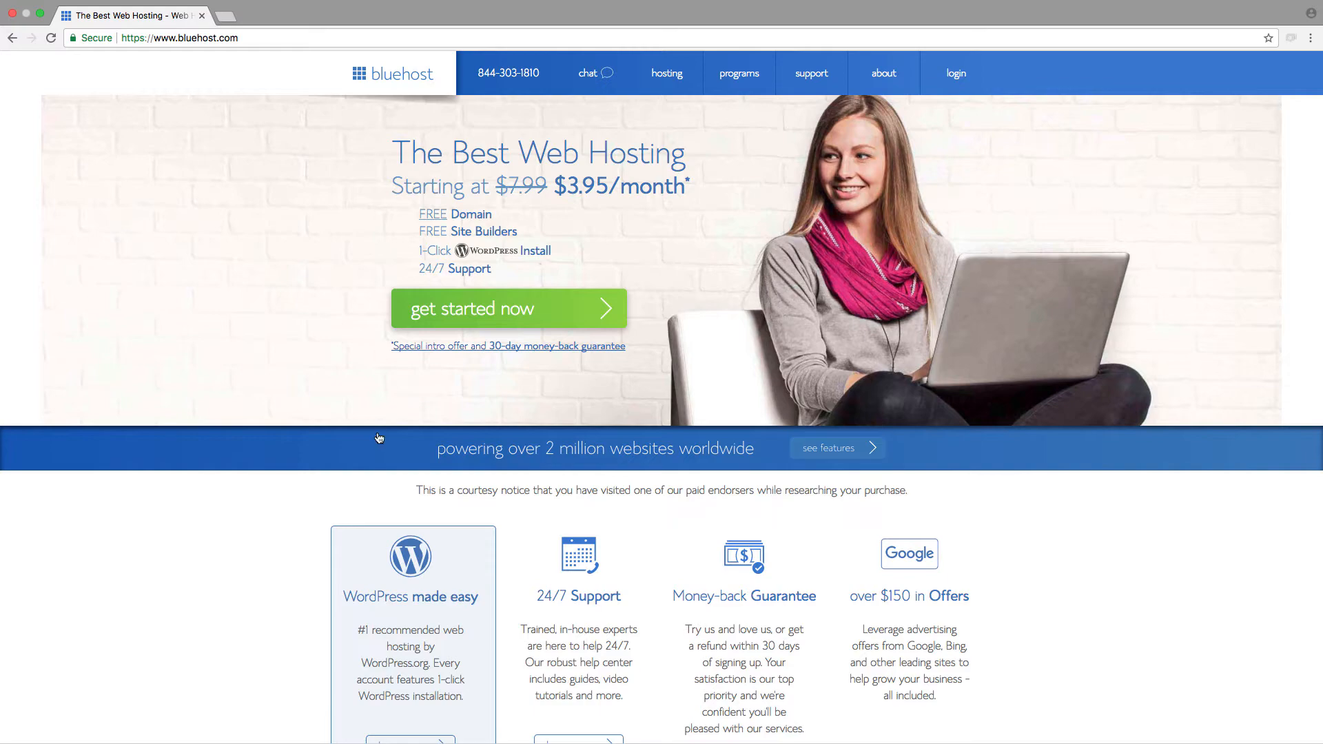
Step: Examine the Bluehost home page's introductory hosting offer and feature highlights
{"action": "scroll", "coordinate": [378, 438], "scroll_direction": "down", "scroll_amount": 3}
{"action": "scroll", "coordinate": [378, 438], "scroll_direction": "down", "scroll_amount": 3}
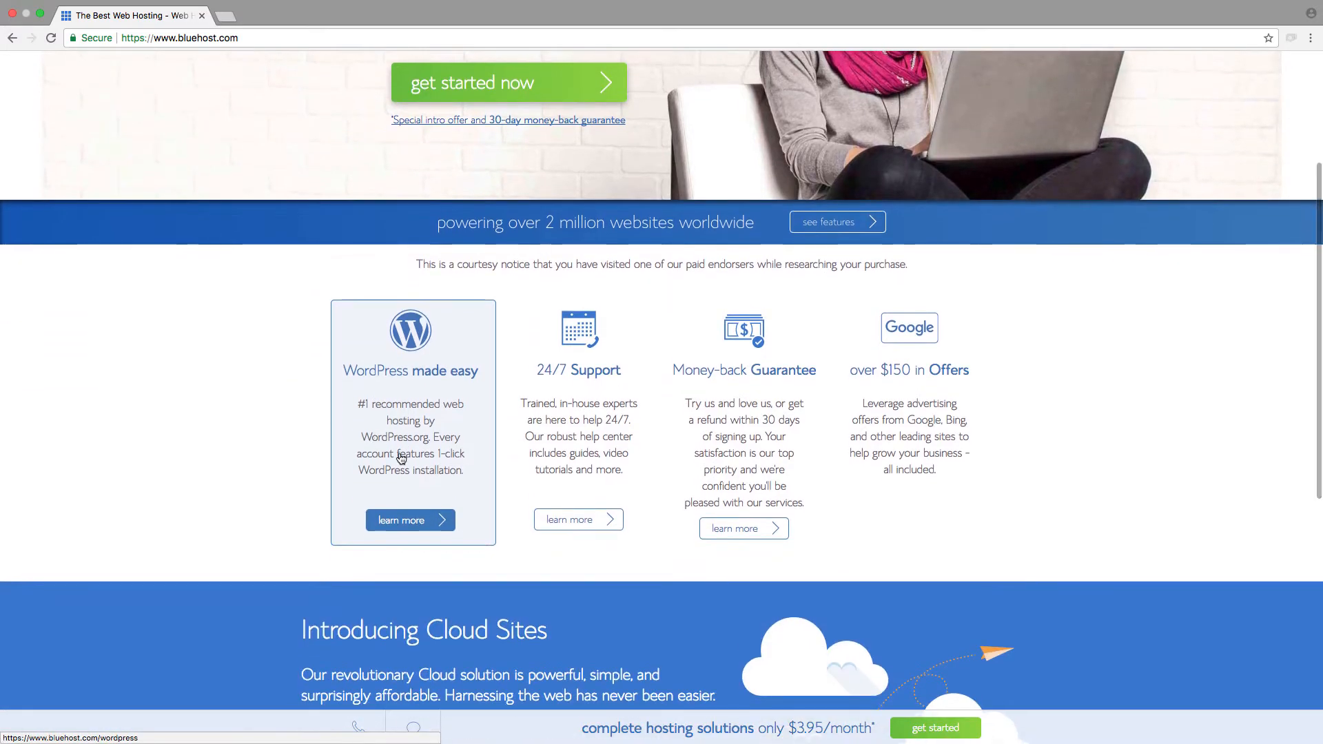
{"action": "scroll", "coordinate": [1020, 499], "scroll_direction": "down", "scroll_amount": 5}
{"action": "scroll", "coordinate": [1020, 499], "scroll_direction": "up", "scroll_amount": 8}
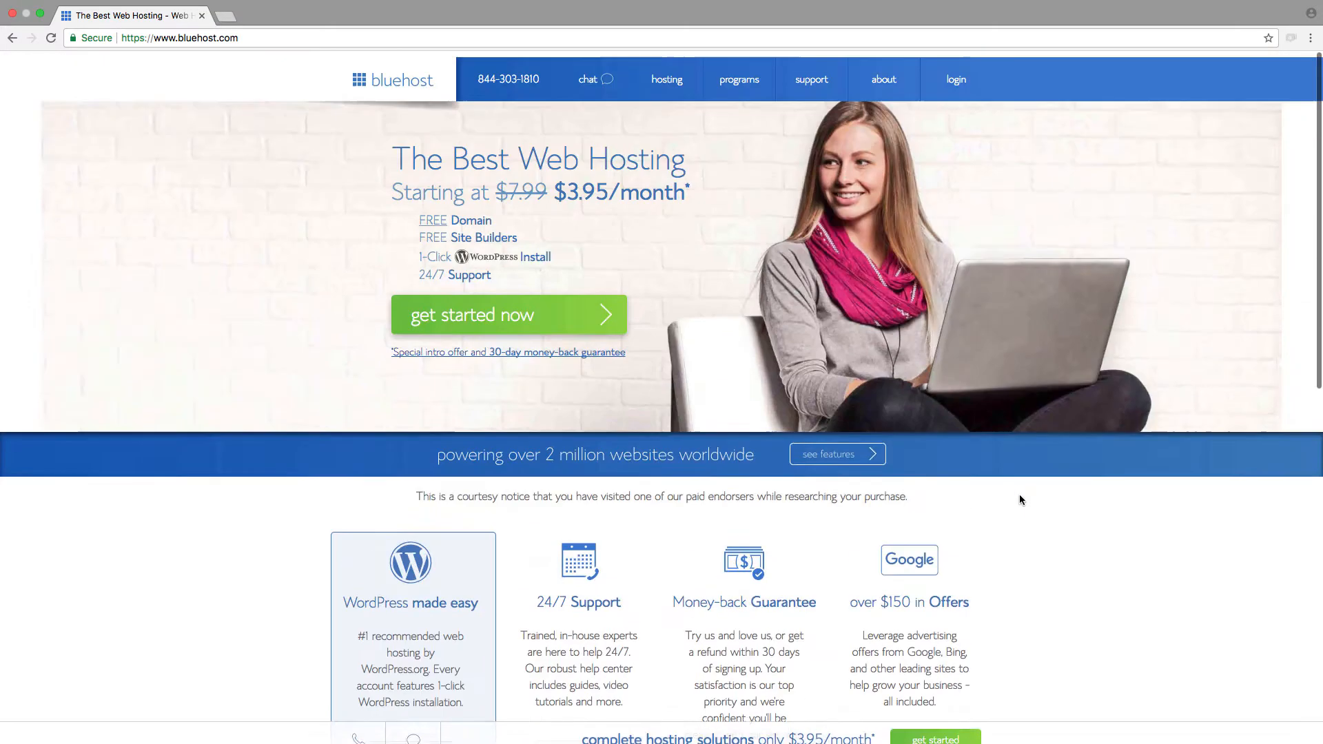
{"action": "scroll", "coordinate": [1020, 498], "scroll_direction": "down", "scroll_amount": 12}
{"action": "scroll", "coordinate": [1021, 499], "scroll_direction": "up", "scroll_amount": 10}
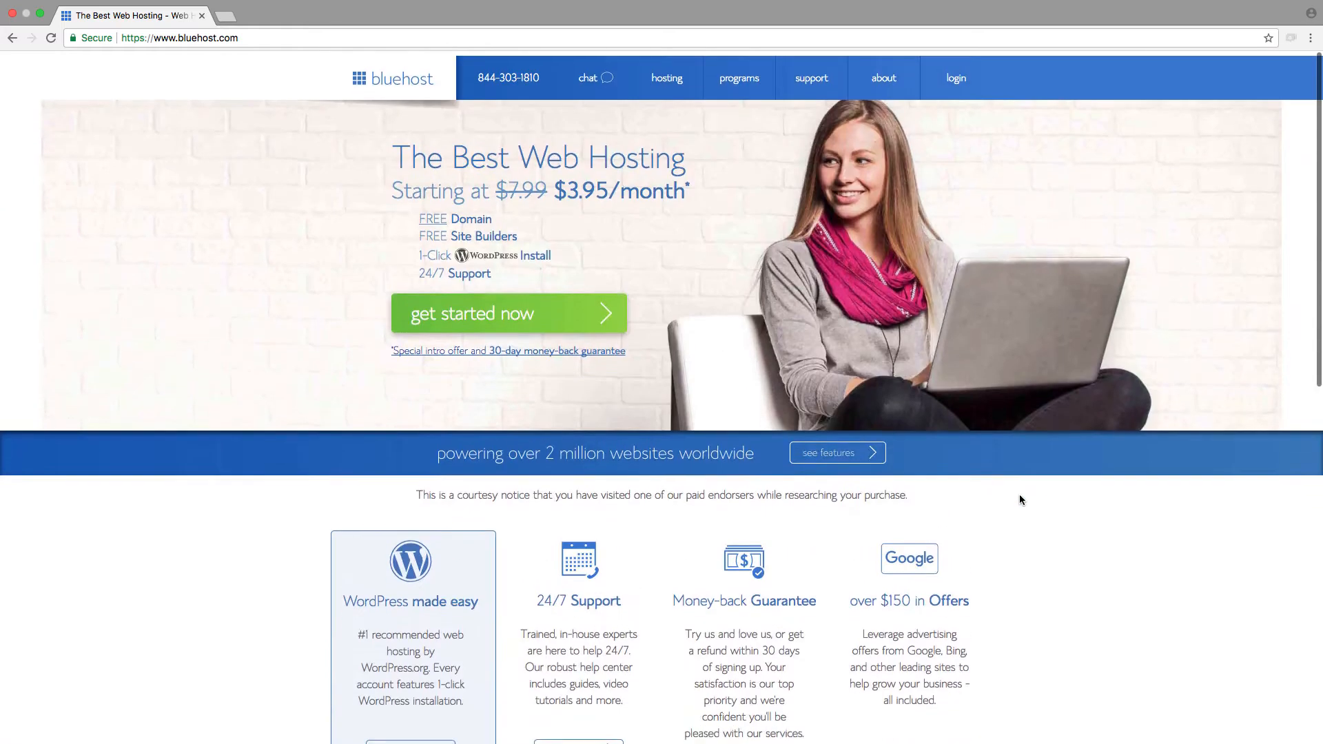
{"action": "scroll", "coordinate": [1021, 499], "scroll_direction": "down", "scroll_amount": 7}
{"action": "scroll", "coordinate": [1021, 499], "scroll_direction": "up", "scroll_amount": 2}
{"action": "scroll", "coordinate": [1020, 499], "scroll_direction": "up", "scroll_amount": 8}
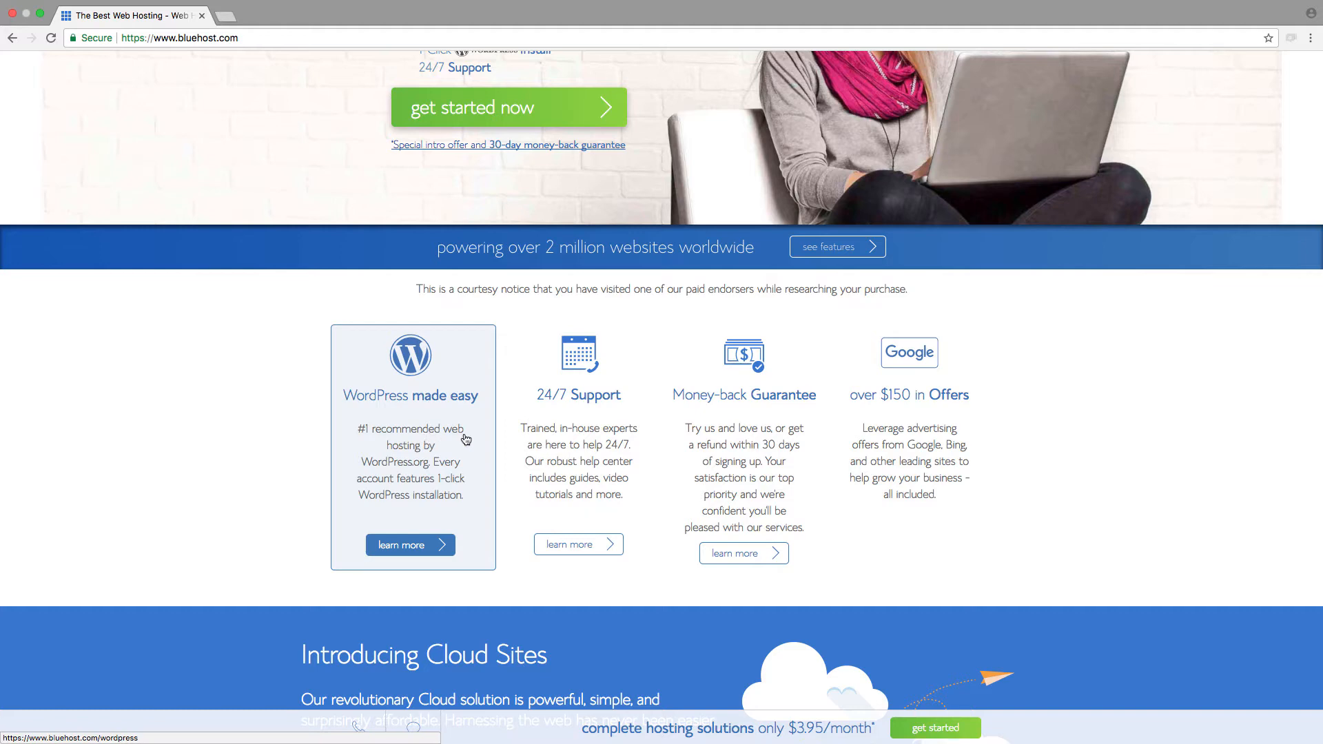
{"action": "scroll", "coordinate": [525, 455], "scroll_direction": "up", "scroll_amount": 3}
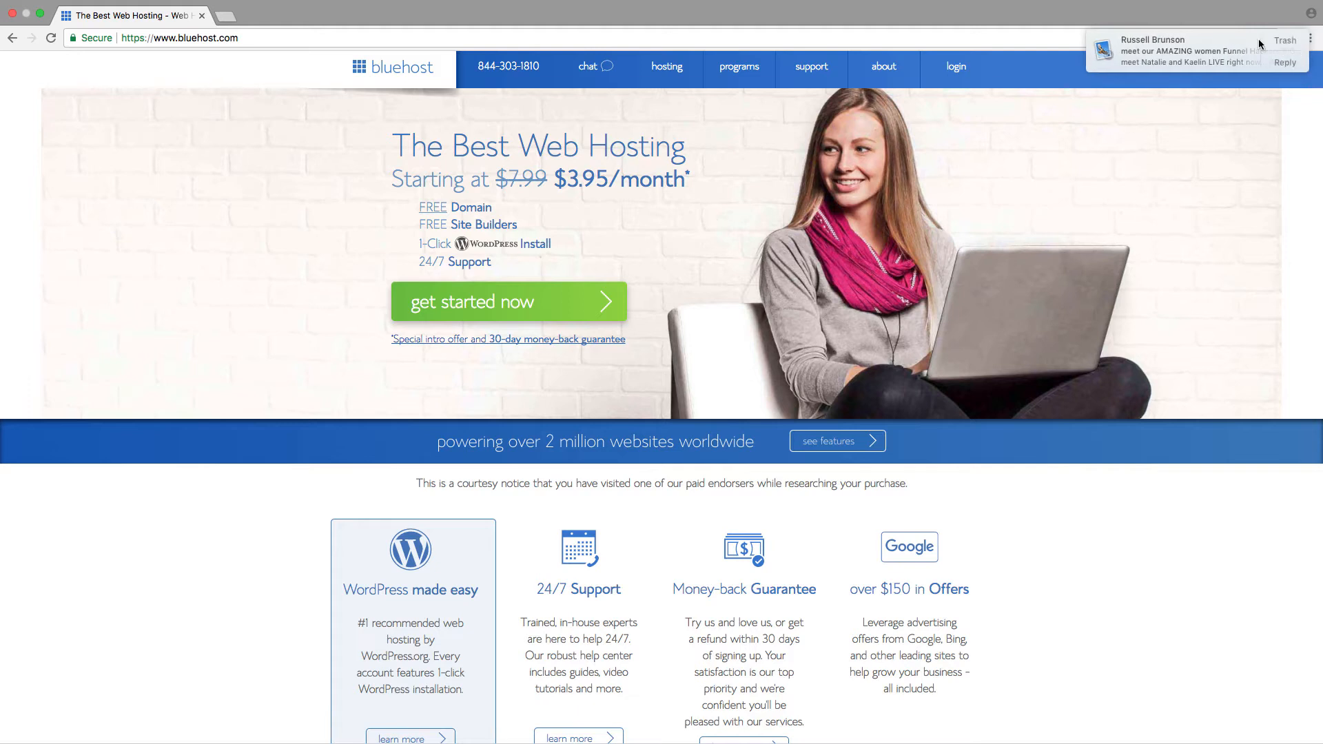
Step: Trash the incoming e-mail notification and open the Bluehost account login
{"action": "left_click", "coordinate": [1286, 41]}
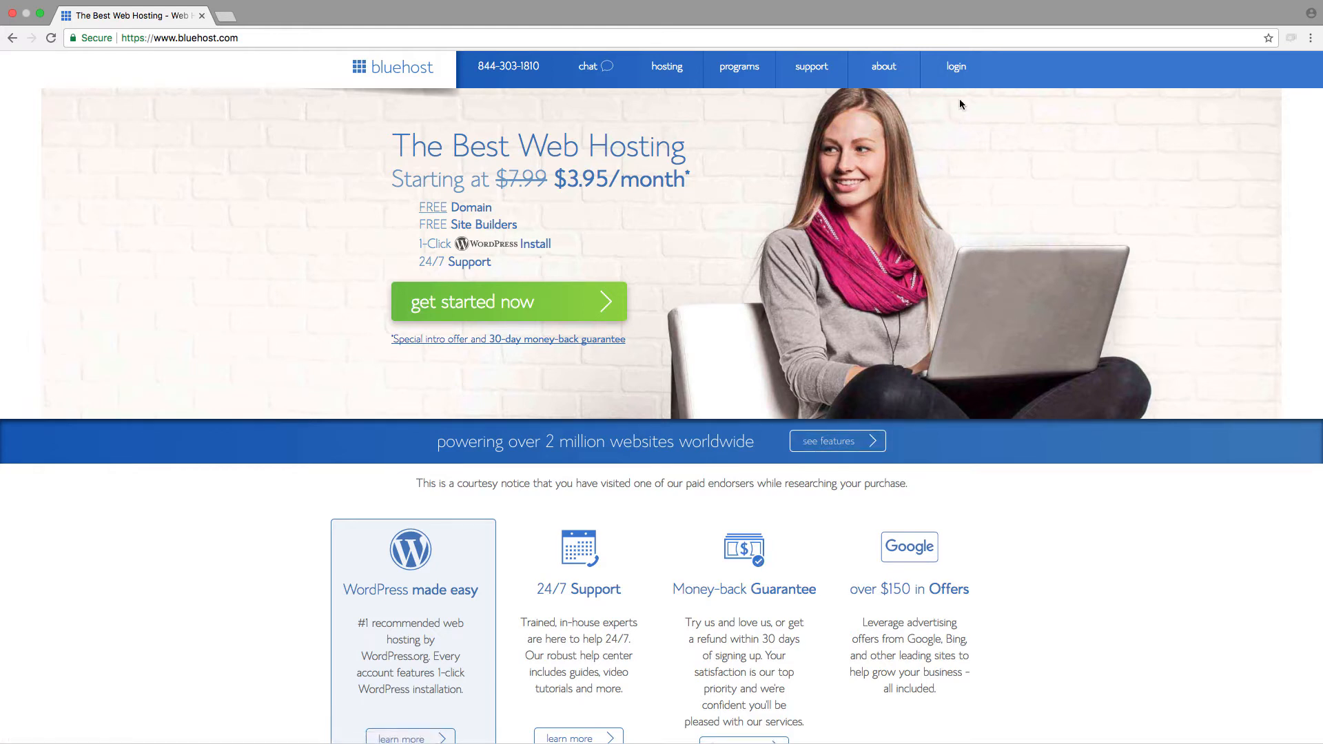
{"action": "scroll", "coordinate": [887, 260], "scroll_direction": "up", "scroll_amount": 1}
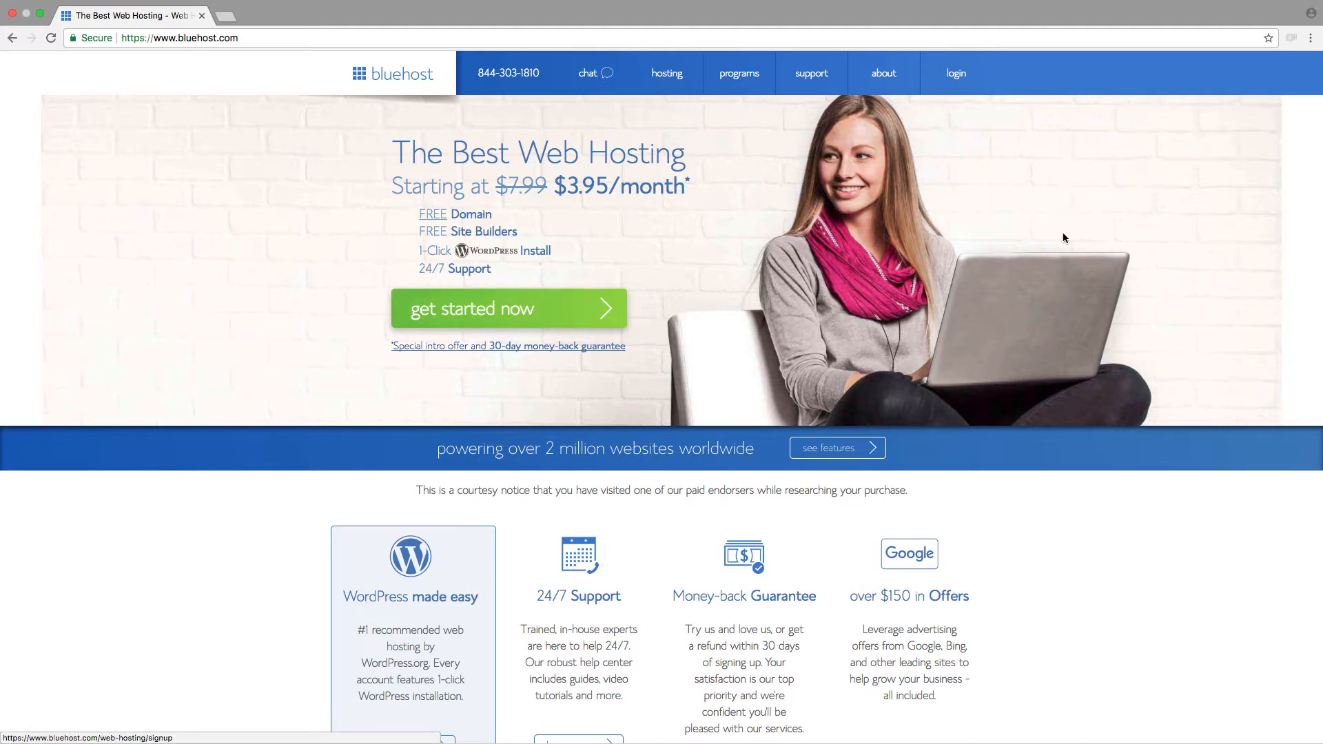
{"action": "left_click", "coordinate": [954, 75]}
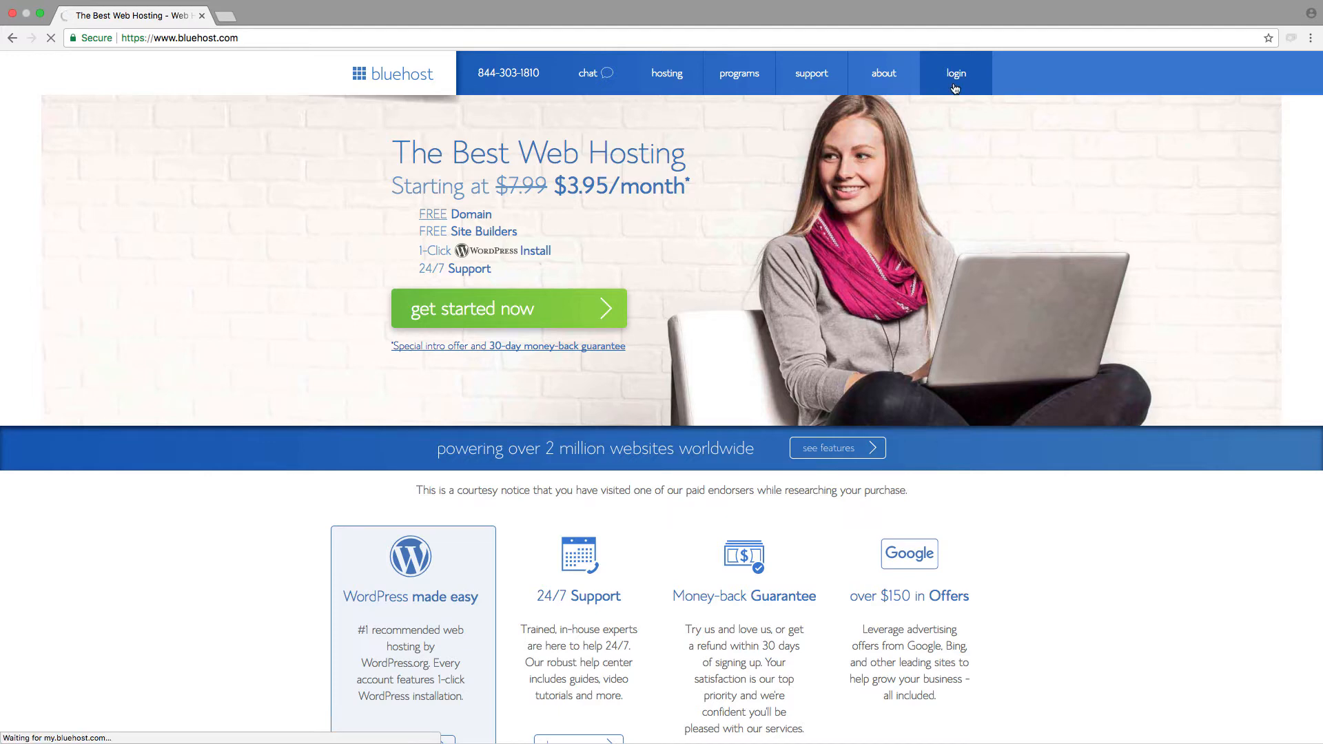
Step: Look over the cPanel tools and open the account's domain manager
{"action": "mouse_move", "coordinate": [743, 92]}
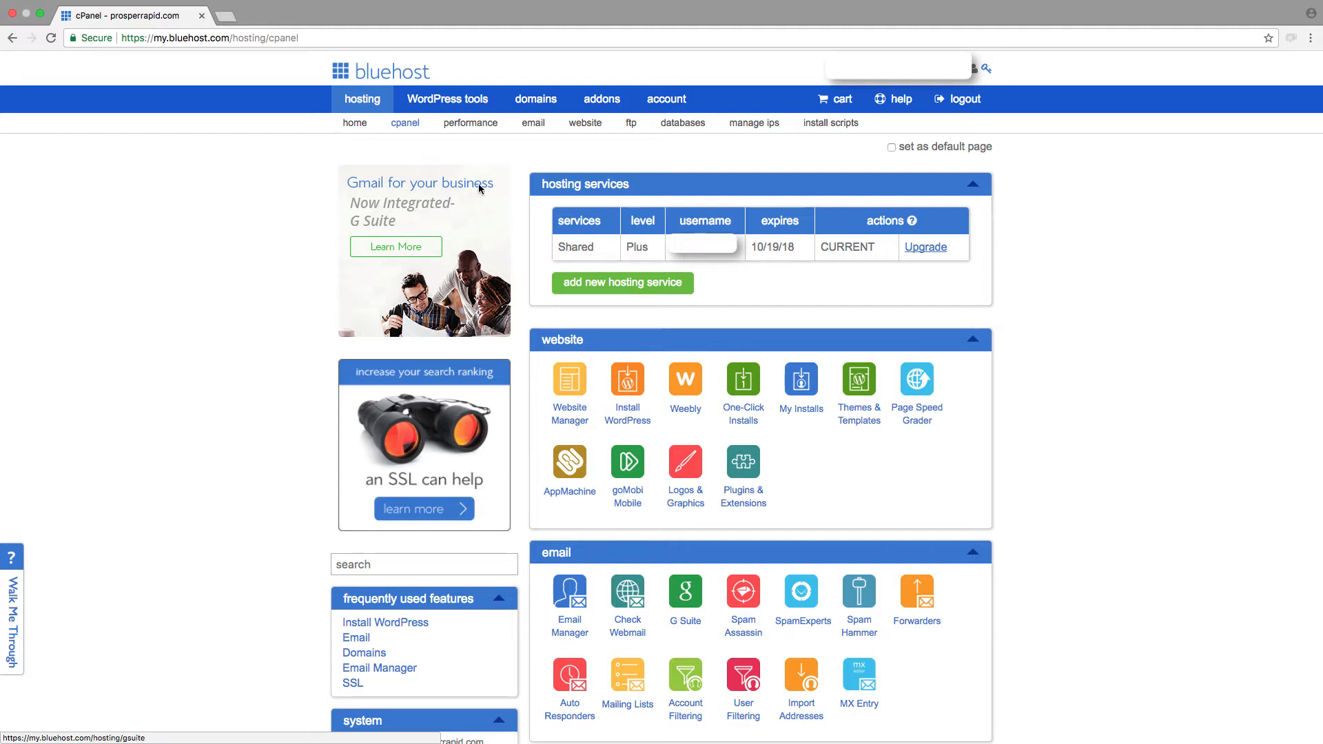
{"action": "scroll", "coordinate": [844, 372], "scroll_direction": "down", "scroll_amount": 5}
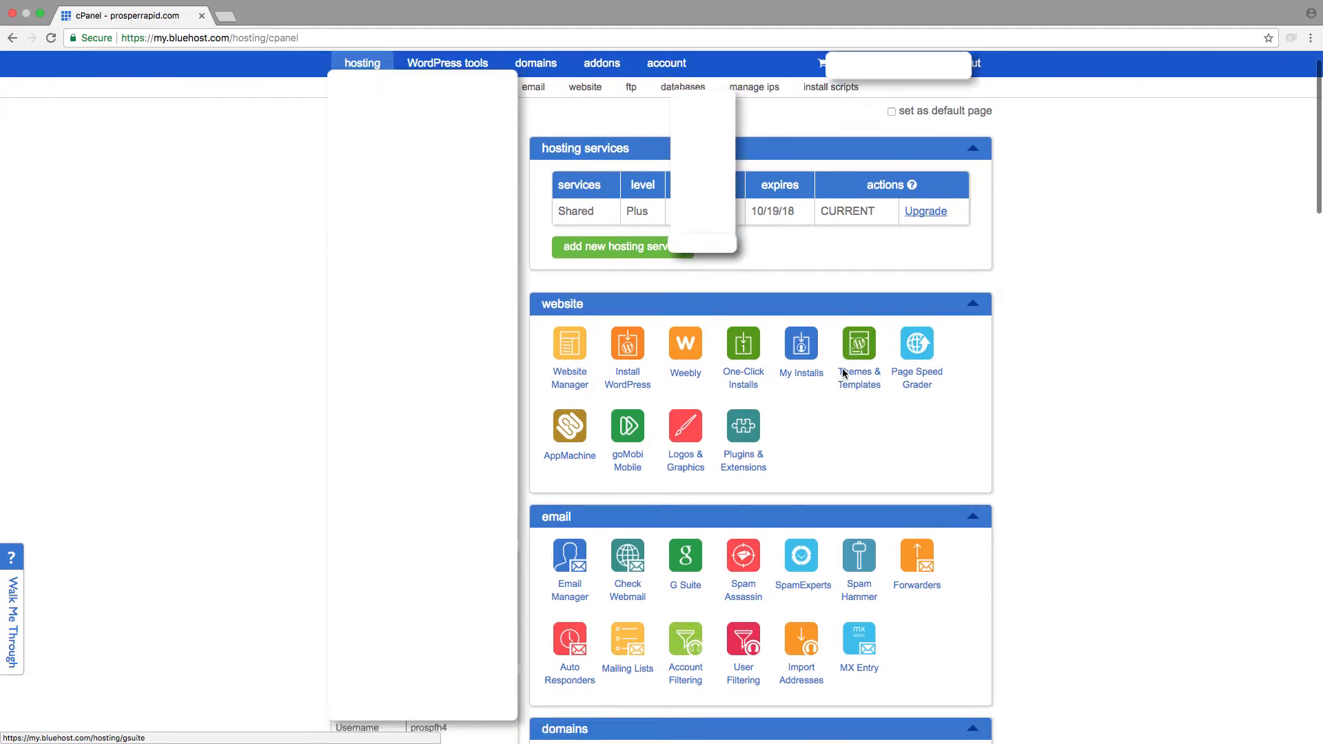
{"action": "scroll", "coordinate": [843, 372], "scroll_direction": "down", "scroll_amount": 8}
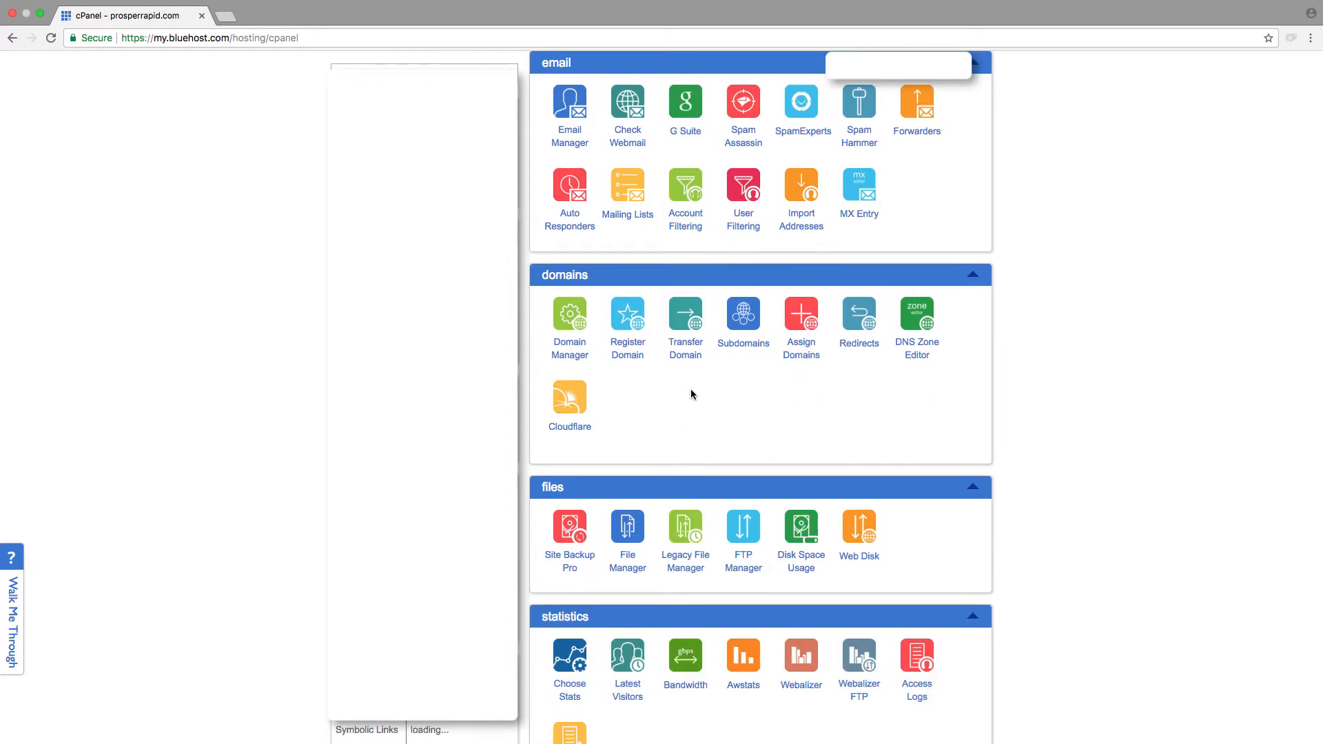
{"action": "scroll", "coordinate": [813, 398], "scroll_direction": "up", "scroll_amount": 13}
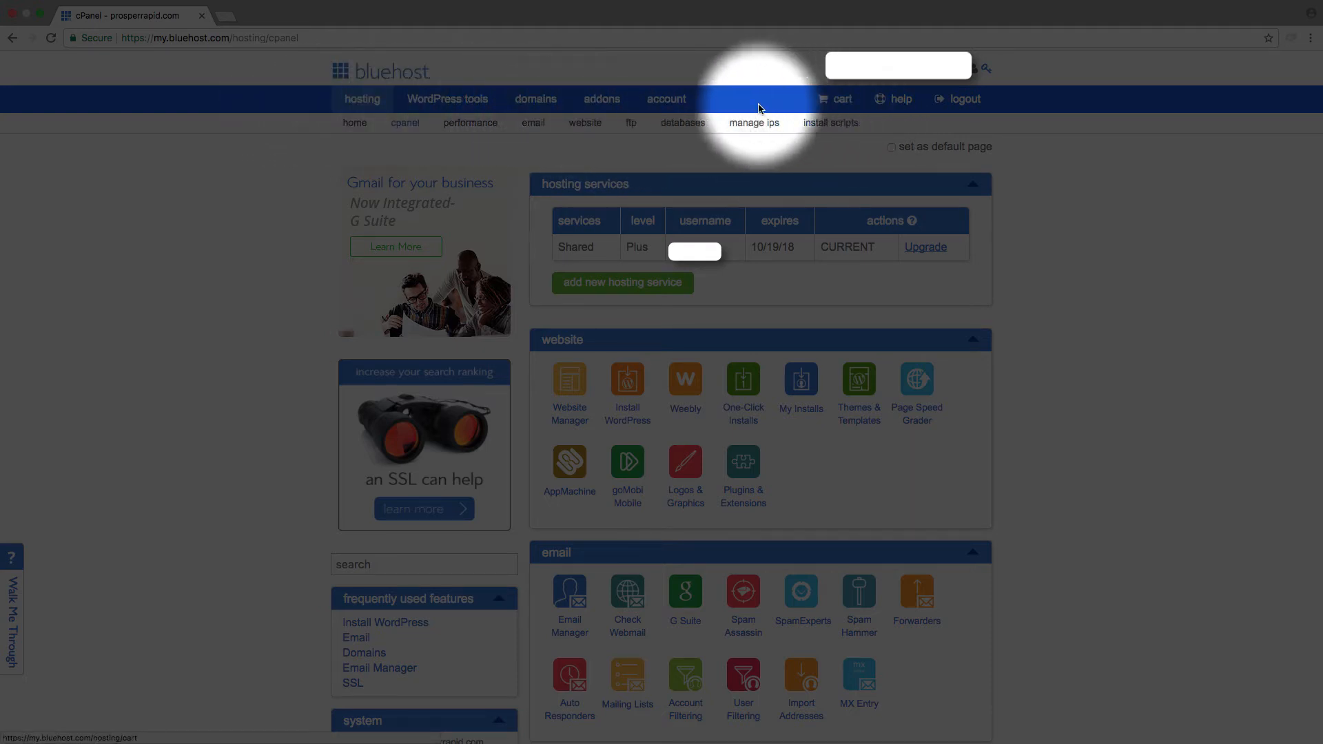
{"action": "left_click", "coordinate": [536, 103]}
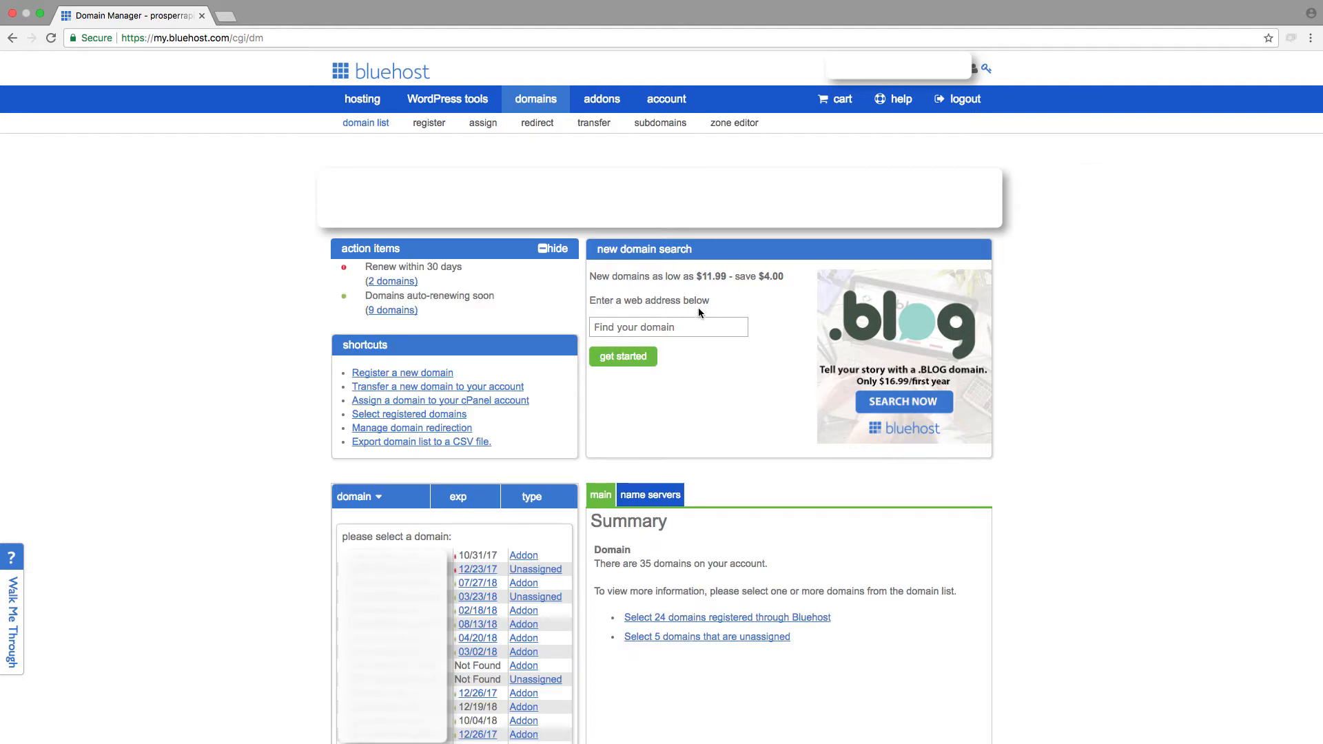
Step: Search for purelawncare.com as a new domain
{"action": "left_click", "coordinate": [647, 329]}
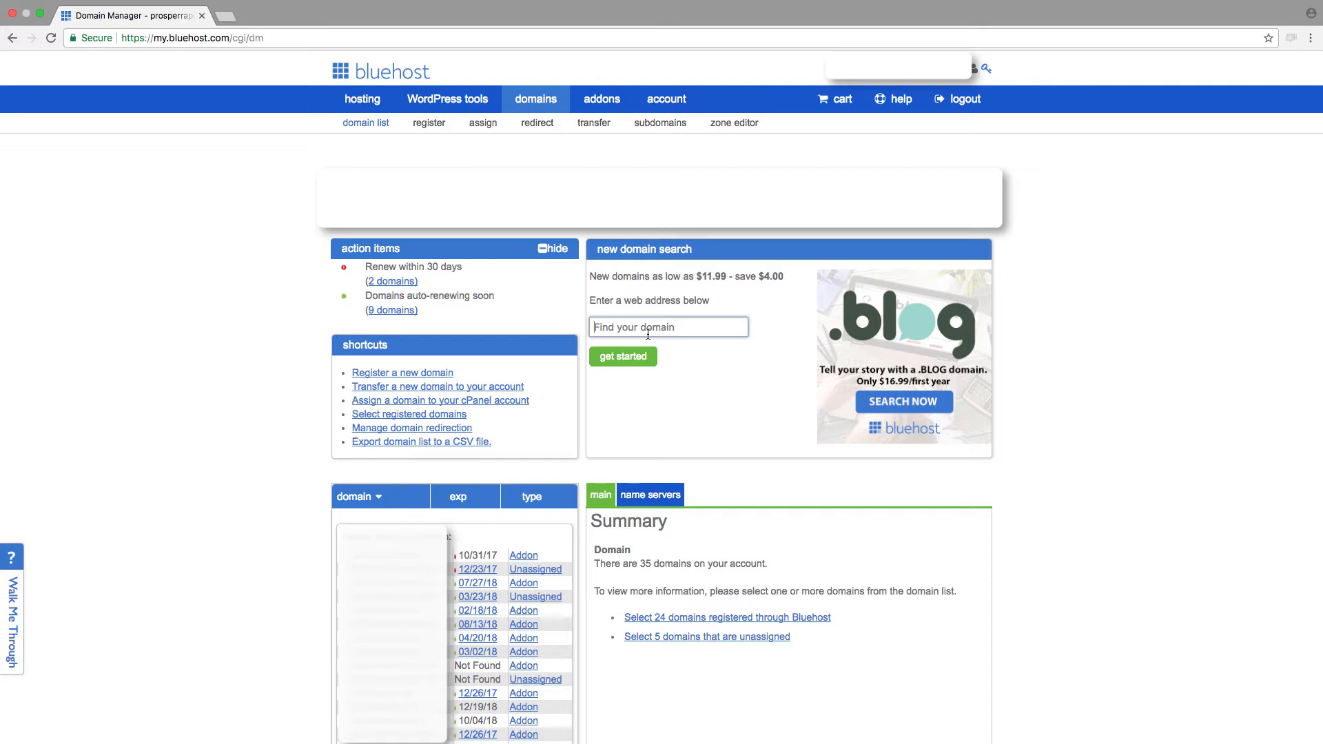
{"action": "left_click", "coordinate": [647, 334]}
{"action": "left_click", "coordinate": [647, 334]}
{"action": "type", "text": "purelawncare.com"}
{"action": "left_click", "coordinate": [609, 360]}
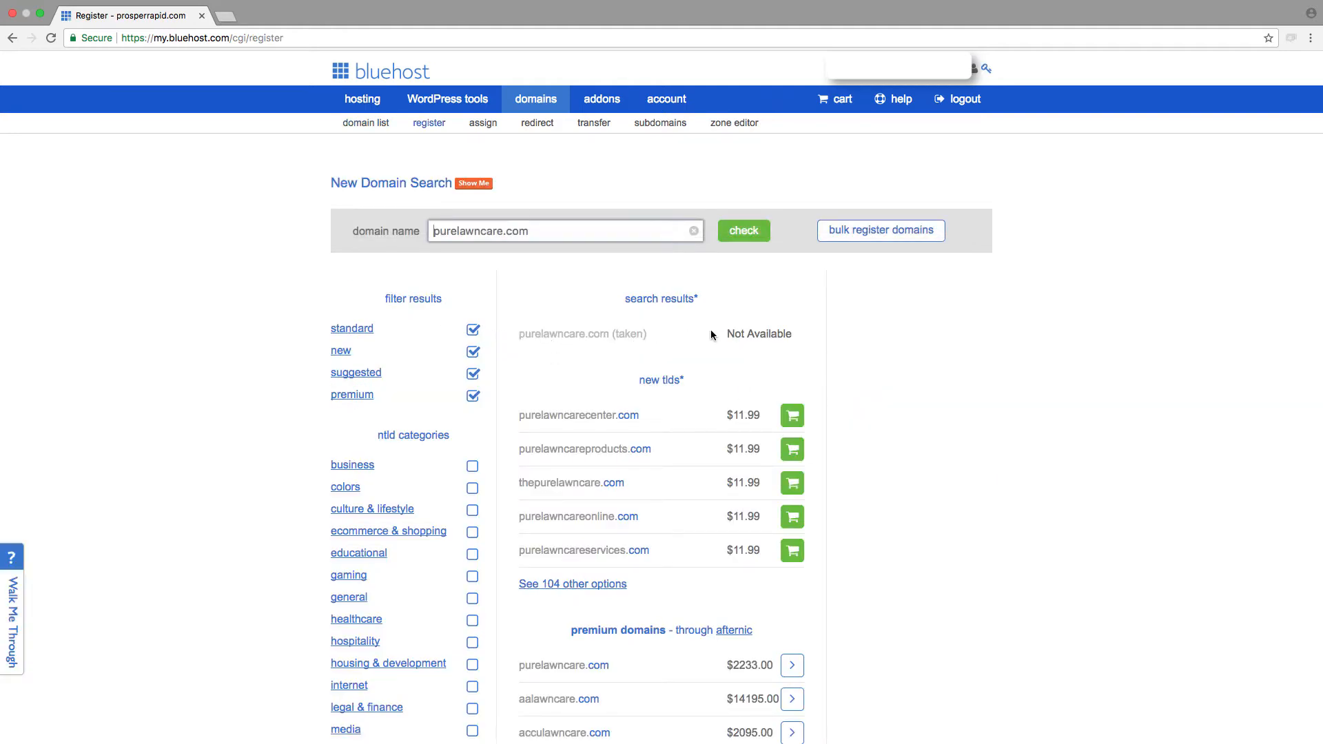
Step: Visit purelawncare.com in a new browser tab to see what the site holds, and close that tab
{"action": "left_click", "coordinate": [226, 16]}
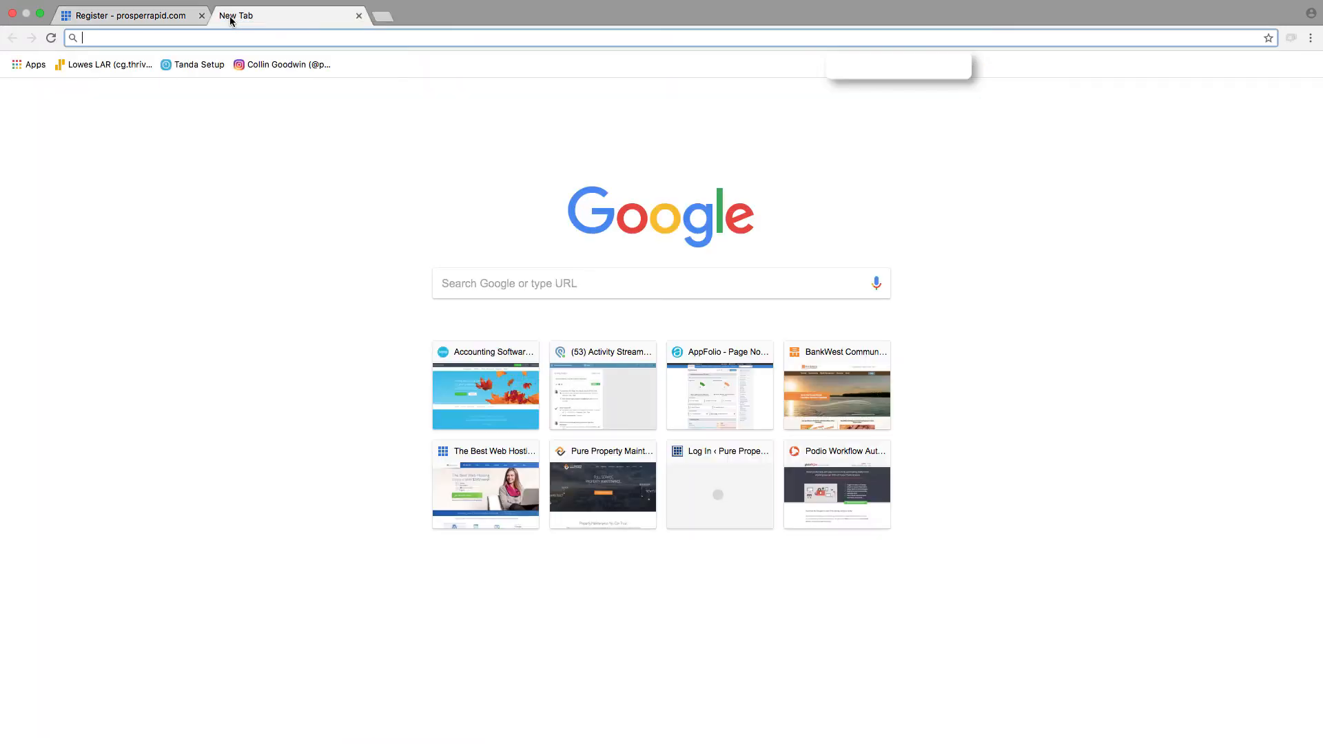
{"action": "type", "text": "purela"}
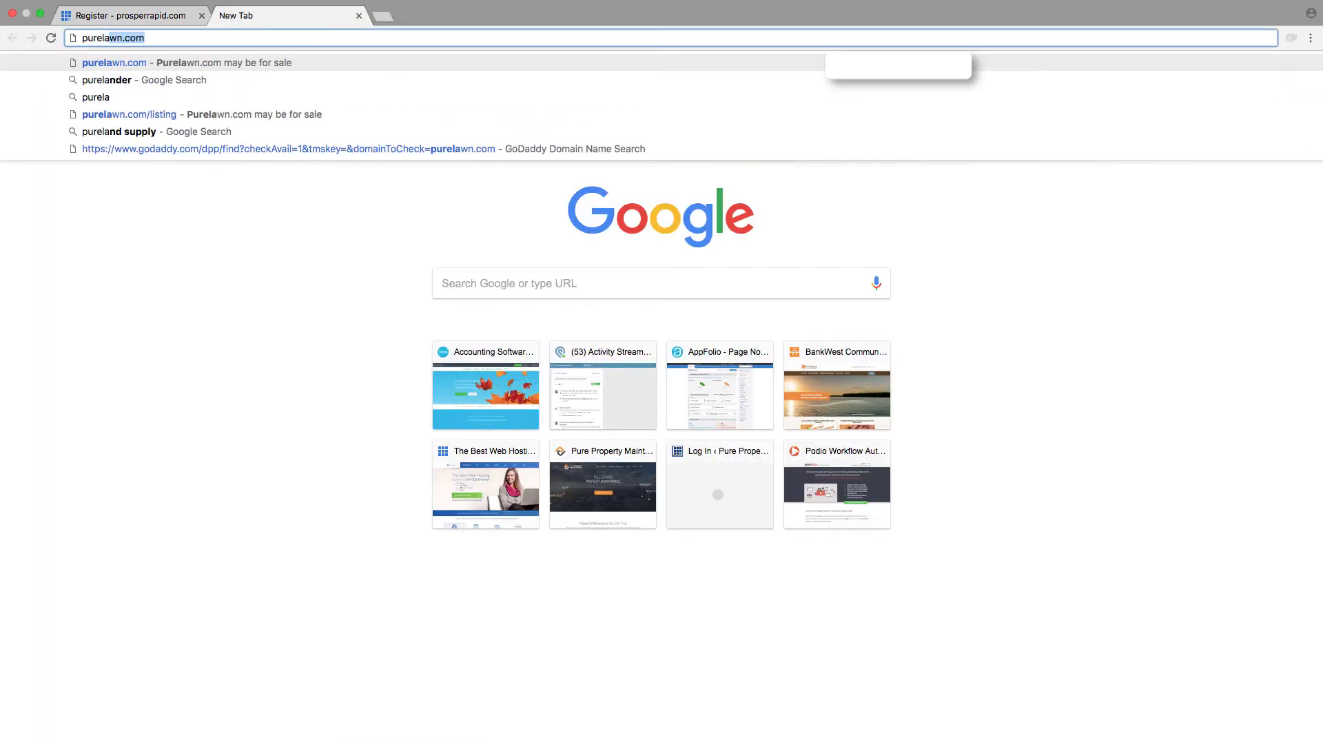
{"action": "type", "text": "wnc"}
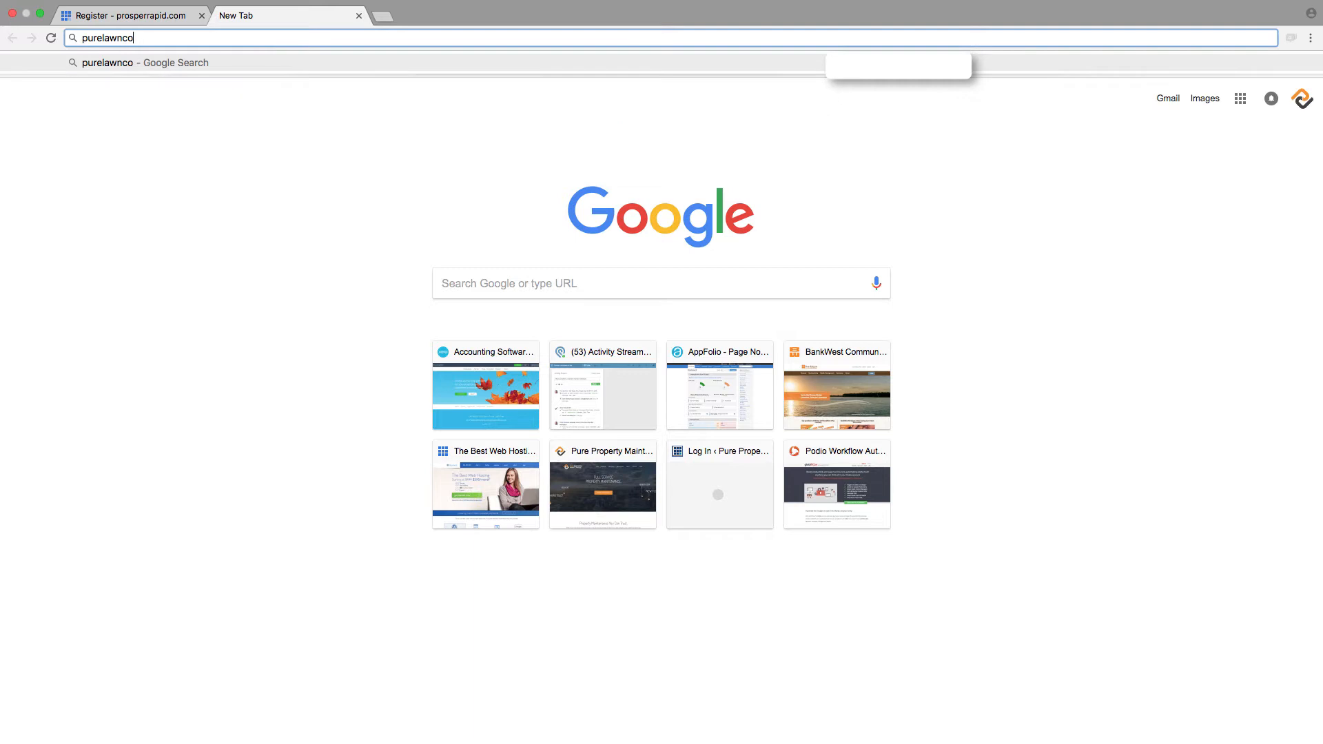
{"action": "type", "text": "are.com"}
{"action": "key", "text": "Return"}
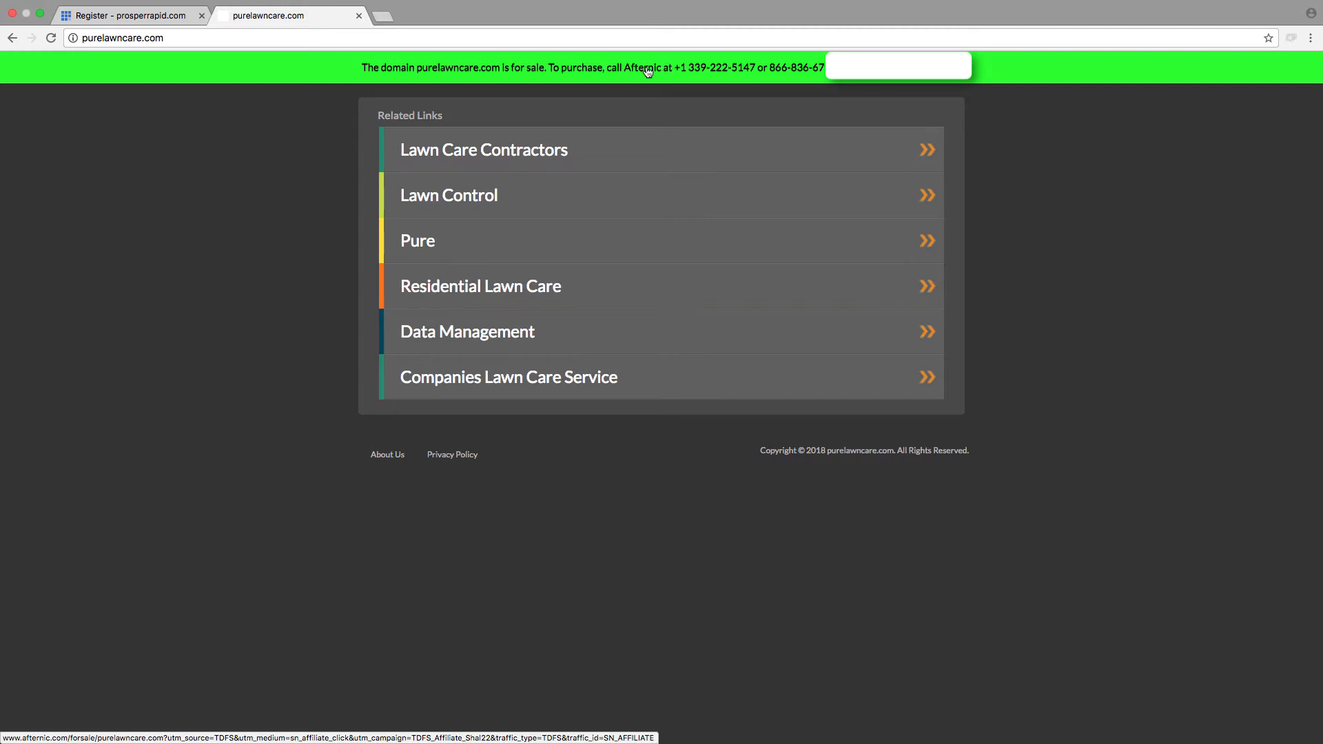
{"action": "left_click", "coordinate": [358, 16]}
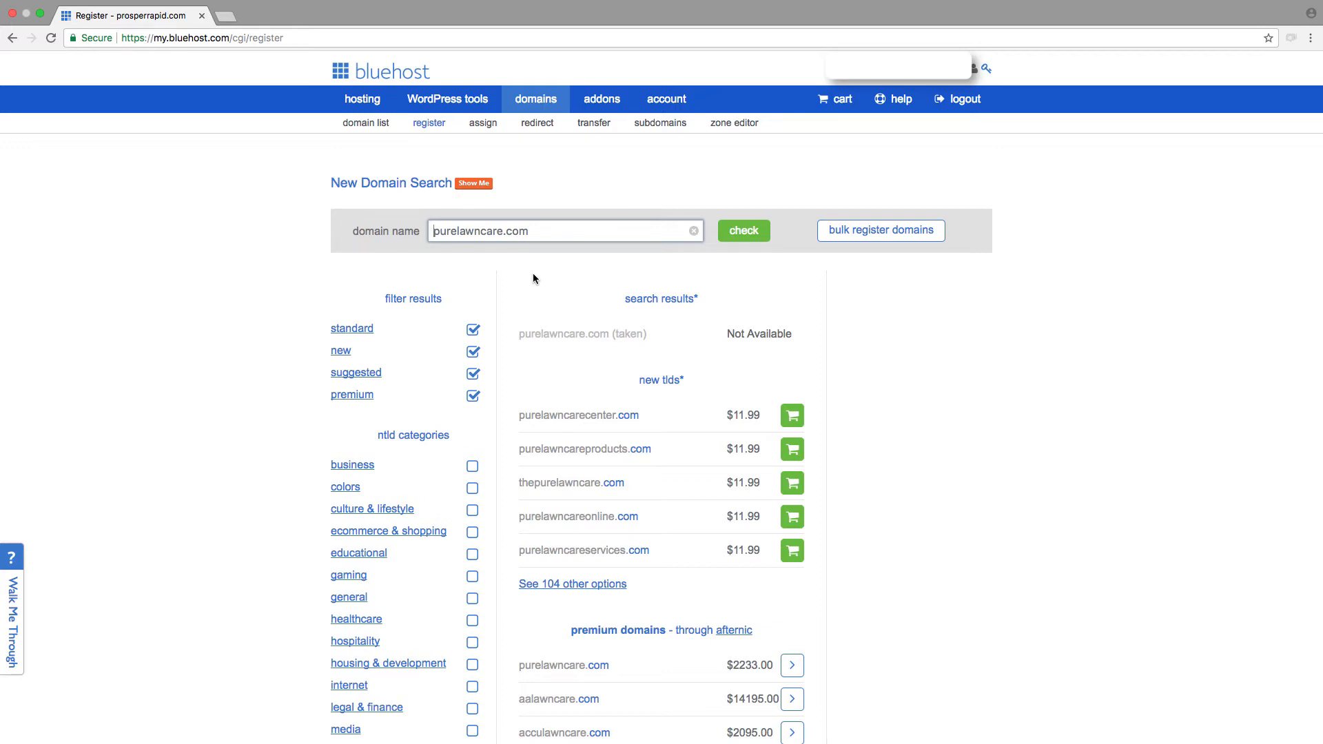
Step: Replace the searched domain name with lawnpure.com and check its availability
{"action": "triple_click", "coordinate": [537, 235]}
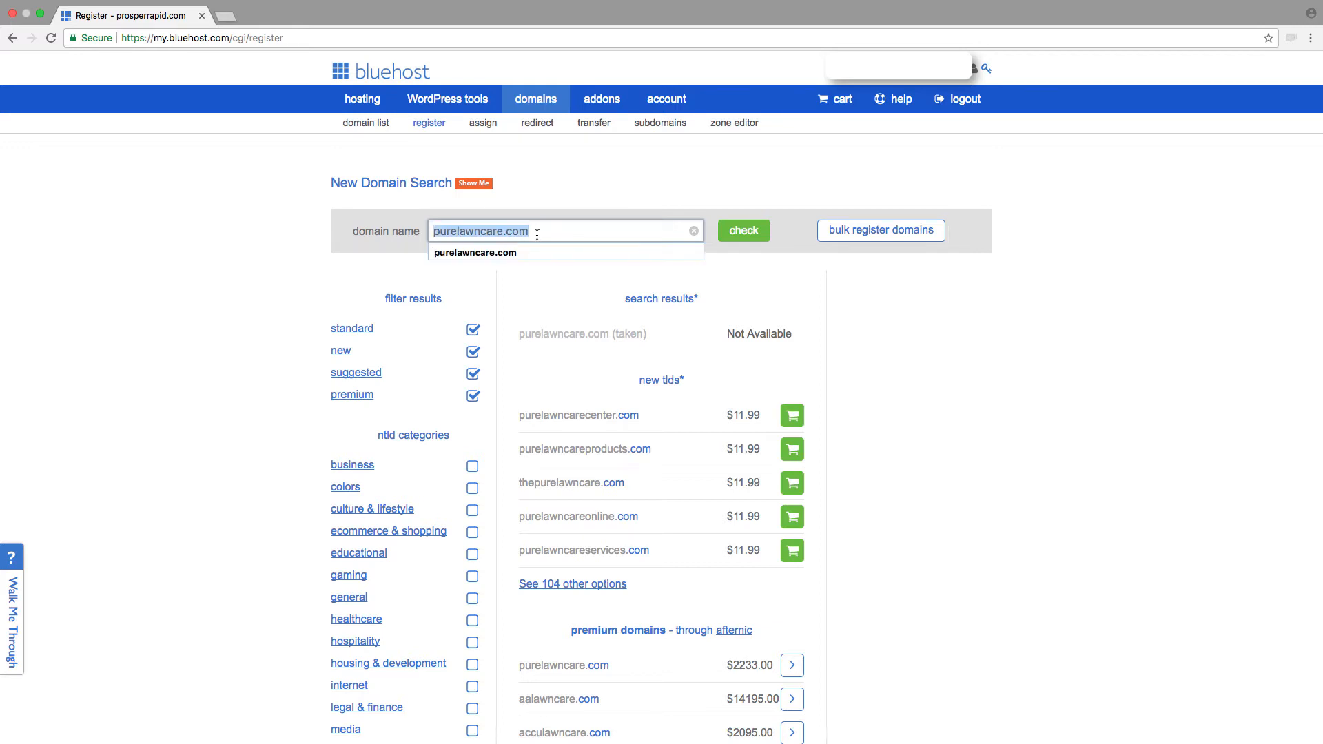
{"action": "type", "text": "lawnpouy"}
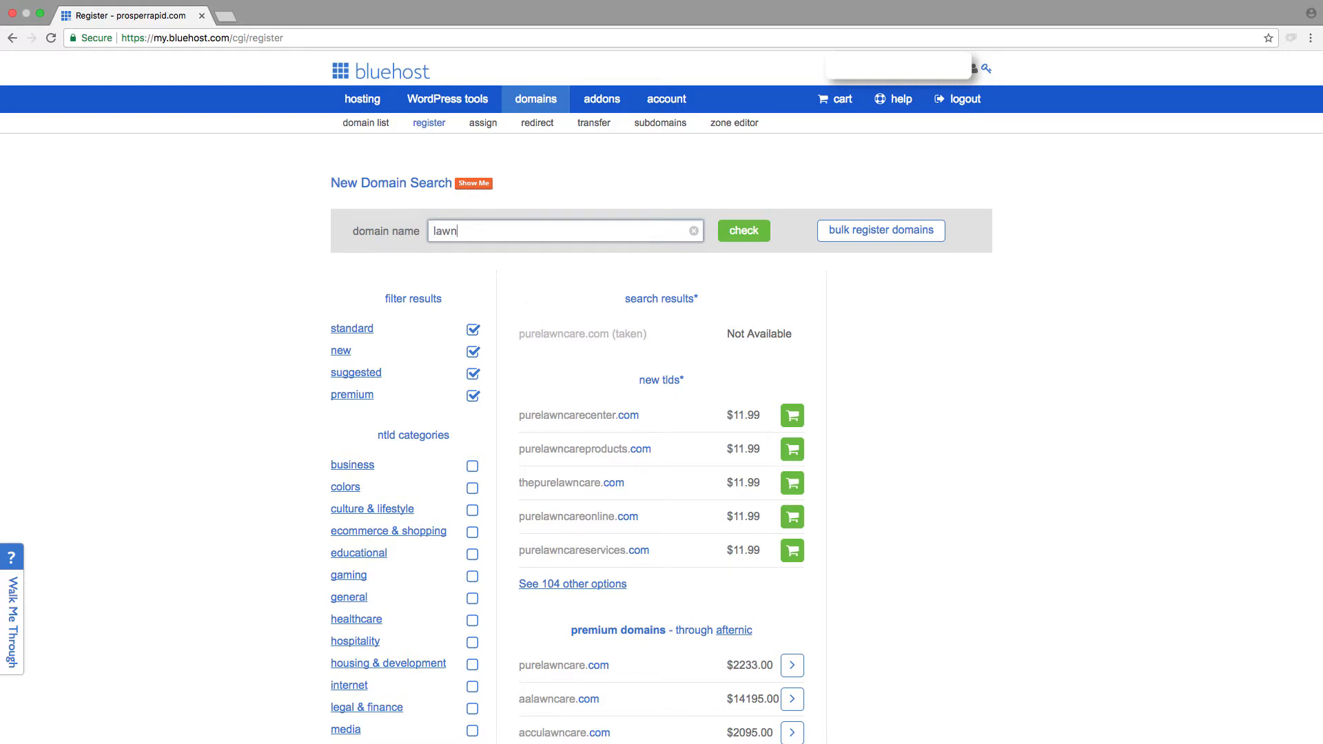
{"action": "key", "text": "BackSpace"}
{"action": "key", "text": "BackSpace"}
{"action": "key", "text": "BackSpace"}
{"action": "type", "text": "ure.com"}
{"action": "key", "text": "Return"}
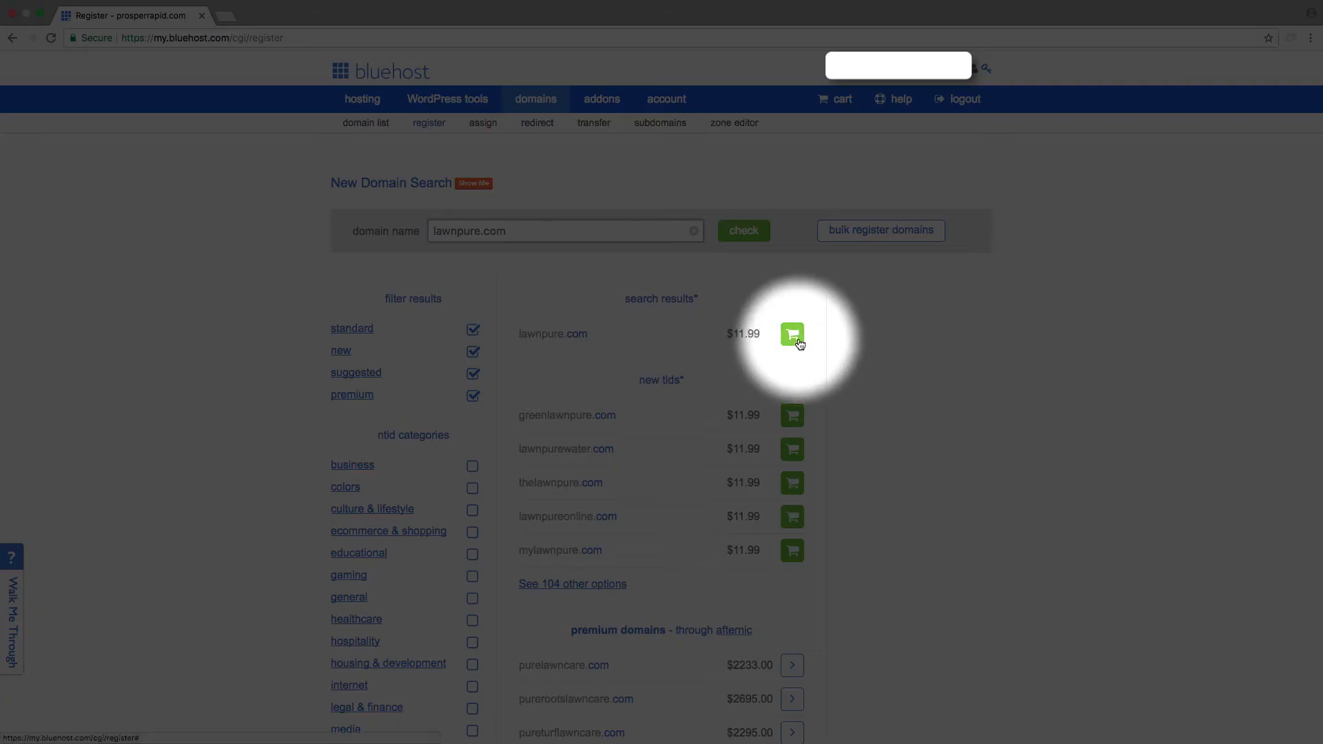
Step: Add lawnpure.com to the cart and continue to its registration settings
{"action": "left_click", "coordinate": [799, 342]}
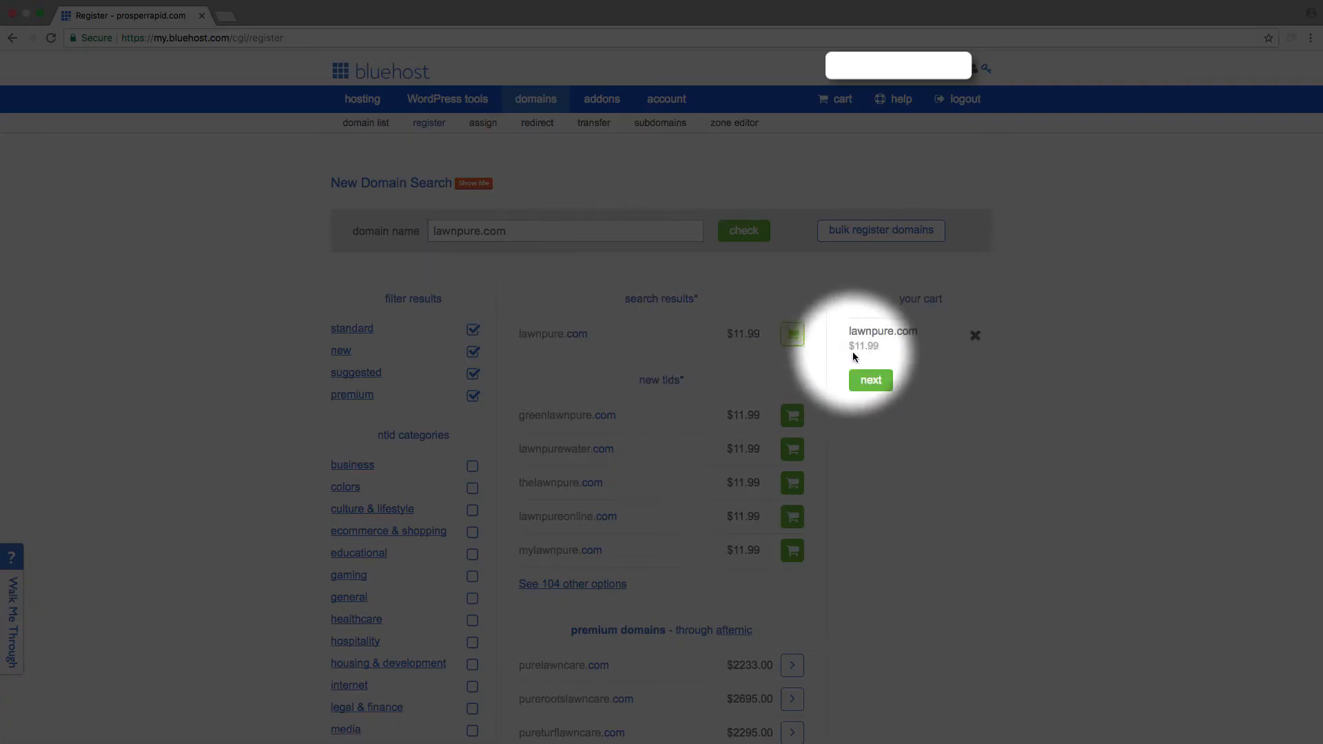
{"action": "scroll", "coordinate": [669, 465], "scroll_direction": "down", "scroll_amount": 3}
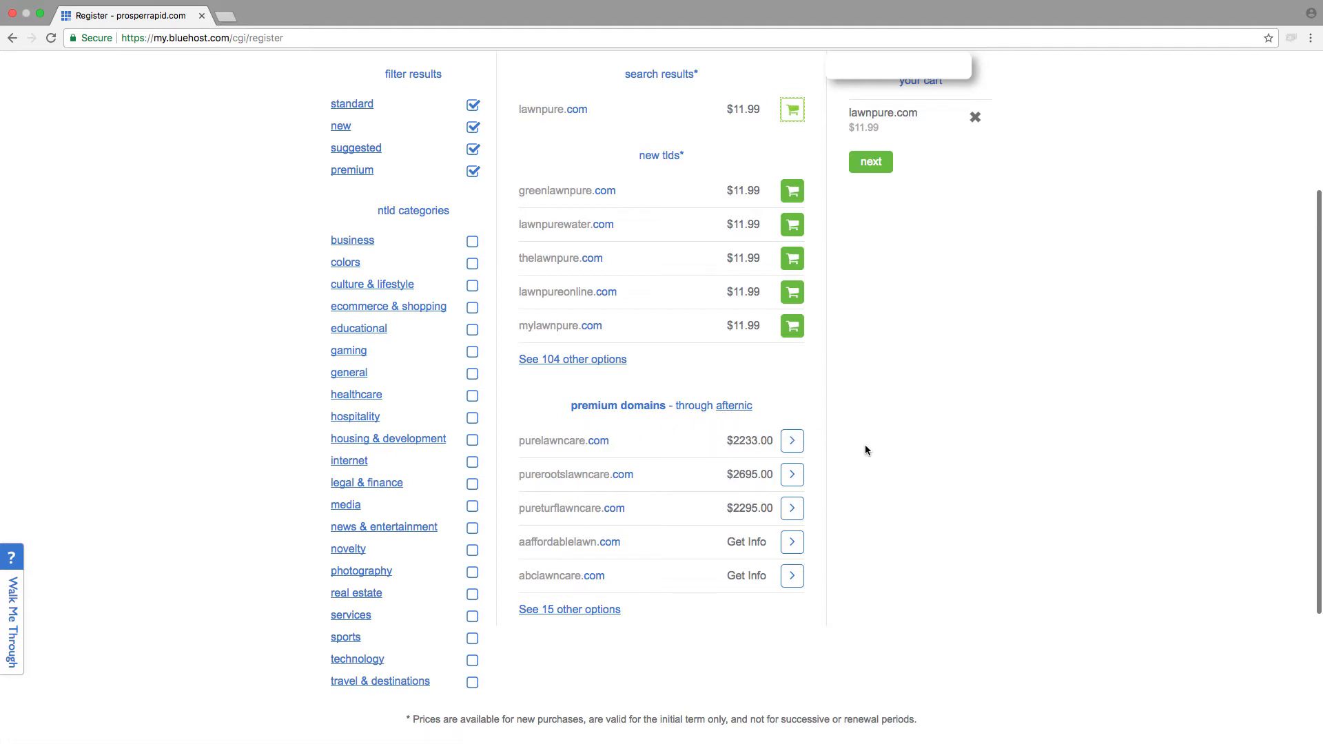
{"action": "scroll", "coordinate": [718, 494], "scroll_direction": "up", "scroll_amount": 1}
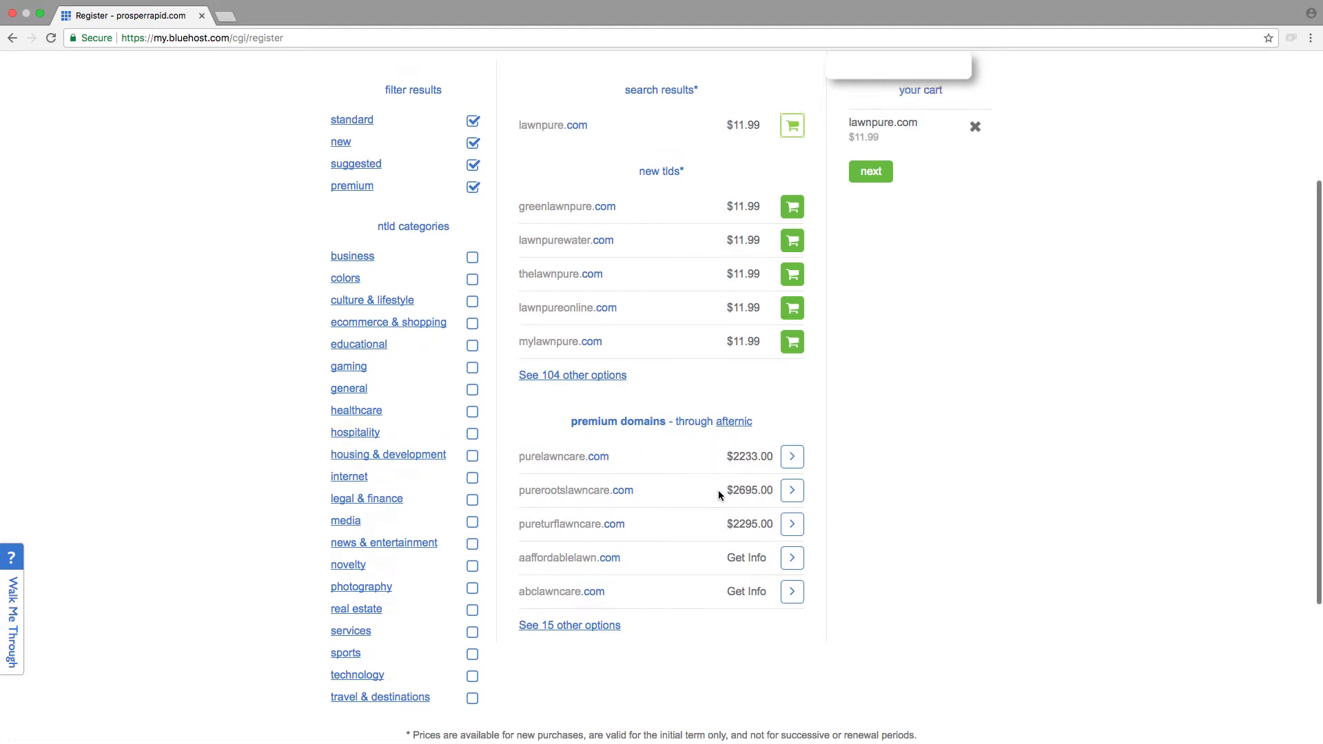
{"action": "scroll", "coordinate": [719, 495], "scroll_direction": "up", "scroll_amount": 5}
{"action": "scroll", "coordinate": [818, 609], "scroll_direction": "down", "scroll_amount": 5}
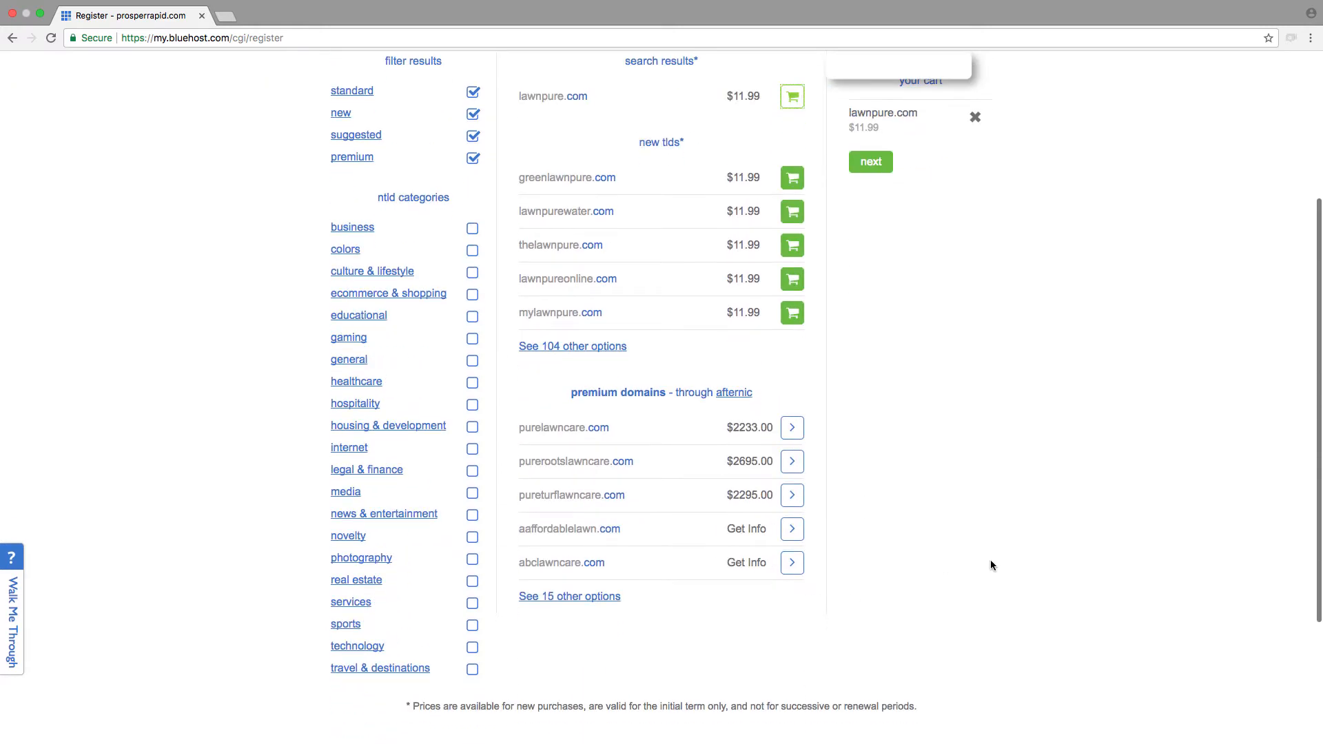
{"action": "scroll", "coordinate": [990, 565], "scroll_direction": "up", "scroll_amount": 5}
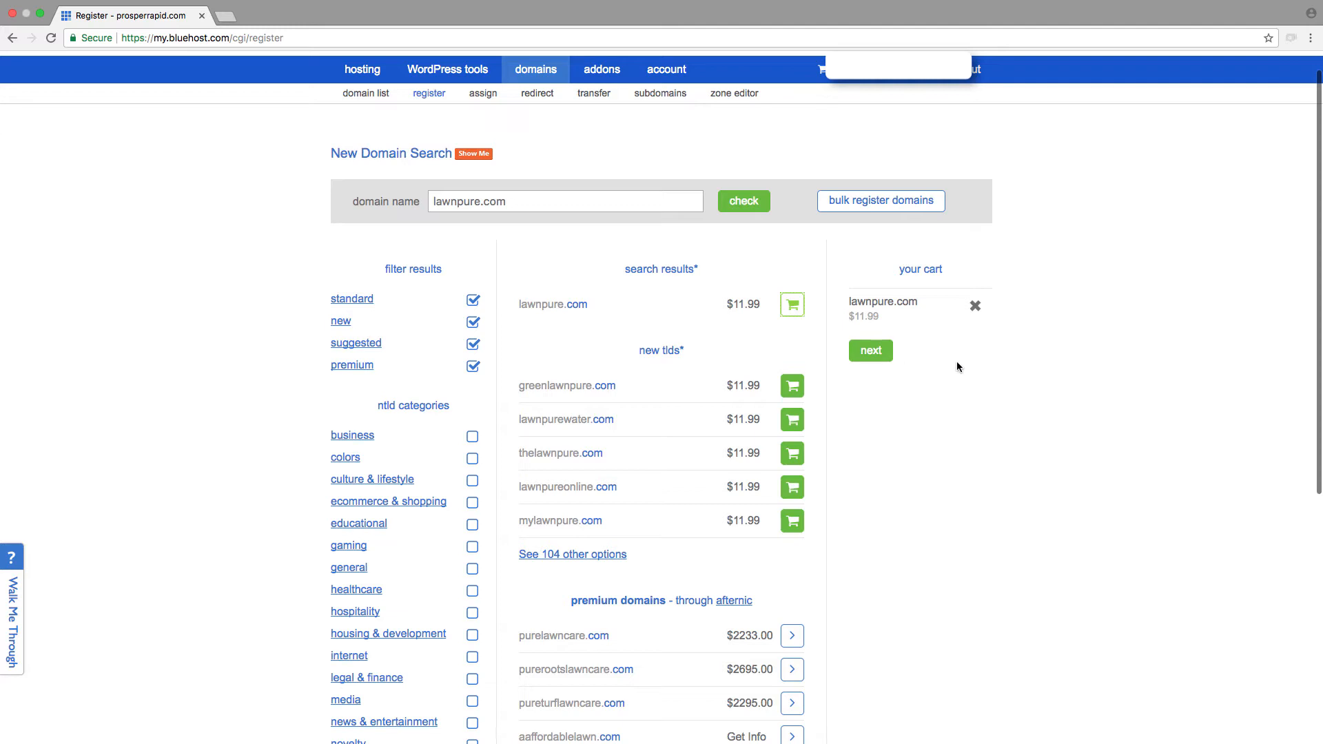
{"action": "left_click", "coordinate": [874, 356]}
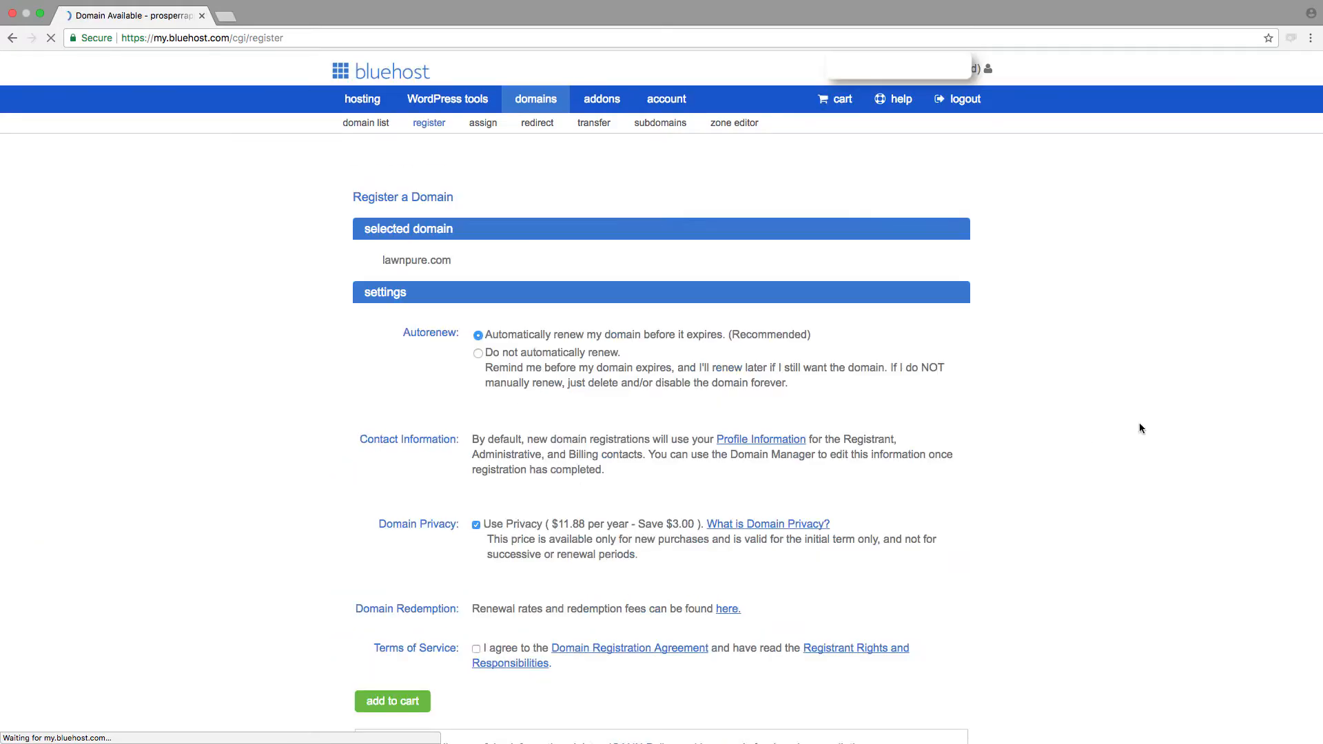
Step: Agree to the domain registration terms of service and submit the lawnpure.com registration to the cart
{"action": "scroll", "coordinate": [1182, 499], "scroll_direction": "down", "scroll_amount": 6}
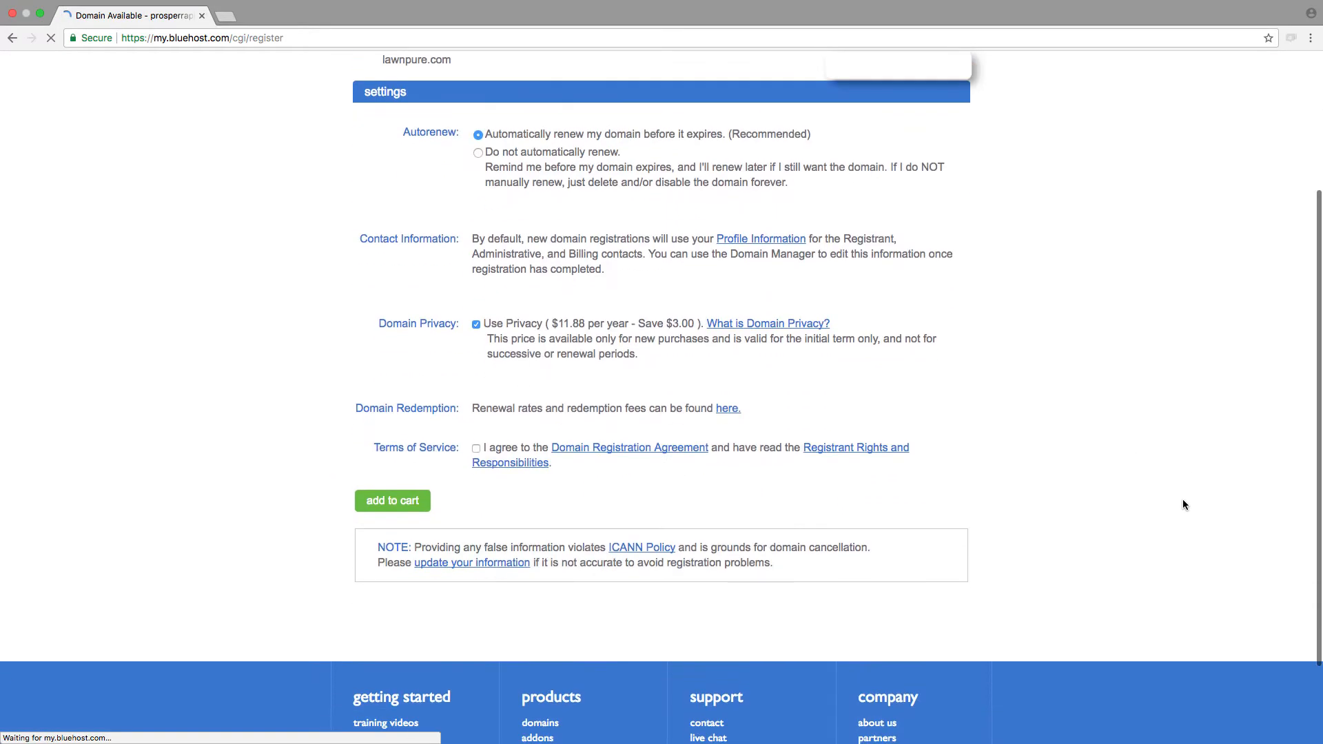
{"action": "scroll", "coordinate": [1182, 499], "scroll_direction": "up", "scroll_amount": 6}
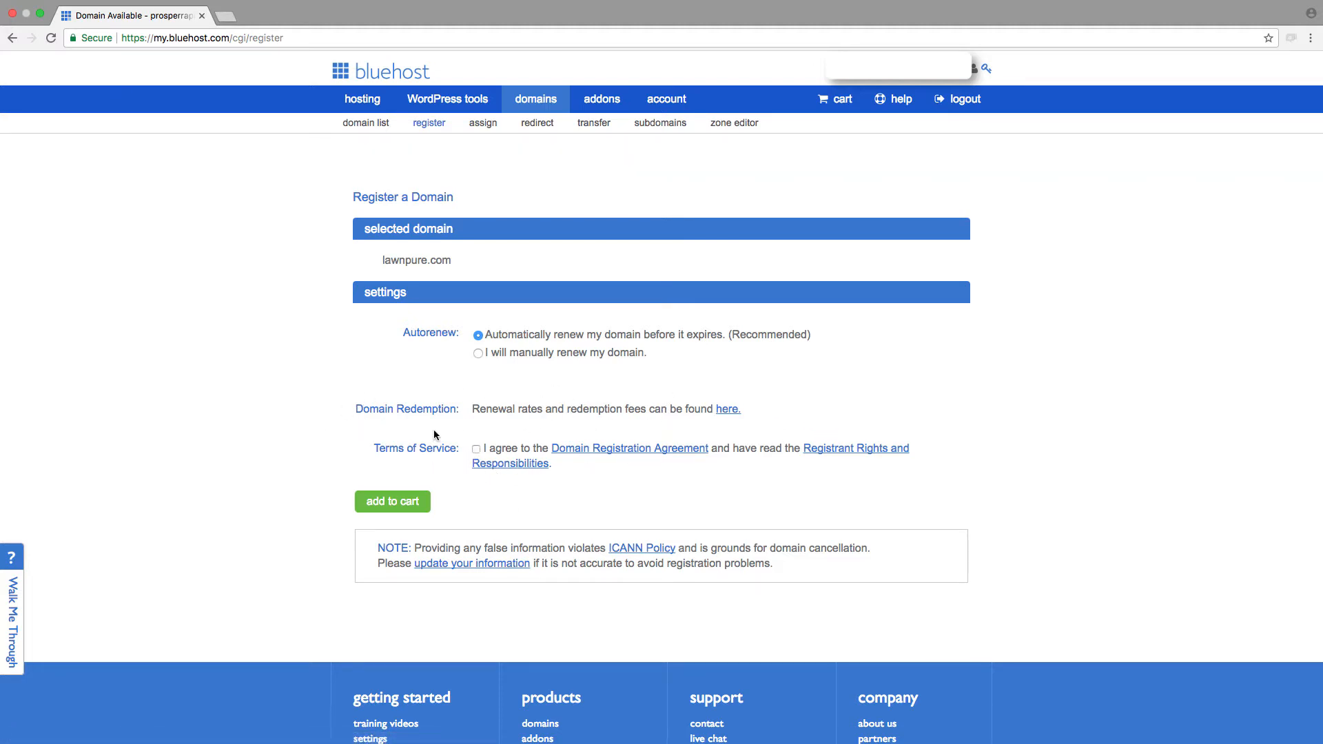
{"action": "left_click", "coordinate": [476, 449]}
{"action": "left_click", "coordinate": [414, 506]}
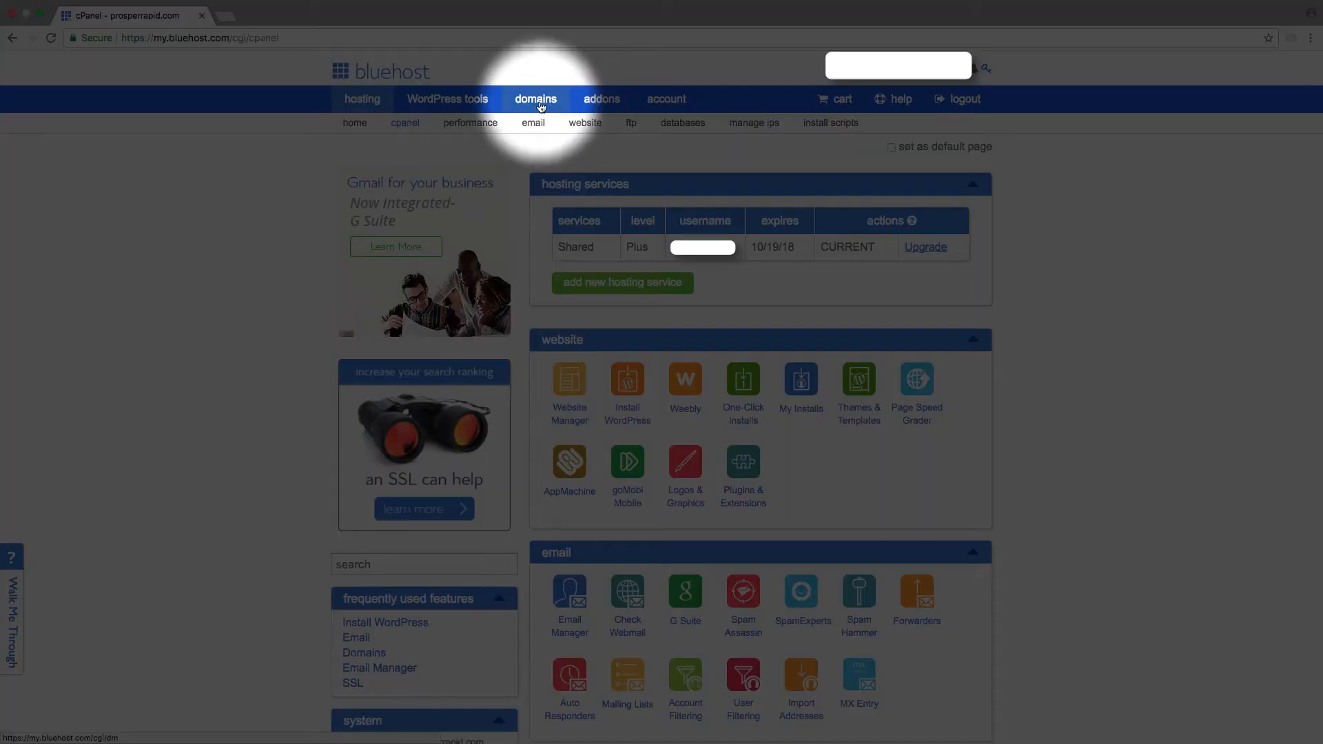
Step: Open the domain manager, find the unassigned lawnpure.com entry in the domain list, and open its assignment form
{"action": "left_click", "coordinate": [540, 102]}
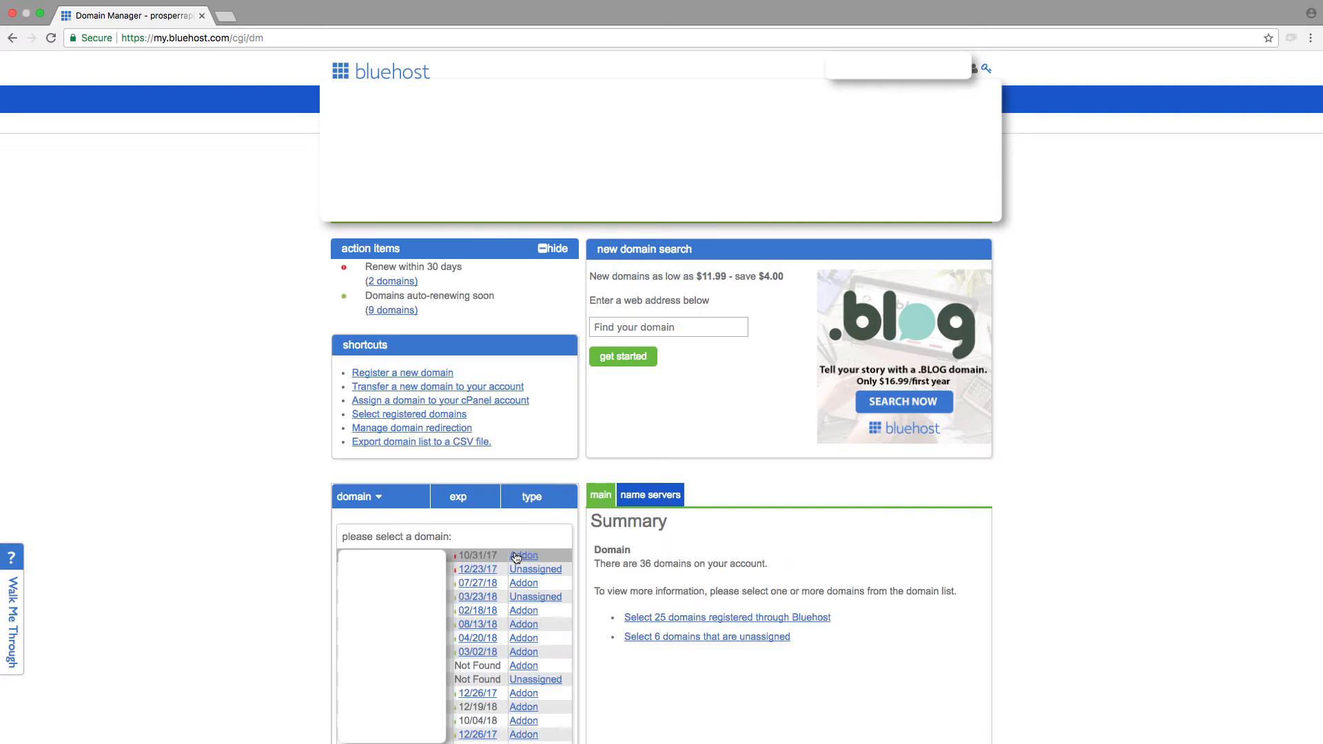
{"action": "scroll", "coordinate": [1217, 551], "scroll_direction": "down", "scroll_amount": 2}
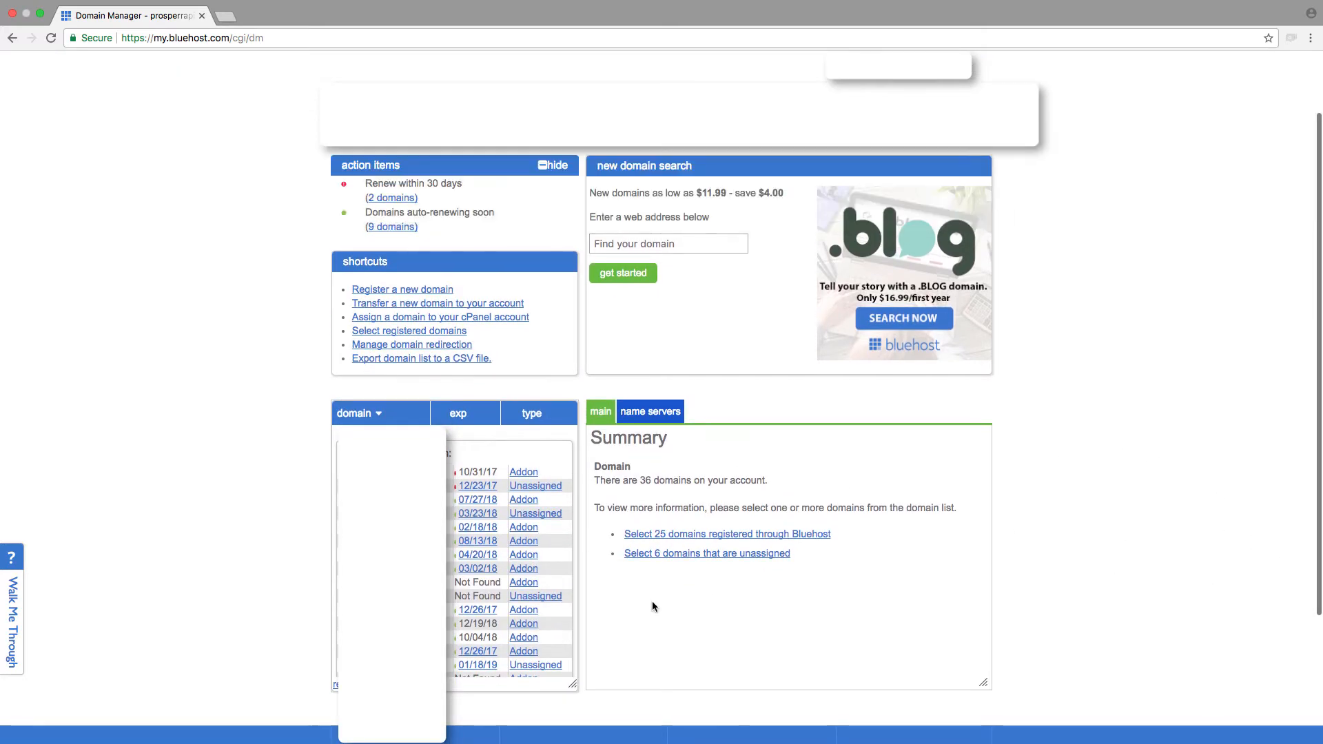
{"action": "scroll", "coordinate": [482, 596], "scroll_direction": "down", "scroll_amount": 2}
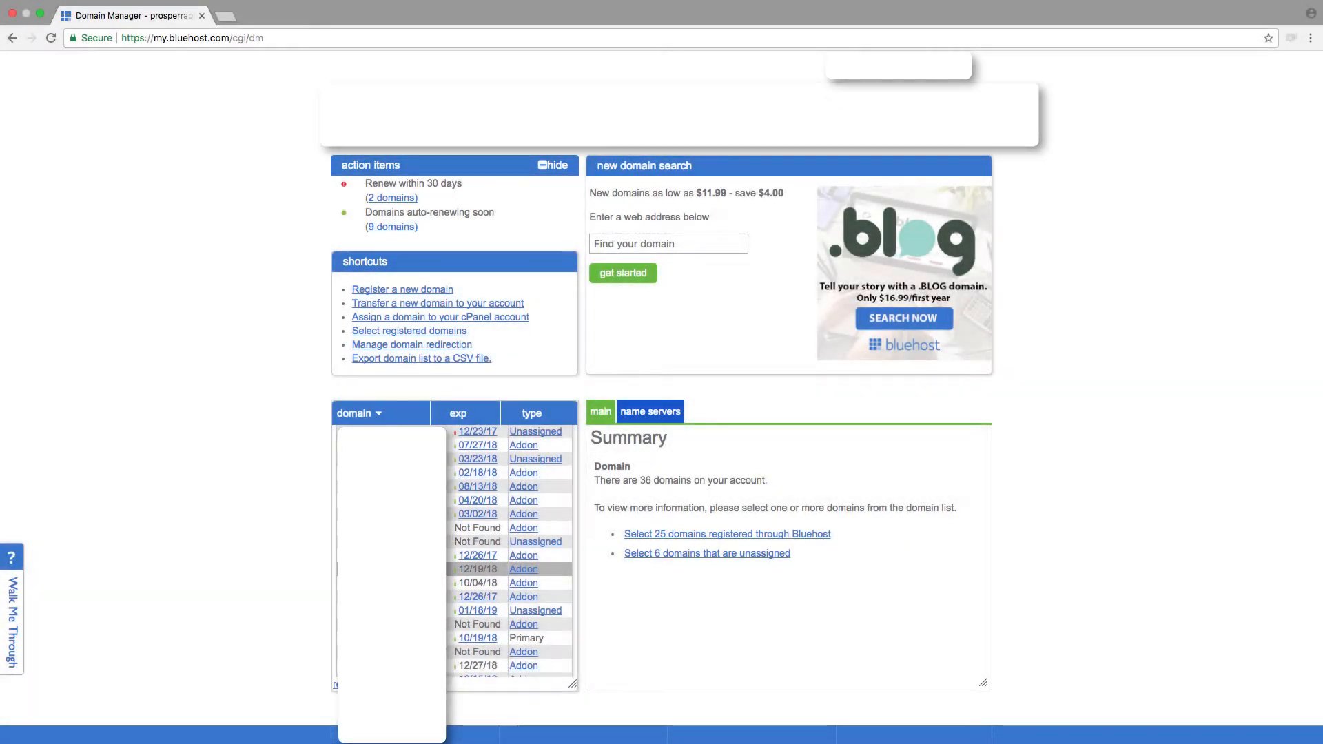
{"action": "scroll", "coordinate": [510, 551], "scroll_direction": "down", "scroll_amount": 2}
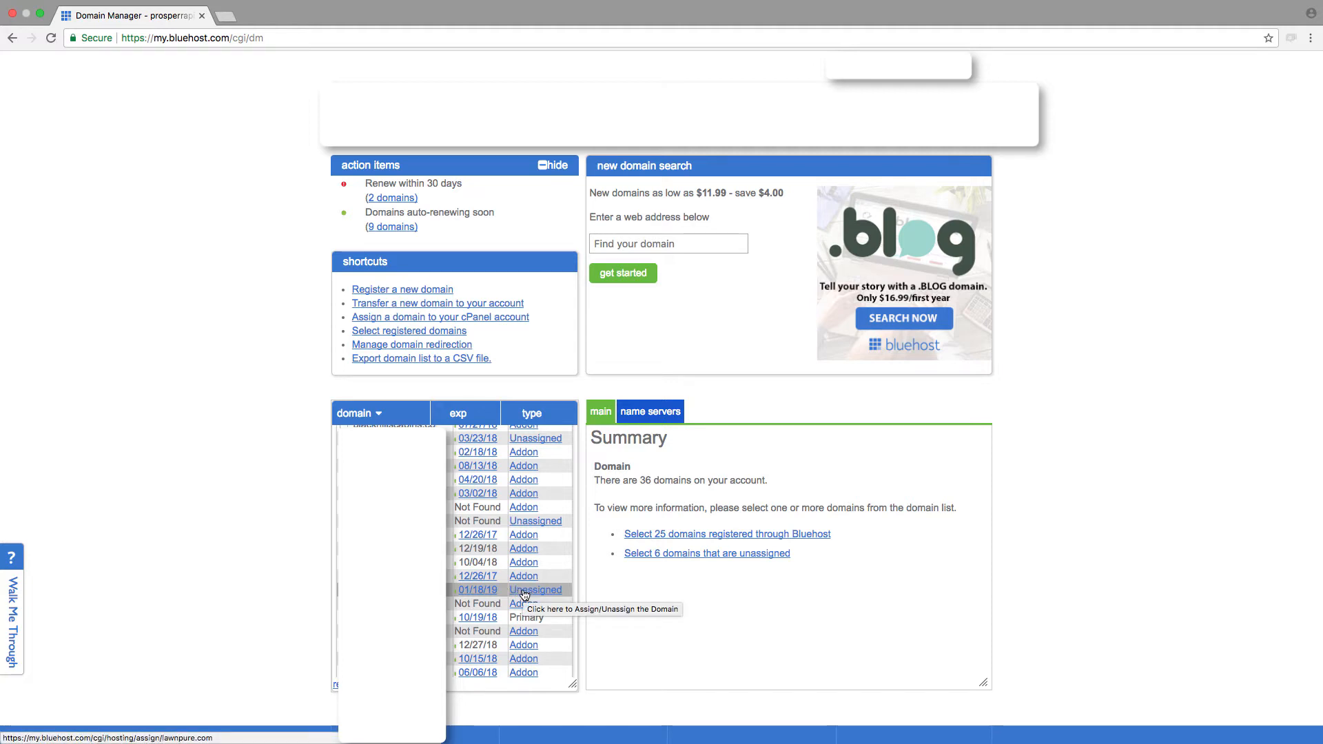
{"action": "left_click", "coordinate": [524, 591]}
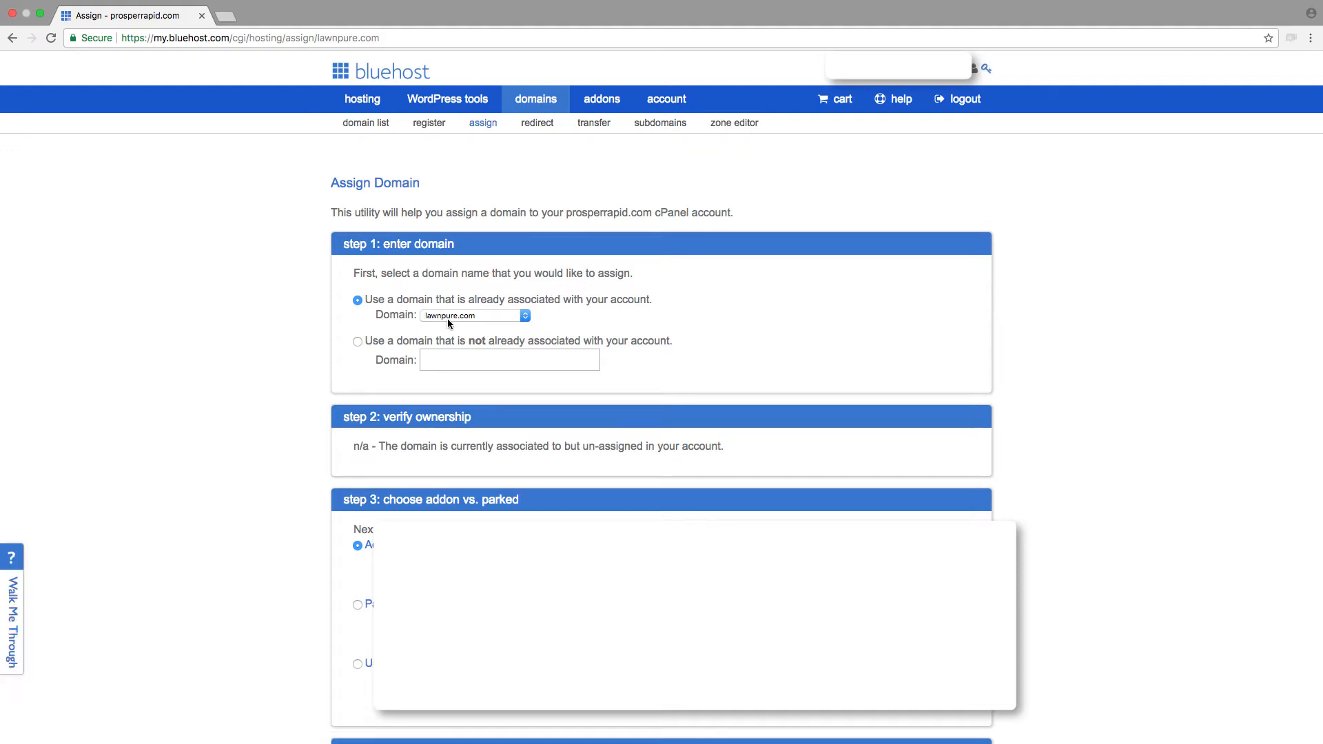
Step: Assign lawnpure.com as an addon domain with the new directory public_html/lawnpure and the sub-domain lawnpure
{"action": "scroll", "coordinate": [737, 409], "scroll_direction": "down", "scroll_amount": 3}
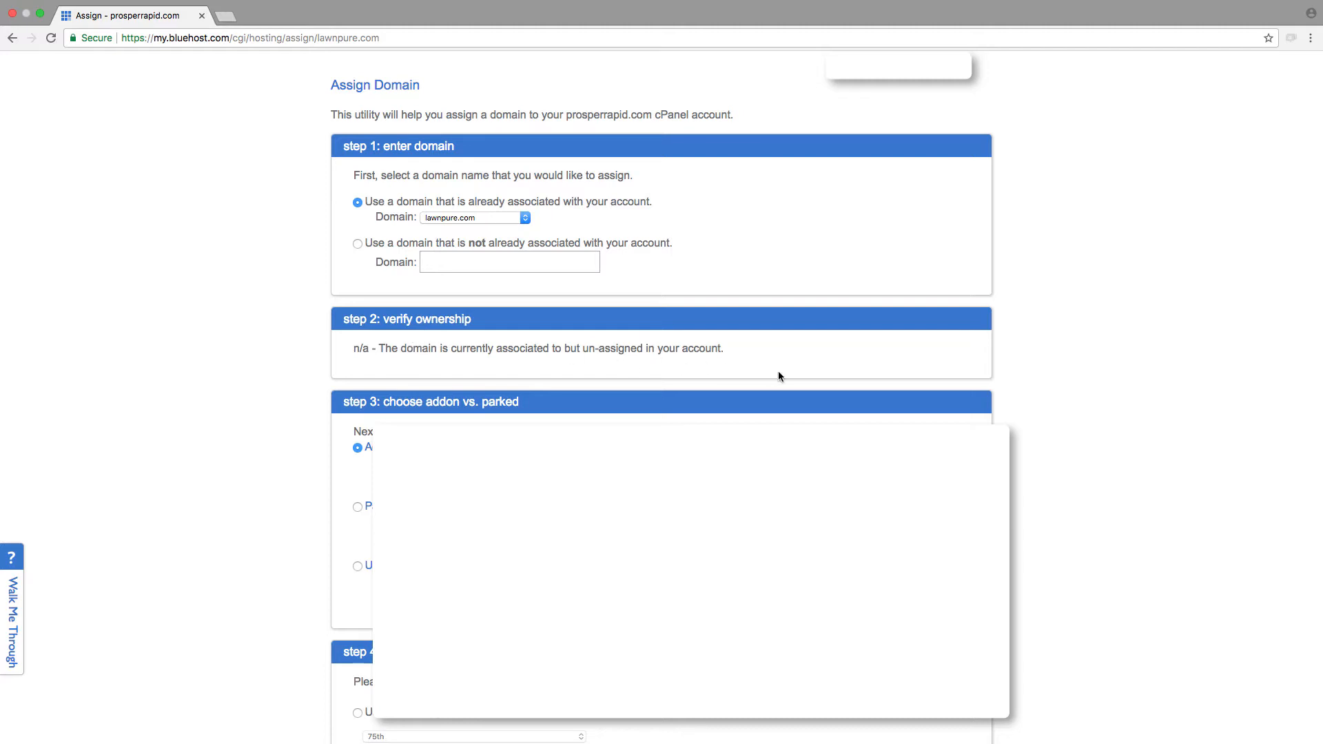
{"action": "scroll", "coordinate": [393, 312], "scroll_direction": "down", "scroll_amount": 3}
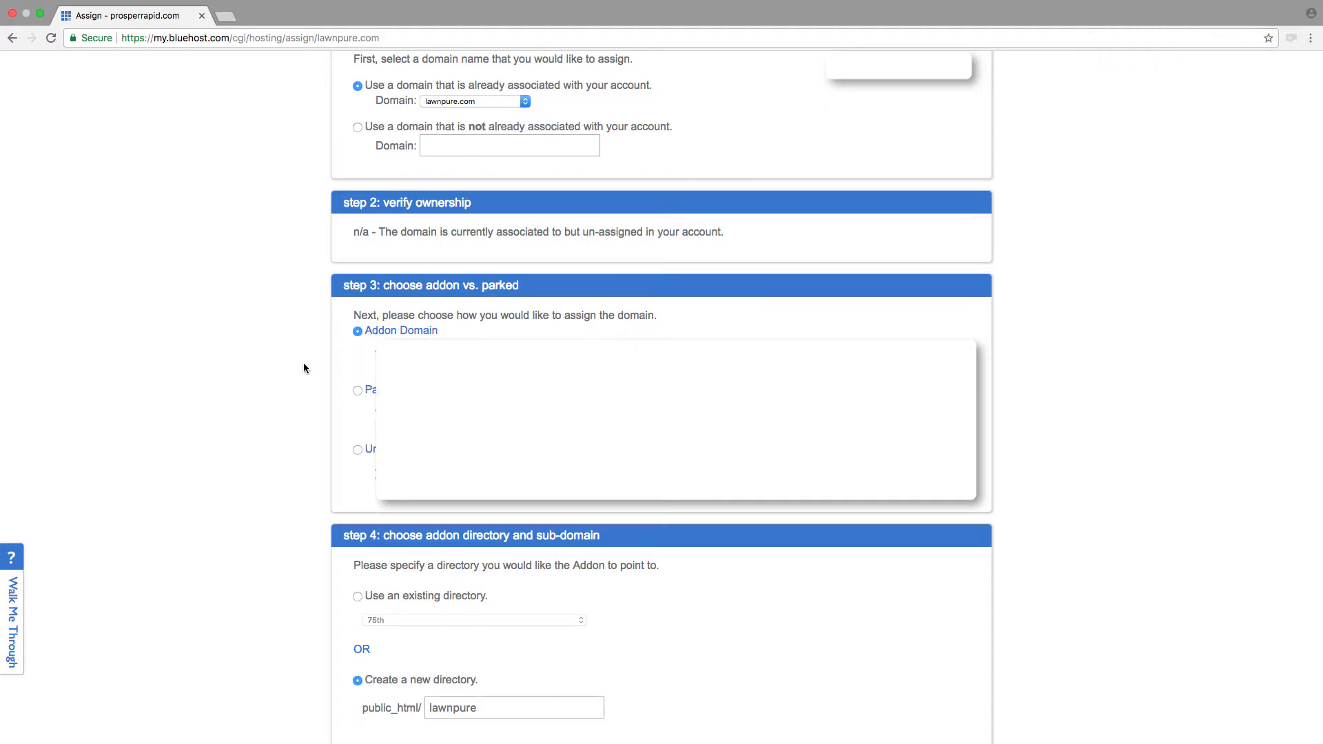
{"action": "scroll", "coordinate": [258, 373], "scroll_direction": "down", "scroll_amount": 3}
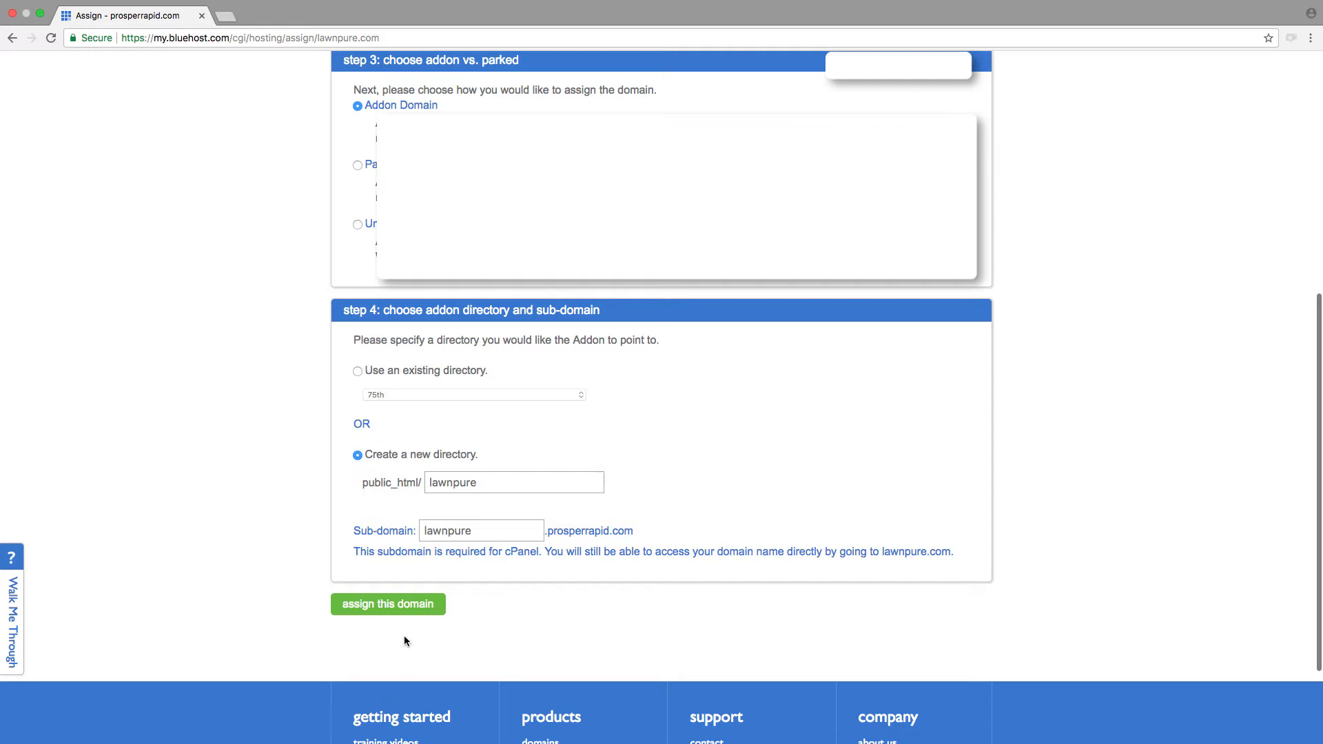
{"action": "left_click", "coordinate": [396, 609]}
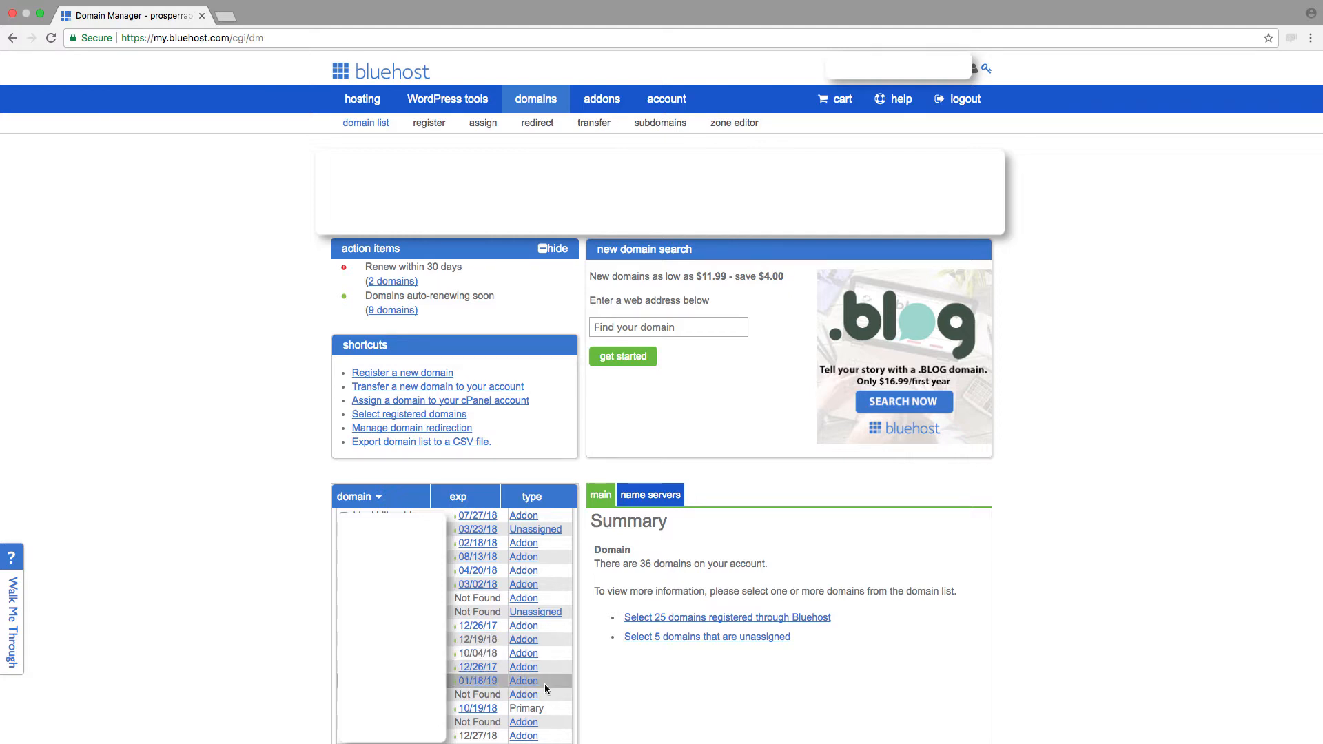
{"action": "scroll", "coordinate": [199, 569], "scroll_direction": "up", "scroll_amount": 3}
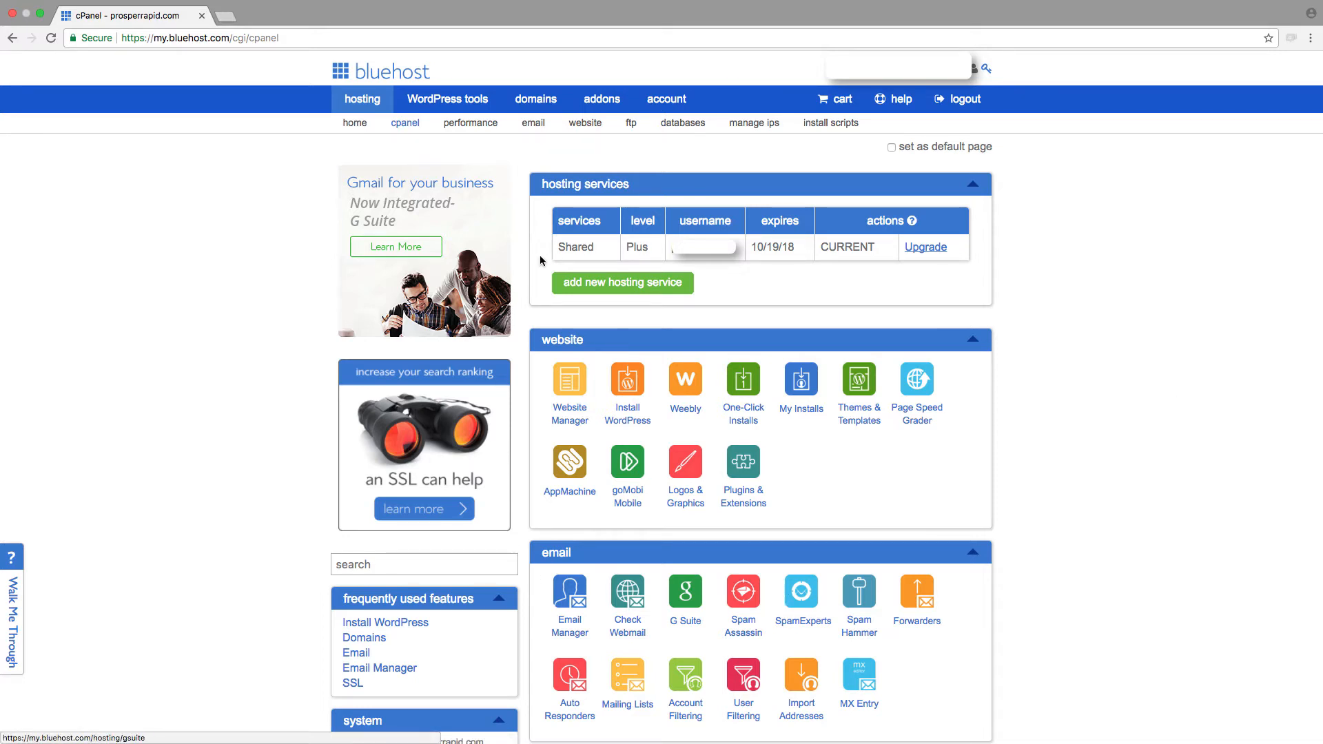
Step: Start a new email account in the email manager, entering the owner's first name as mailbox name and lawnpure.com as its domain
{"action": "left_click", "coordinate": [528, 126]}
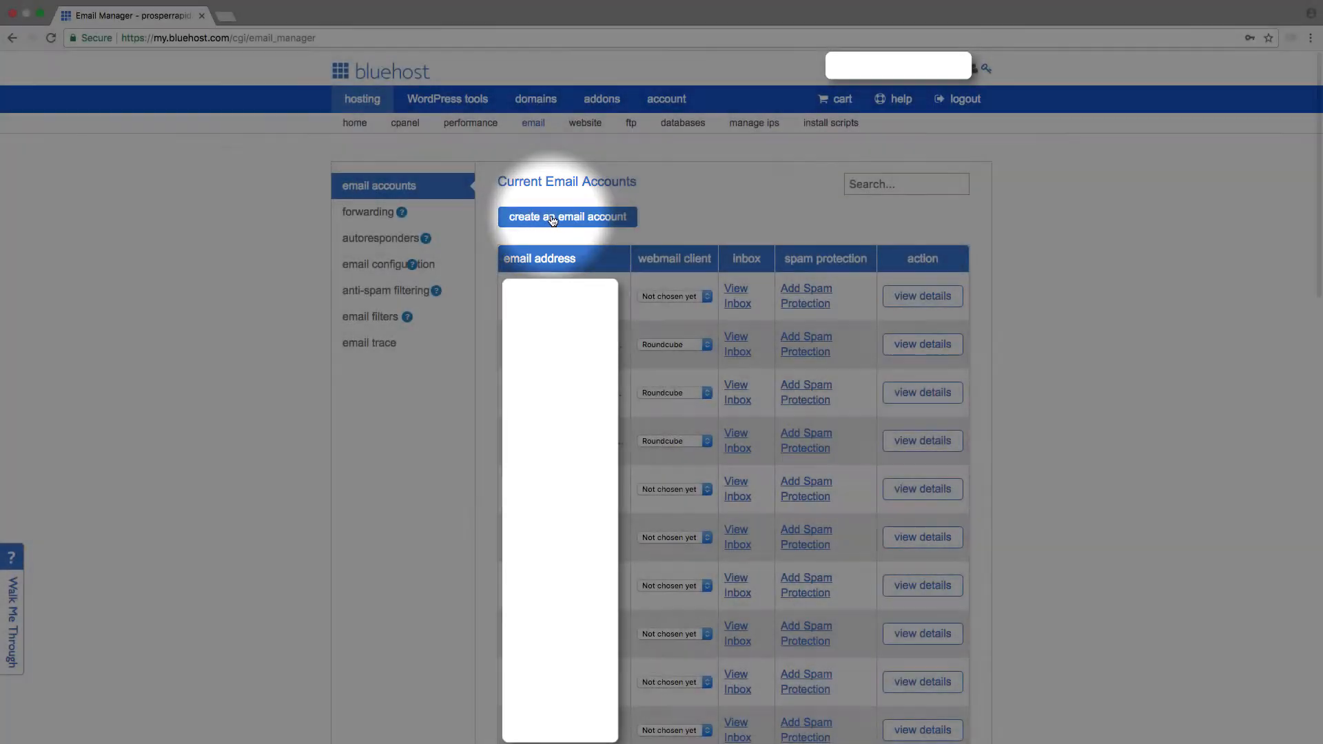
{"action": "left_click", "coordinate": [550, 222]}
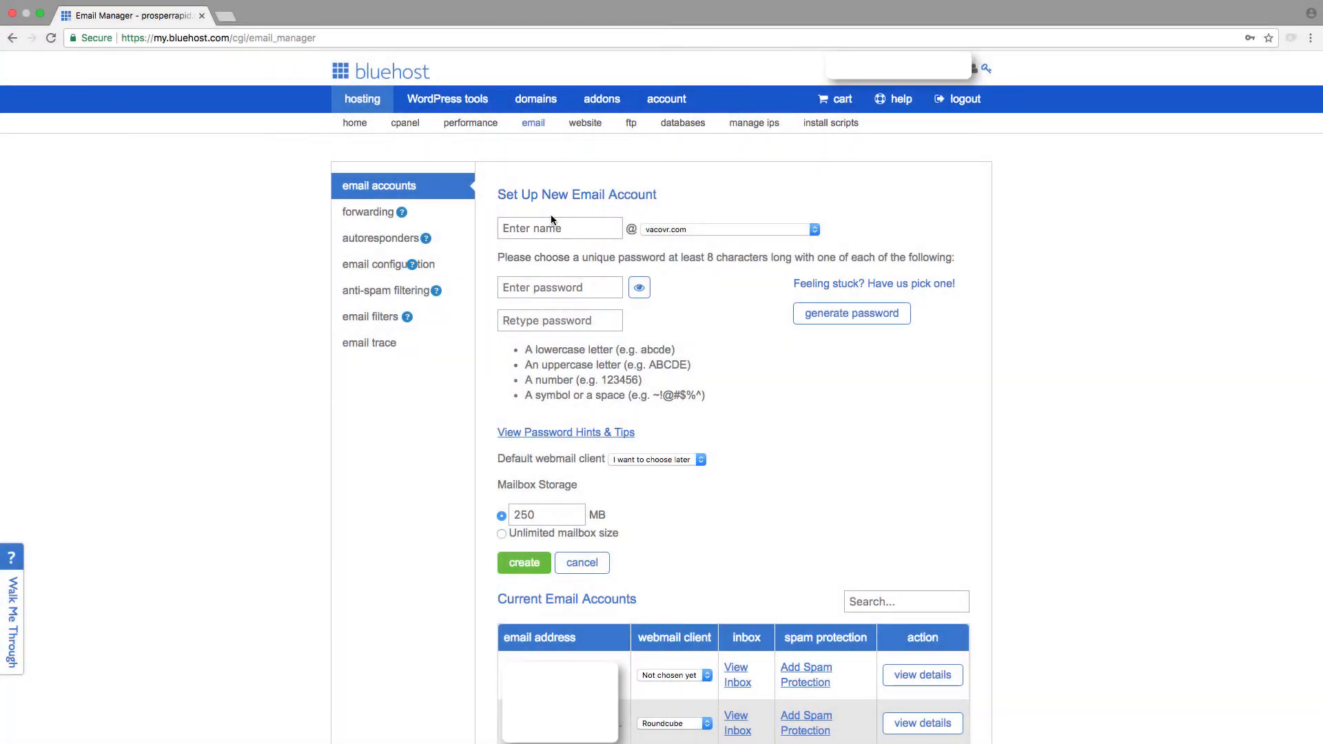
{"action": "left_click", "coordinate": [544, 233]}
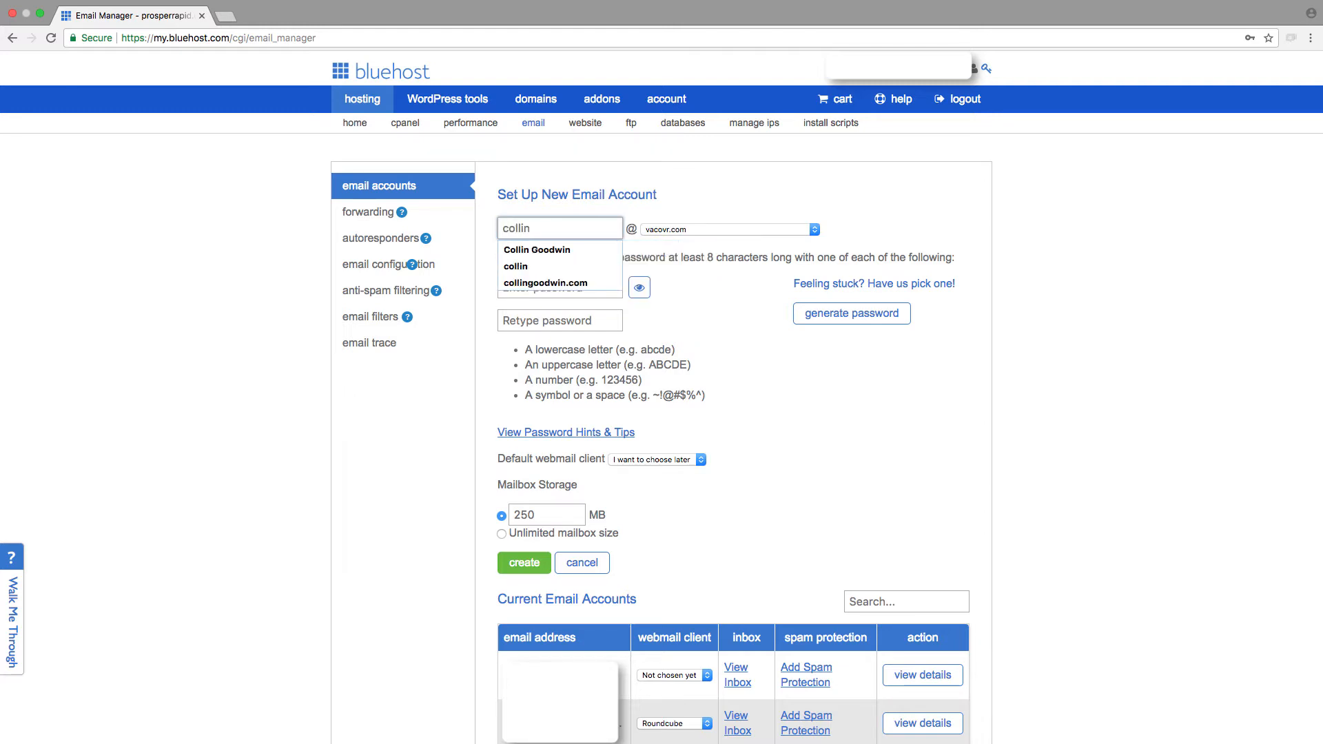
{"action": "key", "text": "Tab"}
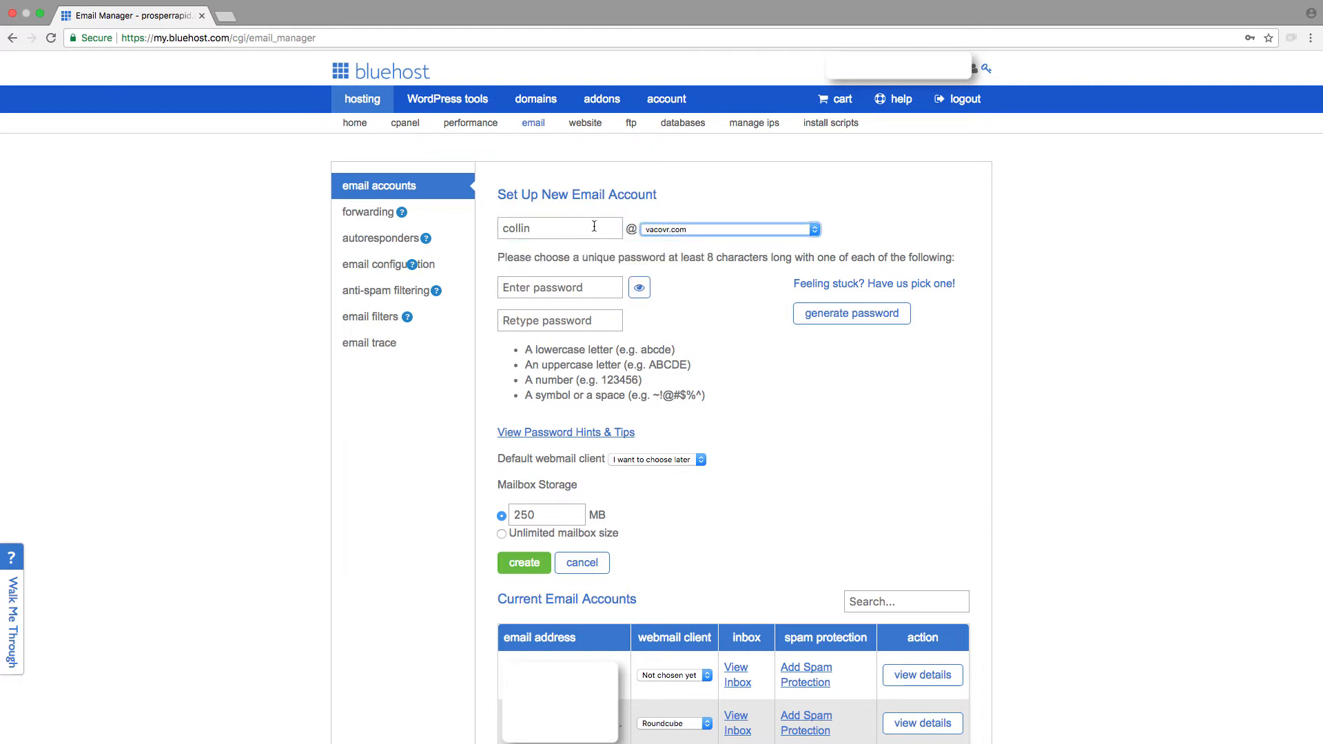
{"action": "left_click", "coordinate": [667, 235]}
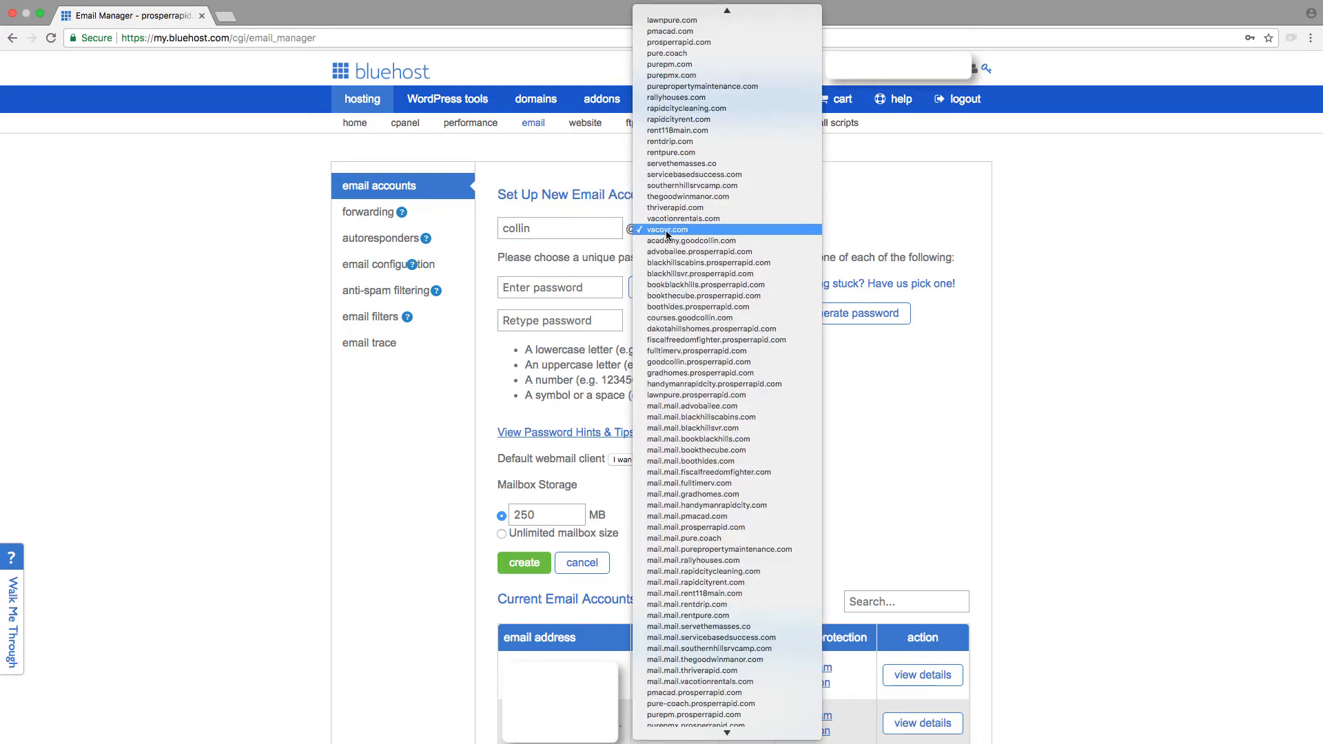
{"action": "scroll", "coordinate": [679, 207], "scroll_direction": "up", "scroll_amount": 3}
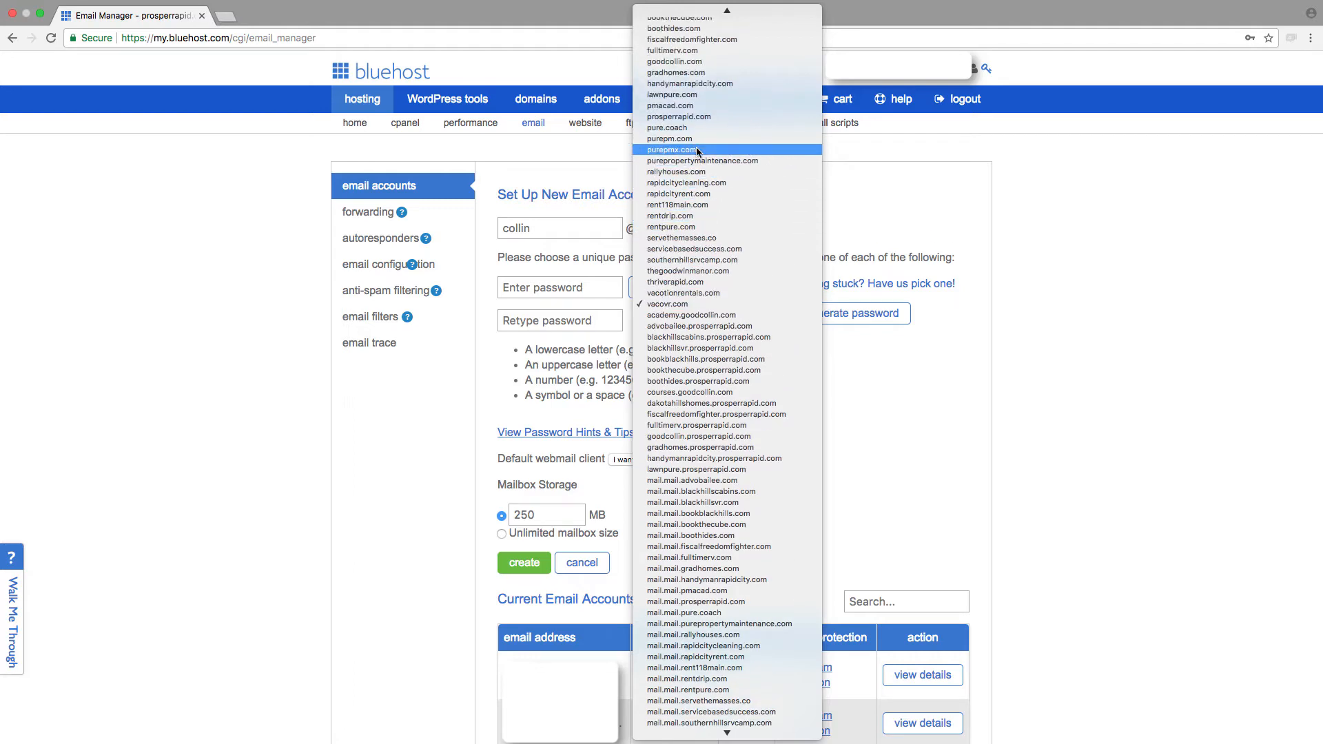
{"action": "left_click", "coordinate": [686, 95]}
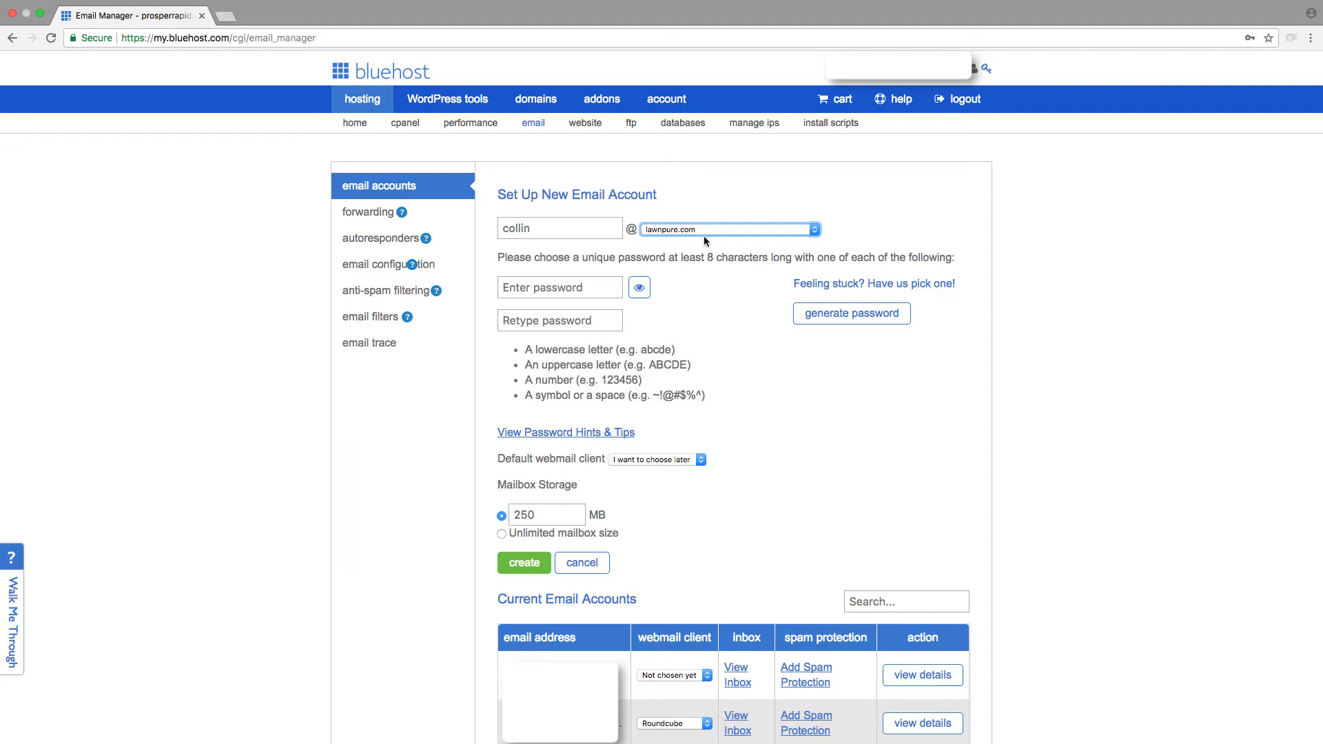
Step: Enter and repeat the mailbox password, choose unlimited mailbox size, and create the email account
{"action": "scroll", "coordinate": [619, 445], "scroll_direction": "down", "scroll_amount": 1}
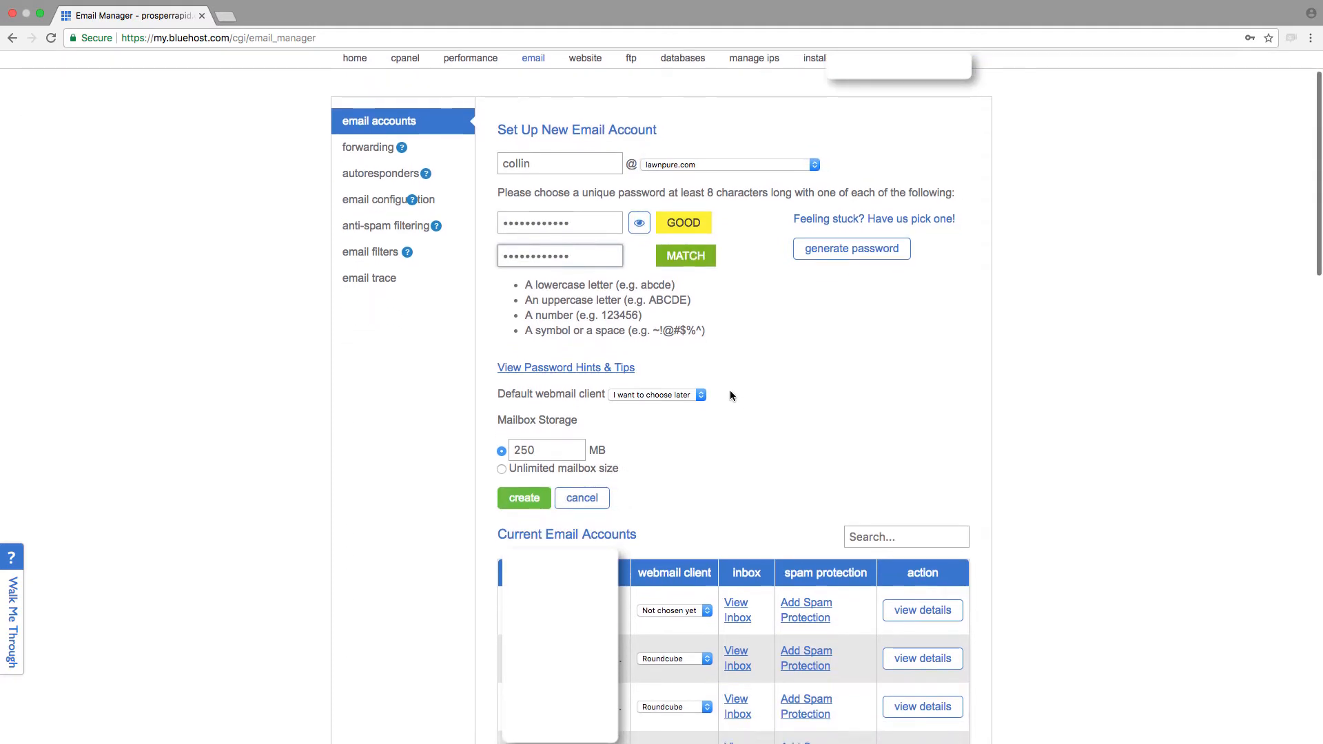
{"action": "scroll", "coordinate": [732, 477], "scroll_direction": "down", "scroll_amount": 1}
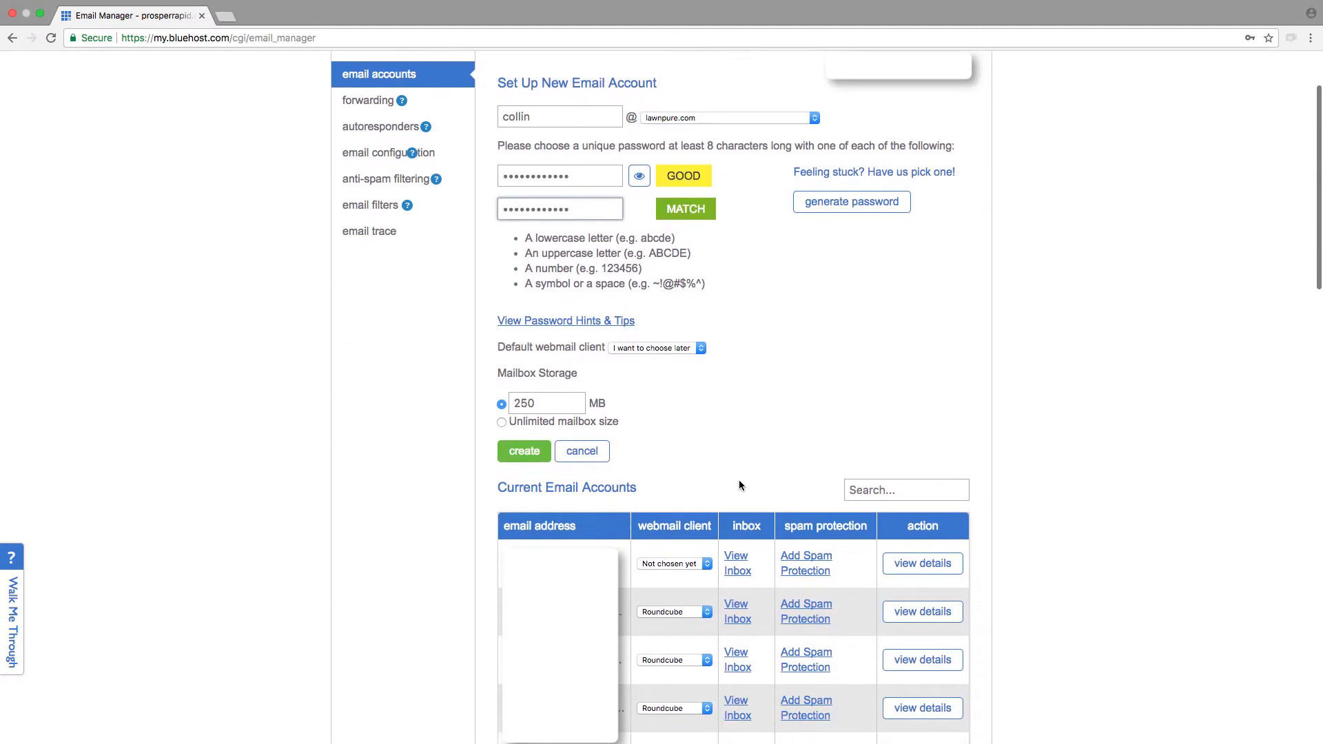
{"action": "left_click", "coordinate": [572, 427]}
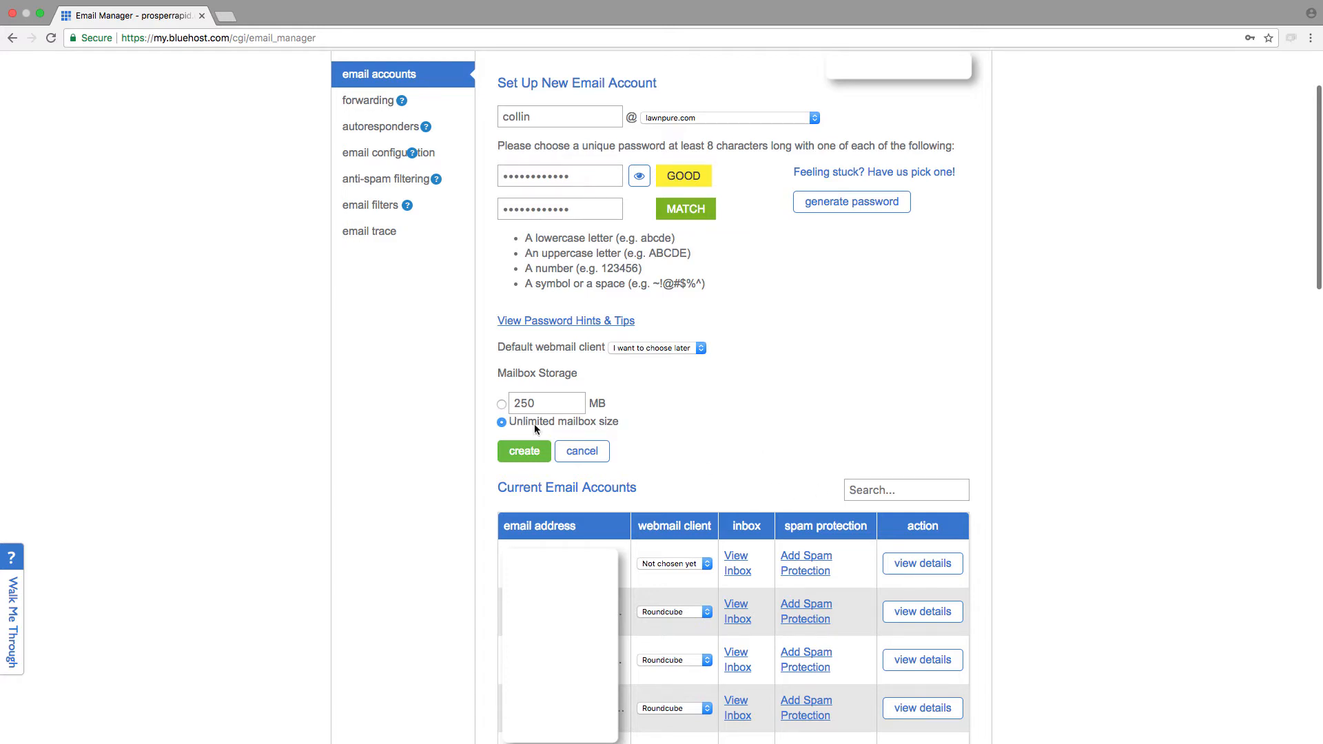
{"action": "scroll", "coordinate": [592, 438], "scroll_direction": "up", "scroll_amount": 1}
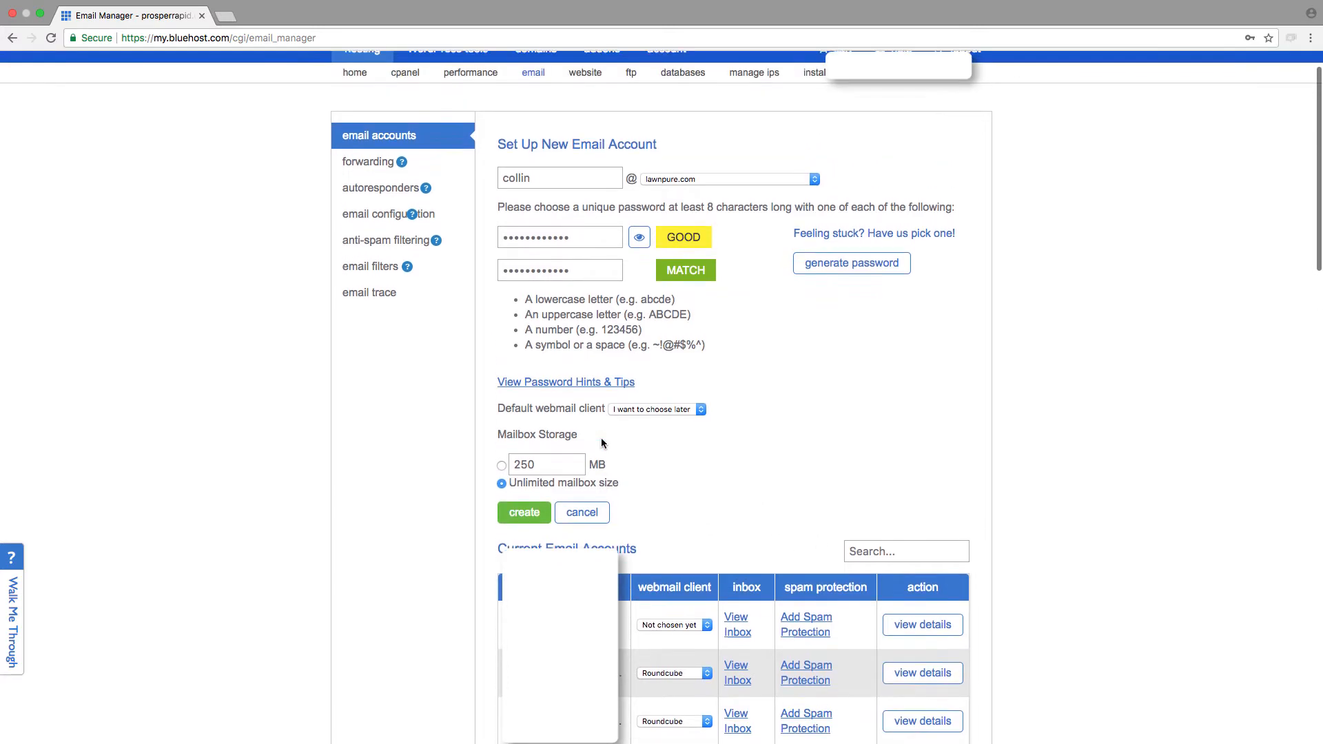
{"action": "left_click", "coordinate": [525, 513]}
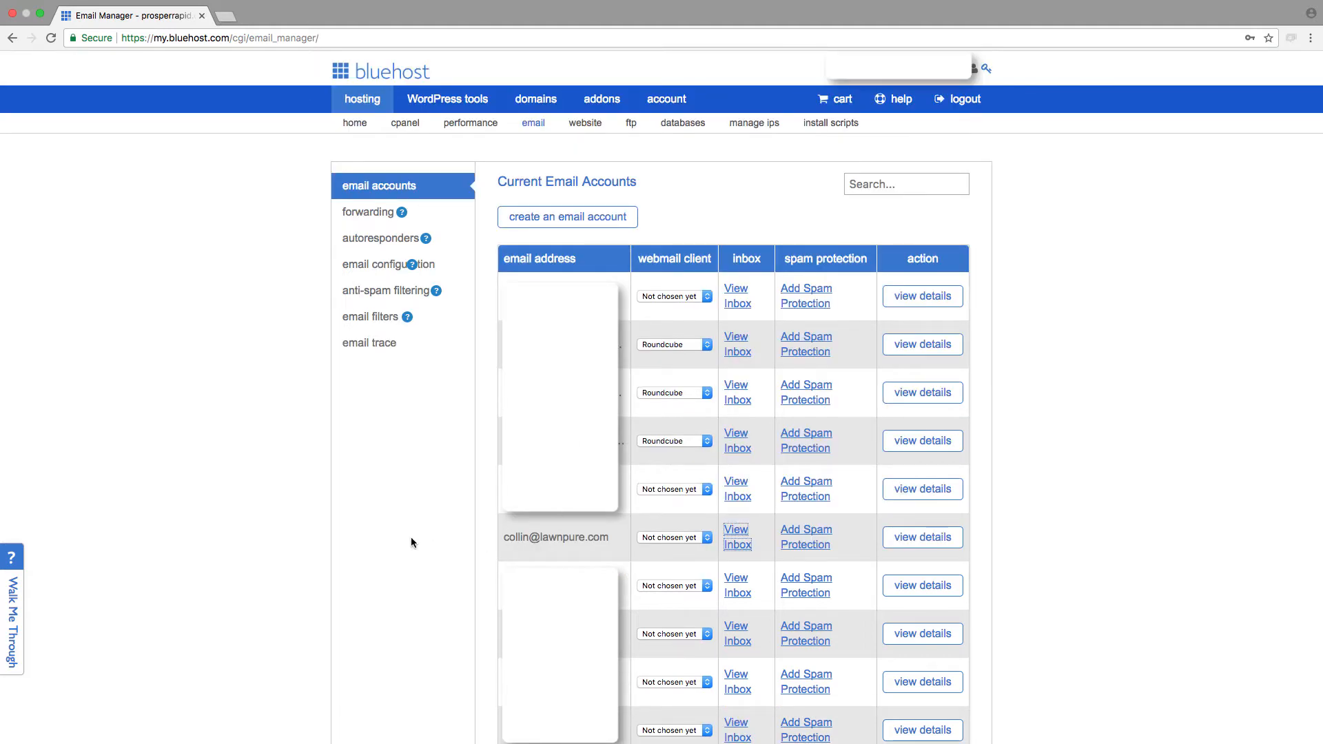
{"action": "left_click_drag", "start_coordinate": [414, 540], "coordinate": [712, 552]}
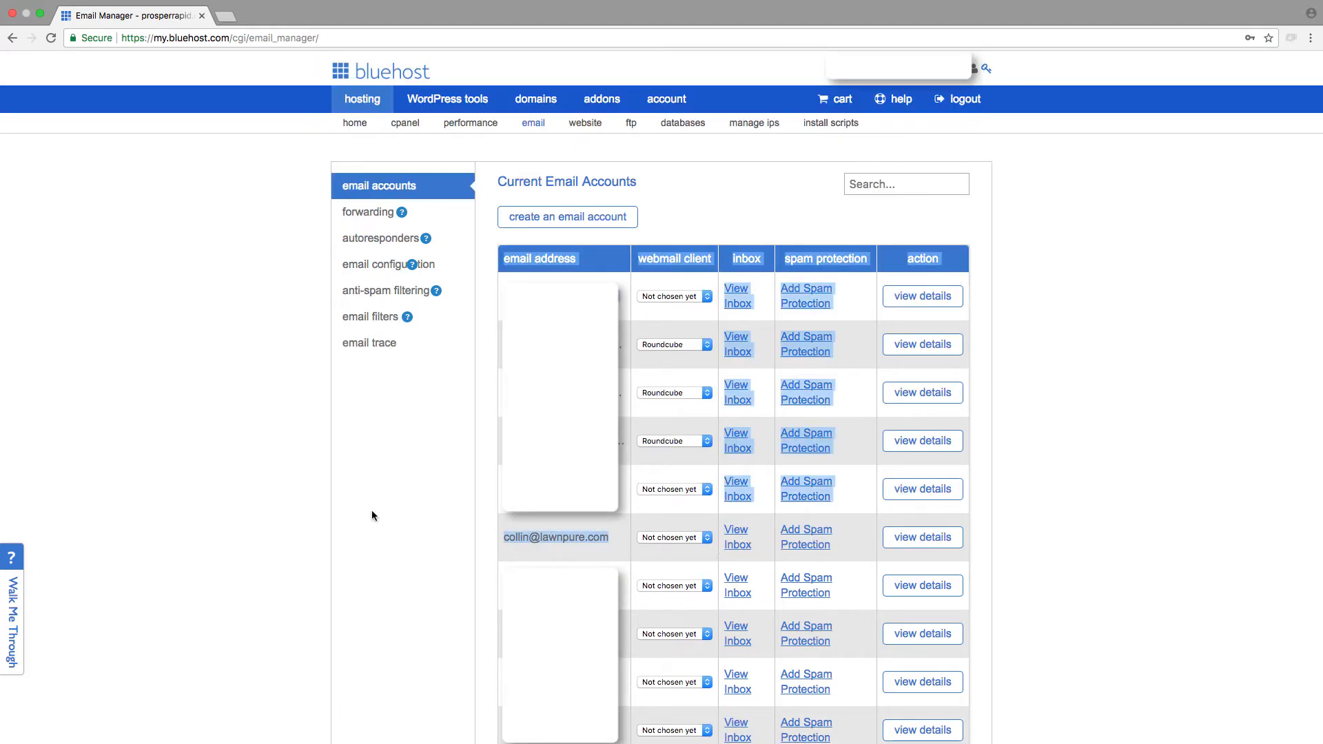
{"action": "left_click", "coordinate": [555, 526]}
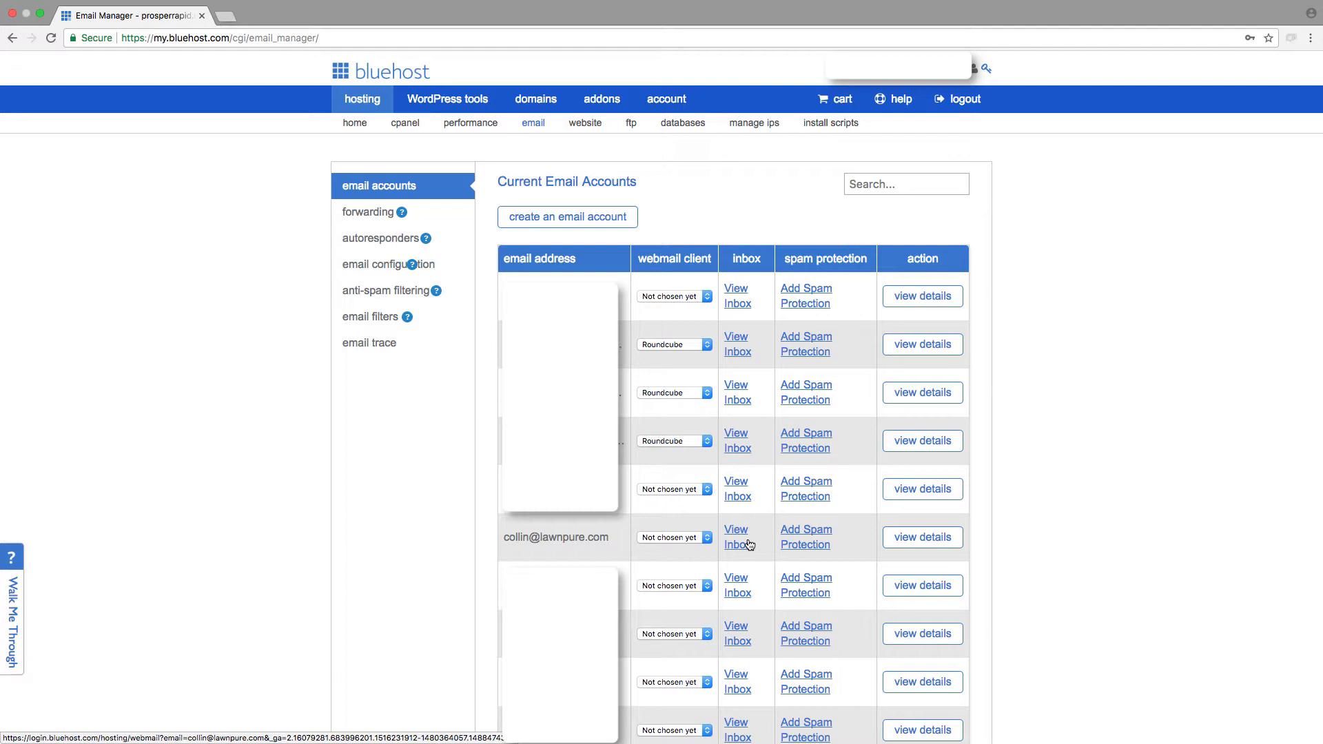
{"action": "left_click", "coordinate": [385, 74]}
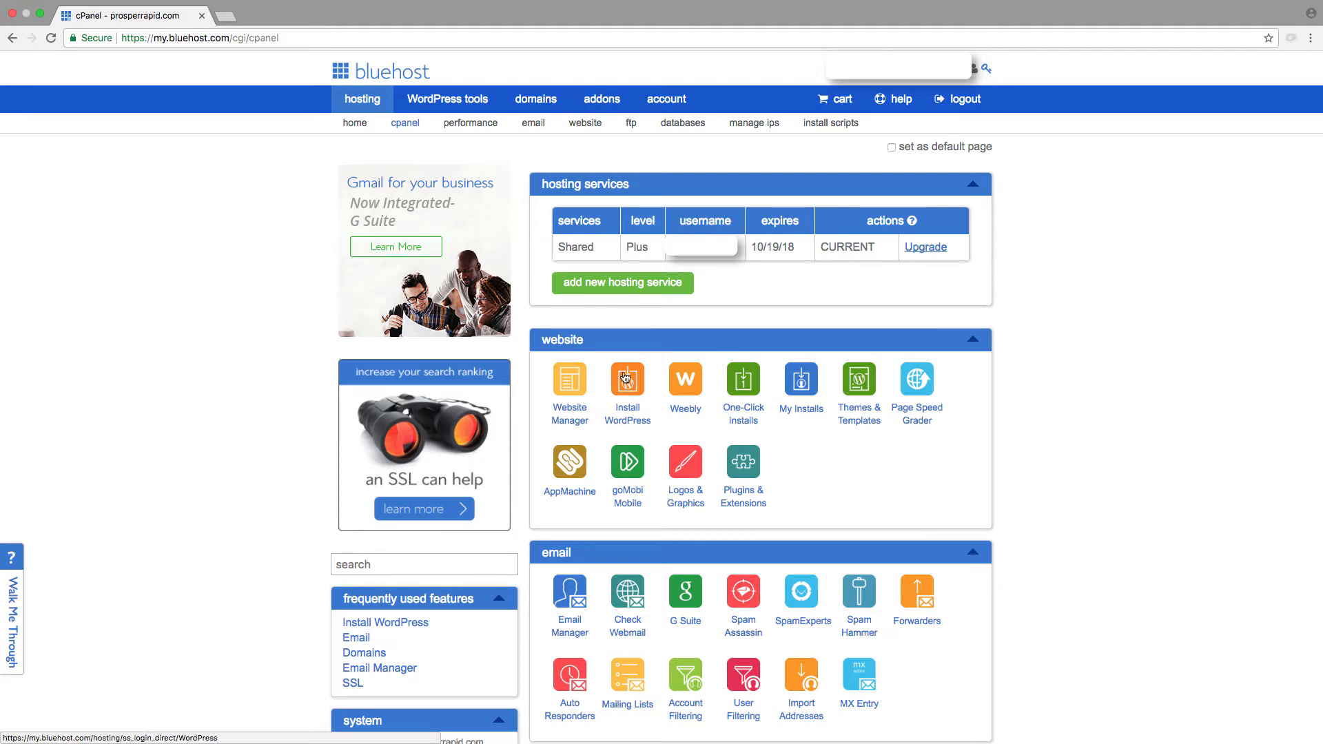
{"action": "left_click", "coordinate": [625, 376]}
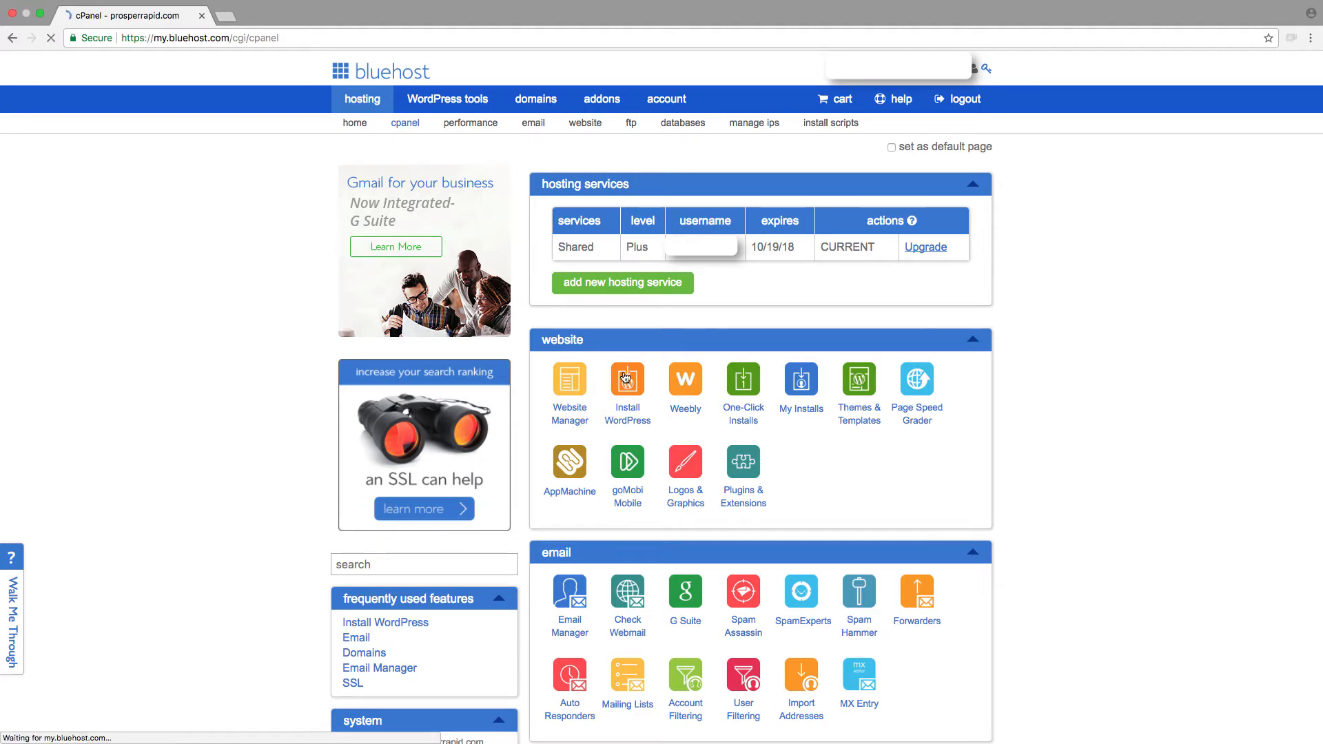
{"action": "left_click", "coordinate": [375, 324]}
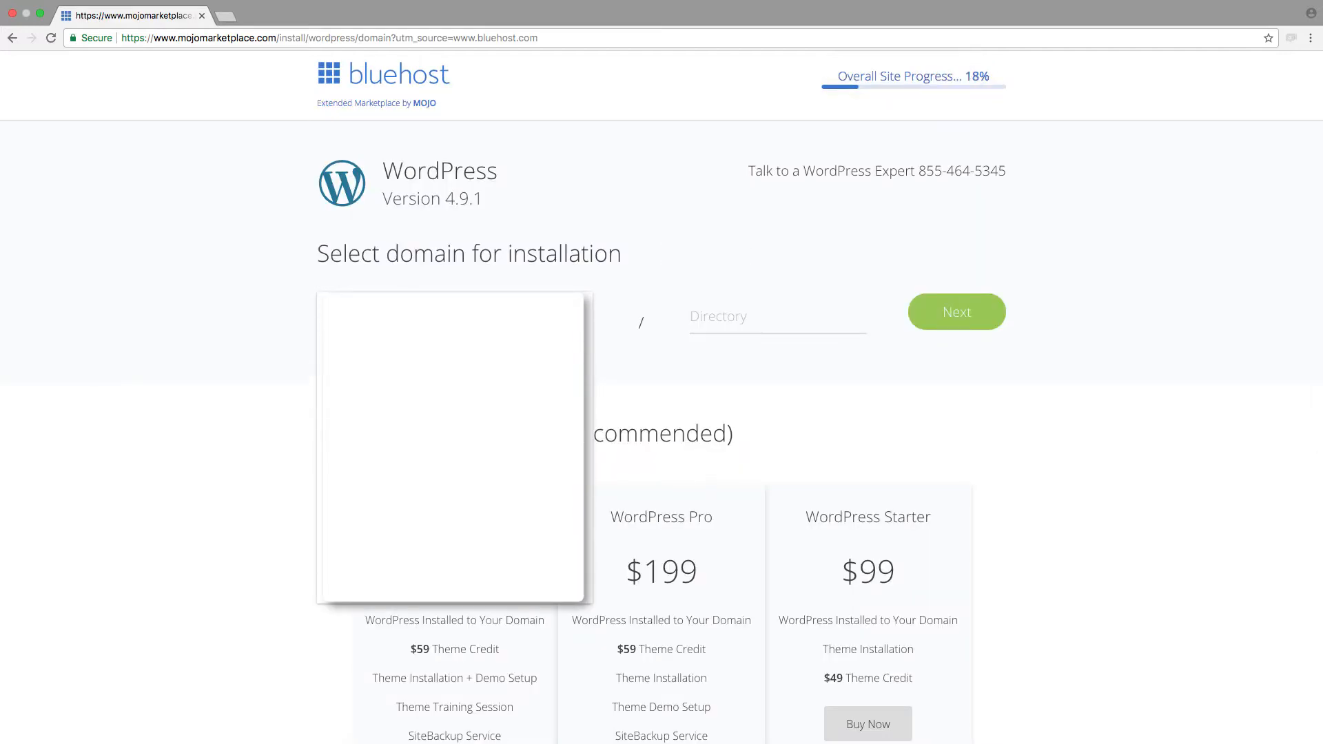
{"action": "scroll", "coordinate": [455, 399], "scroll_direction": "down", "scroll_amount": 5}
{"action": "left_click", "coordinate": [455, 472]}
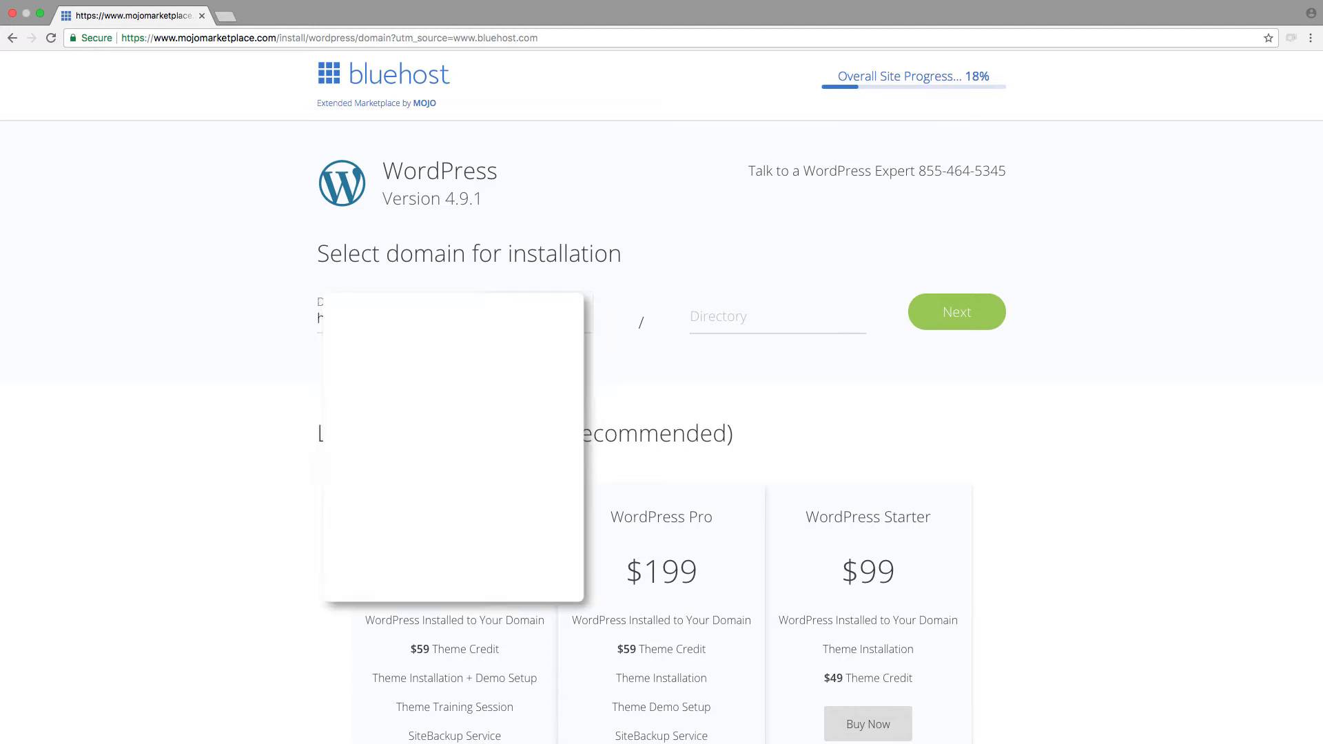
Step: Leave the installation directory blank and continue to the WordPress admin information
{"action": "left_click", "coordinate": [717, 316]}
{"action": "left_click", "coordinate": [712, 358]}
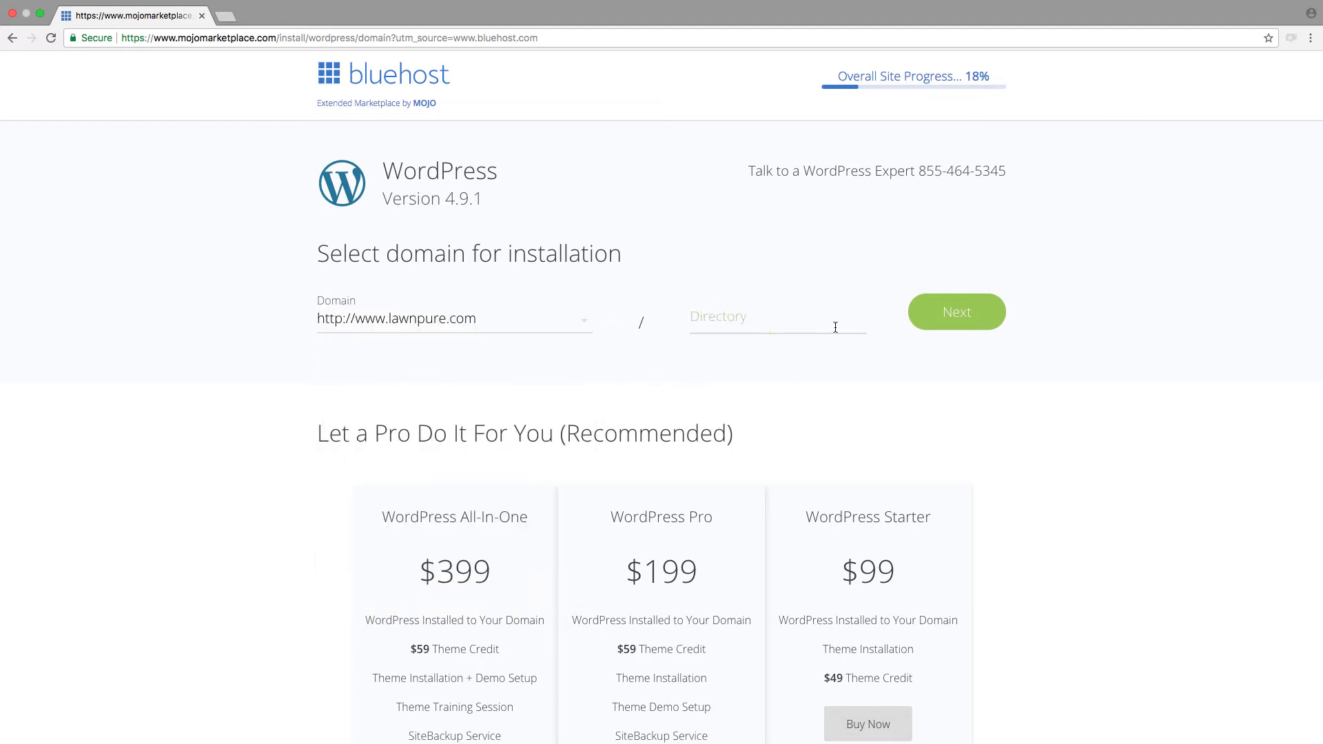
{"action": "left_click", "coordinate": [989, 310]}
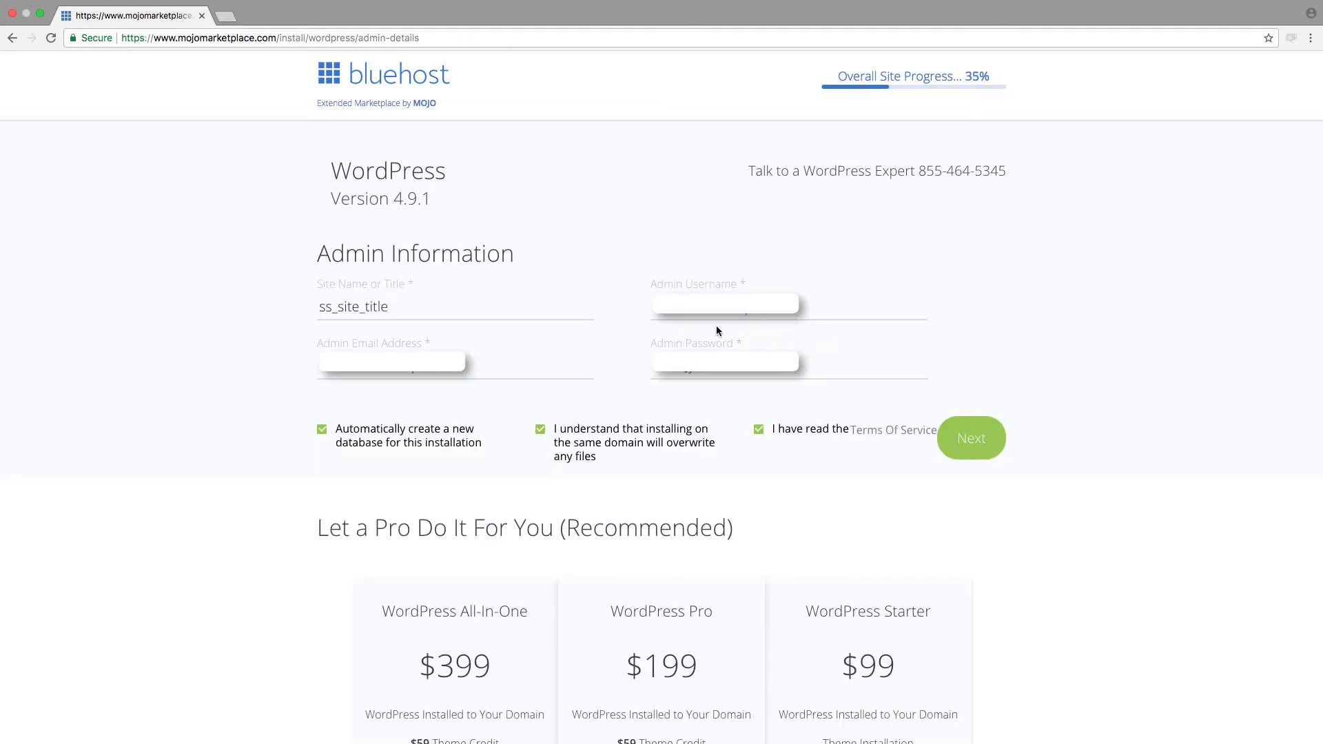
Step: Replace the default site title with Pure Lawncare and start the WordPress installation
{"action": "double_click", "coordinate": [363, 310]}
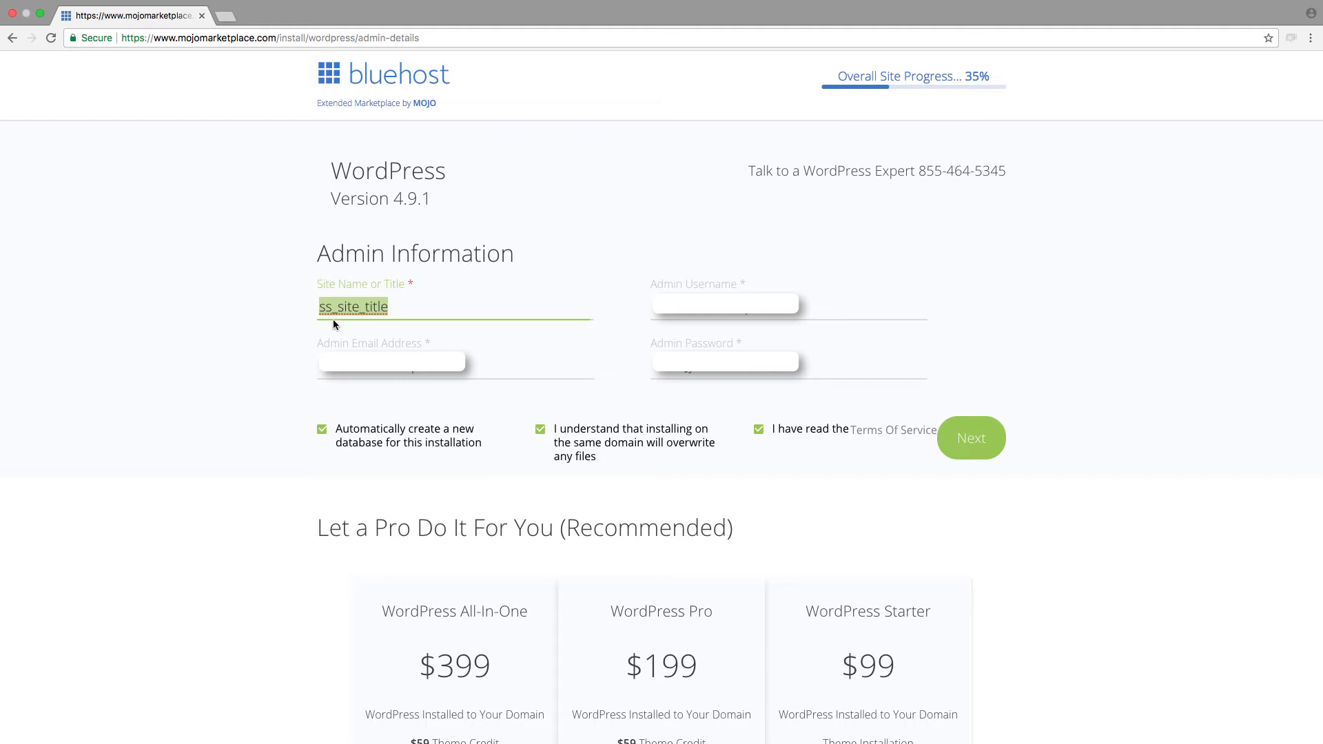
{"action": "type", "text": "zPuyre"}
{"action": "key", "text": "BackSpace"}
{"action": "key", "text": "BackSpace"}
{"action": "key", "text": "BackSpace"}
{"action": "type", "text": "u"}
{"action": "key", "text": "BackSpace"}
{"action": "type", "text": "re Lawncare"}
{"action": "key", "text": "Tab"}
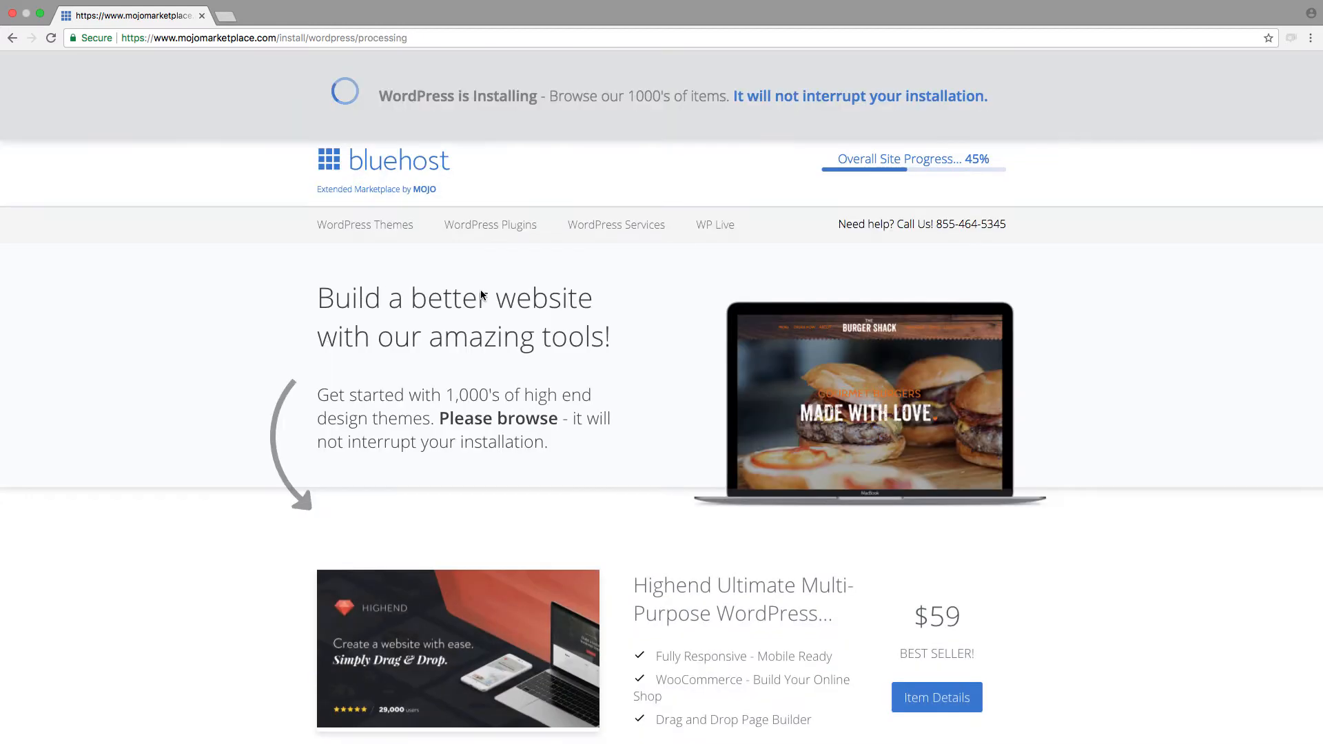
Step: Browse the WordPress themes offered on the installation progress page
{"action": "scroll", "coordinate": [896, 520], "scroll_direction": "down", "scroll_amount": 8}
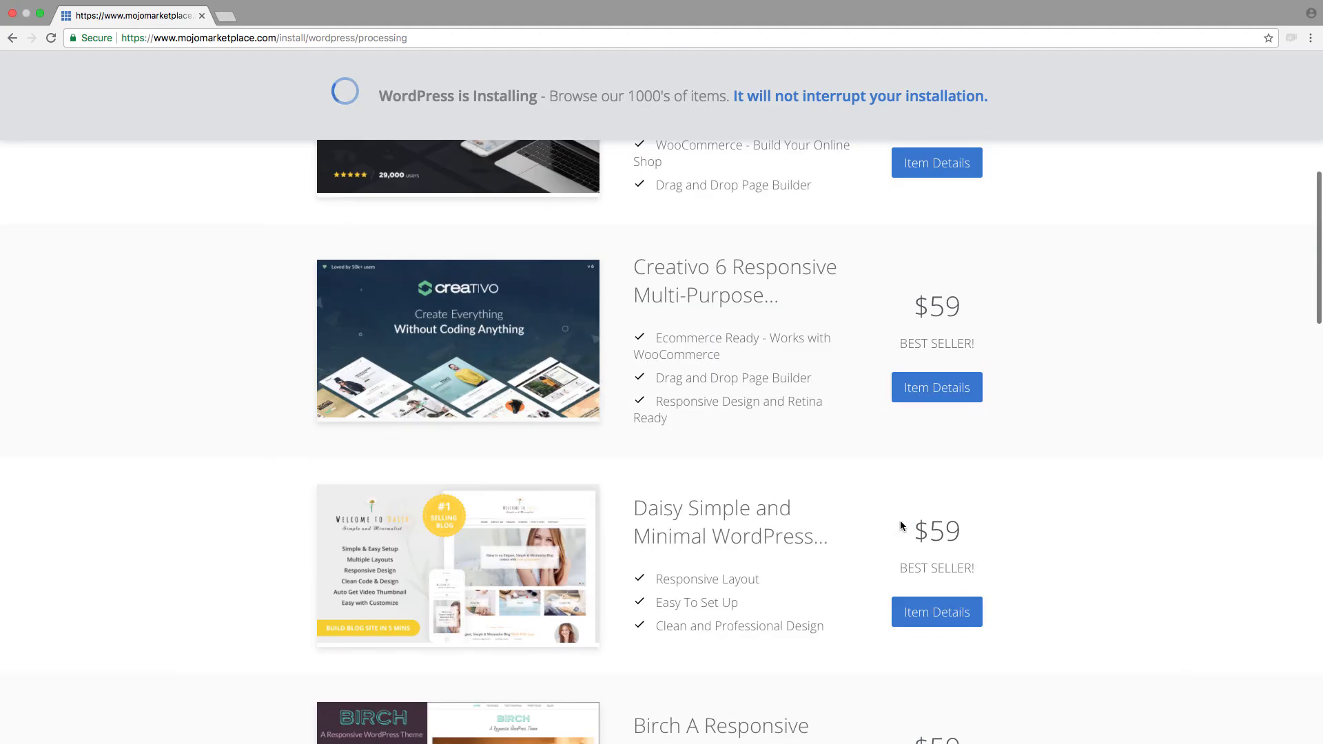
{"action": "scroll", "coordinate": [929, 527], "scroll_direction": "down", "scroll_amount": 10}
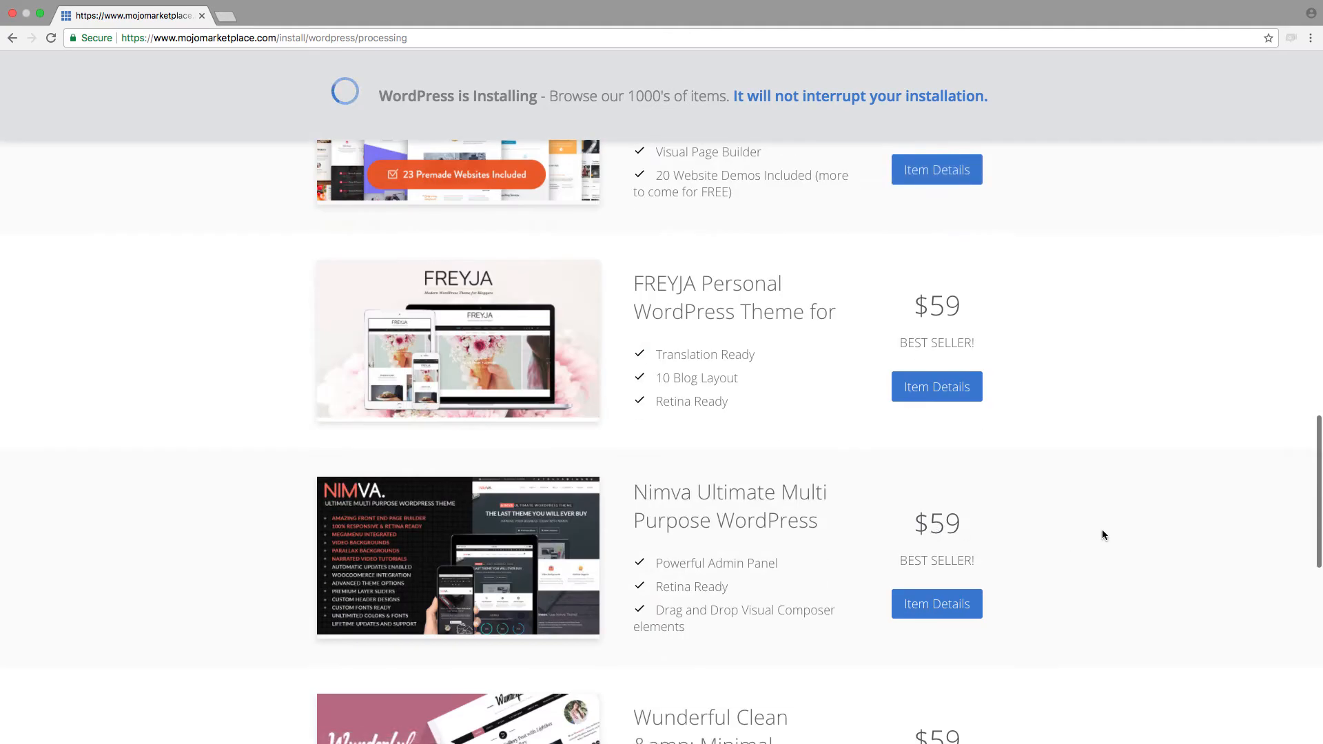
{"action": "scroll", "coordinate": [1101, 524], "scroll_direction": "up", "scroll_amount": 20}
{"action": "scroll", "coordinate": [1101, 527], "scroll_direction": "down", "scroll_amount": 1}
{"action": "scroll", "coordinate": [398, 466], "scroll_direction": "down", "scroll_amount": 14}
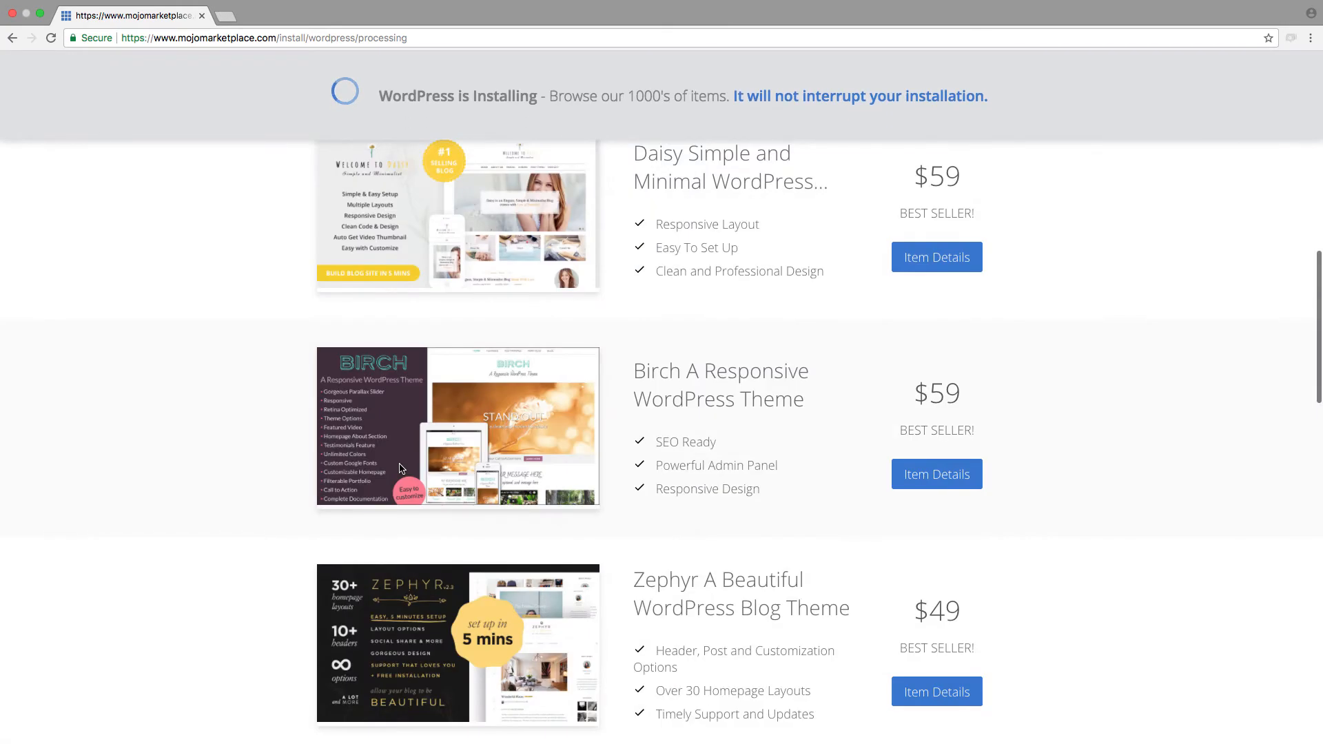
{"action": "scroll", "coordinate": [399, 464], "scroll_direction": "down", "scroll_amount": 15}
{"action": "scroll", "coordinate": [499, 507], "scroll_direction": "up", "scroll_amount": 20}
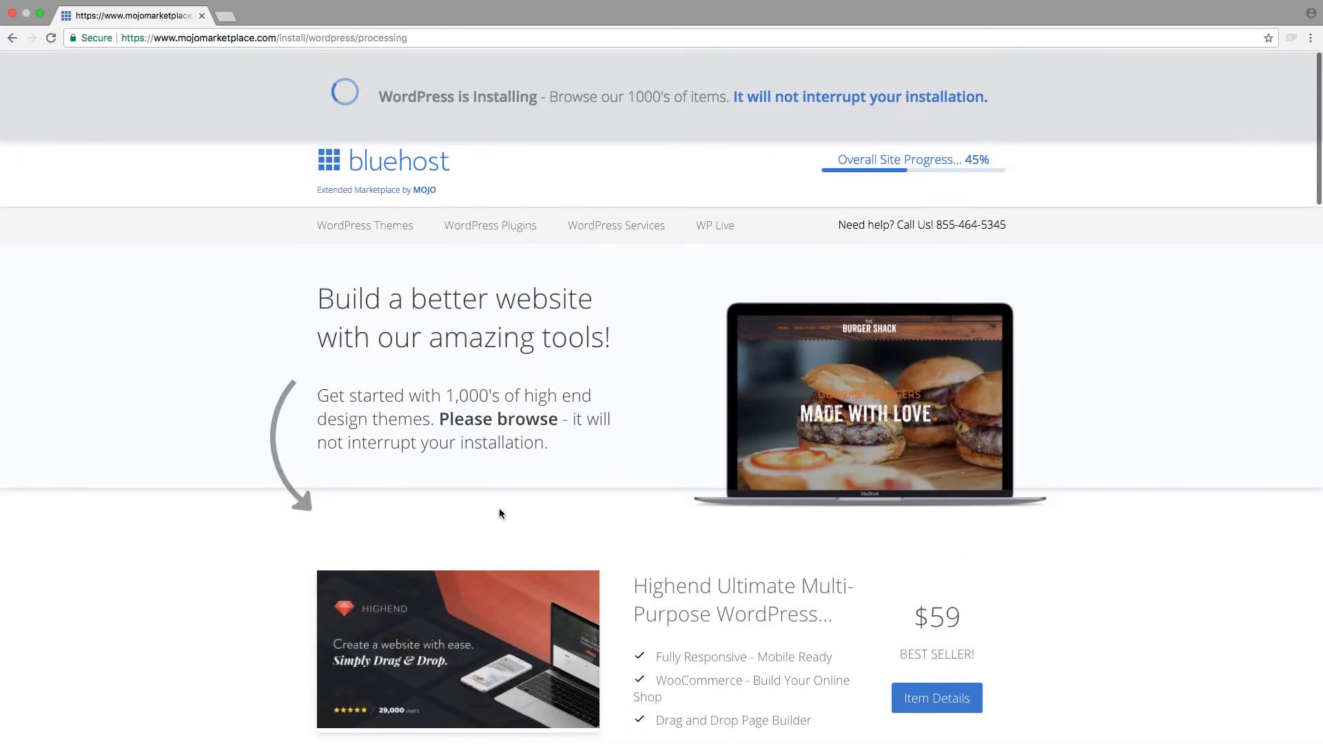
Step: Open the credentials page of the finished WordPress installation and check the overall site progress checklist
{"action": "scroll", "coordinate": [524, 517], "scroll_direction": "down", "scroll_amount": 6}
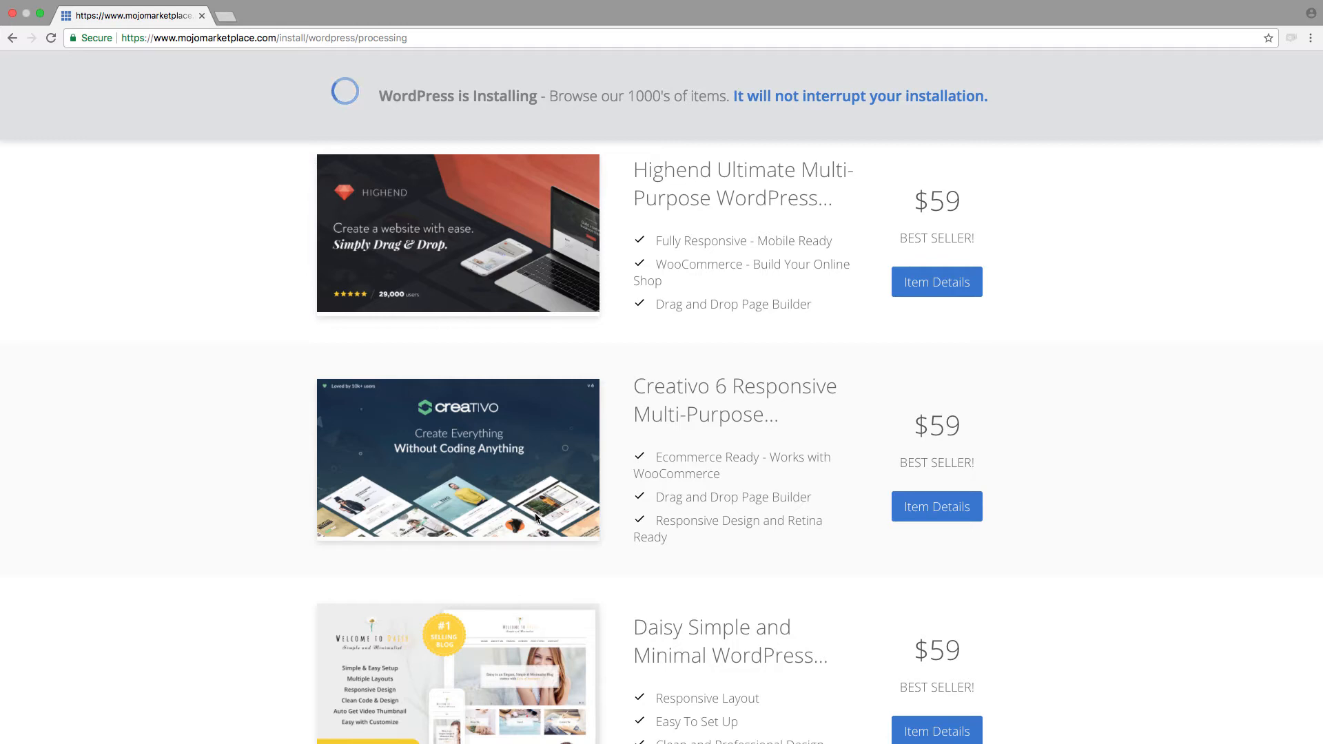
{"action": "scroll", "coordinate": [660, 383], "scroll_direction": "up", "scroll_amount": 6}
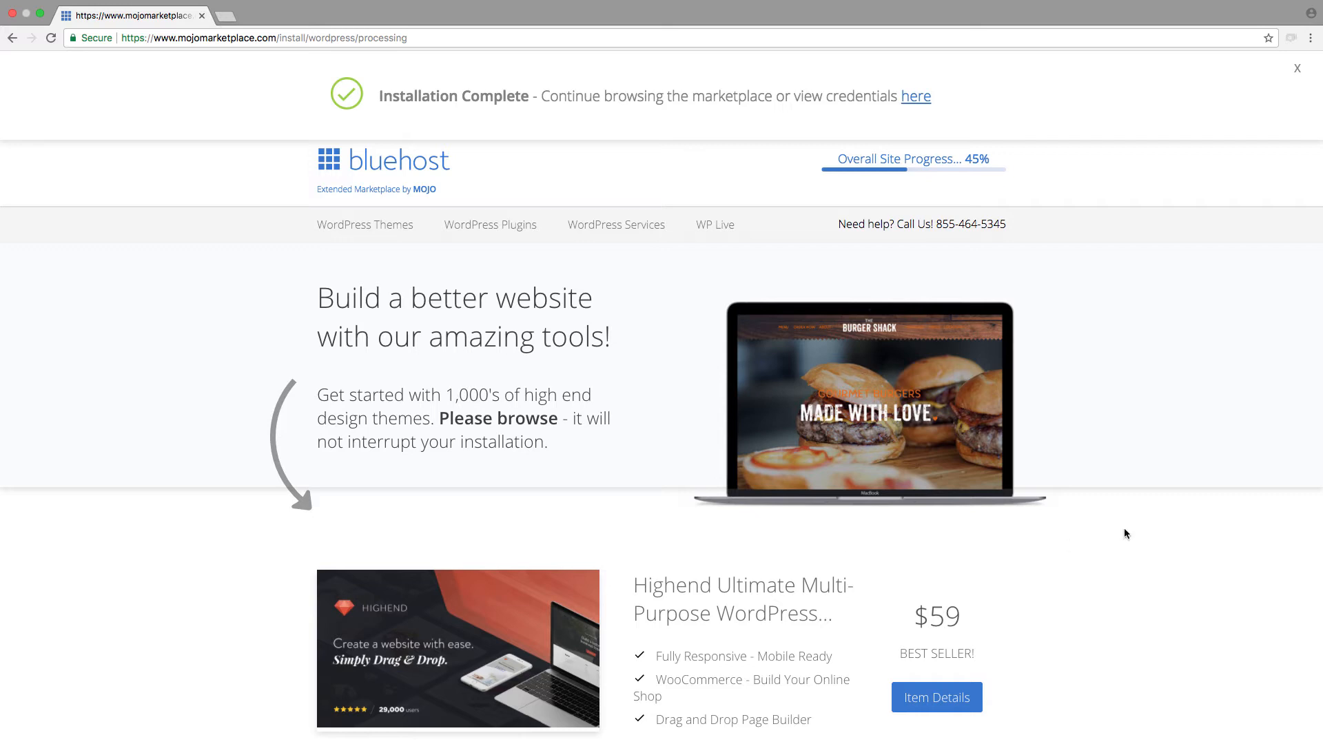
{"action": "left_click", "coordinate": [916, 96]}
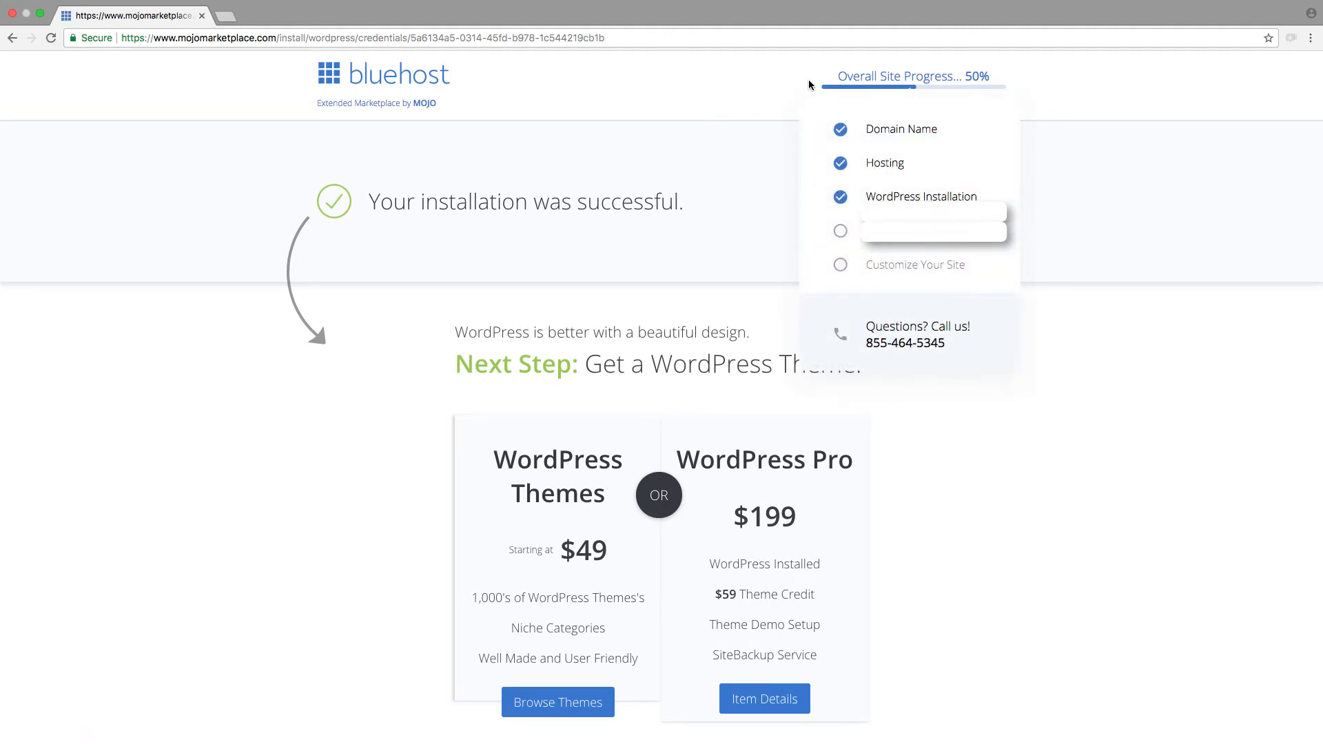
{"action": "mouse_move", "coordinate": [928, 92]}
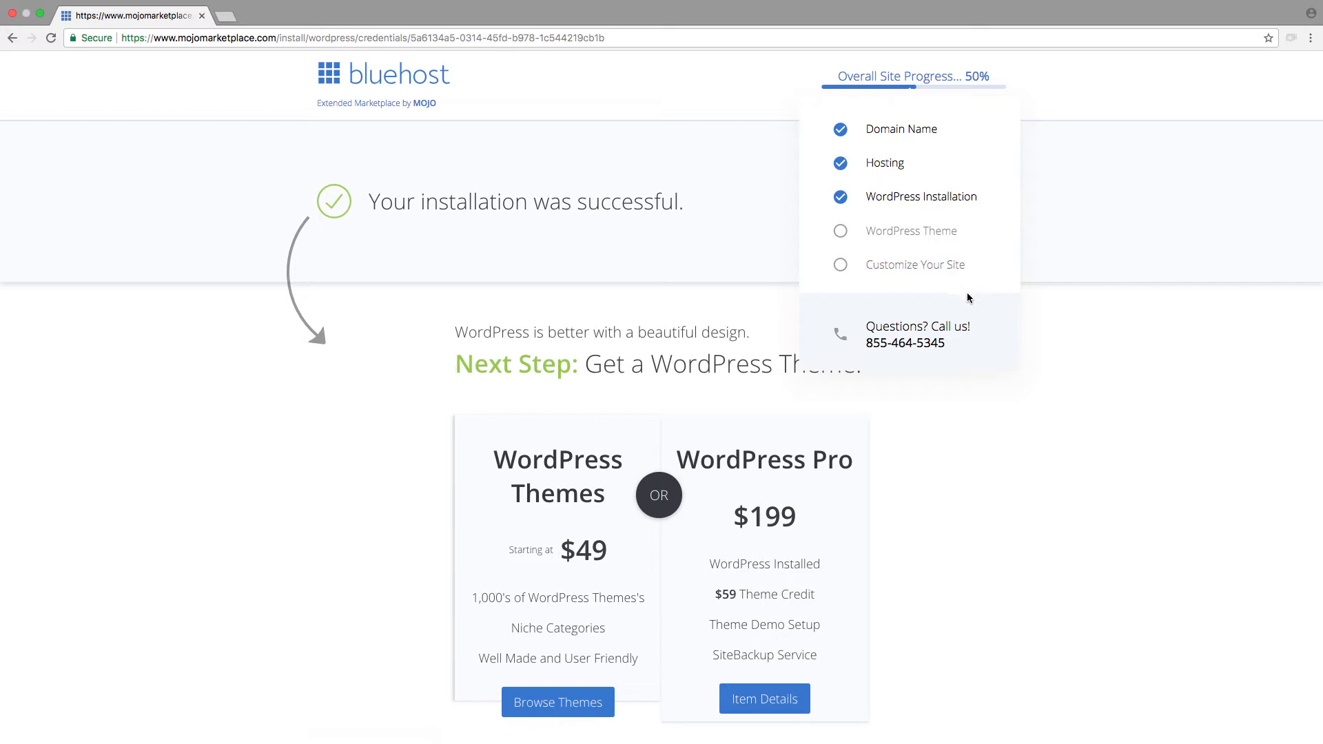
Step: Open the WordPress admin login page for lawnpure.com from the installation details and log in to the dashboard
{"action": "scroll", "coordinate": [969, 339], "scroll_direction": "down", "scroll_amount": 5}
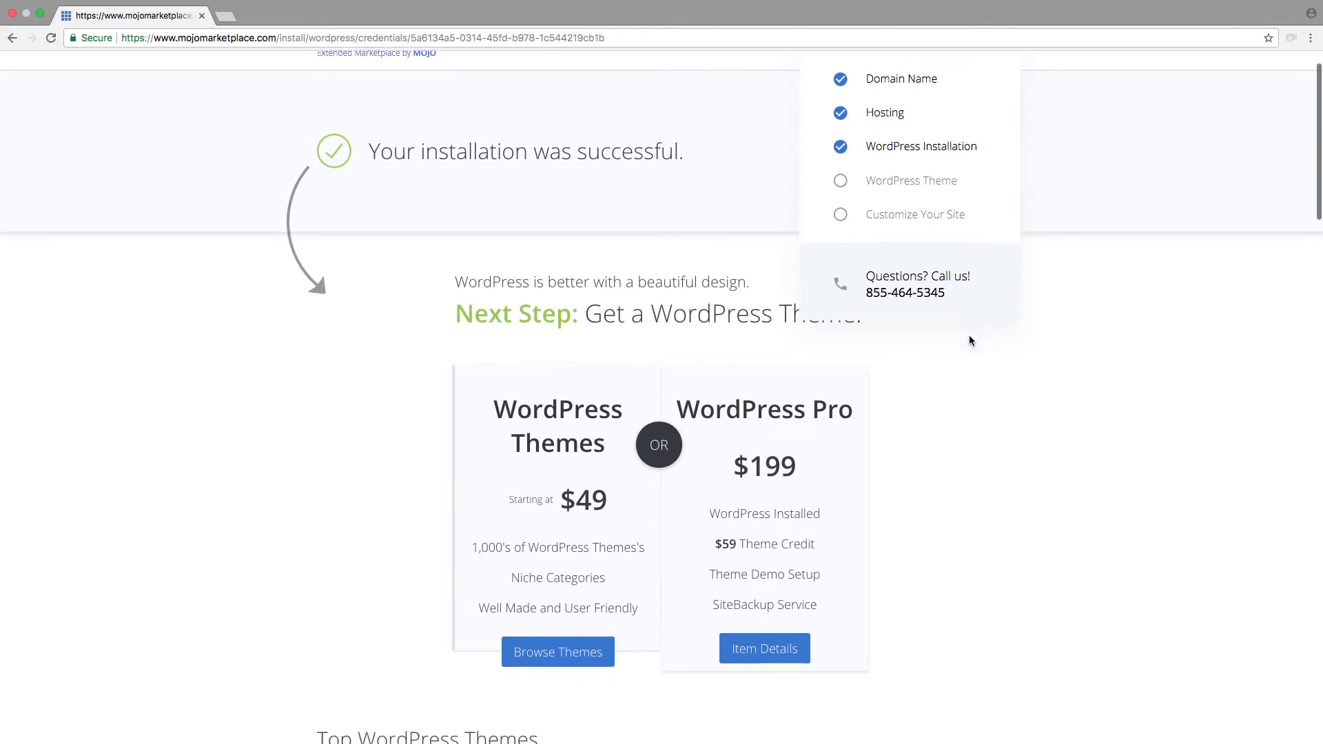
{"action": "scroll", "coordinate": [969, 339], "scroll_direction": "down", "scroll_amount": 10}
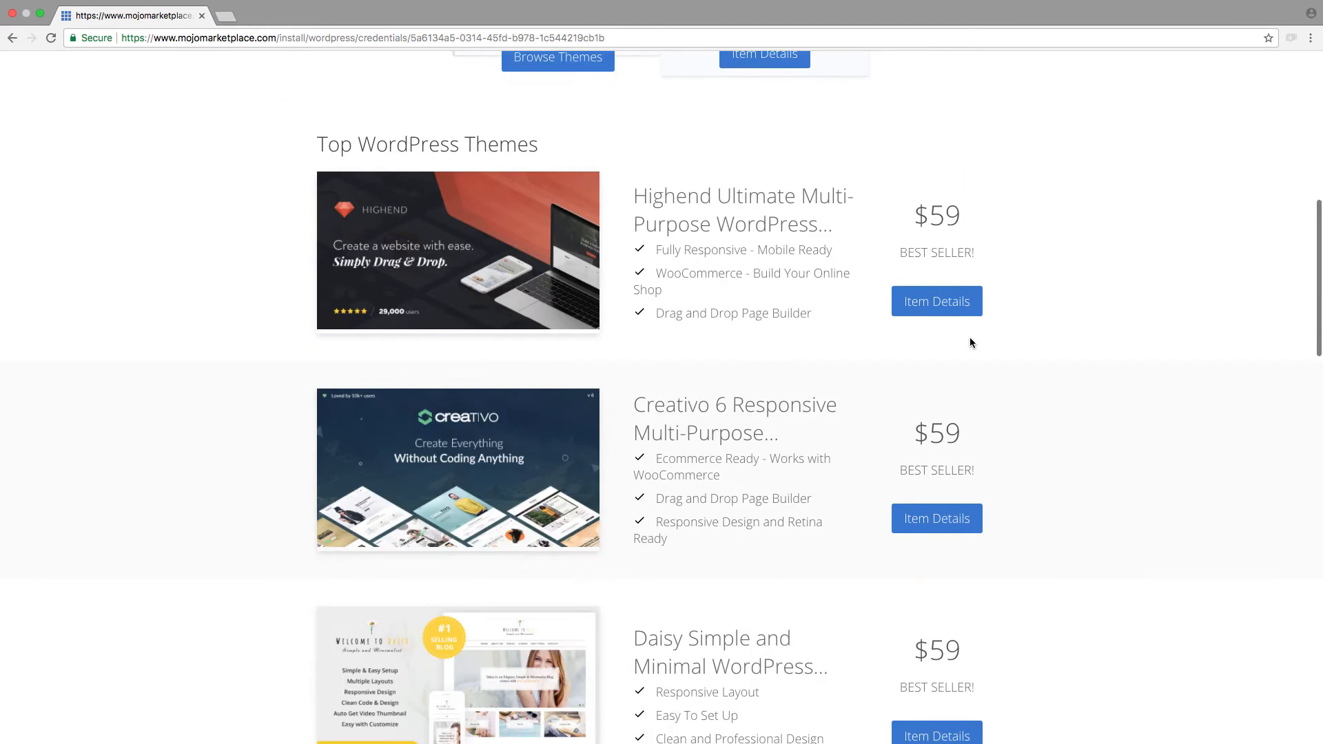
{"action": "scroll", "coordinate": [973, 344], "scroll_direction": "up", "scroll_amount": 15}
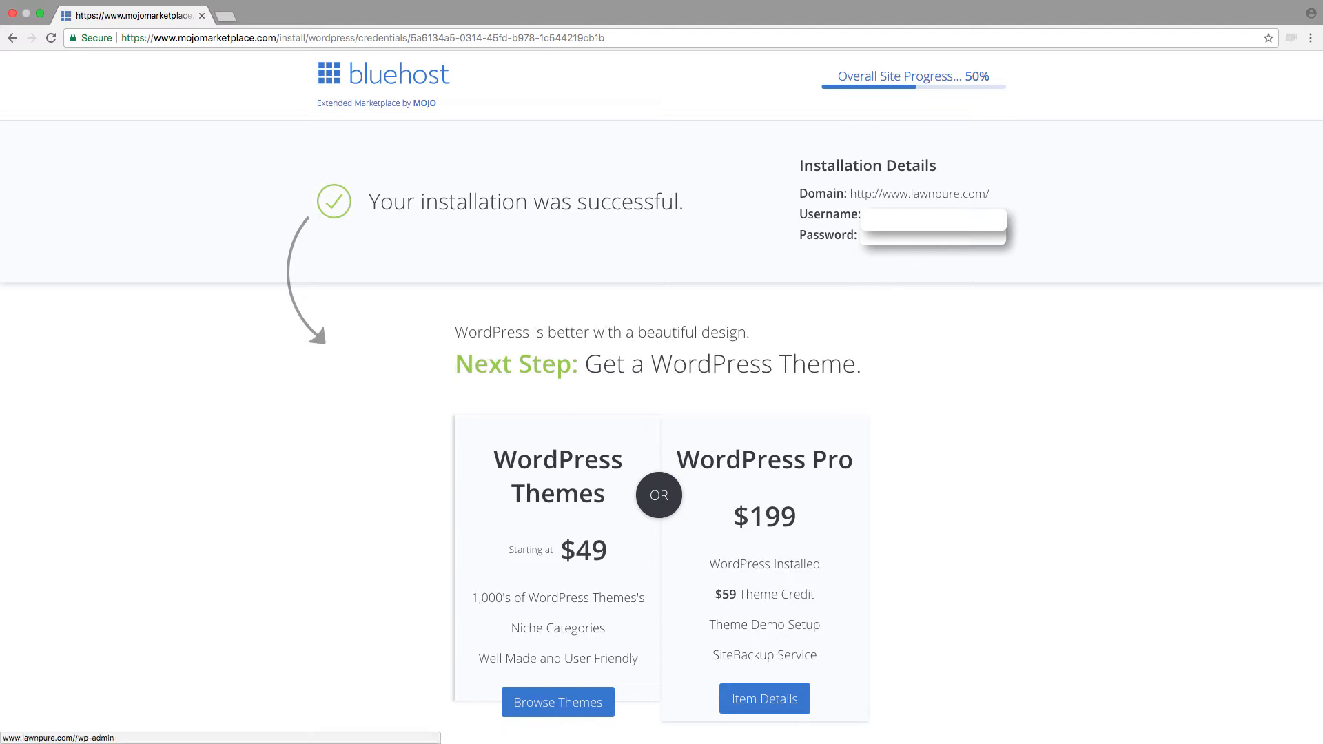
{"action": "left_click", "coordinate": [901, 195]}
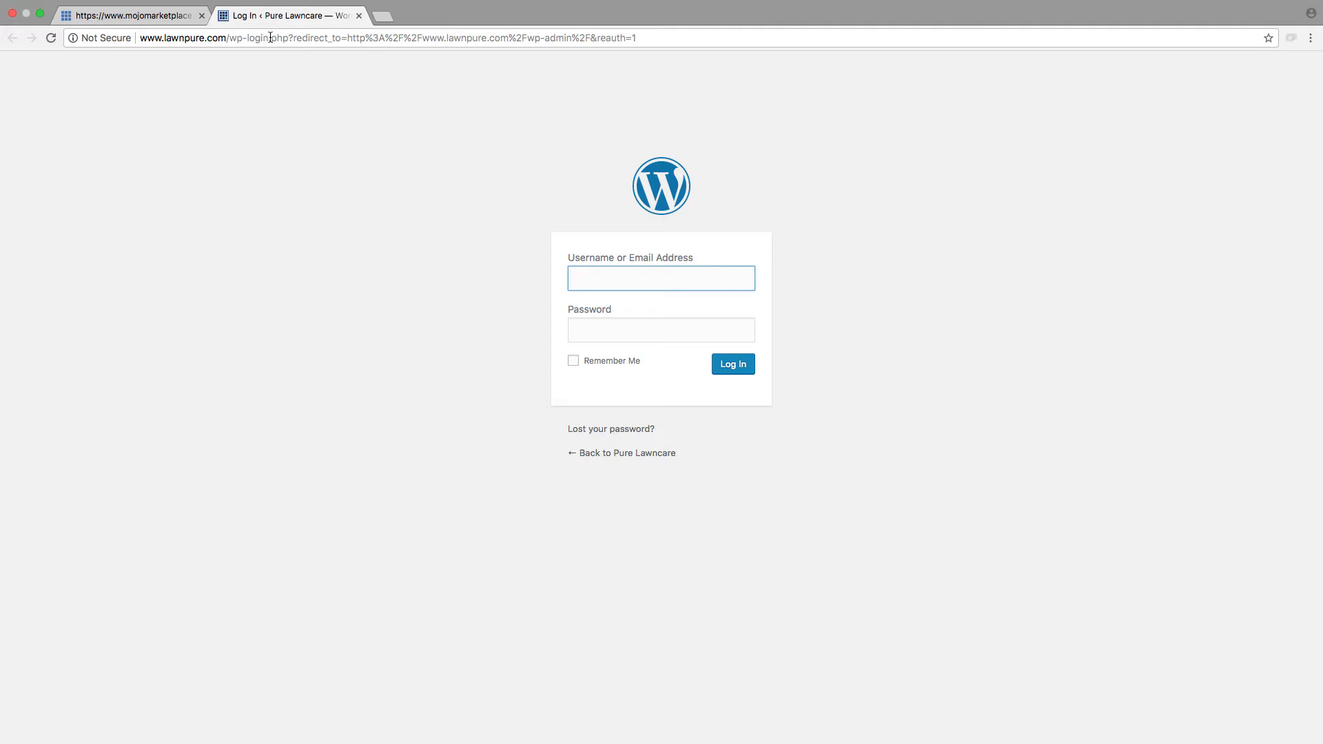
{"action": "left_click_drag", "start_coordinate": [270, 38], "coordinate": [103, 37]}
{"action": "left_click", "coordinate": [657, 280]}
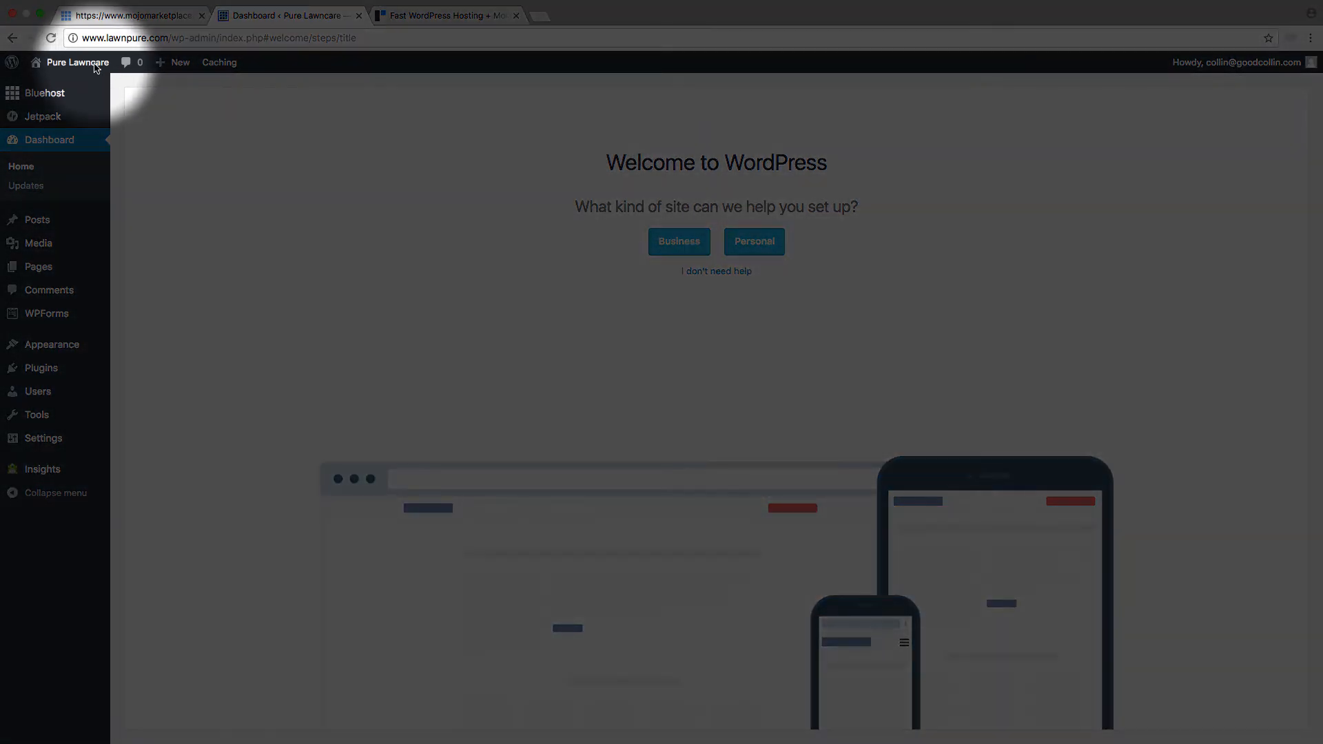
Step: Open the live Pure Lawncare site in a separate browser tab from the WordPress dashboard
{"action": "left_click", "coordinate": [96, 67]}
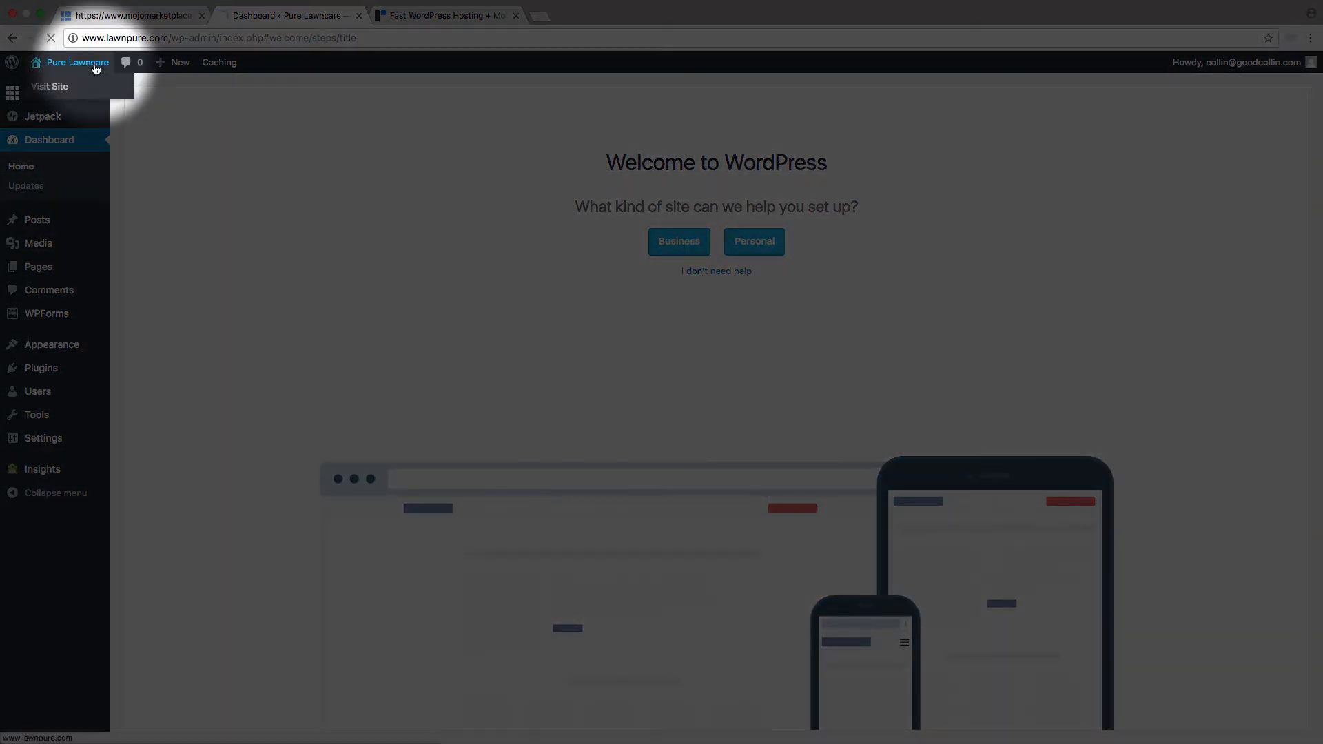
{"action": "right_click", "coordinate": [46, 90]}
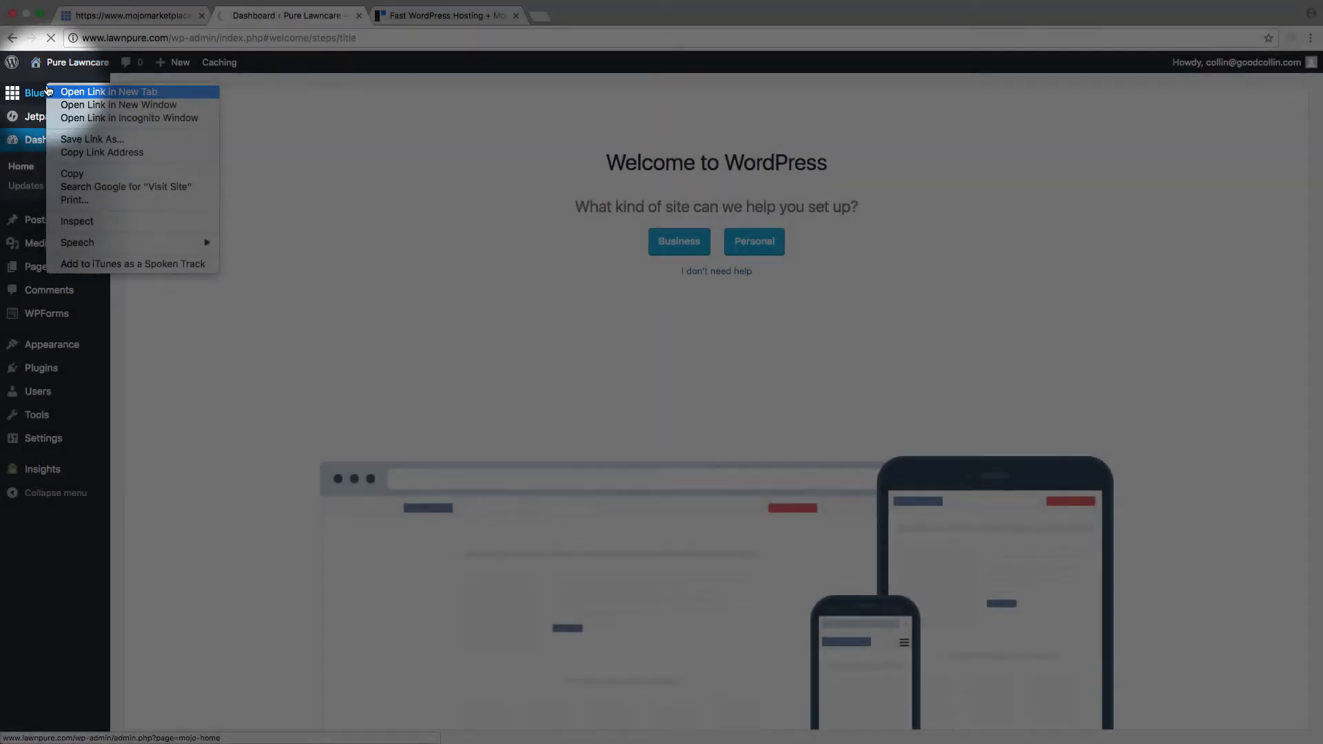
{"action": "left_click", "coordinate": [69, 91]}
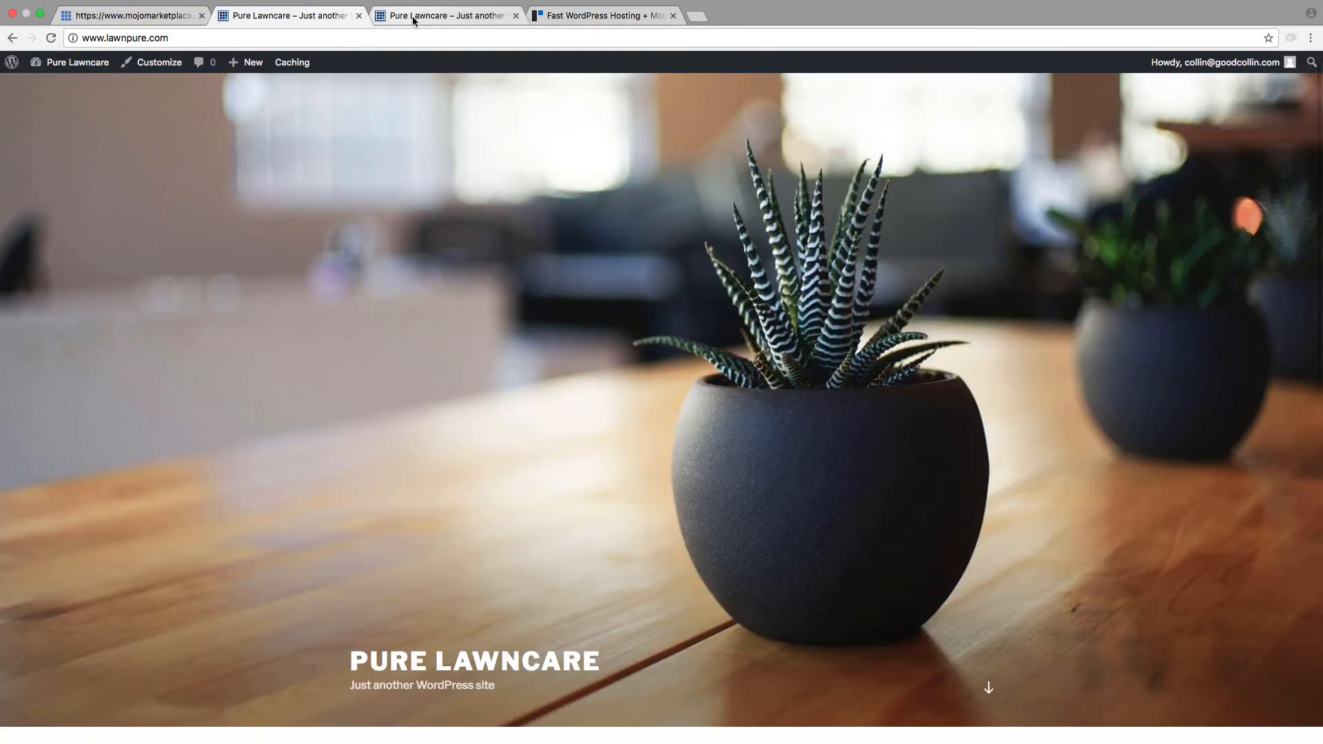
{"action": "left_click", "coordinate": [413, 17]}
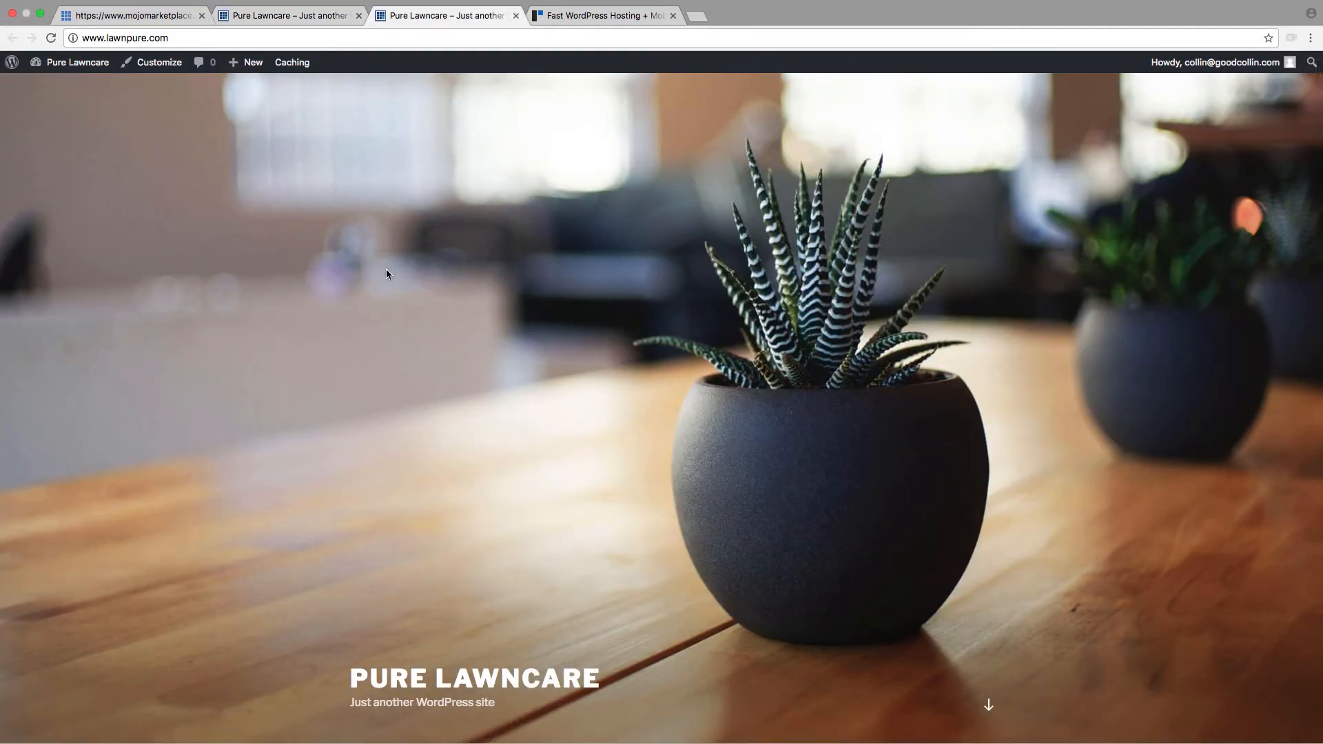
Step: Look over the Pure Lawncare homepage, from the header image through the posts and sidebar
{"action": "scroll", "coordinate": [390, 255], "scroll_direction": "down", "scroll_amount": 10}
{"action": "scroll", "coordinate": [390, 266], "scroll_direction": "up", "scroll_amount": 6}
{"action": "scroll", "coordinate": [389, 270], "scroll_direction": "up", "scroll_amount": 5}
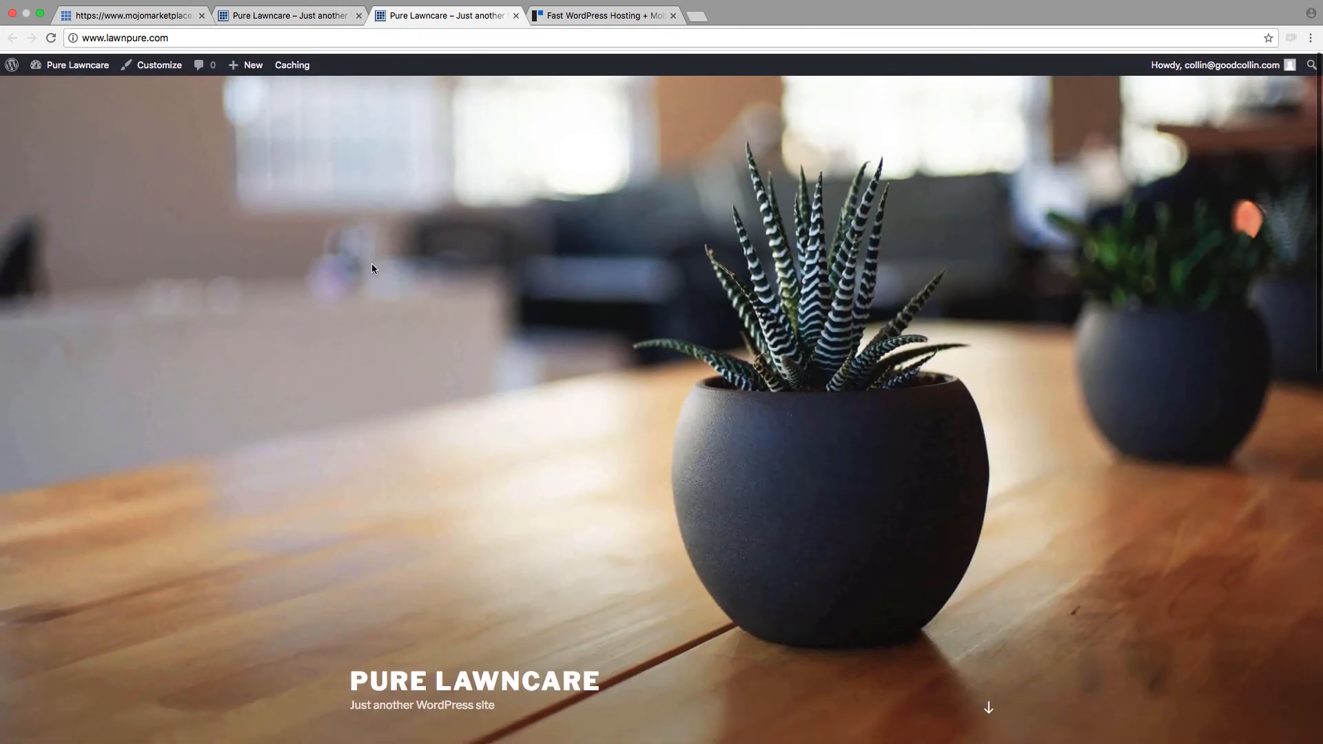
{"action": "scroll", "coordinate": [370, 263], "scroll_direction": "down", "scroll_amount": 6}
{"action": "scroll", "coordinate": [568, 407], "scroll_direction": "down", "scroll_amount": 3}
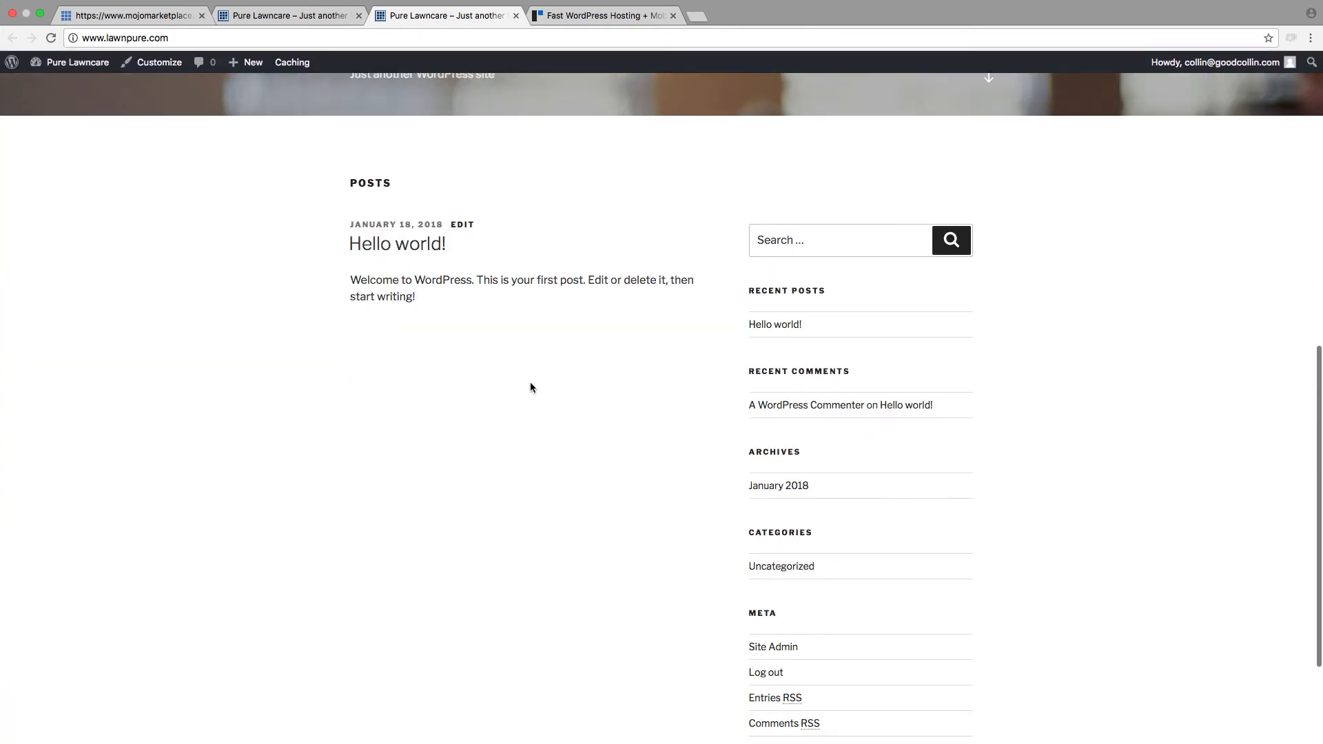
{"action": "scroll", "coordinate": [562, 366], "scroll_direction": "down", "scroll_amount": 3}
{"action": "scroll", "coordinate": [561, 364], "scroll_direction": "up", "scroll_amount": 10}
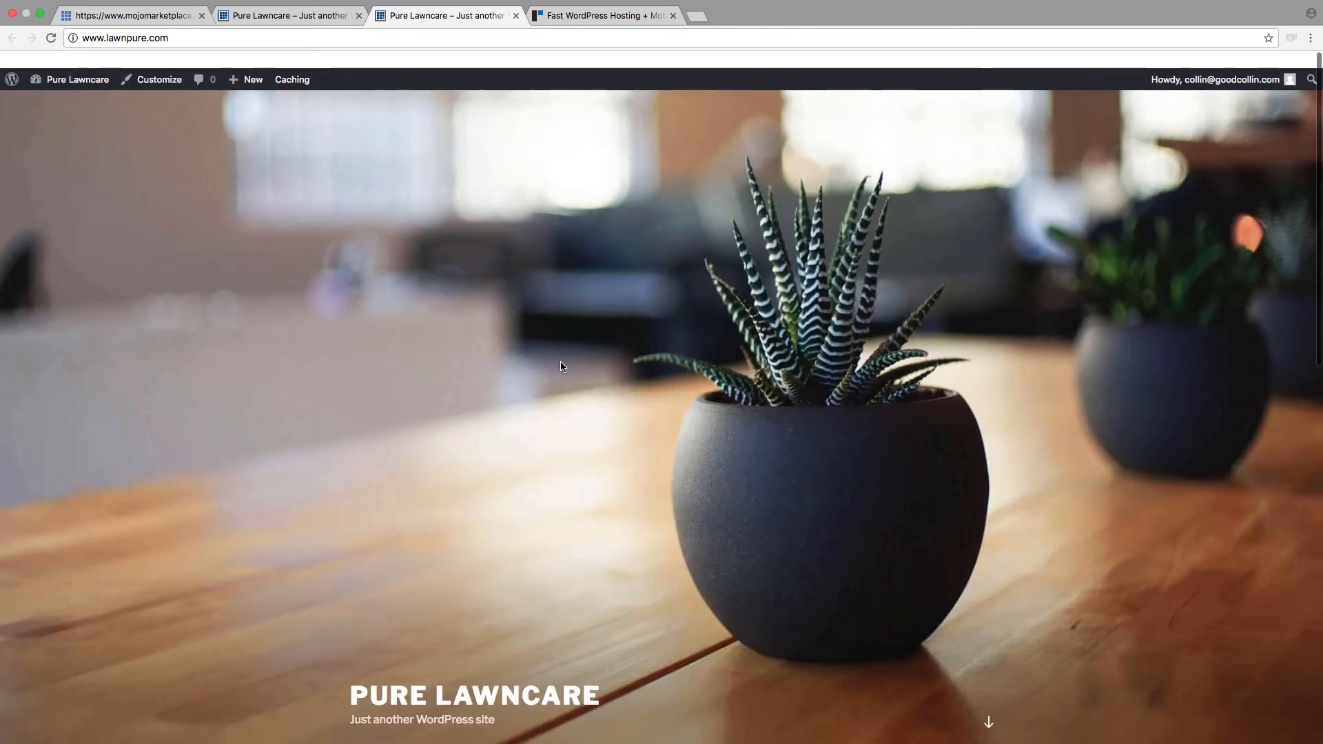
Step: Return to the WordPress dashboard and decline the welcome setup assistance with "I don't need help"
{"action": "left_click", "coordinate": [249, 15]}
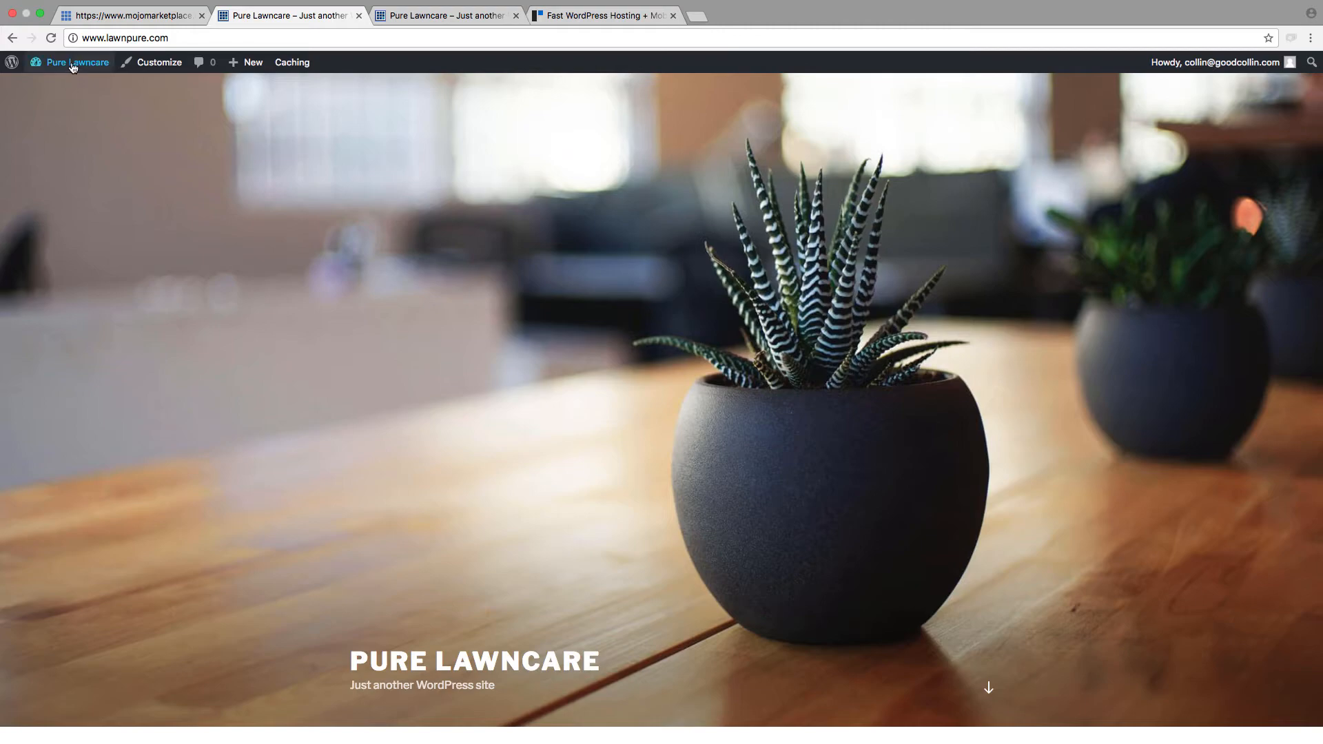
{"action": "mouse_move", "coordinate": [59, 69]}
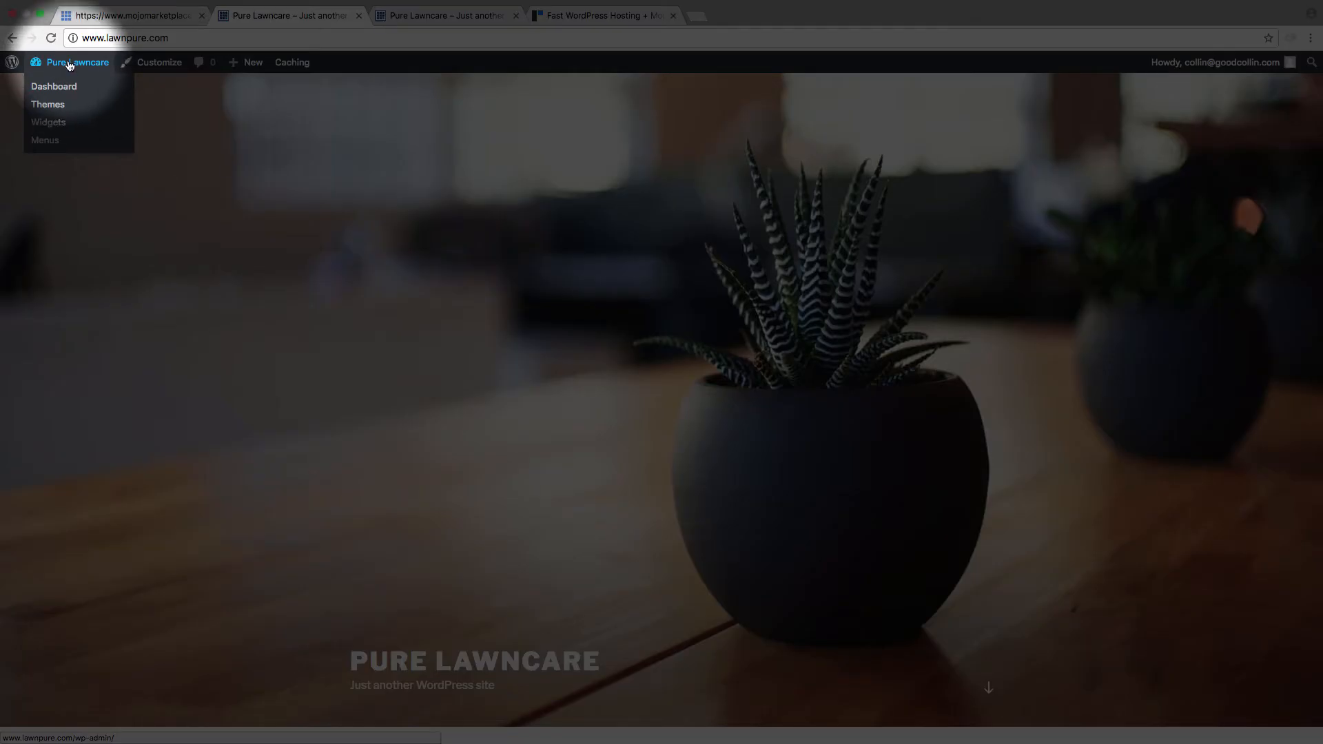
{"action": "left_click", "coordinate": [60, 86]}
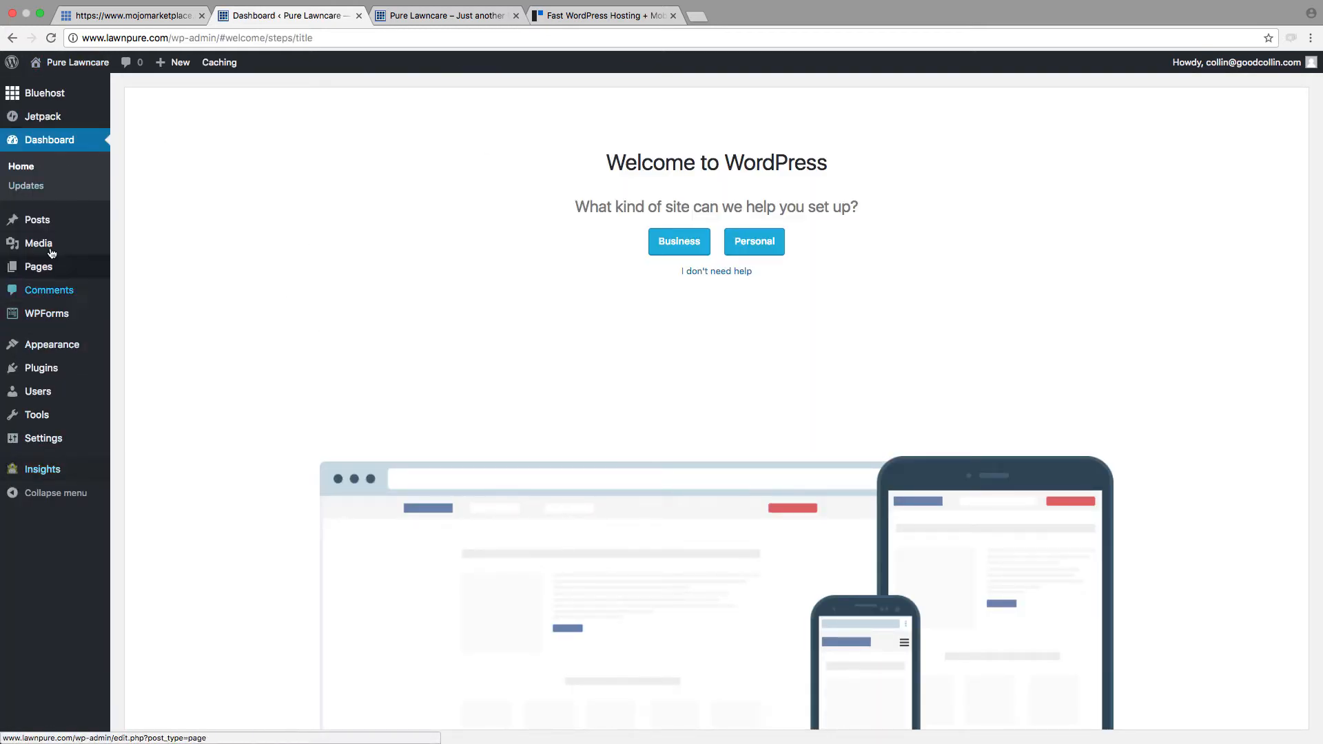
{"action": "mouse_move", "coordinate": [9, 263]}
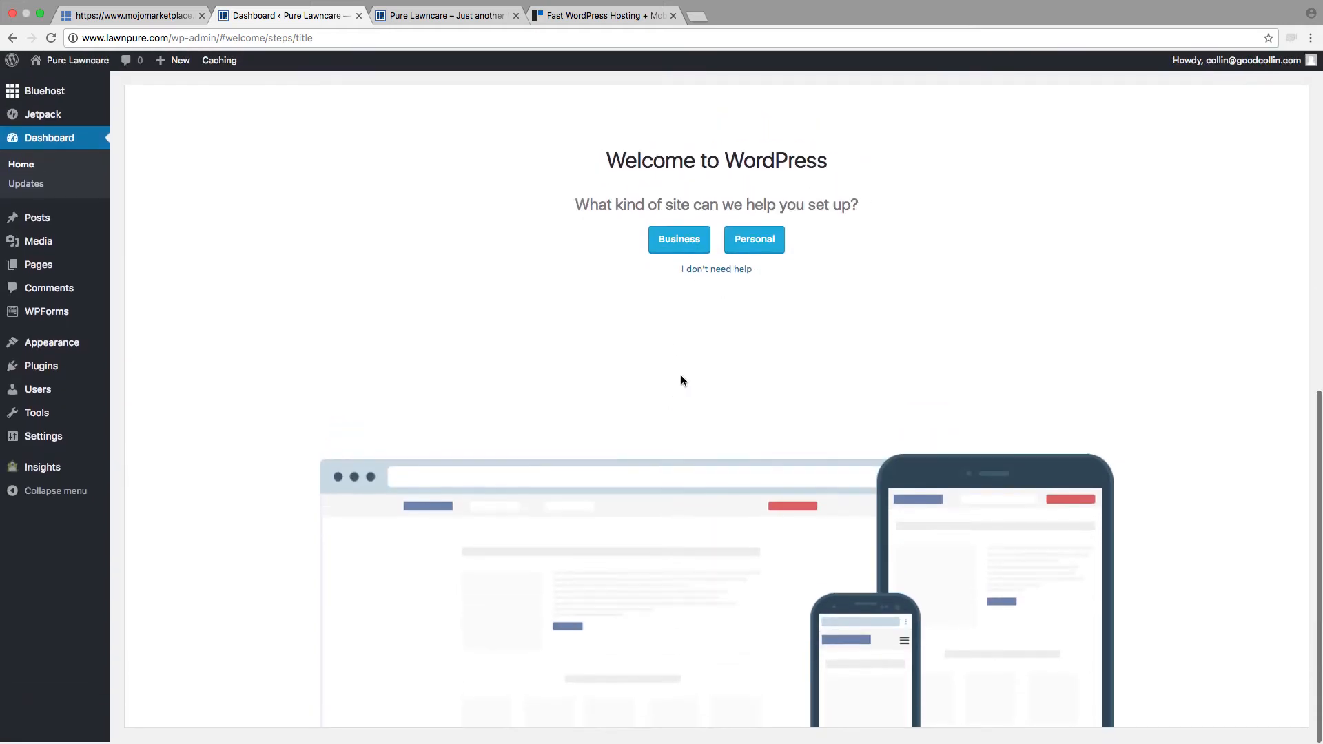
{"action": "left_click", "coordinate": [730, 273]}
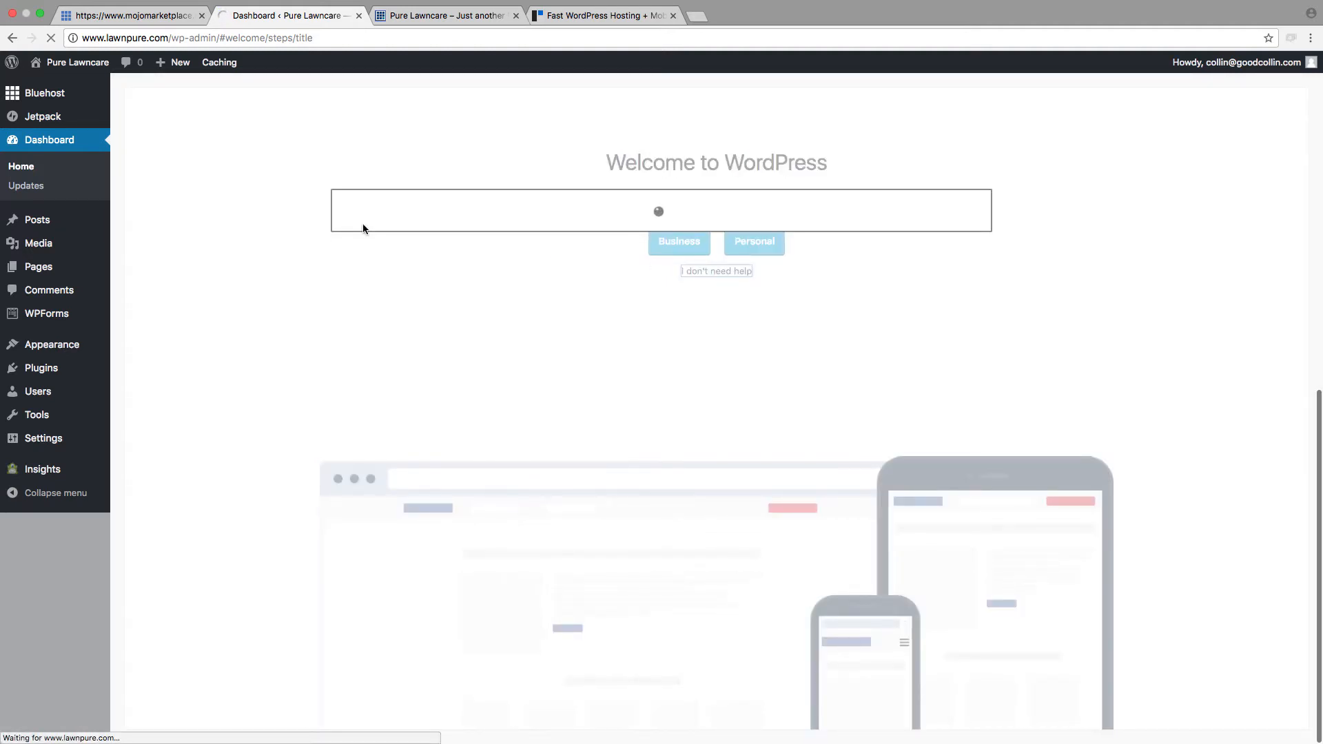
Step: Review the WordPress dashboard's notices, welcome links, Jetpack section and activity widgets
{"action": "scroll", "coordinate": [280, 315], "scroll_direction": "up", "scroll_amount": 3}
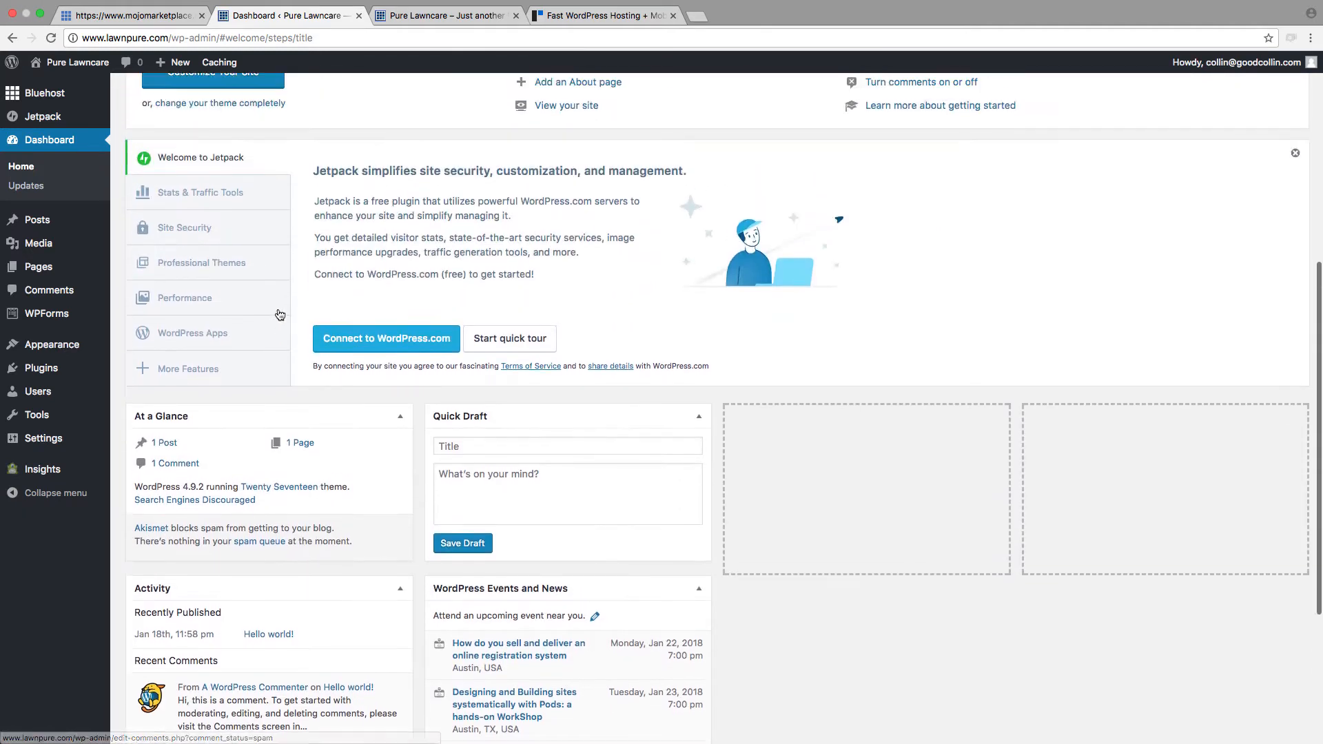
{"action": "scroll", "coordinate": [280, 315], "scroll_direction": "up", "scroll_amount": 4}
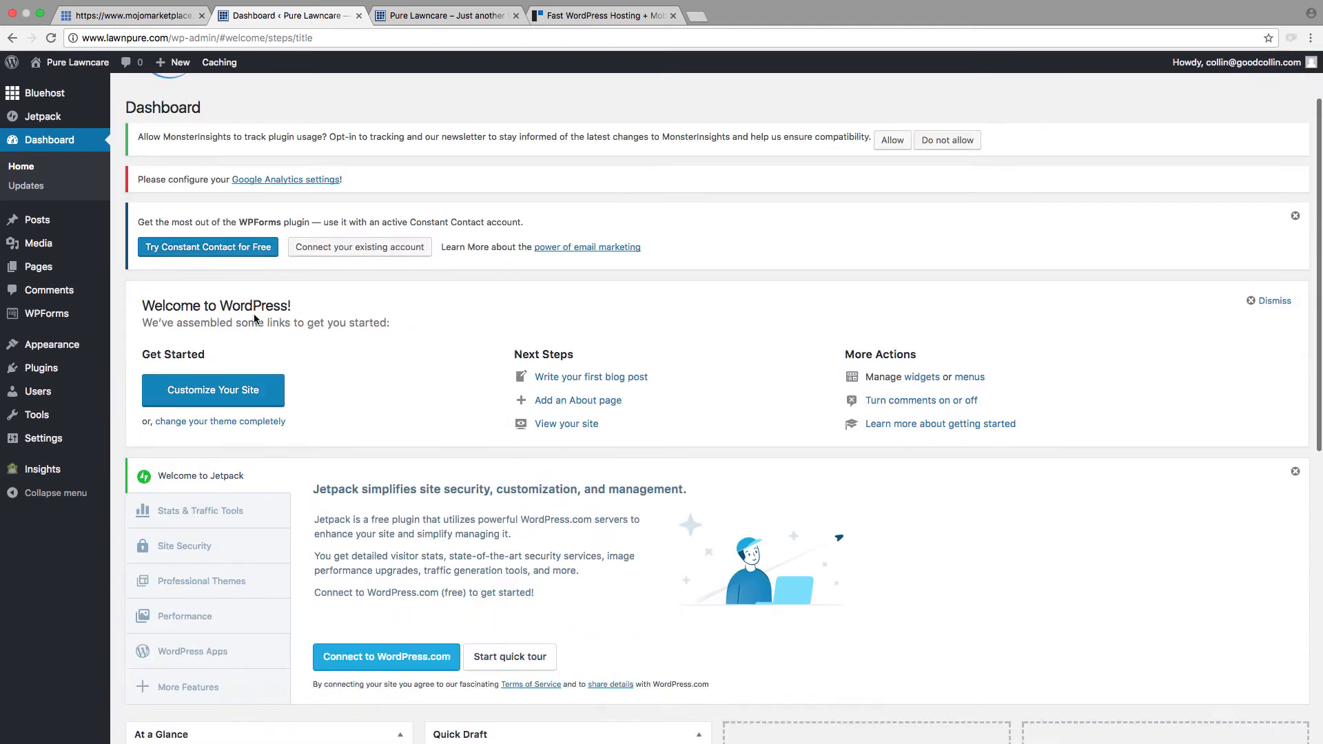
{"action": "scroll", "coordinate": [254, 319], "scroll_direction": "down", "scroll_amount": 2}
{"action": "scroll", "coordinate": [569, 415], "scroll_direction": "down", "scroll_amount": 5}
{"action": "scroll", "coordinate": [569, 419], "scroll_direction": "up", "scroll_amount": 6}
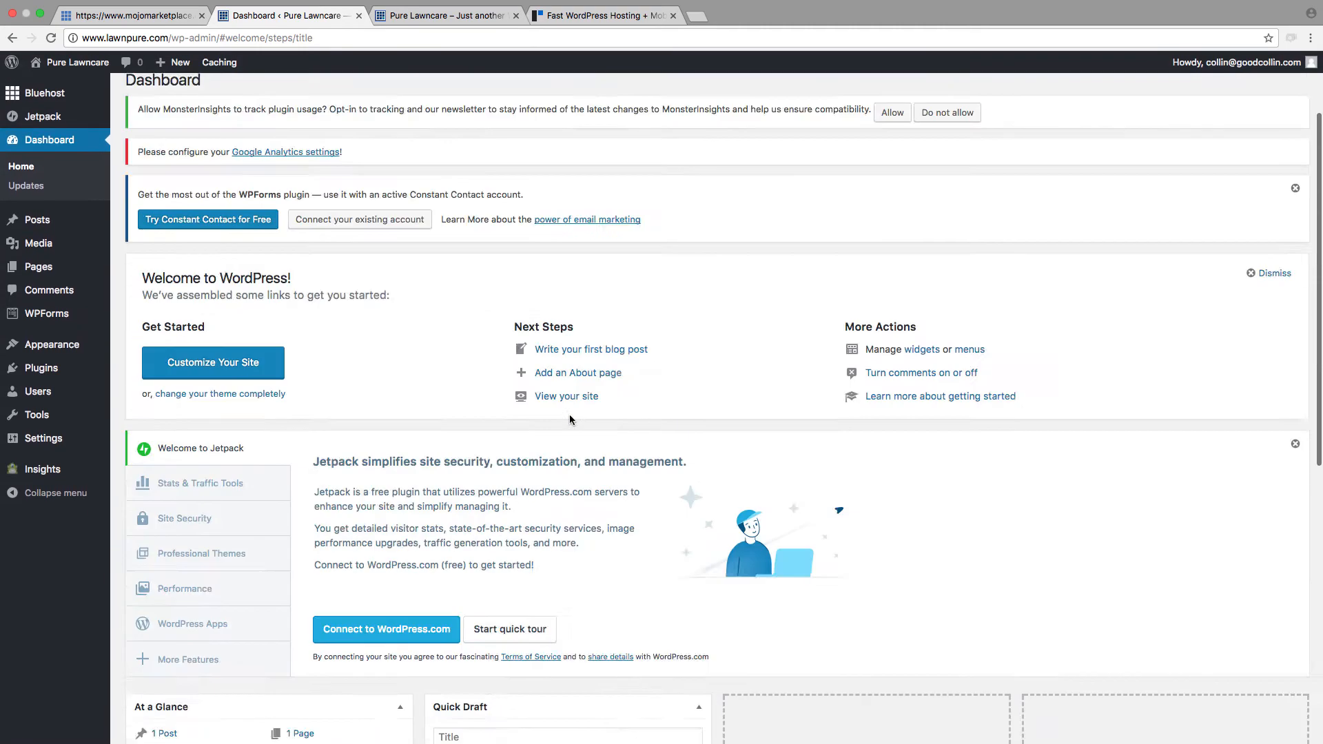
{"action": "scroll", "coordinate": [569, 419], "scroll_direction": "up", "scroll_amount": 2}
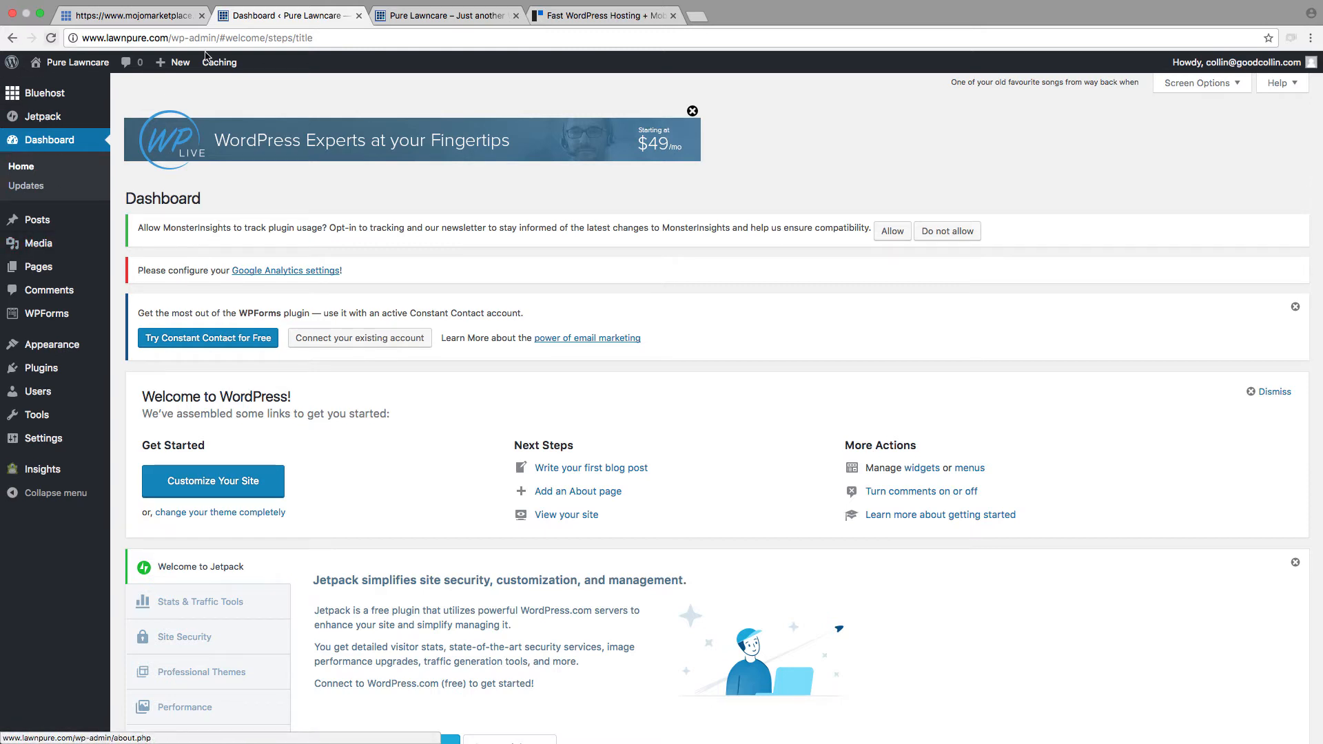
Step: Switch back to the live Pure Lawncare homepage and examine its default design
{"action": "left_click", "coordinate": [444, 15]}
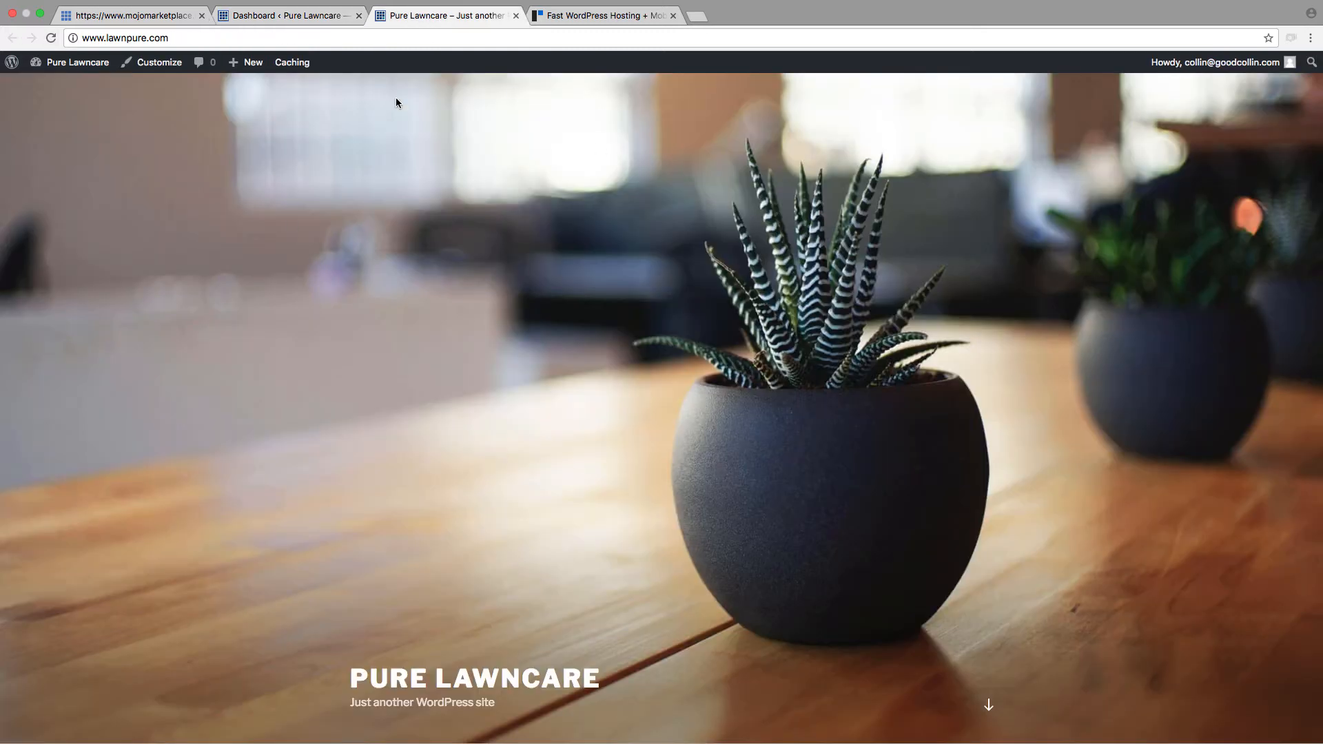
{"action": "scroll", "coordinate": [390, 207], "scroll_direction": "down", "scroll_amount": 15}
{"action": "scroll", "coordinate": [386, 307], "scroll_direction": "up", "scroll_amount": 15}
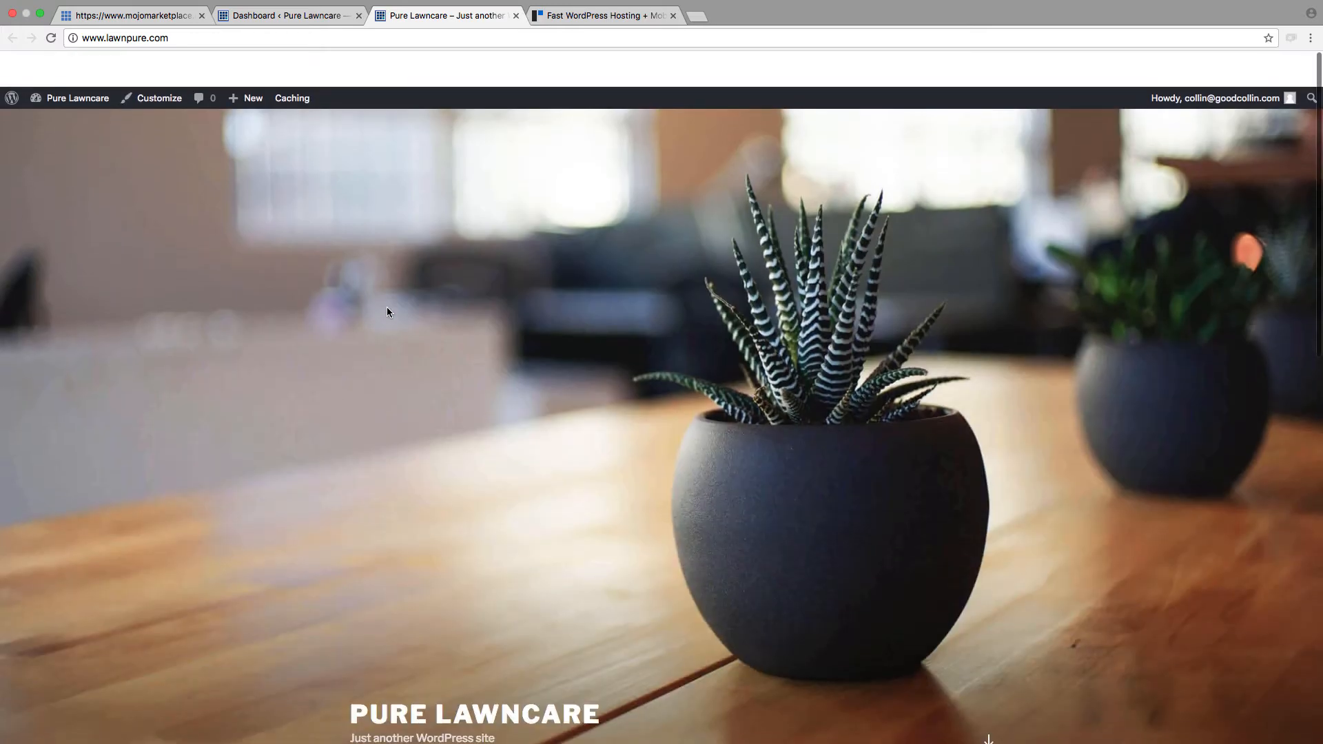
{"action": "scroll", "coordinate": [372, 307], "scroll_direction": "down", "scroll_amount": 15}
{"action": "scroll", "coordinate": [405, 378], "scroll_direction": "up", "scroll_amount": 15}
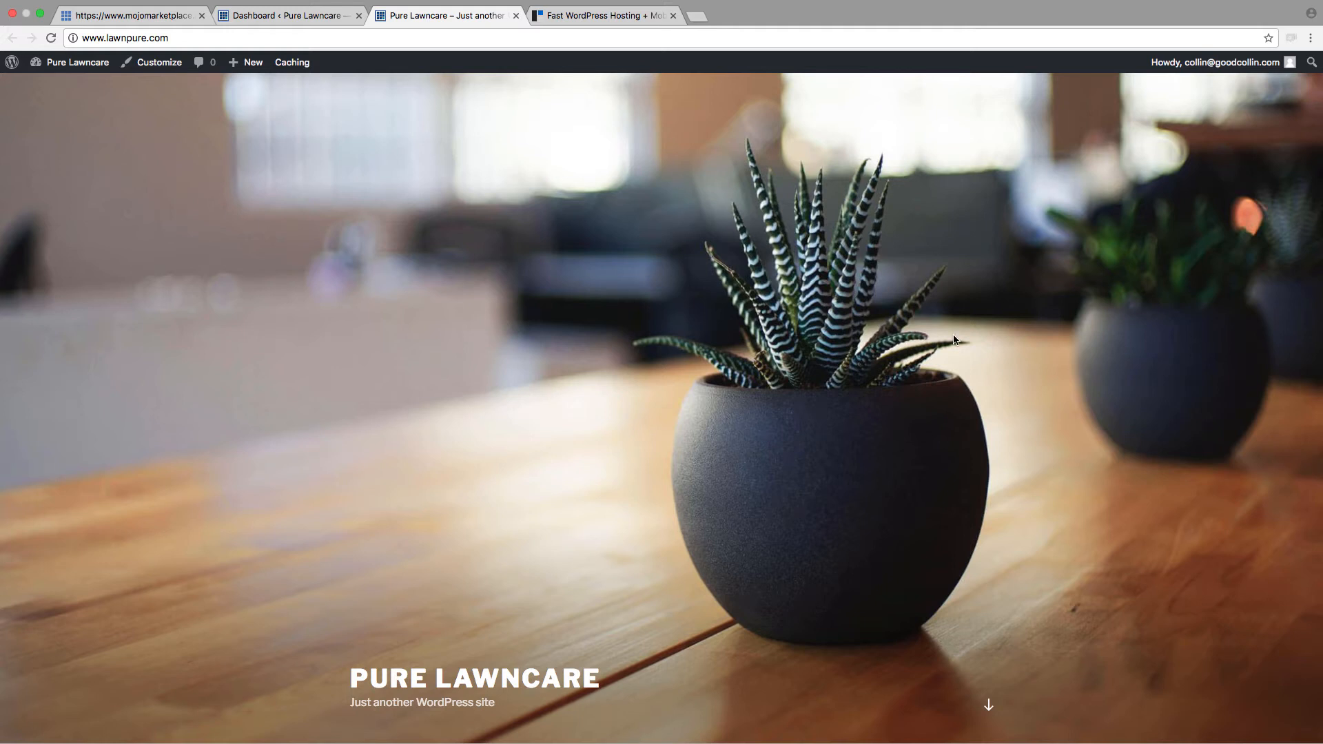
Step: Open the installed themes page in the WordPress admin and look over the available themes
{"action": "left_click", "coordinate": [315, 16]}
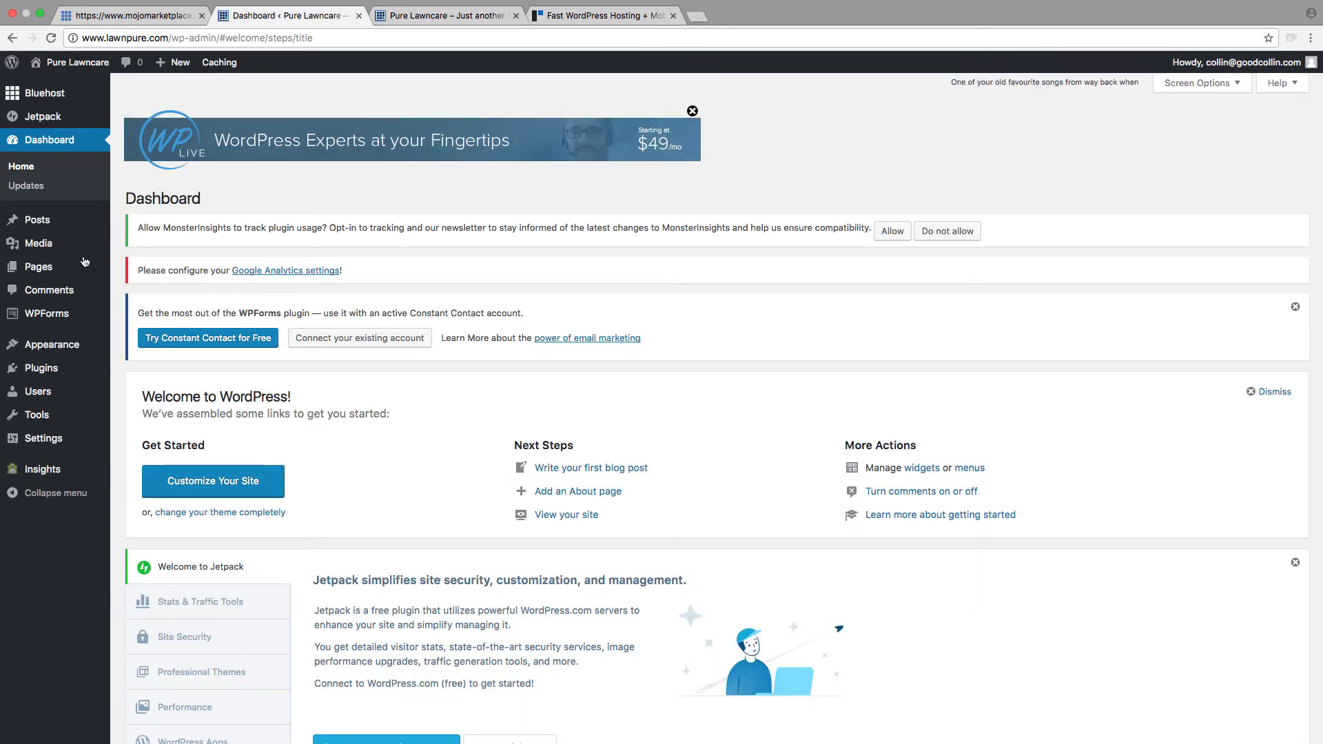
{"action": "mouse_move", "coordinate": [54, 351]}
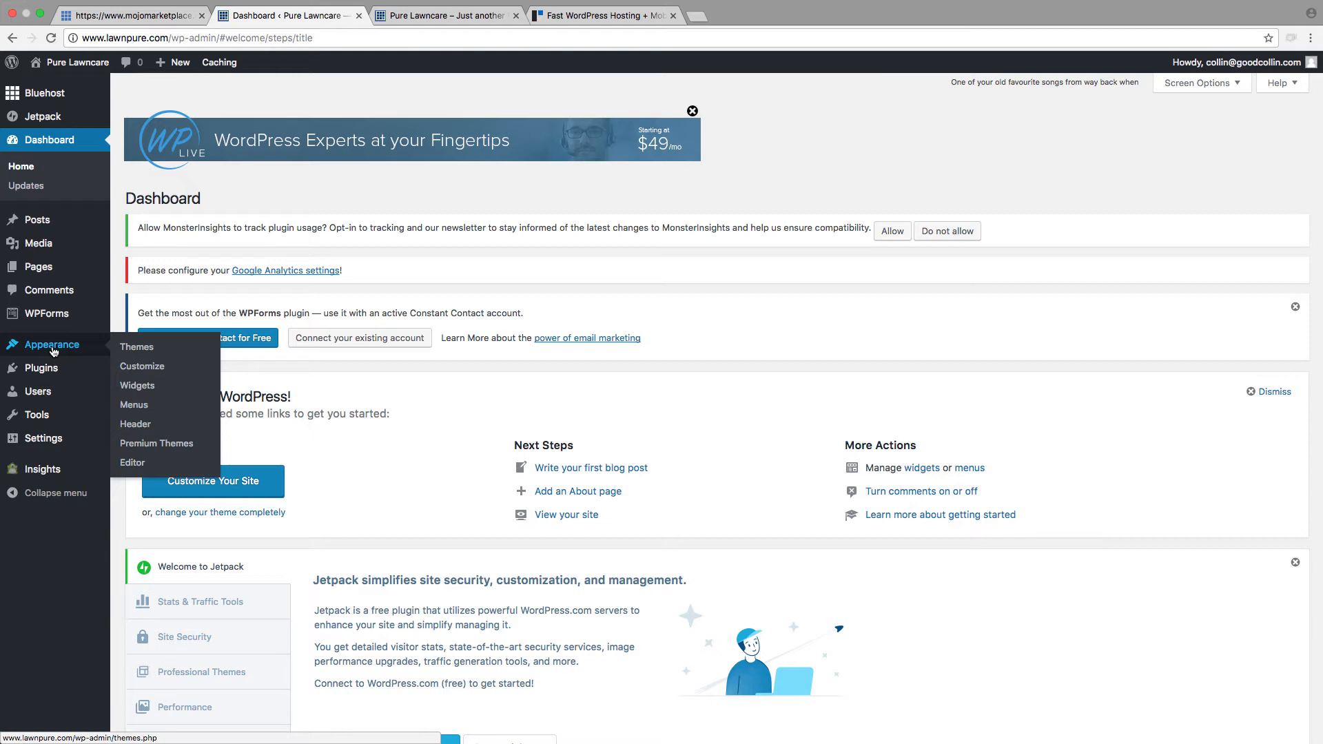
{"action": "left_click", "coordinate": [157, 349]}
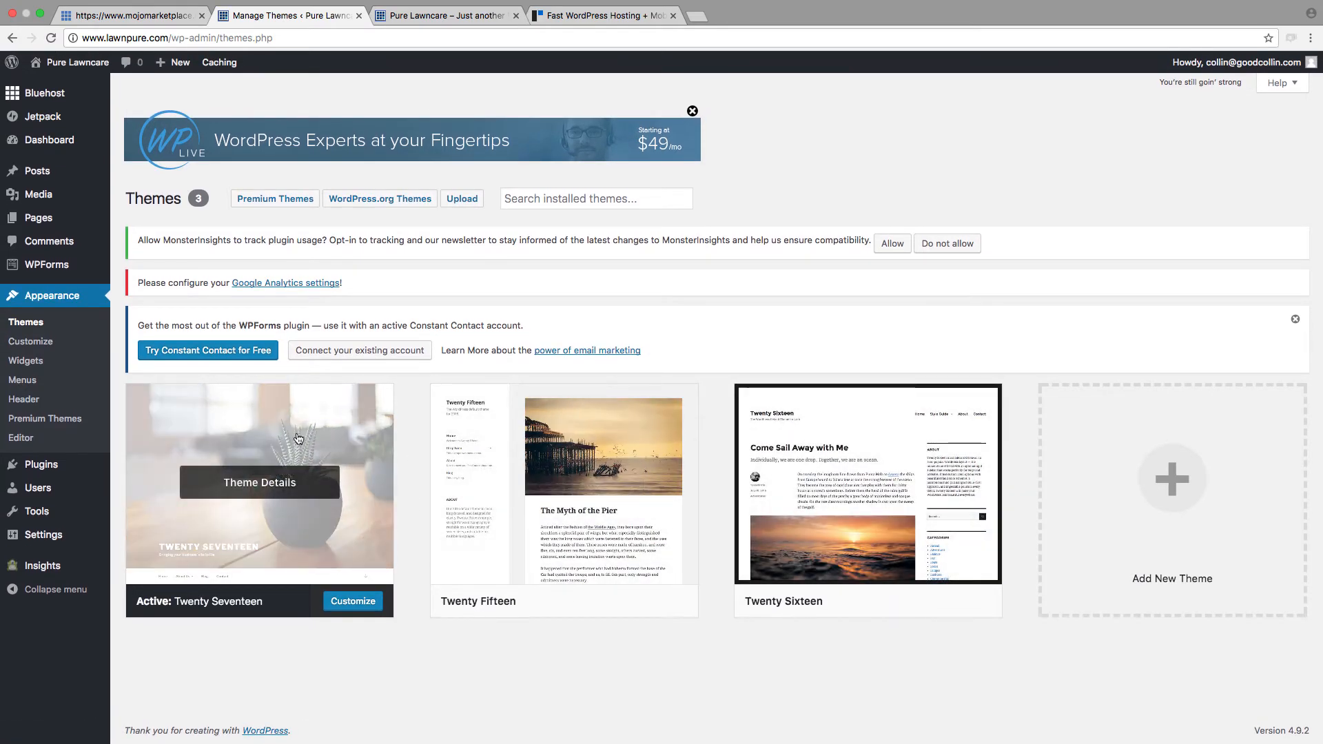
{"action": "scroll", "coordinate": [445, 620], "scroll_direction": "down", "scroll_amount": 2}
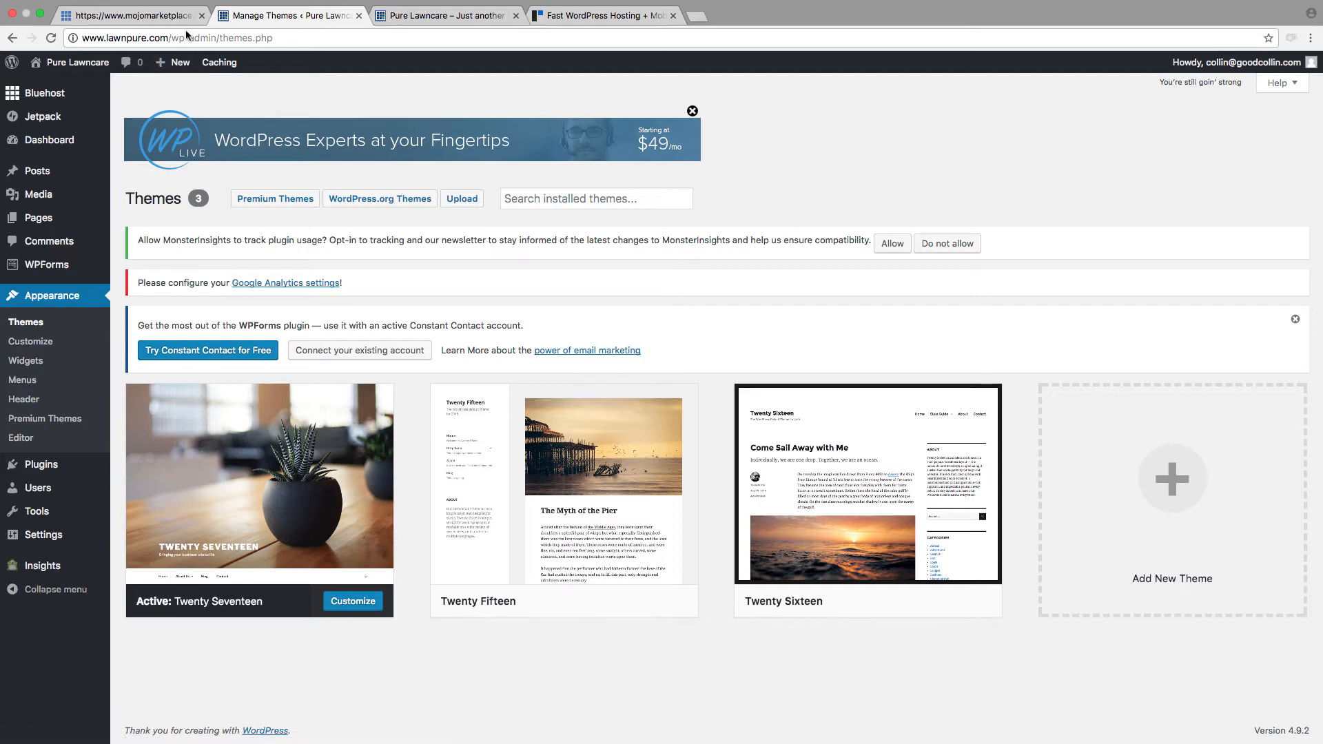
Step: Switch to the StudioPress homepage and review its hosting, Genesis Framework, design, SEO and plugin feature sections
{"action": "left_click", "coordinate": [587, 18]}
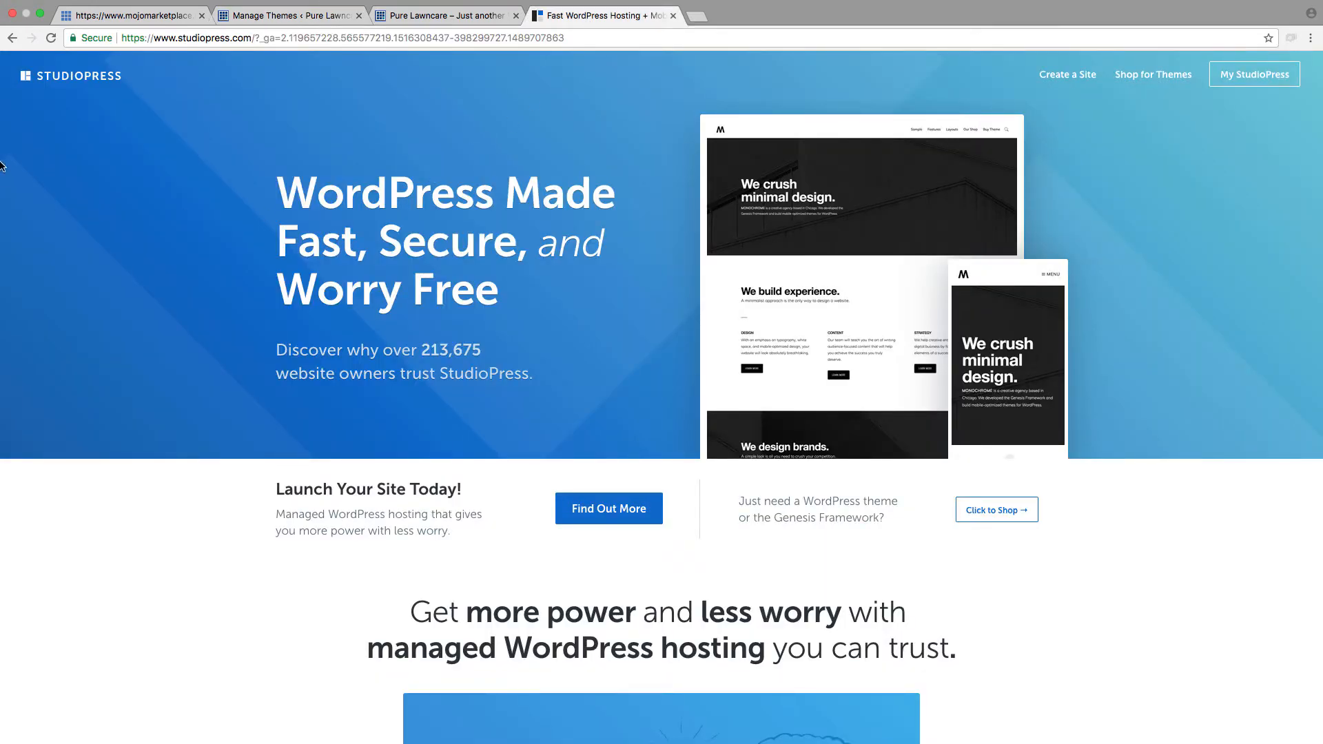
{"action": "scroll", "coordinate": [309, 319], "scroll_direction": "down", "scroll_amount": 6}
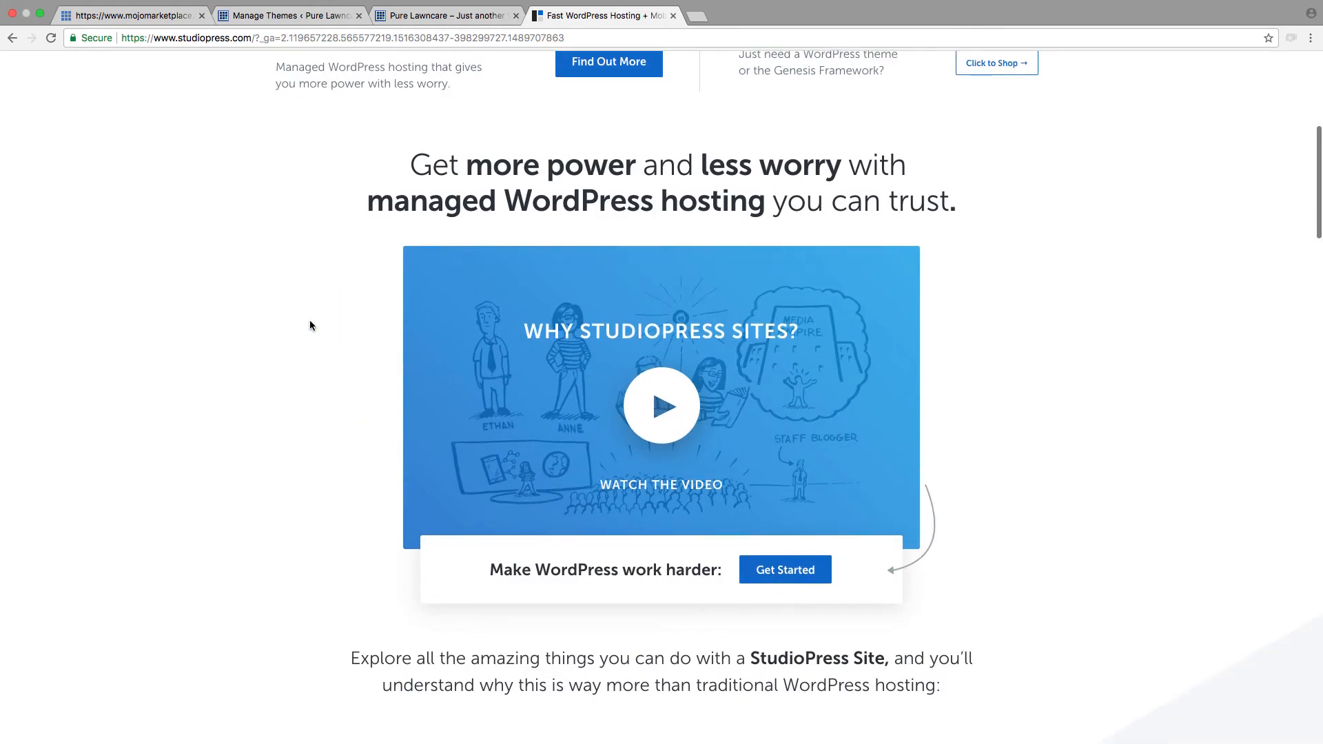
{"action": "scroll", "coordinate": [309, 320], "scroll_direction": "down", "scroll_amount": 8}
{"action": "scroll", "coordinate": [308, 320], "scroll_direction": "up", "scroll_amount": 6}
{"action": "scroll", "coordinate": [310, 321], "scroll_direction": "down", "scroll_amount": 3}
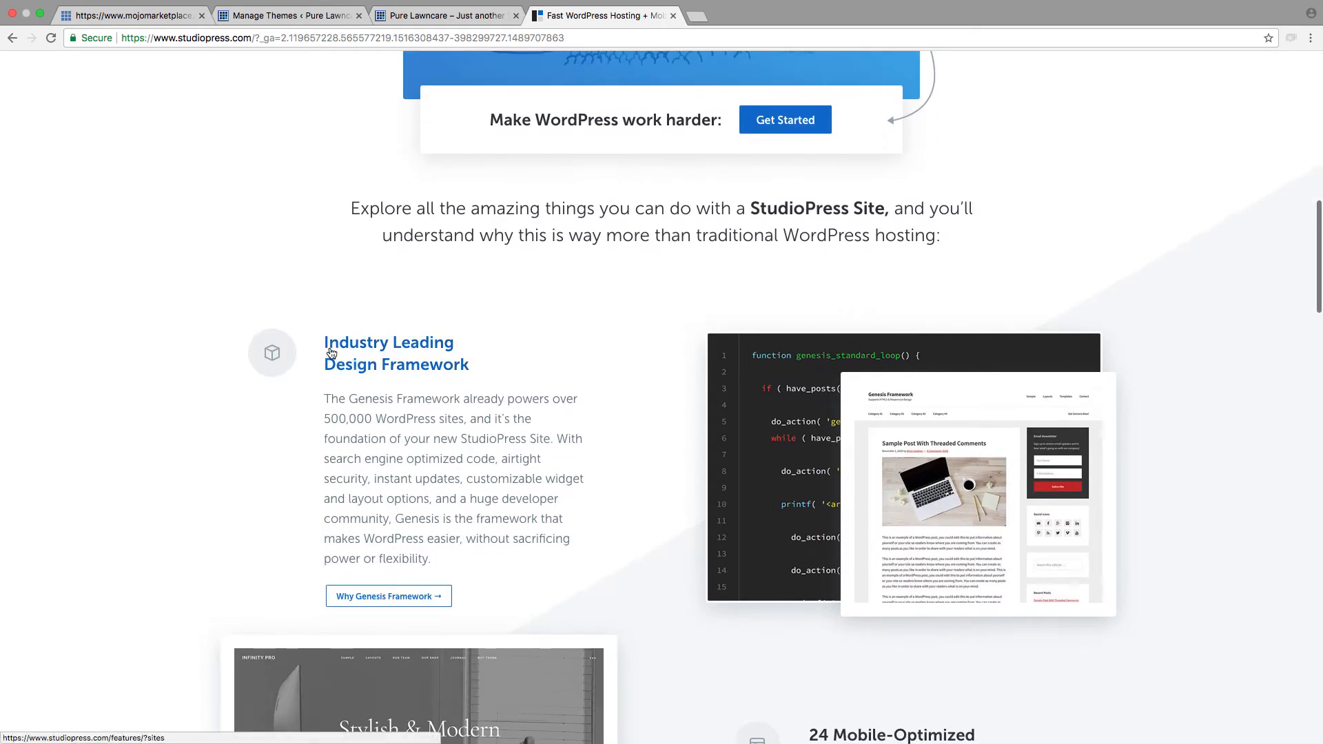
{"action": "scroll", "coordinate": [493, 429], "scroll_direction": "down", "scroll_amount": 9}
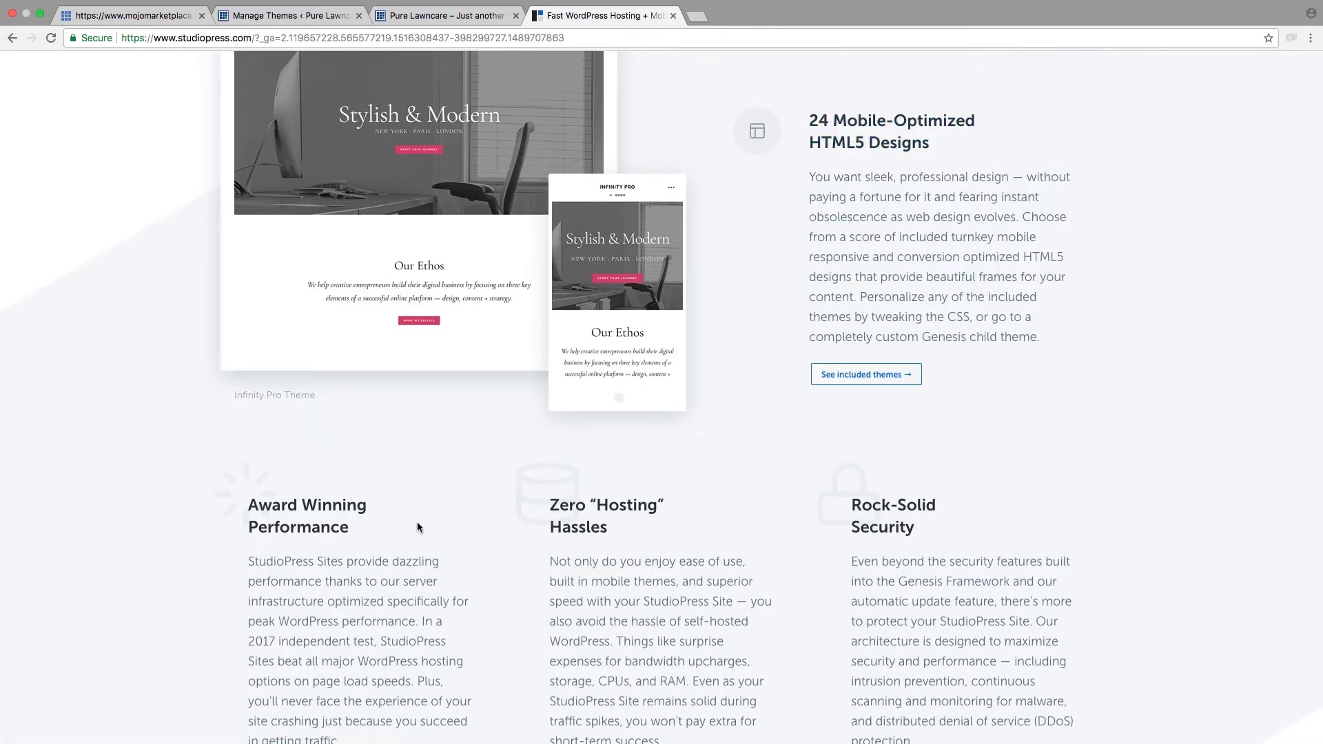
{"action": "scroll", "coordinate": [620, 545], "scroll_direction": "down", "scroll_amount": 3}
{"action": "scroll", "coordinate": [621, 549], "scroll_direction": "down", "scroll_amount": 10}
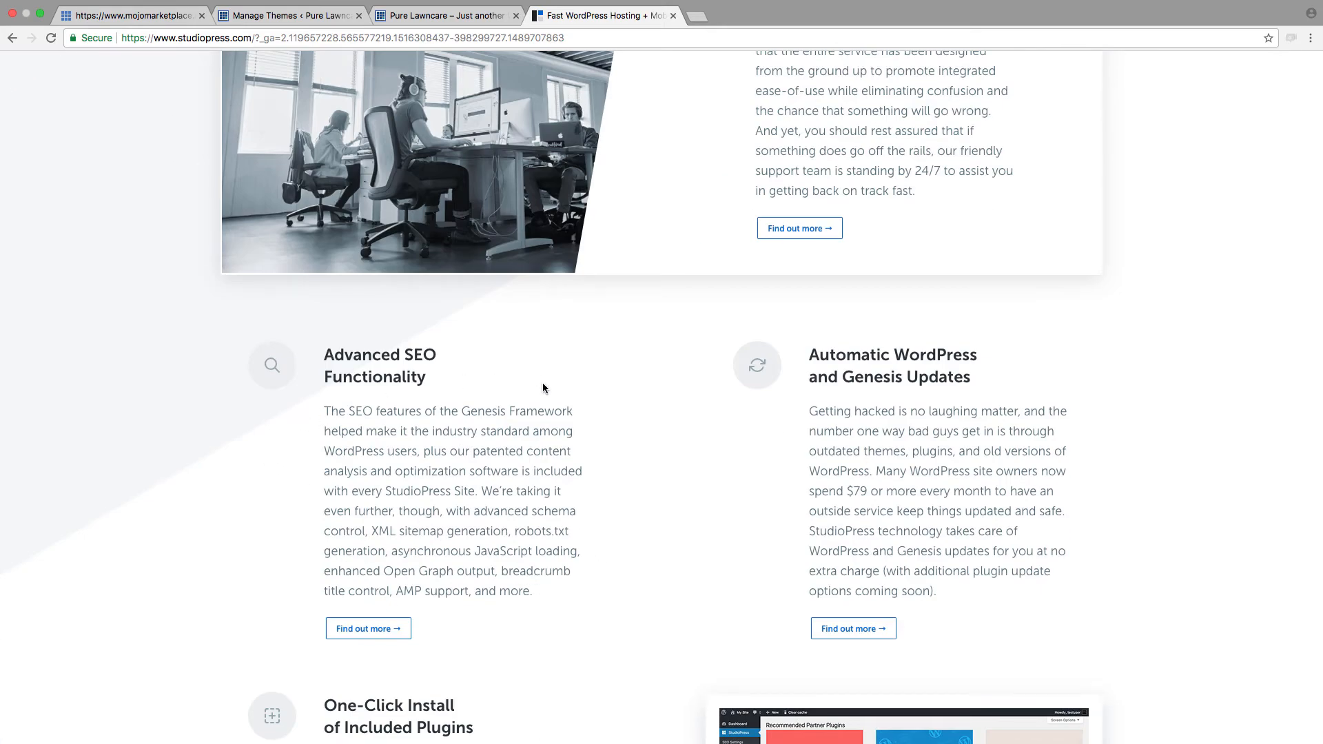
{"action": "scroll", "coordinate": [496, 533], "scroll_direction": "down", "scroll_amount": 3}
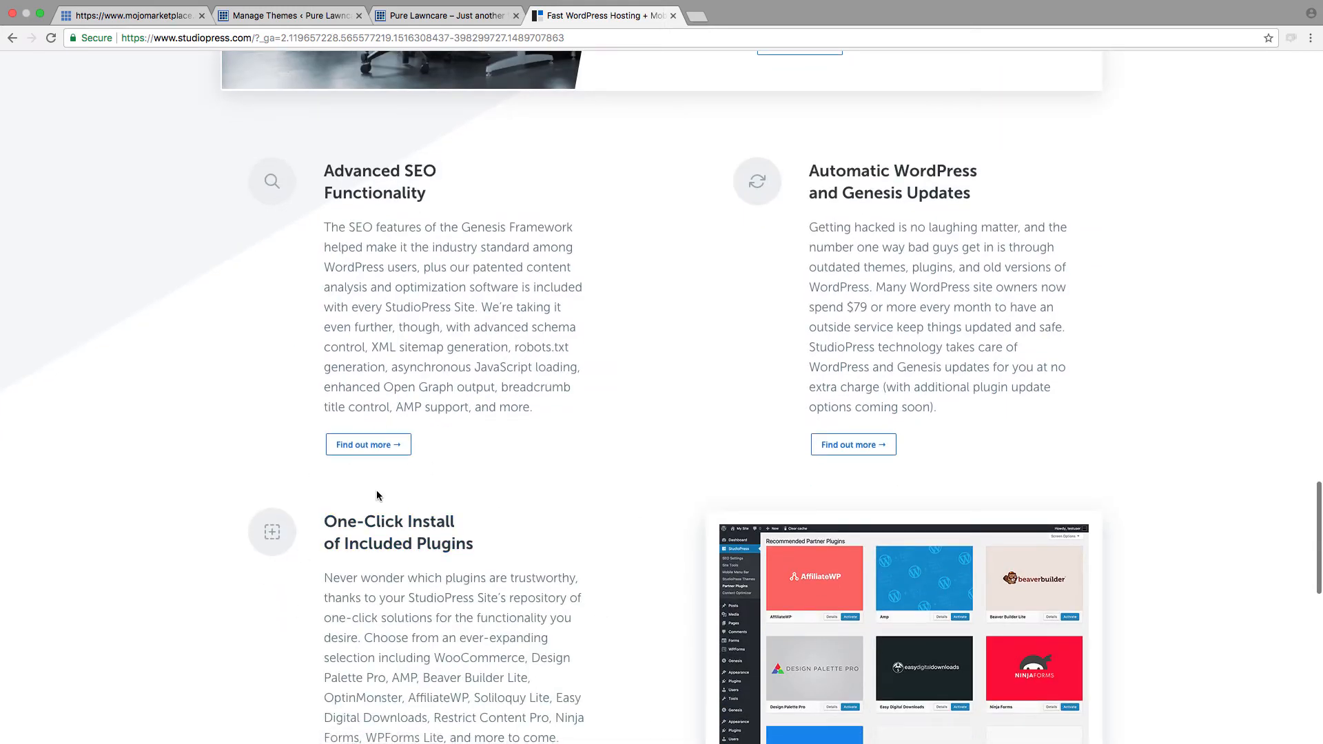
{"action": "scroll", "coordinate": [411, 484], "scroll_direction": "down", "scroll_amount": 7}
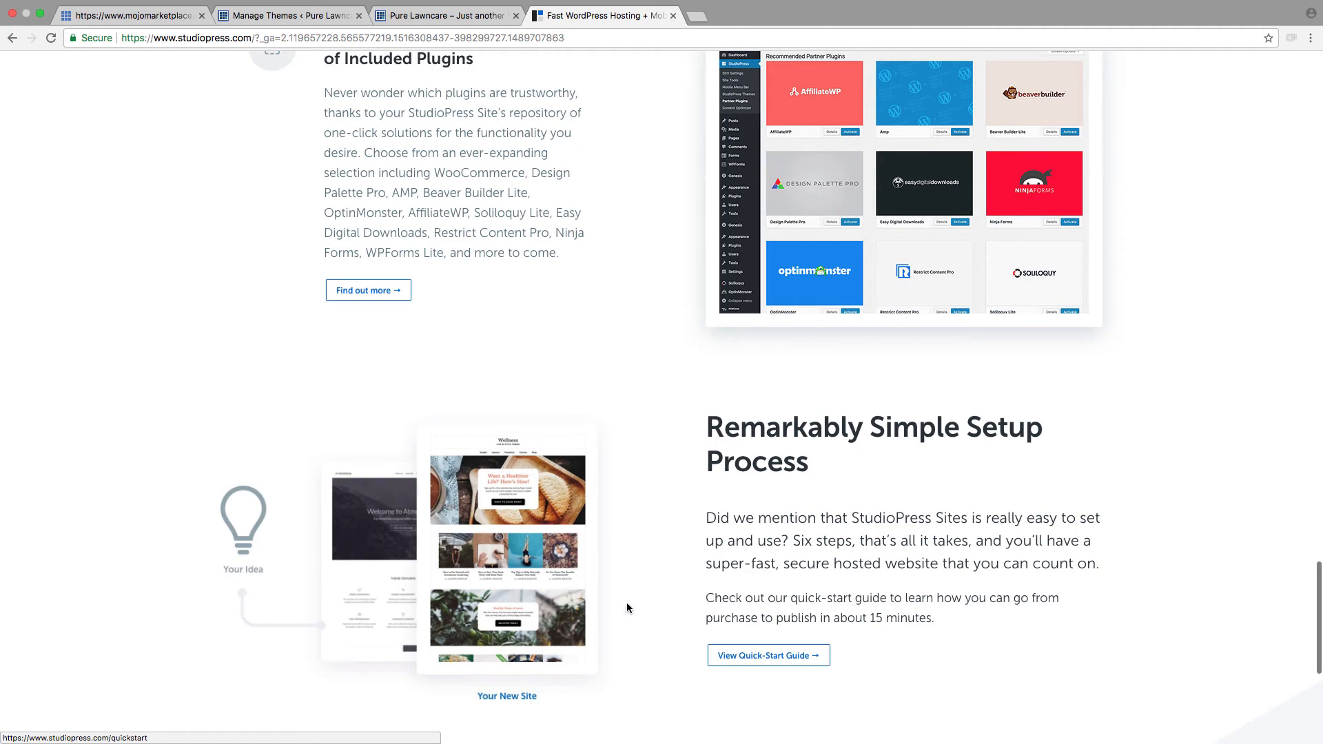
{"action": "scroll", "coordinate": [626, 607], "scroll_direction": "up", "scroll_amount": 10}
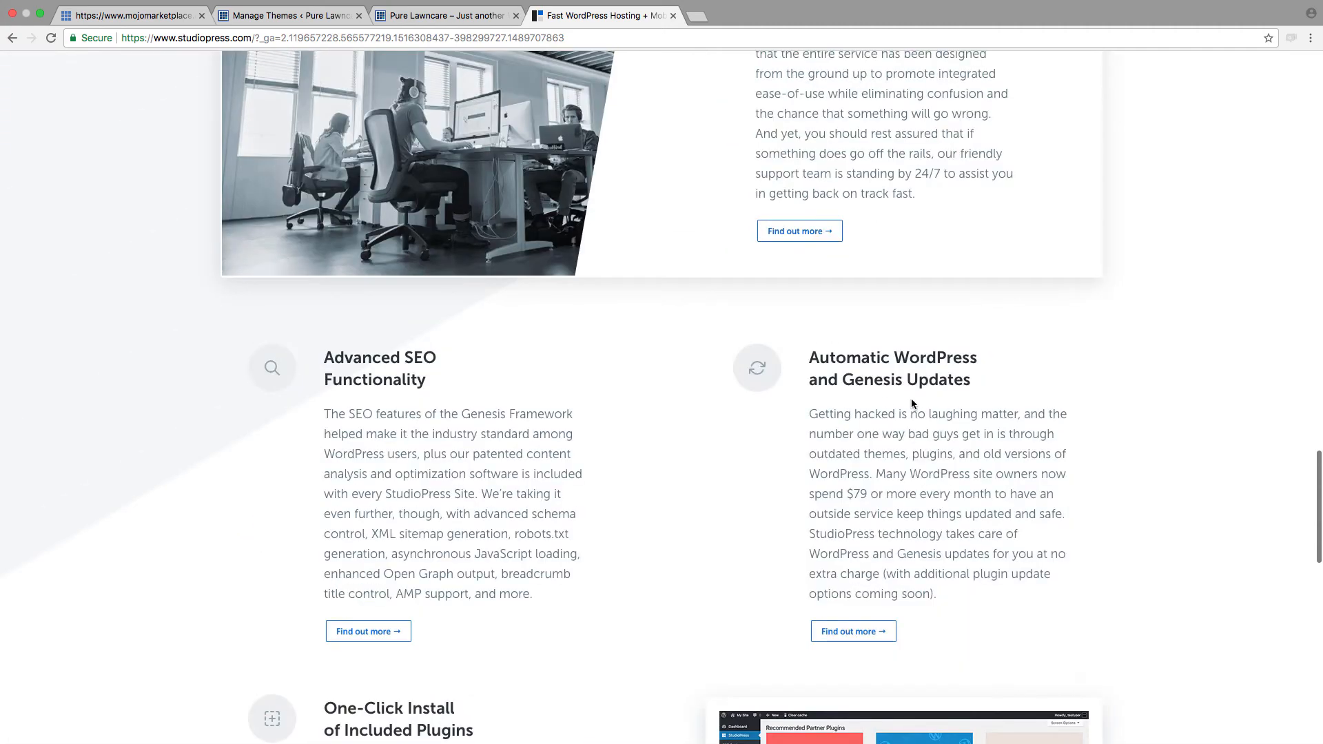
{"action": "scroll", "coordinate": [715, 542], "scroll_direction": "down", "scroll_amount": 13}
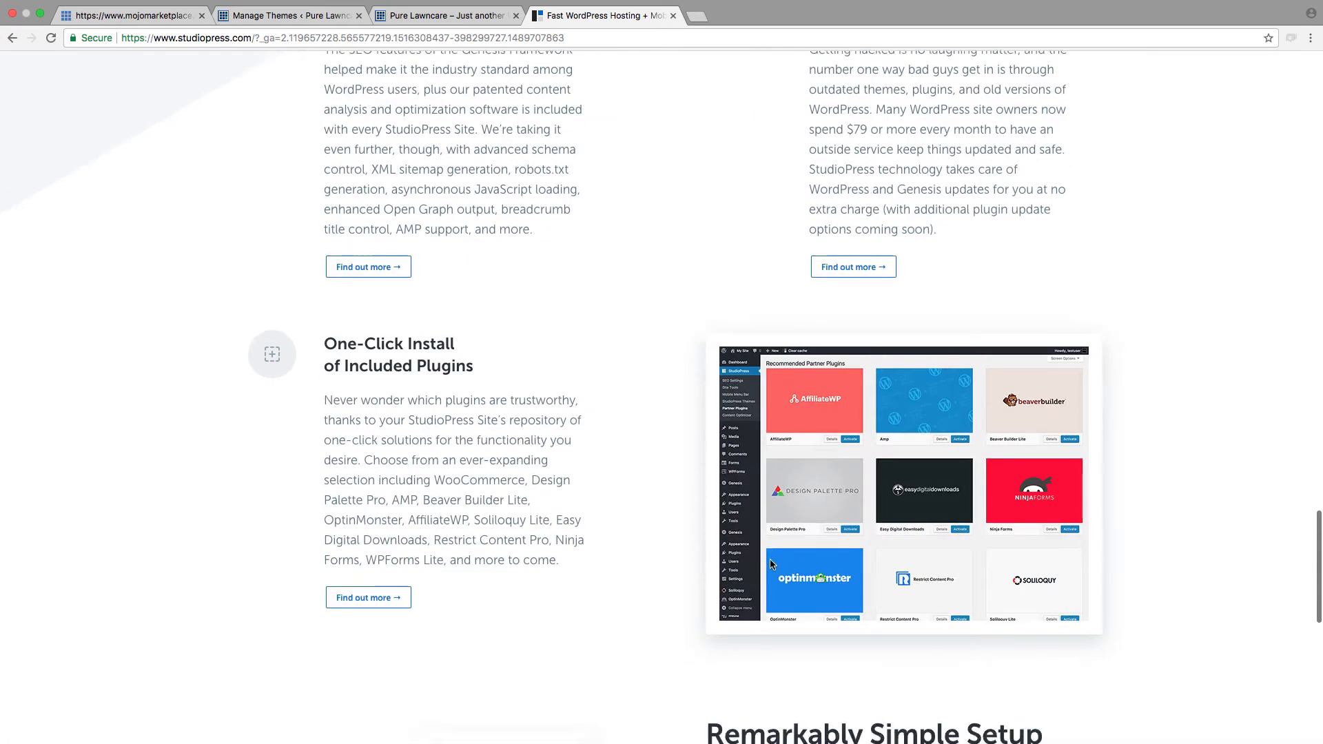
{"action": "scroll", "coordinate": [770, 563], "scroll_direction": "up", "scroll_amount": 20}
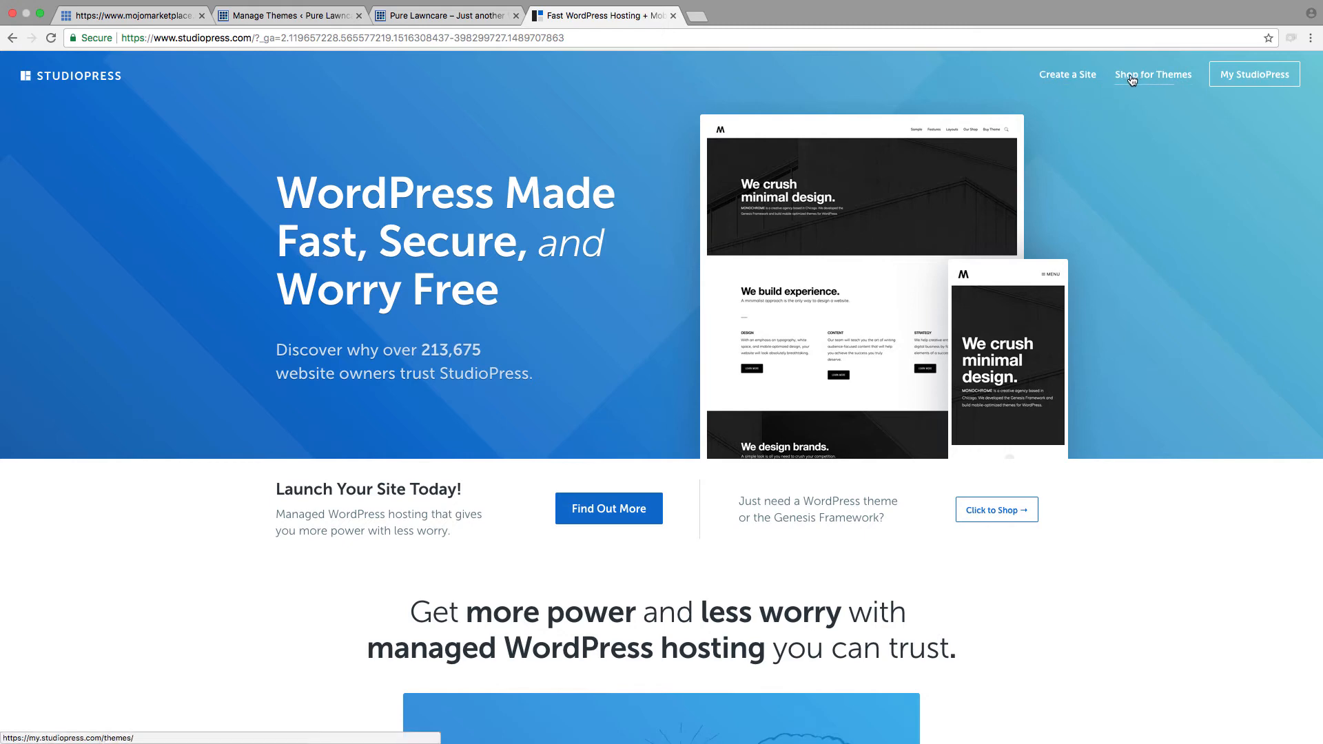
Step: Open the StudioPress theme shop and browse the catalogue of premium WordPress themes
{"action": "left_click", "coordinate": [1134, 79]}
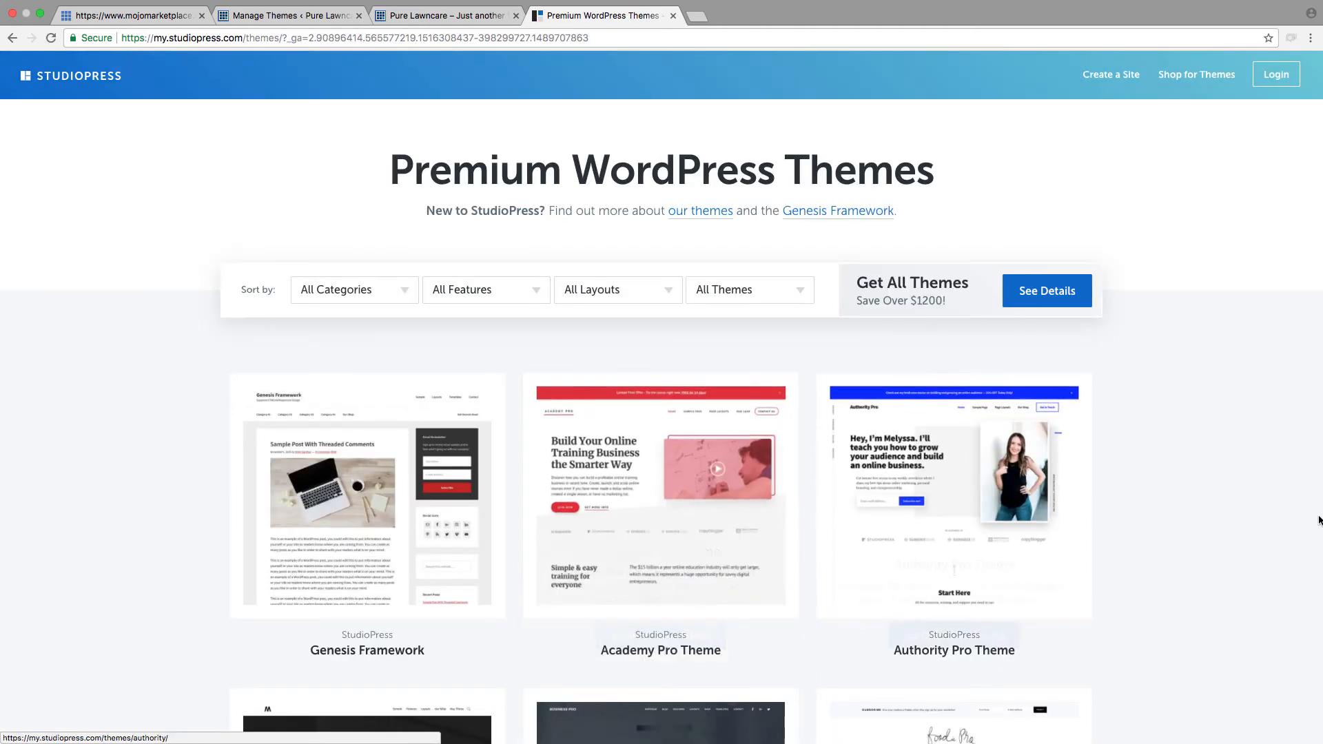
{"action": "scroll", "coordinate": [1155, 525], "scroll_direction": "down", "scroll_amount": 10}
{"action": "scroll", "coordinate": [1153, 524], "scroll_direction": "down", "scroll_amount": 20}
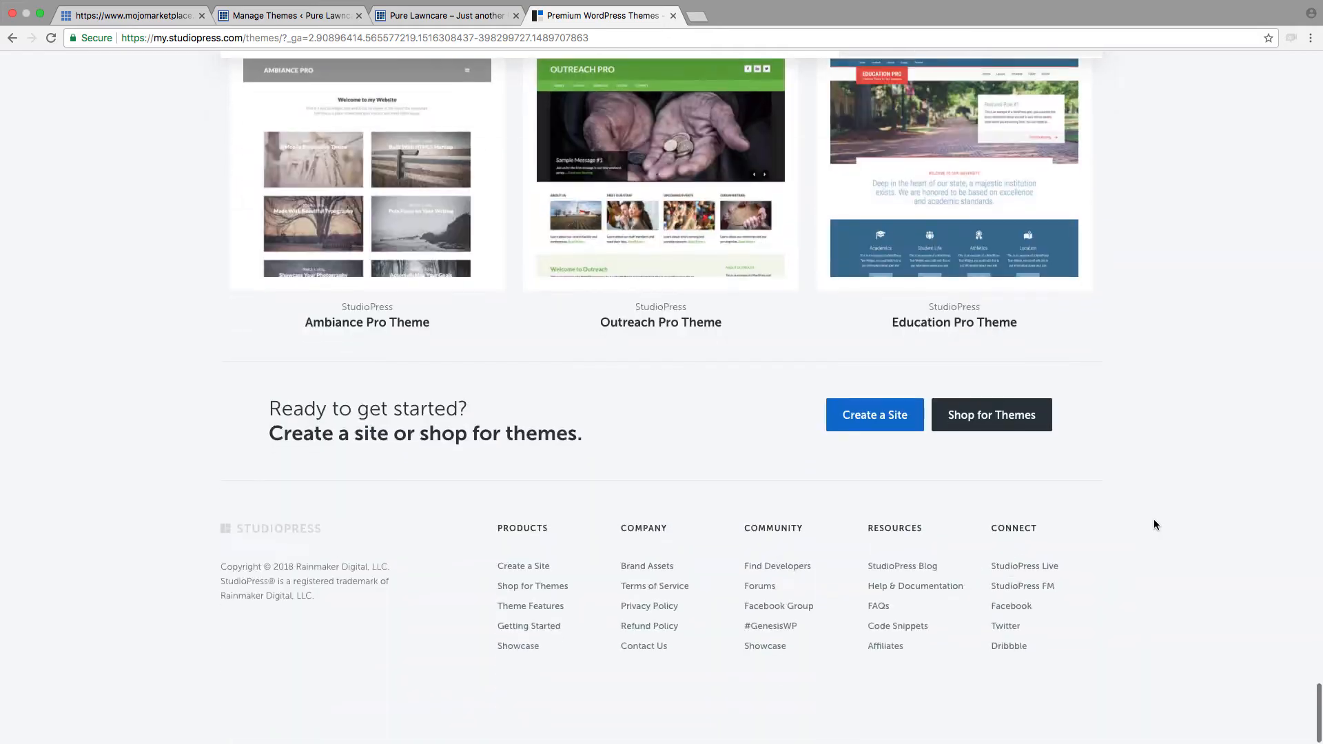
{"action": "scroll", "coordinate": [1090, 461], "scroll_direction": "up", "scroll_amount": 20}
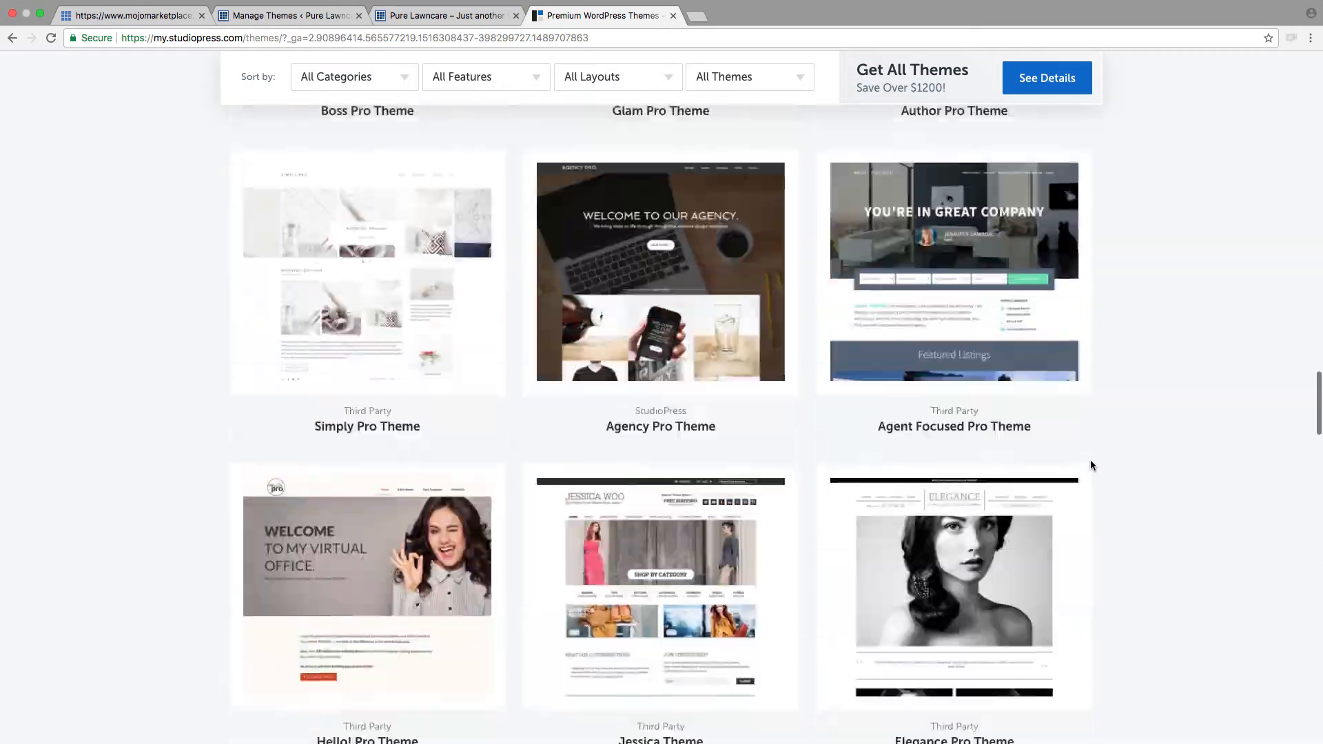
{"action": "scroll", "coordinate": [1089, 460], "scroll_direction": "up", "scroll_amount": 5}
{"action": "scroll", "coordinate": [1089, 460], "scroll_direction": "down", "scroll_amount": 12}
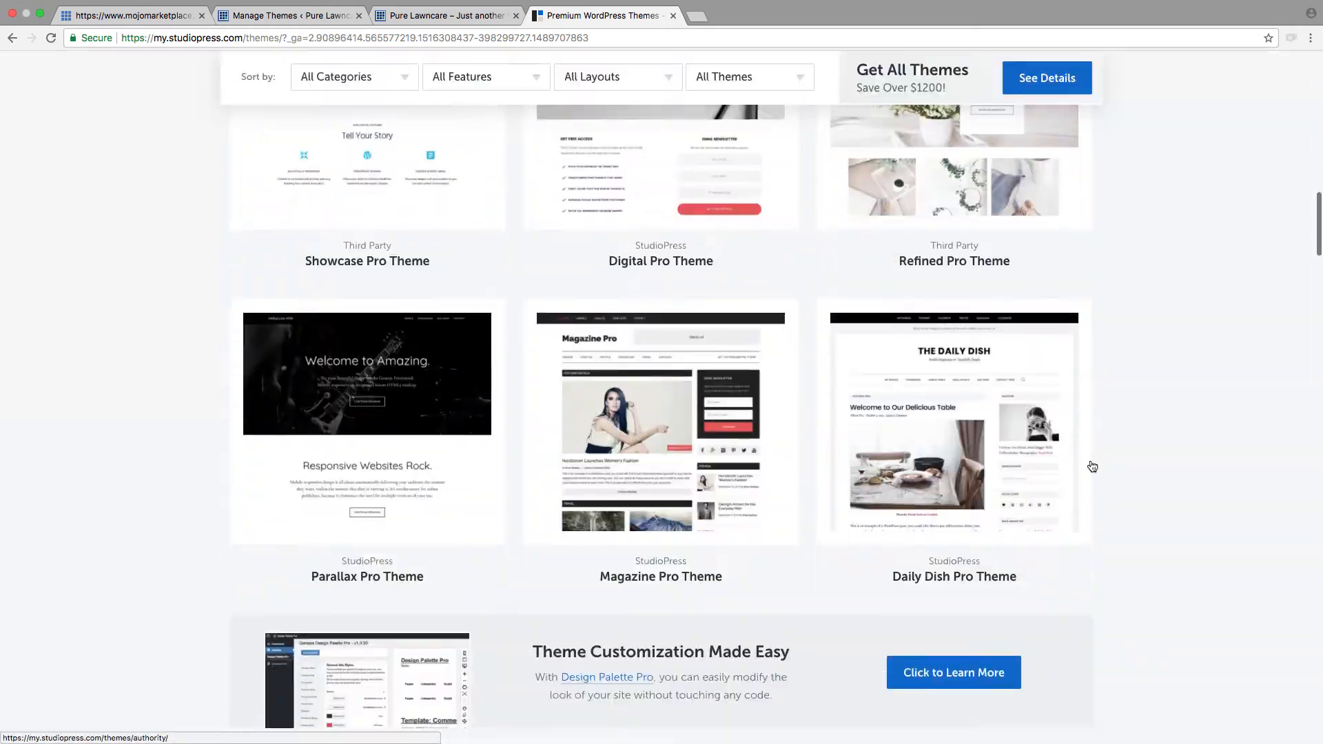
{"action": "scroll", "coordinate": [1188, 460], "scroll_direction": "up", "scroll_amount": 8}
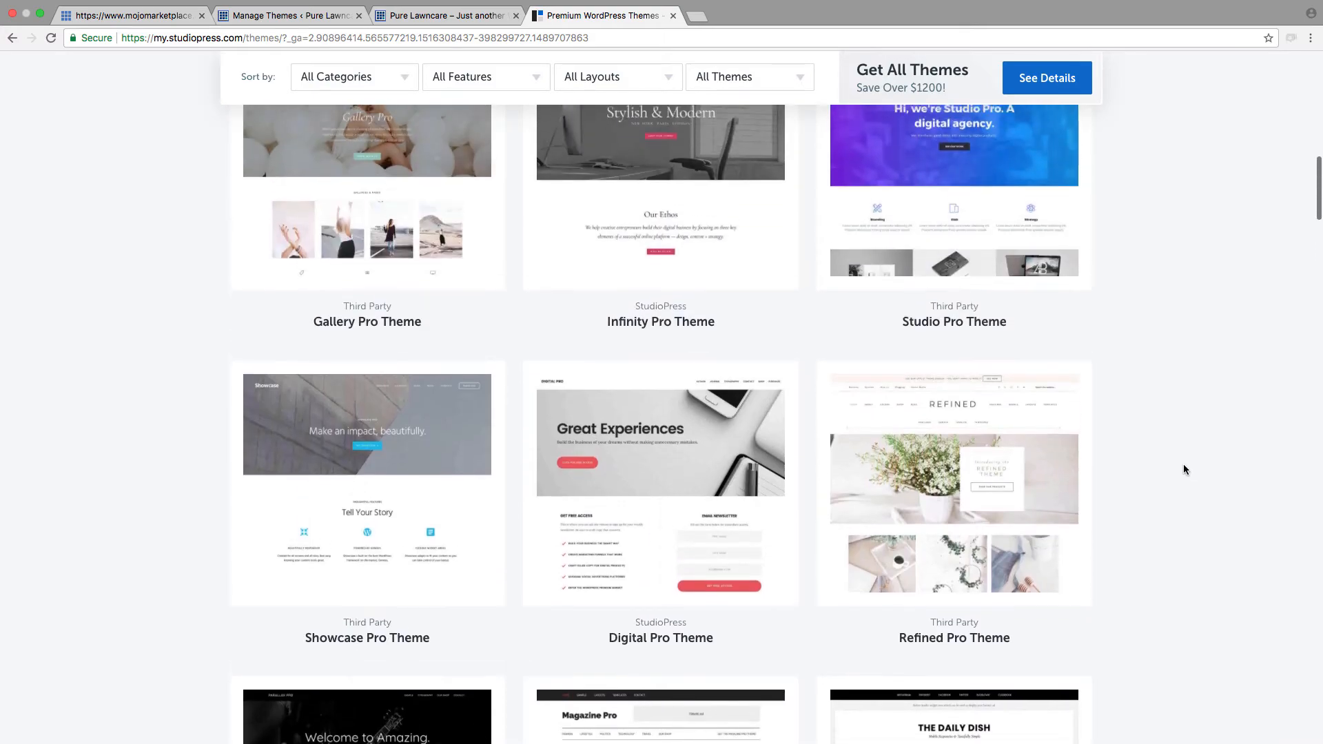
{"action": "scroll", "coordinate": [1184, 468], "scroll_direction": "up", "scroll_amount": 8}
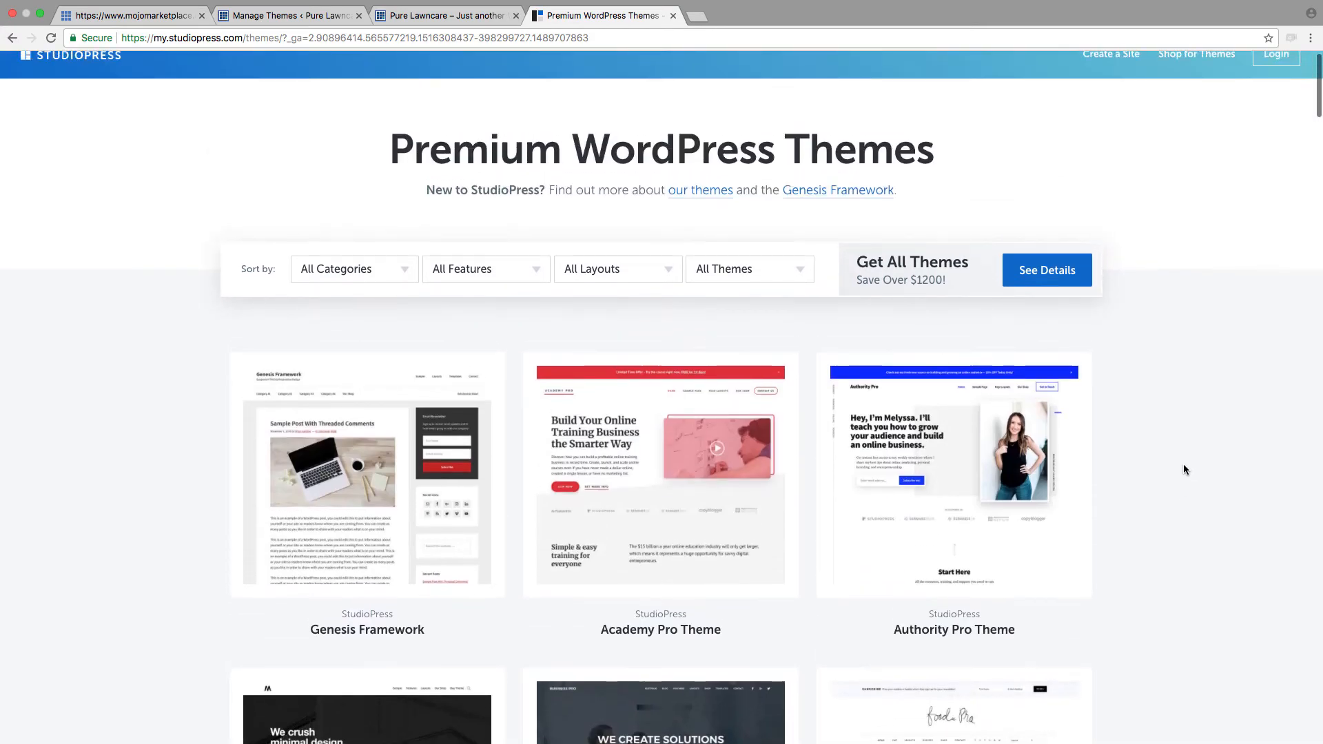
{"action": "scroll", "coordinate": [1183, 469], "scroll_direction": "down", "scroll_amount": 15}
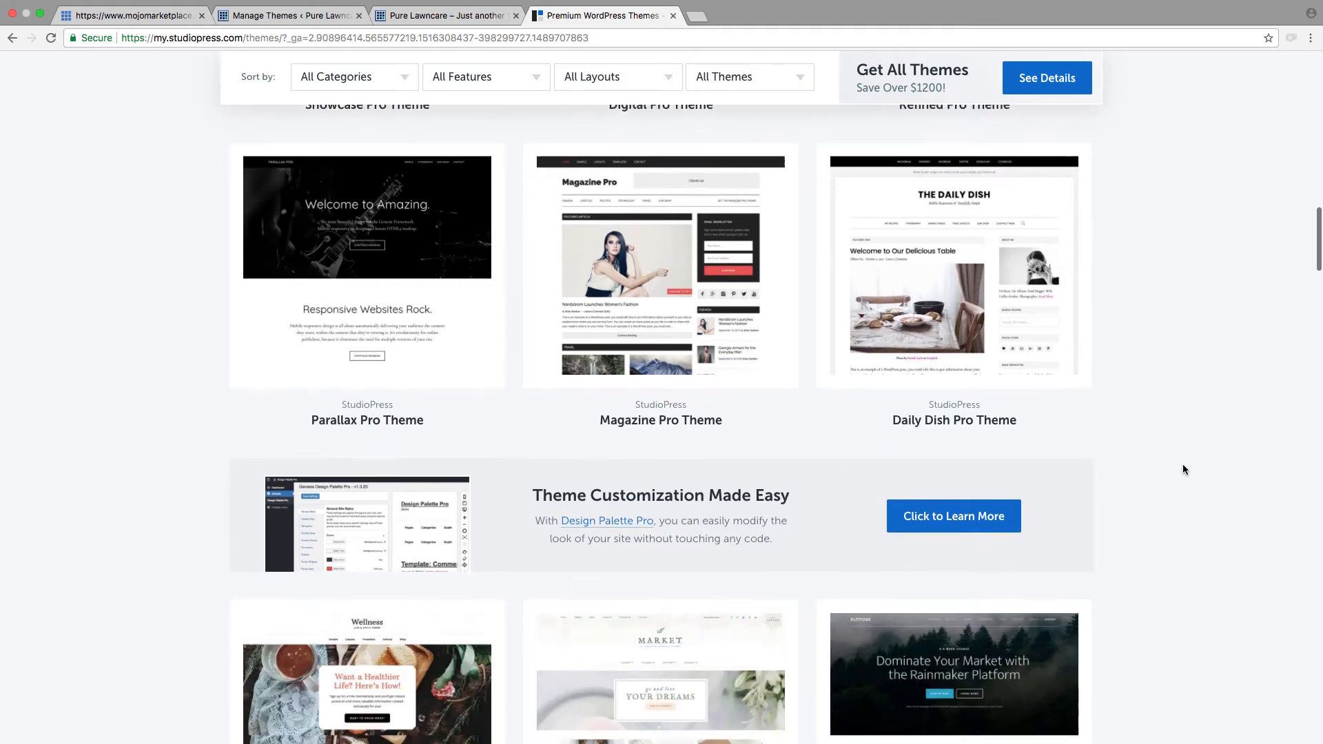
{"action": "scroll", "coordinate": [1182, 469], "scroll_direction": "down", "scroll_amount": 5}
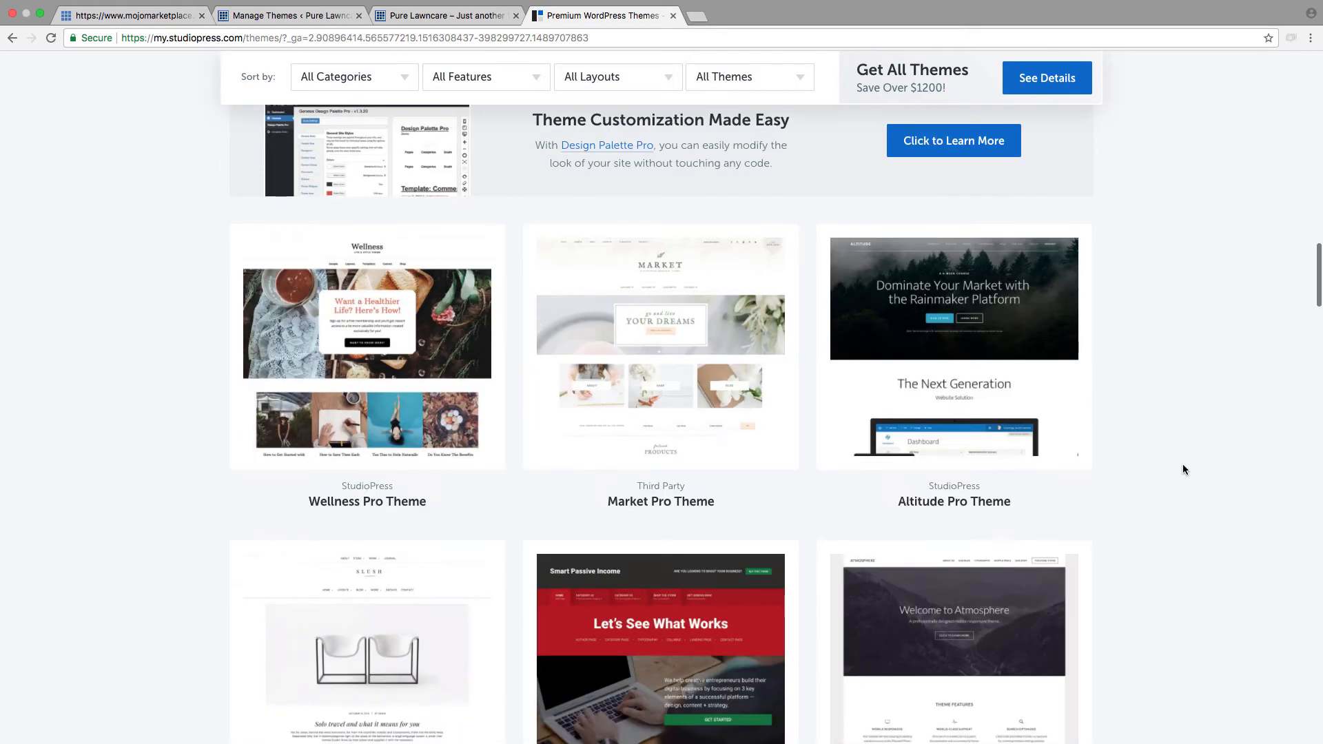
{"action": "scroll", "coordinate": [1183, 469], "scroll_direction": "down", "scroll_amount": 5}
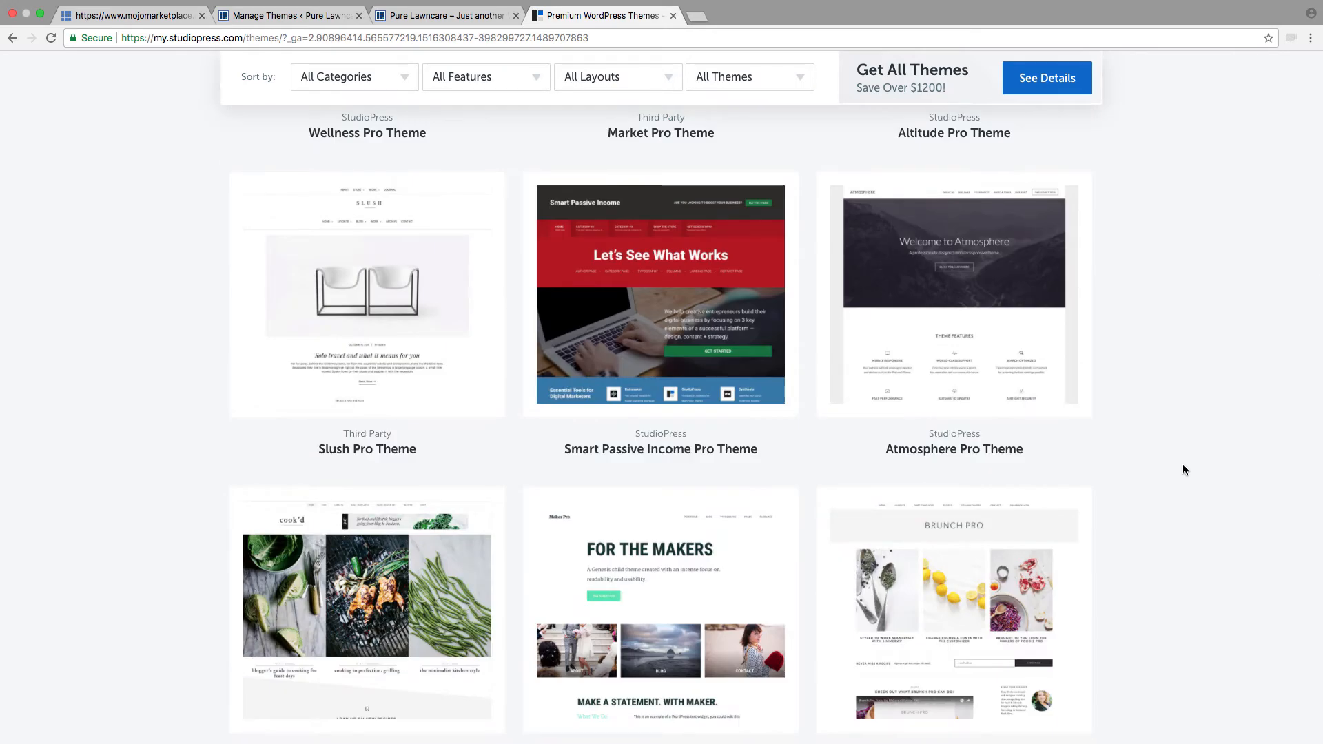
{"action": "scroll", "coordinate": [1182, 469], "scroll_direction": "down", "scroll_amount": 4}
{"action": "scroll", "coordinate": [1182, 469], "scroll_direction": "down", "scroll_amount": 4}
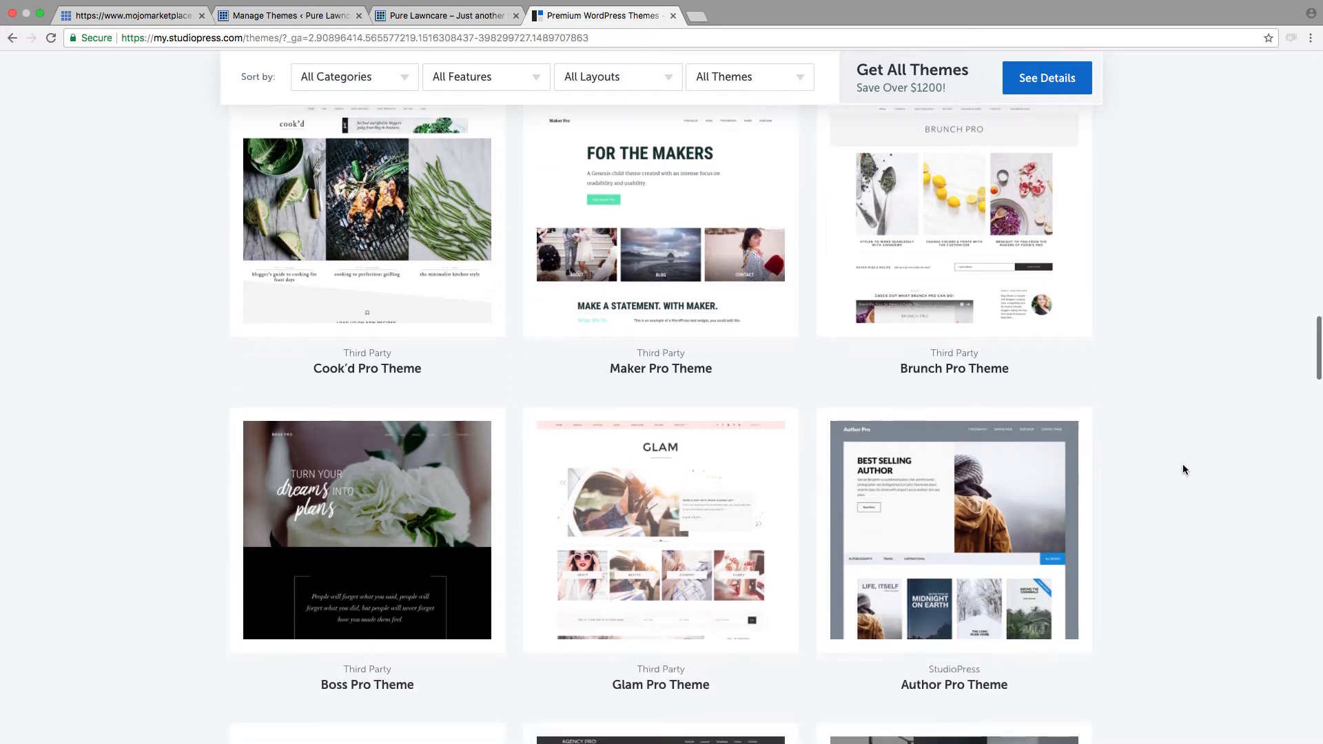
{"action": "mouse_move", "coordinate": [999, 499]}
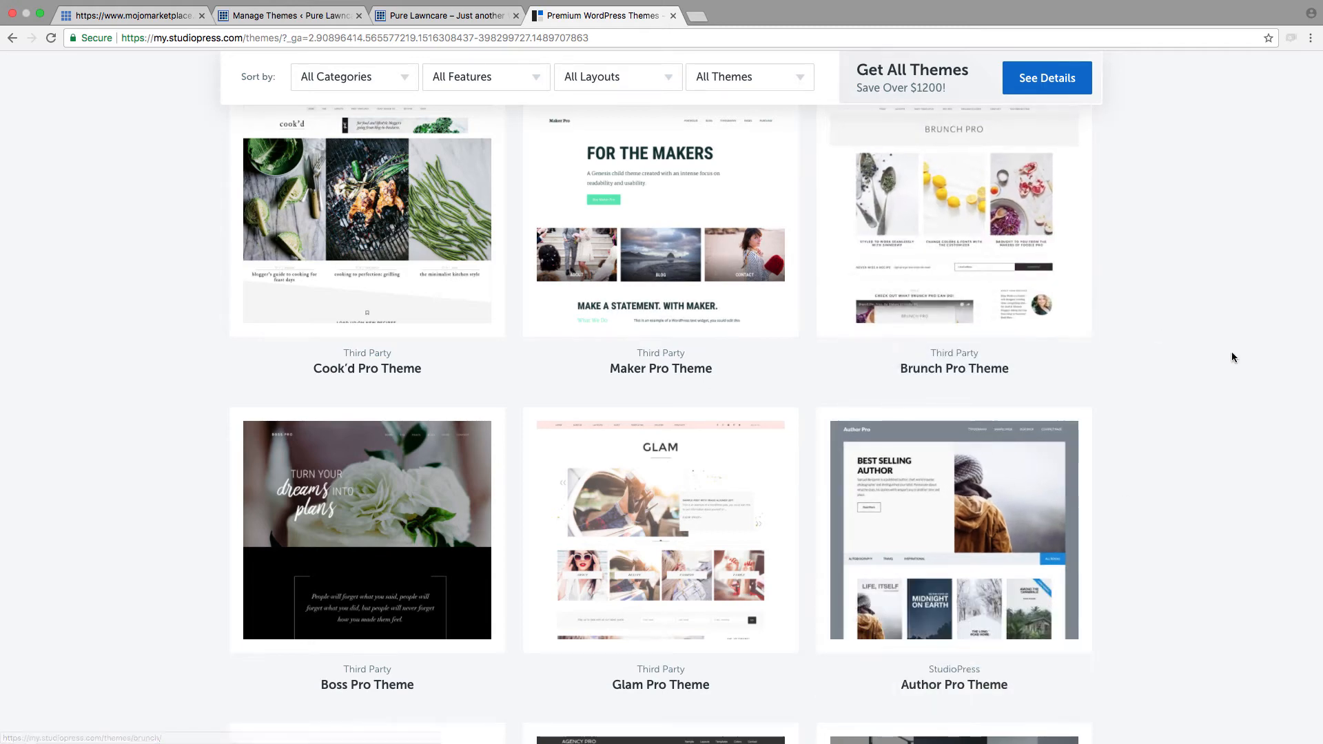
Step: Open the live demo of the Maker Pro theme and examine its homepage layout from header to footer
{"action": "mouse_move", "coordinate": [688, 216]}
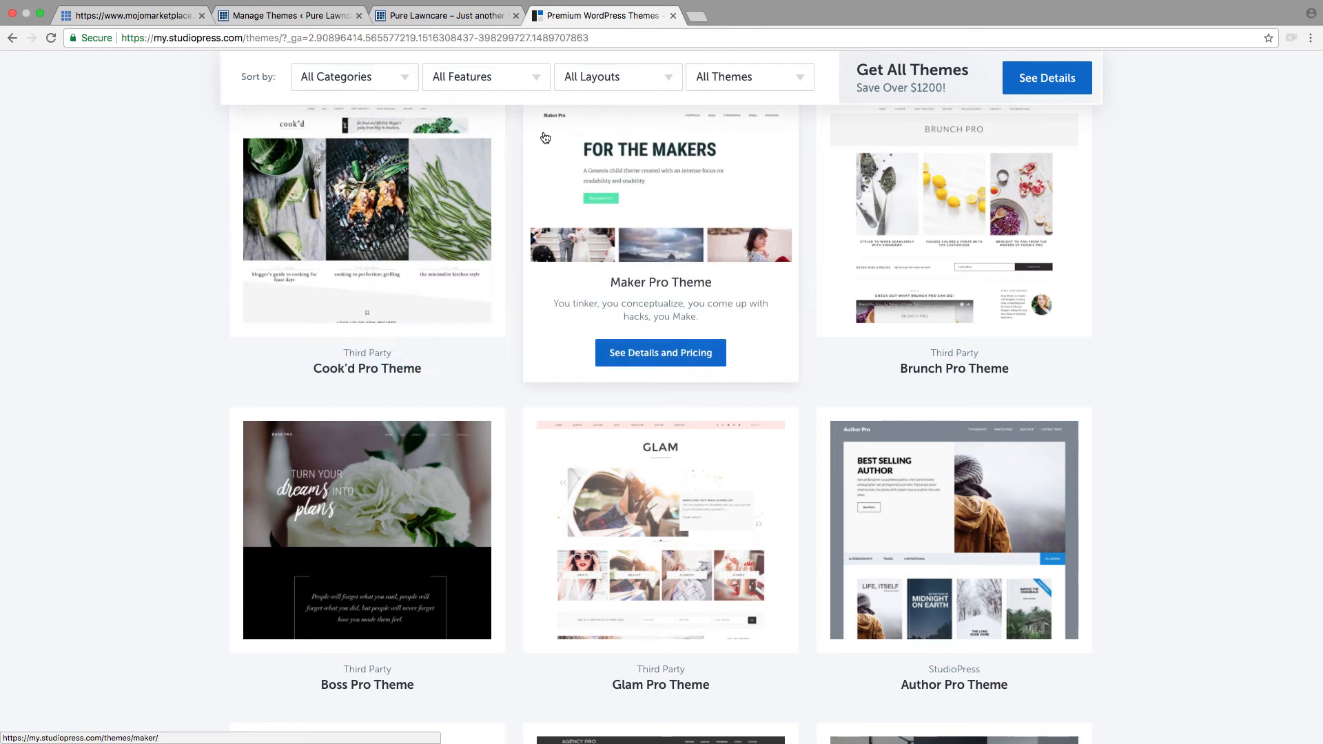
{"action": "left_click", "coordinate": [654, 209]}
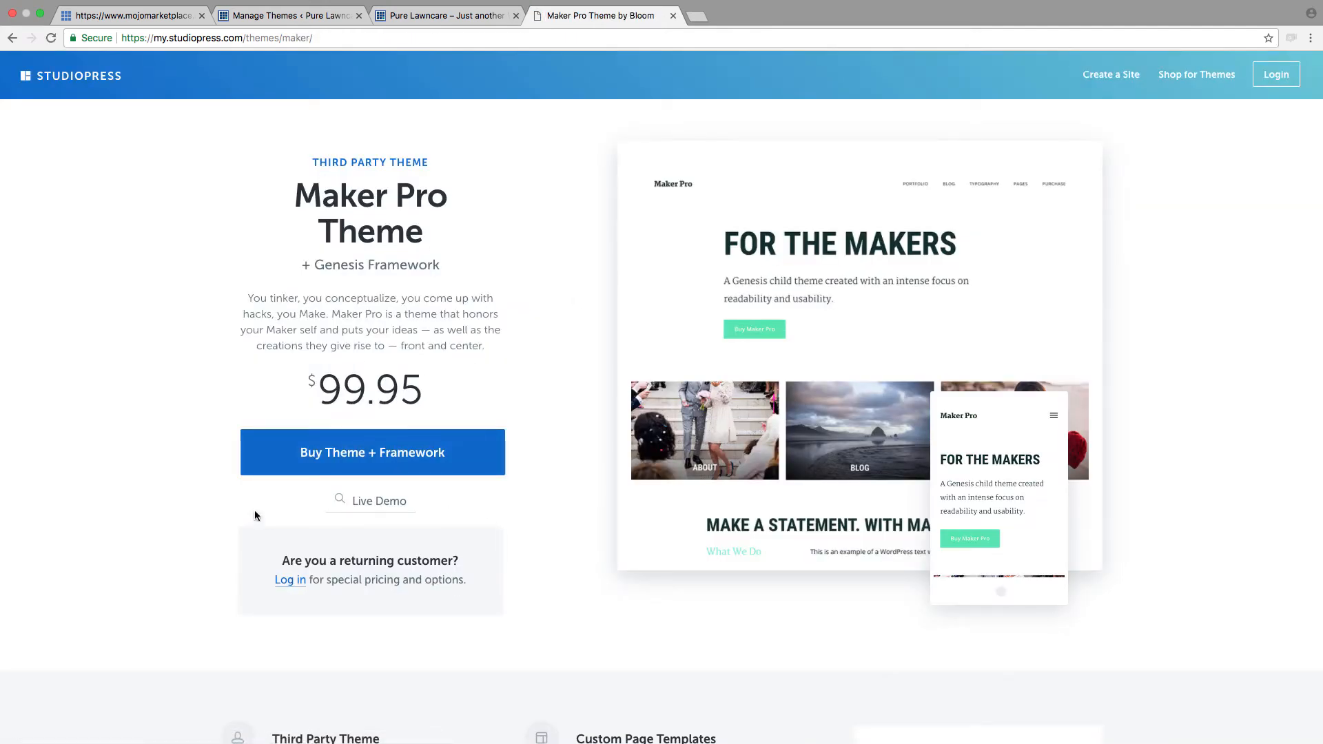
{"action": "left_click", "coordinate": [379, 501]}
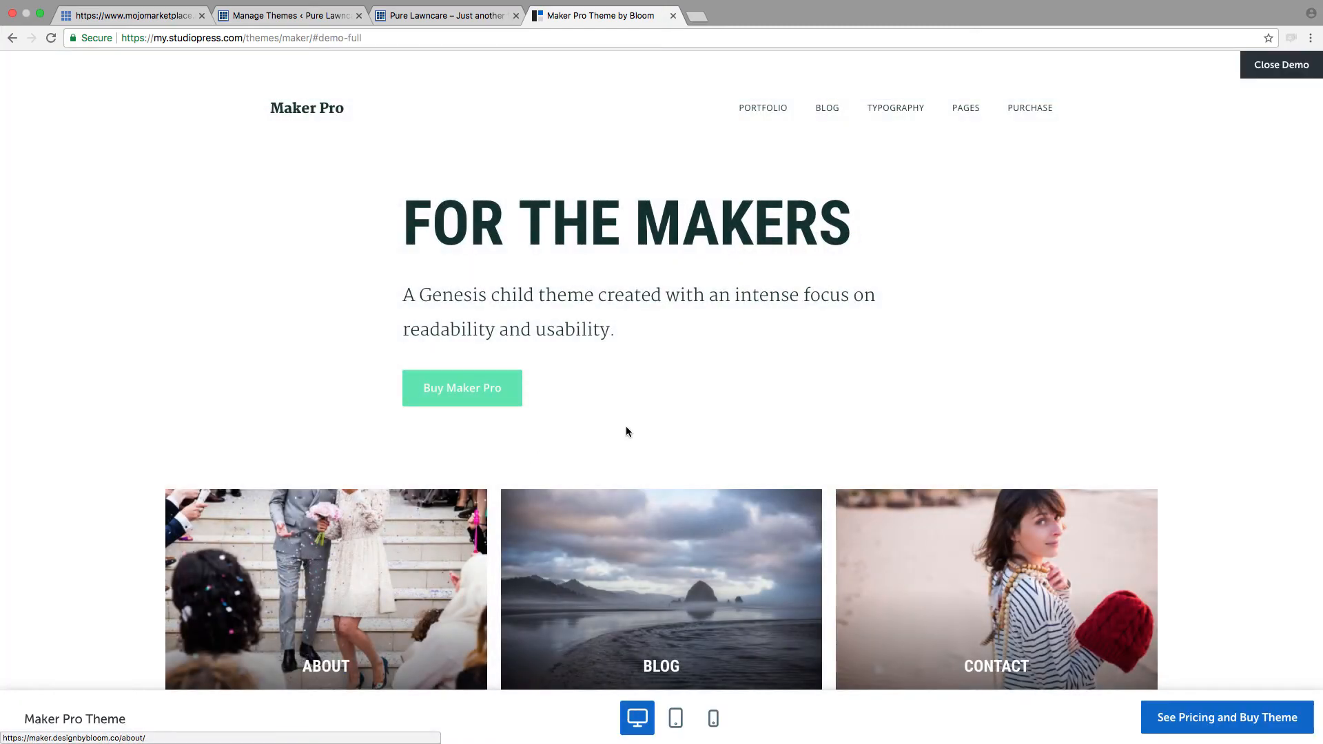
{"action": "scroll", "coordinate": [627, 431], "scroll_direction": "down", "scroll_amount": 15}
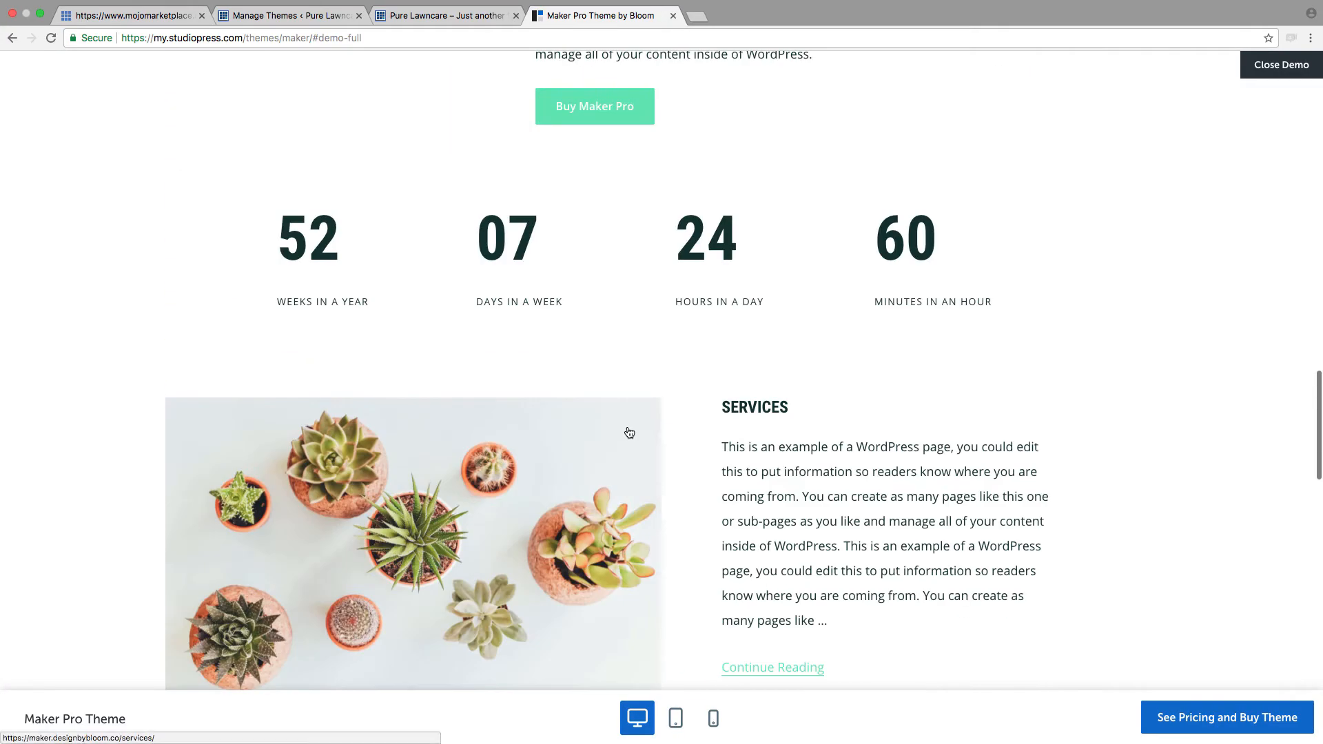
{"action": "scroll", "coordinate": [629, 432], "scroll_direction": "down", "scroll_amount": 12}
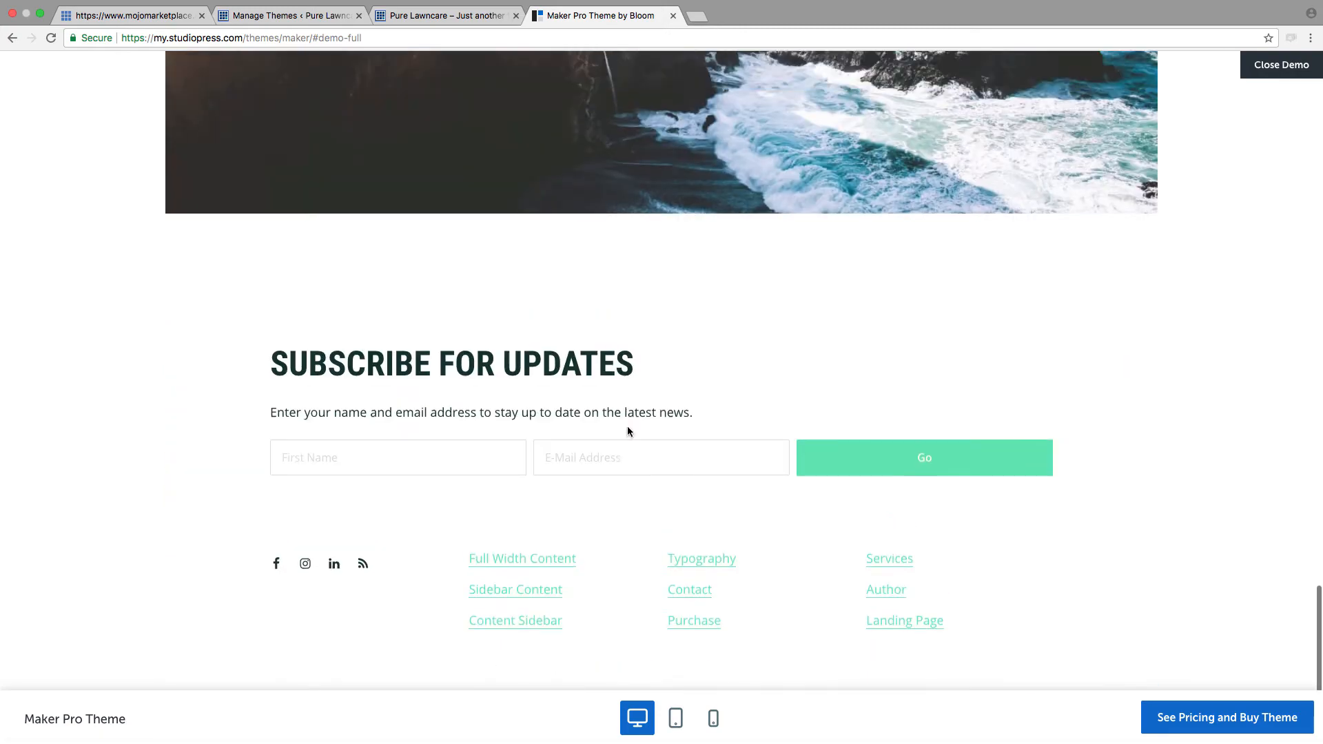
{"action": "scroll", "coordinate": [628, 431], "scroll_direction": "up", "scroll_amount": 20}
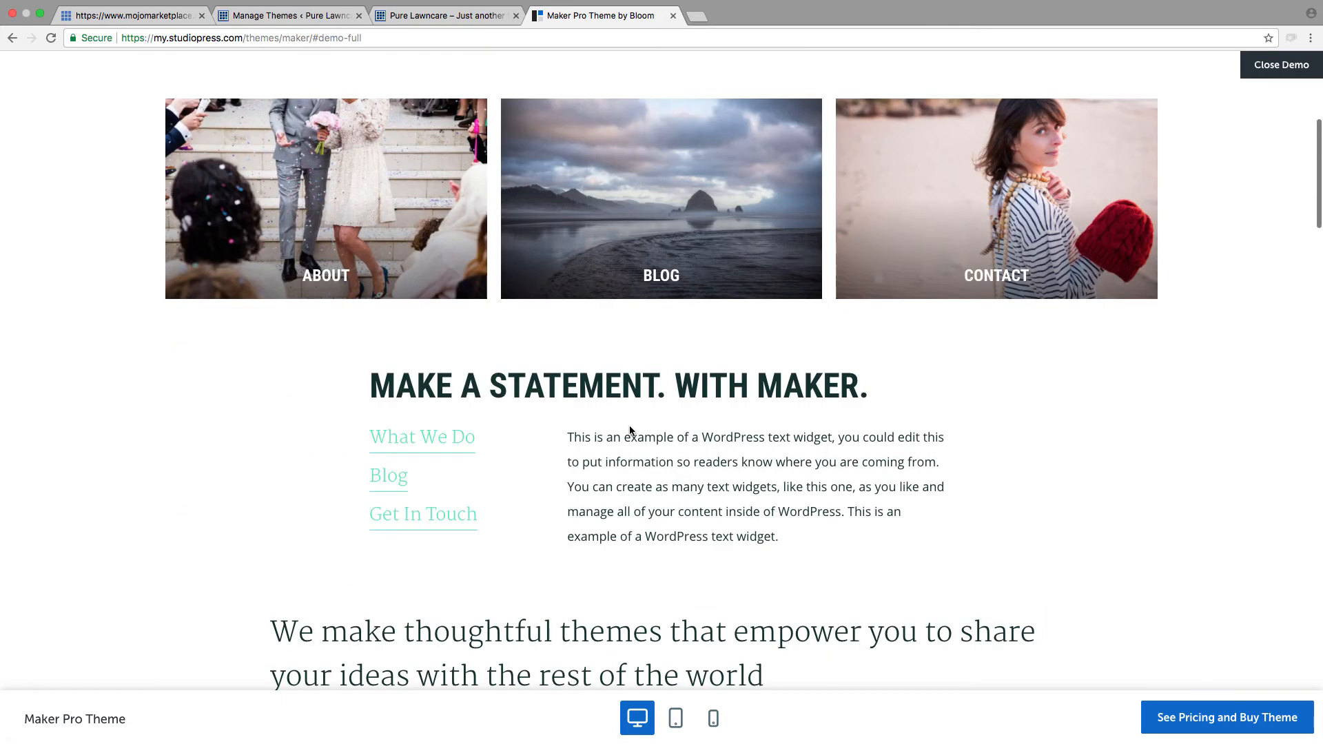
{"action": "scroll", "coordinate": [629, 431], "scroll_direction": "up", "scroll_amount": 5}
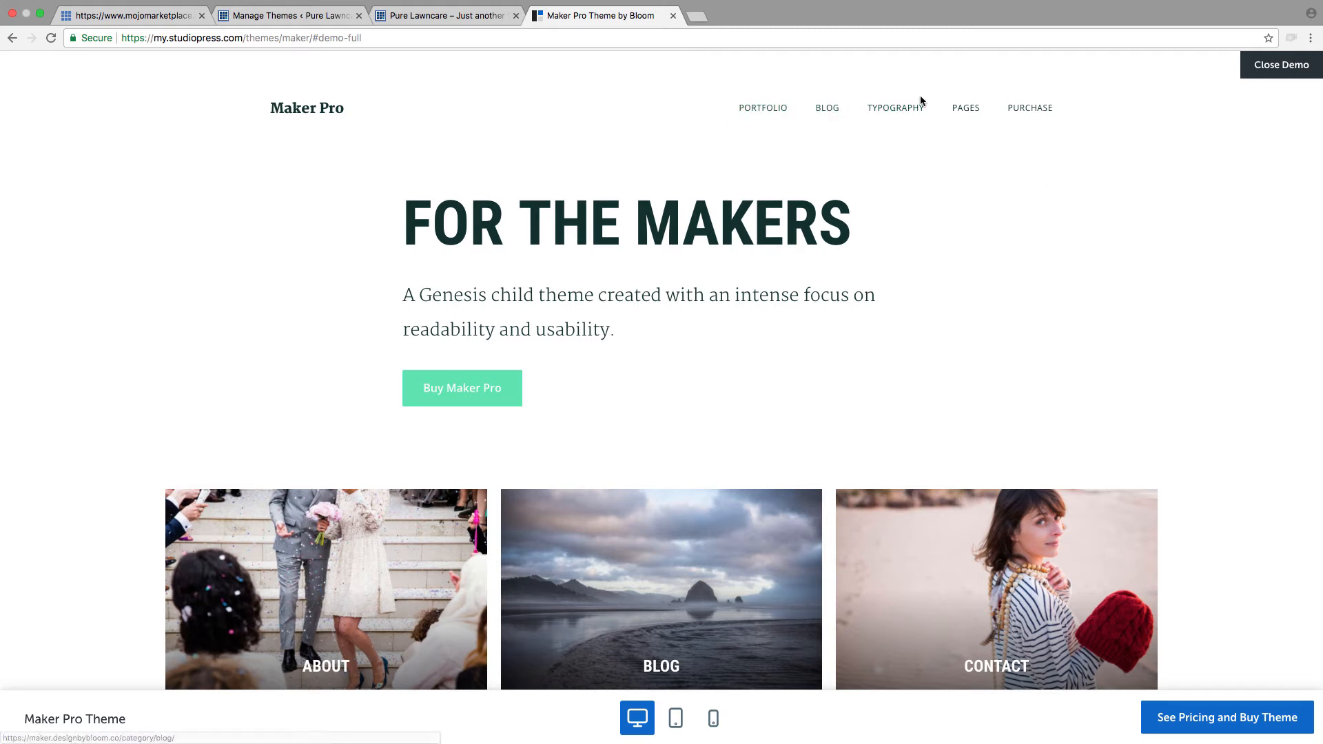
Step: View the Contact page and its form in the Maker Pro demo, and close the demo
{"action": "mouse_move", "coordinate": [968, 106]}
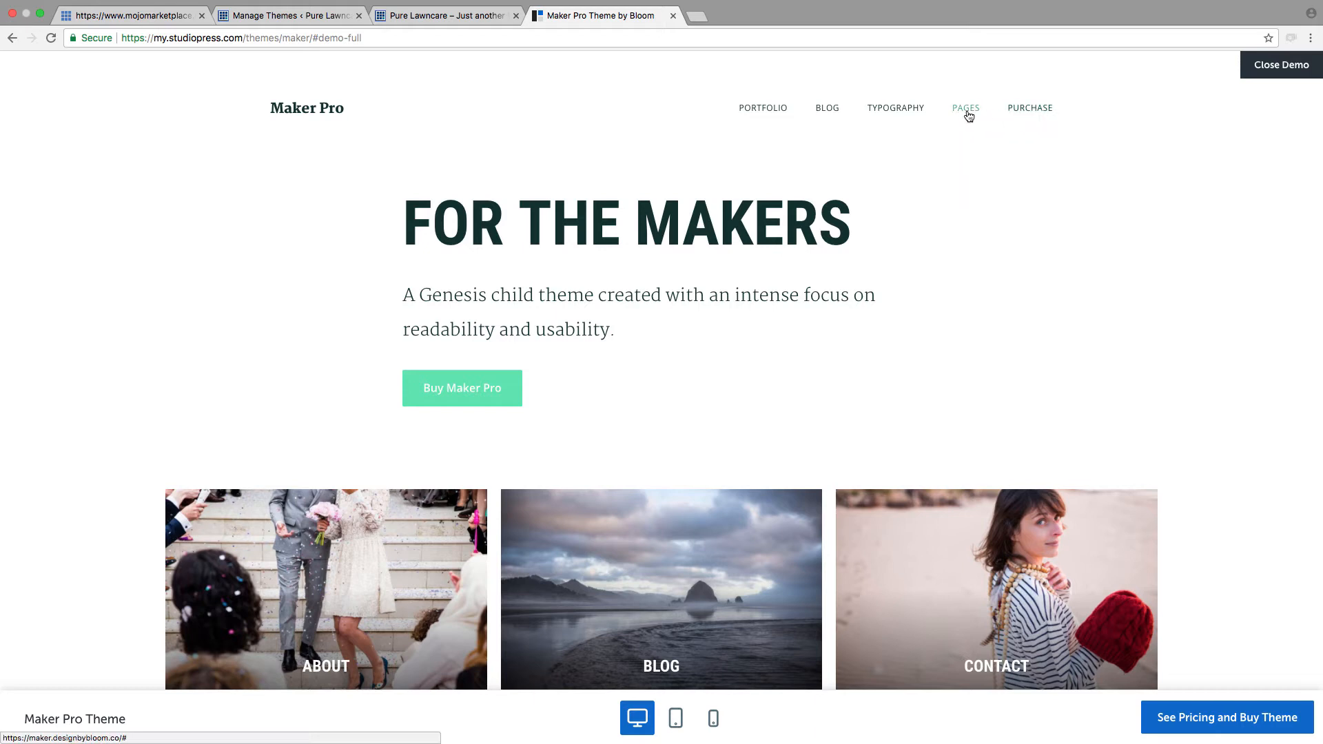
{"action": "left_click", "coordinate": [961, 170]}
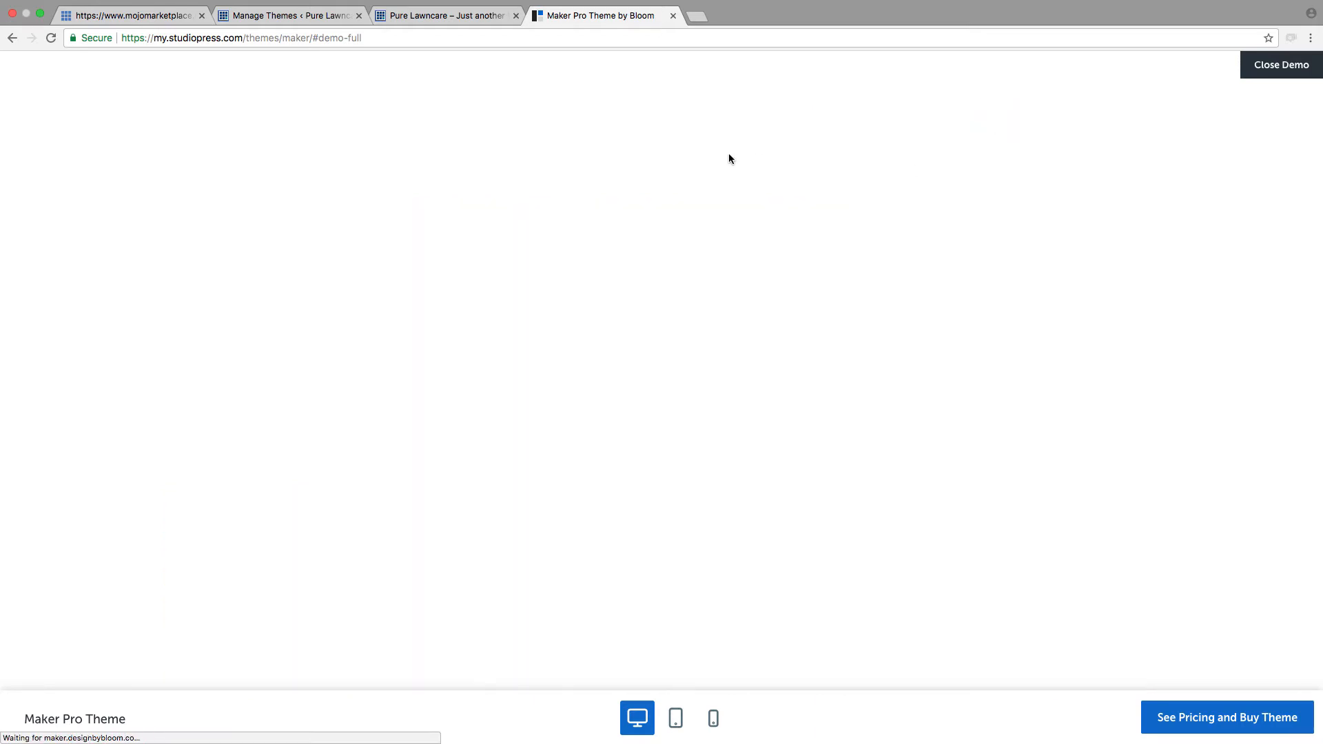
{"action": "scroll", "coordinate": [717, 242], "scroll_direction": "down", "scroll_amount": 1}
{"action": "scroll", "coordinate": [716, 242], "scroll_direction": "down", "scroll_amount": 7}
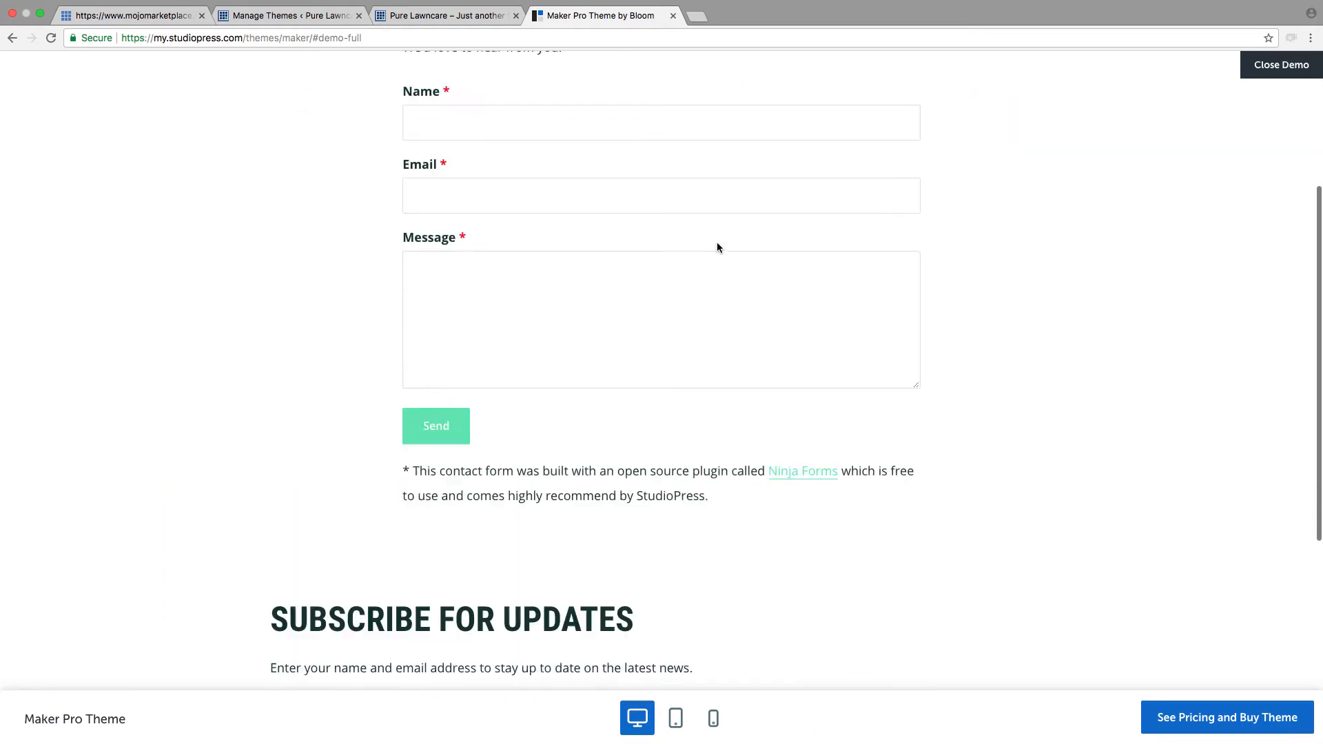
{"action": "scroll", "coordinate": [717, 242], "scroll_direction": "up", "scroll_amount": 8}
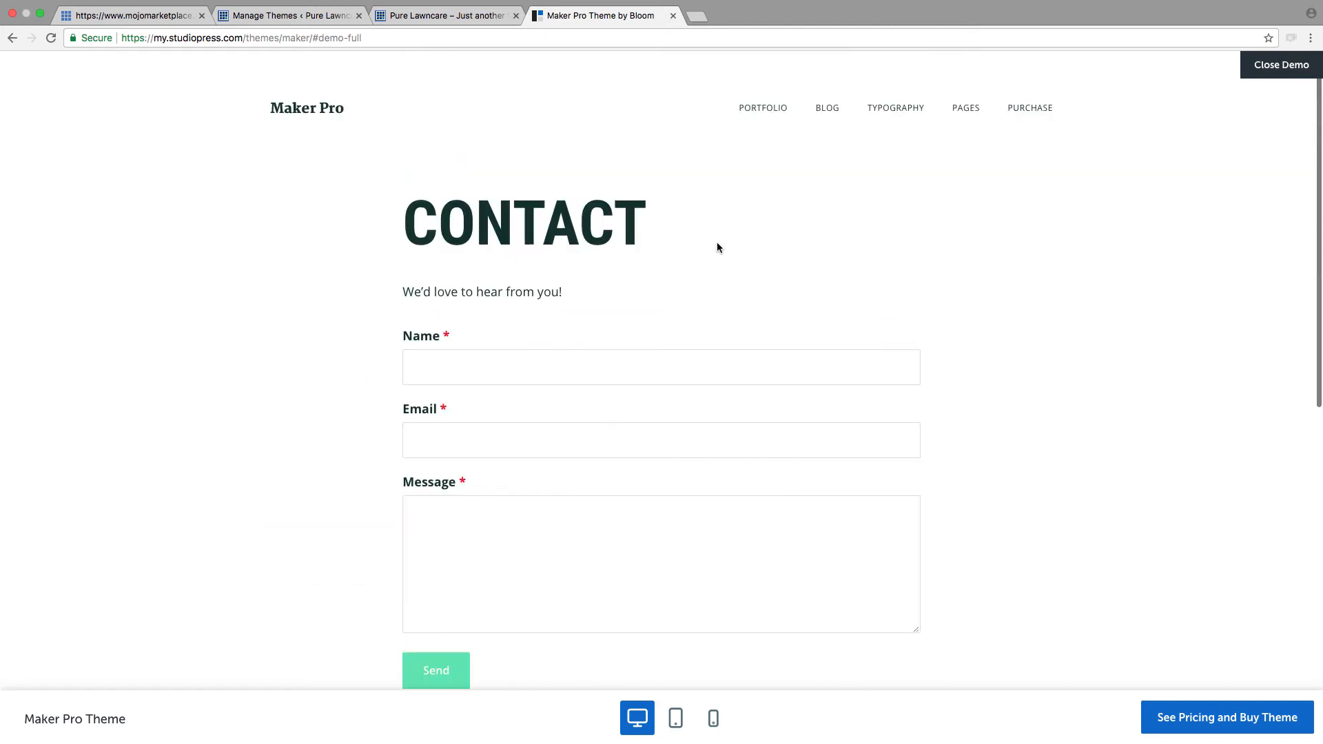
{"action": "left_click", "coordinate": [344, 108]}
{"action": "left_click", "coordinate": [1271, 63]}
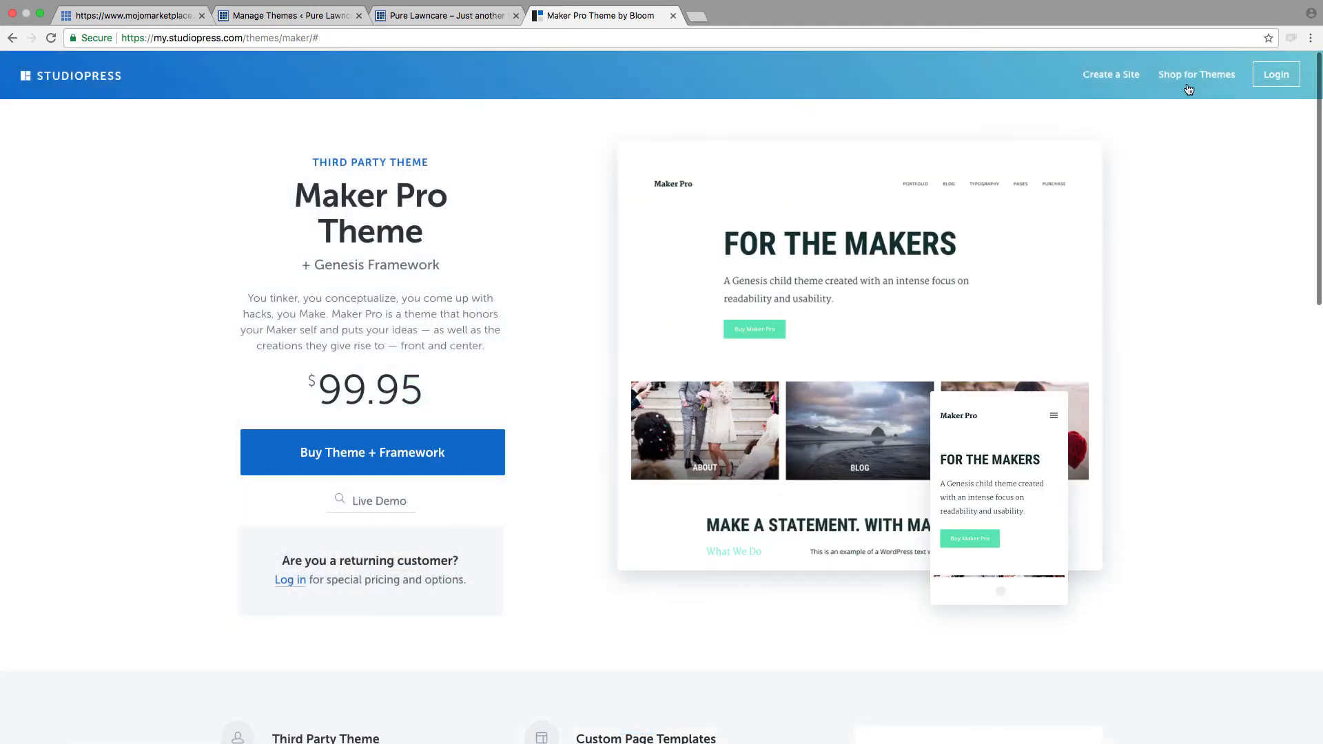
Step: Return to the Premium WordPress Themes catalogue and look over the theme listings again
{"action": "left_click", "coordinate": [89, 76]}
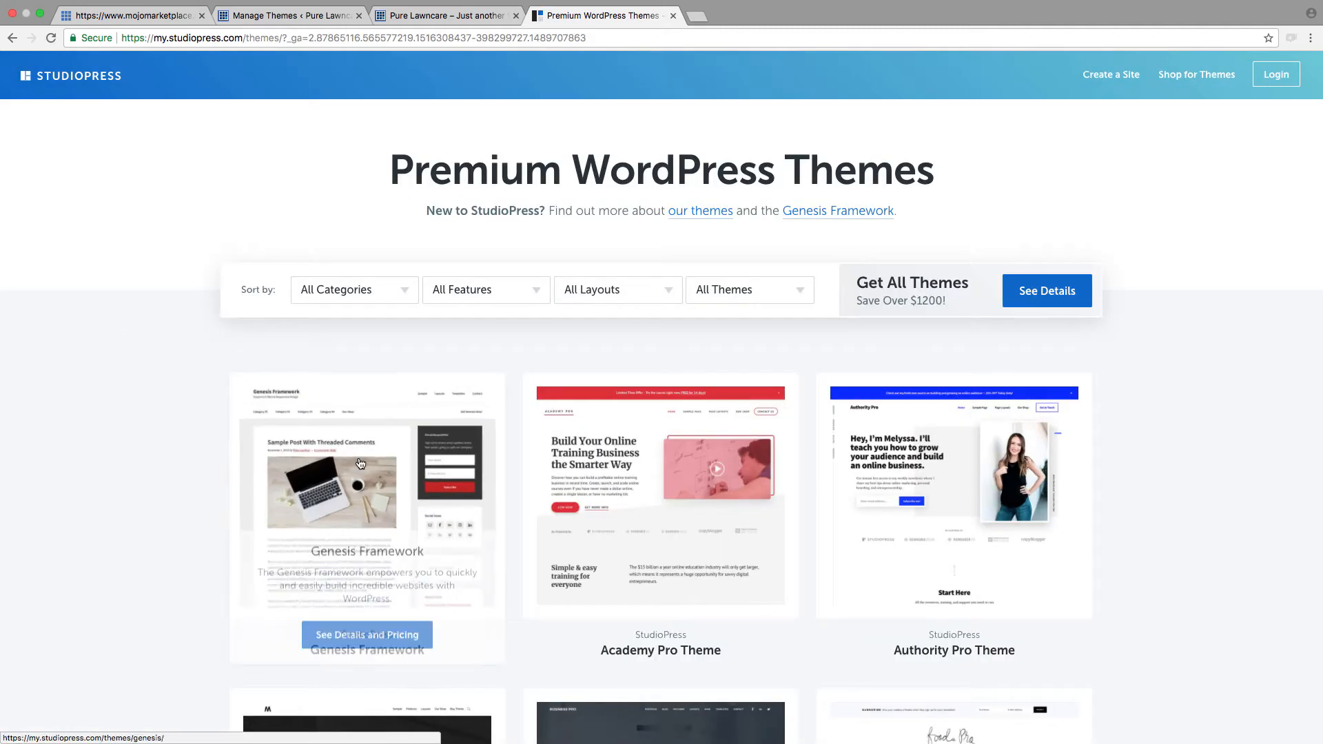
{"action": "scroll", "coordinate": [360, 466], "scroll_direction": "down", "scroll_amount": 5}
{"action": "scroll", "coordinate": [361, 465], "scroll_direction": "down", "scroll_amount": 3}
{"action": "scroll", "coordinate": [1178, 239], "scroll_direction": "up", "scroll_amount": 10}
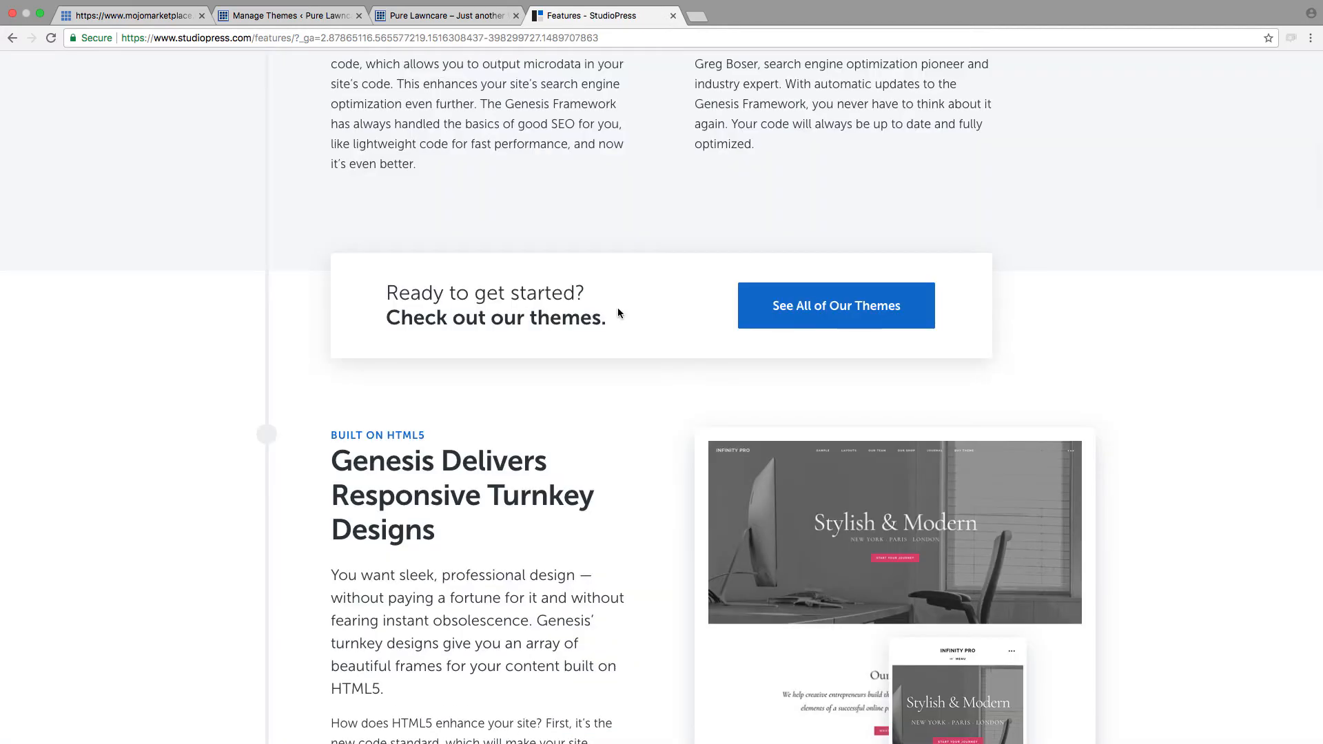
Step: Open the StudioPress features page and read about the Genesis Framework's responsive HTML5 designs
{"action": "scroll", "coordinate": [621, 312], "scroll_direction": "down", "scroll_amount": 3}
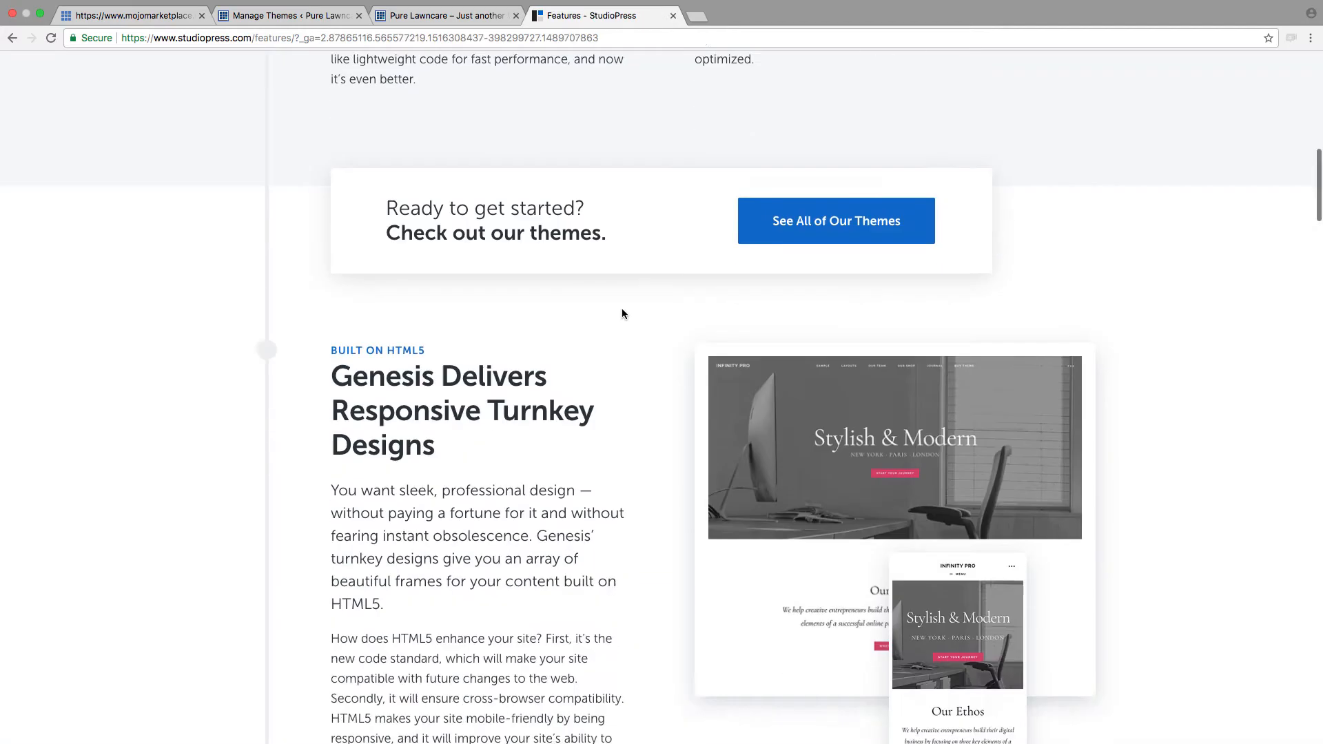
{"action": "scroll", "coordinate": [708, 353], "scroll_direction": "down", "scroll_amount": 1}
{"action": "scroll", "coordinate": [708, 352], "scroll_direction": "down", "scroll_amount": 5}
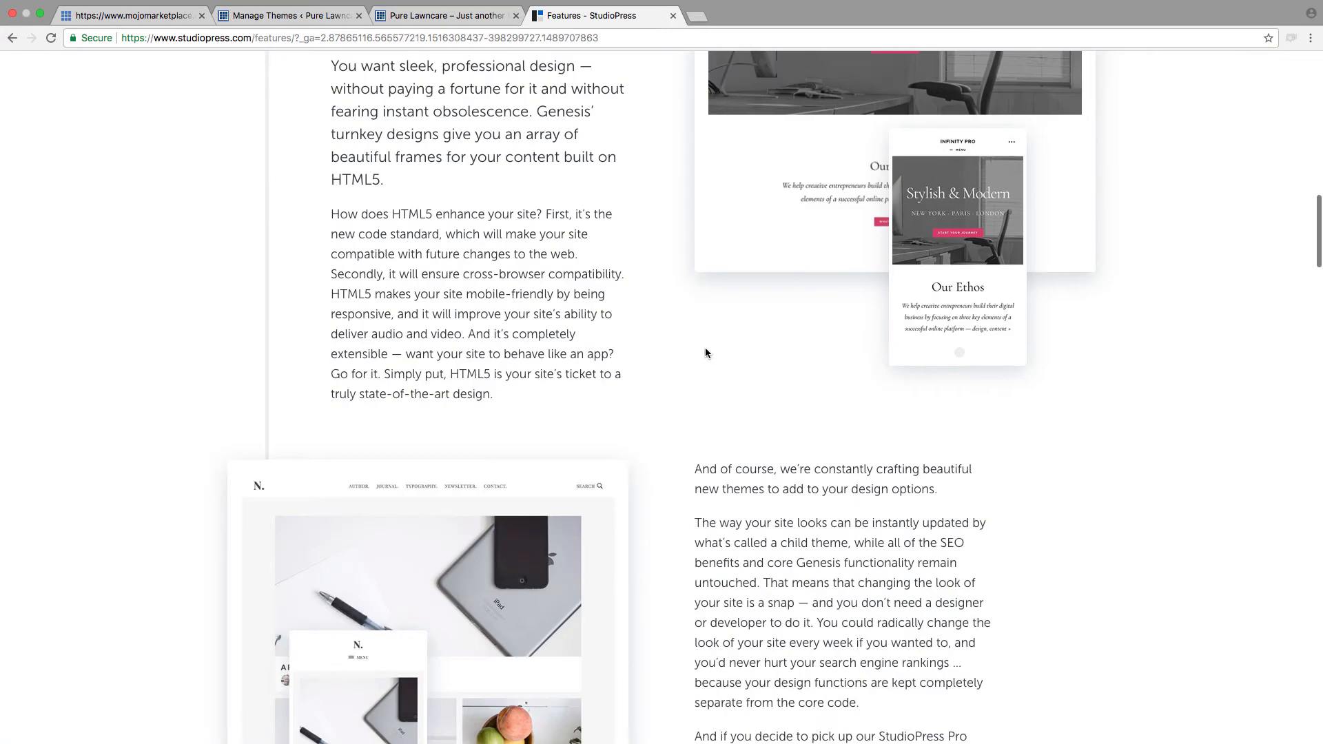
{"action": "scroll", "coordinate": [791, 474], "scroll_direction": "down", "scroll_amount": 4}
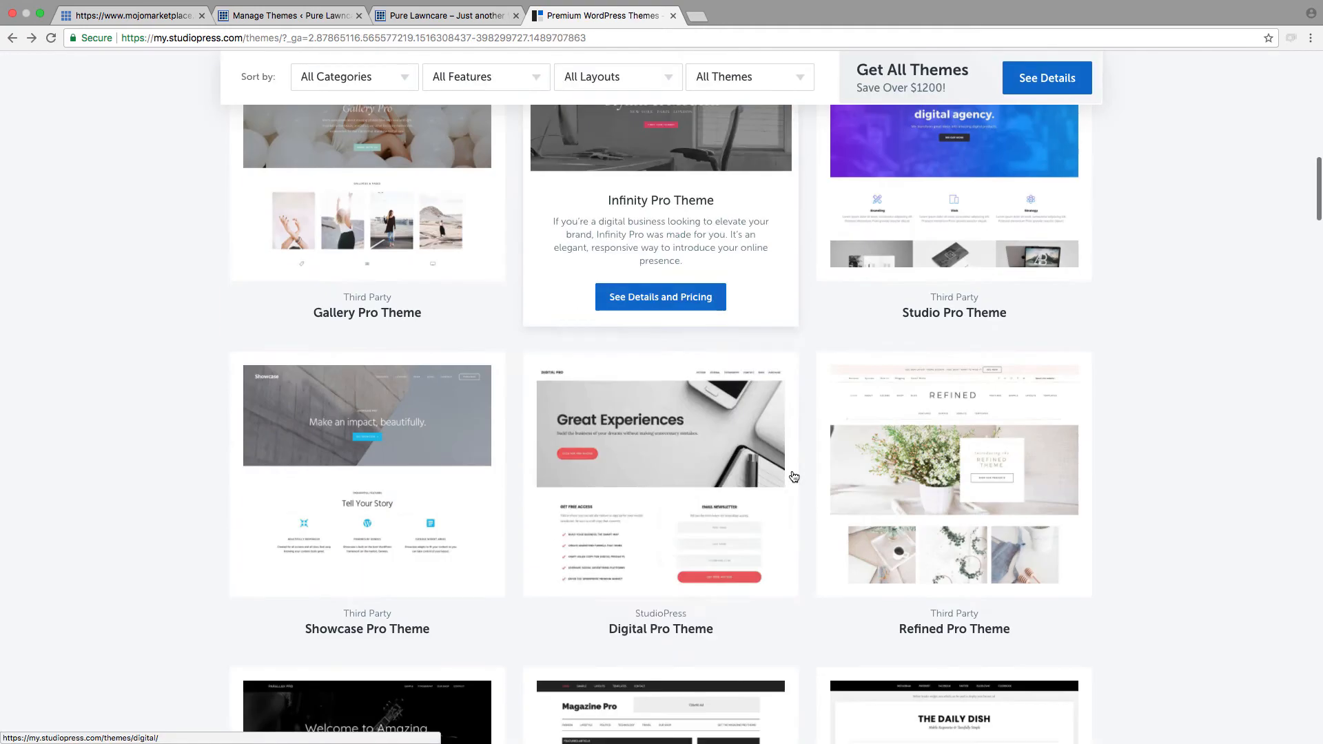
Step: Go back to the premium theme catalogue and browse further down its theme listings
{"action": "scroll", "coordinate": [659, 458], "scroll_direction": "down", "scroll_amount": 5}
{"action": "scroll", "coordinate": [709, 463], "scroll_direction": "down", "scroll_amount": 5}
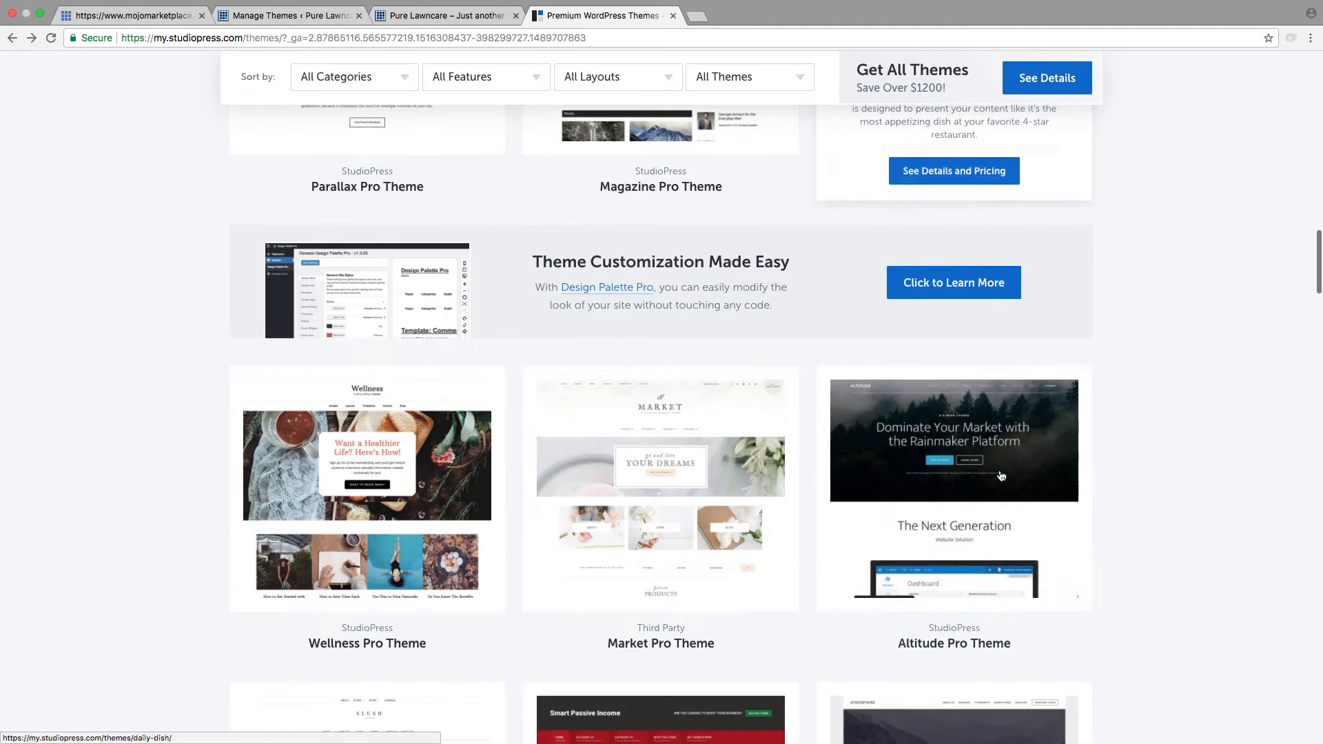
{"action": "scroll", "coordinate": [999, 448], "scroll_direction": "down", "scroll_amount": 7}
{"action": "scroll", "coordinate": [1126, 403], "scroll_direction": "down", "scroll_amount": 15}
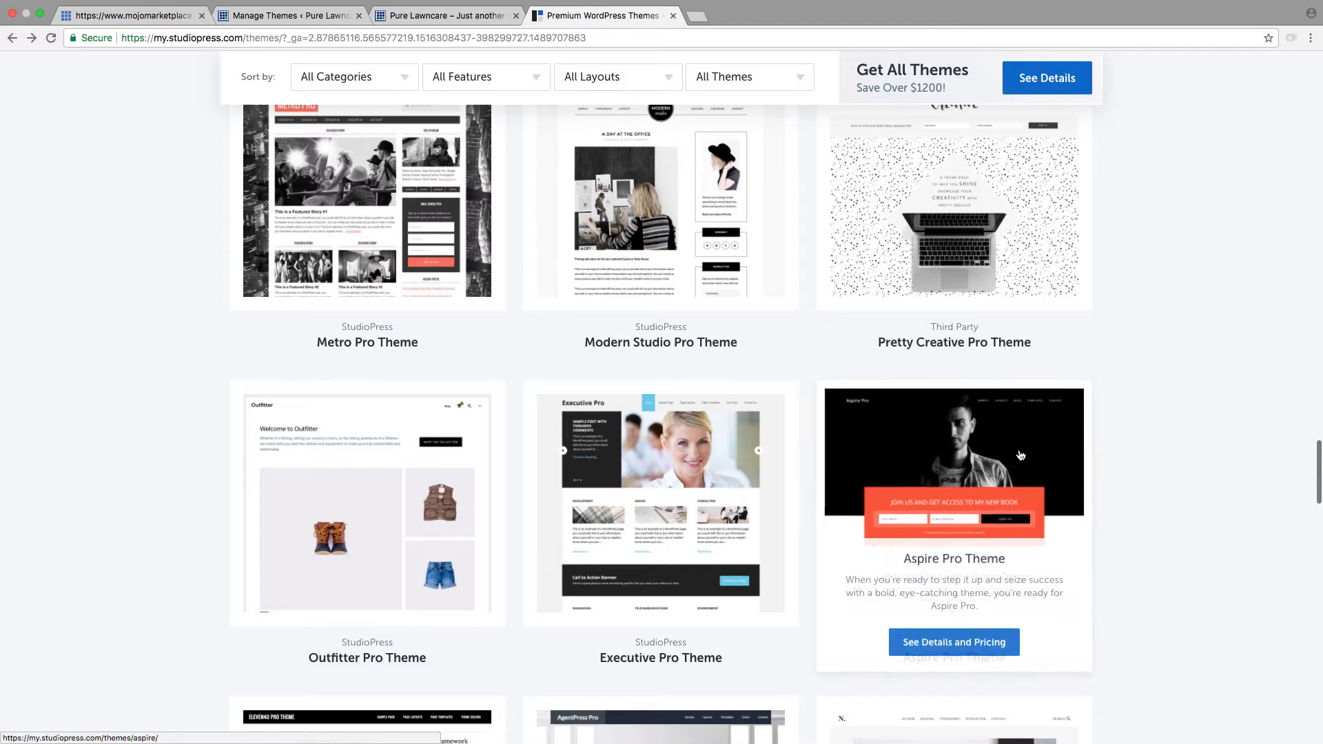
Step: Open the live demo of the Aspire Pro theme and examine its homepage sections from the sign-up banner to the footer
{"action": "left_click", "coordinate": [1020, 456]}
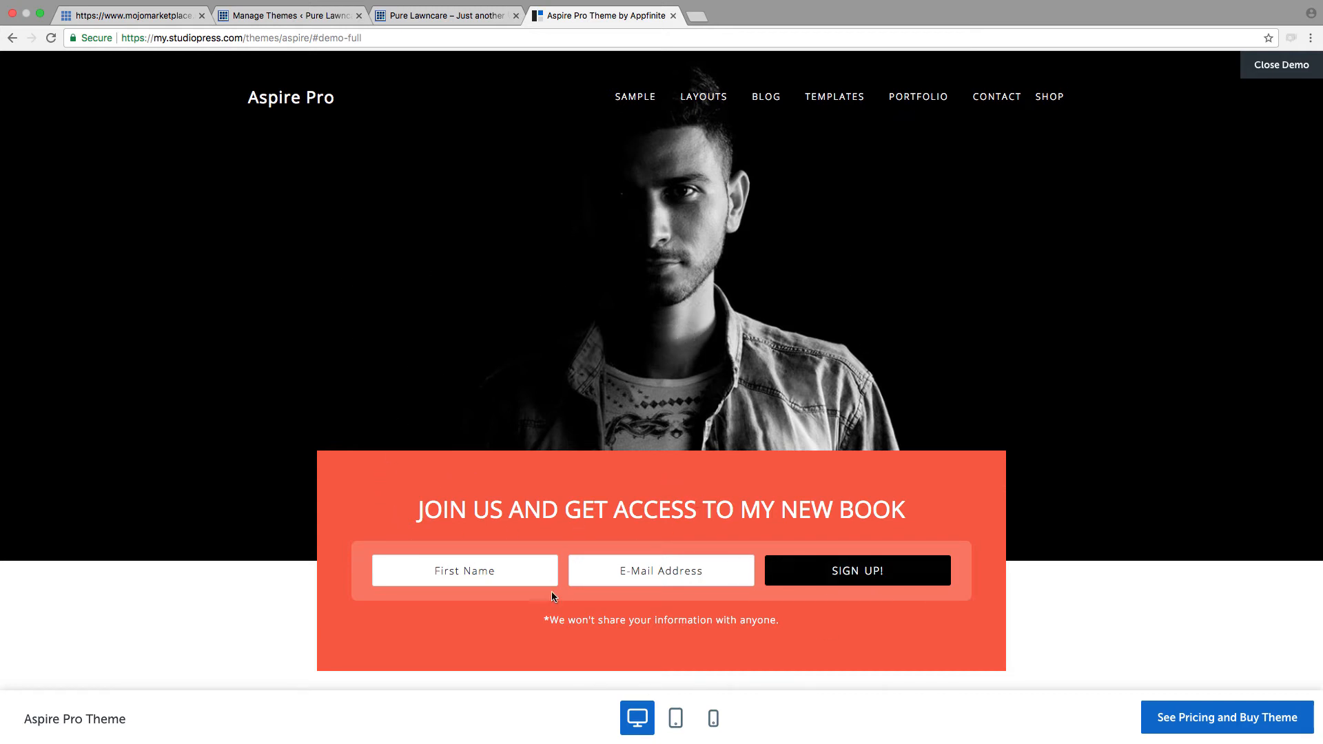
{"action": "scroll", "coordinate": [914, 591], "scroll_direction": "down", "scroll_amount": 6}
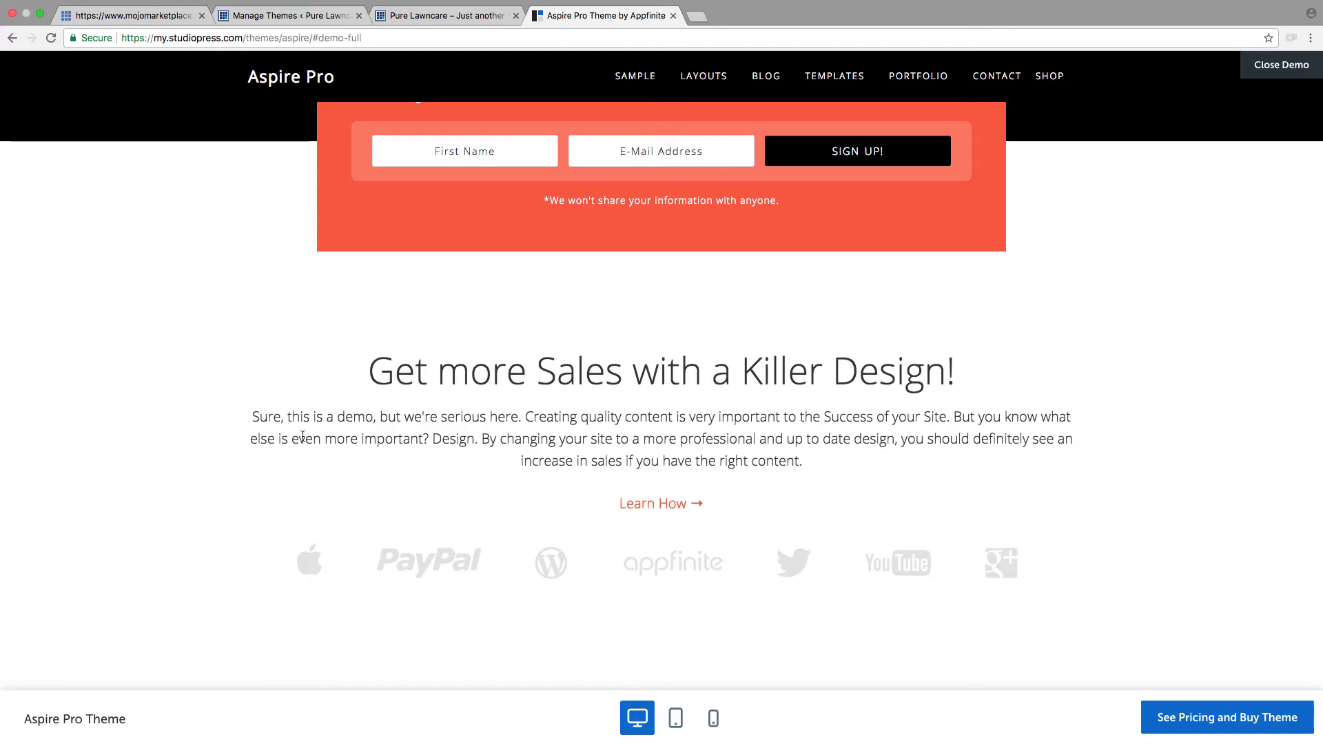
{"action": "scroll", "coordinate": [302, 436], "scroll_direction": "down", "scroll_amount": 10}
{"action": "scroll", "coordinate": [314, 438], "scroll_direction": "up", "scroll_amount": 3}
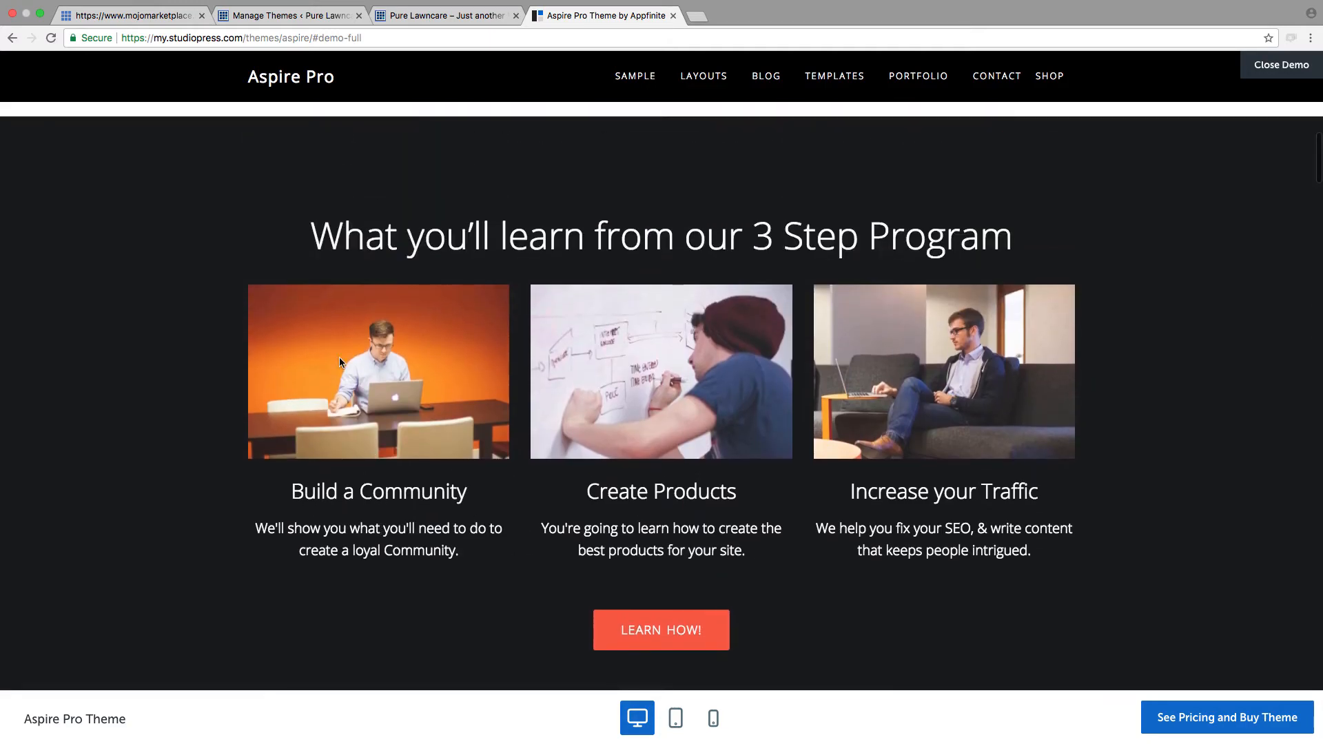
{"action": "scroll", "coordinate": [820, 473], "scroll_direction": "down", "scroll_amount": 15}
{"action": "scroll", "coordinate": [1081, 604], "scroll_direction": "up", "scroll_amount": 5}
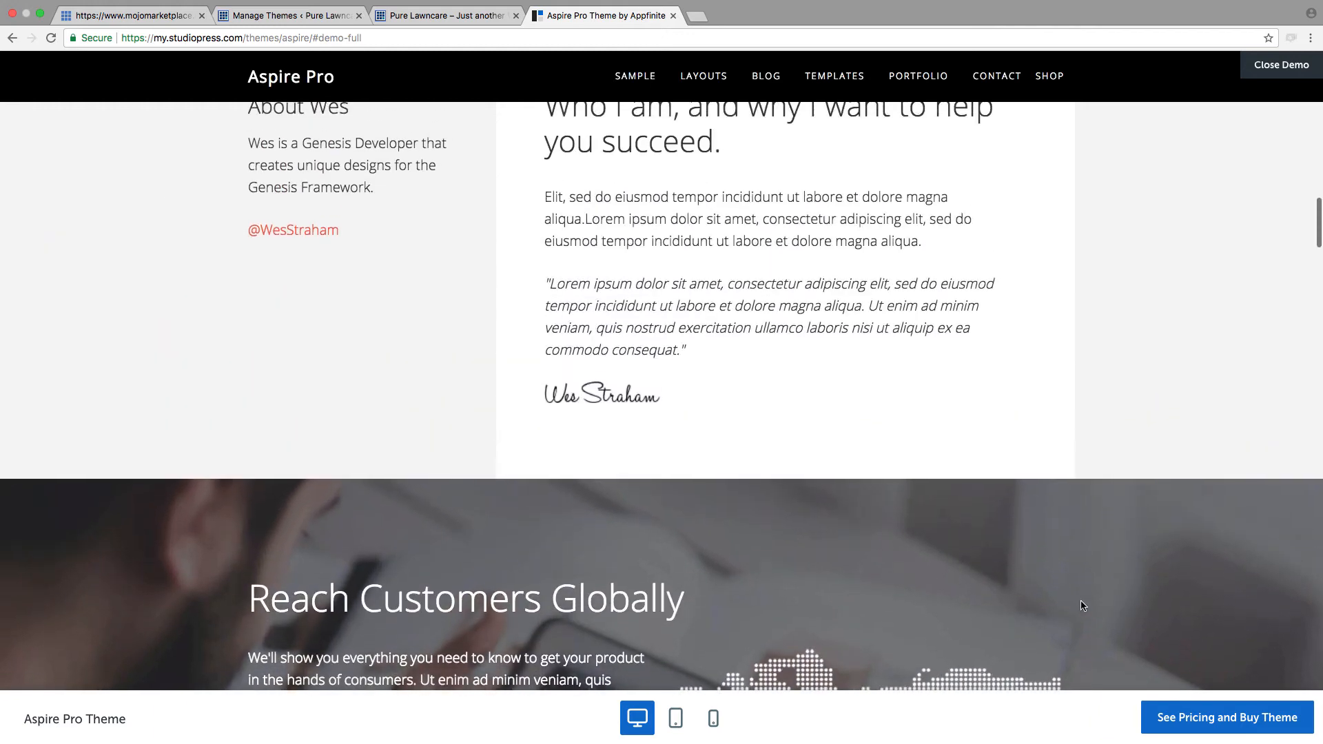
{"action": "scroll", "coordinate": [1081, 605], "scroll_direction": "down", "scroll_amount": 3}
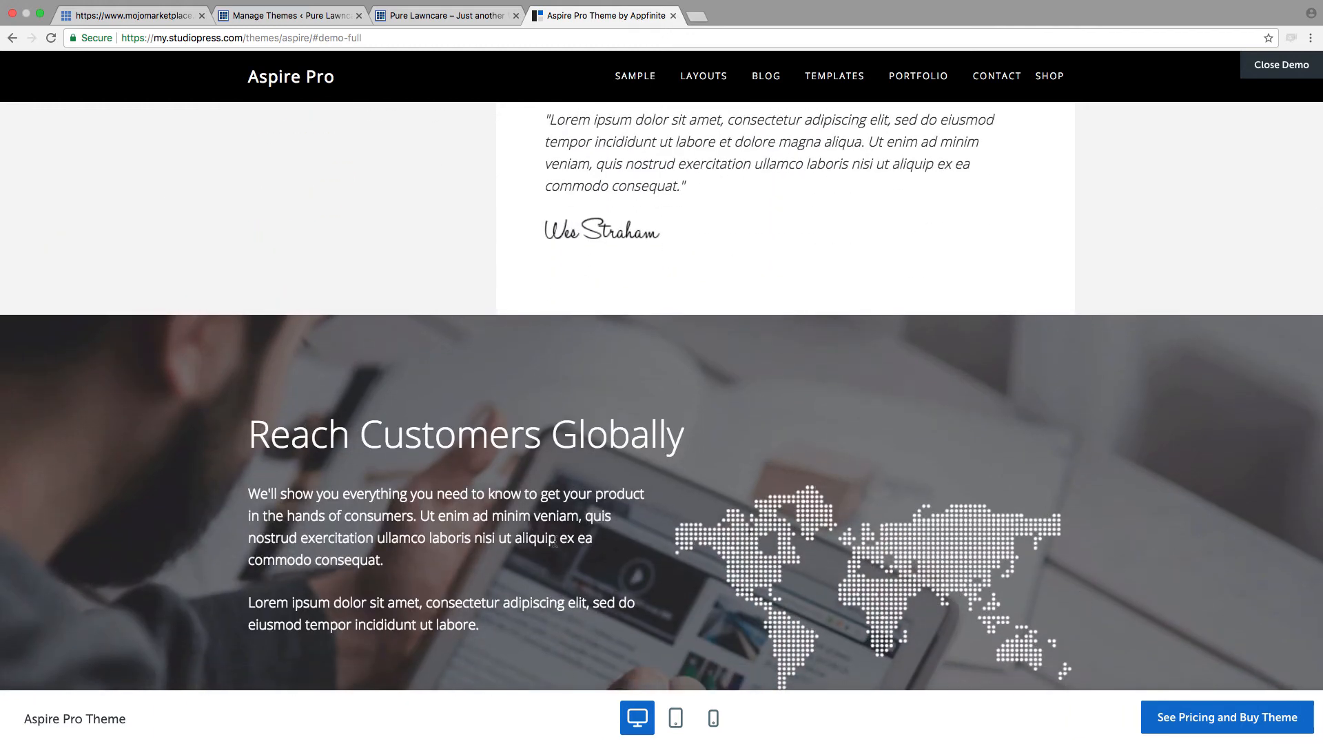
{"action": "scroll", "coordinate": [1048, 579], "scroll_direction": "down", "scroll_amount": 4}
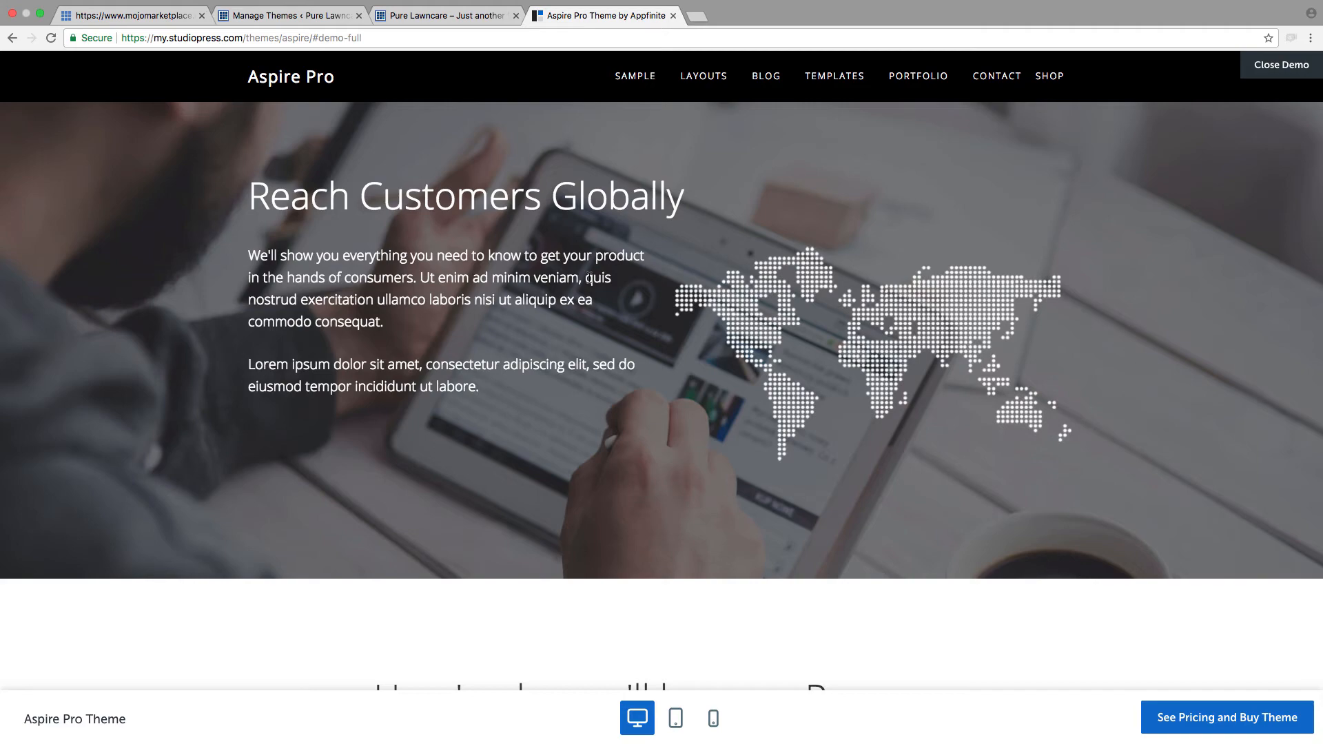
{"action": "scroll", "coordinate": [418, 425], "scroll_direction": "down", "scroll_amount": 4}
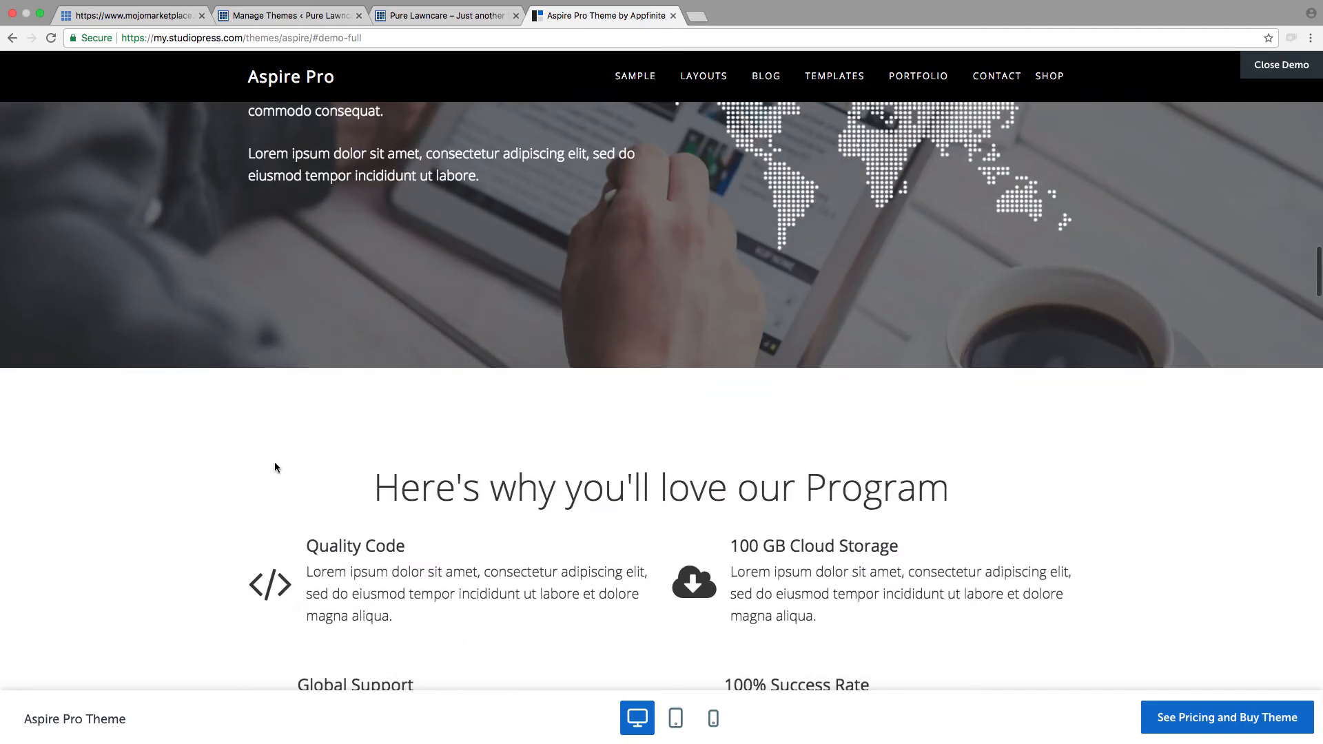
{"action": "scroll", "coordinate": [259, 466], "scroll_direction": "down", "scroll_amount": 10}
{"action": "scroll", "coordinate": [259, 469], "scroll_direction": "down", "scroll_amount": 20}
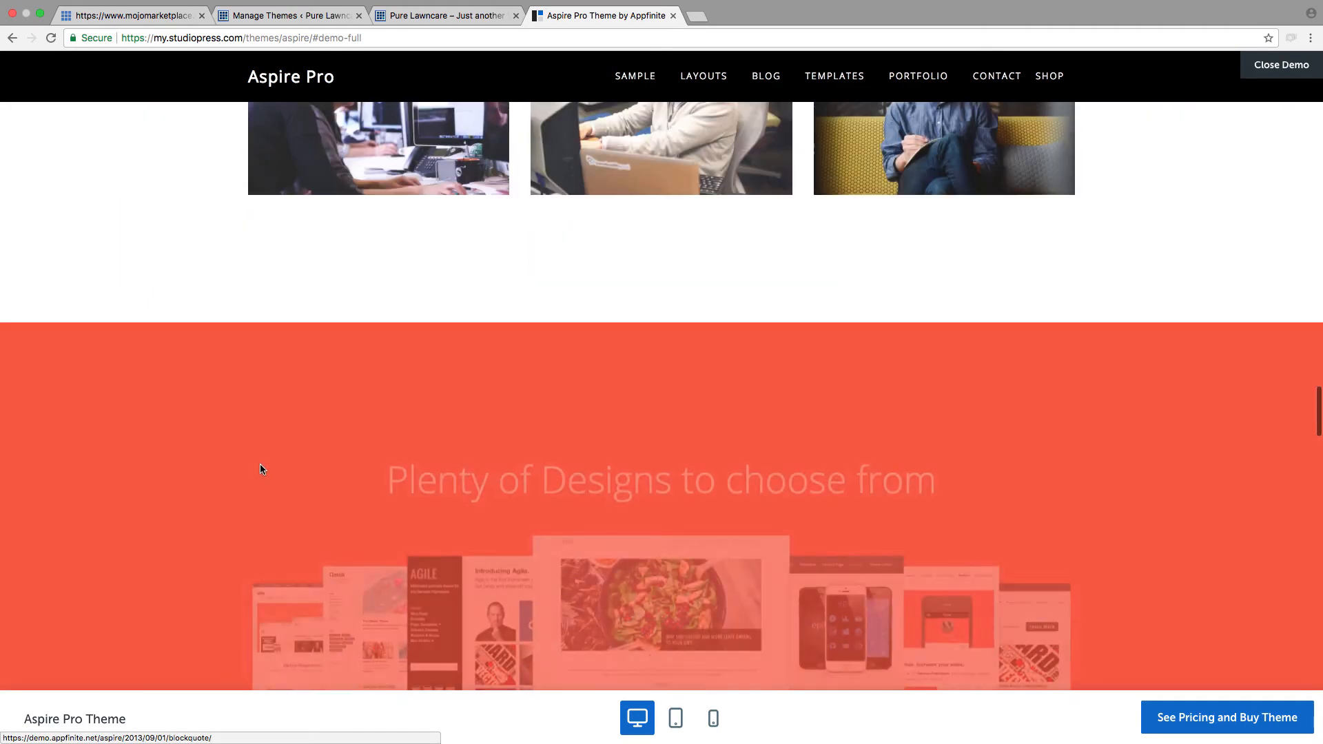
{"action": "scroll", "coordinate": [260, 469], "scroll_direction": "down", "scroll_amount": 20}
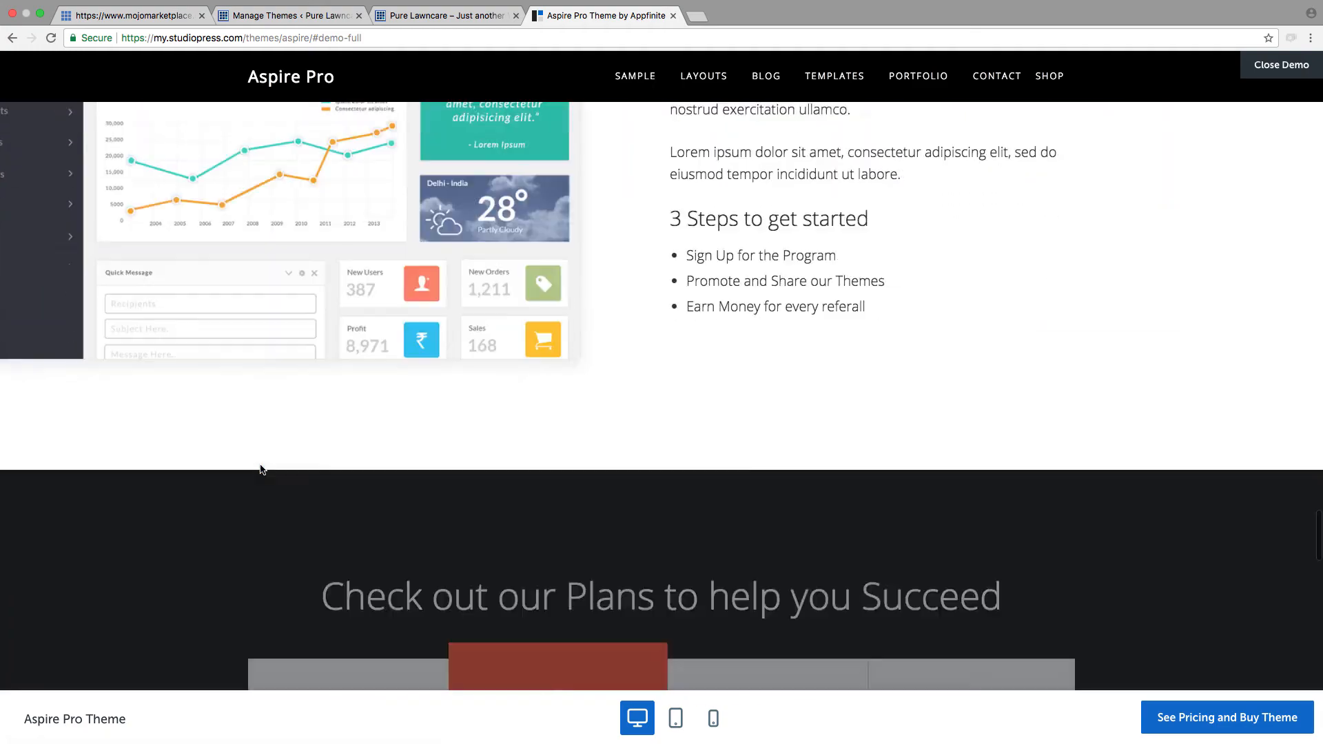
{"action": "scroll", "coordinate": [261, 469], "scroll_direction": "up", "scroll_amount": 20}
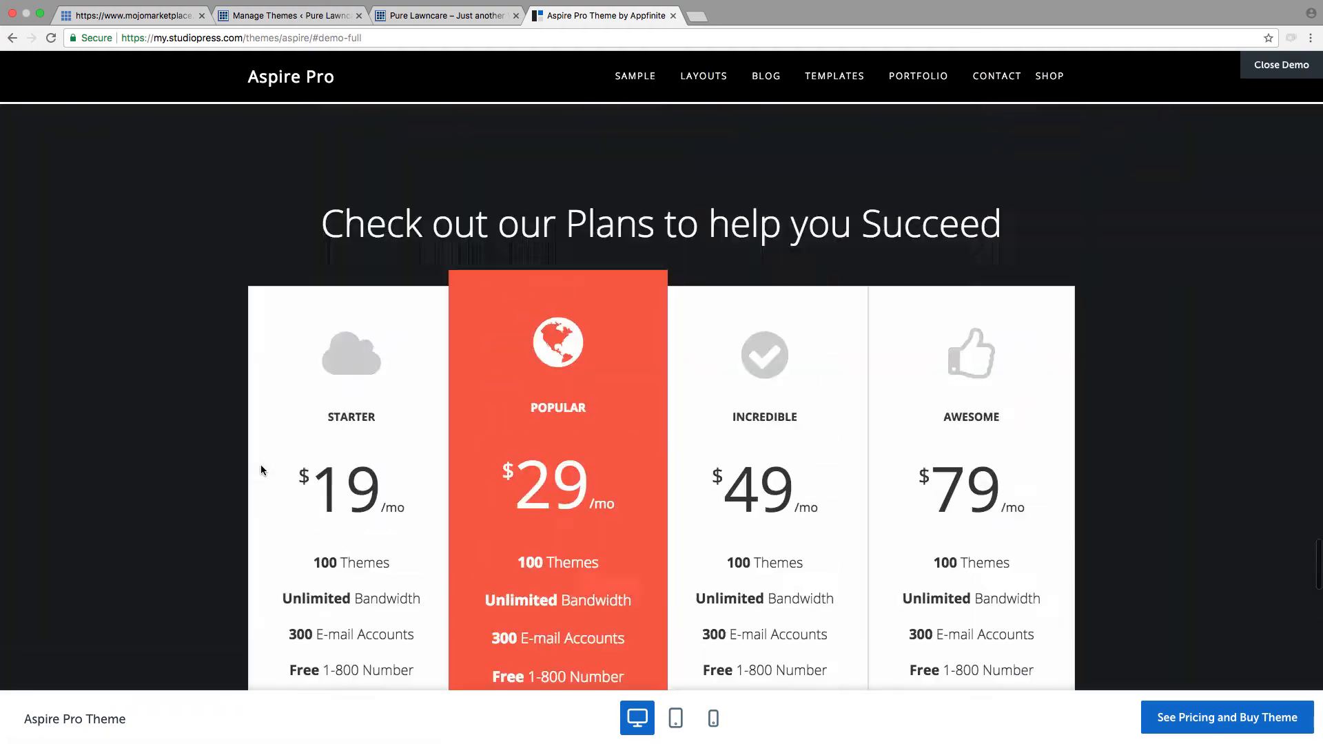
{"action": "scroll", "coordinate": [261, 469], "scroll_direction": "up", "scroll_amount": 8}
{"action": "scroll", "coordinate": [260, 469], "scroll_direction": "down", "scroll_amount": 20}
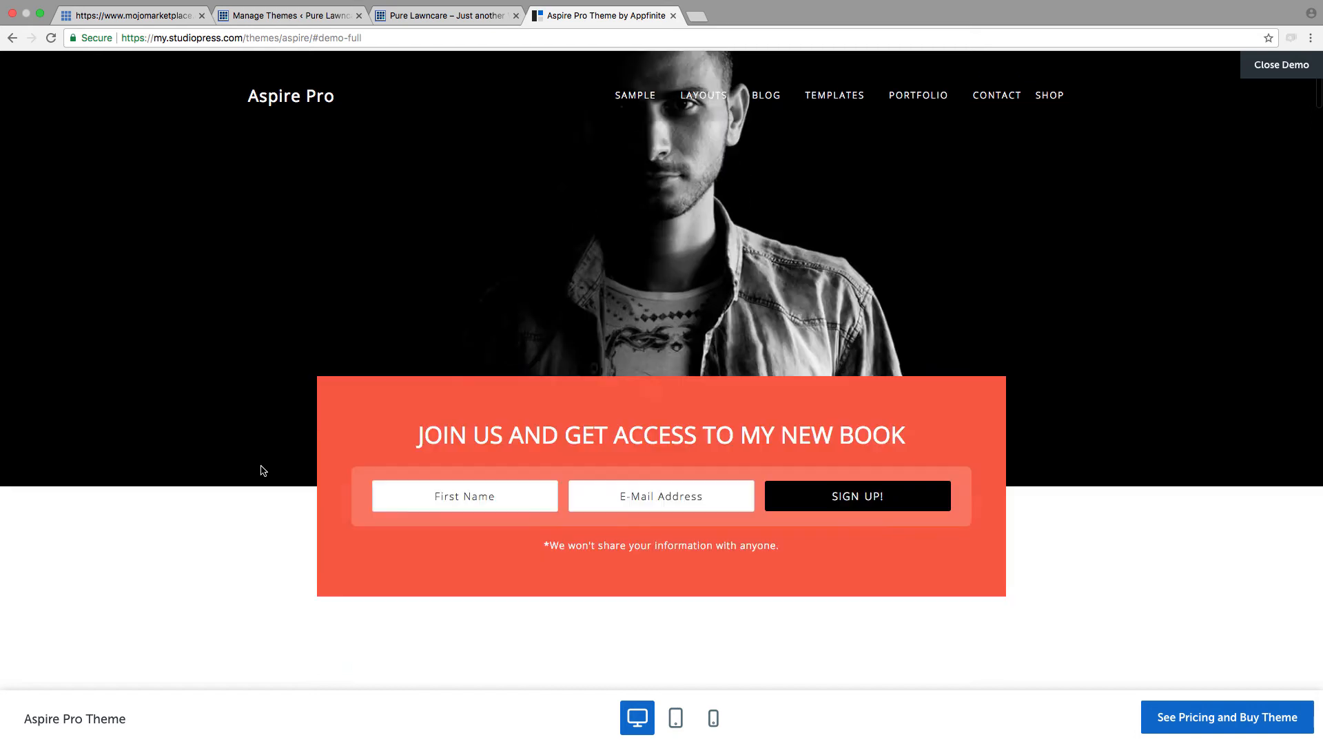
{"action": "scroll", "coordinate": [262, 470], "scroll_direction": "down", "scroll_amount": 15}
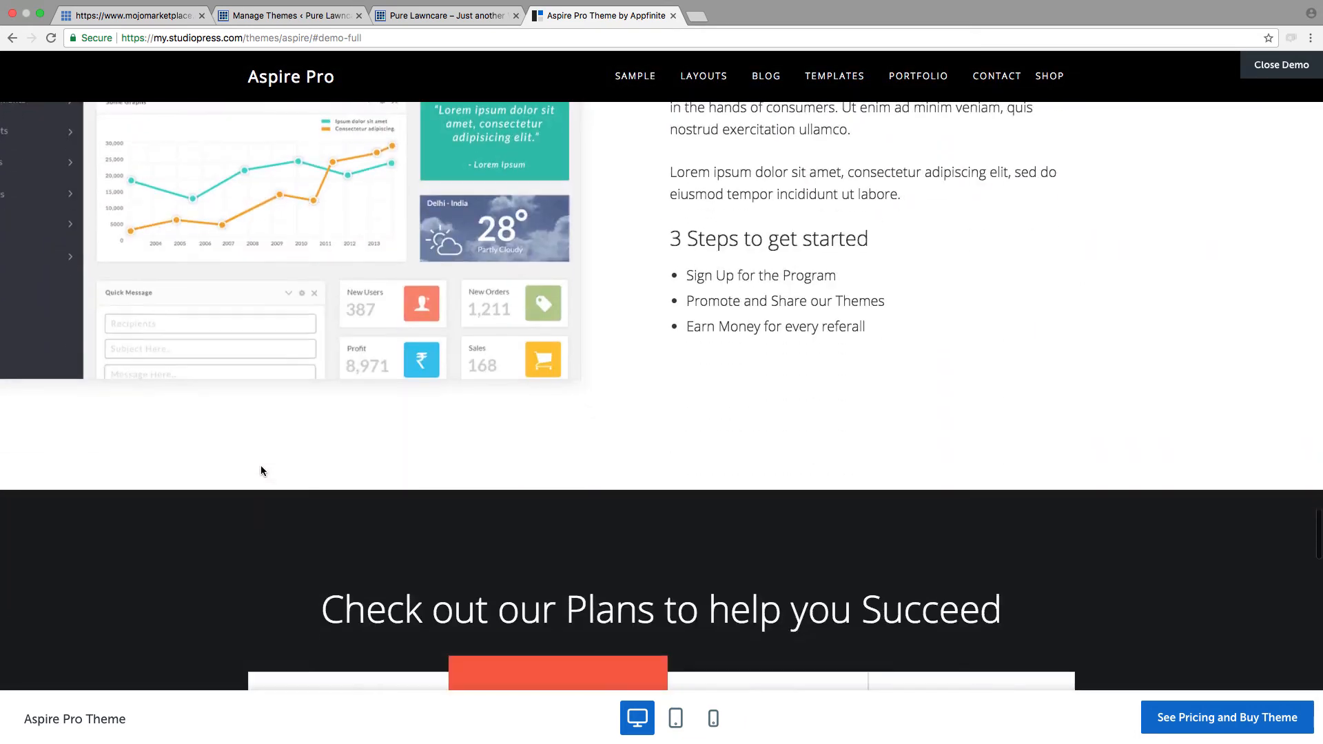
{"action": "scroll", "coordinate": [261, 471], "scroll_direction": "down", "scroll_amount": 15}
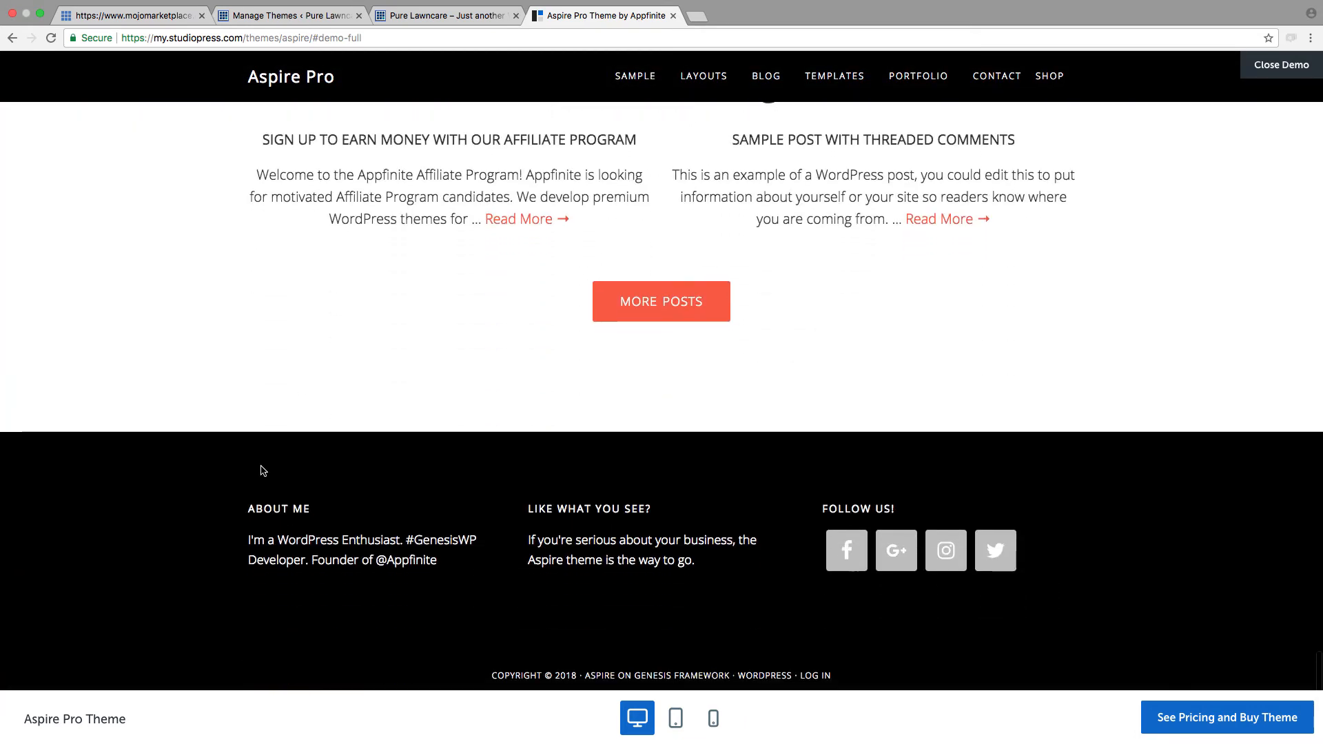
Step: Return to the start of the Aspire Pro demo homepage and review its sections again down to the blog posts
{"action": "scroll", "coordinate": [262, 471], "scroll_direction": "up", "scroll_amount": 20}
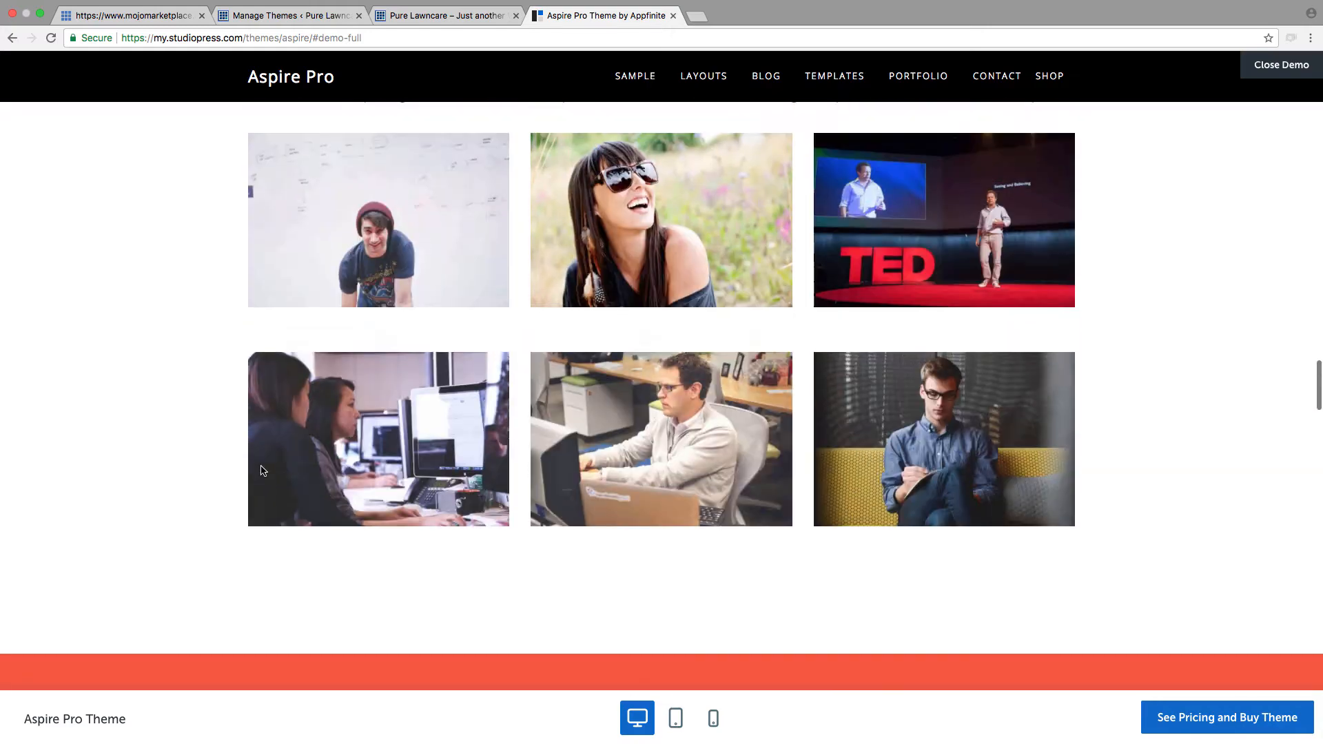
{"action": "scroll", "coordinate": [260, 471], "scroll_direction": "up", "scroll_amount": 10}
{"action": "scroll", "coordinate": [260, 470], "scroll_direction": "up", "scroll_amount": 20}
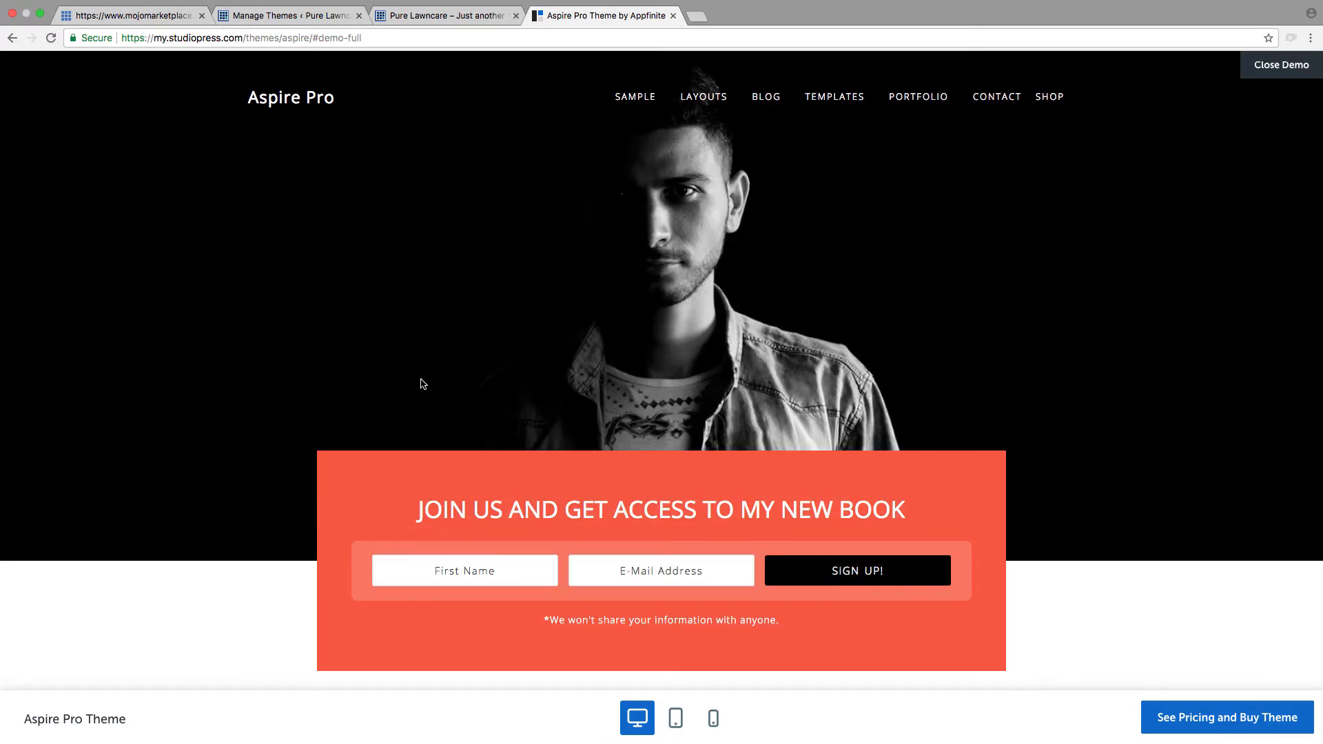
{"action": "scroll", "coordinate": [710, 453], "scroll_direction": "down", "scroll_amount": 20}
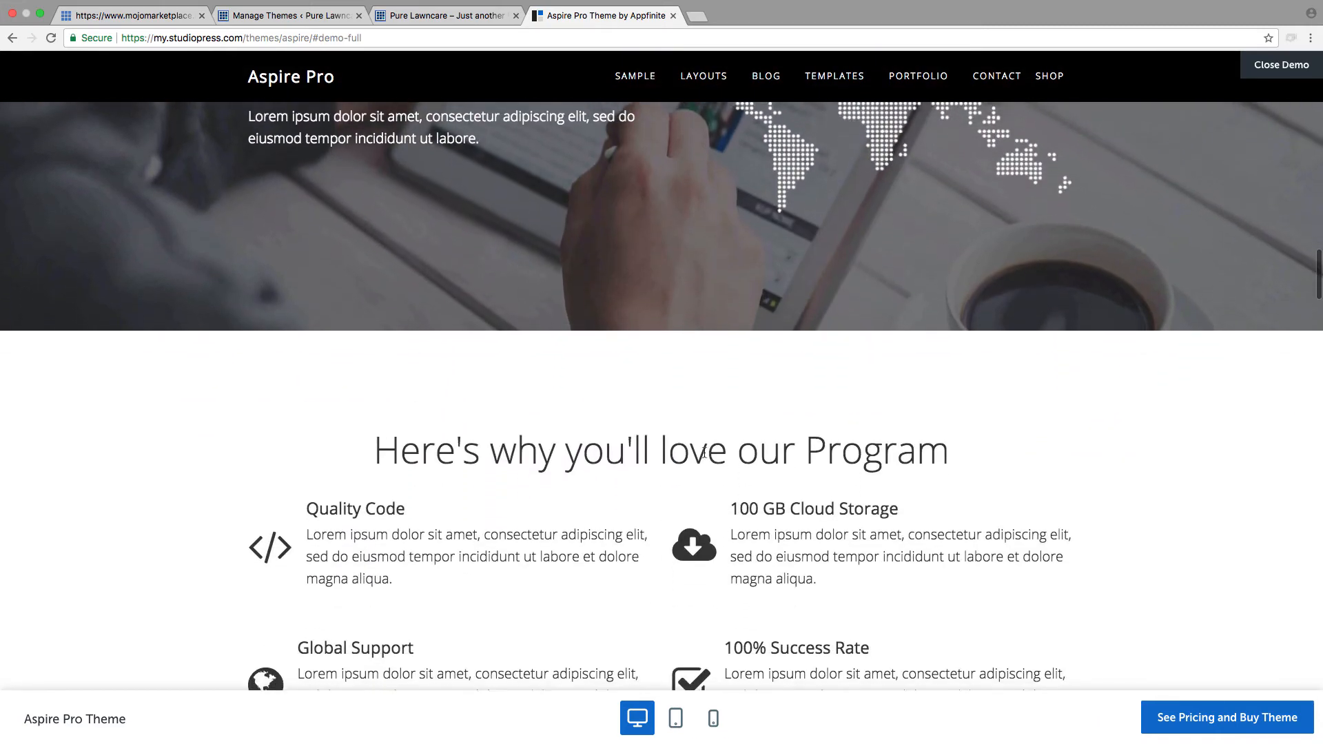
{"action": "scroll", "coordinate": [703, 452], "scroll_direction": "down", "scroll_amount": 20}
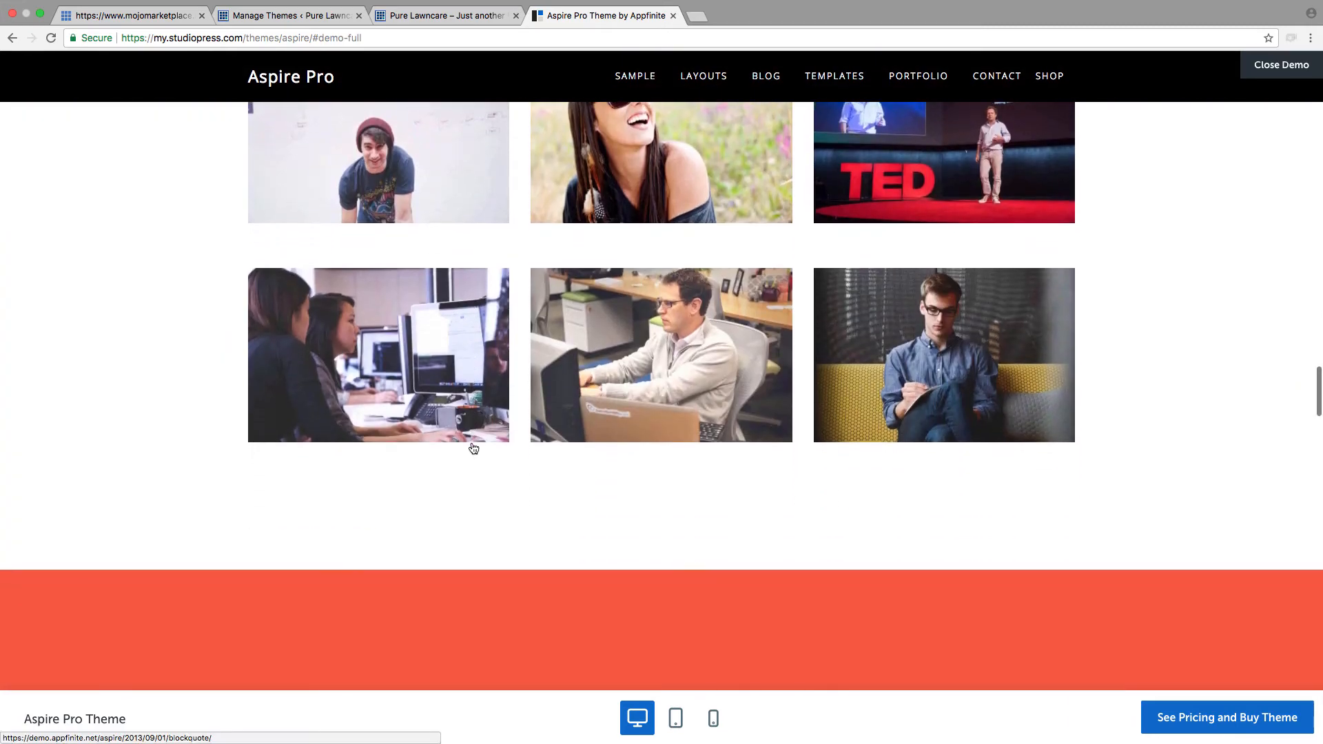
{"action": "scroll", "coordinate": [443, 507], "scroll_direction": "down", "scroll_amount": 20}
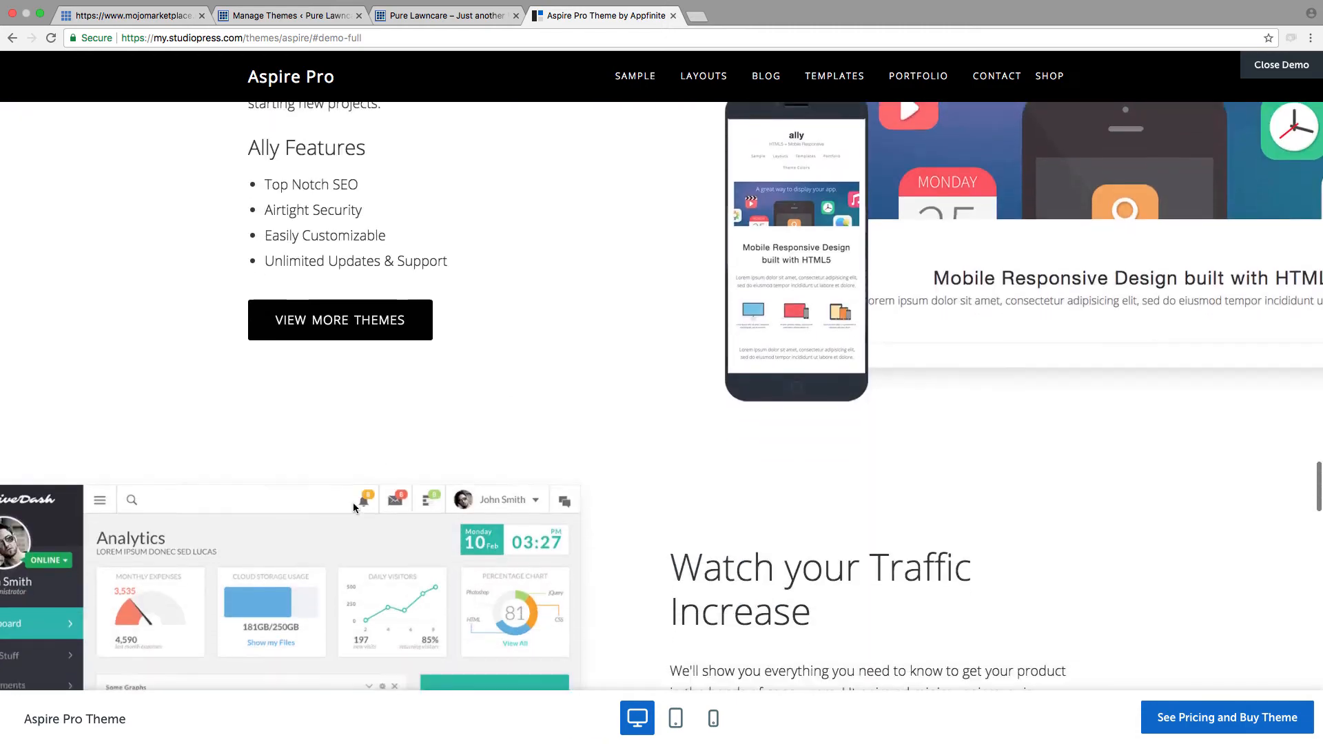
{"action": "scroll", "coordinate": [372, 508], "scroll_direction": "down", "scroll_amount": 9}
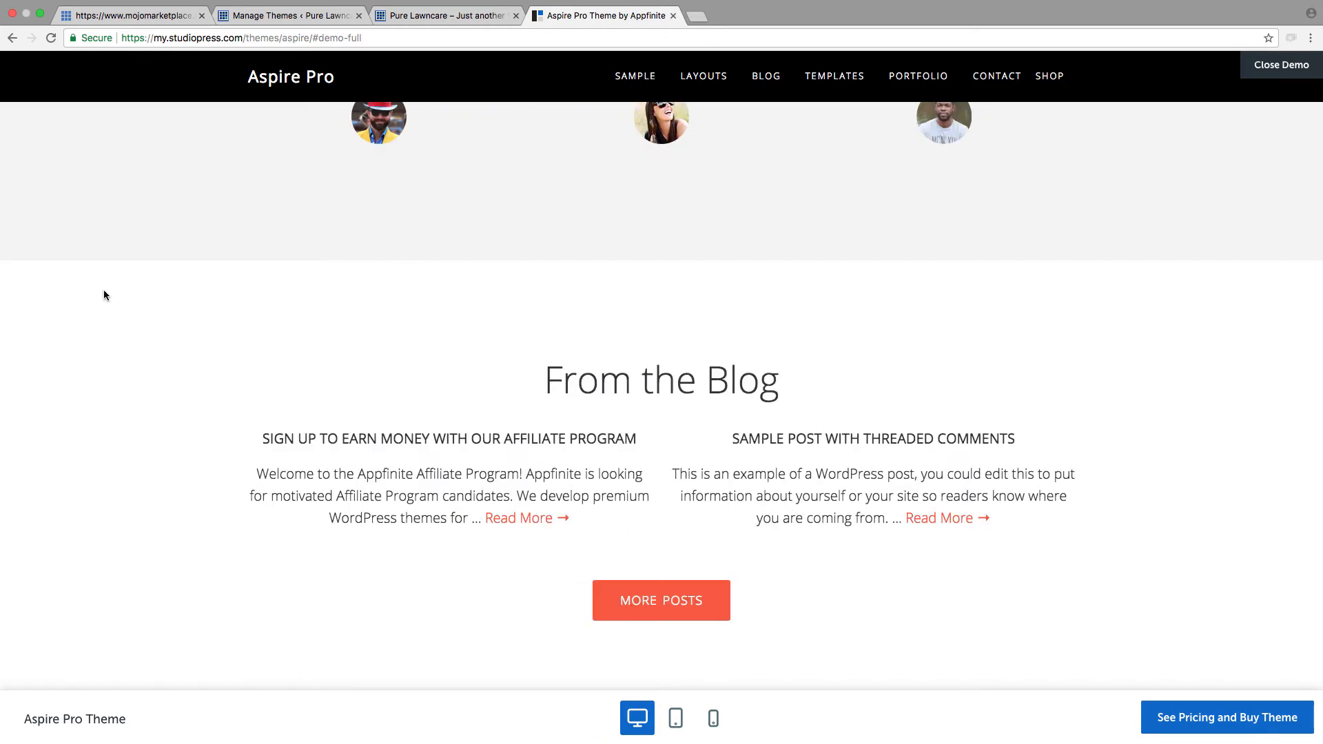
{"action": "scroll", "coordinate": [104, 295], "scroll_direction": "up", "scroll_amount": 20}
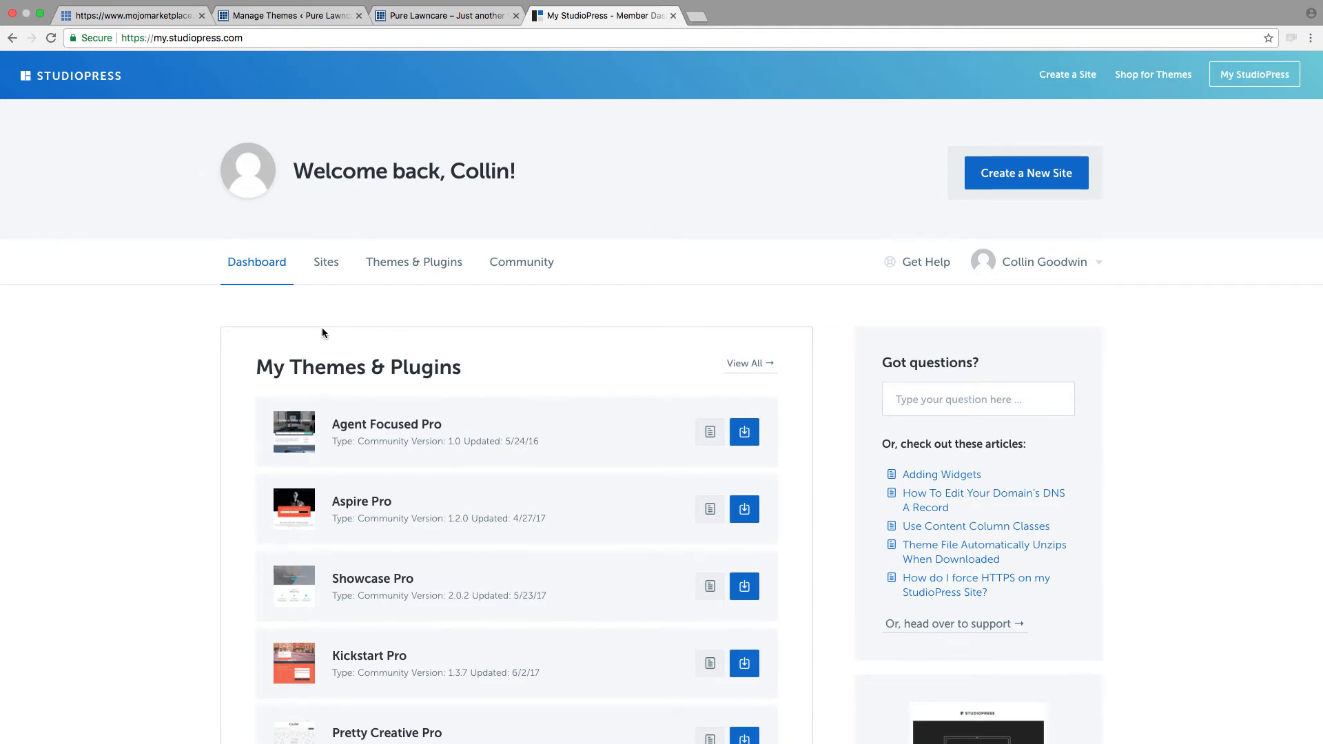
Step: Open the full list of owned themes and plugins from the StudioPress member dashboard and look through it
{"action": "scroll", "coordinate": [569, 428], "scroll_direction": "down", "scroll_amount": 3}
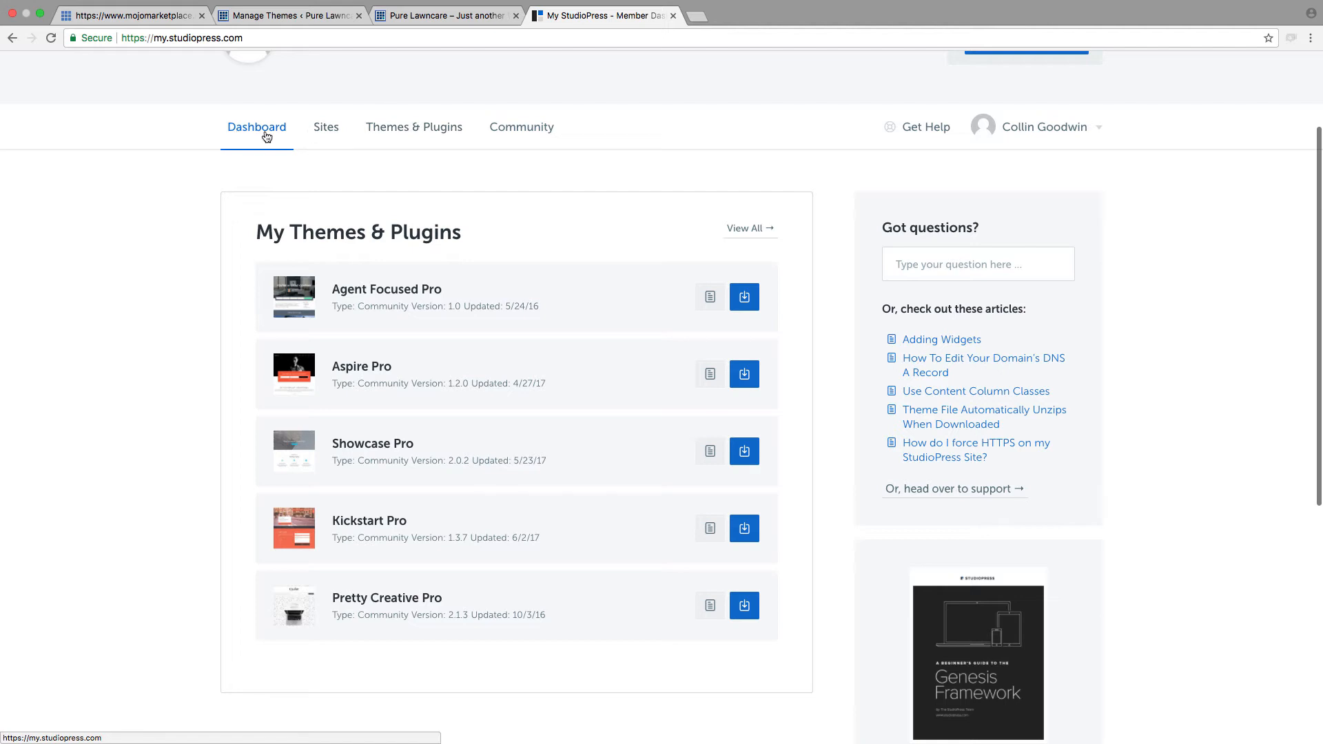
{"action": "left_click", "coordinate": [751, 233]}
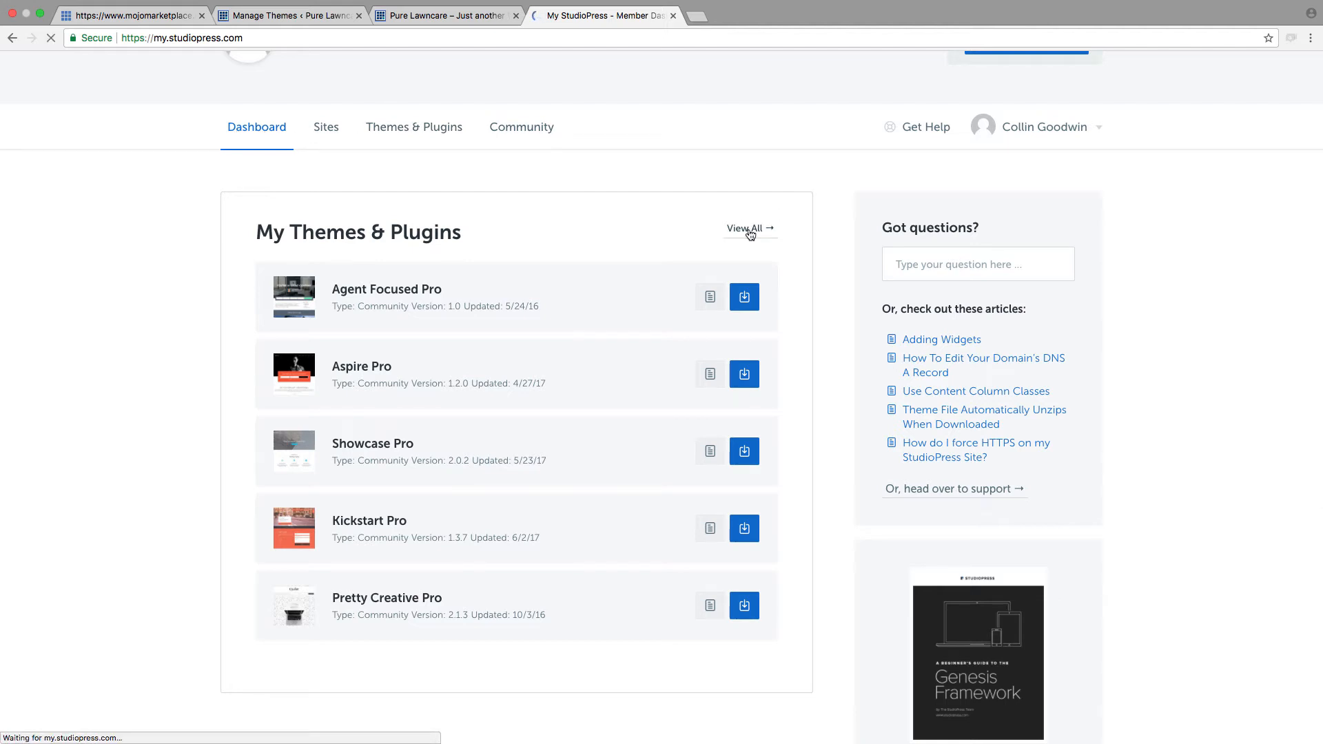
{"action": "scroll", "coordinate": [434, 525], "scroll_direction": "down", "scroll_amount": 5}
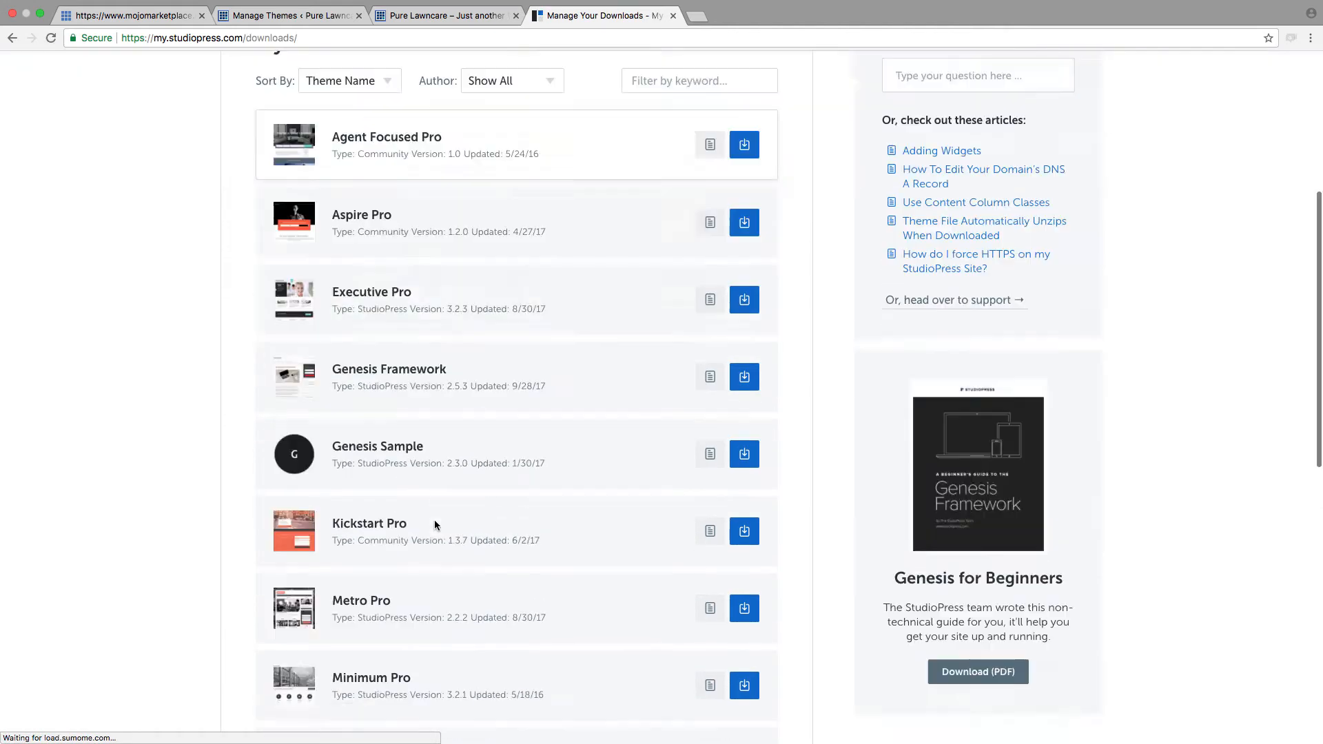
{"action": "scroll", "coordinate": [434, 525], "scroll_direction": "down", "scroll_amount": 6}
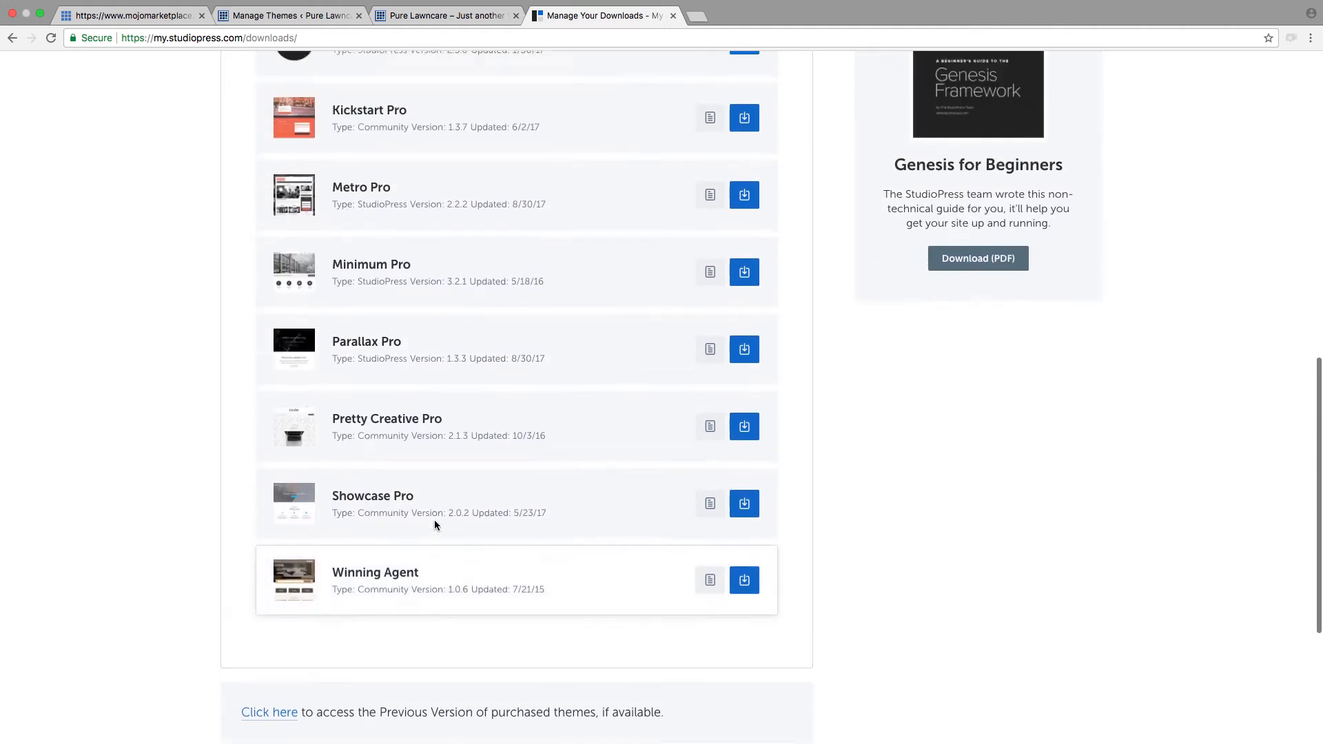
Step: Download the Genesis Framework and the Aspire Pro theme from the StudioPress downloads list
{"action": "scroll", "coordinate": [434, 525], "scroll_direction": "up", "scroll_amount": 5}
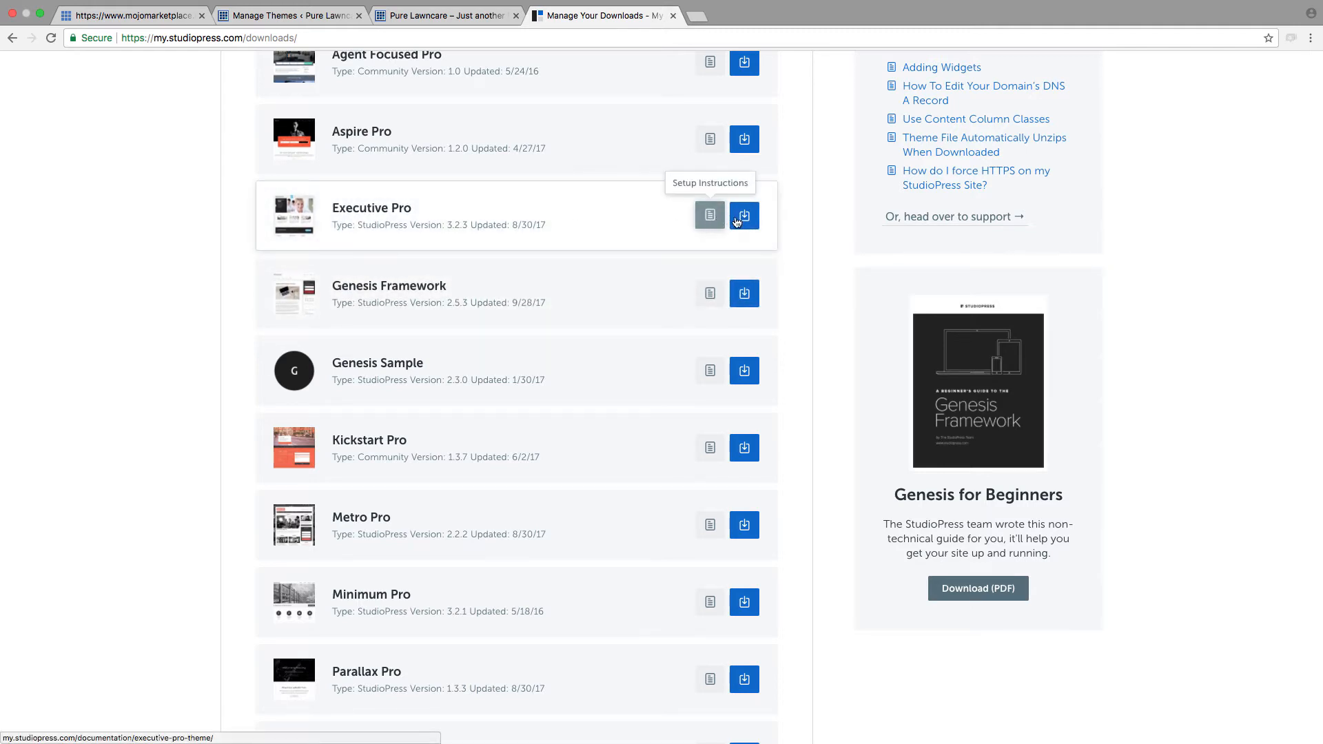
{"action": "scroll", "coordinate": [737, 300], "scroll_direction": "down", "scroll_amount": 1}
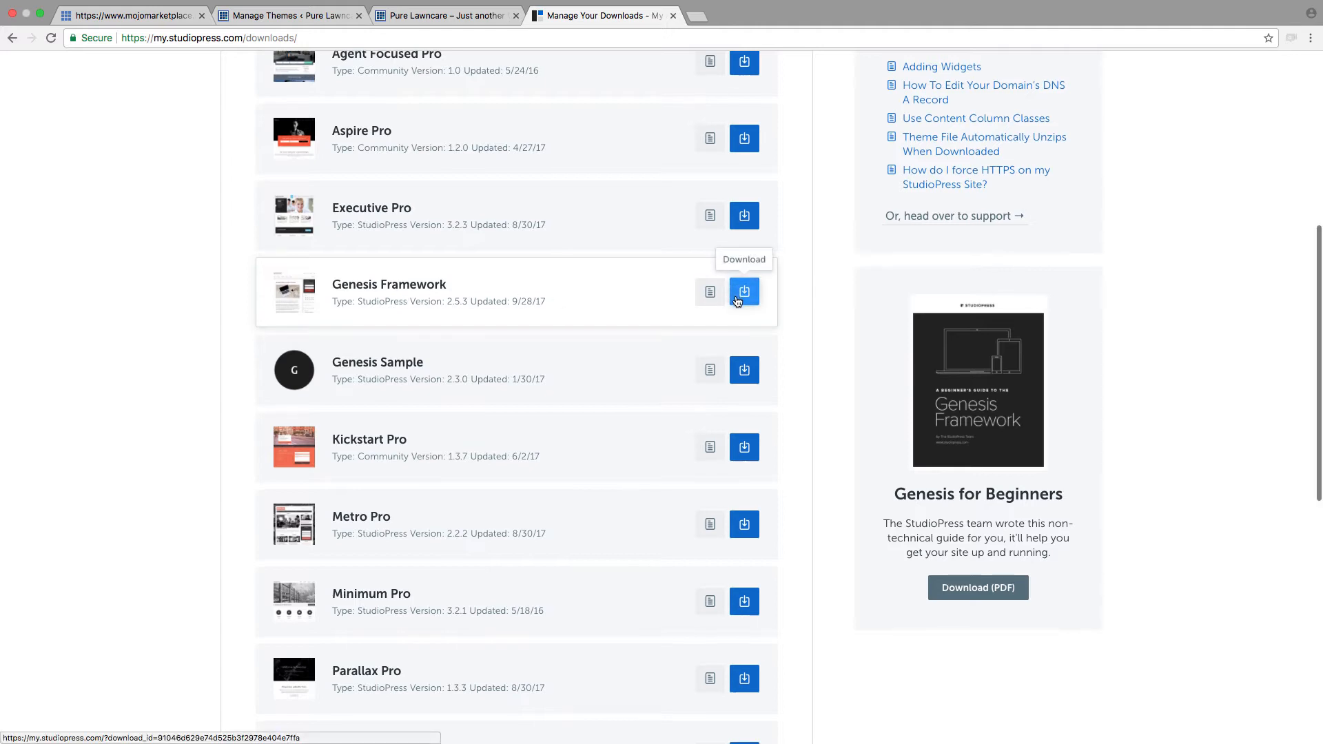
{"action": "left_click", "coordinate": [744, 293]}
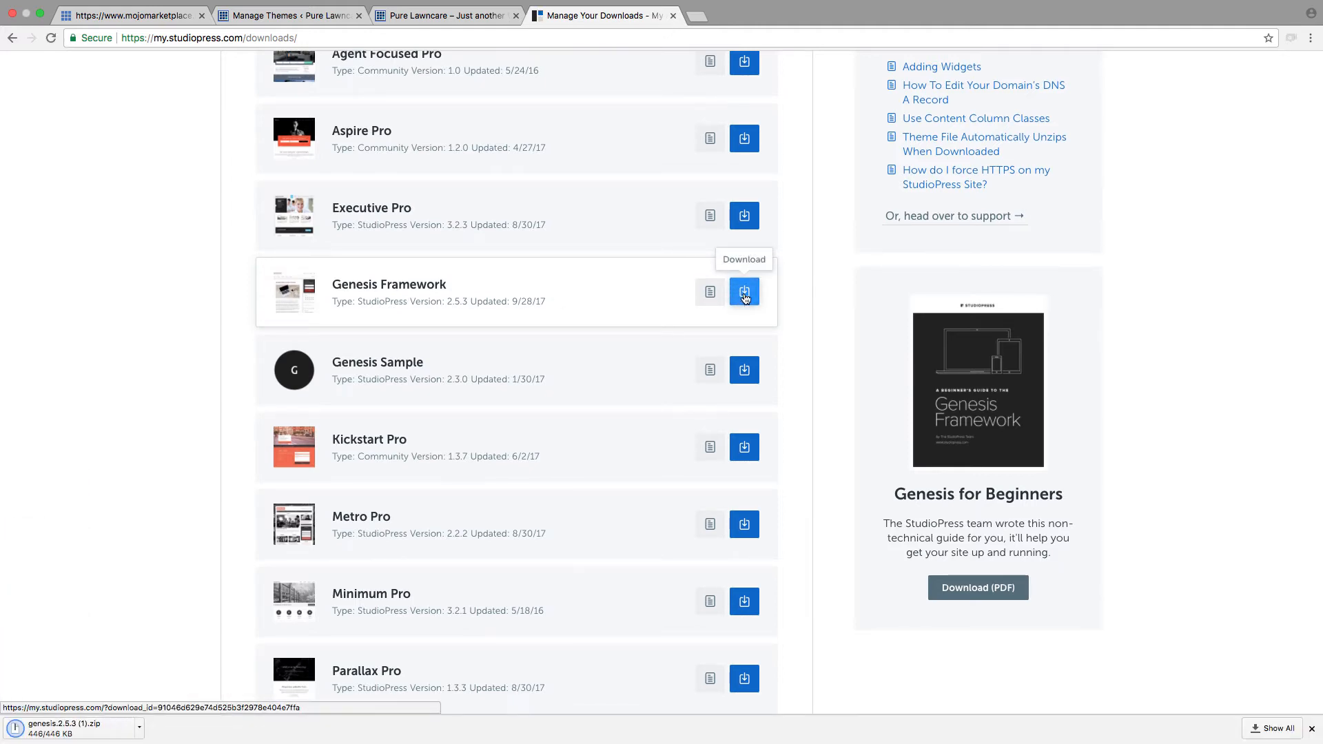
{"action": "left_click", "coordinate": [744, 138]}
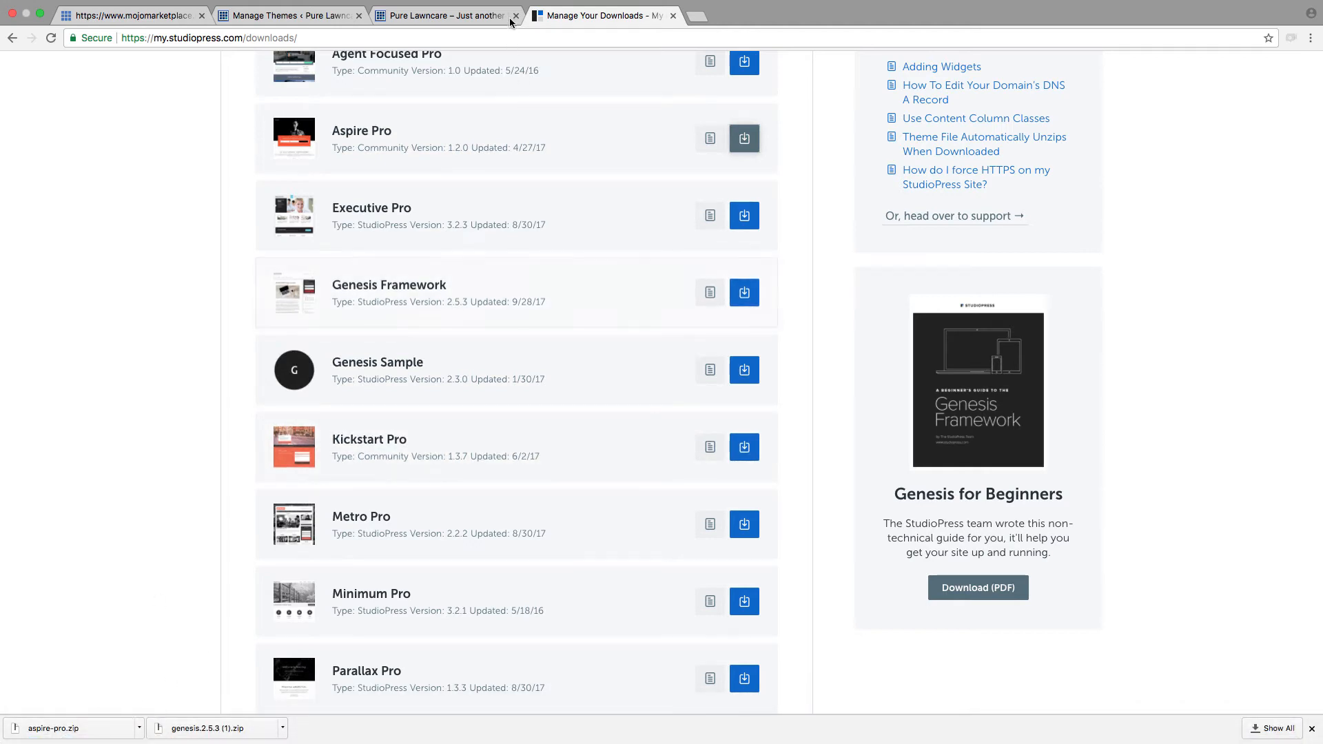
Step: Switch back to the Pure Lawncare WordPress admin and open its Dashboard home page
{"action": "left_click", "coordinate": [476, 19]}
{"action": "left_click", "coordinate": [300, 16]}
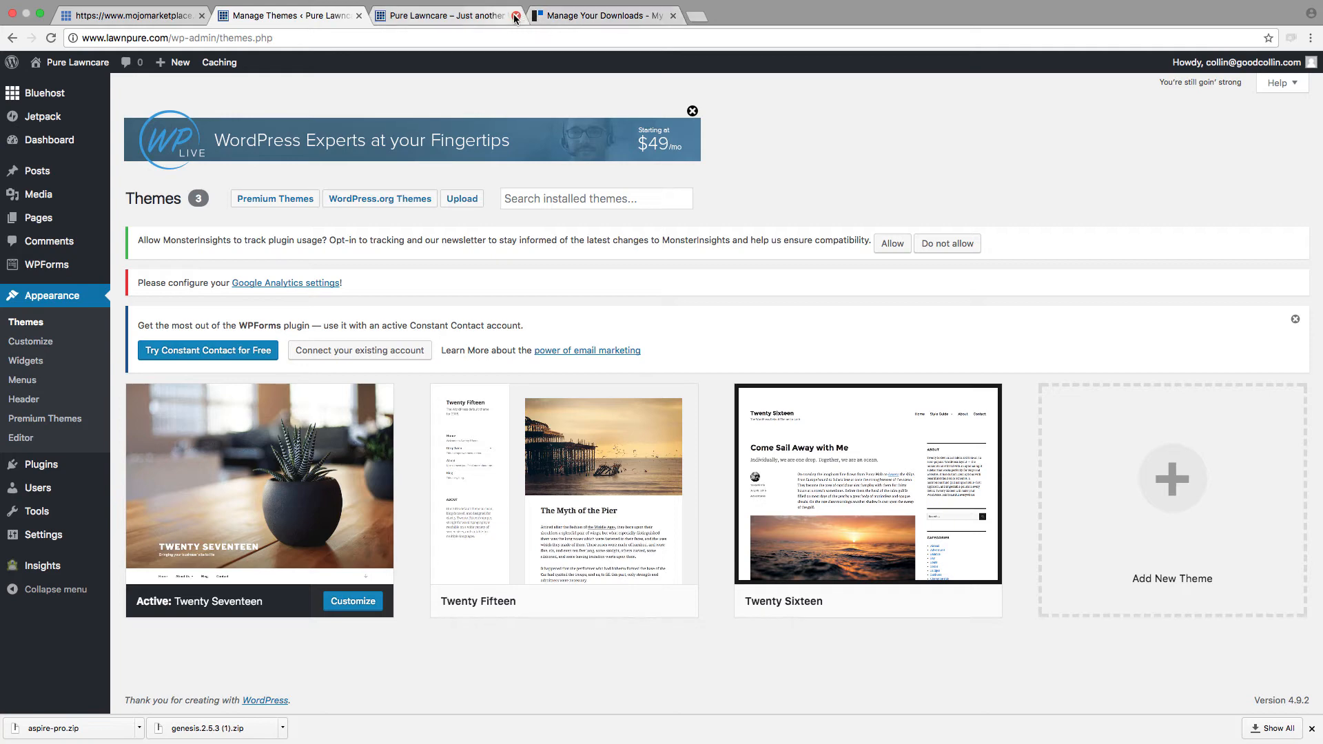
{"action": "left_click", "coordinate": [62, 140]}
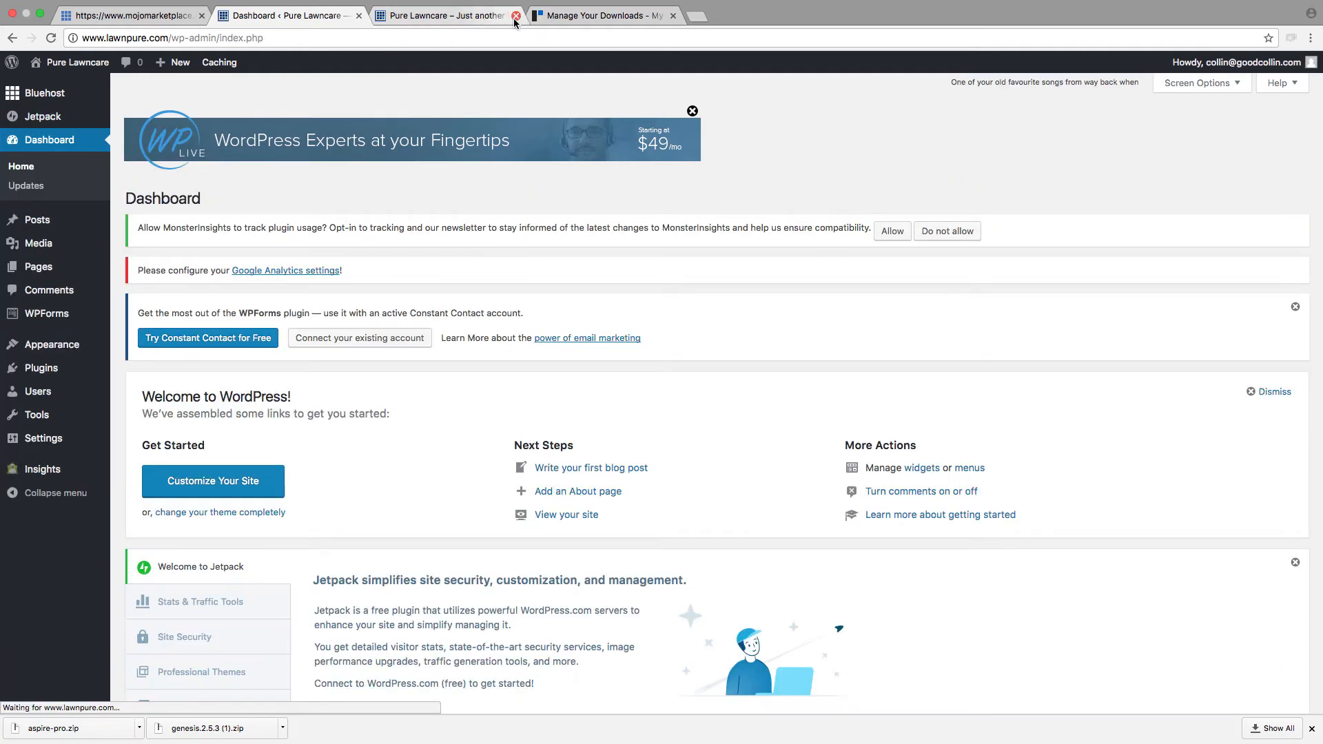
Step: Close the Pure Lawncare site preview and open the Add Themes page from the installed themes, browsing the featured themes
{"action": "left_click", "coordinate": [515, 16]}
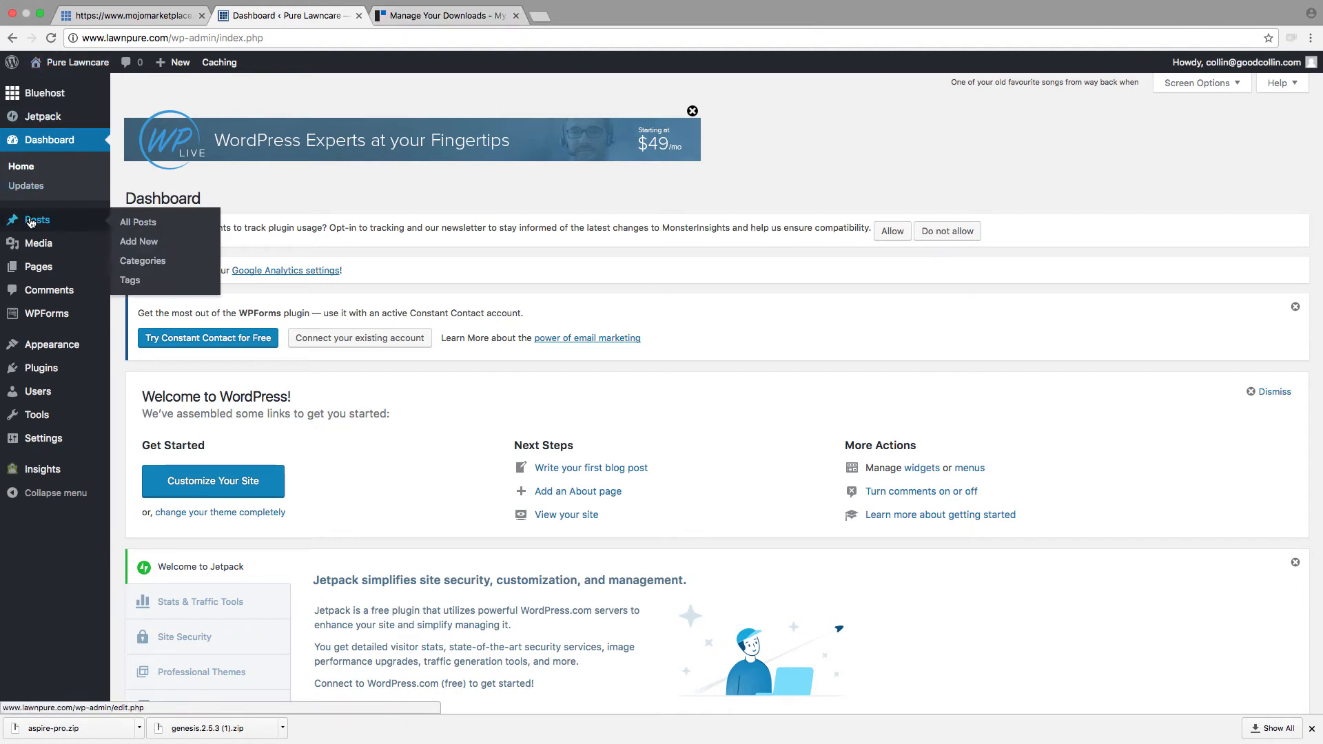
{"action": "mouse_move", "coordinate": [26, 324]}
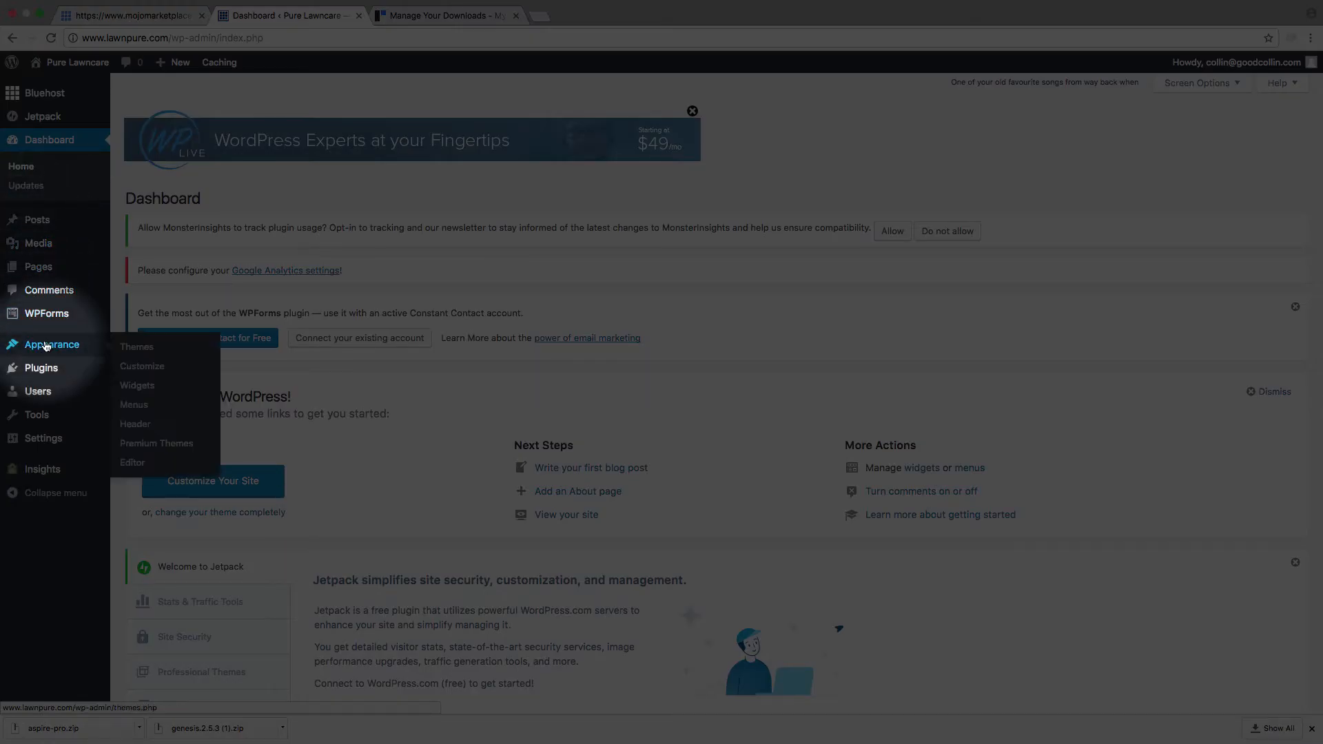
{"action": "left_click", "coordinate": [130, 349]}
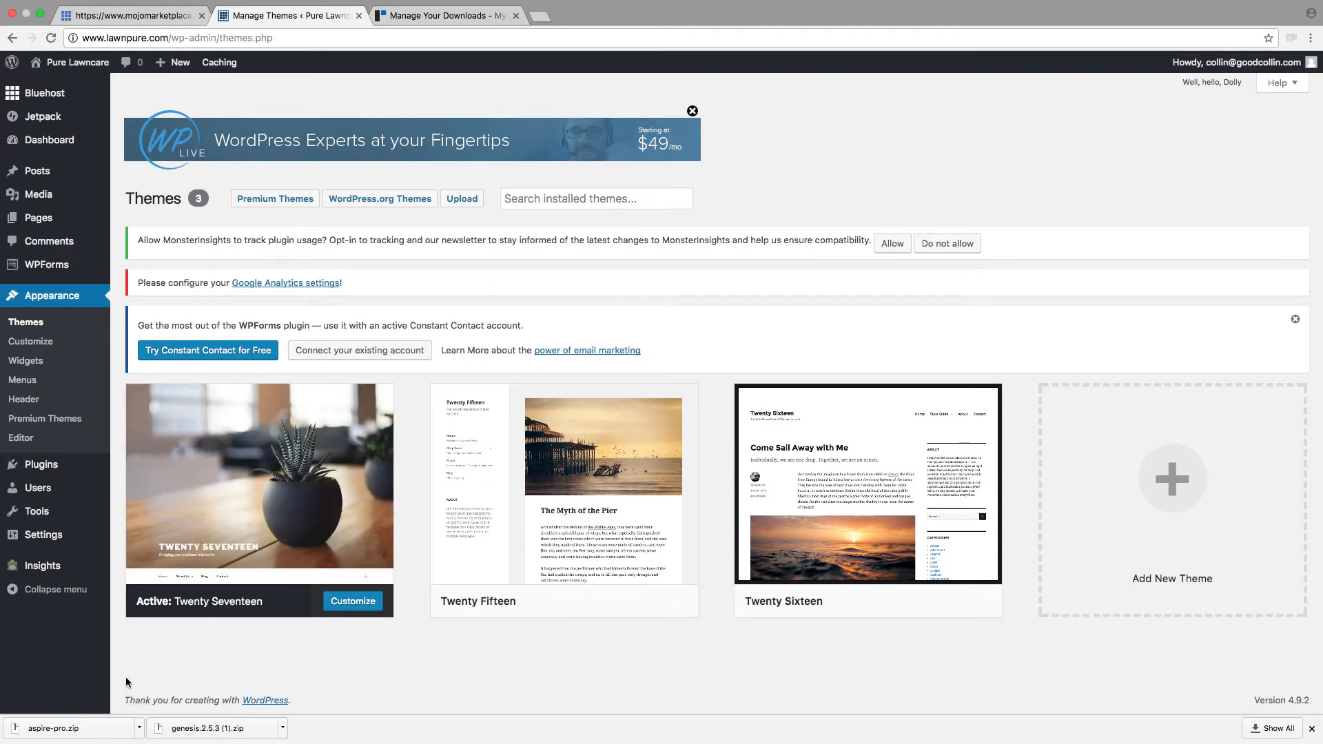
{"action": "mouse_move", "coordinate": [186, 736]}
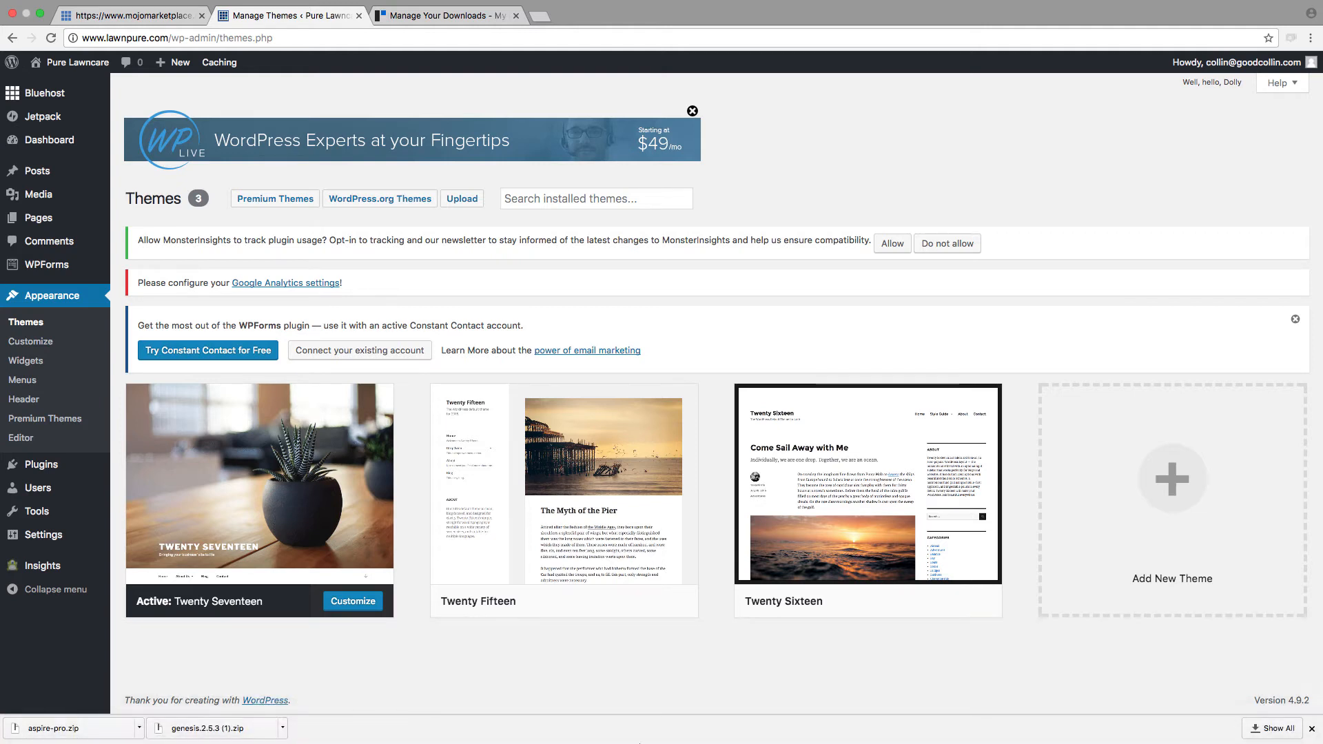
{"action": "left_click", "coordinate": [1157, 496]}
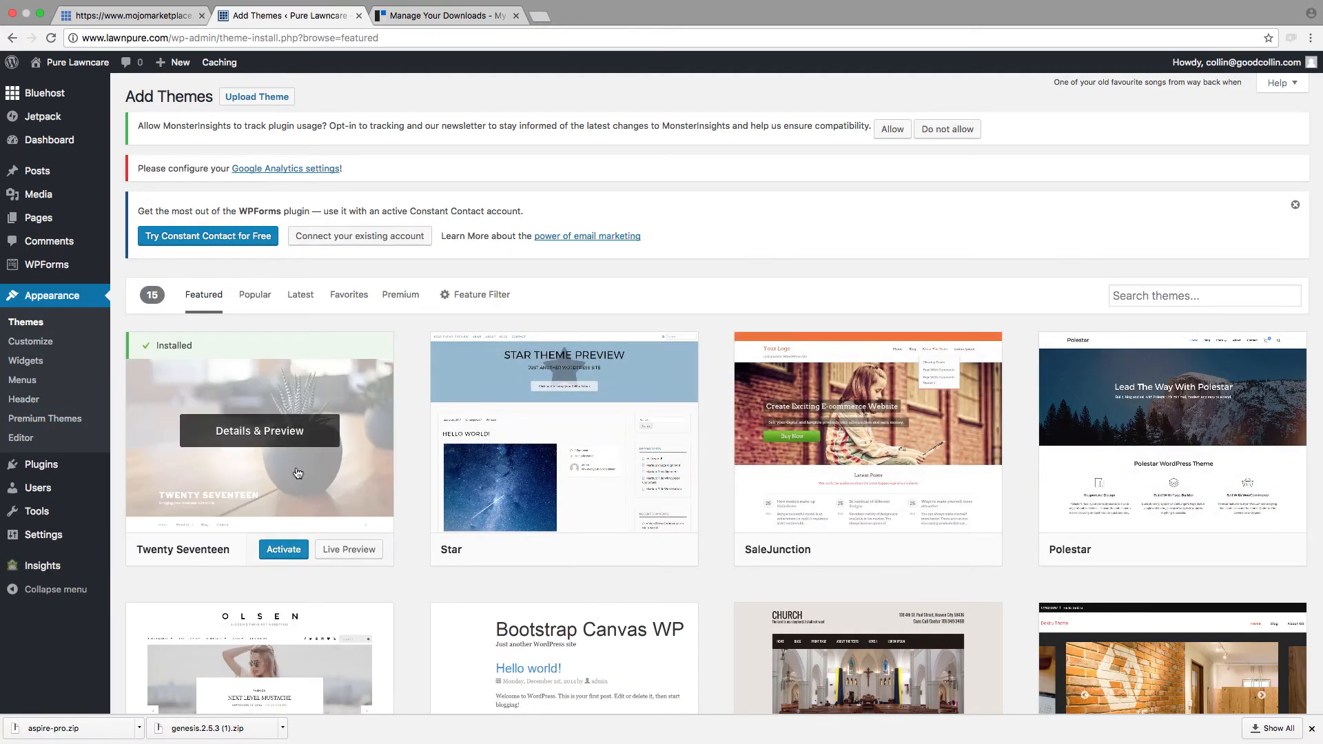
{"action": "scroll", "coordinate": [369, 597], "scroll_direction": "down", "scroll_amount": 6}
{"action": "scroll", "coordinate": [369, 598], "scroll_direction": "down", "scroll_amount": 5}
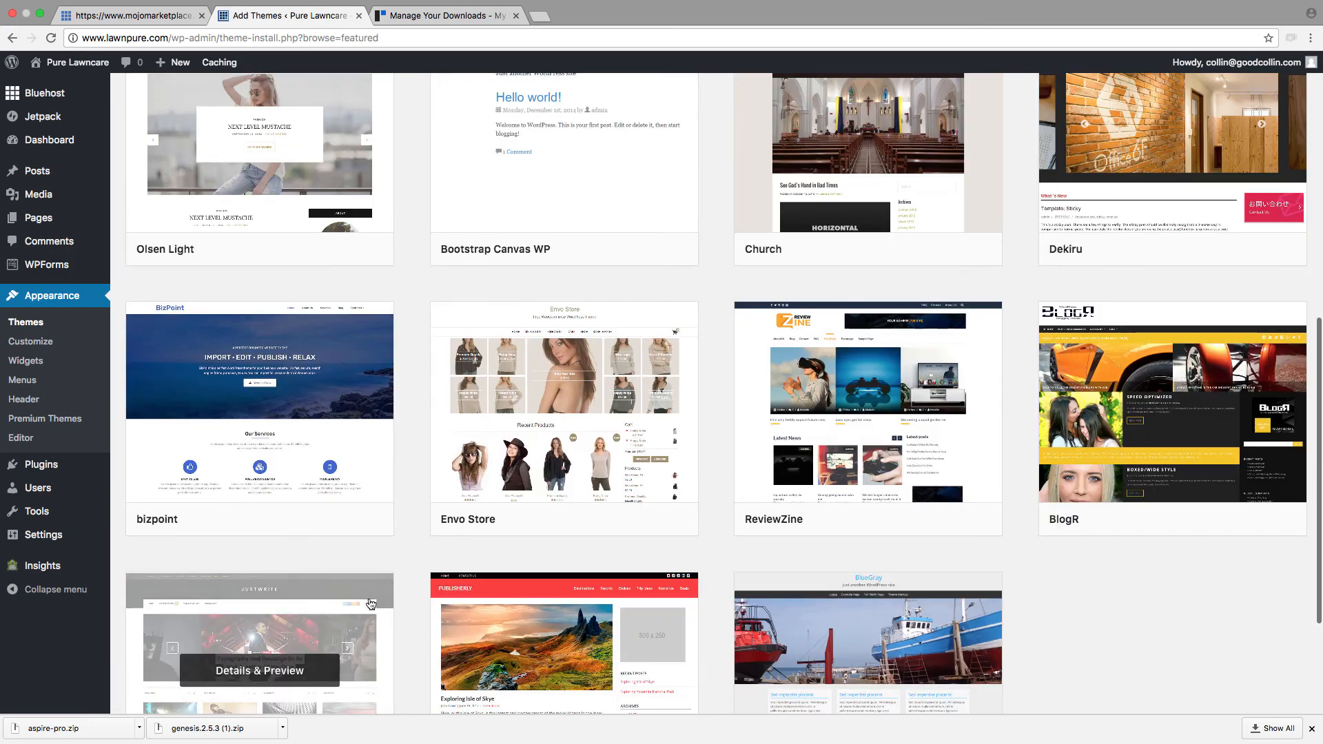
{"action": "scroll", "coordinate": [970, 576], "scroll_direction": "up", "scroll_amount": 12}
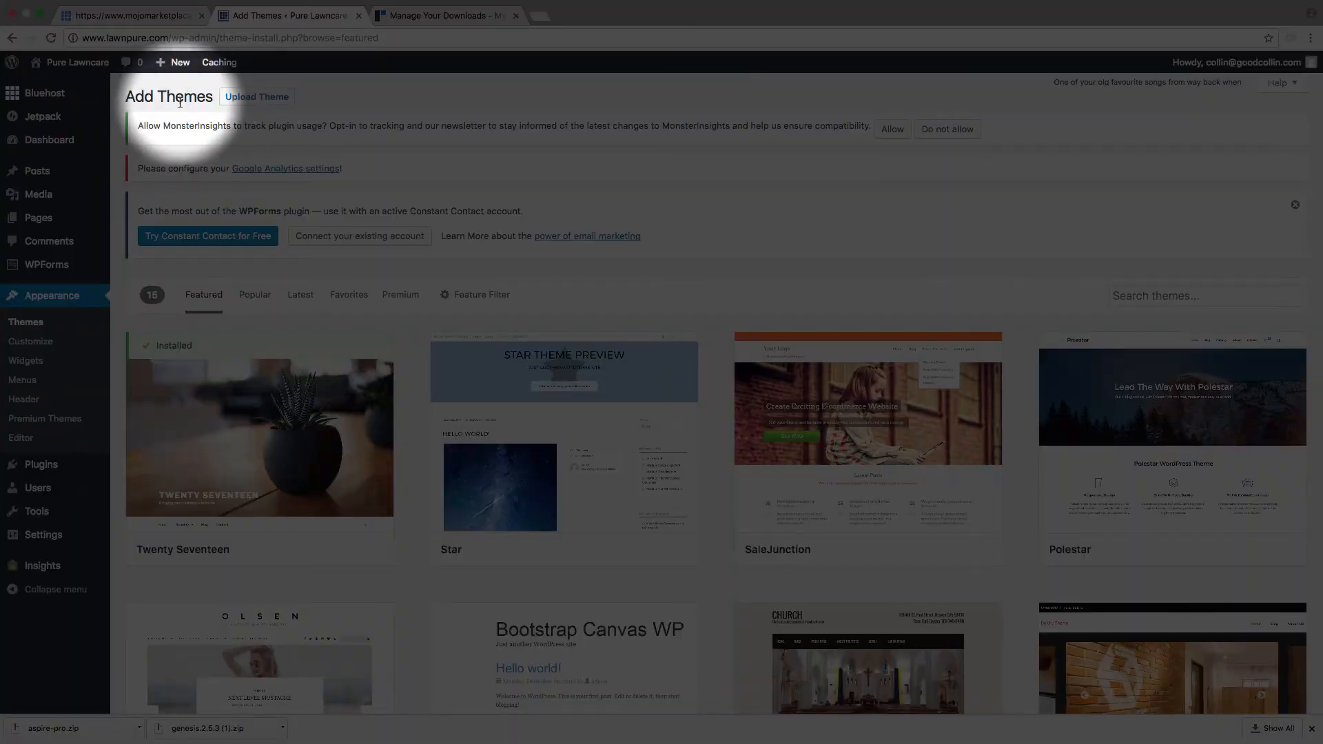
Step: Upload genesis.2.5.3 (1).zip as a new theme, install it and activate it
{"action": "left_click", "coordinate": [258, 101]}
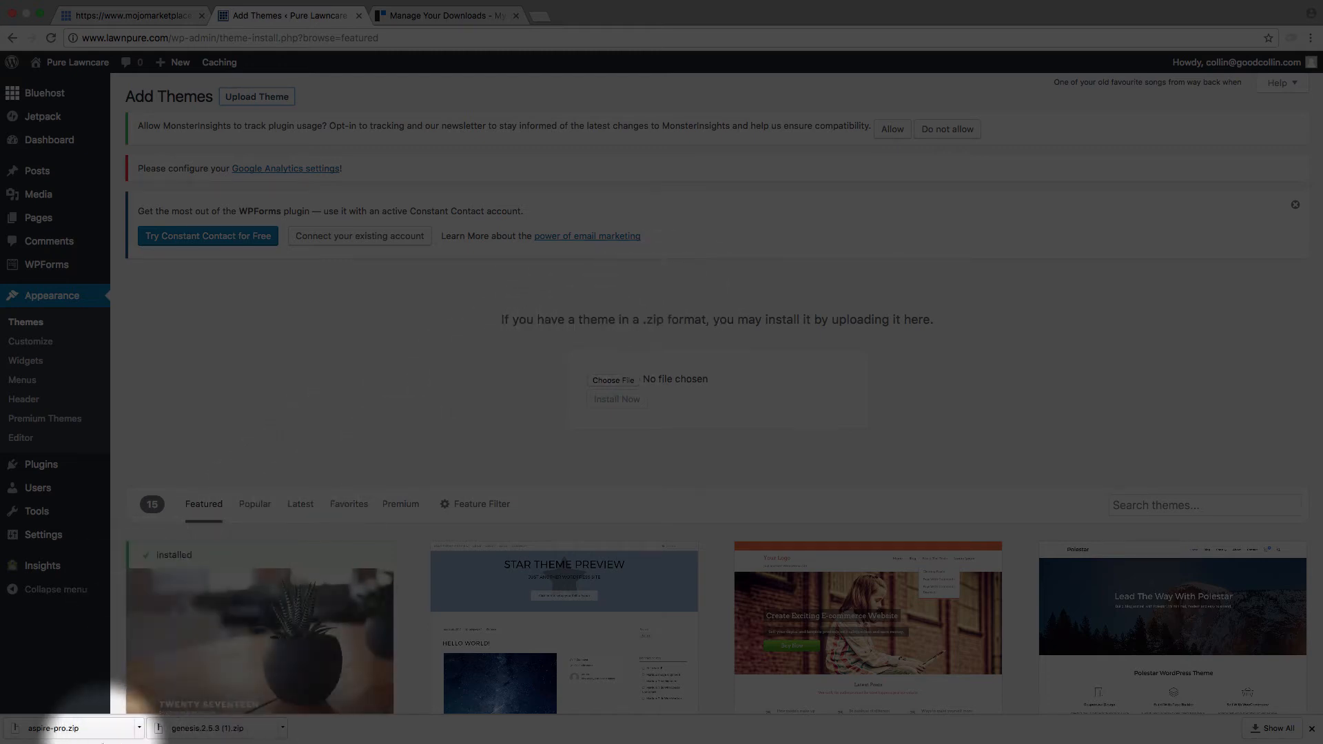
{"action": "left_click_drag", "start_coordinate": [200, 739], "coordinate": [624, 382]}
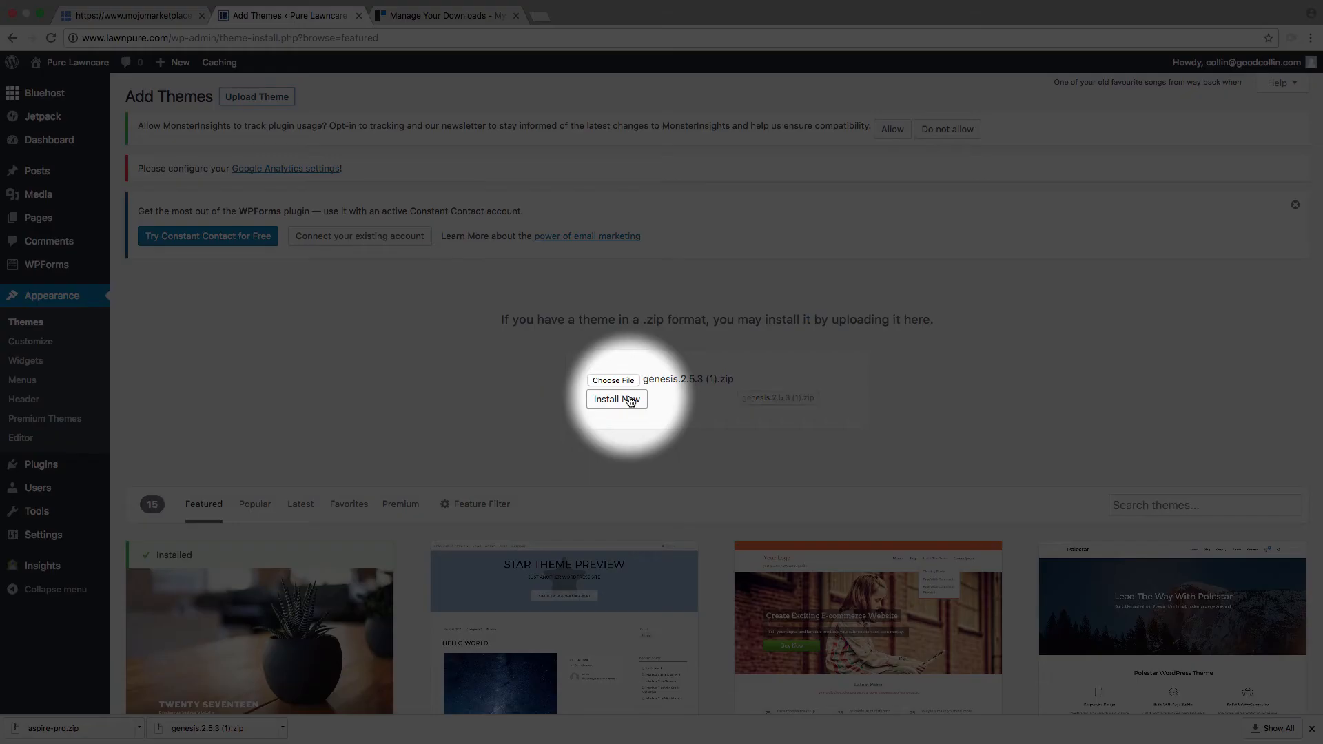
{"action": "left_click", "coordinate": [630, 400]}
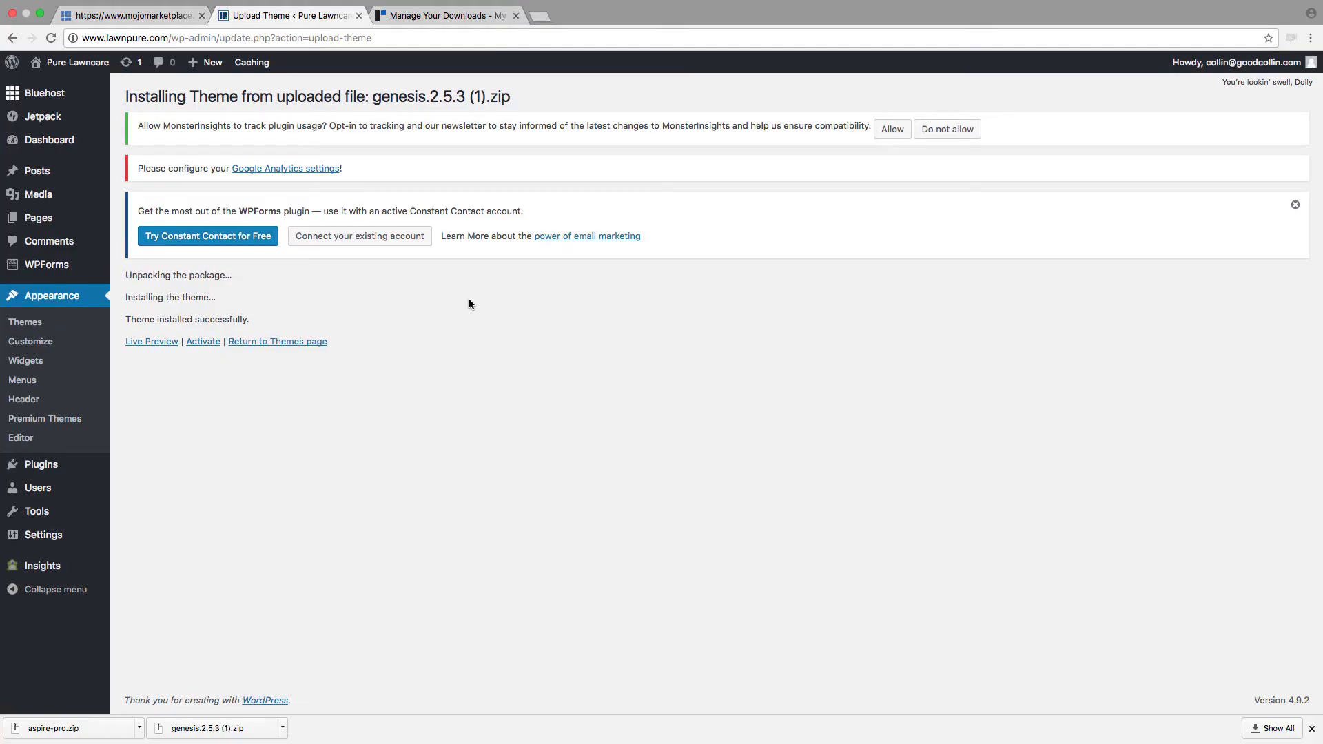
{"action": "mouse_move", "coordinate": [39, 279]}
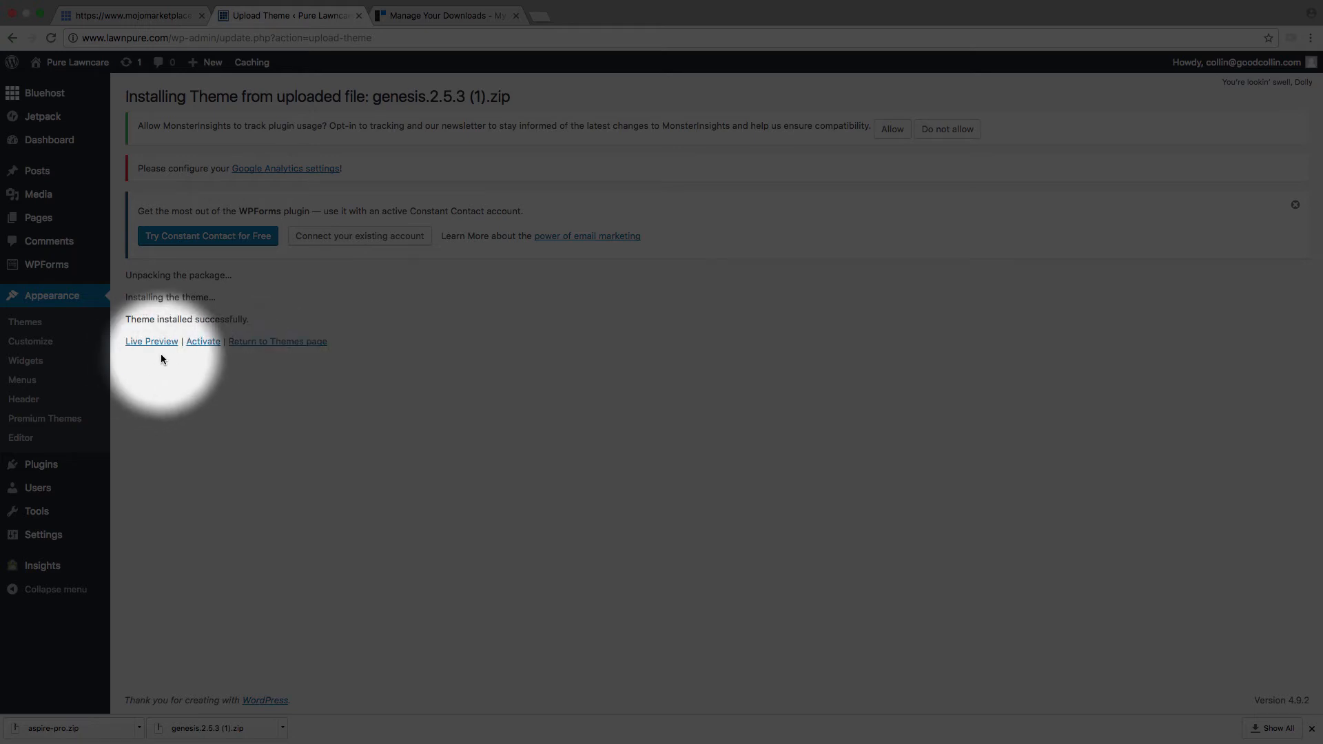
{"action": "left_click", "coordinate": [202, 343]}
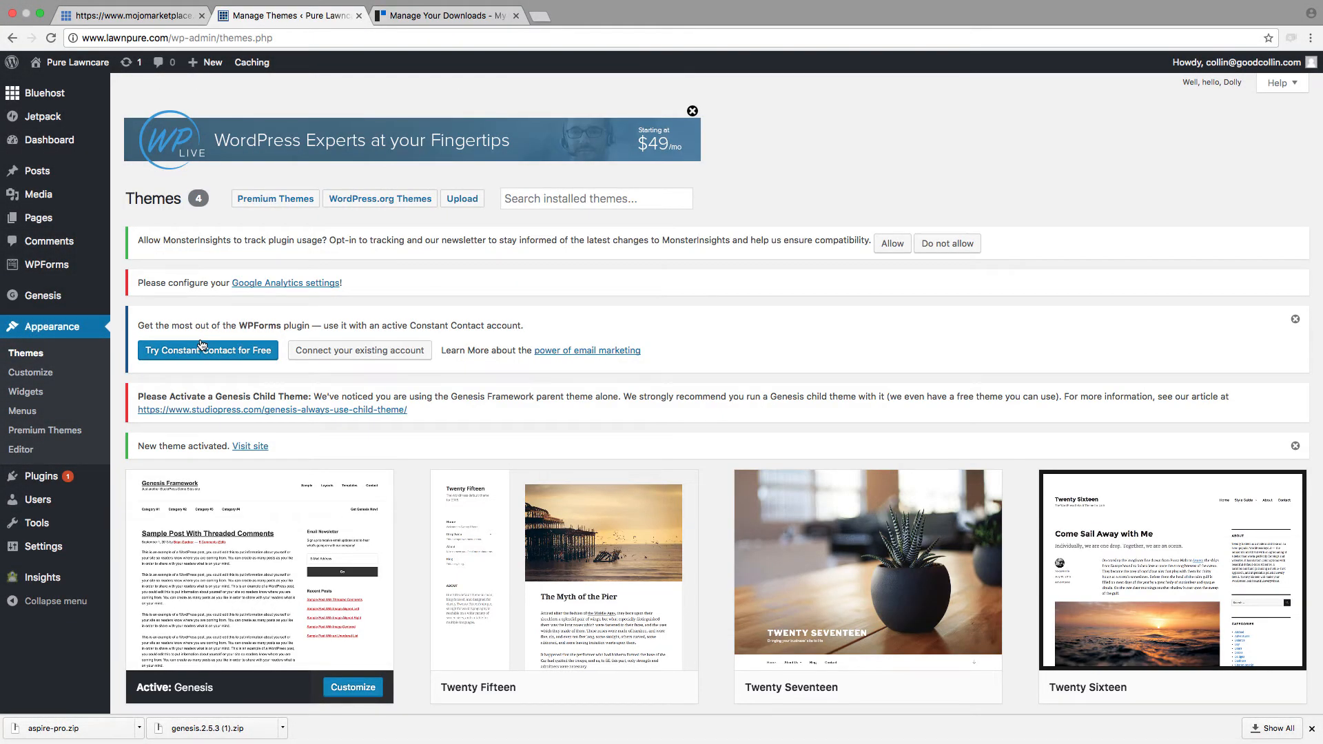
Step: Check the installed themes, then open the Pure Lawncare site in a new tab and review its homepage with the Genesis theme
{"action": "scroll", "coordinate": [511, 565], "scroll_direction": "down", "scroll_amount": 3}
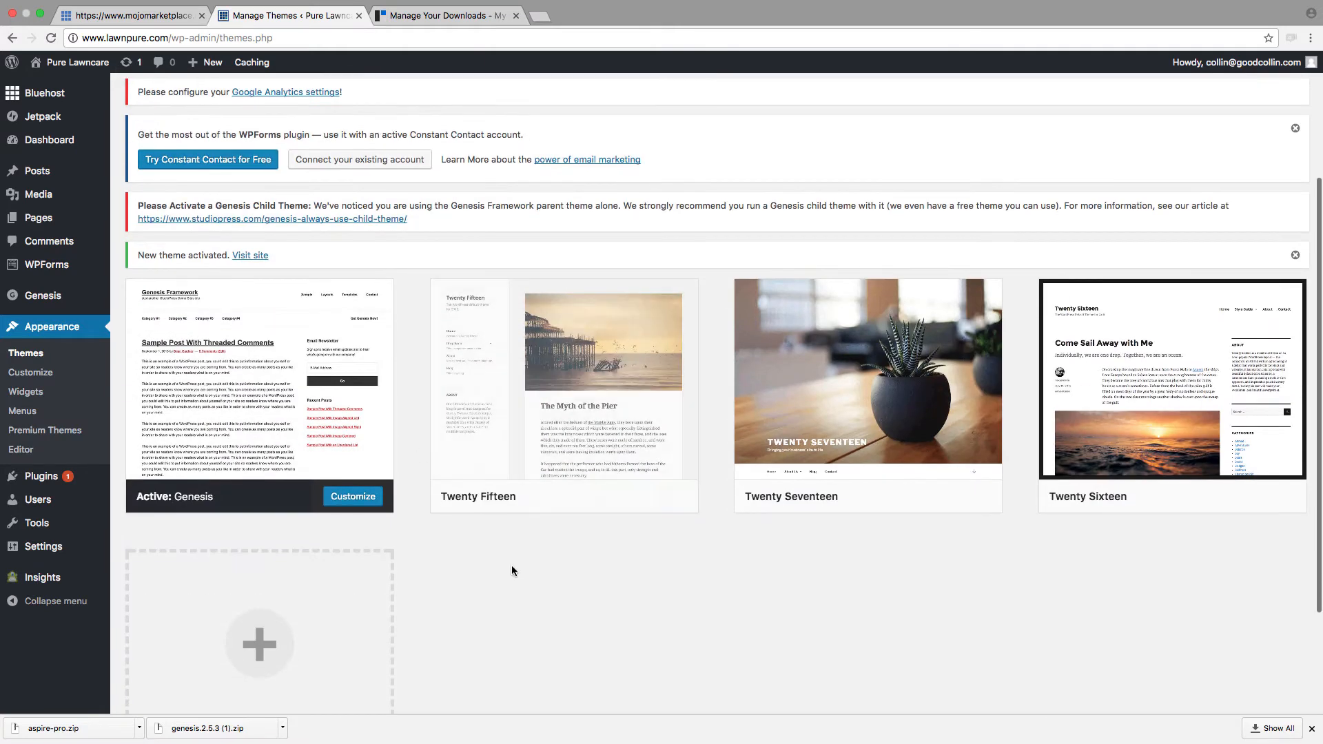
{"action": "mouse_move", "coordinate": [945, 414]}
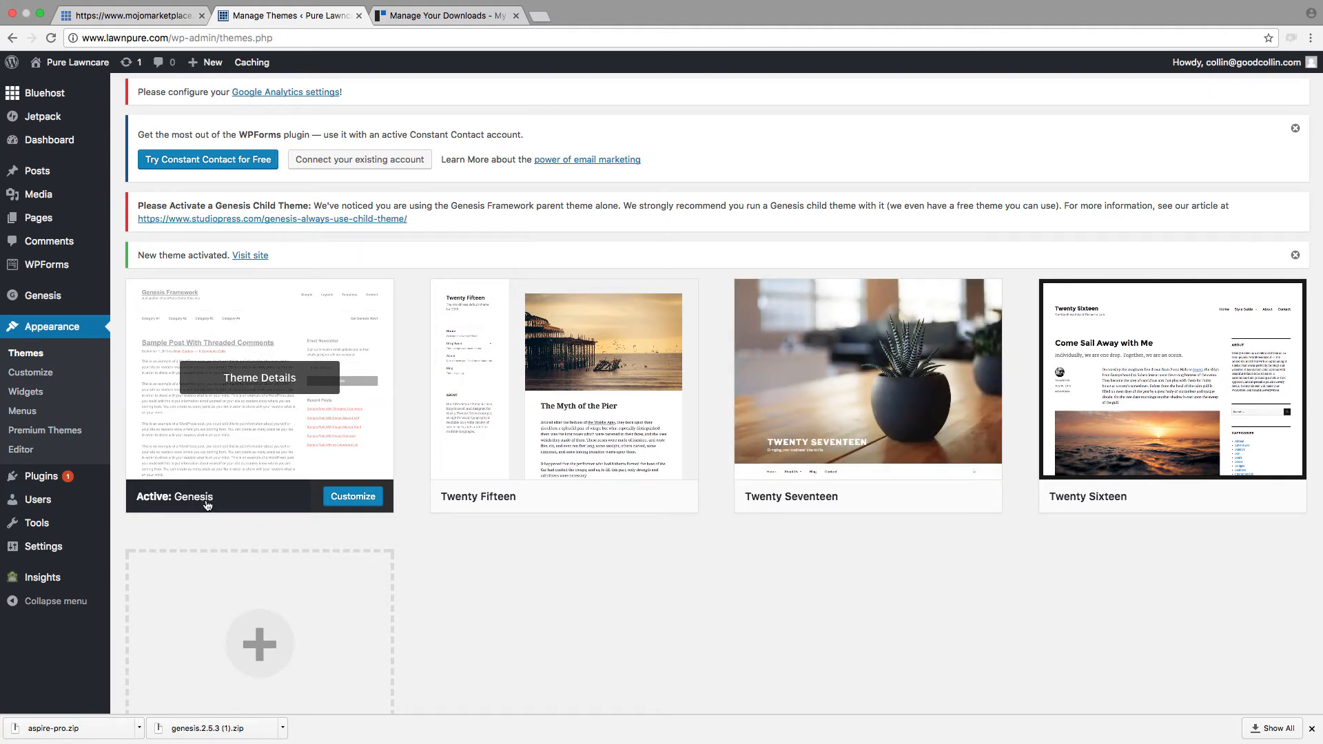
{"action": "mouse_move", "coordinate": [83, 62]}
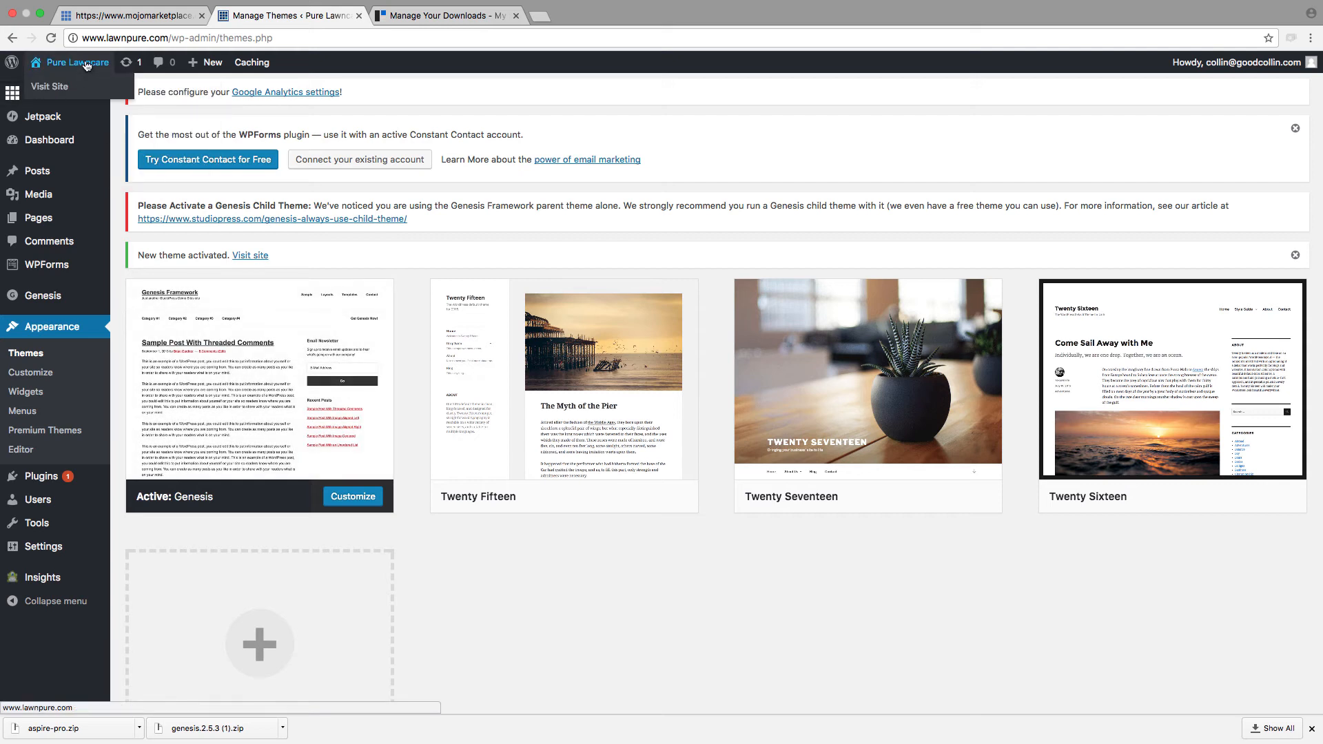
{"action": "right_click", "coordinate": [74, 94]}
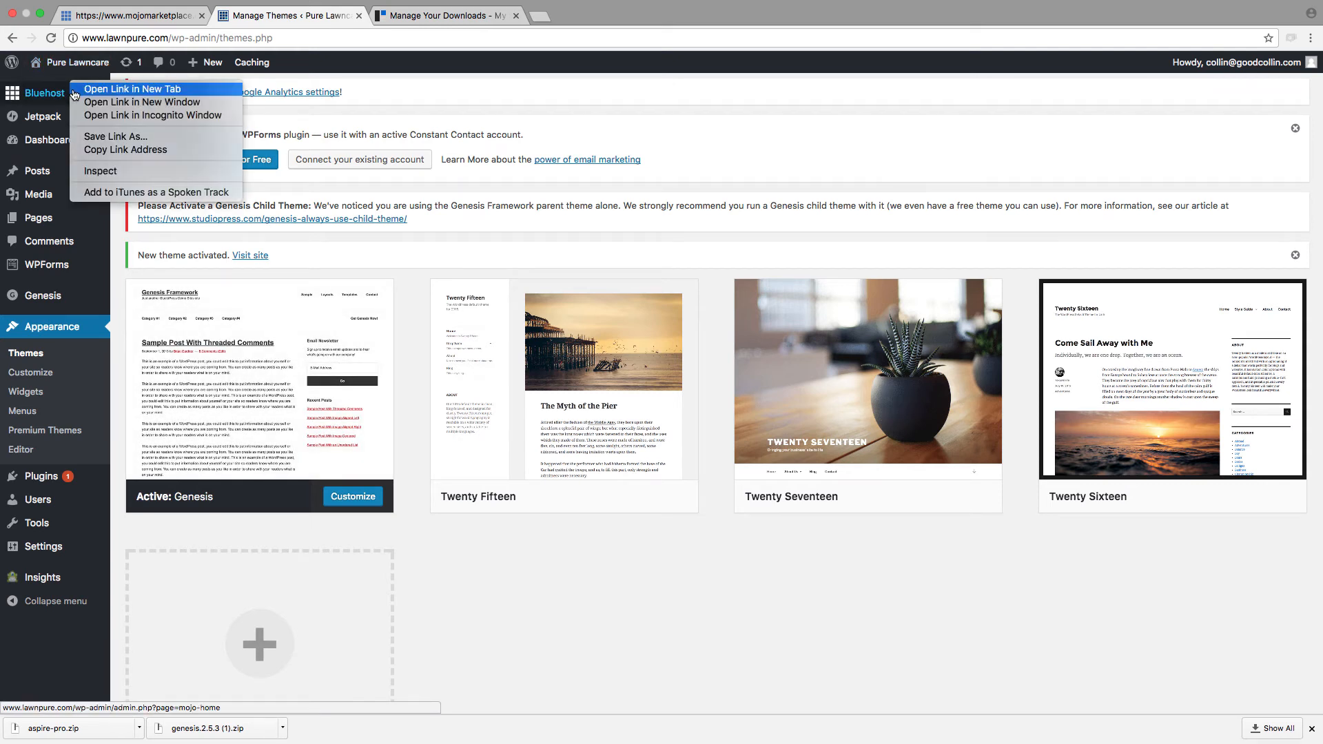
{"action": "left_click", "coordinate": [76, 90]}
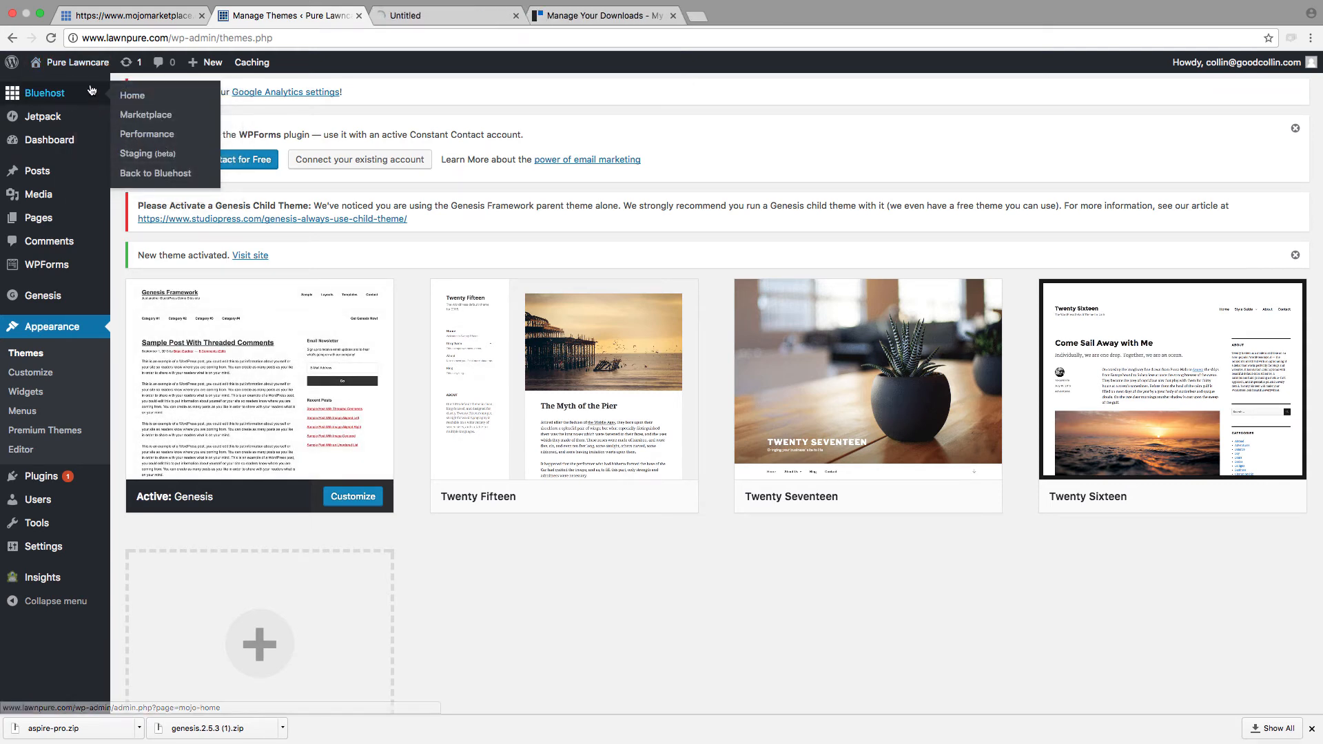
{"action": "left_click", "coordinate": [455, 15]}
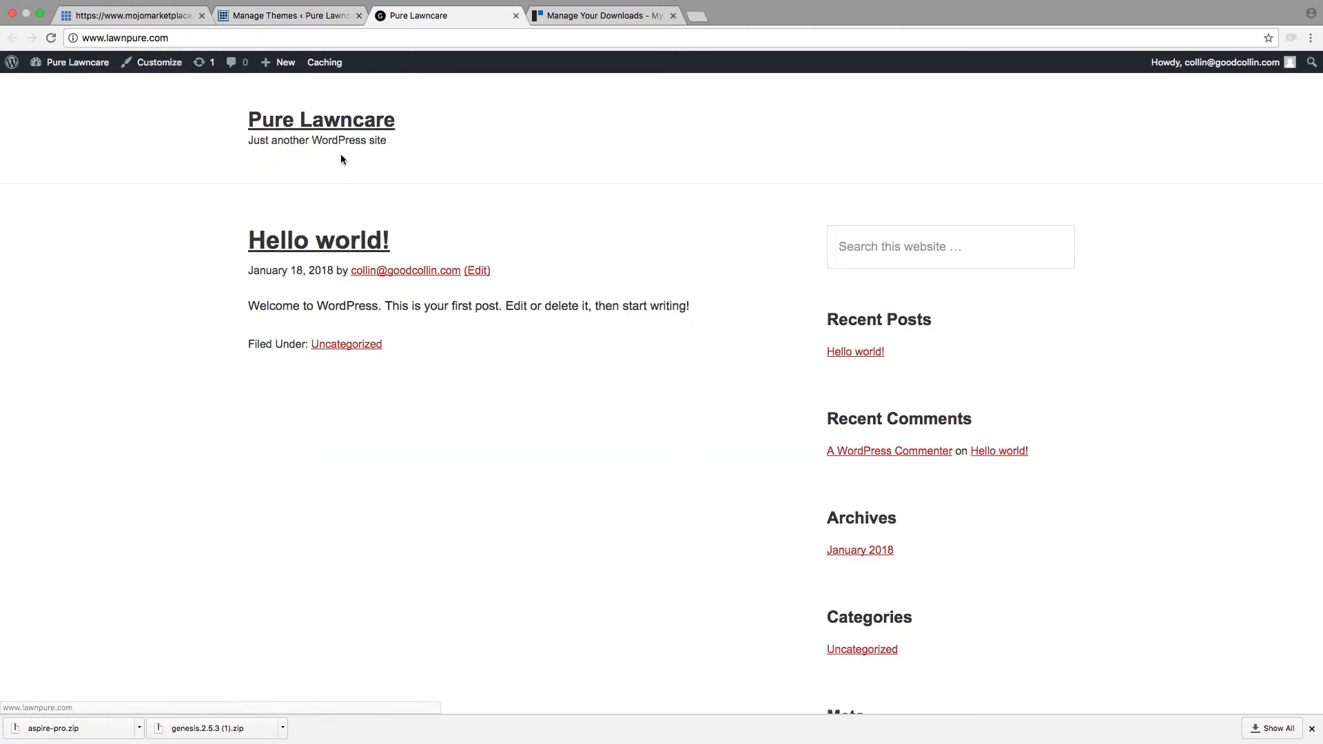
{"action": "scroll", "coordinate": [579, 323], "scroll_direction": "down", "scroll_amount": 5}
{"action": "scroll", "coordinate": [545, 321], "scroll_direction": "up", "scroll_amount": 6}
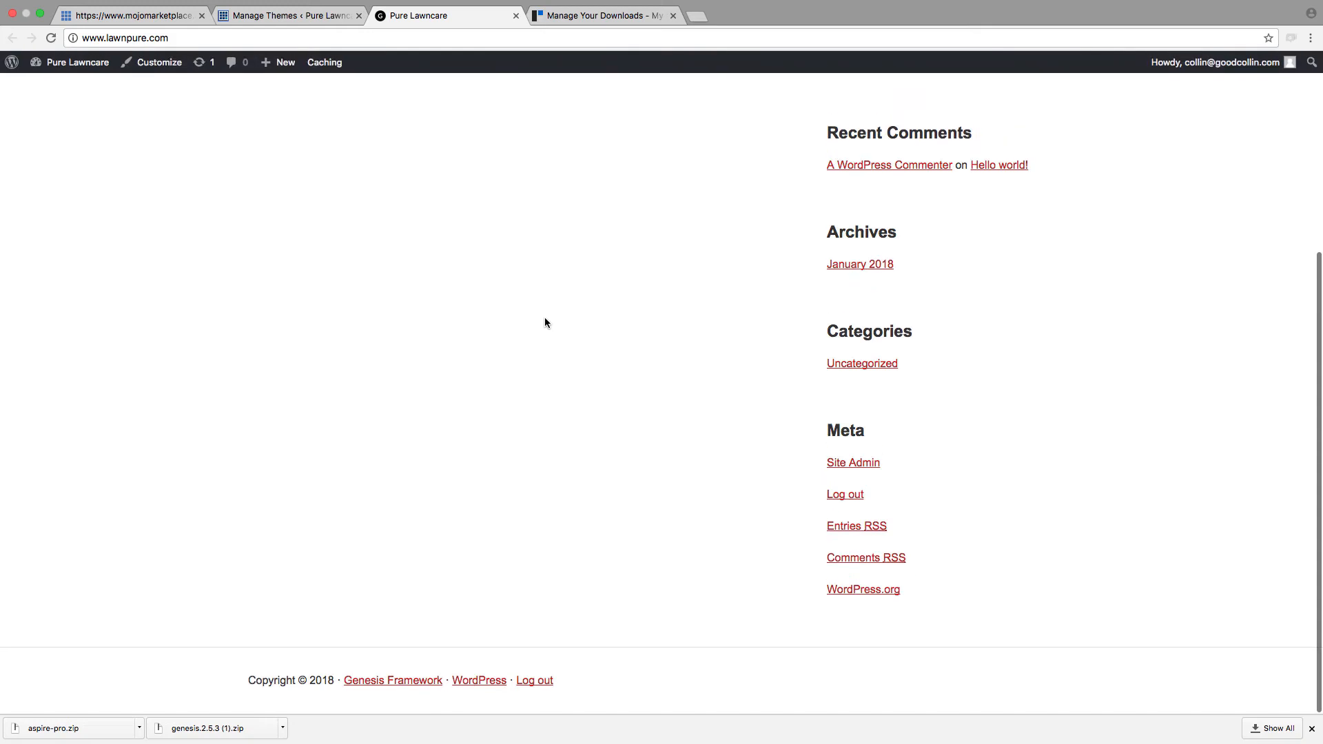
Step: Return to the WordPress admin's themes, upload aspire-pro.zip as a new theme, install it and activate it
{"action": "left_click", "coordinate": [297, 17]}
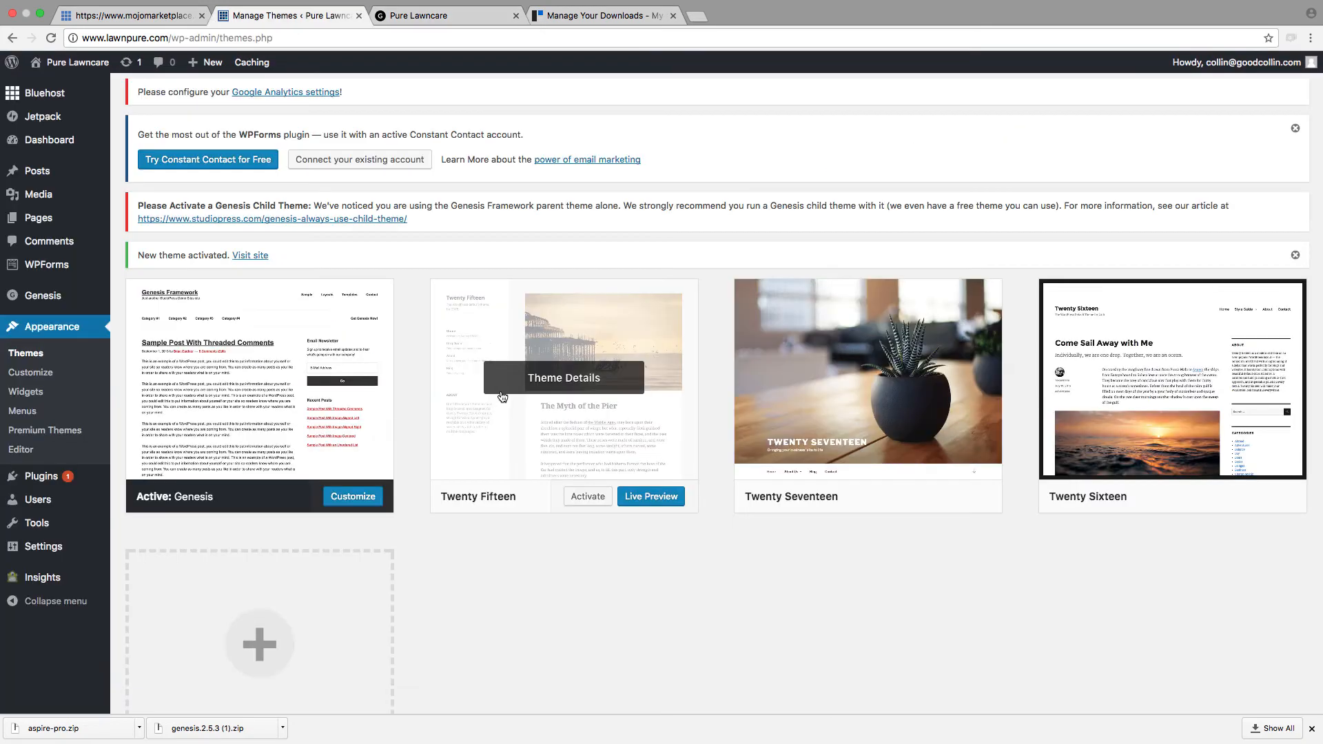
{"action": "scroll", "coordinate": [493, 448], "scroll_direction": "down", "scroll_amount": 3}
{"action": "scroll", "coordinate": [493, 487], "scroll_direction": "down", "scroll_amount": 2}
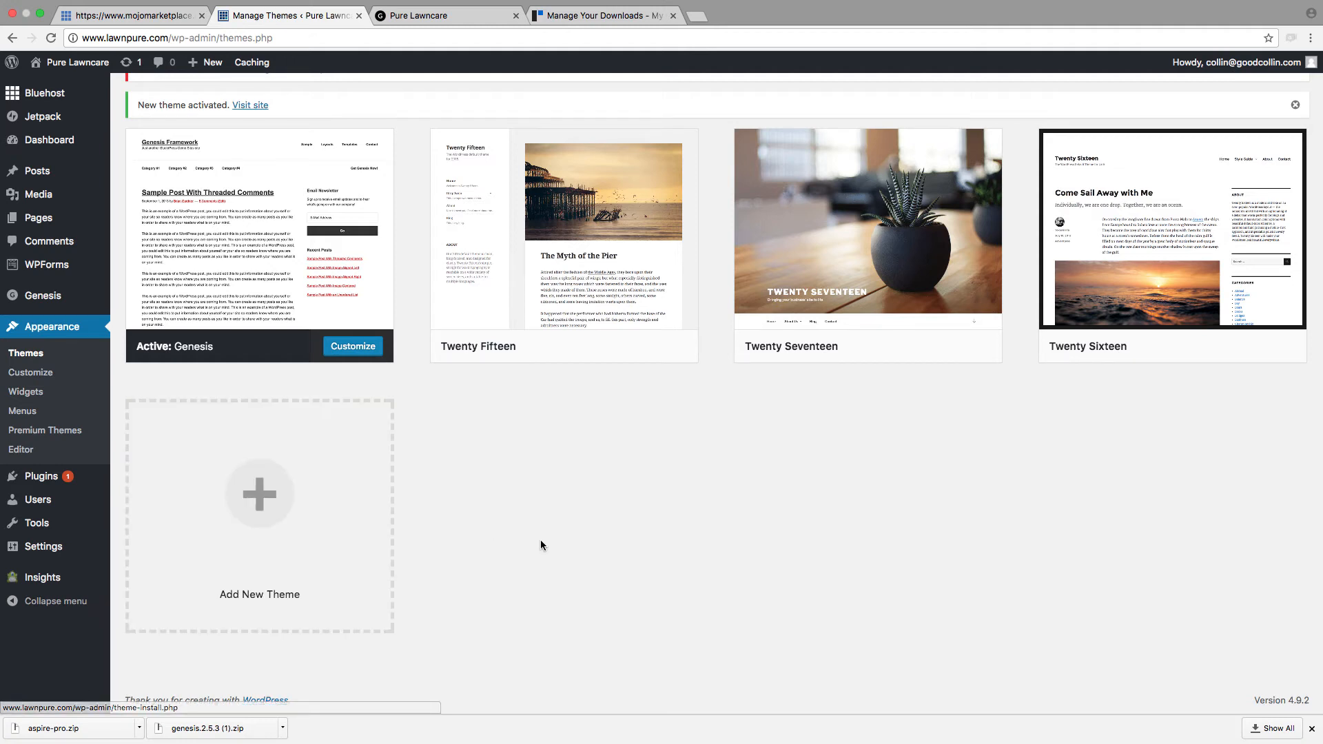
{"action": "left_click", "coordinate": [294, 511]}
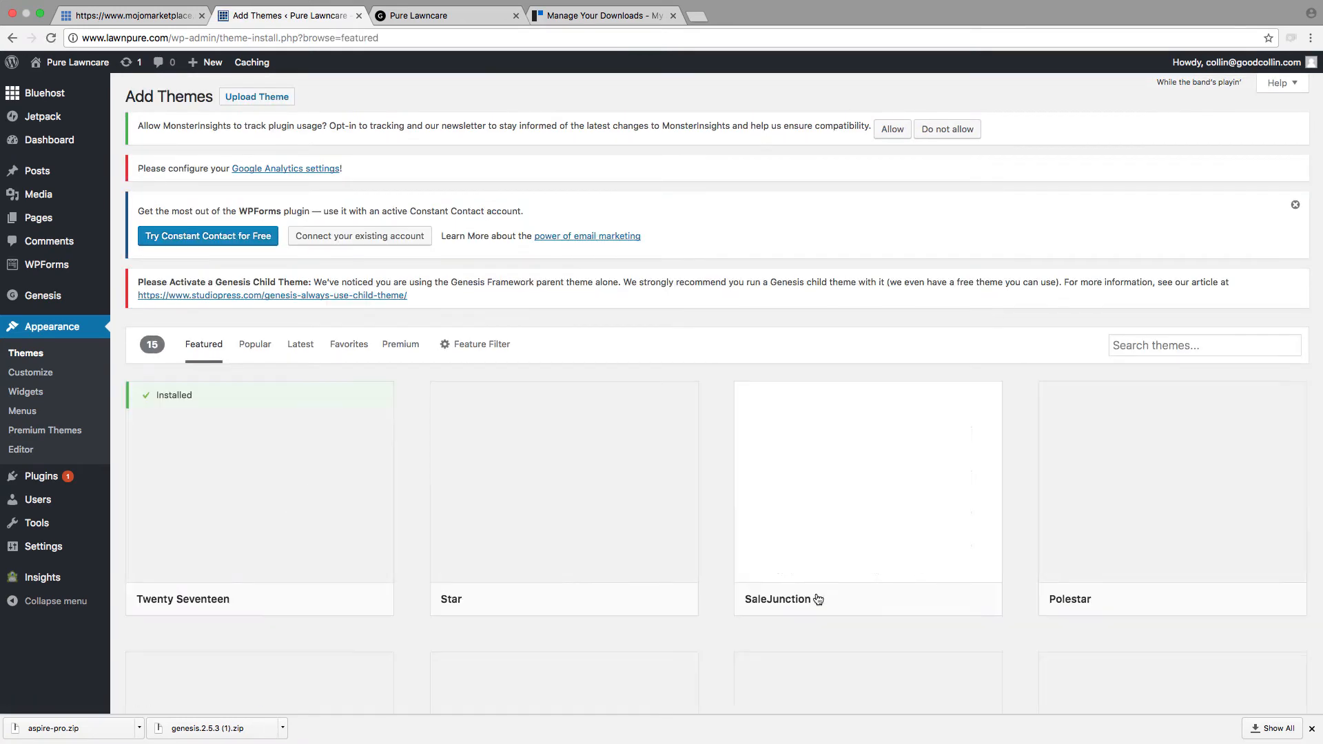
{"action": "left_click", "coordinate": [262, 104]}
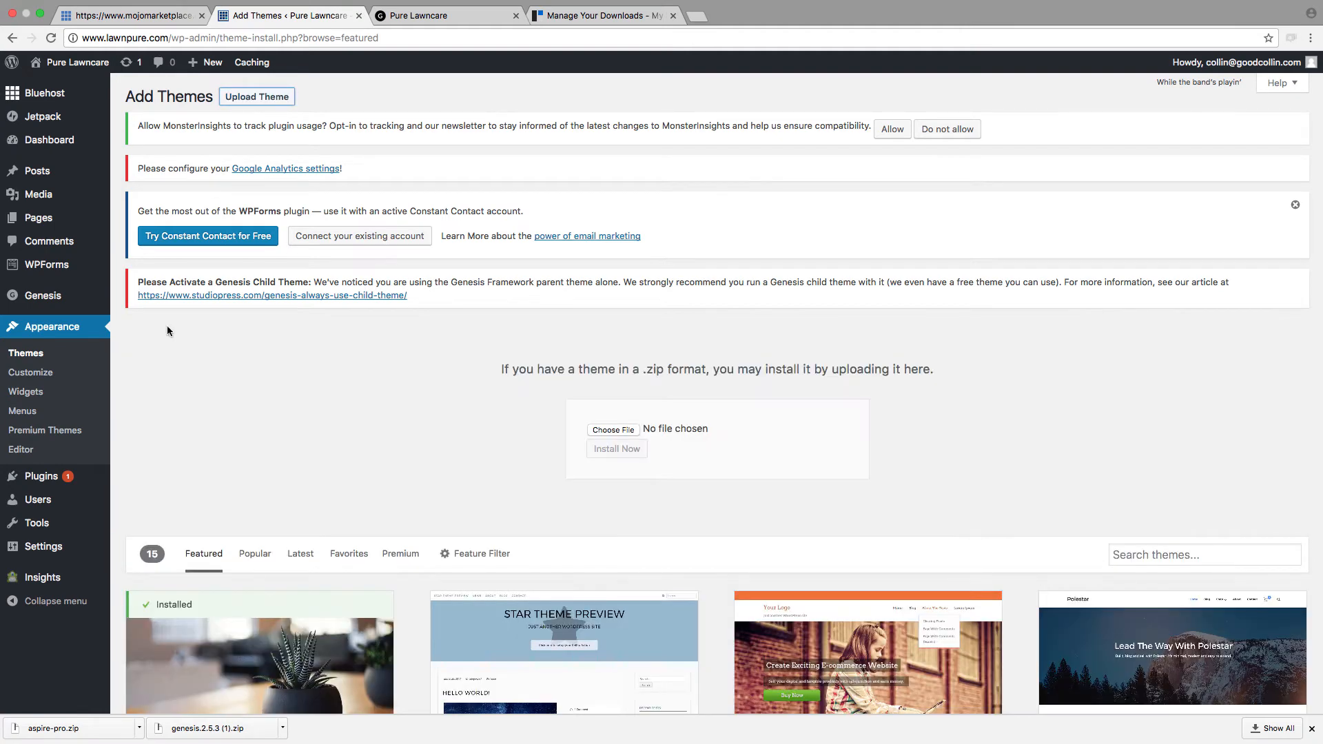
{"action": "left_click_drag", "start_coordinate": [51, 728], "coordinate": [625, 431]}
{"action": "left_click", "coordinate": [625, 457]}
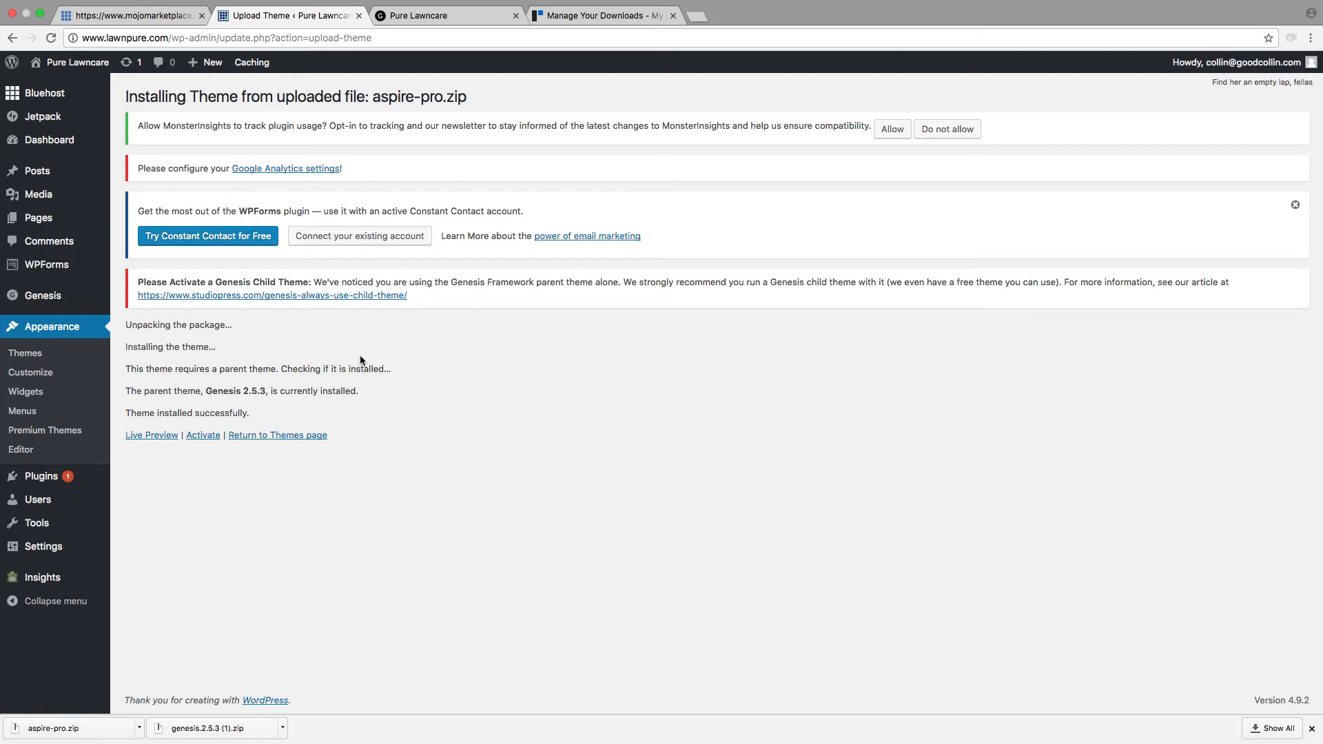
{"action": "left_click", "coordinate": [206, 440]}
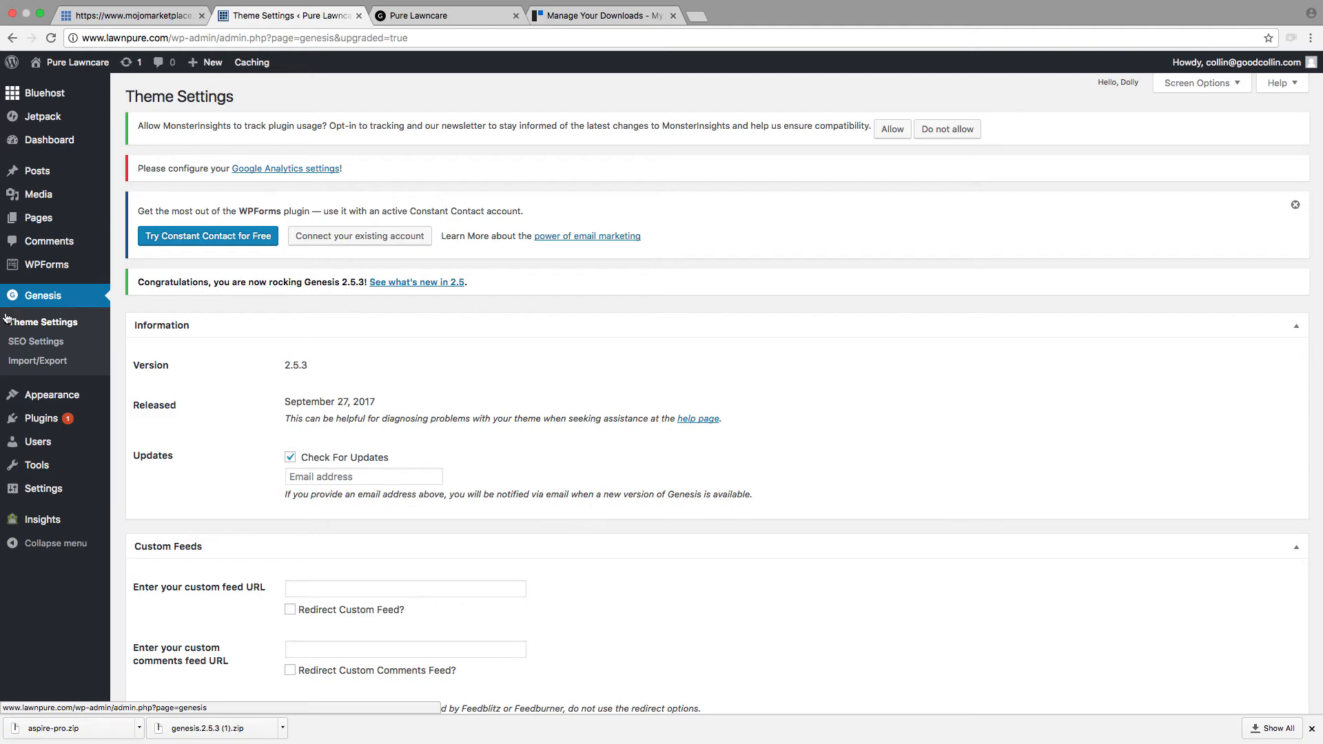
Step: Look through the Genesis Theme Settings and reload the Pure Lawncare site to view it with the Aspire Pro theme
{"action": "scroll", "coordinate": [52, 490], "scroll_direction": "down", "scroll_amount": 5}
{"action": "scroll", "coordinate": [51, 489], "scroll_direction": "down", "scroll_amount": 15}
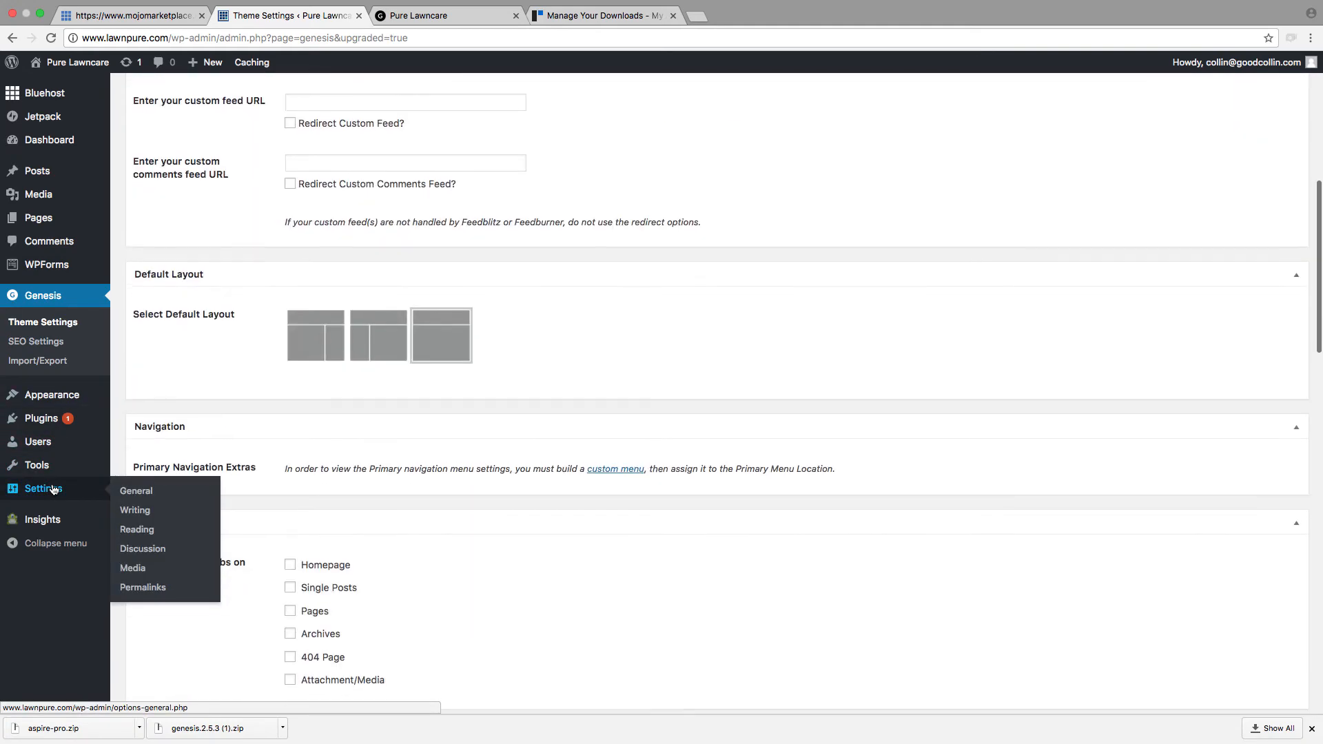
{"action": "scroll", "coordinate": [126, 508], "scroll_direction": "down", "scroll_amount": 15}
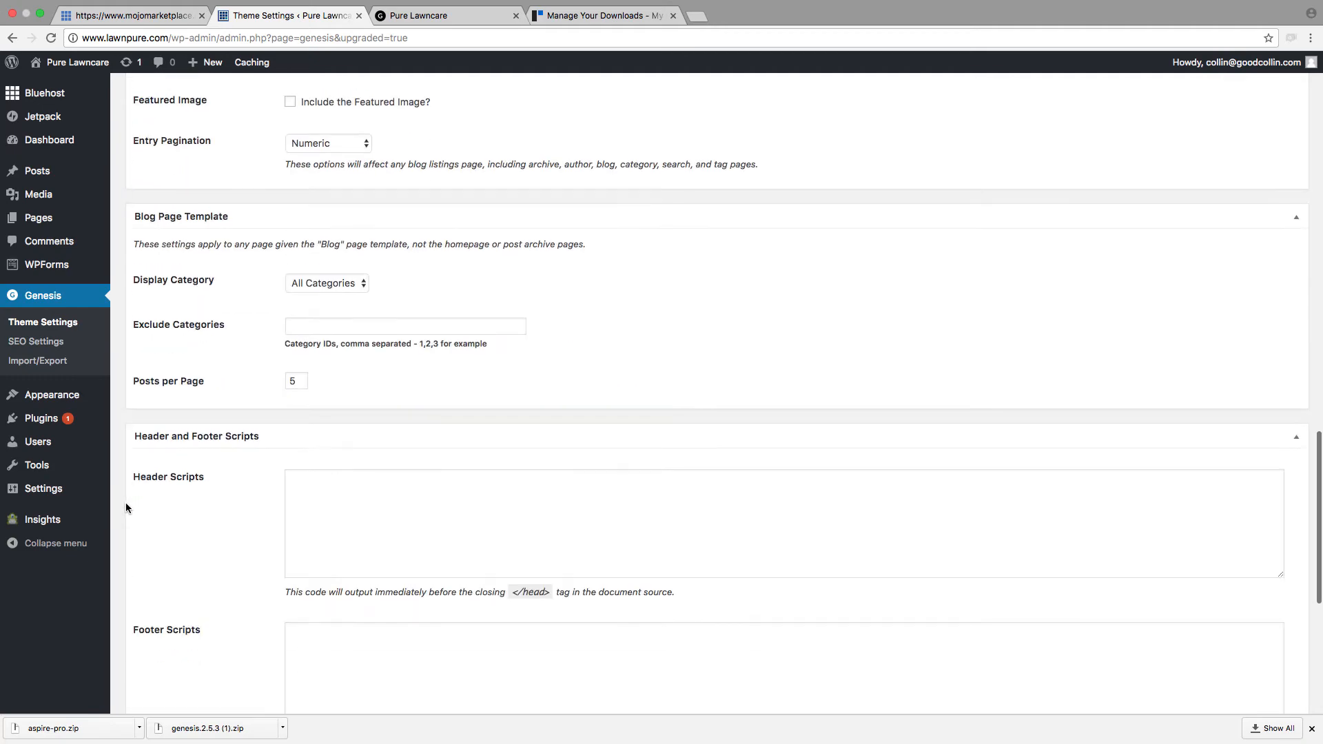
{"action": "scroll", "coordinate": [117, 443], "scroll_direction": "up", "scroll_amount": 20}
{"action": "scroll", "coordinate": [415, 140], "scroll_direction": "up", "scroll_amount": 3}
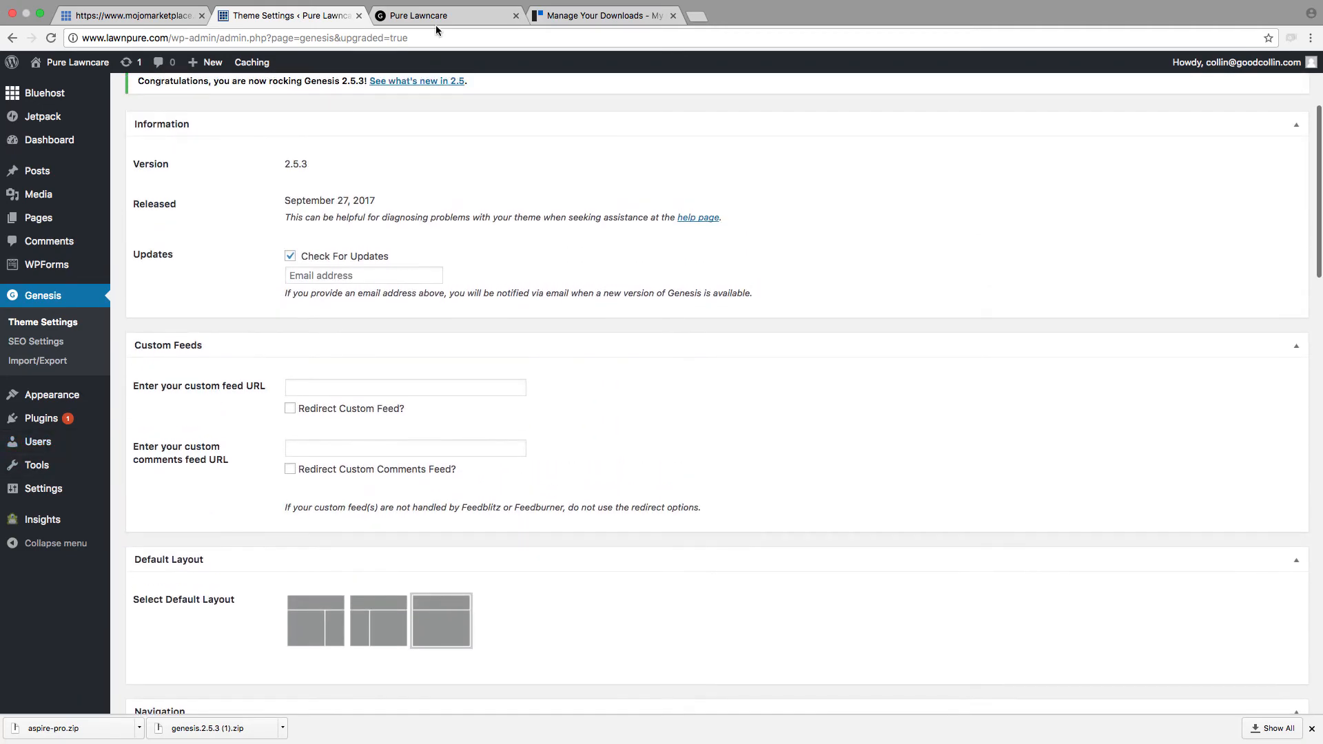
{"action": "left_click", "coordinate": [435, 17]}
{"action": "left_click", "coordinate": [44, 37]}
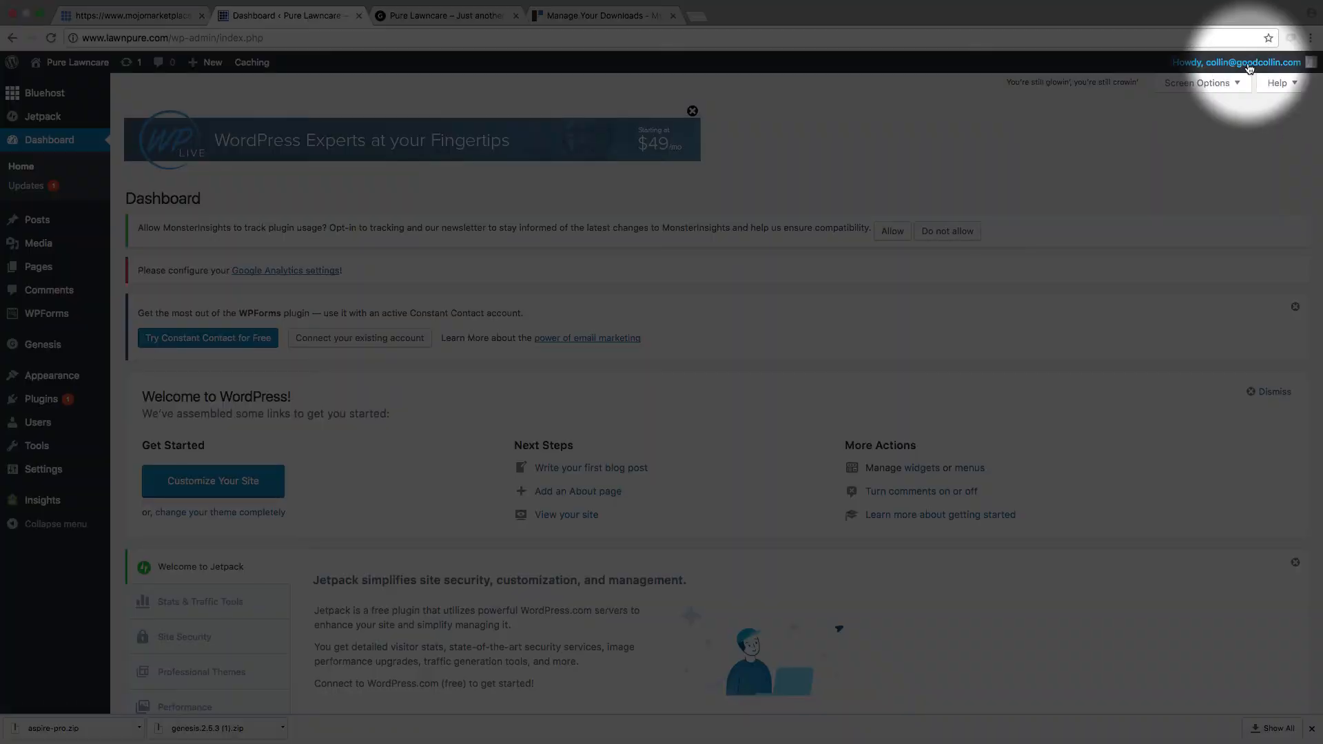
Step: Log out of the WordPress admin and reload the Pure Lawncare site to check what visitors see
{"action": "mouse_move", "coordinate": [1248, 68]}
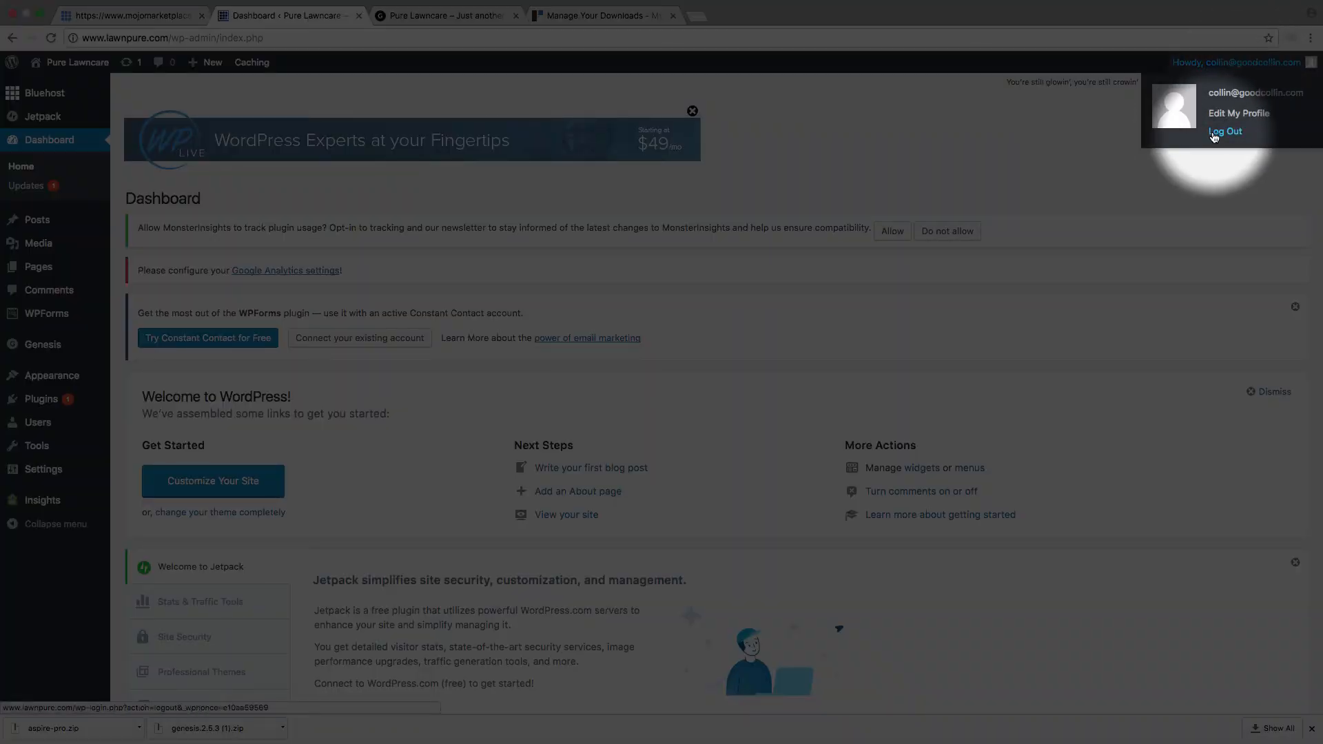
{"action": "left_click", "coordinate": [1219, 131]}
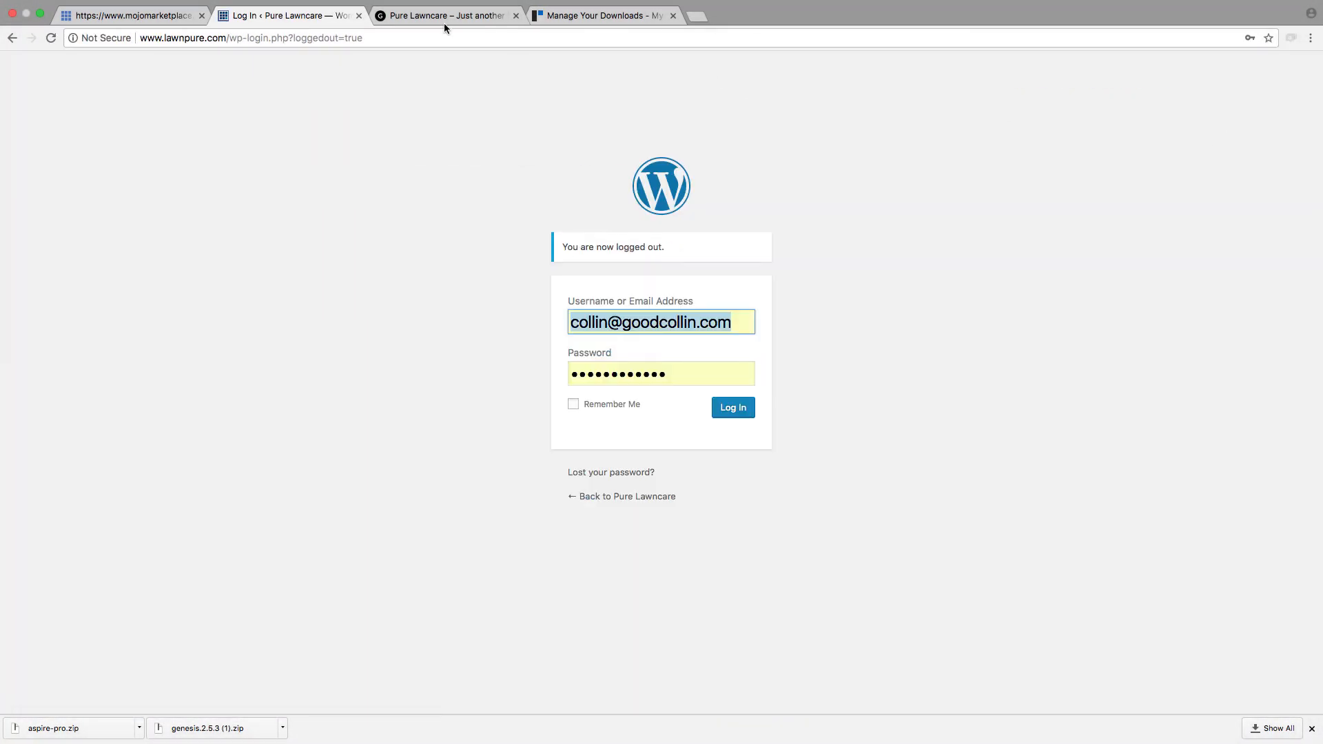
{"action": "left_click", "coordinate": [444, 22]}
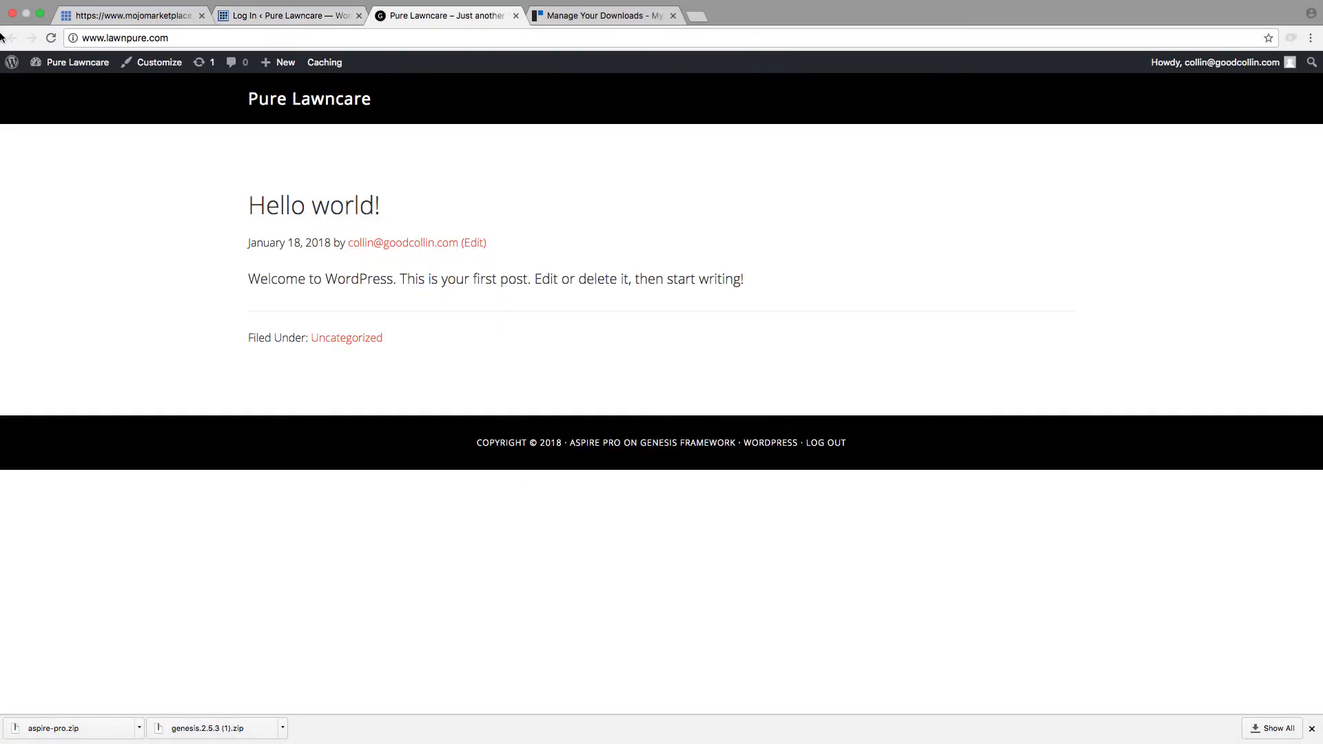
{"action": "left_click", "coordinate": [46, 35]}
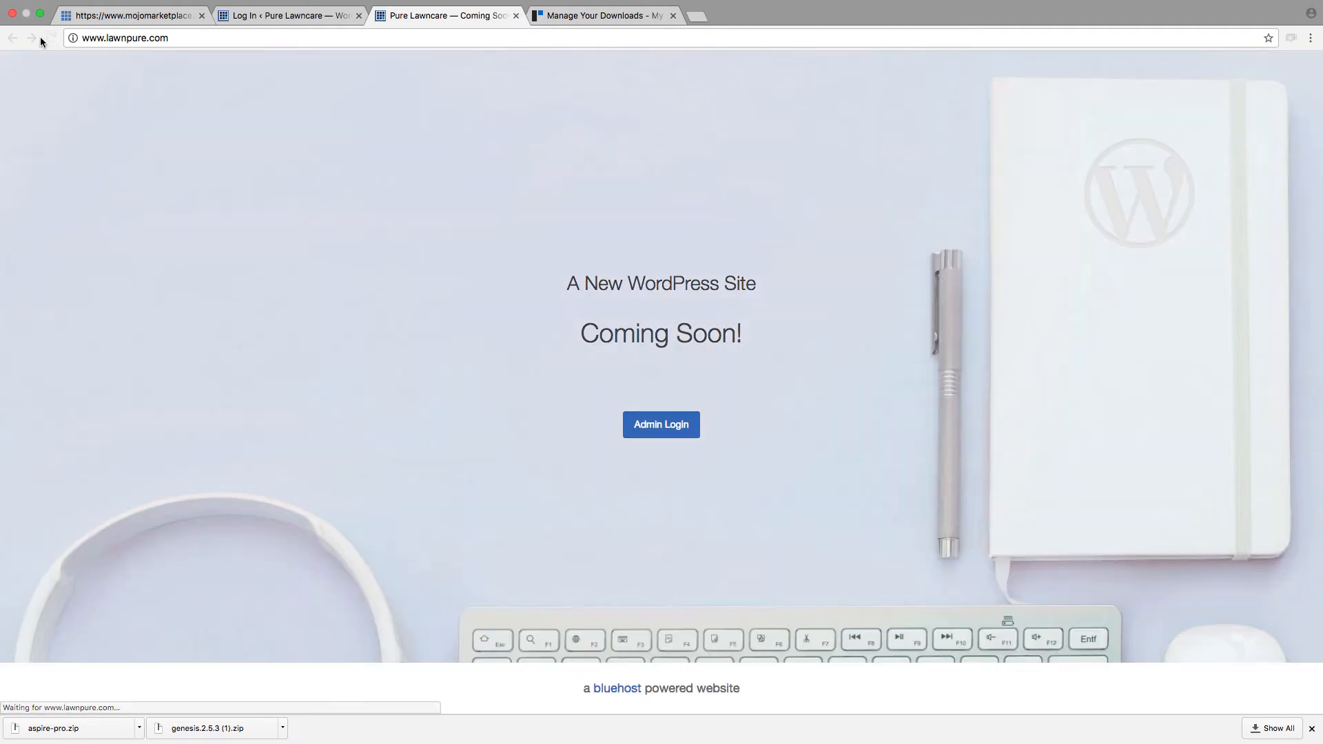
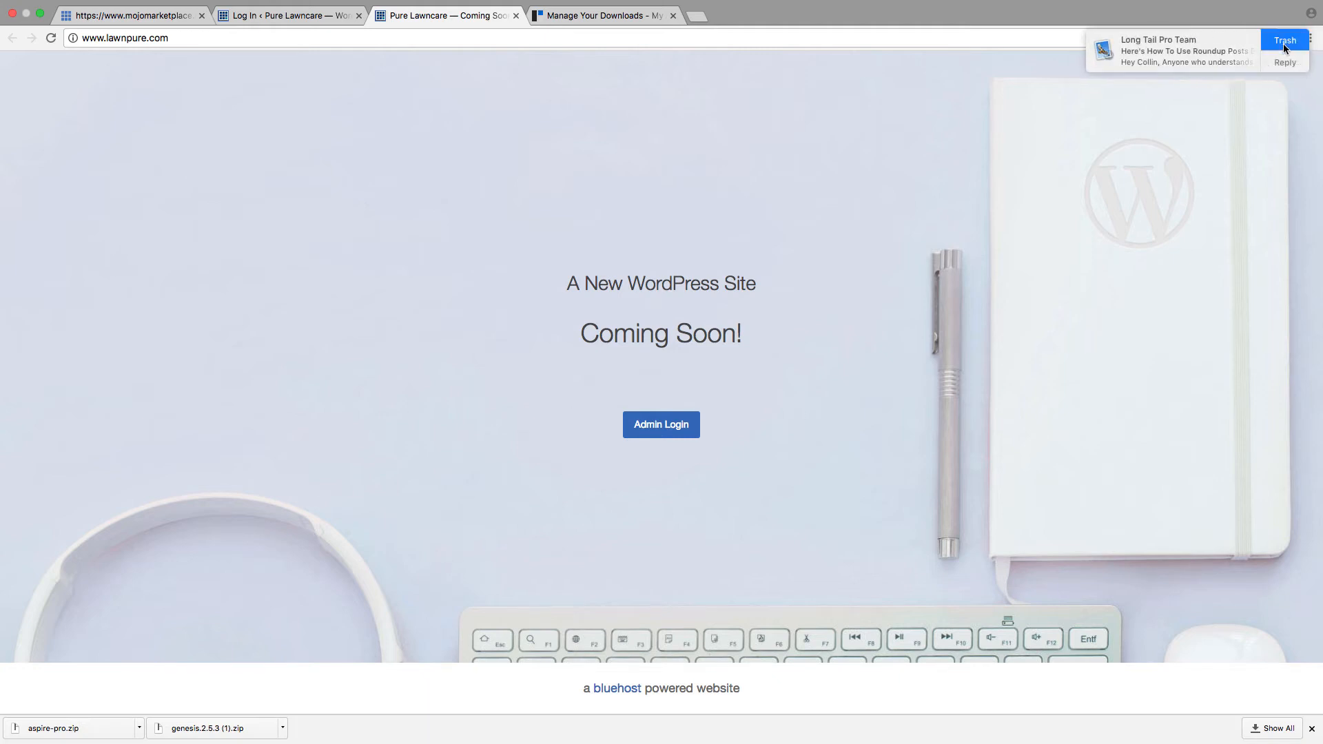
Step: Dismiss the mail notification and log back in to the Pure Lawncare WordPress admin with the saved credentials
{"action": "left_click", "coordinate": [1282, 42]}
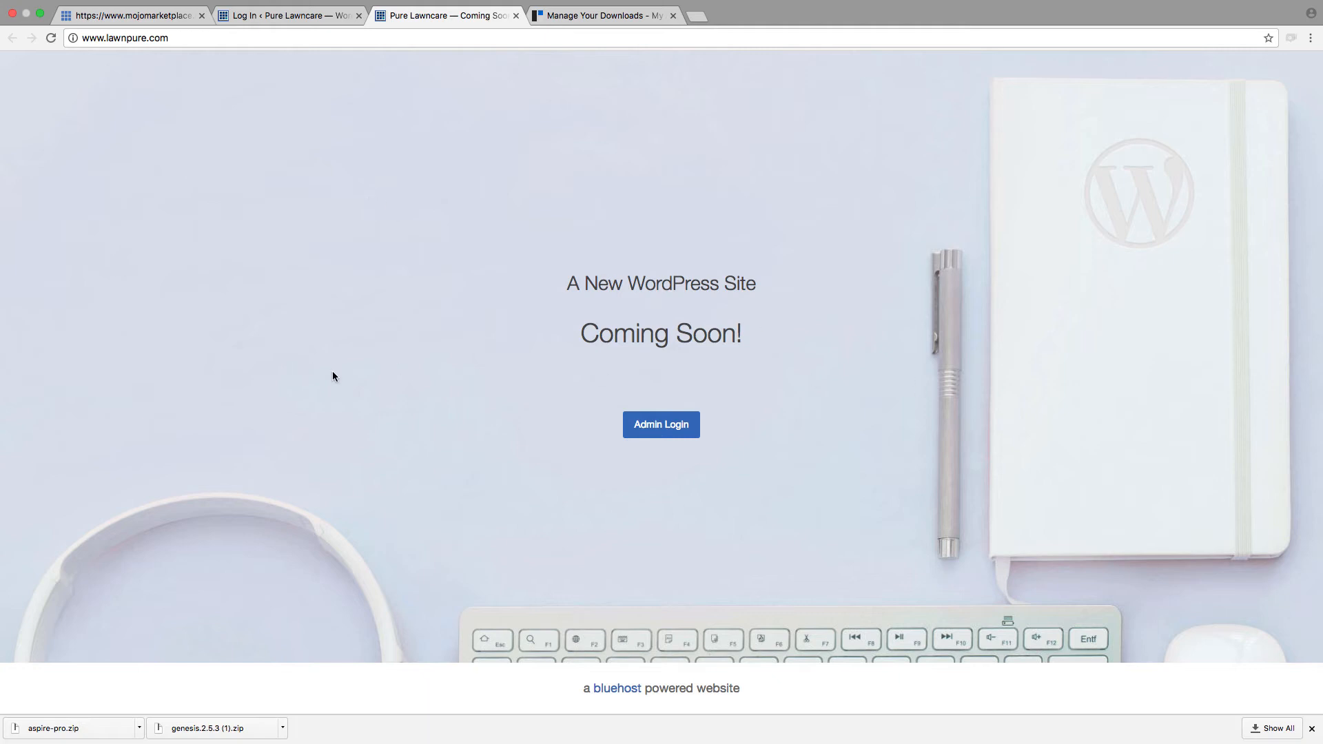
{"action": "left_click", "coordinate": [300, 17]}
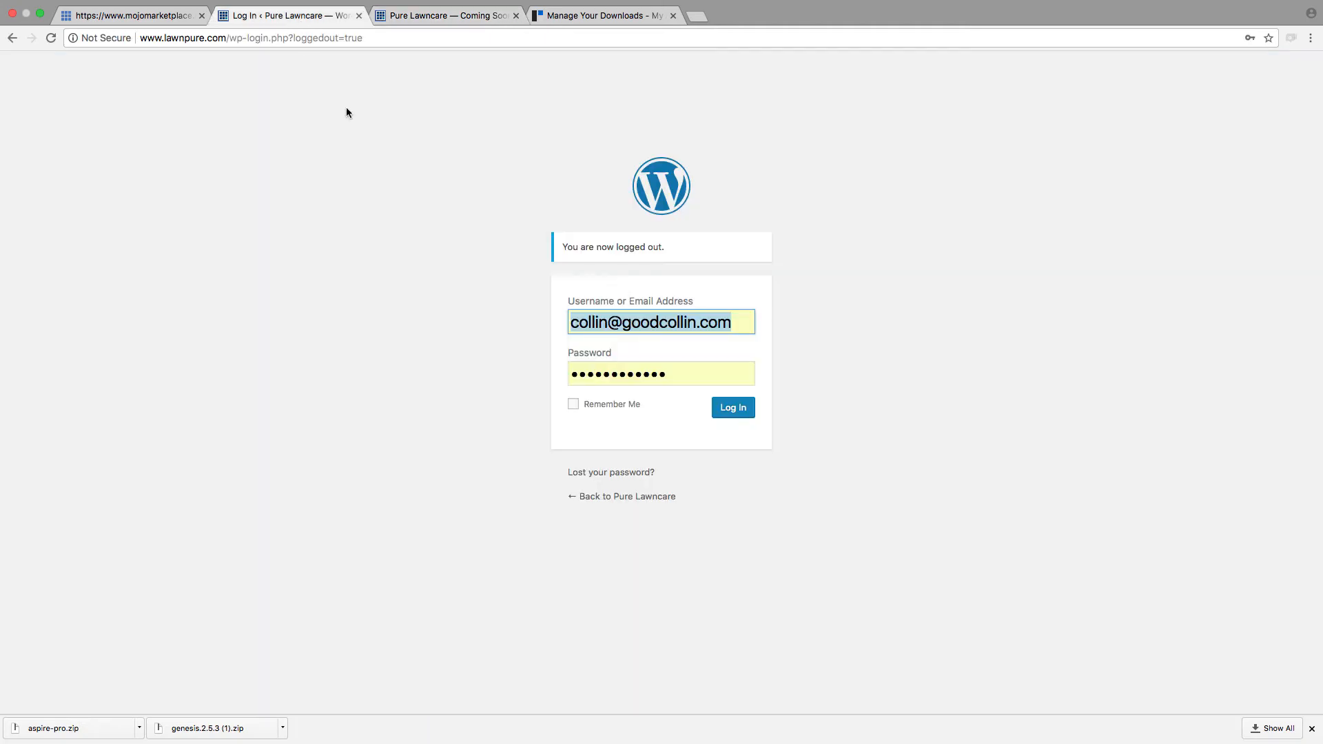
{"action": "left_click", "coordinate": [734, 409]}
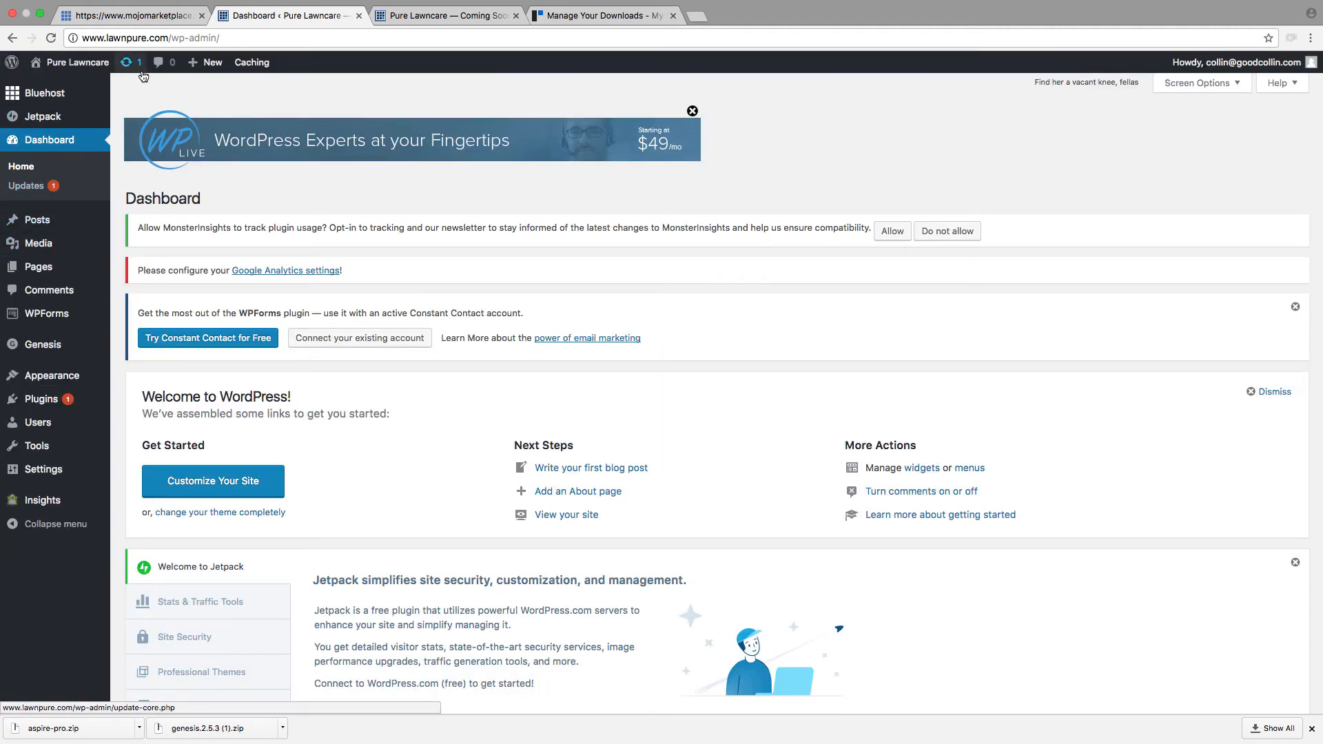
Step: Launch the Pure Lawncare site from the admin's Bluehost home page to take it out of Coming Soon mode
{"action": "mouse_move", "coordinate": [2, 101]}
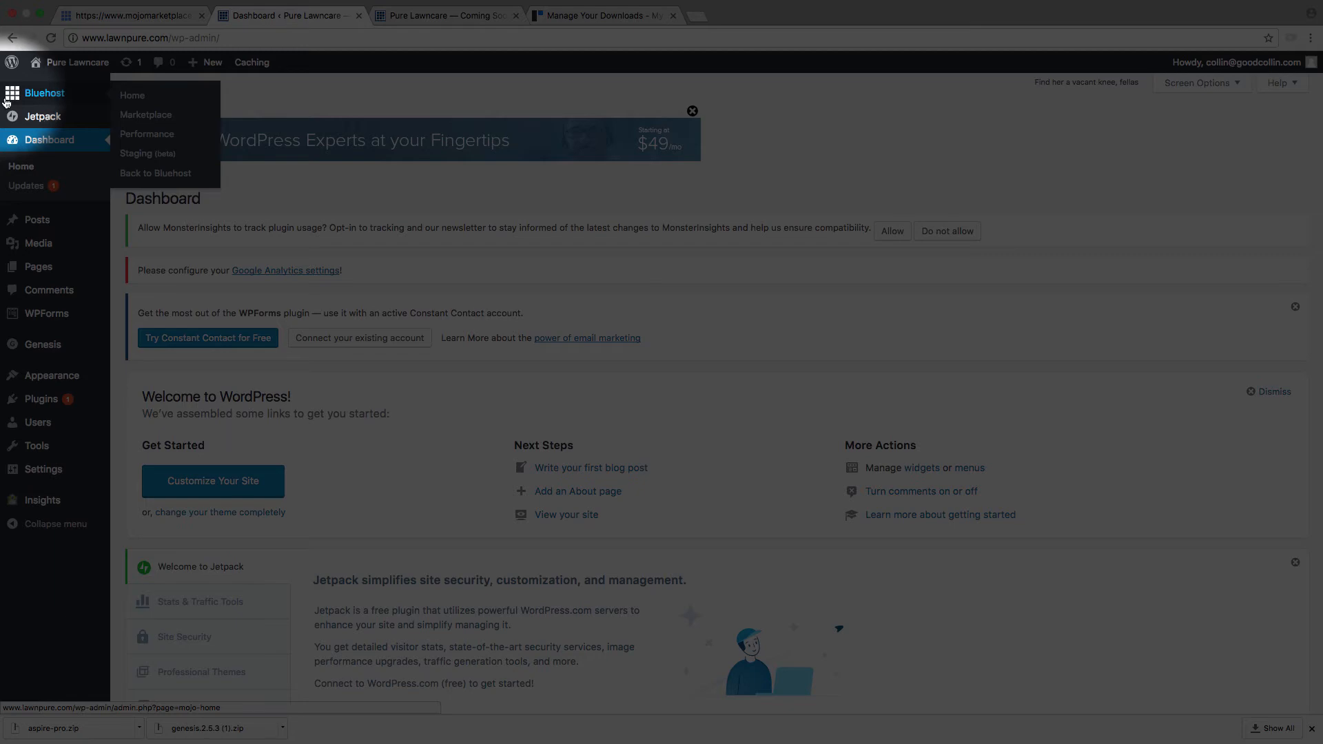
{"action": "left_click", "coordinate": [142, 102]}
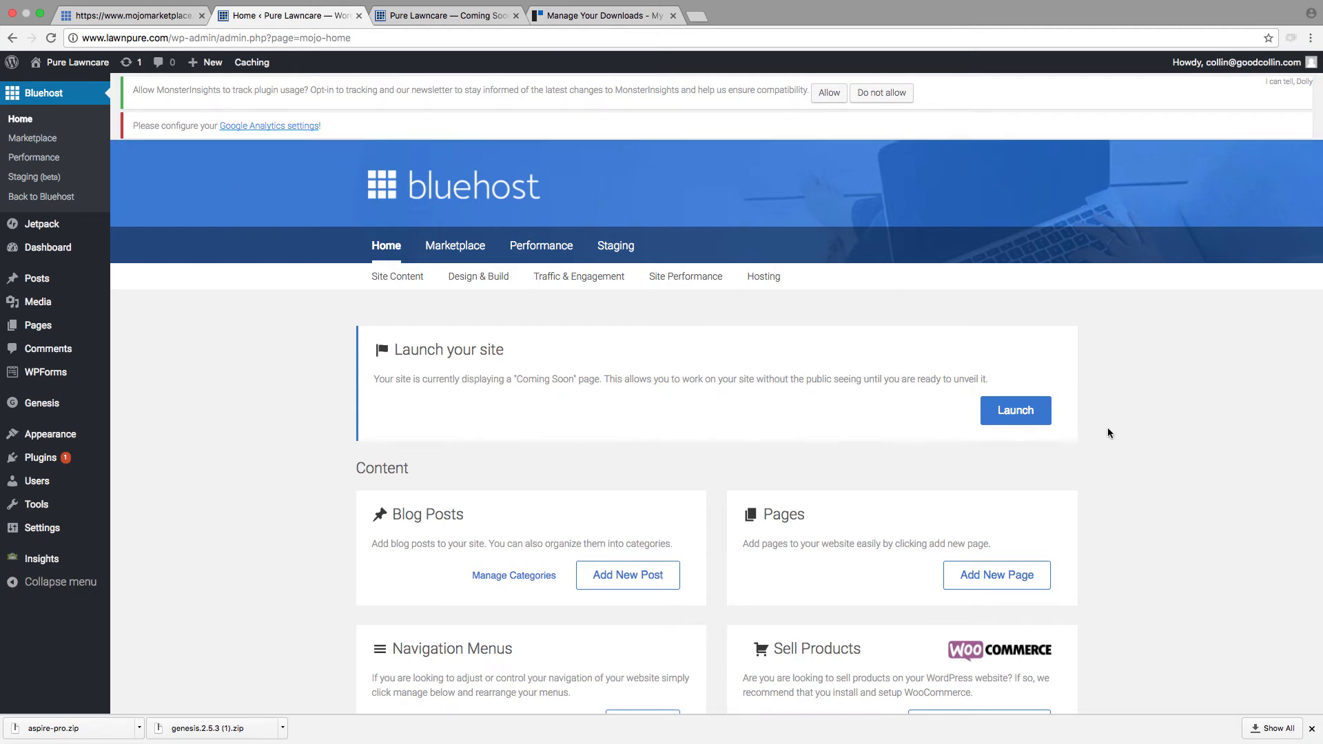
{"action": "left_click", "coordinate": [1009, 412]}
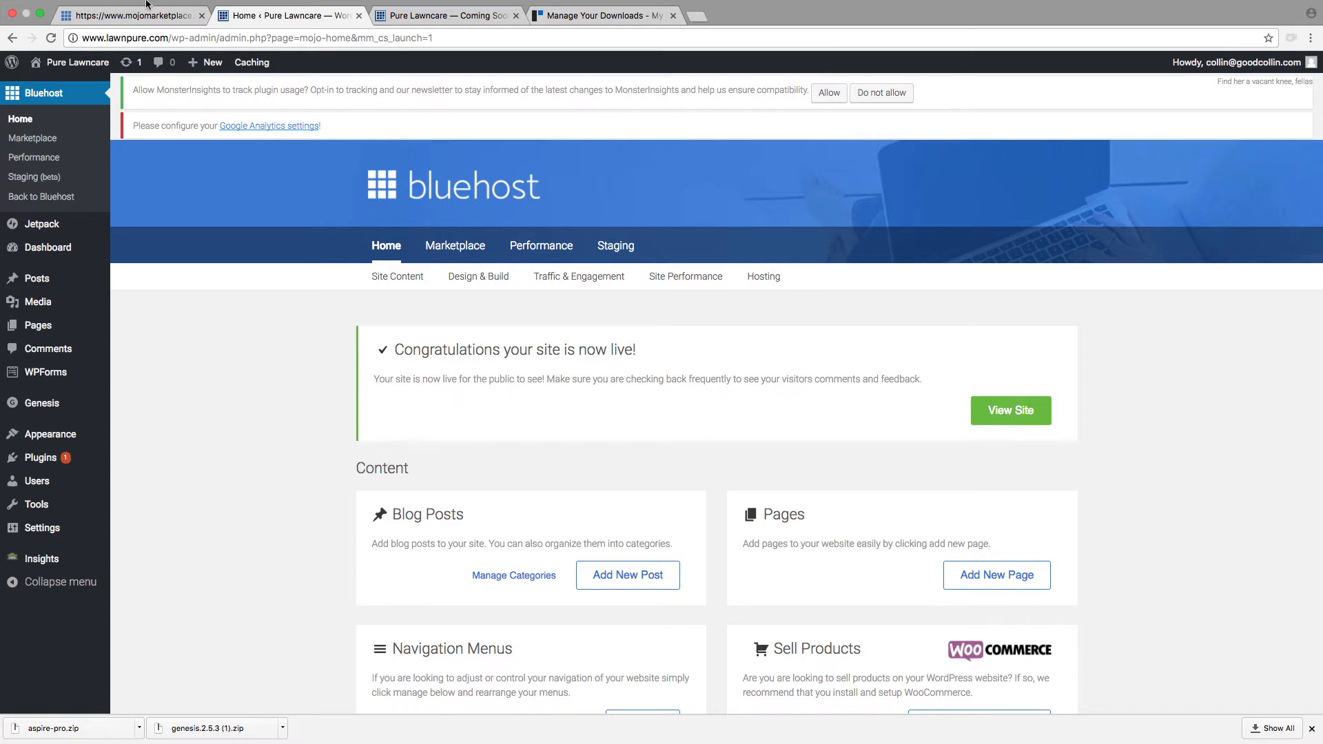
Step: Reload the Pure Lawncare site to check that it is live, and return to the WordPress admin dashboard
{"action": "left_click", "coordinate": [444, 15]}
{"action": "left_click", "coordinate": [51, 38]}
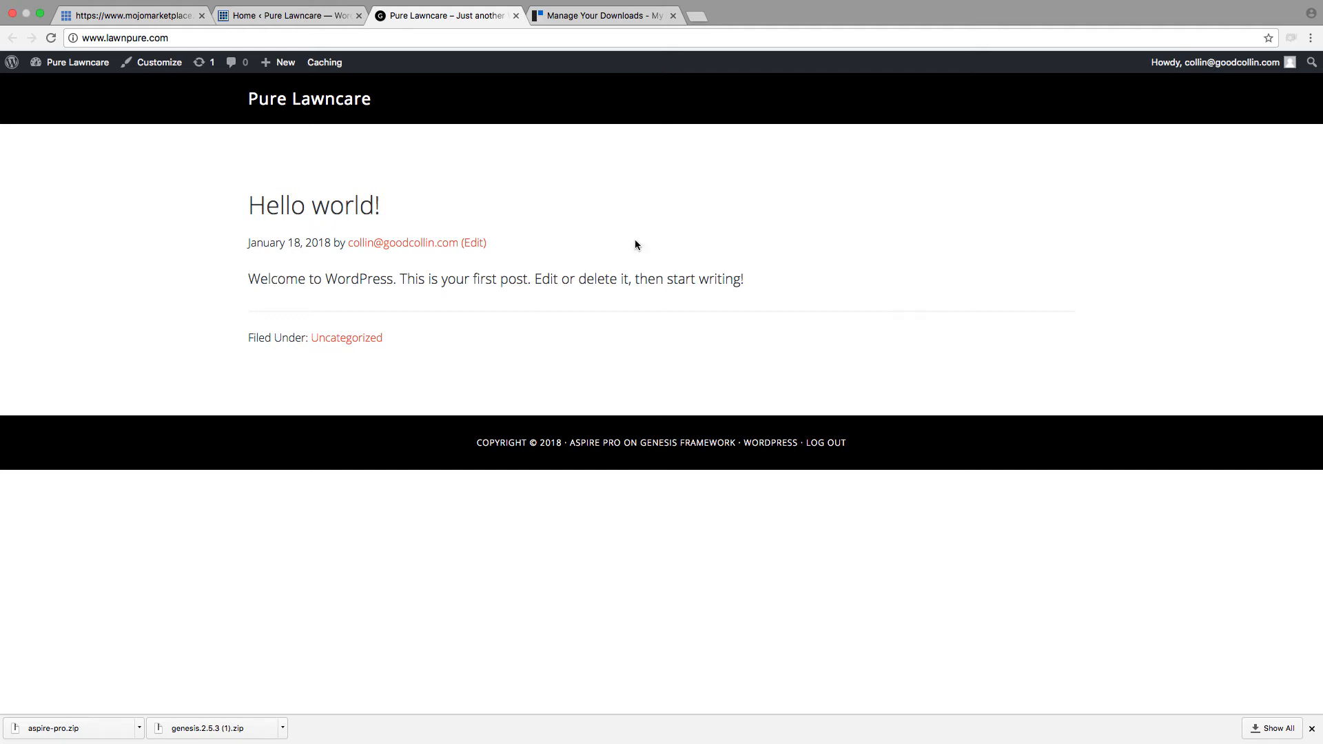
{"action": "left_click", "coordinate": [290, 15]}
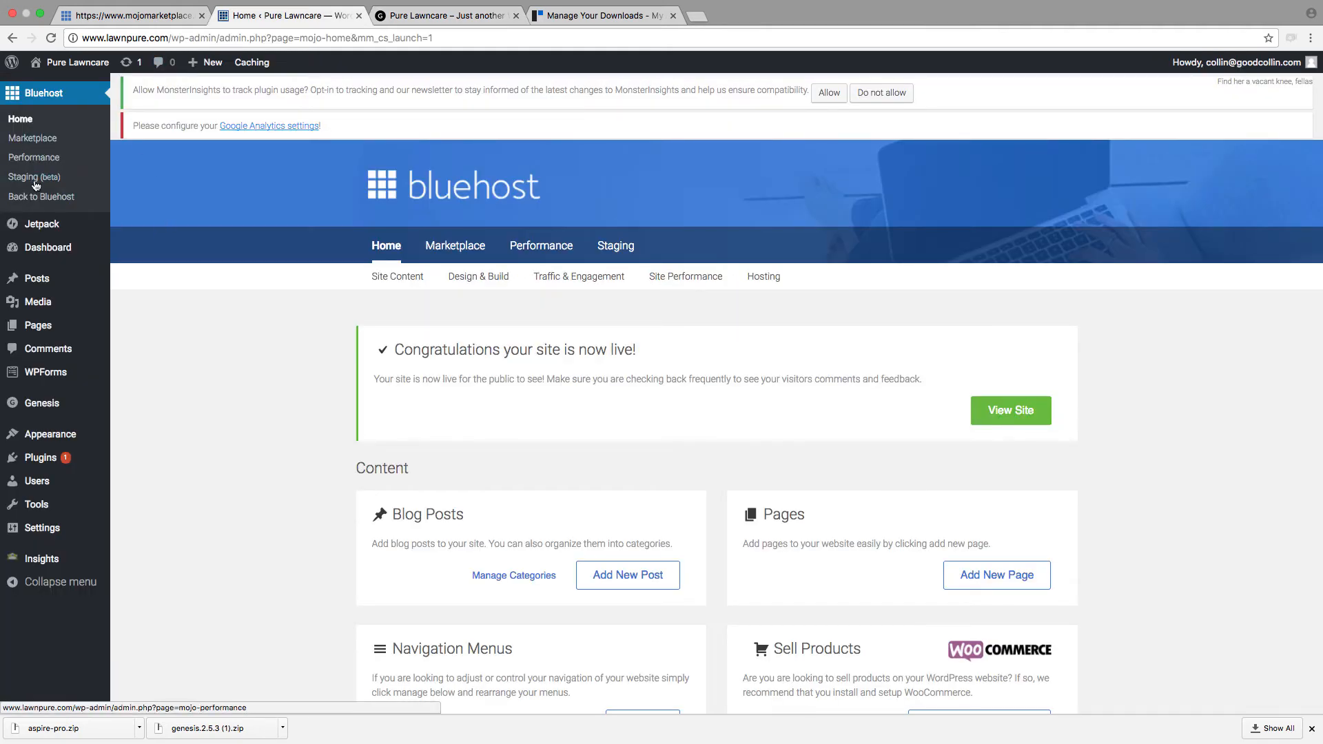
{"action": "left_click", "coordinate": [31, 252]}
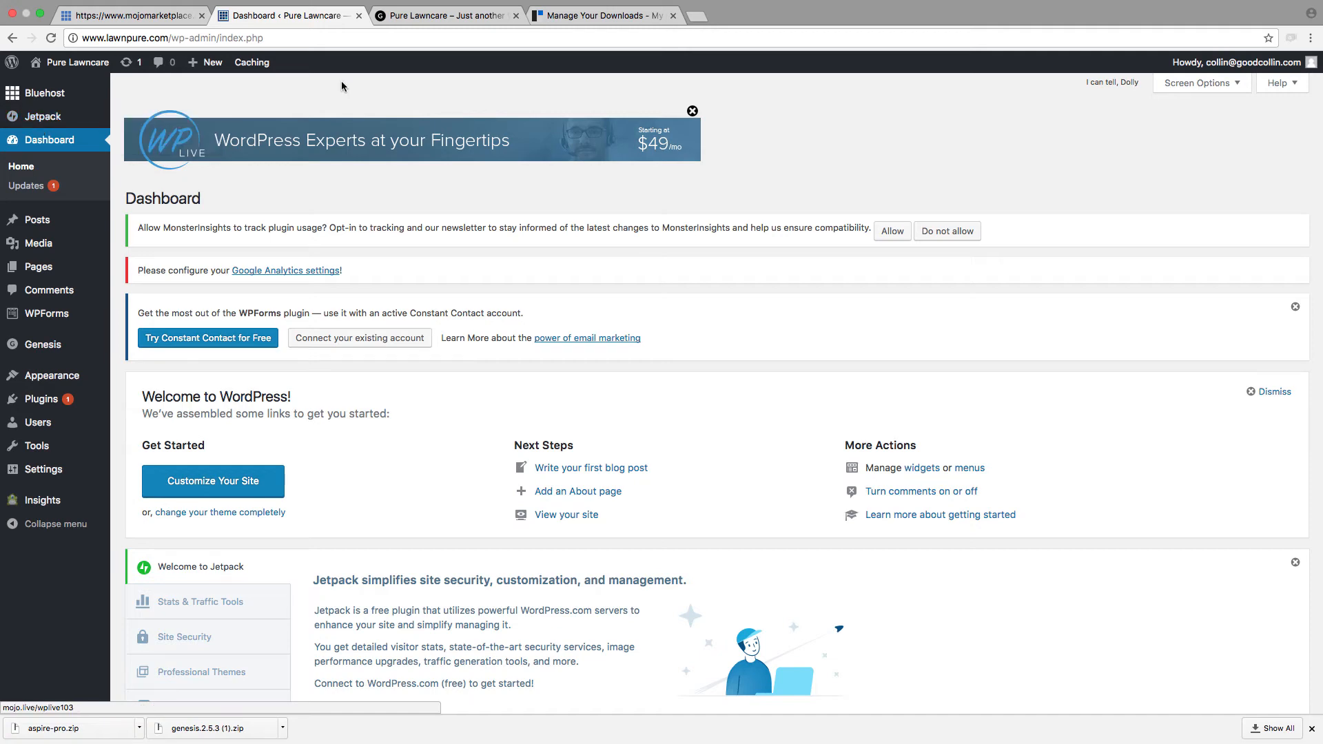
Step: Browse the StudioPress theme downloads and open the setup instructions for Aspire Pro, through to Appfinite's Aspire Theme Setup page
{"action": "left_click", "coordinate": [581, 21]}
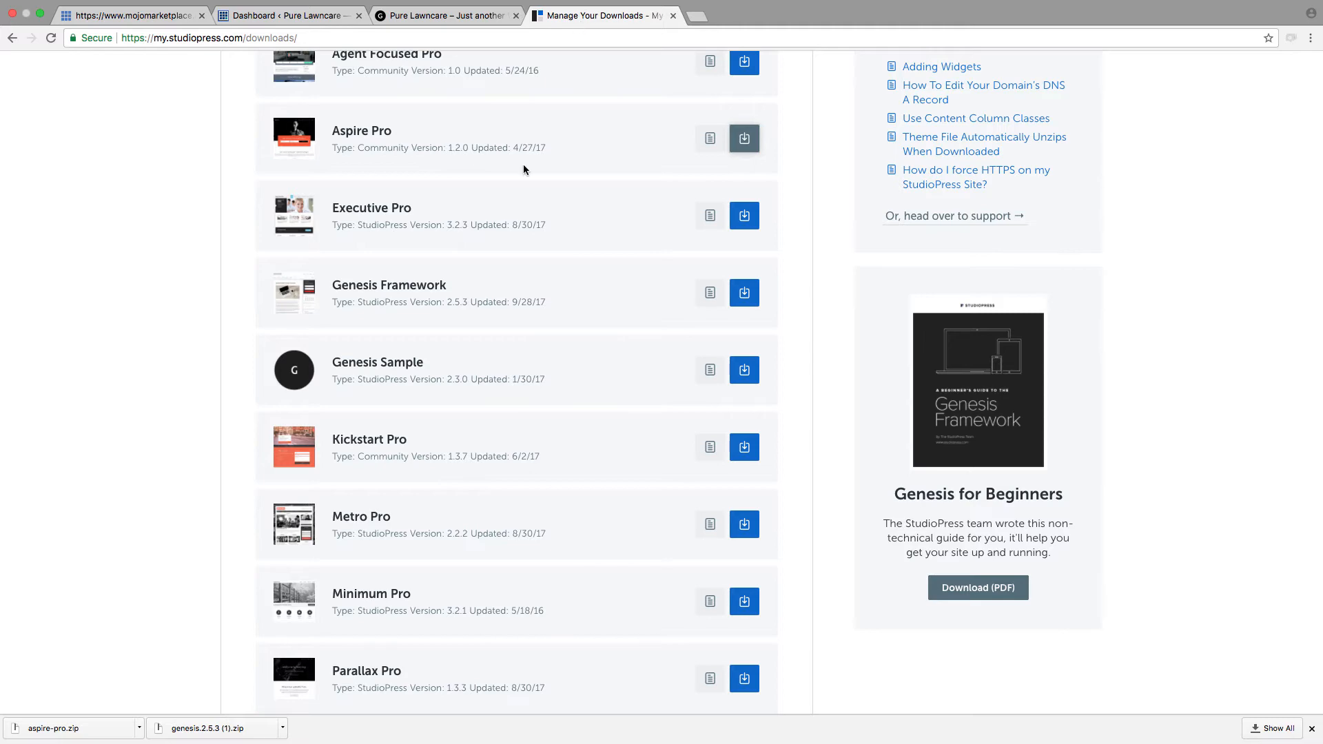
{"action": "scroll", "coordinate": [420, 196], "scroll_direction": "up", "scroll_amount": 7}
{"action": "scroll", "coordinate": [410, 198], "scroll_direction": "down", "scroll_amount": 7}
{"action": "scroll", "coordinate": [409, 197], "scroll_direction": "down", "scroll_amount": 4}
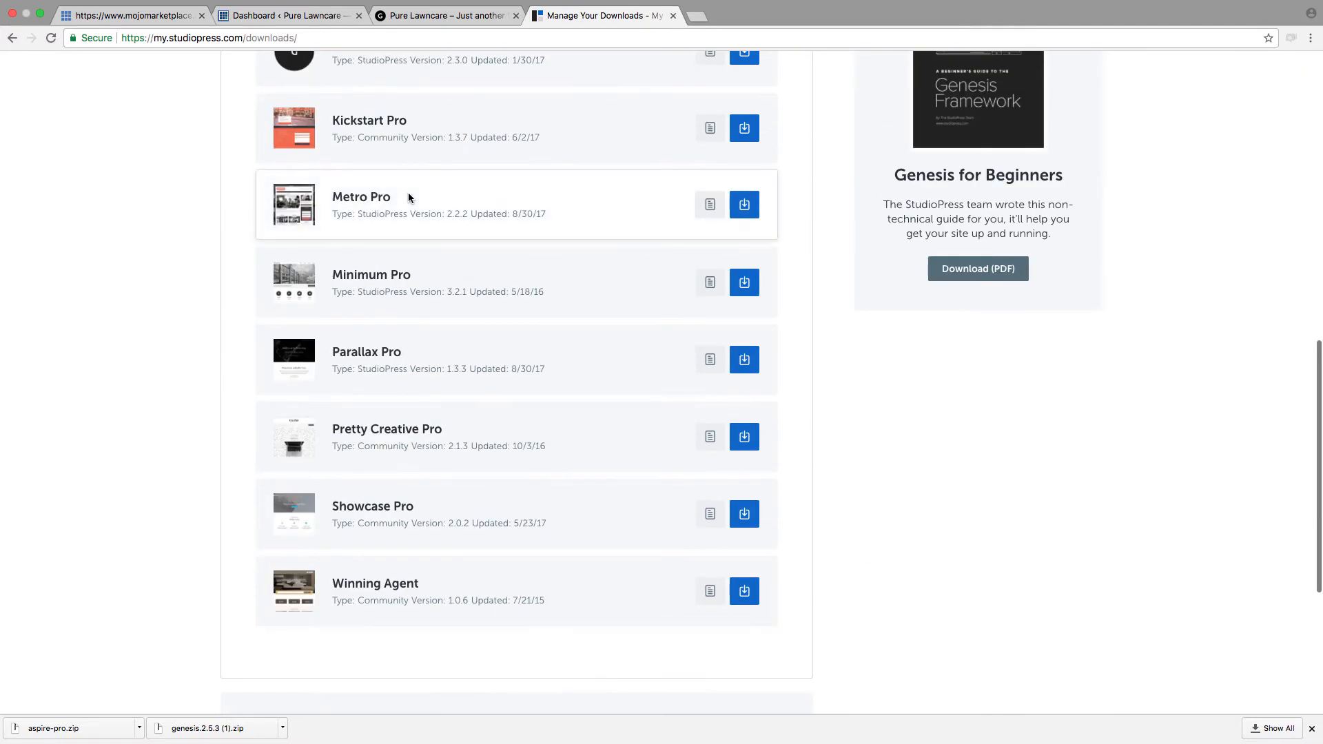
{"action": "scroll", "coordinate": [151, 118], "scroll_direction": "up", "scroll_amount": 5}
{"action": "scroll", "coordinate": [150, 118], "scroll_direction": "down", "scroll_amount": 7}
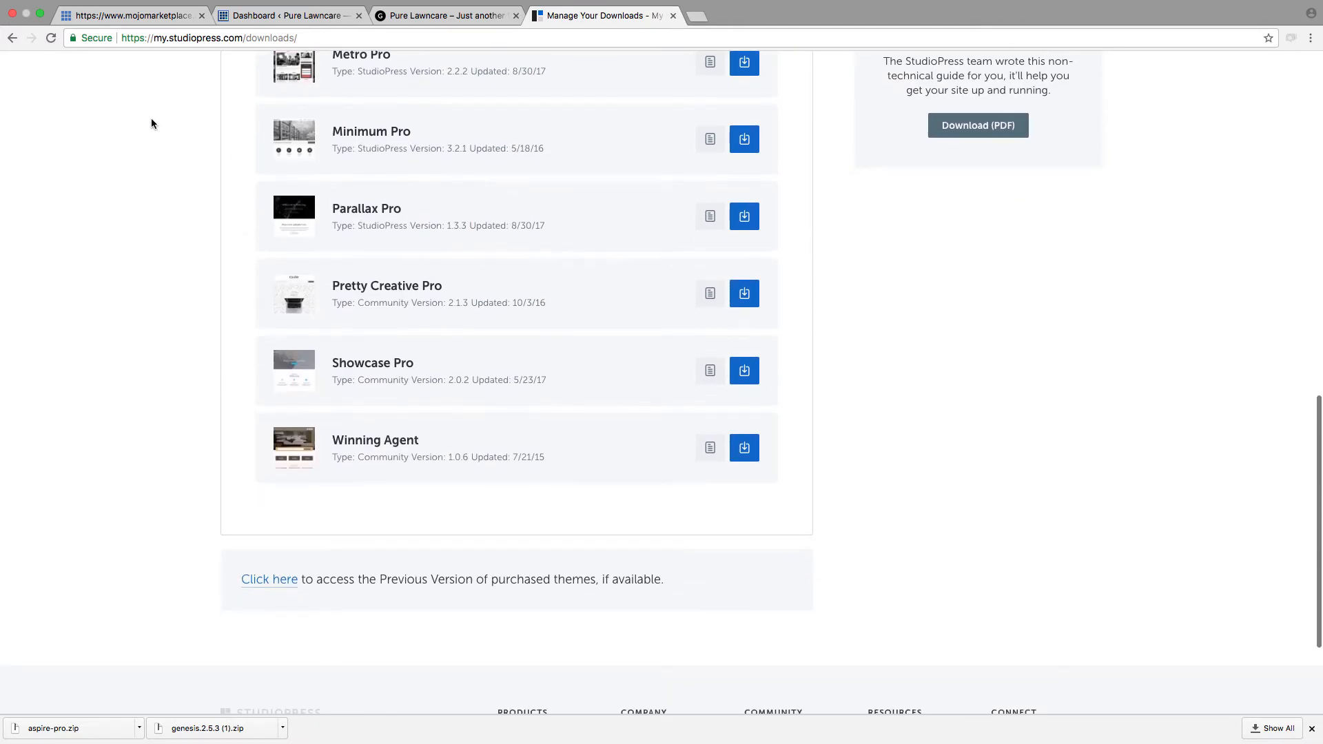
{"action": "scroll", "coordinate": [151, 118], "scroll_direction": "up", "scroll_amount": 10}
{"action": "scroll", "coordinate": [305, 159], "scroll_direction": "down", "scroll_amount": 3}
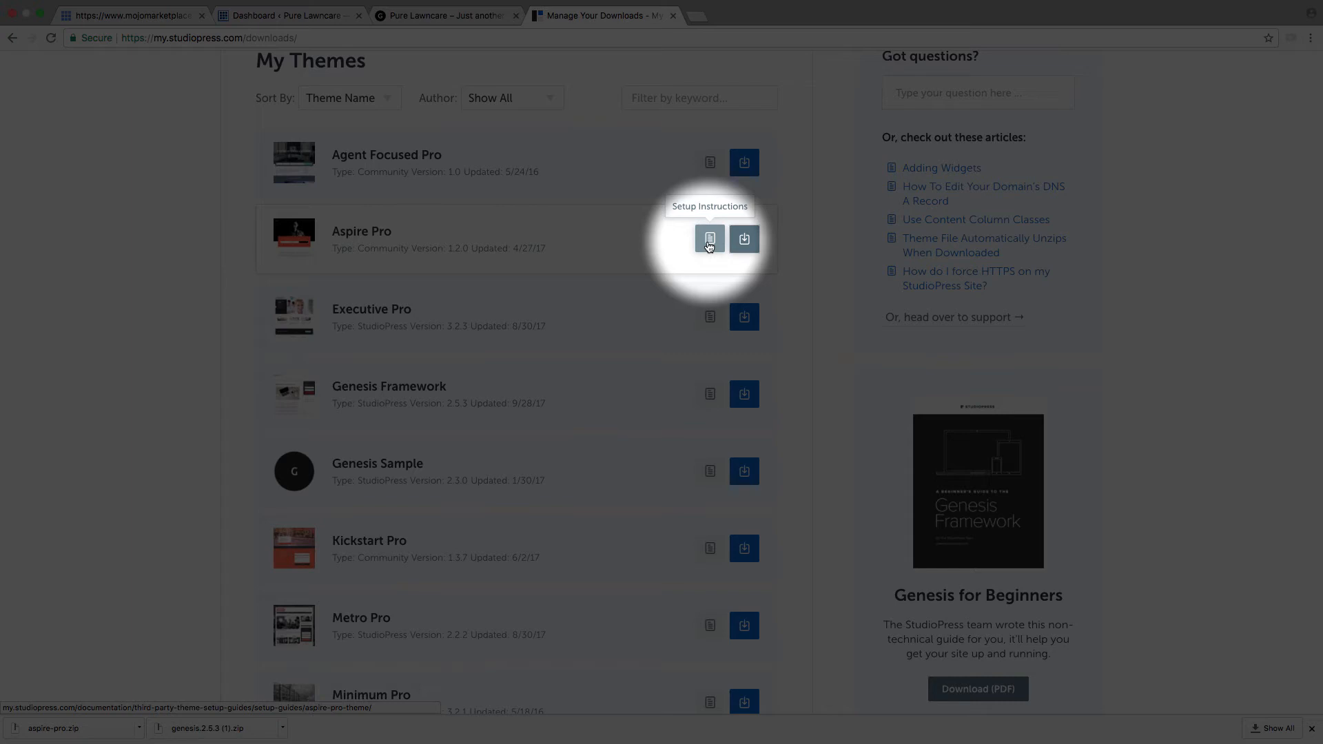
{"action": "left_click", "coordinate": [709, 240]}
{"action": "scroll", "coordinate": [711, 121], "scroll_direction": "down", "scroll_amount": 20}
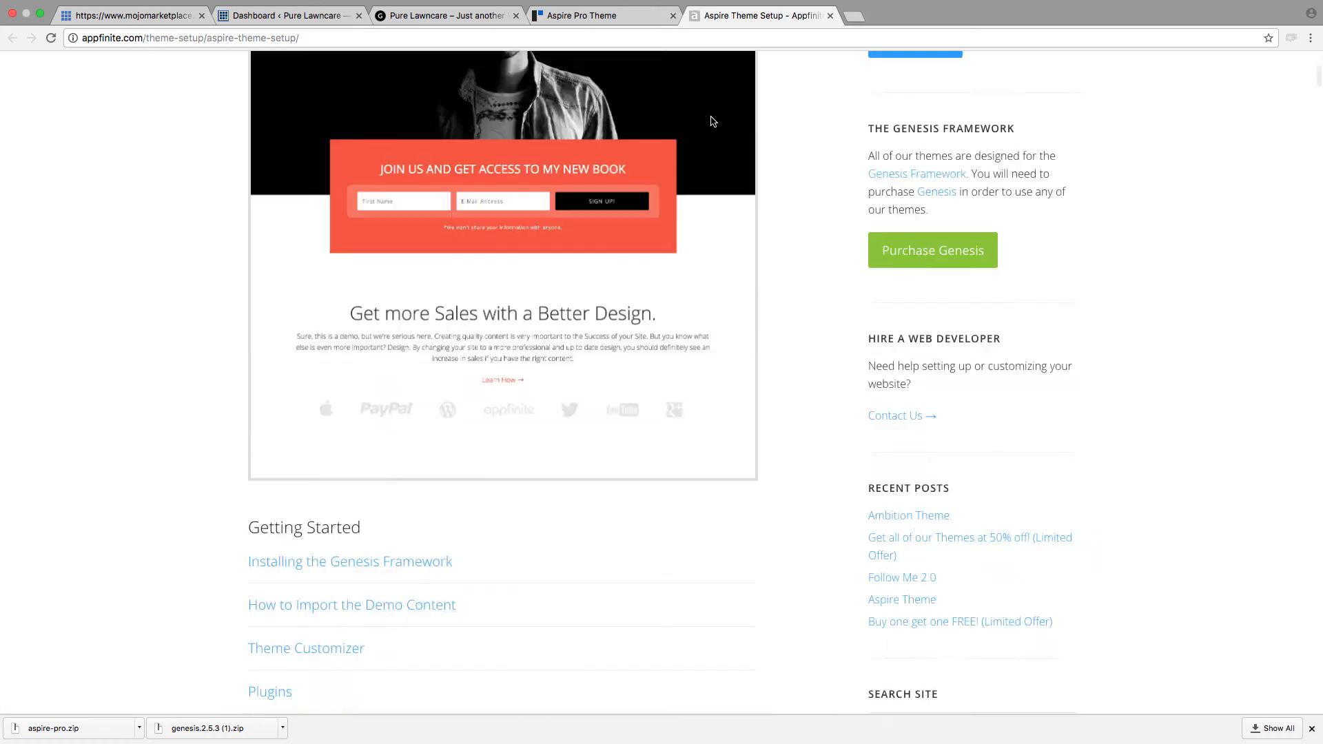
Step: Read through the Aspire Theme Setup documentation, covering the getting started links, home page widgets and their sample code
{"action": "scroll", "coordinate": [715, 166], "scroll_direction": "down", "scroll_amount": 20}
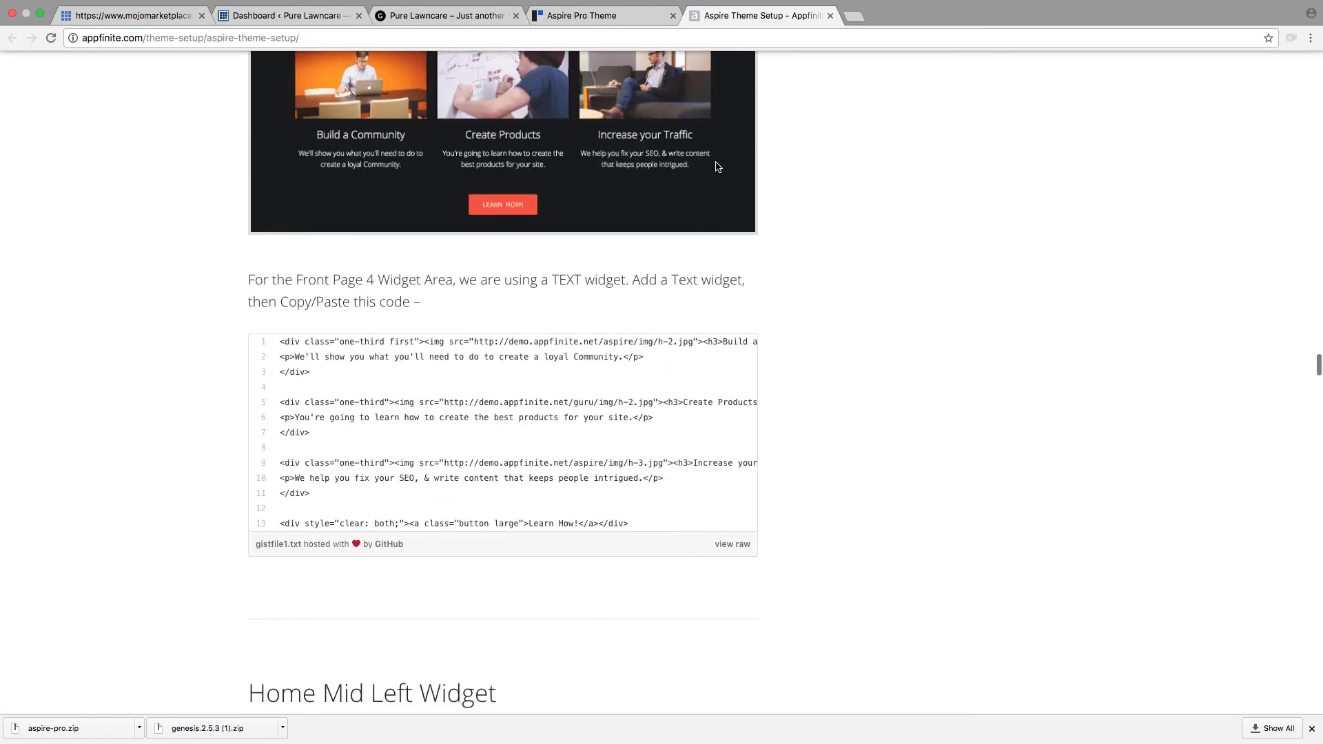
{"action": "scroll", "coordinate": [717, 167], "scroll_direction": "down", "scroll_amount": 20}
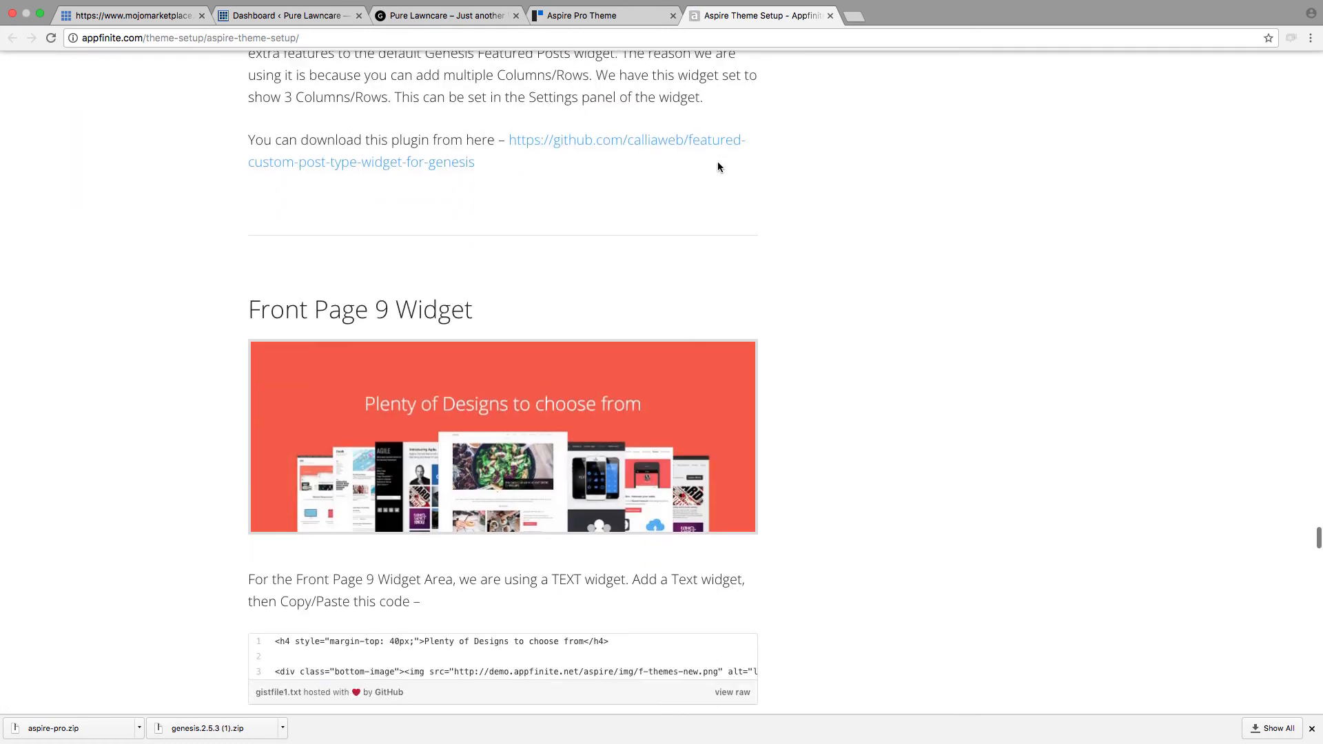
{"action": "scroll", "coordinate": [674, 158], "scroll_direction": "down", "scroll_amount": 10}
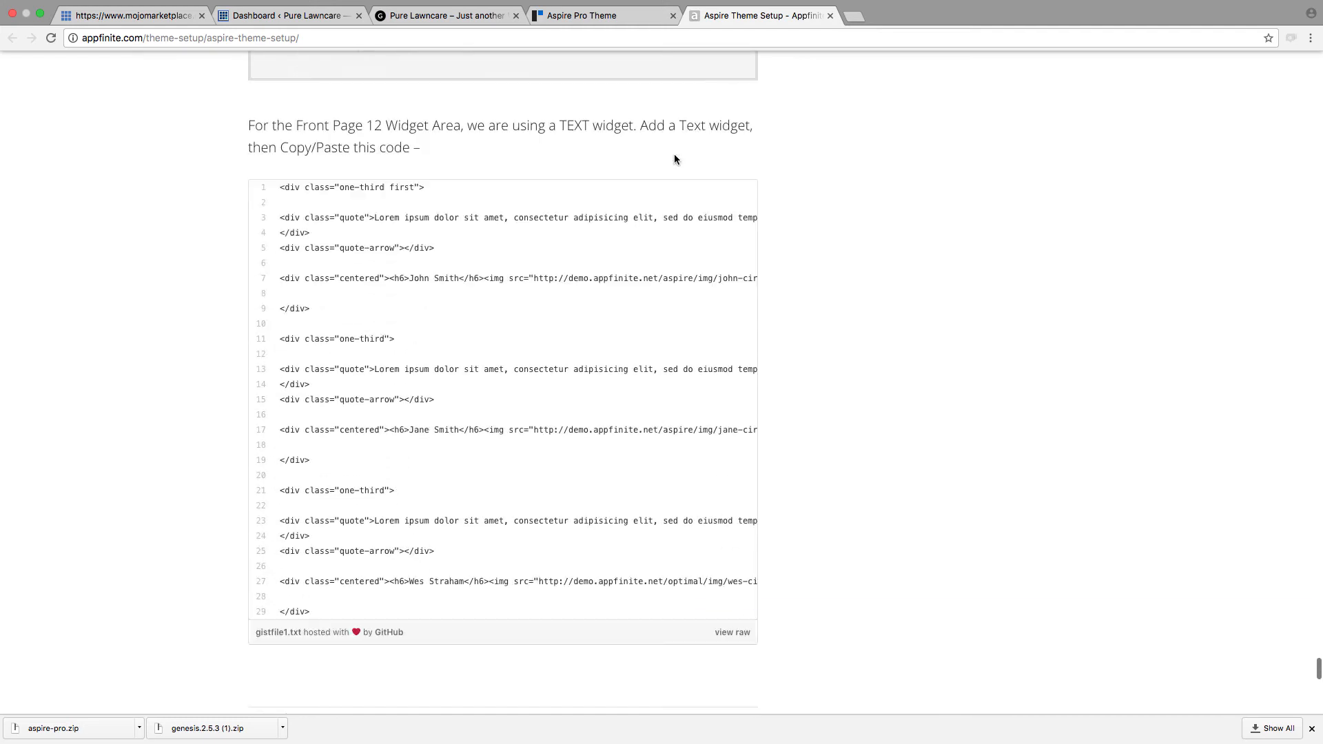
{"action": "scroll", "coordinate": [675, 158], "scroll_direction": "up", "scroll_amount": 20}
{"action": "scroll", "coordinate": [674, 160], "scroll_direction": "up", "scroll_amount": 20}
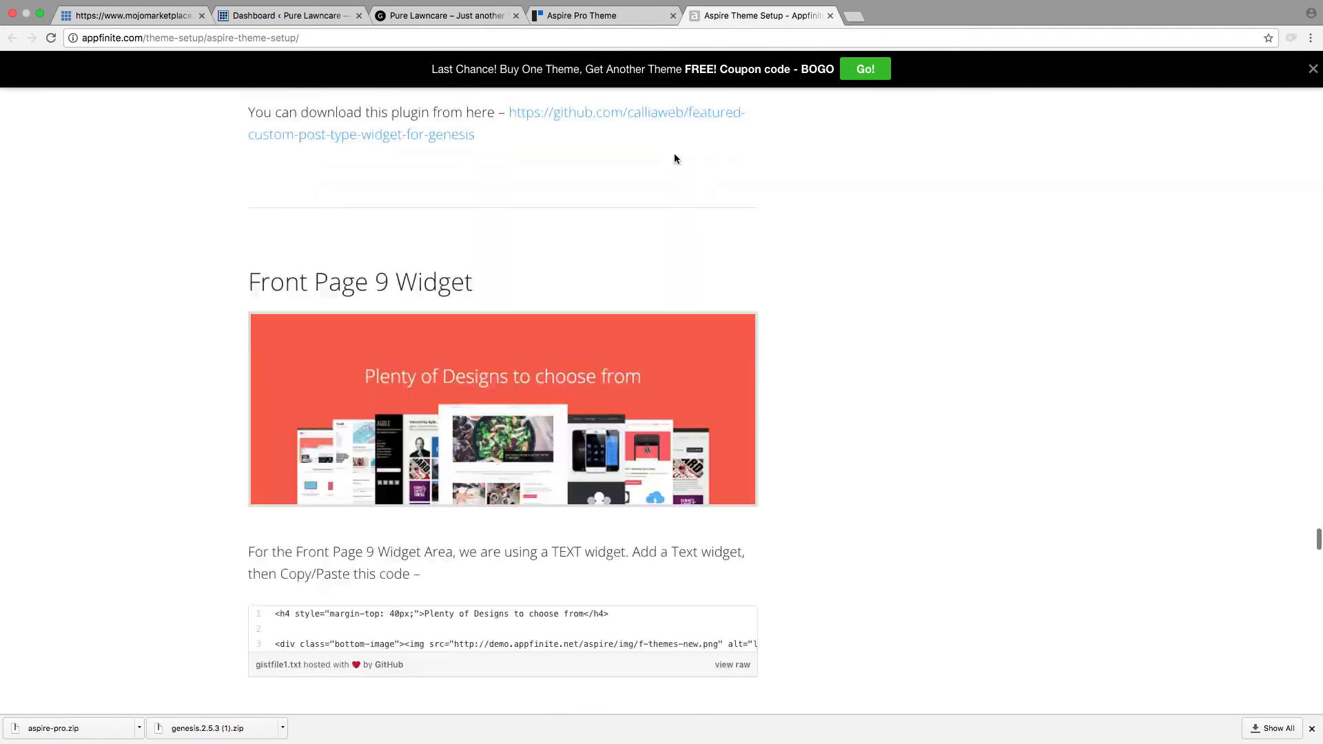
{"action": "scroll", "coordinate": [673, 159], "scroll_direction": "up", "scroll_amount": 20}
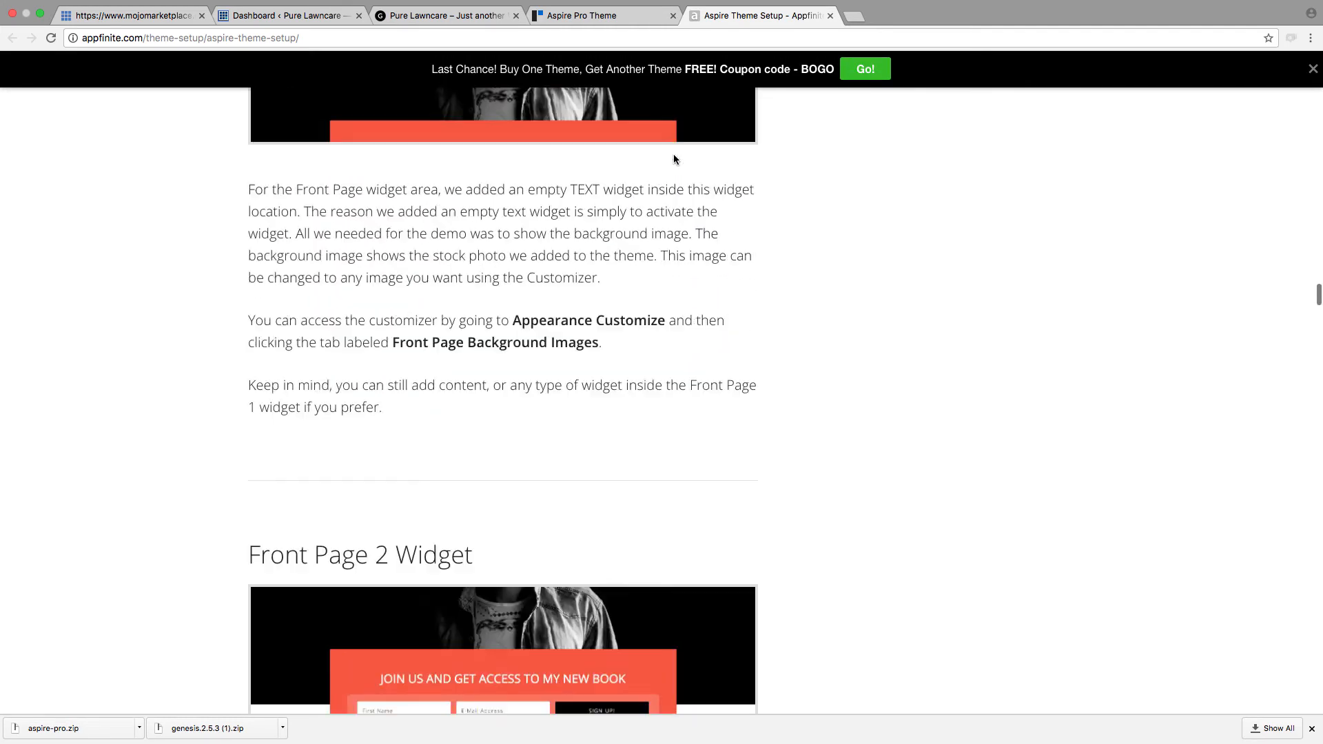
{"action": "scroll", "coordinate": [668, 164], "scroll_direction": "up", "scroll_amount": 20}
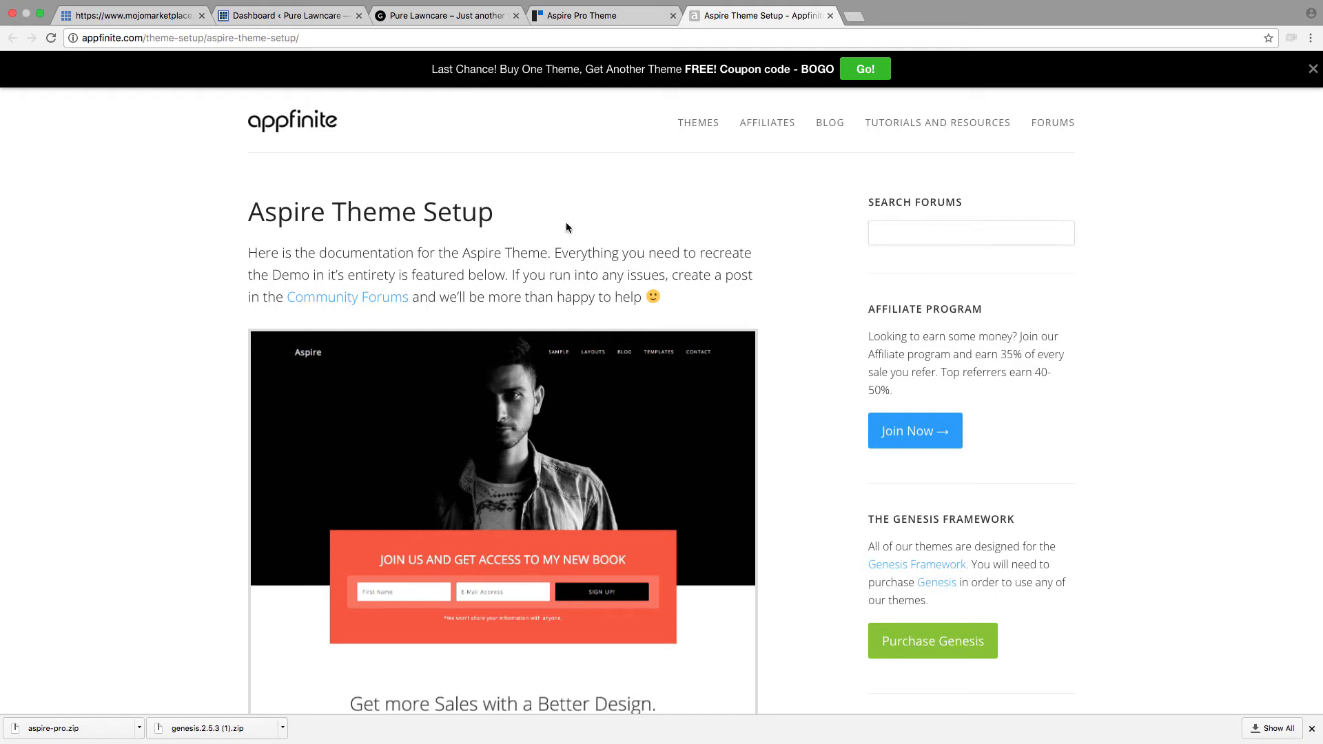
{"action": "scroll", "coordinate": [523, 231], "scroll_direction": "down", "scroll_amount": 7}
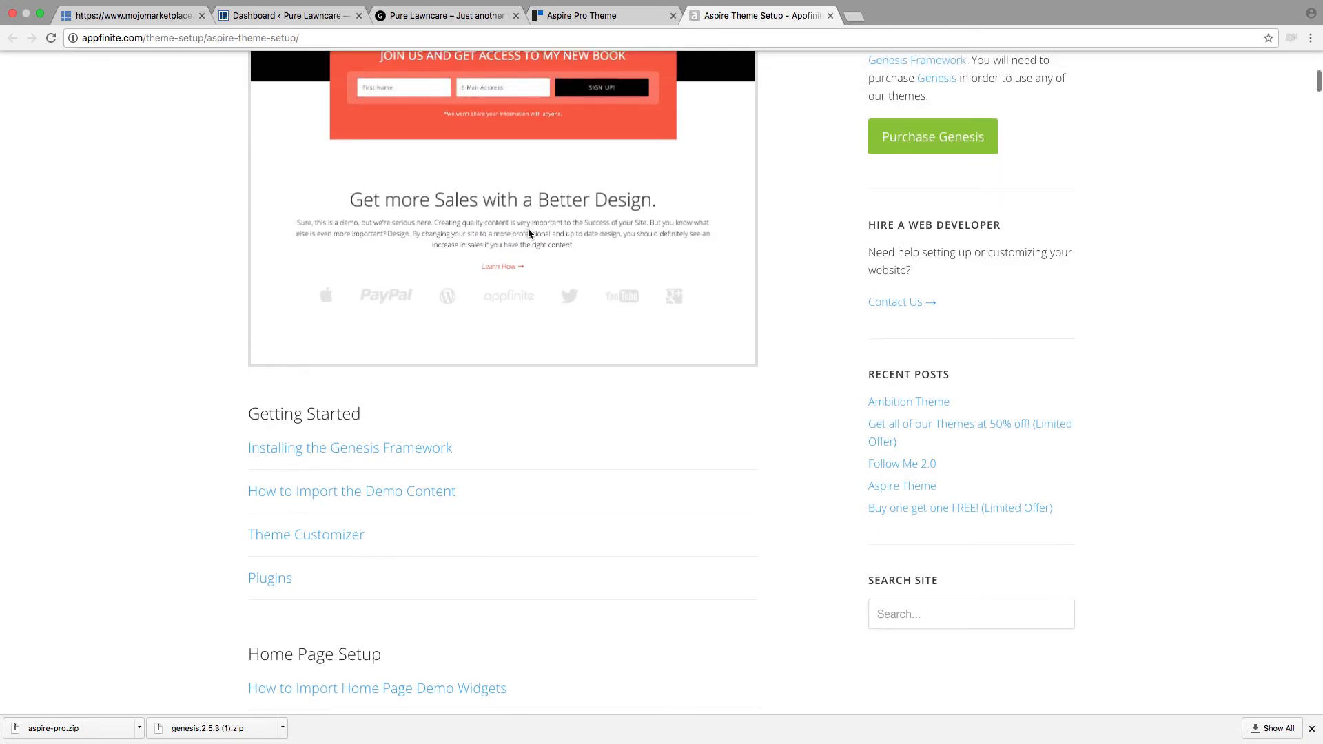
{"action": "scroll", "coordinate": [528, 232], "scroll_direction": "down", "scroll_amount": 6}
{"action": "scroll", "coordinate": [528, 233], "scroll_direction": "up", "scroll_amount": 5}
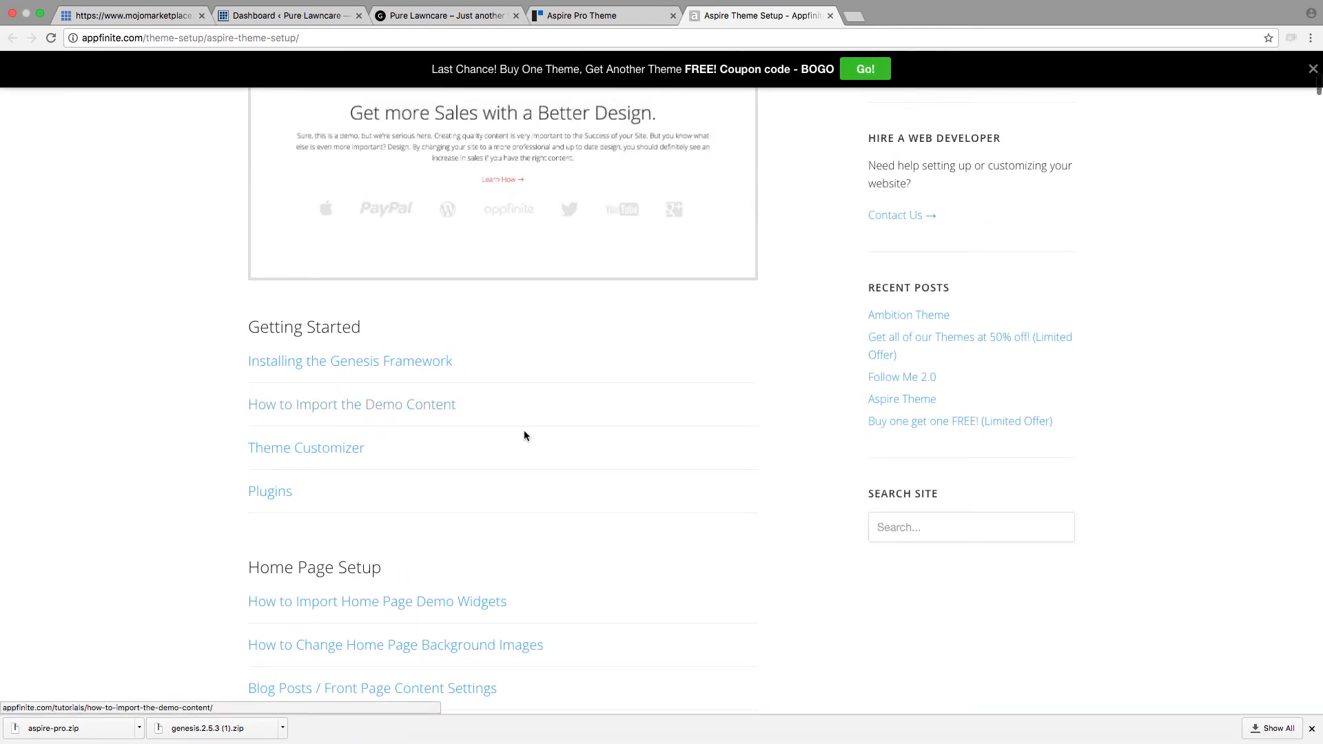
{"action": "scroll", "coordinate": [536, 440], "scroll_direction": "down", "scroll_amount": 9}
{"action": "scroll", "coordinate": [470, 401], "scroll_direction": "up", "scroll_amount": 1}
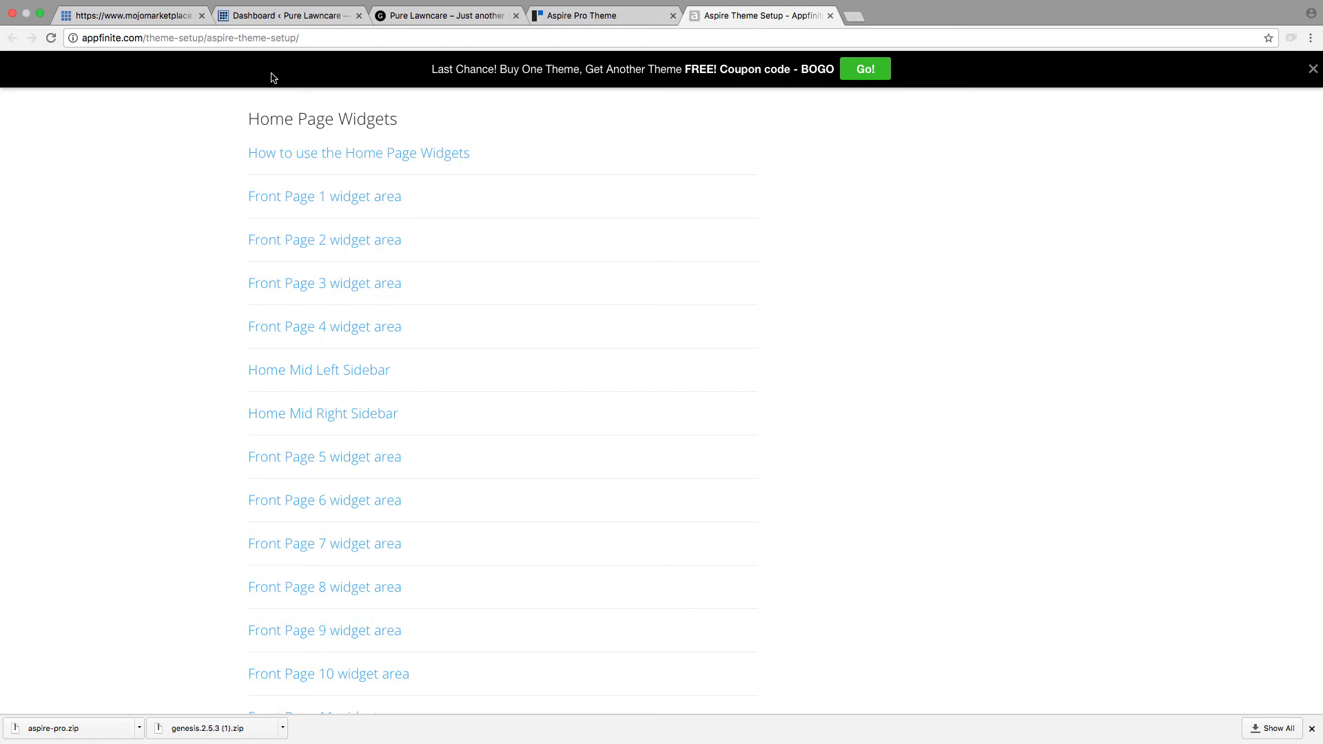
Step: Compare the Aspire Pro demo layout on StudioPress's theme page with the current Pure Lawncare homepage
{"action": "left_click", "coordinate": [275, 15]}
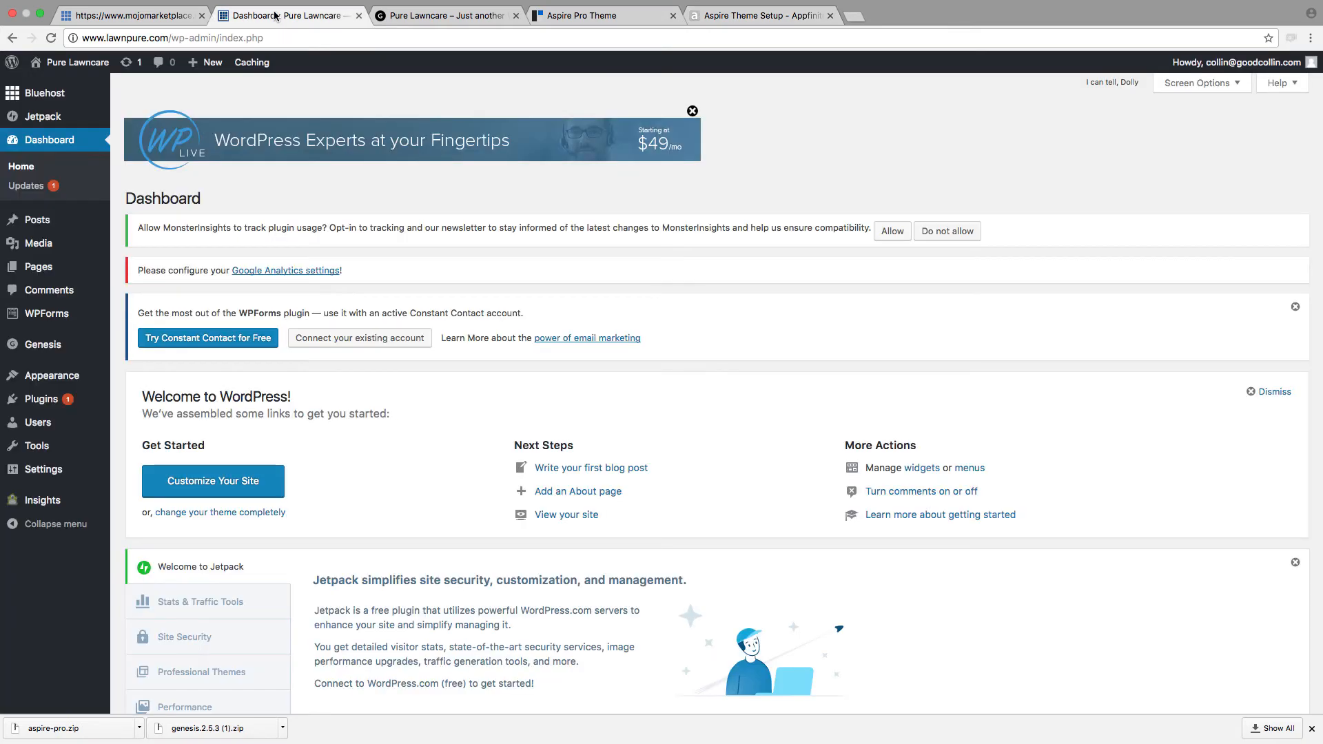
{"action": "left_click", "coordinate": [572, 16]}
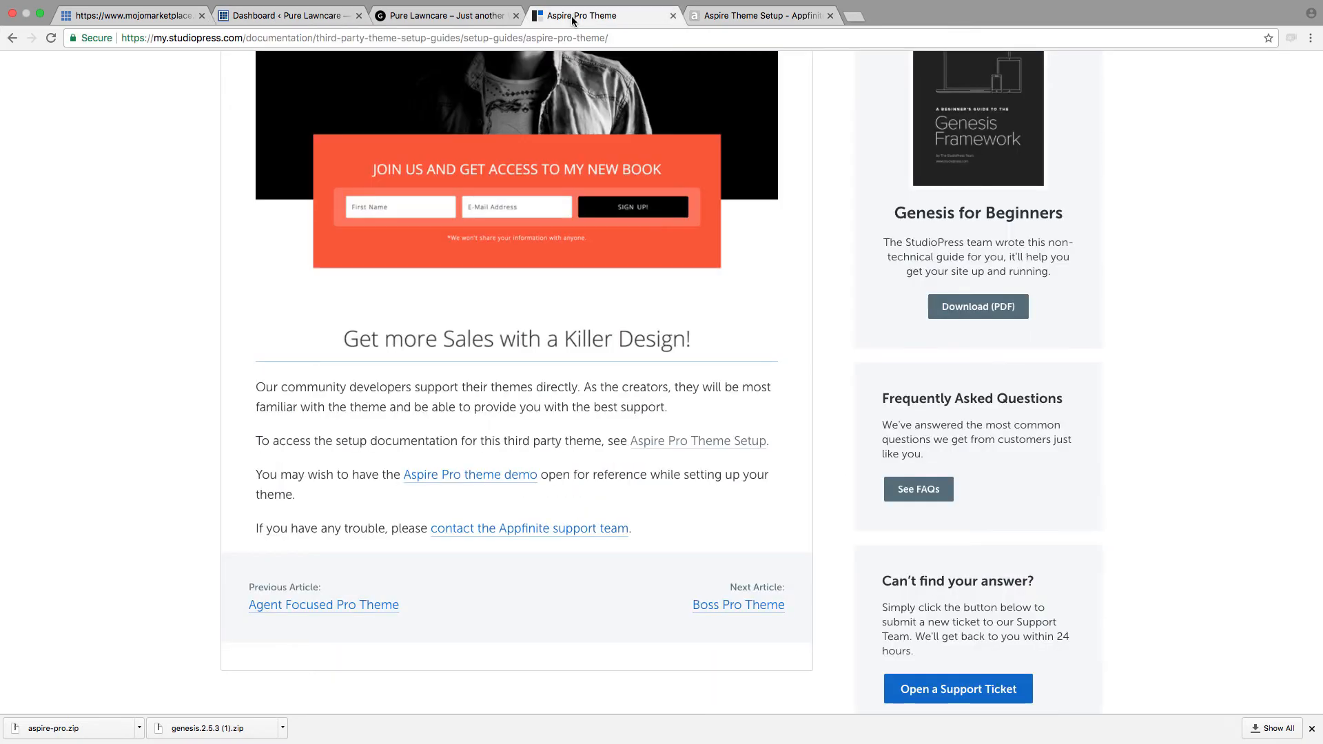
{"action": "left_click", "coordinate": [713, 17]}
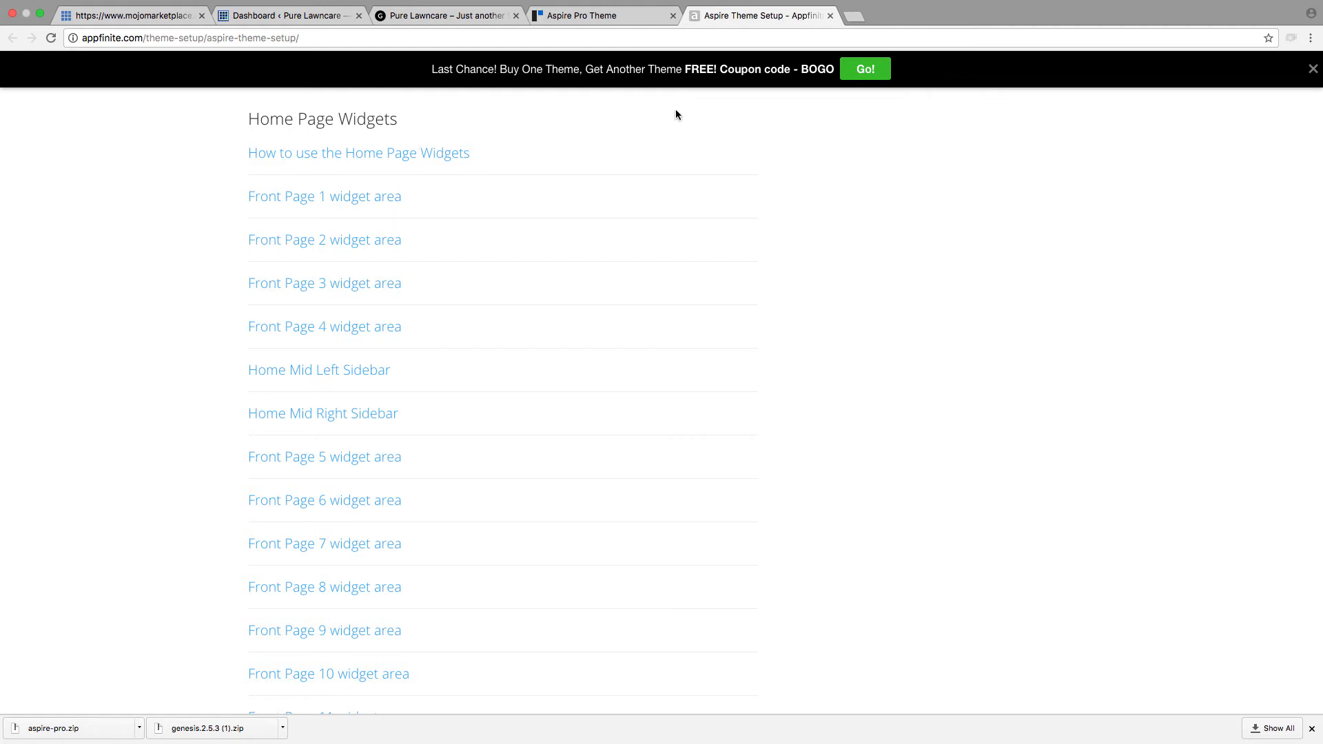
{"action": "left_click", "coordinate": [588, 16]}
{"action": "scroll", "coordinate": [599, 179], "scroll_direction": "up", "scroll_amount": 2}
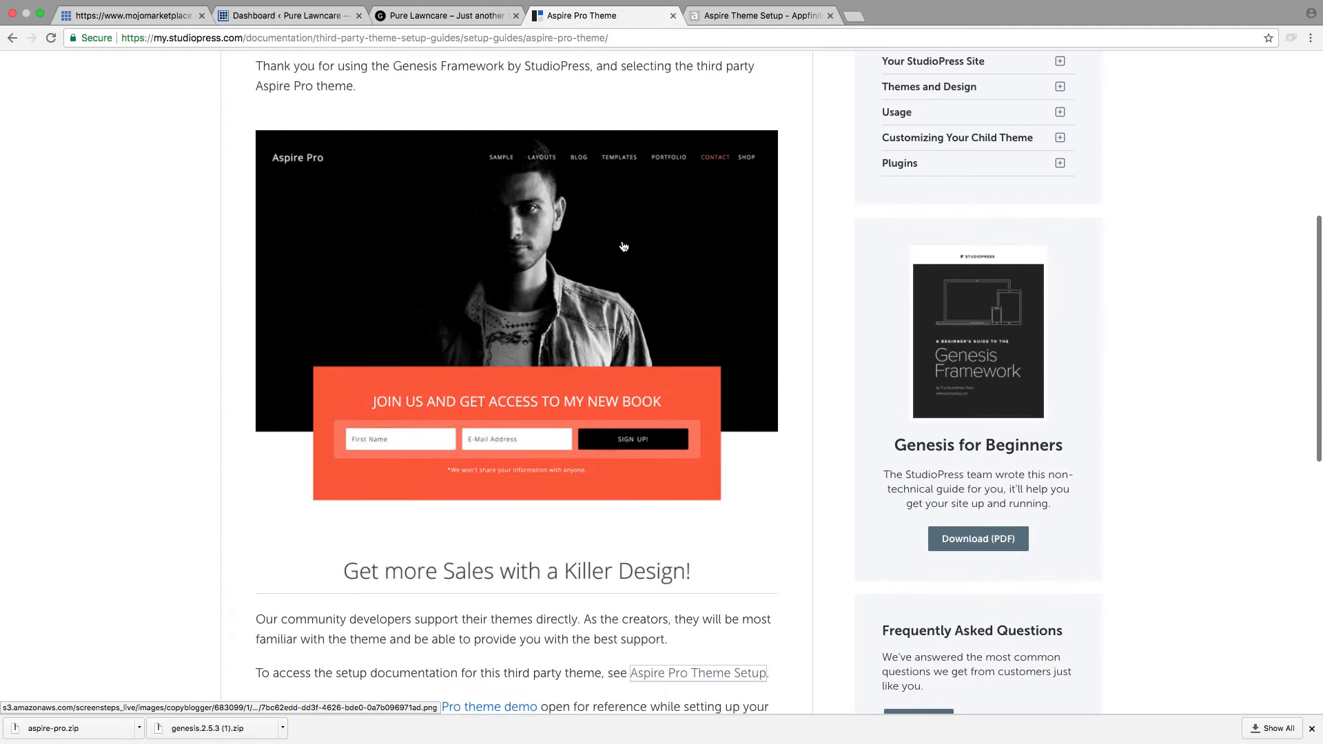
{"action": "left_click", "coordinate": [449, 15]}
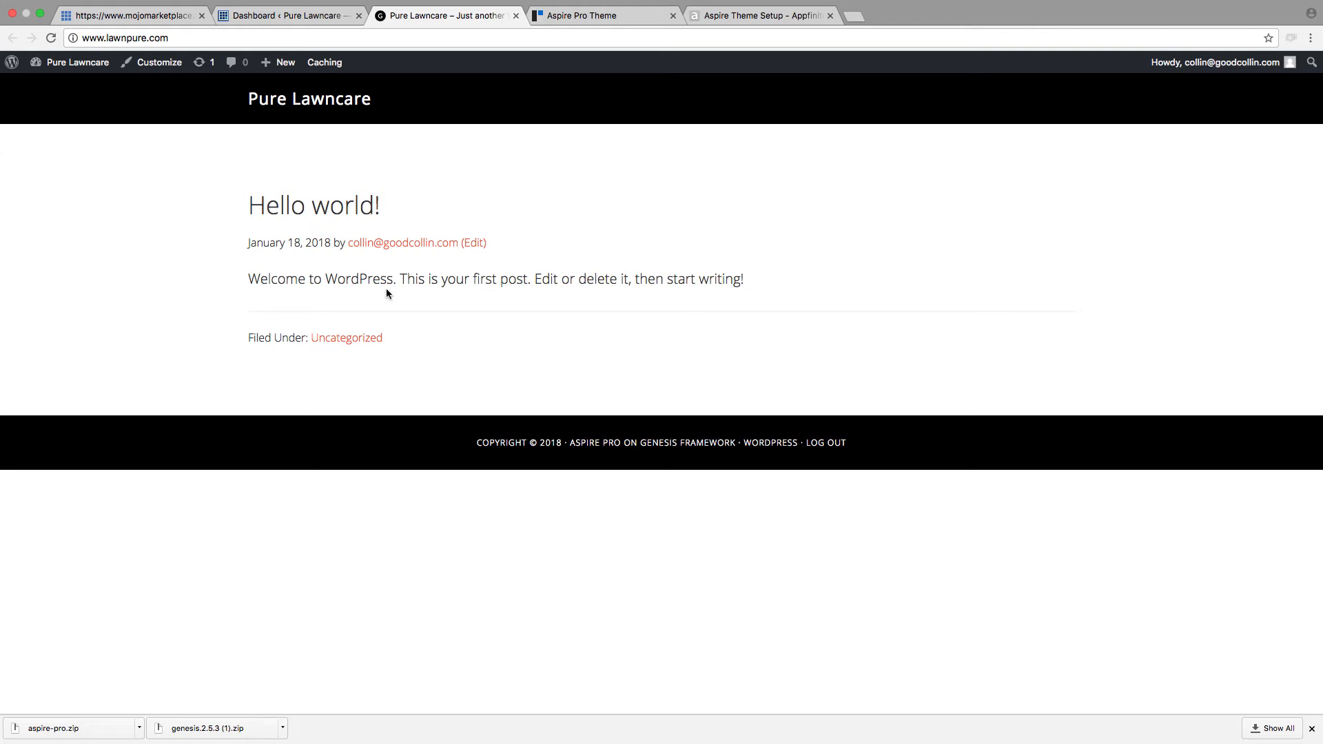
{"action": "left_click", "coordinate": [584, 21]}
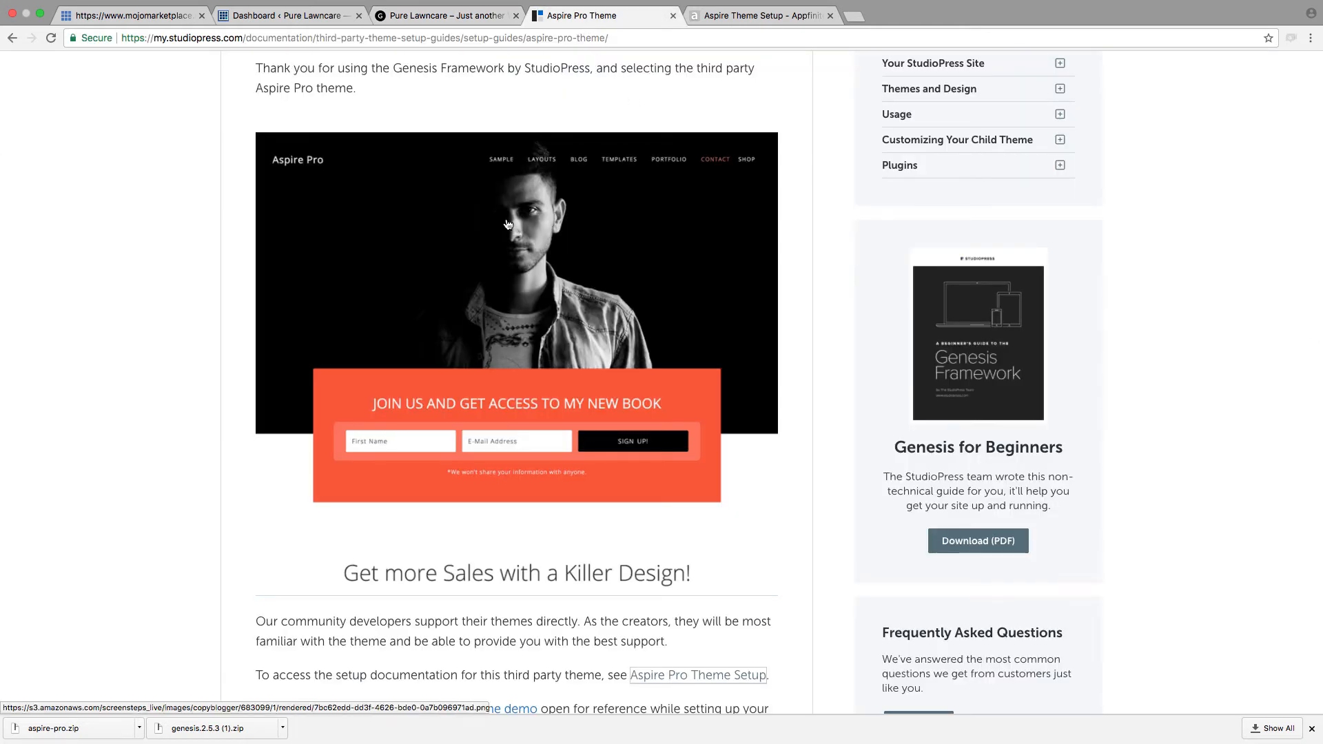
{"action": "left_click", "coordinate": [476, 5]}
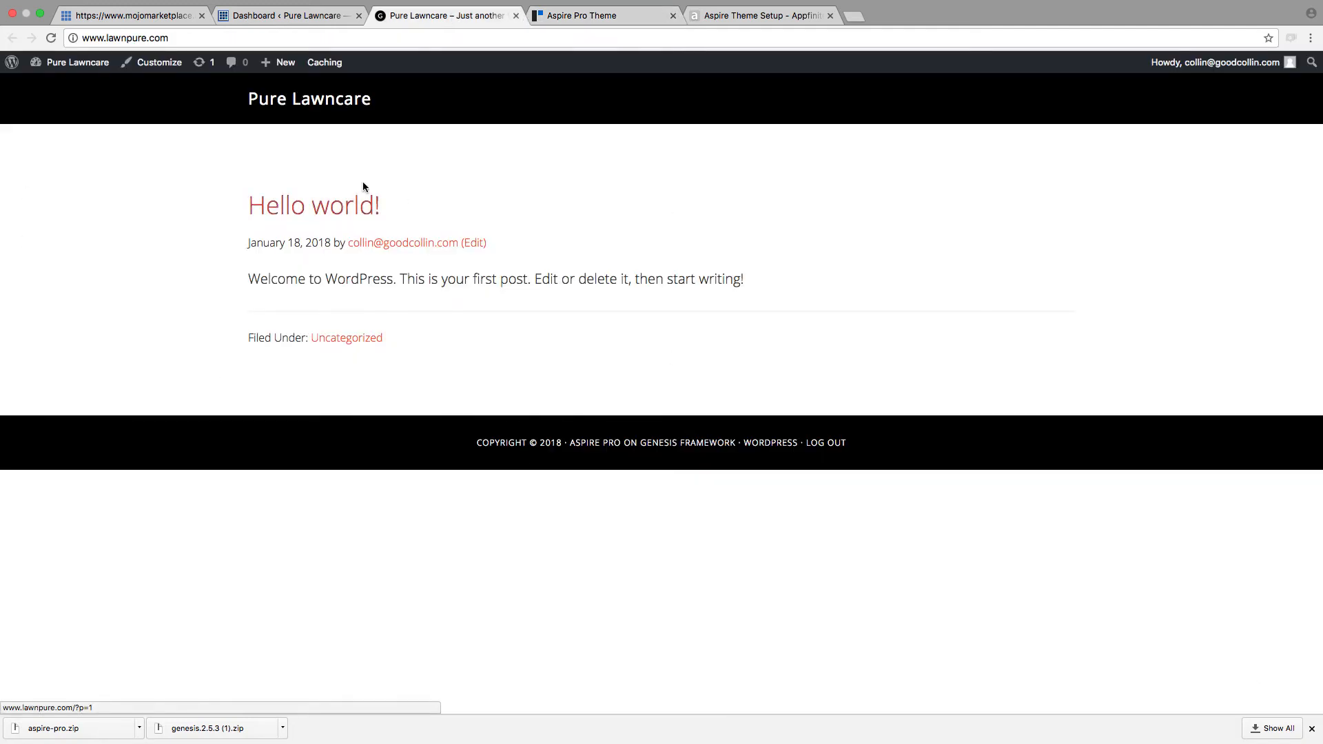
{"action": "left_click", "coordinate": [602, 15]}
{"action": "left_click", "coordinate": [428, 16]}
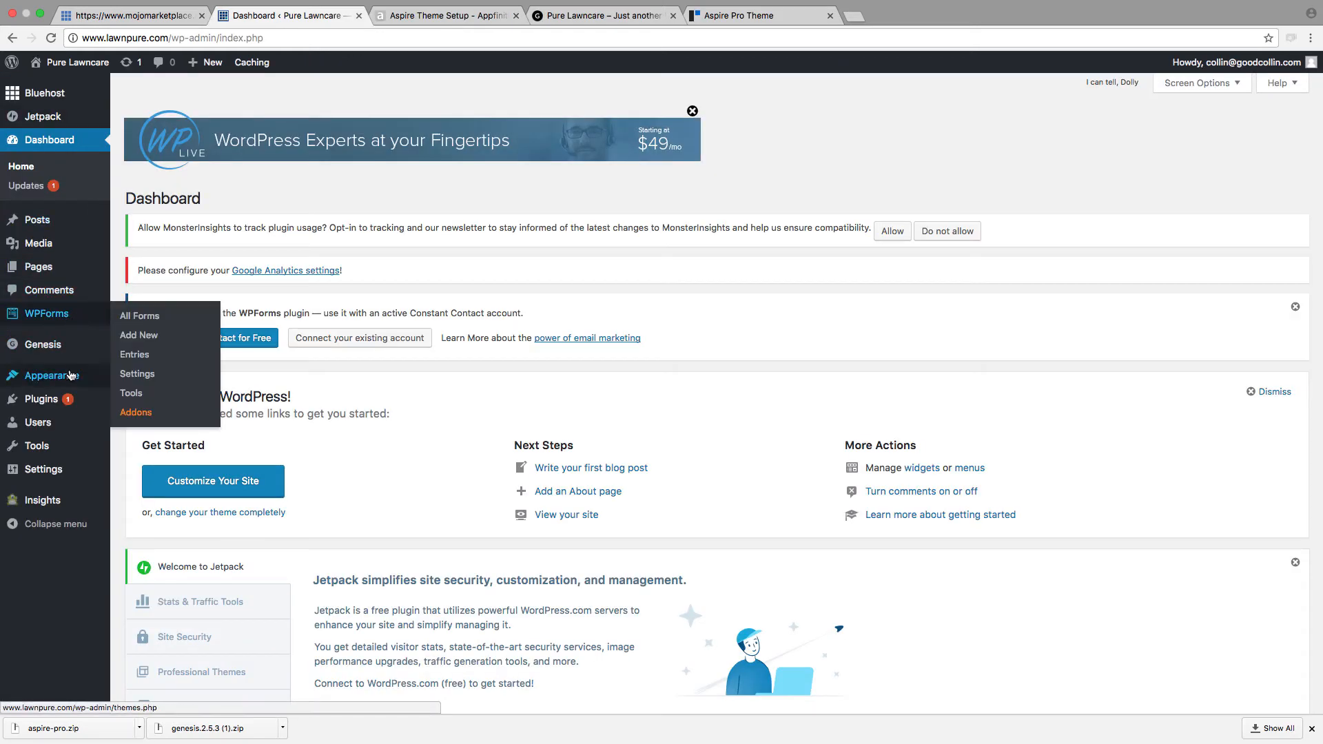
Step: Return to the Pure Lawncare WordPress admin and open the Widgets page of the Appearance settings
{"action": "mouse_move", "coordinate": [70, 375]}
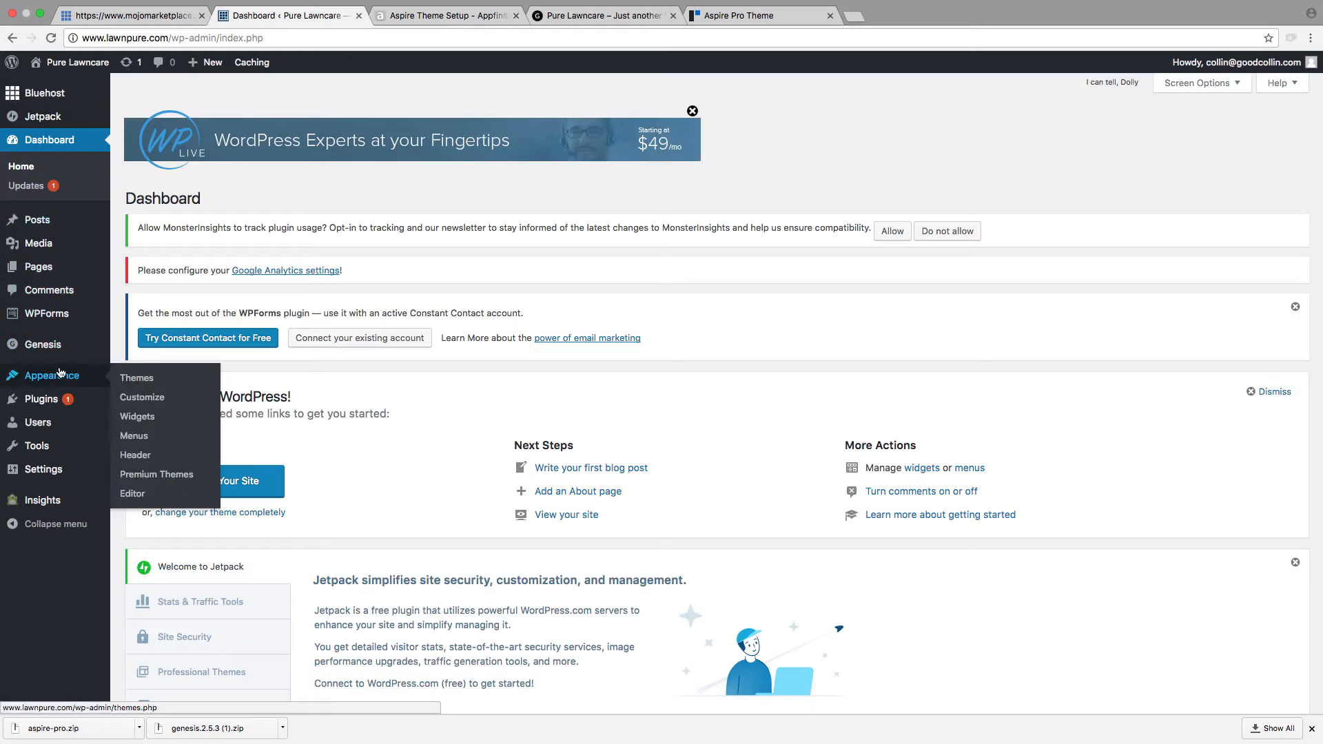
{"action": "mouse_move", "coordinate": [21, 373]}
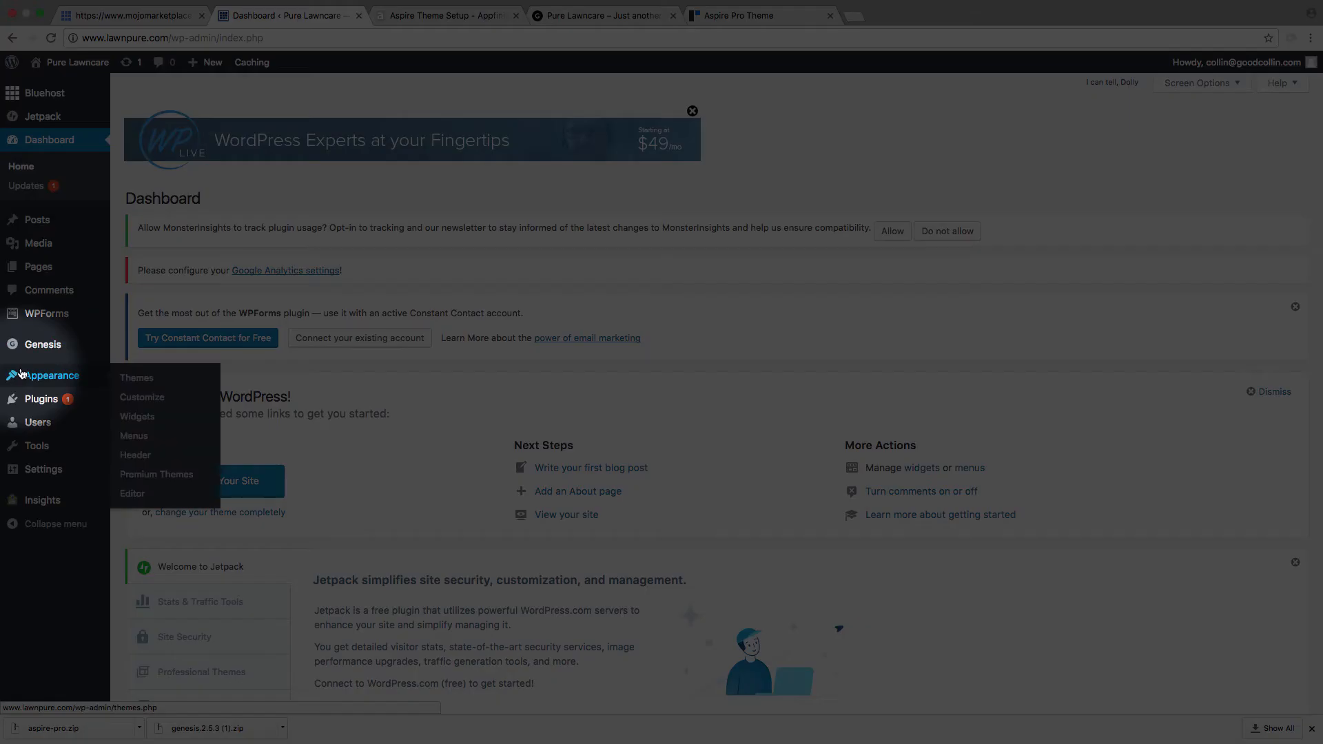
{"action": "scroll", "coordinate": [138, 417], "scroll_direction": "down", "scroll_amount": 1}
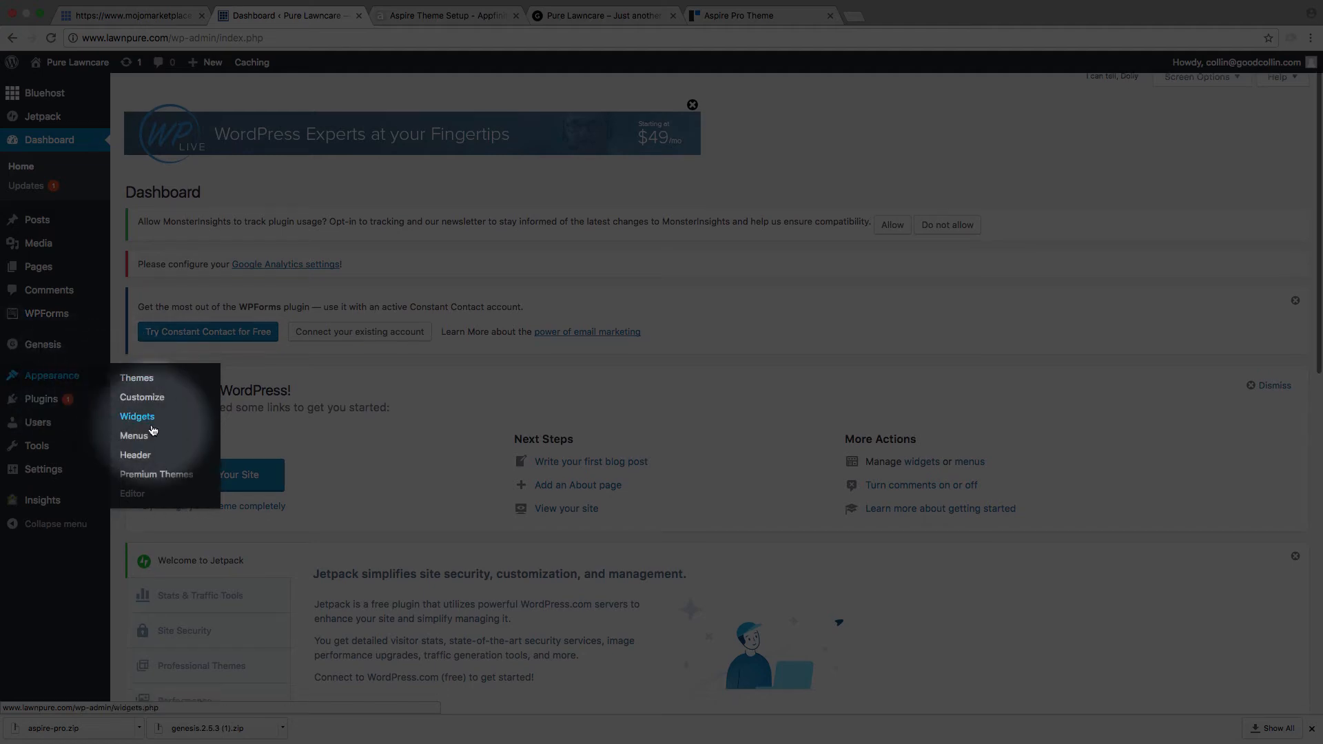
{"action": "left_click", "coordinate": [142, 422]}
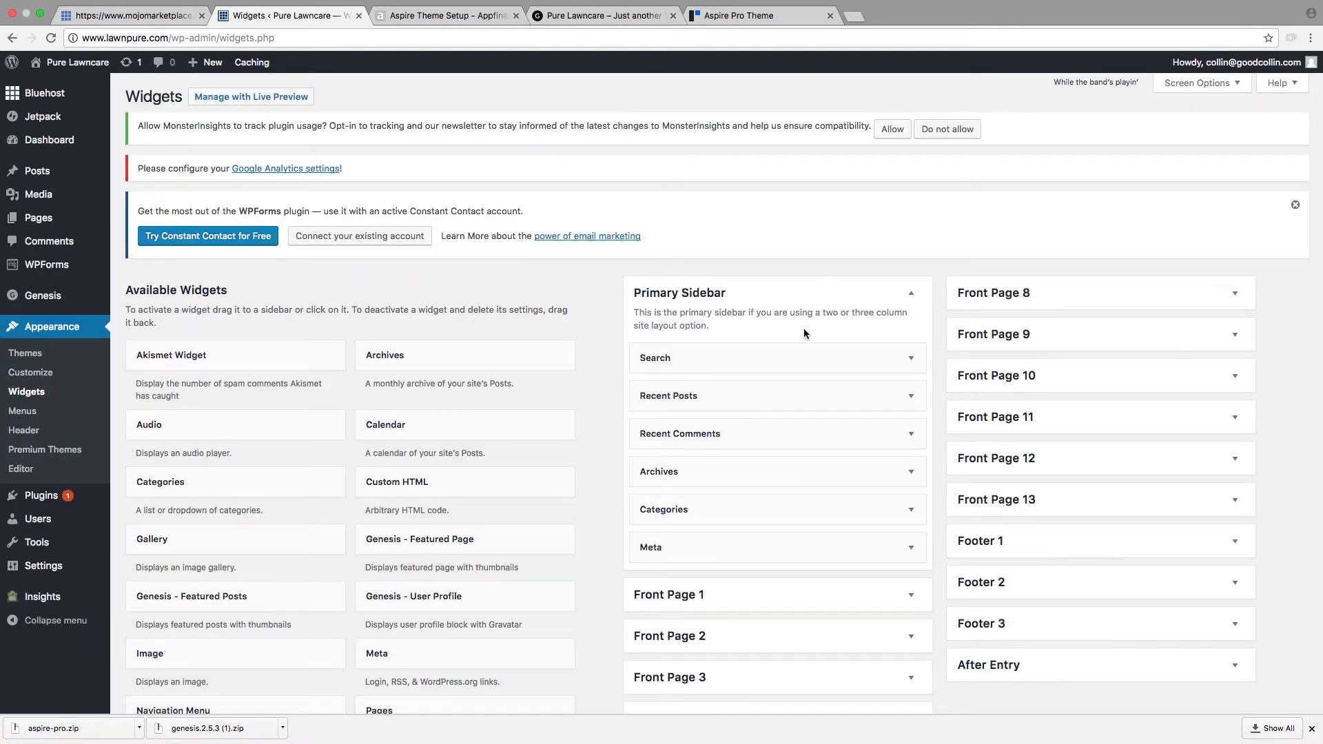
Step: Collapse the Primary Sidebar, compare the widget areas with the Aspire setup guide's list, and open its Front Page 1 widget area instructions
{"action": "left_click", "coordinate": [805, 288]}
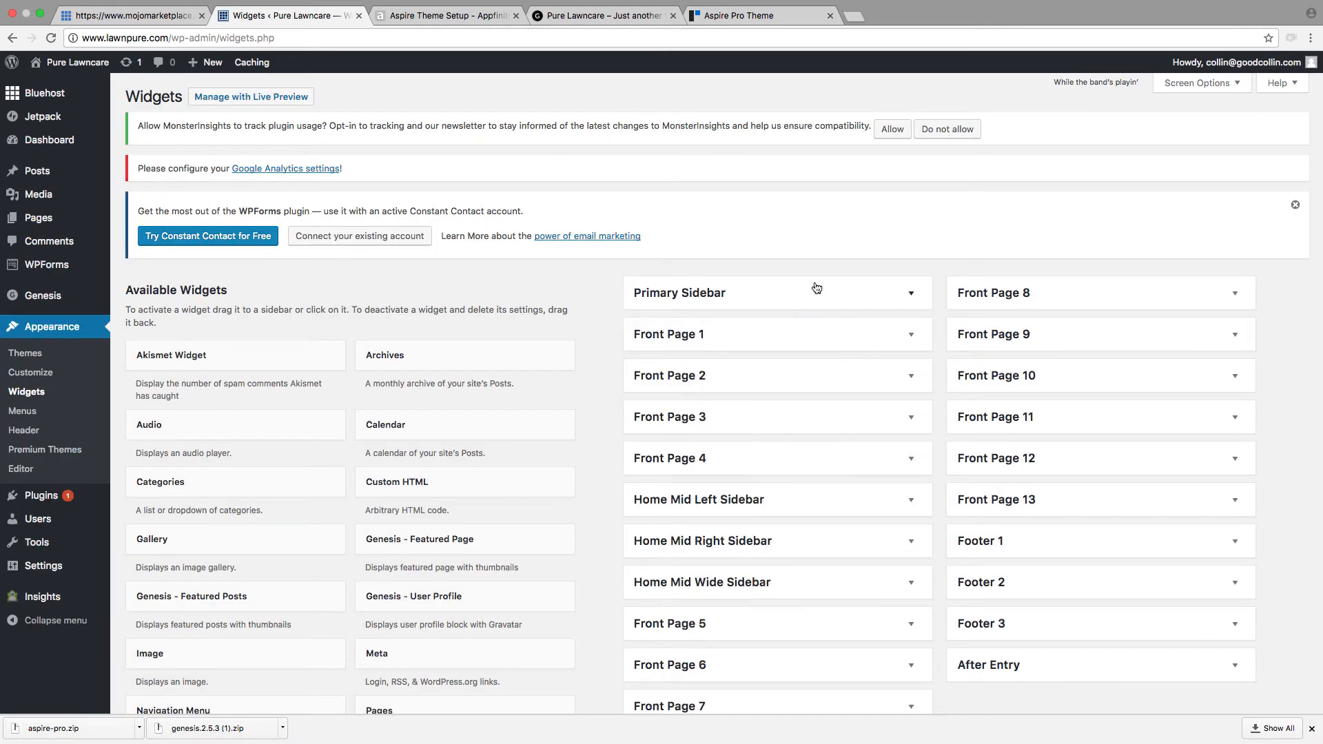
{"action": "scroll", "coordinate": [805, 335], "scroll_direction": "down", "scroll_amount": 3}
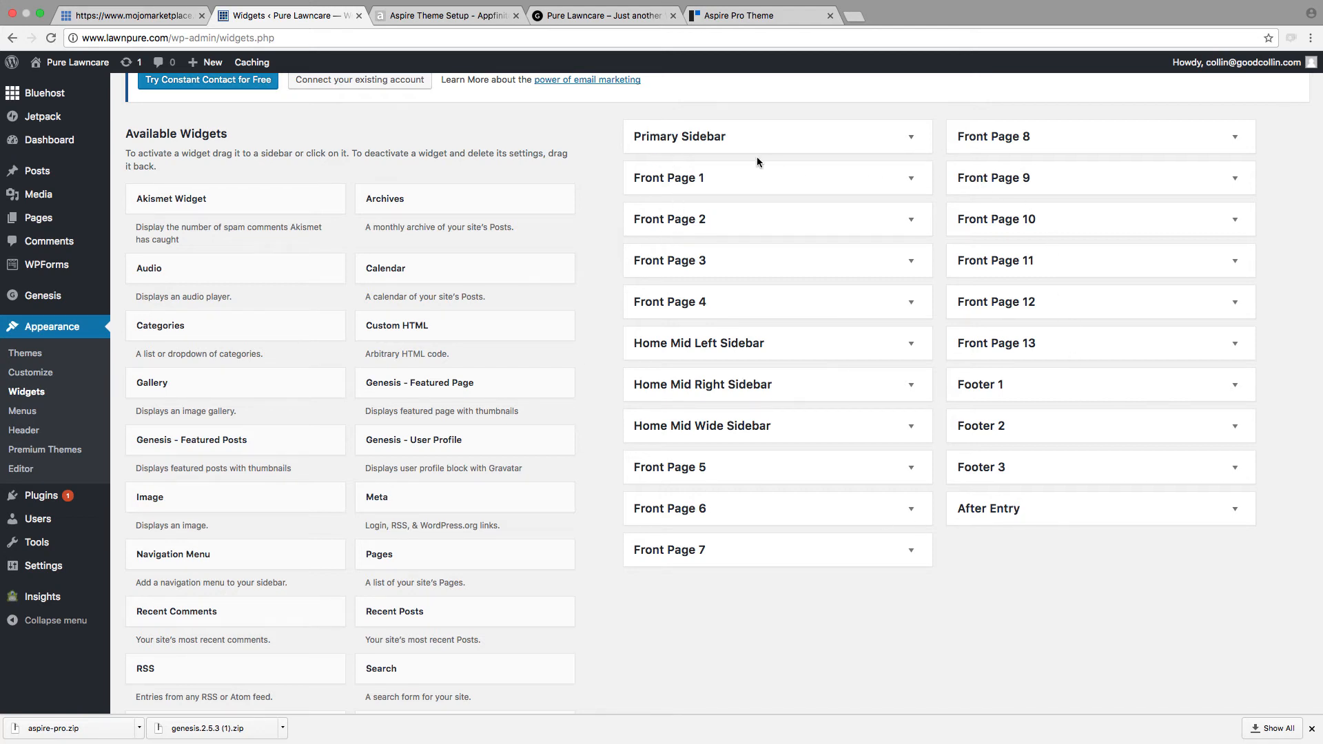
{"action": "left_click", "coordinate": [454, 21]}
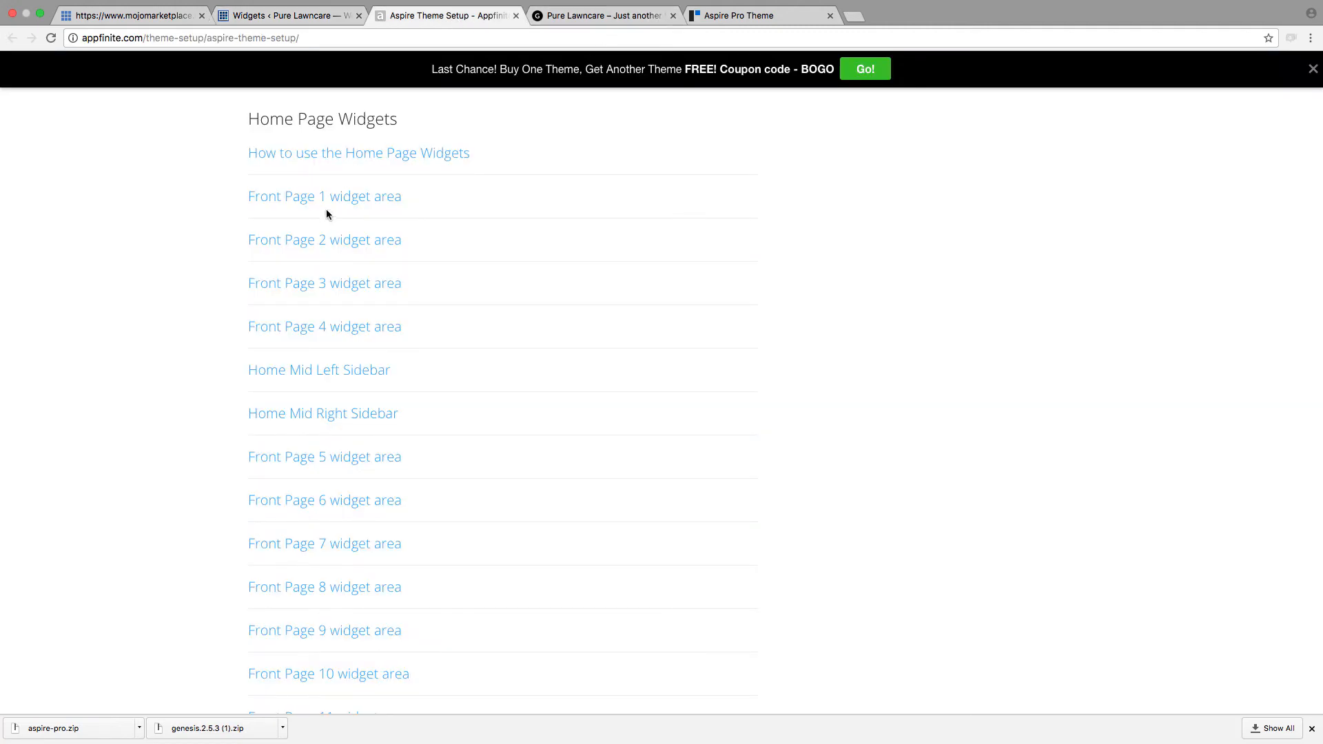
{"action": "left_click", "coordinate": [301, 16]}
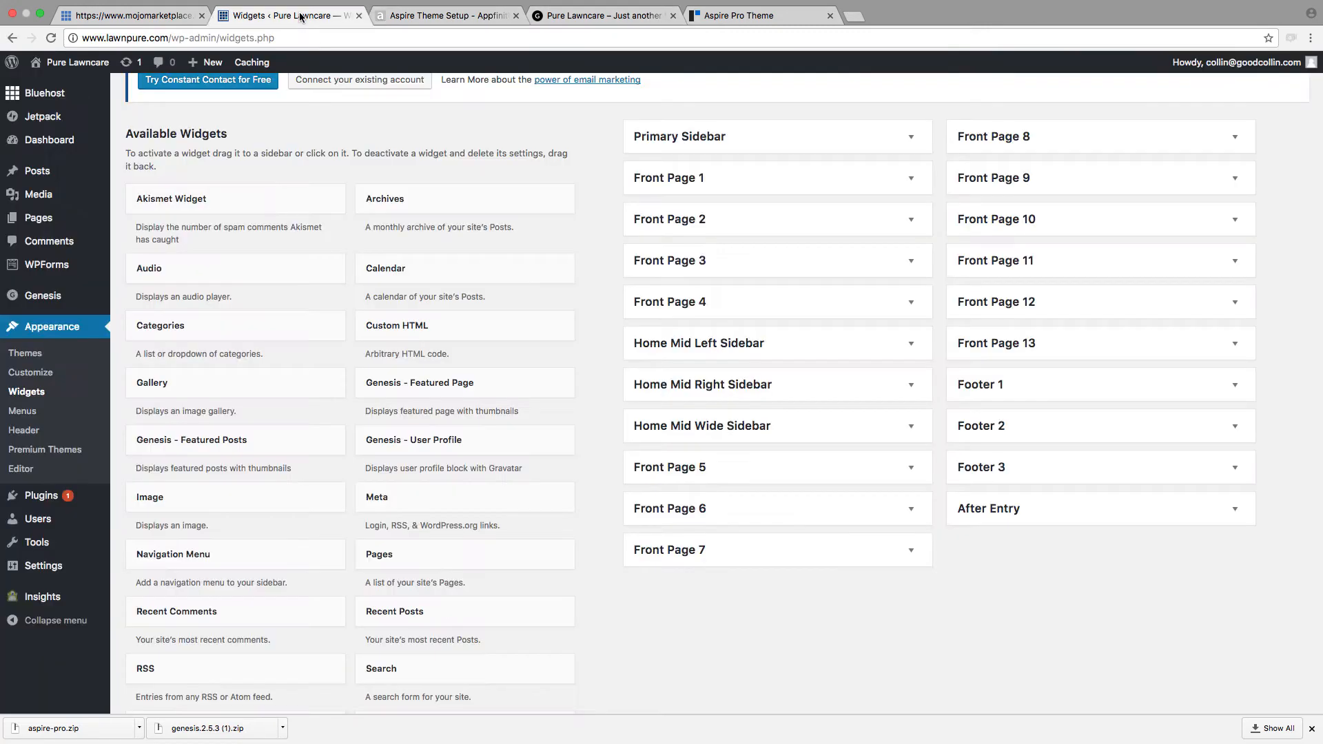
{"action": "left_click", "coordinate": [411, 16]}
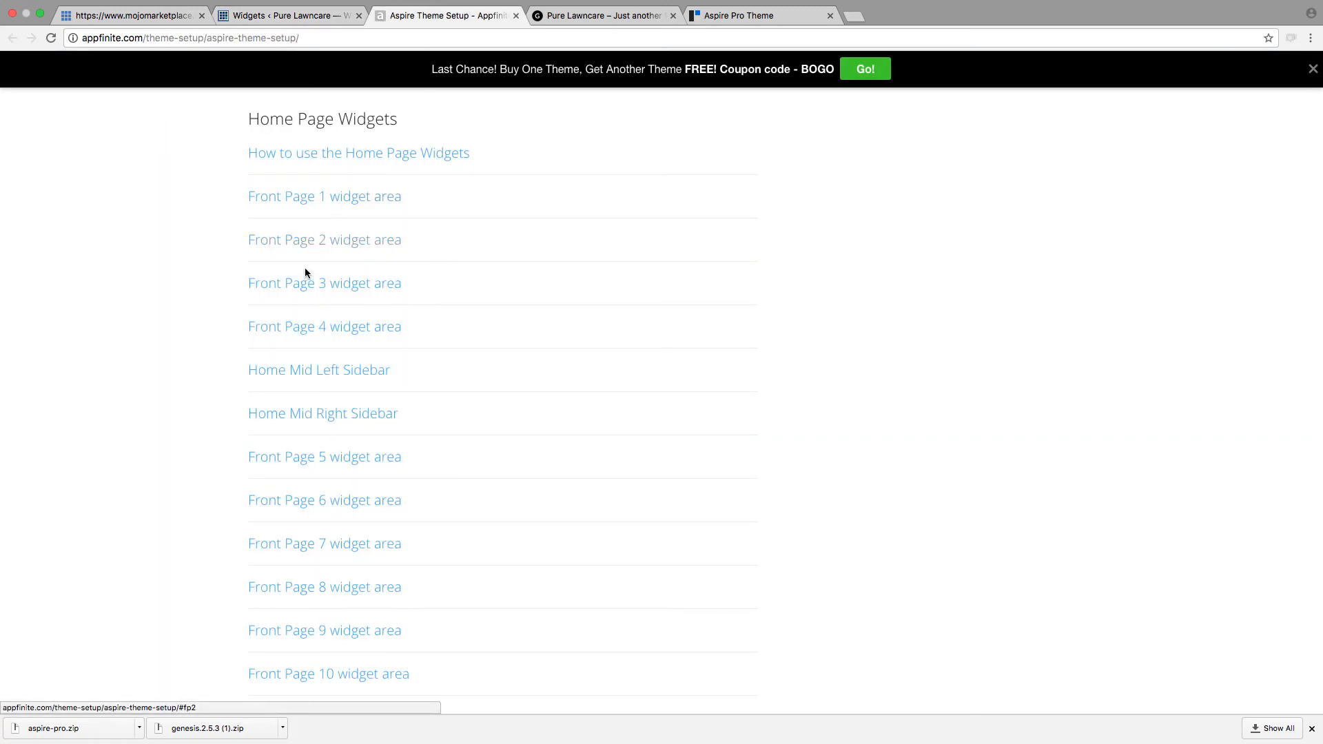
{"action": "left_click", "coordinate": [268, 20]}
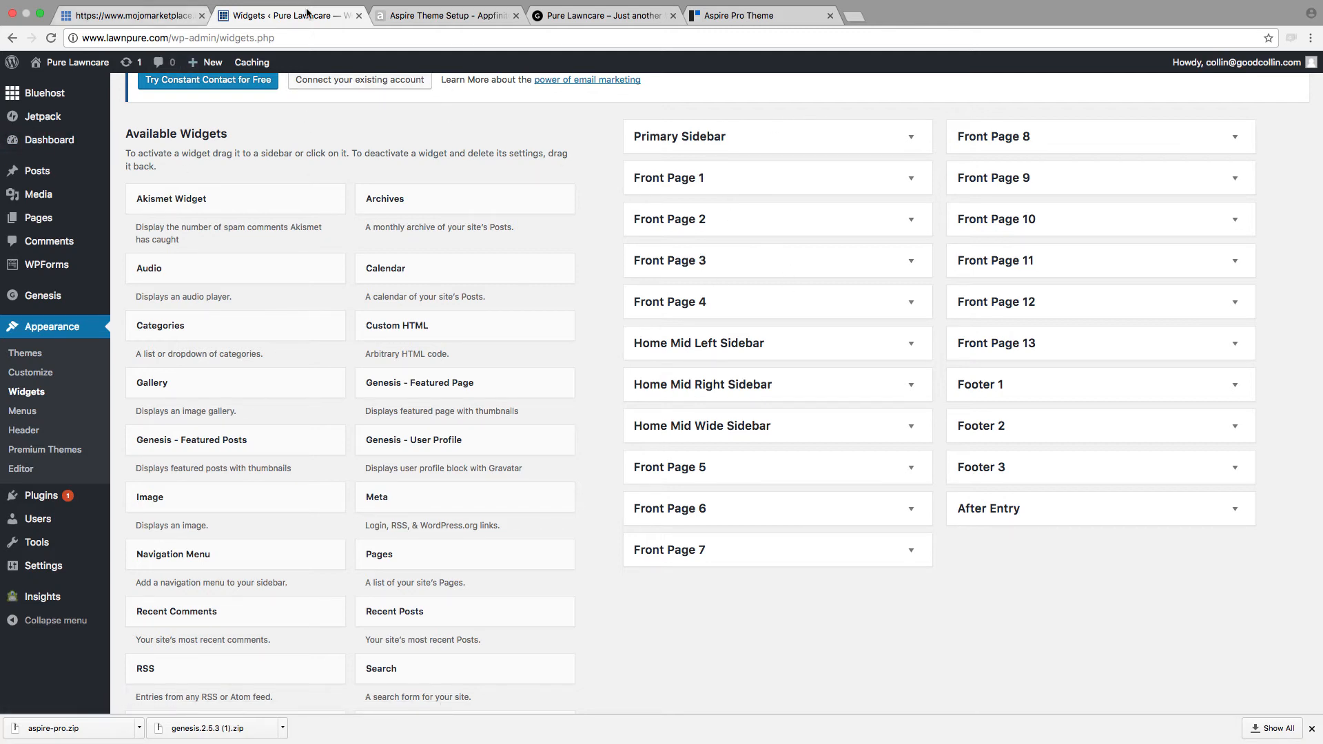
{"action": "left_click", "coordinate": [448, 15]}
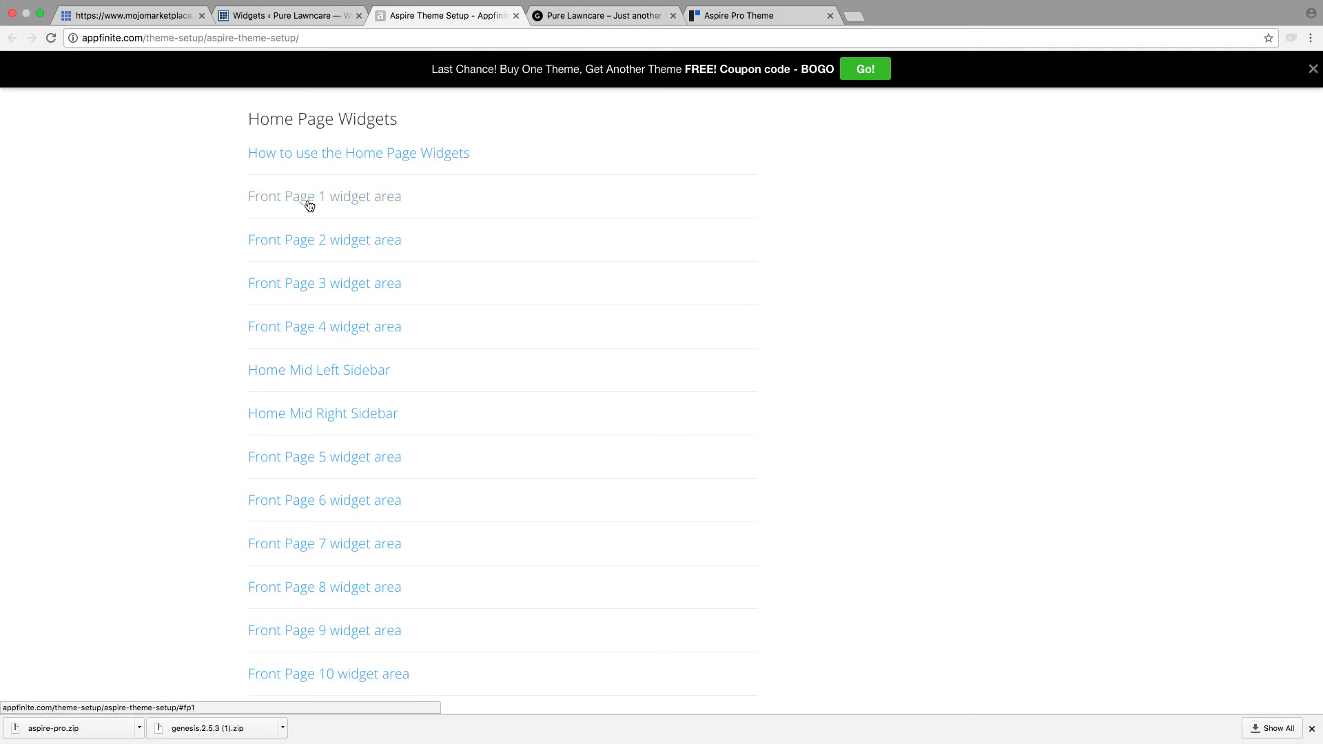
{"action": "left_click", "coordinate": [310, 205]}
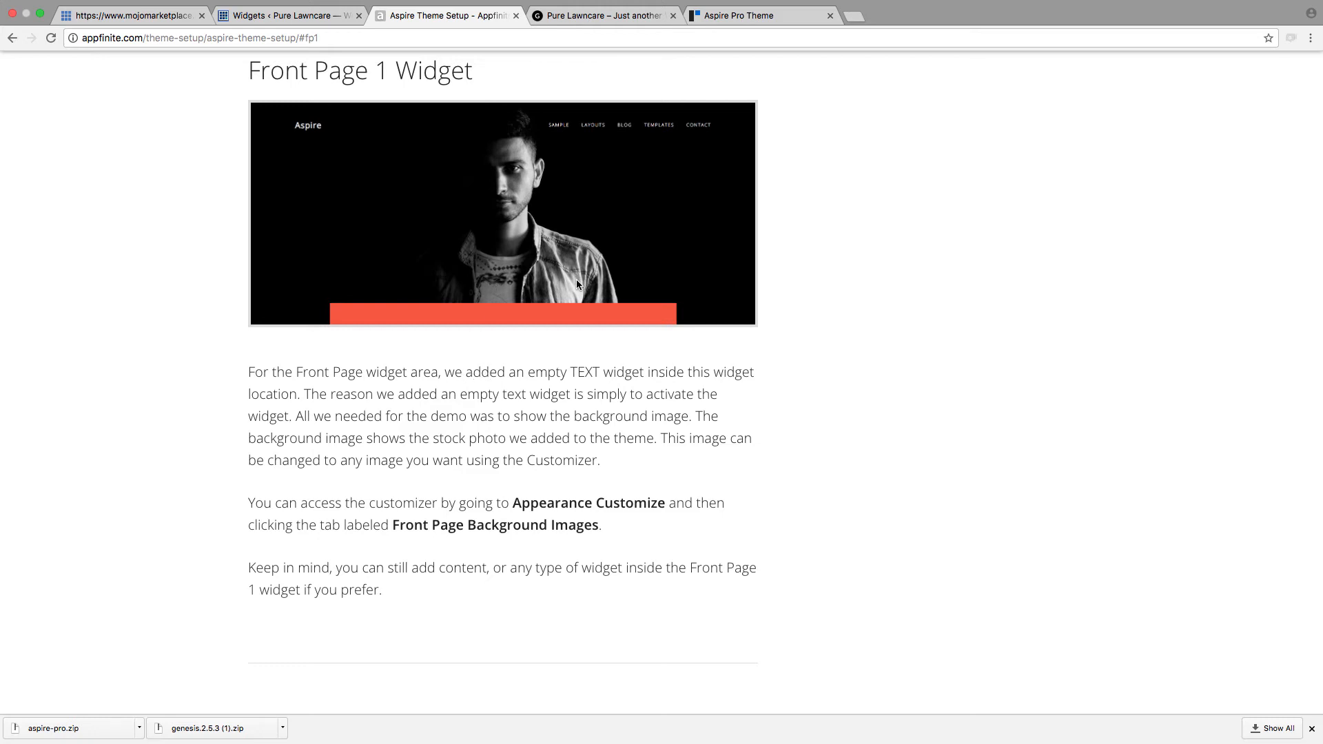
Step: Add an empty Text widget to the Front Page 1 widget area on the WordPress Widgets page
{"action": "left_click", "coordinate": [280, 19]}
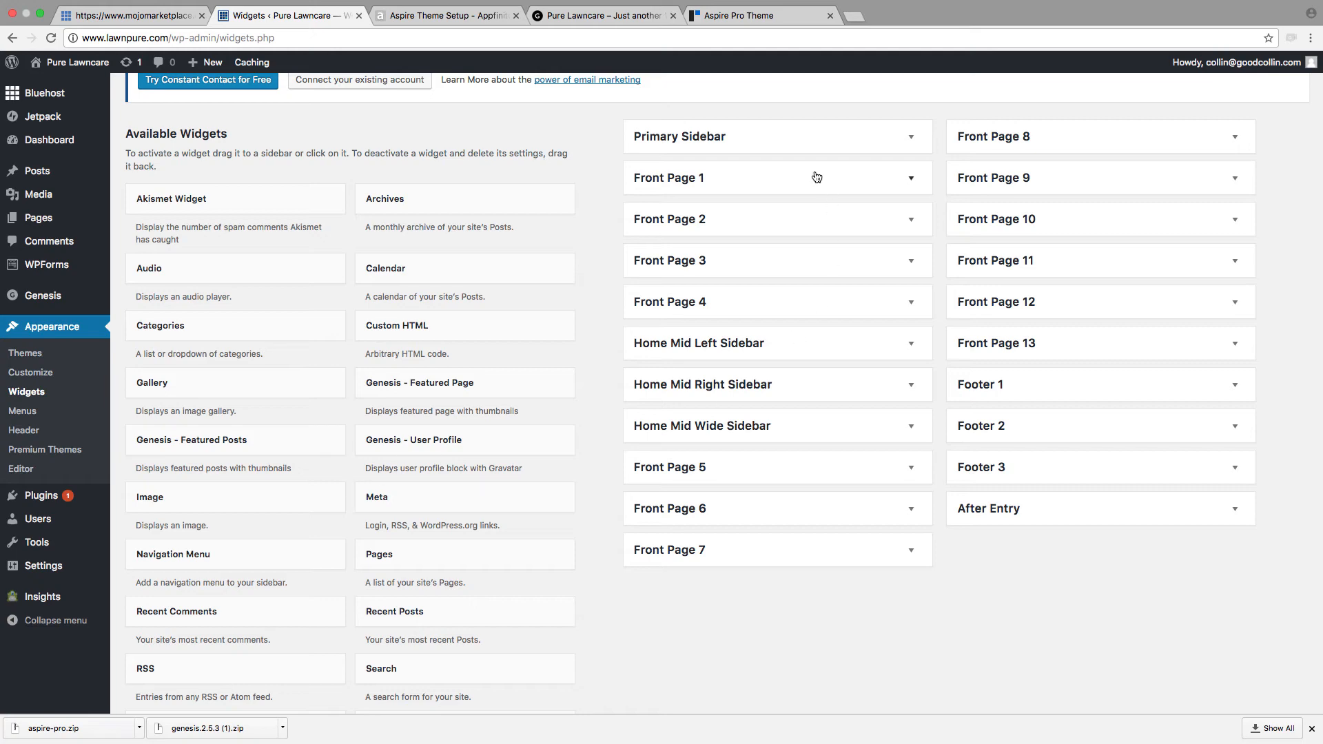
{"action": "scroll", "coordinate": [502, 431], "scroll_direction": "down", "scroll_amount": 3}
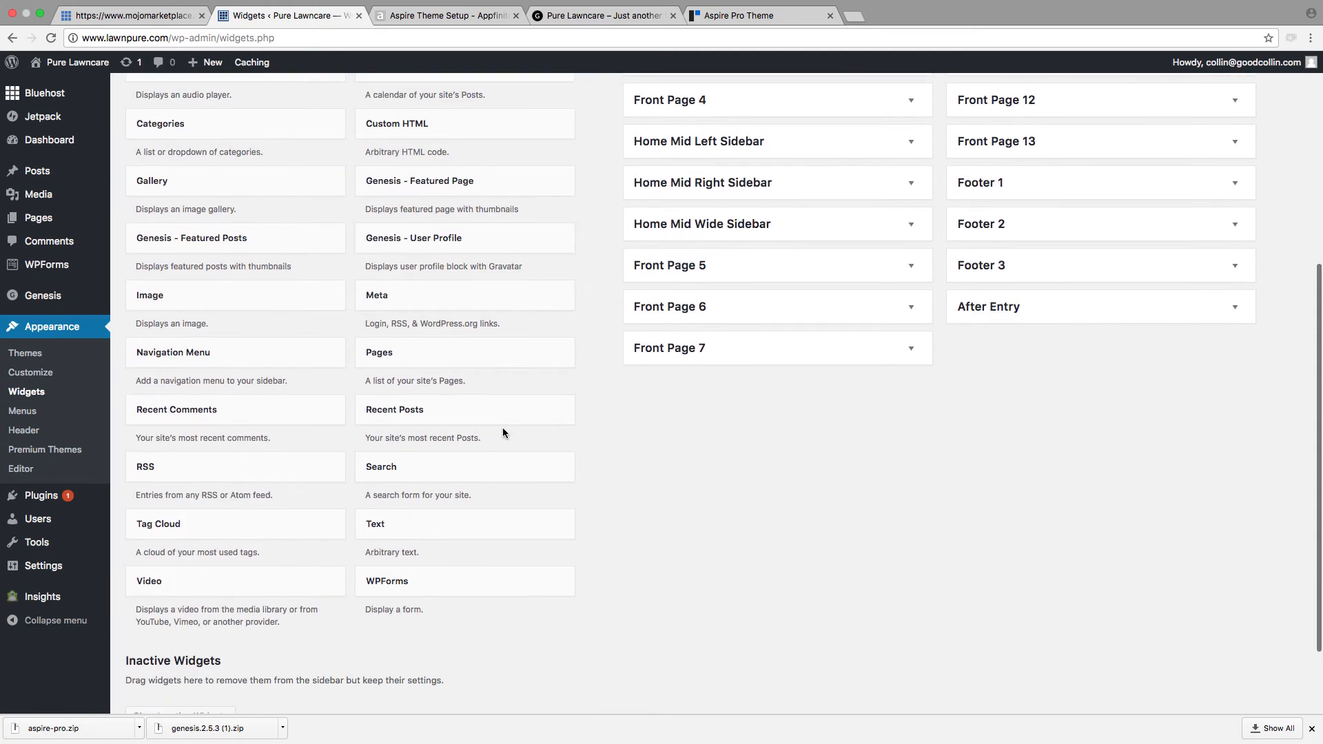
{"action": "scroll", "coordinate": [500, 432], "scroll_direction": "up", "scroll_amount": 4}
{"action": "scroll", "coordinate": [488, 432], "scroll_direction": "down", "scroll_amount": 2}
{"action": "scroll", "coordinate": [487, 432], "scroll_direction": "down", "scroll_amount": 3}
{"action": "scroll", "coordinate": [487, 432], "scroll_direction": "up", "scroll_amount": 5}
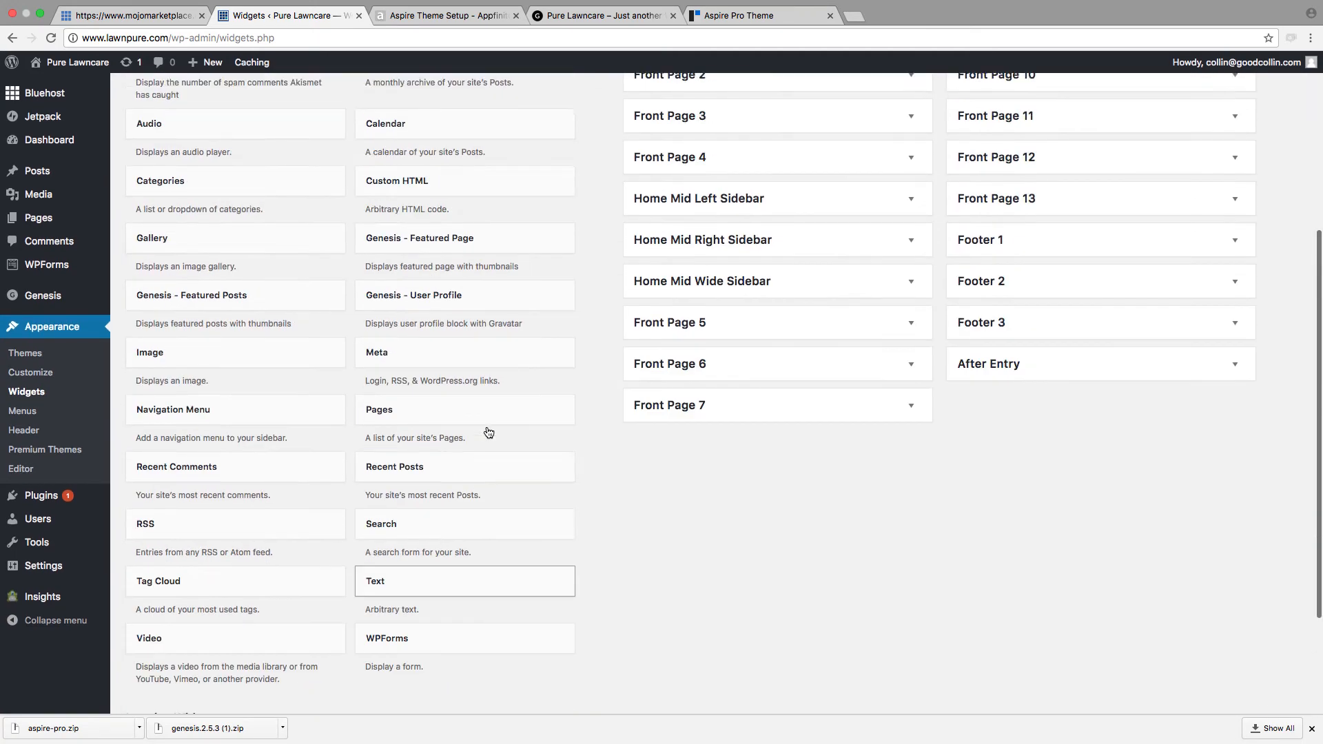
{"action": "scroll", "coordinate": [487, 432], "scroll_direction": "down", "scroll_amount": 2}
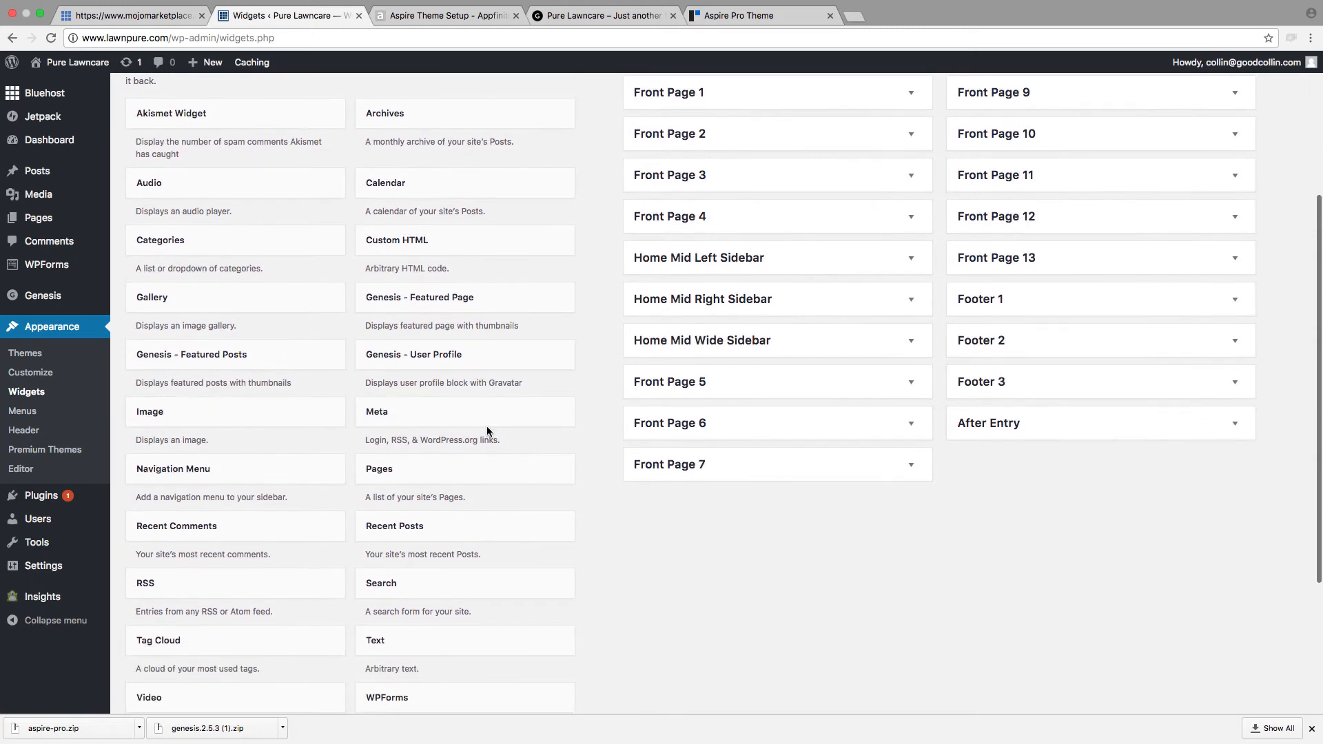
{"action": "left_click", "coordinate": [408, 15]}
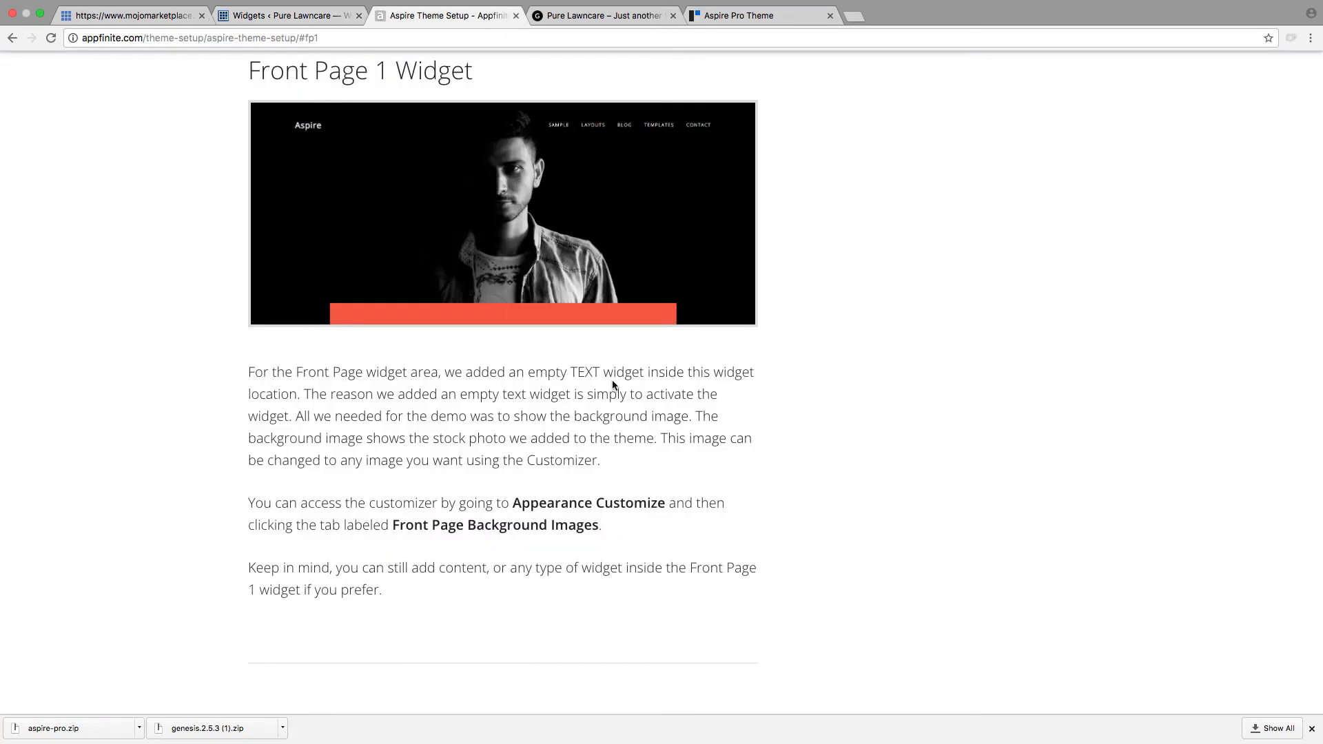
{"action": "left_click", "coordinate": [290, 15]}
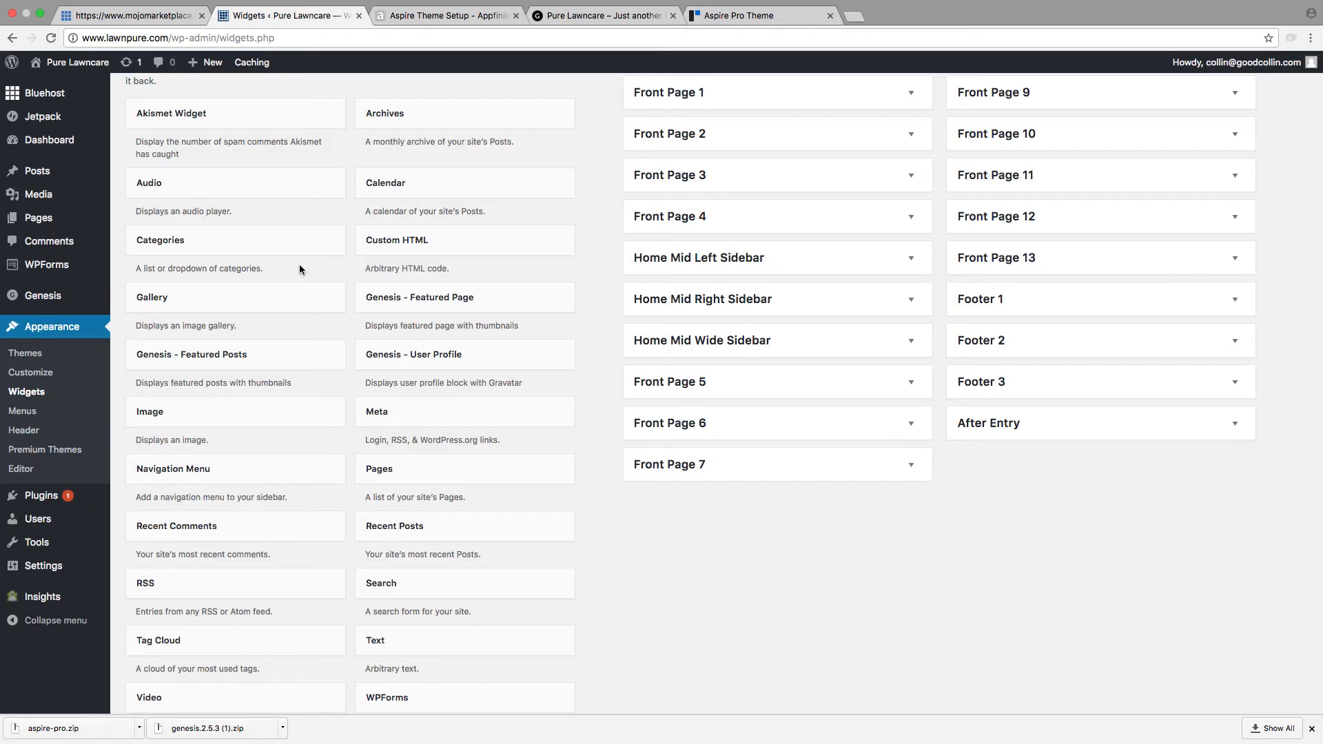
{"action": "scroll", "coordinate": [333, 231], "scroll_direction": "down", "scroll_amount": 1}
{"action": "scroll", "coordinate": [332, 234], "scroll_direction": "up", "scroll_amount": 1}
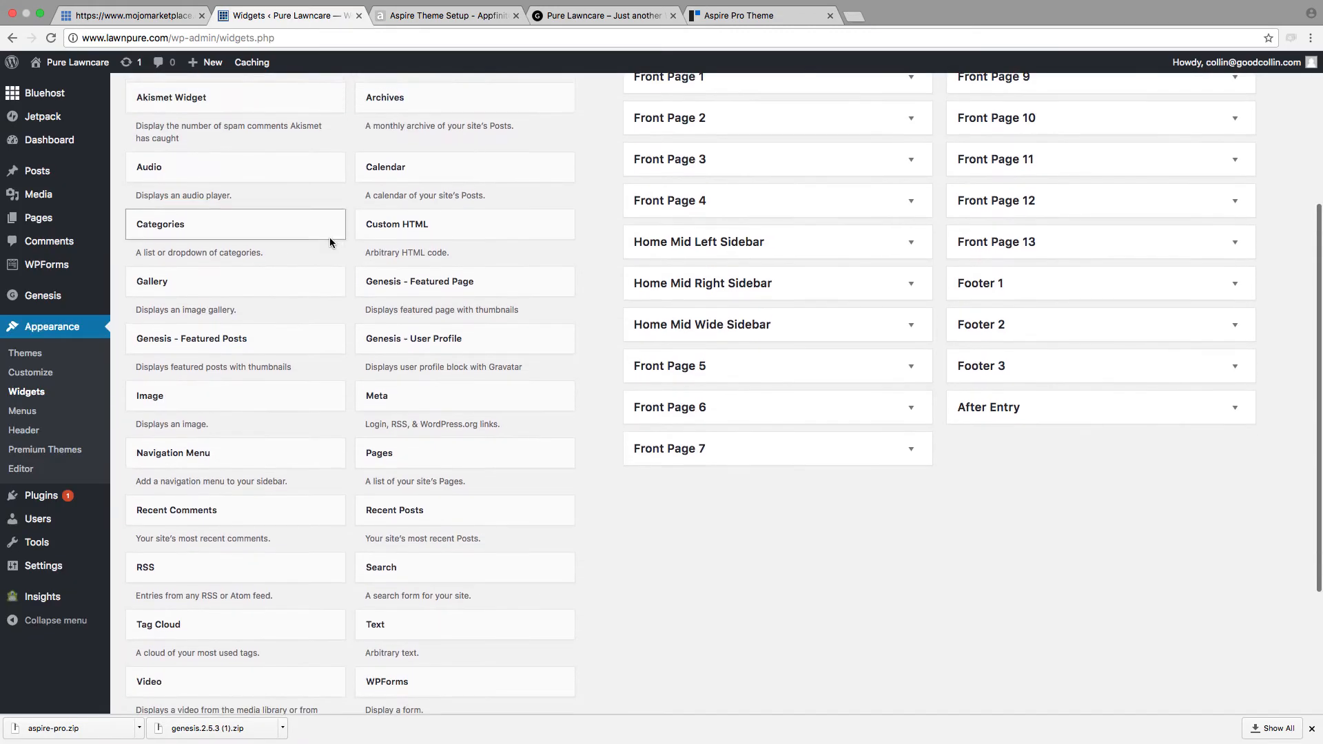
{"action": "left_click_drag", "start_coordinate": [412, 623], "coordinate": [708, 246]}
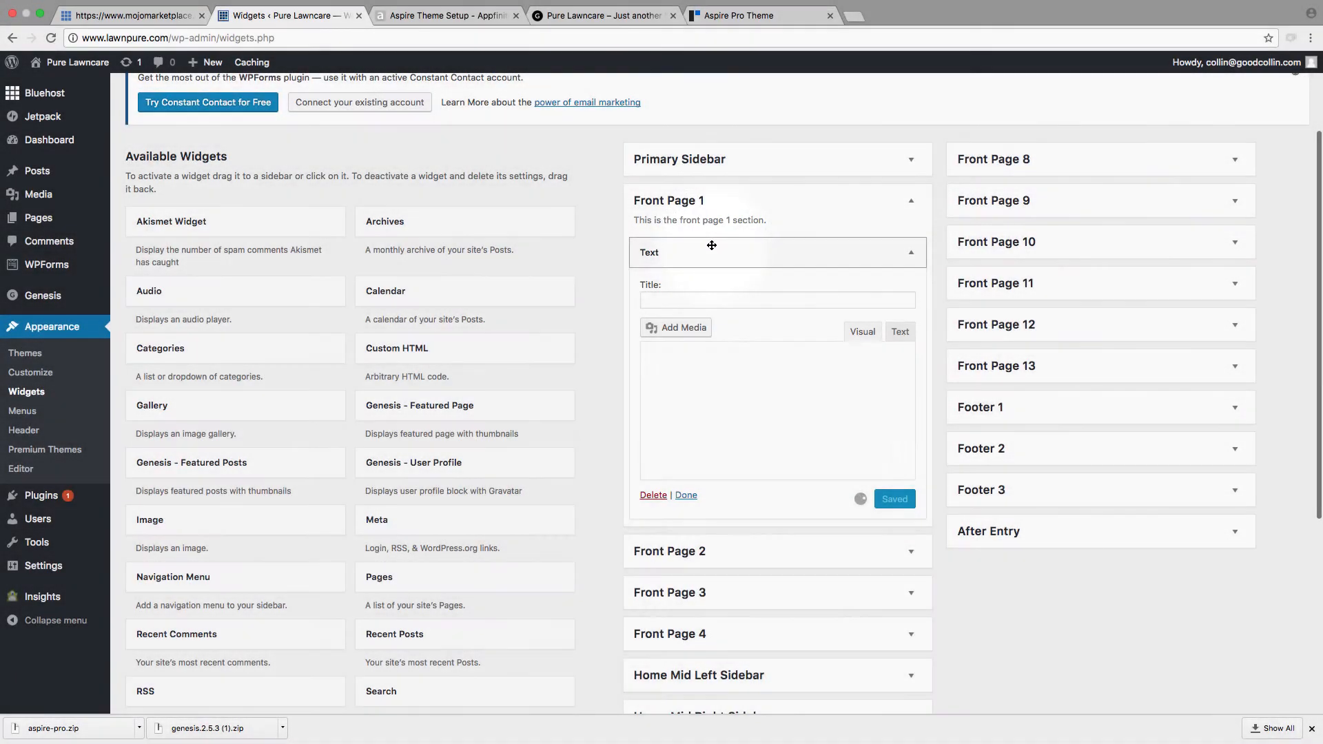
{"action": "left_click", "coordinate": [699, 250]}
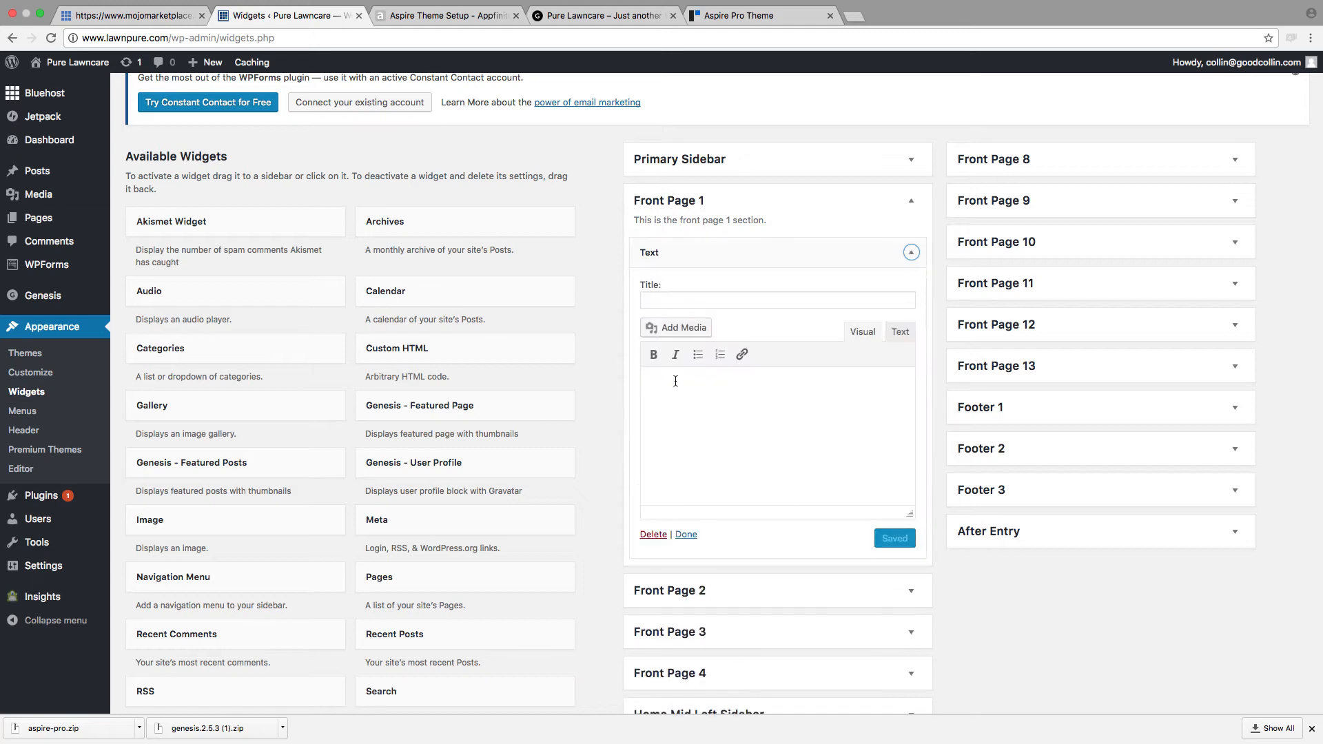
Step: Reload the Pure Lawncare homepage and compare it with the Front Page 1 guide section and the Aspire Pro demo image
{"action": "left_click", "coordinate": [447, 15]}
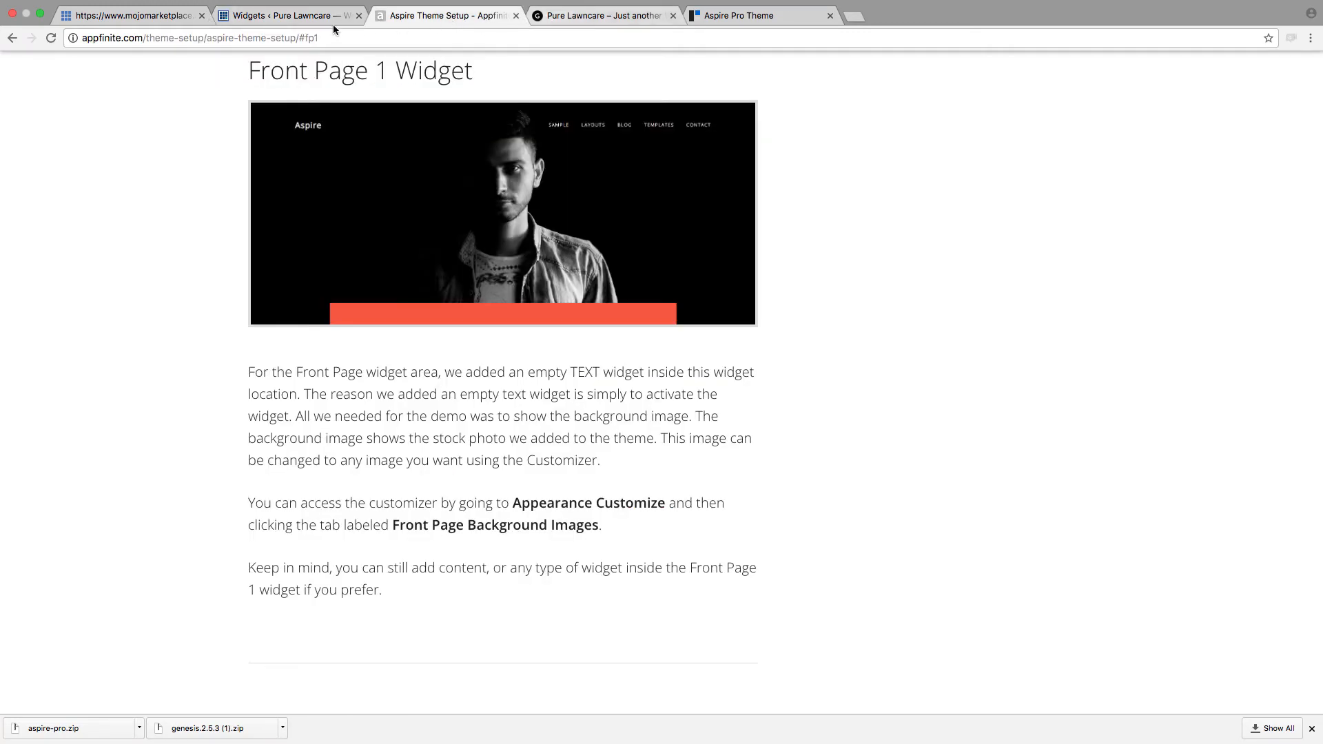
{"action": "left_click", "coordinate": [609, 17]}
{"action": "left_click", "coordinate": [51, 38]}
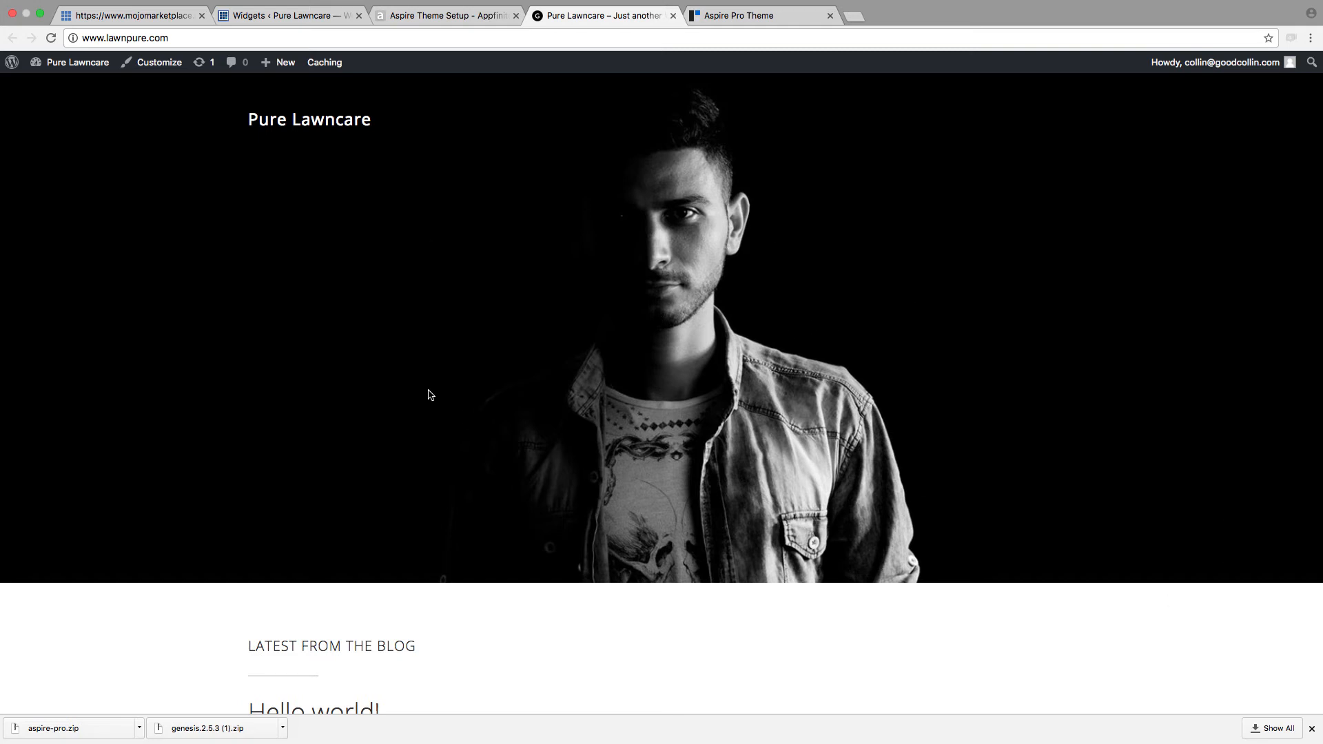
{"action": "left_click", "coordinate": [749, 13]}
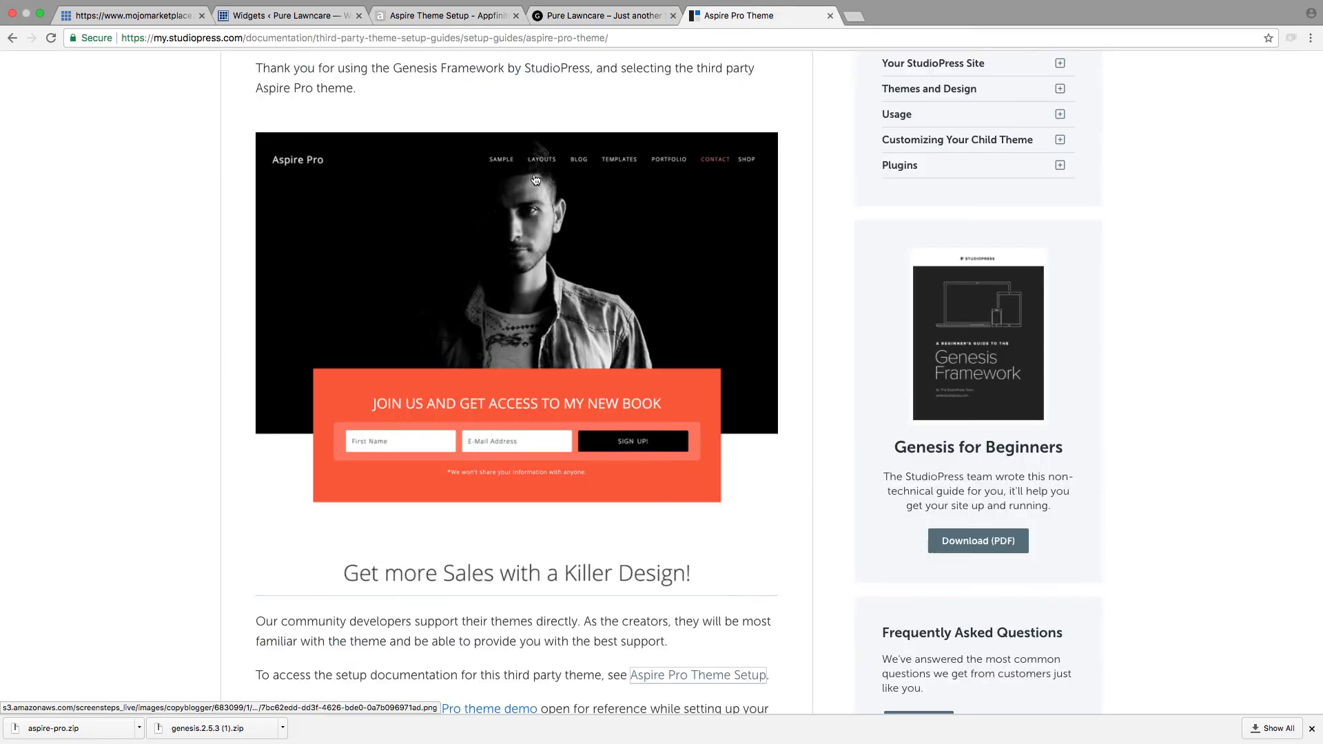
{"action": "left_click", "coordinate": [615, 16]}
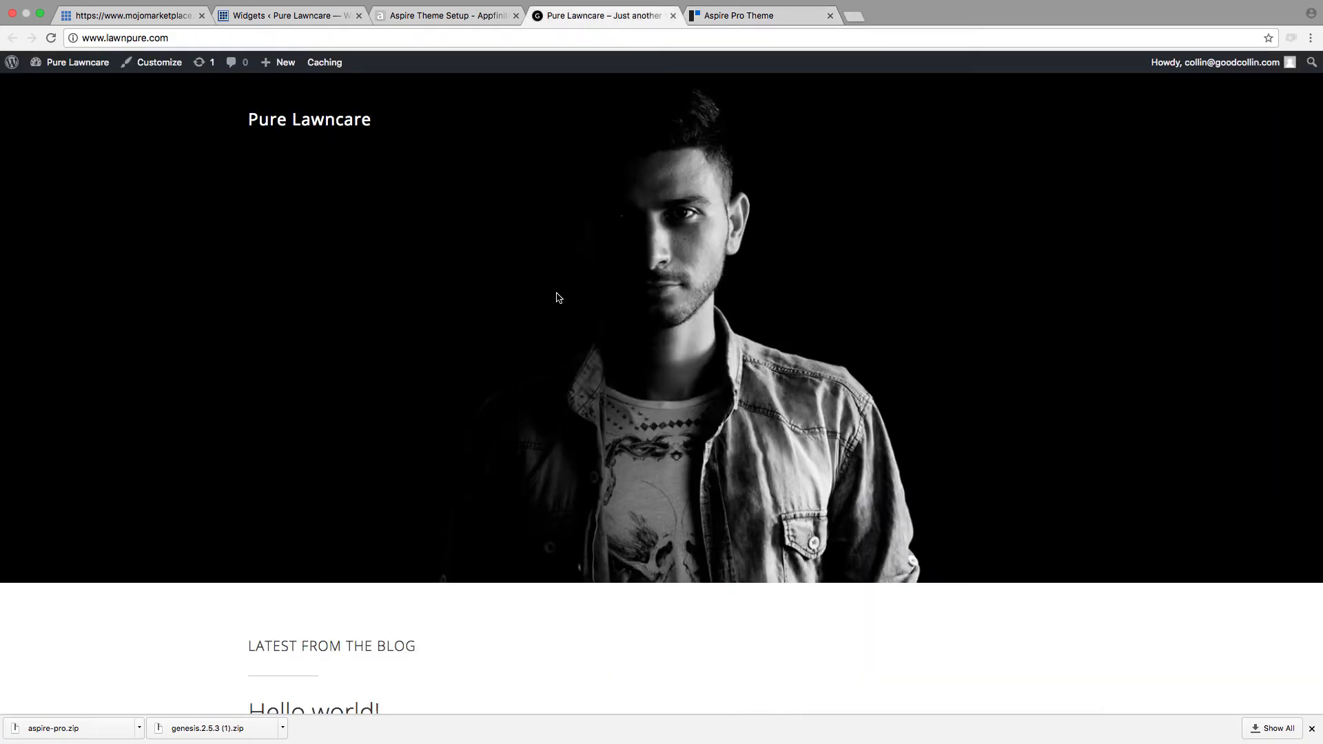
{"action": "key", "text": "ctrl+shift+Tab"}
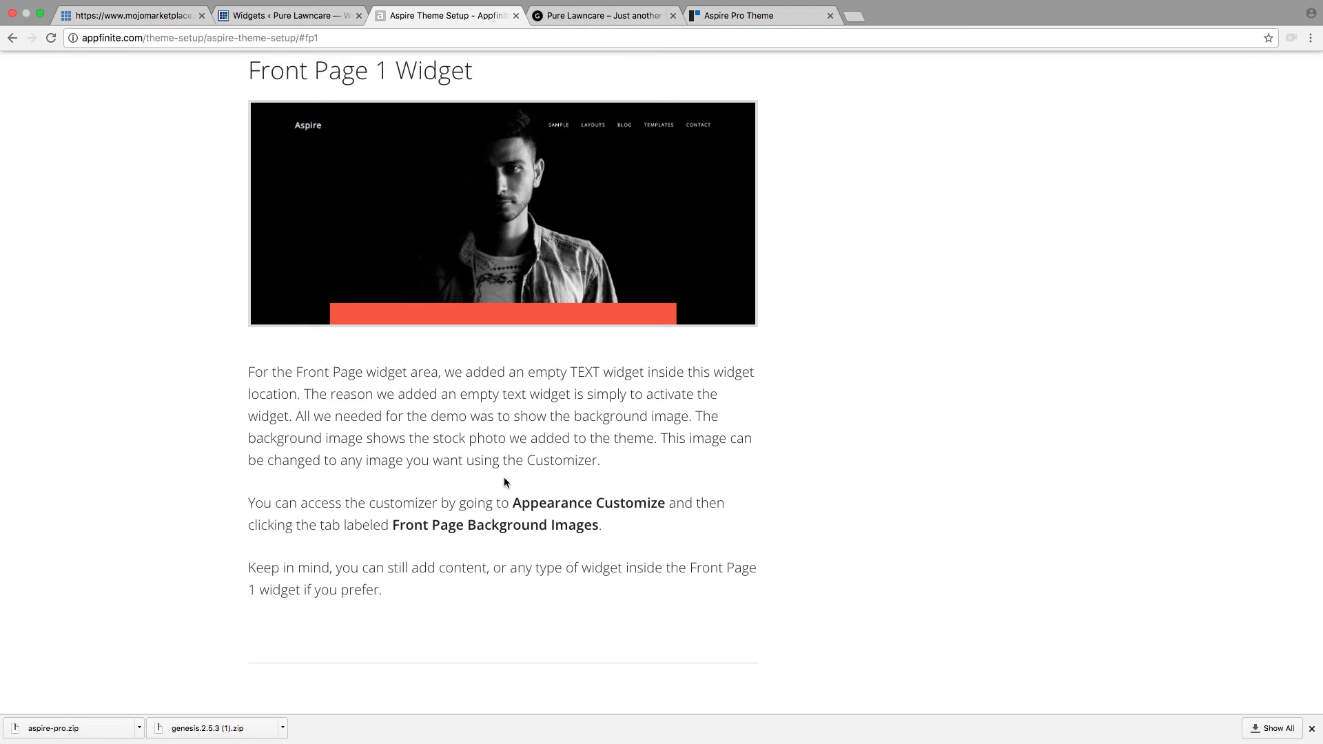
{"action": "key", "text": "ctrl+Tab"}
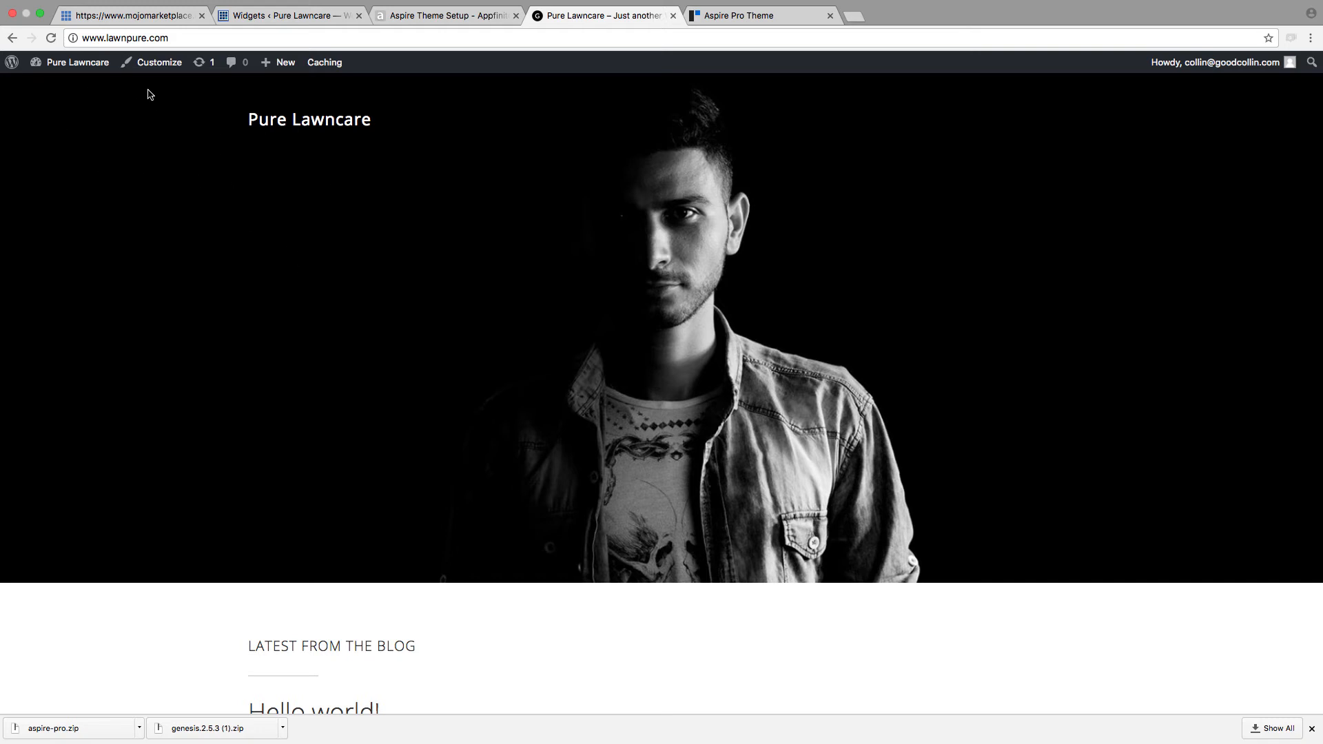
Step: Examine the Customizer's Front Page Background Images settings, including the Featured Section 1 image chooser and the default image dimensions
{"action": "left_click", "coordinate": [151, 63]}
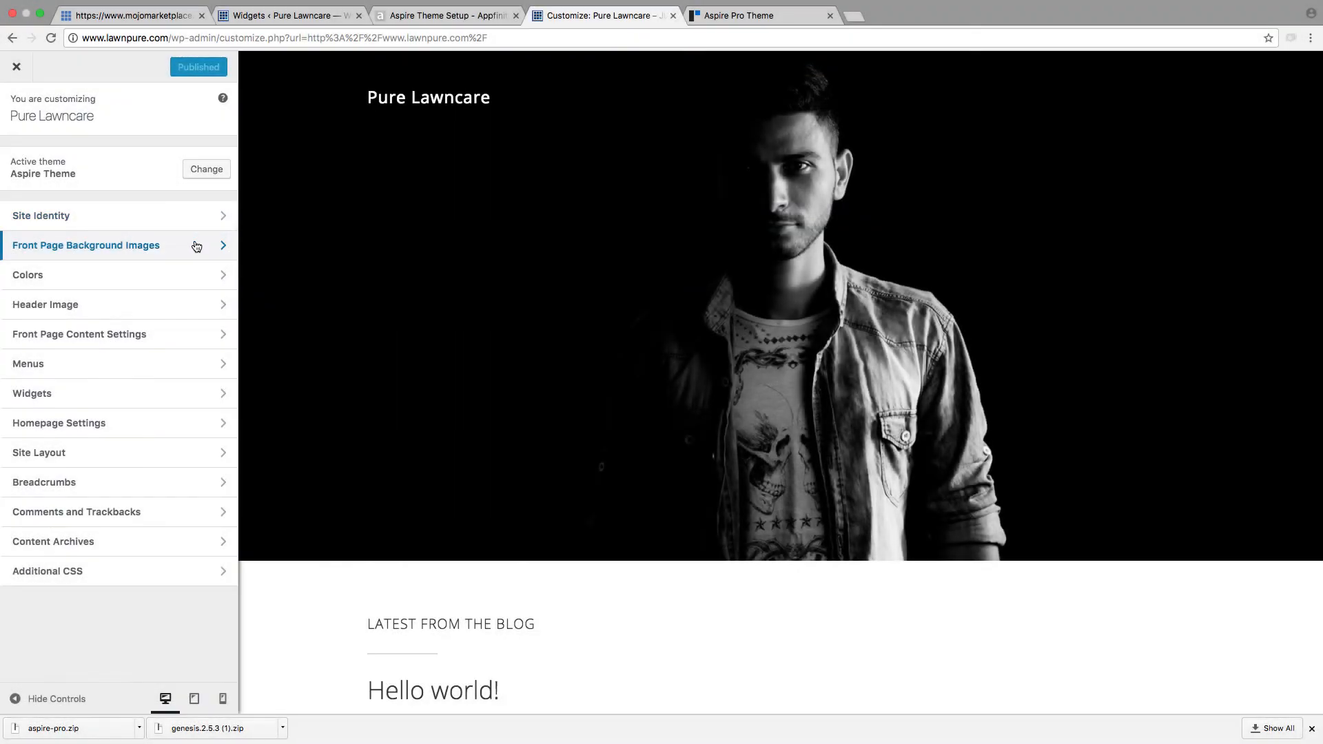
{"action": "left_click", "coordinate": [196, 246]}
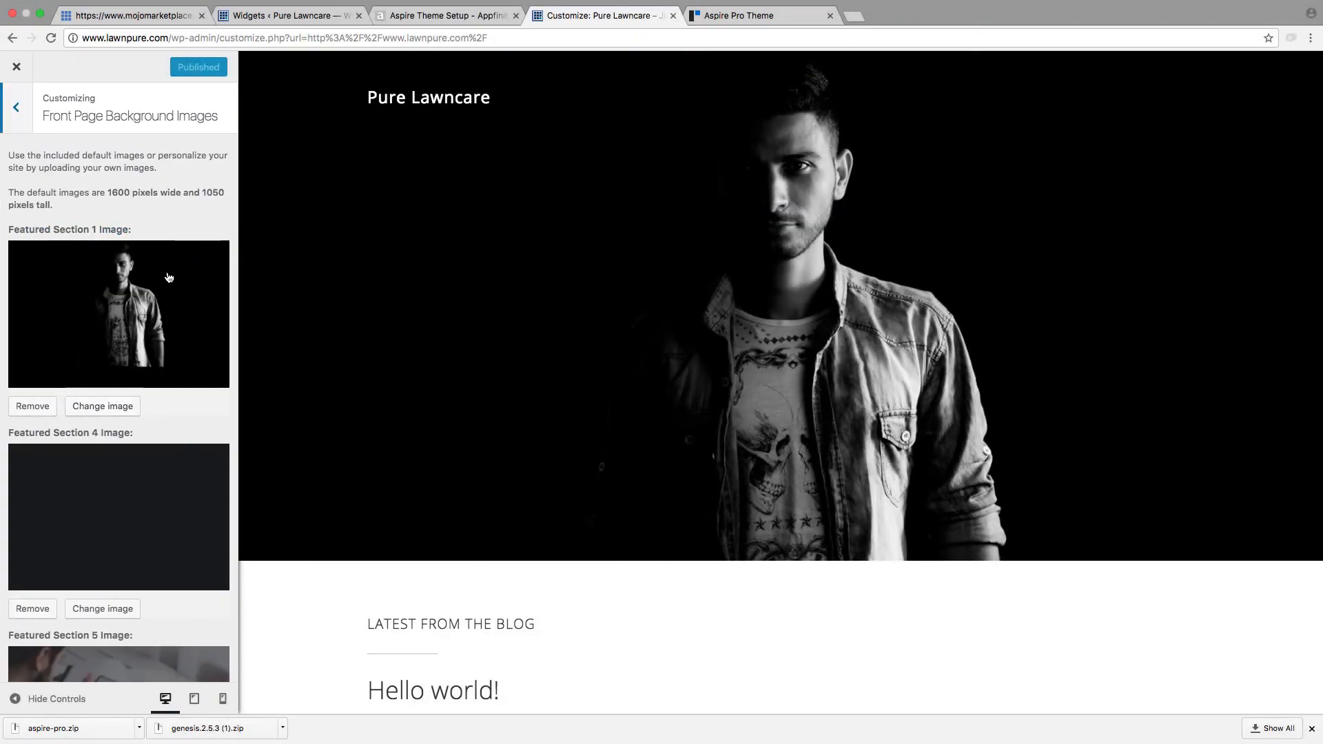
{"action": "scroll", "coordinate": [65, 325], "scroll_direction": "down", "scroll_amount": 15}
{"action": "scroll", "coordinate": [66, 326], "scroll_direction": "up", "scroll_amount": 15}
{"action": "left_click", "coordinate": [89, 414]}
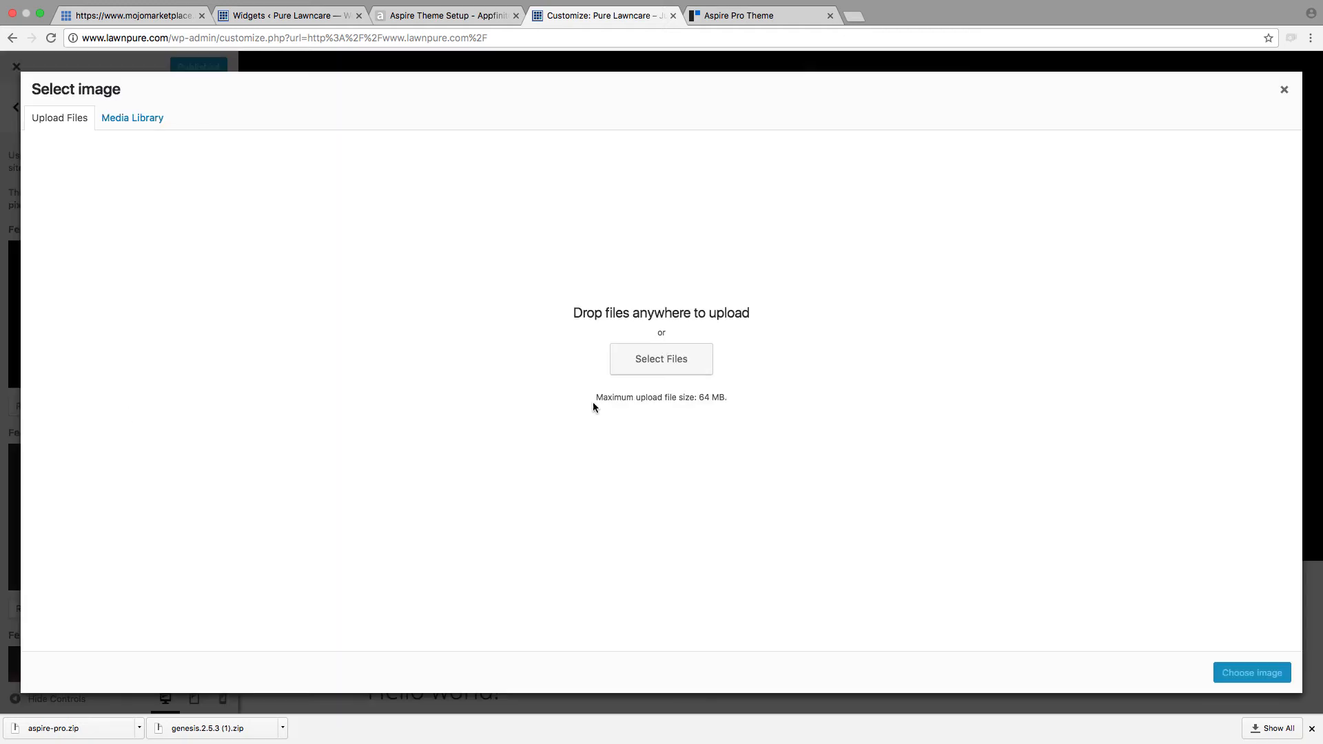
{"action": "left_click", "coordinate": [1283, 90]}
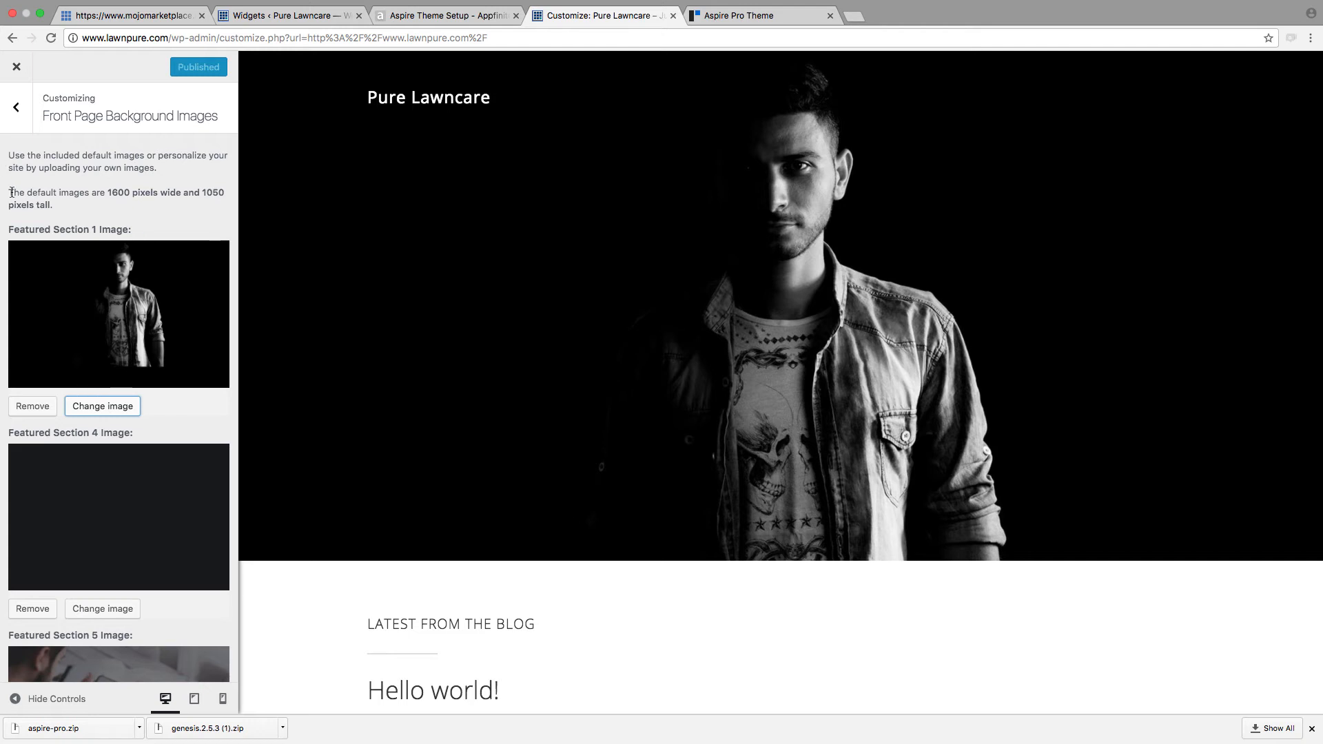
{"action": "scroll", "coordinate": [12, 194], "scroll_direction": "down", "scroll_amount": 1}
{"action": "left_click_drag", "start_coordinate": [13, 196], "coordinate": [150, 186]}
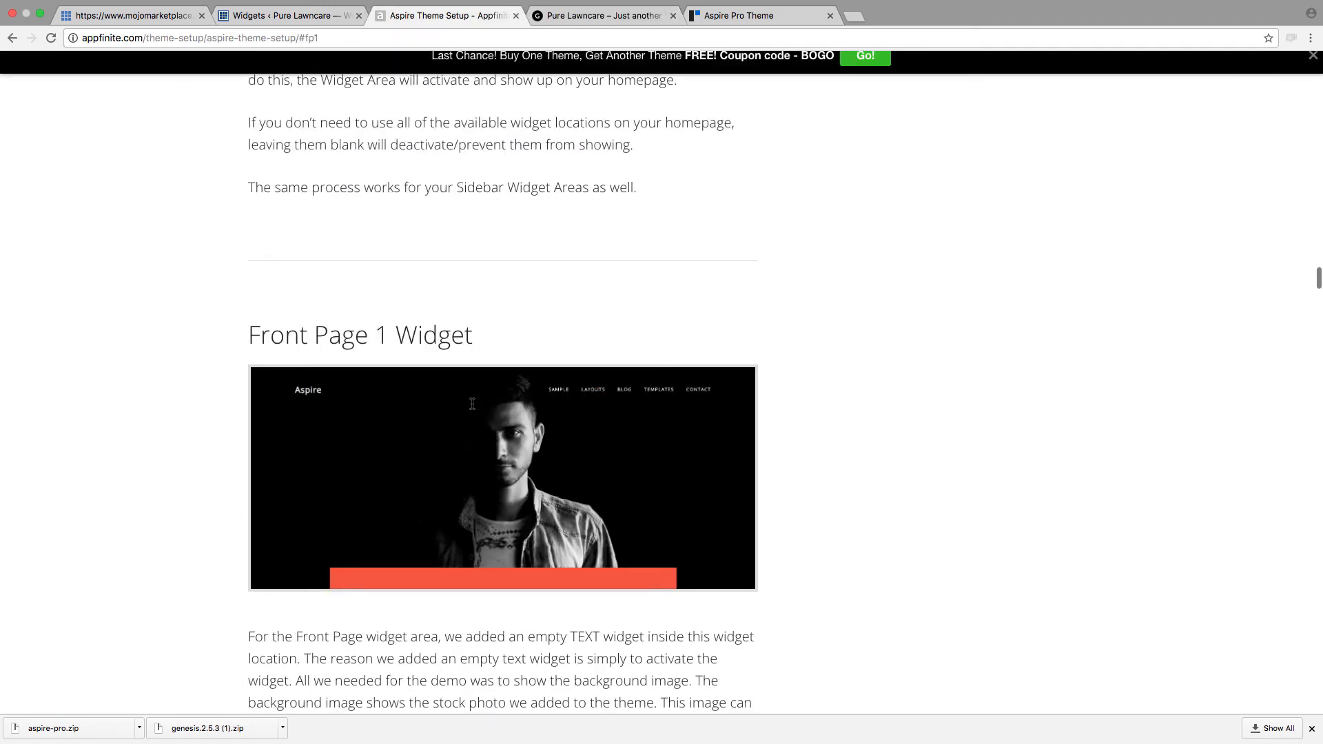
Step: Read the Front Page 2 Widget section of the Aspire setup guide, covering the required plugin and the background color setting
{"action": "scroll", "coordinate": [472, 403], "scroll_direction": "down", "scroll_amount": 8}
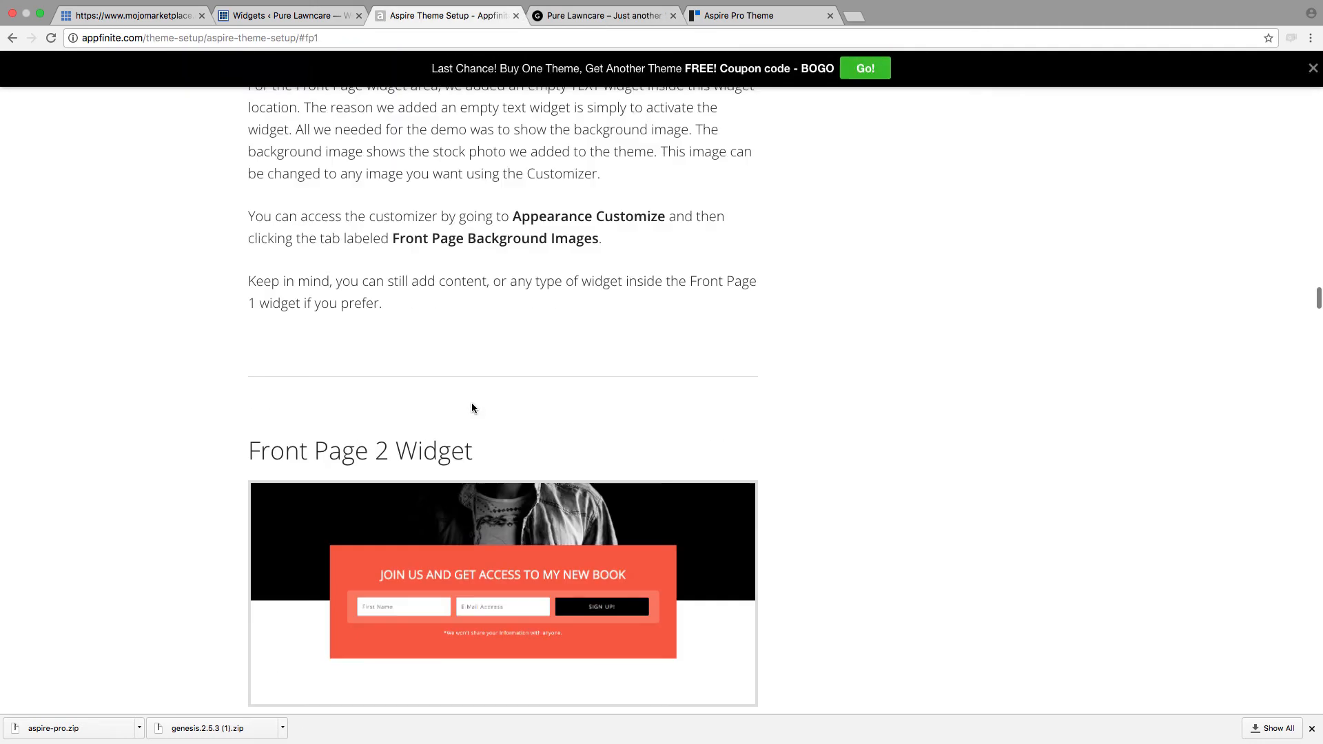
{"action": "scroll", "coordinate": [471, 403], "scroll_direction": "up", "scroll_amount": 3}
{"action": "scroll", "coordinate": [494, 303], "scroll_direction": "up", "scroll_amount": 5}
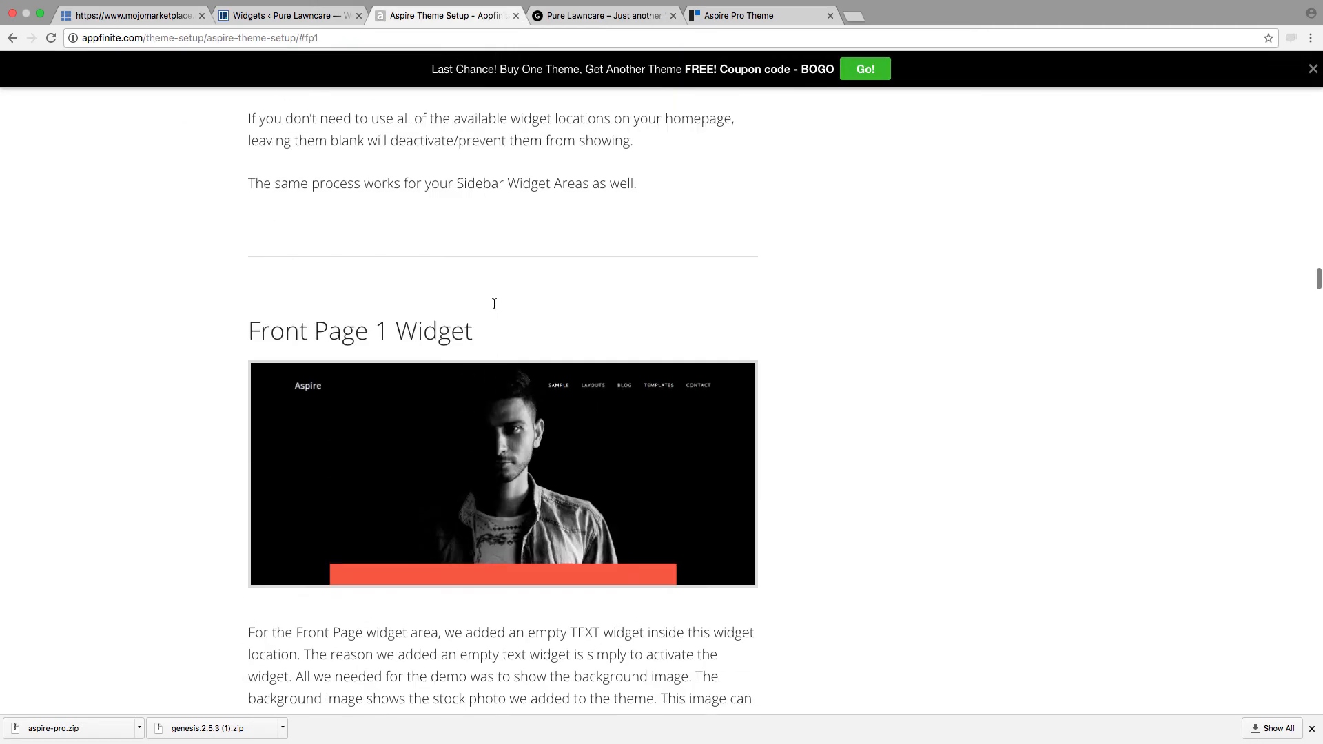
{"action": "scroll", "coordinate": [424, 310], "scroll_direction": "down", "scroll_amount": 10}
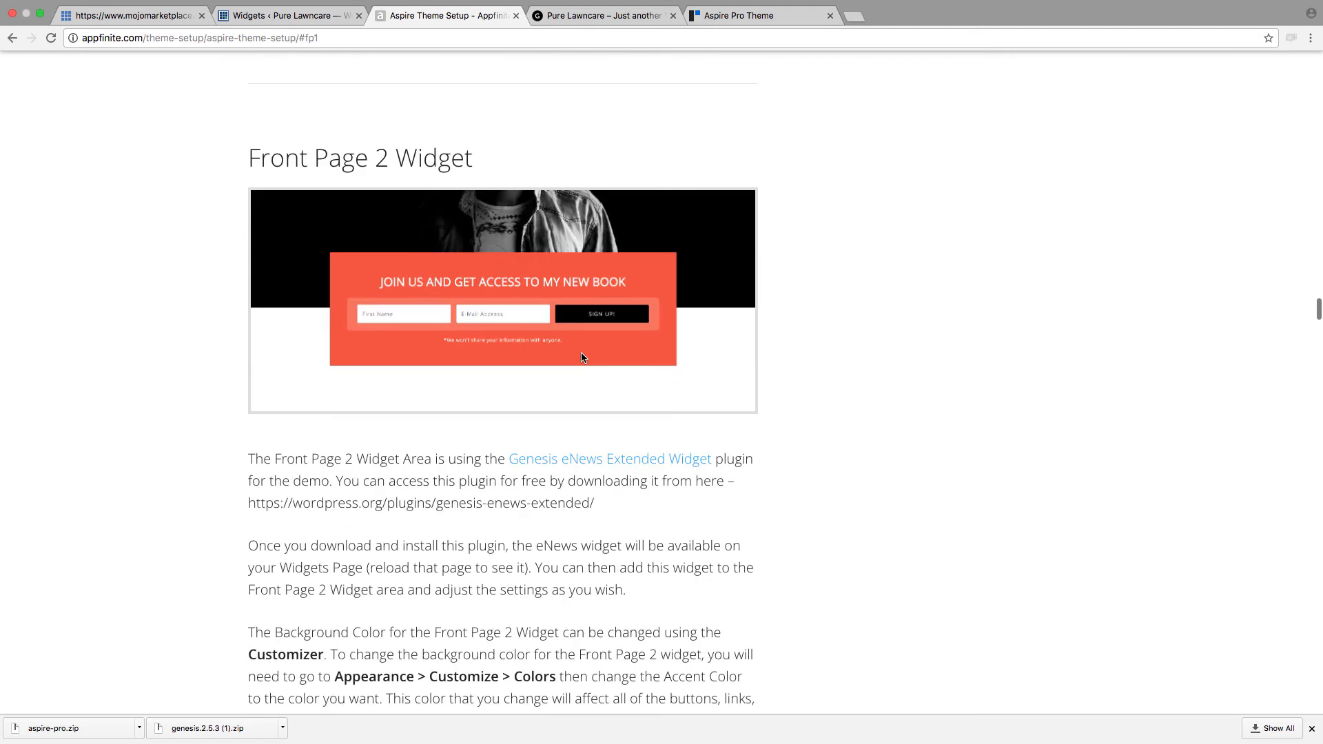
{"action": "scroll", "coordinate": [477, 347], "scroll_direction": "down", "scroll_amount": 2}
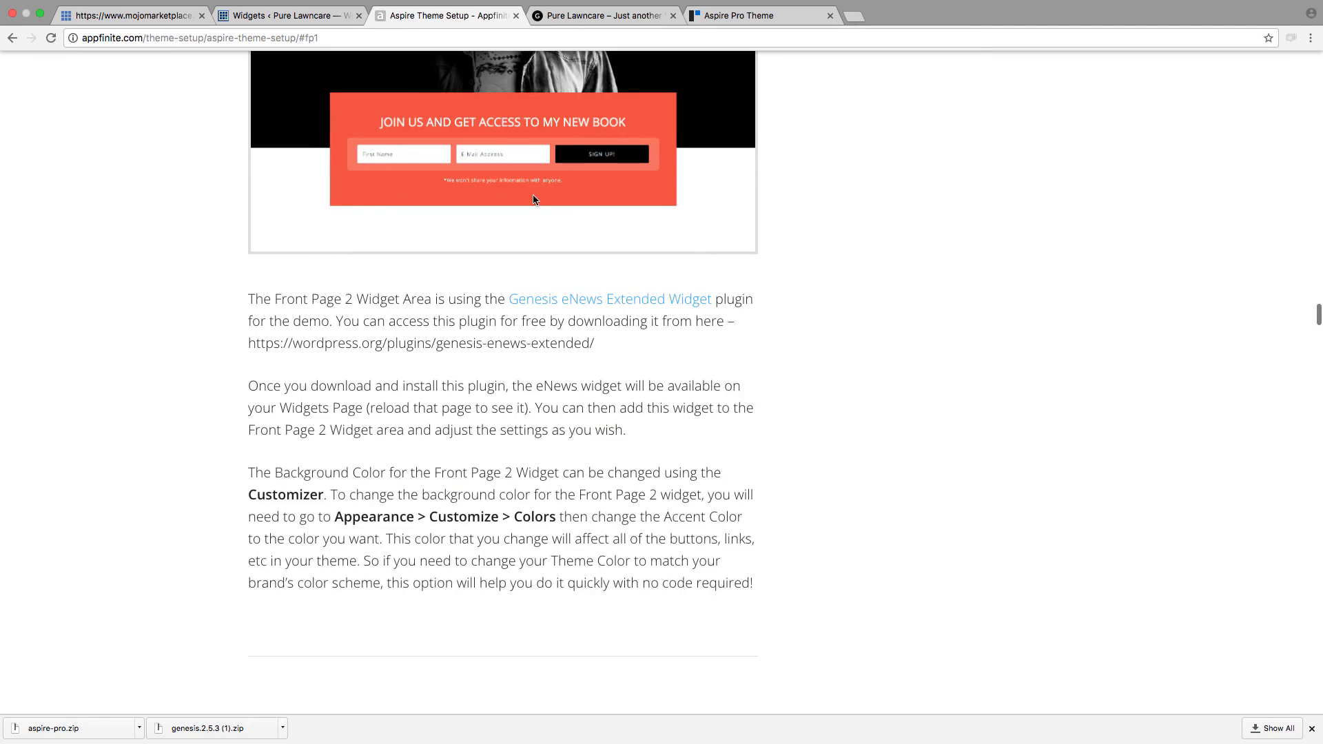
{"action": "scroll", "coordinate": [437, 144], "scroll_direction": "down", "scroll_amount": 1}
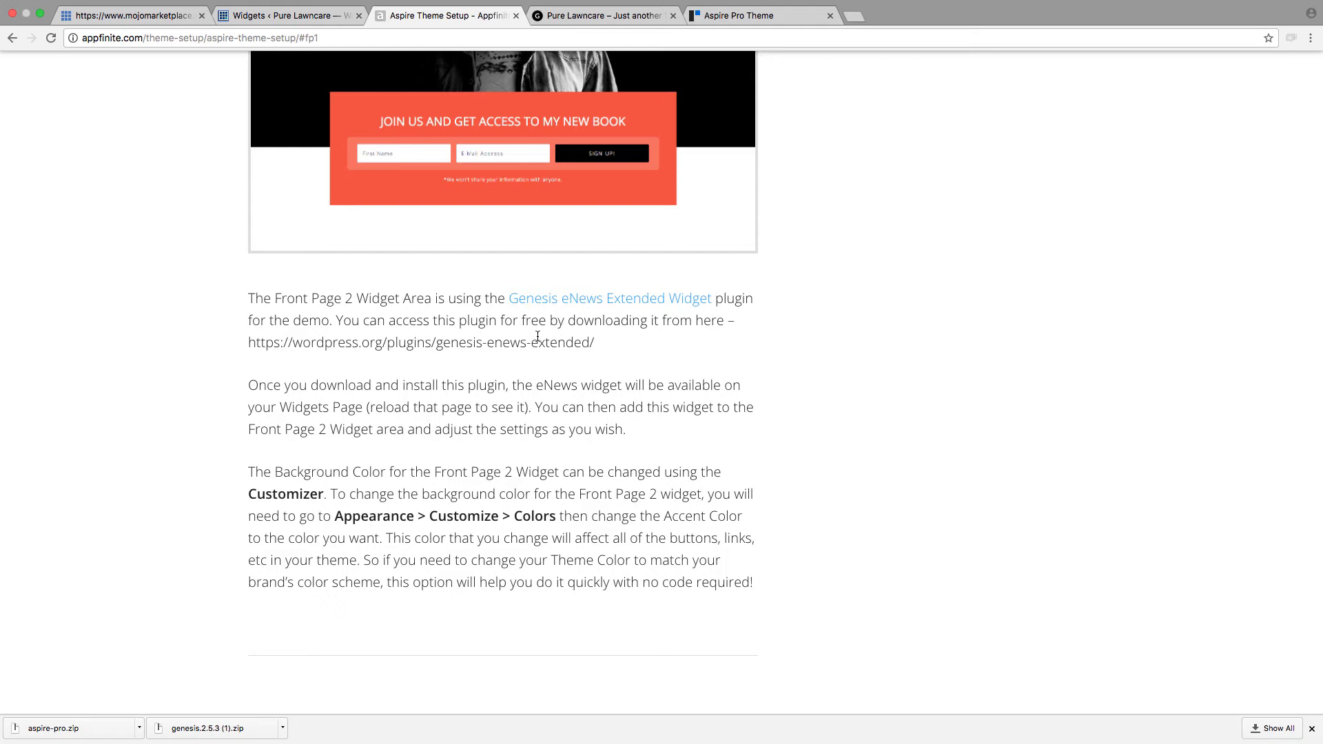
Step: Check the available widgets on the WordPress Widgets page for a Genesis eNews Extended widget
{"action": "key", "text": "ctrl+shift+Tab"}
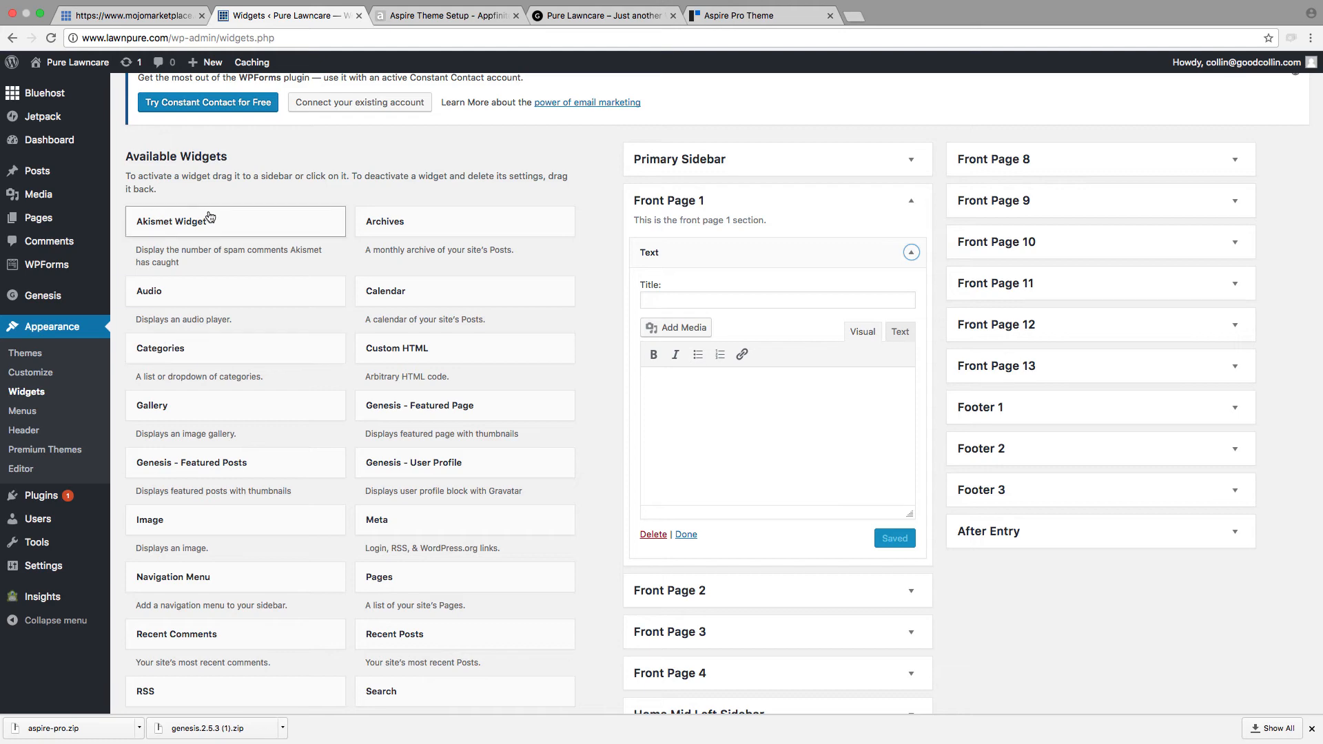
{"action": "scroll", "coordinate": [193, 251], "scroll_direction": "down", "scroll_amount": 3}
{"action": "scroll", "coordinate": [192, 252], "scroll_direction": "down", "scroll_amount": 3}
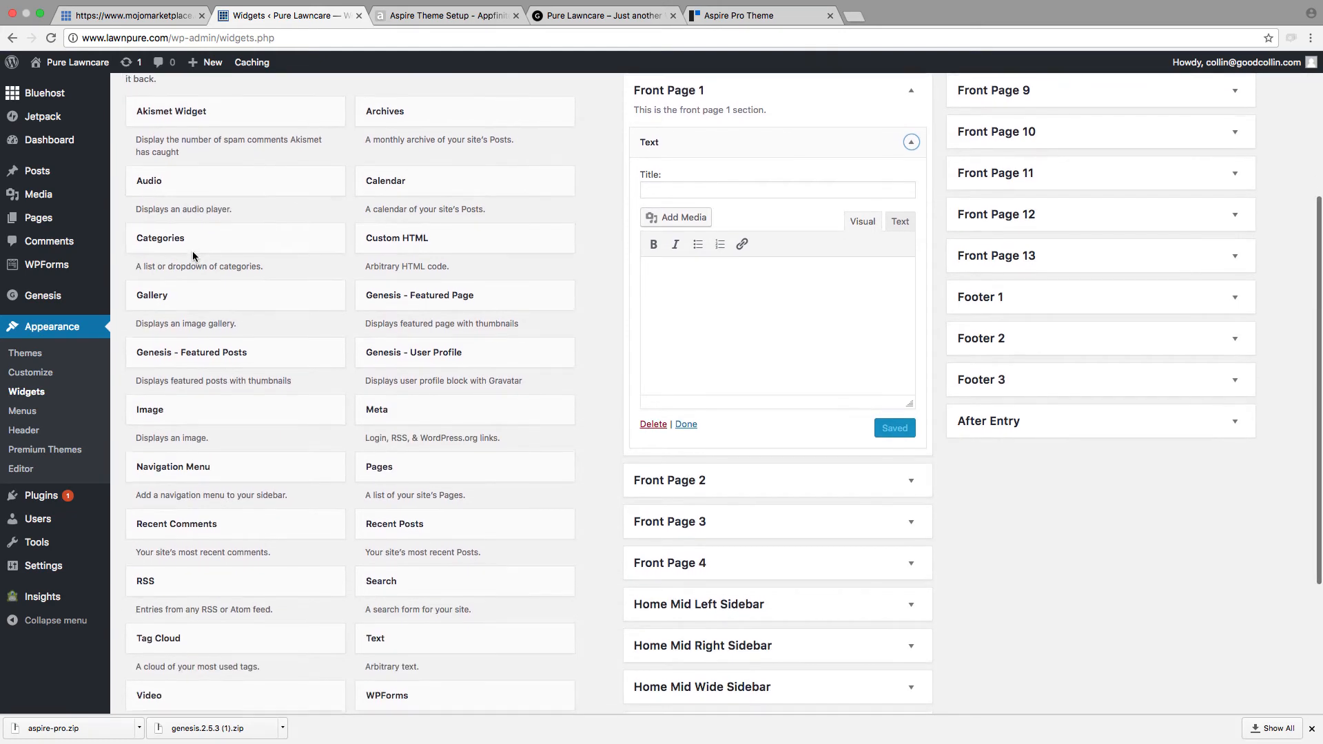
{"action": "scroll", "coordinate": [193, 252], "scroll_direction": "up", "scroll_amount": 10}
{"action": "scroll", "coordinate": [192, 252], "scroll_direction": "up", "scroll_amount": 2}
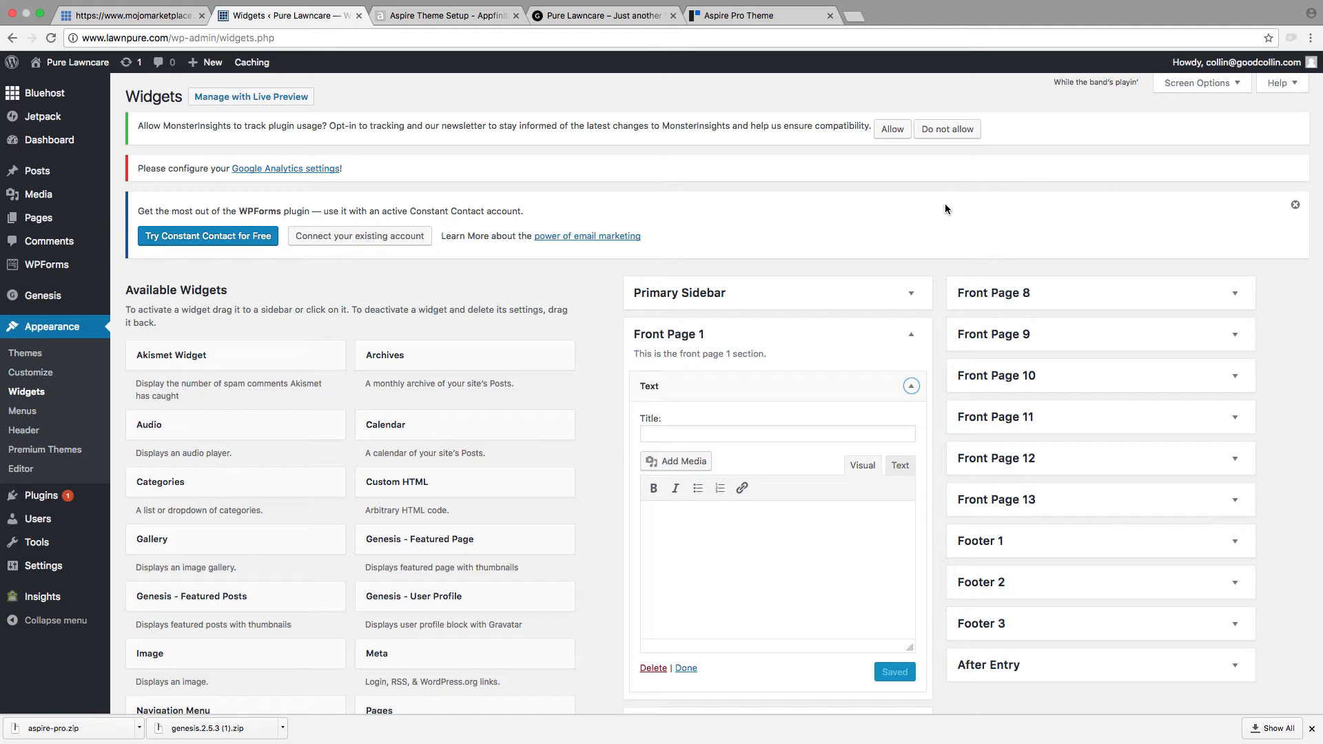
Step: Open the Genesis eNews Extended plugin page linked in the Aspire setup guide and download the plugin zip
{"action": "left_click", "coordinate": [408, 16]}
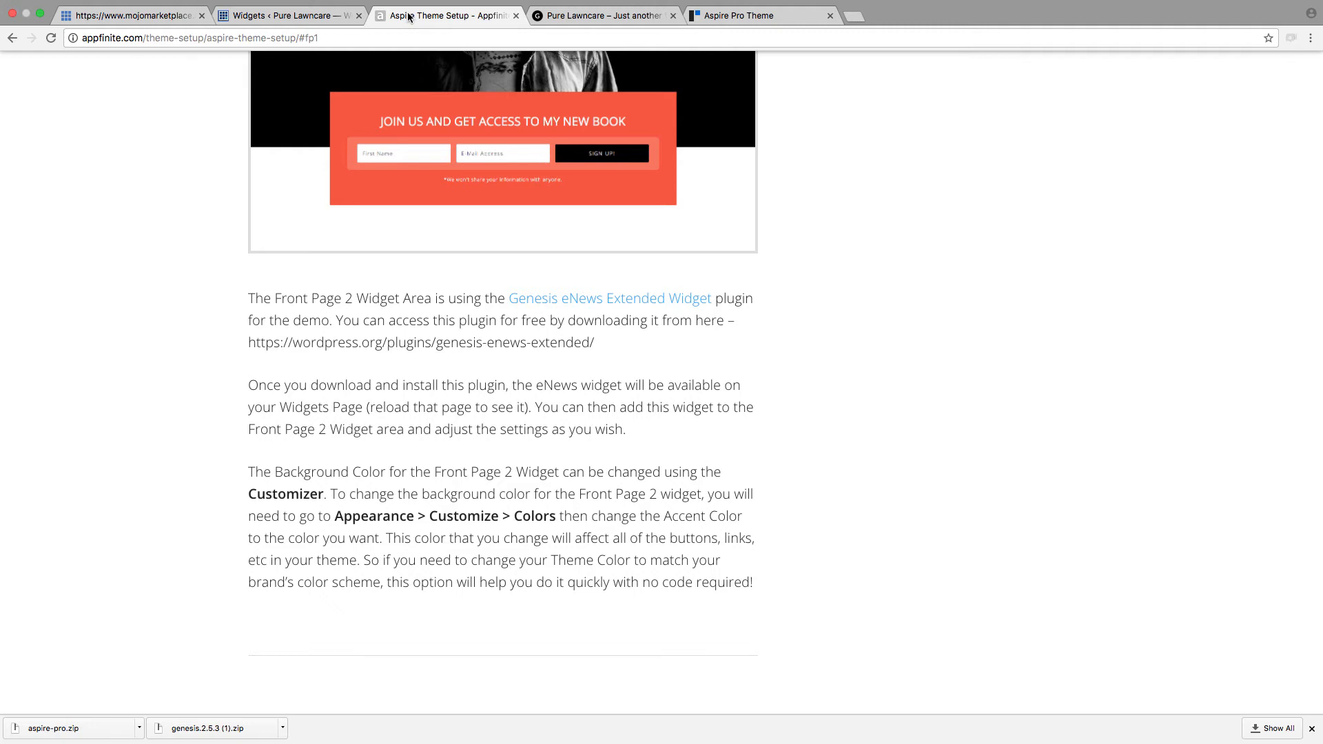
{"action": "right_click", "coordinate": [583, 308]}
{"action": "left_click", "coordinate": [606, 310]}
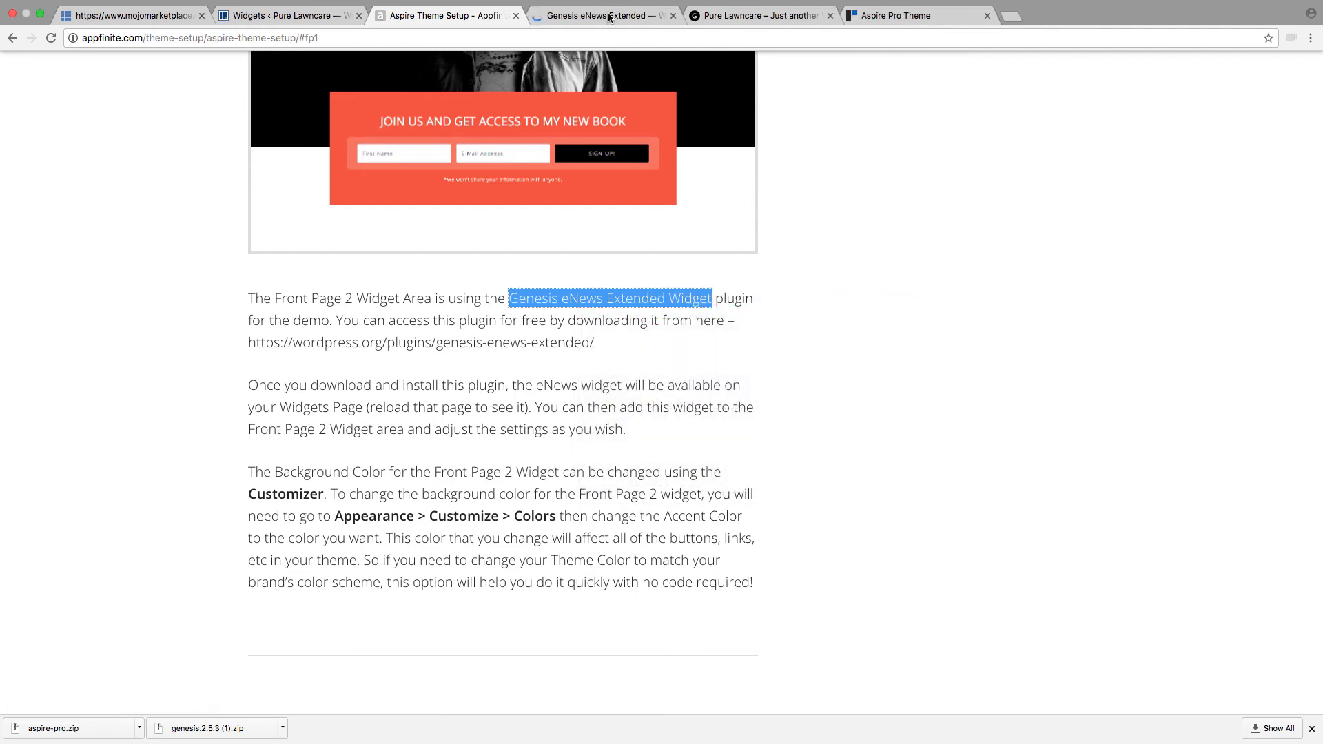
{"action": "left_click", "coordinate": [609, 18]}
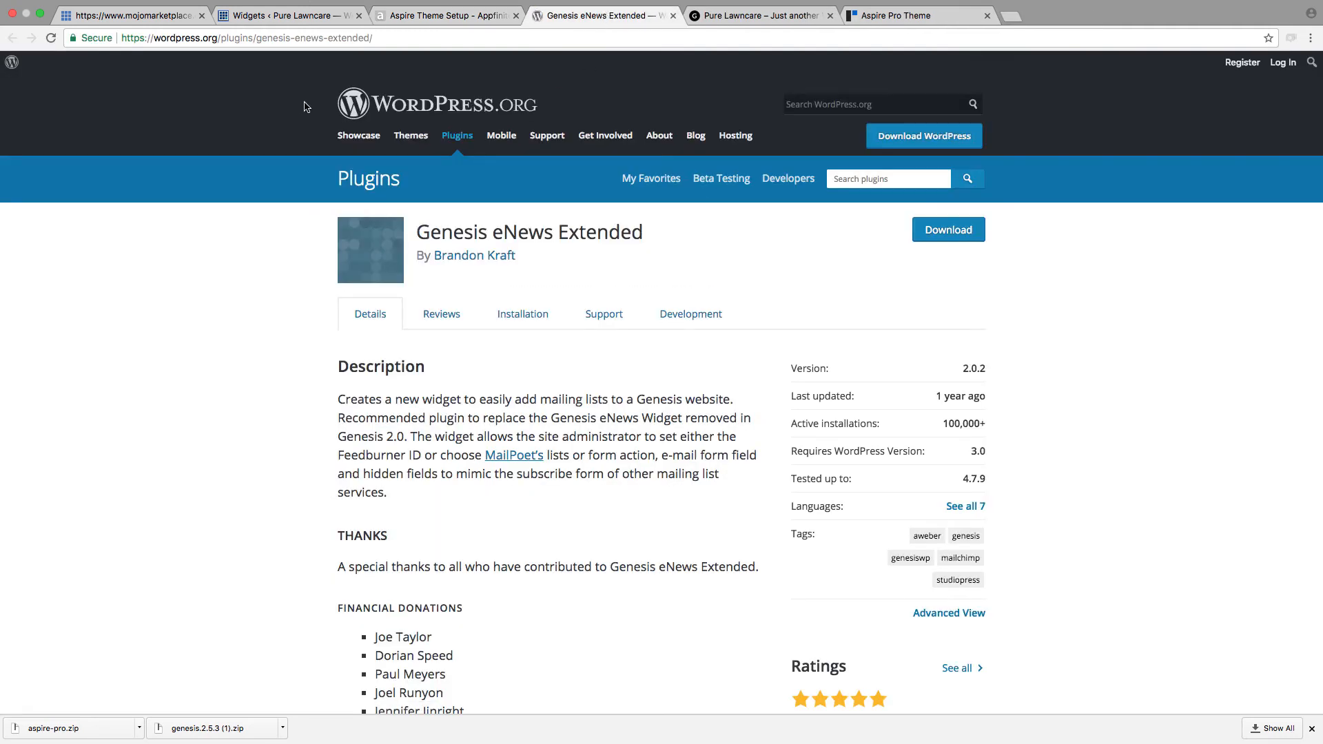
{"action": "scroll", "coordinate": [440, 453], "scroll_direction": "down", "scroll_amount": 1}
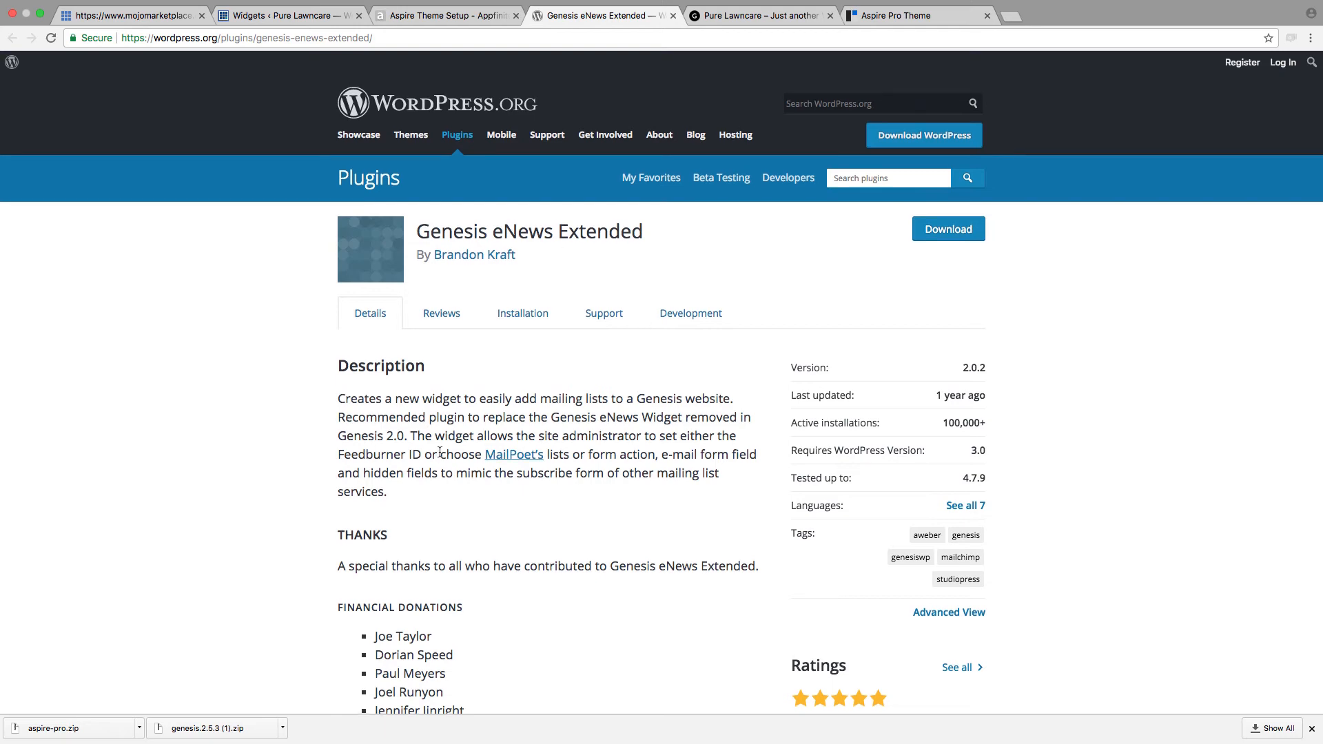
{"action": "scroll", "coordinate": [439, 453], "scroll_direction": "down", "scroll_amount": 5}
{"action": "scroll", "coordinate": [633, 232], "scroll_direction": "down", "scroll_amount": 8}
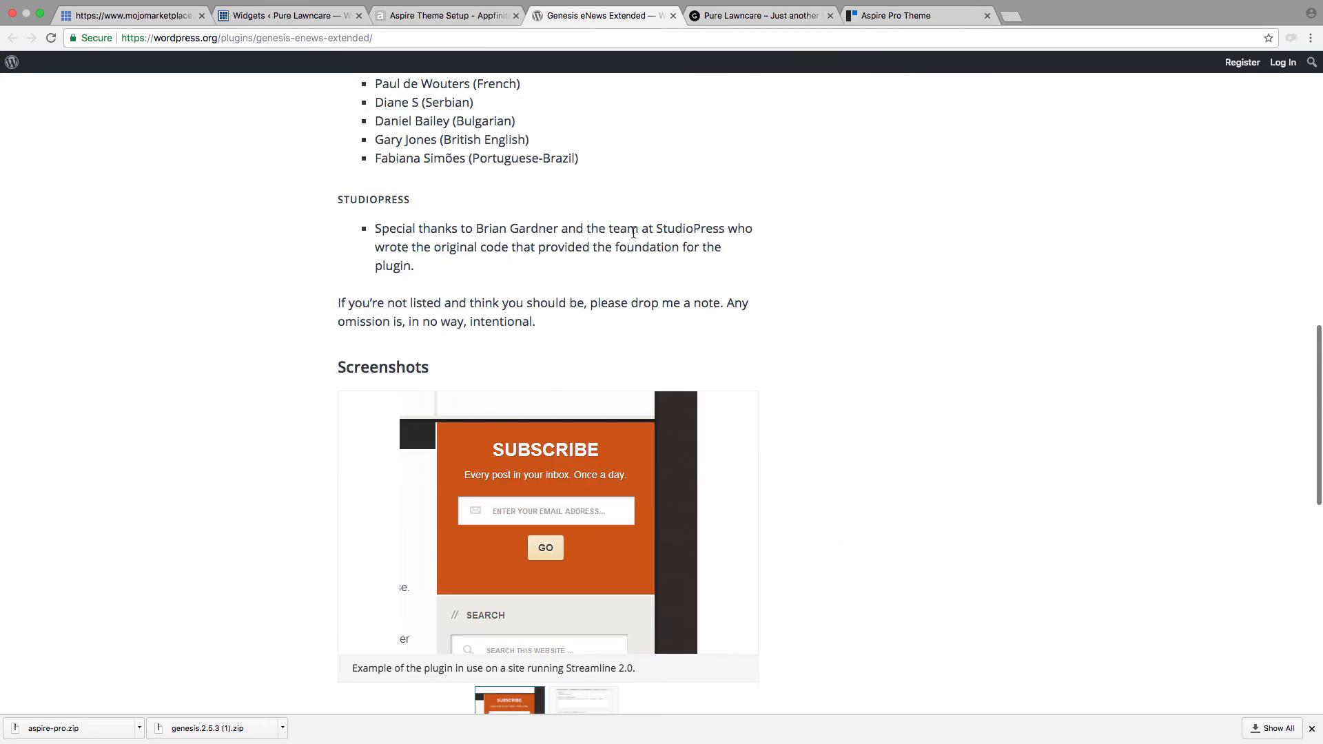
{"action": "scroll", "coordinate": [633, 232], "scroll_direction": "up", "scroll_amount": 15}
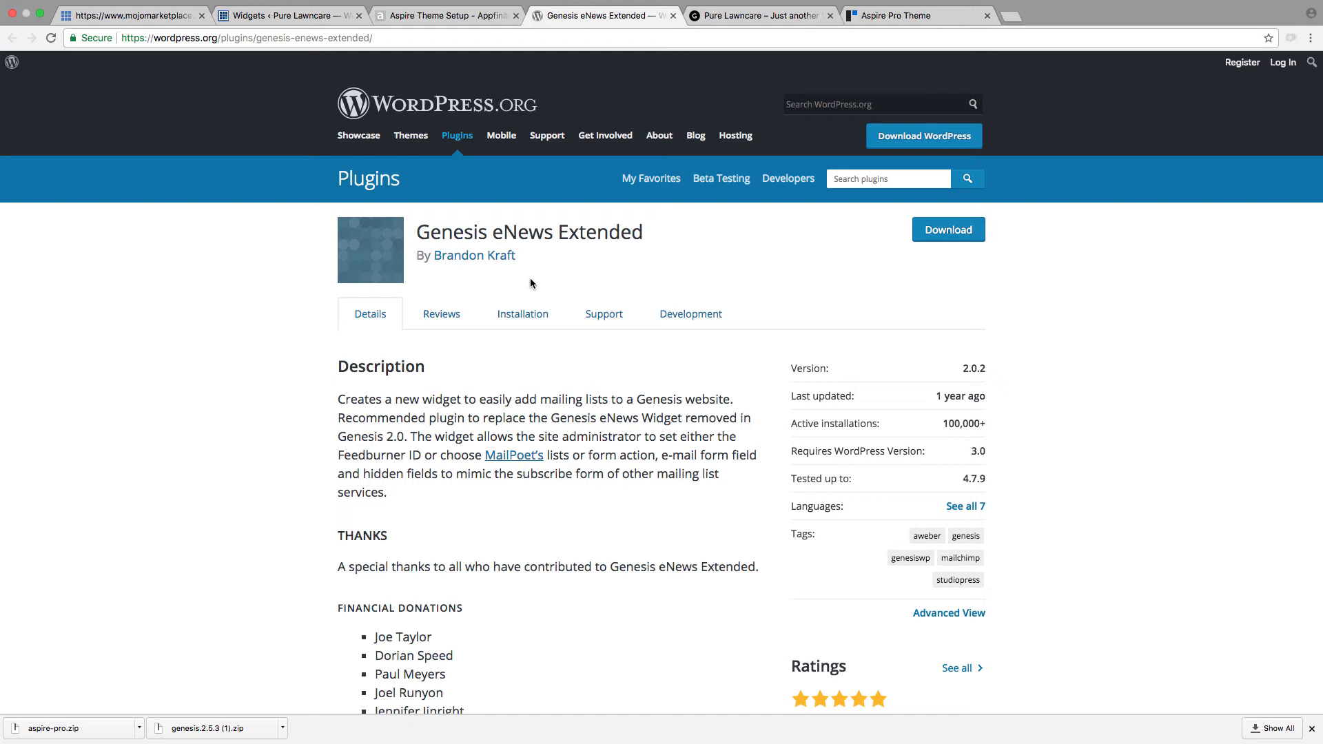
{"action": "left_click", "coordinate": [951, 232]}
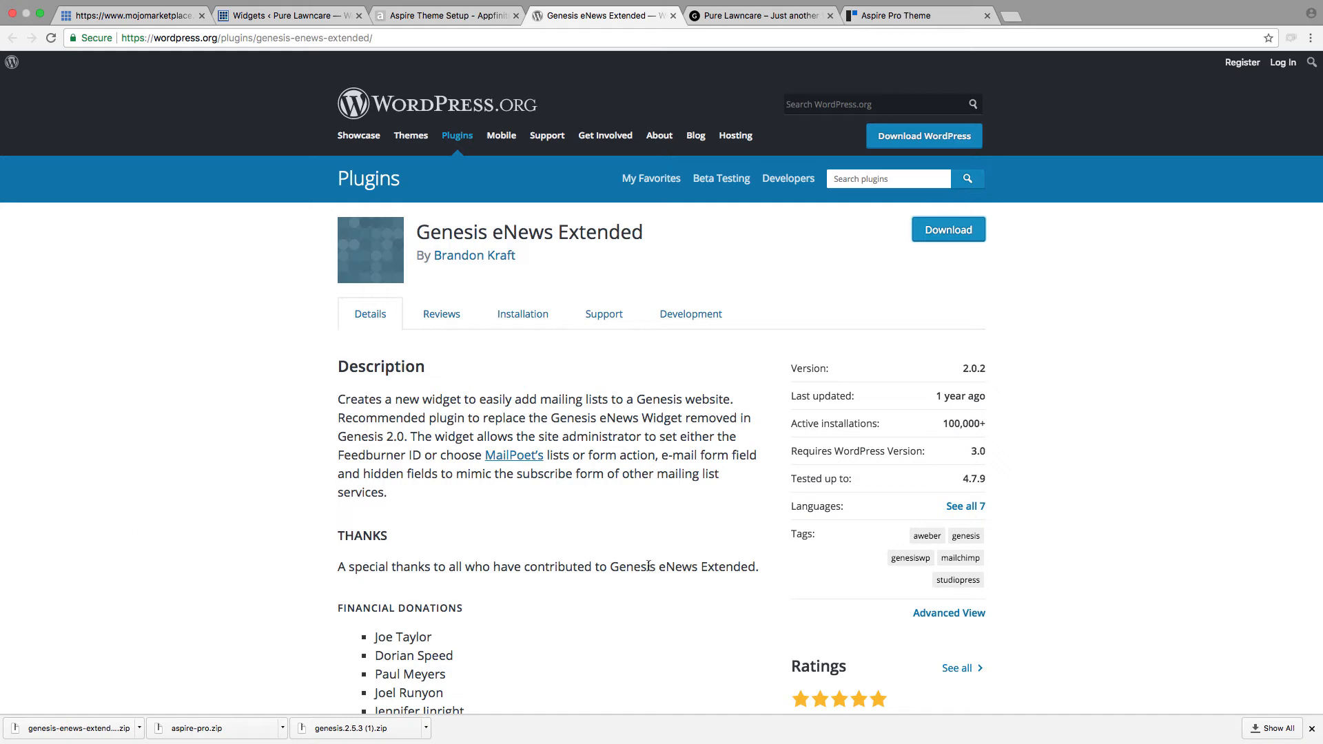
Step: Return to the Widgets page, collapse Front Page 1, expand Front Page 2 and look over the available widgets
{"action": "left_click", "coordinate": [436, 14]}
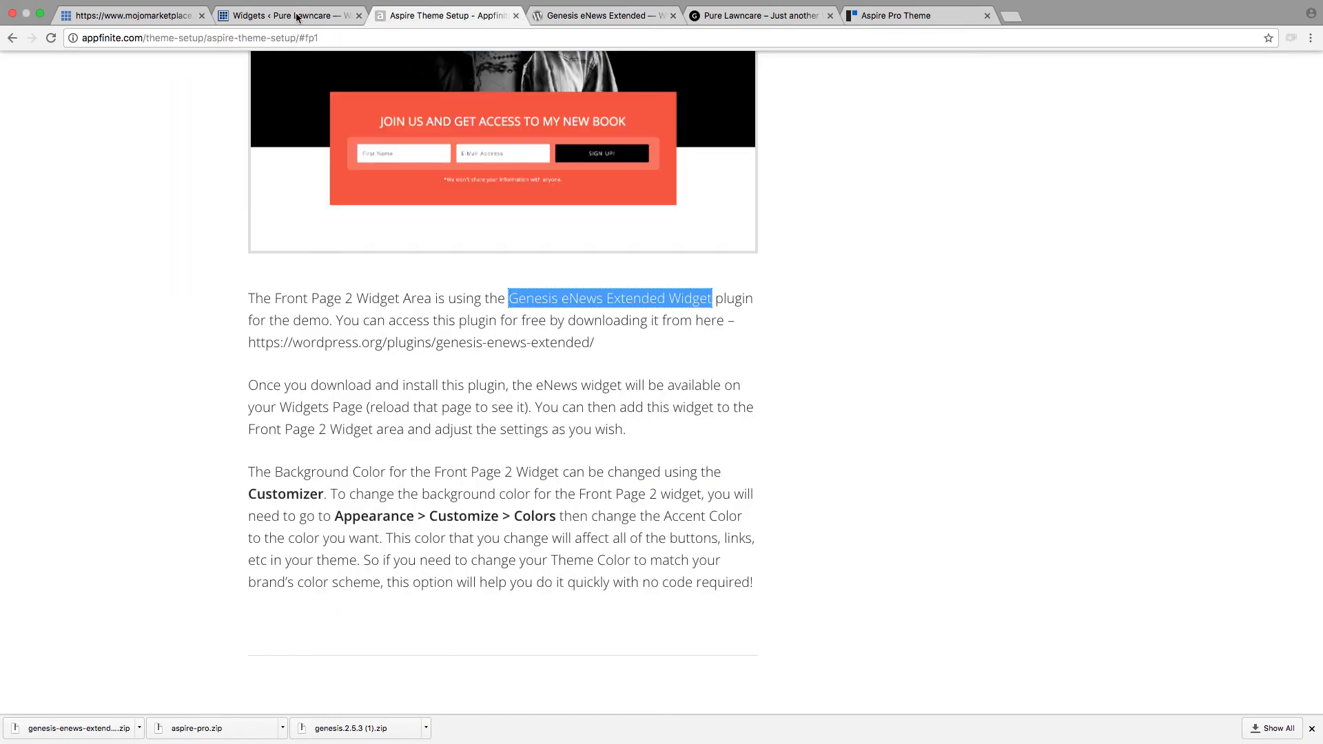
{"action": "left_click", "coordinate": [298, 17]}
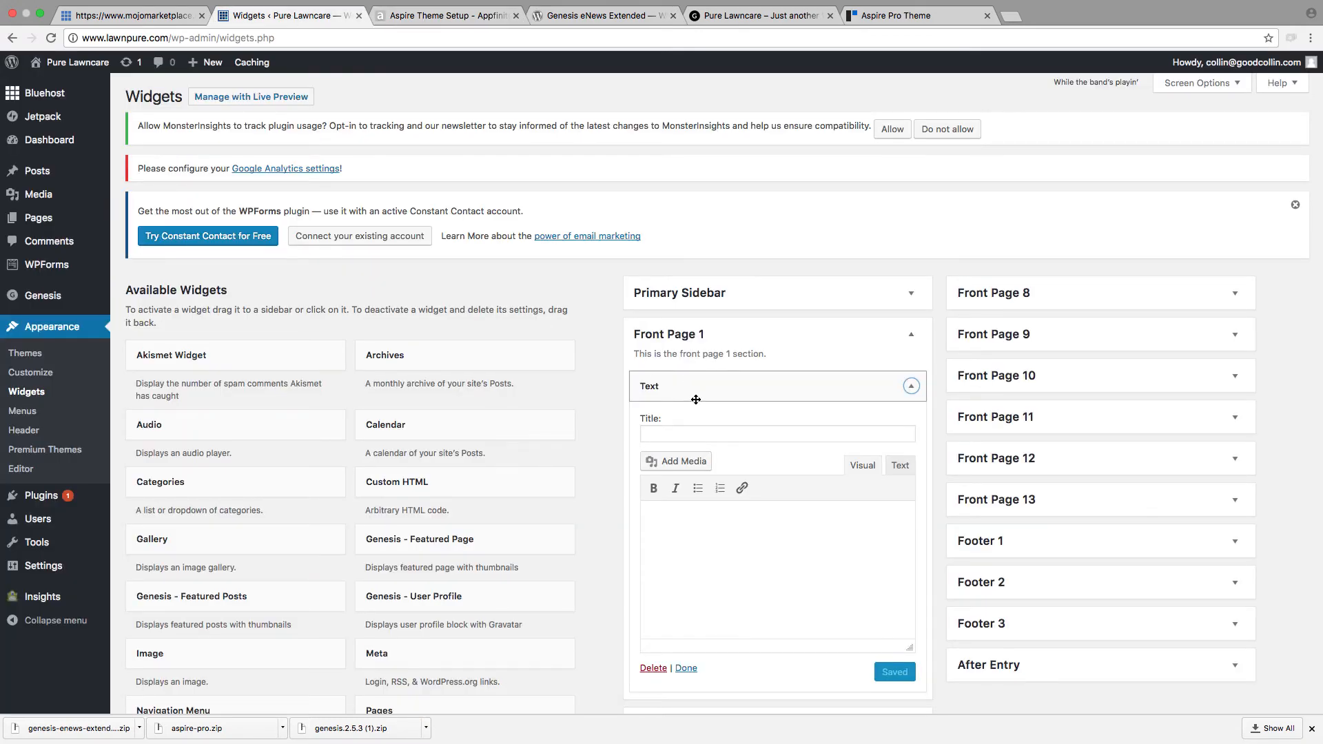
{"action": "left_click", "coordinate": [710, 339]}
{"action": "left_click", "coordinate": [688, 376]}
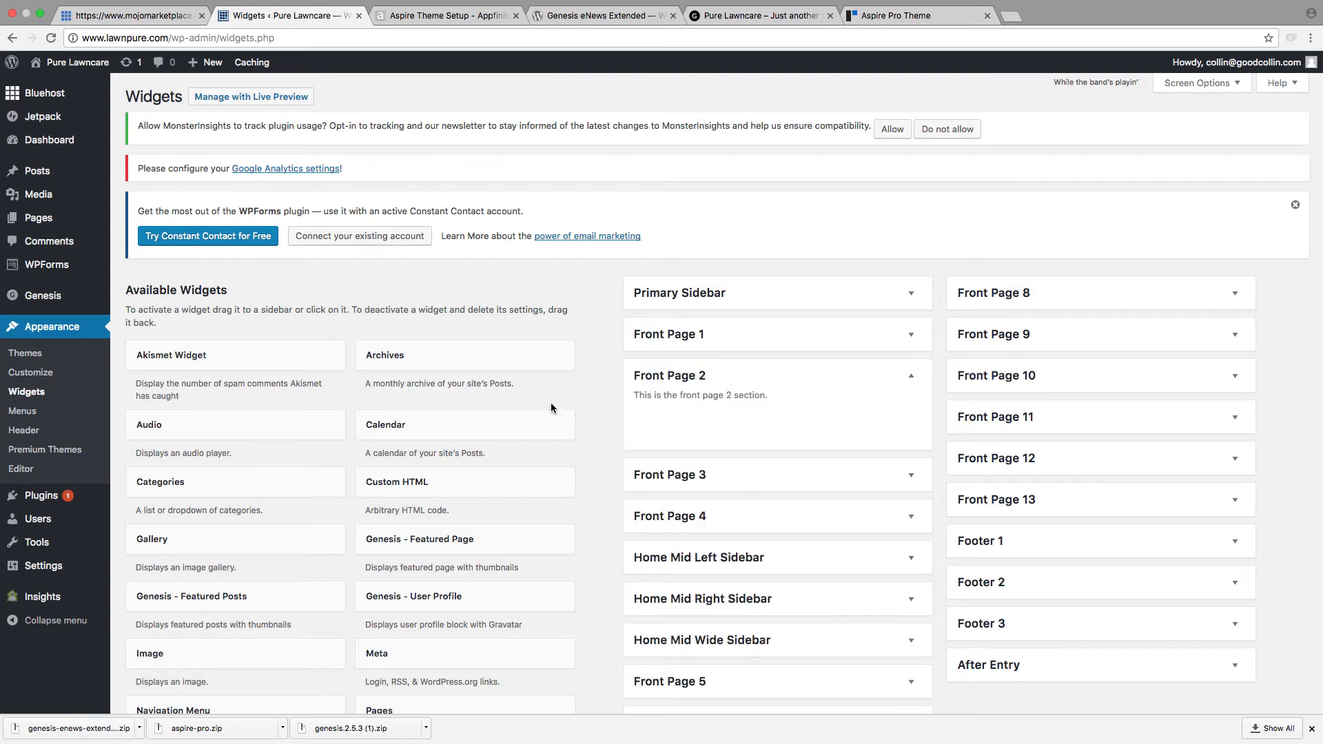
{"action": "scroll", "coordinate": [551, 417], "scroll_direction": "down", "scroll_amount": 5}
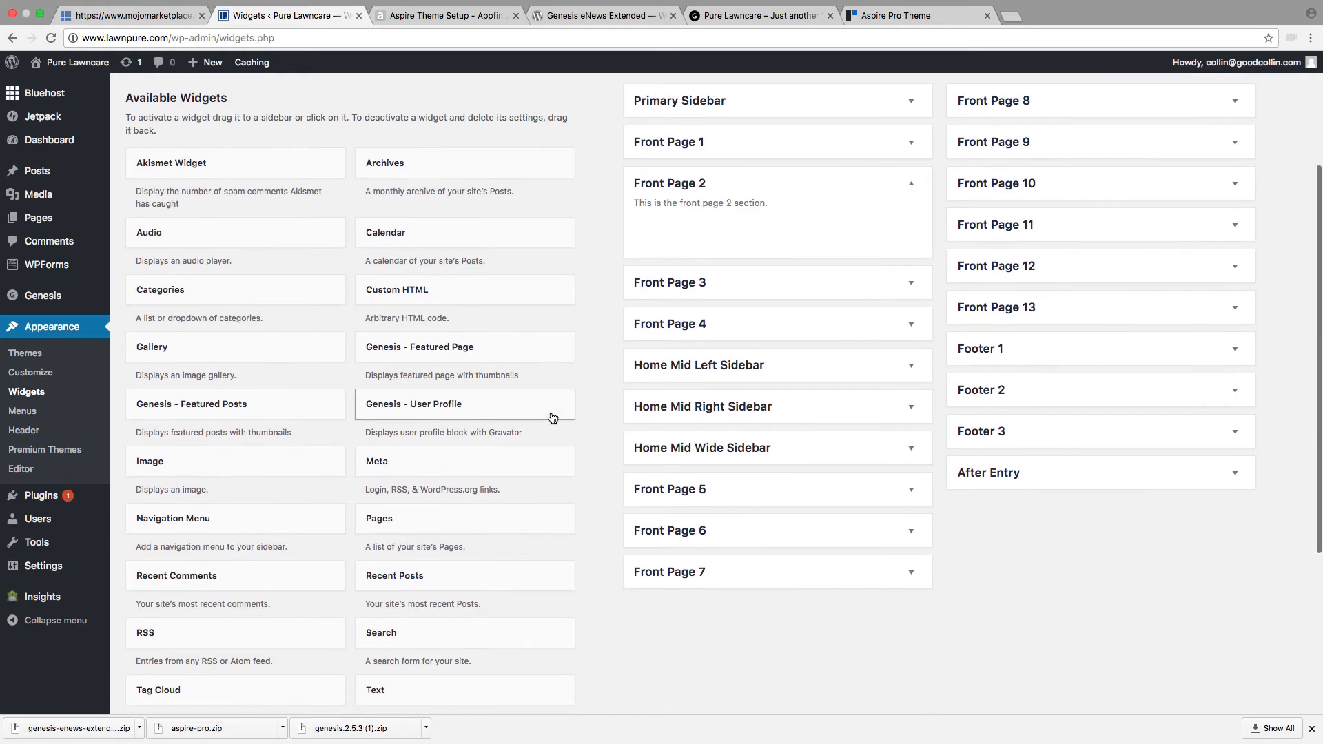
{"action": "scroll", "coordinate": [551, 417], "scroll_direction": "up", "scroll_amount": 2}
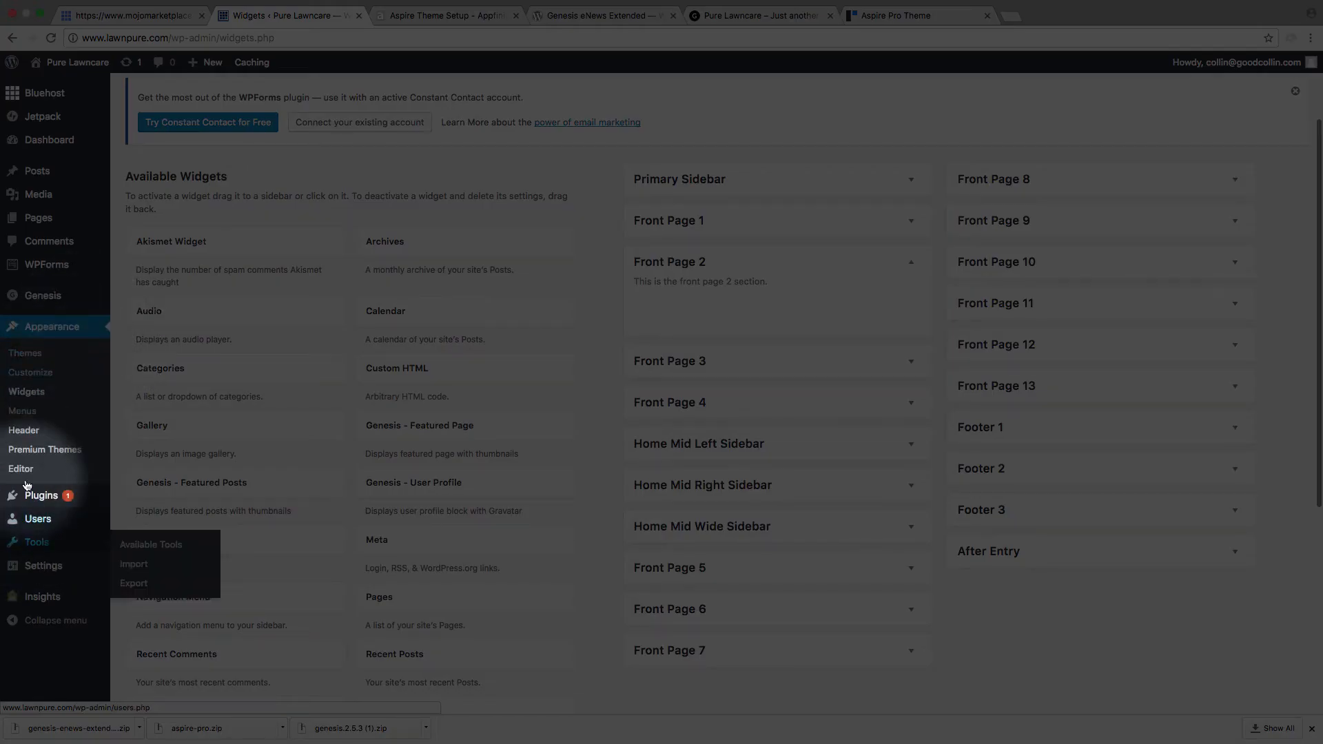
Step: Install the Genesis eNews Extended plugin by uploading genesis-enews-extended.2.0.2.zip to WordPress, and activate it
{"action": "mouse_move", "coordinate": [20, 494]}
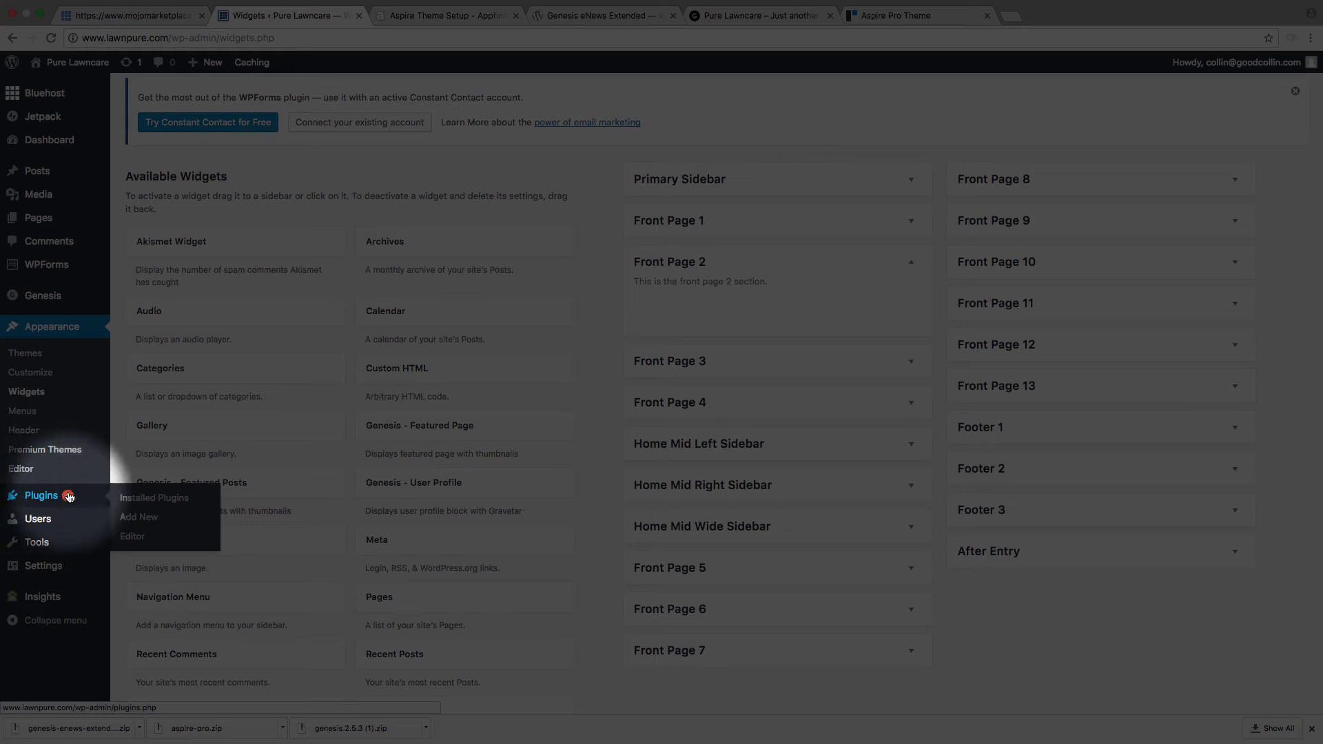
{"action": "left_click", "coordinate": [136, 520]}
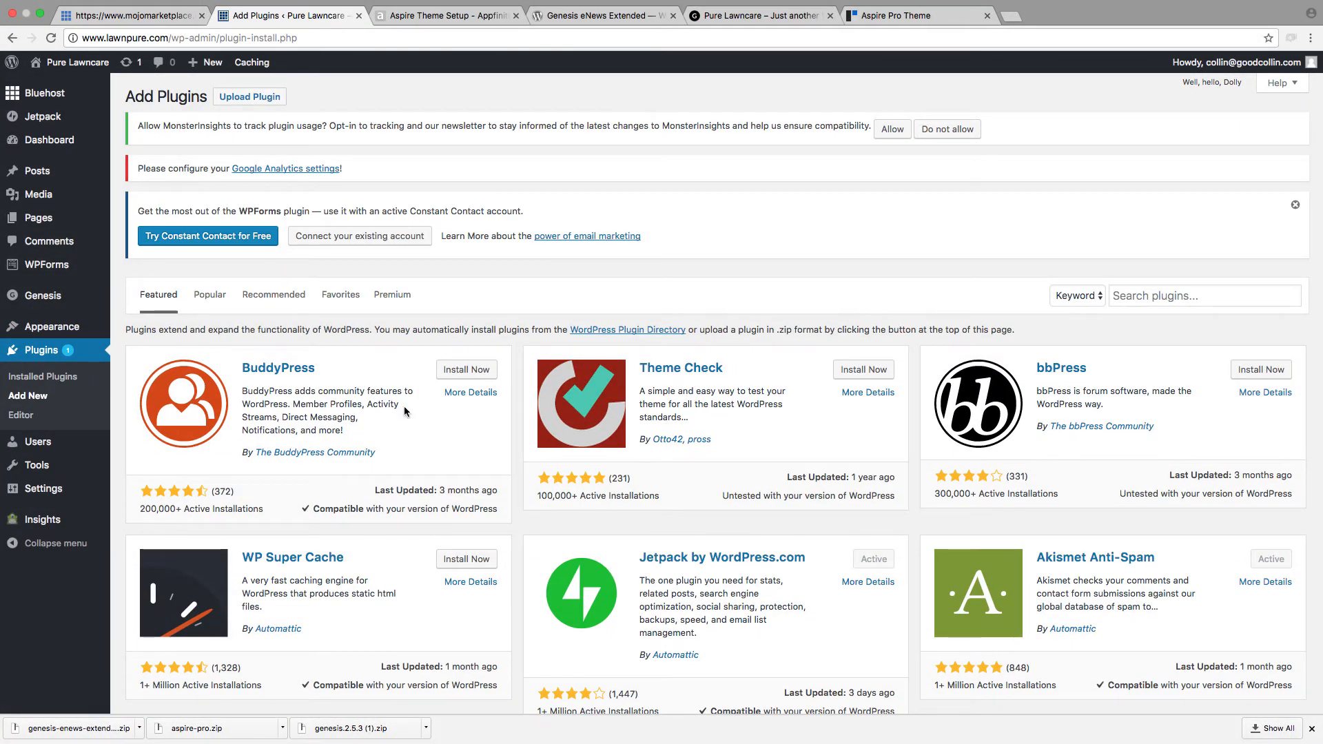
{"action": "scroll", "coordinate": [405, 411], "scroll_direction": "down", "scroll_amount": 5}
{"action": "scroll", "coordinate": [524, 499], "scroll_direction": "up", "scroll_amount": 5}
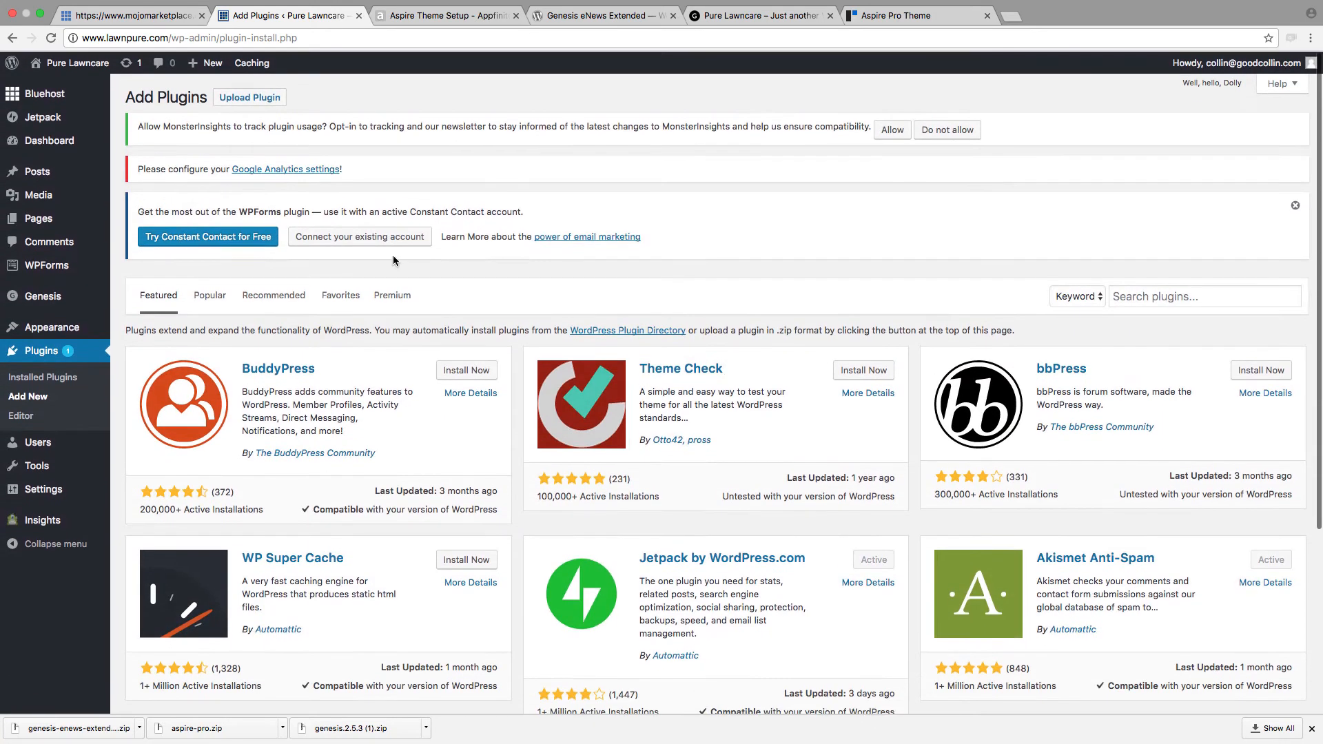
{"action": "left_click", "coordinate": [1202, 301]}
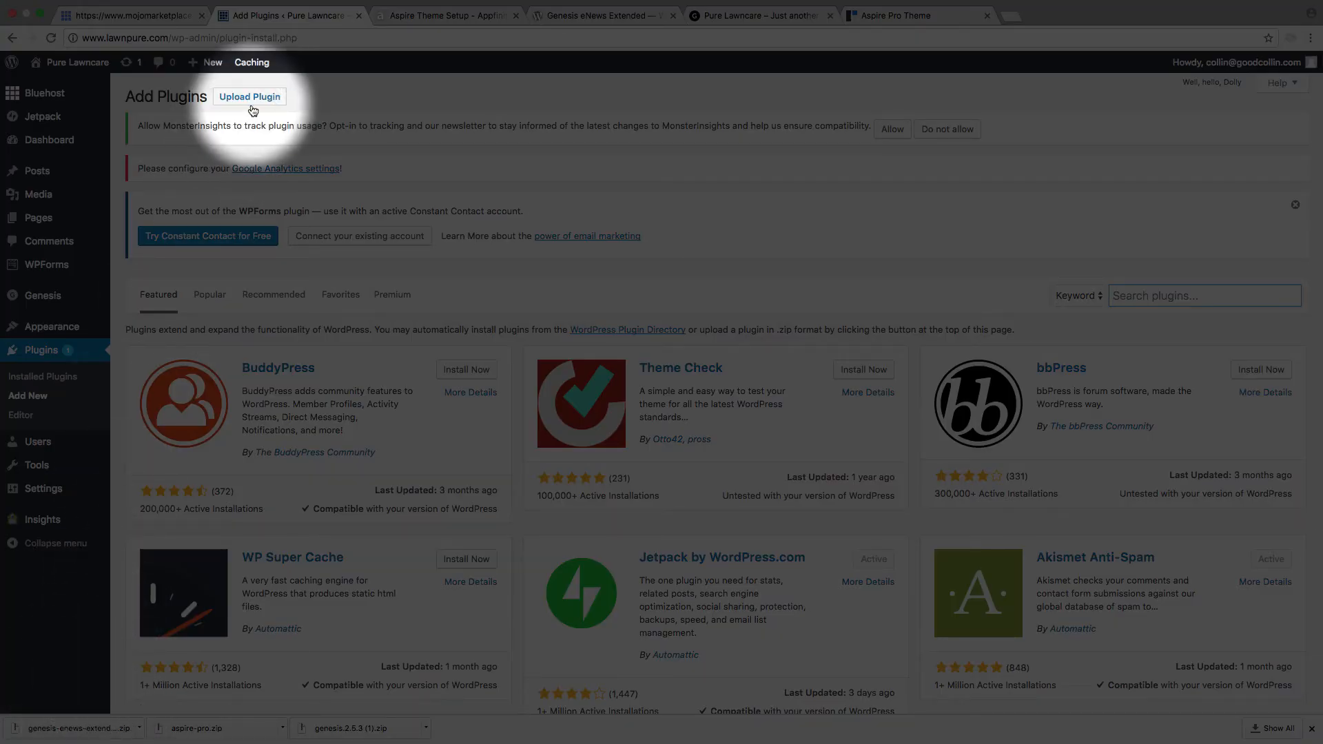
{"action": "left_click", "coordinate": [253, 103]}
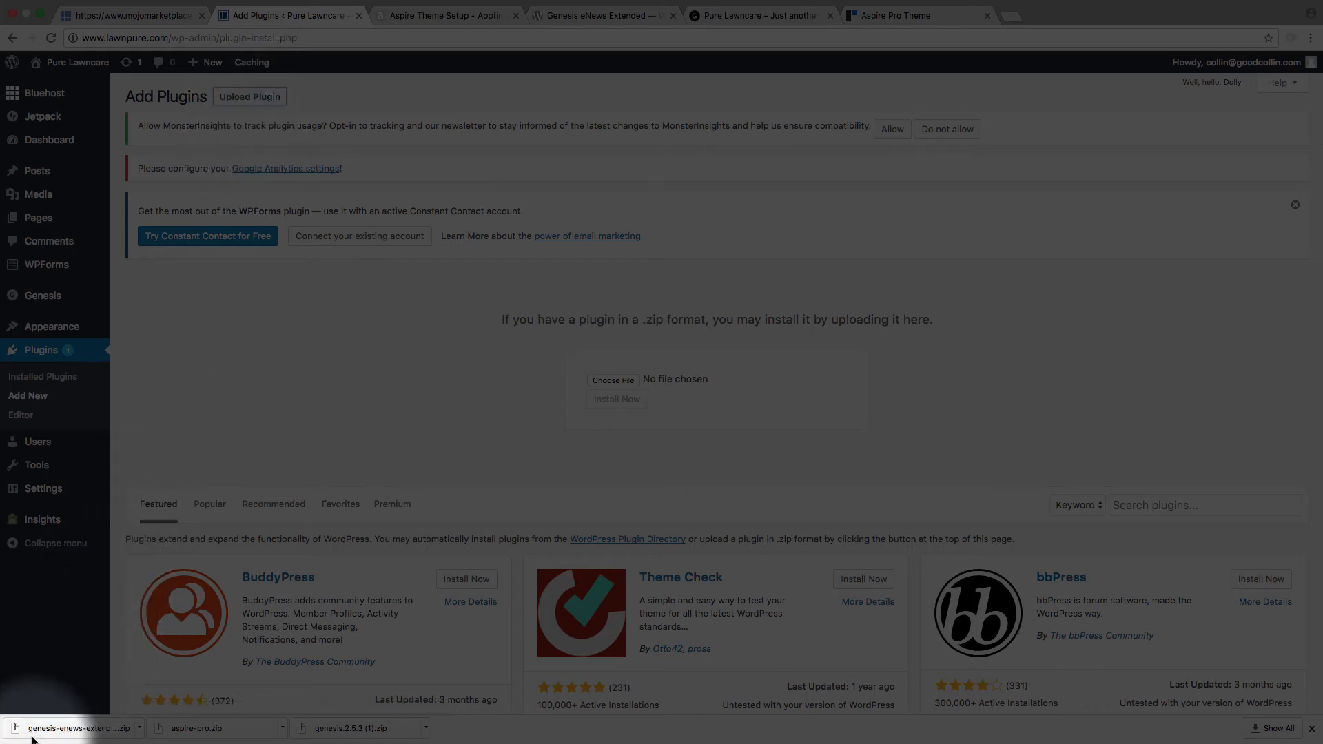
{"action": "left_click_drag", "start_coordinate": [39, 734], "coordinate": [623, 381]}
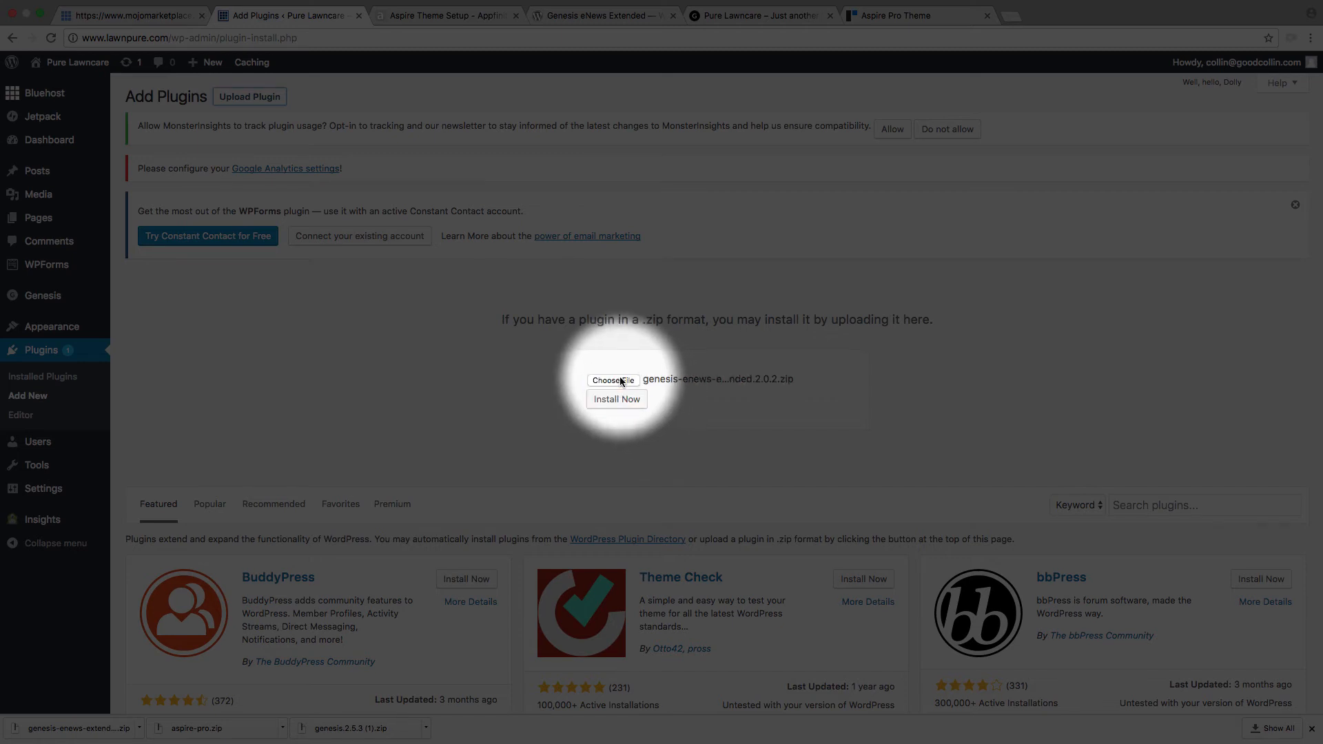
{"action": "left_click", "coordinate": [617, 402]}
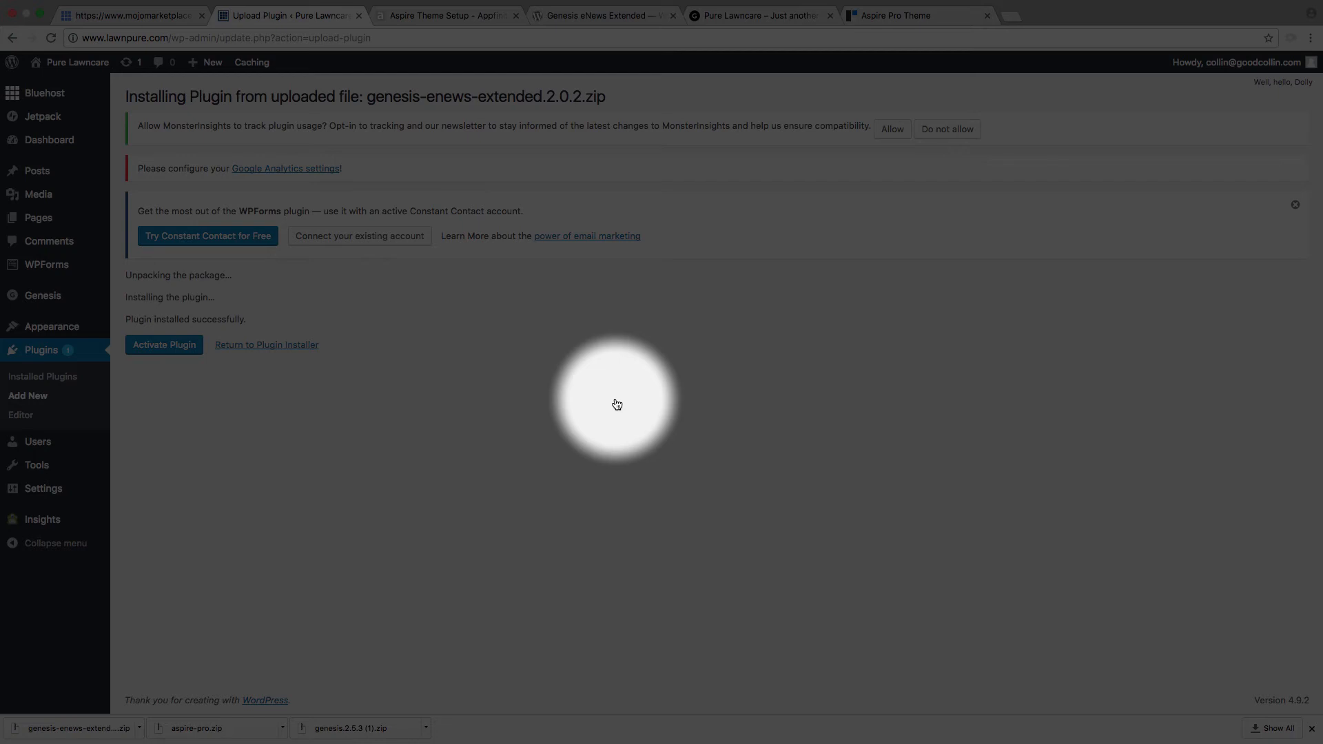
{"action": "left_click", "coordinate": [169, 344]}
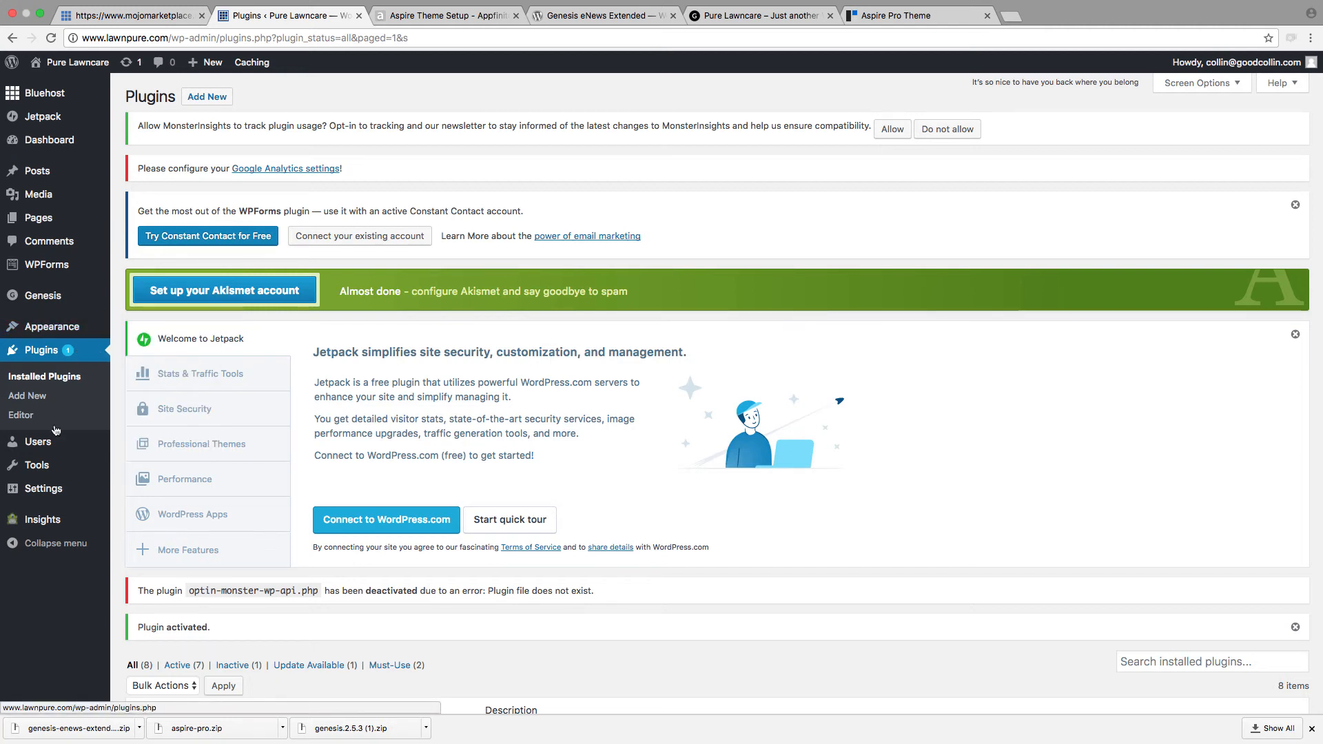
Step: Open the WordPress Widgets page again and collapse the Primary Sidebar widget area
{"action": "mouse_move", "coordinate": [31, 501]}
{"action": "mouse_move", "coordinate": [42, 331]}
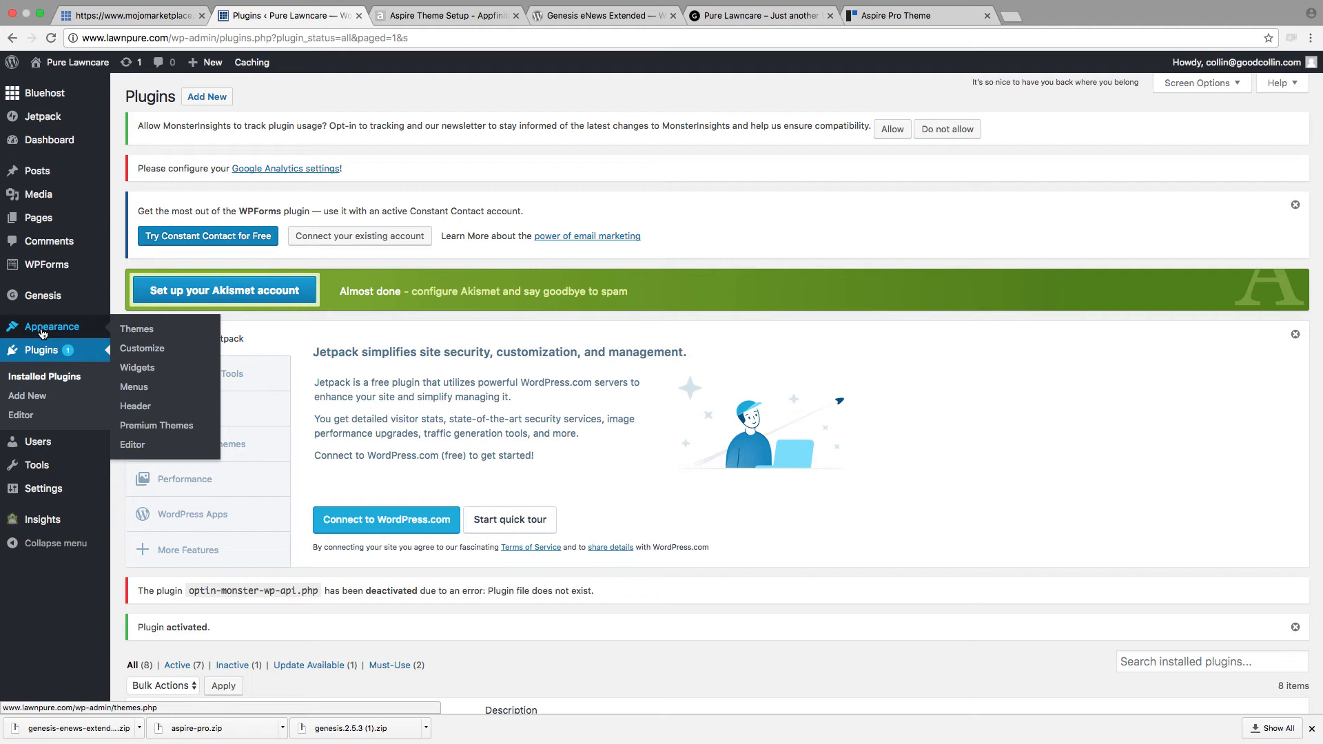
{"action": "left_click", "coordinate": [144, 369]}
{"action": "scroll", "coordinate": [282, 540], "scroll_direction": "down", "scroll_amount": 2}
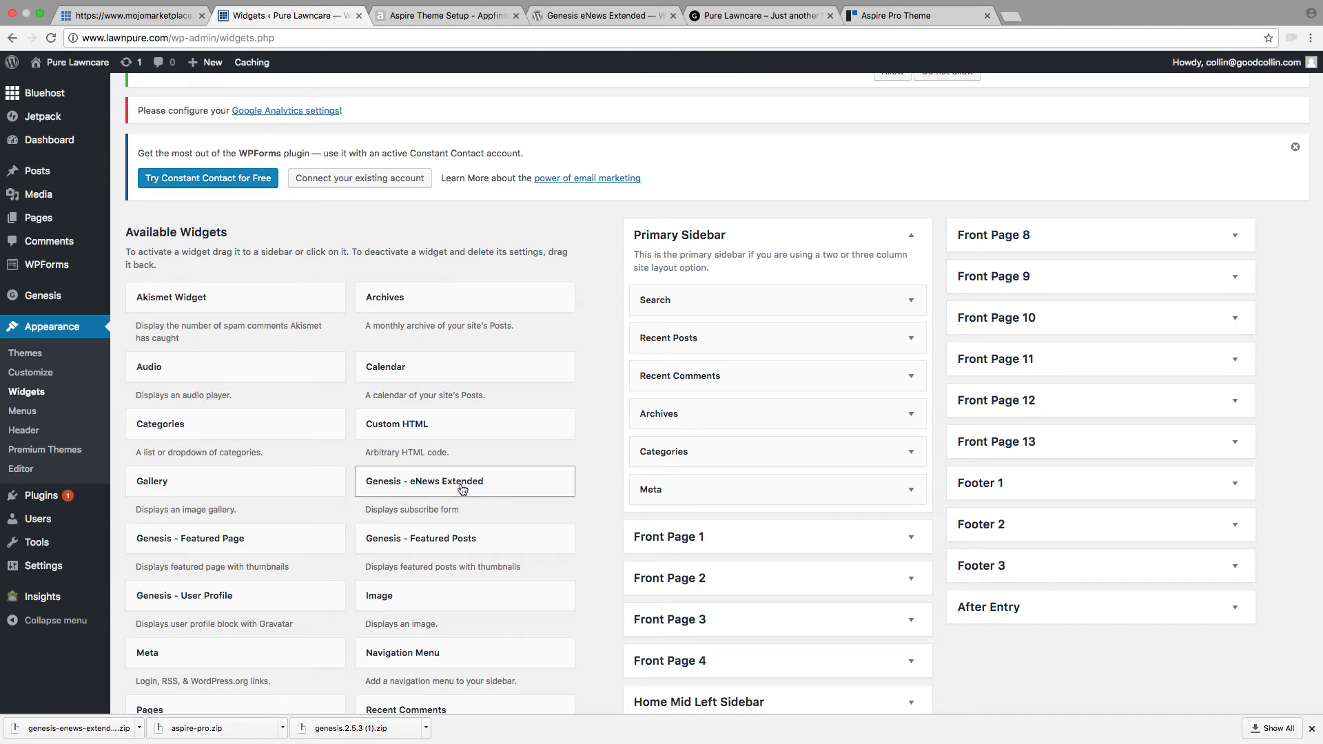
{"action": "left_click", "coordinate": [813, 245]}
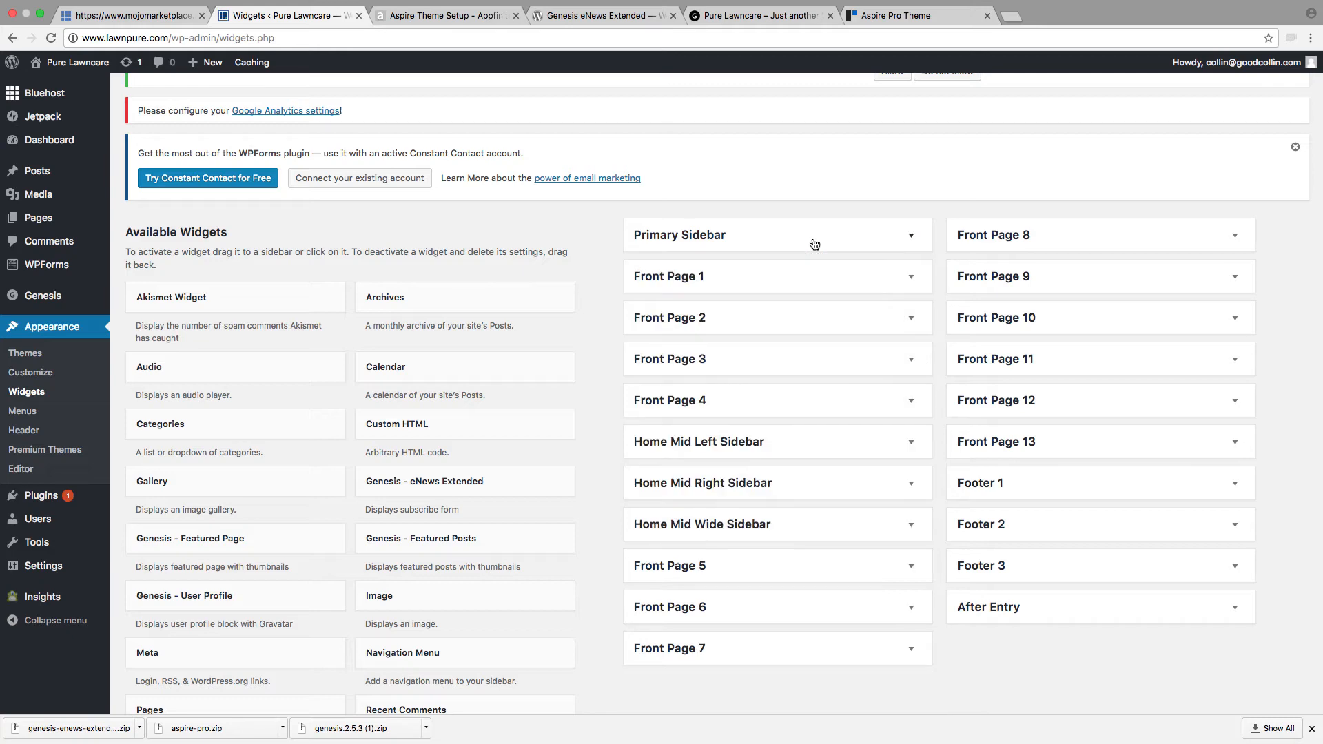
Step: Review the guide's Front Page 2 Widget section and expand the Front Page 2 area on the Widgets page
{"action": "left_click", "coordinate": [426, 17]}
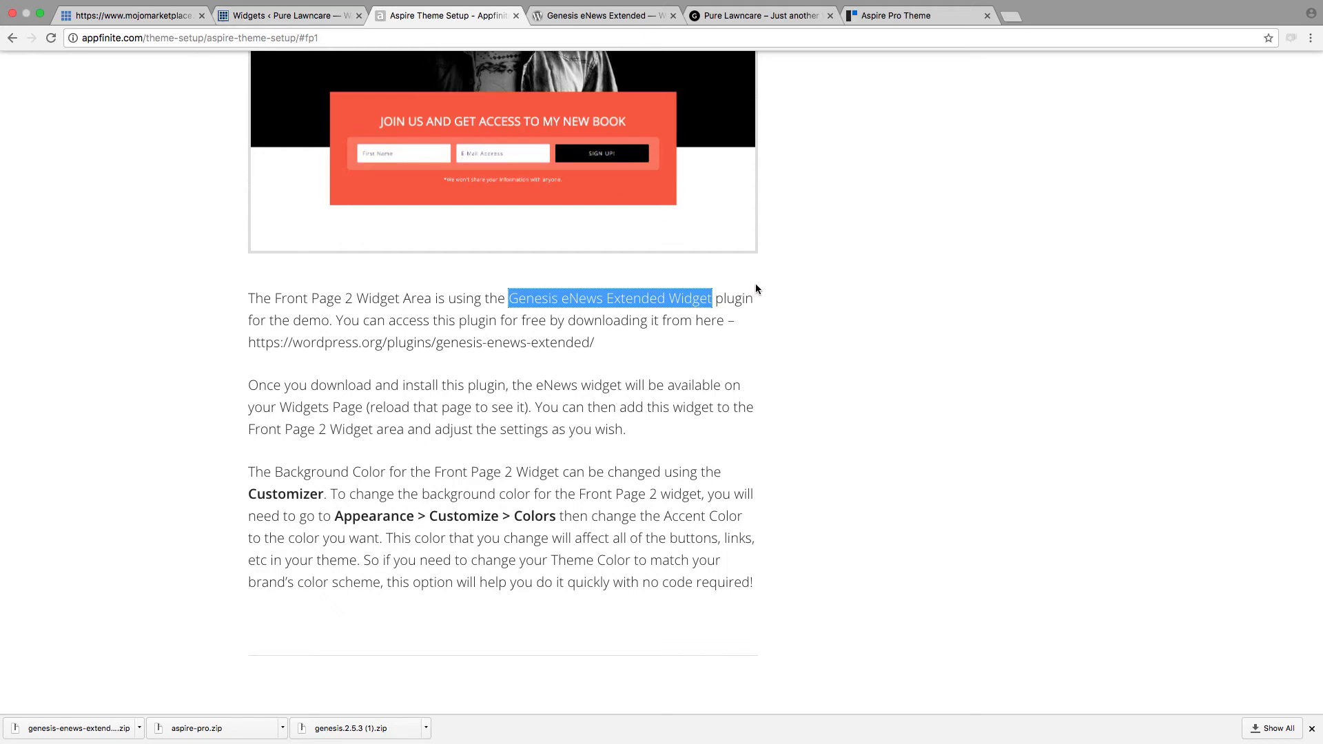
{"action": "scroll", "coordinate": [751, 283], "scroll_direction": "up", "scroll_amount": 2}
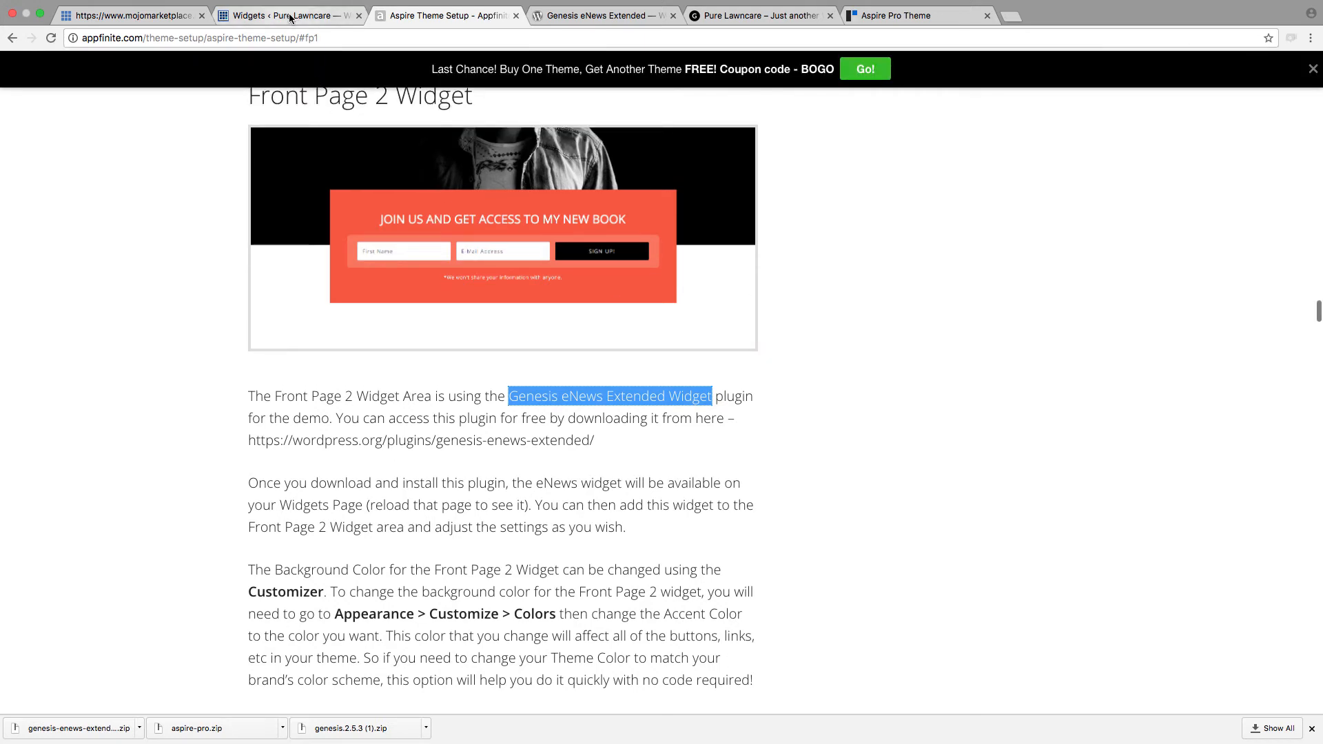
{"action": "left_click", "coordinate": [290, 18]}
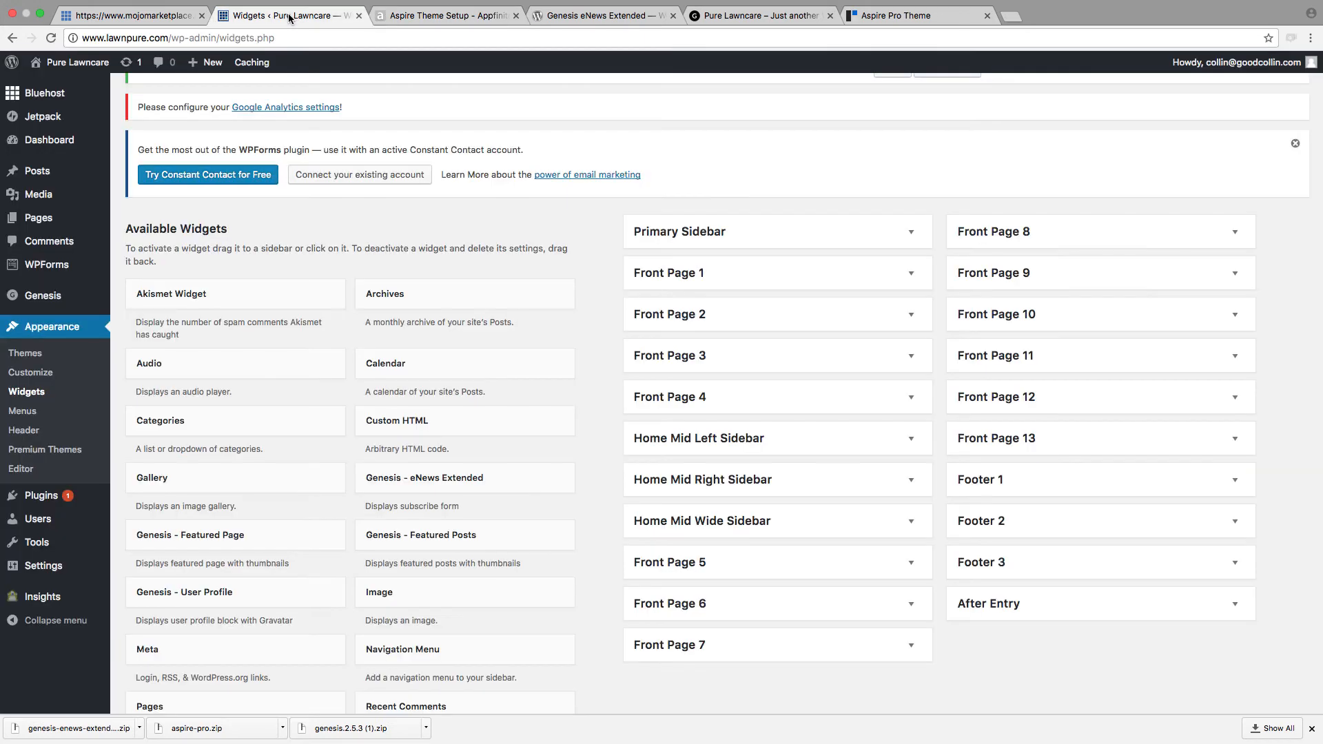
{"action": "left_click", "coordinate": [697, 314]}
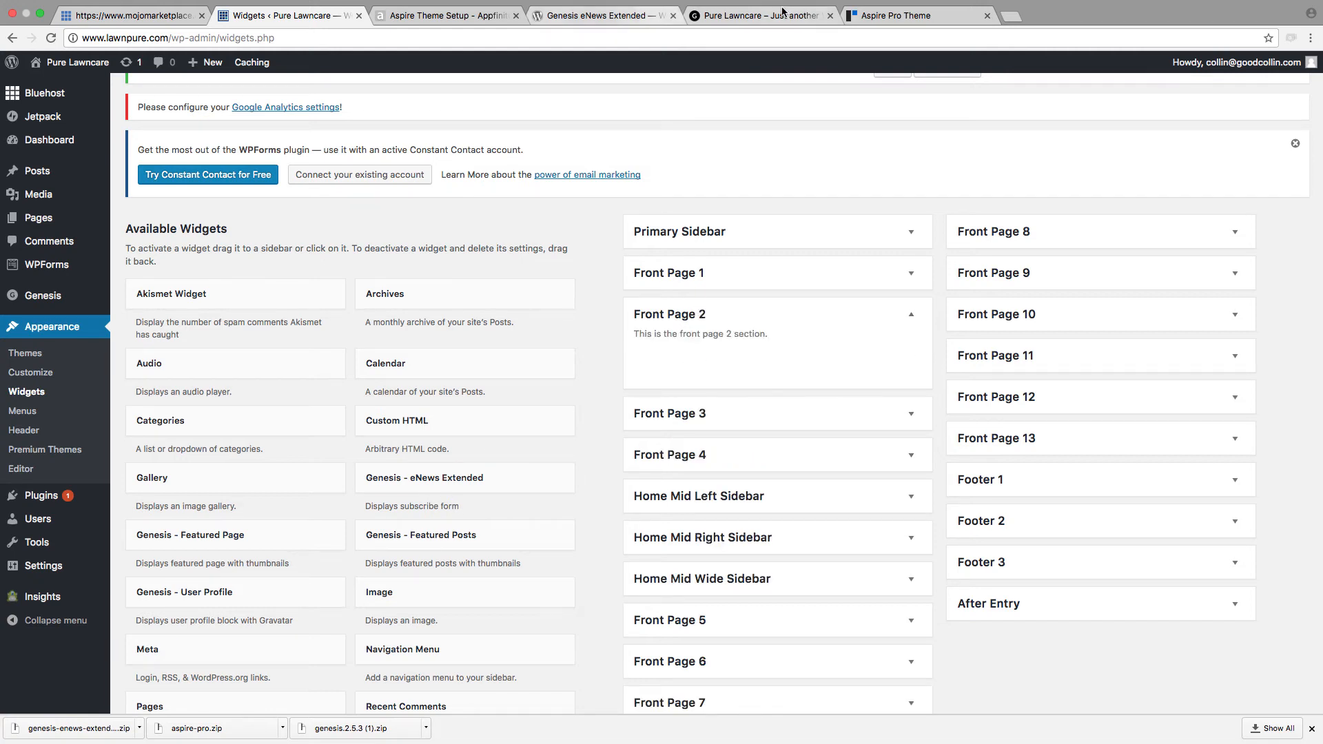
Step: Reload the Pure Lawncare homepage to view its current layout, and return to the Widgets page
{"action": "left_click", "coordinate": [761, 15]}
{"action": "left_click", "coordinate": [51, 38]}
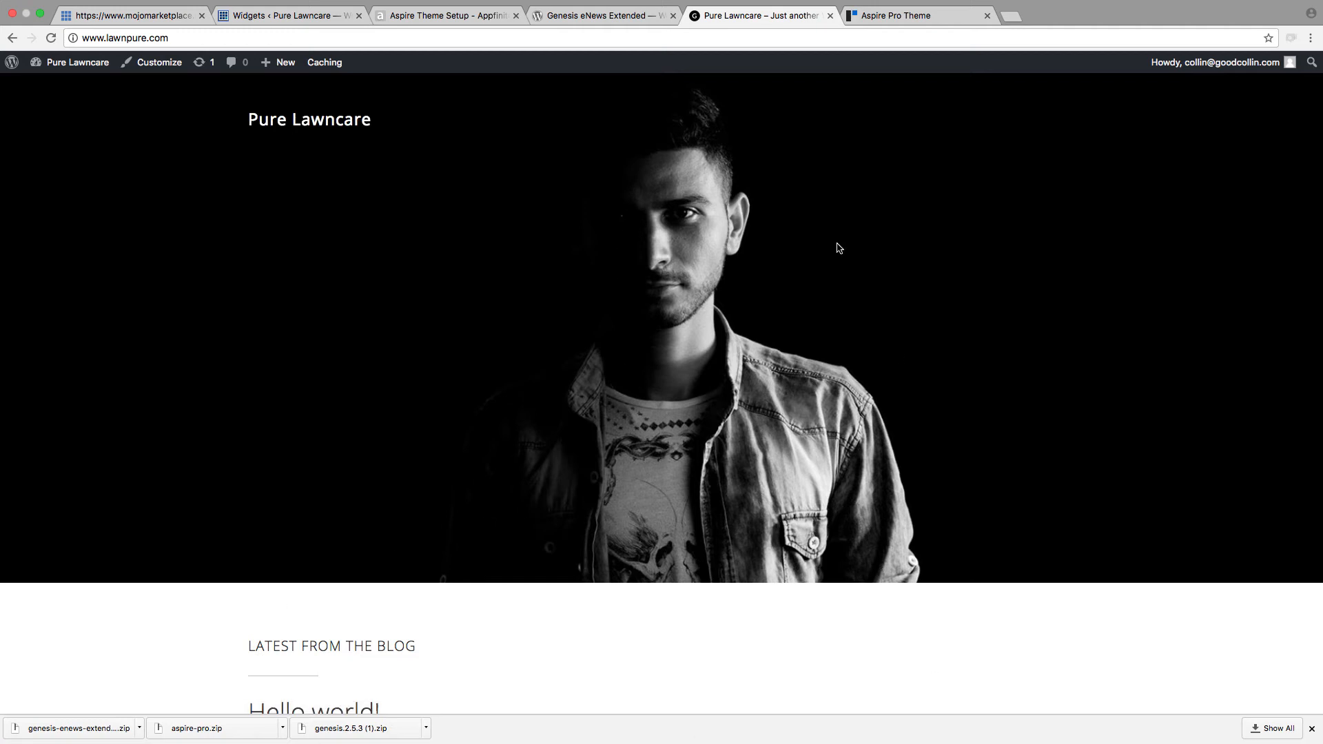
{"action": "left_click", "coordinate": [289, 15]}
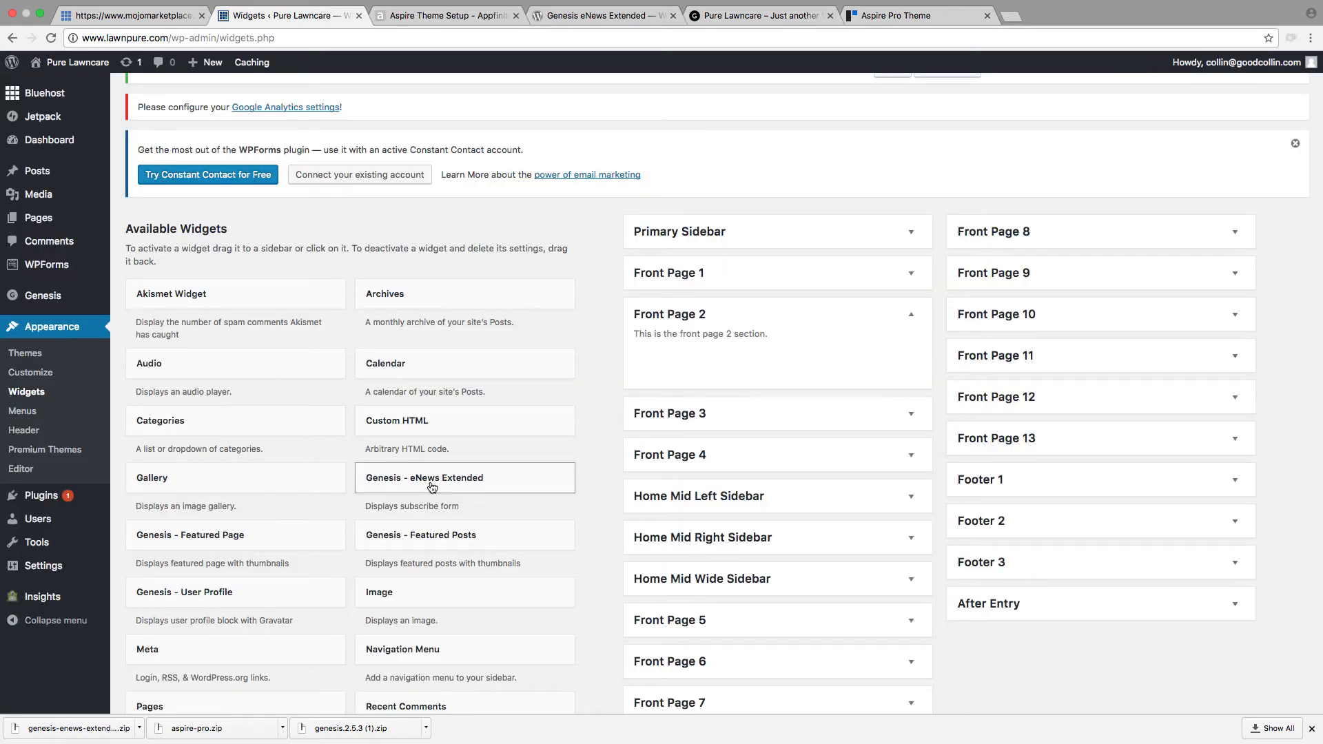
Step: Add the Genesis - eNews Extended widget to the Front Page 2 widget area and look through its settings
{"action": "left_click_drag", "start_coordinate": [434, 485], "coordinate": [744, 358]}
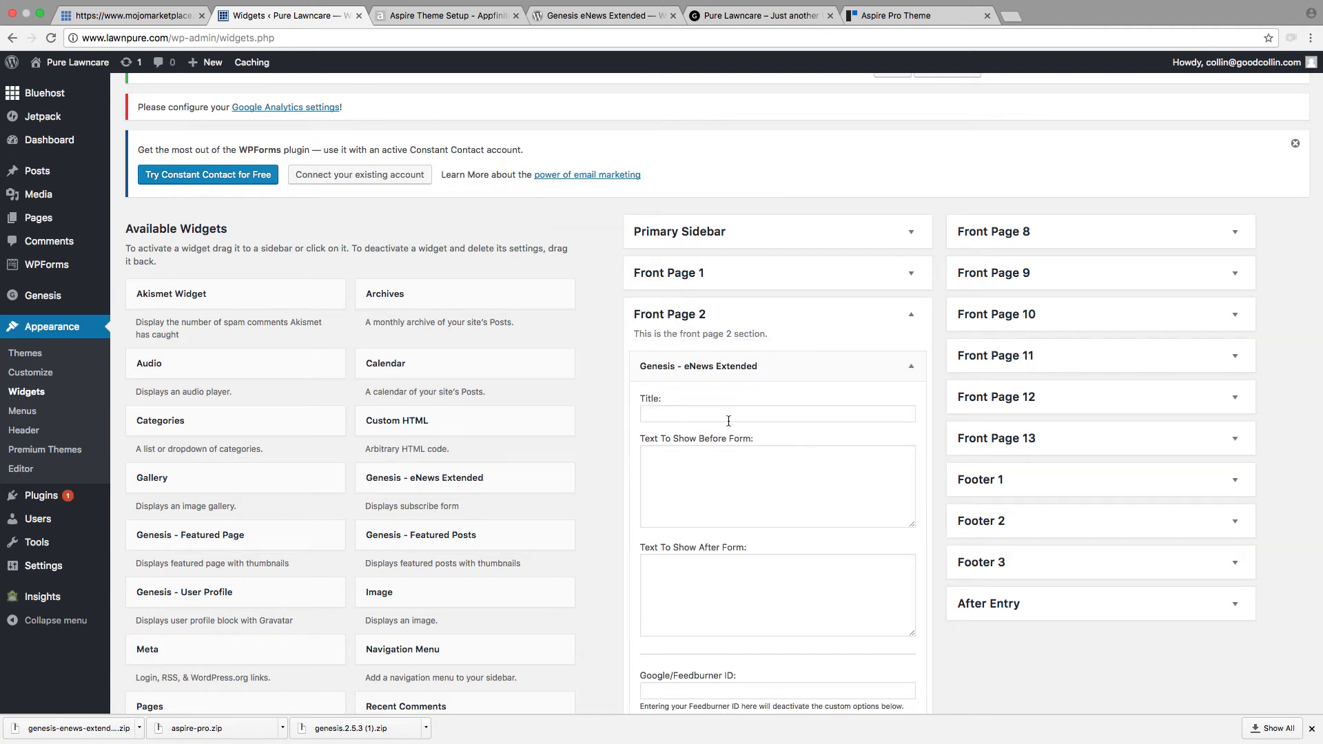
{"action": "scroll", "coordinate": [738, 433], "scroll_direction": "down", "scroll_amount": 3}
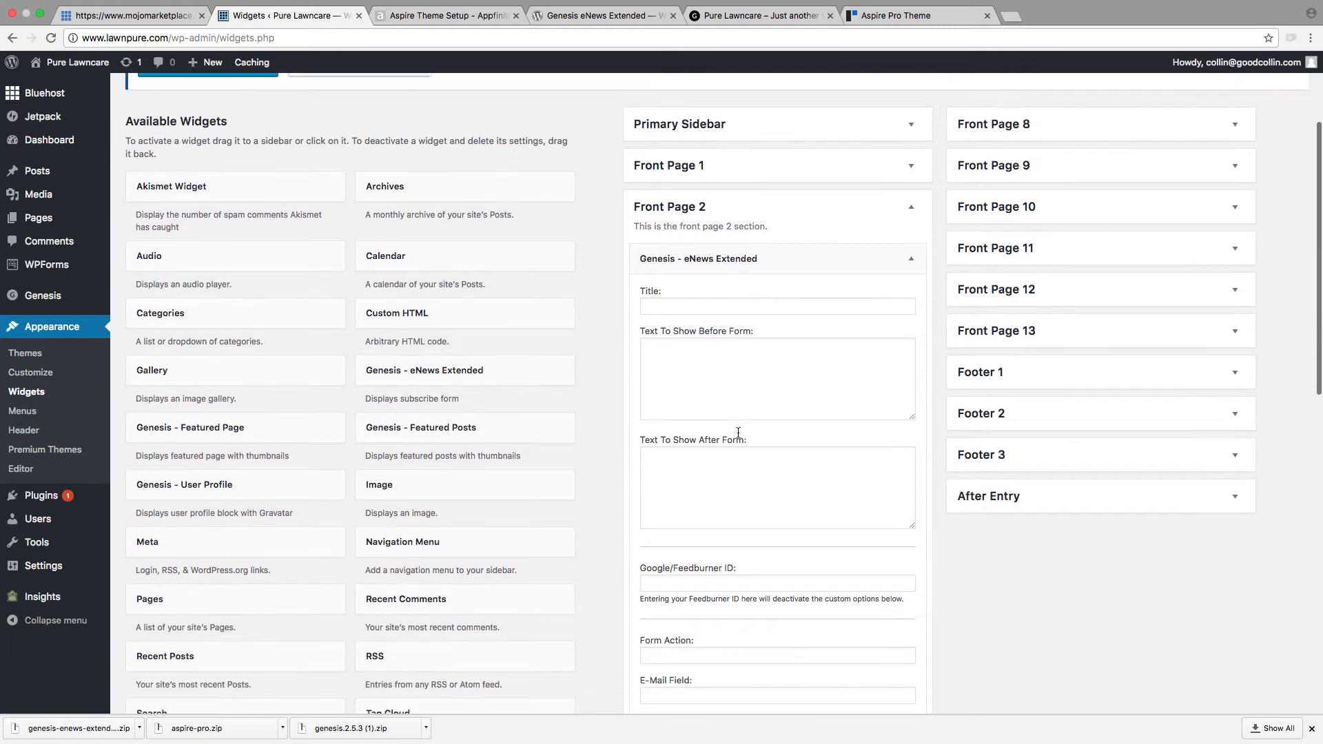
{"action": "scroll", "coordinate": [738, 432], "scroll_direction": "down", "scroll_amount": 2}
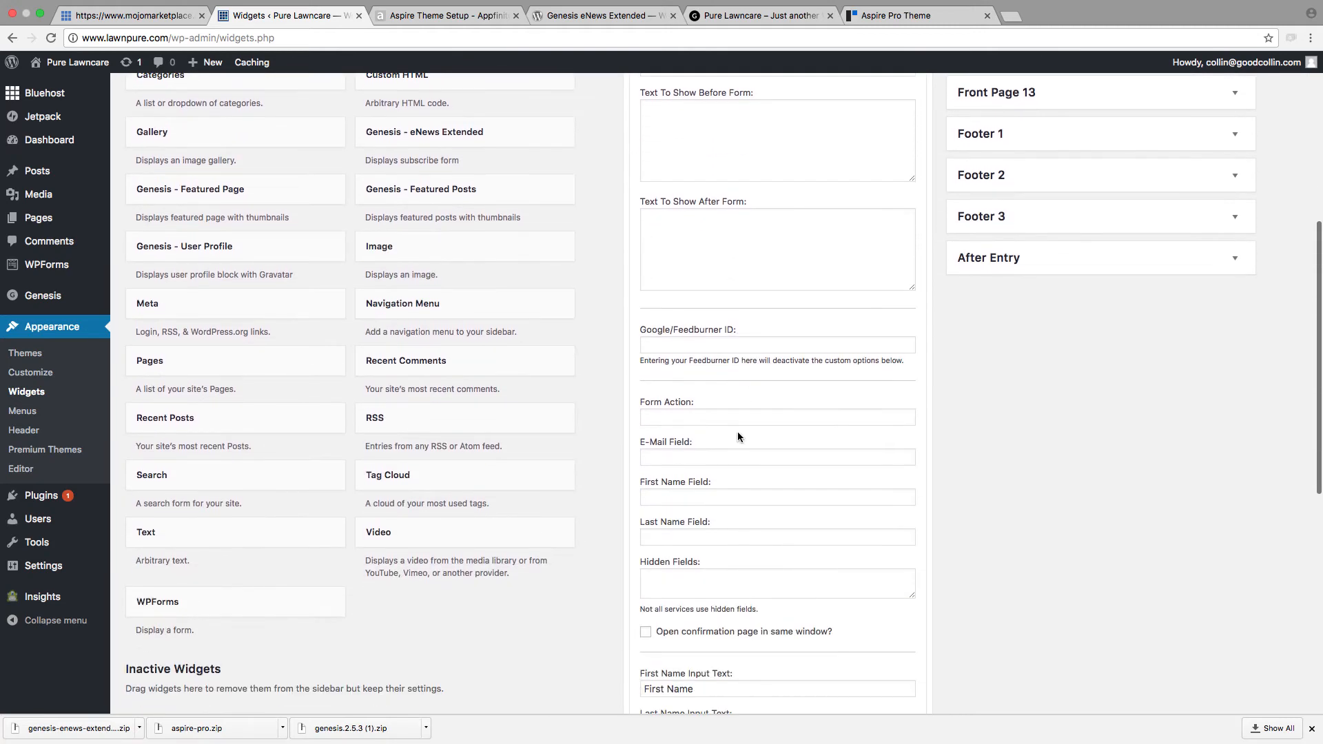
Step: Look through the form fields and input texts of the eNews Extended widget in Front Page 2, and collapse the widget
{"action": "scroll", "coordinate": [737, 433], "scroll_direction": "down", "scroll_amount": 7}
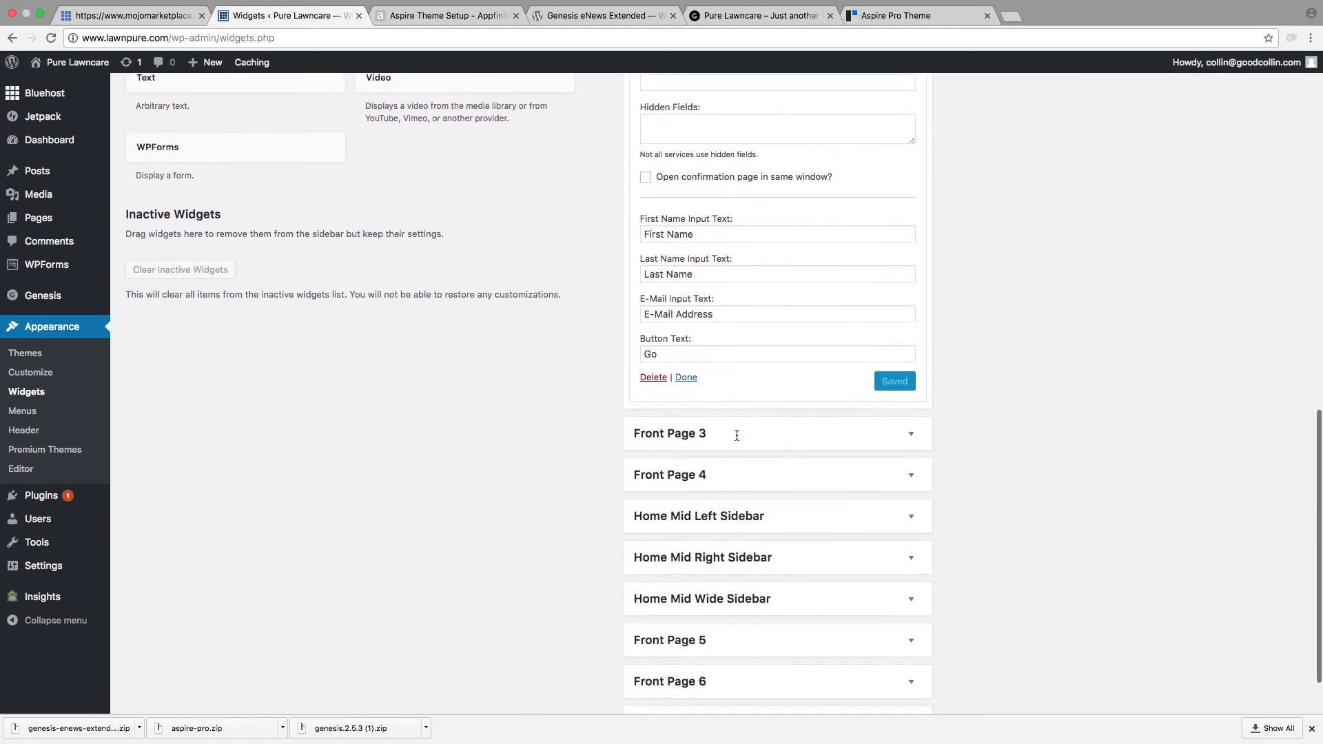
{"action": "scroll", "coordinate": [737, 435], "scroll_direction": "down", "scroll_amount": 1}
{"action": "scroll", "coordinate": [730, 336], "scroll_direction": "up", "scroll_amount": 3}
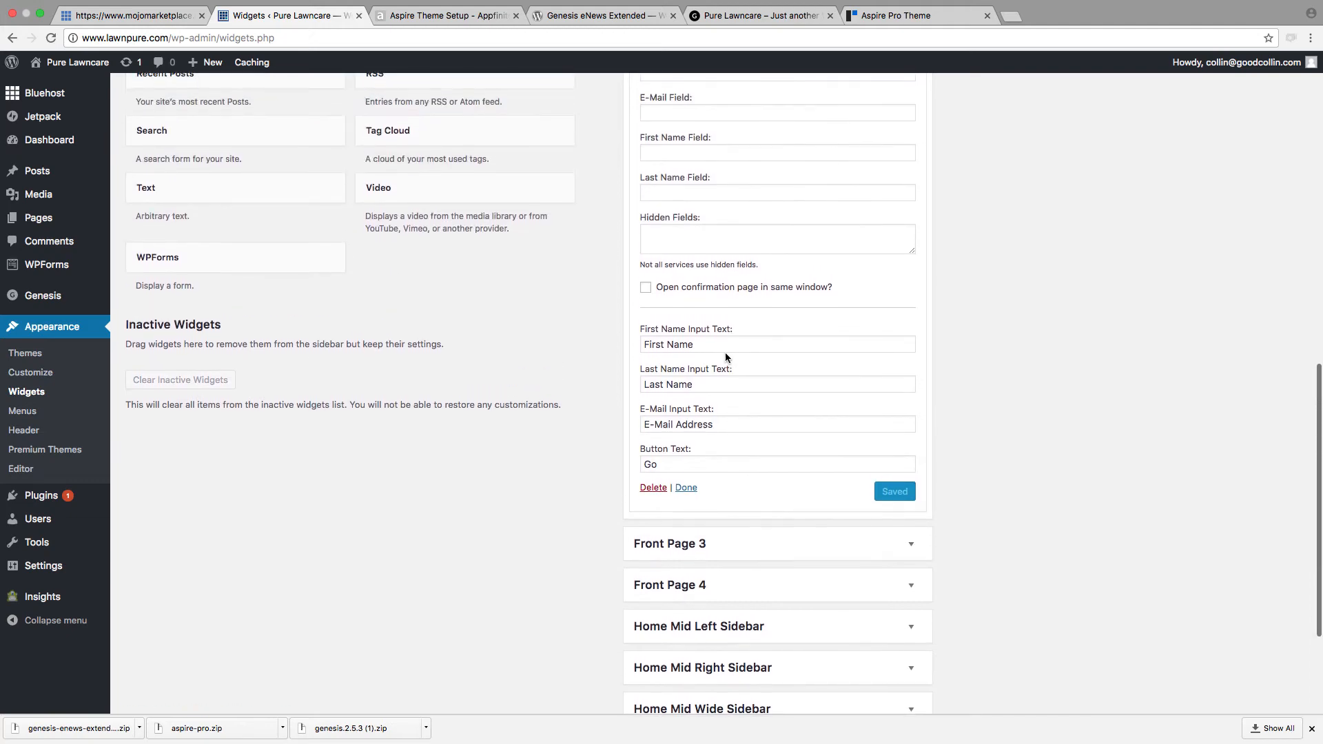
{"action": "scroll", "coordinate": [702, 365], "scroll_direction": "up", "scroll_amount": 7}
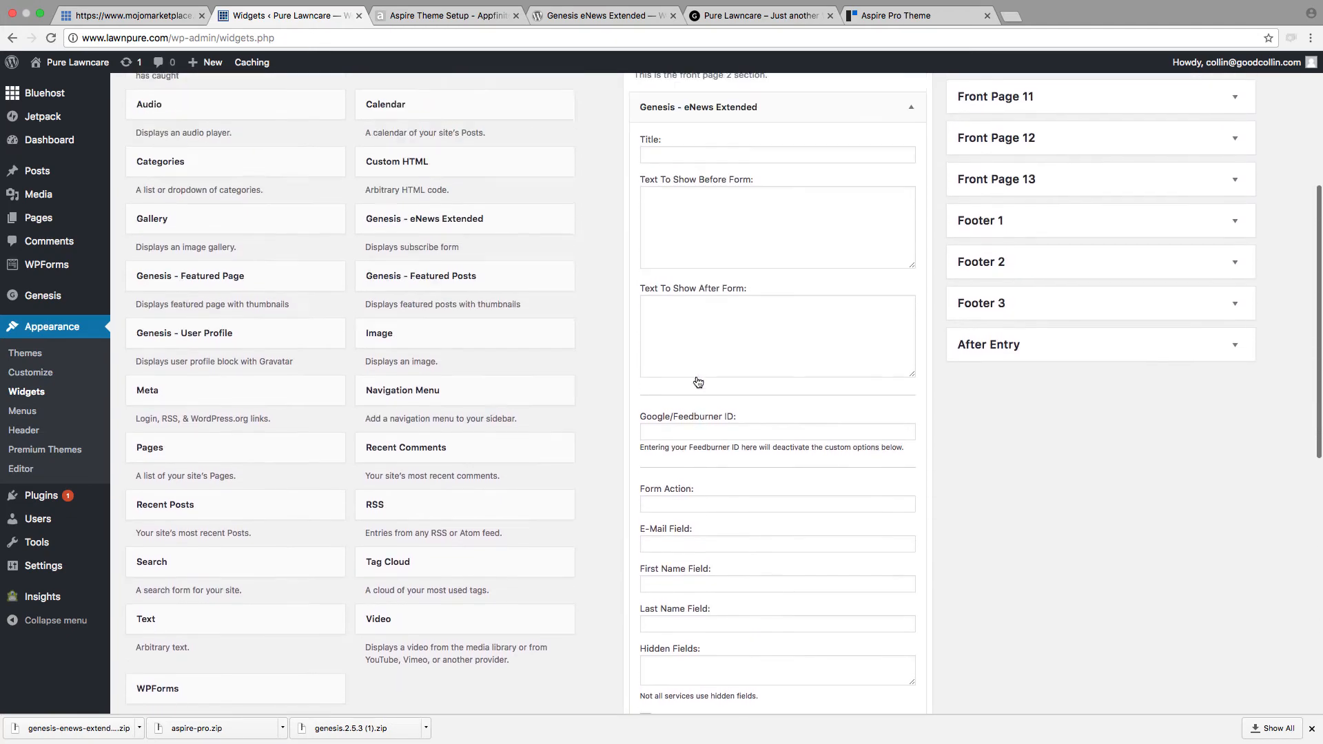
{"action": "scroll", "coordinate": [698, 382], "scroll_direction": "up", "scroll_amount": 2}
{"action": "scroll", "coordinate": [766, 518], "scroll_direction": "down", "scroll_amount": 6}
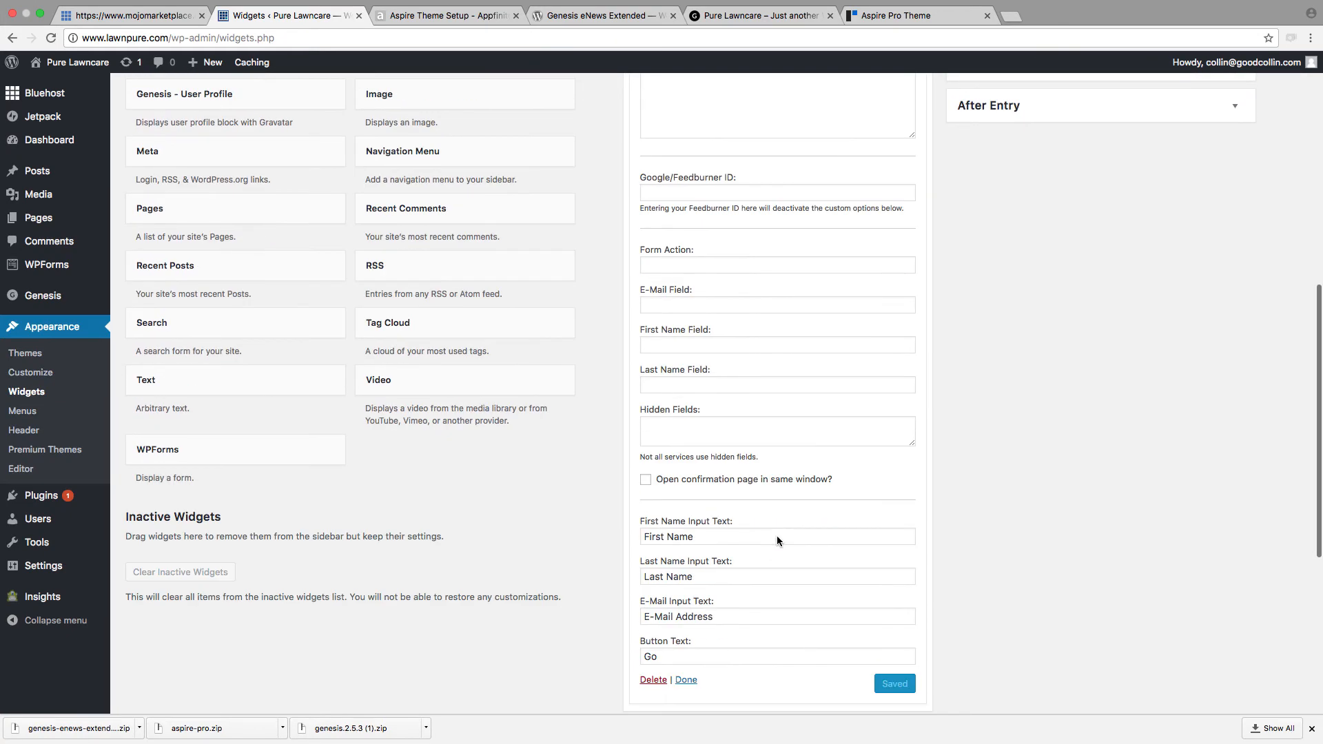
{"action": "left_click", "coordinate": [682, 680]}
Step: View the Front Page 2 block on the Pure Lawncare homepage, and reopen the eNews Extended widget's settings on the Widgets page
{"action": "left_click", "coordinate": [757, 15]}
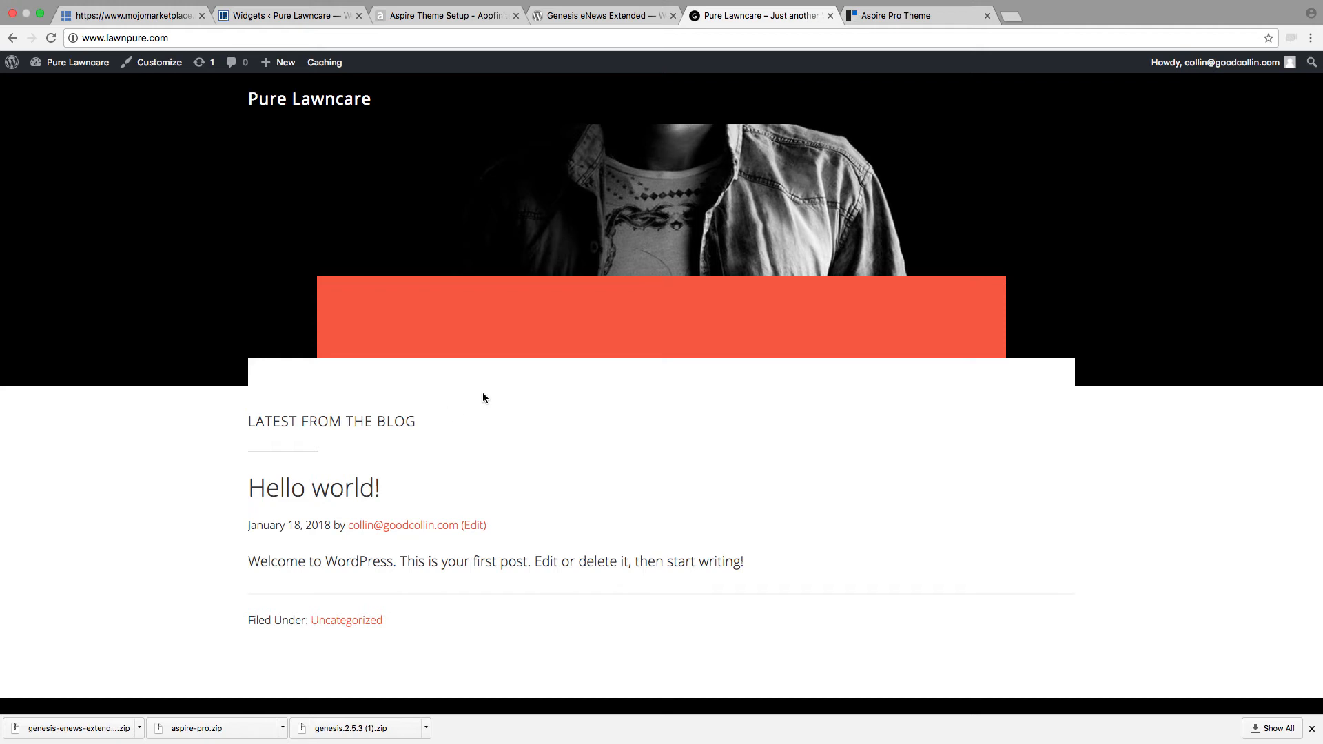
{"action": "scroll", "coordinate": [394, 378], "scroll_direction": "up", "scroll_amount": 3}
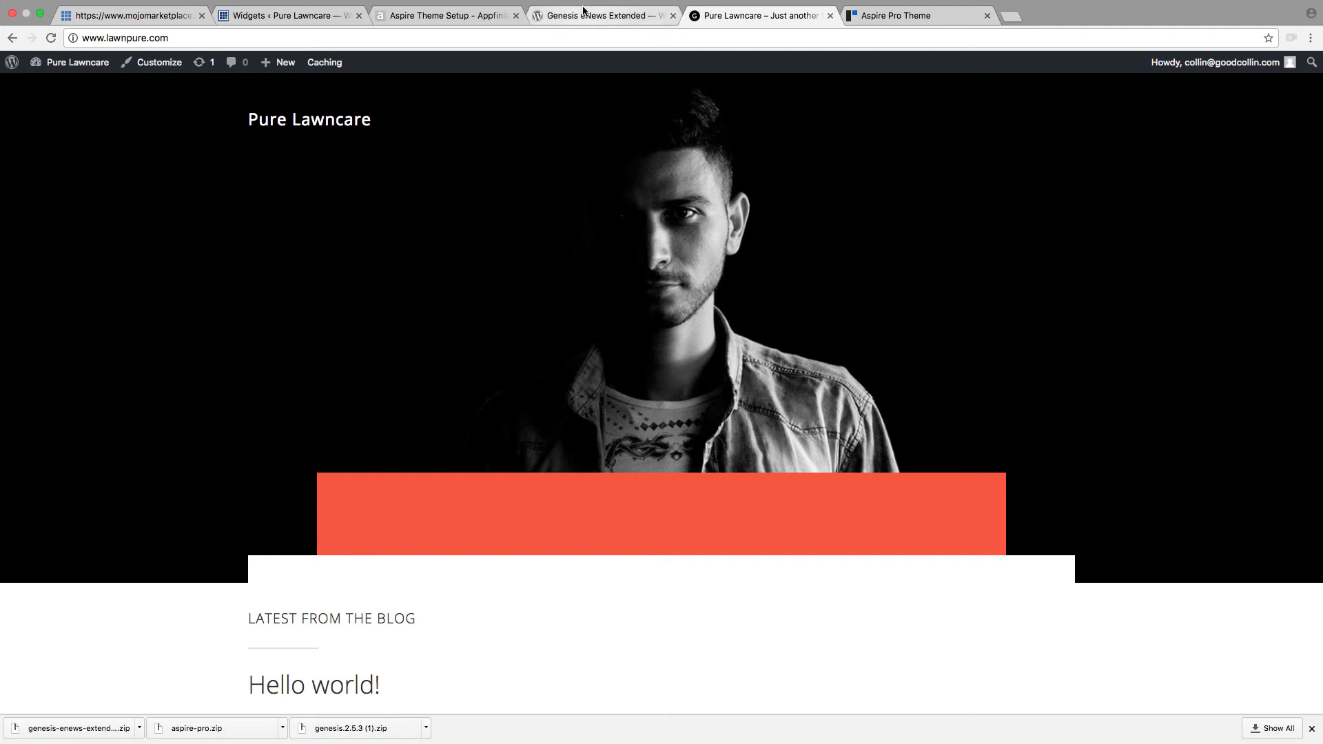
{"action": "key", "text": "super+2"}
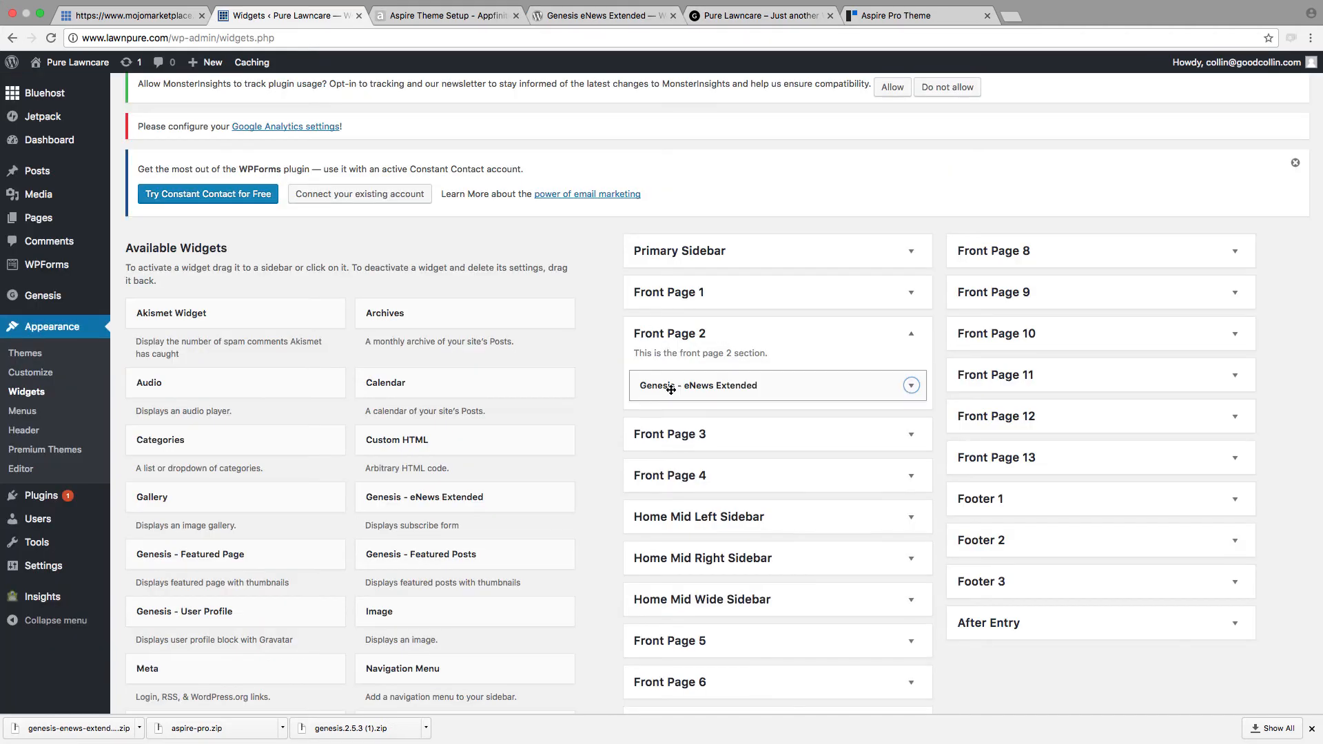
{"action": "left_click", "coordinate": [669, 386]}
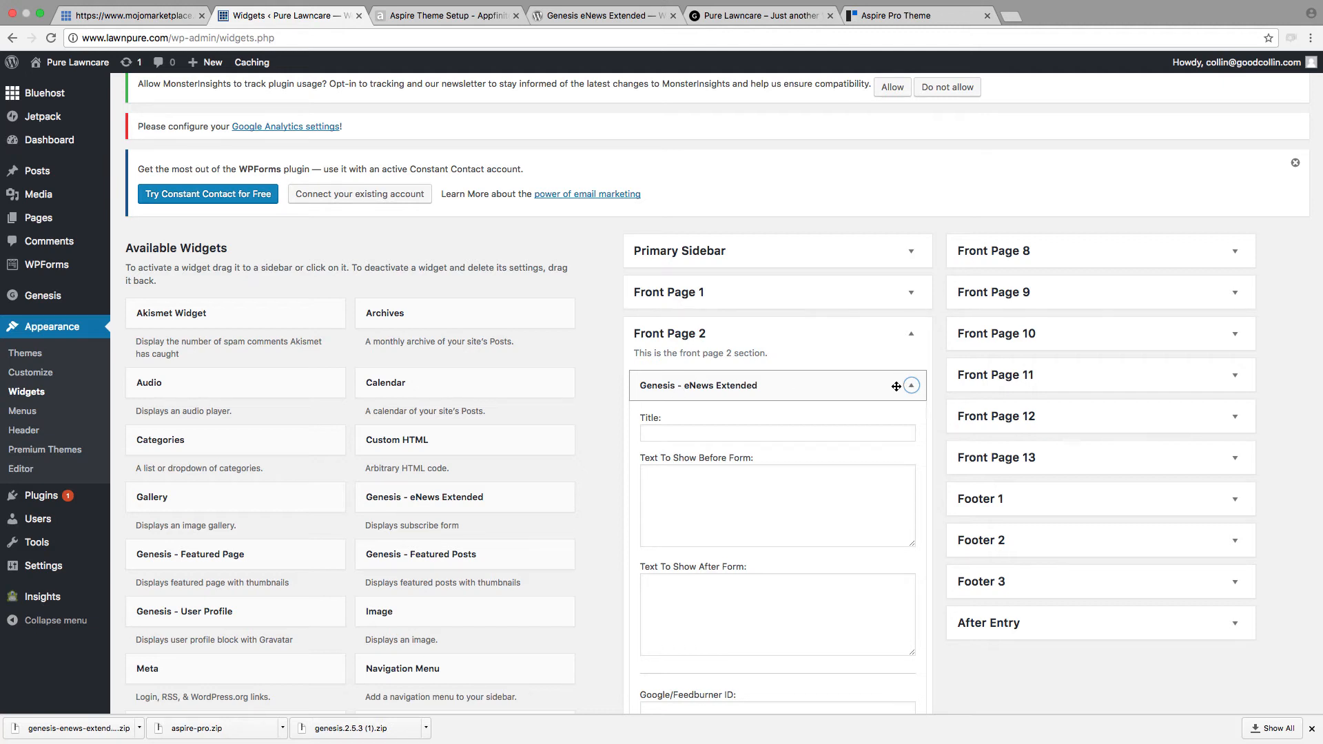
{"action": "scroll", "coordinate": [783, 458], "scroll_direction": "down", "scroll_amount": 5}
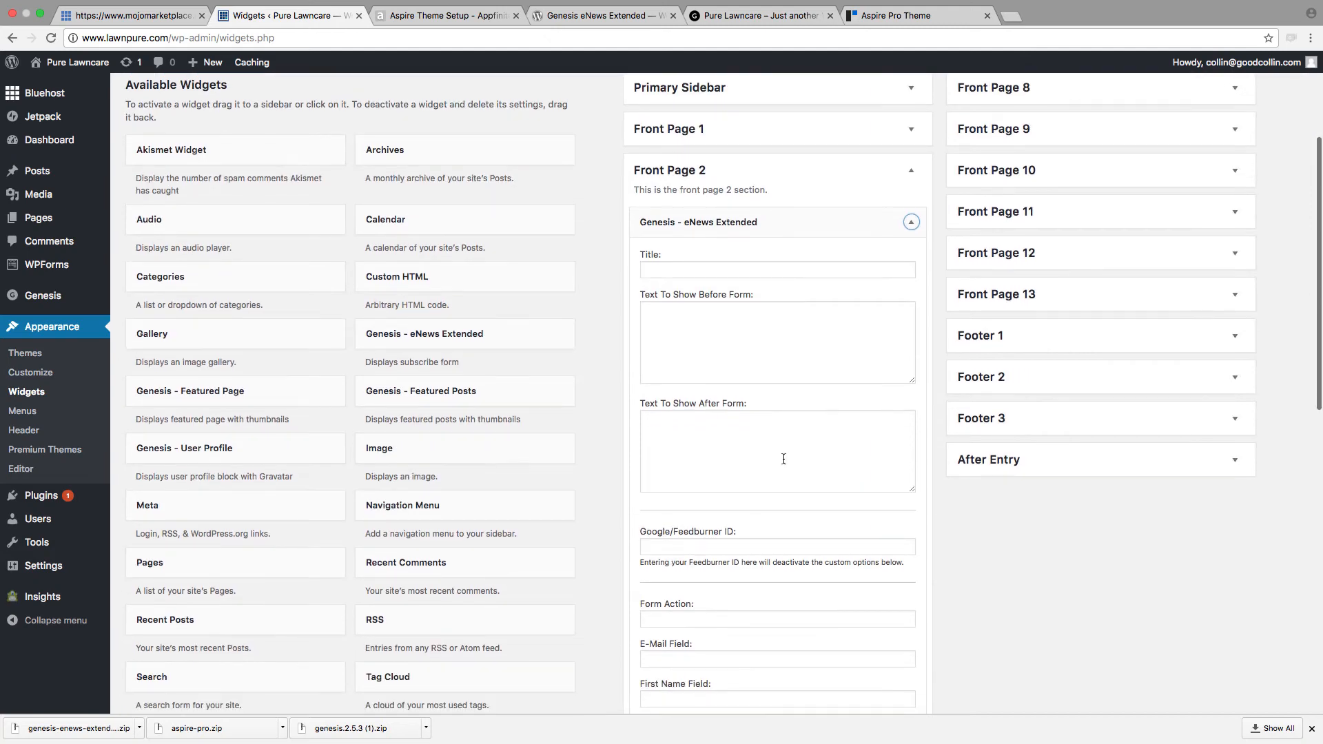
{"action": "scroll", "coordinate": [784, 458], "scroll_direction": "down", "scroll_amount": 1}
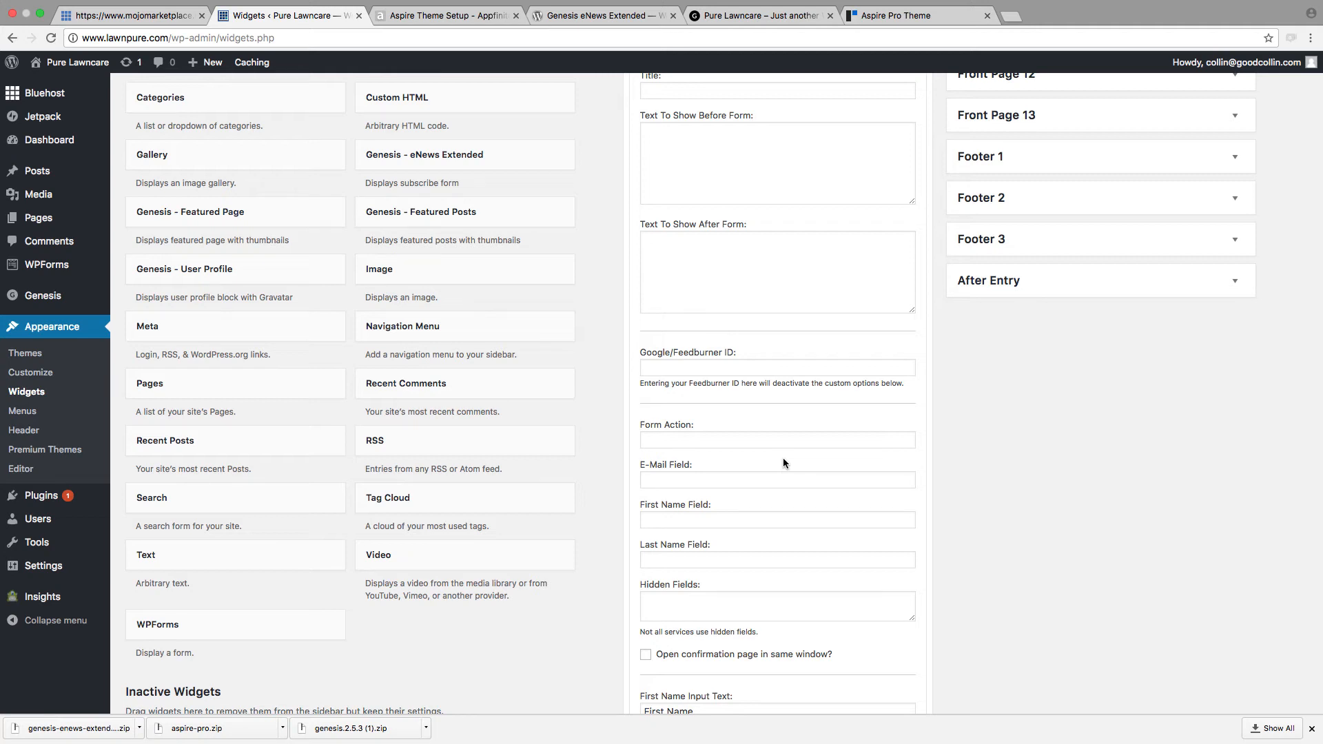
Step: Compare the homepage with the guide's Front Page 2 example, and return to the Widgets page by way of the plugin page
{"action": "left_click", "coordinate": [737, 16]}
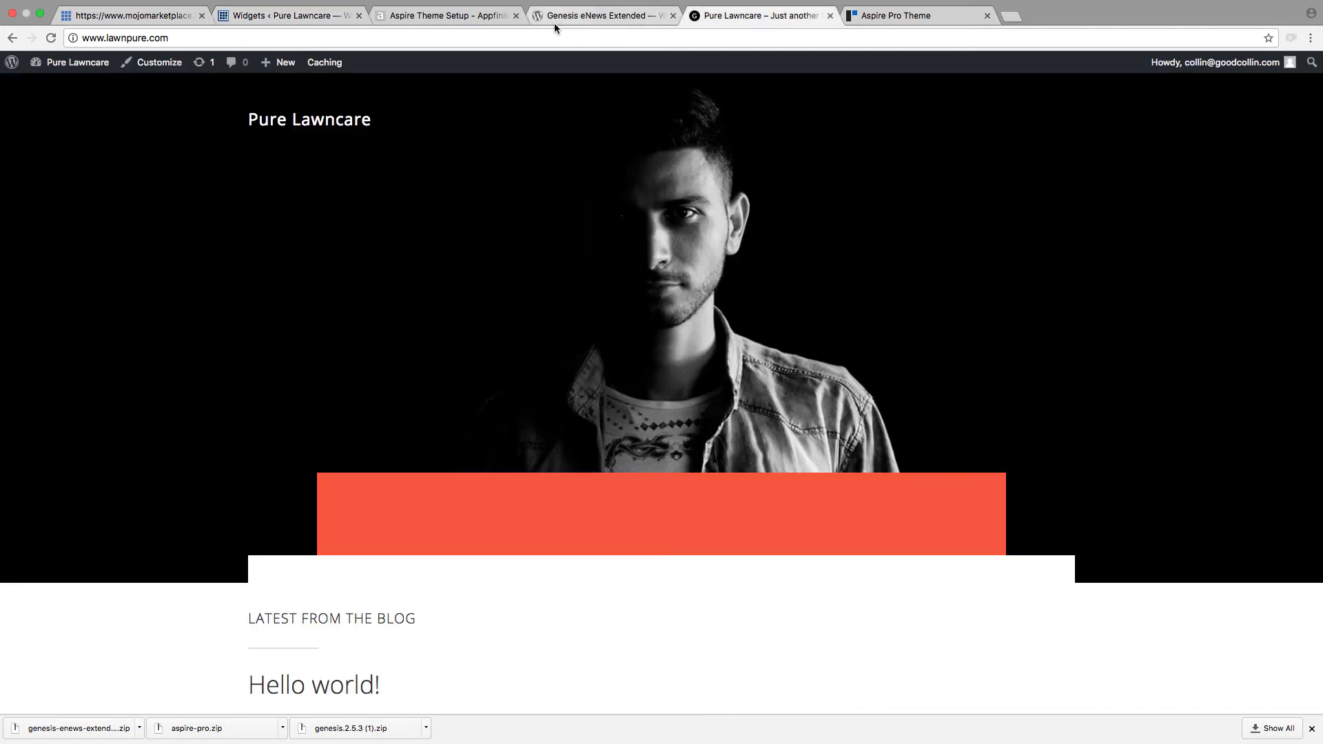
{"action": "left_click", "coordinate": [513, 19]}
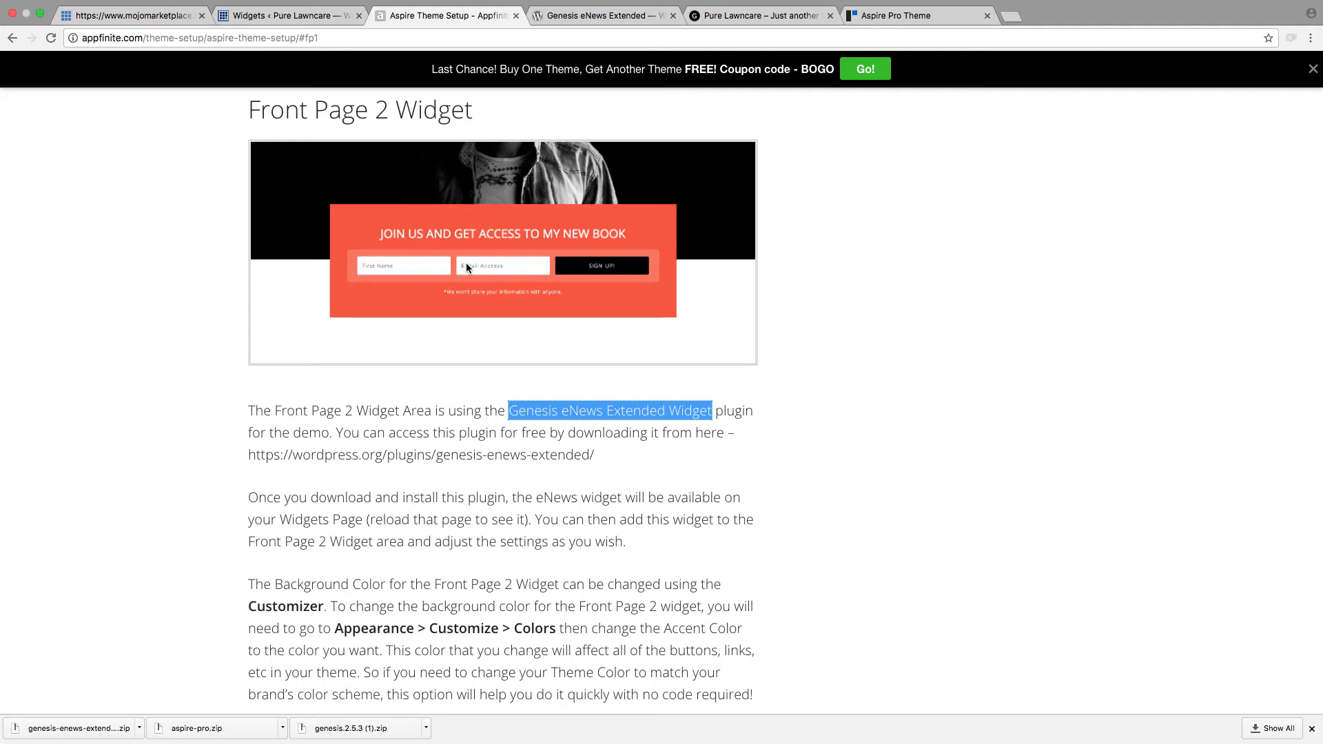
{"action": "left_click", "coordinate": [558, 32]}
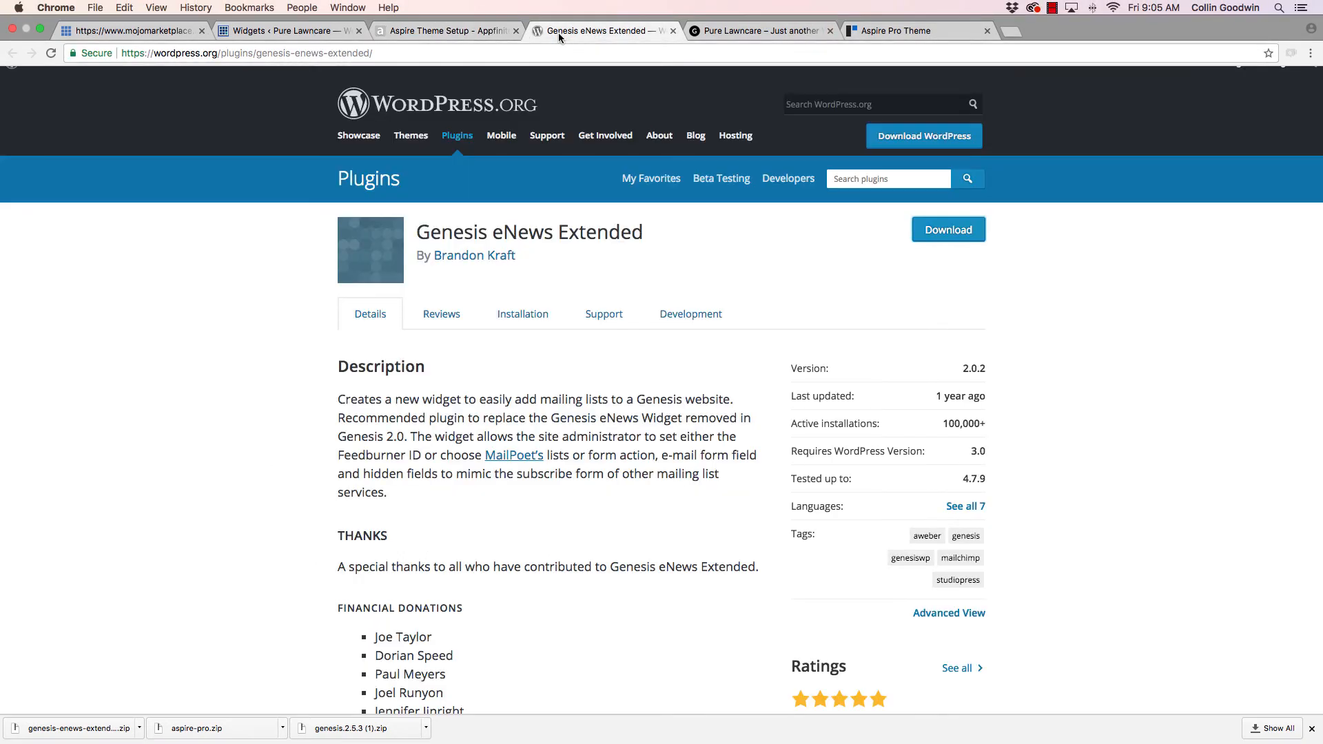
{"action": "left_click", "coordinate": [276, 31]}
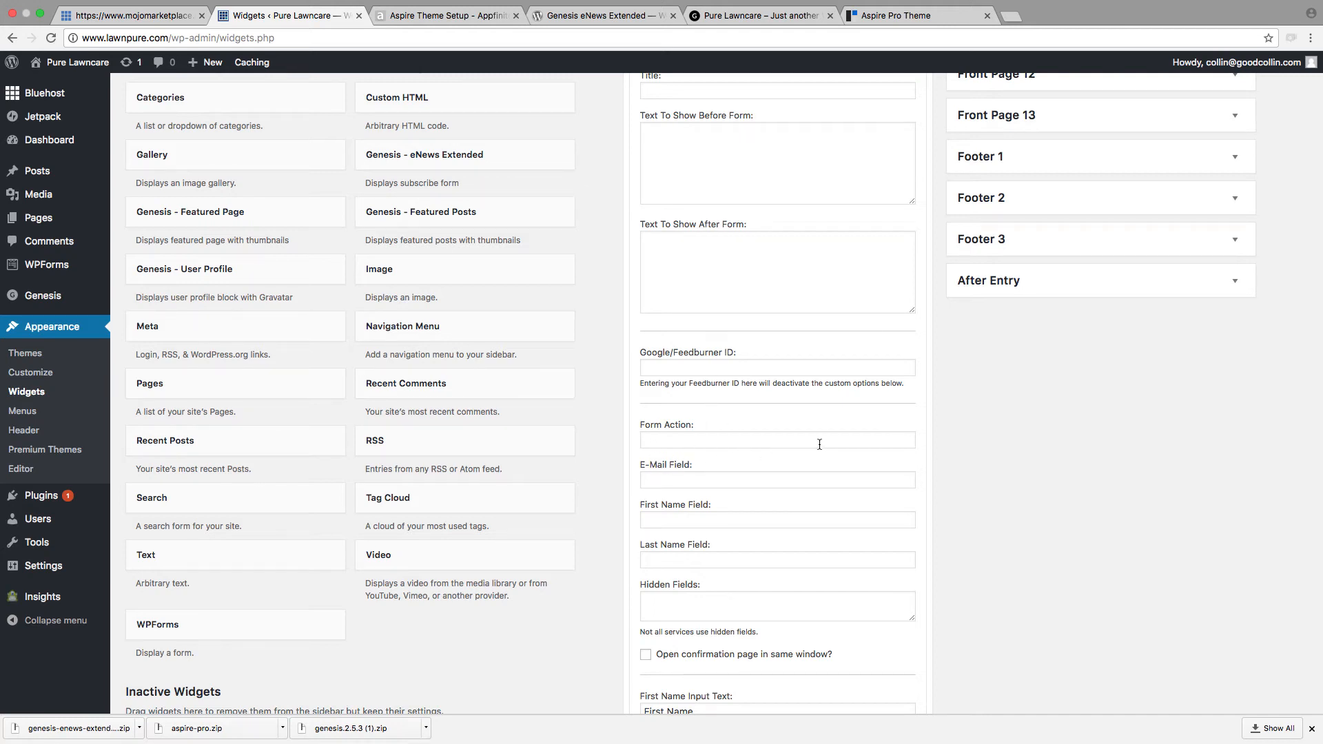
Step: Examine the eNews widget's Form Action, E-Mail, First Name and Last Name fields without filling them in
{"action": "left_click", "coordinate": [719, 443]}
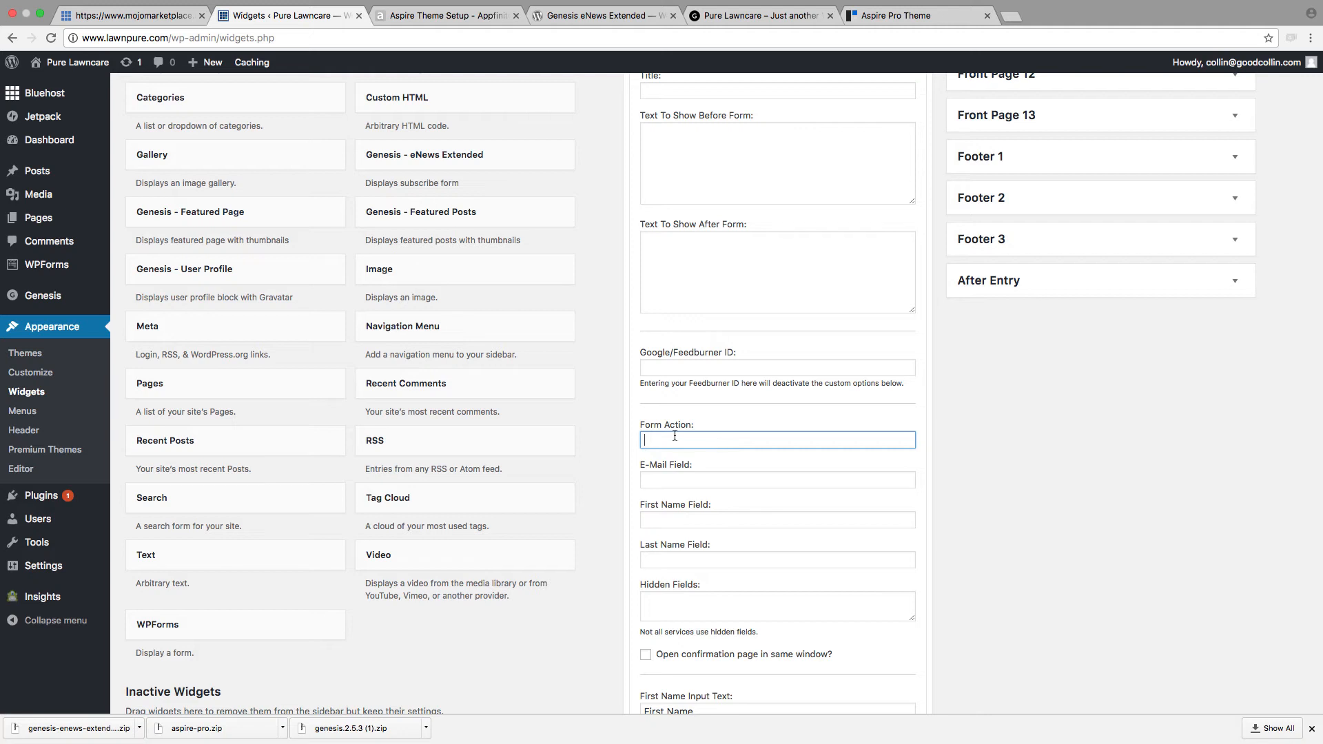
{"action": "left_click", "coordinate": [802, 482]}
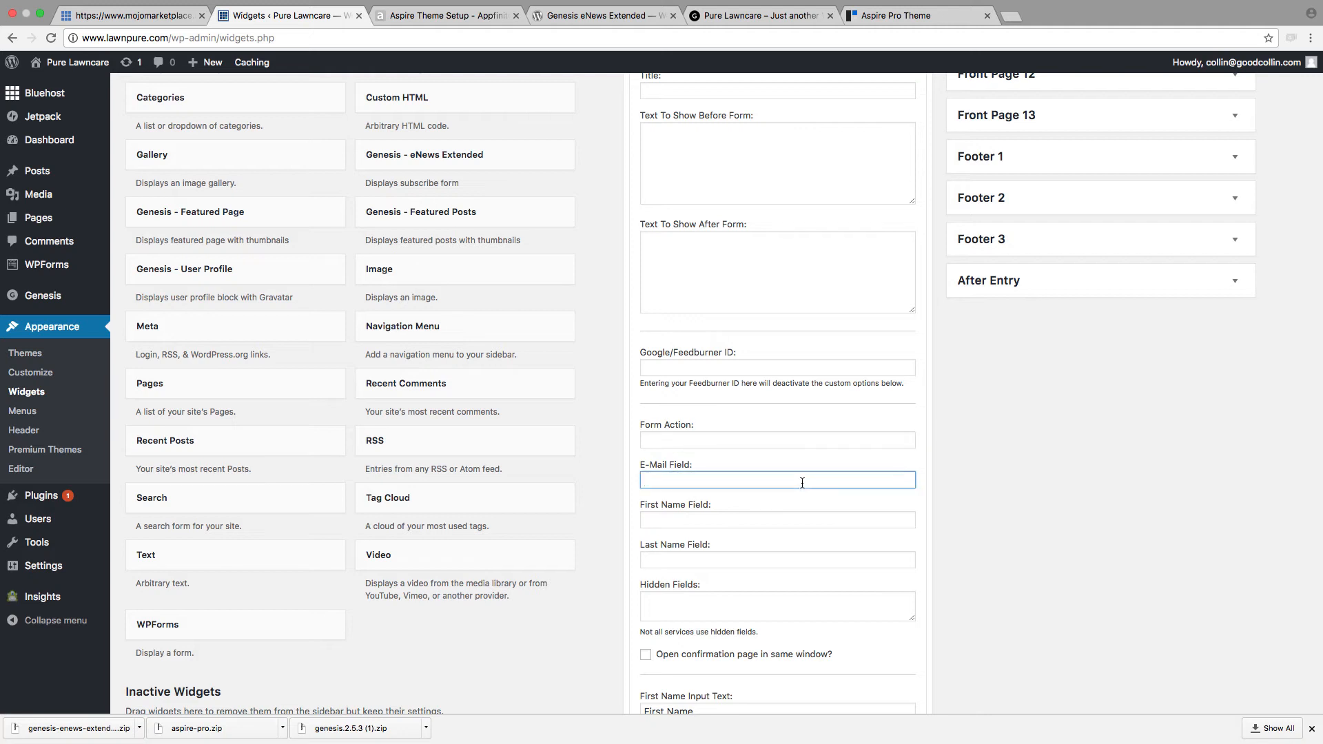
{"action": "left_click", "coordinate": [739, 520]}
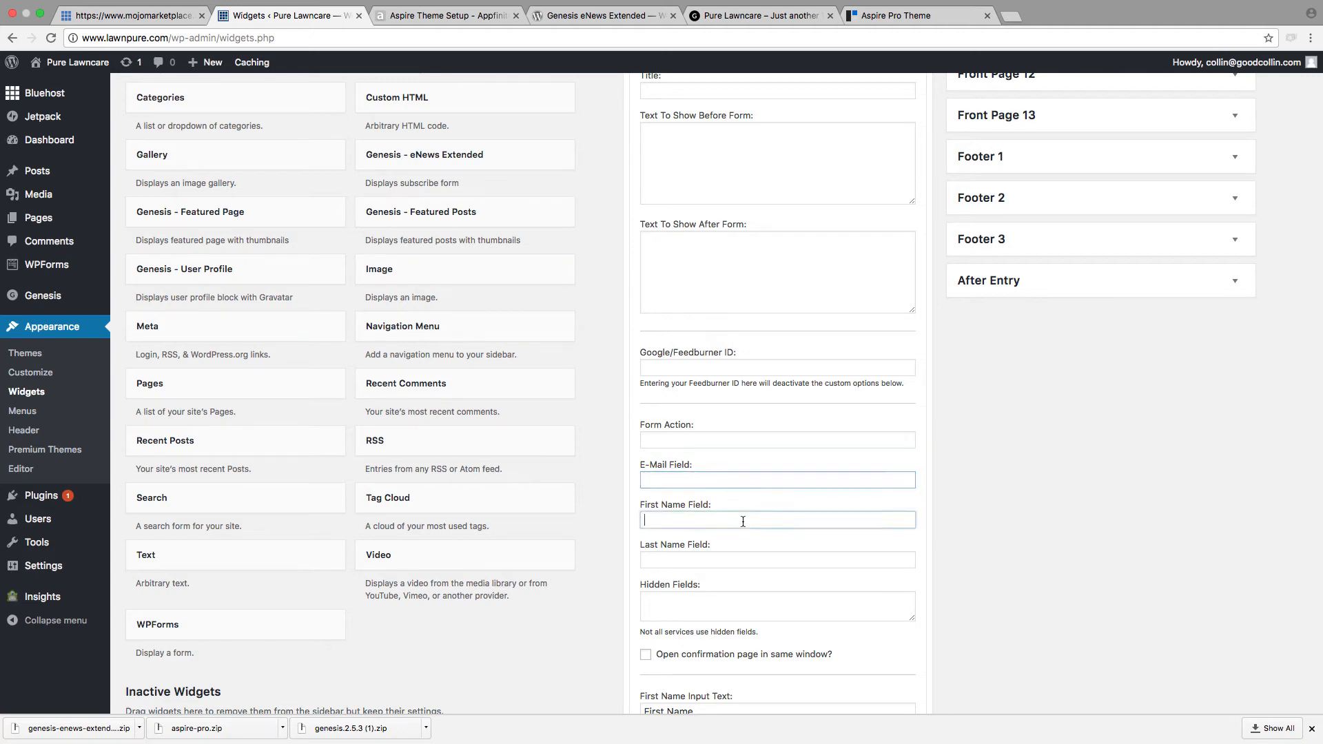
{"action": "left_click", "coordinate": [738, 558]}
{"action": "scroll", "coordinate": [735, 551], "scroll_direction": "down", "scroll_amount": 1}
{"action": "scroll", "coordinate": [736, 551], "scroll_direction": "down", "scroll_amount": 3}
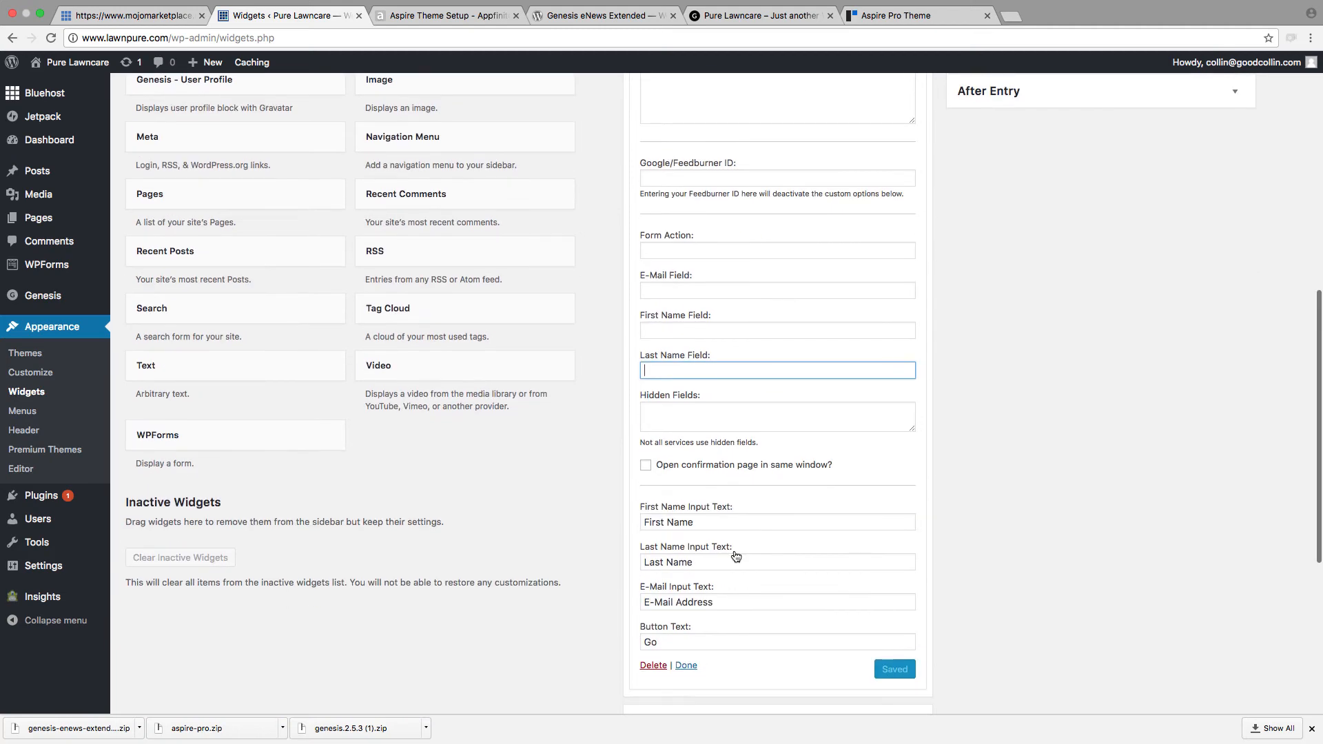
{"action": "scroll", "coordinate": [731, 548], "scroll_direction": "up", "scroll_amount": 10}
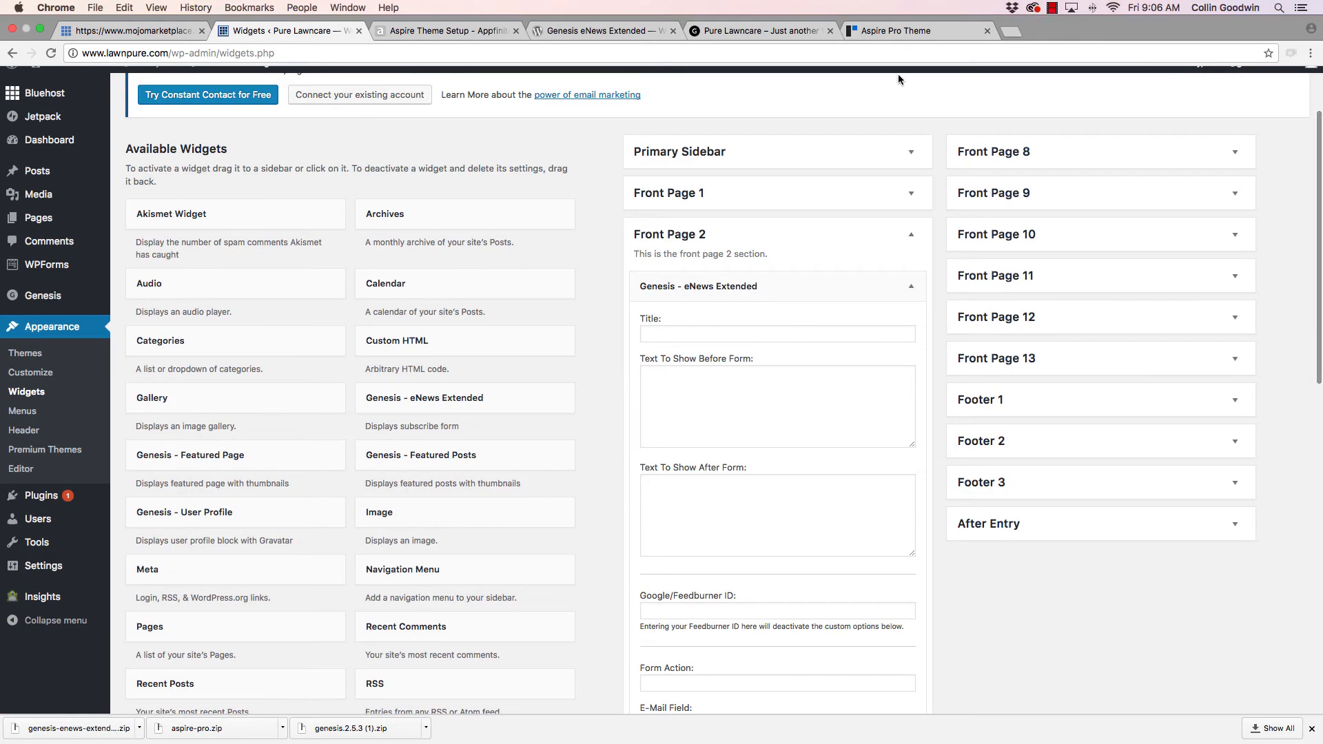
Step: Read the installation instructions on the Genesis eNews Extended plugin page
{"action": "left_click", "coordinate": [603, 32]}
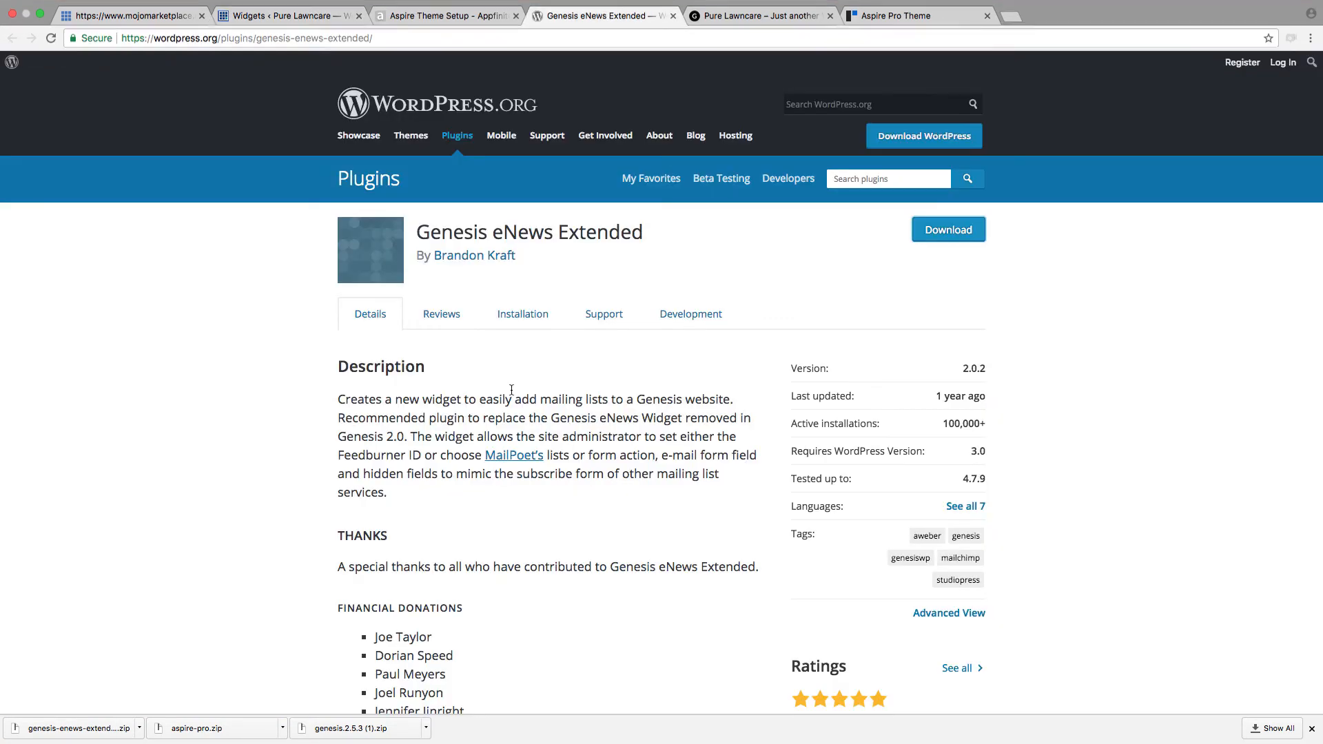
{"action": "scroll", "coordinate": [512, 390], "scroll_direction": "down", "scroll_amount": 10}
{"action": "scroll", "coordinate": [512, 390], "scroll_direction": "up", "scroll_amount": 10}
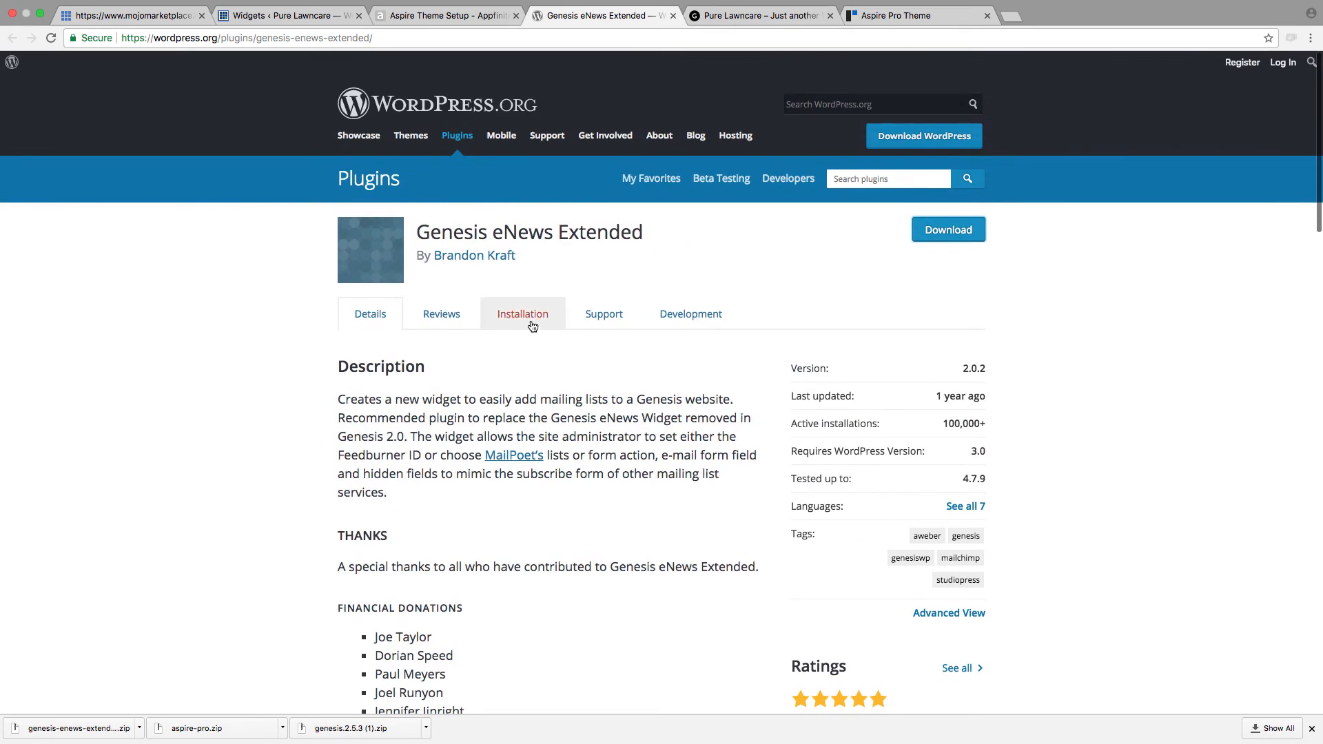
{"action": "left_click", "coordinate": [530, 317]}
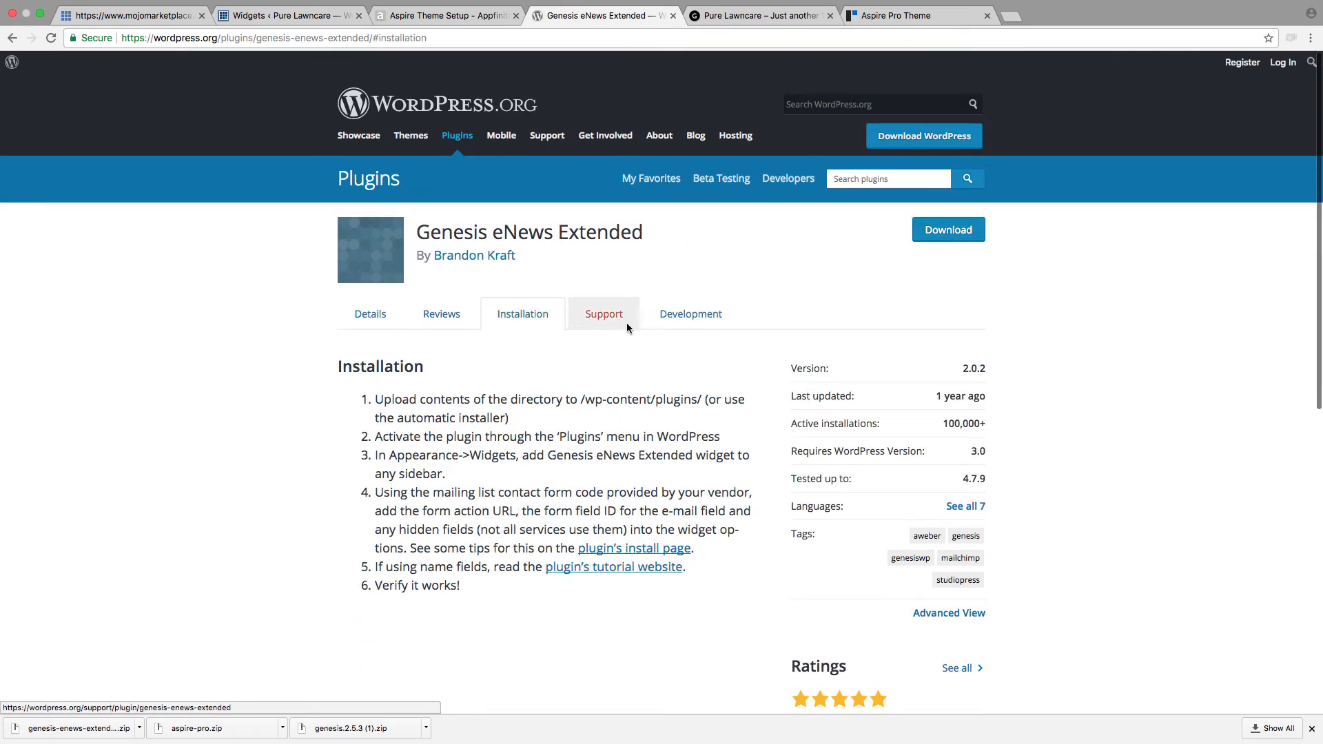
{"action": "scroll", "coordinate": [561, 419], "scroll_direction": "down", "scroll_amount": 5}
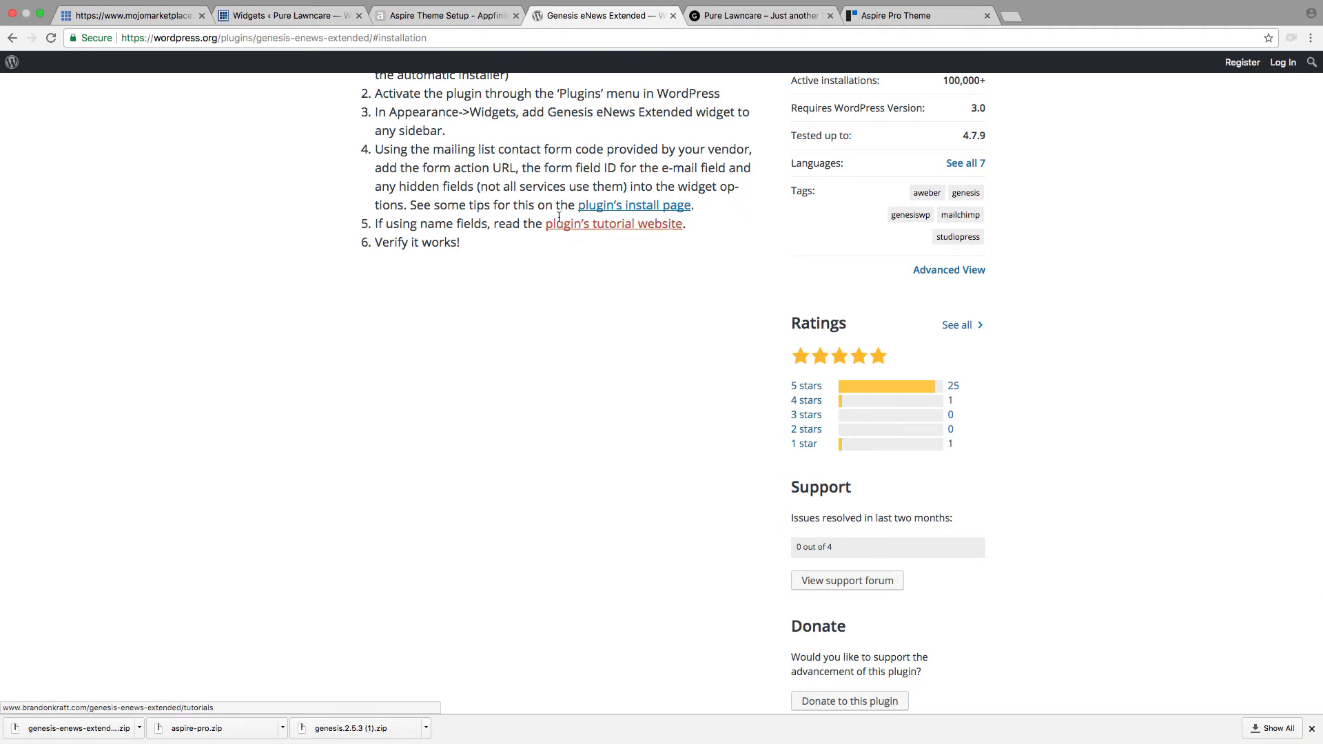
{"action": "scroll", "coordinate": [519, 272], "scroll_direction": "up", "scroll_amount": 5}
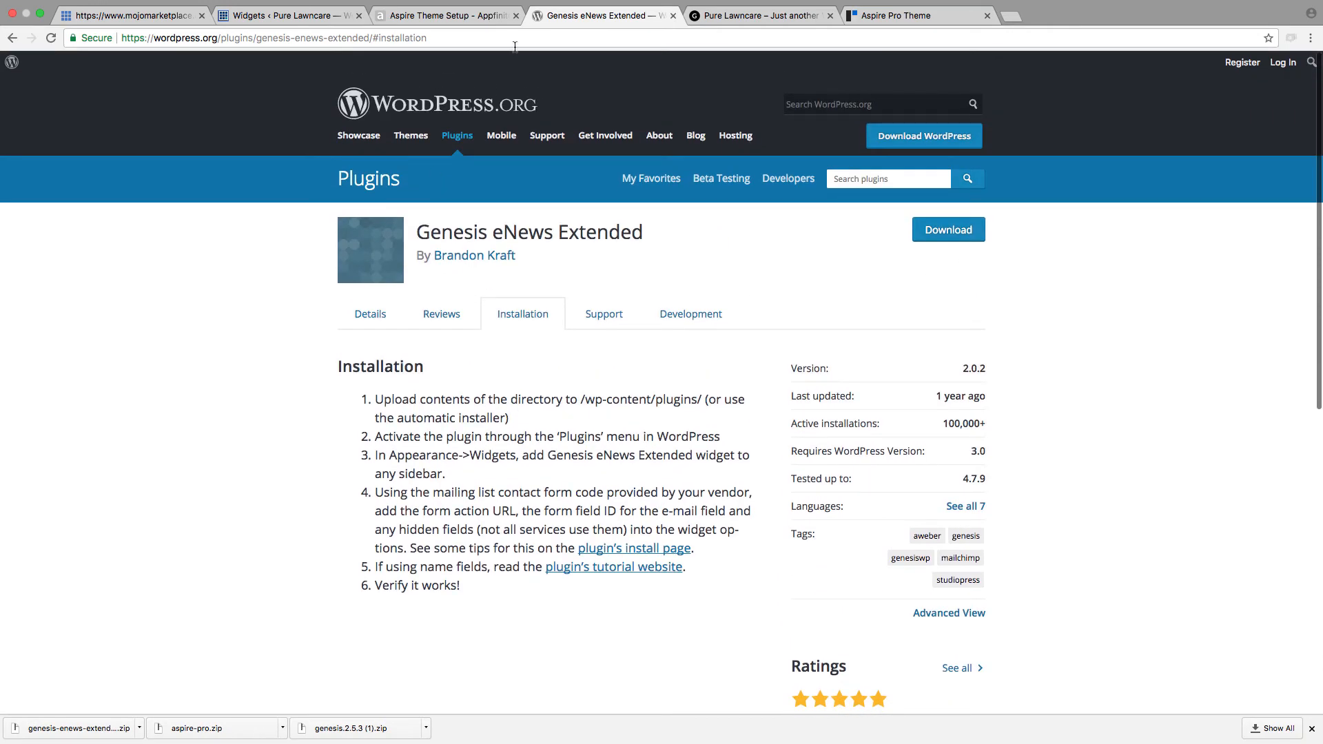
Step: Delete the Genesis - eNews Extended widget from the Front Page 2 widget area
{"action": "left_click", "coordinate": [470, 21]}
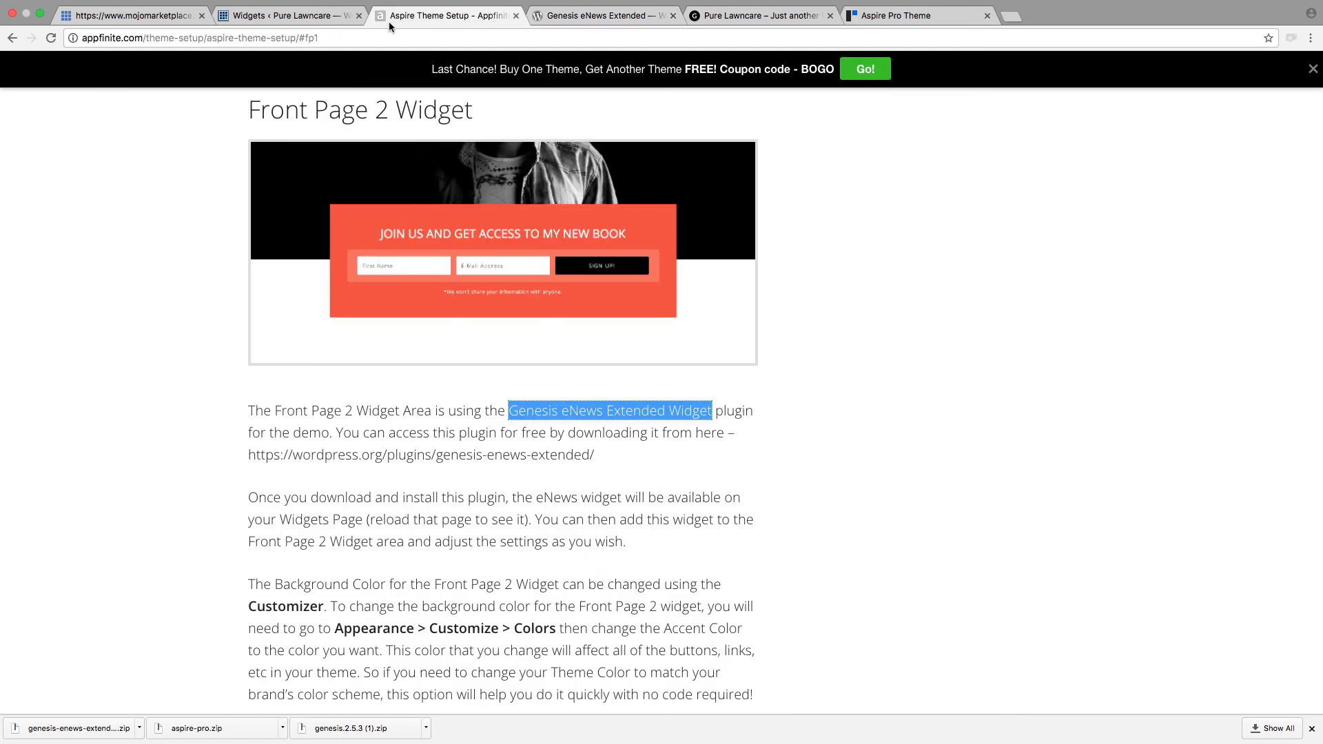
{"action": "left_click", "coordinate": [317, 20]}
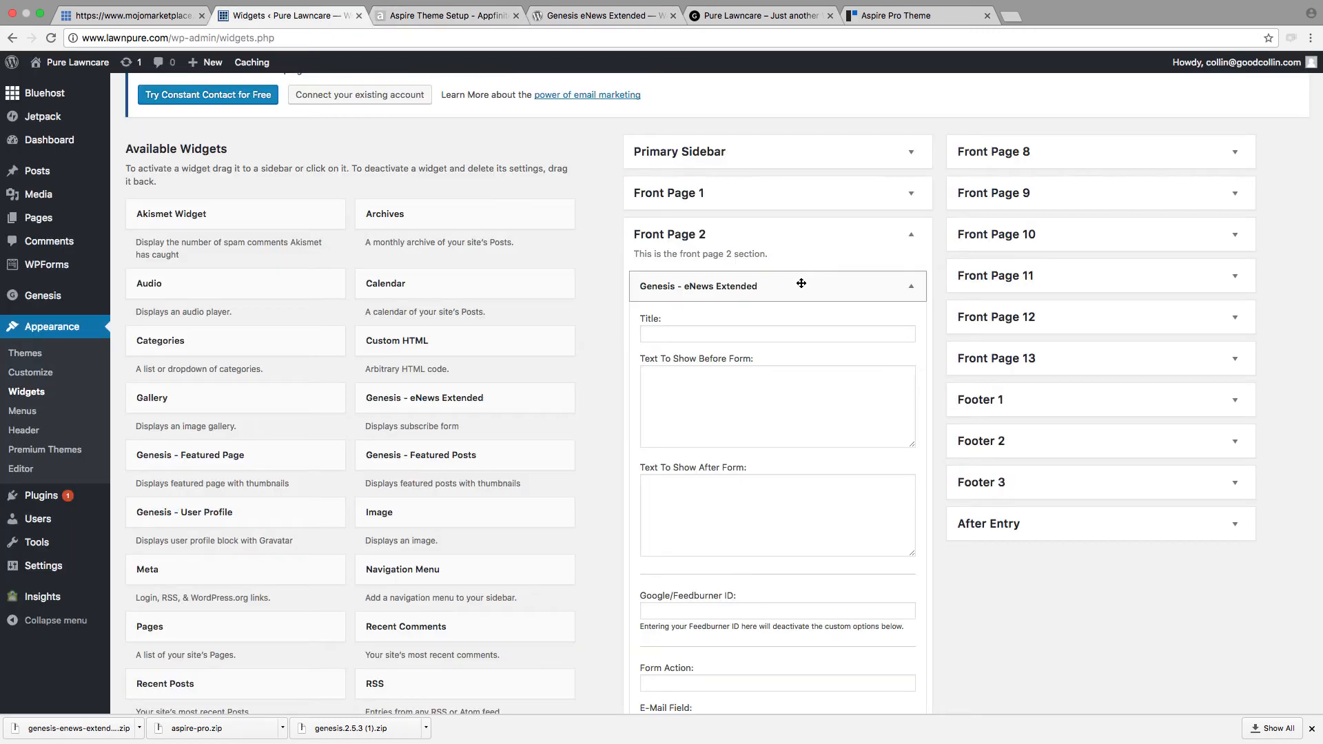
{"action": "left_click", "coordinate": [863, 285]}
{"action": "left_click", "coordinate": [864, 286]}
{"action": "scroll", "coordinate": [767, 401], "scroll_direction": "down", "scroll_amount": 9}
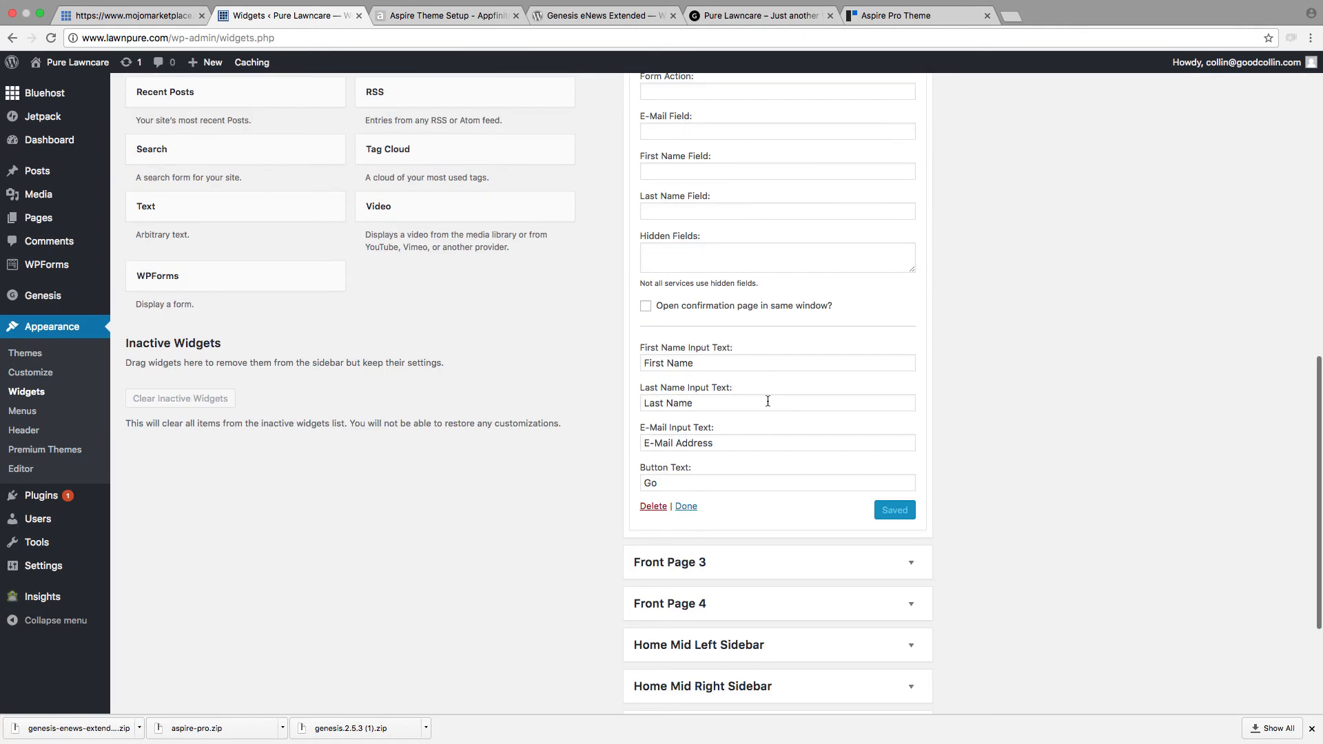
{"action": "left_click", "coordinate": [654, 507]}
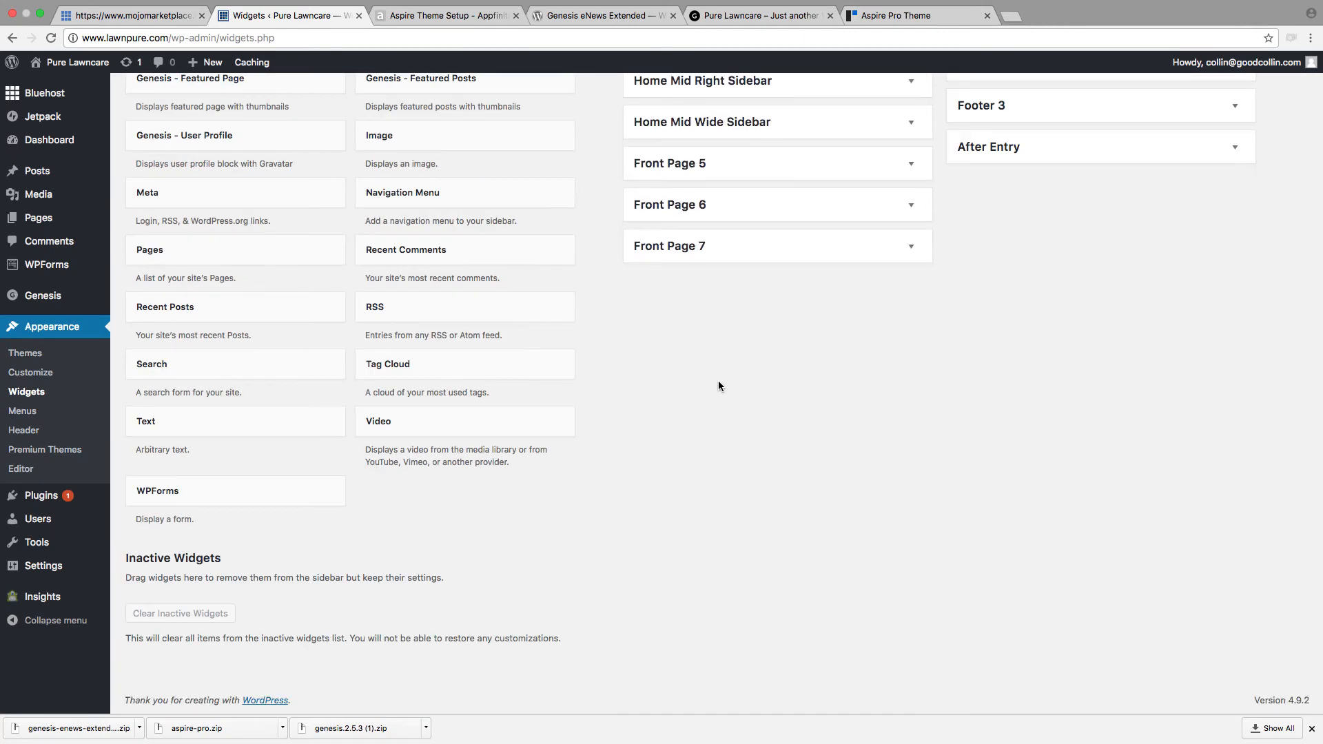
Step: Add a Text widget to the Front Page 2 widget area
{"action": "scroll", "coordinate": [717, 380], "scroll_direction": "up", "scroll_amount": 4}
{"action": "scroll", "coordinate": [585, 569], "scroll_direction": "down", "scroll_amount": 1}
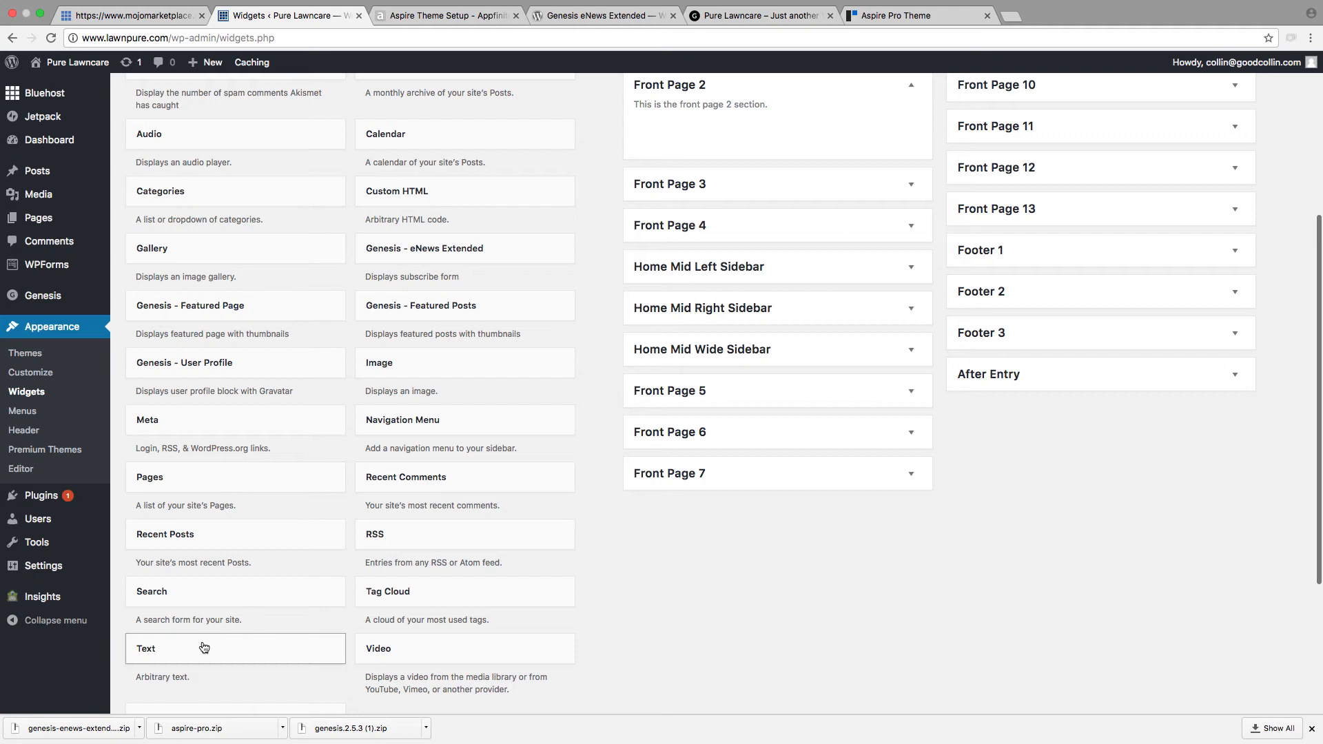
{"action": "left_click_drag", "start_coordinate": [200, 642], "coordinate": [749, 186]}
Step: Title the Front Page 2 Text widget "THE BEST LAWNCARE IN 3 COUNTIES!", save it and collapse it
{"action": "left_click", "coordinate": [682, 184]}
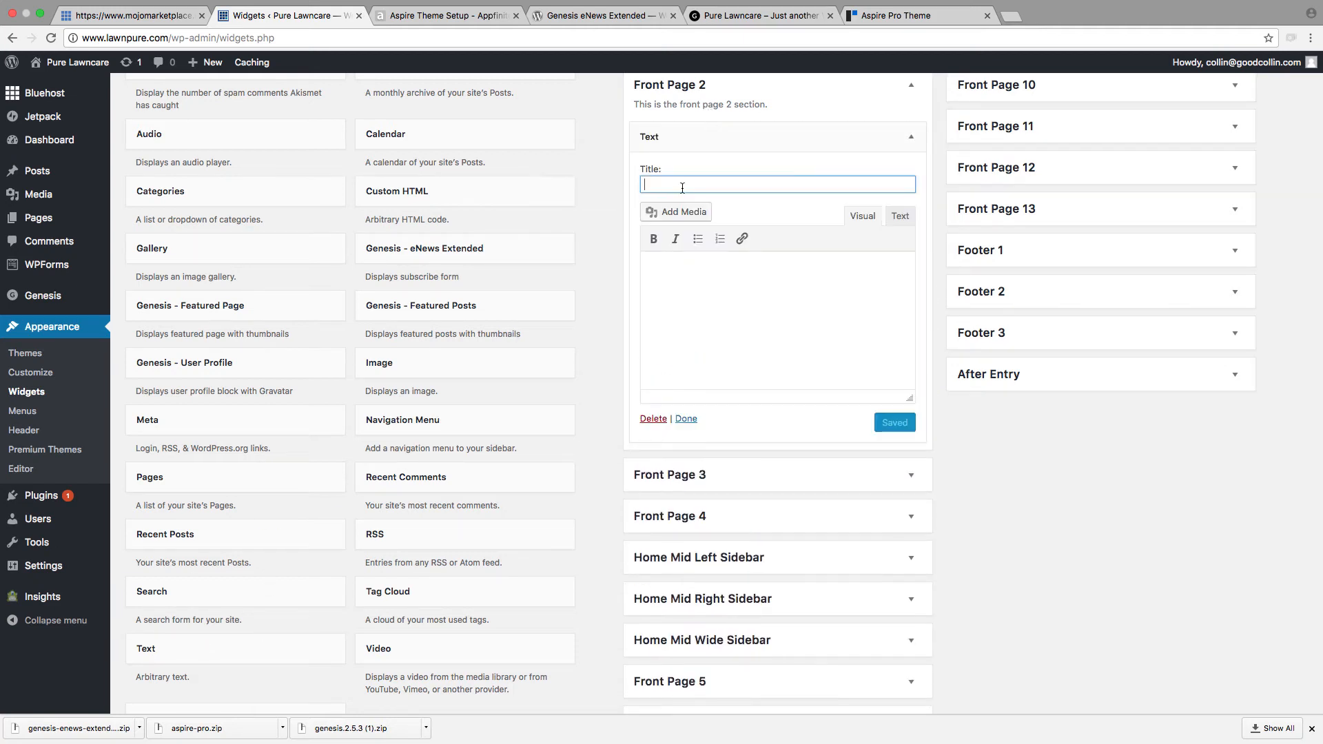
{"action": "type", "text": "THE BEST LAWN"}
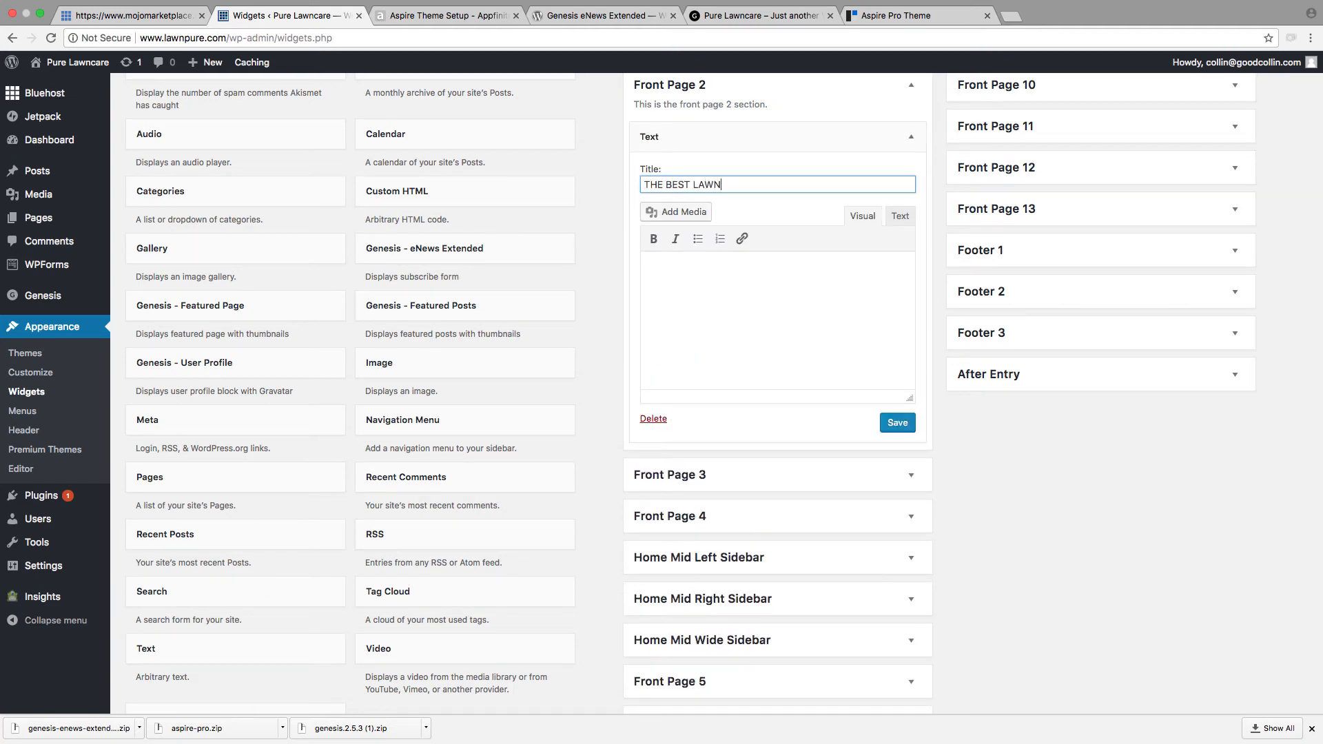
{"action": "type", "text": "CARE IN 3 COUNTIES."}
{"action": "key", "text": "BackSpace"}
{"action": "type", "text": "!"}
{"action": "left_click", "coordinate": [897, 424]}
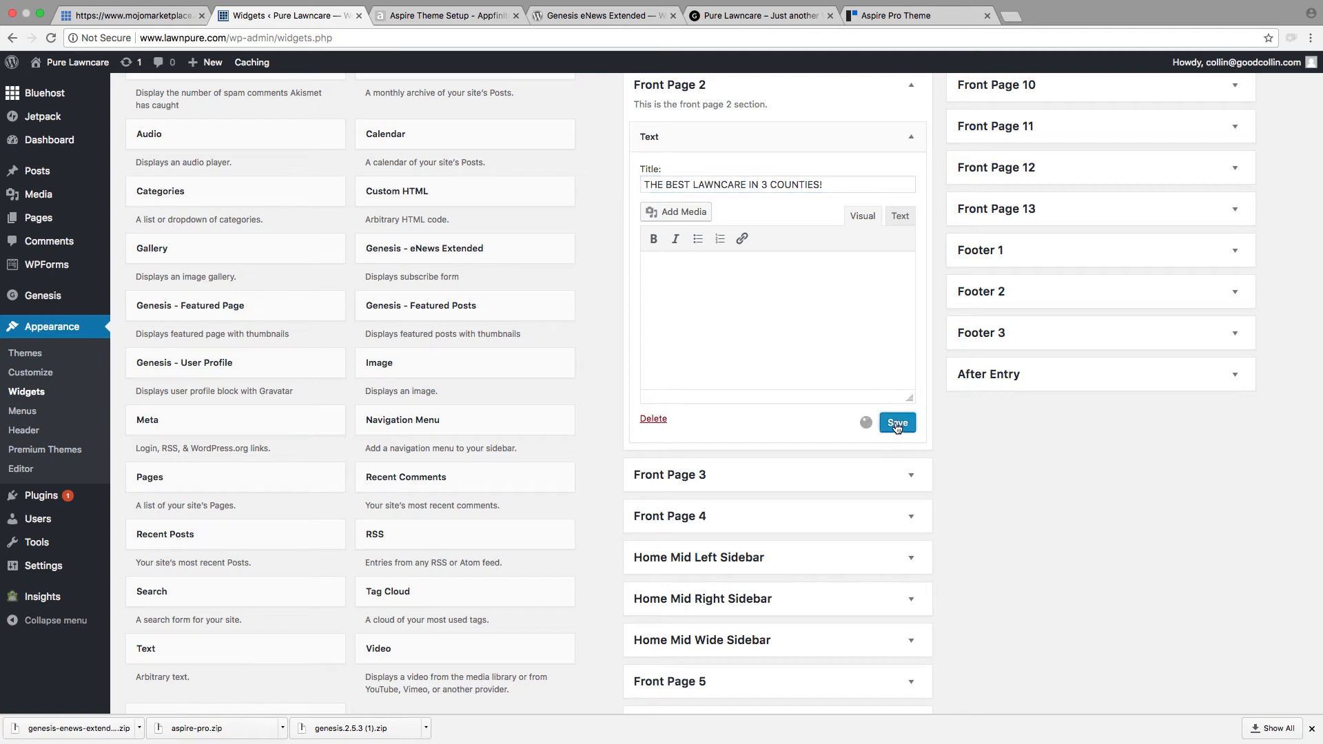
{"action": "left_click", "coordinate": [754, 134]}
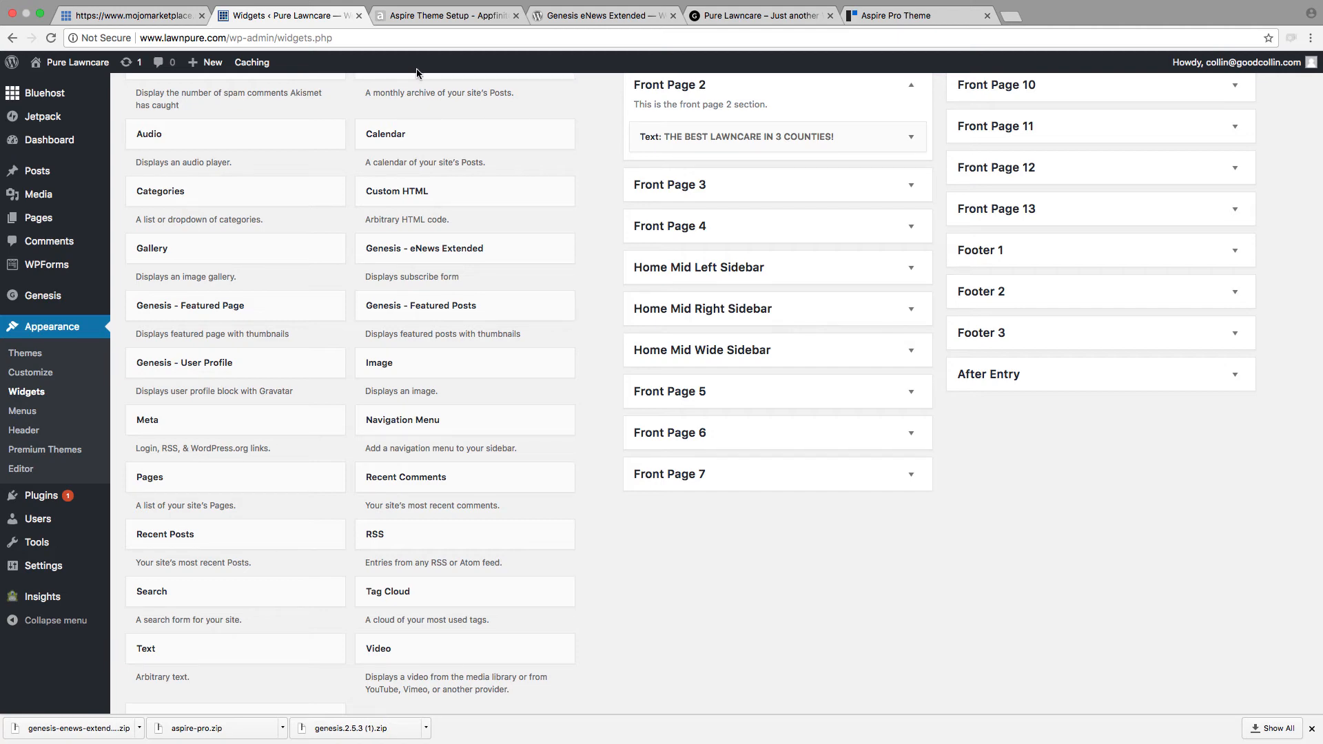
Step: Reload the lawnpure.com homepage to check the headline in the Front Page 2 section
{"action": "left_click", "coordinate": [431, 21]}
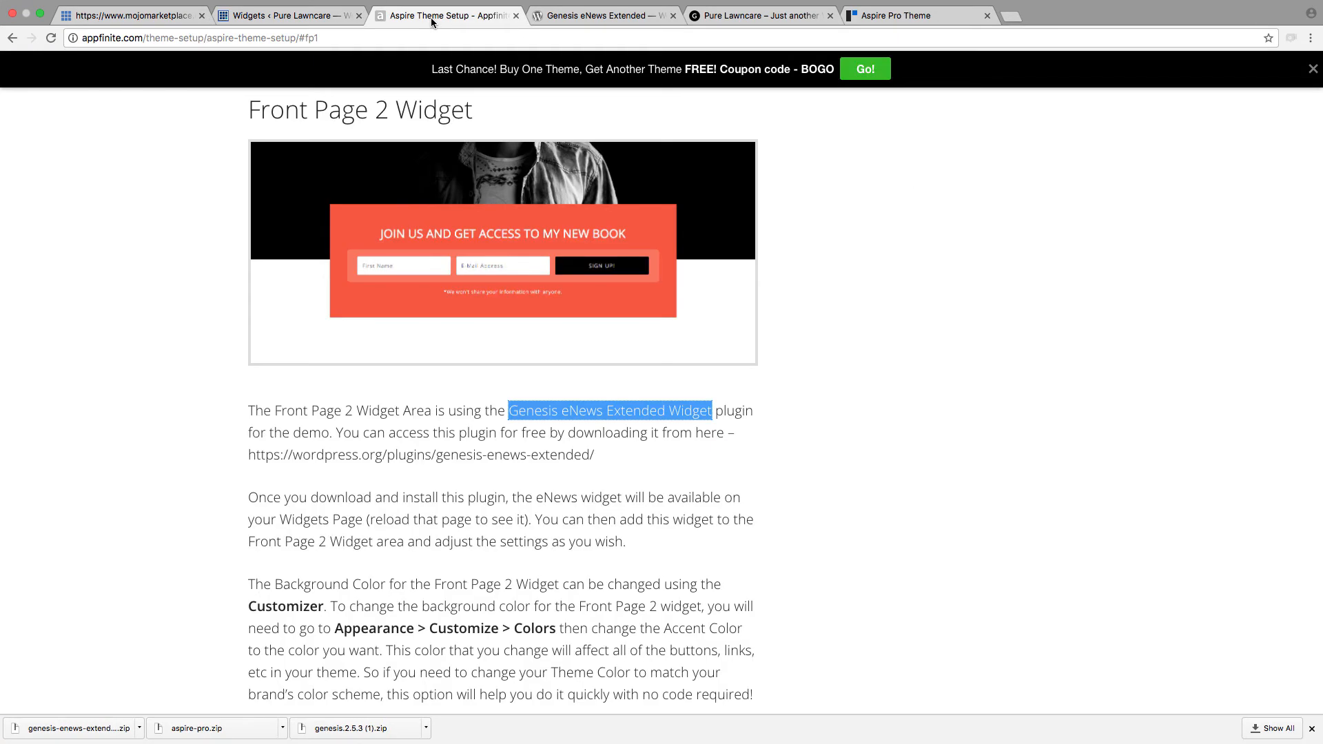
{"action": "left_click", "coordinate": [559, 15]}
{"action": "left_click", "coordinate": [722, 23]}
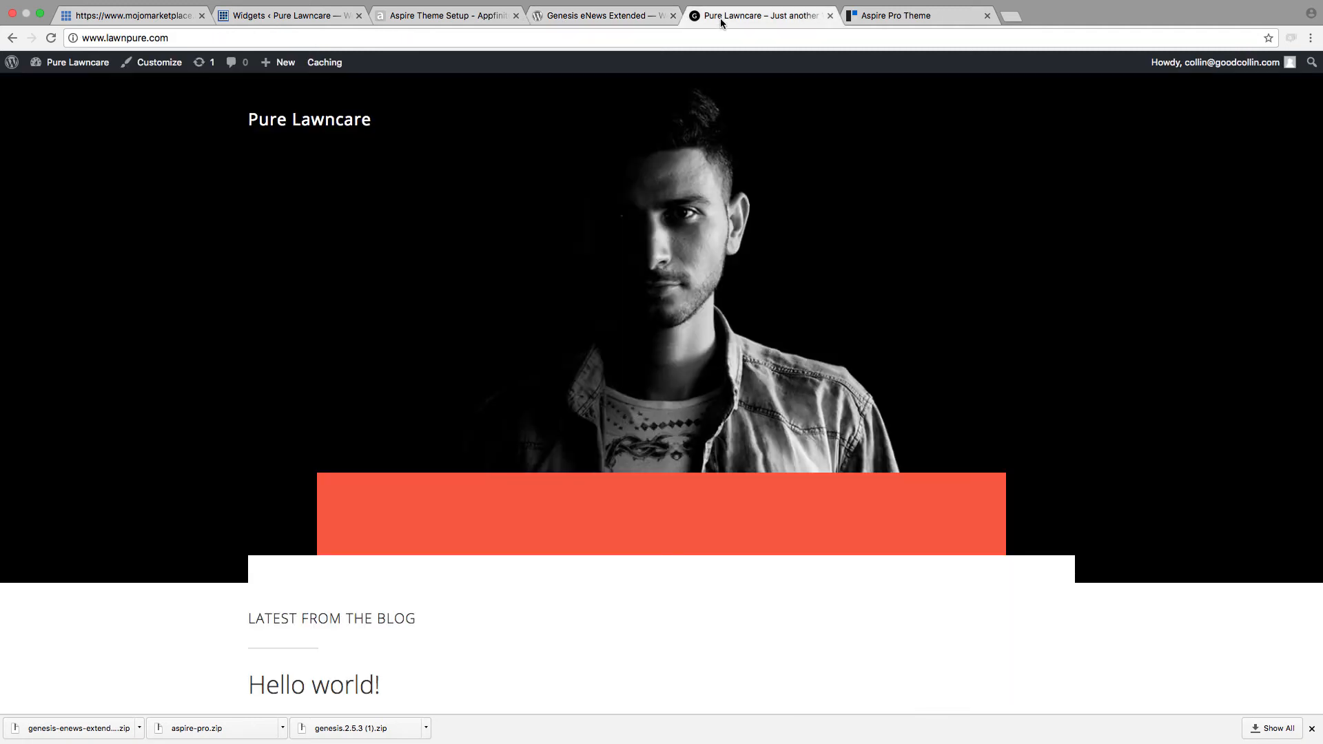
{"action": "left_click", "coordinate": [51, 40]}
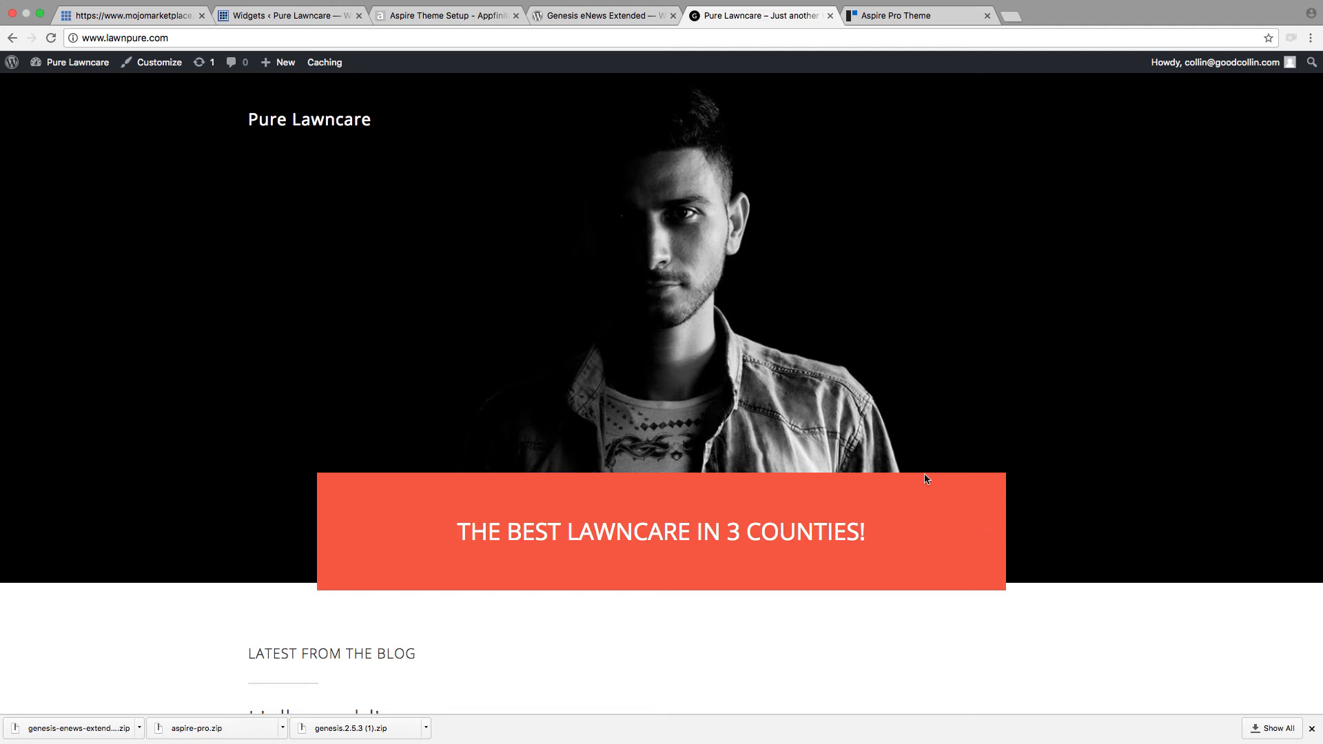
Step: Find the Front Page 3 Widget section in the Aspire Theme Setup guide and copy its sample HTML code
{"action": "left_click", "coordinate": [435, 33]}
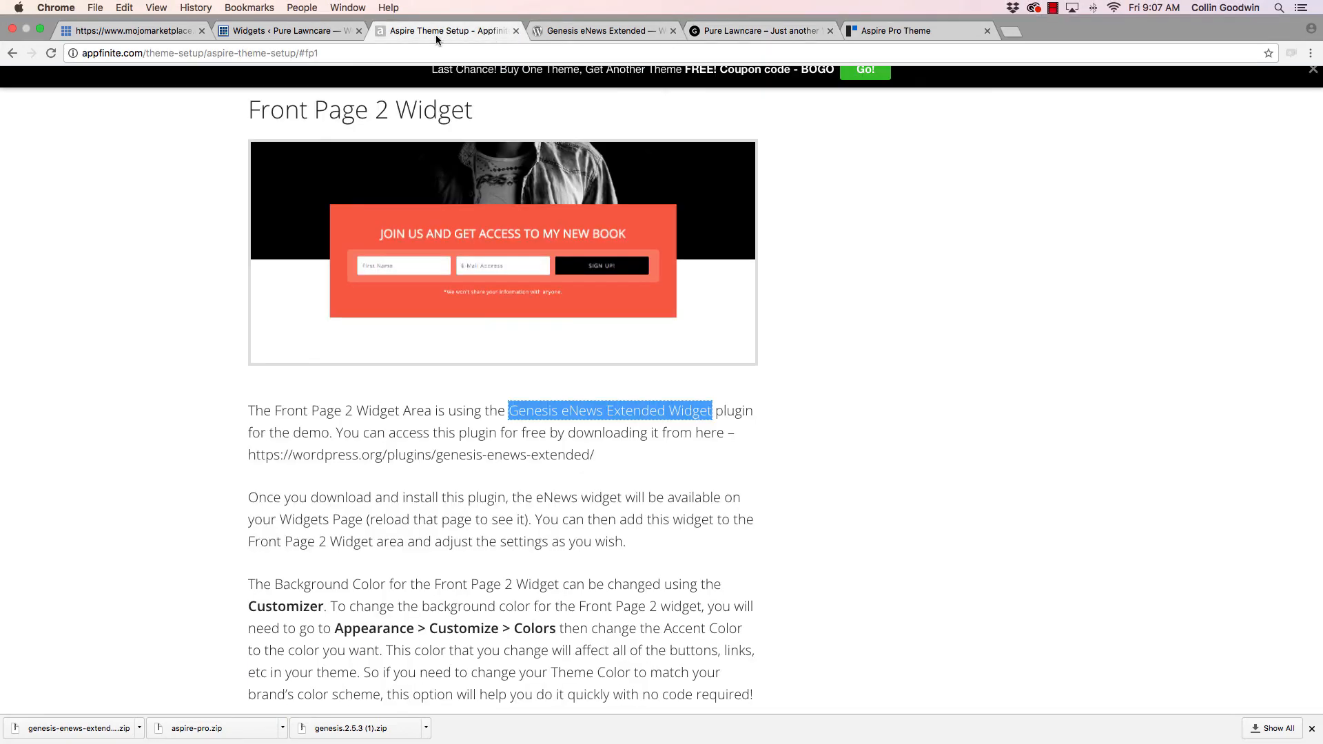
{"action": "scroll", "coordinate": [593, 269], "scroll_direction": "down", "scroll_amount": 6}
{"action": "scroll", "coordinate": [593, 271], "scroll_direction": "down", "scroll_amount": 4}
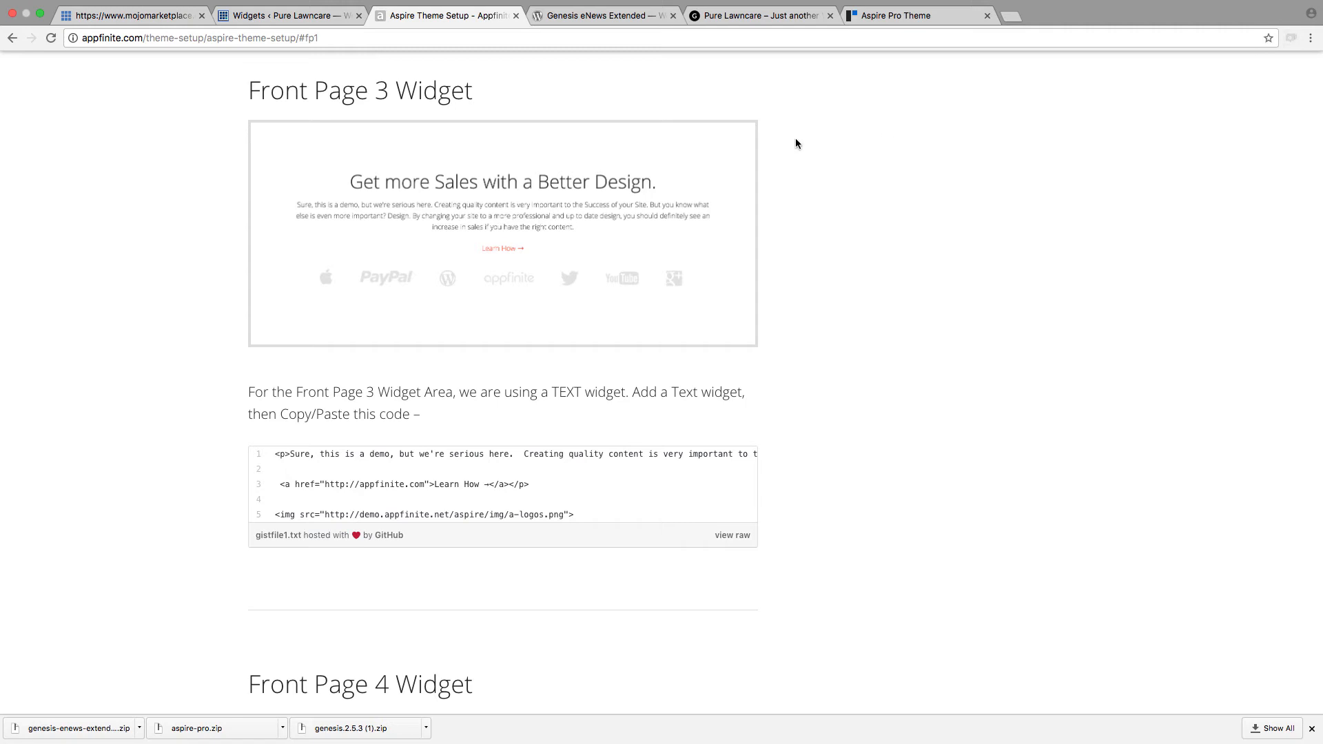
{"action": "left_click_drag", "start_coordinate": [587, 522], "coordinate": [270, 419]}
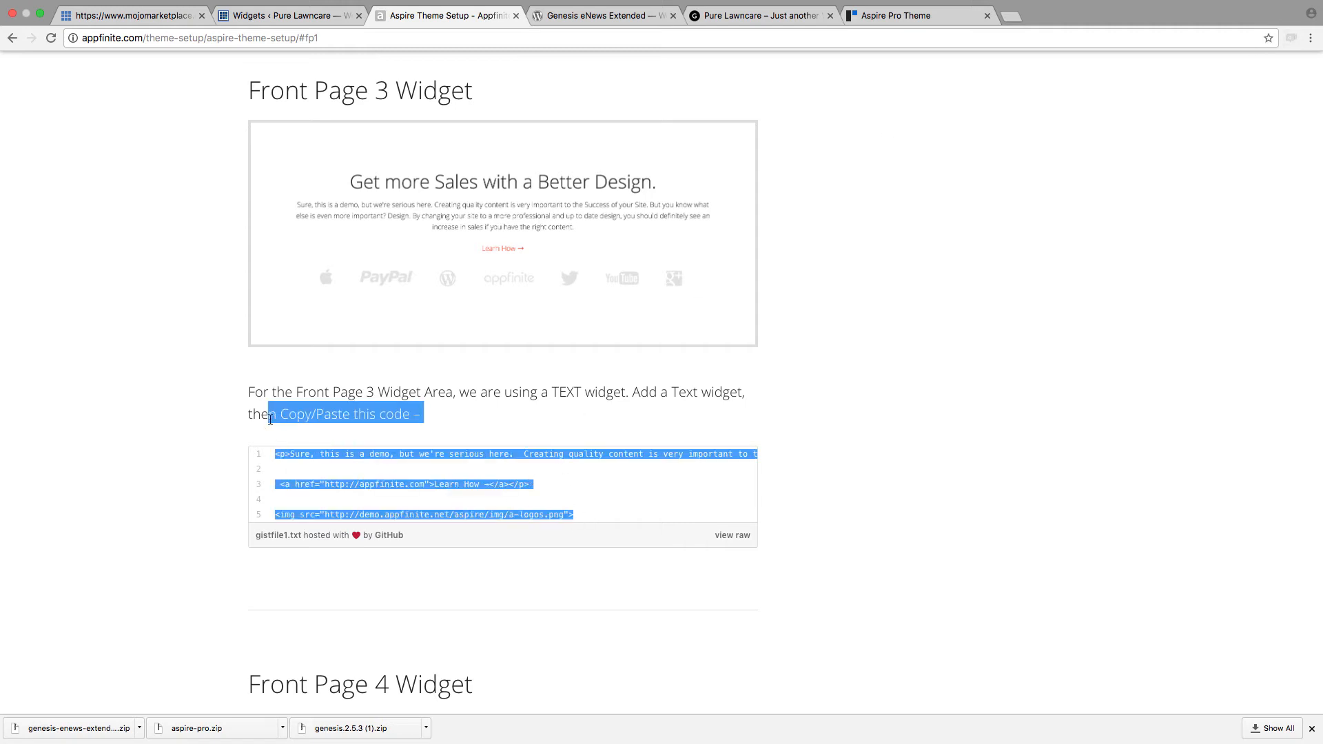
{"action": "left_click", "coordinate": [528, 487]}
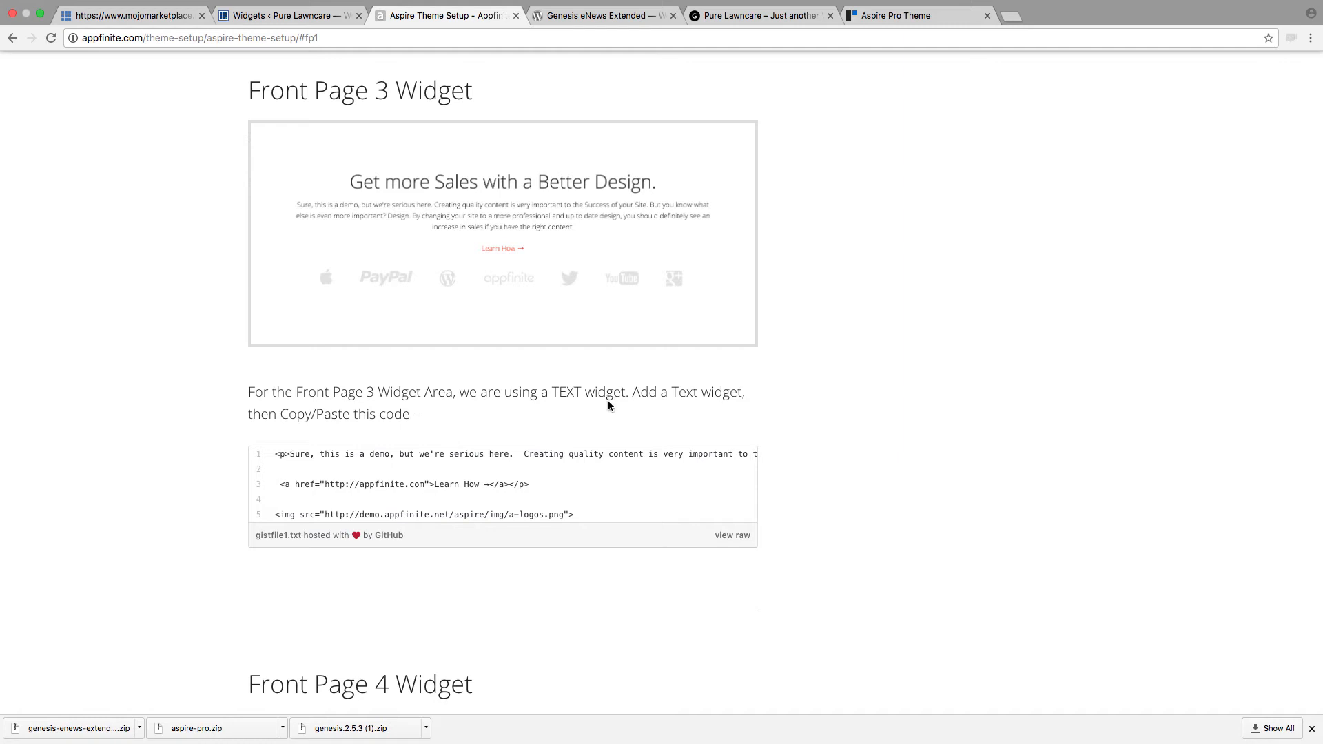
{"action": "left_click_drag", "start_coordinate": [596, 517], "coordinate": [288, 448]}
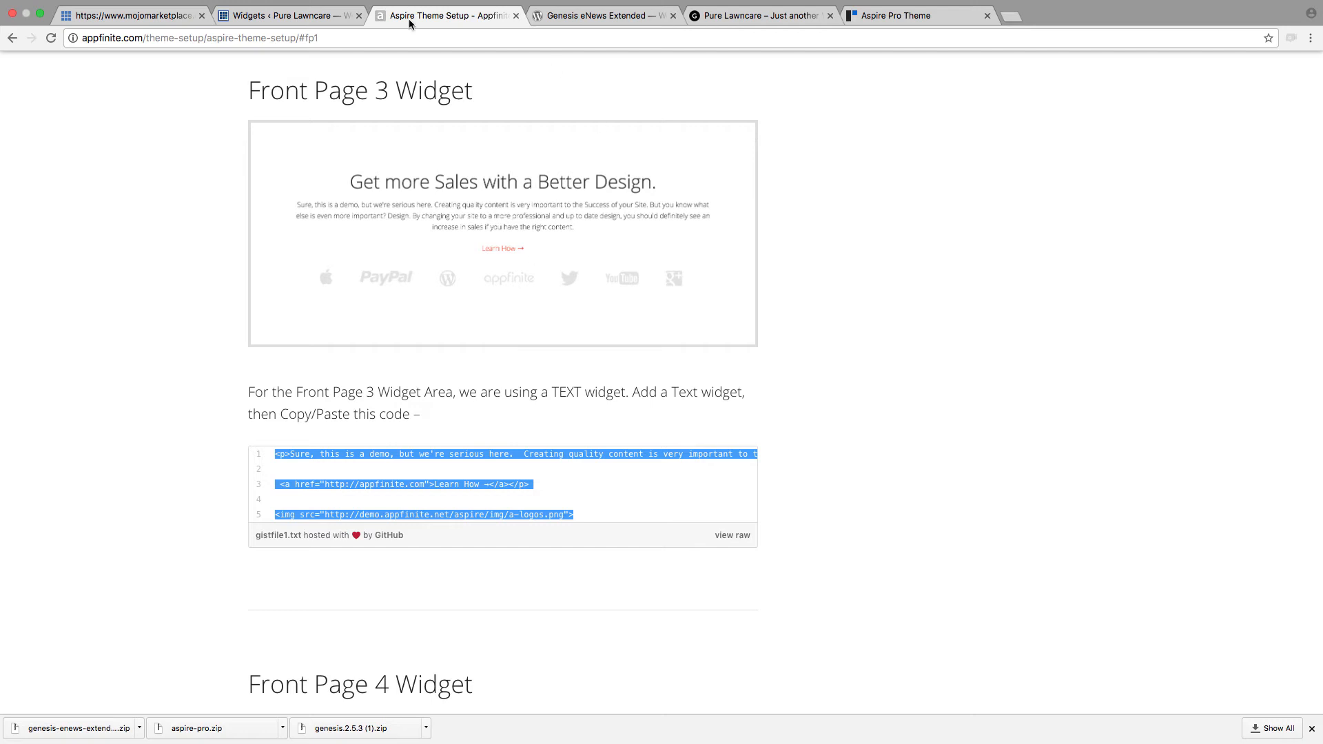
Step: Add a Text widget to the Front Page 3 widget area in WordPress
{"action": "left_click", "coordinate": [280, 16]}
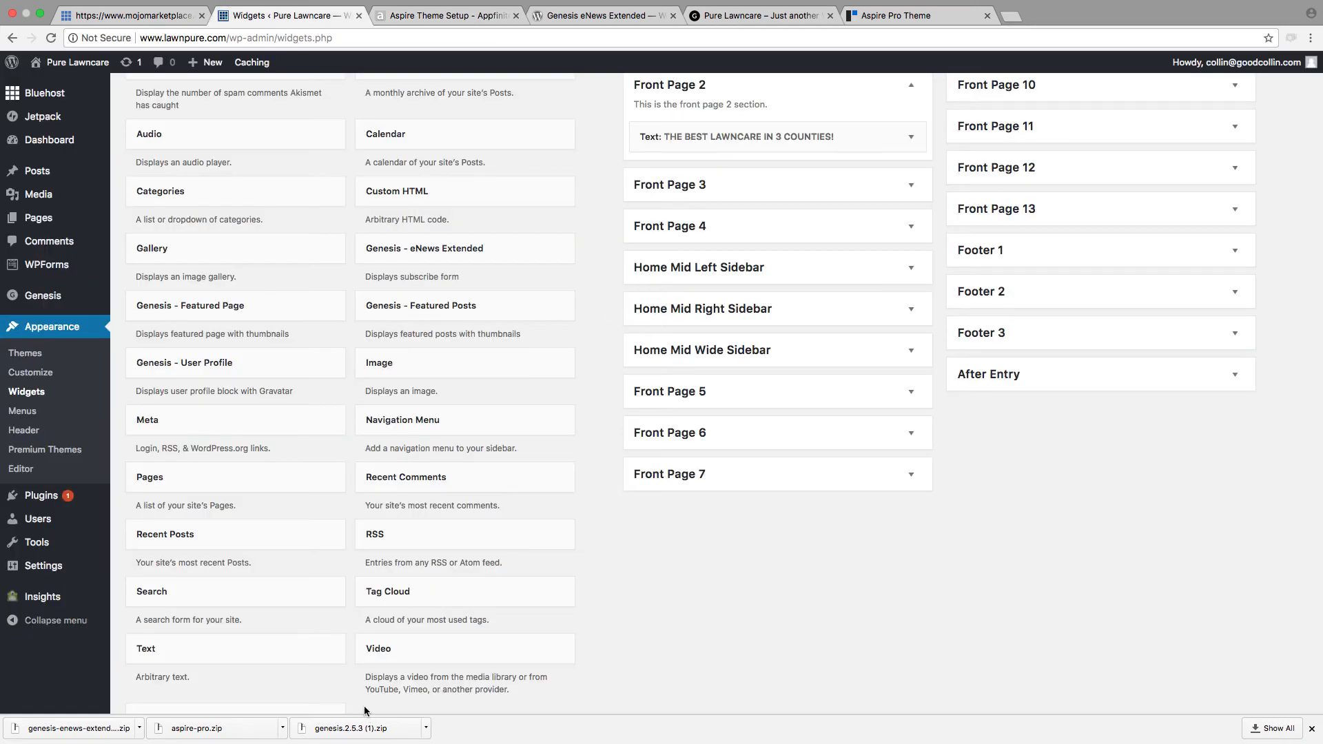
{"action": "scroll", "coordinate": [357, 666], "scroll_direction": "down", "scroll_amount": 2}
{"action": "left_click_drag", "start_coordinate": [248, 597], "coordinate": [751, 168]}
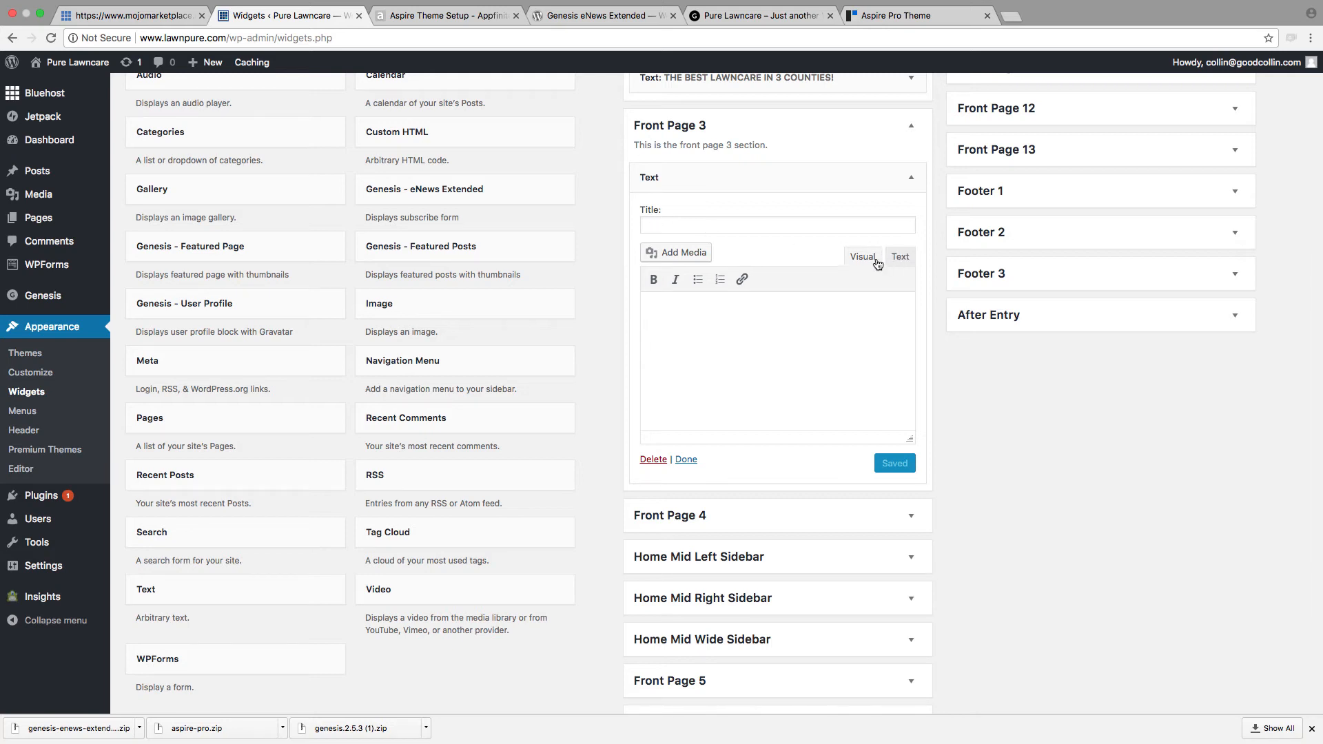
Step: Try bold, italic and link formatting on placeholder text in the Front Page 3 Text widget, and delete the text
{"action": "type", "text": "ASDFL;ASDLKJASDFLJK"}
{"action": "left_click_drag", "start_coordinate": [780, 311], "coordinate": [604, 316]}
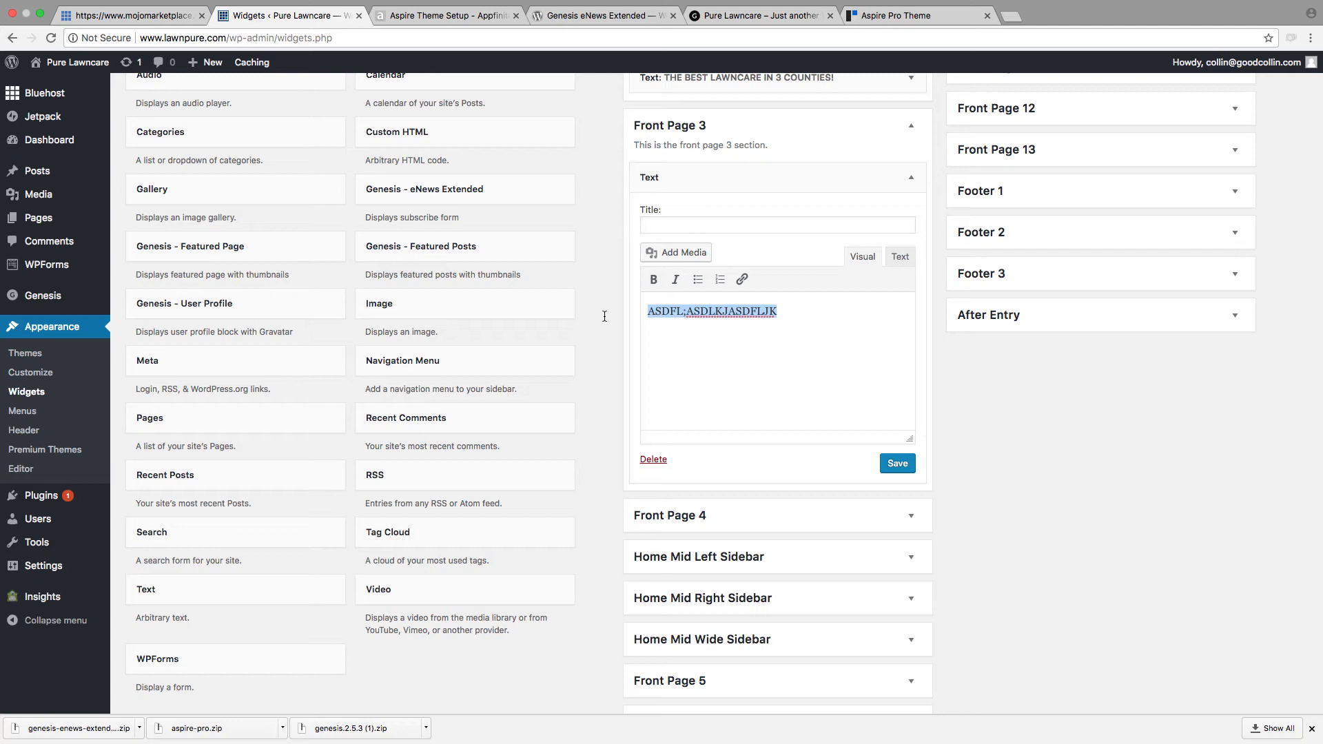
{"action": "left_click", "coordinate": [654, 279]}
{"action": "left_click", "coordinate": [675, 279]}
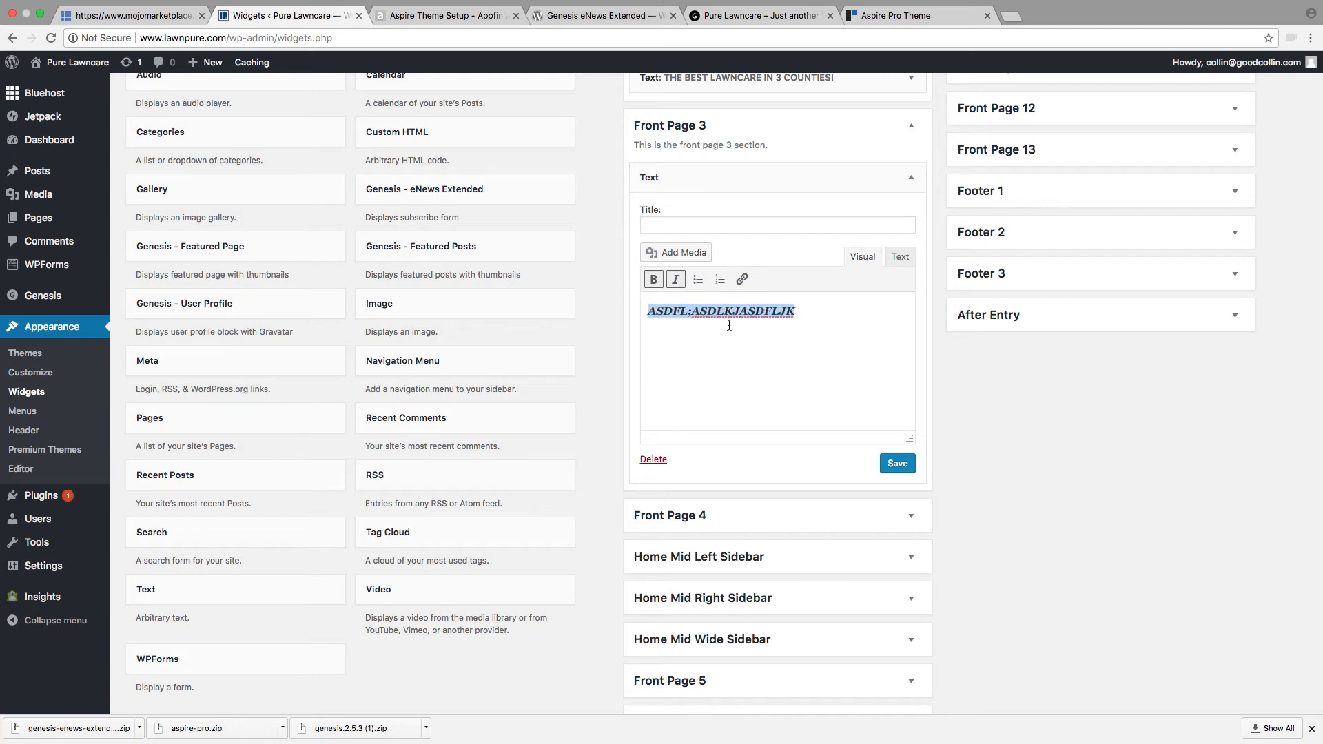
{"action": "left_click", "coordinate": [741, 279]}
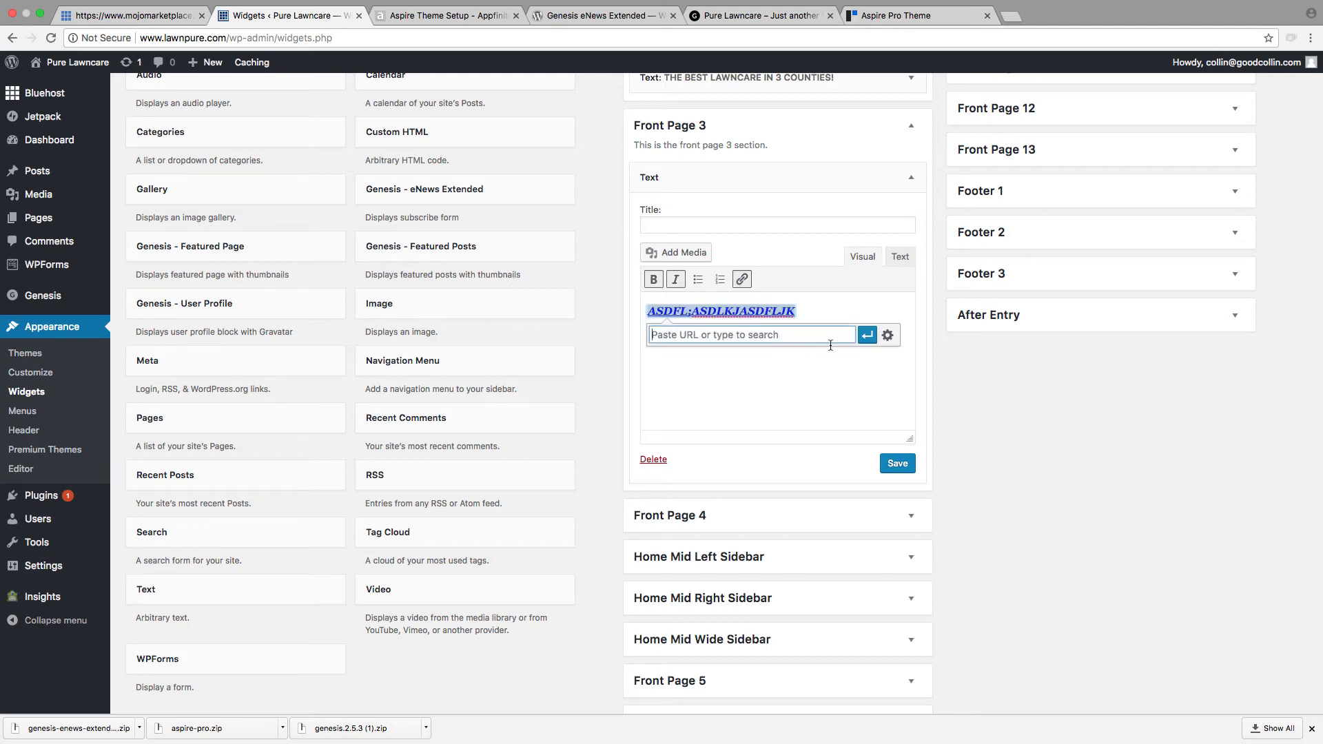
{"action": "left_click", "coordinate": [815, 395]}
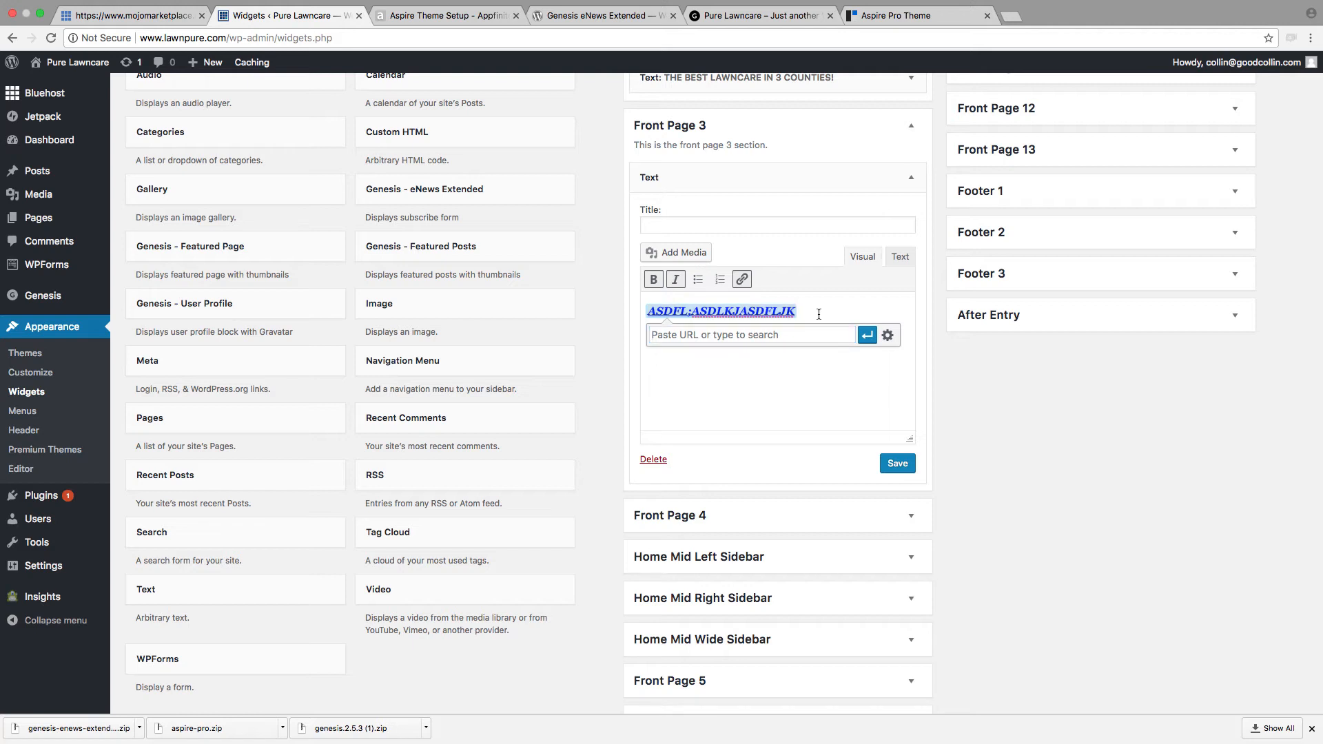
{"action": "key", "text": "BackSpace"}
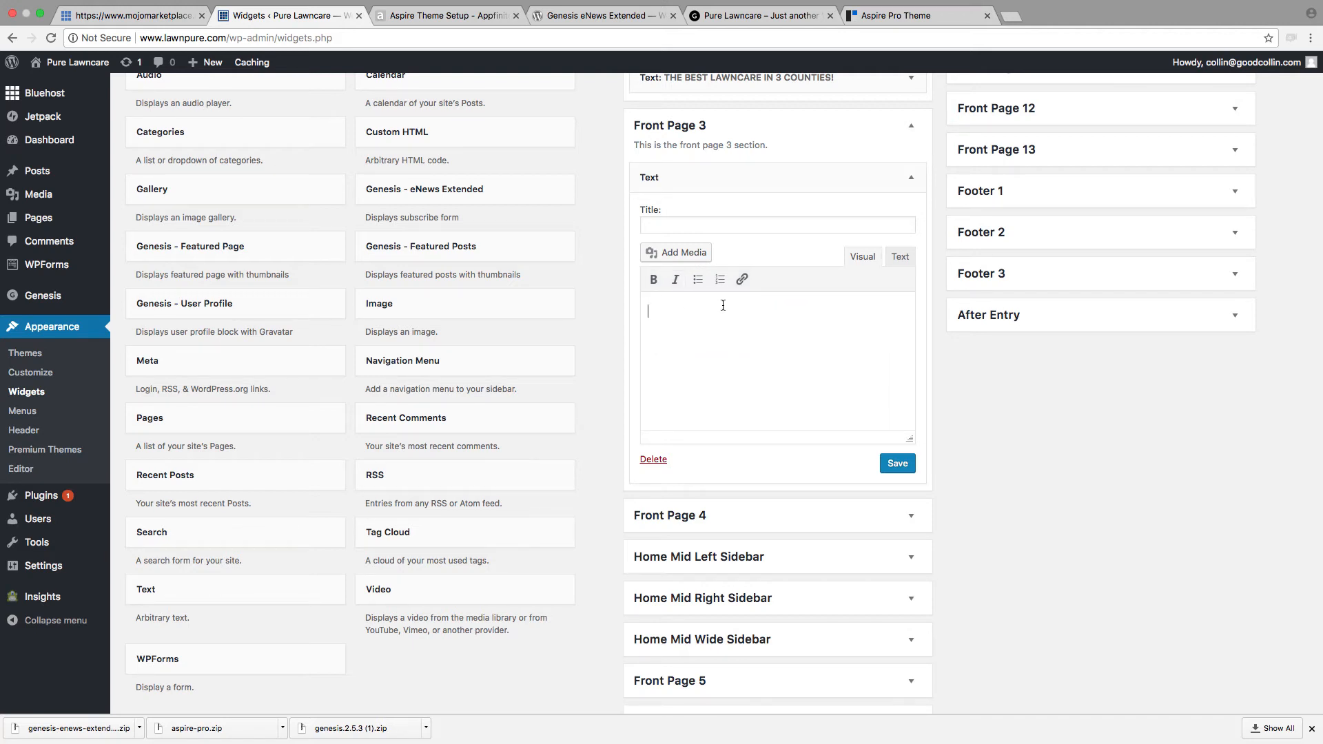
Step: Enter "ASDFASDJK" in the Front Page 3 Text widget and compare its code view with the visual view
{"action": "type", "text": "ASDFASDJK"}
{"action": "left_click", "coordinate": [899, 257]}
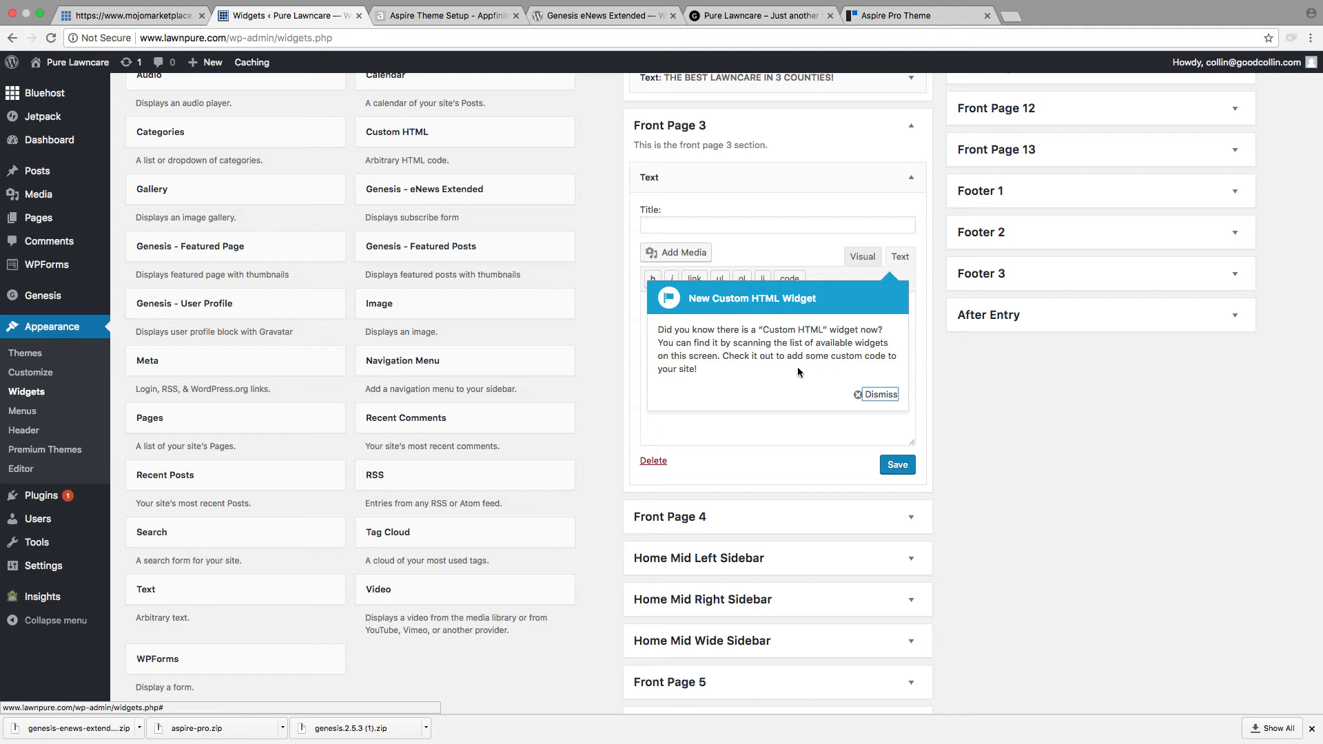
{"action": "left_click", "coordinate": [876, 394]}
{"action": "left_click_drag", "start_coordinate": [687, 308], "coordinate": [620, 308]}
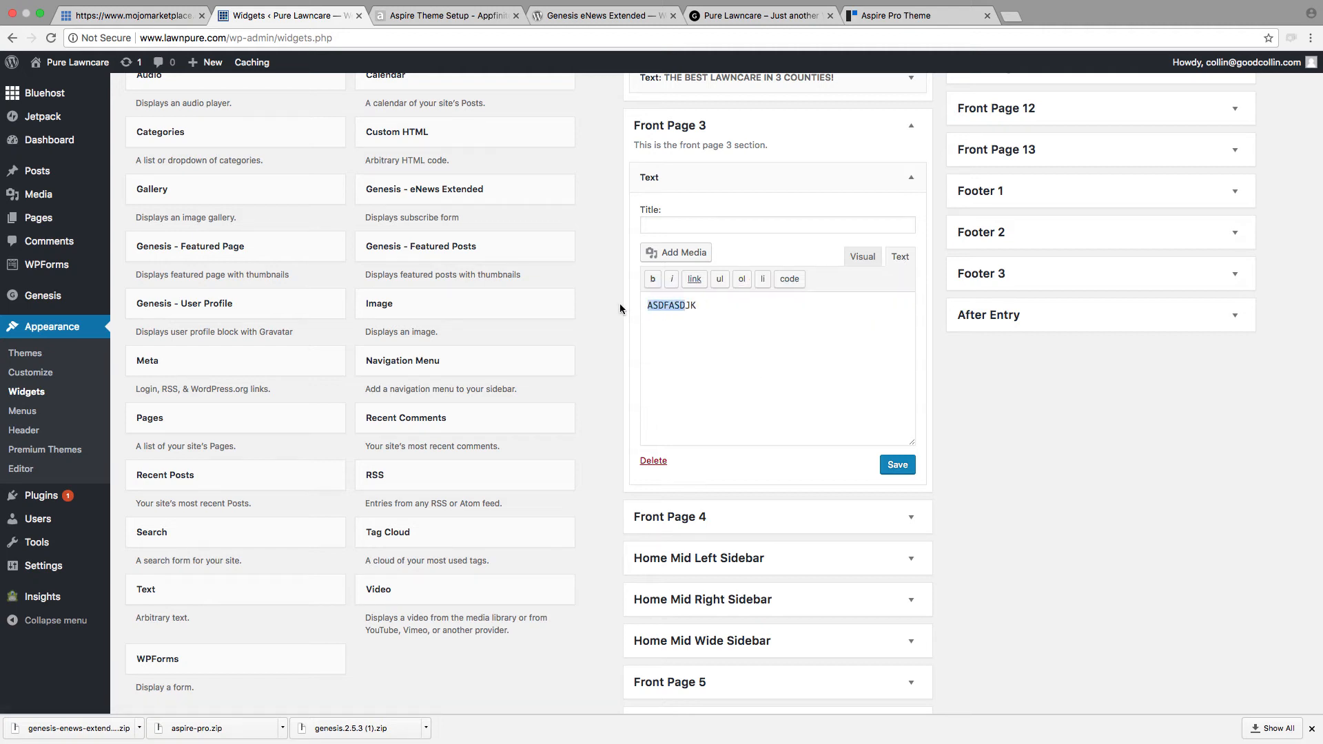
{"action": "left_click", "coordinate": [865, 258]}
Step: Make the "ASDFASDJK" placeholder bold and italic and inspect the HTML tags this generates
{"action": "left_click_drag", "start_coordinate": [712, 311], "coordinate": [631, 304]}
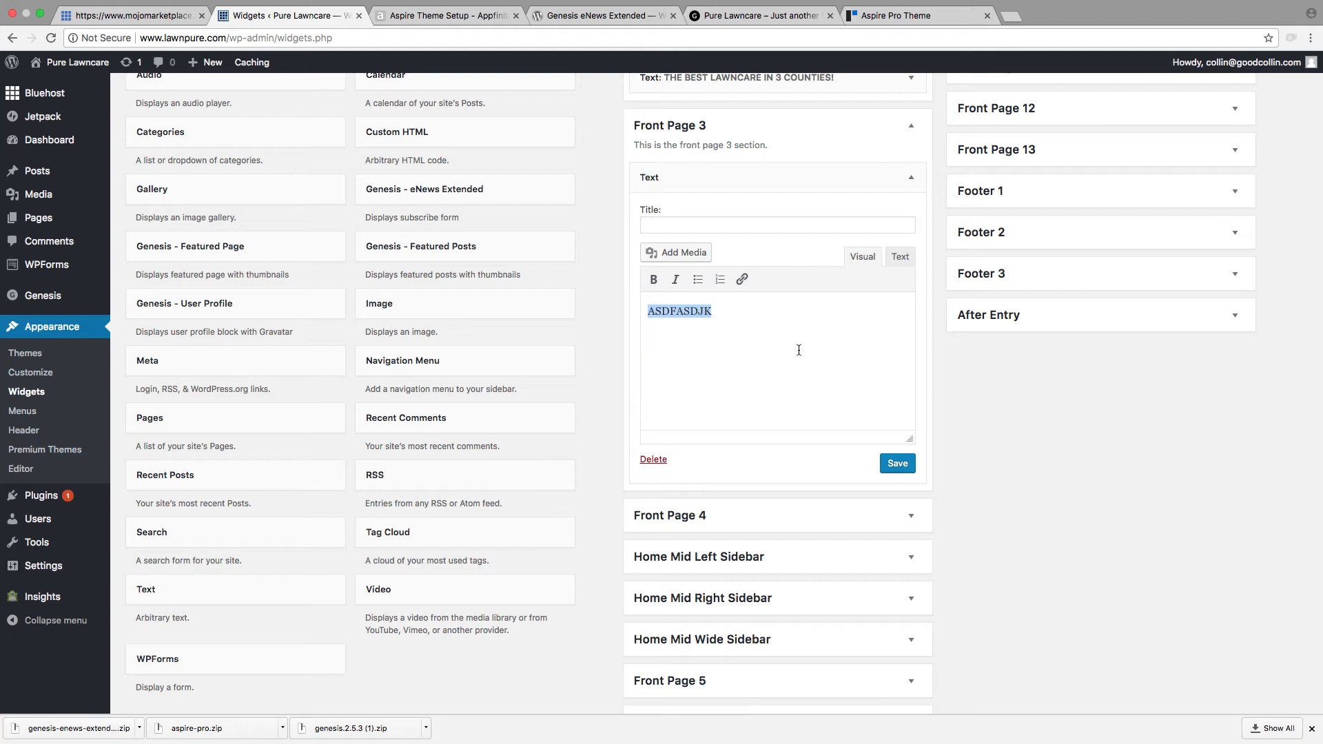
{"action": "left_click", "coordinate": [652, 281]}
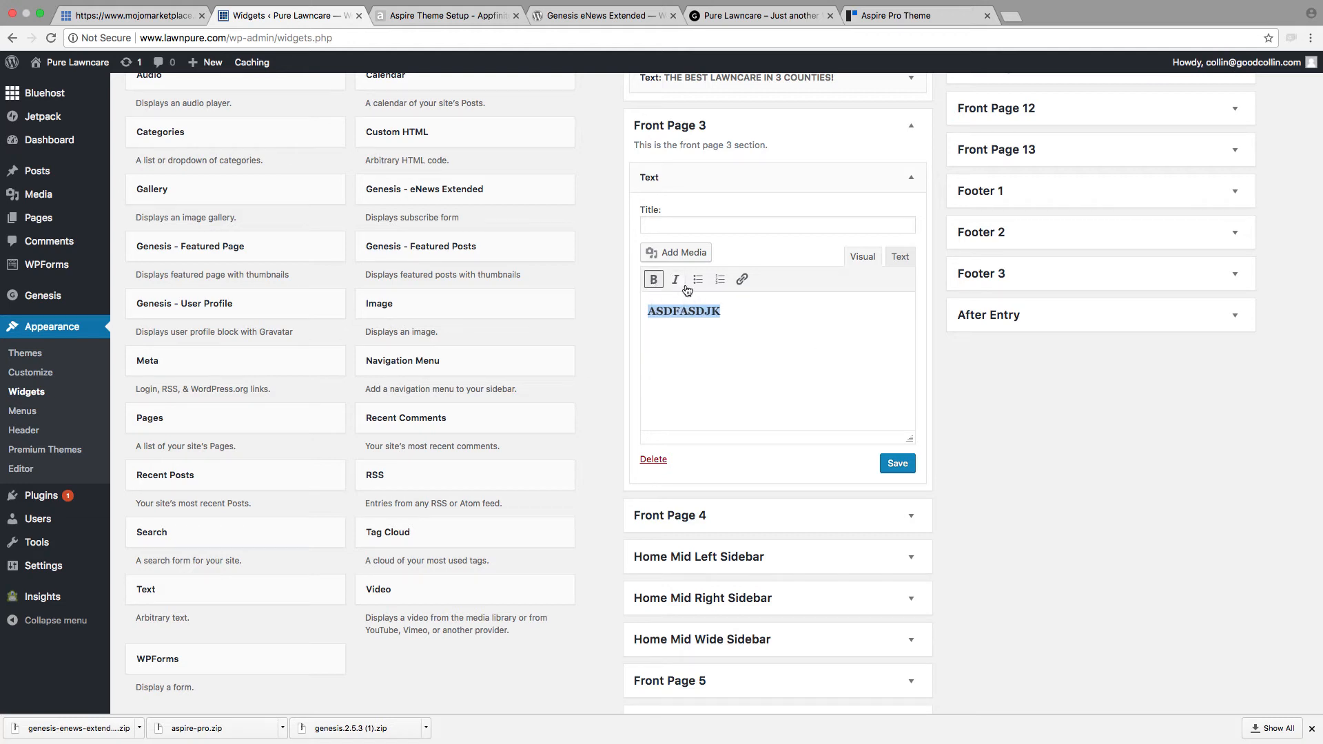
{"action": "left_click", "coordinate": [678, 288]}
{"action": "left_click", "coordinate": [903, 259]}
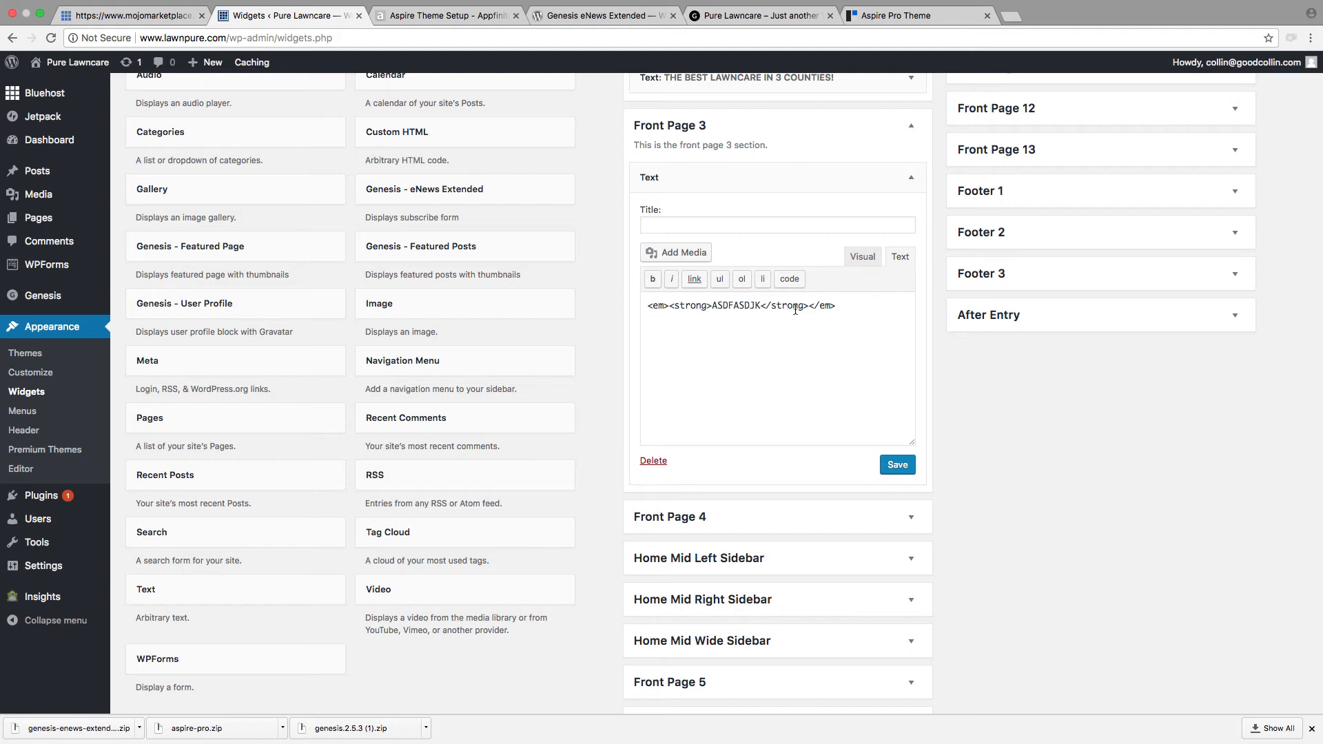
{"action": "left_click", "coordinate": [862, 258]}
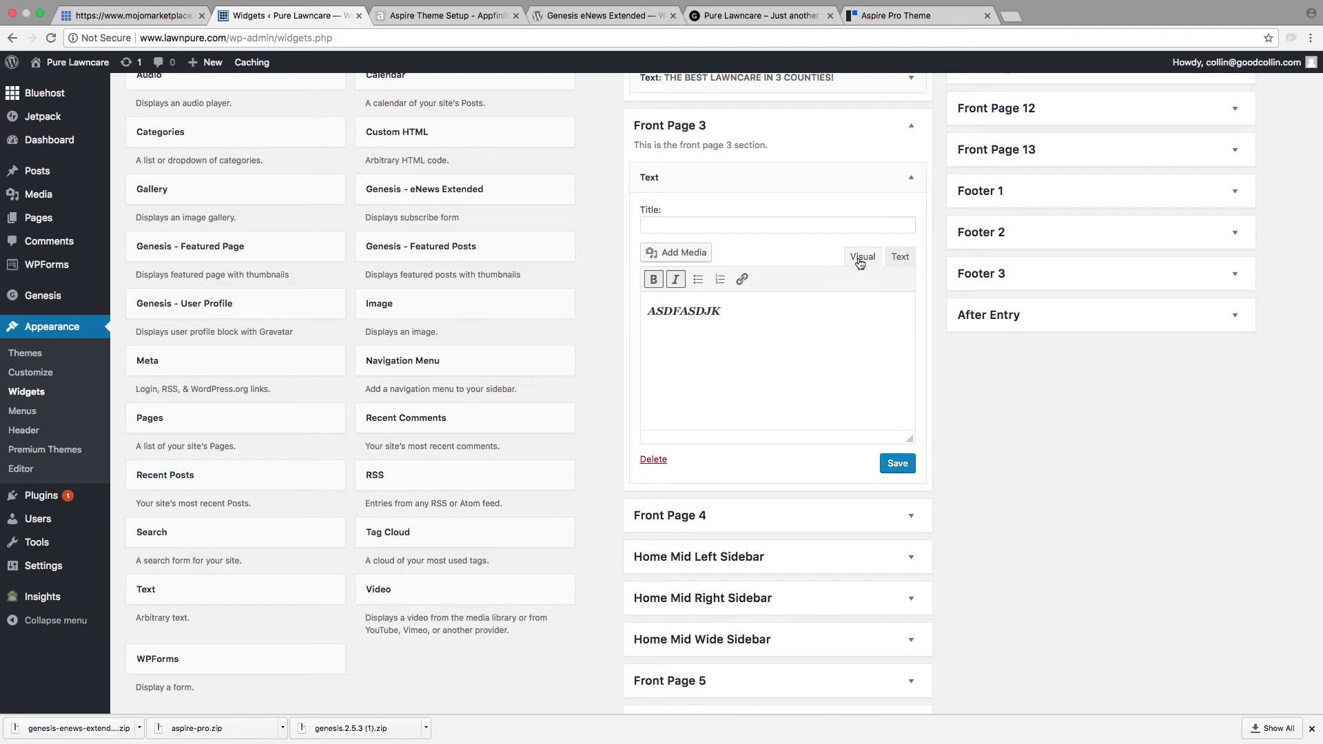
{"action": "left_click_drag", "start_coordinate": [751, 311], "coordinate": [633, 308]}
{"action": "left_click", "coordinate": [742, 279]}
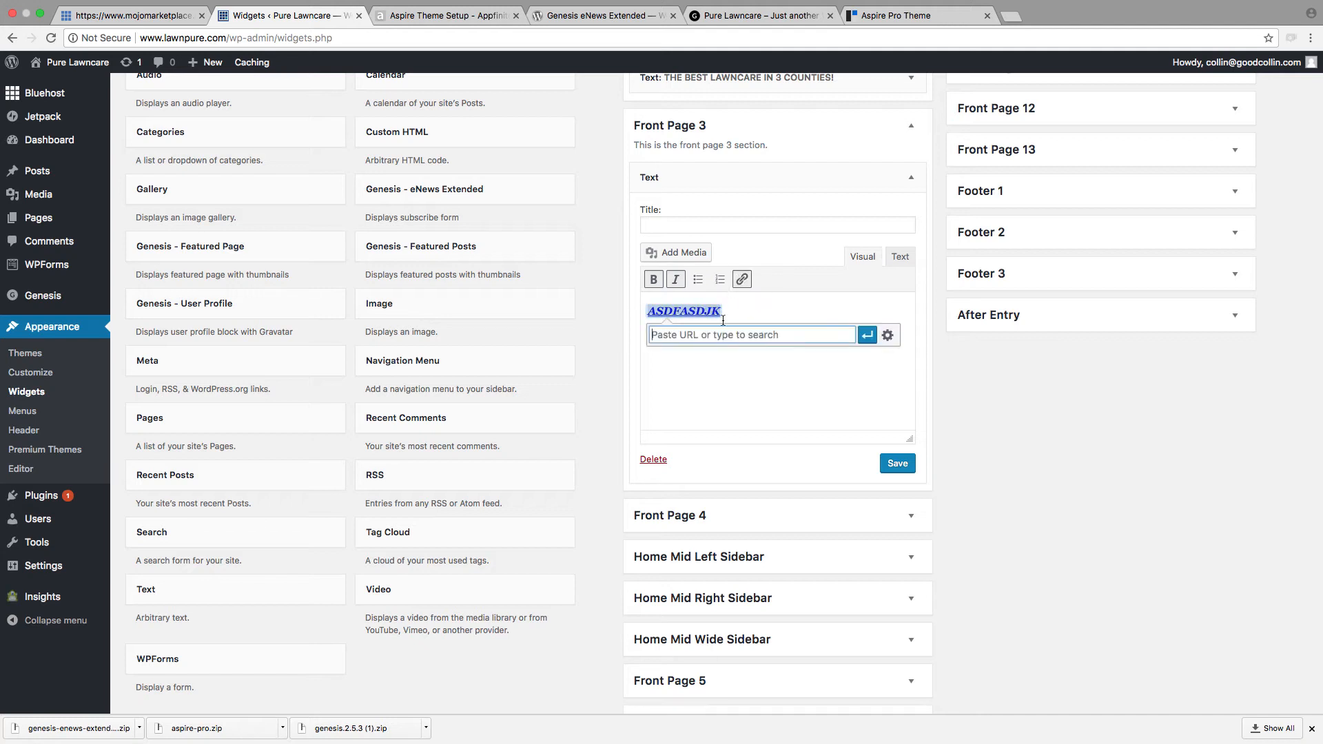
{"action": "type", "text": "WWW.GOODCOLLIN.COM"}
{"action": "left_click", "coordinate": [867, 335]}
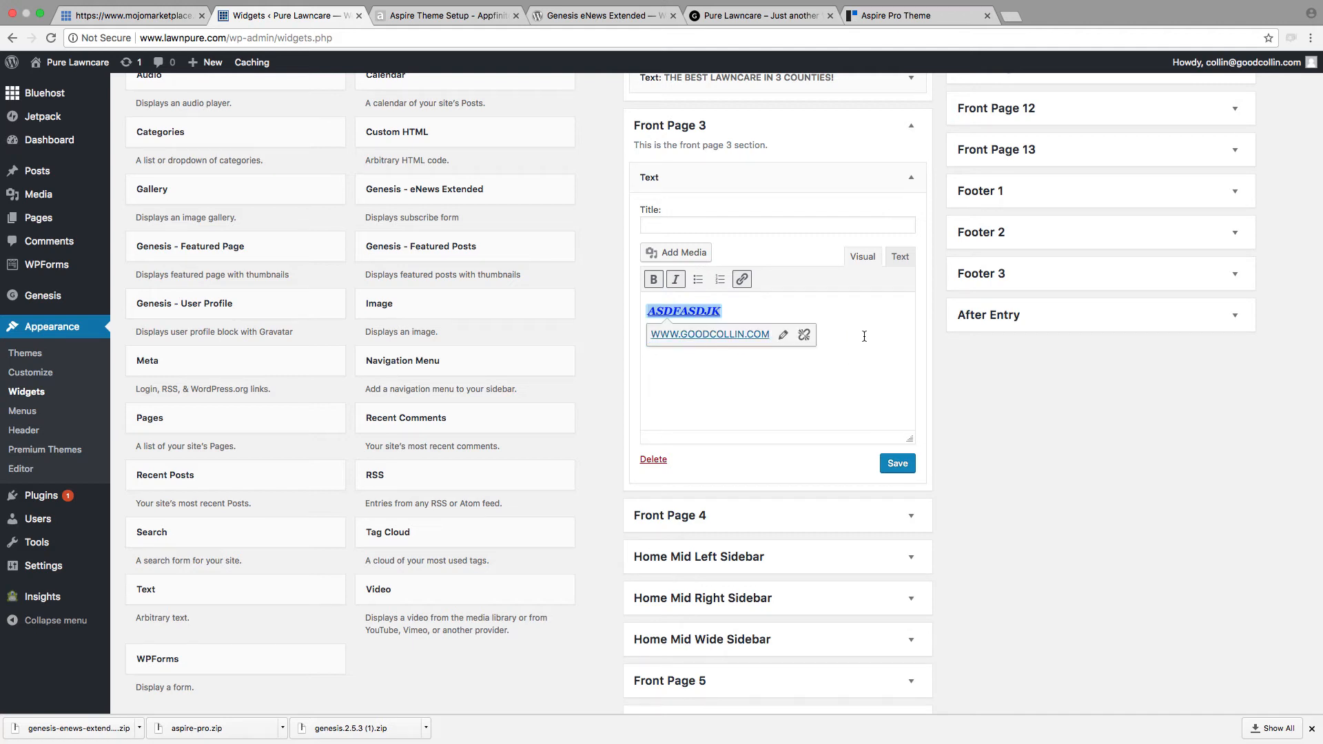
{"action": "left_click", "coordinate": [899, 257]}
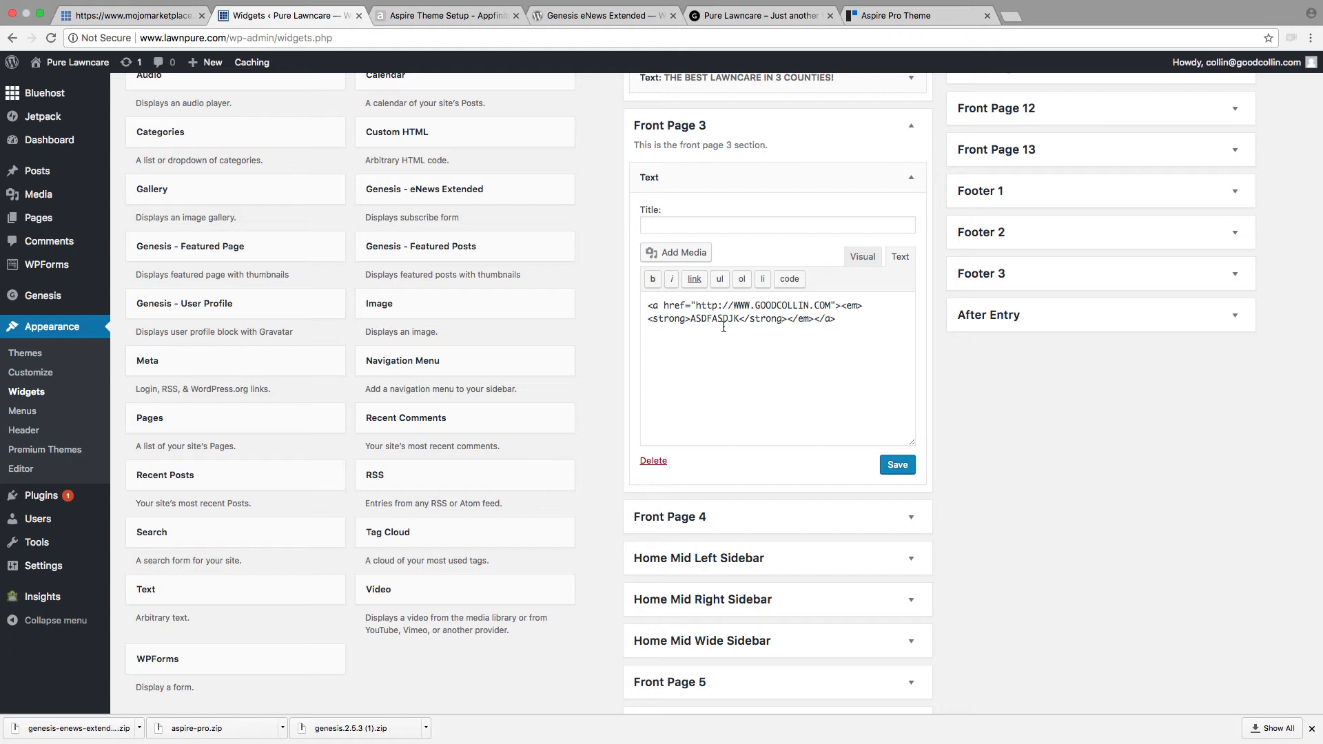
{"action": "scroll", "coordinate": [792, 423], "scroll_direction": "down", "scroll_amount": 1}
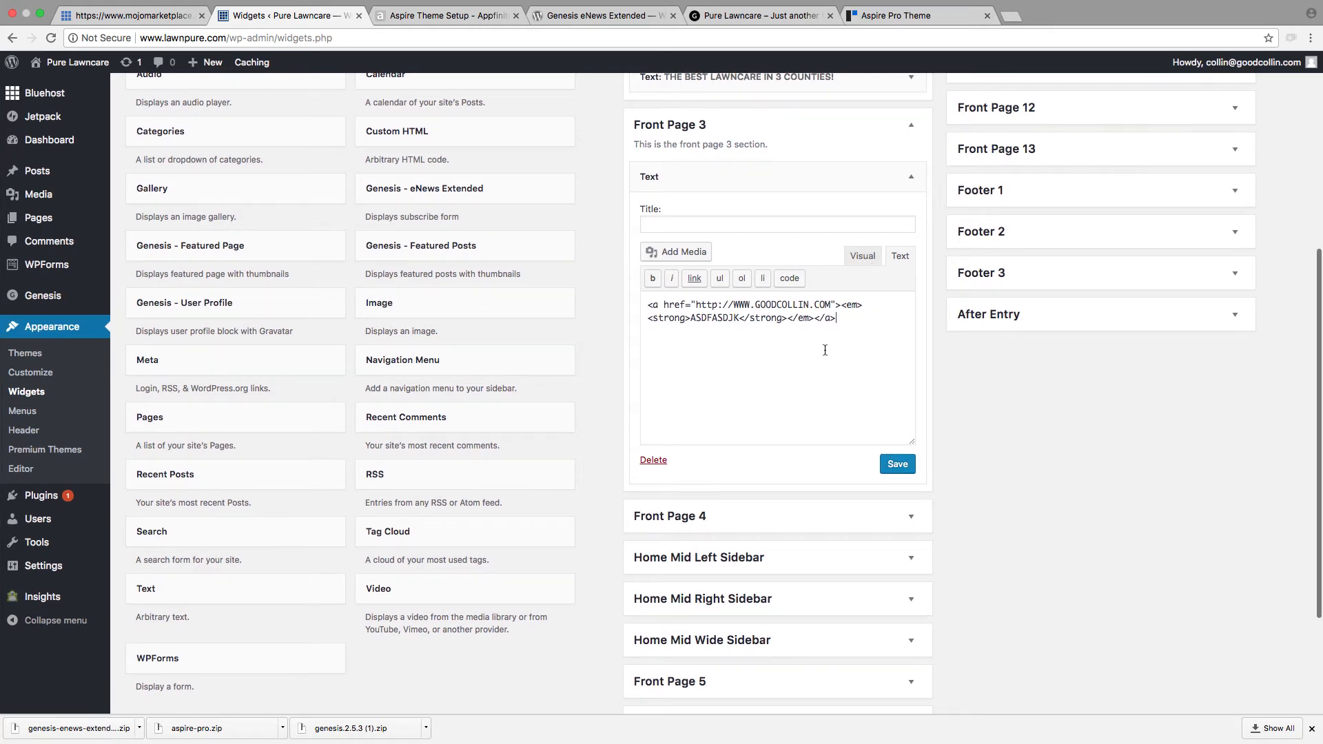
{"action": "key", "text": "super+a"}
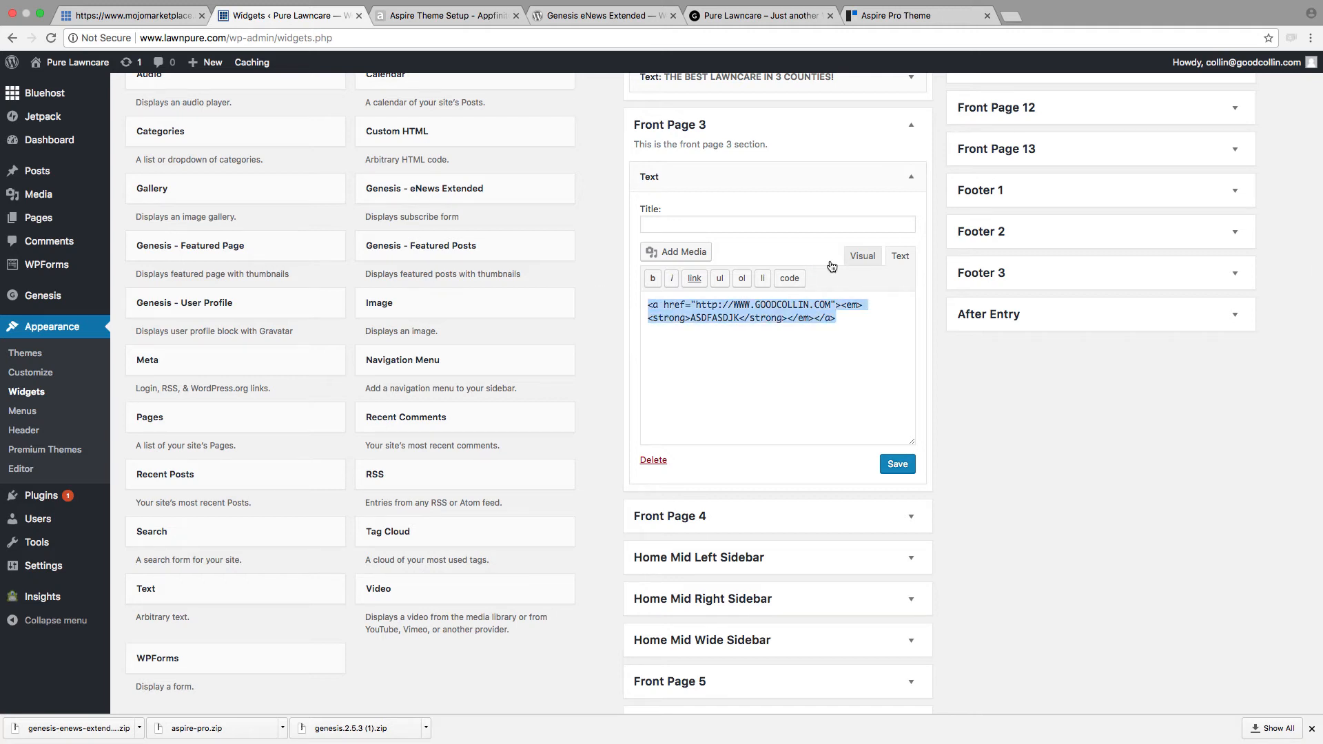
Step: Clear the linked placeholder text from the Front Page 3 Text widget in the visual editor
{"action": "left_click", "coordinate": [860, 258]}
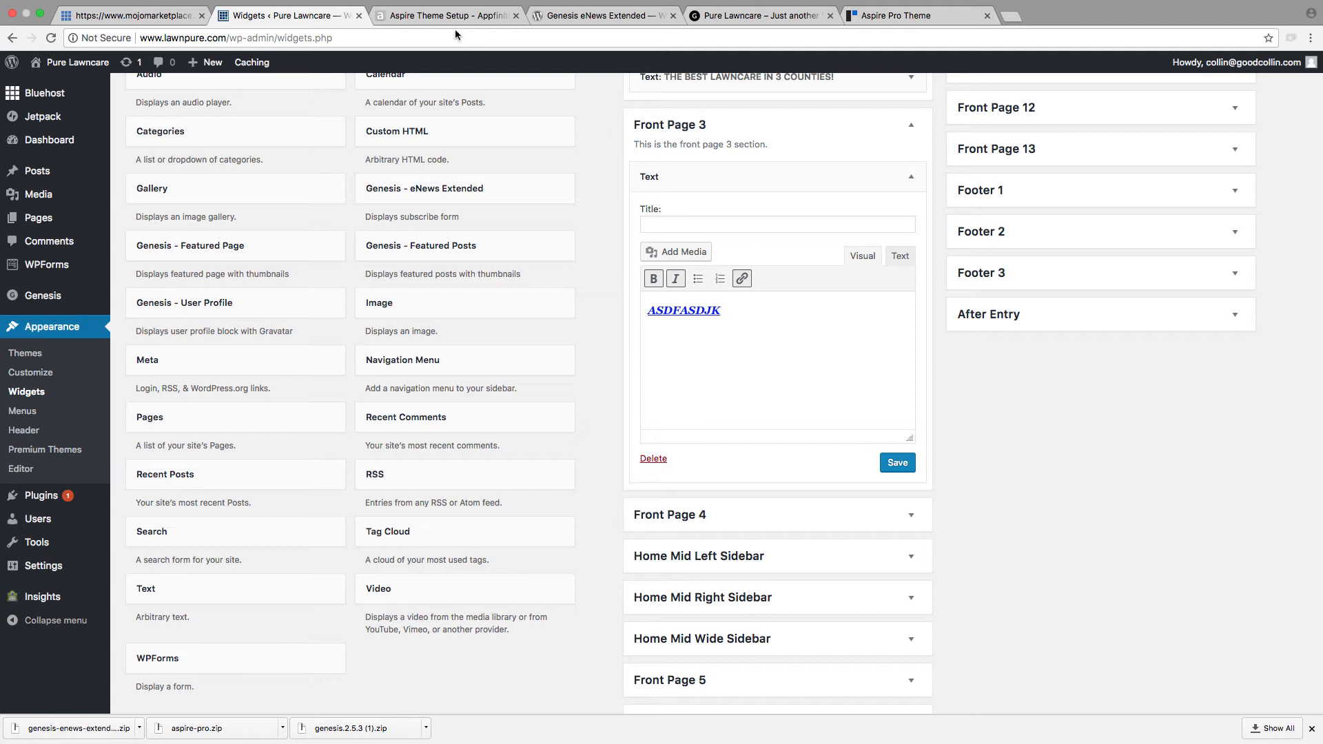
{"action": "left_click", "coordinate": [762, 365]}
{"action": "key", "text": "BackSpace"}
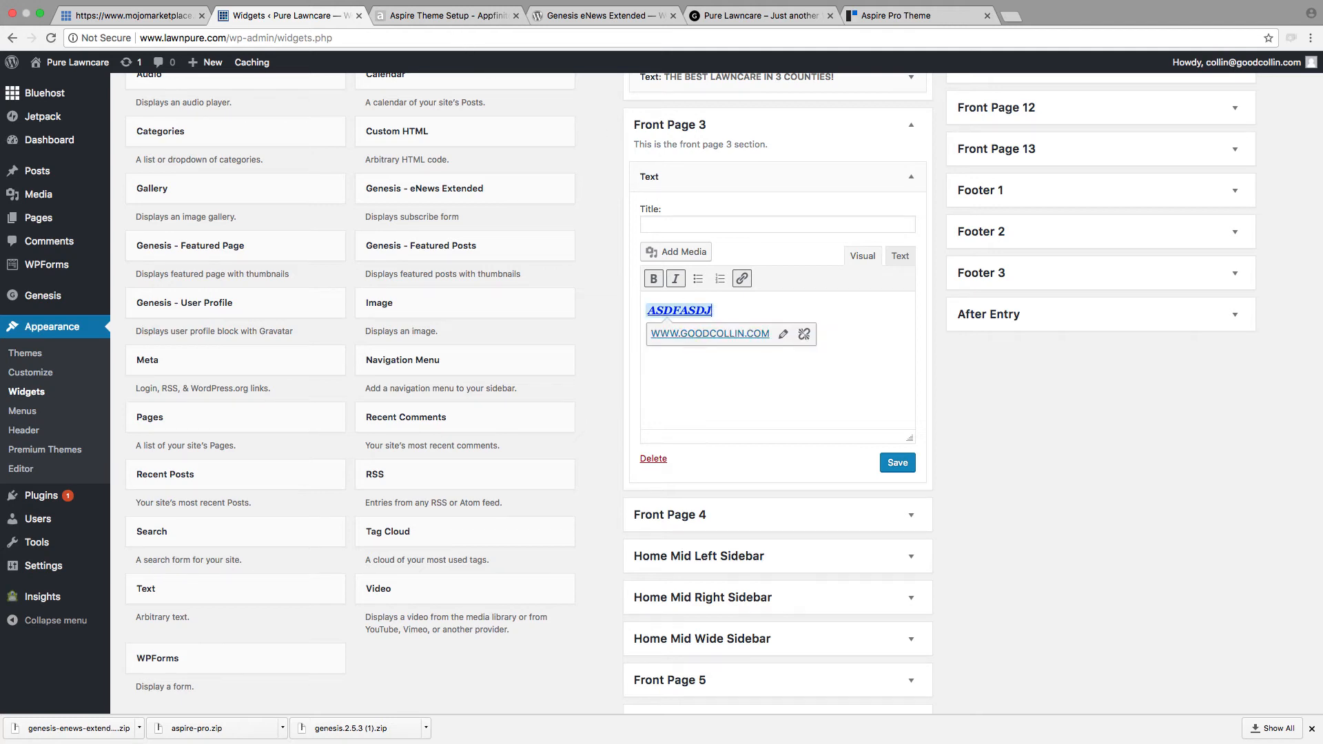
{"action": "key", "text": "BackSpace"}
{"action": "key", "text": "BackSpace"}
{"action": "key", "text": "BackSpace"}
{"action": "key", "text": "BackSpace"}
{"action": "key", "text": "BackSpace"}
{"action": "key", "text": "BackSpace"}
{"action": "key", "text": "BackSpace"}
{"action": "key", "text": "BackSpace"}
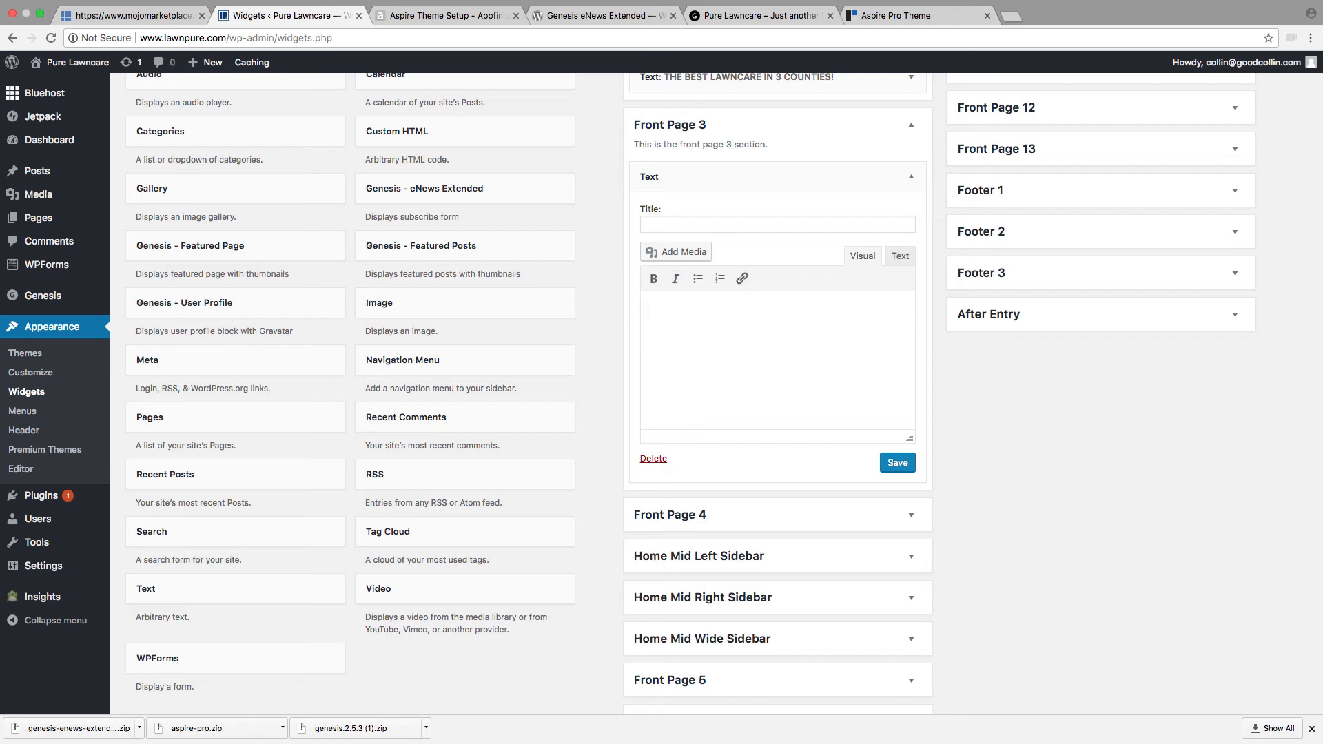
Step: Try pasting the copied sample code into the Front Page 3 widget's visual editor, and clear it again
{"action": "key", "text": "ctrl+v"}
{"action": "left_click", "coordinate": [874, 386]}
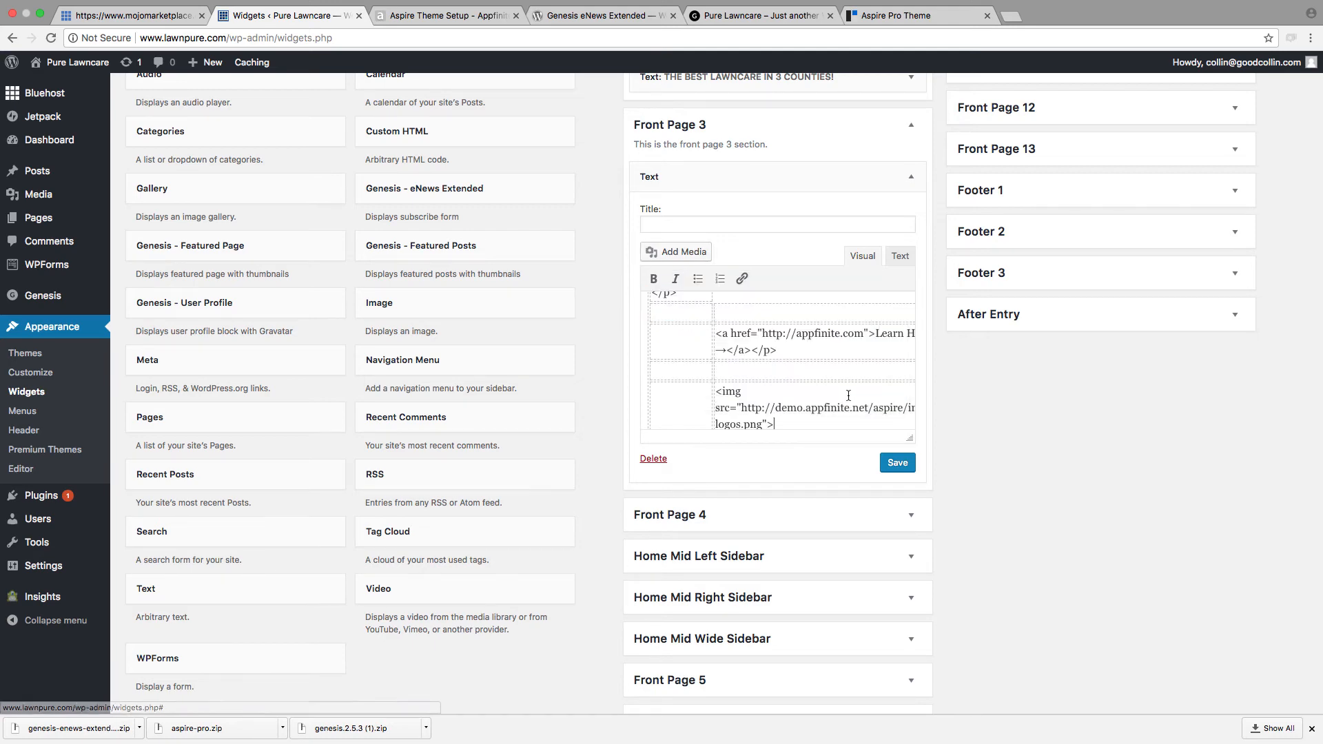
{"action": "scroll", "coordinate": [848, 394], "scroll_direction": "up", "scroll_amount": 3}
{"action": "scroll", "coordinate": [848, 395], "scroll_direction": "down", "scroll_amount": 6}
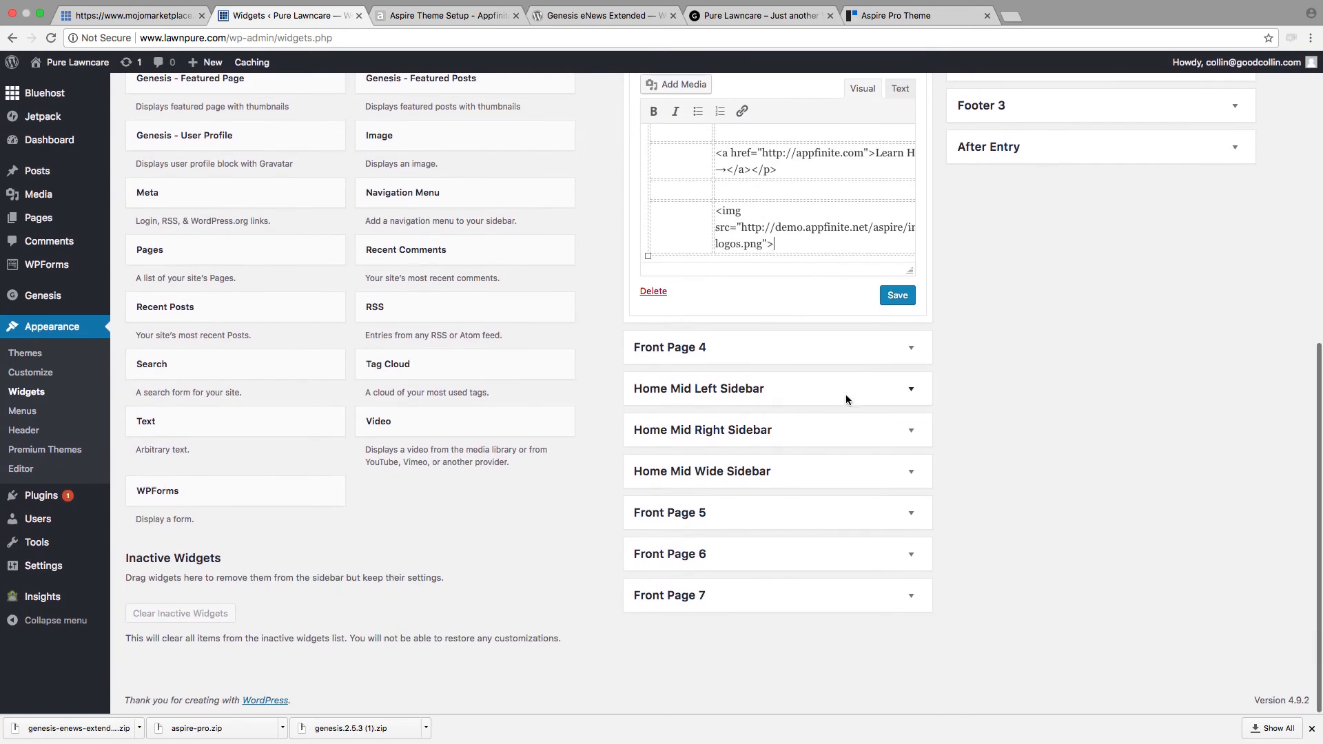
{"action": "key", "text": "ctrl+a"}
{"action": "key", "text": "BackSpace"}
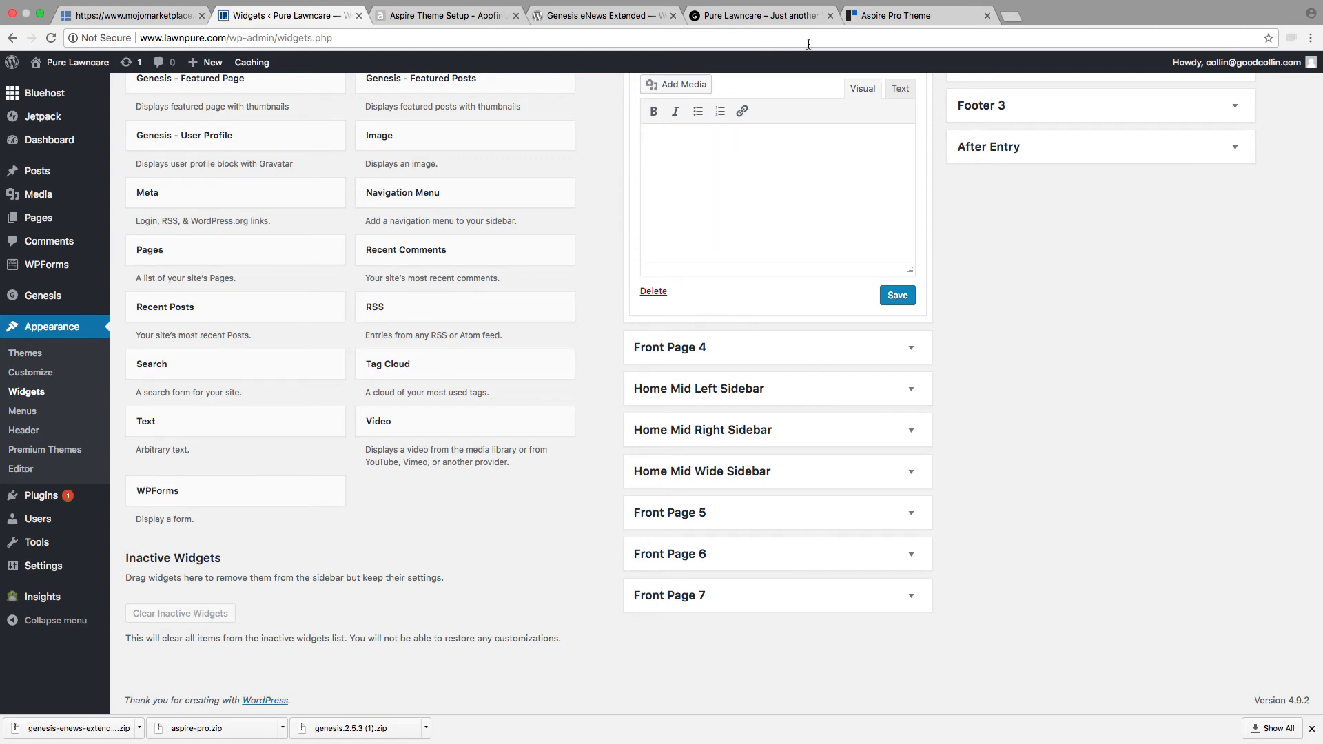
Step: Open the raw version of the Front Page 3 sample code, gistfile1.txt, from the Aspire Theme Setup guide
{"action": "left_click", "coordinate": [591, 21]}
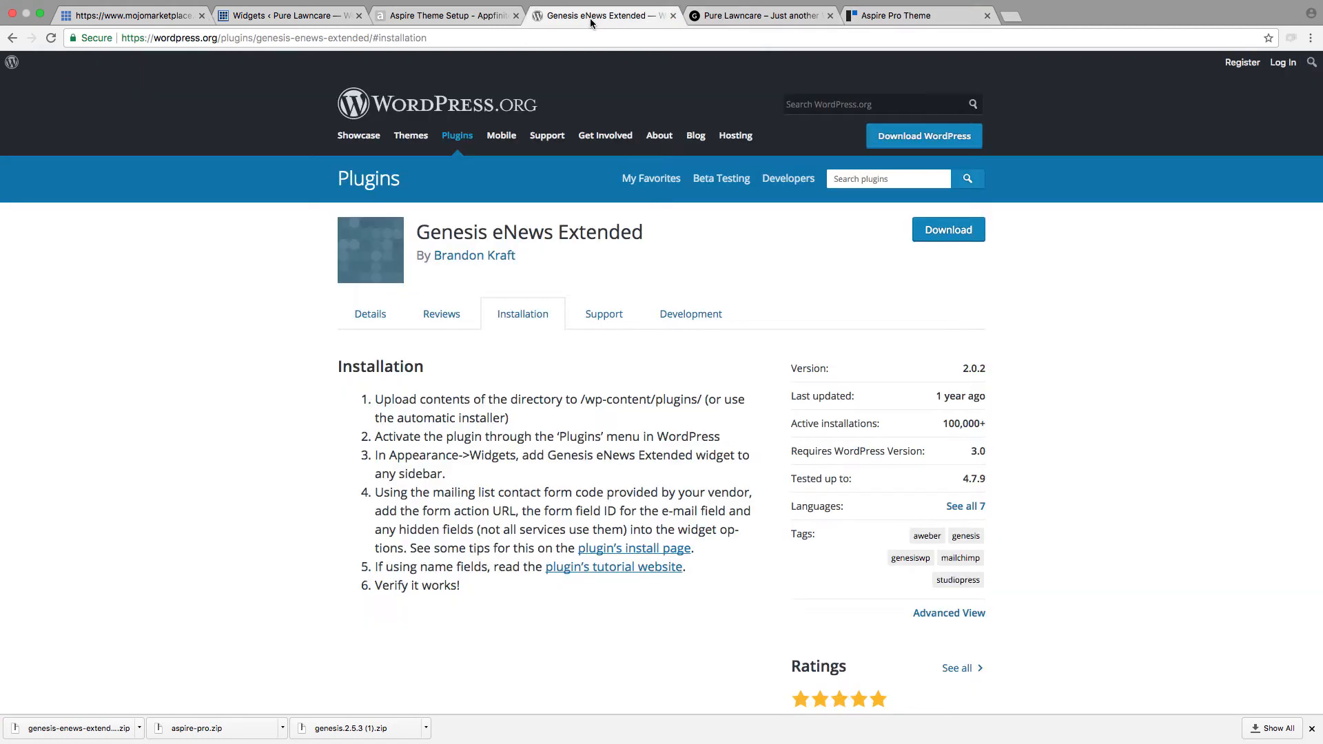
{"action": "left_click", "coordinate": [445, 15]}
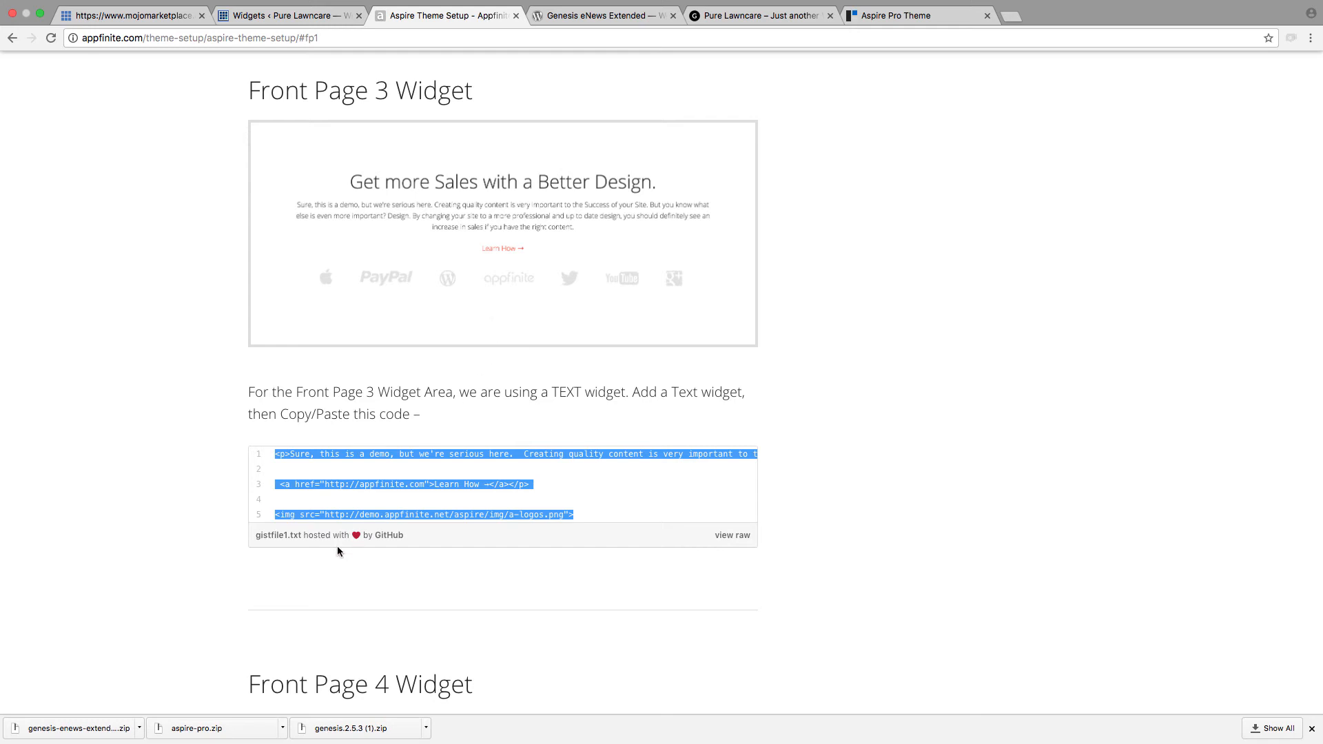
{"action": "left_click", "coordinate": [743, 536]}
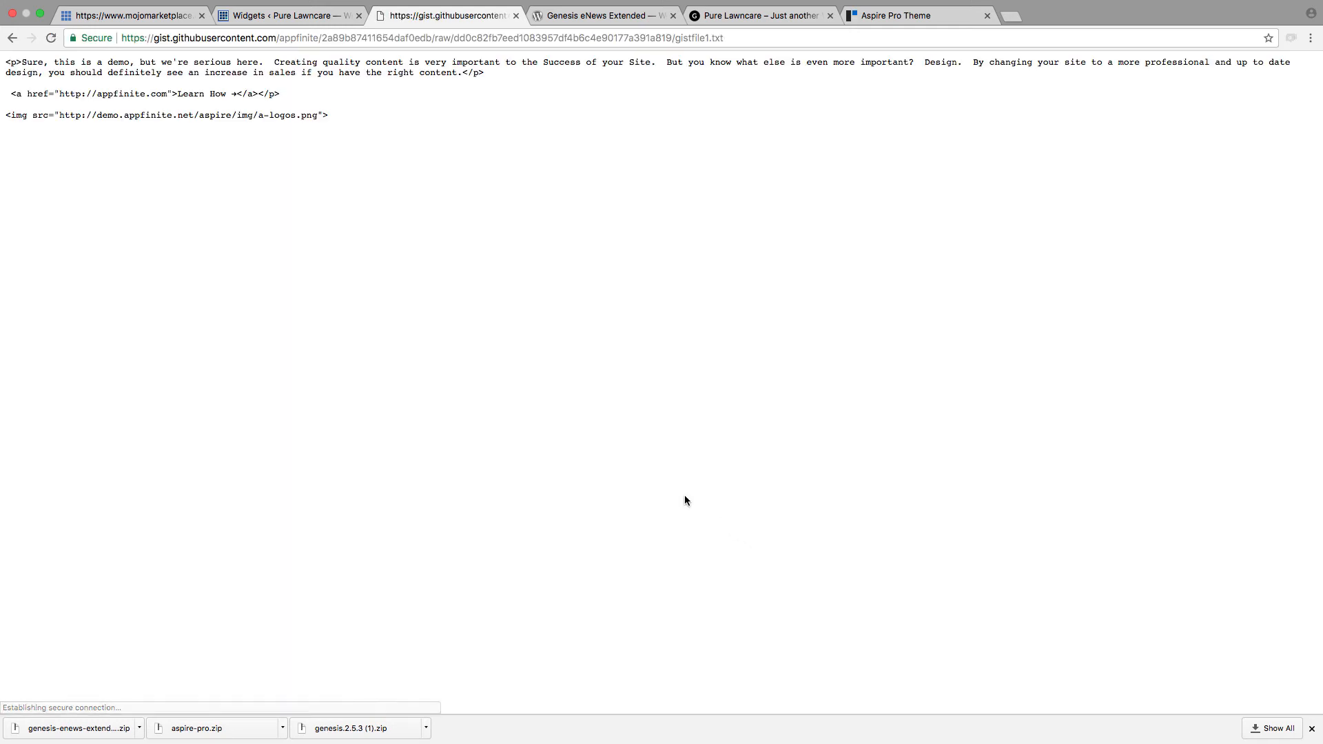
Step: Copy the entire sample code from the raw gistfile1.txt page and return to the WordPress Widgets page
{"action": "key", "text": "super+a"}
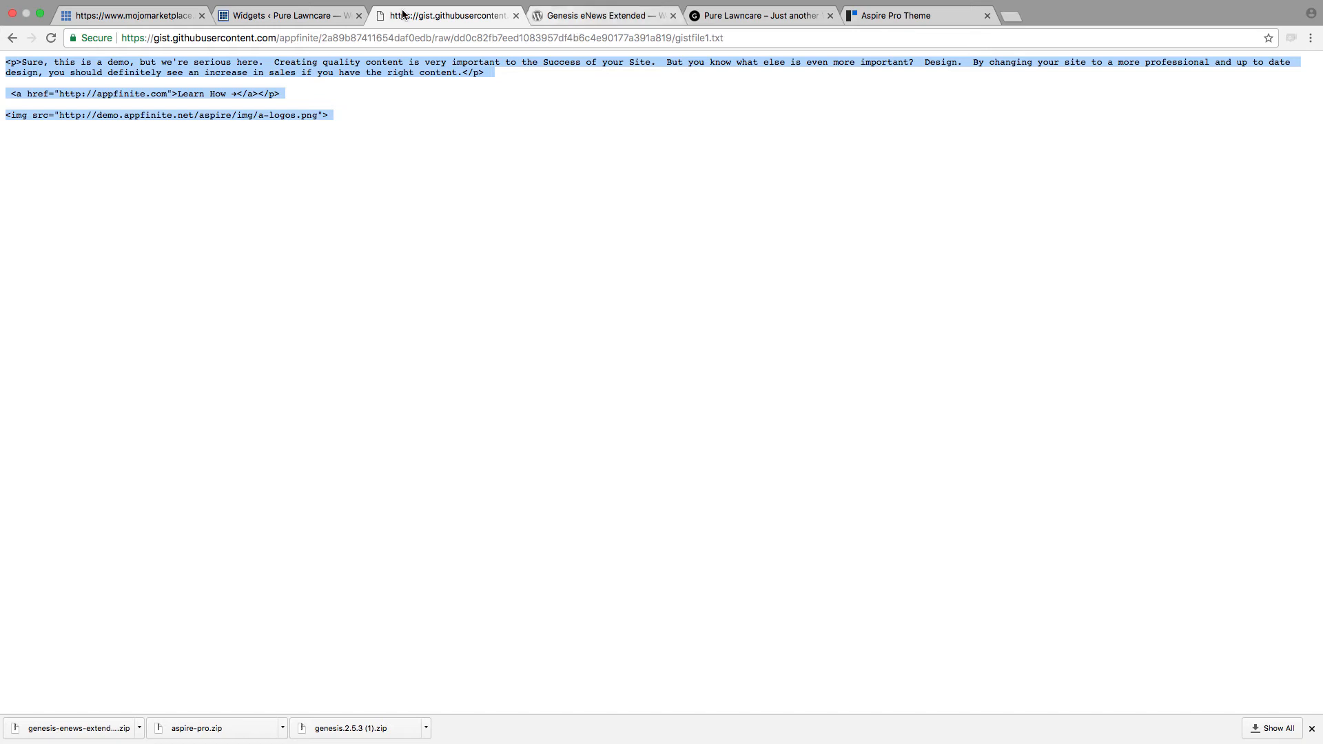
{"action": "left_click", "coordinate": [320, 16]}
Step: Try the copied sample code in the visual editor of the Front Page 3 Text widget and save the widget
{"action": "left_click", "coordinate": [743, 184]}
{"action": "scroll", "coordinate": [744, 184], "scroll_direction": "up", "scroll_amount": 1}
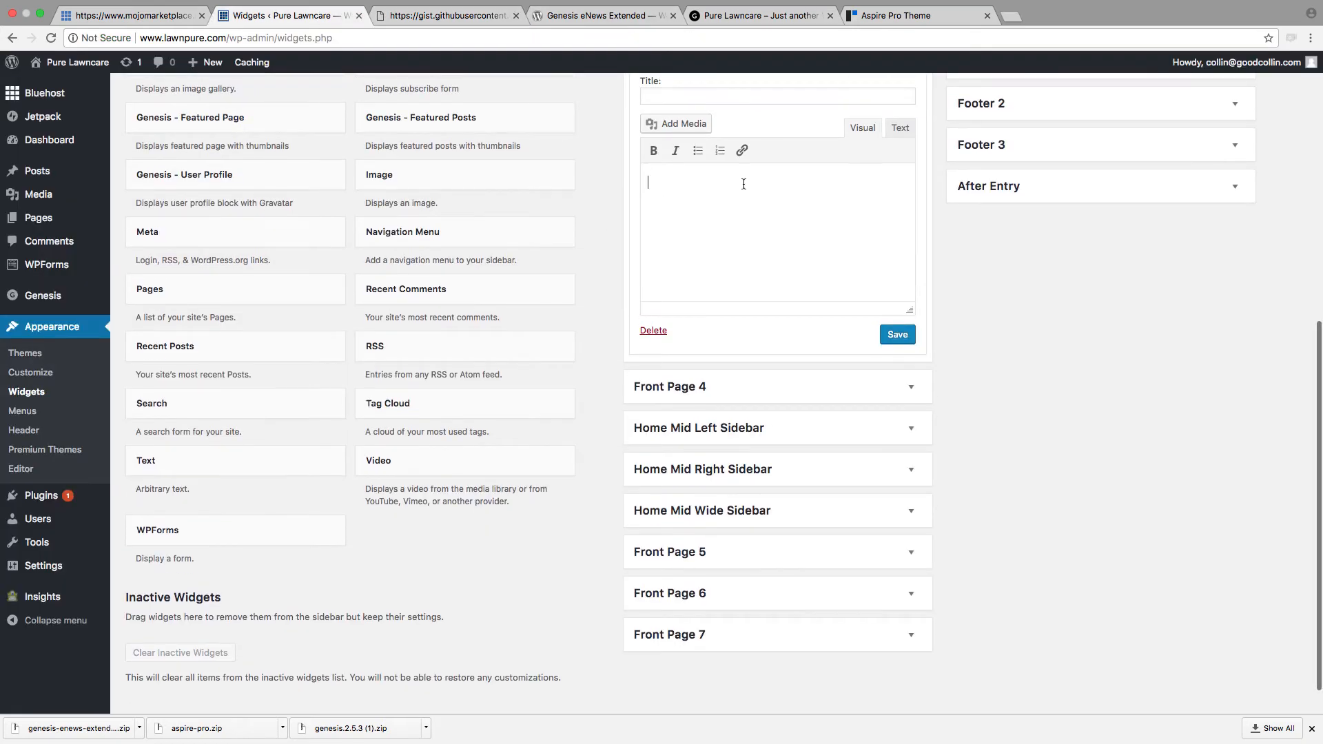
{"action": "key", "text": "super+v"}
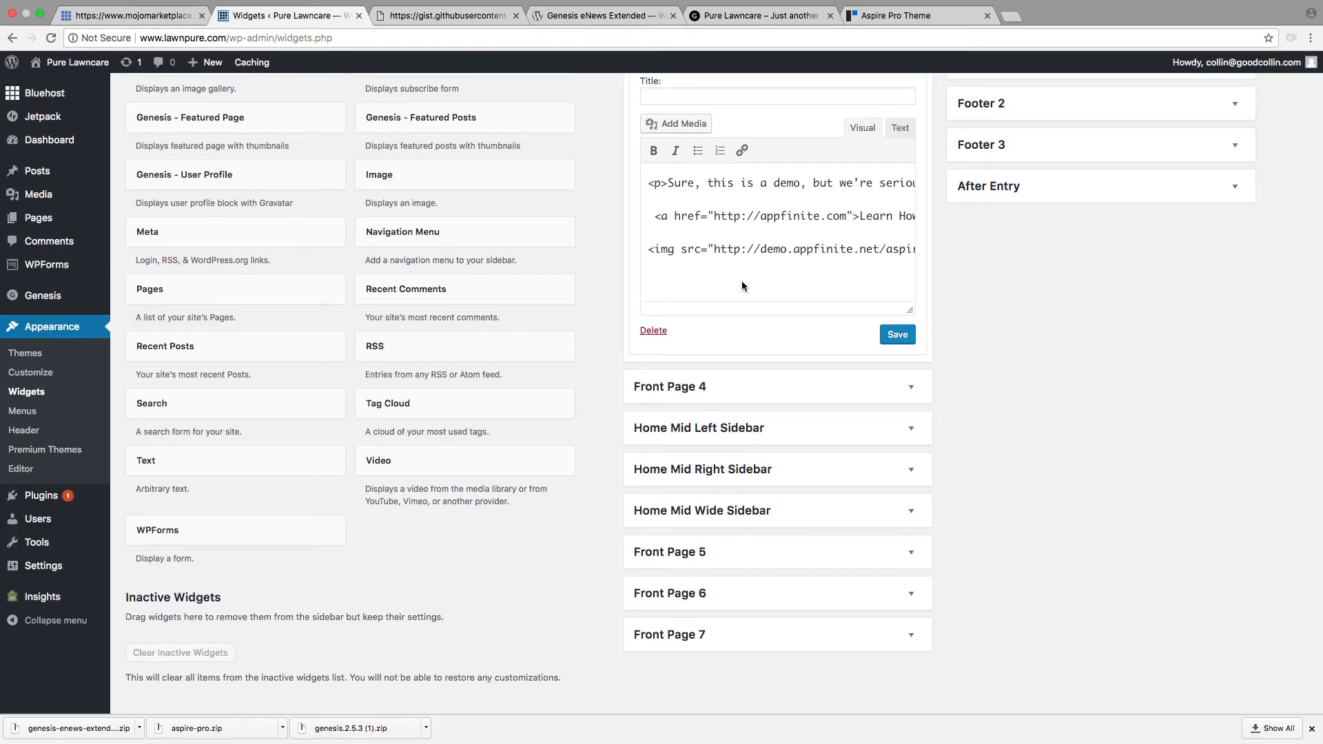
{"action": "scroll", "coordinate": [804, 361], "scroll_direction": "up", "scroll_amount": 2}
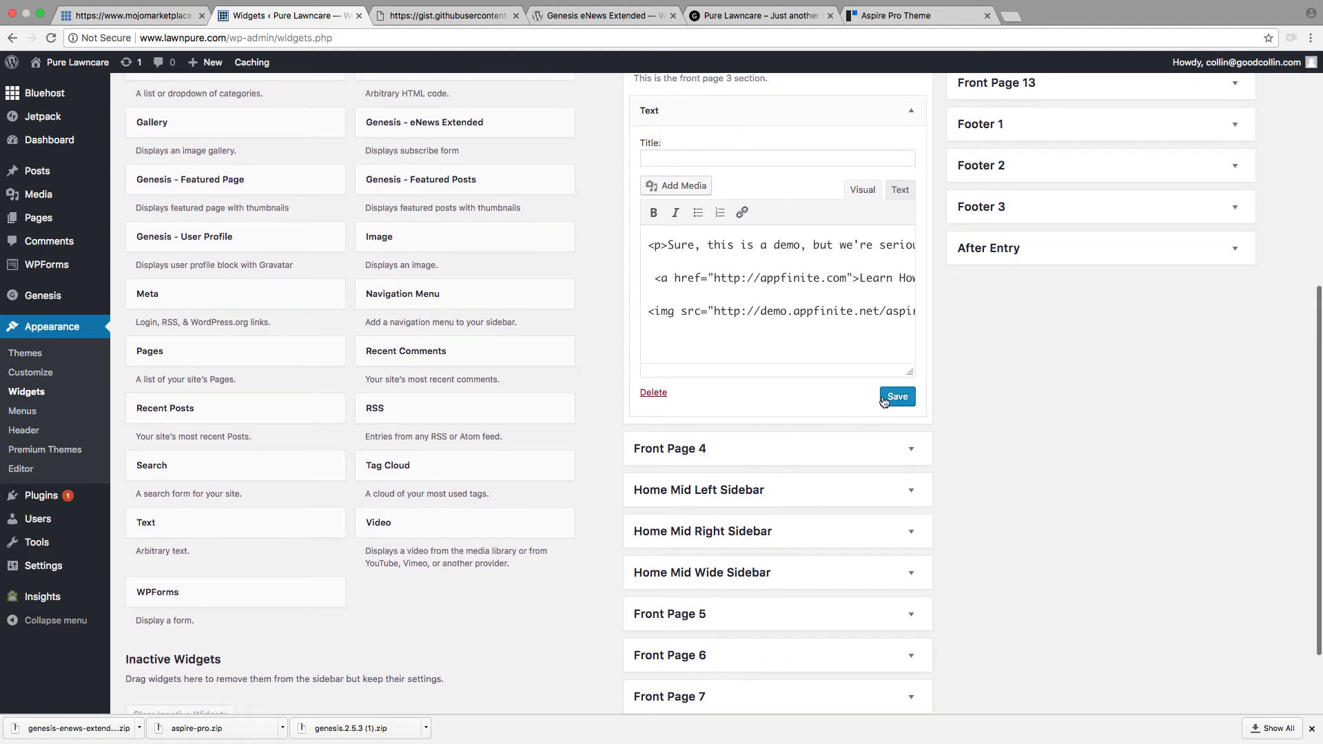
{"action": "left_click", "coordinate": [889, 398]}
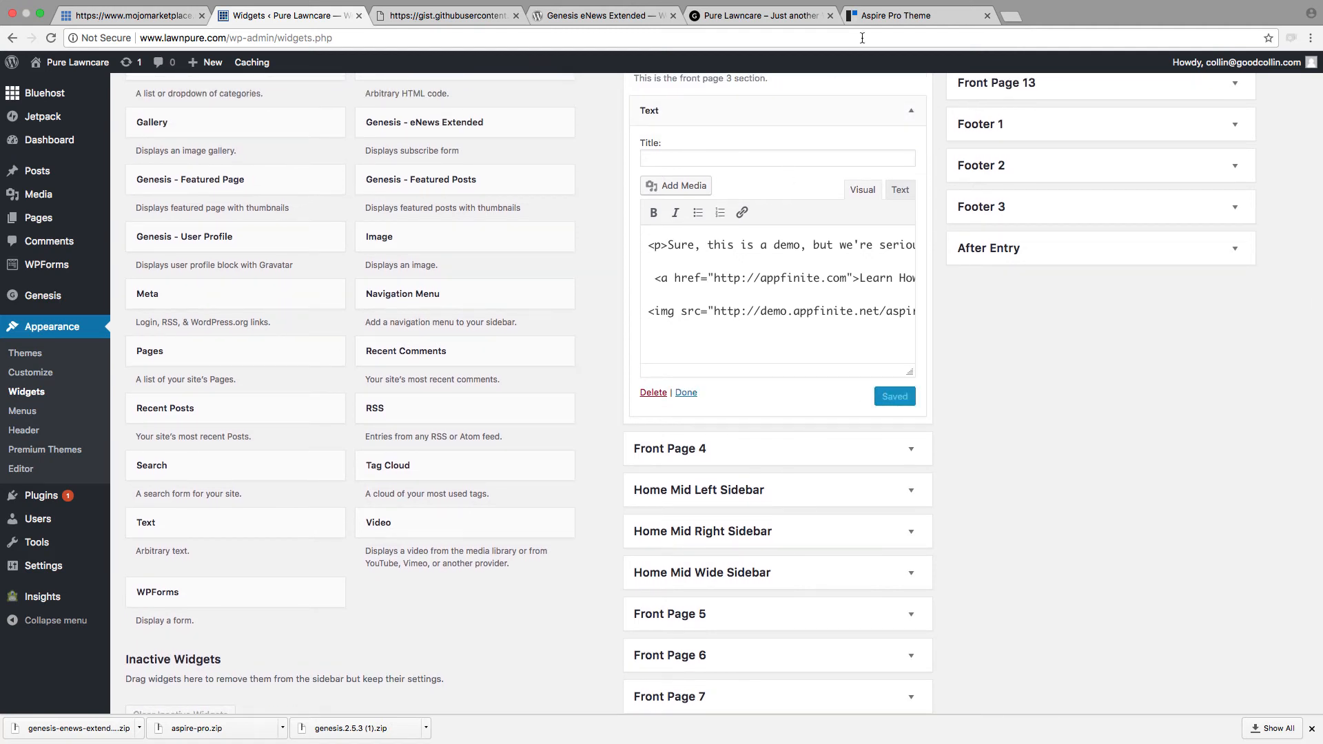
Step: Reload the lawnpure.com homepage and examine how the Front Page 3 sample code is displayed
{"action": "left_click", "coordinate": [747, 20]}
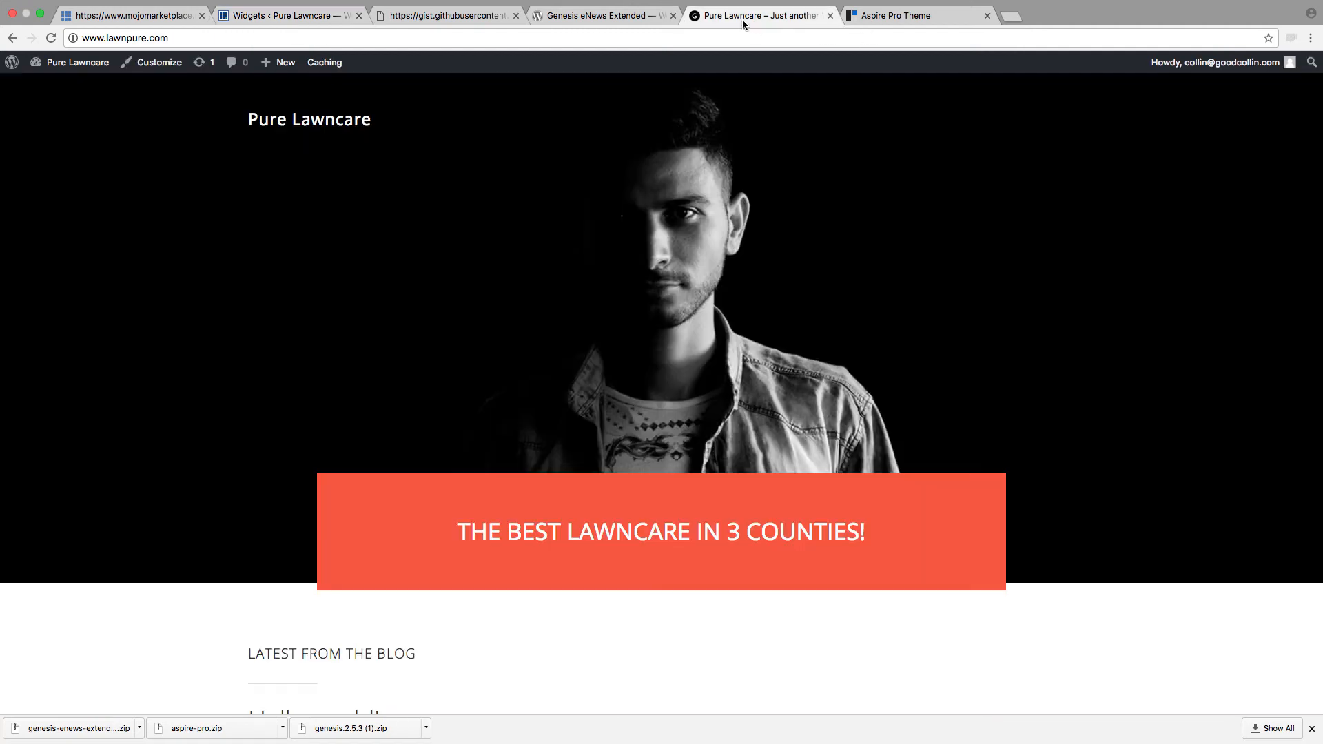
{"action": "left_click", "coordinate": [54, 36]}
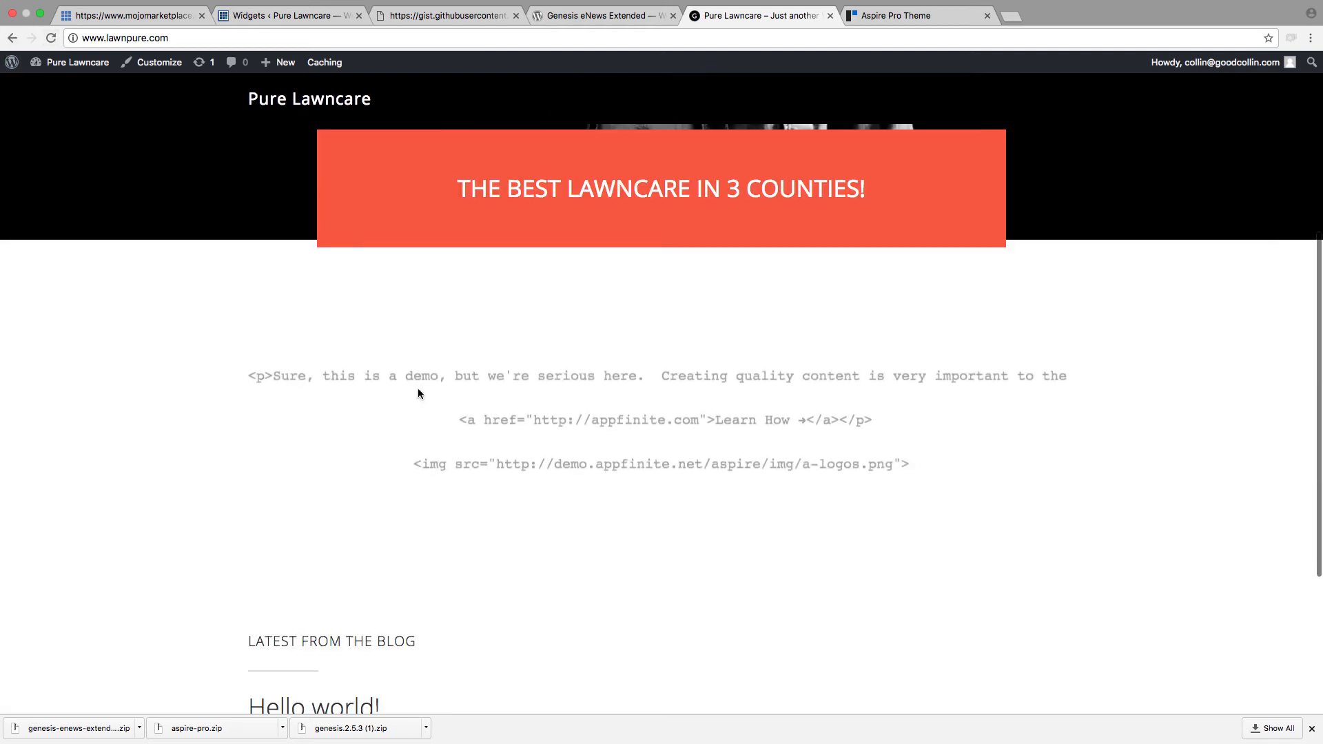
{"action": "left_click_drag", "start_coordinate": [911, 463], "coordinate": [418, 345]}
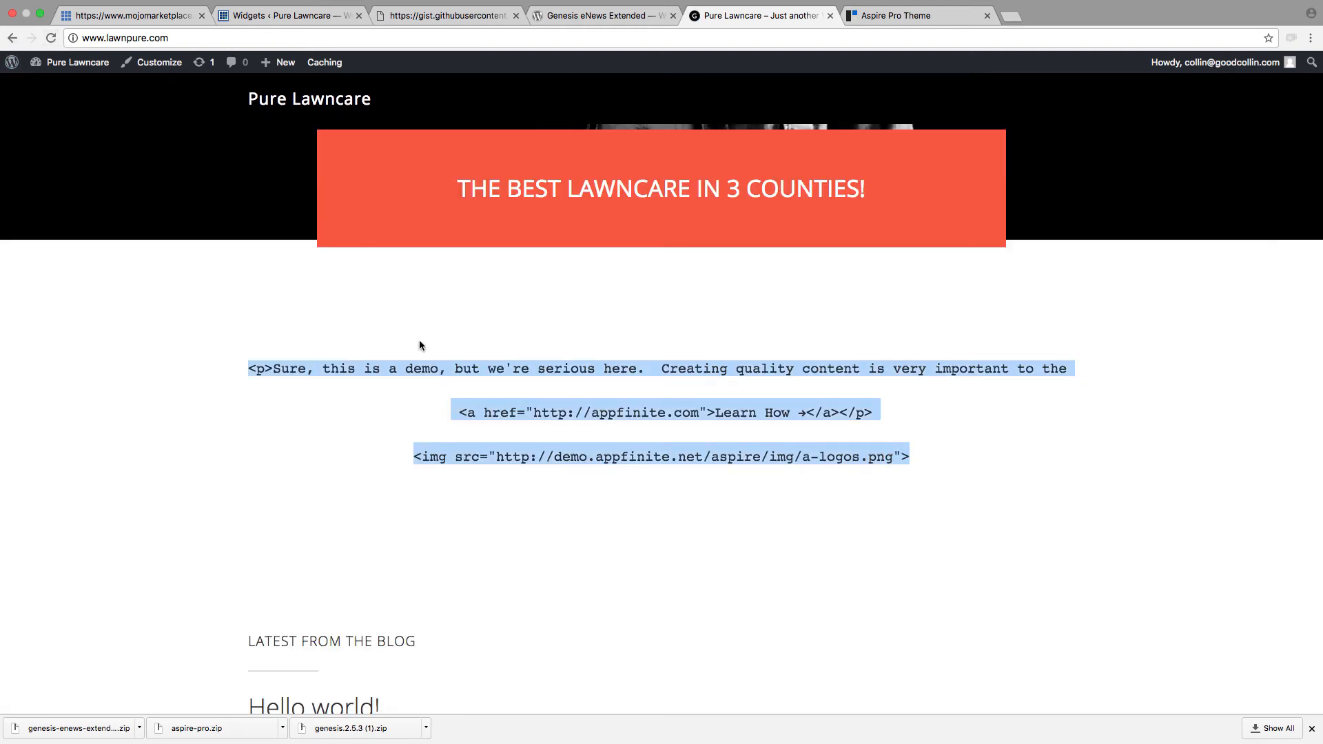
{"action": "left_click", "coordinate": [210, 309]}
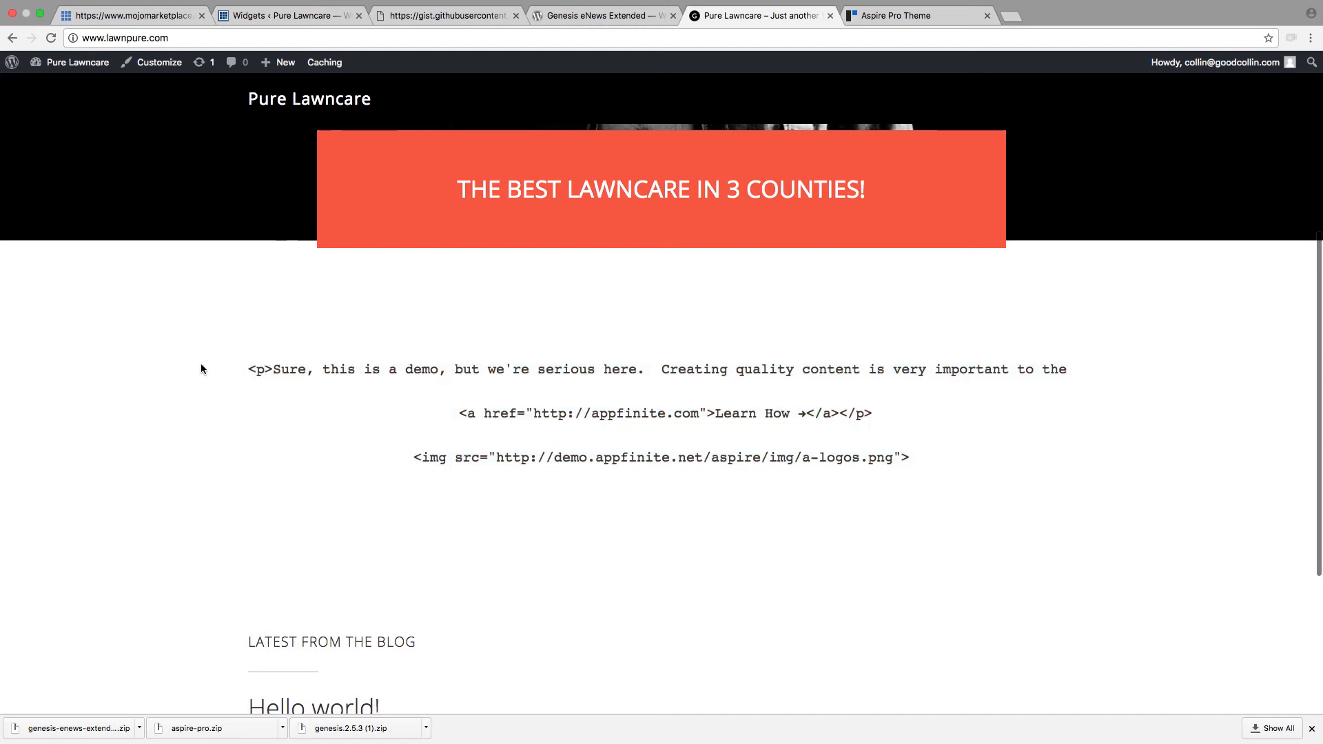
{"action": "left_click_drag", "start_coordinate": [200, 364], "coordinate": [972, 465]}
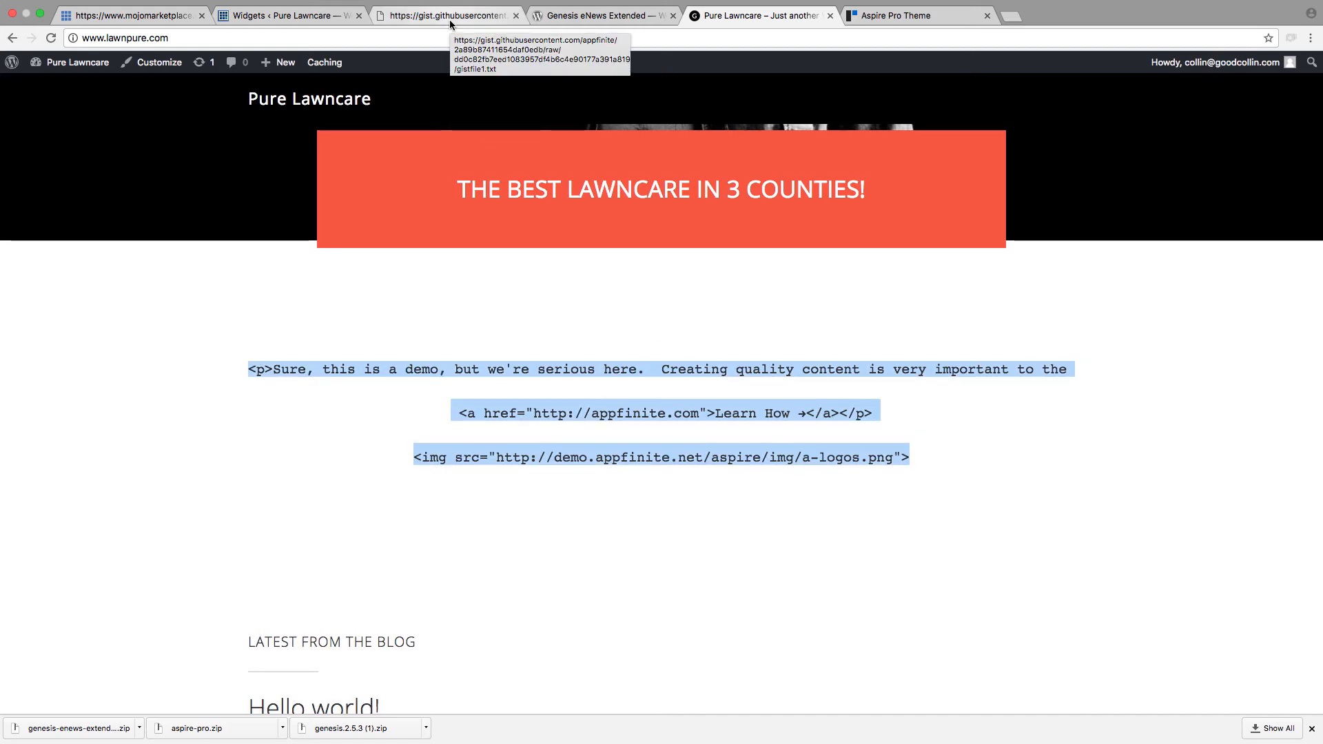
Step: Clear the Front Page 3 Text widget, paste the sample code into its HTML text view instead, and save it
{"action": "left_click", "coordinate": [290, 15]}
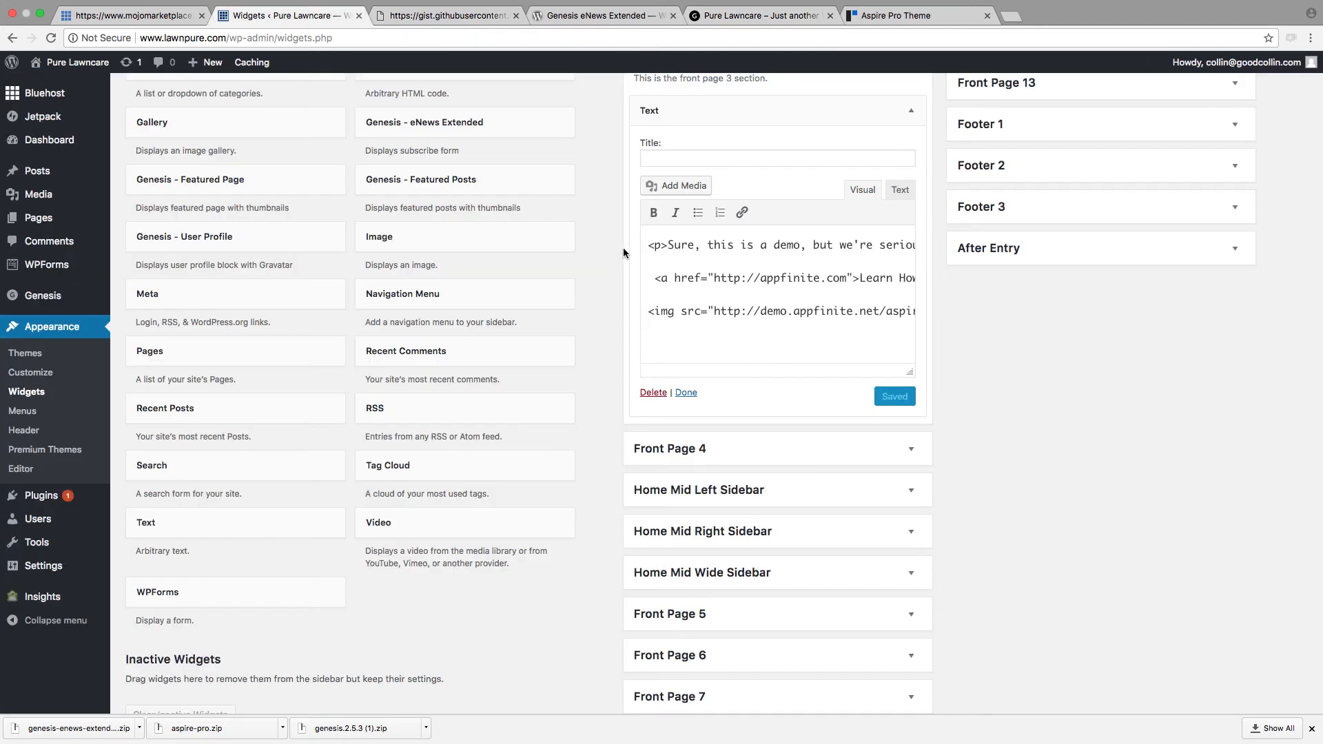
{"action": "key", "text": "super+a"}
{"action": "triple_click", "coordinate": [821, 302]}
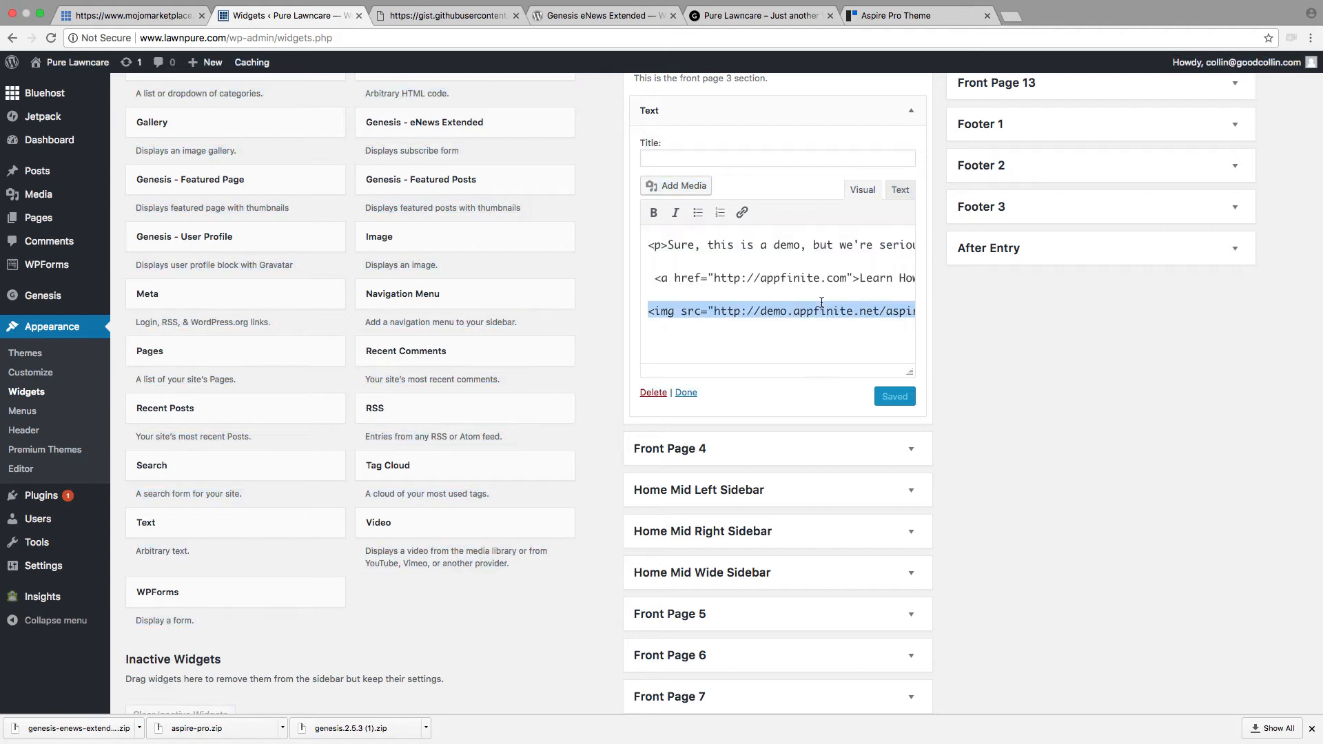
{"action": "key", "text": "super+a"}
{"action": "key", "text": "BackSpace"}
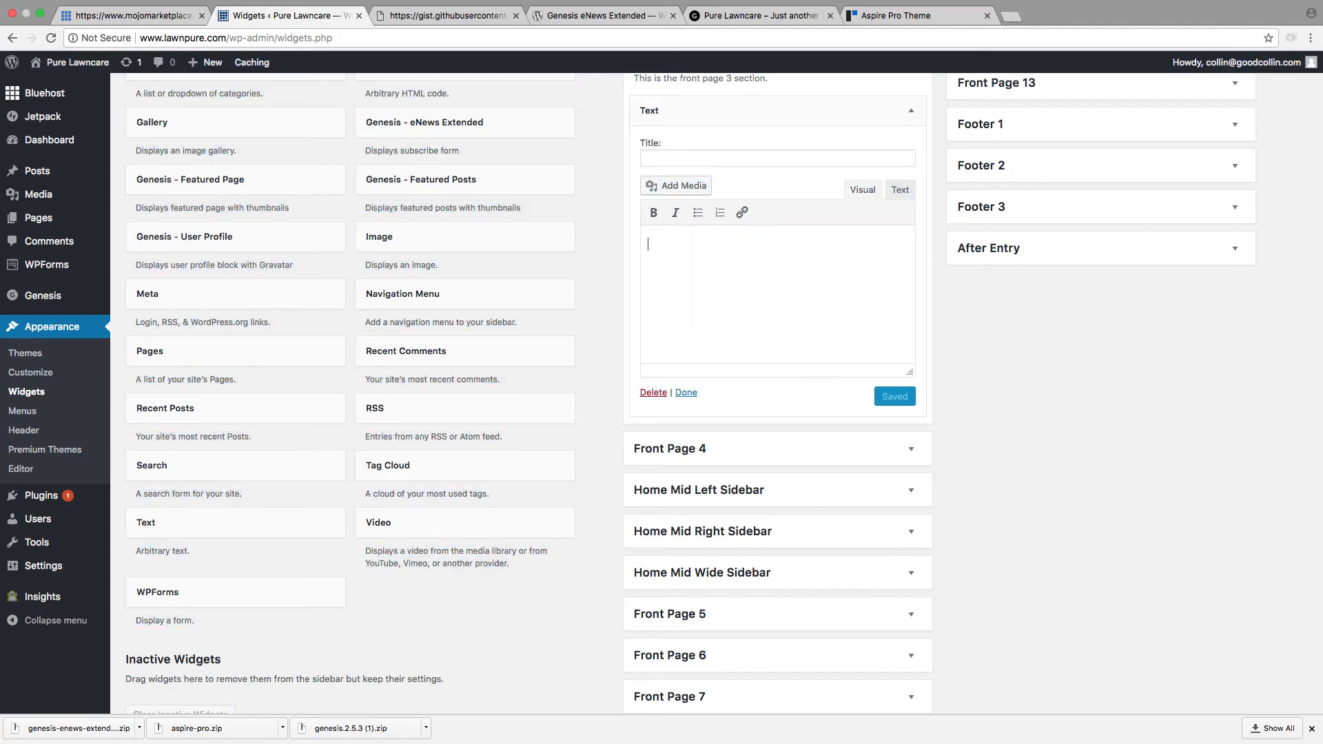
{"action": "left_click", "coordinate": [903, 189]}
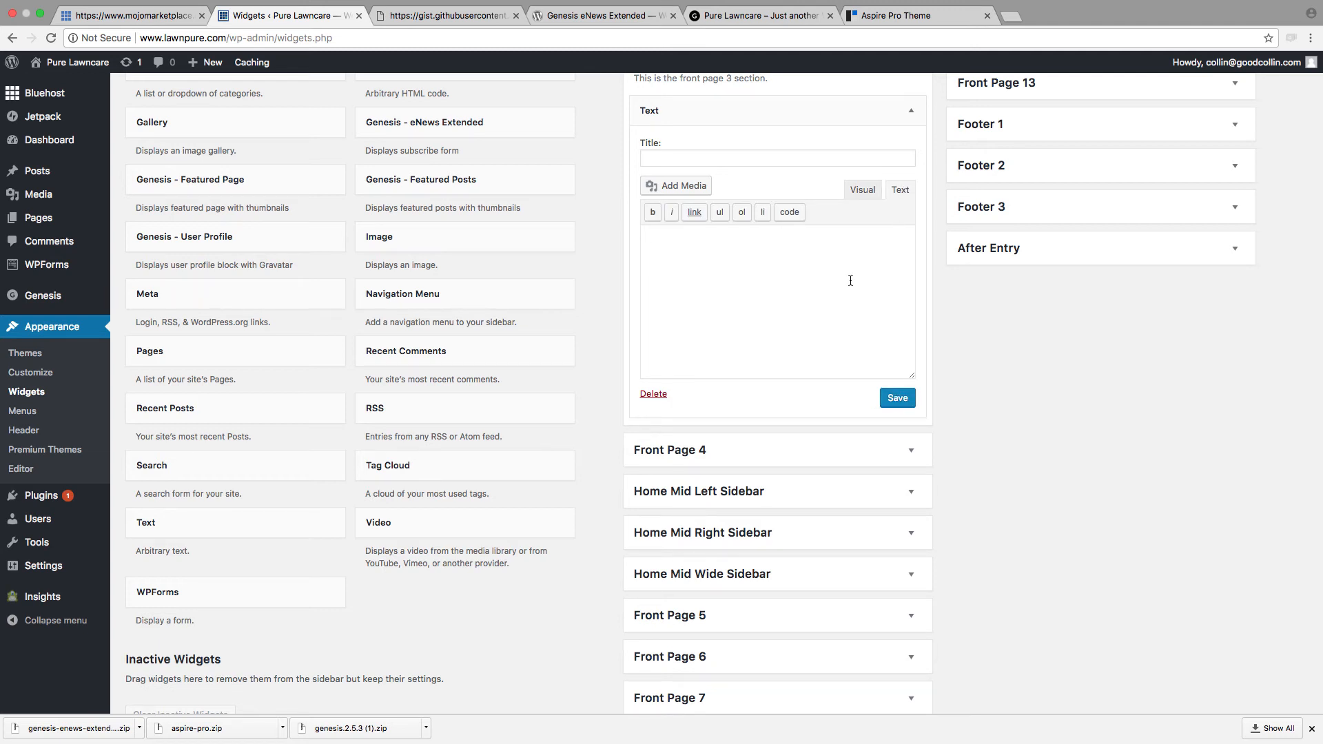
{"action": "key", "text": "super+v"}
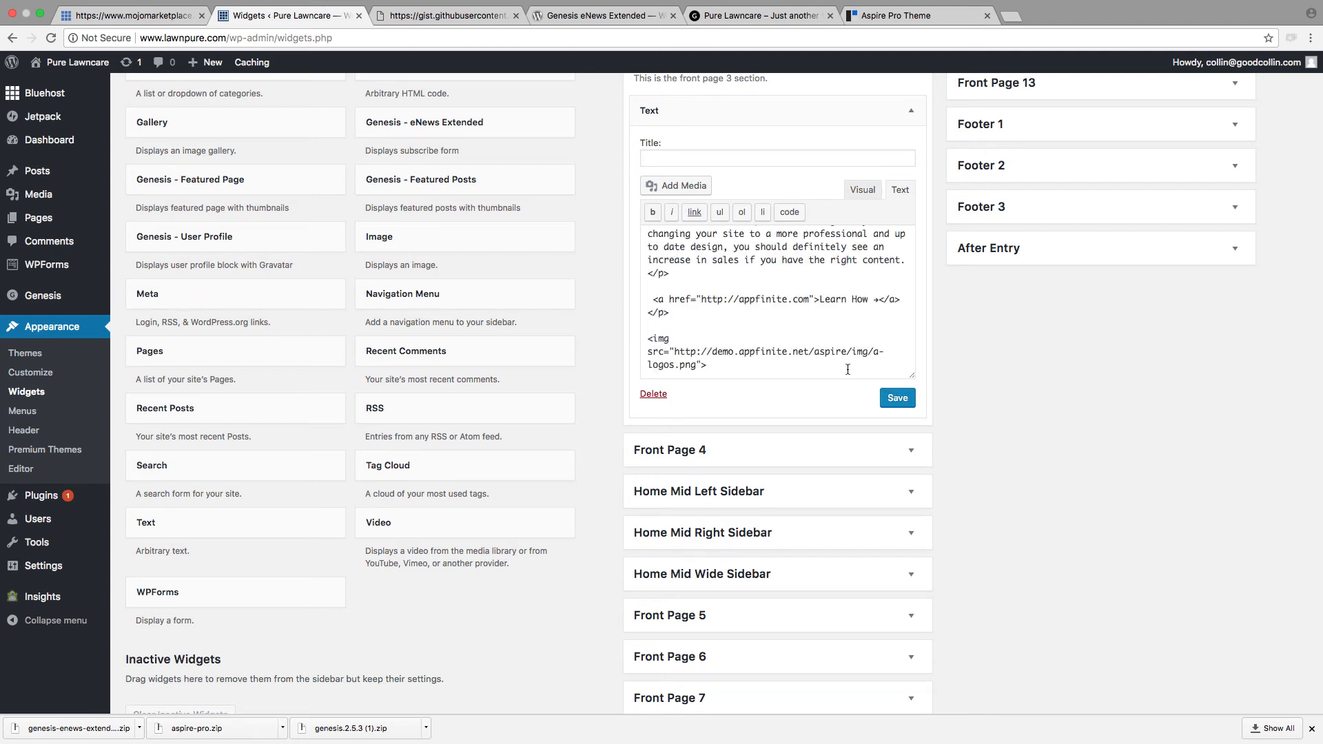
{"action": "left_click", "coordinate": [914, 398]}
Step: Reload the lawnpure.com homepage, review the Front Page 3 section, and test its Learn How link before returning to the homepage
{"action": "left_click", "coordinate": [728, 19]}
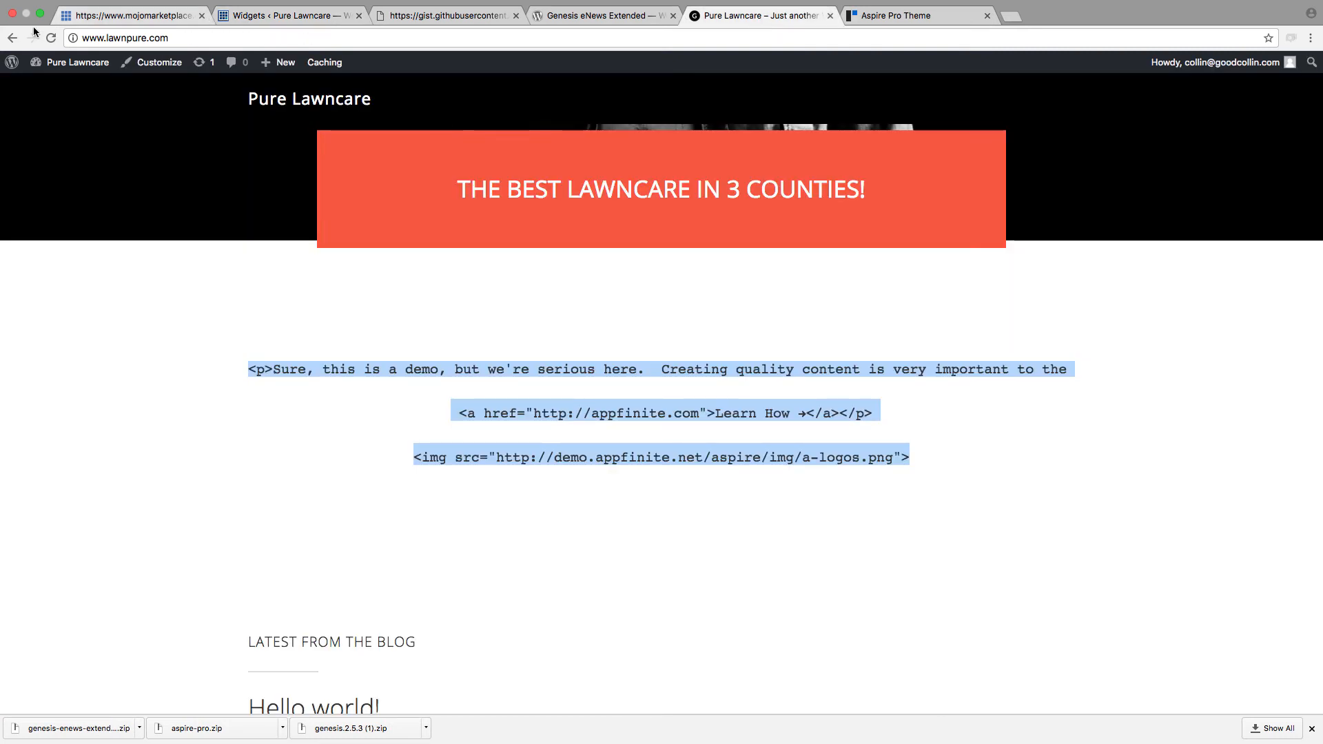
{"action": "left_click", "coordinate": [50, 41]}
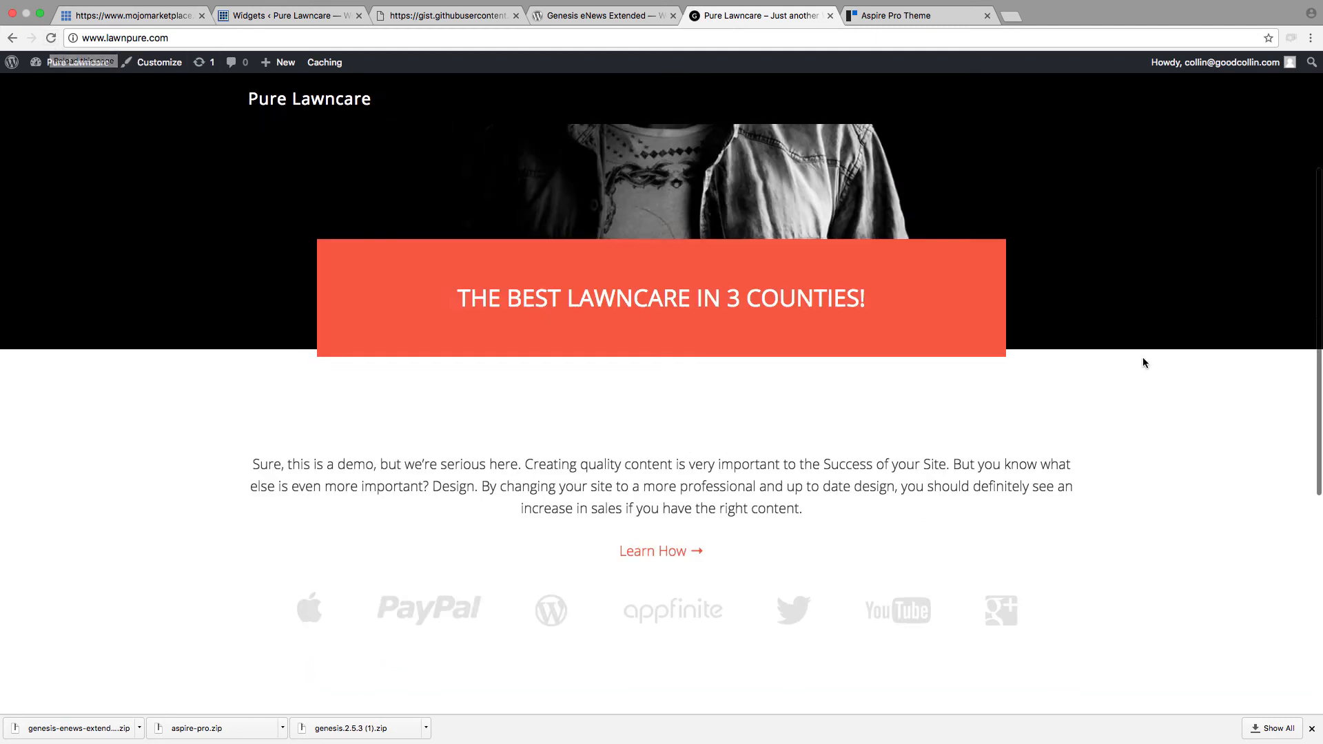
{"action": "scroll", "coordinate": [1116, 430], "scroll_direction": "down", "scroll_amount": 5}
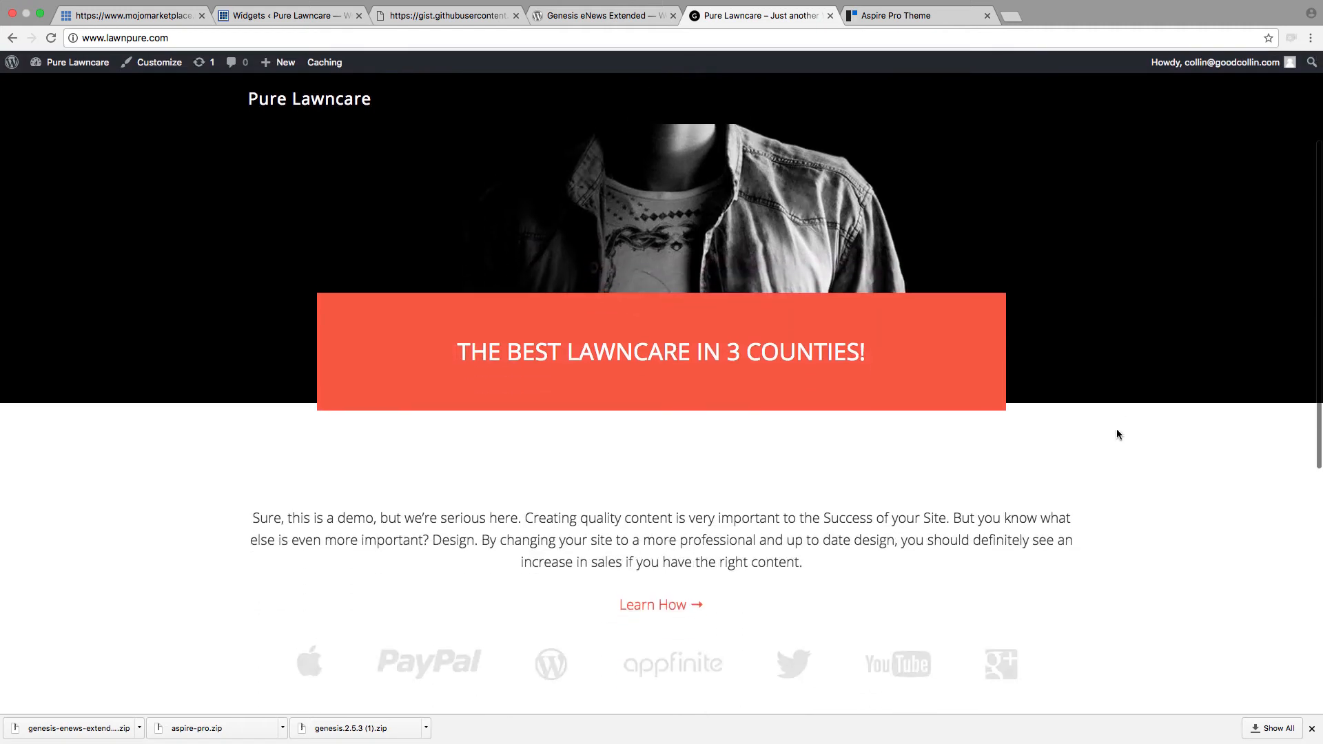
{"action": "scroll", "coordinate": [1116, 428], "scroll_direction": "down", "scroll_amount": 2}
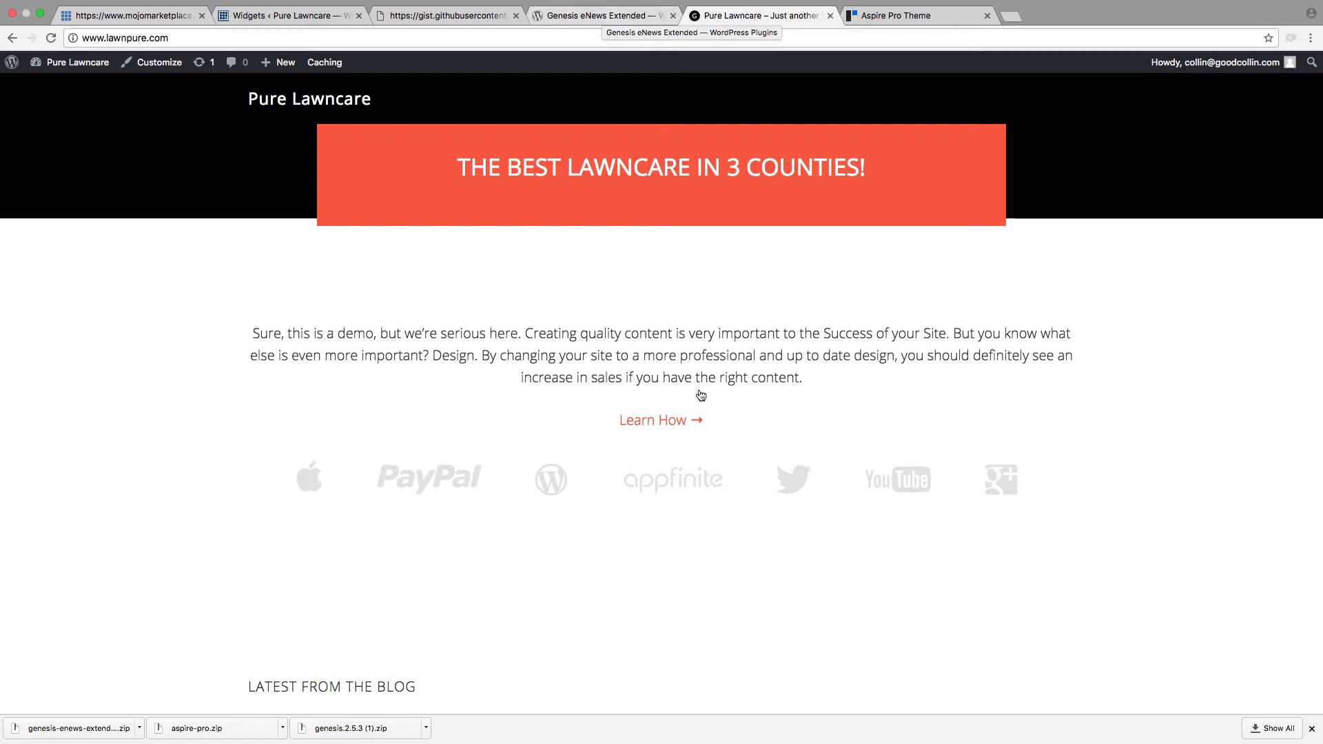
{"action": "left_click", "coordinate": [658, 427]}
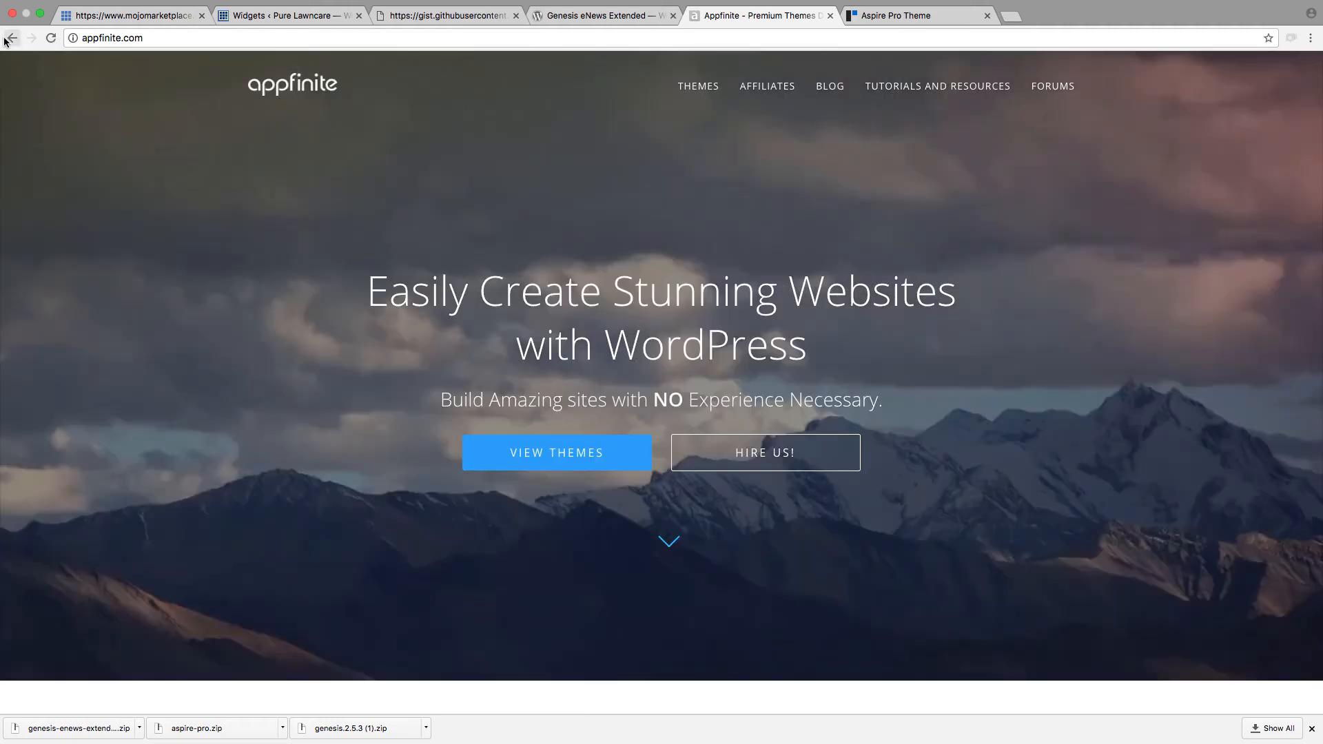
{"action": "left_click", "coordinate": [7, 39]}
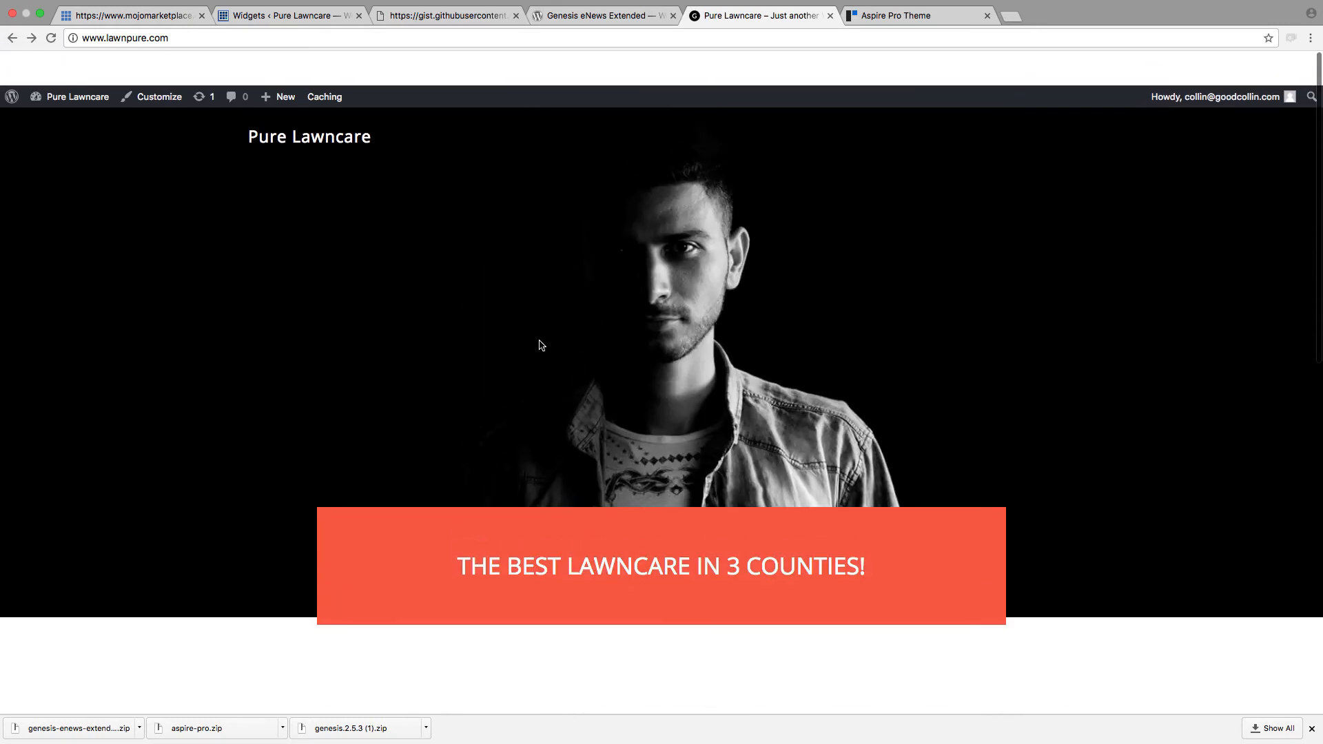
Step: Examine the opening and closing paragraph tags around the demo text in the raw sample code
{"action": "left_click", "coordinate": [484, 19]}
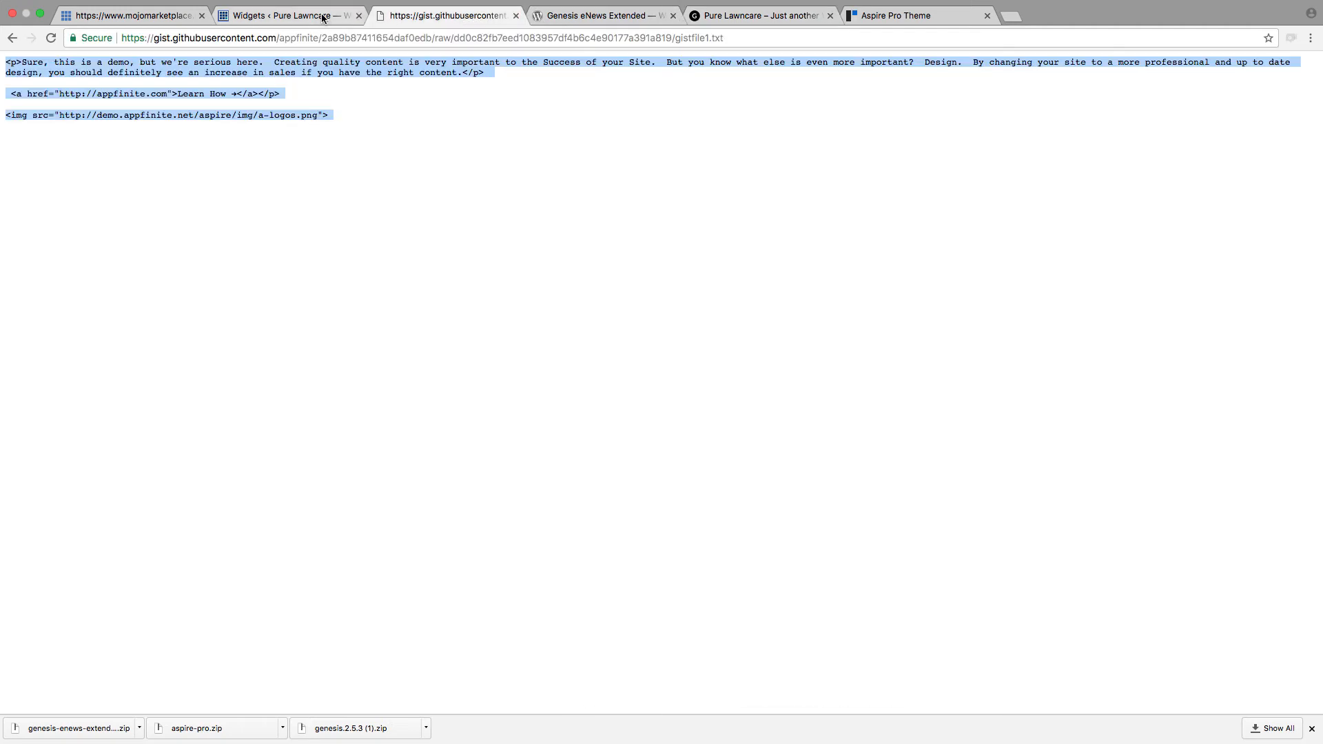
{"action": "left_click", "coordinate": [139, 129]}
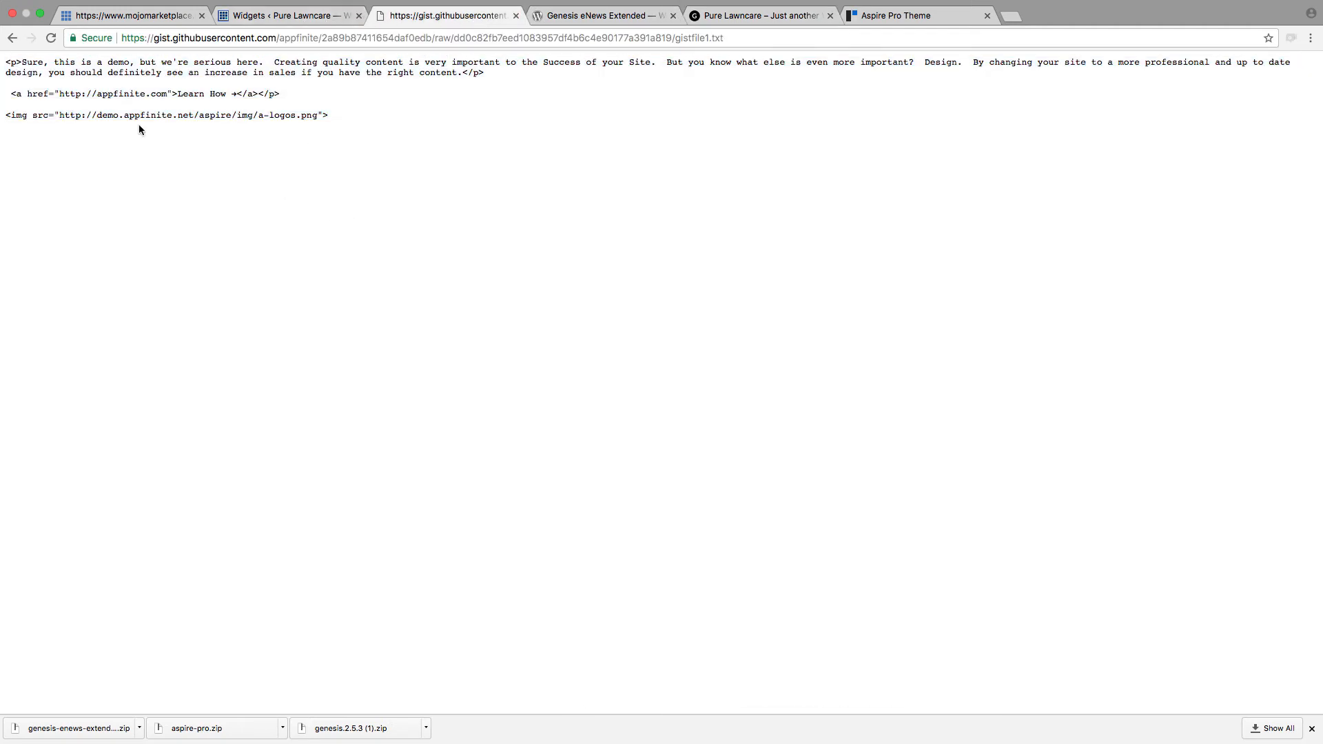
{"action": "left_click_drag", "start_coordinate": [21, 63], "coordinate": [2, 64]}
{"action": "left_click_drag", "start_coordinate": [487, 72], "coordinate": [458, 72]}
{"action": "left_click", "coordinate": [283, 15]}
Step: Compare the homepage's demo paragraph, Learn How link and logo row with the matching lines of the raw sample code
{"action": "left_click", "coordinate": [773, 16]}
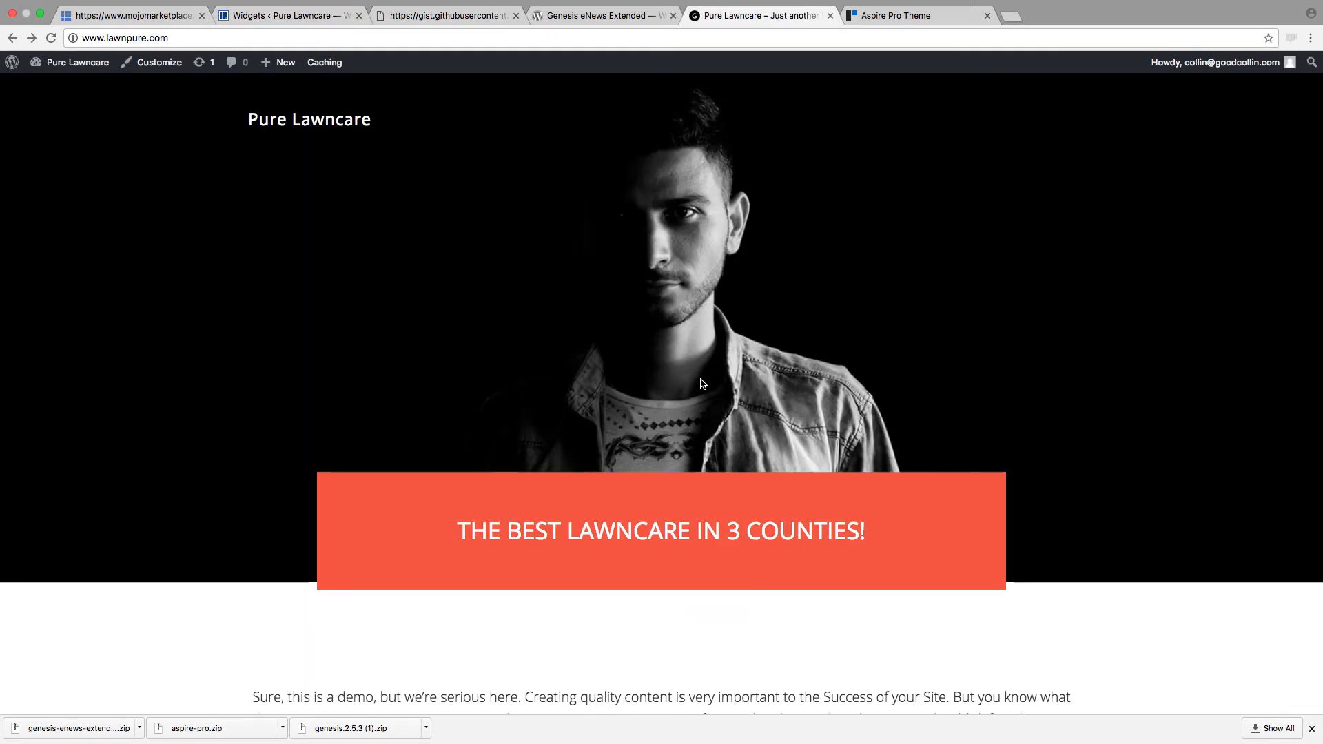
{"action": "scroll", "coordinate": [280, 498], "scroll_direction": "down", "scroll_amount": 3}
{"action": "left_click_drag", "start_coordinate": [268, 523], "coordinate": [854, 544]}
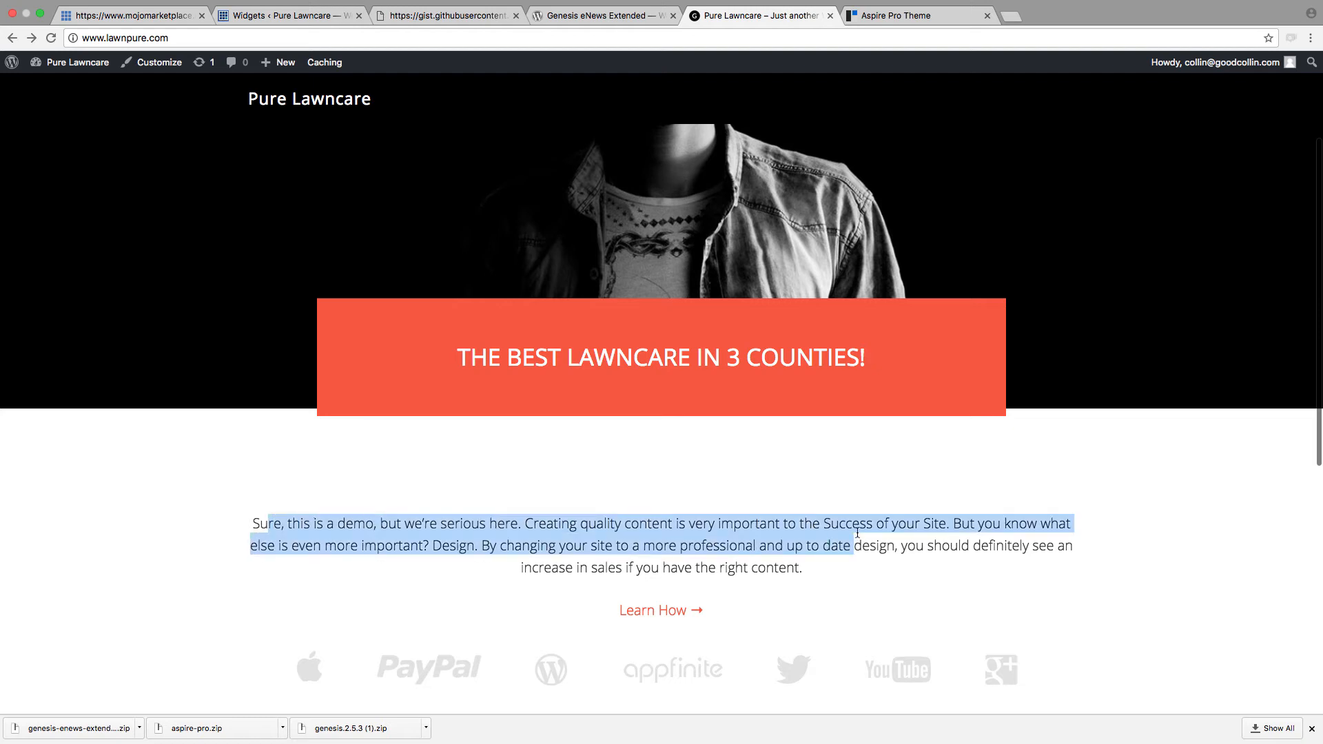
{"action": "left_click", "coordinate": [581, 17]}
{"action": "left_click", "coordinate": [440, 11]}
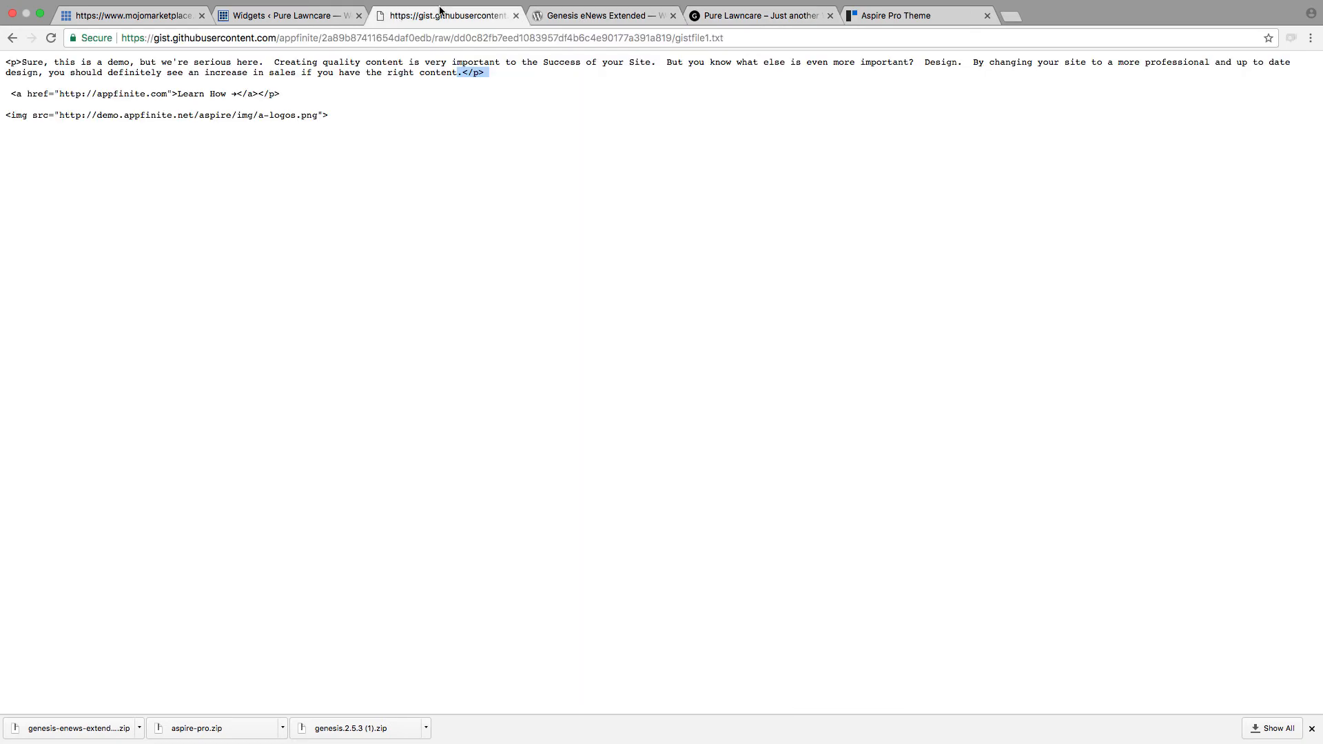
{"action": "left_click", "coordinate": [352, 84]}
{"action": "left_click_drag", "start_coordinate": [460, 74], "coordinate": [62, 57]}
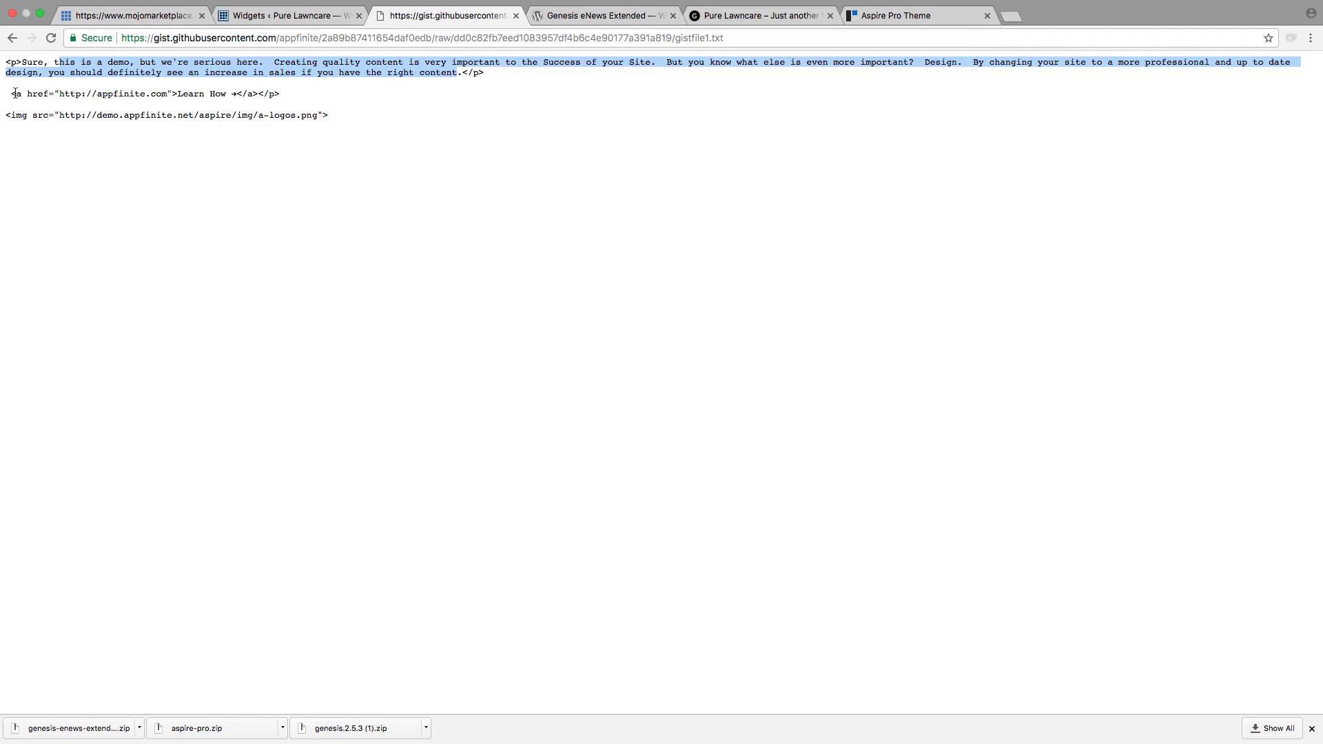
{"action": "mouse_move", "coordinate": [10, 94]}
{"action": "left_mouse_down"}
{"action": "mouse_move", "coordinate": [282, 100]}
{"action": "mouse_move", "coordinate": [217, 115]}
{"action": "mouse_move", "coordinate": [1, 115]}
{"action": "left_mouse_up"}
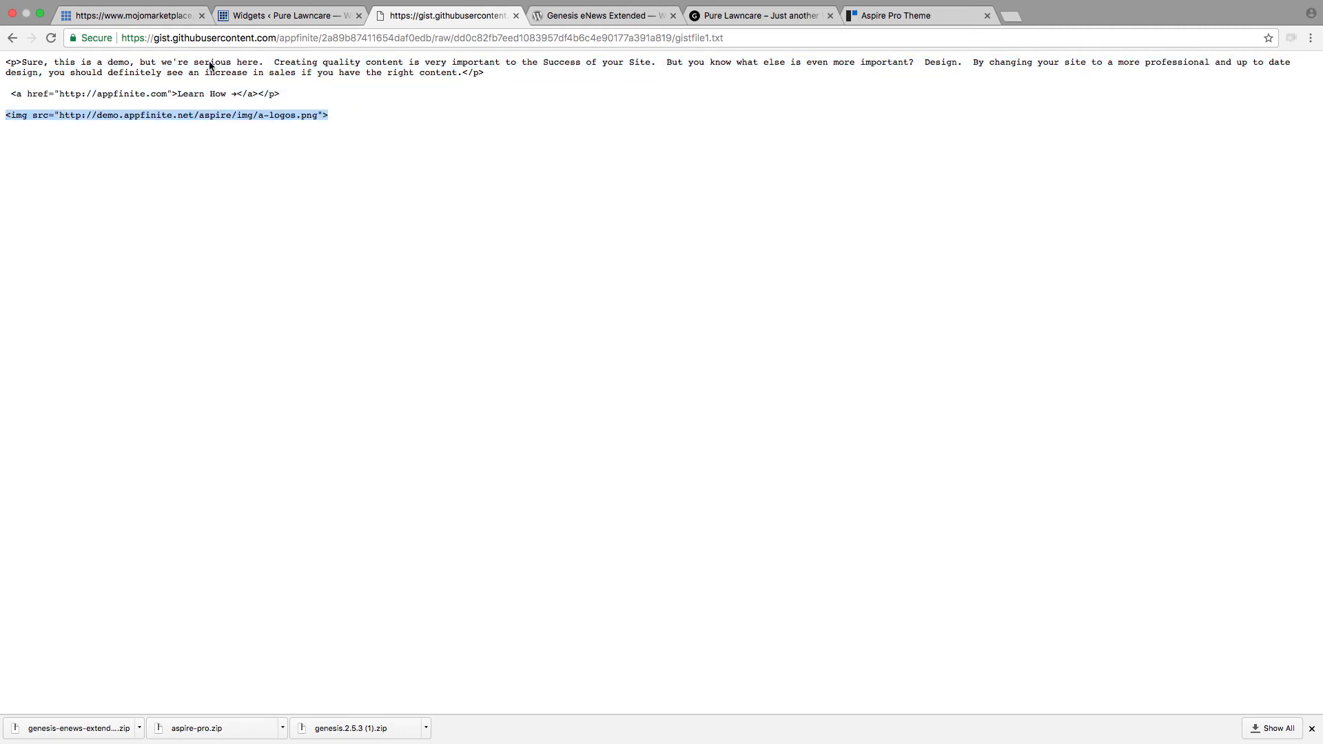
{"action": "left_click", "coordinate": [738, 14]}
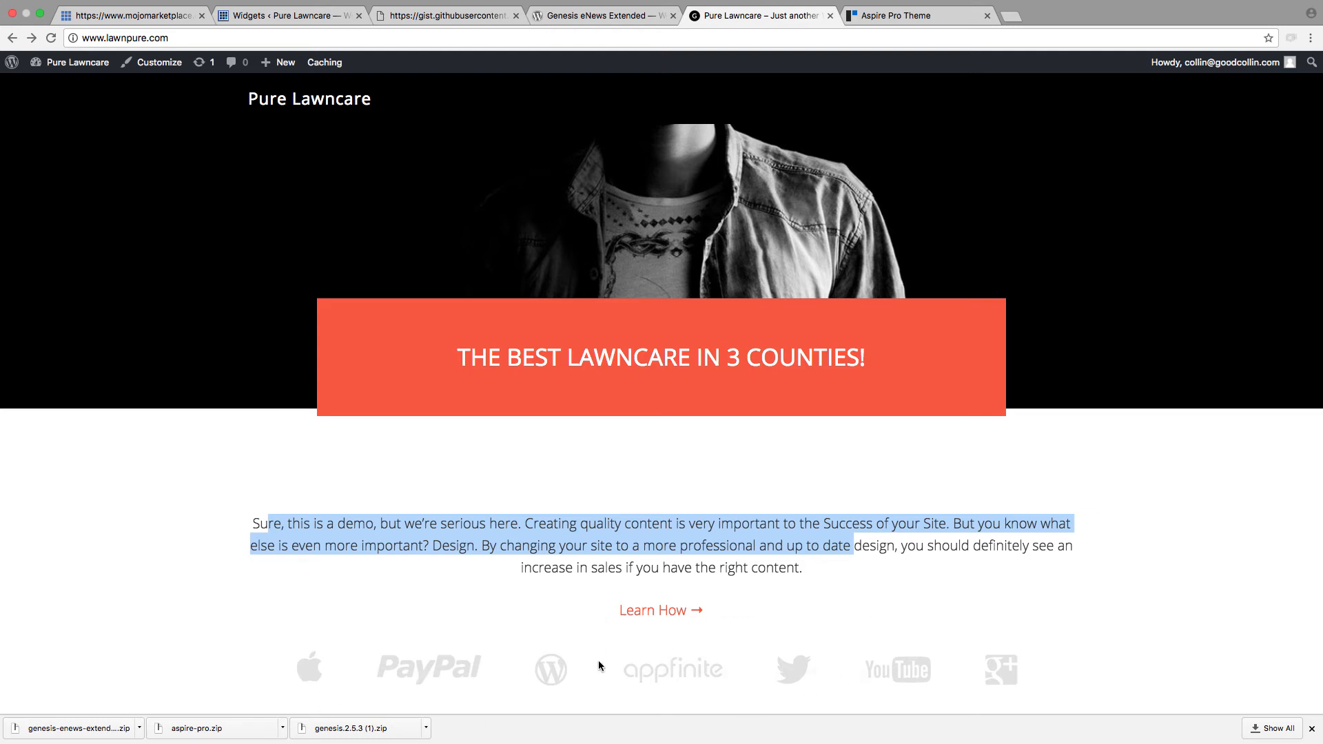
{"action": "scroll", "coordinate": [536, 265], "scroll_direction": "down", "scroll_amount": 3}
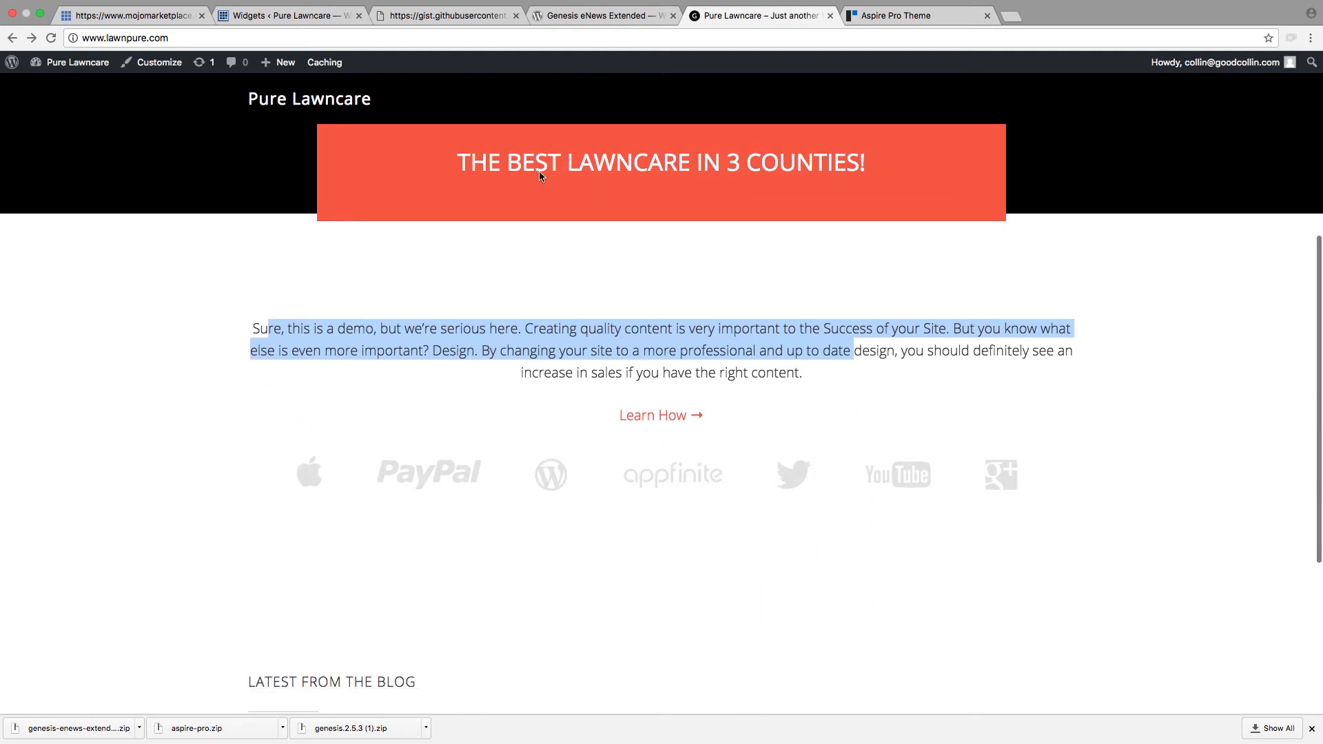
Step: Delete the demo sentences between the paragraph tags in the Front Page 3 Text widget and undo the deletion
{"action": "left_click", "coordinate": [284, 21]}
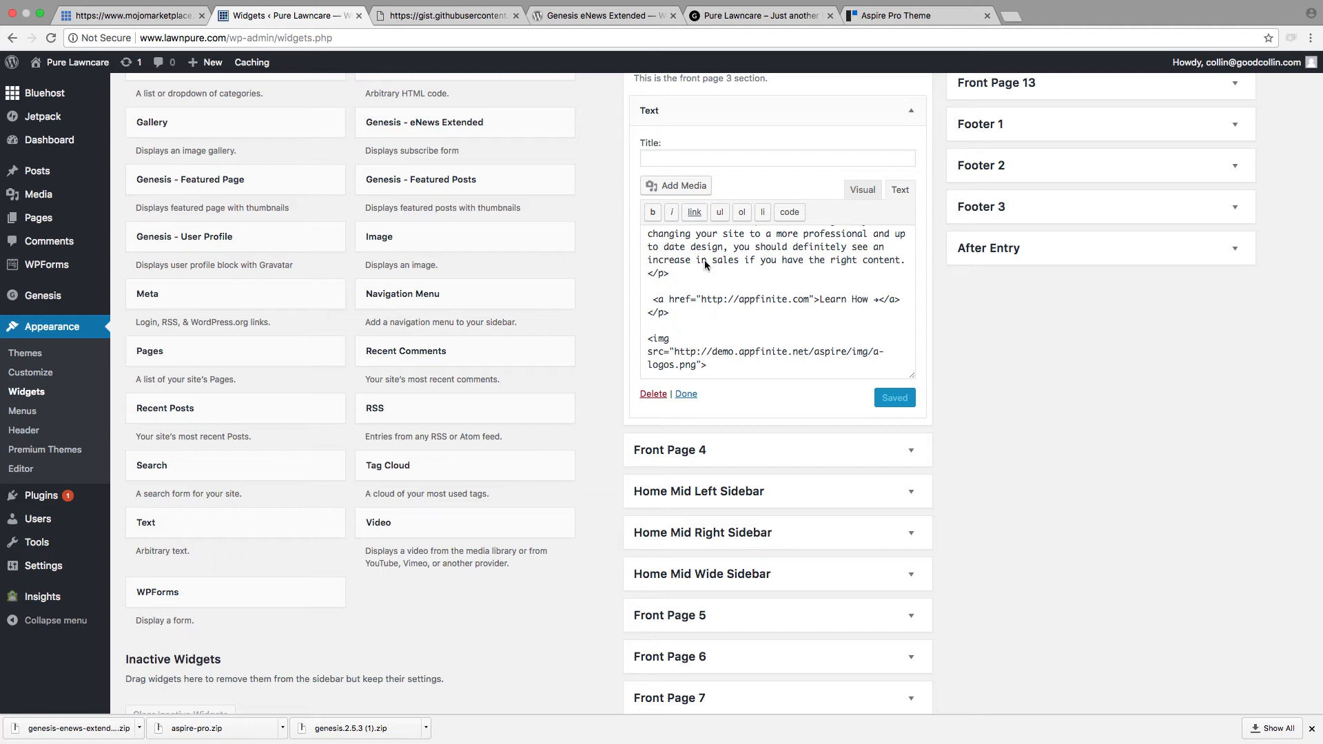
{"action": "scroll", "coordinate": [744, 320], "scroll_direction": "up", "scroll_amount": 5}
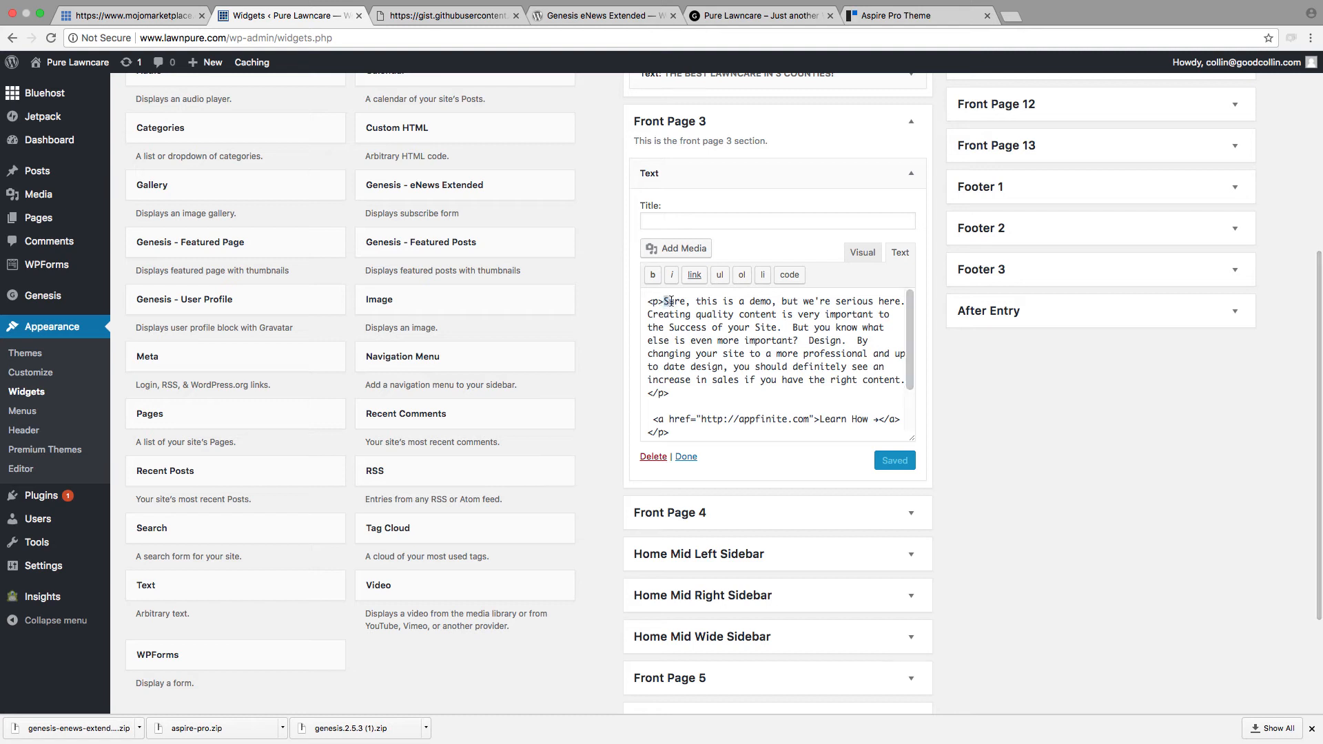
{"action": "left_click_drag", "start_coordinate": [663, 301], "coordinate": [904, 383]}
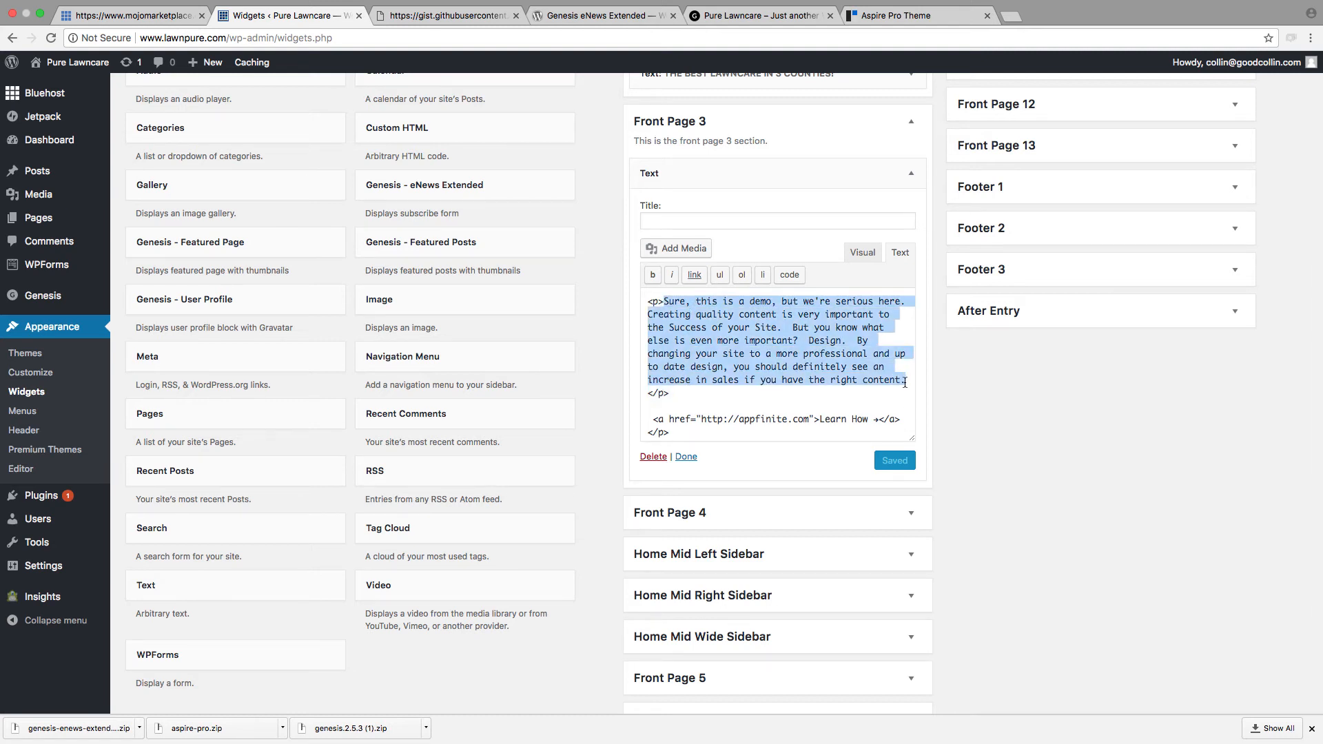
{"action": "key", "text": "BackSpace"}
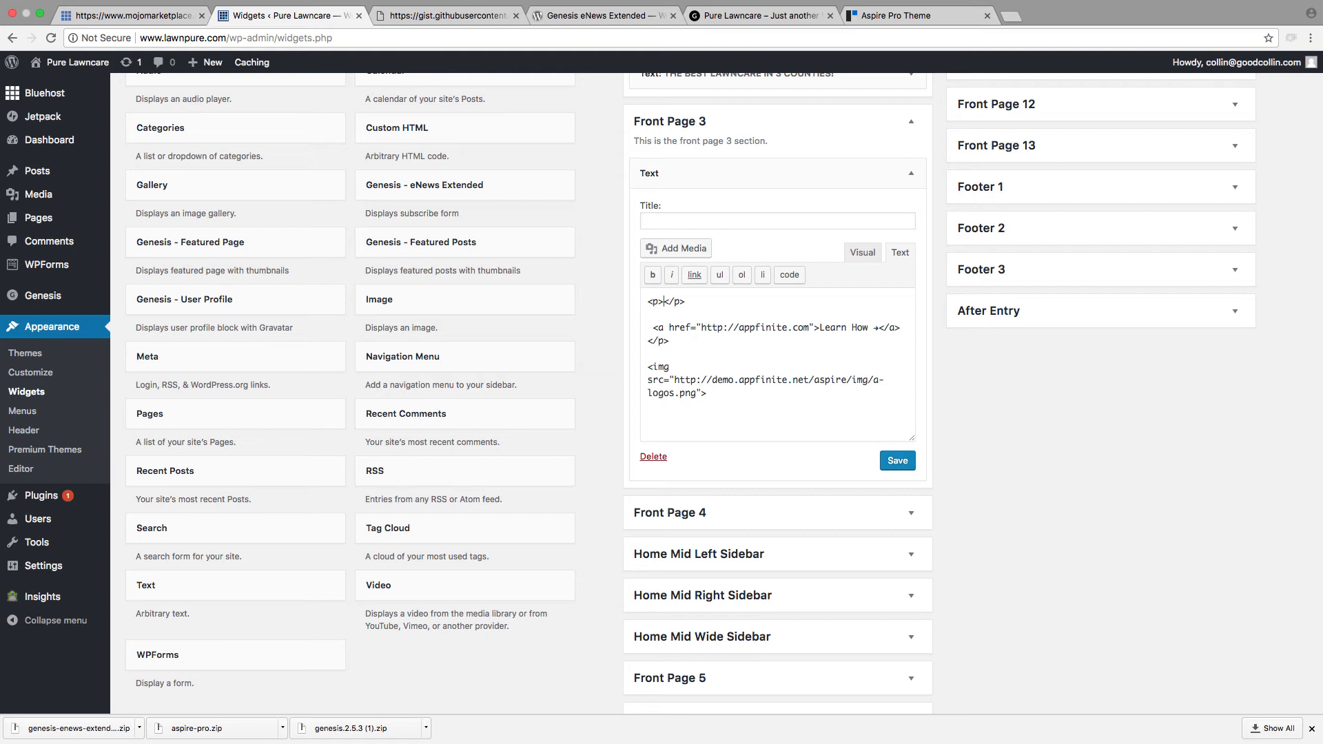
{"action": "key", "text": "super+z"}
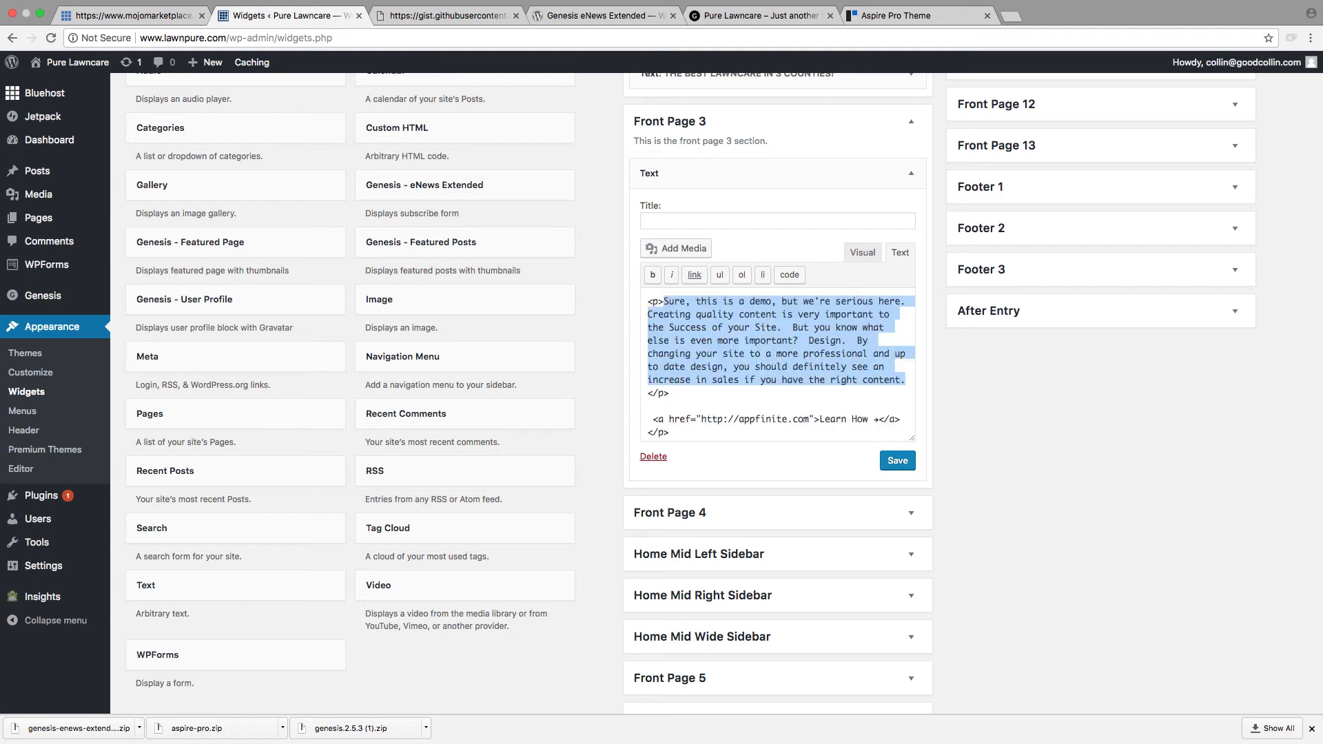
Step: Switch the Front Page 3 Text widget's editor to Visual mode and look over its paragraph, link and logo row
{"action": "left_click", "coordinate": [912, 375]}
{"action": "scroll", "coordinate": [893, 324], "scroll_direction": "up", "scroll_amount": 1}
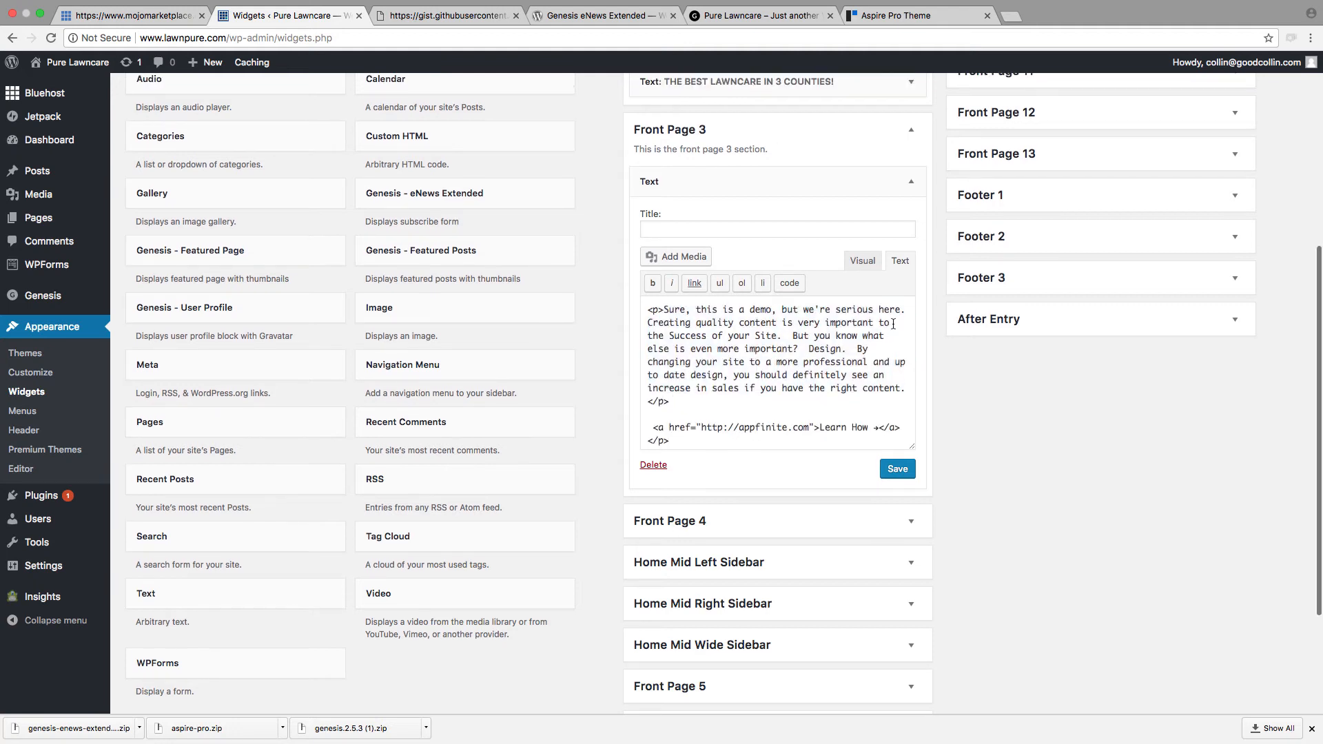
{"action": "left_click", "coordinate": [859, 265]}
{"action": "scroll", "coordinate": [737, 386], "scroll_direction": "down", "scroll_amount": 5}
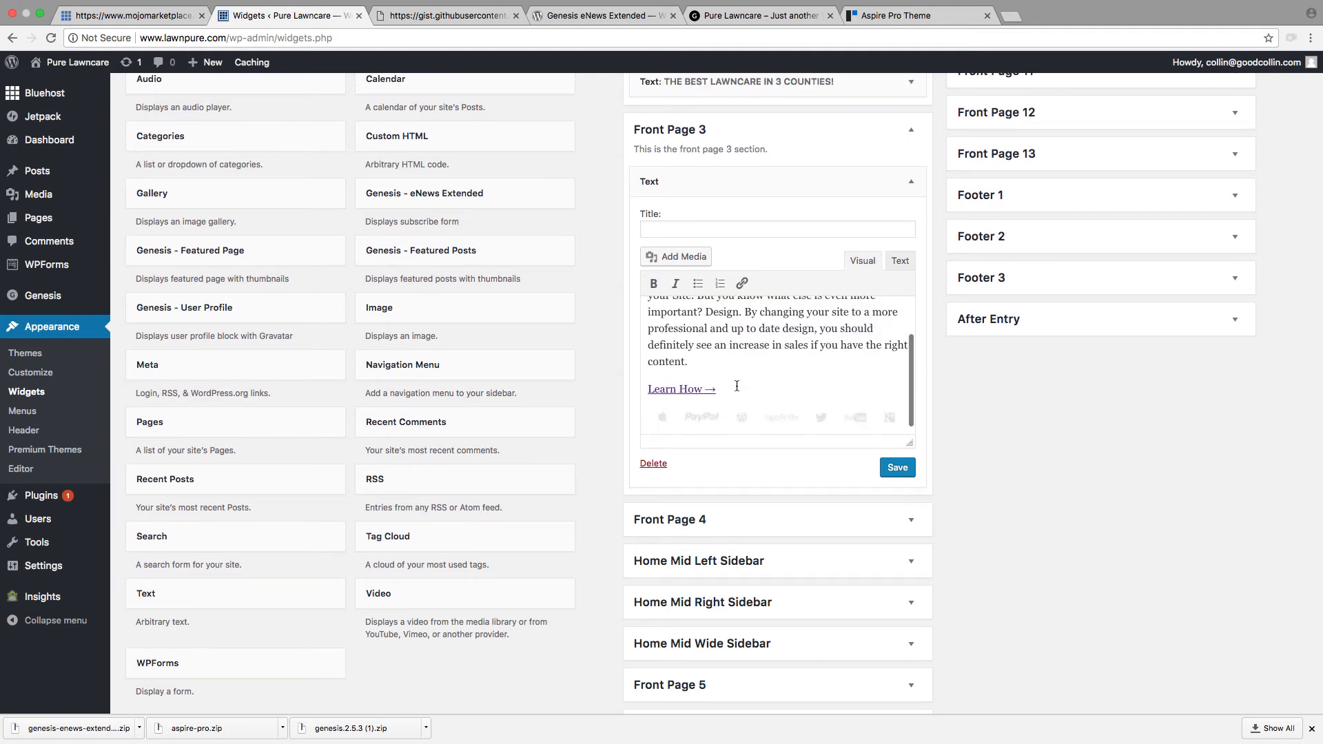
{"action": "scroll", "coordinate": [737, 386], "scroll_direction": "up", "scroll_amount": 5}
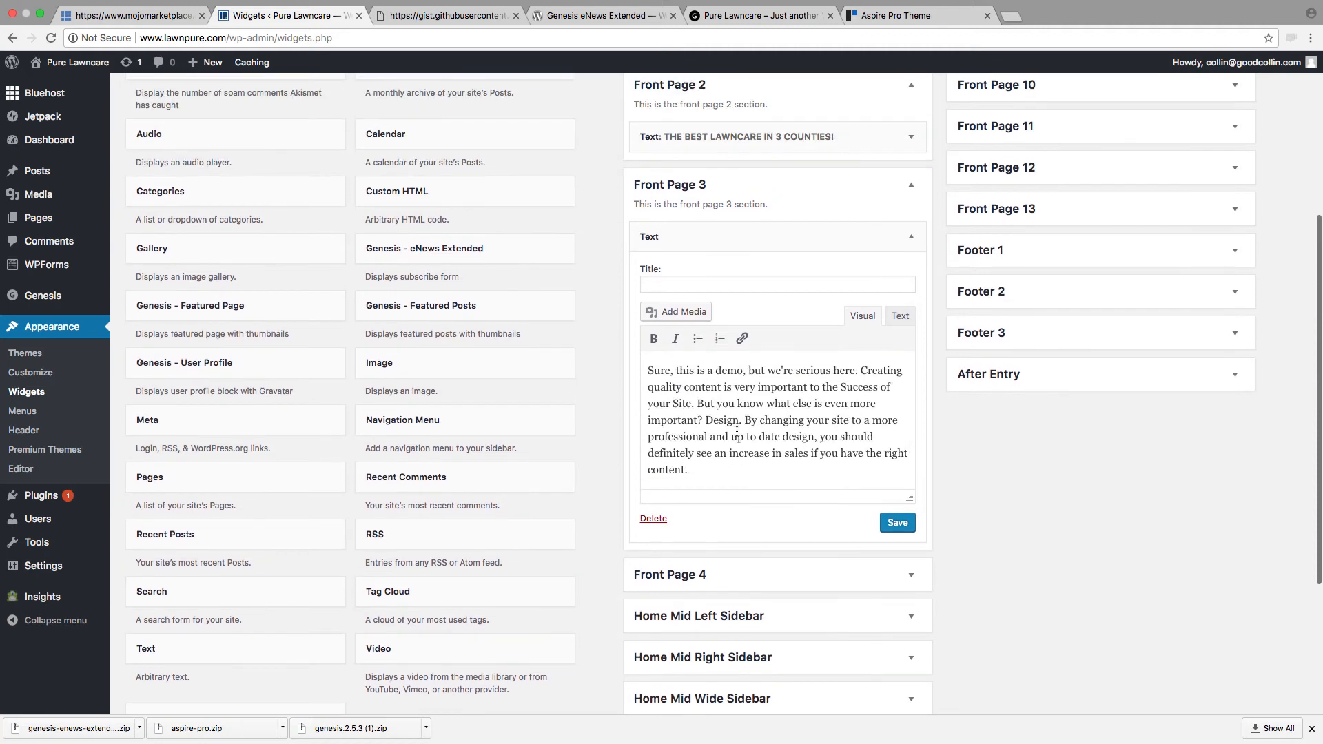
{"action": "scroll", "coordinate": [724, 416], "scroll_direction": "down", "scroll_amount": 3}
{"action": "scroll", "coordinate": [724, 416], "scroll_direction": "up", "scroll_amount": 5}
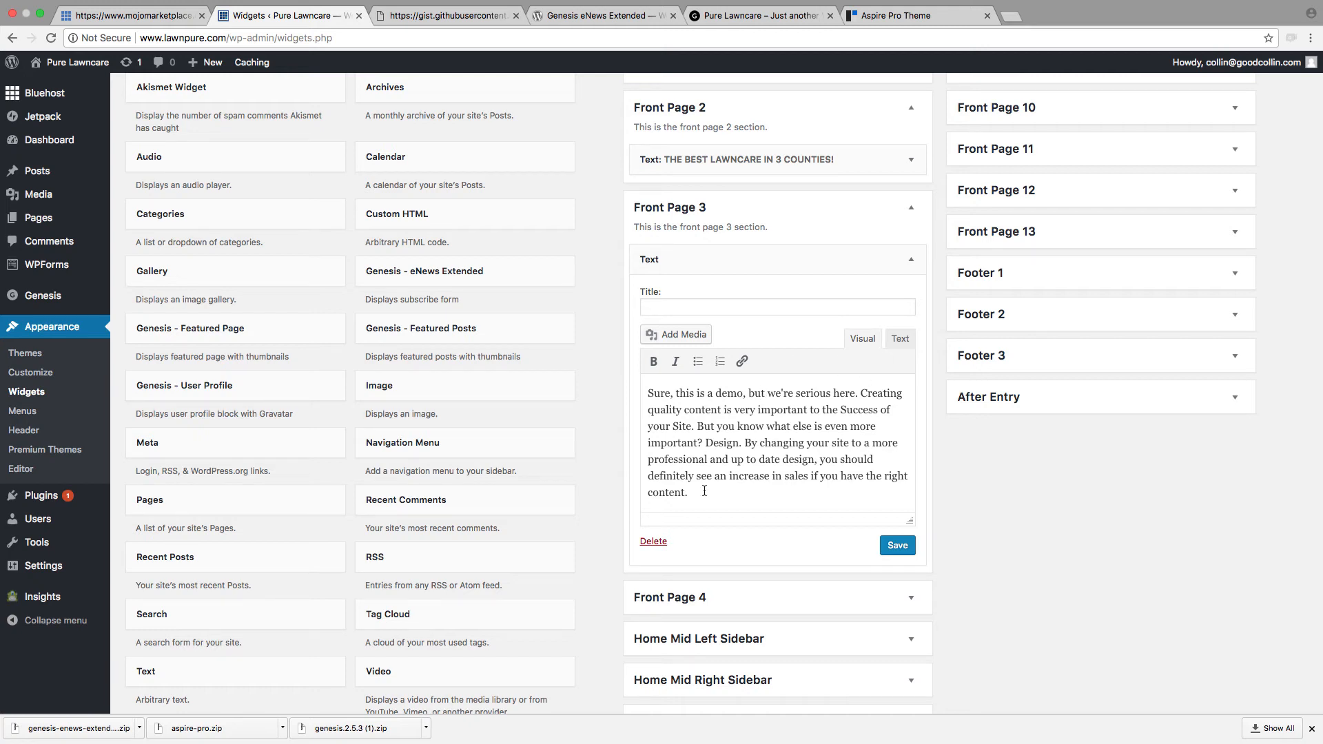
Step: Replace the demo paragraph in the Front Page 3 Text widget with "Pure Lawncare is the best lawncare in 3 counties, guaranteed."
{"action": "left_click_drag", "start_coordinate": [705, 491], "coordinate": [627, 391]}
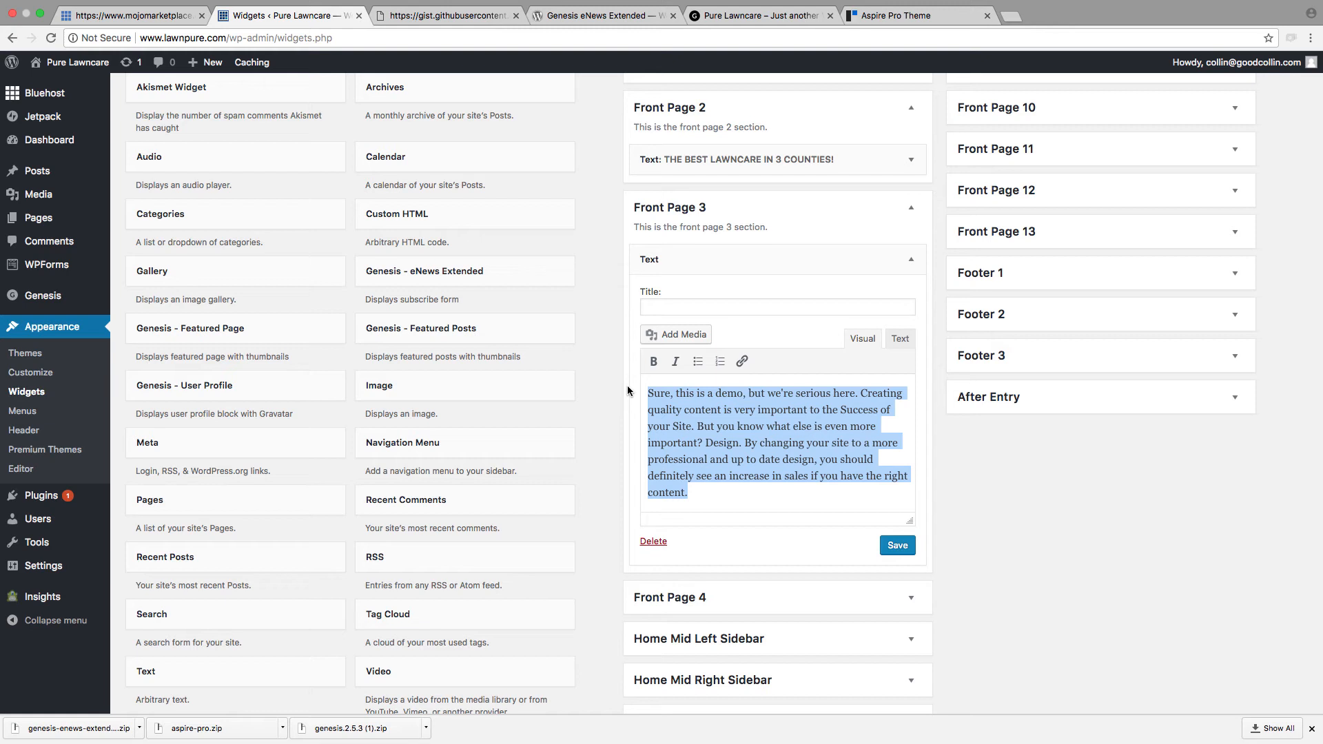
{"action": "type", "text": "PURE L"}
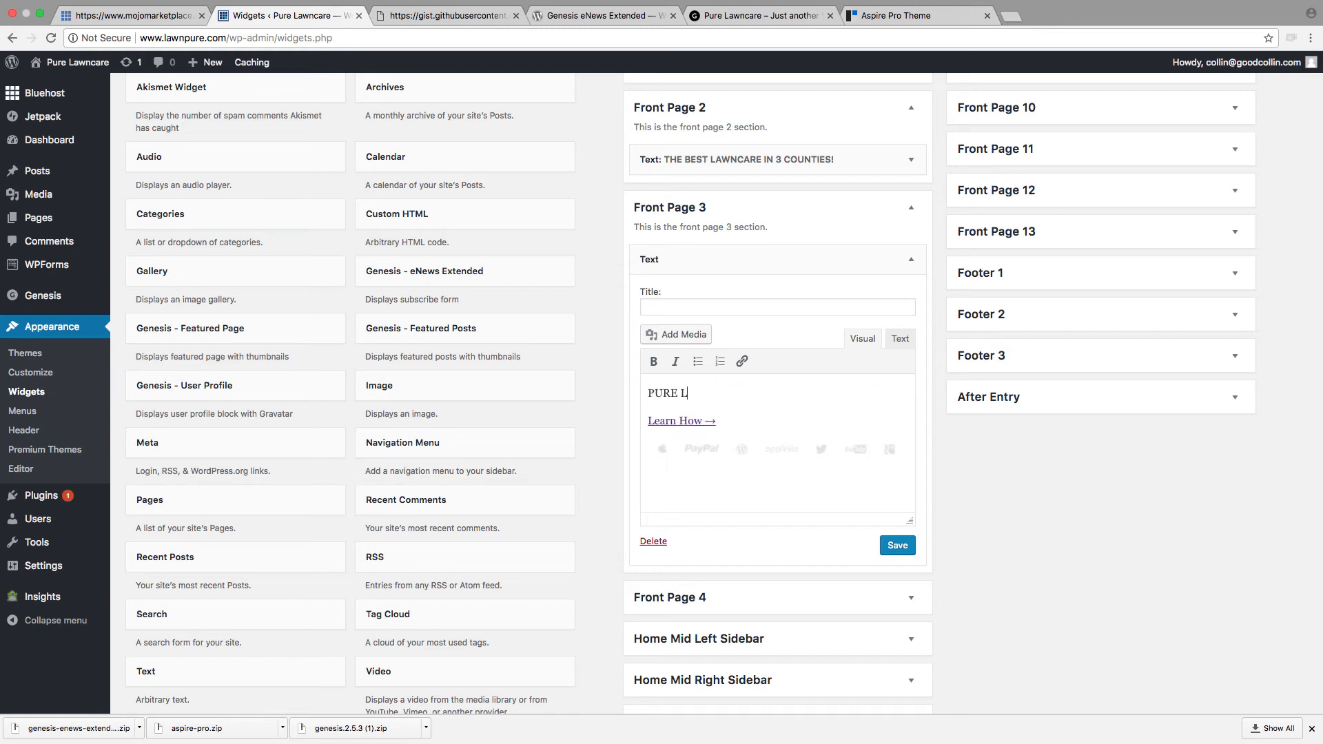
{"action": "key", "text": "BackSpace"}
{"action": "key", "text": "BackSpace"}
{"action": "key", "text": "BackSpace"}
{"action": "key", "text": "BackSpace"}
{"action": "key", "text": "BackSpace"}
{"action": "key", "text": "BackSpace"}
{"action": "type", "text": "Pure Lawncare is the best lan"}
{"action": "key", "text": "BackSpace"}
{"action": "type", "text": "wnc"}
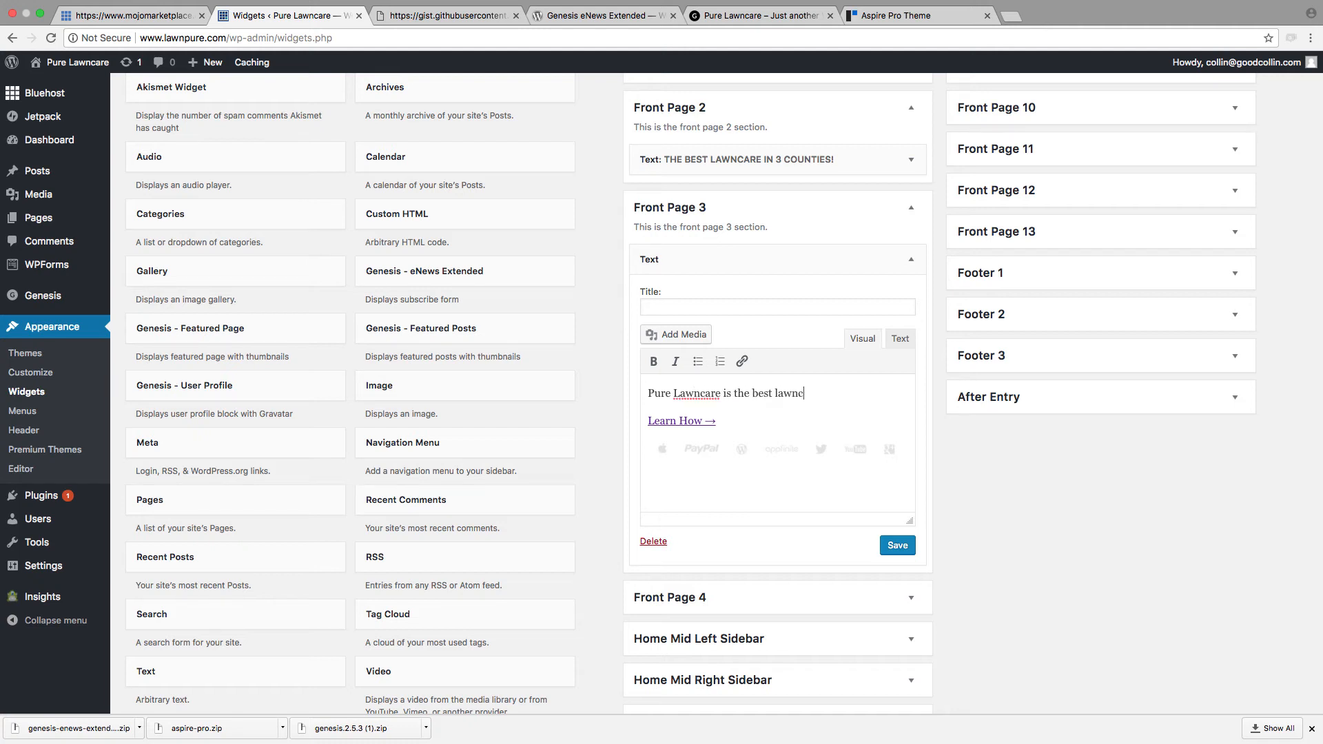
{"action": "type", "text": "are in 3 counties, guaran"}
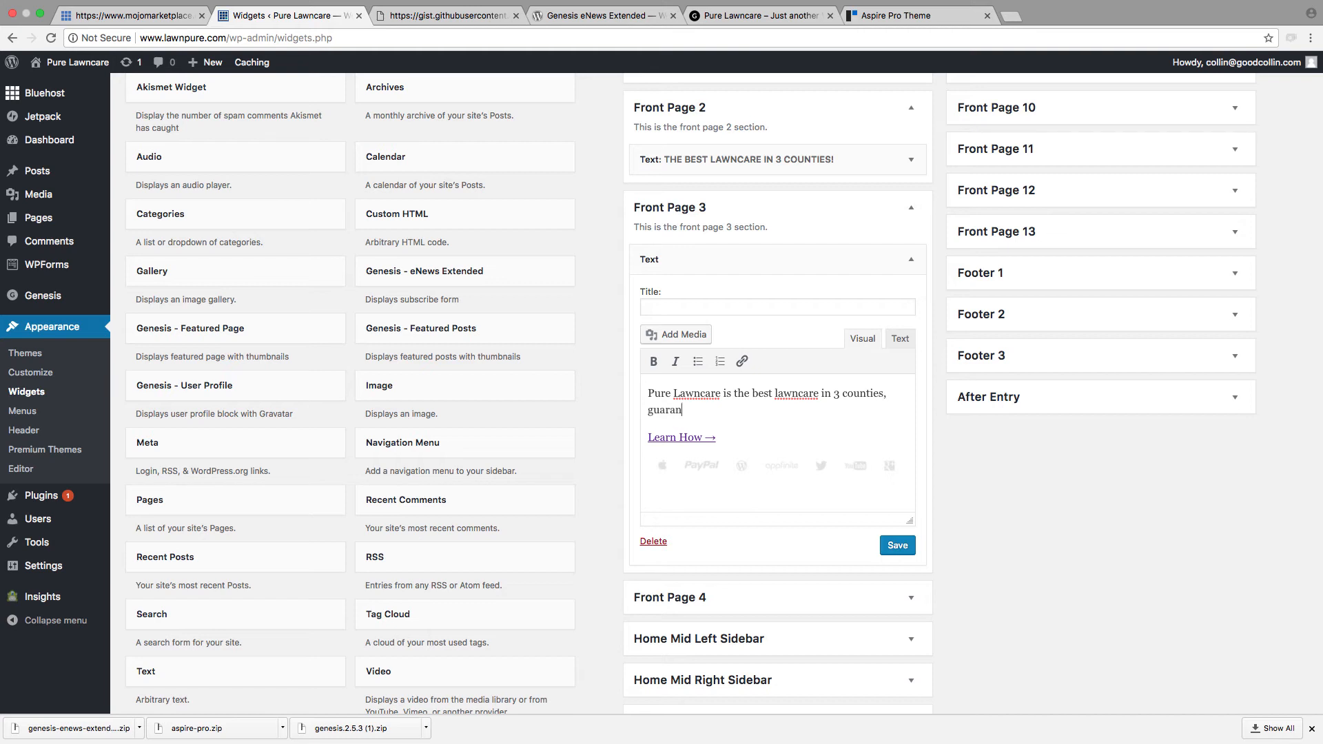
{"action": "type", "text": "teed. We pride ourself in timely response, "}
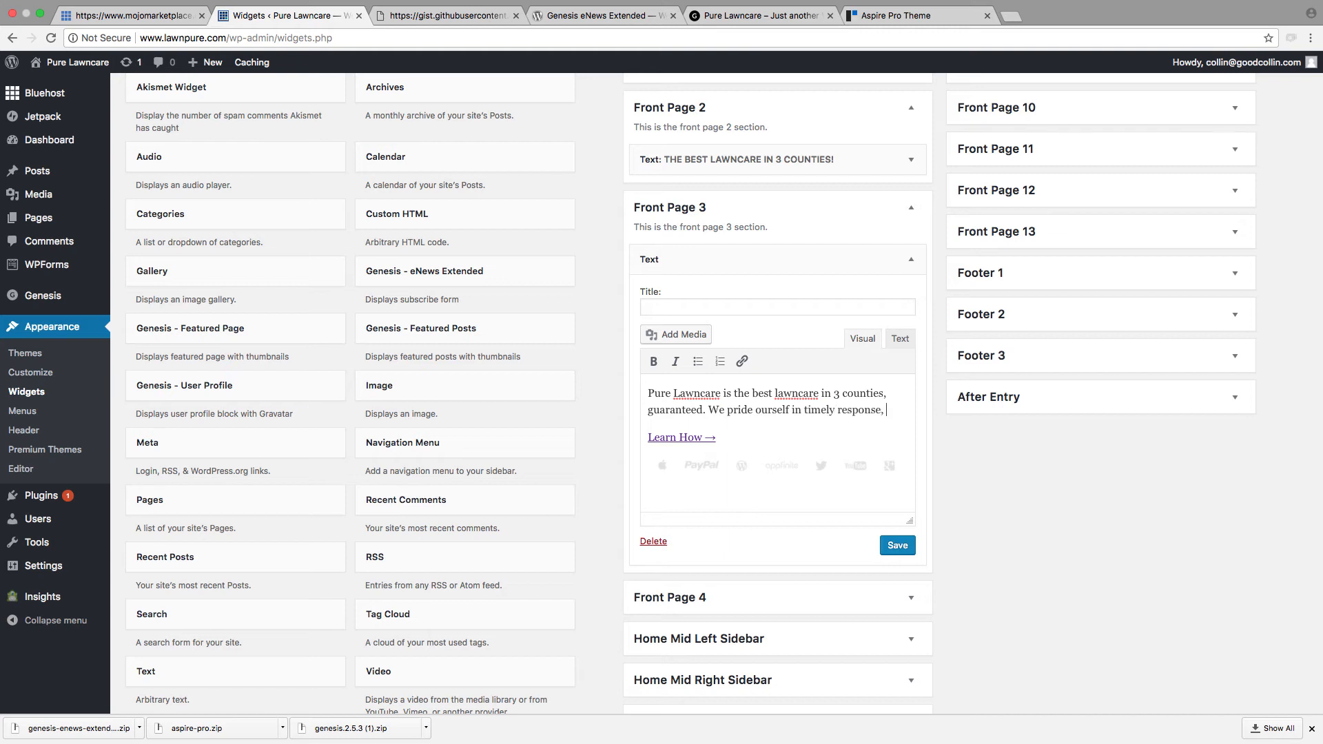
{"action": "type", "text": "competi"}
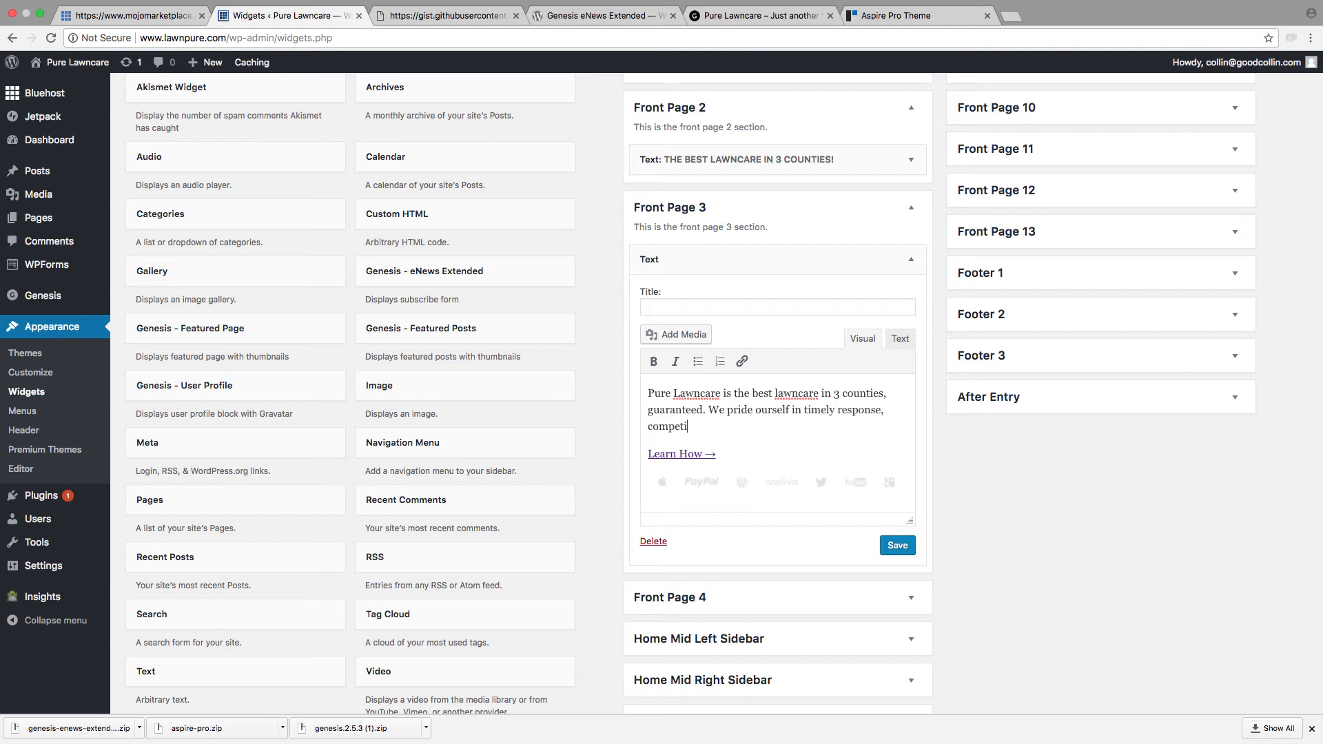
{"action": "type", "text": "ive rates, and unmatched cusot"}
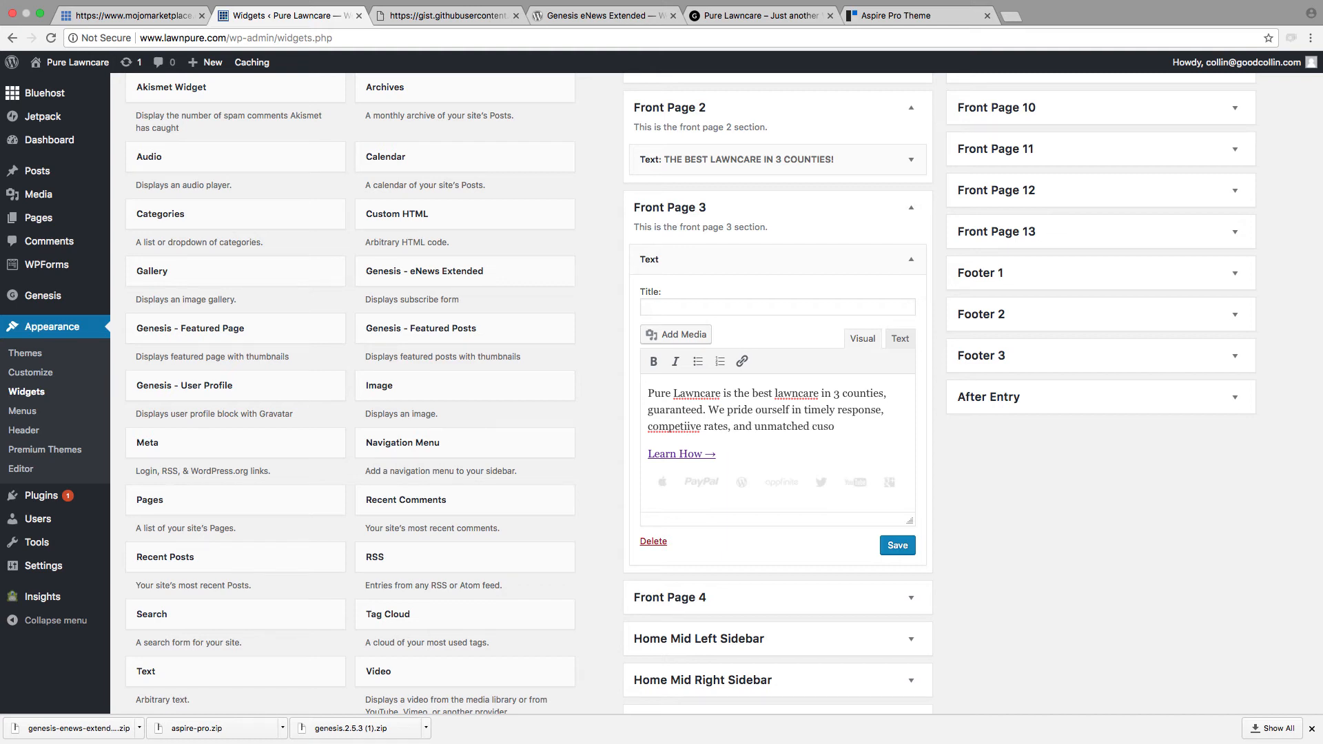
Step: Complete the second sentence of the paragraph: "We pride ourself in timely response, competitive rates, and unmatched customer service."
{"action": "key", "text": "BackSpace"}
{"action": "type", "text": "tomer service."}
Step: Correct the misspelled word to "competitive" in the Front Page 3 paragraph and save the widget
{"action": "right_click", "coordinate": [662, 428]}
{"action": "left_click", "coordinate": [711, 435]}
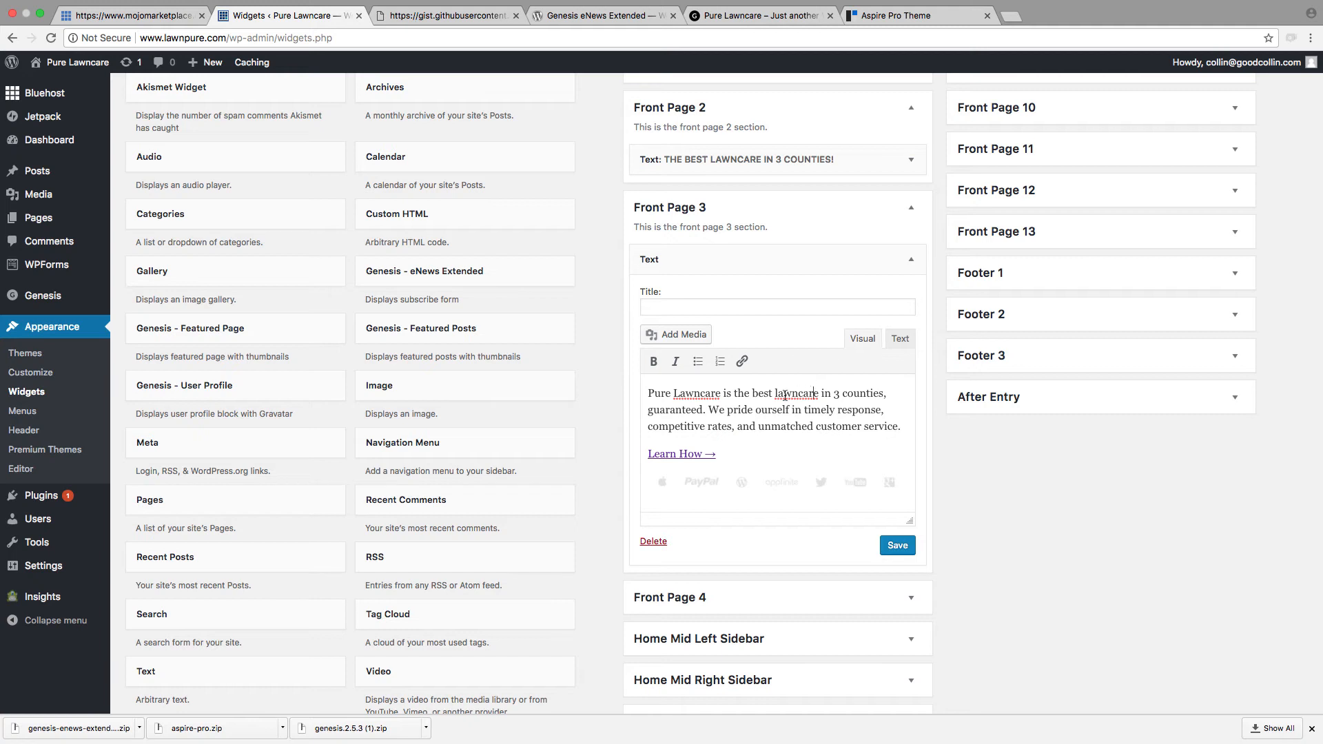
{"action": "scroll", "coordinate": [884, 560], "scroll_direction": "up", "scroll_amount": 1}
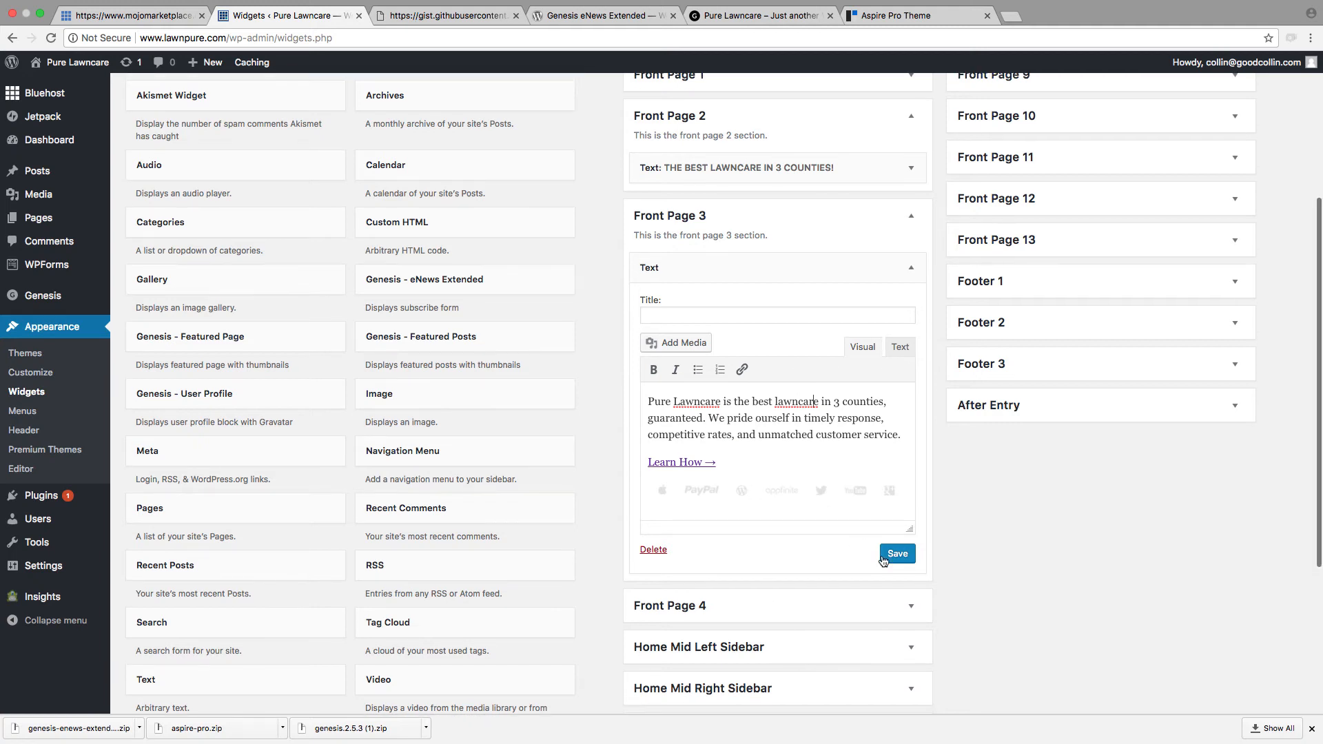
{"action": "left_click", "coordinate": [895, 554]}
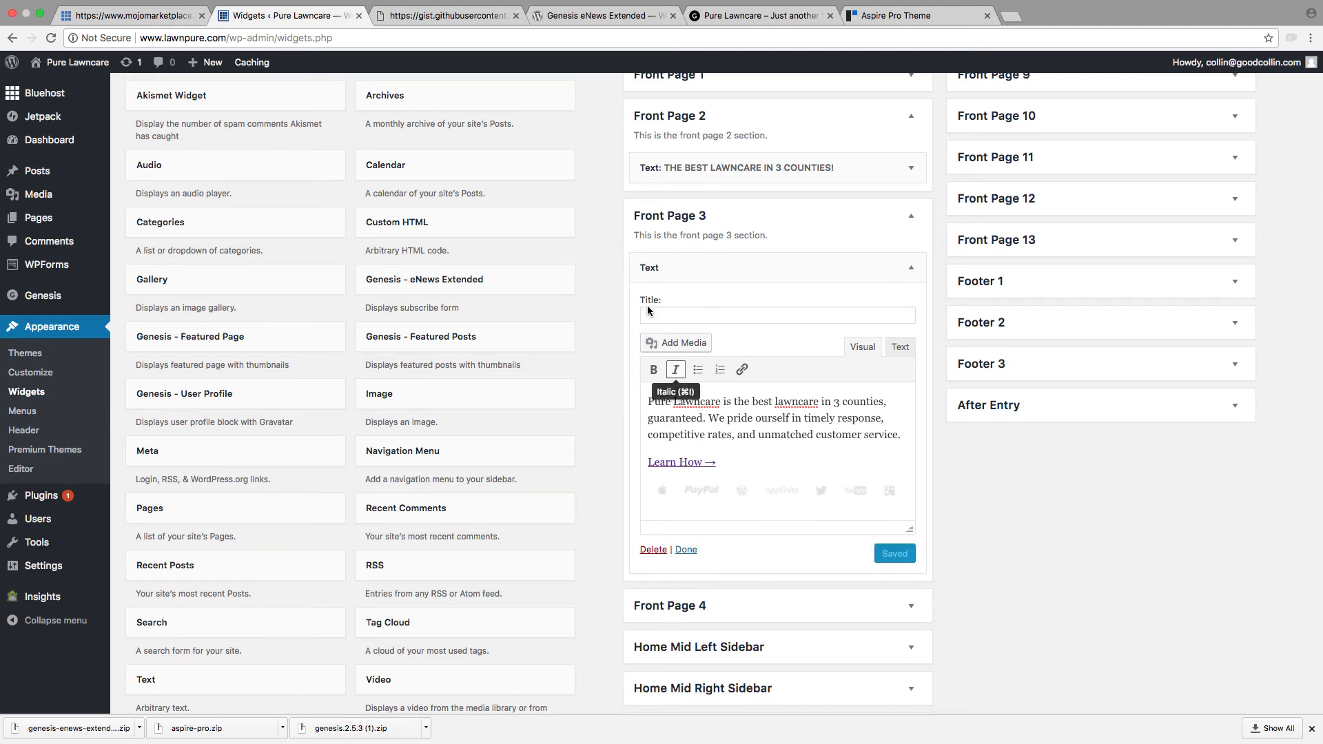
Step: Reload the lawnpure.com homepage to check the new Front Page 3 paragraph, look at the raw sample code, and return to the widgets
{"action": "left_click", "coordinate": [758, 15]}
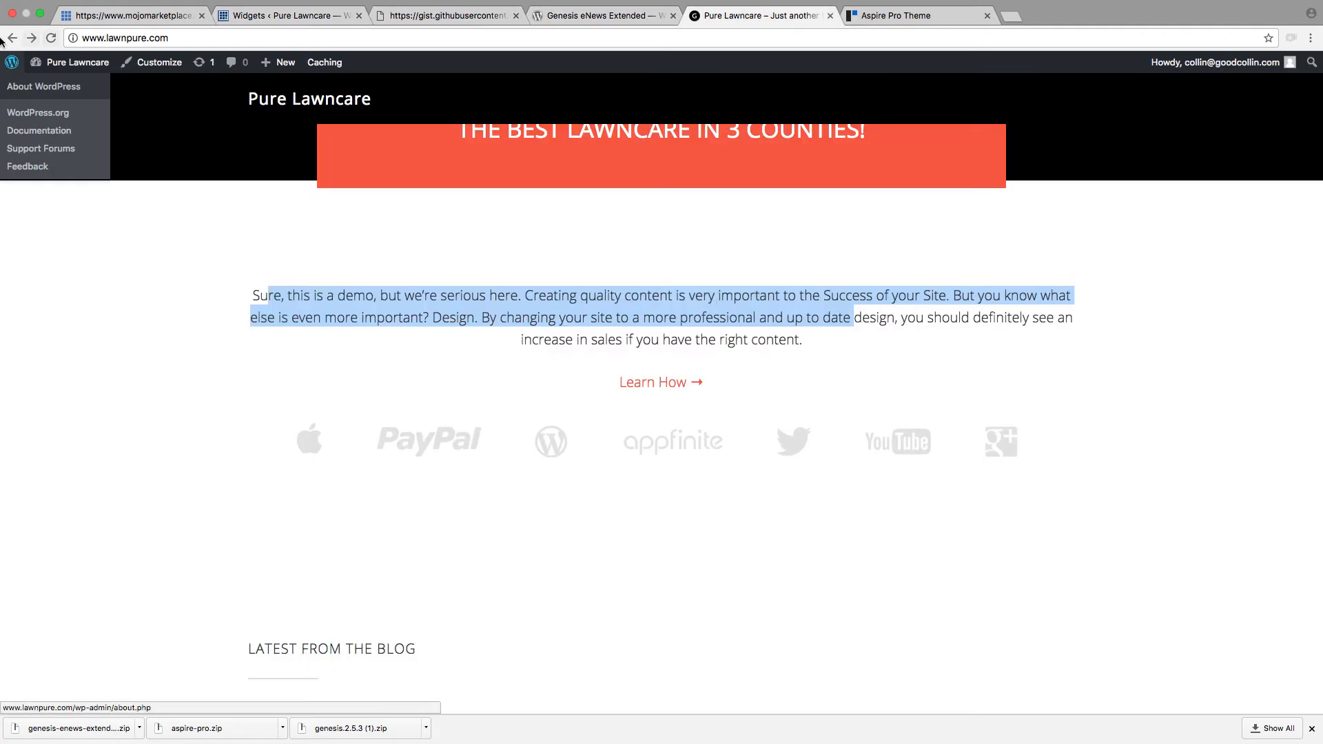
{"action": "left_click", "coordinate": [51, 38]}
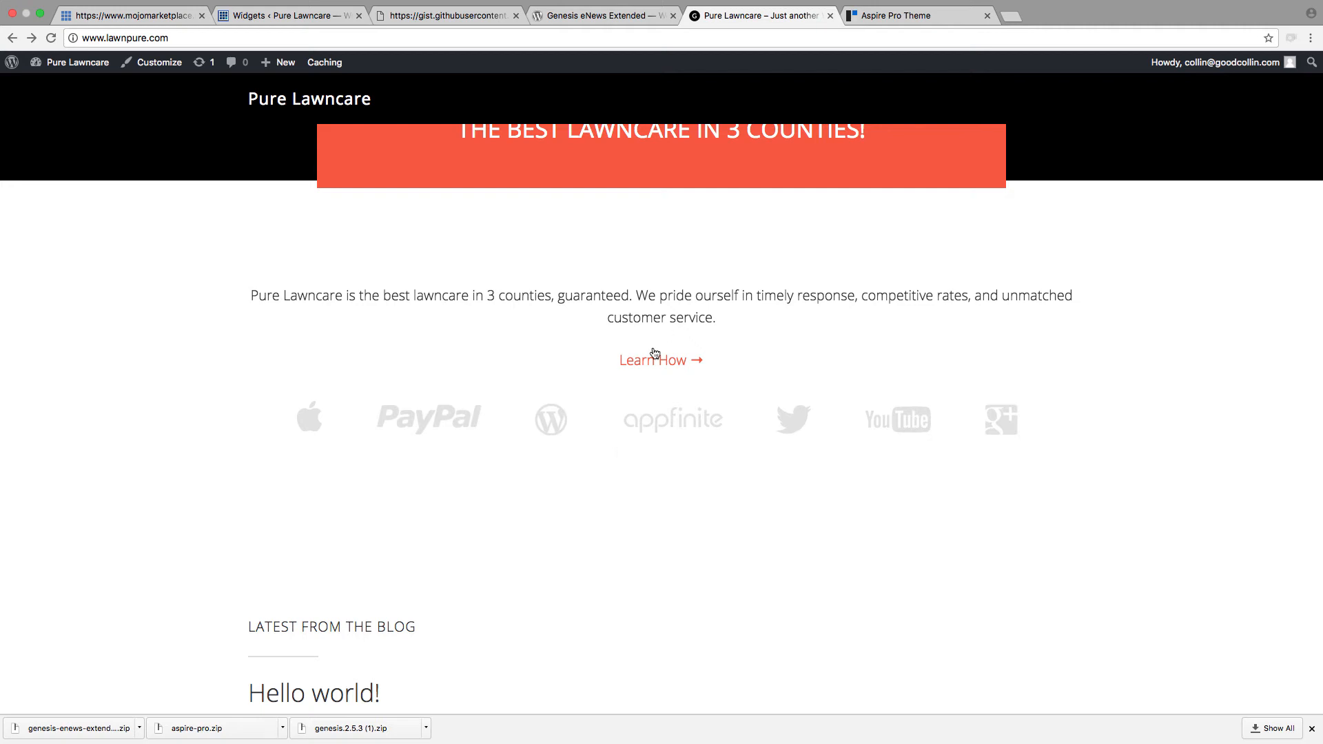
{"action": "left_click", "coordinate": [436, 14]}
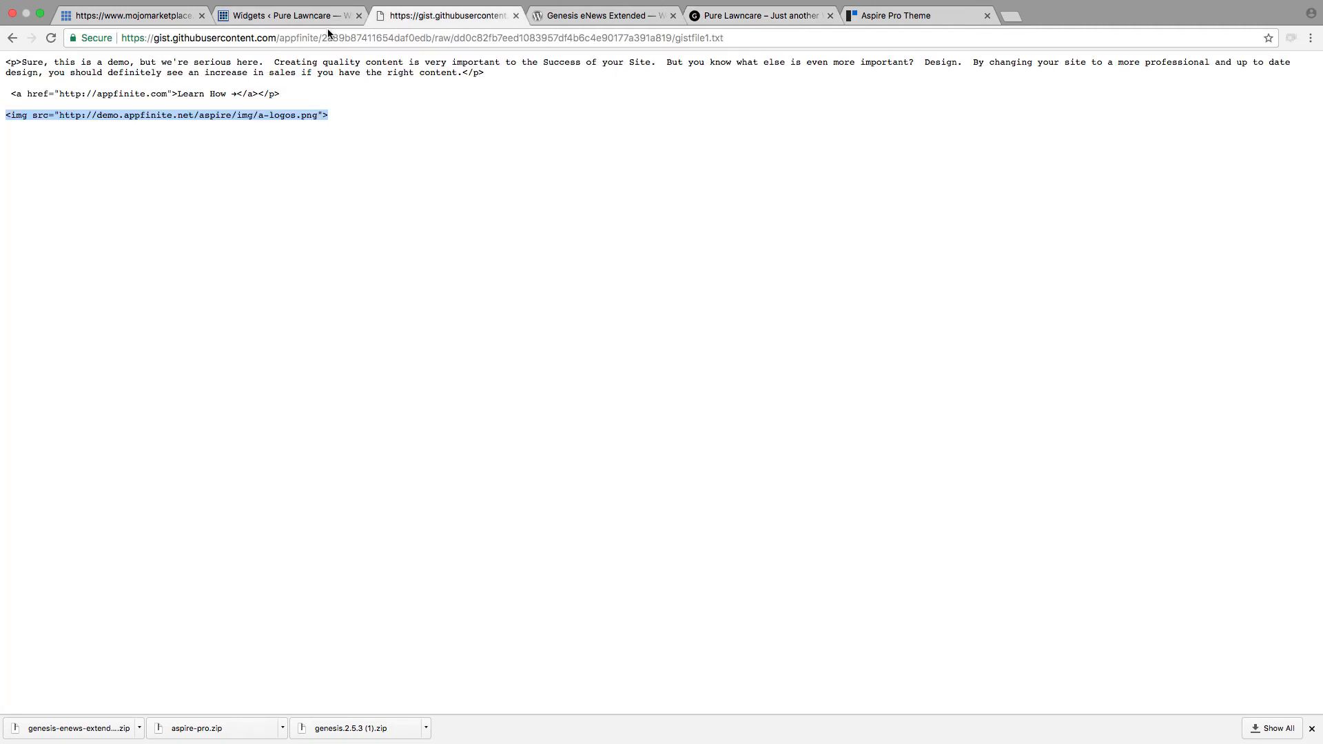
{"action": "left_click", "coordinate": [283, 15]}
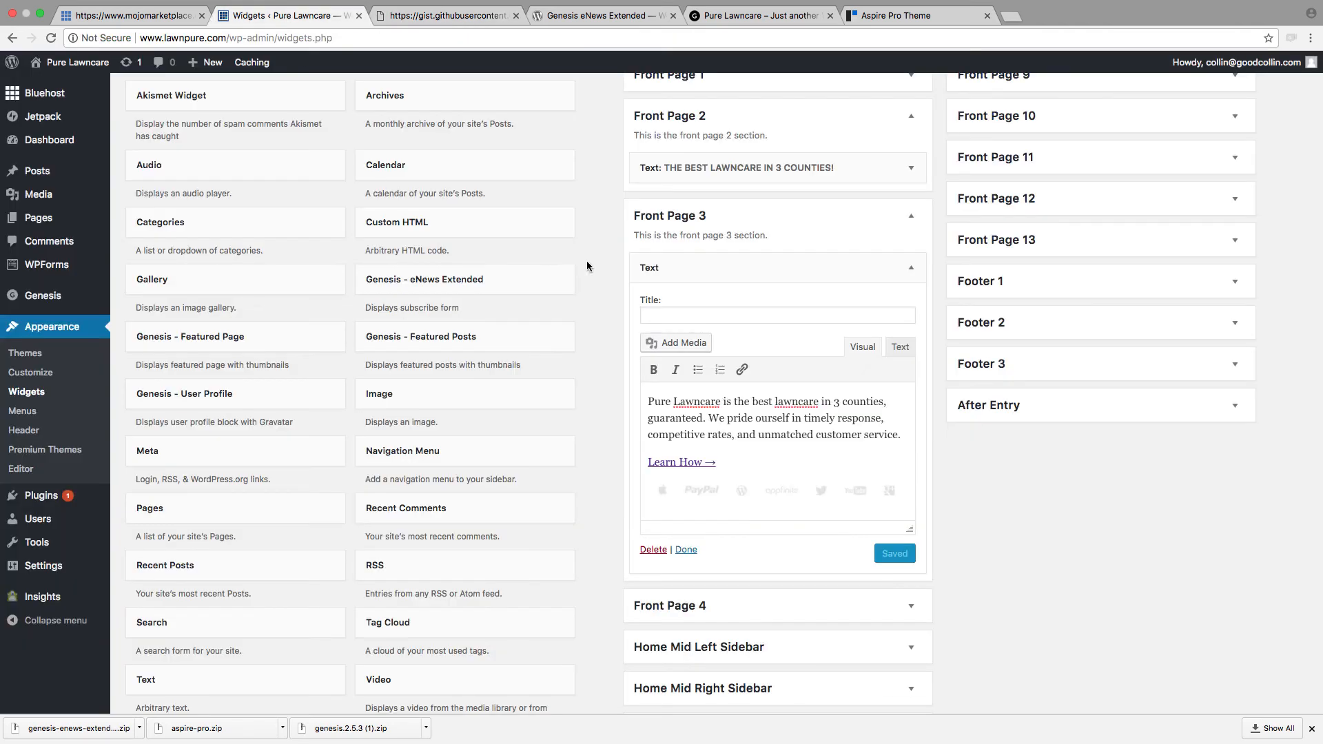
Step: Remove the logo row image from the Front Page 3 Text widget, save it, and collapse the Front Page 2 and 3 areas
{"action": "scroll", "coordinate": [620, 310], "scroll_direction": "up", "scroll_amount": 4}
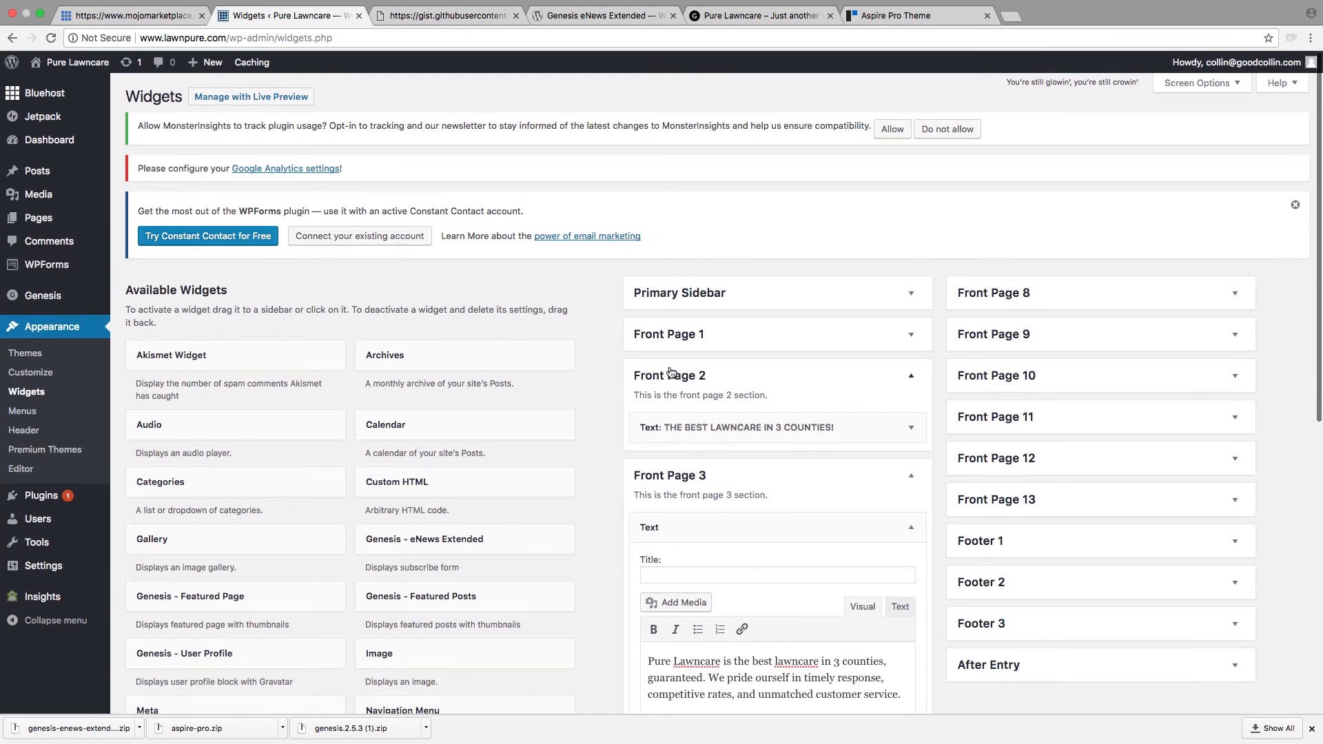
{"action": "left_click", "coordinate": [670, 373]}
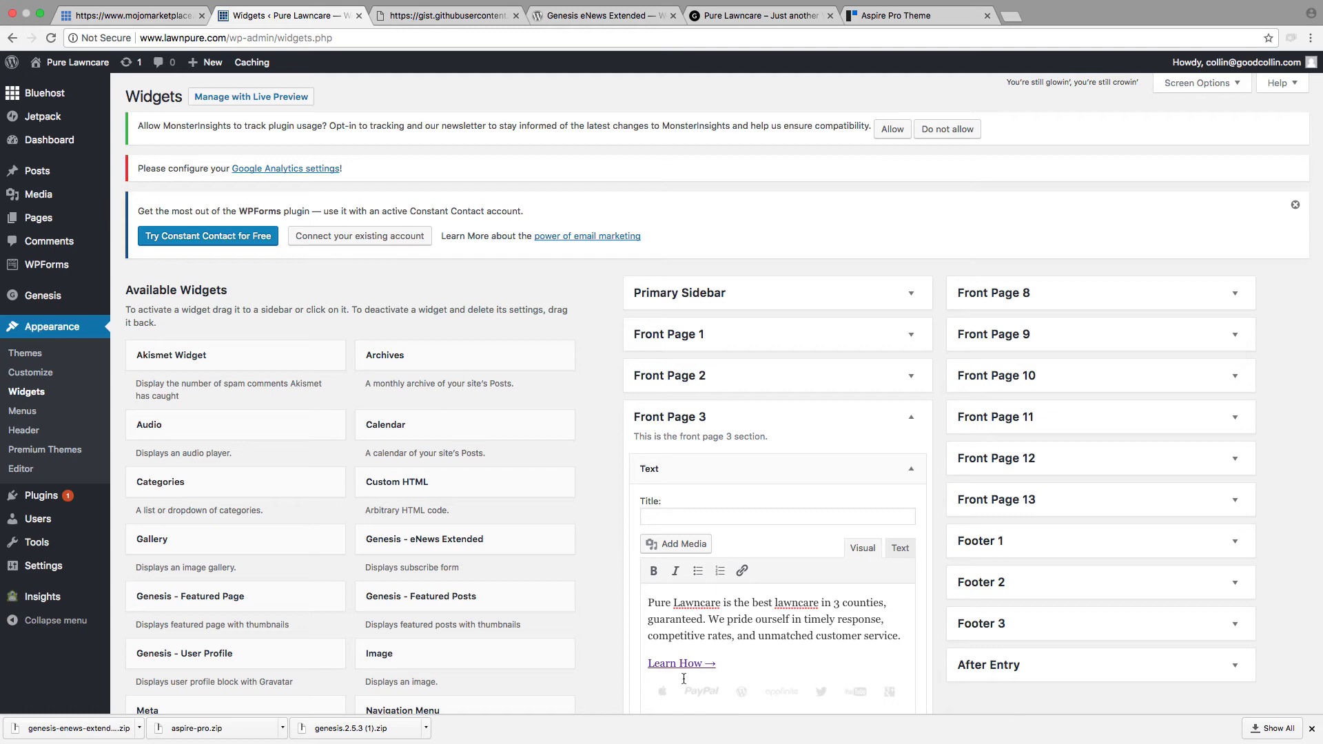
{"action": "scroll", "coordinate": [796, 652], "scroll_direction": "down", "scroll_amount": 3}
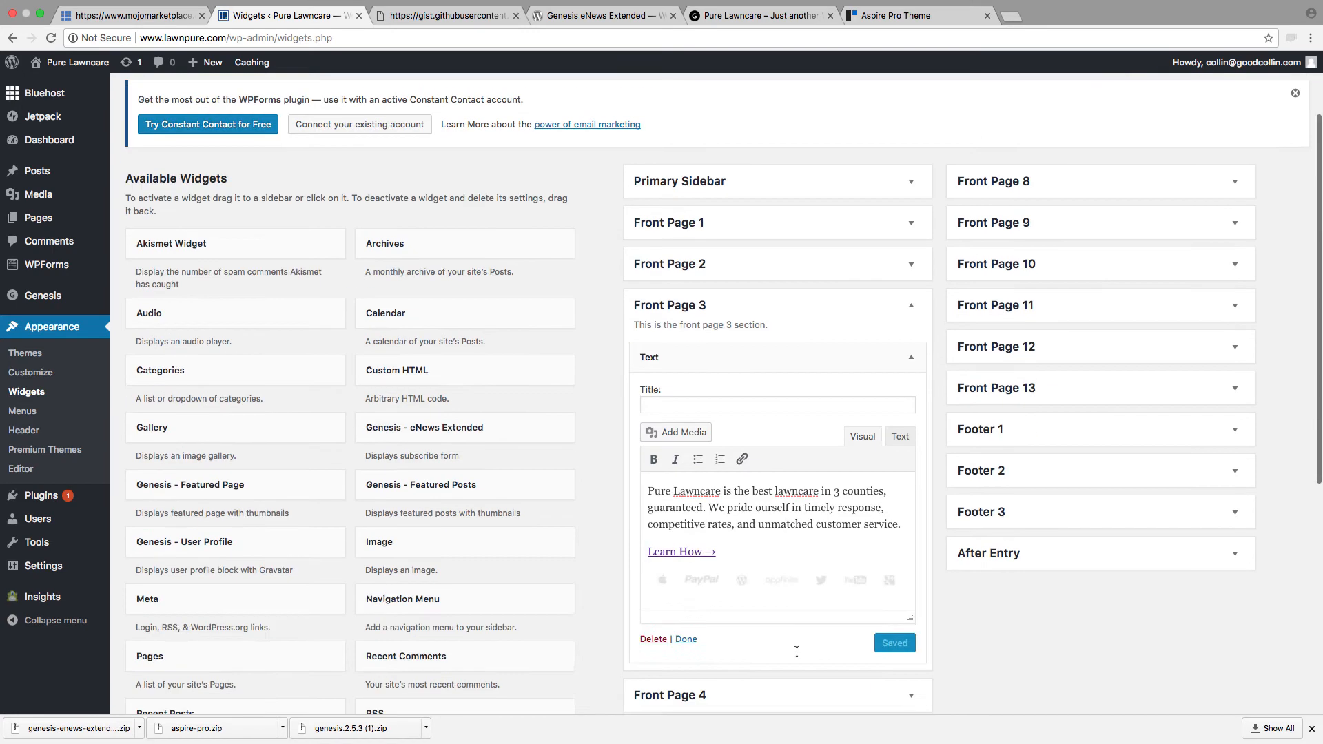
{"action": "scroll", "coordinate": [797, 652], "scroll_direction": "down", "scroll_amount": 1}
{"action": "left_click", "coordinate": [804, 535]}
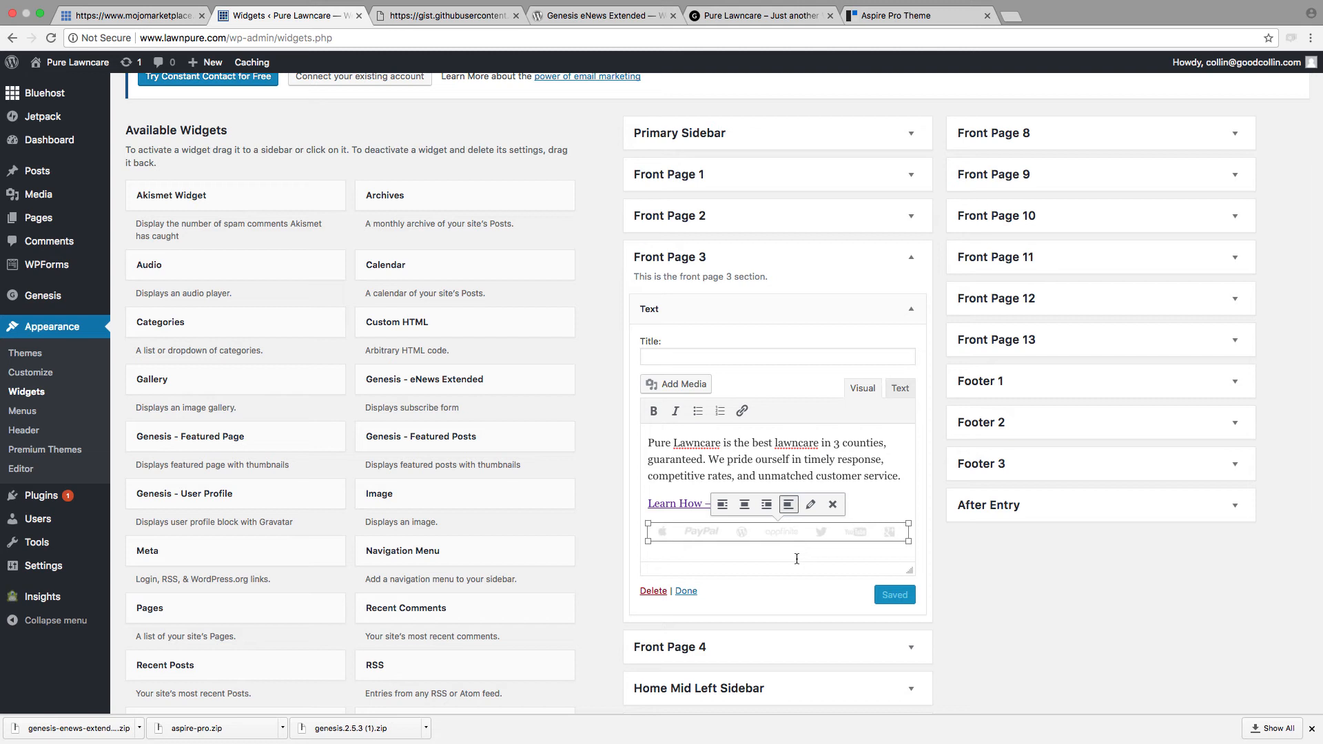
{"action": "left_click", "coordinate": [797, 556]}
{"action": "left_click", "coordinate": [784, 537]}
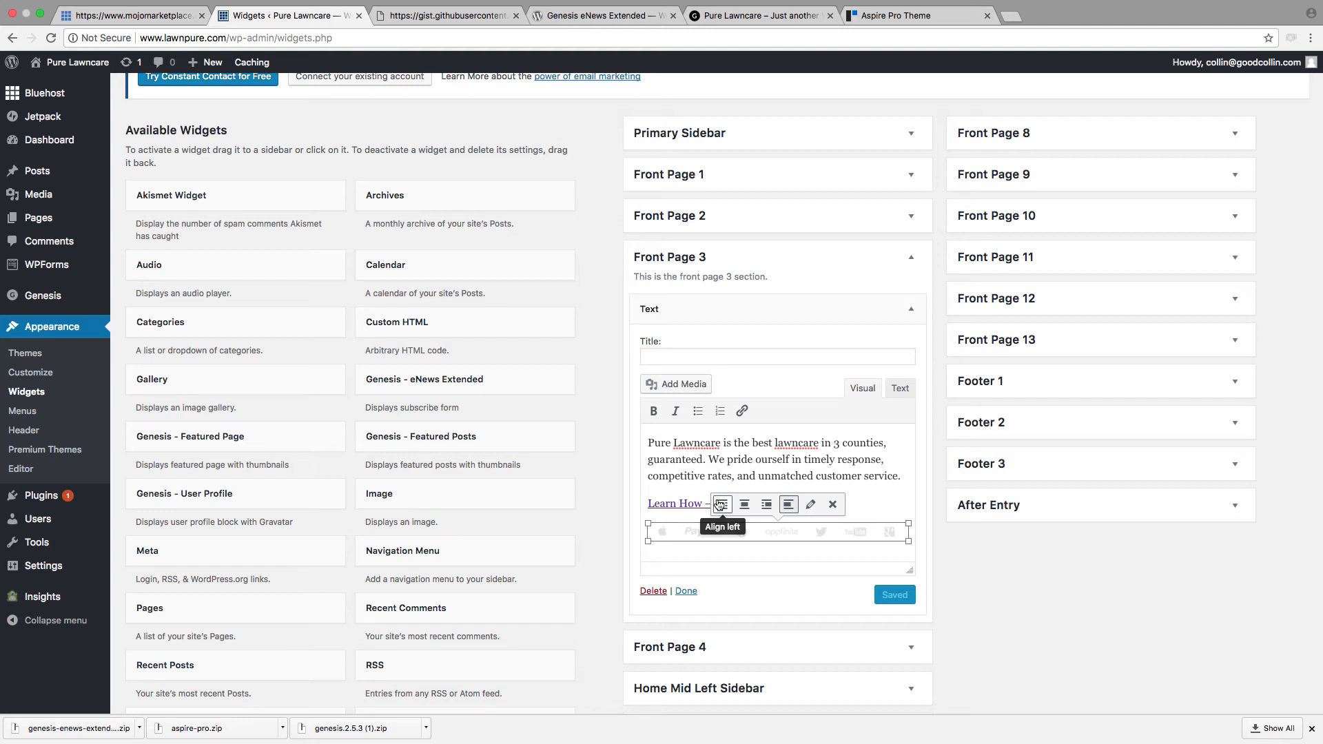
{"action": "left_click", "coordinate": [832, 505]}
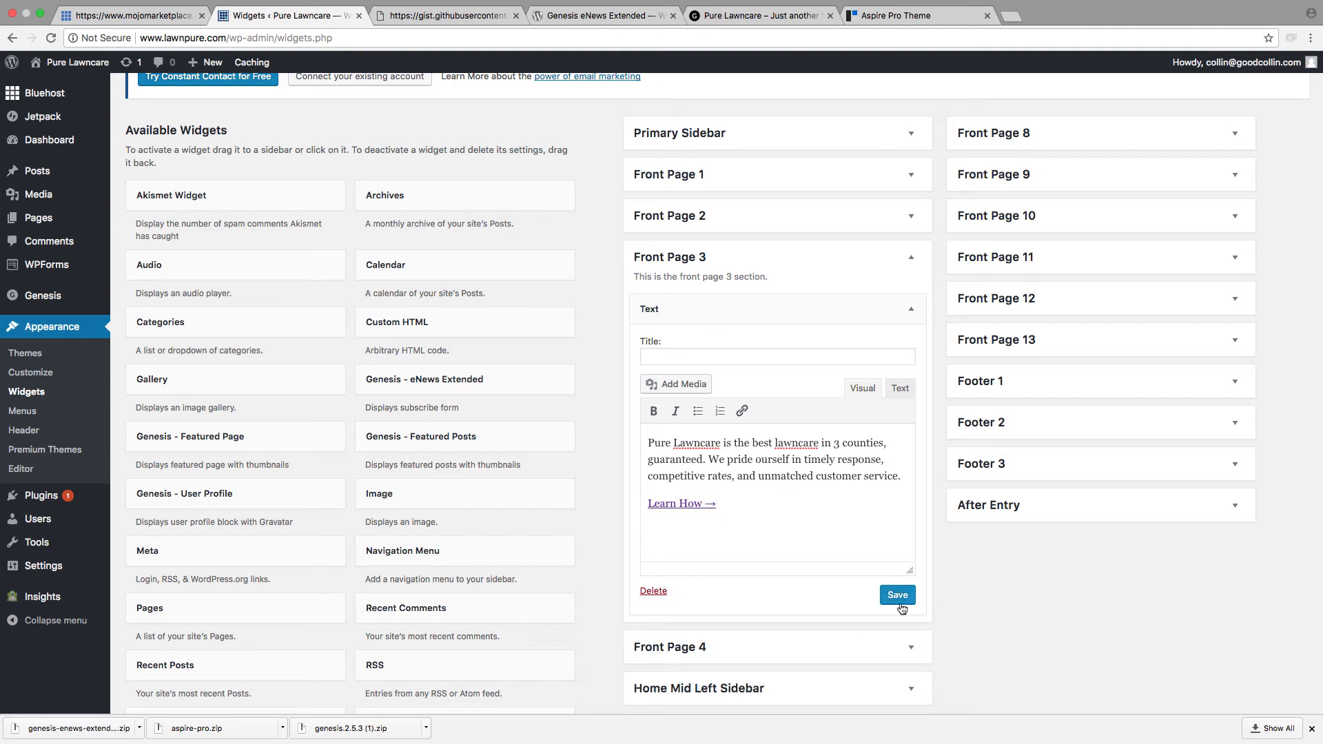
{"action": "left_click", "coordinate": [897, 595]}
{"action": "left_click", "coordinate": [725, 259]}
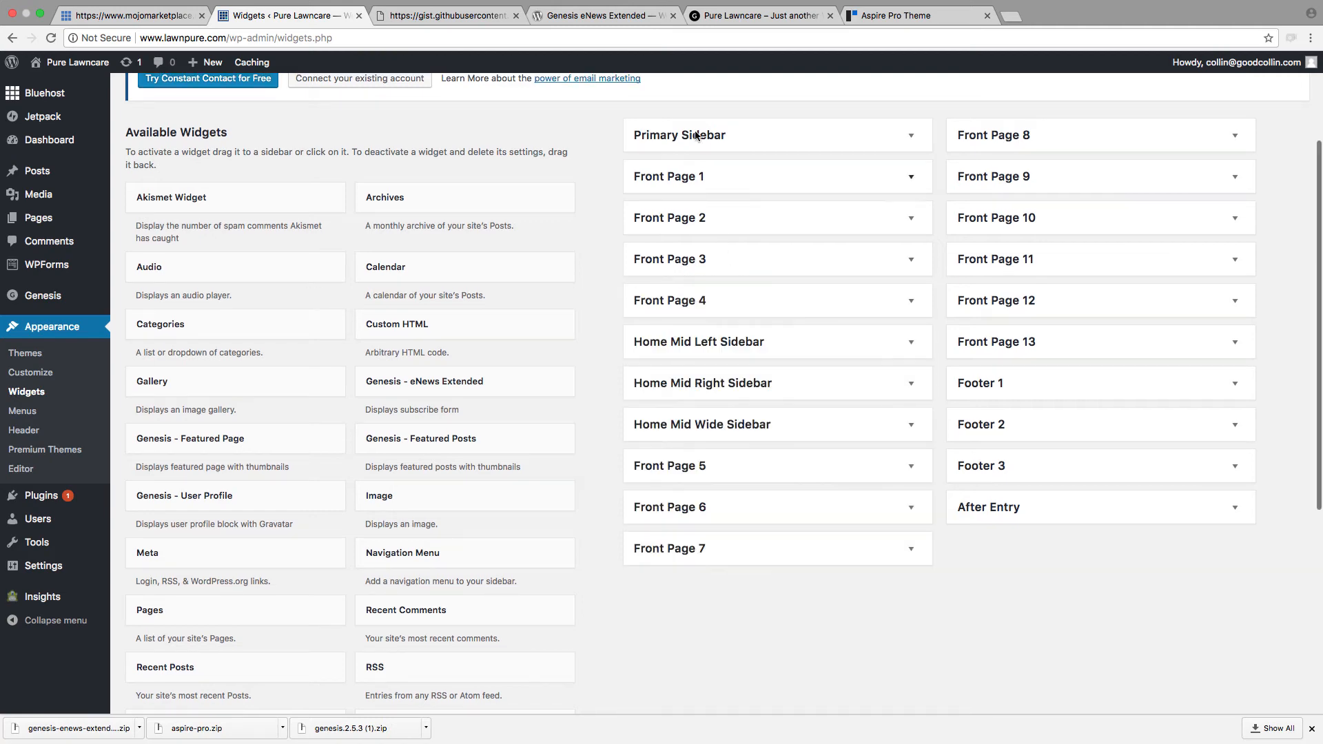
Step: Reload the lawnpure.com homepage and review the hero, headline and Front Page 3 sections
{"action": "left_click", "coordinate": [761, 15]}
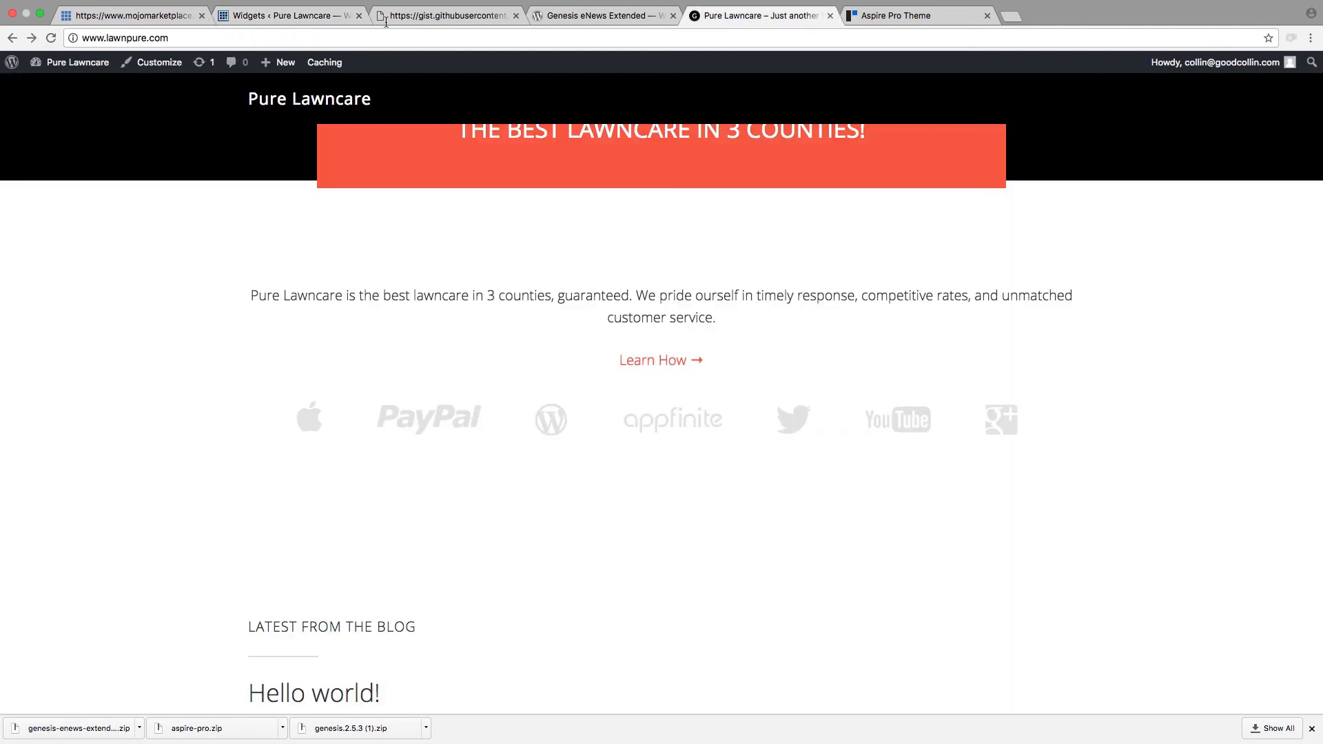
{"action": "left_click", "coordinate": [50, 37]}
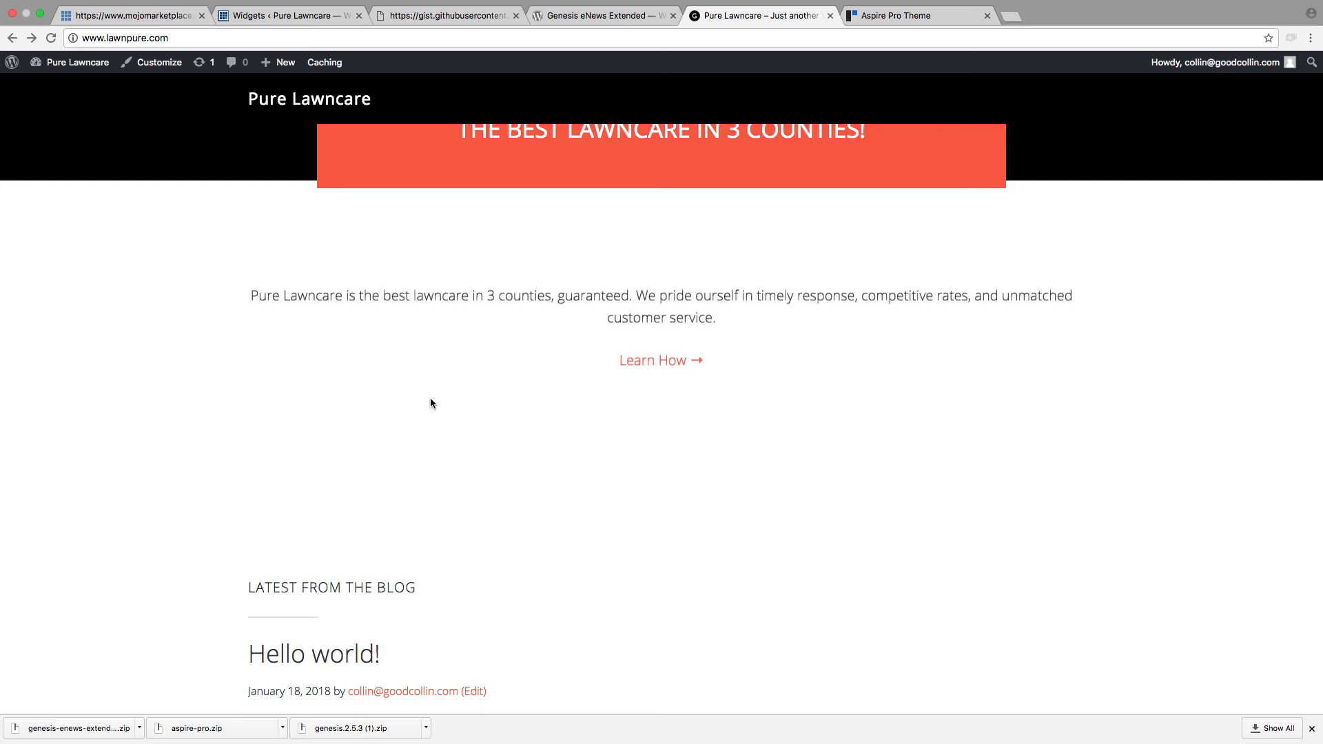
{"action": "scroll", "coordinate": [430, 403], "scroll_direction": "up", "scroll_amount": 6}
{"action": "scroll", "coordinate": [431, 401], "scroll_direction": "down", "scroll_amount": 8}
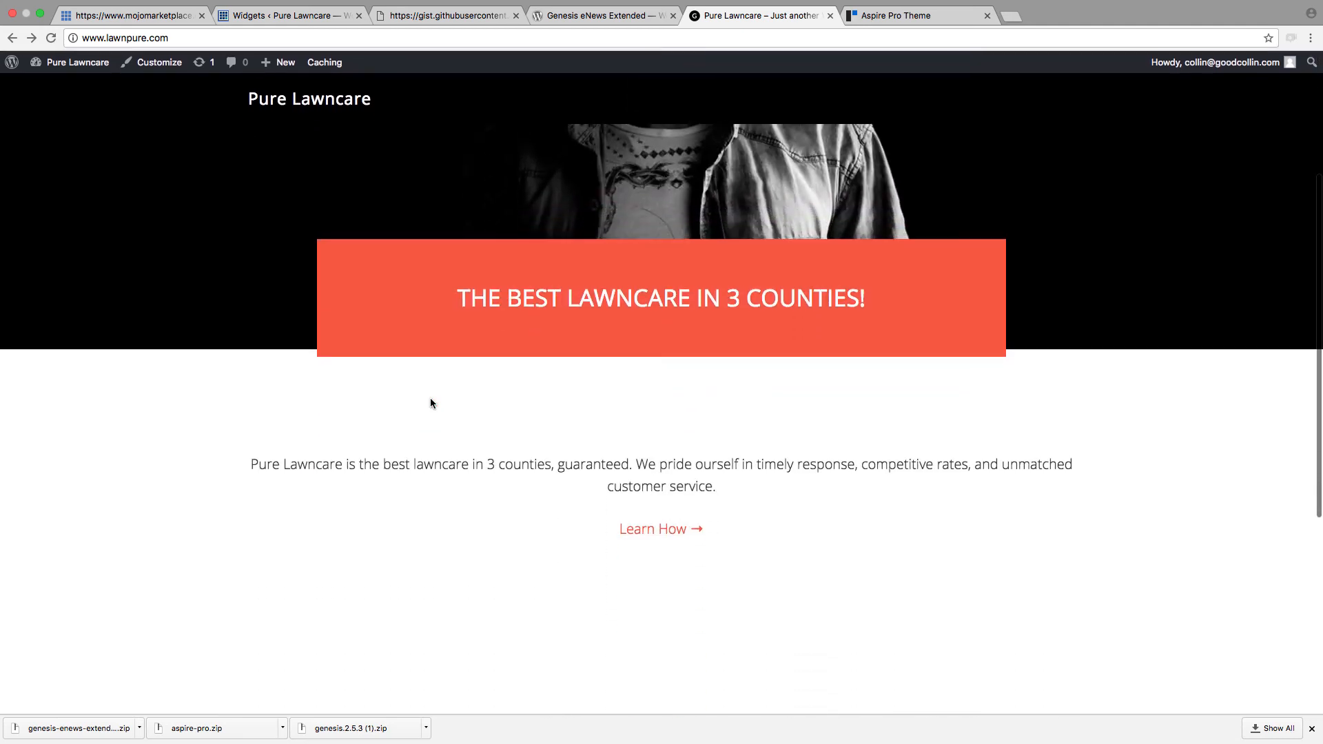
{"action": "scroll", "coordinate": [423, 391], "scroll_direction": "up", "scroll_amount": 6}
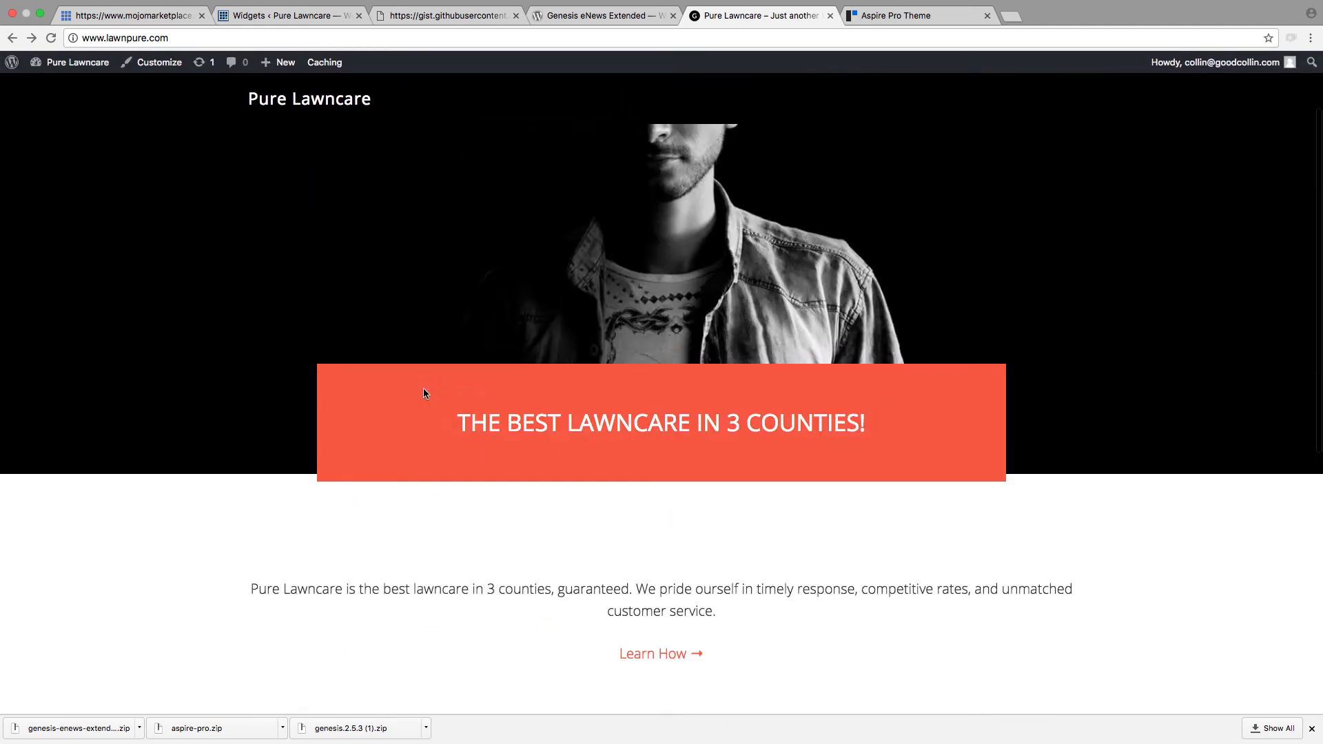
{"action": "scroll", "coordinate": [423, 391], "scroll_direction": "down", "scroll_amount": 4}
{"action": "scroll", "coordinate": [423, 392], "scroll_direction": "up", "scroll_amount": 4}
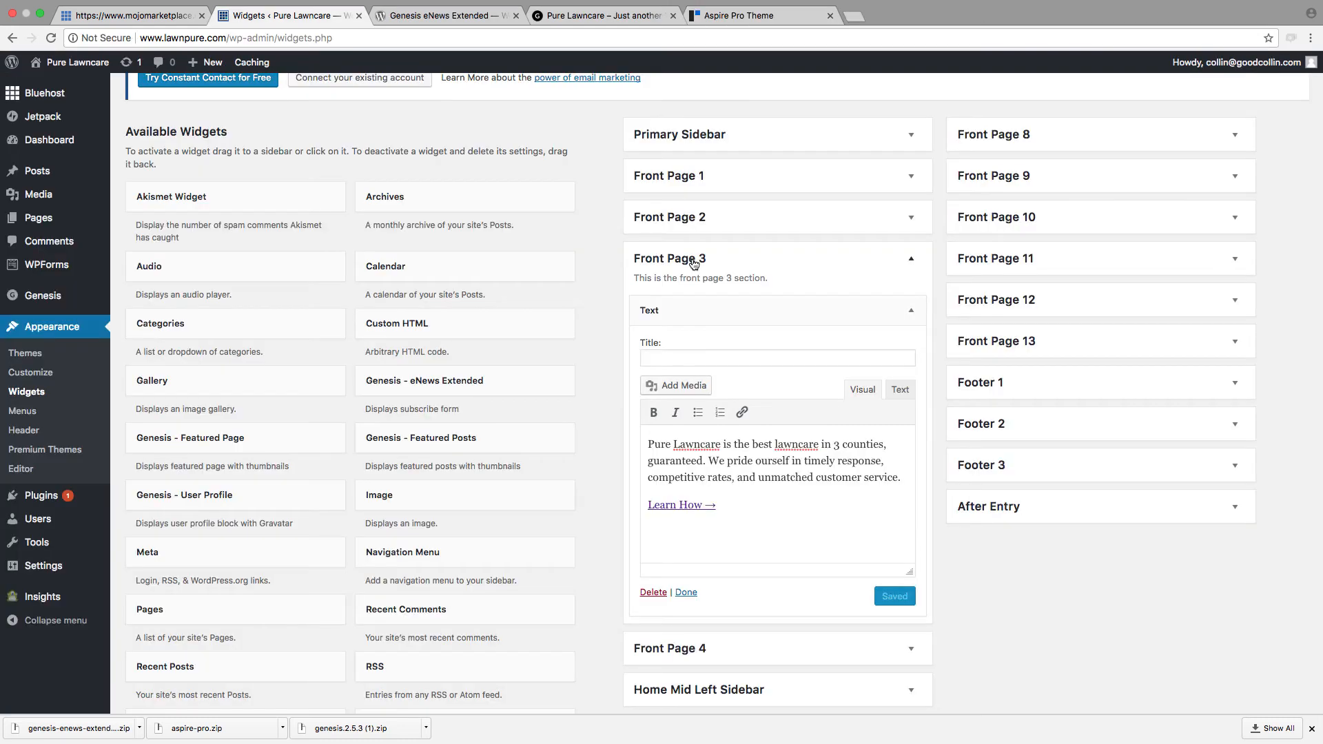
Step: Set the Front Page 3 Text widget's title to "TITLE", save it, and reload the homepage to check the heading
{"action": "left_click", "coordinate": [683, 260]}
{"action": "left_click", "coordinate": [694, 264]}
{"action": "left_click", "coordinate": [698, 358]}
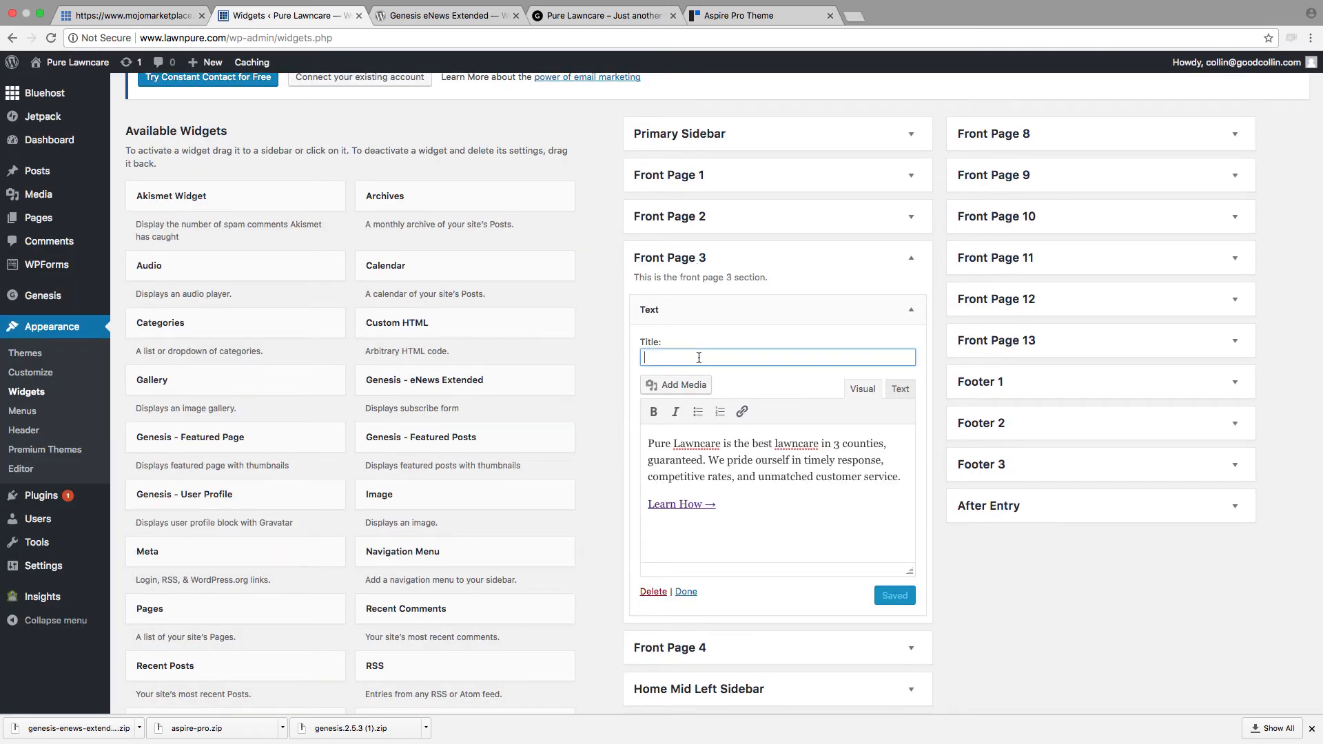
{"action": "type", "text": "tit"}
{"action": "type", "text": "TITLE"}
{"action": "left_click", "coordinate": [893, 594]}
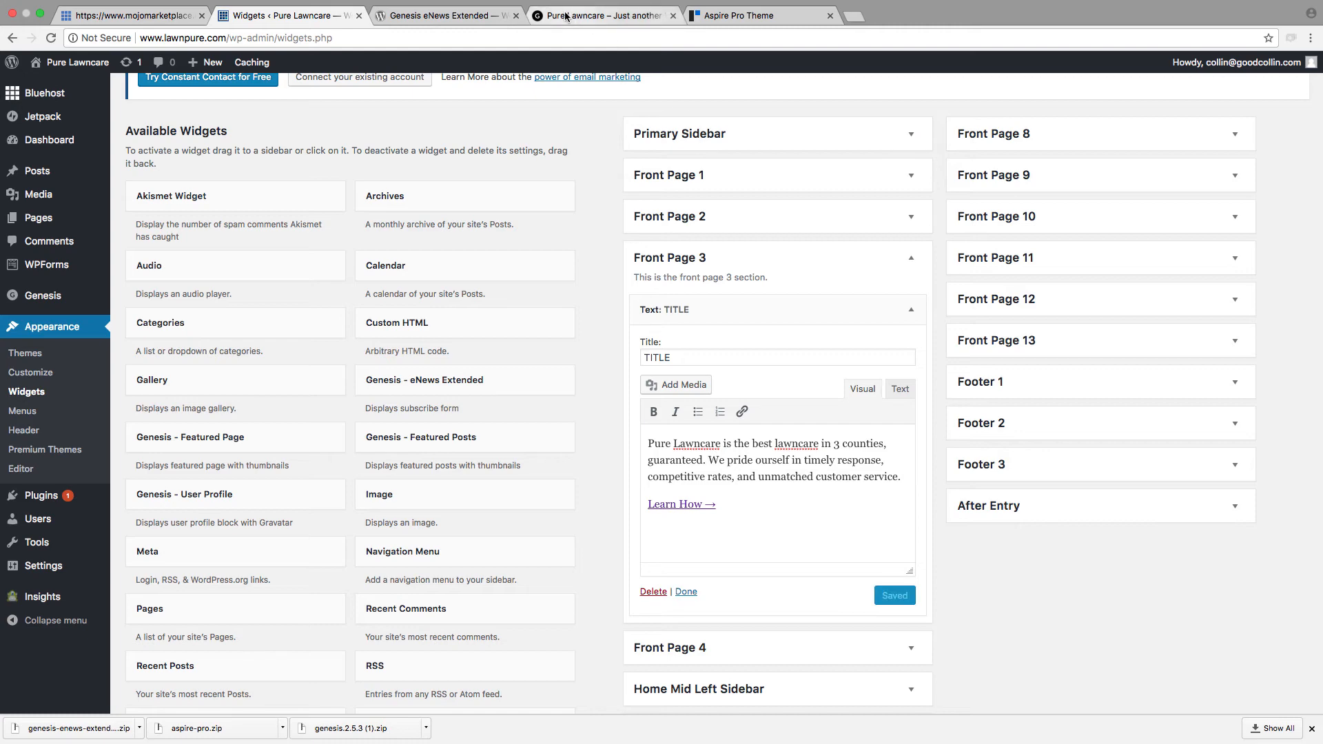
{"action": "left_click", "coordinate": [564, 16]}
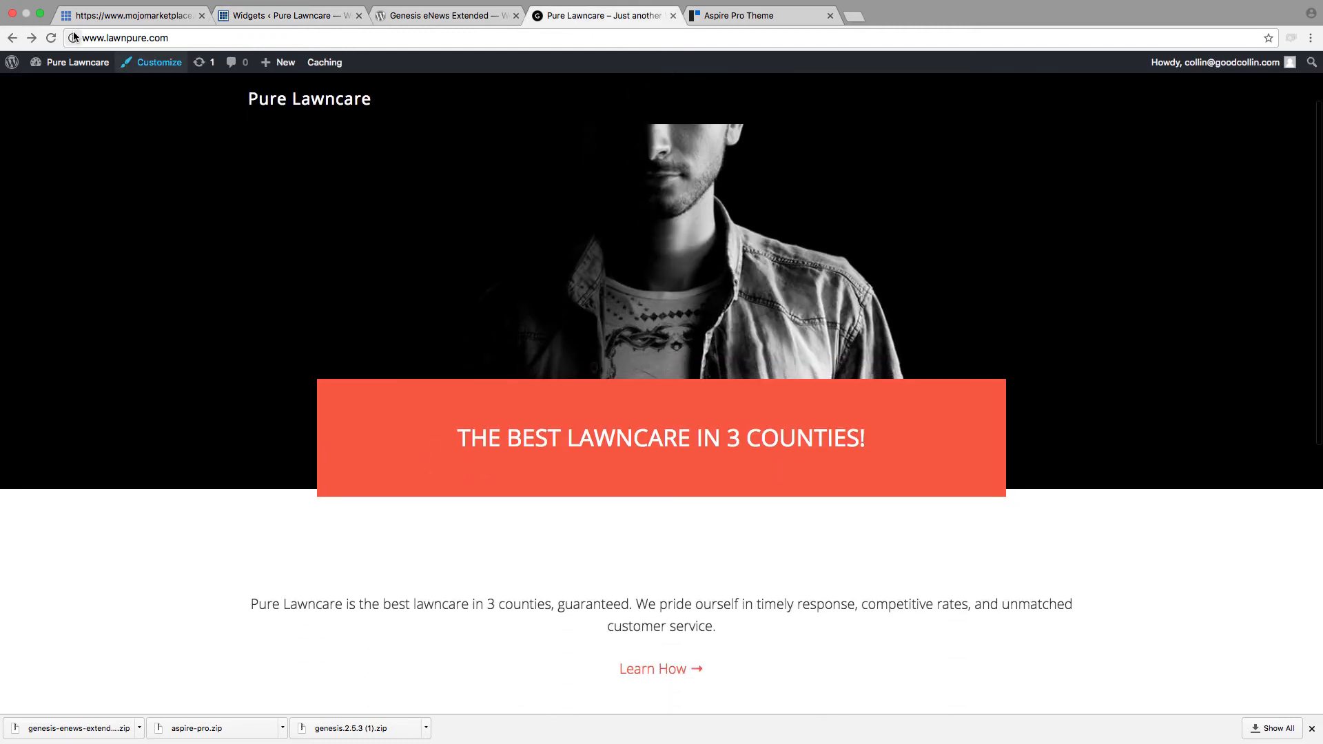
{"action": "left_click", "coordinate": [51, 38]}
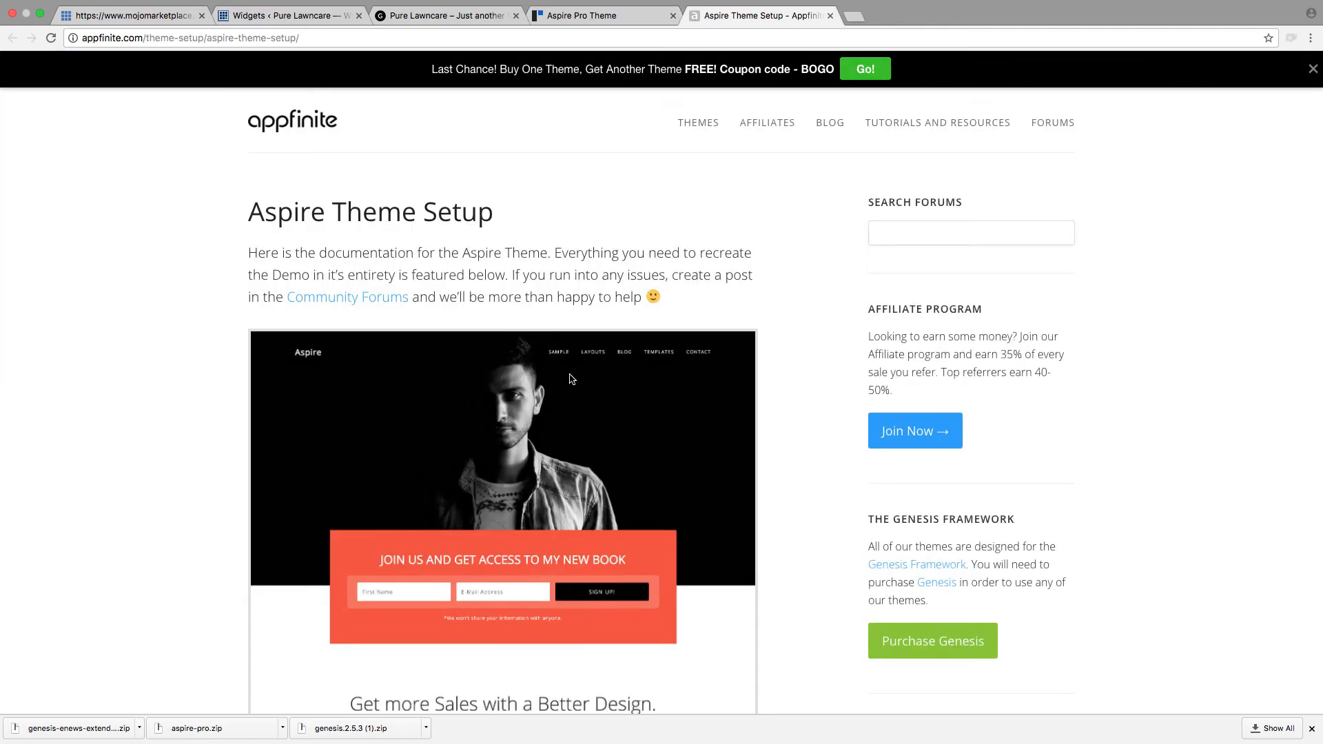
Step: Switch to the Aspire Theme Setup guide and go to its Front Page 4 widget area instructions
{"action": "scroll", "coordinate": [572, 386], "scroll_direction": "down", "scroll_amount": 10}
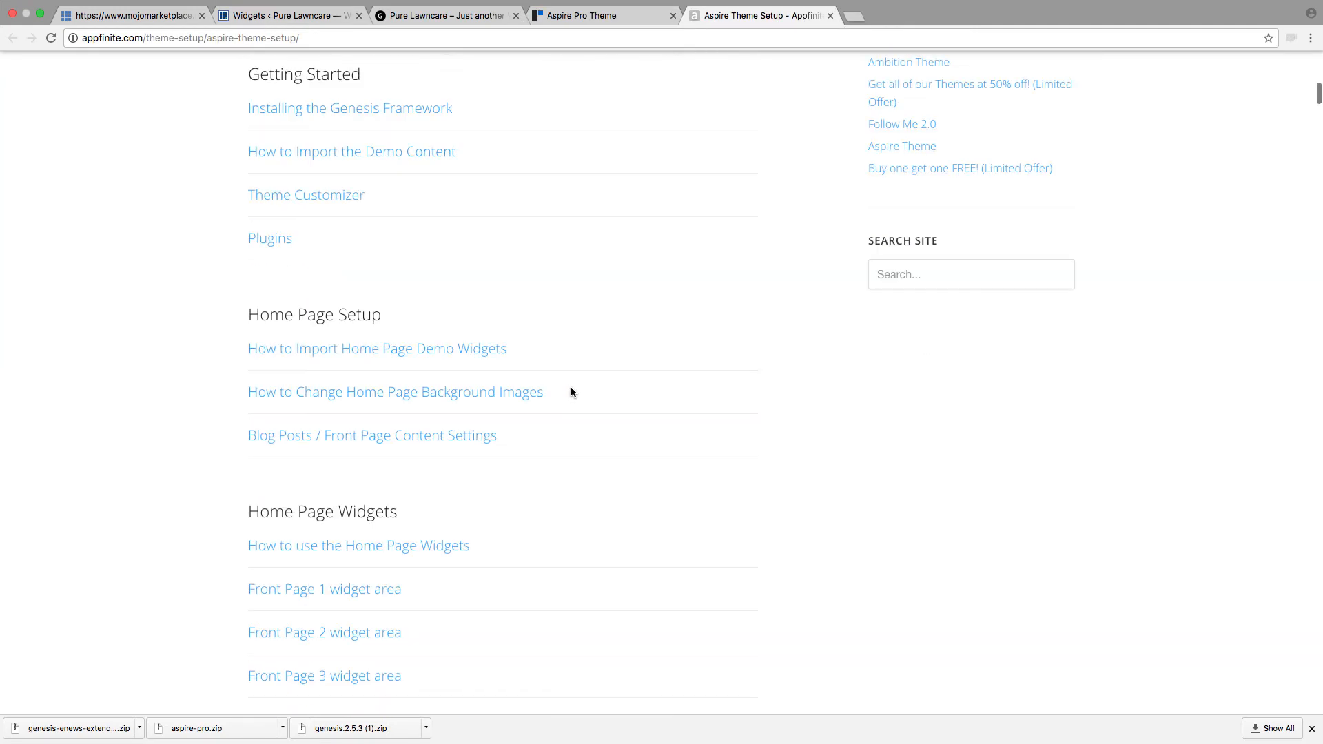
{"action": "scroll", "coordinate": [572, 389], "scroll_direction": "down", "scroll_amount": 7}
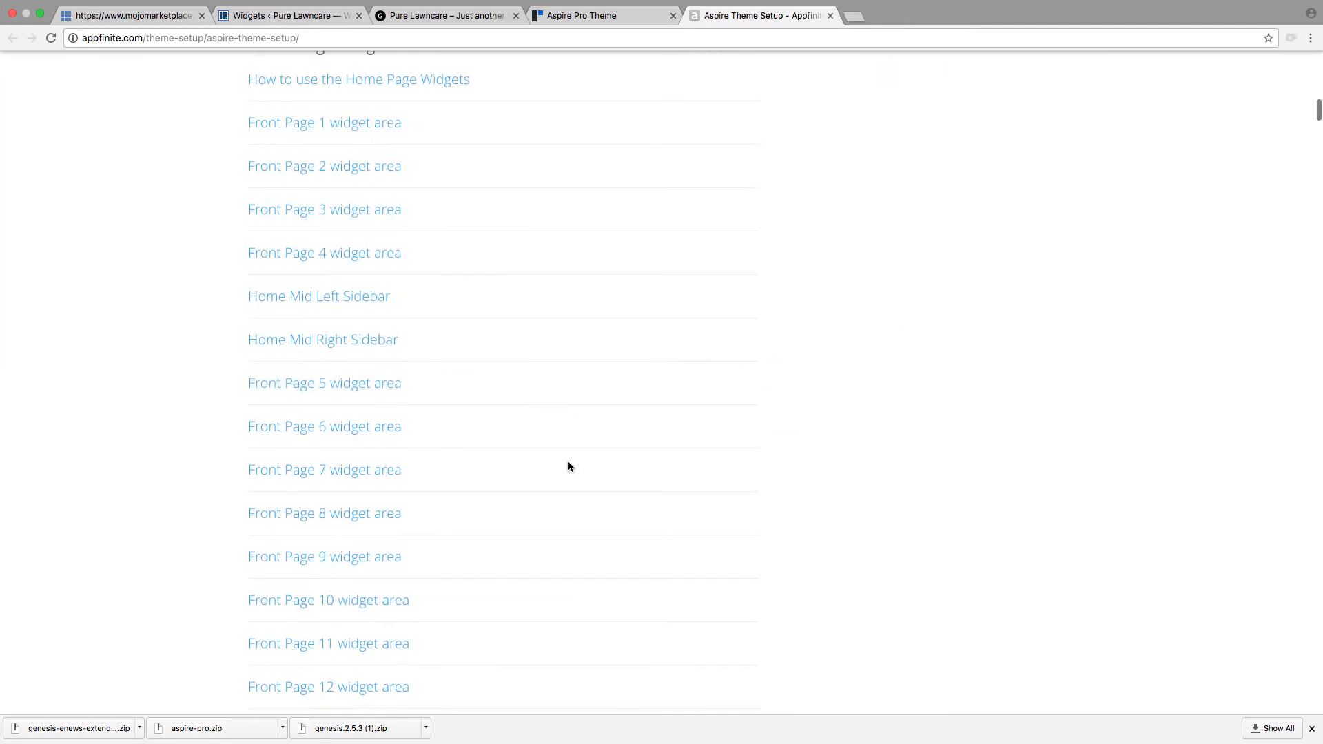
{"action": "left_click", "coordinate": [339, 253]}
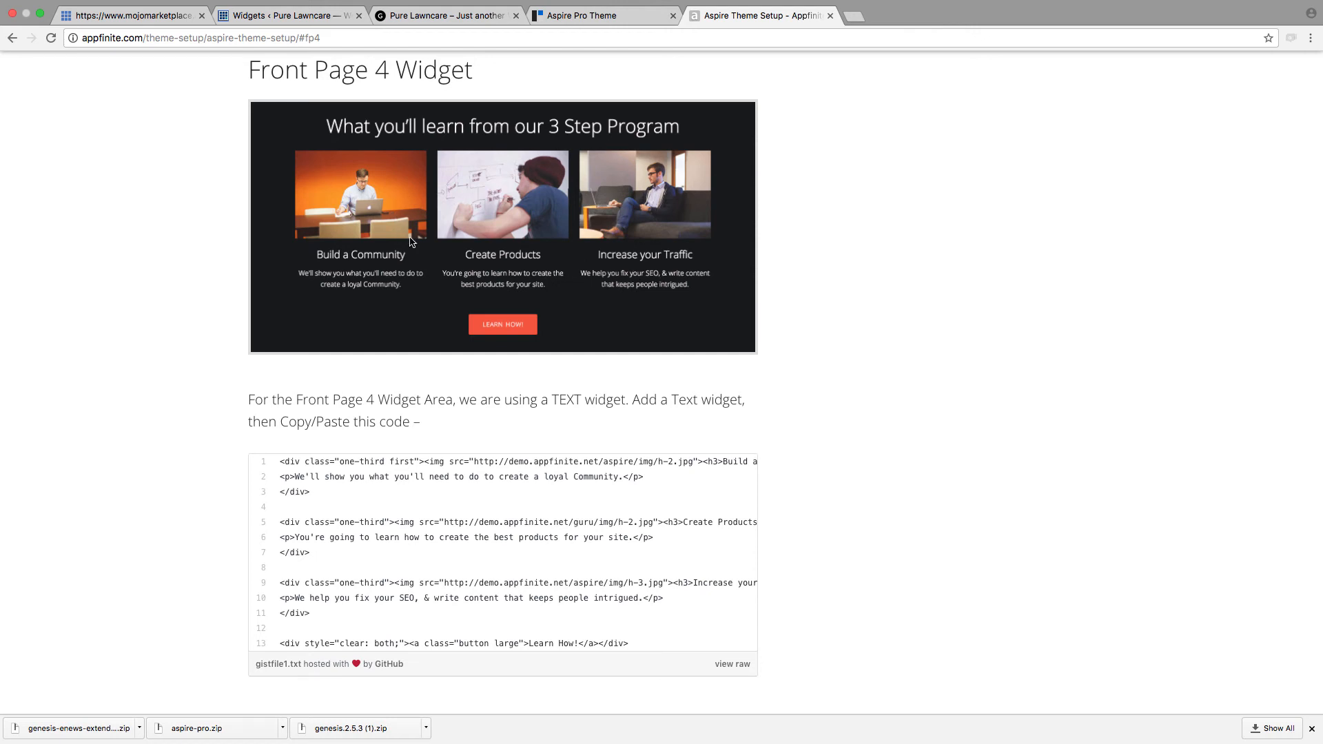
Step: Open the raw version of the guide's Front Page 4 code and copy all of it
{"action": "scroll", "coordinate": [463, 386], "scroll_direction": "down", "scroll_amount": 3}
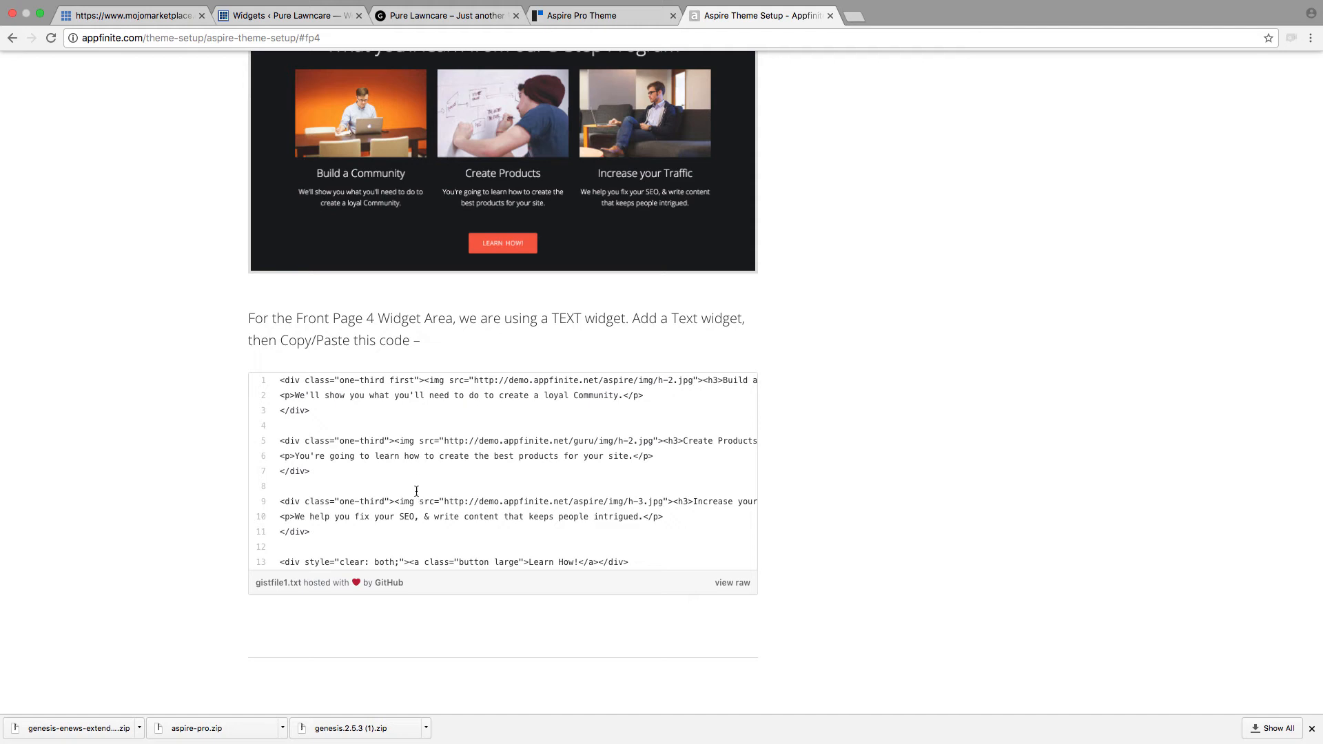
{"action": "left_click", "coordinate": [731, 582]}
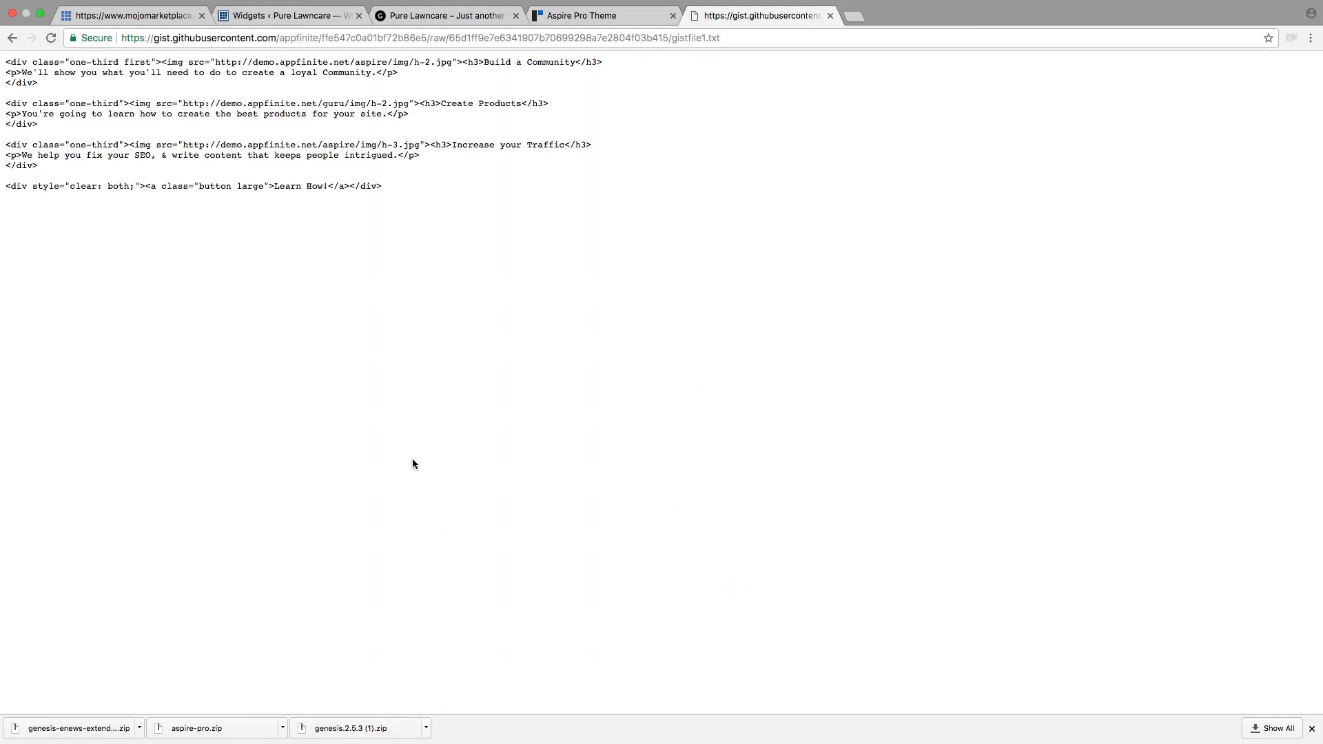
{"action": "key", "text": "super+a"}
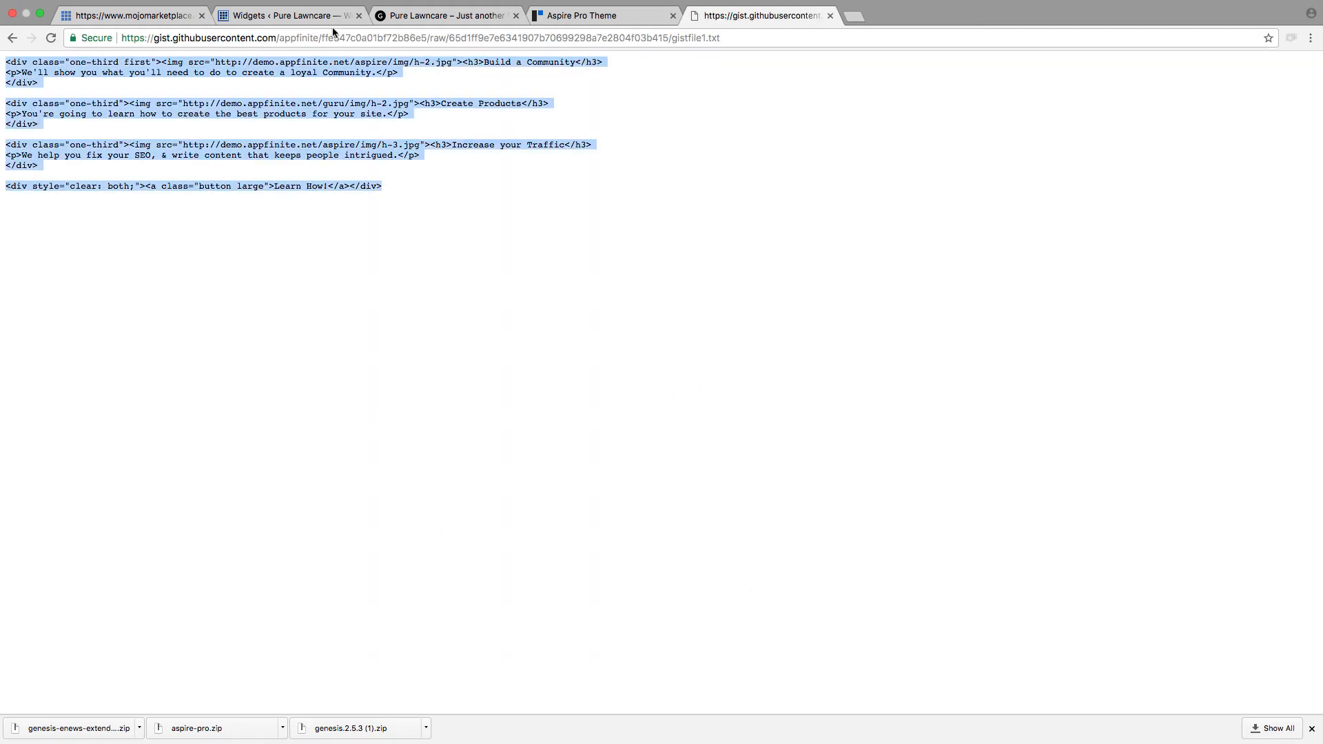
Step: Return to the WordPress Widgets page and add a Text widget to the Front Page 4 area
{"action": "left_click", "coordinate": [298, 15]}
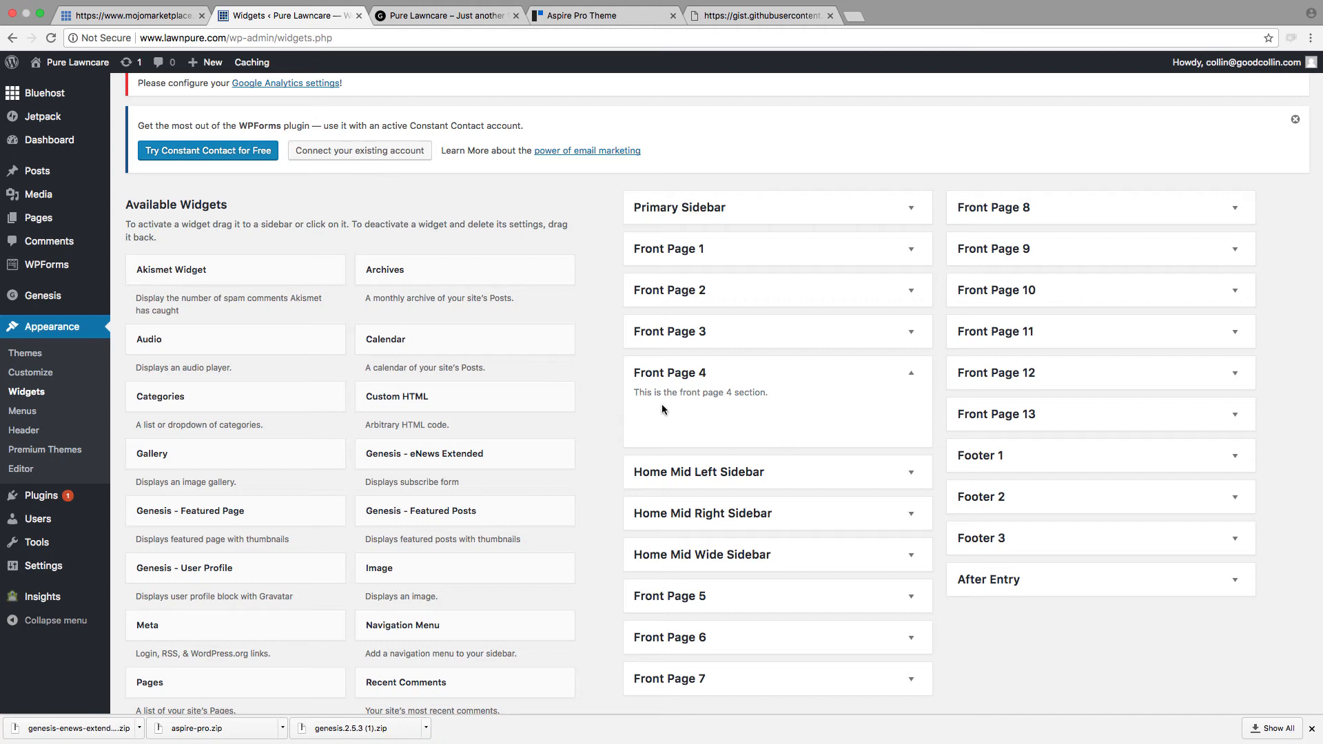
{"action": "scroll", "coordinate": [477, 564], "scroll_direction": "down", "scroll_amount": 3}
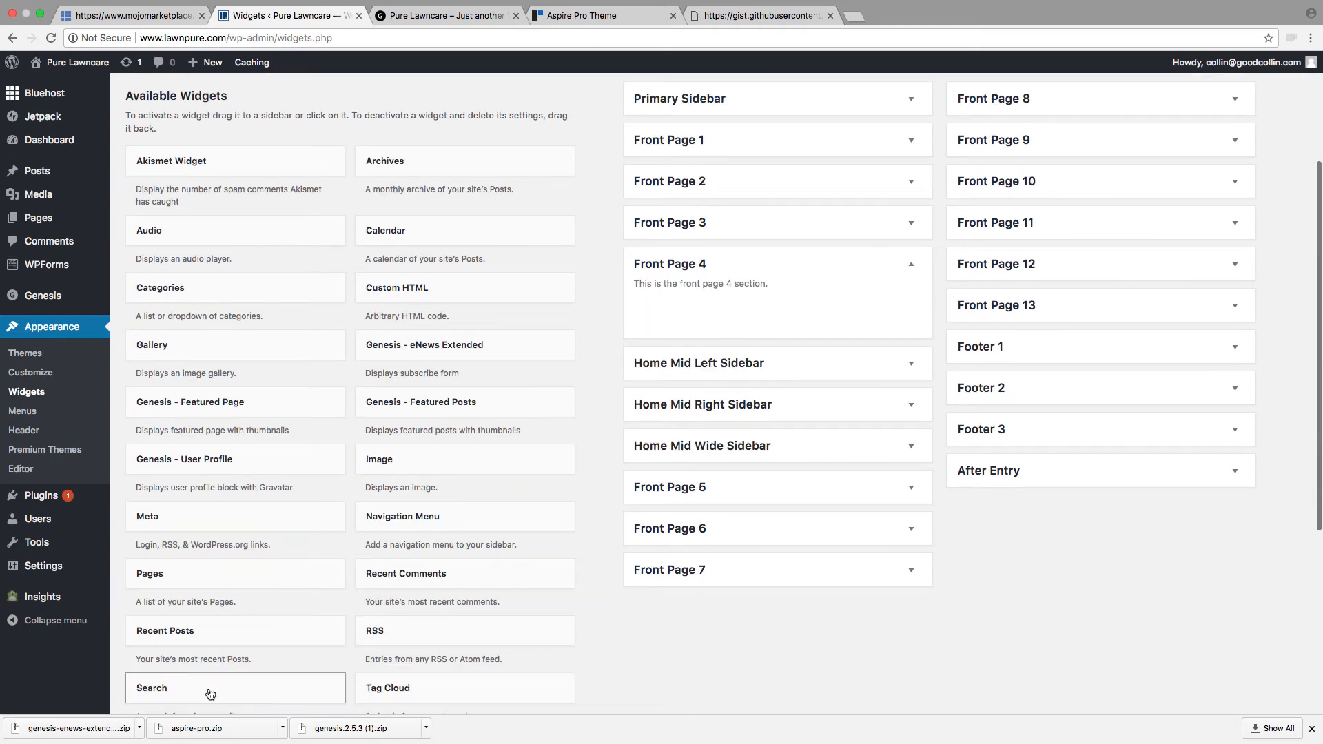
{"action": "scroll", "coordinate": [210, 693], "scroll_direction": "down", "scroll_amount": 2}
{"action": "left_click_drag", "start_coordinate": [210, 659], "coordinate": [729, 215]}
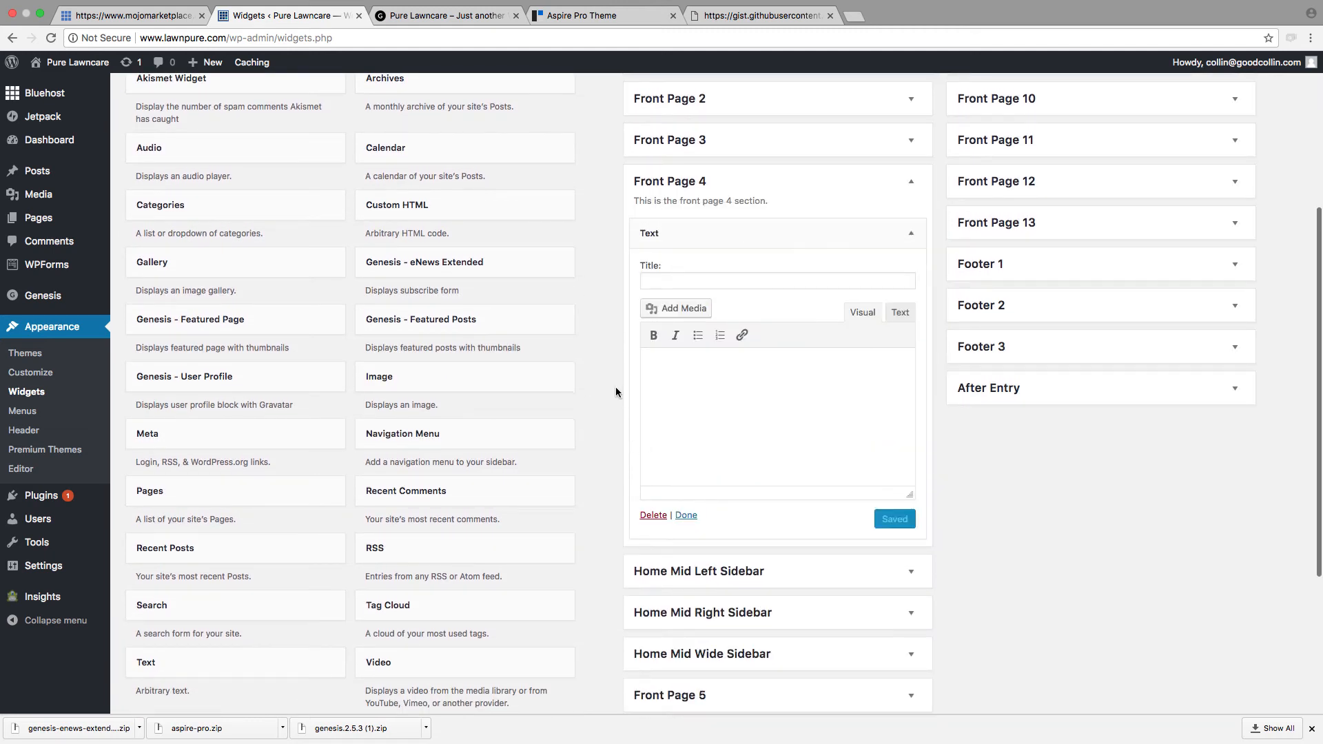
Step: Paste the copied three-column code into the Front Page 4 Text widget's HTML view and save the widget
{"action": "left_click", "coordinate": [897, 314]}
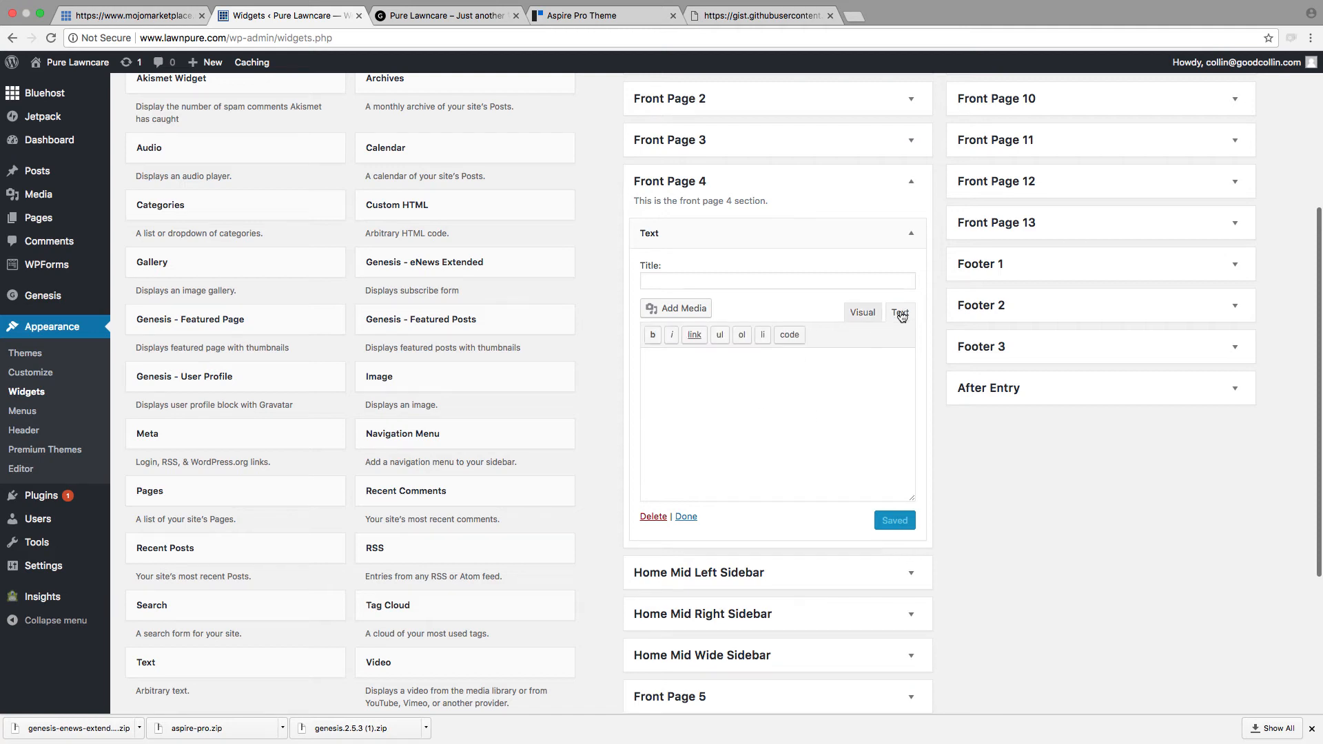
{"action": "left_click", "coordinate": [865, 365]}
{"action": "key", "text": "super+v"}
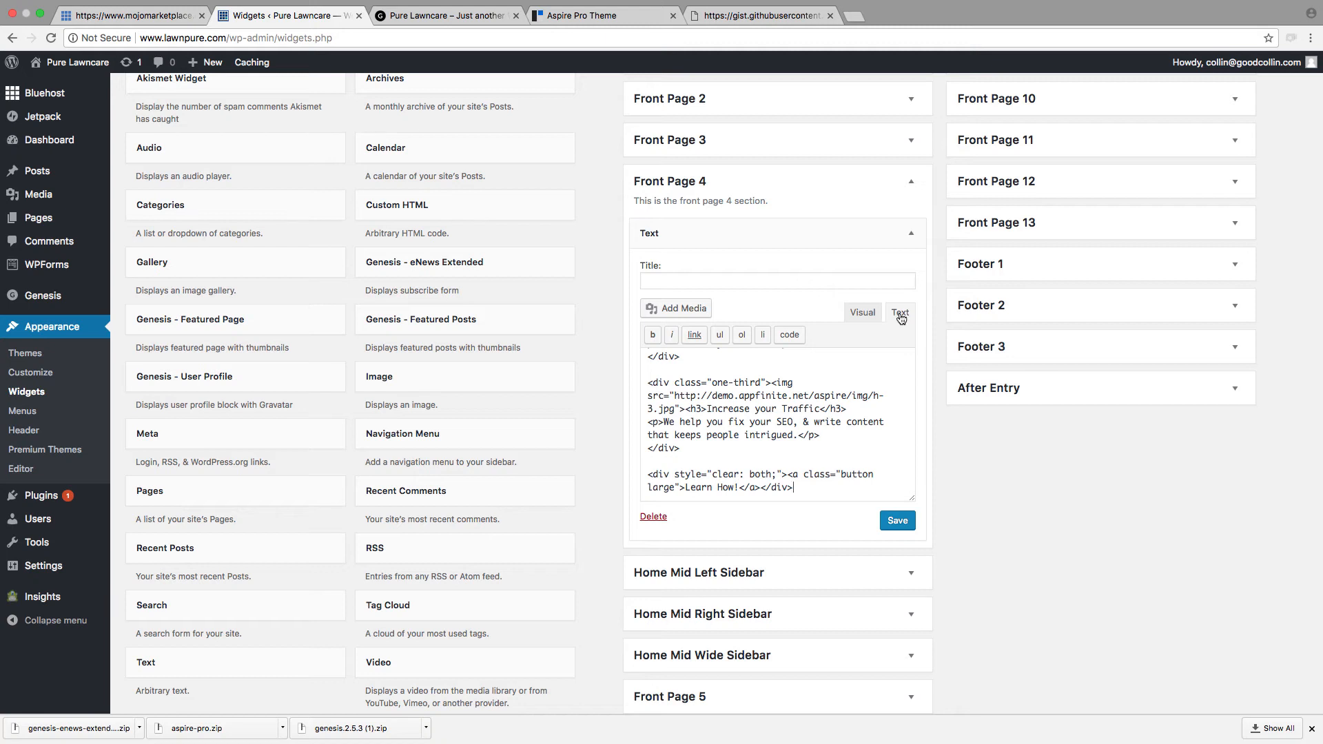
{"action": "left_click", "coordinate": [897, 522]}
Step: Show the Front Page 4 Text widget's content visually and replace the "Build a Community" heading with "MOWING"
{"action": "left_click", "coordinate": [867, 313]}
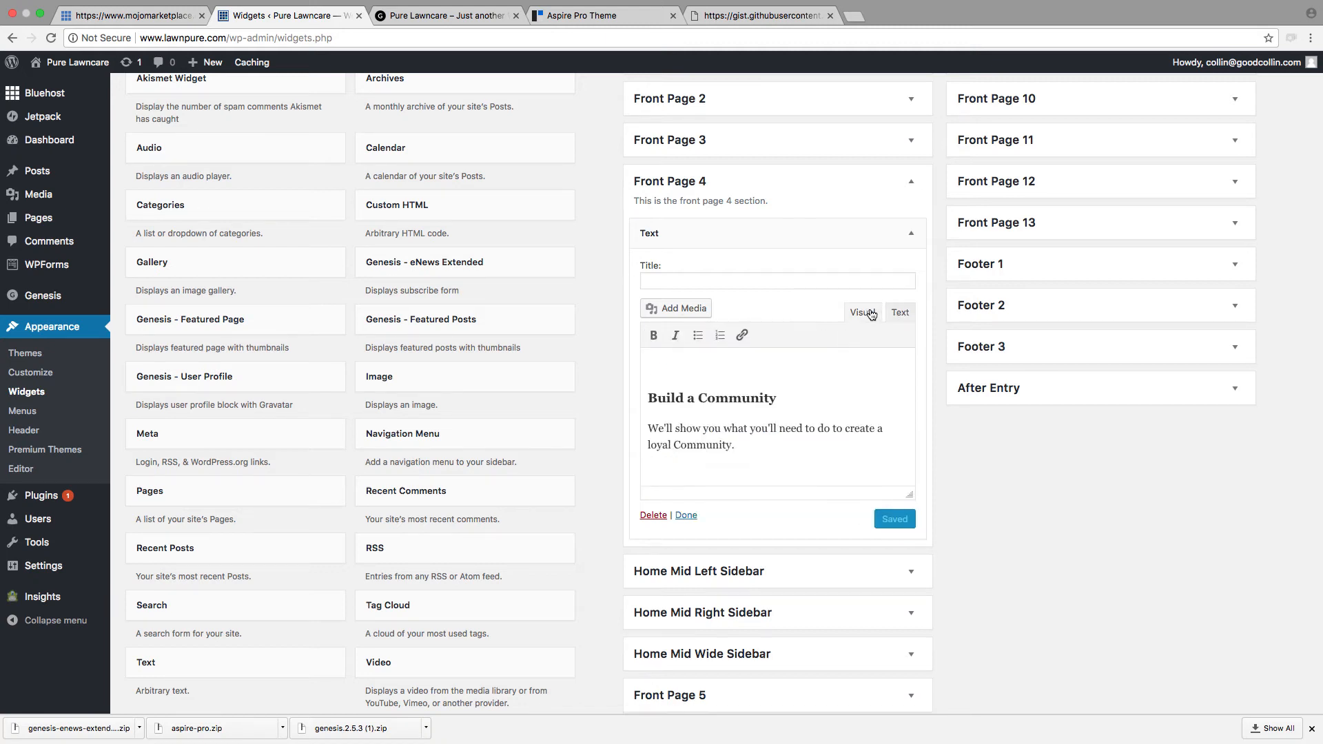
{"action": "scroll", "coordinate": [819, 376], "scroll_direction": "down", "scroll_amount": 2}
{"action": "scroll", "coordinate": [819, 375], "scroll_direction": "up", "scroll_amount": 3}
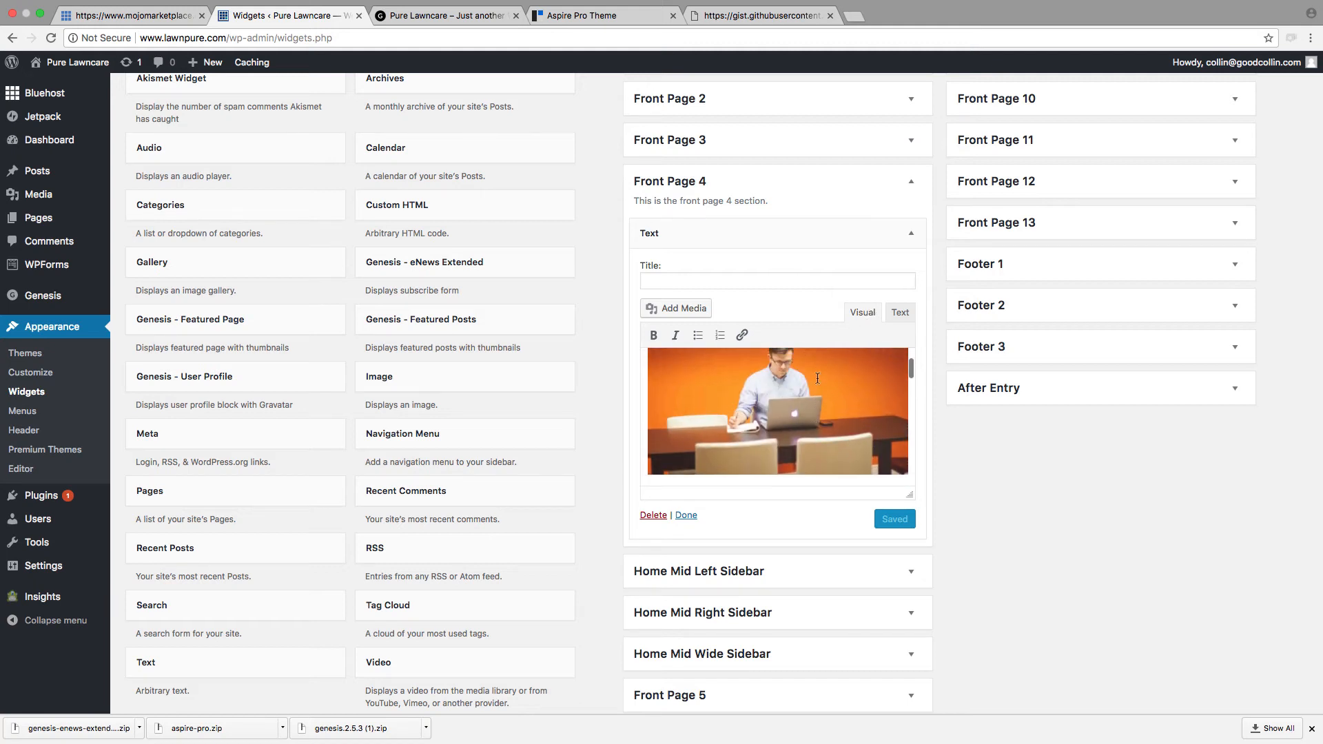
{"action": "scroll", "coordinate": [818, 377], "scroll_direction": "down", "scroll_amount": 3}
{"action": "scroll", "coordinate": [816, 379], "scroll_direction": "up", "scroll_amount": 1}
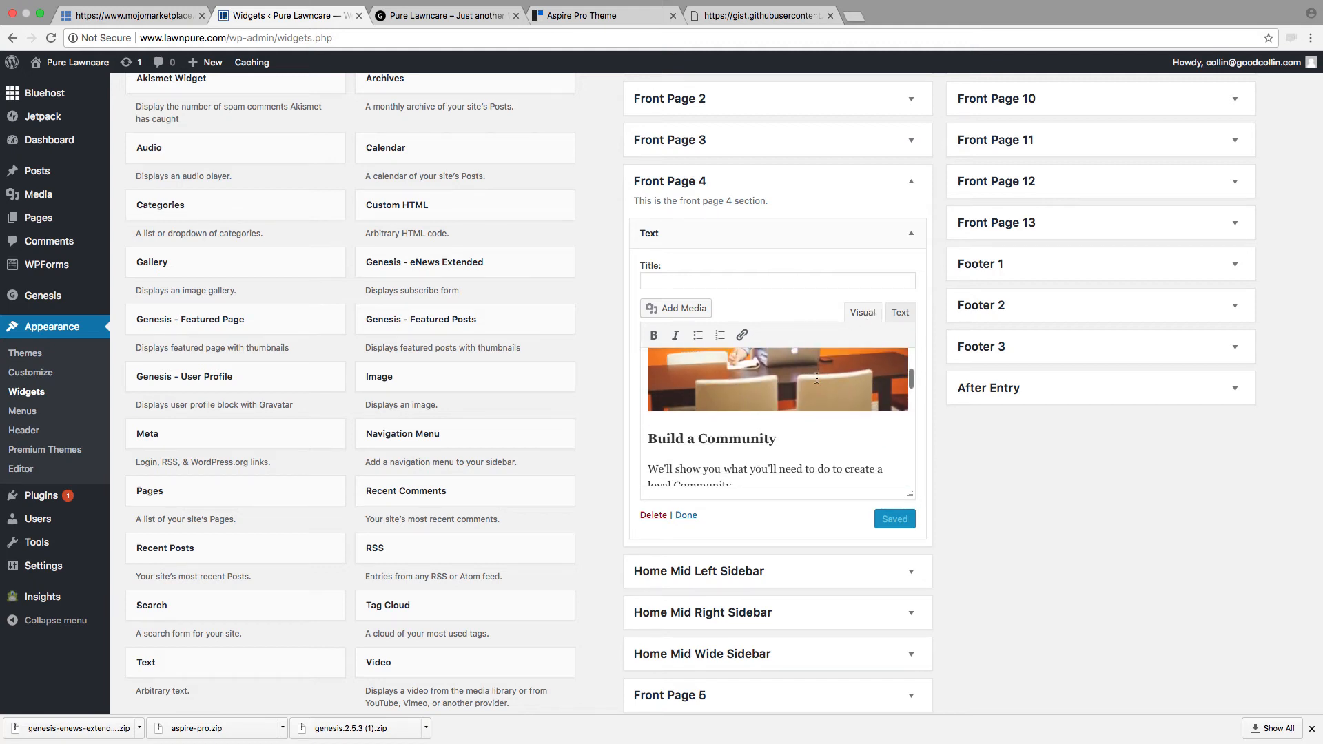
{"action": "left_click_drag", "start_coordinate": [781, 441], "coordinate": [631, 438]}
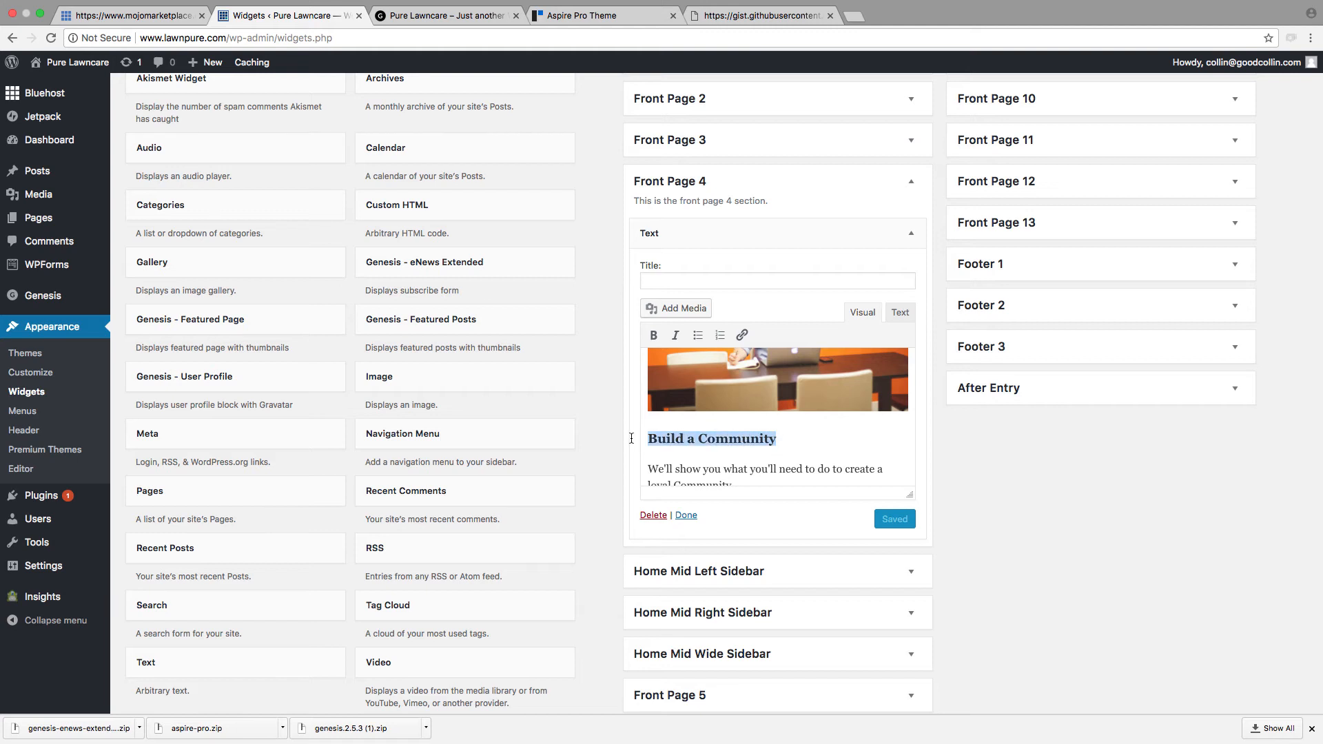
{"action": "type", "text": "MOWING"}
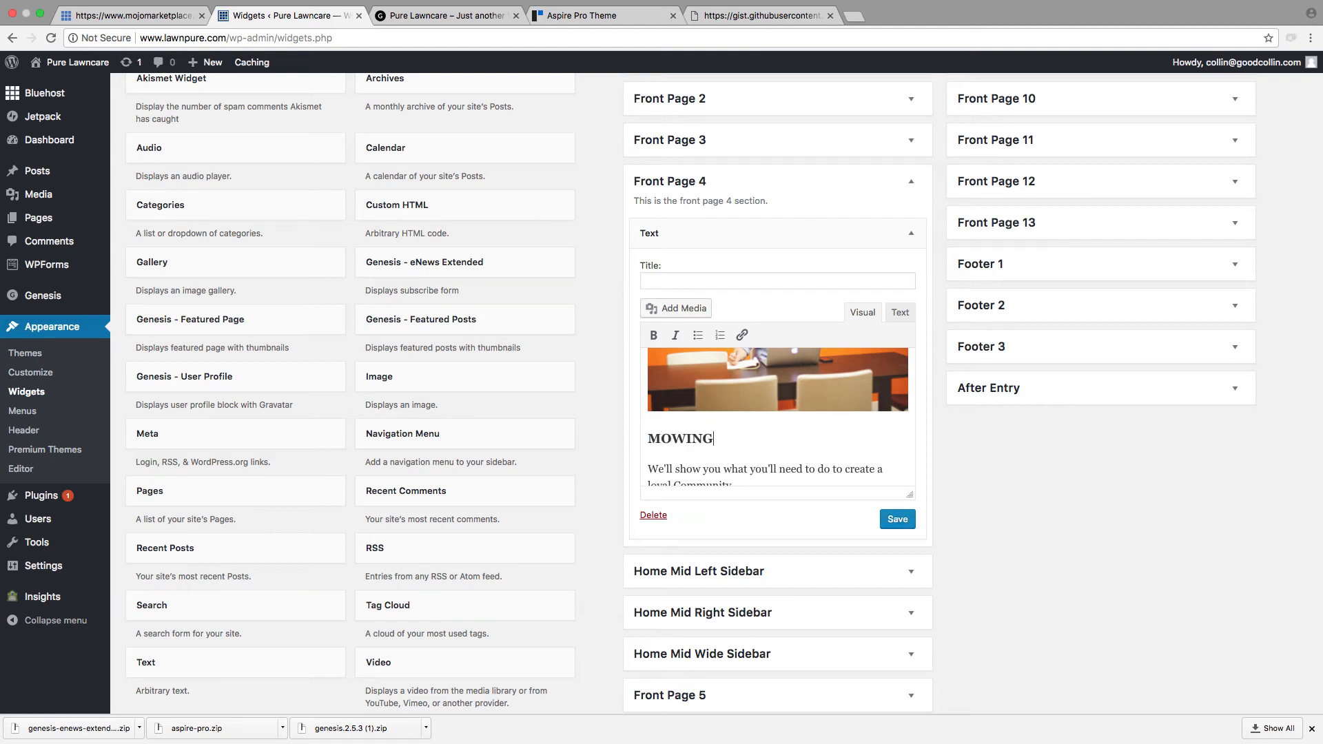
{"action": "scroll", "coordinate": [638, 440], "scroll_direction": "down", "scroll_amount": 3}
{"action": "scroll", "coordinate": [714, 272], "scroll_direction": "down", "scroll_amount": 5}
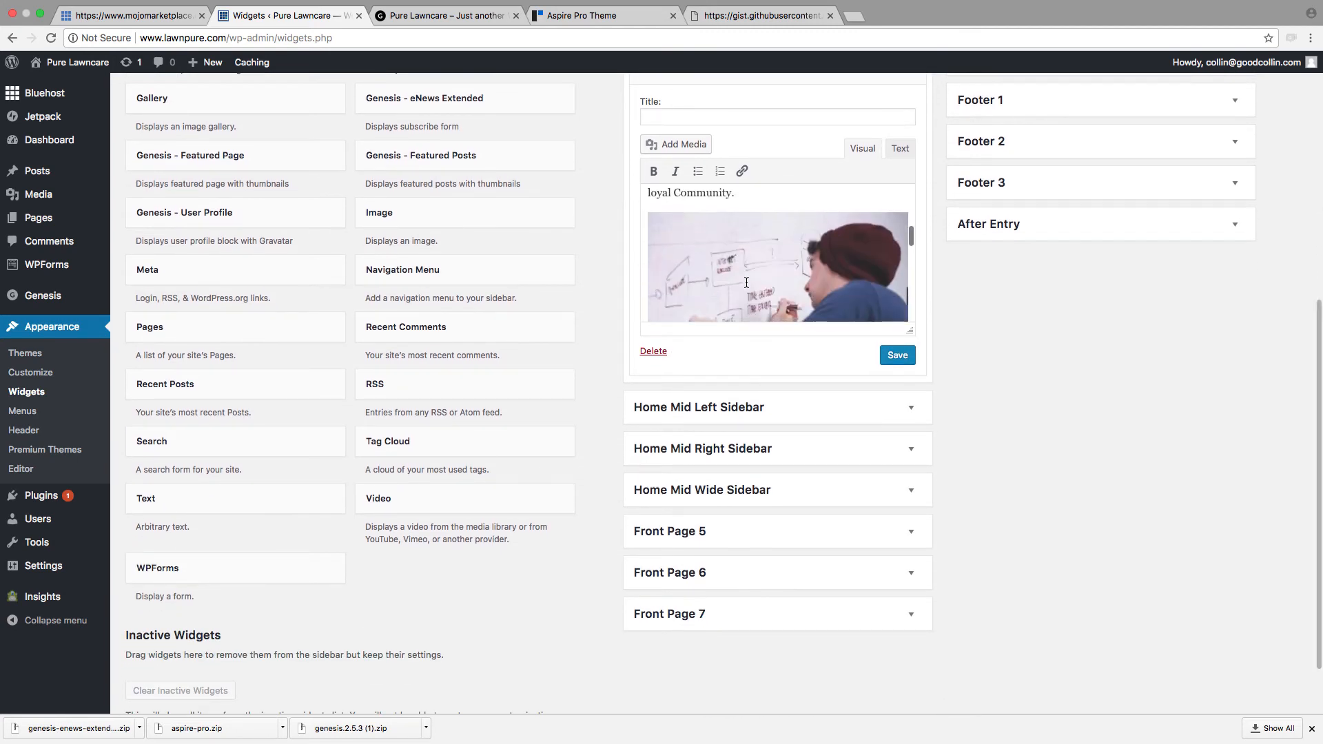
{"action": "left_click_drag", "start_coordinate": [714, 272], "coordinate": [647, 268]}
{"action": "key", "text": "BackSpace"}
{"action": "key", "text": "Delete"}
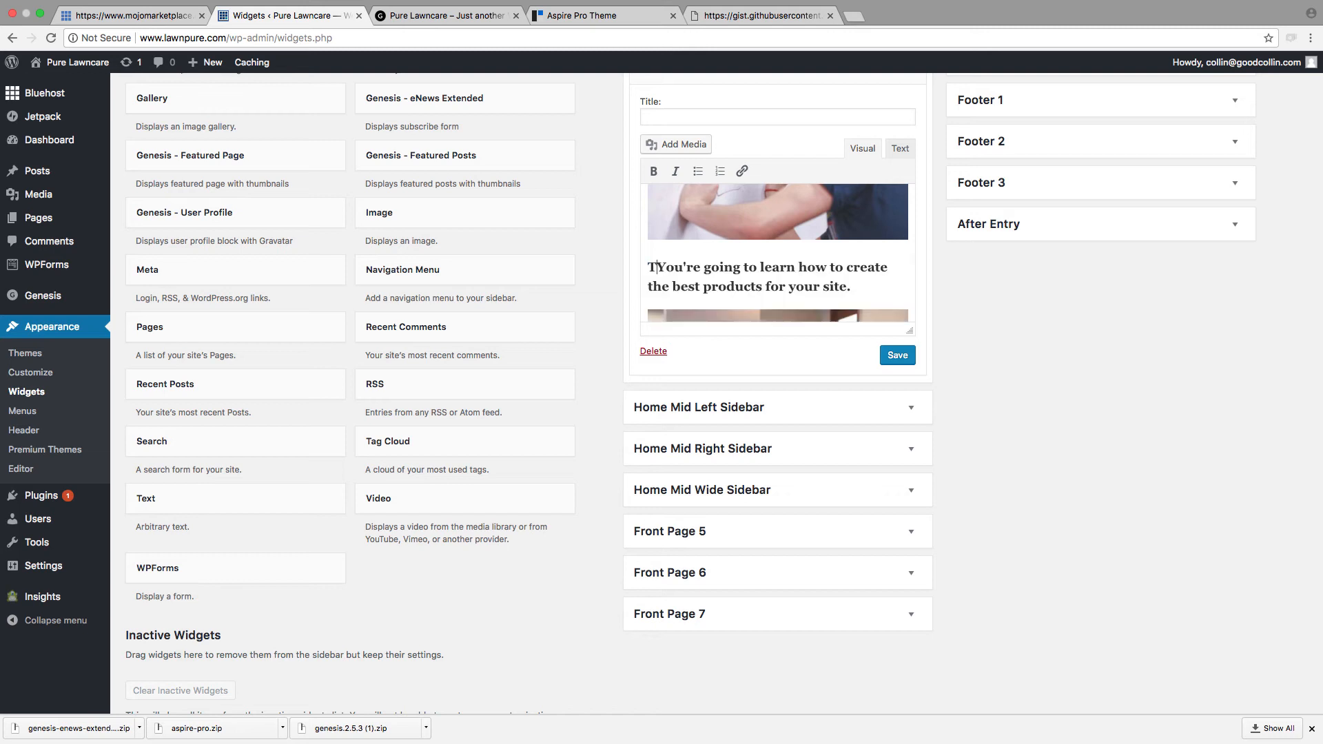
{"action": "type", "text": "TRIMMIMG"}
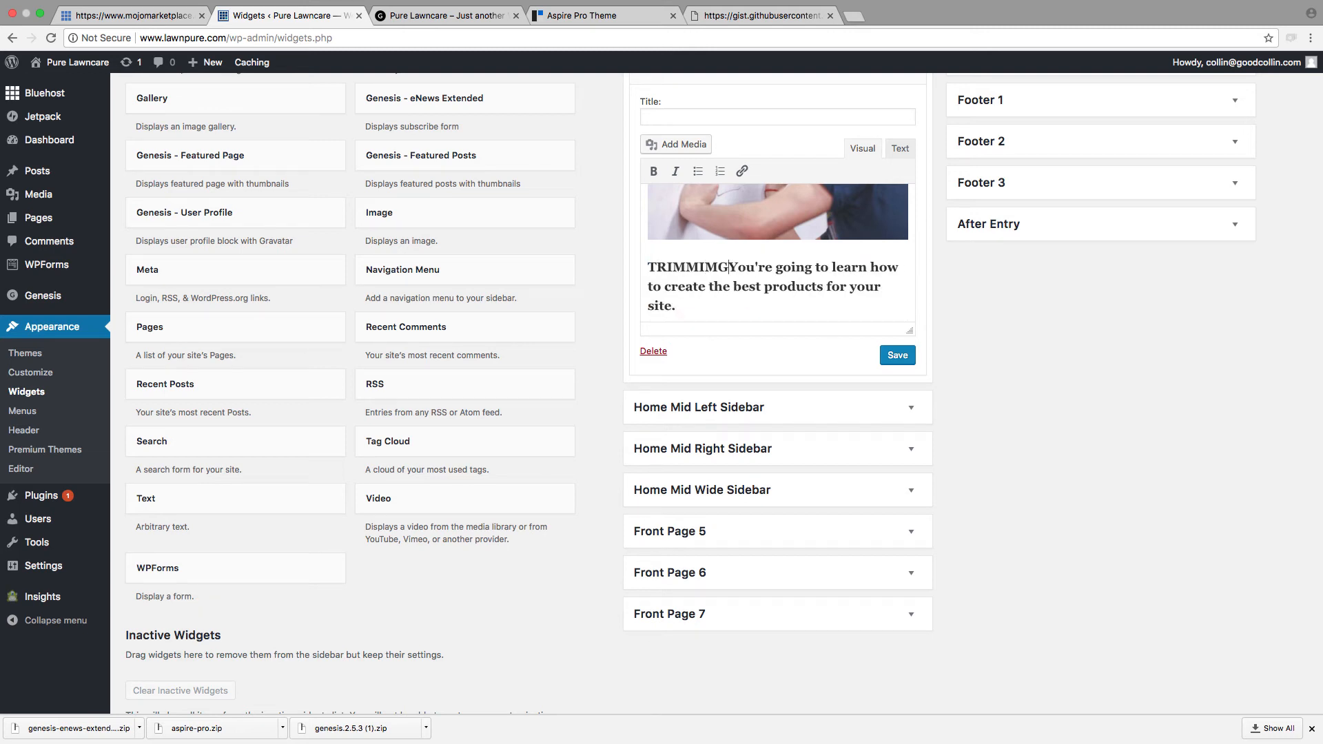
{"action": "key", "text": "super+z"}
{"action": "key", "text": "super+z"}
{"action": "key", "text": "super+z"}
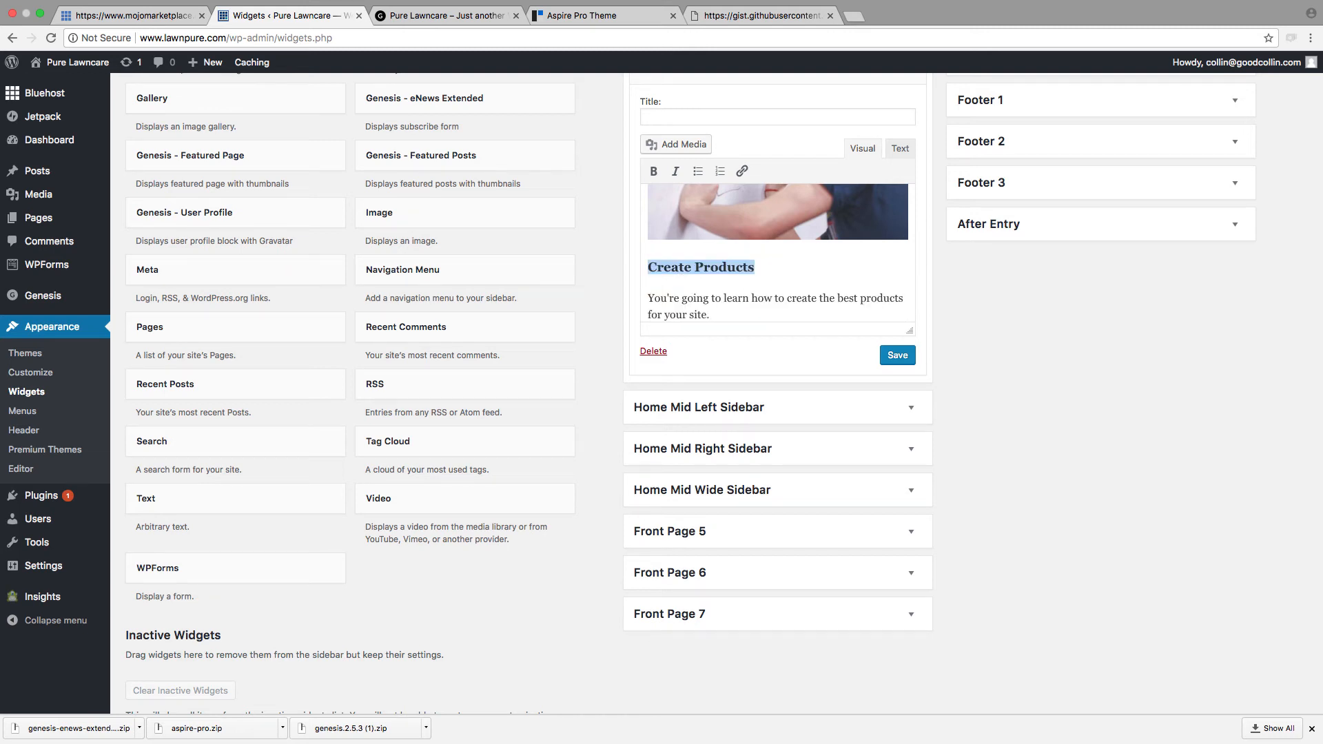
Step: Replace the "Create Products" heading with "TRIMMING", keeping the paragraph below it separate
{"action": "left_click_drag", "start_coordinate": [748, 268], "coordinate": [612, 268]}
{"action": "key", "text": "BackSpace"}
{"action": "type", "text": "TRIMMING"}
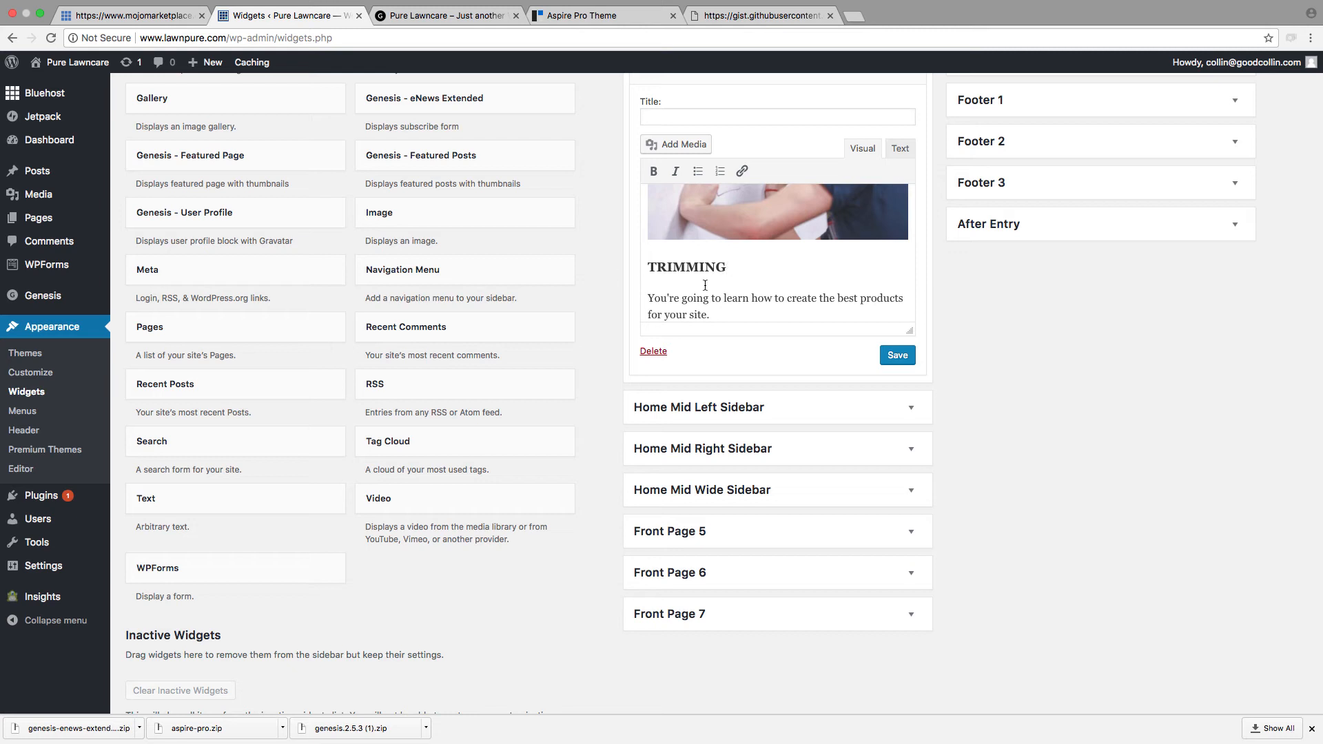
Step: Replace the "Increase your Traffic" heading with "CLEAN-UP" and save the Front Page 4 Text widget
{"action": "scroll", "coordinate": [680, 288], "scroll_direction": "down", "scroll_amount": 6}
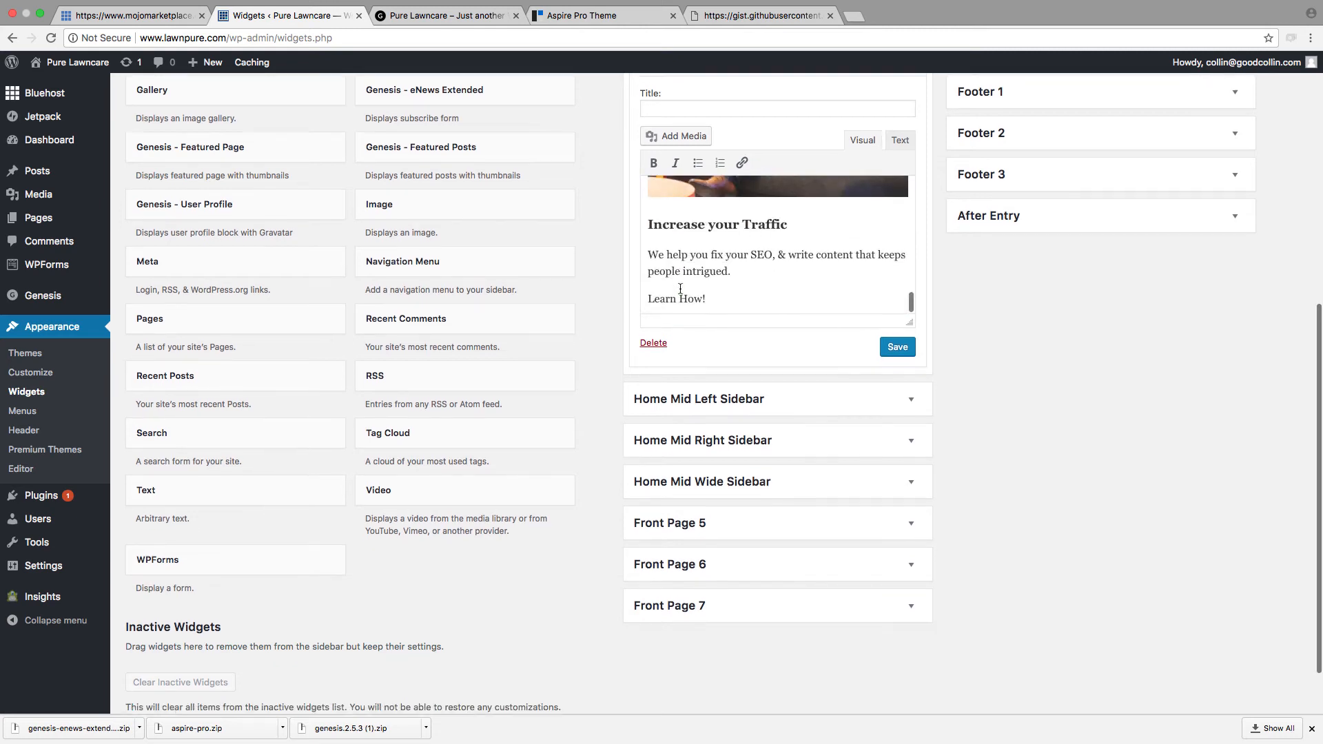
{"action": "left_click_drag", "start_coordinate": [779, 223], "coordinate": [643, 222]}
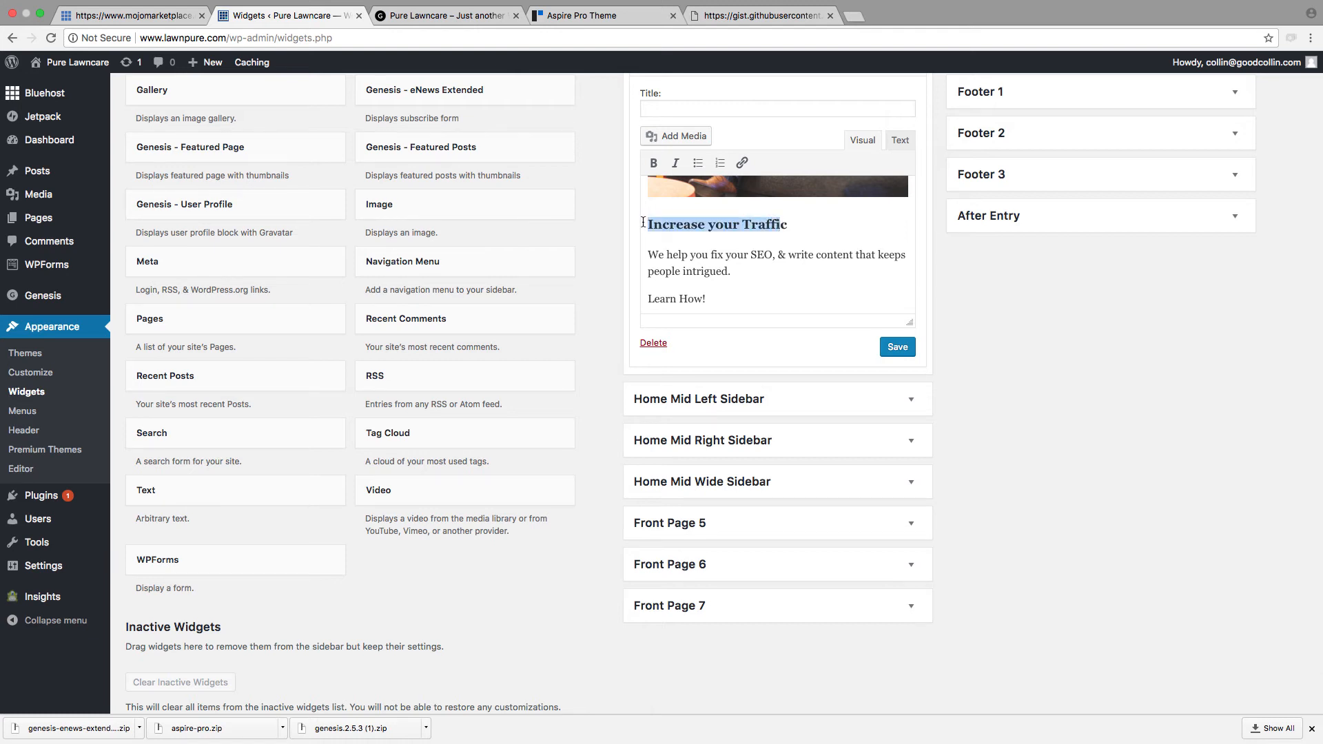
{"action": "type", "text": "CLEANc"}
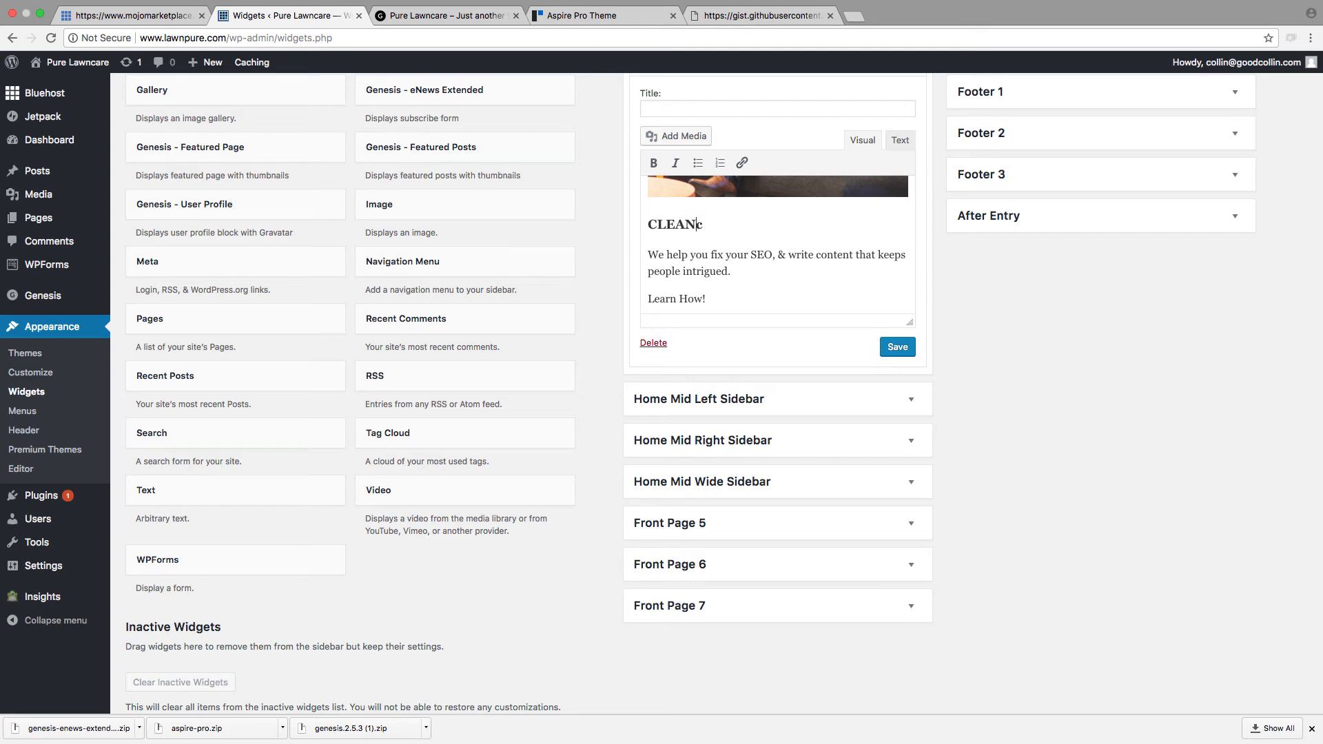
{"action": "type", "text": "-UP"}
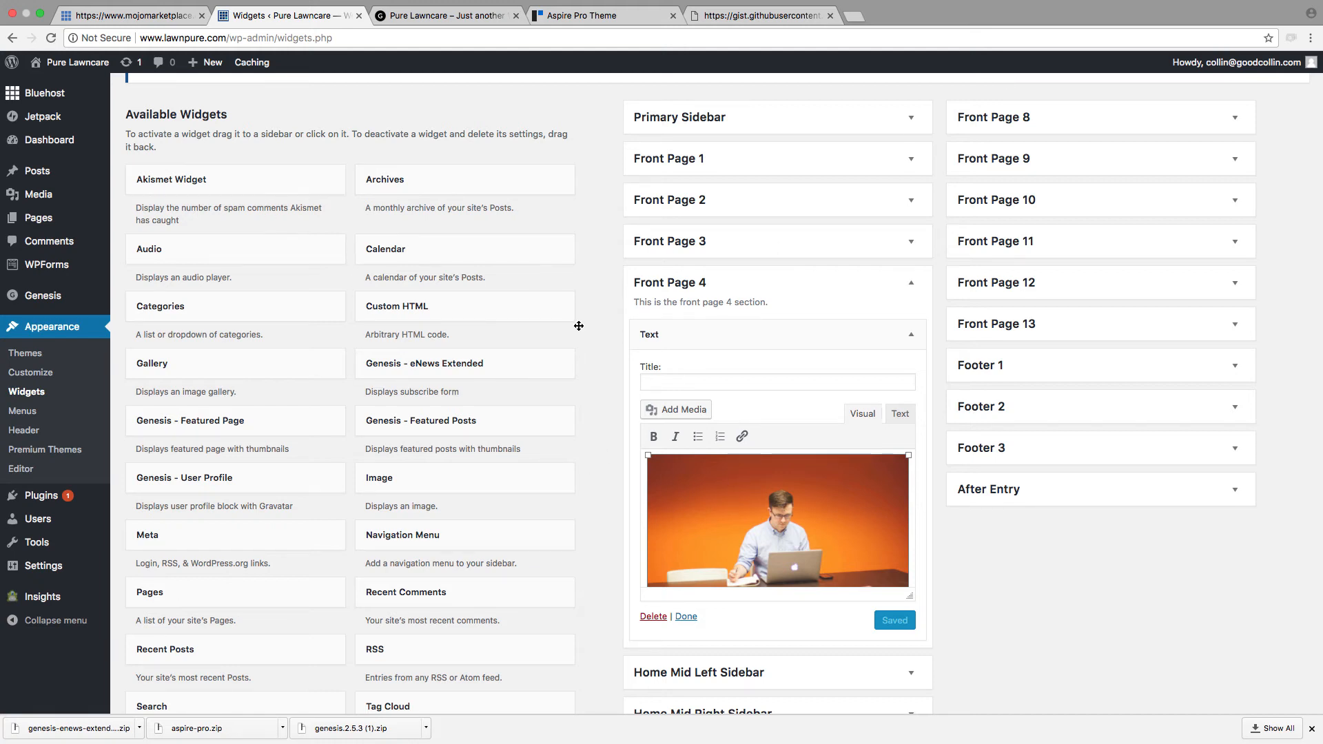
Step: Review the three image columns in the Front Page 4 Text widget, including the one-third div in their HTML code
{"action": "scroll", "coordinate": [738, 380], "scroll_direction": "down", "scroll_amount": 2}
{"action": "scroll", "coordinate": [850, 449], "scroll_direction": "down", "scroll_amount": 5}
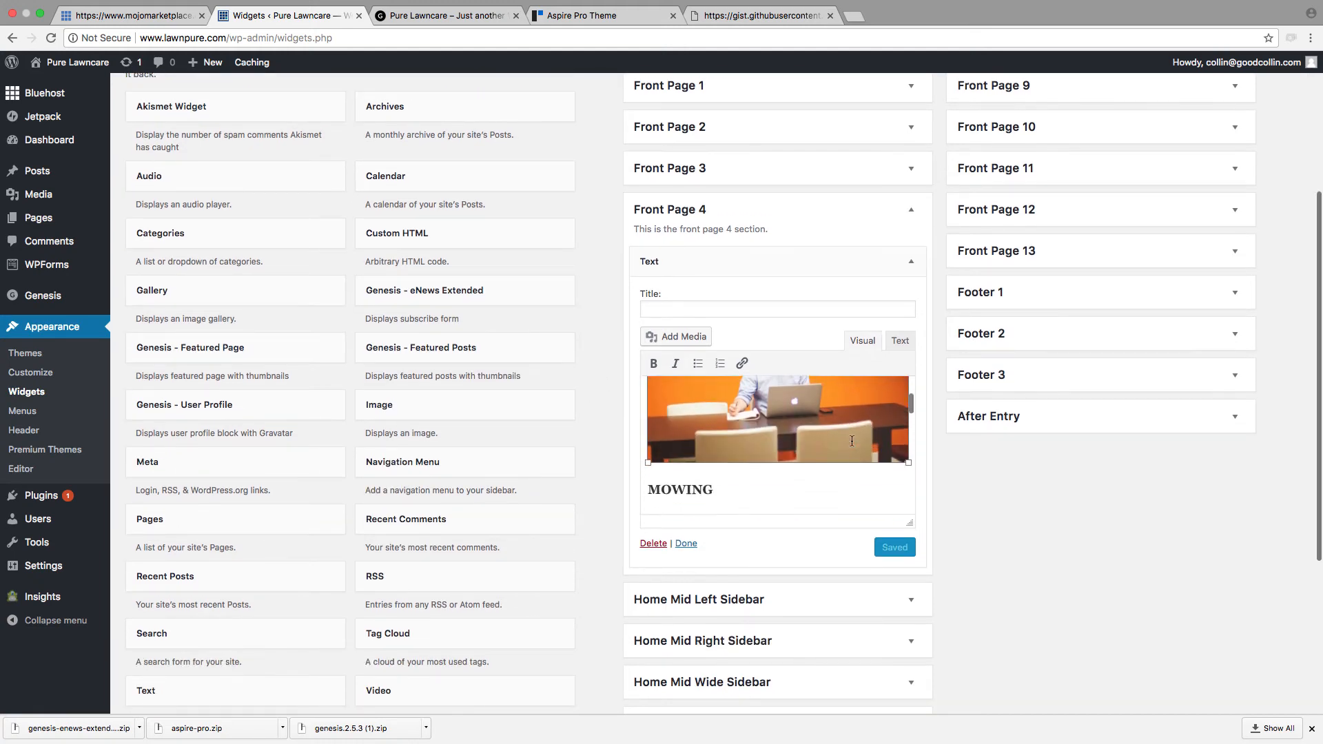
{"action": "scroll", "coordinate": [851, 440], "scroll_direction": "down", "scroll_amount": 8}
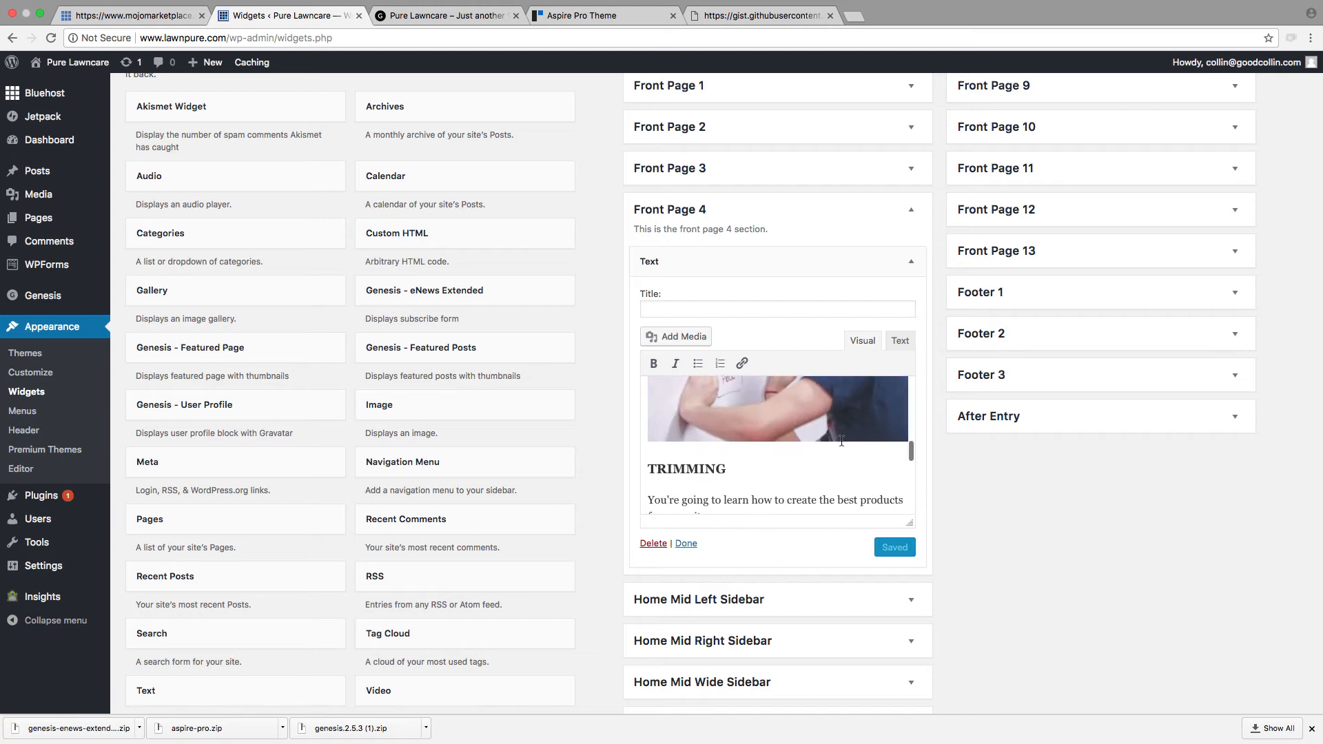
{"action": "scroll", "coordinate": [794, 436], "scroll_direction": "down", "scroll_amount": 4}
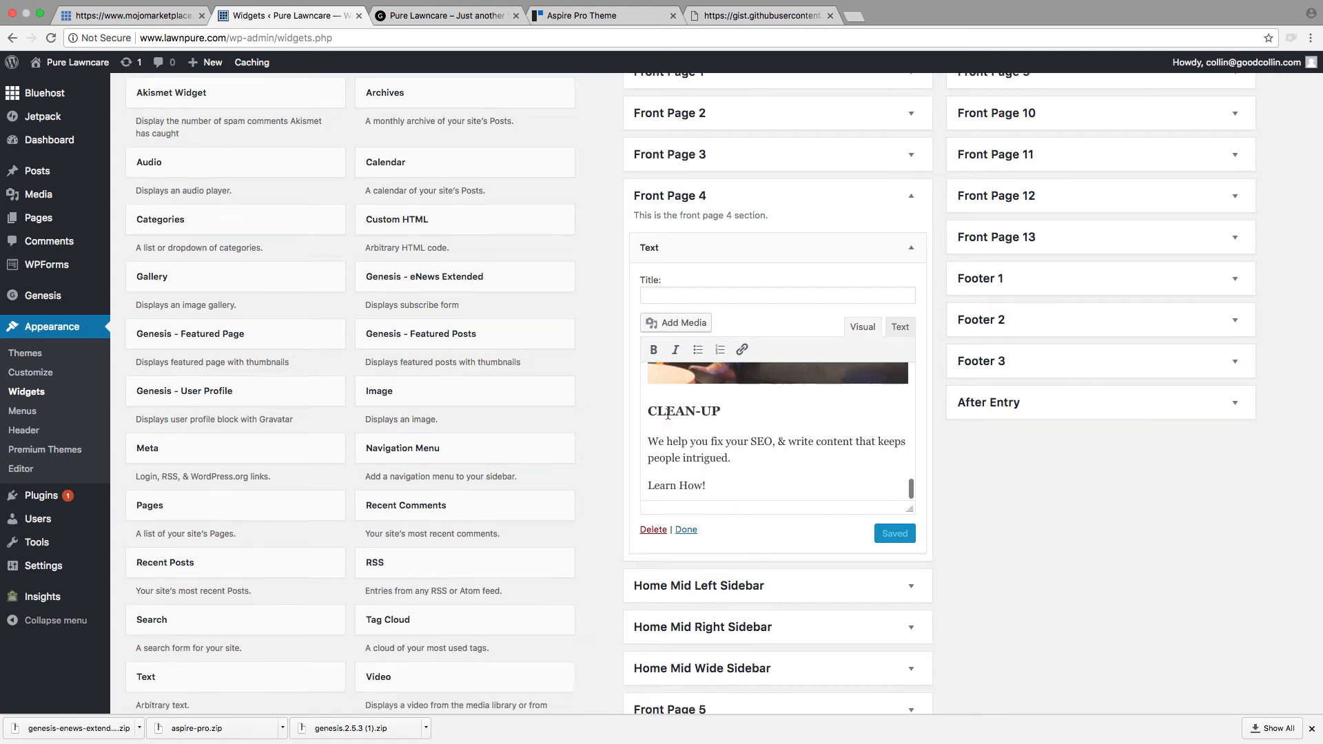
{"action": "scroll", "coordinate": [800, 346], "scroll_direction": "up", "scroll_amount": 10}
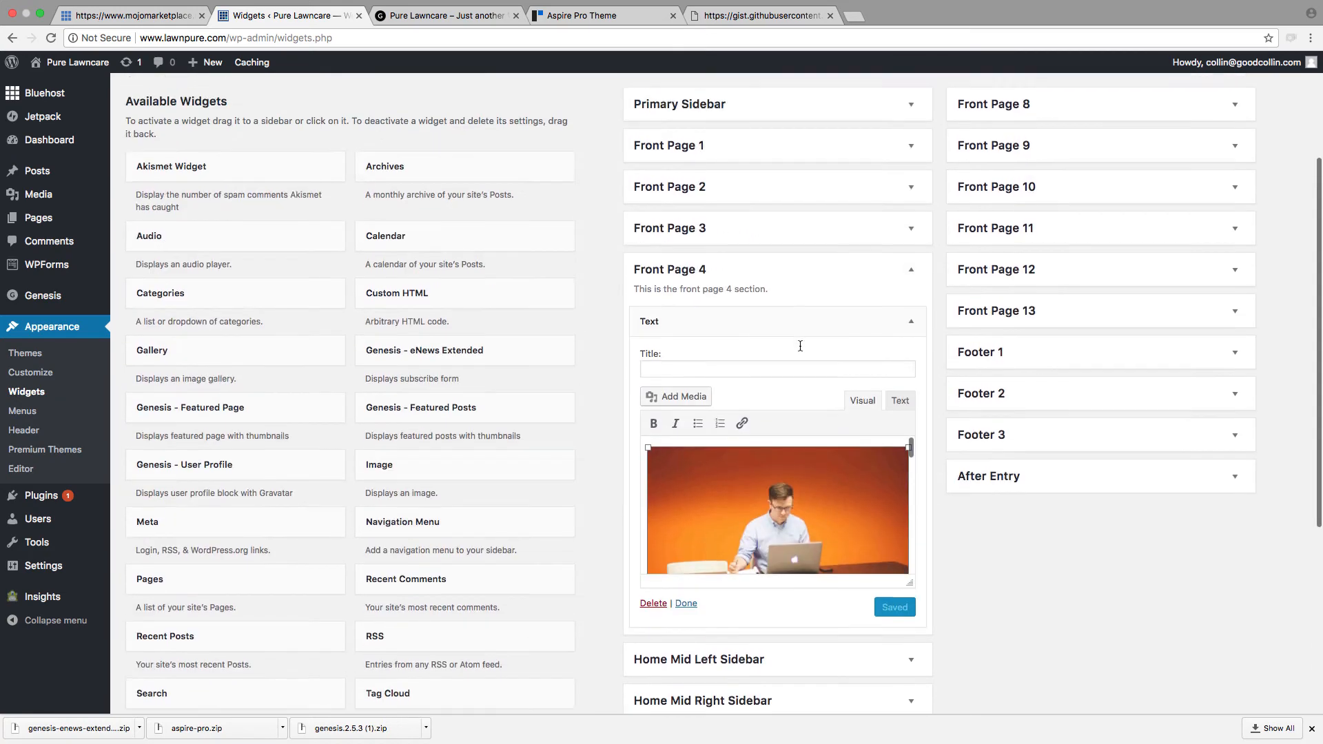
{"action": "scroll", "coordinate": [757, 475], "scroll_direction": "down", "scroll_amount": 1}
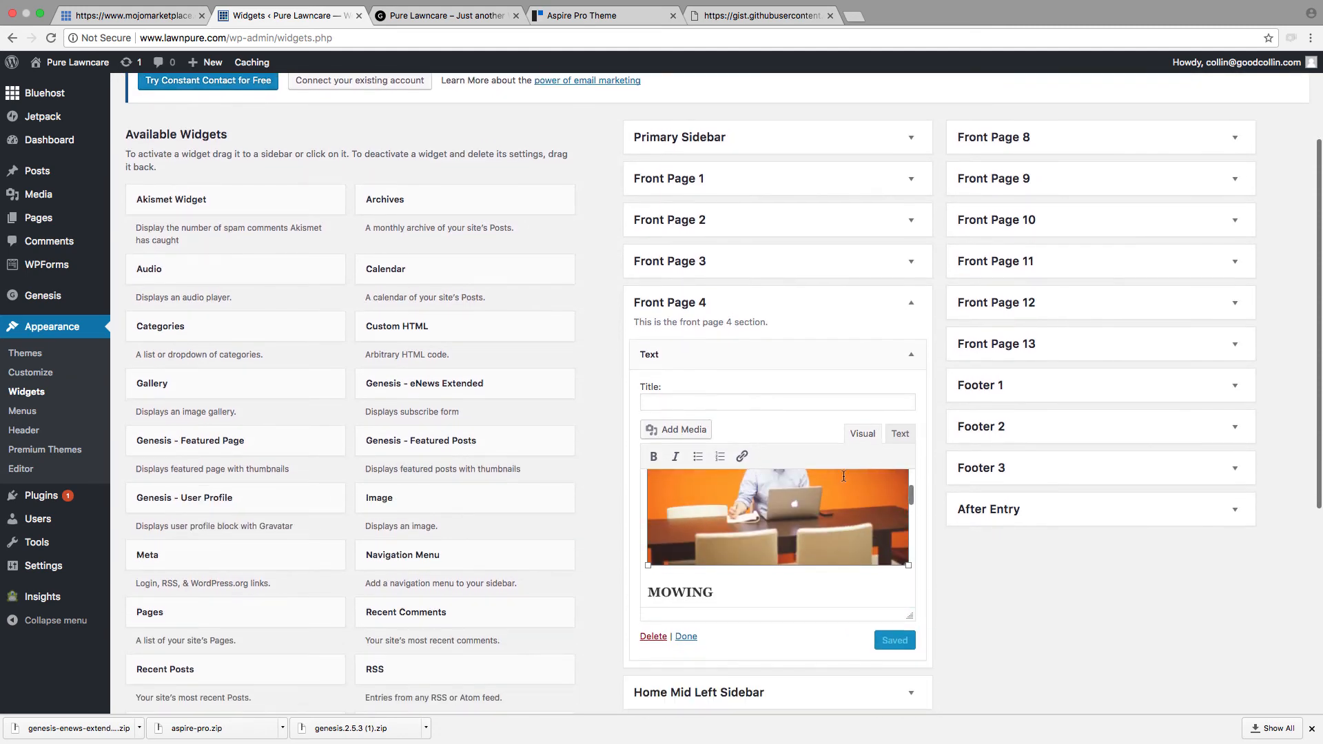
{"action": "left_click", "coordinate": [899, 435]}
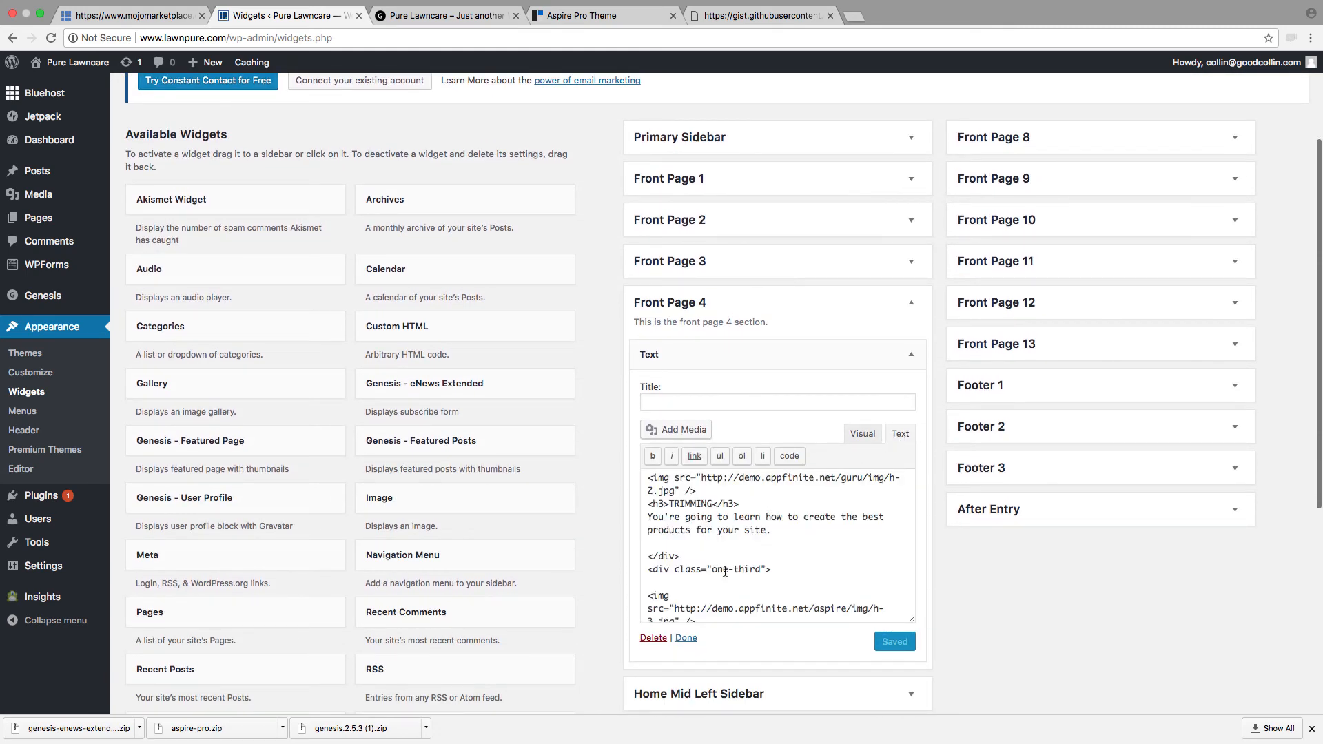
{"action": "scroll", "coordinate": [800, 554], "scroll_direction": "down", "scroll_amount": 3}
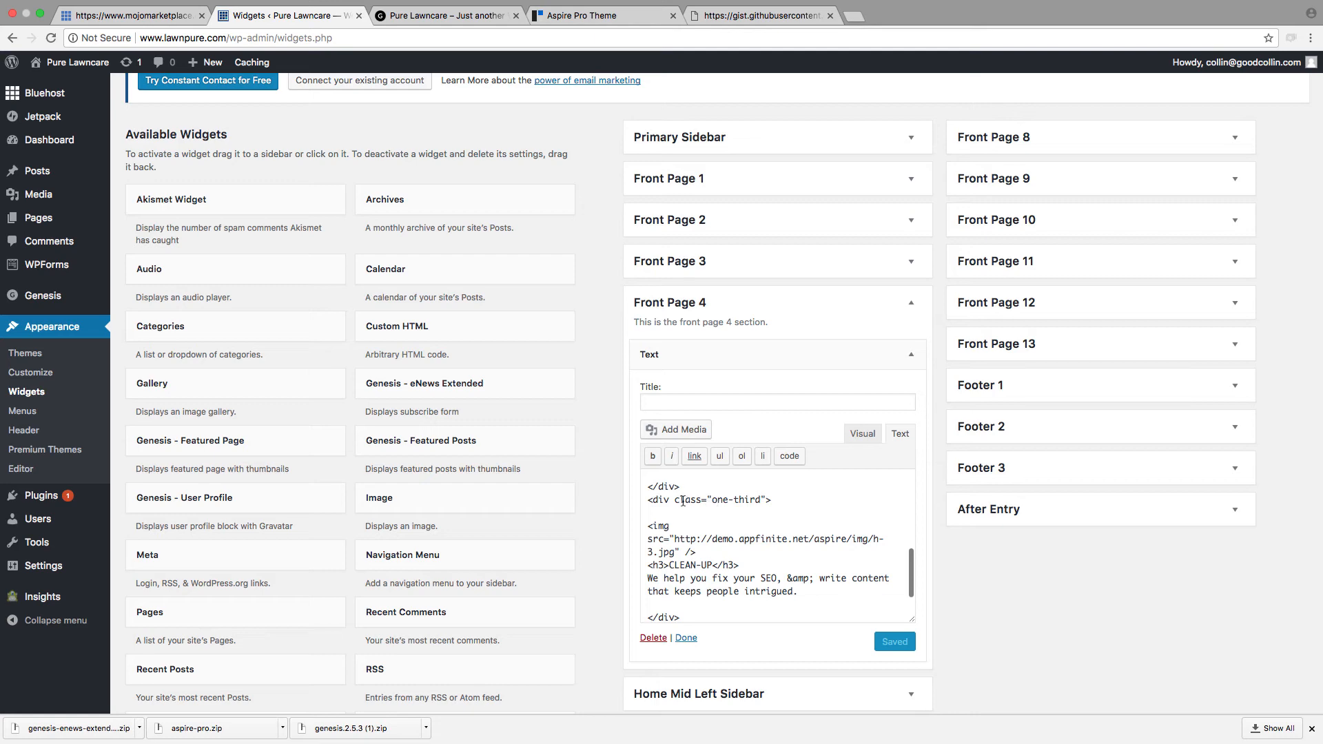
{"action": "left_click_drag", "start_coordinate": [646, 498], "coordinate": [786, 500]}
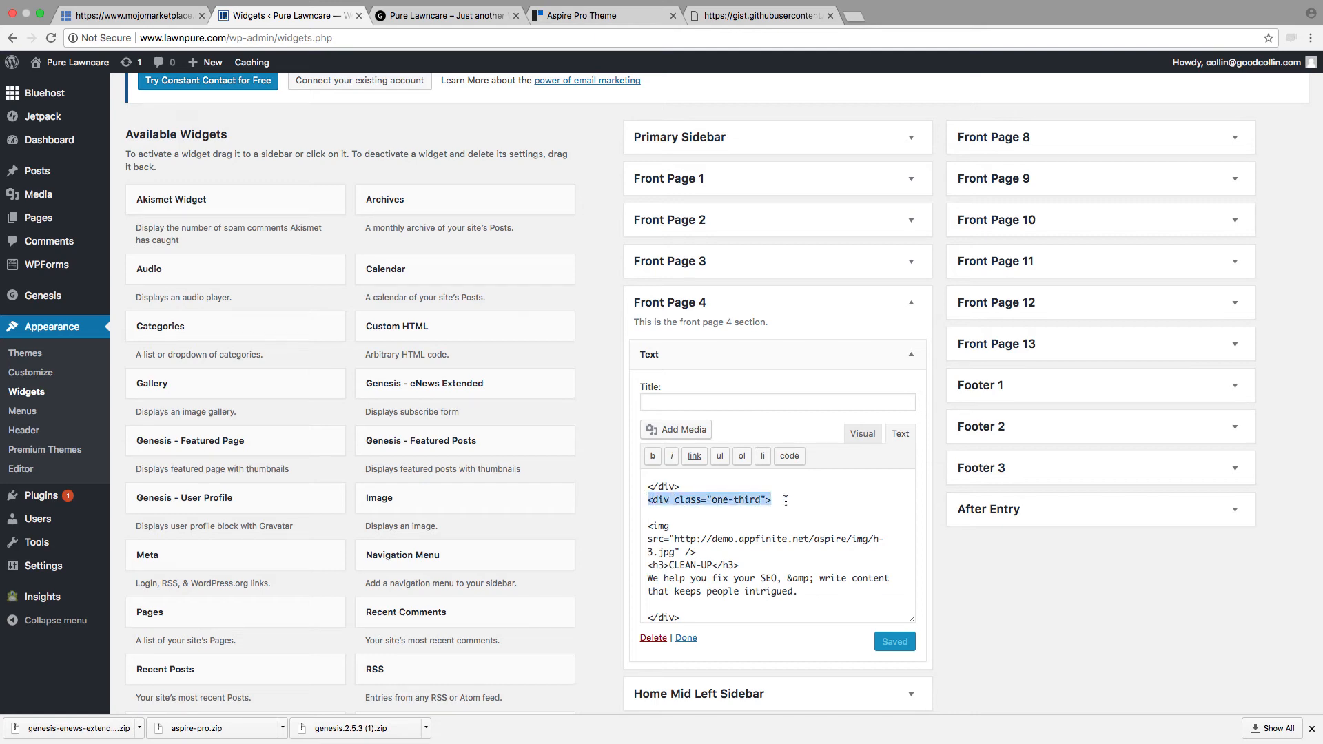
Step: Reload the lawnpure.com homepage and check the three service columns in the Front Page 4 section
{"action": "left_click", "coordinate": [444, 15]}
{"action": "left_click", "coordinate": [51, 38]}
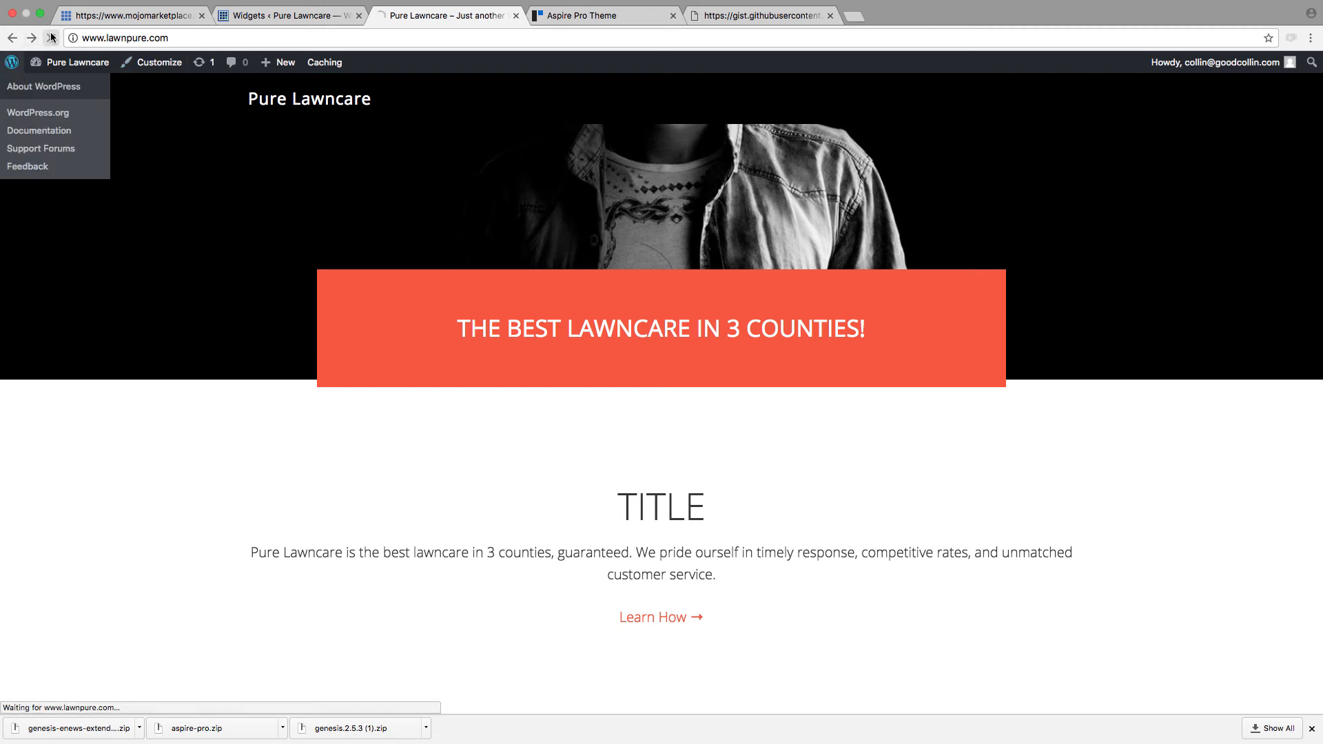
{"action": "scroll", "coordinate": [689, 273], "scroll_direction": "down", "scroll_amount": 7}
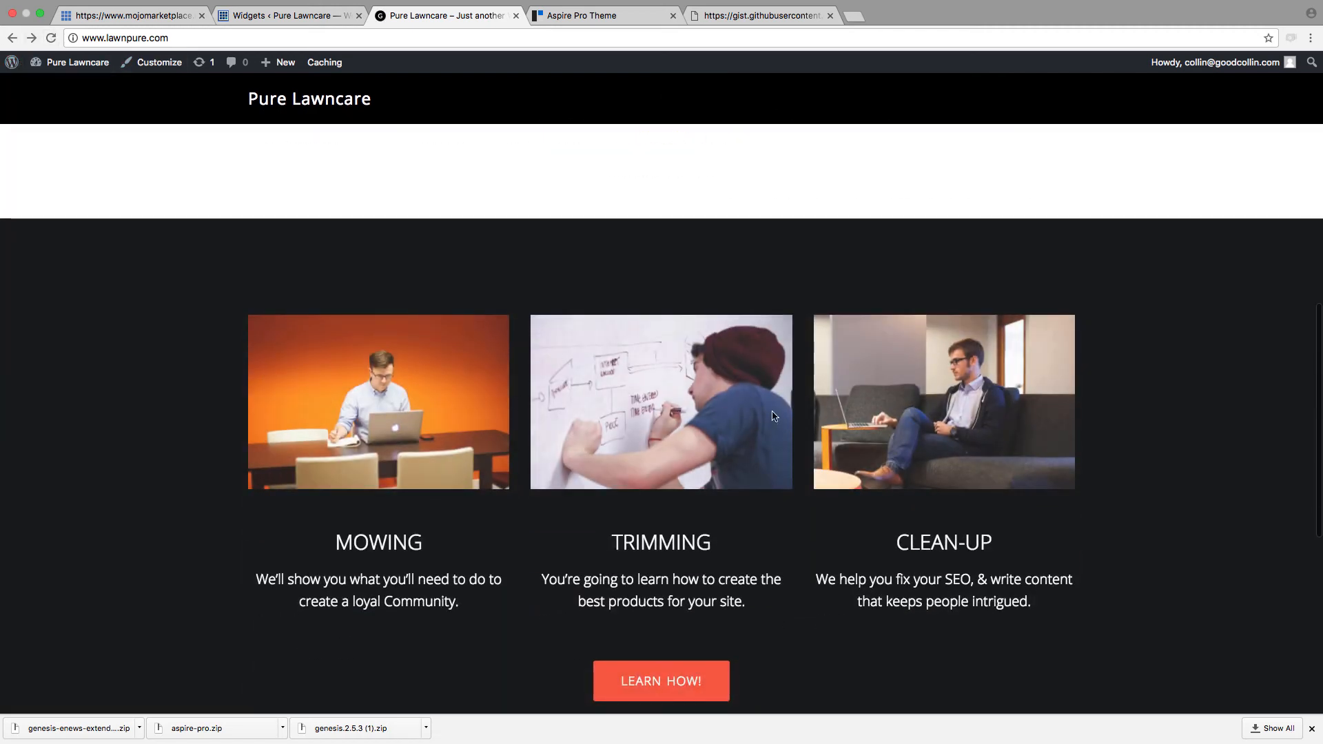
{"action": "scroll", "coordinate": [899, 421], "scroll_direction": "down", "scroll_amount": 1}
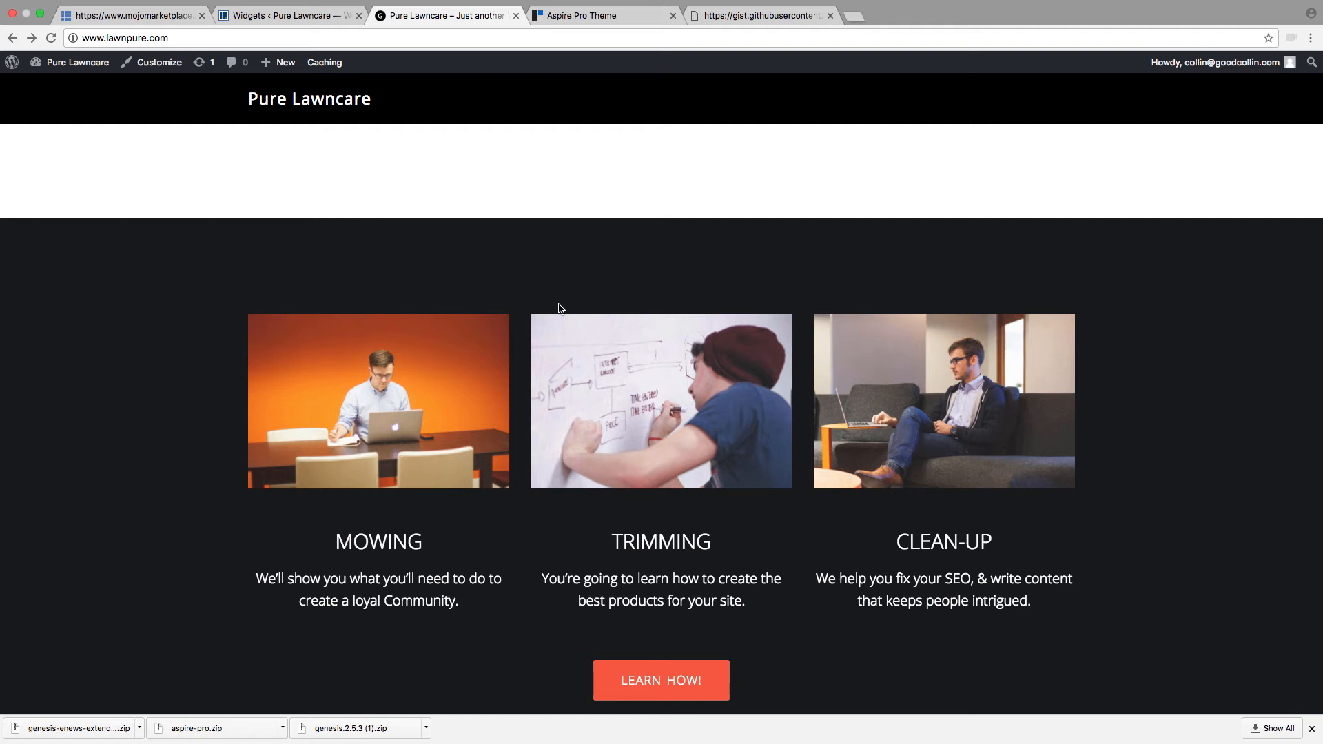
{"action": "scroll", "coordinate": [609, 378], "scroll_direction": "up", "scroll_amount": 3}
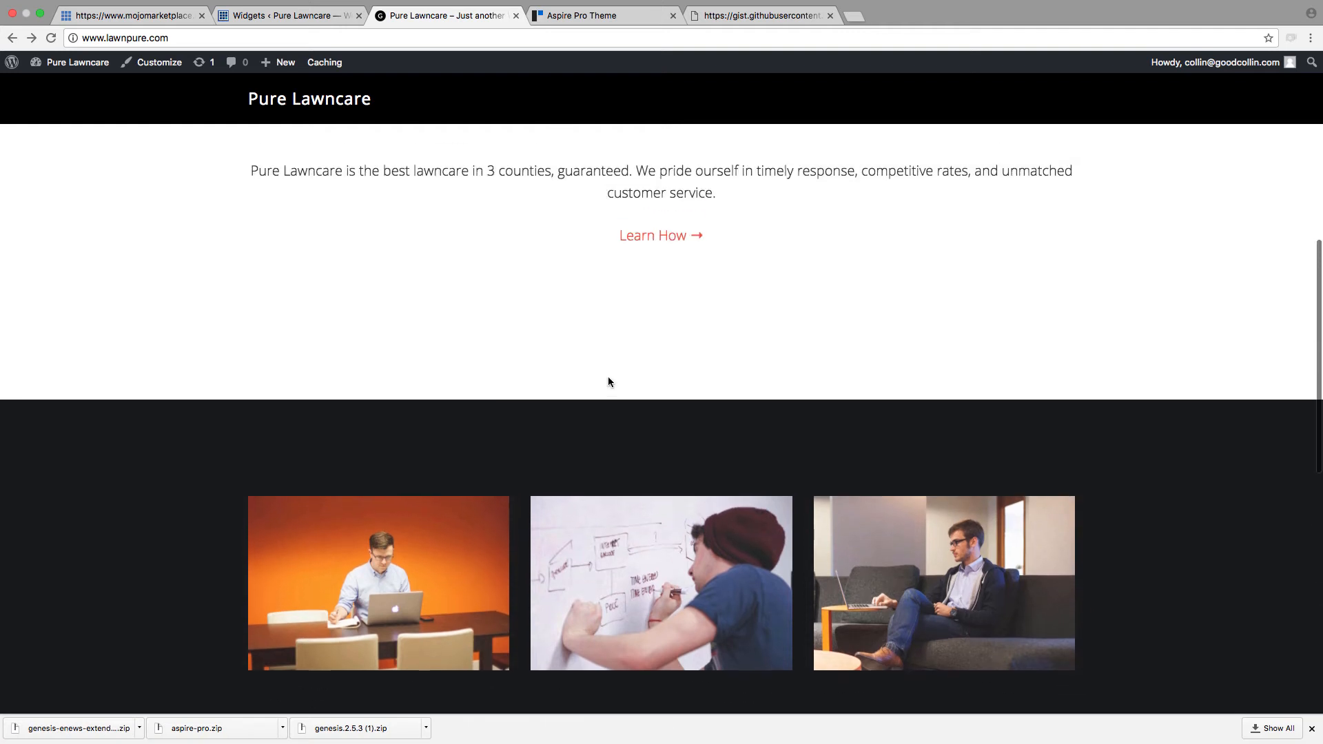
{"action": "scroll", "coordinate": [523, 542], "scroll_direction": "down", "scroll_amount": 3}
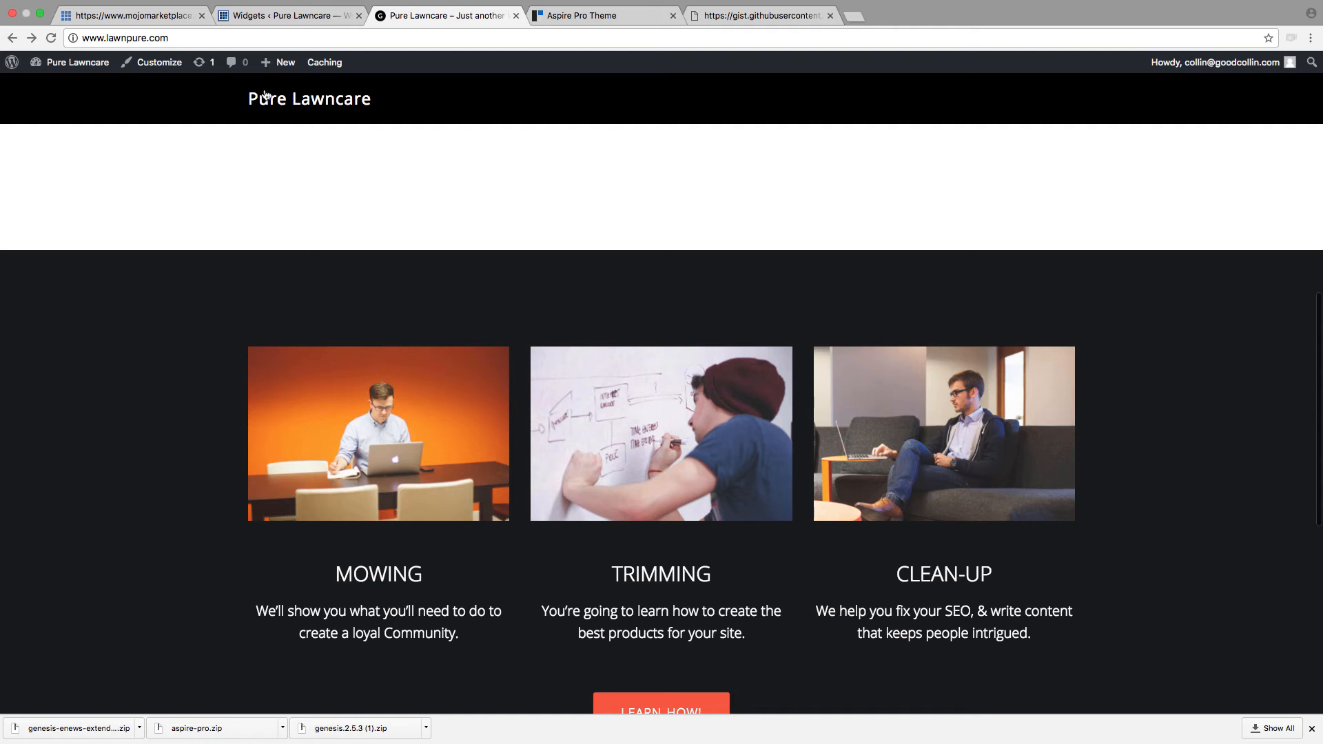
Step: Examine the one-third div classes and image code of the three columns in the Front Page 4 Text widget on the Widgets page
{"action": "left_click", "coordinate": [278, 24]}
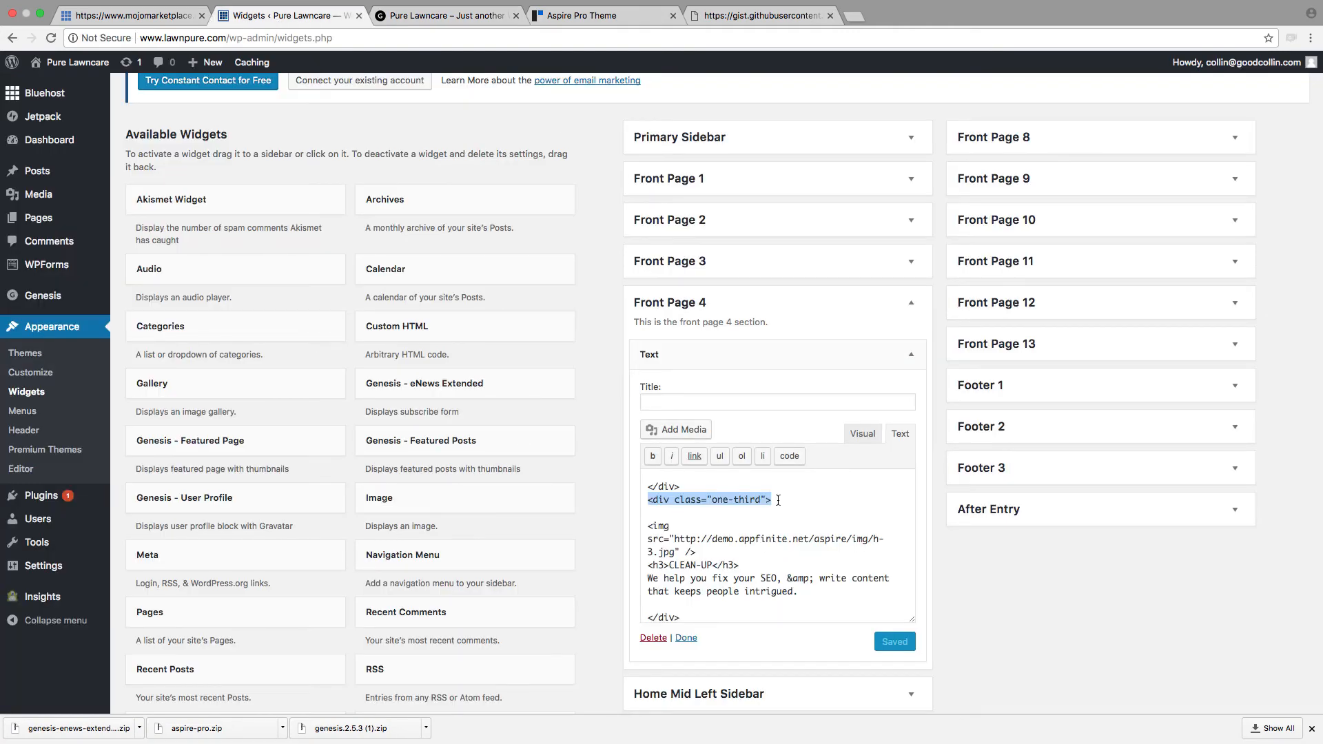
{"action": "scroll", "coordinate": [778, 500], "scroll_direction": "up", "scroll_amount": 5}
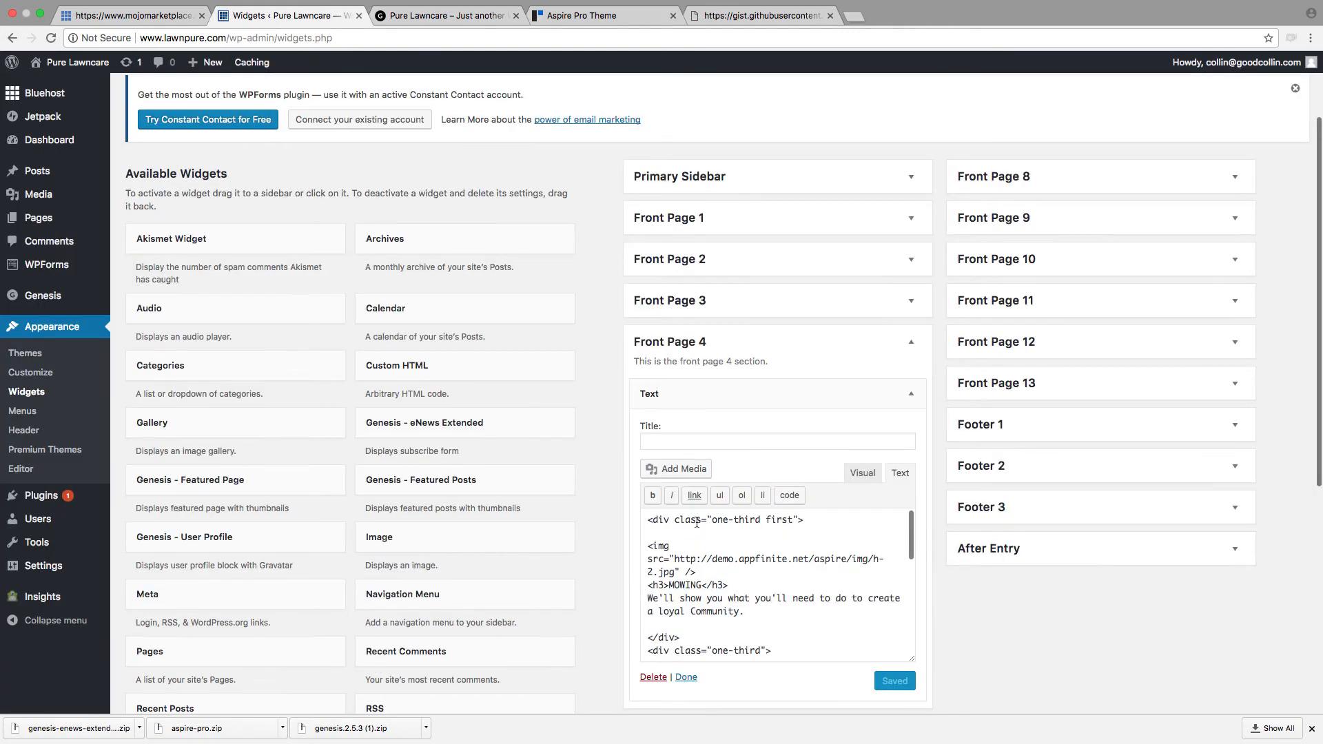
{"action": "scroll", "coordinate": [715, 598], "scroll_direction": "down", "scroll_amount": 5}
{"action": "triple_click", "coordinate": [759, 607]}
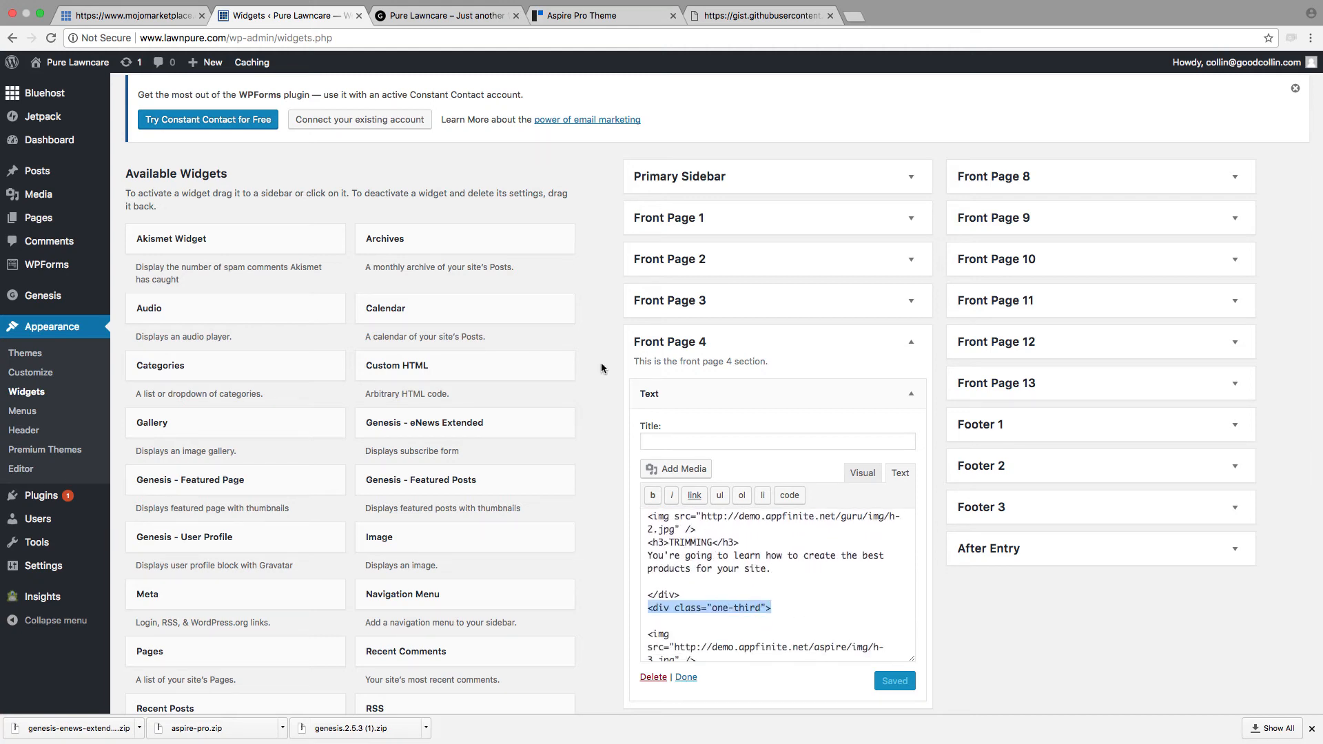
{"action": "scroll", "coordinate": [754, 553], "scroll_direction": "down", "scroll_amount": 6}
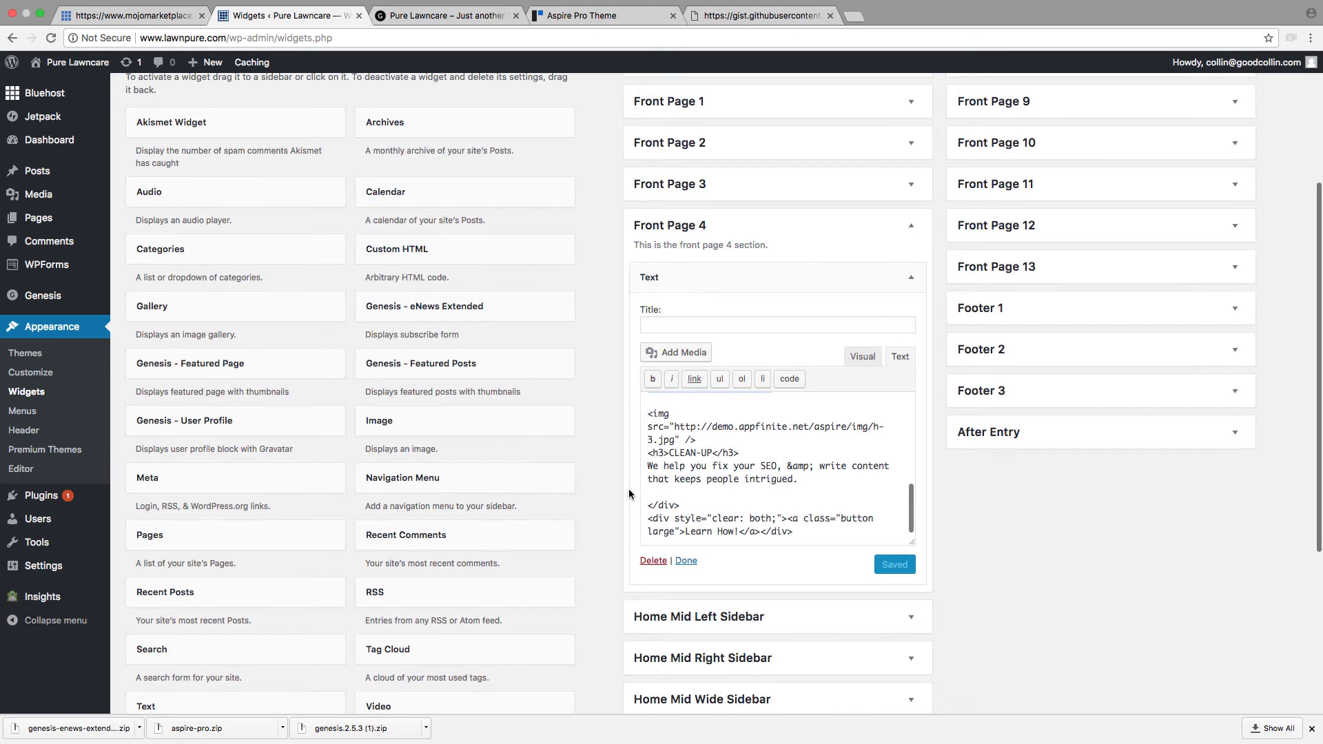
{"action": "scroll", "coordinate": [657, 498], "scroll_direction": "up", "scroll_amount": 5}
{"action": "scroll", "coordinate": [662, 499], "scroll_direction": "up", "scroll_amount": 5}
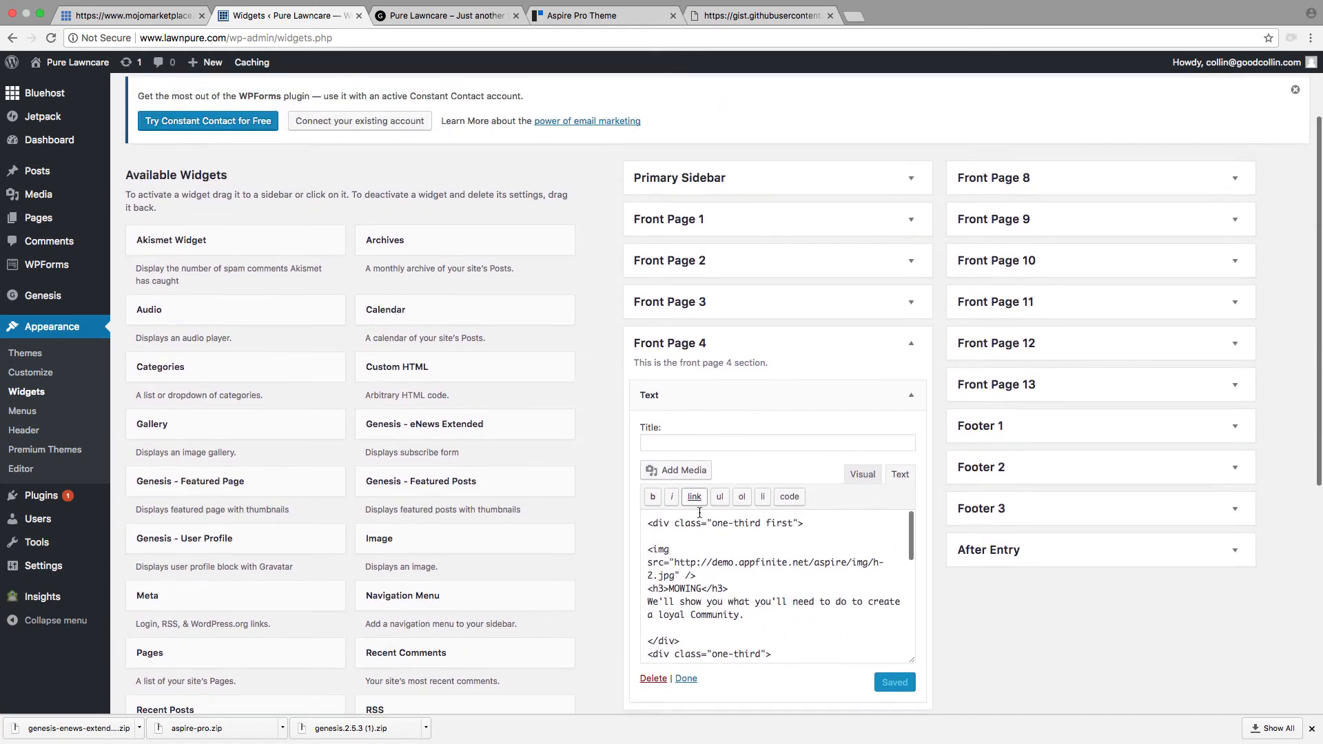
{"action": "scroll", "coordinate": [839, 562], "scroll_direction": "down", "scroll_amount": 1}
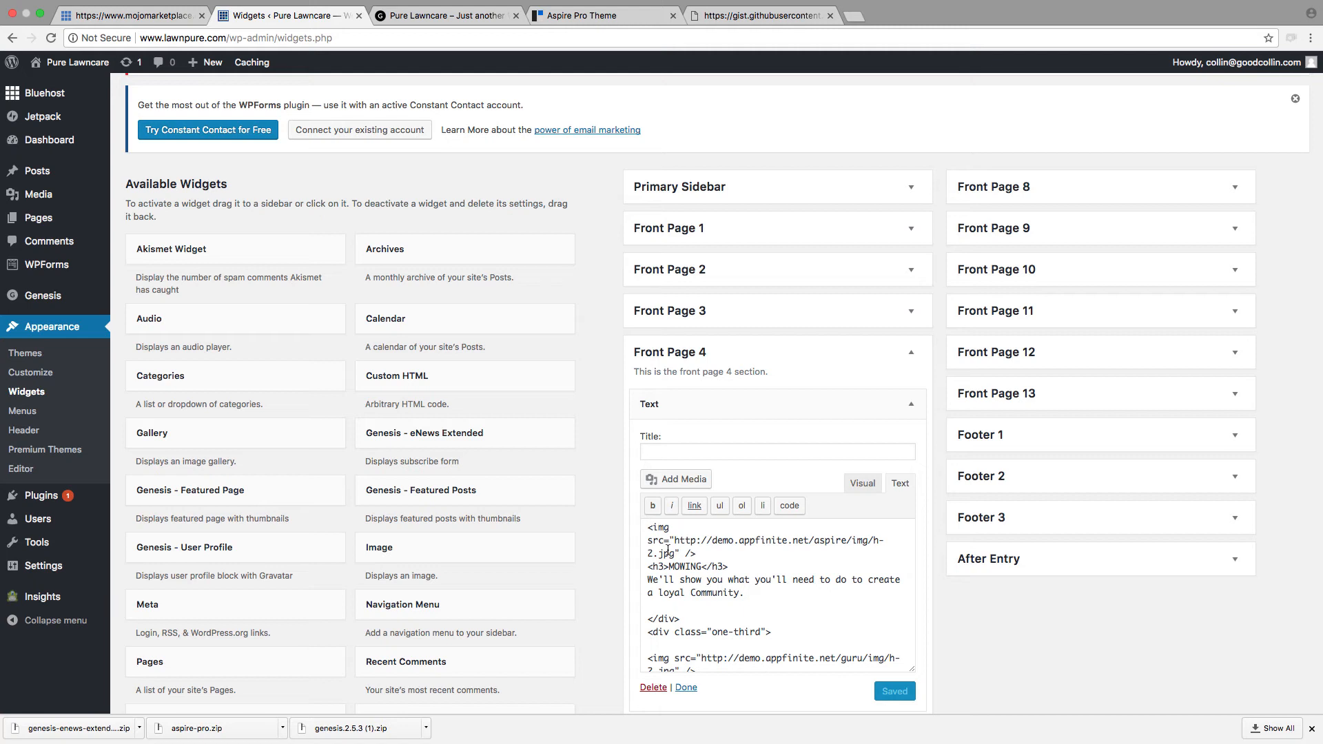
Step: Replace the image above the MOWING heading in the Front Page 4 Text widget with pic.png from the media library
{"action": "left_click", "coordinate": [868, 485]}
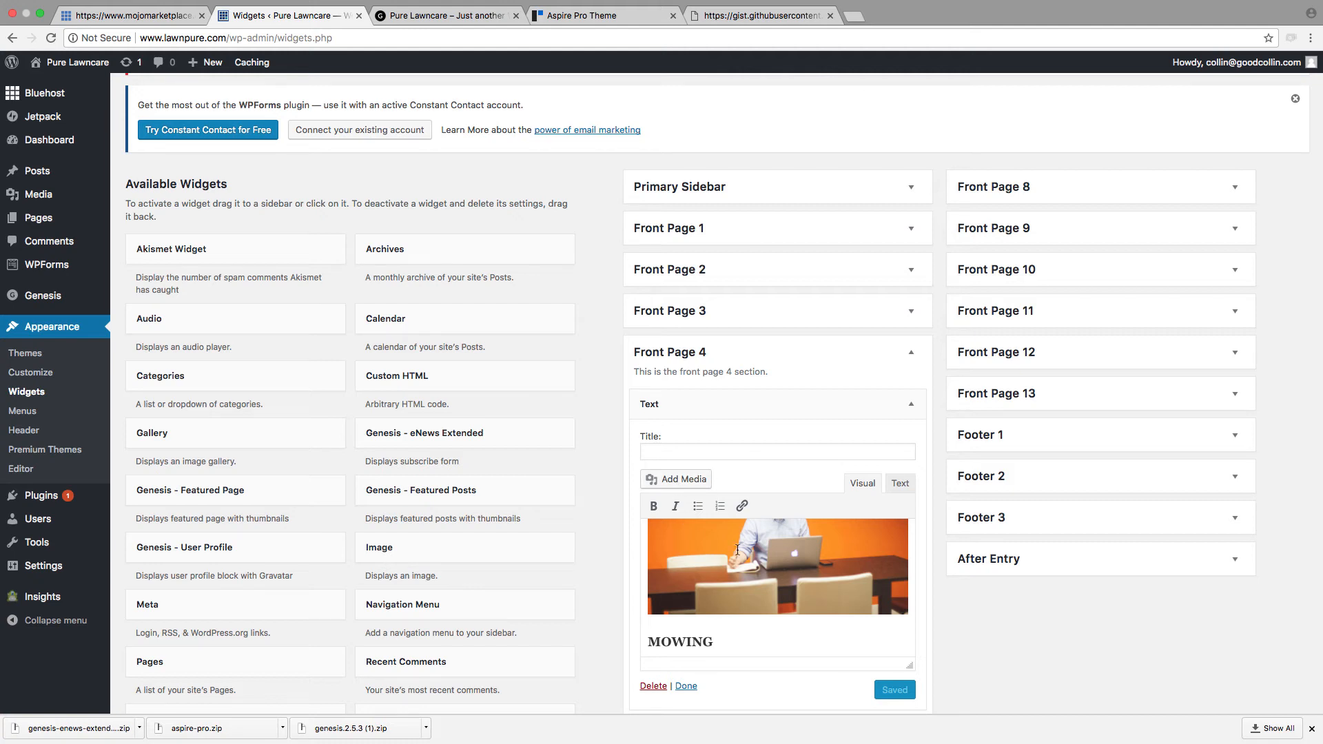
{"action": "left_click", "coordinate": [769, 558]}
{"action": "key", "text": "BackSpace"}
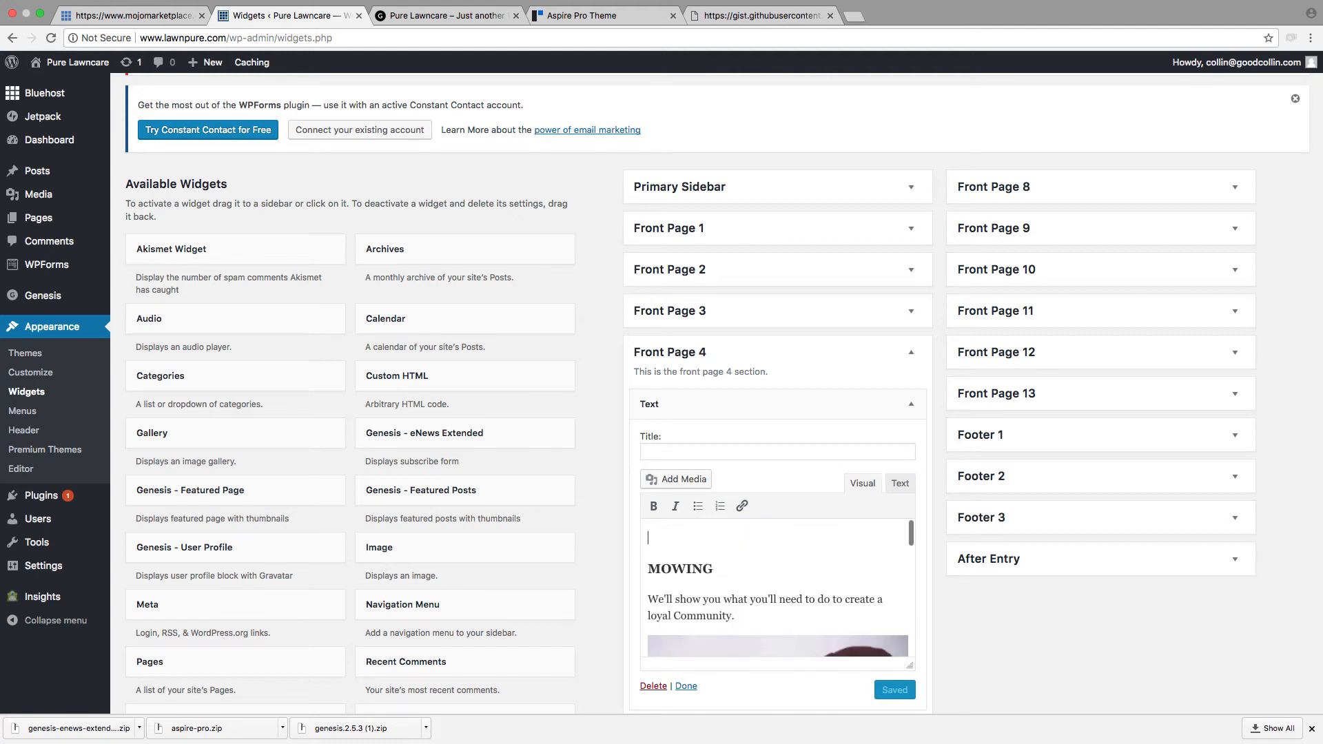
{"action": "scroll", "coordinate": [776, 559], "scroll_direction": "up", "scroll_amount": 3}
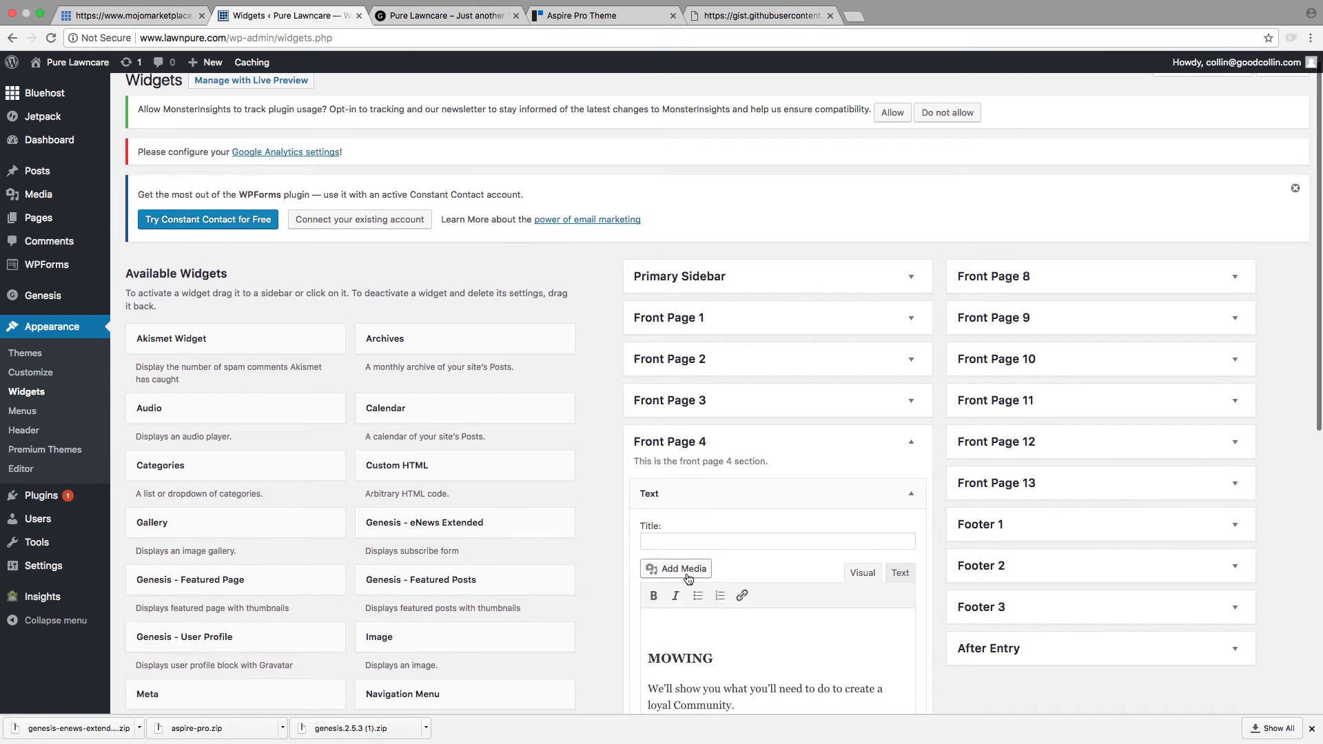
{"action": "left_click", "coordinate": [681, 575]}
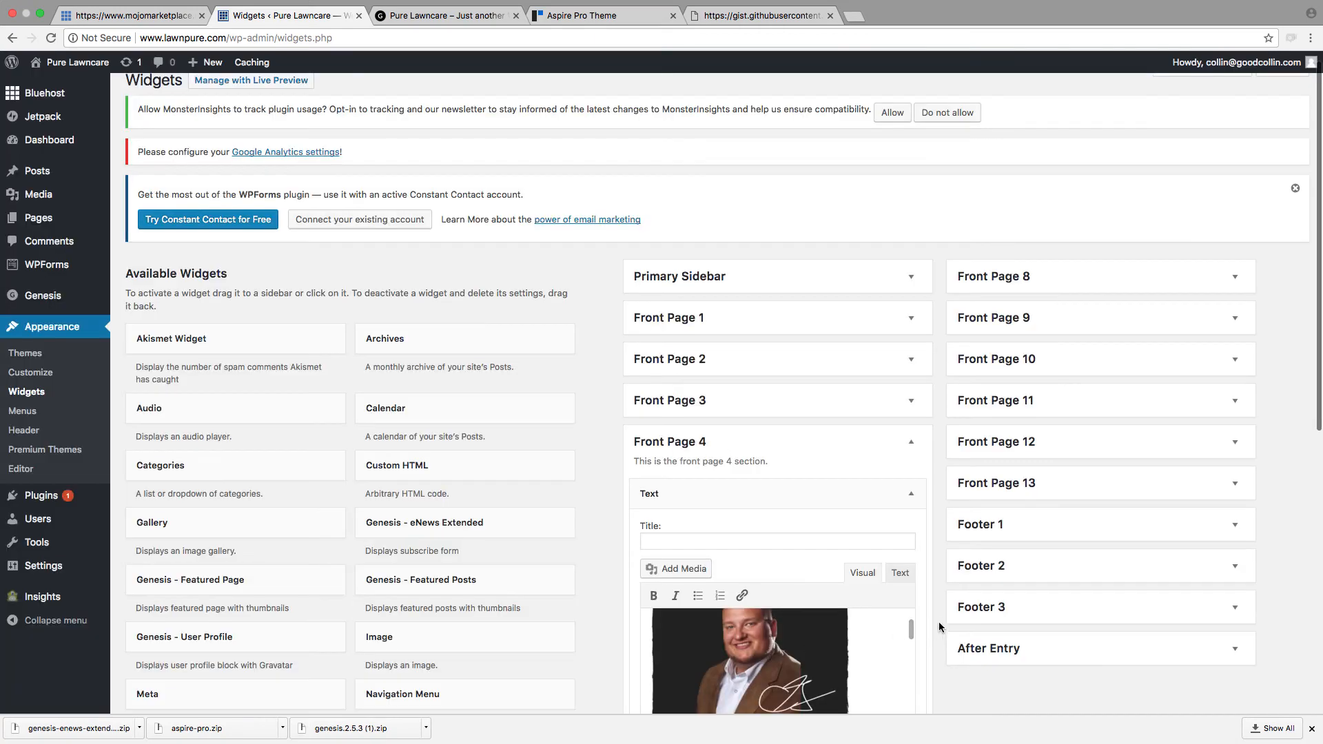
Step: Save the Front Page 4 Text widget and reload the lawnpure.com homepage to check the MOWING image
{"action": "scroll", "coordinate": [818, 568], "scroll_direction": "down", "scroll_amount": 5}
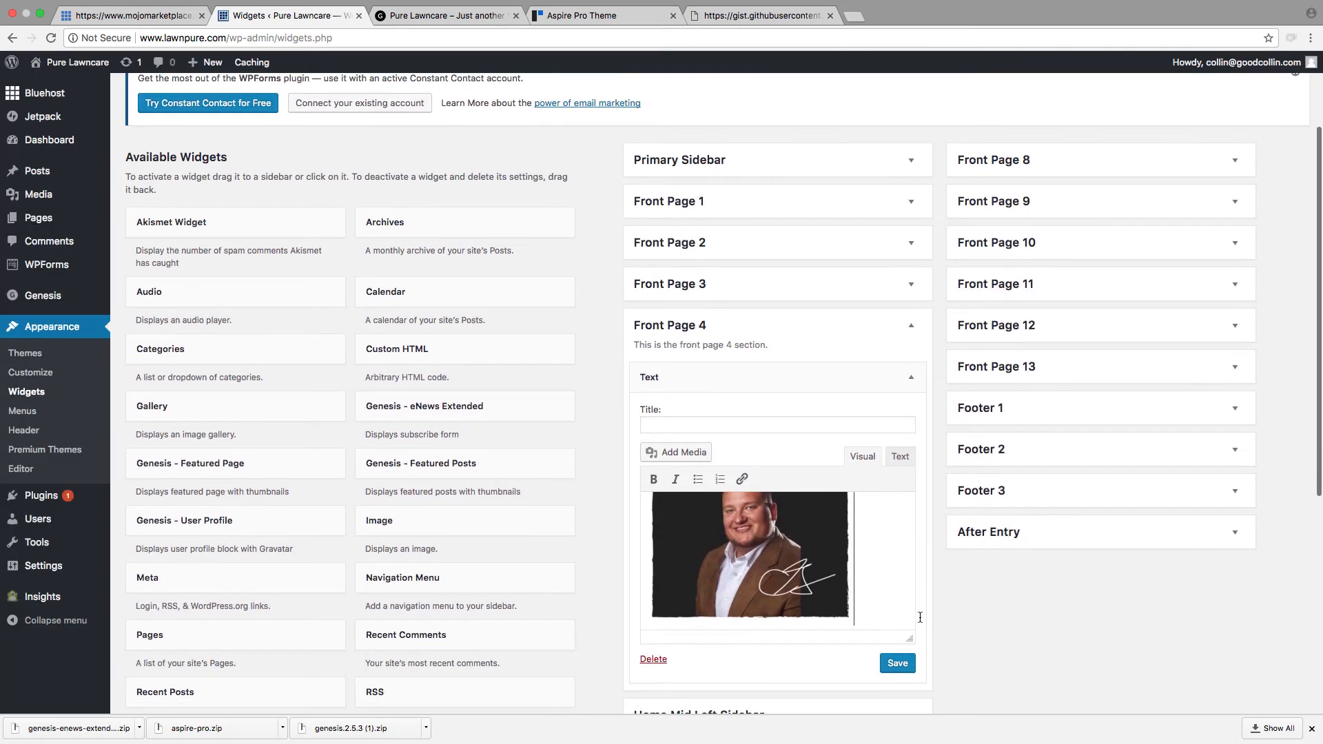
{"action": "left_click", "coordinate": [897, 663]}
{"action": "left_click", "coordinate": [461, 17]}
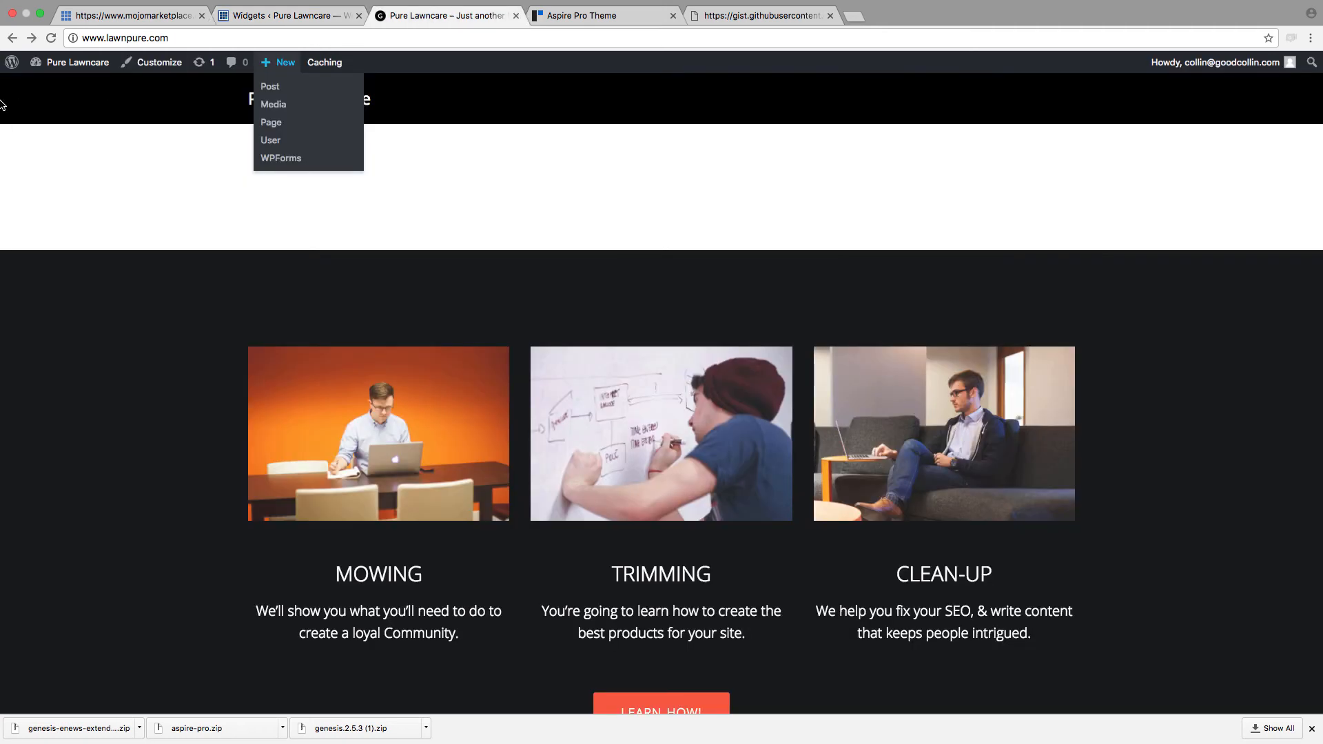
{"action": "left_click", "coordinate": [51, 38]}
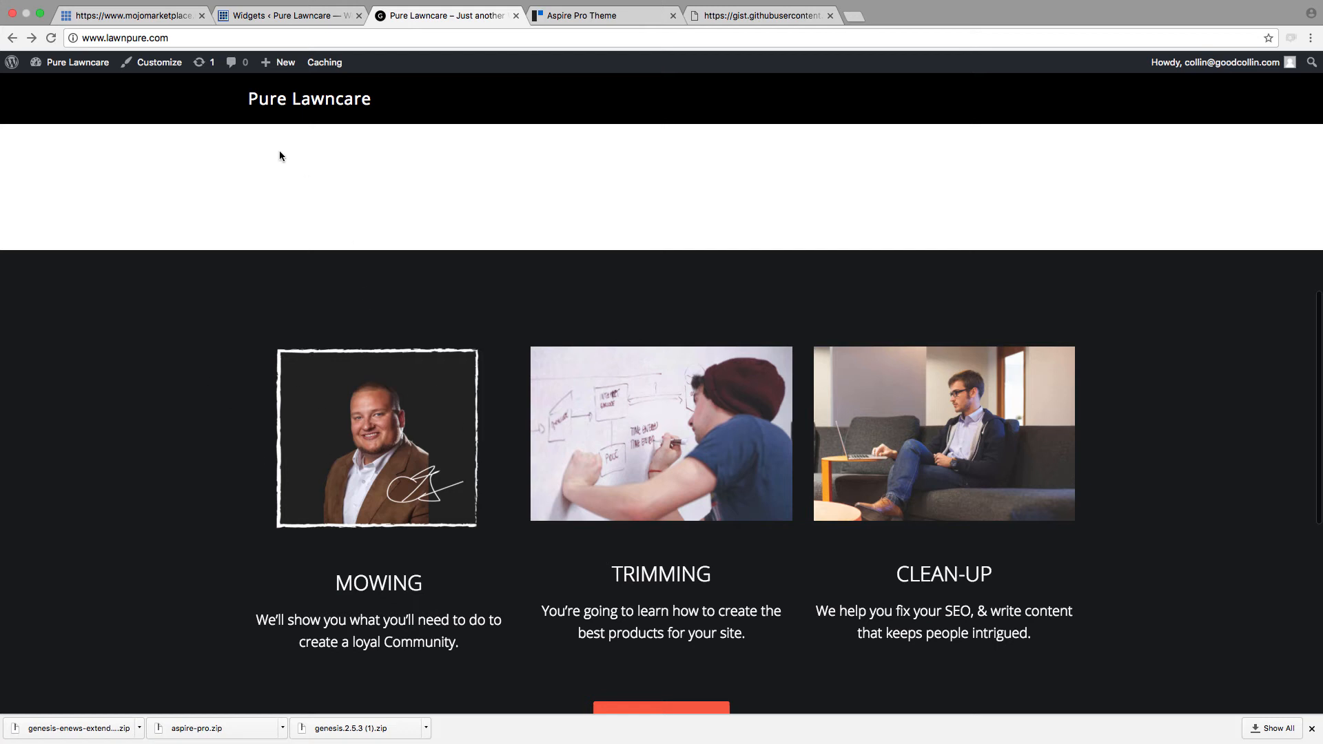
Step: Delete the whiteboard image above the TRIMMING heading in the Front Page 4 Text widget, keeping an empty line in its place
{"action": "left_click", "coordinate": [284, 16]}
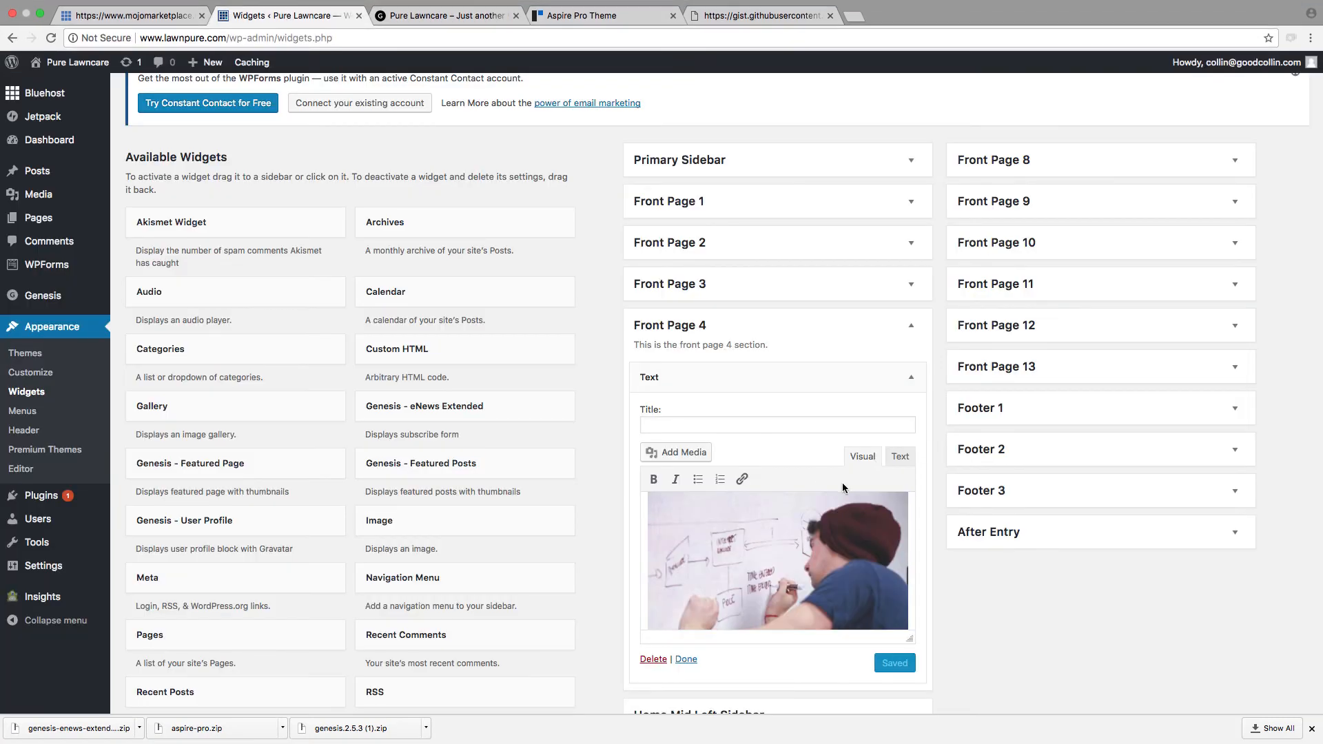
{"action": "scroll", "coordinate": [837, 496], "scroll_direction": "down", "scroll_amount": 10}
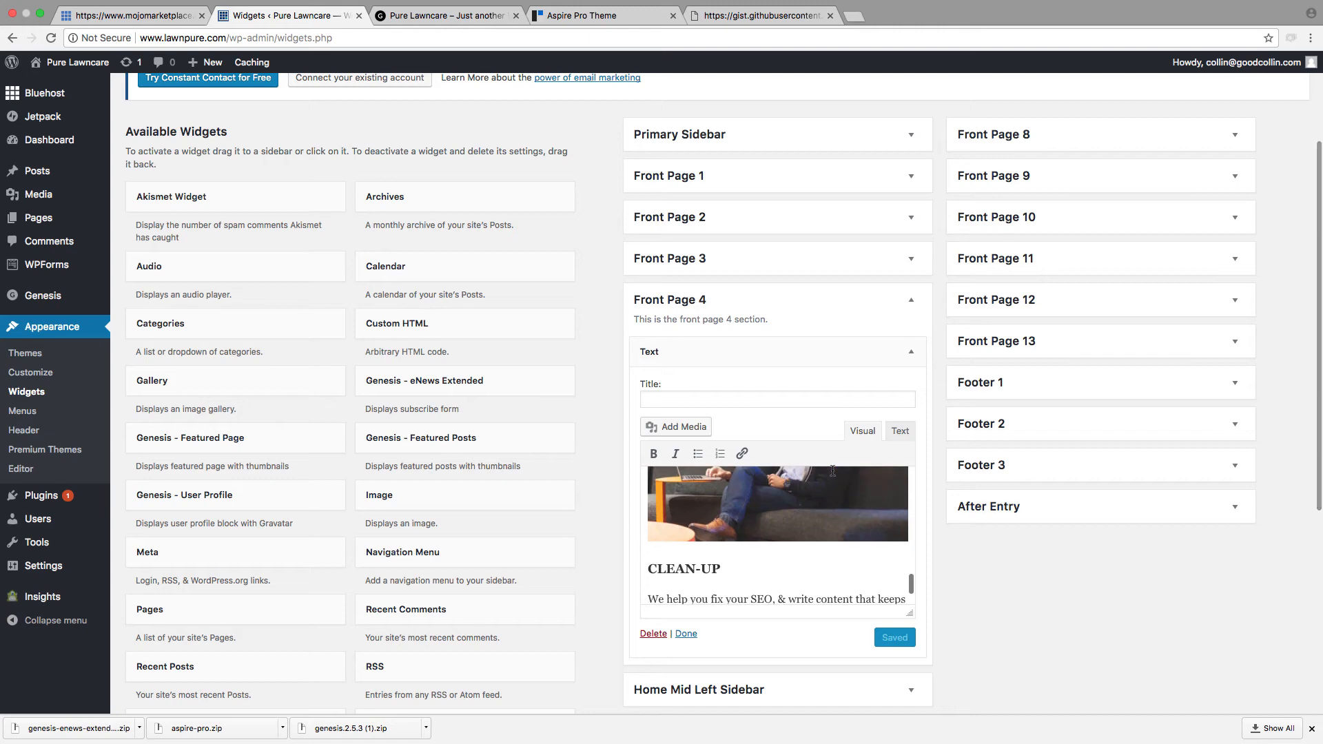
{"action": "scroll", "coordinate": [837, 496], "scroll_direction": "down", "scroll_amount": 5}
{"action": "scroll", "coordinate": [737, 289], "scroll_direction": "up", "scroll_amount": 3}
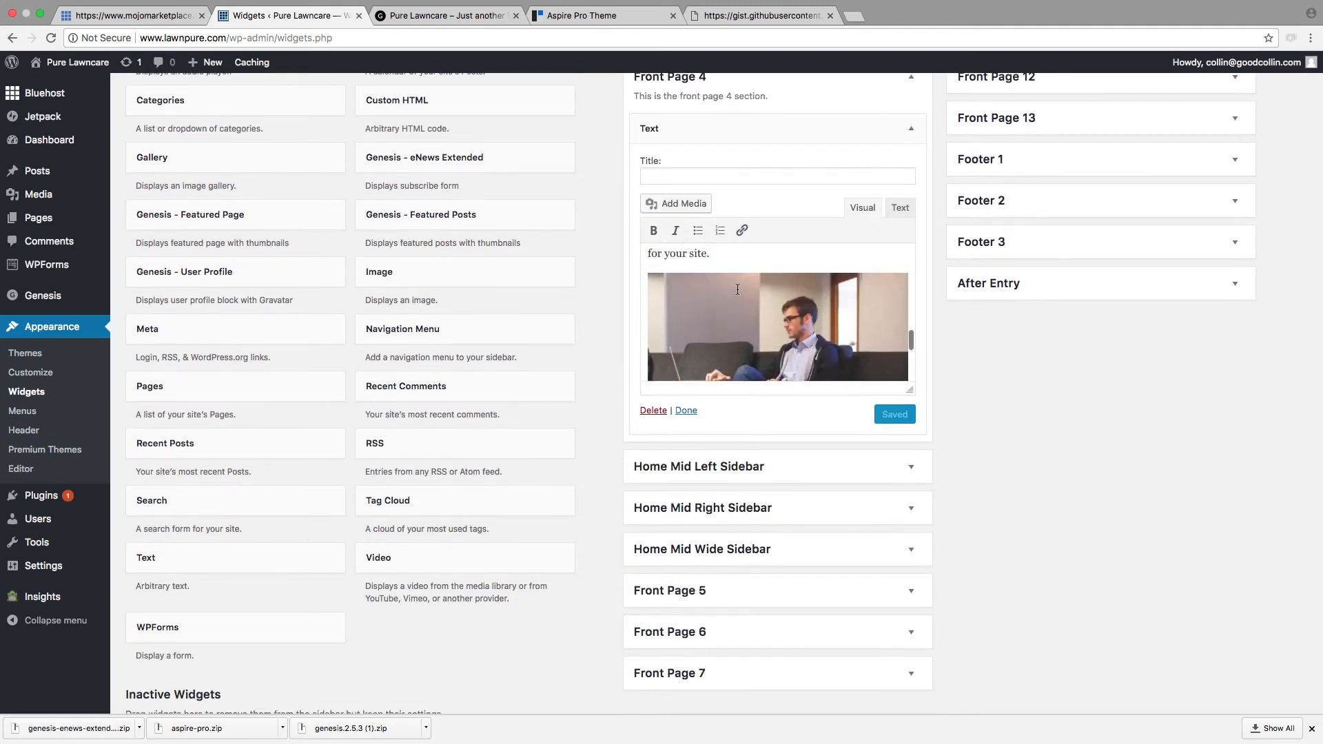
{"action": "scroll", "coordinate": [737, 290], "scroll_direction": "down", "scroll_amount": 3}
{"action": "left_click", "coordinate": [749, 314]}
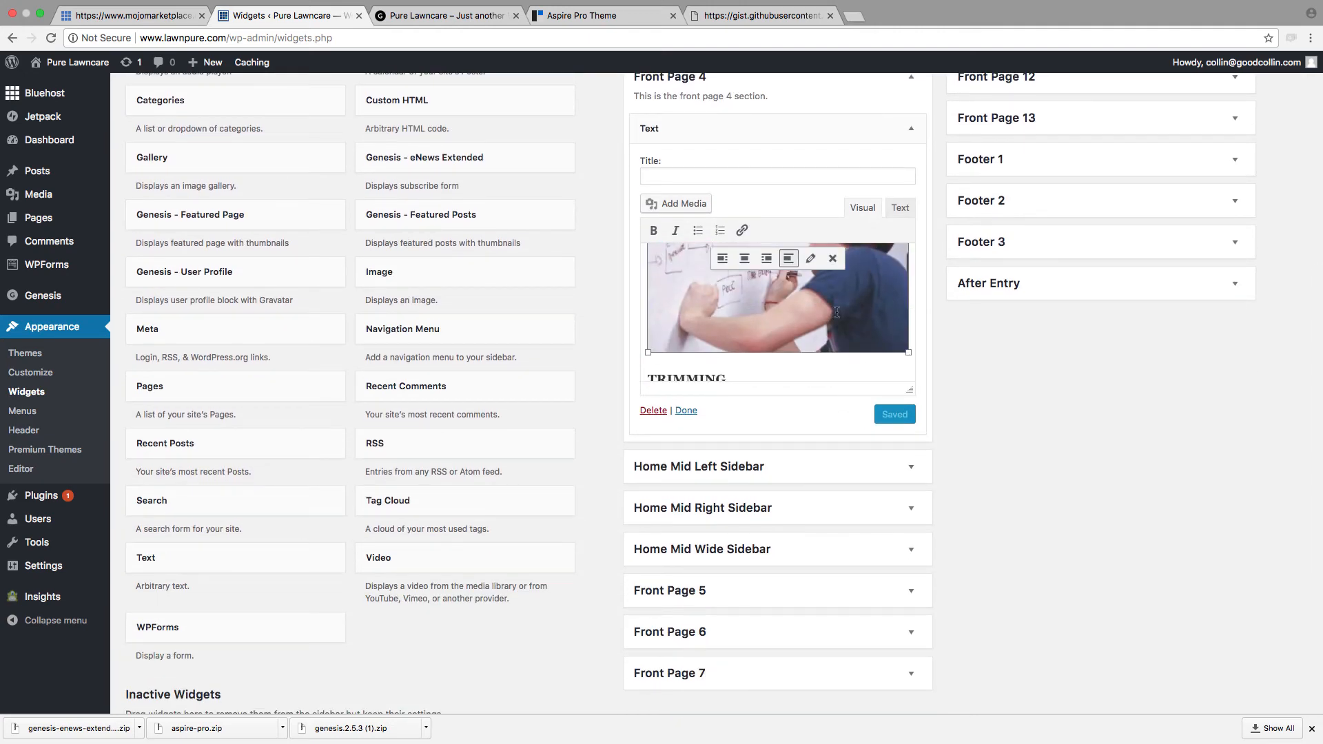
{"action": "scroll", "coordinate": [837, 313], "scroll_direction": "up", "scroll_amount": 5}
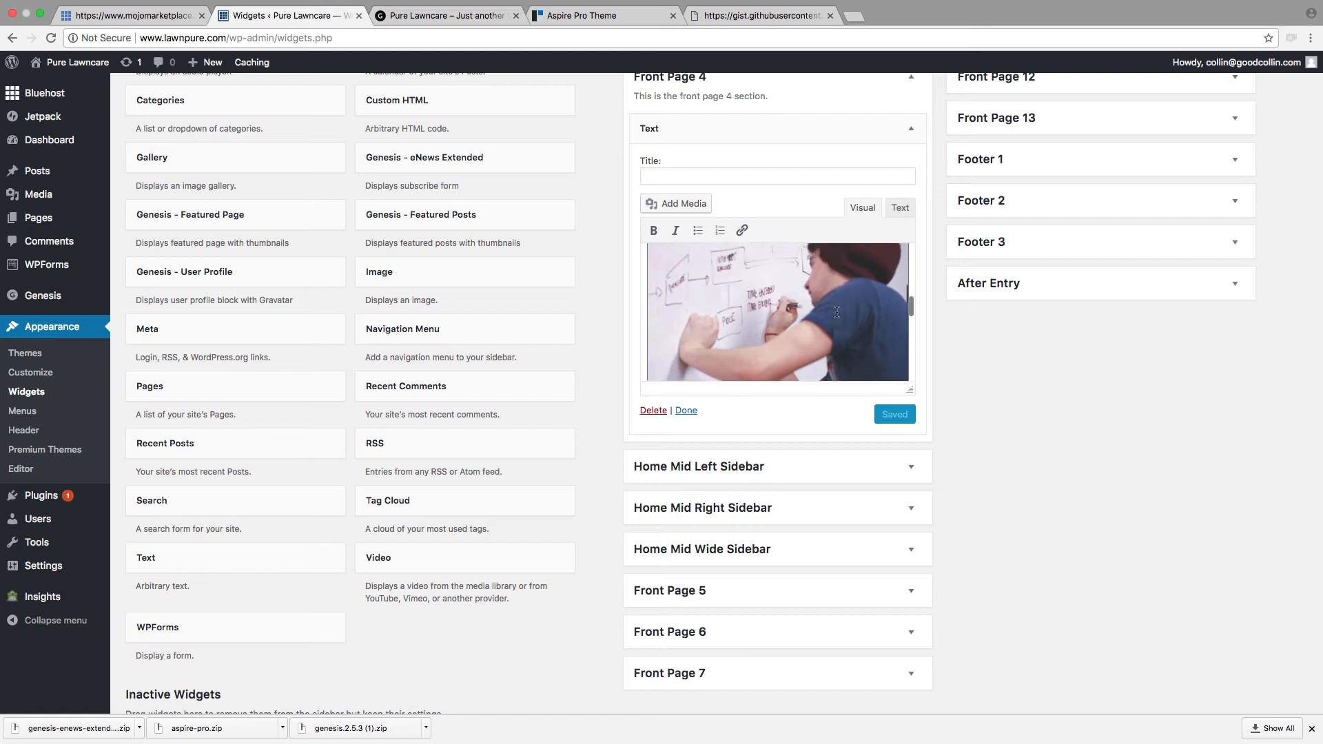
{"action": "scroll", "coordinate": [837, 312], "scroll_direction": "down", "scroll_amount": 4}
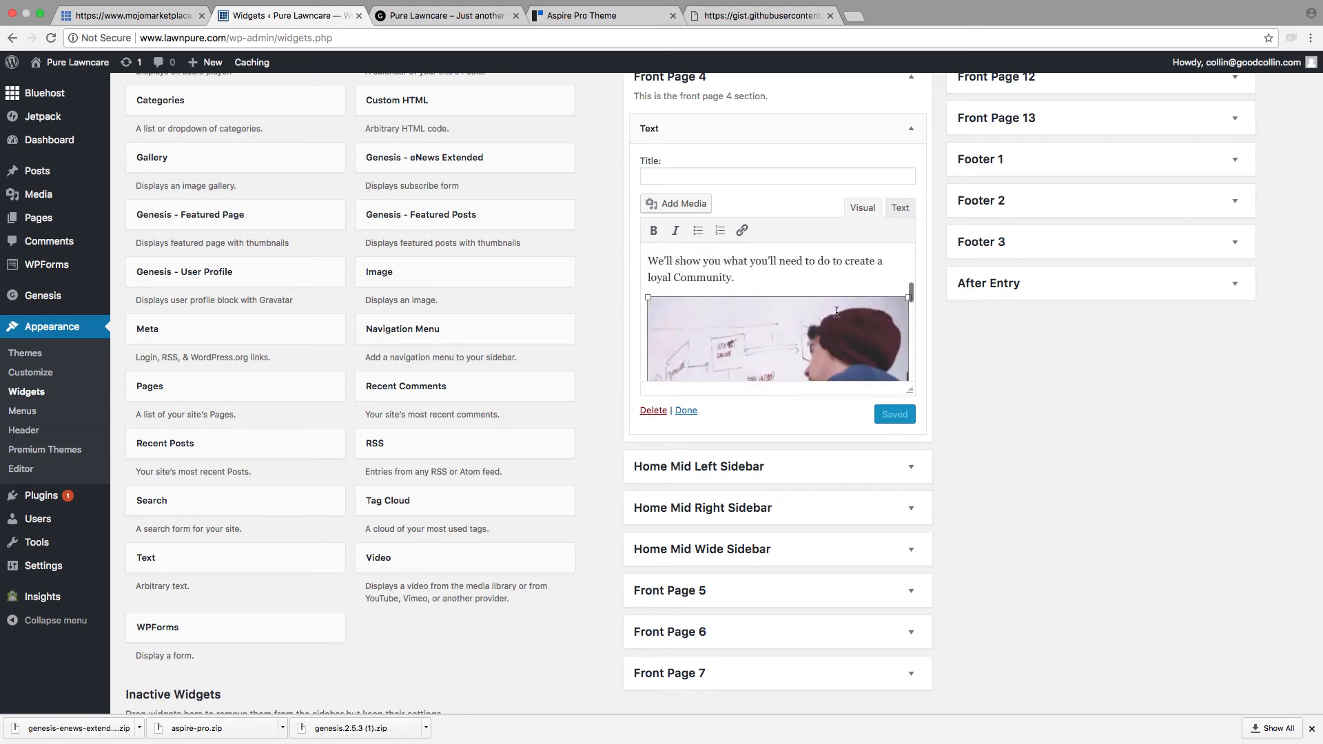
{"action": "left_click", "coordinate": [837, 312]}
{"action": "key", "text": "BackSpace"}
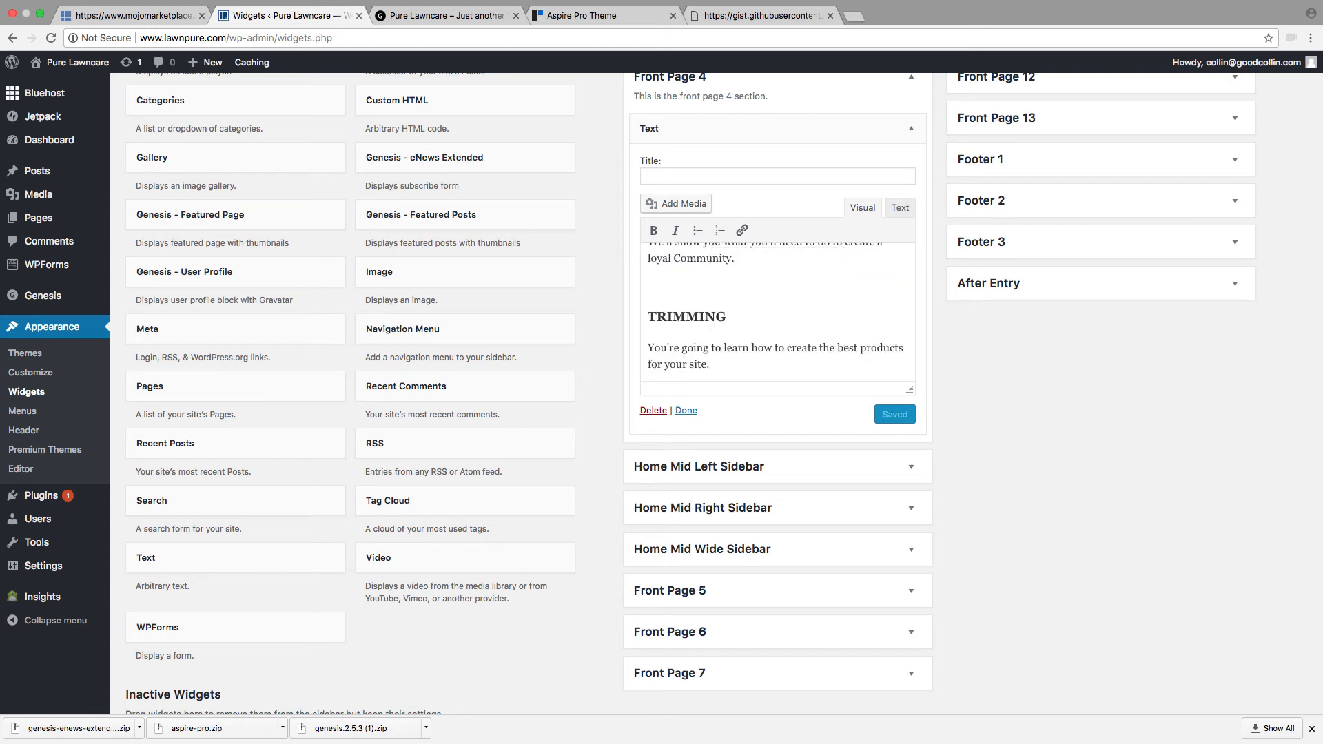
Step: Insert pic.png from the media library above the TRIMMING heading
{"action": "left_click", "coordinate": [682, 205]}
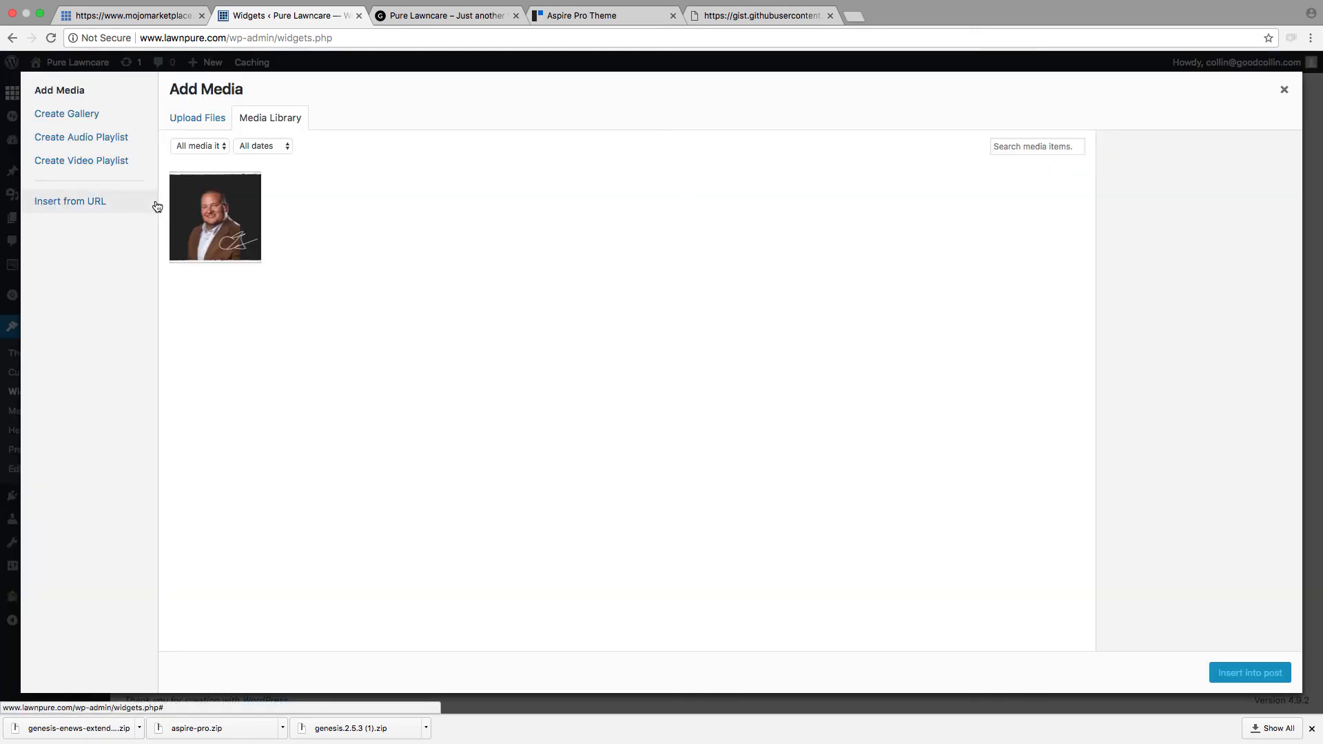
{"action": "left_click", "coordinate": [191, 210]}
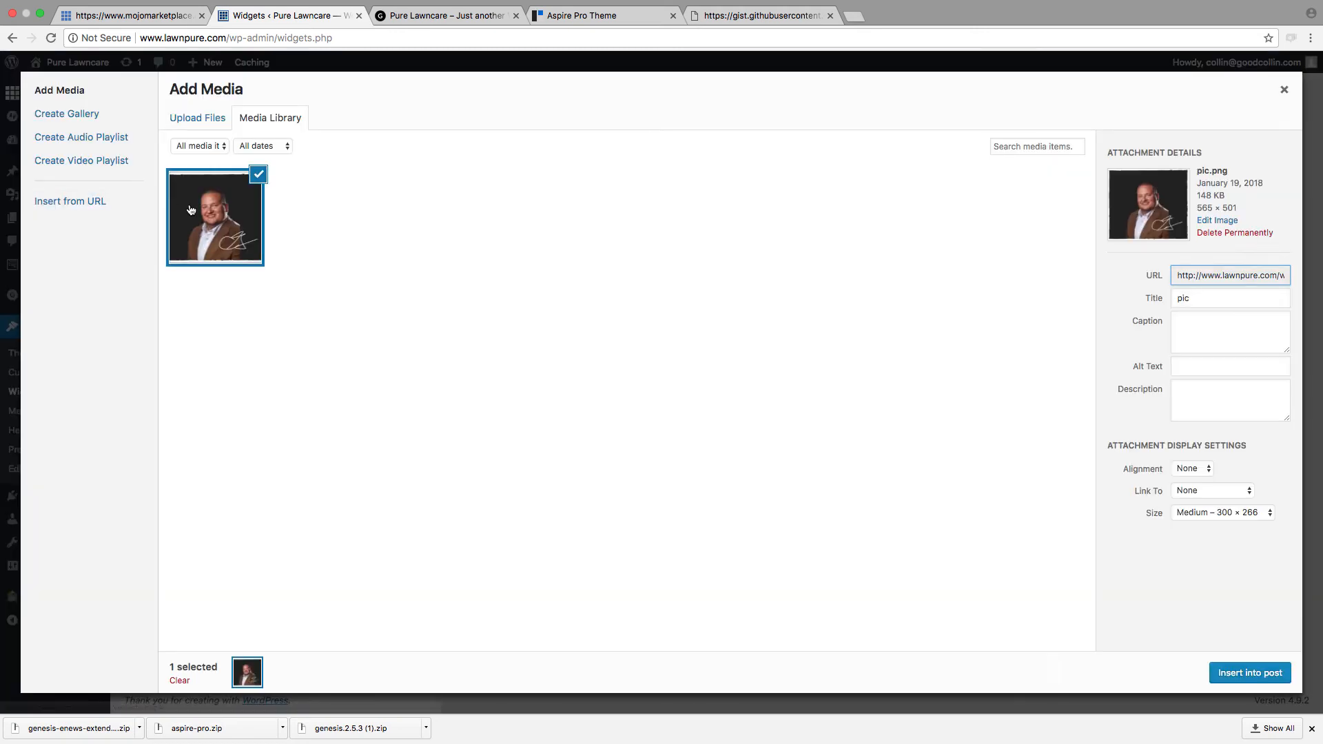
{"action": "left_click", "coordinate": [1263, 671]}
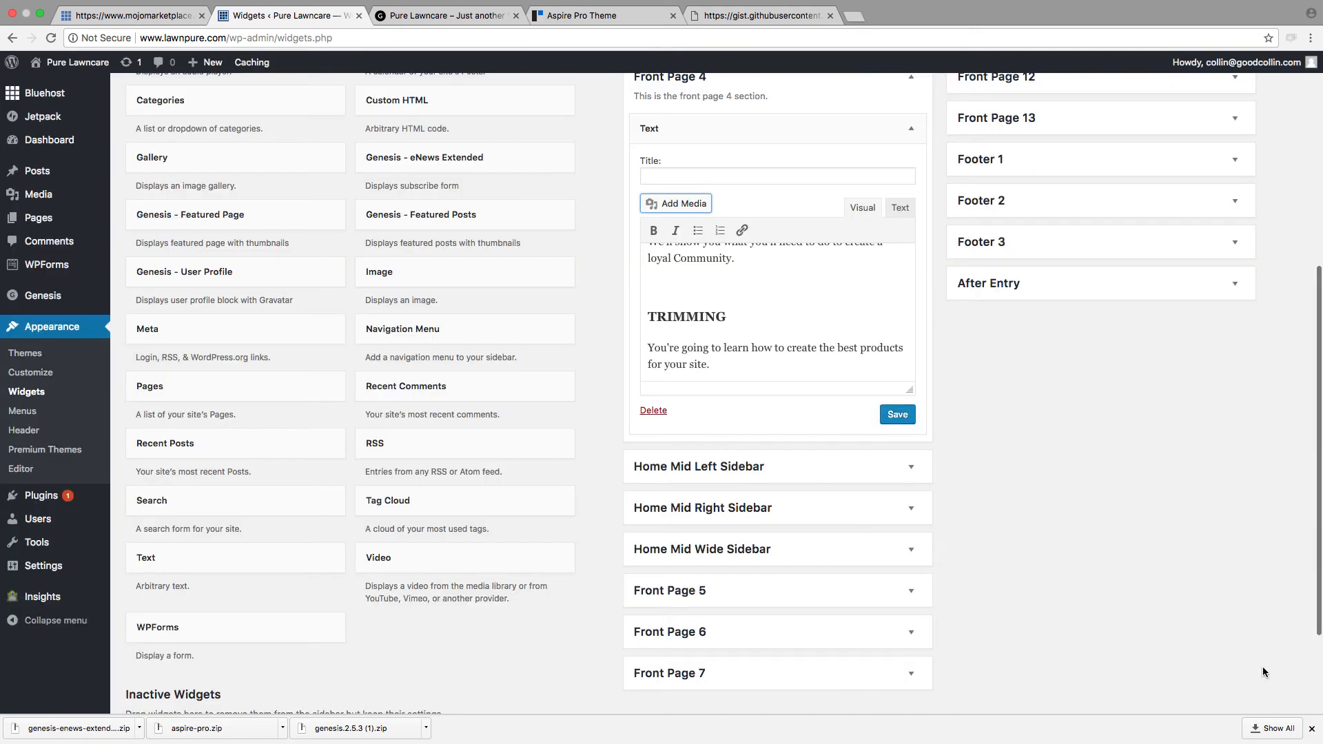
Step: Save the widget, check the TRIMMING image on the reloaded homepage, and return to the Front Page 4 Text widget
{"action": "left_click", "coordinate": [905, 419]}
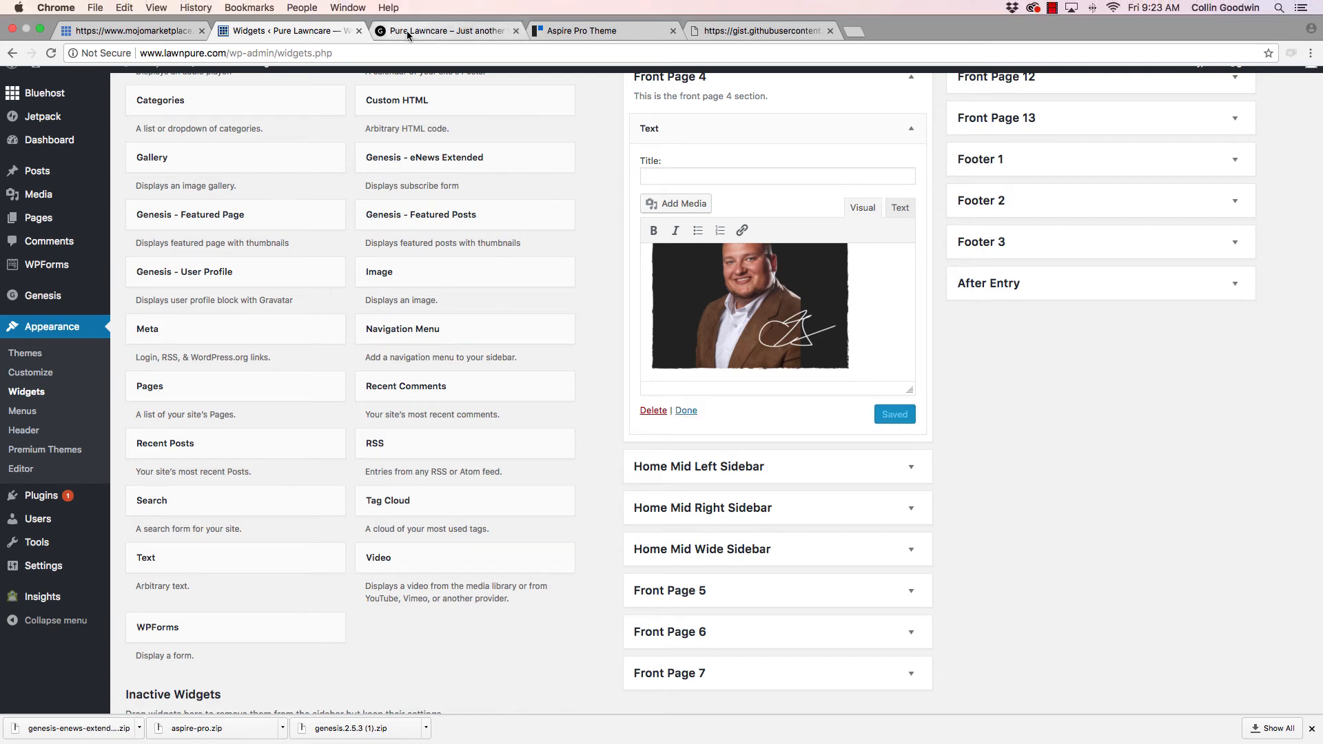
{"action": "left_click", "coordinate": [409, 32]}
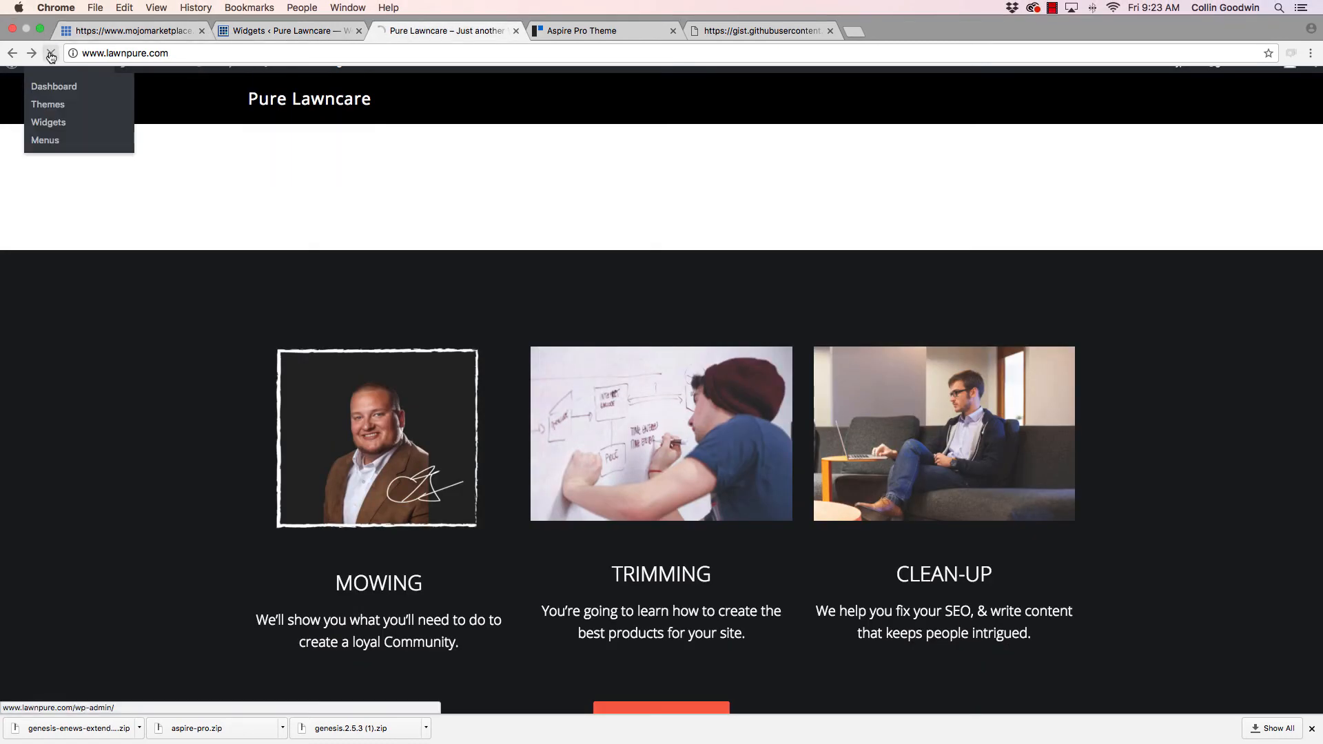
{"action": "left_click", "coordinate": [51, 54]}
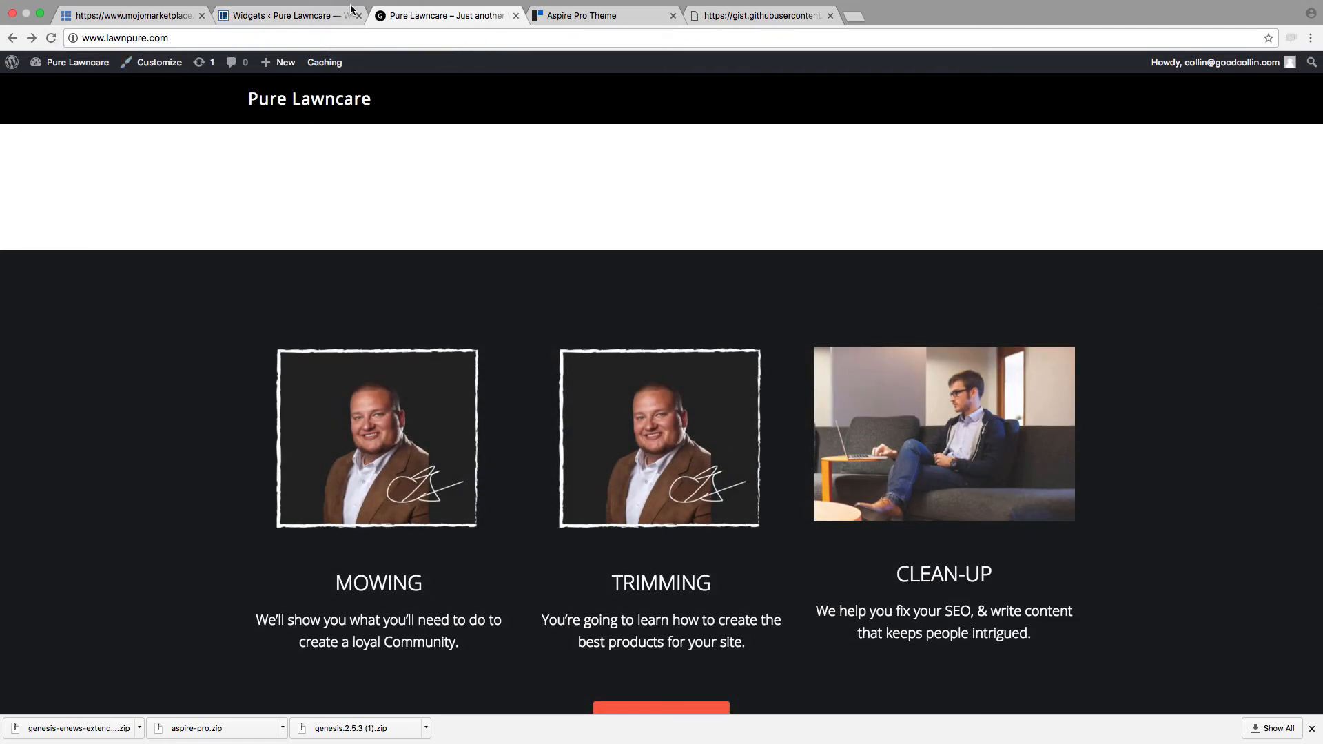
{"action": "left_click", "coordinate": [279, 20]}
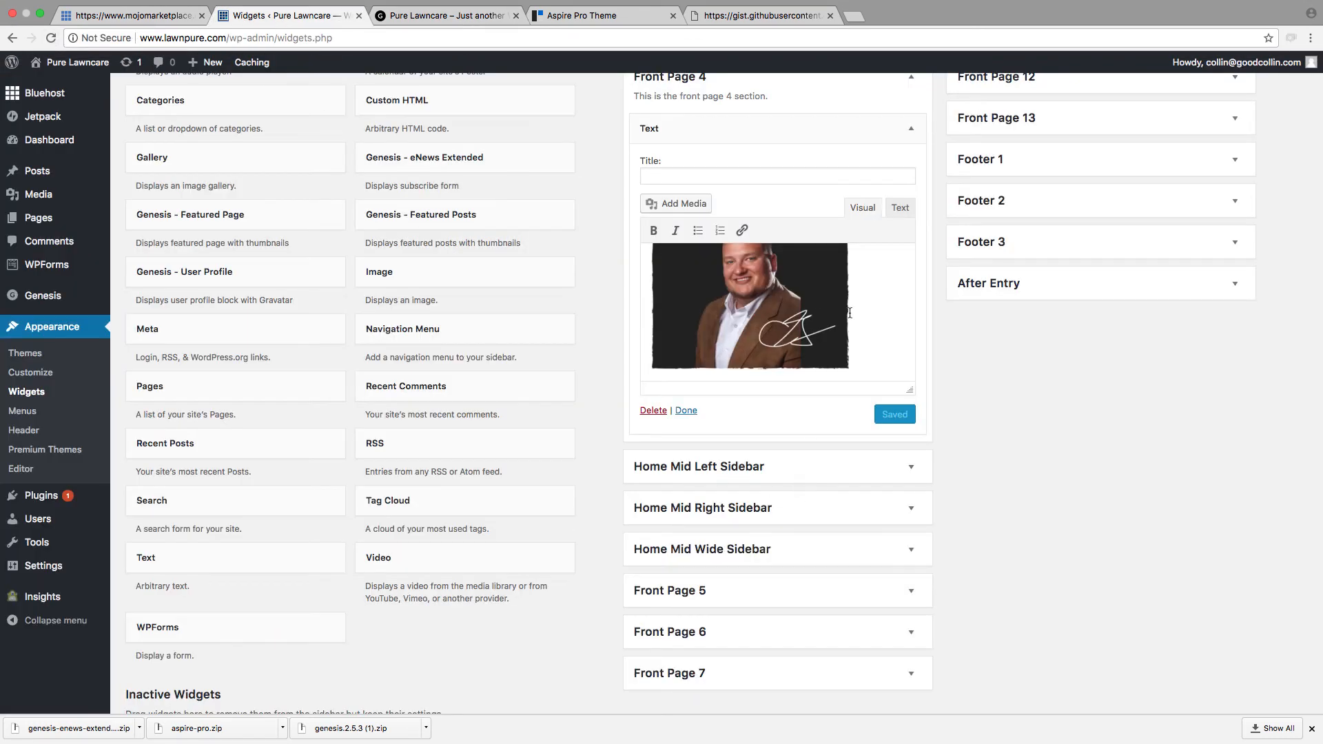
{"action": "scroll", "coordinate": [850, 313], "scroll_direction": "down", "scroll_amount": 5}
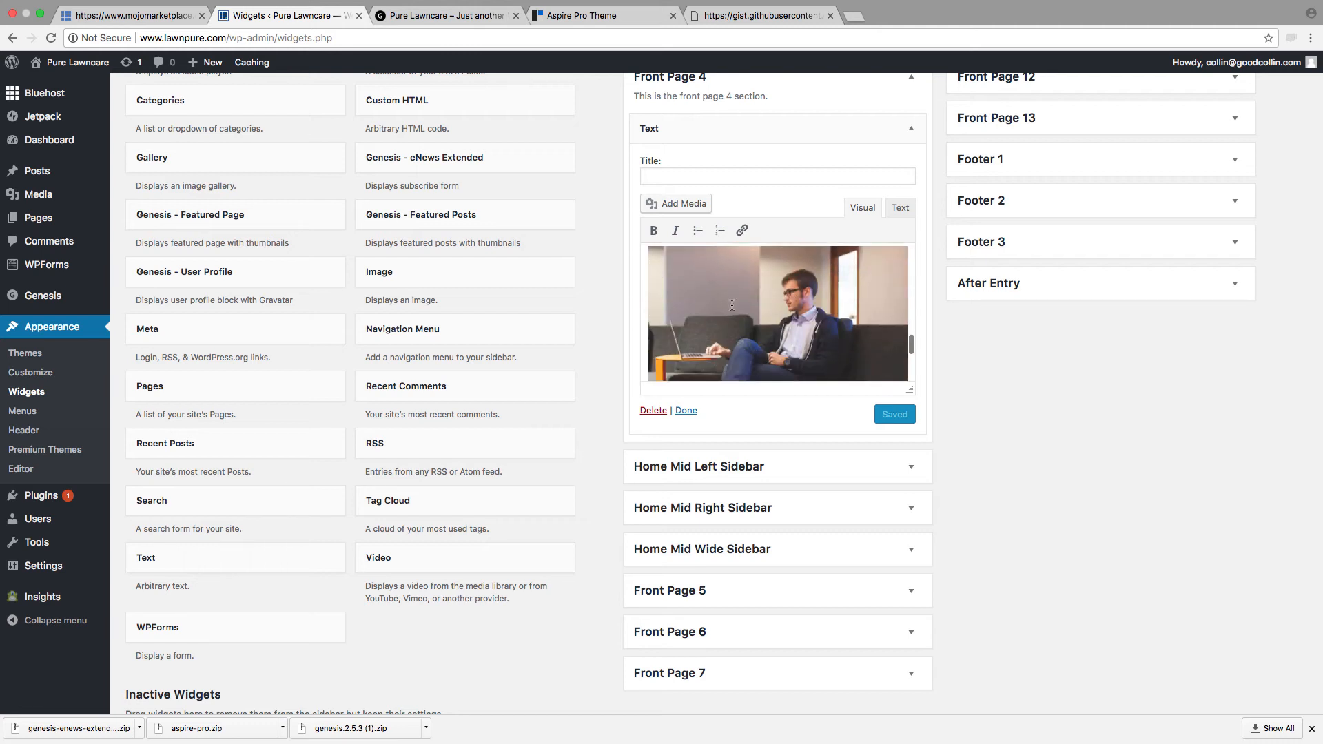
{"action": "left_click", "coordinate": [732, 305]}
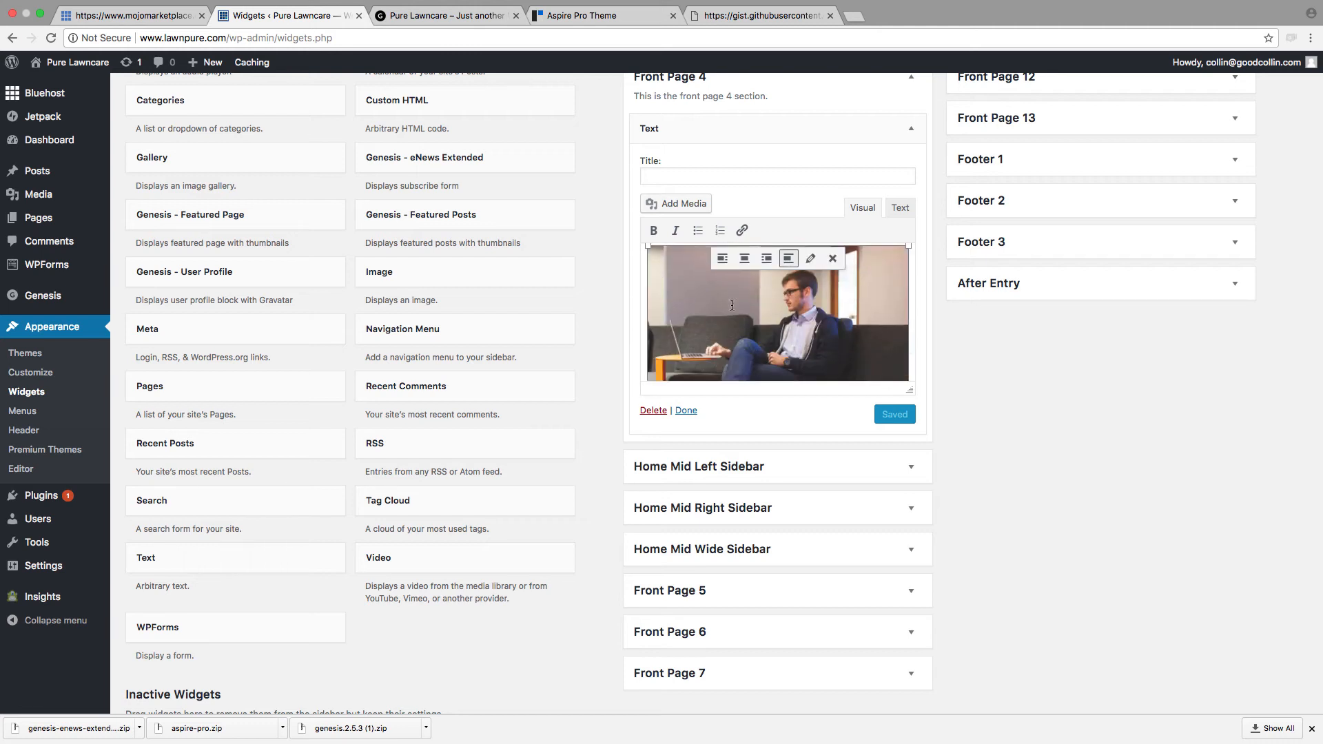
{"action": "left_click", "coordinate": [833, 259]}
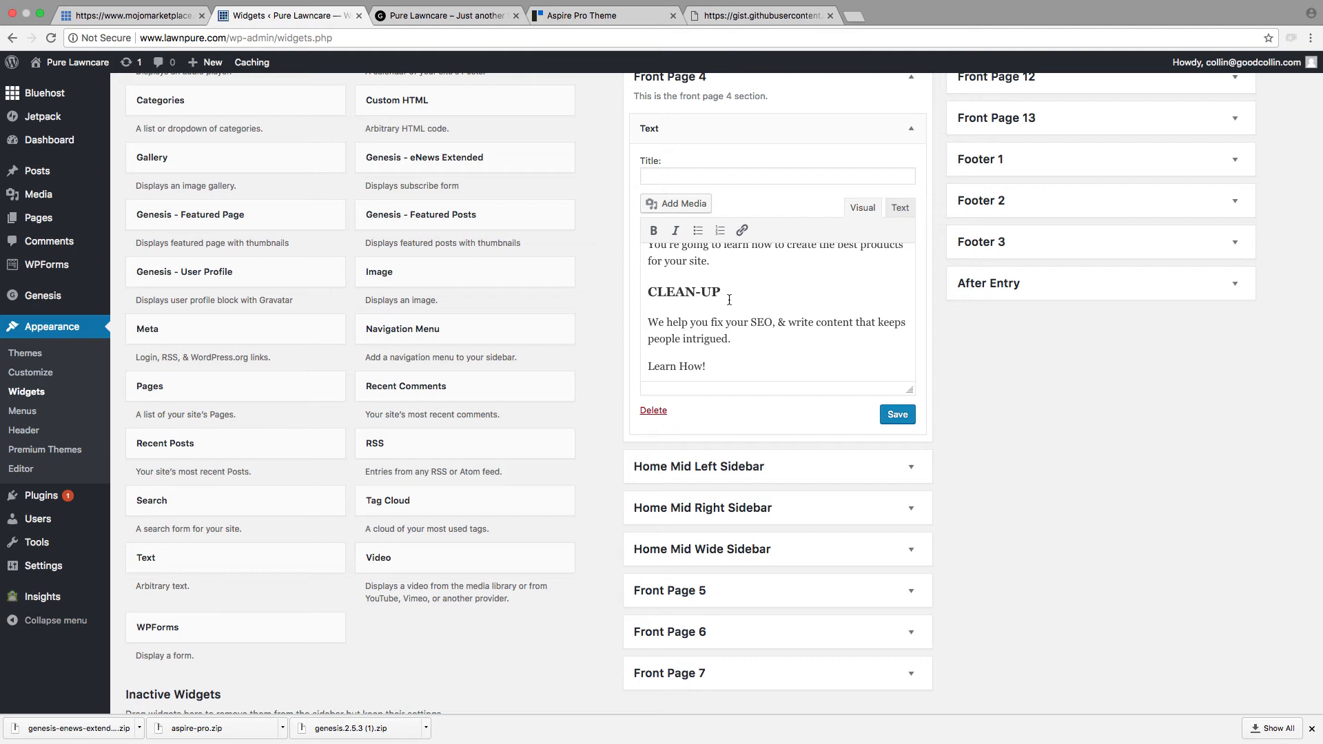
{"action": "key", "text": "super+z"}
Step: Replace the image above the CLEAN-UP heading with pic.png from the media library, keeping its own line above the heading
{"action": "scroll", "coordinate": [729, 321], "scroll_direction": "down", "scroll_amount": 2}
{"action": "left_click", "coordinate": [730, 319]}
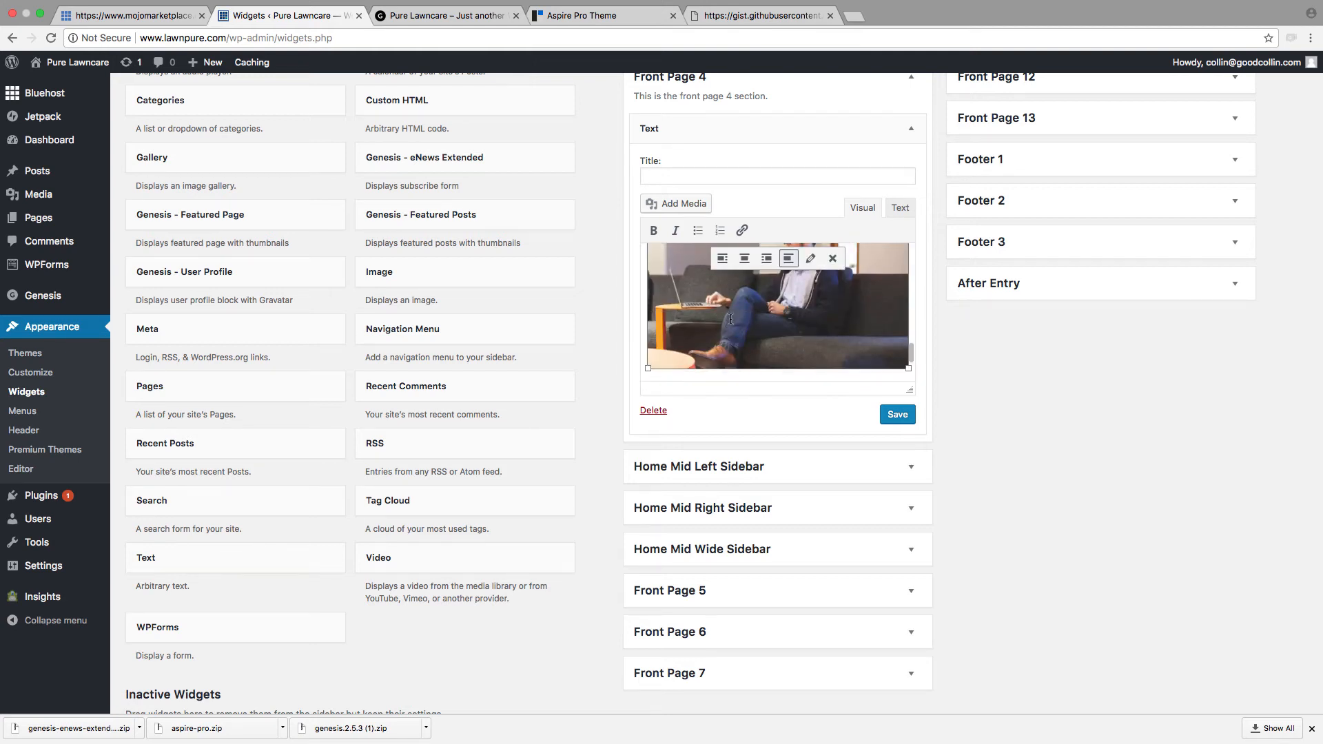
{"action": "key", "text": "BackSpace"}
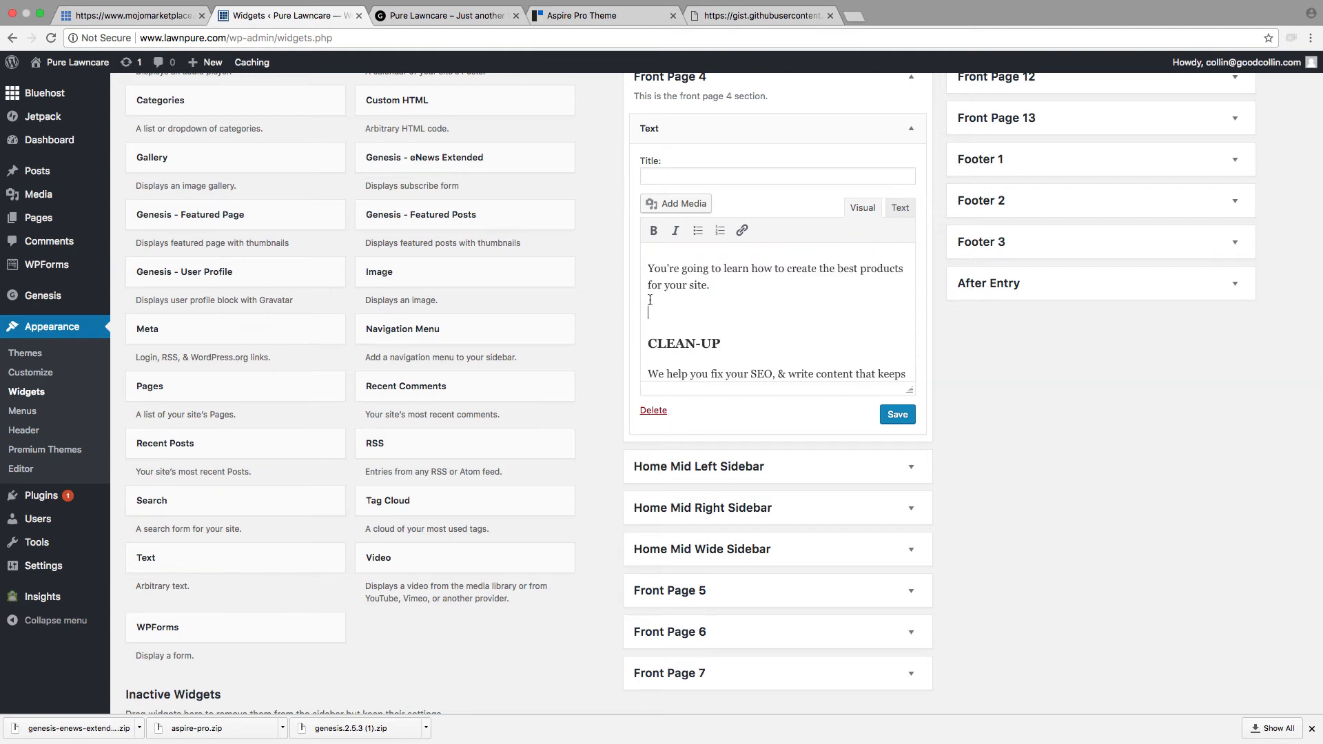
{"action": "left_click", "coordinate": [658, 207]}
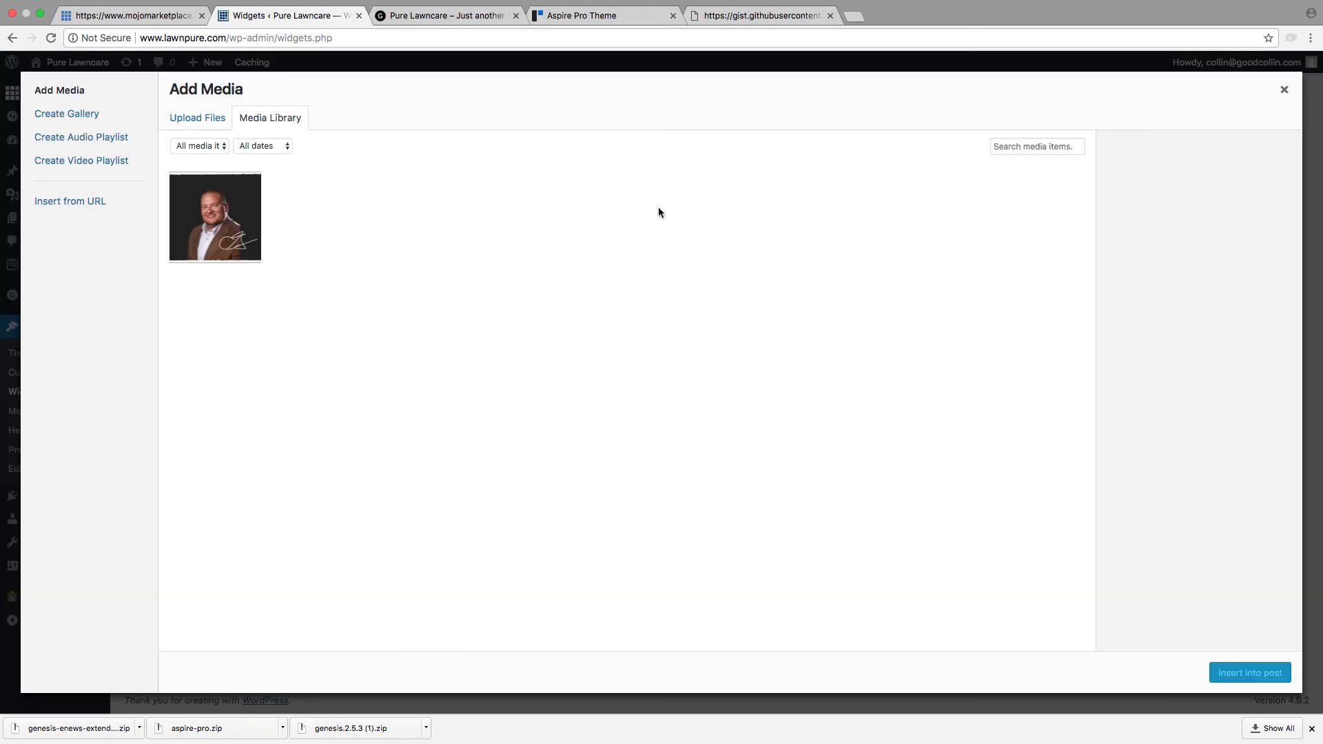
{"action": "left_click", "coordinate": [192, 247]}
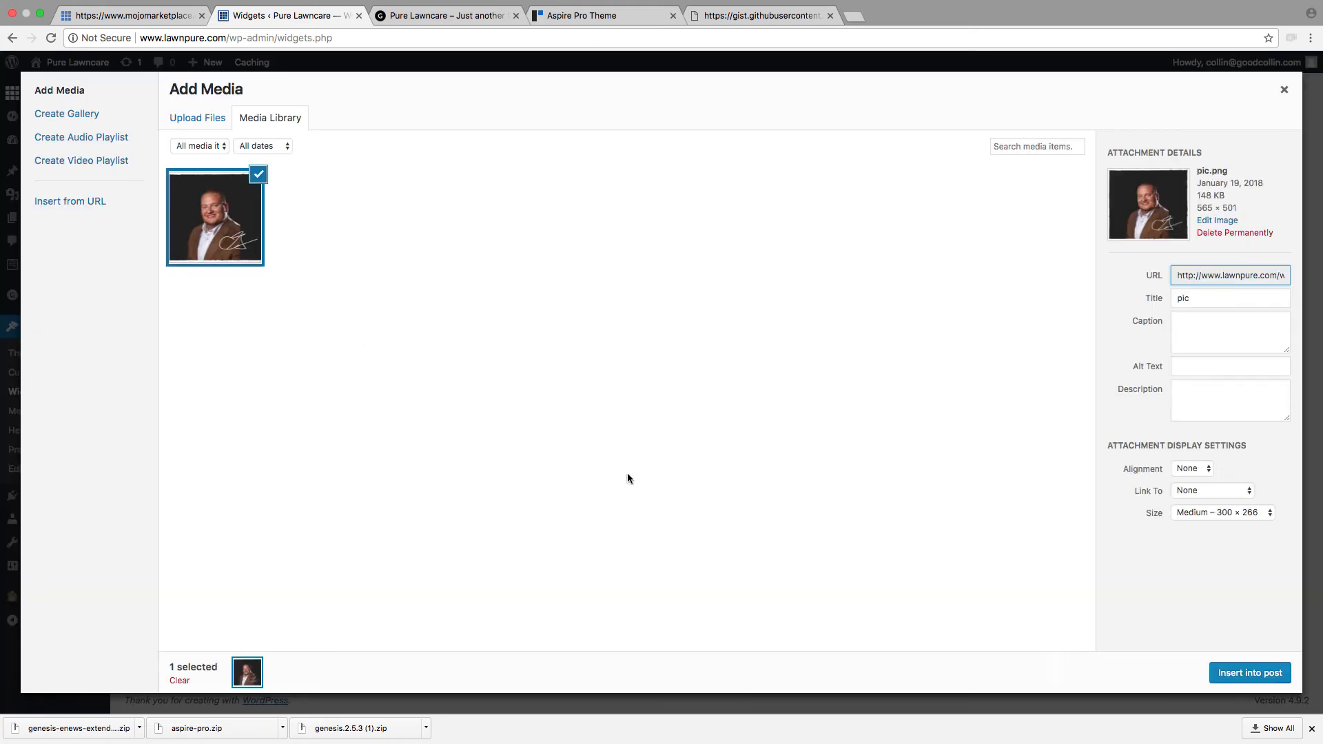
{"action": "left_click", "coordinate": [1249, 673]}
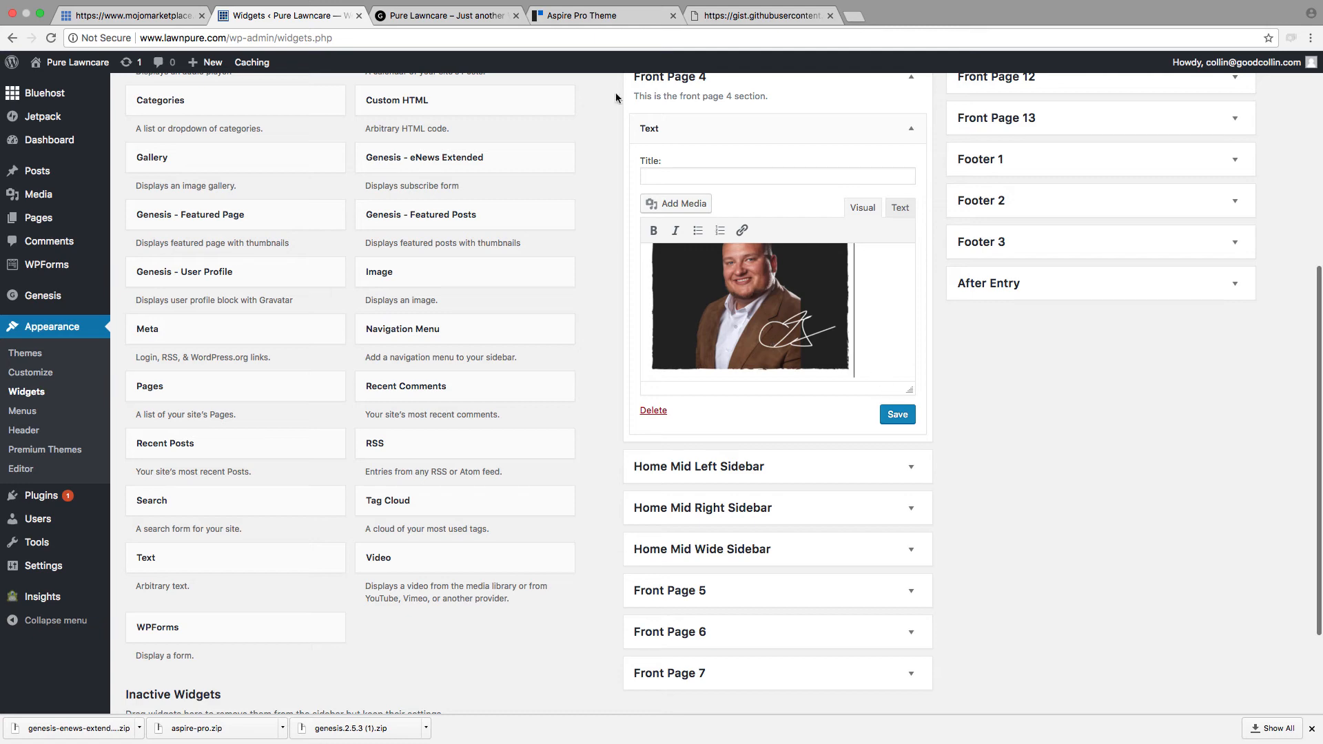
Step: Save the Front Page 4 Text widget and check the MOWING, TRIMMING and CLEAN-UP images on the reloaded homepage
{"action": "left_click", "coordinate": [391, 18]}
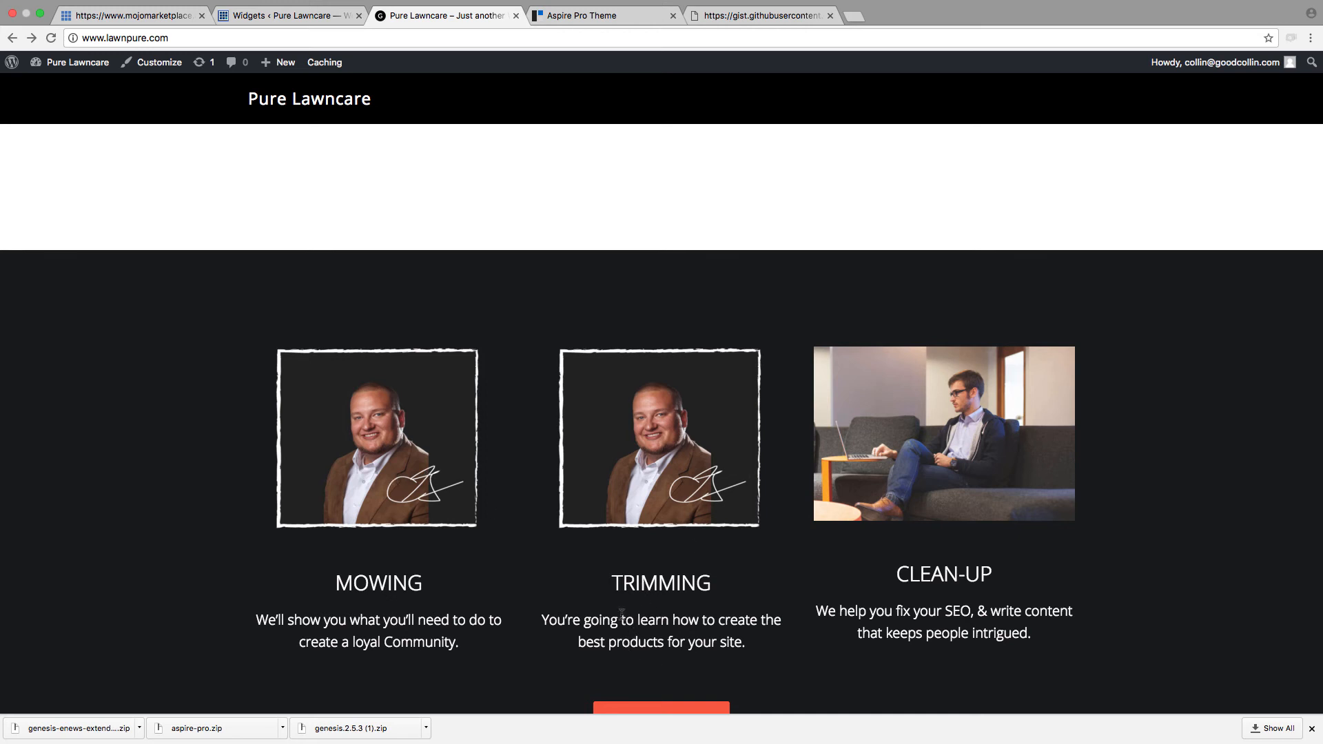
{"action": "left_click", "coordinate": [288, 15]}
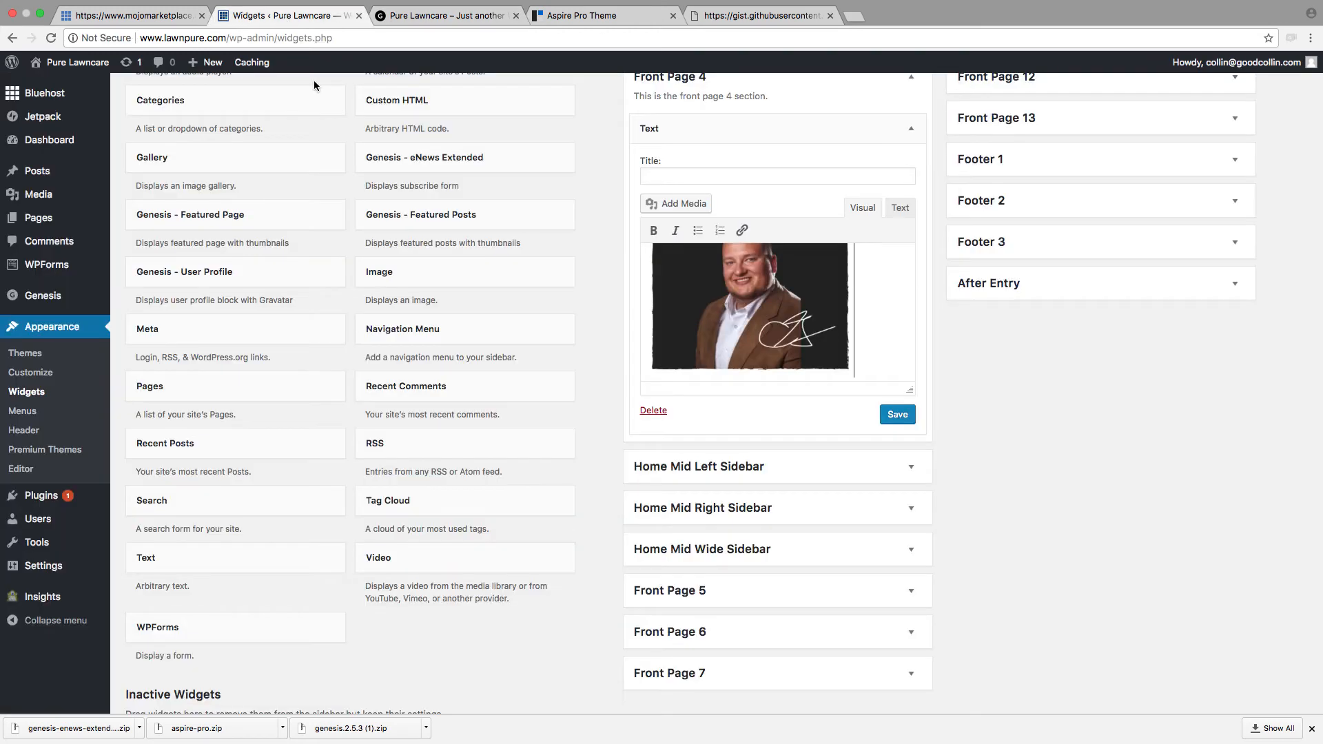
{"action": "left_click", "coordinate": [904, 415]}
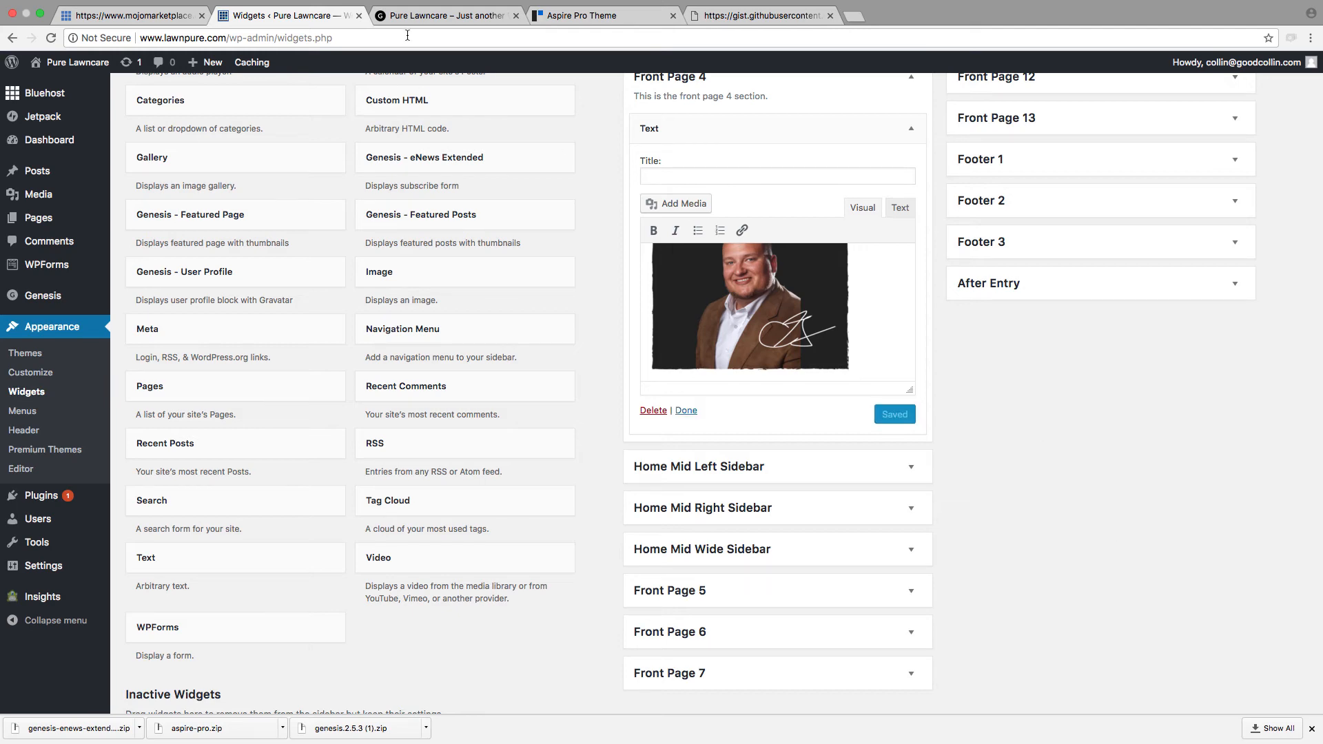
{"action": "left_click", "coordinate": [417, 15]}
{"action": "left_click", "coordinate": [51, 38]}
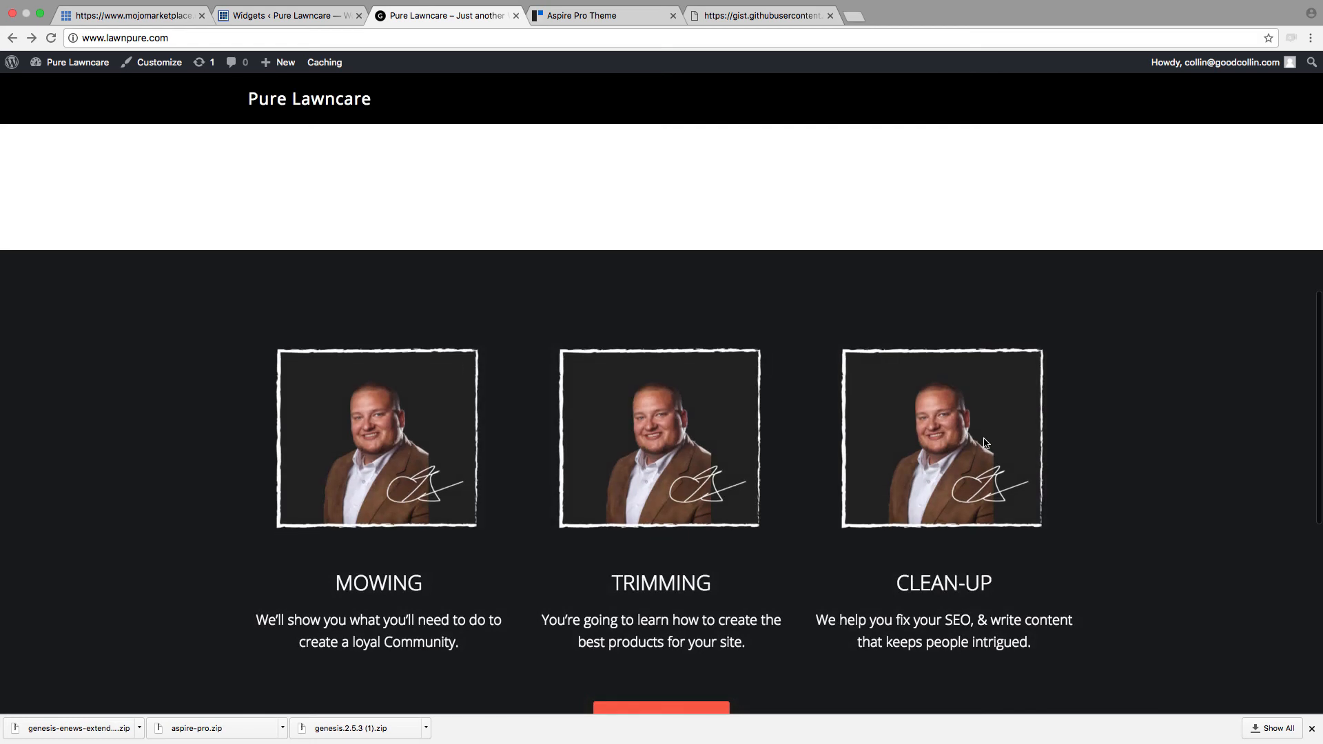
{"action": "scroll", "coordinate": [985, 443], "scroll_direction": "down", "scroll_amount": 2}
{"action": "scroll", "coordinate": [986, 444], "scroll_direction": "up", "scroll_amount": 12}
{"action": "scroll", "coordinate": [985, 444], "scroll_direction": "down", "scroll_amount": 11}
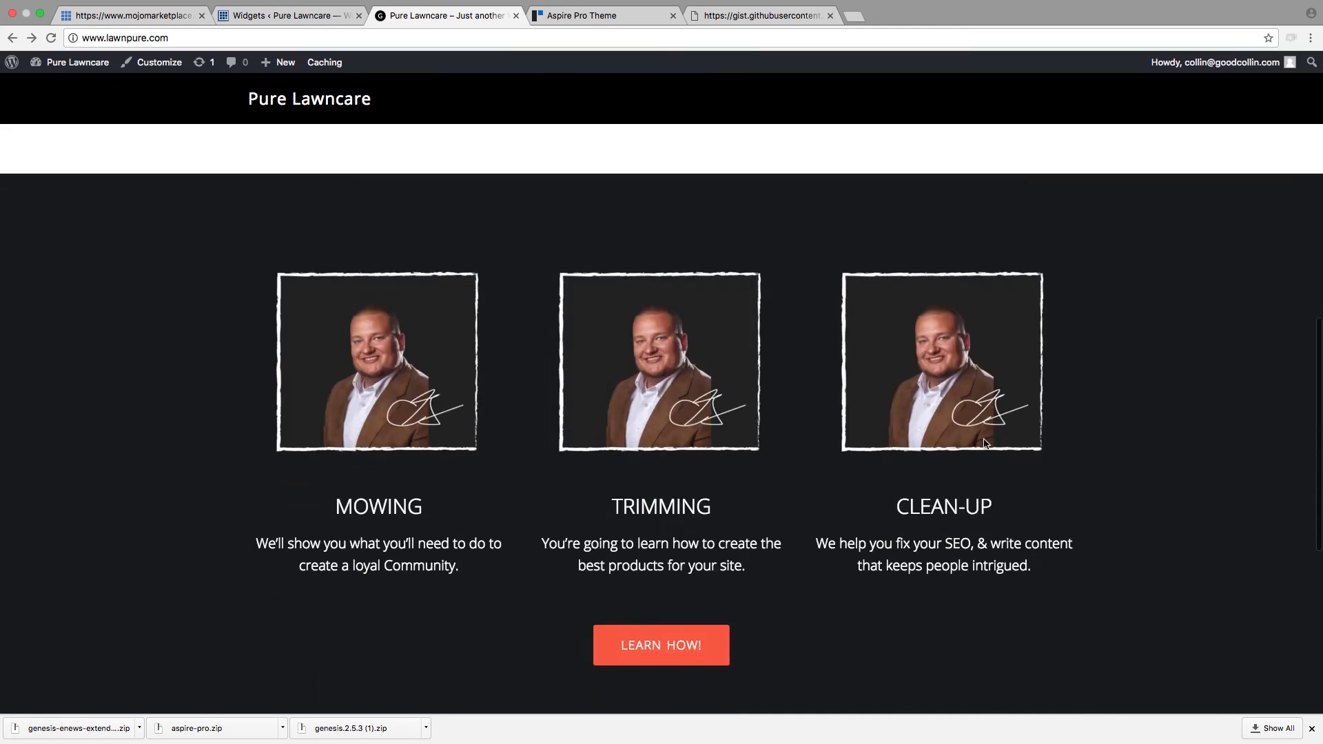
{"action": "scroll", "coordinate": [986, 444], "scroll_direction": "down", "scroll_amount": 3}
{"action": "scroll", "coordinate": [983, 443], "scroll_direction": "up", "scroll_amount": 2}
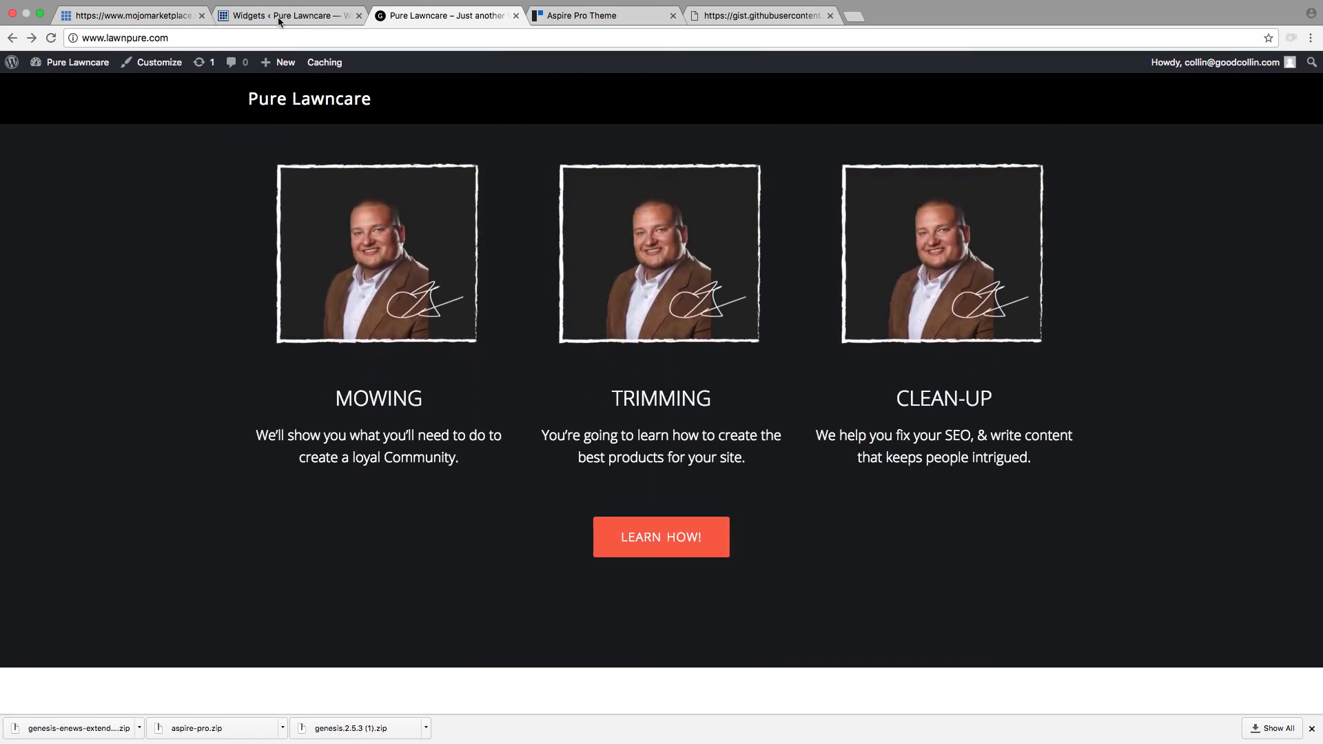
Step: Start a new post from the WordPress admin and insert pic.png from the media library into its body
{"action": "left_click", "coordinate": [304, 19]}
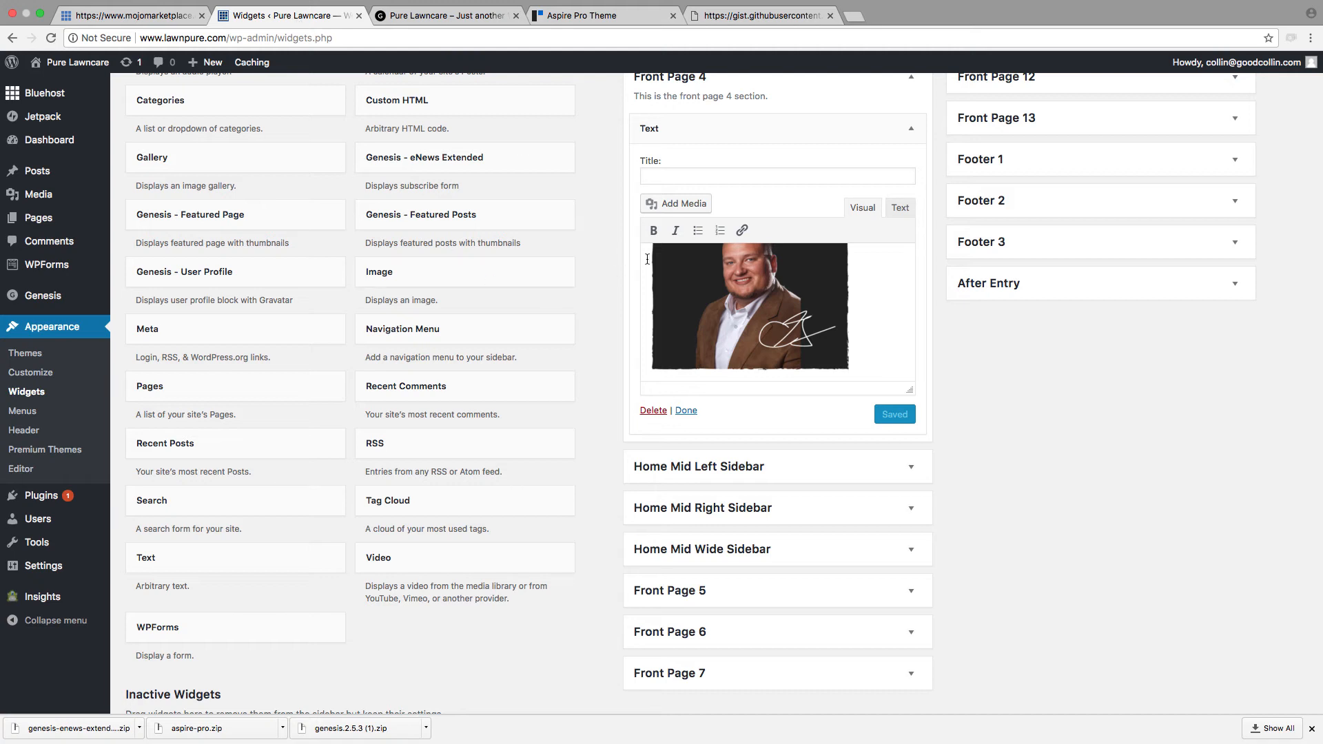
{"action": "scroll", "coordinate": [866, 288], "scroll_direction": "up", "scroll_amount": 3}
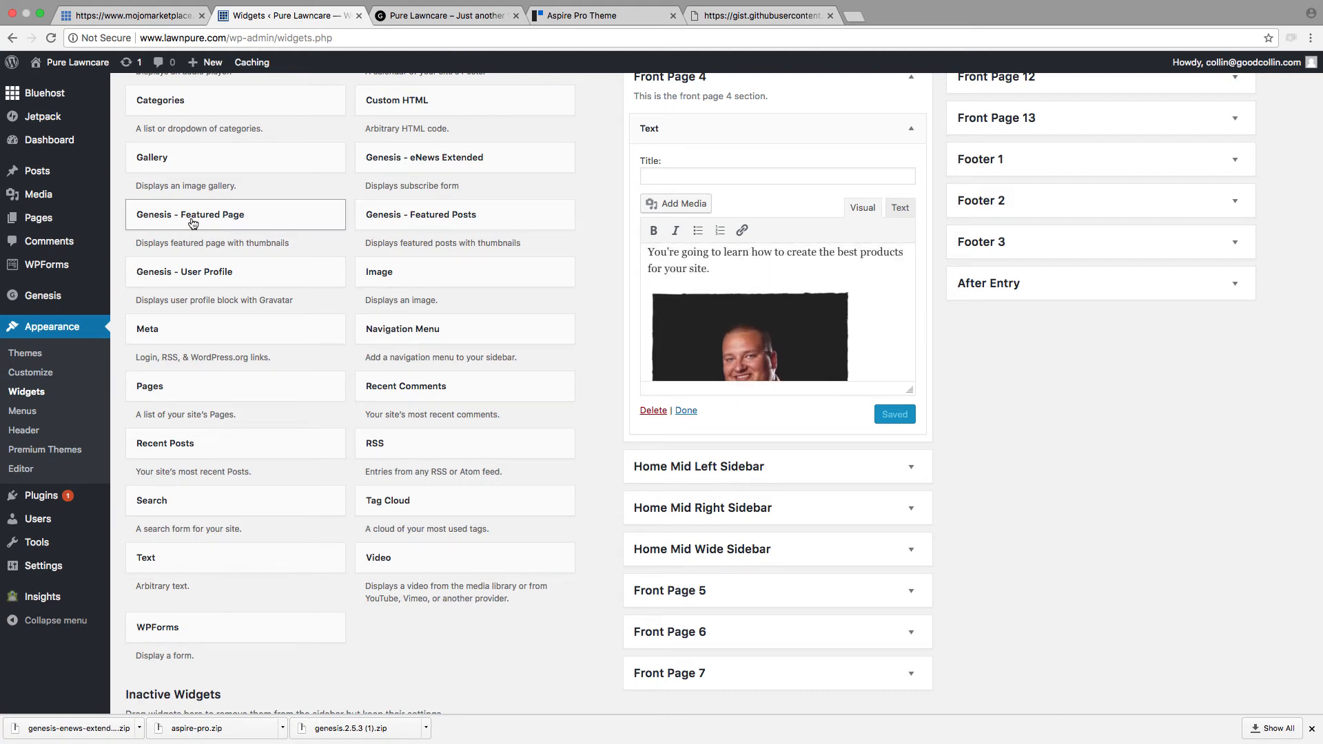
{"action": "mouse_move", "coordinate": [69, 230]}
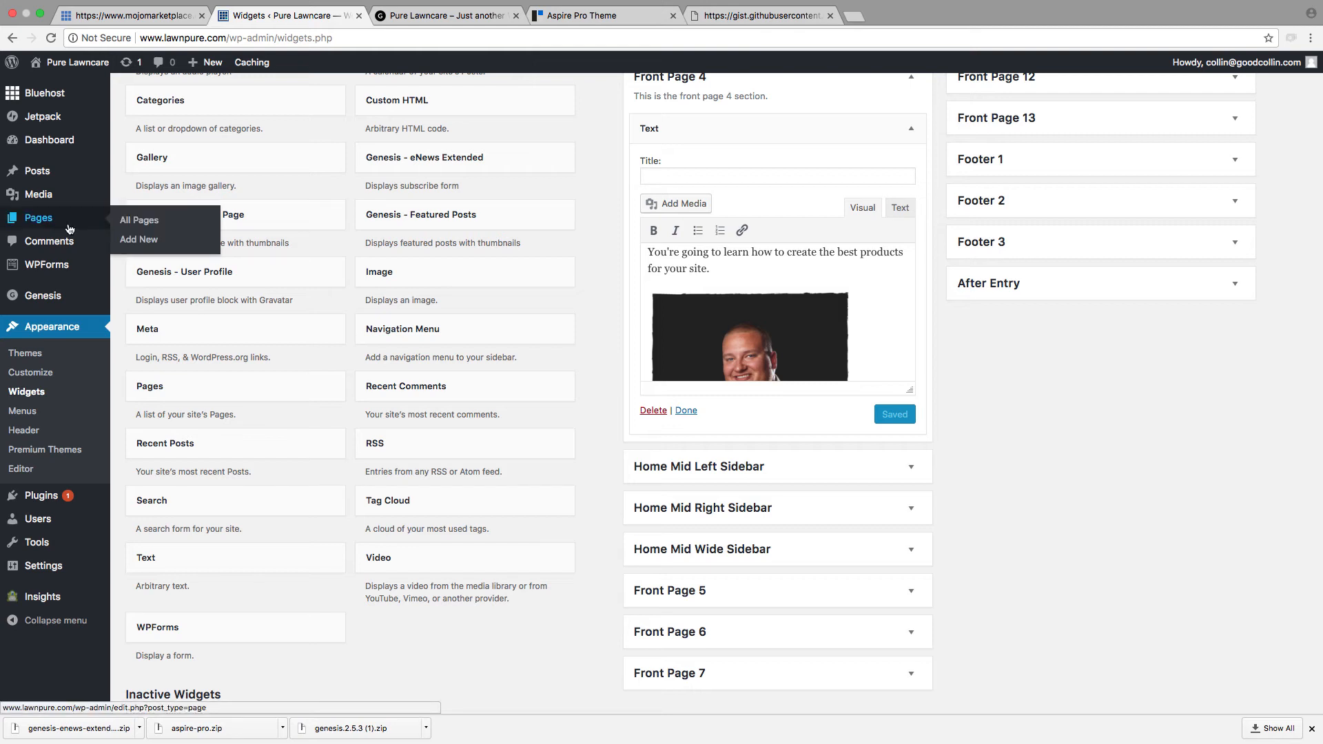
{"action": "mouse_move", "coordinate": [33, 176]}
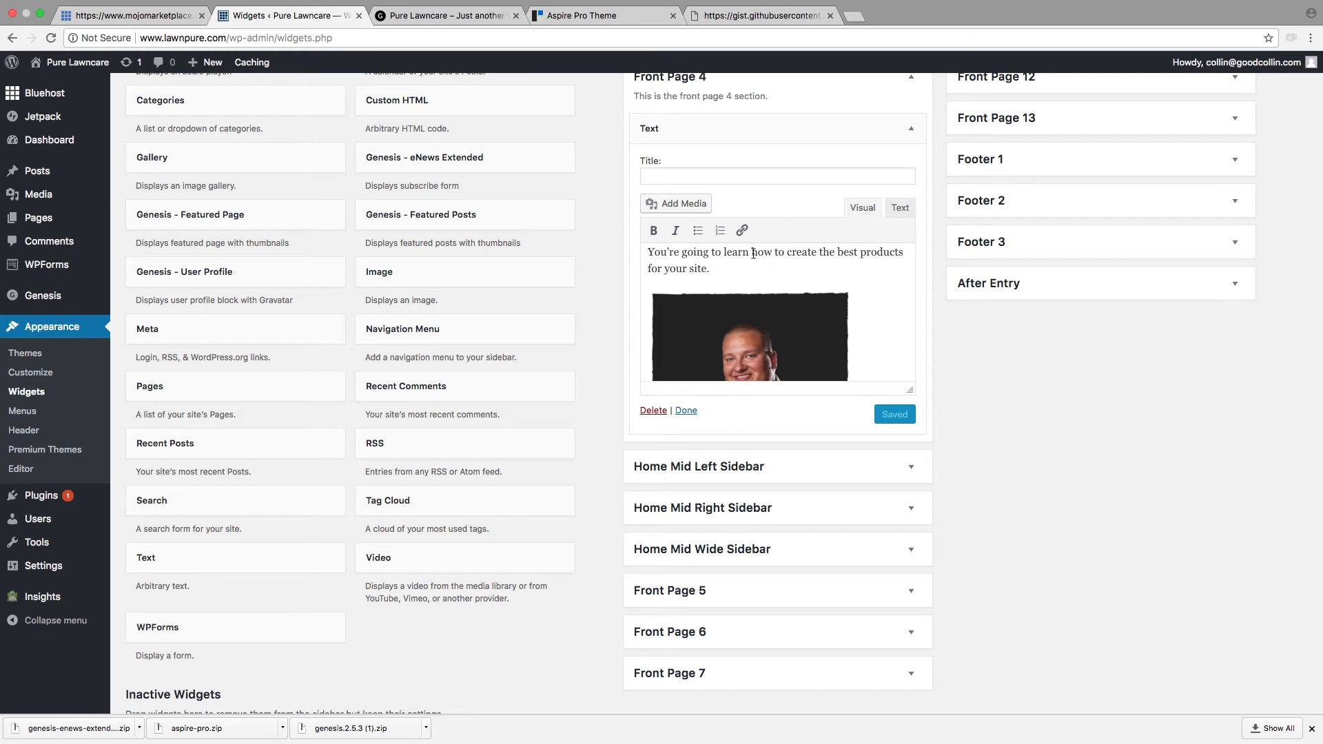
{"action": "mouse_move", "coordinate": [83, 171]}
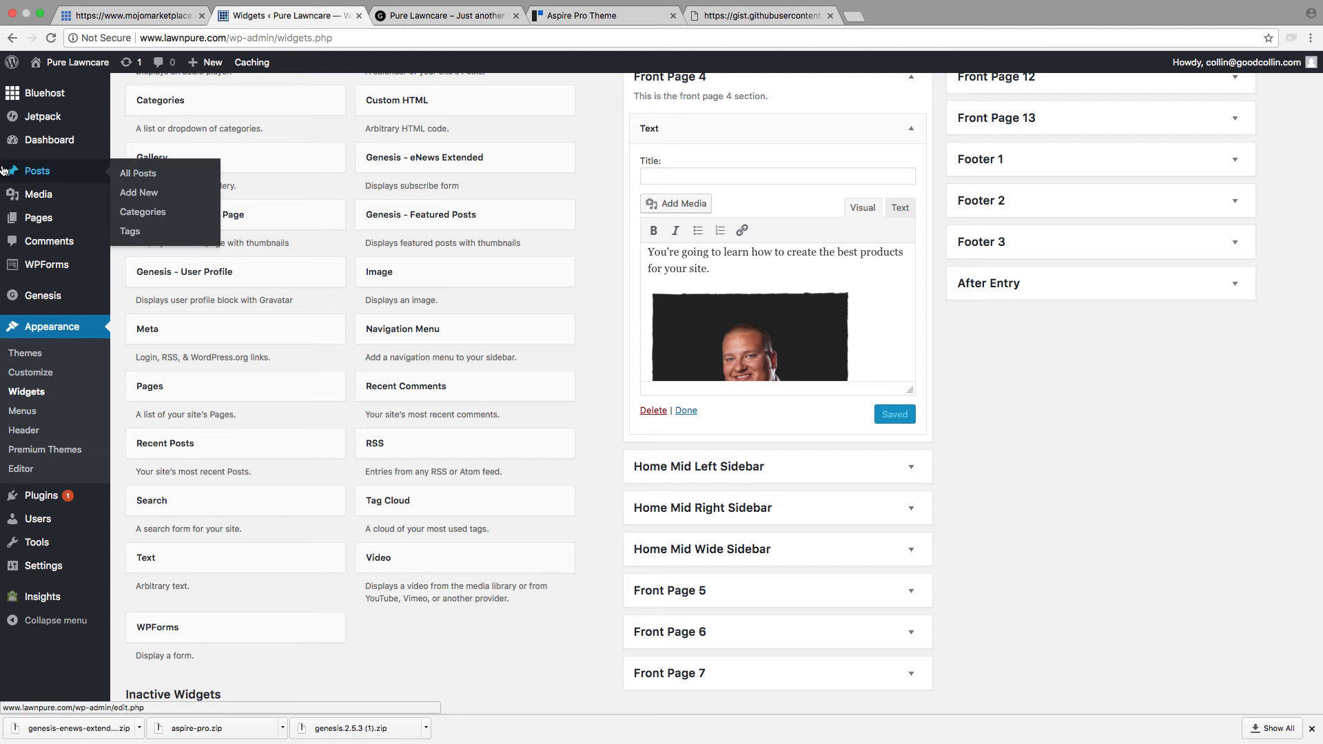
{"action": "left_click", "coordinate": [158, 197]}
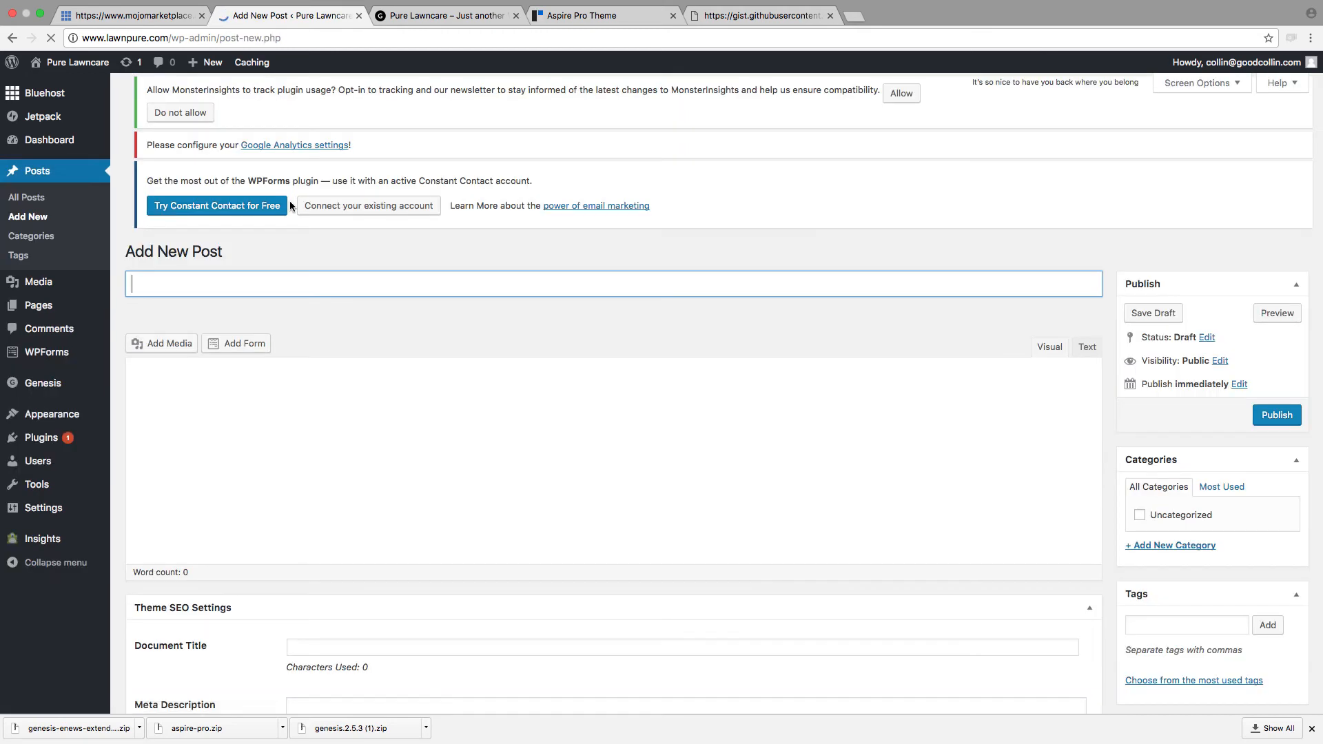
{"action": "left_click", "coordinate": [282, 432]}
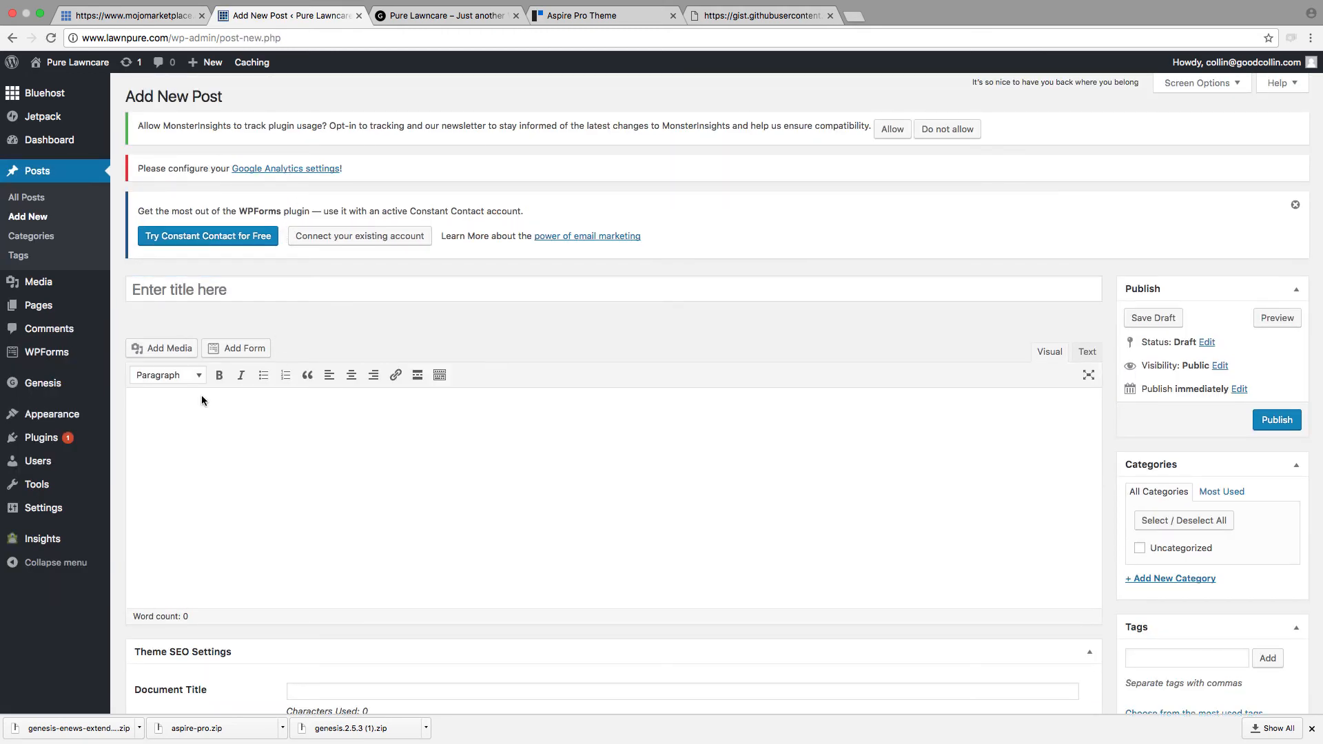
{"action": "left_click", "coordinate": [159, 347]}
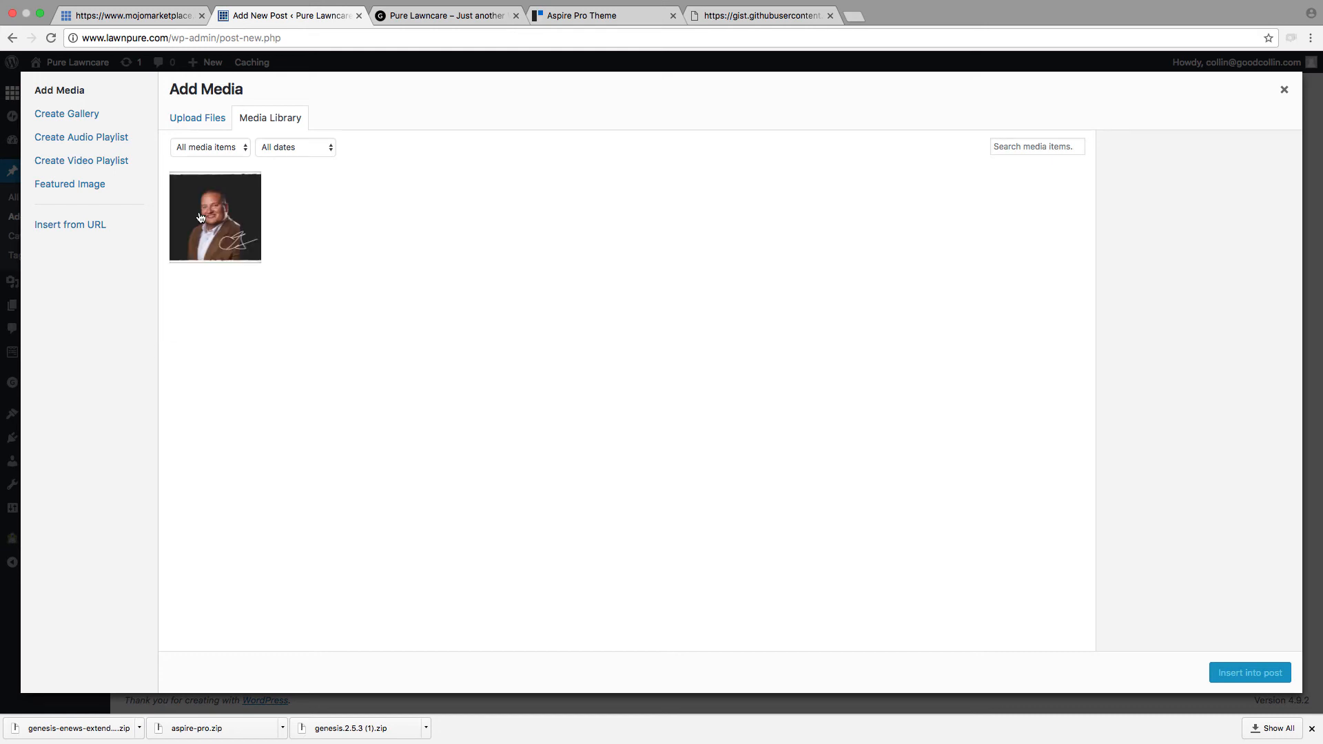
{"action": "left_click", "coordinate": [200, 218]}
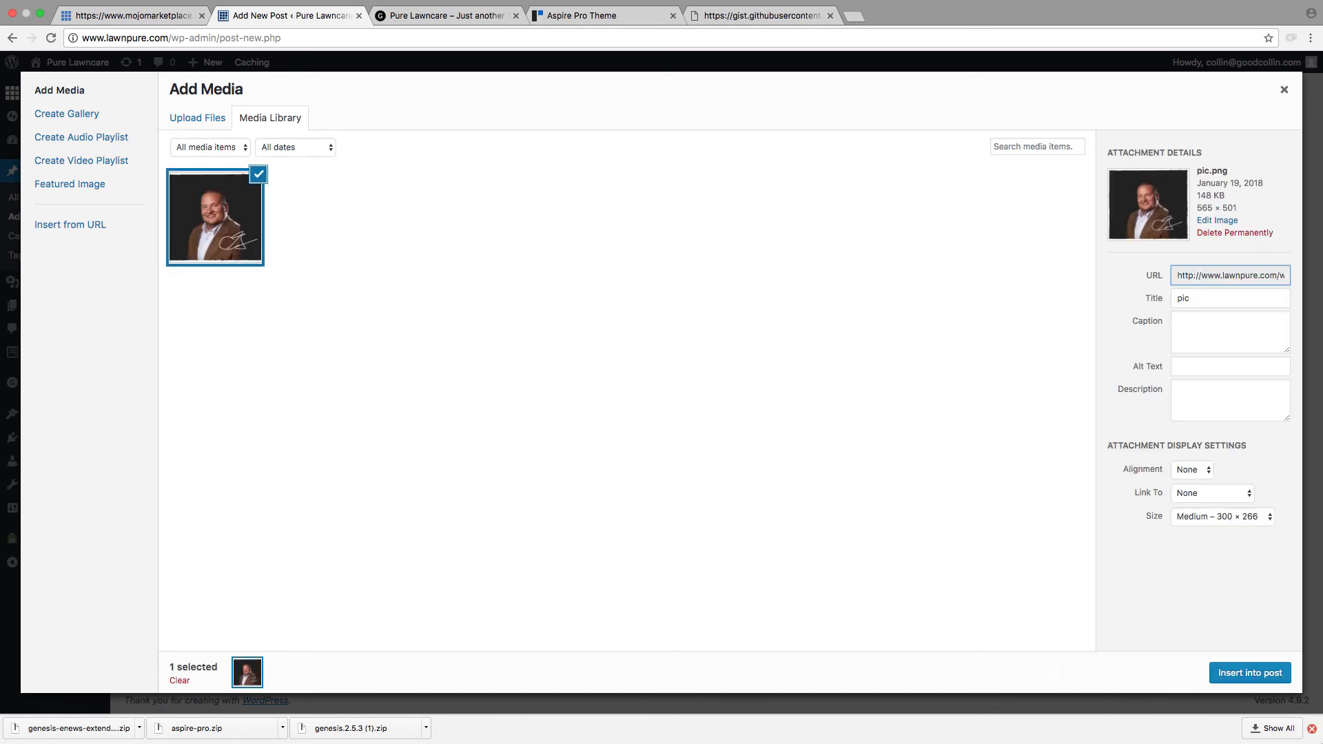
{"action": "left_click", "coordinate": [1272, 671]}
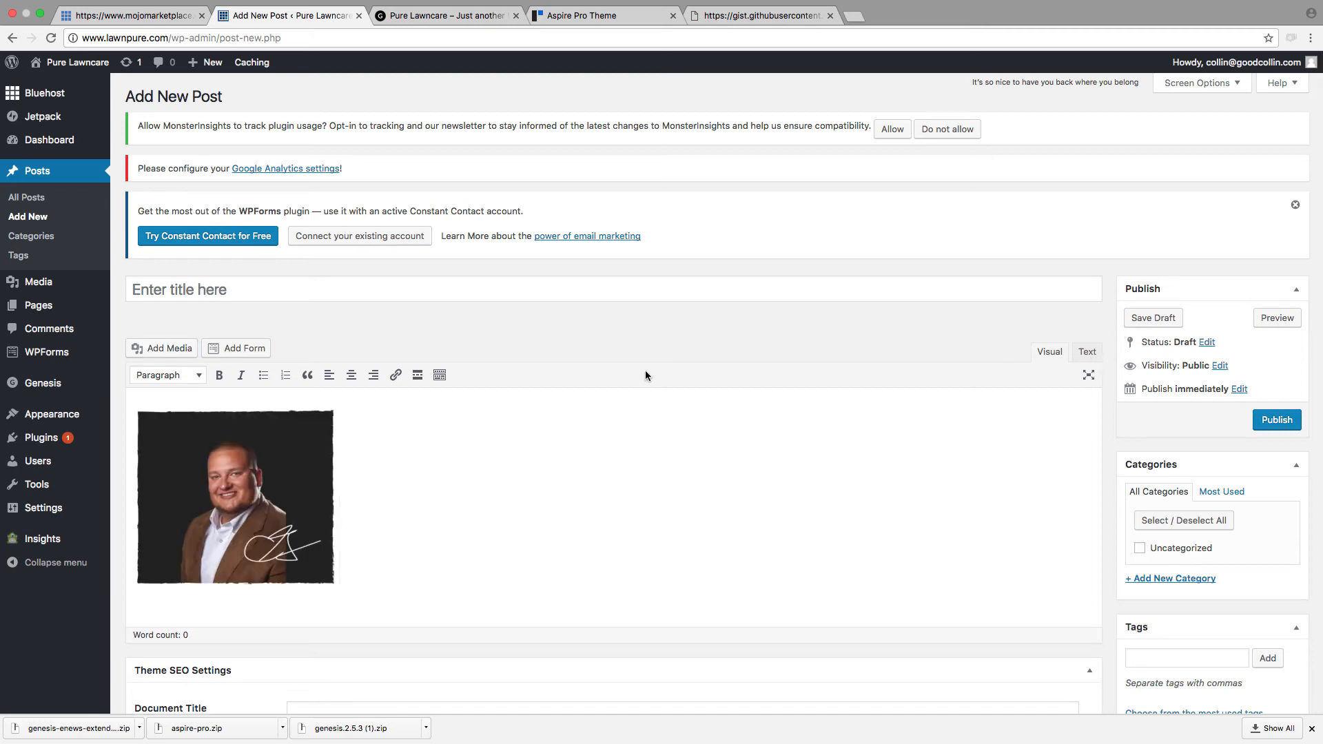
Step: Select the inserted image's HTML code in the post, and leave for the Widgets page without saving the post
{"action": "left_click", "coordinate": [1087, 353]}
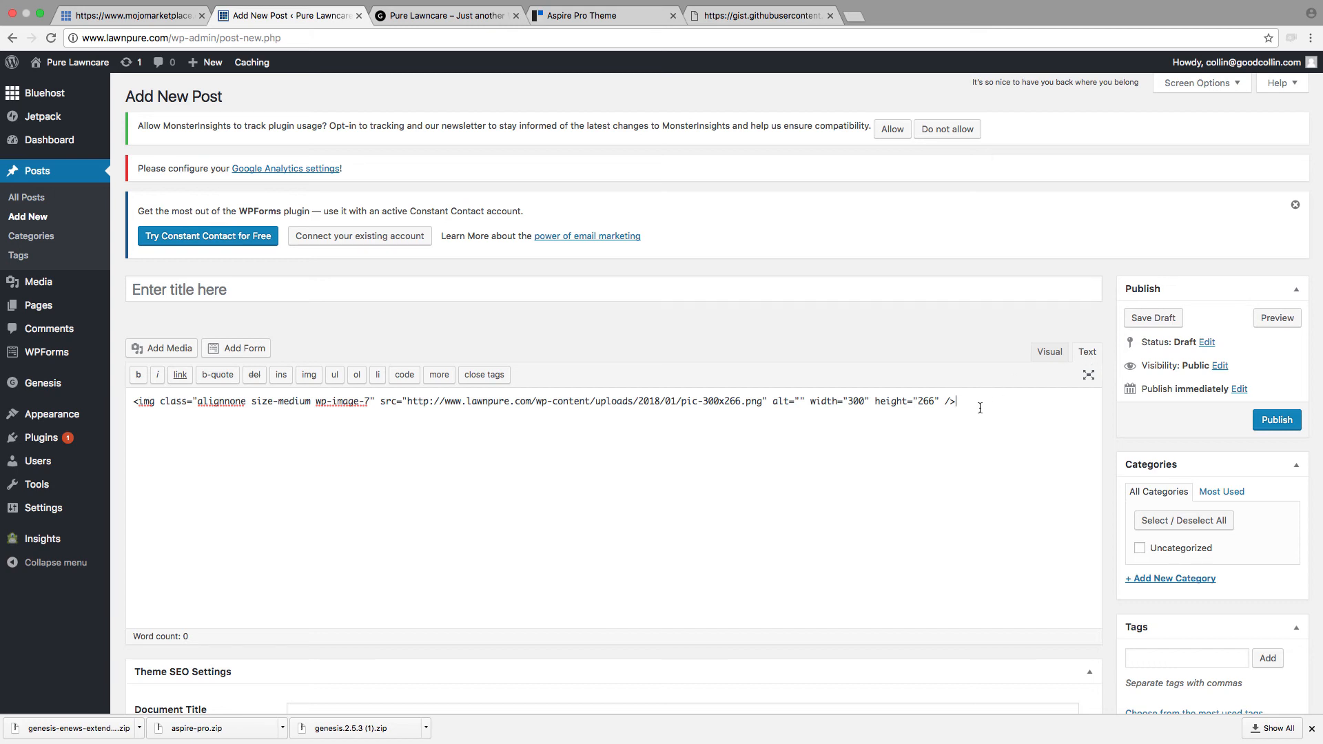
{"action": "left_click_drag", "start_coordinate": [973, 408], "coordinate": [134, 405]}
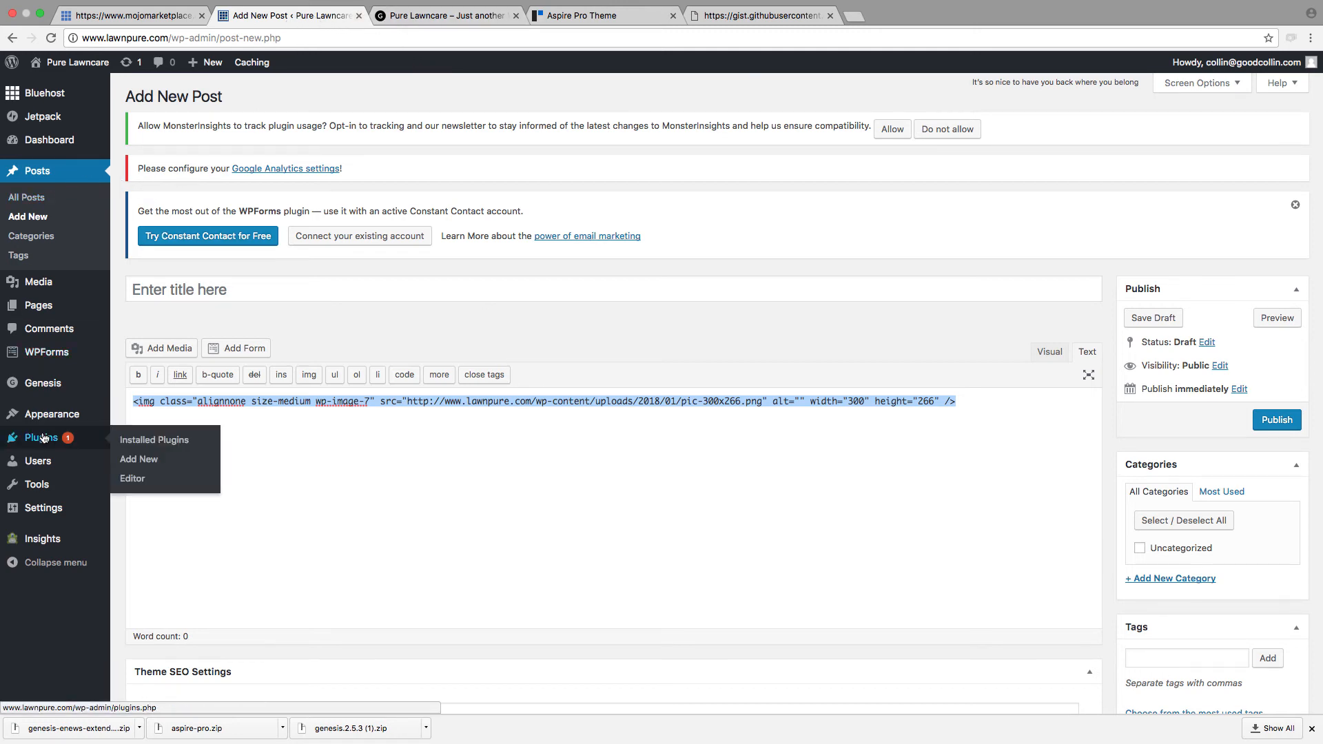
{"action": "mouse_move", "coordinate": [46, 417]}
{"action": "left_click", "coordinate": [165, 457]}
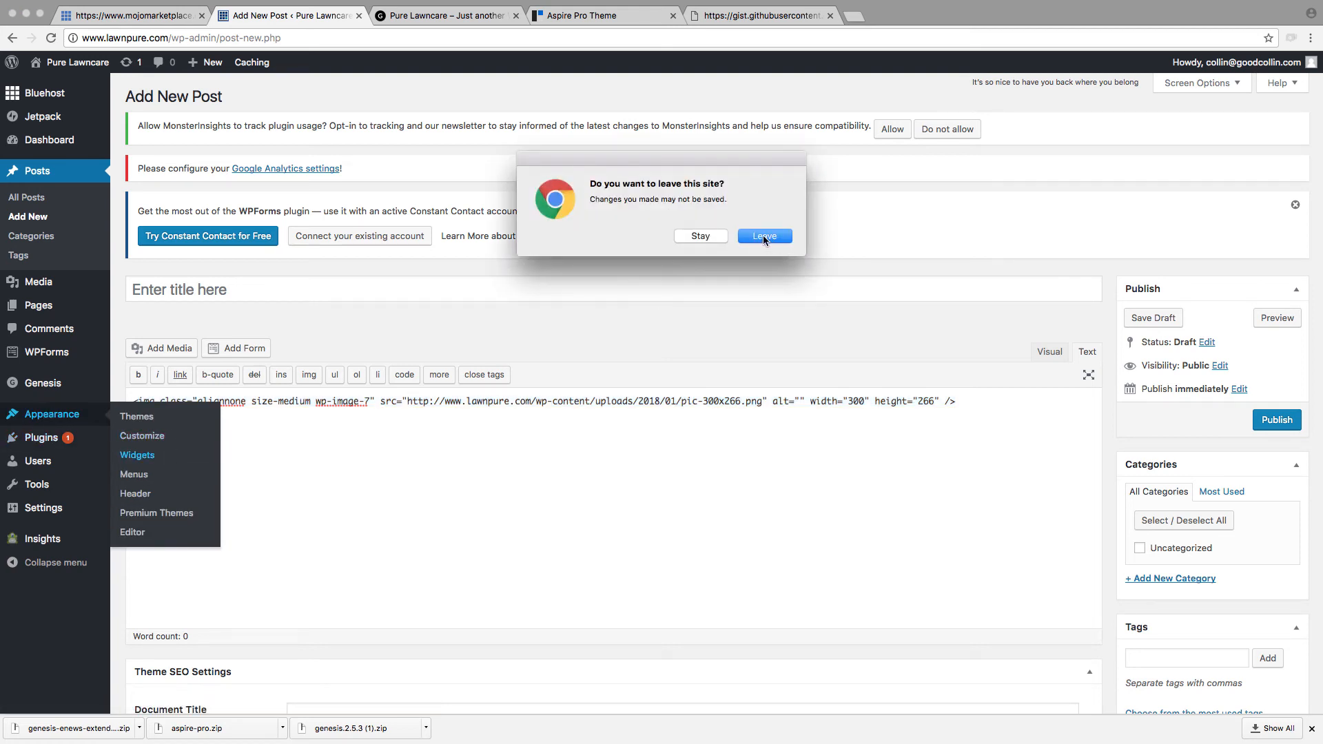
{"action": "left_click", "coordinate": [763, 237]}
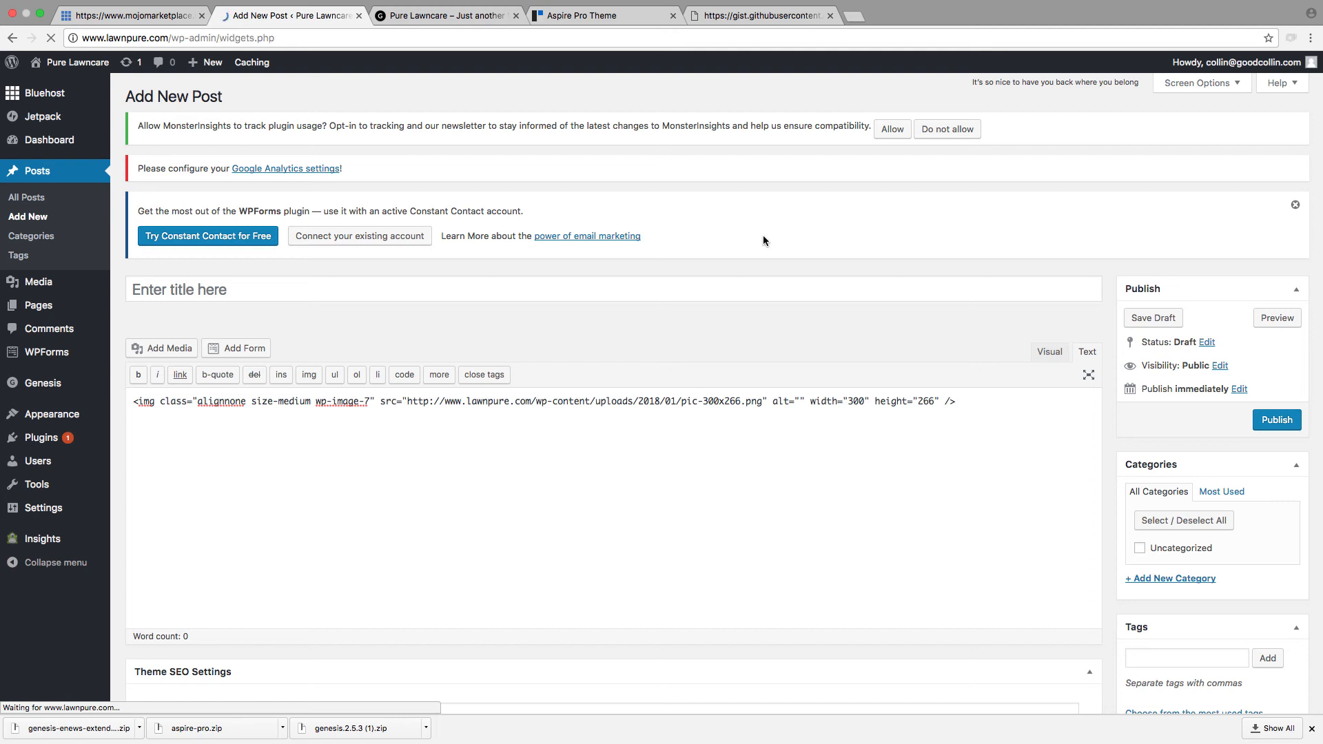
Step: Open the Text widget in Front Page 4 and show its content as HTML code
{"action": "scroll", "coordinate": [727, 508], "scroll_direction": "down", "scroll_amount": 5}
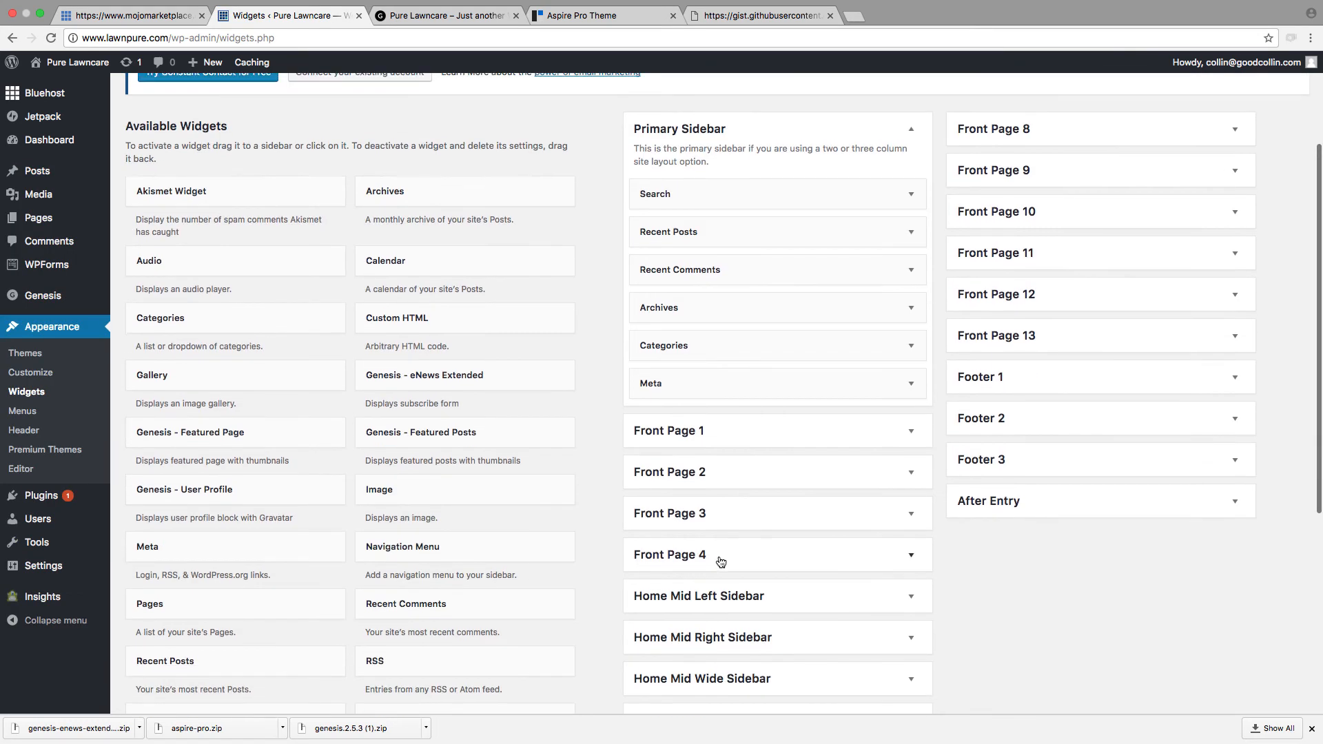
{"action": "left_click", "coordinate": [721, 561]}
{"action": "scroll", "coordinate": [710, 523], "scroll_direction": "down", "scroll_amount": 4}
{"action": "left_click", "coordinate": [692, 472]}
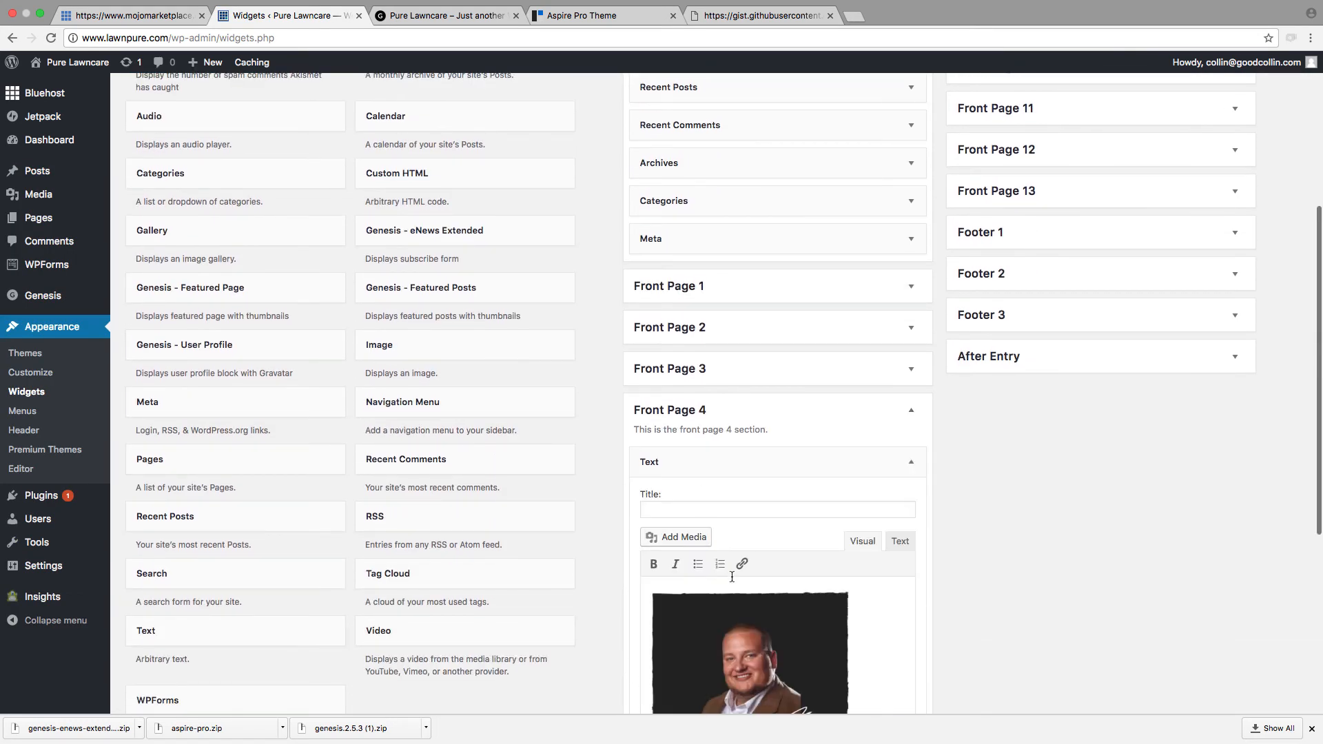
{"action": "scroll", "coordinate": [740, 599], "scroll_direction": "down", "scroll_amount": 4}
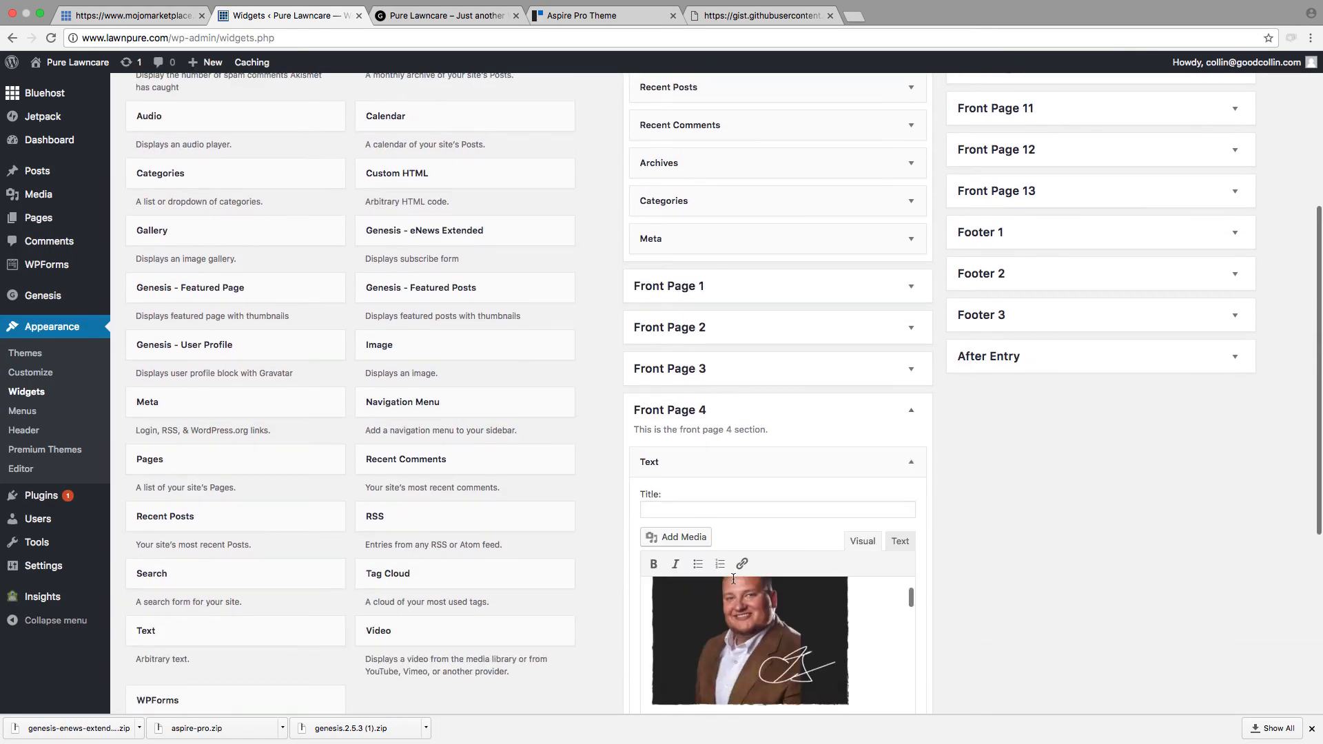
{"action": "left_click", "coordinate": [900, 541]}
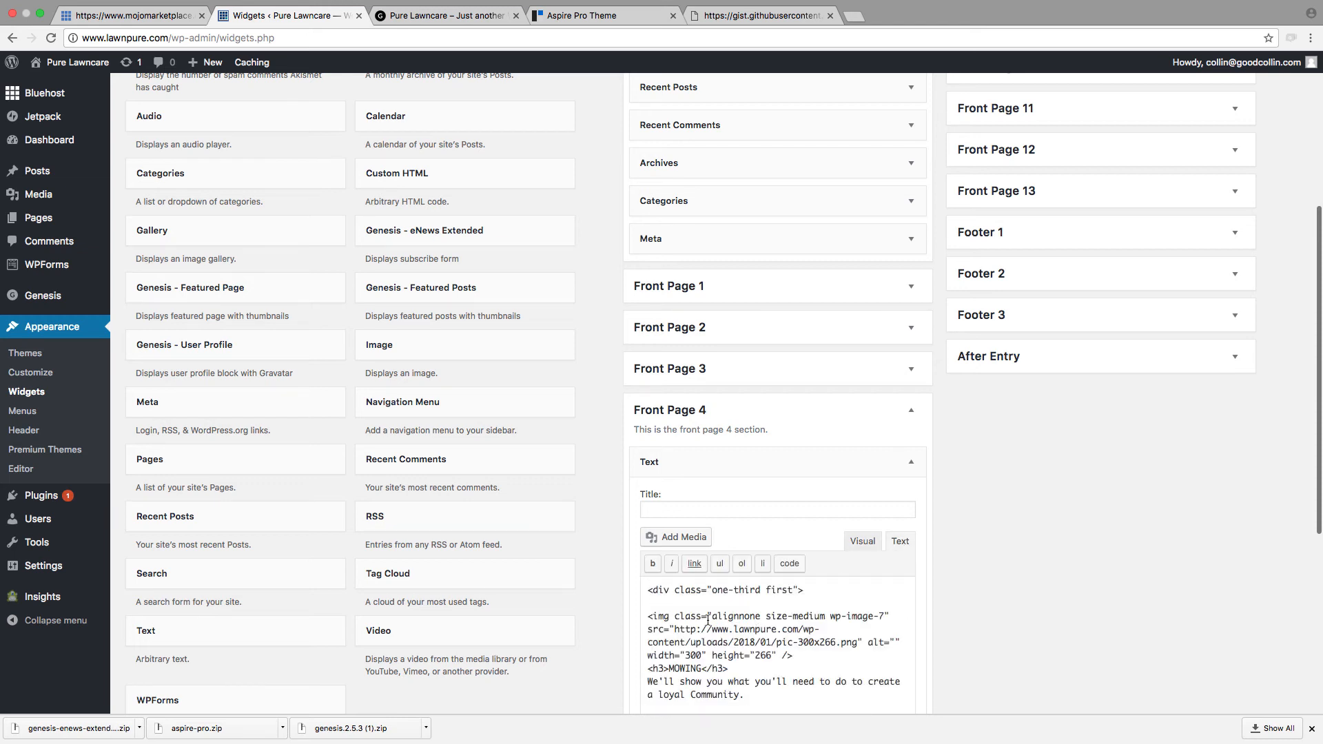
Step: Examine the image tag above the MOWING heading in the widget's code, including its pic-300x266.png source address
{"action": "scroll", "coordinate": [709, 620], "scroll_direction": "down", "scroll_amount": 2}
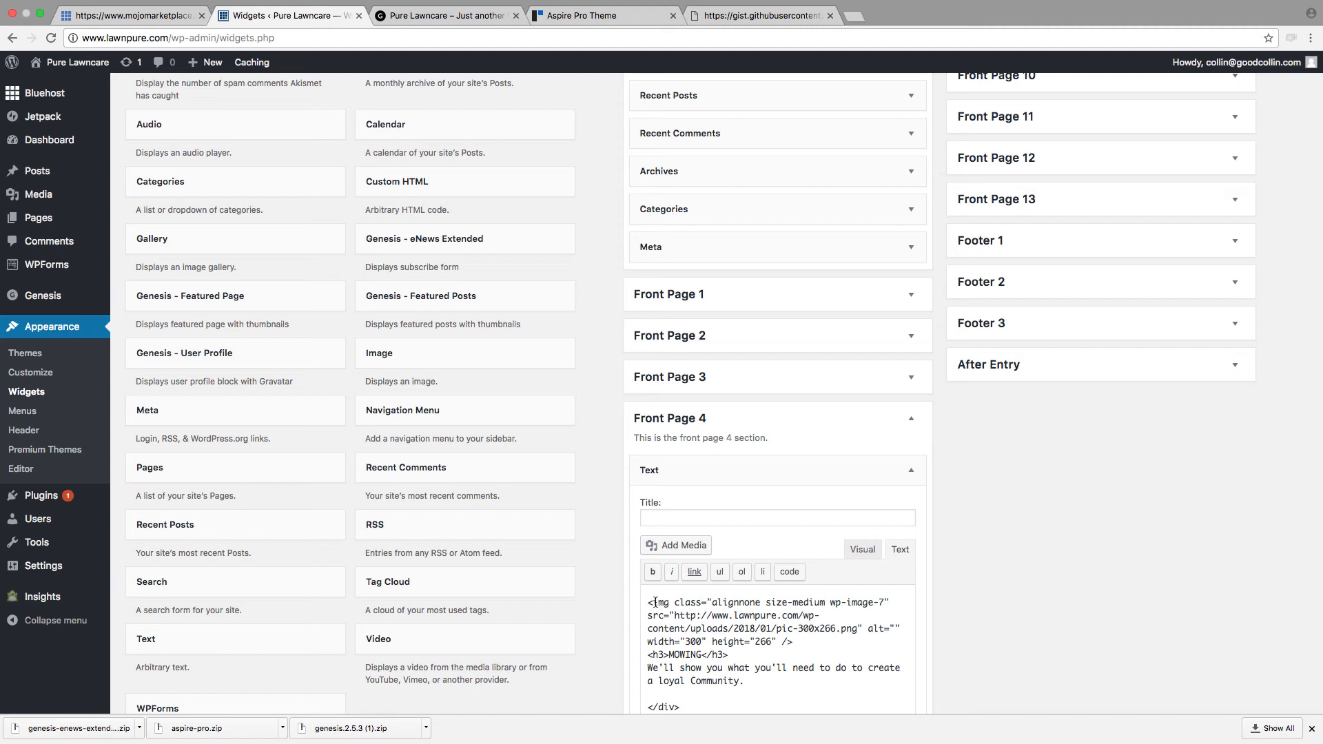
{"action": "scroll", "coordinate": [751, 601], "scroll_direction": "down", "scroll_amount": 1}
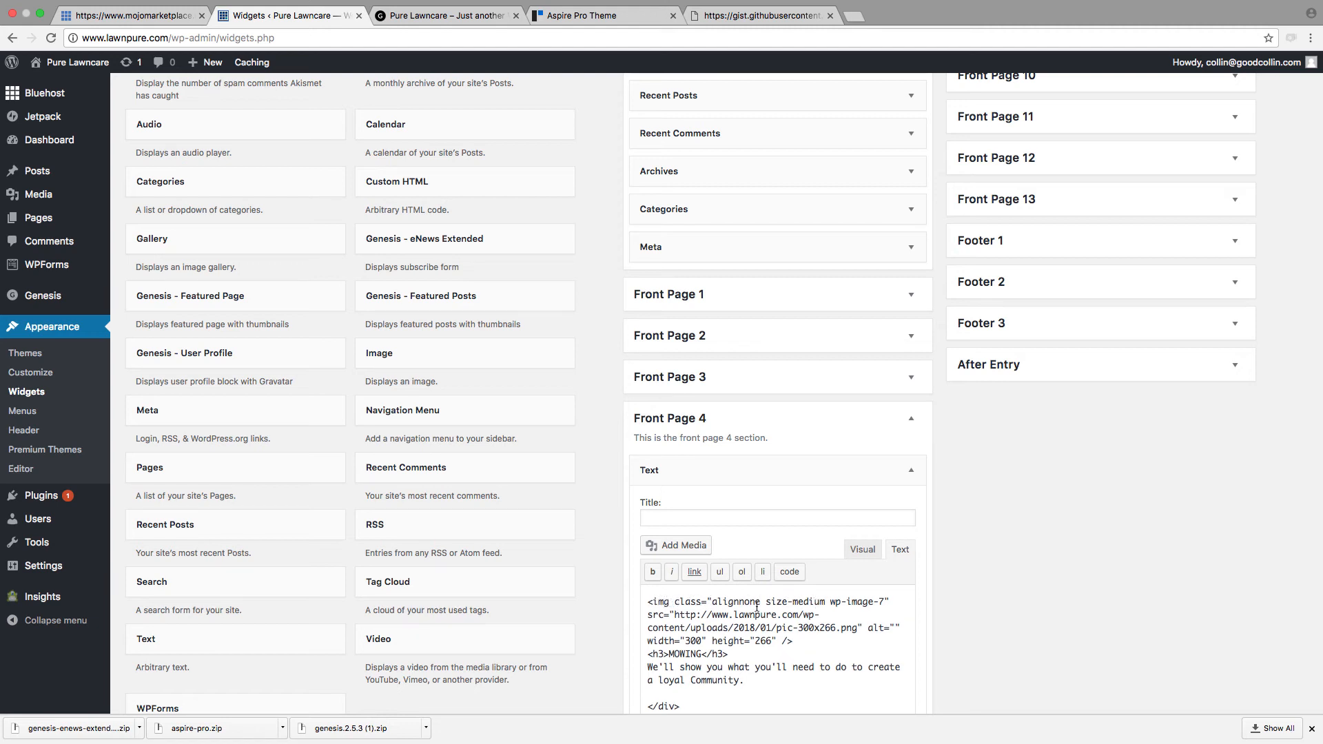
{"action": "left_click_drag", "start_coordinate": [673, 624], "coordinate": [687, 614]}
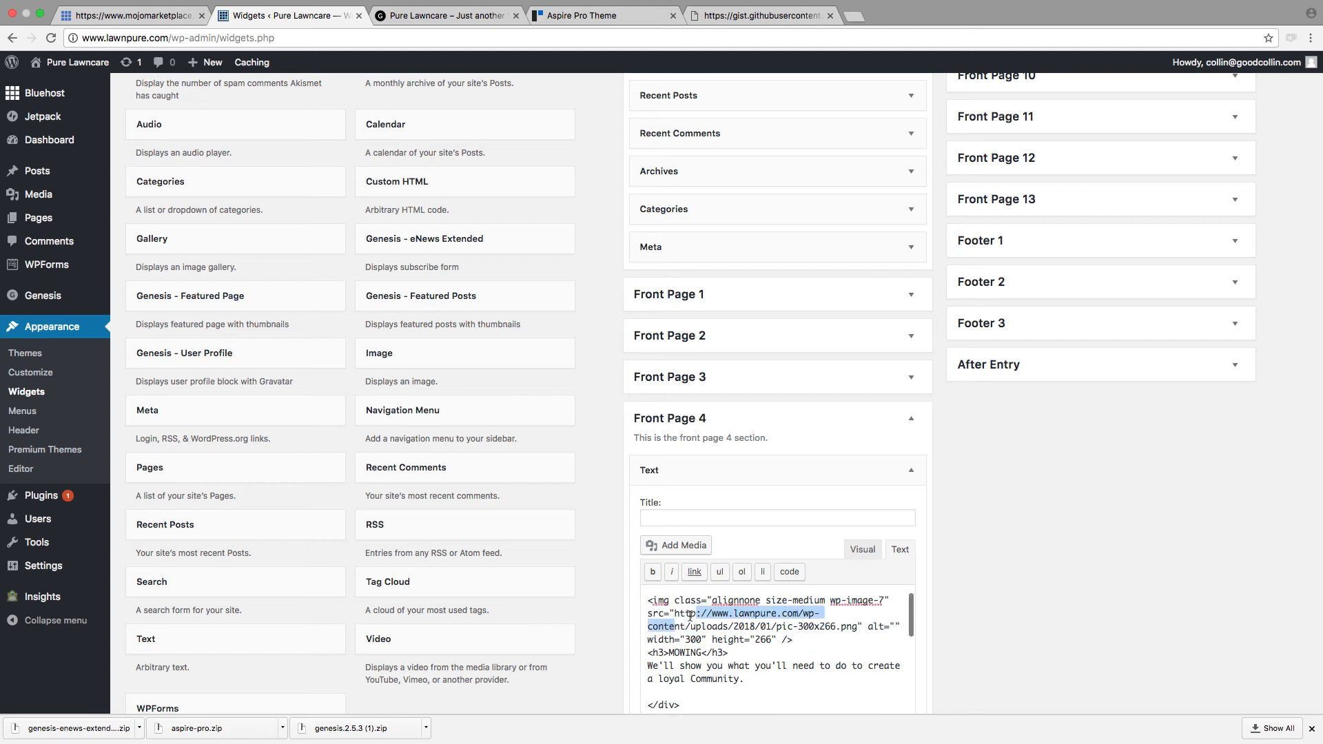
{"action": "left_click", "coordinate": [676, 614]}
{"action": "scroll", "coordinate": [653, 603], "scroll_direction": "down", "scroll_amount": 1}
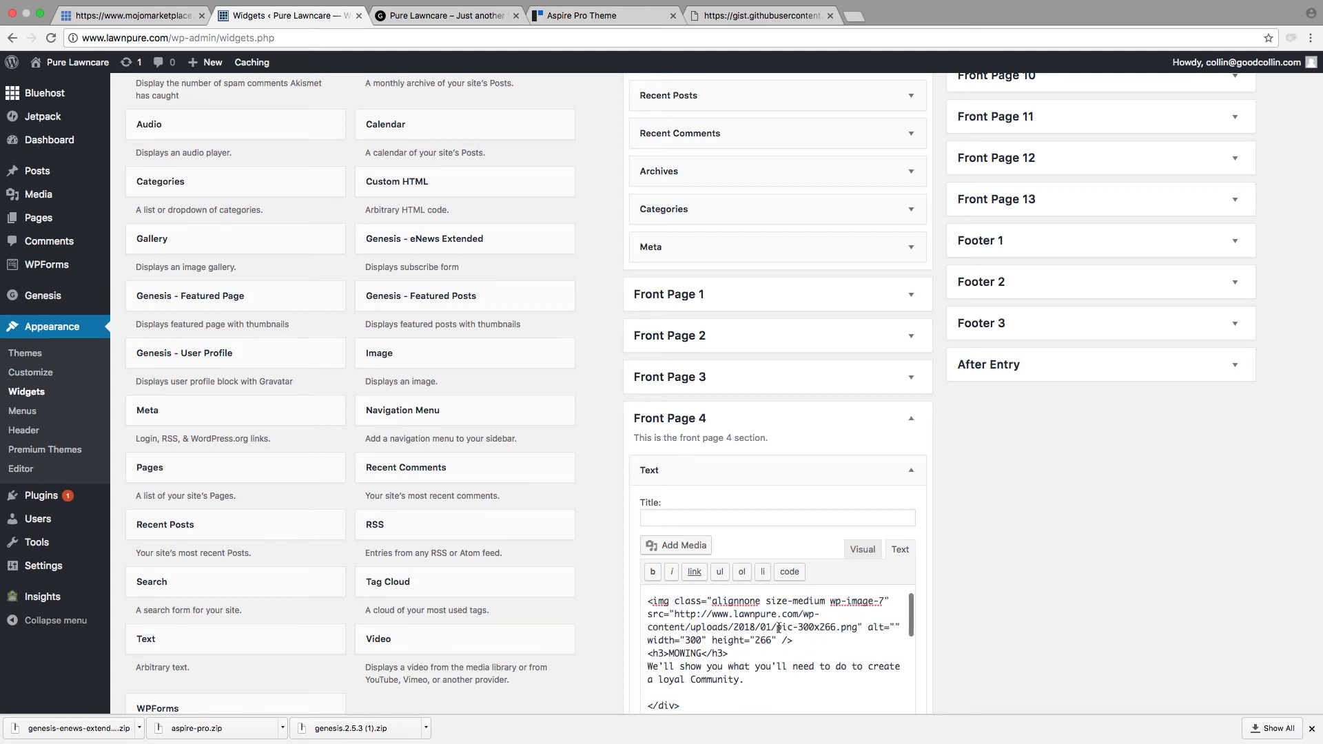
{"action": "left_click_drag", "start_coordinate": [647, 601], "coordinate": [793, 643]}
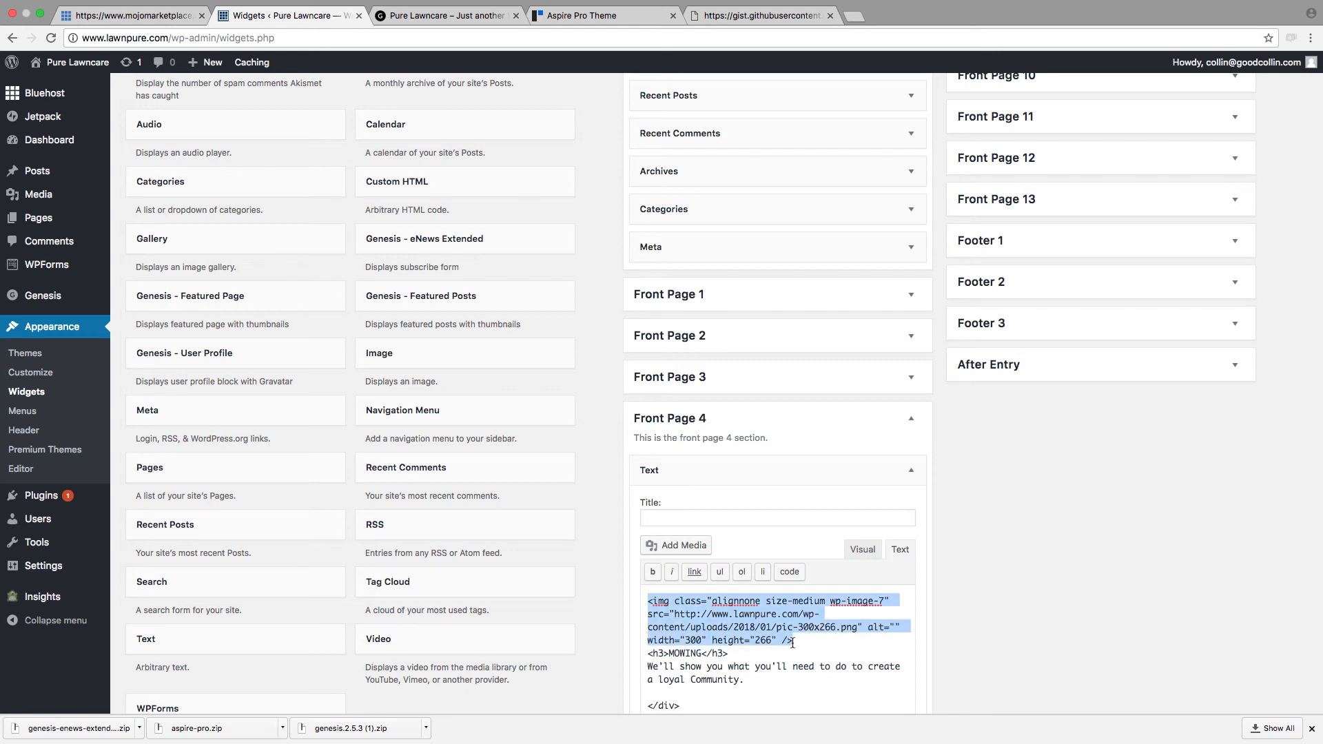
{"action": "left_click", "coordinate": [793, 643]}
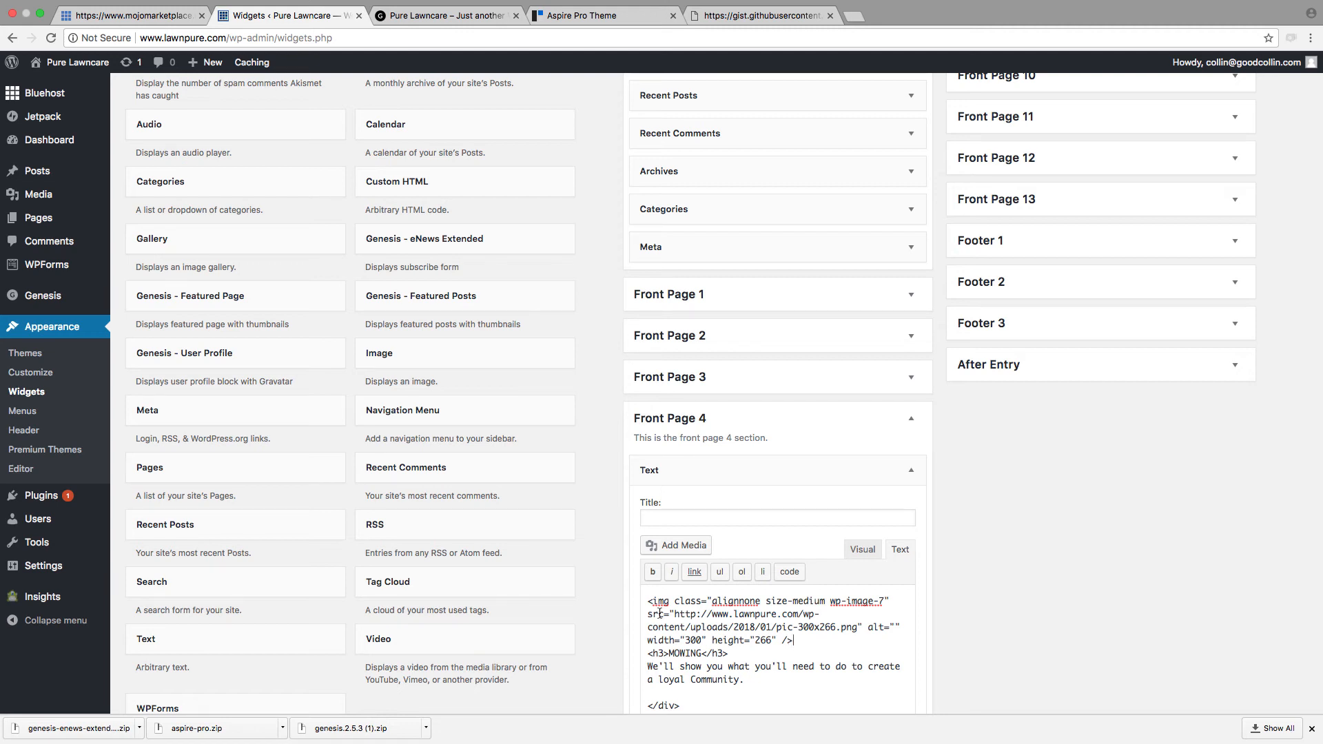
Step: Save the Front Page 4 Text widget, check the section on the reloaded homepage, and return to the widget
{"action": "scroll", "coordinate": [659, 614], "scroll_direction": "up", "scroll_amount": 2}
{"action": "scroll", "coordinate": [680, 631], "scroll_direction": "down", "scroll_amount": 3}
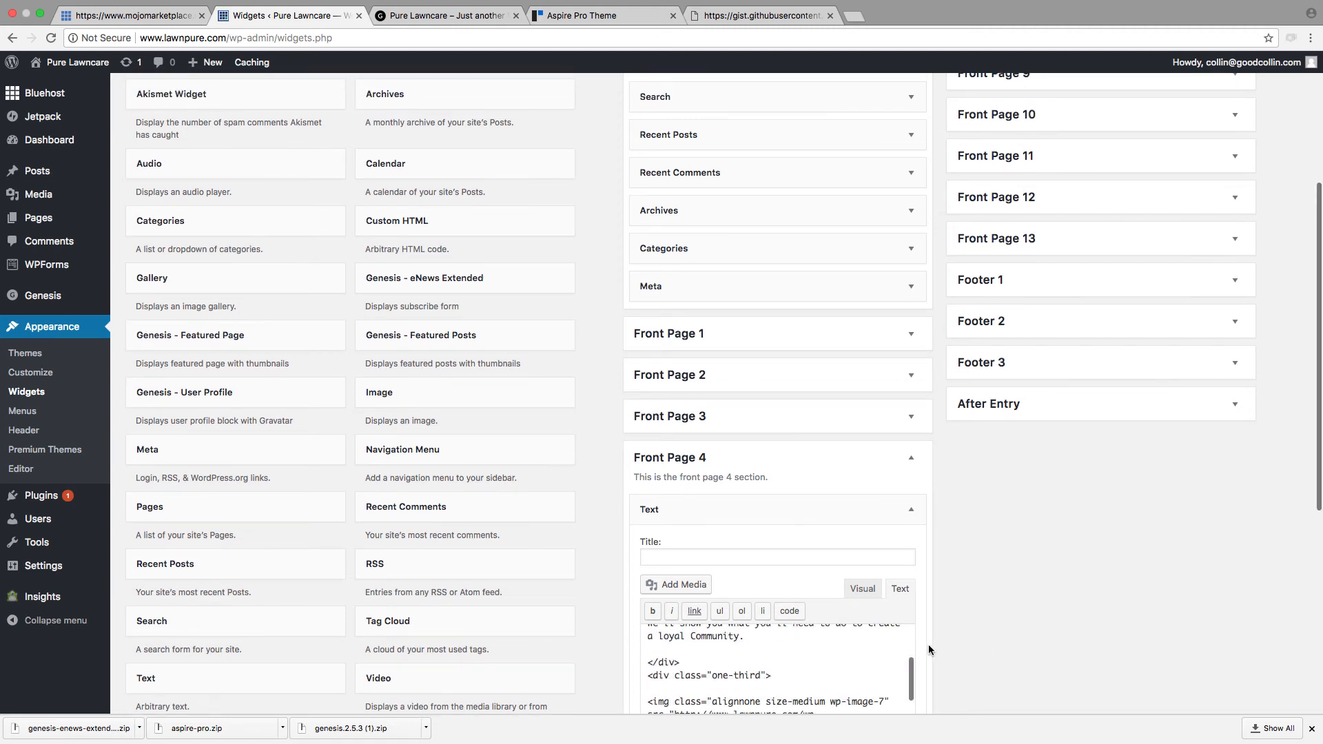
{"action": "scroll", "coordinate": [928, 644], "scroll_direction": "down", "scroll_amount": 5}
{"action": "left_click", "coordinate": [907, 602]}
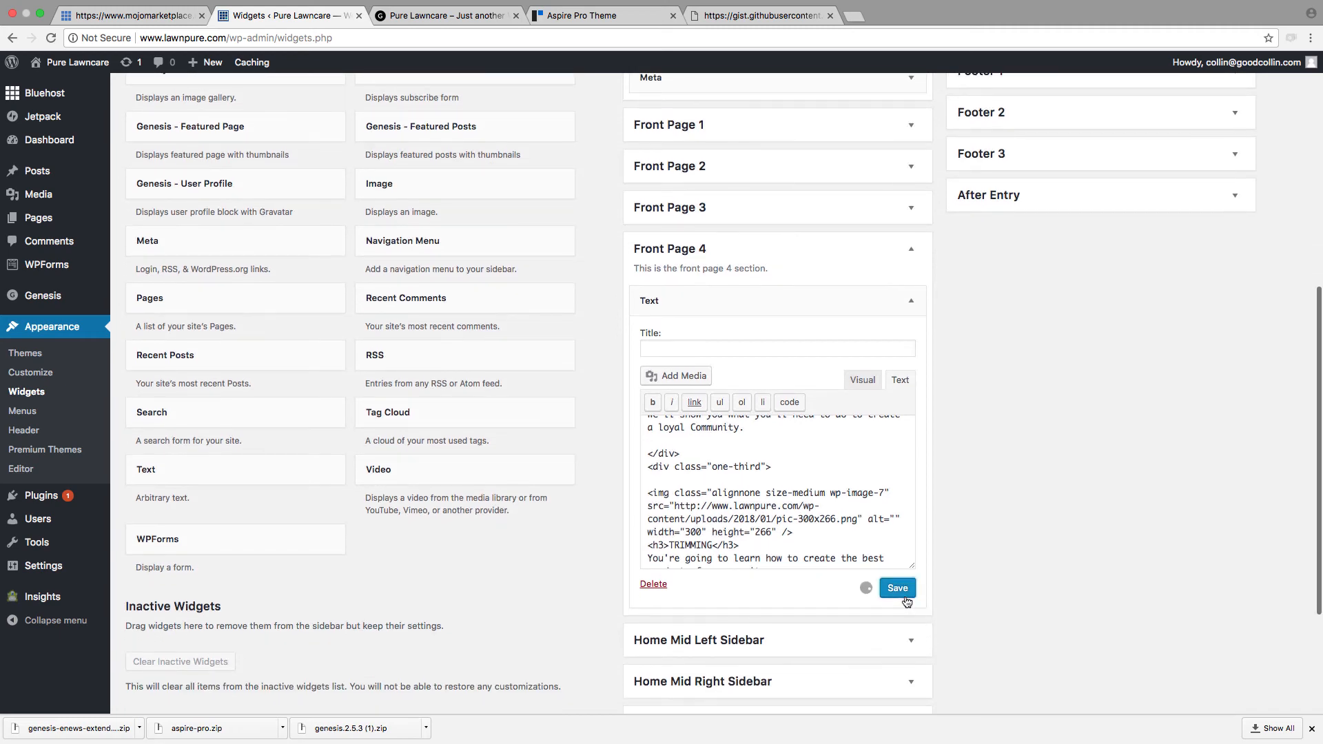
{"action": "left_click", "coordinate": [441, 15]}
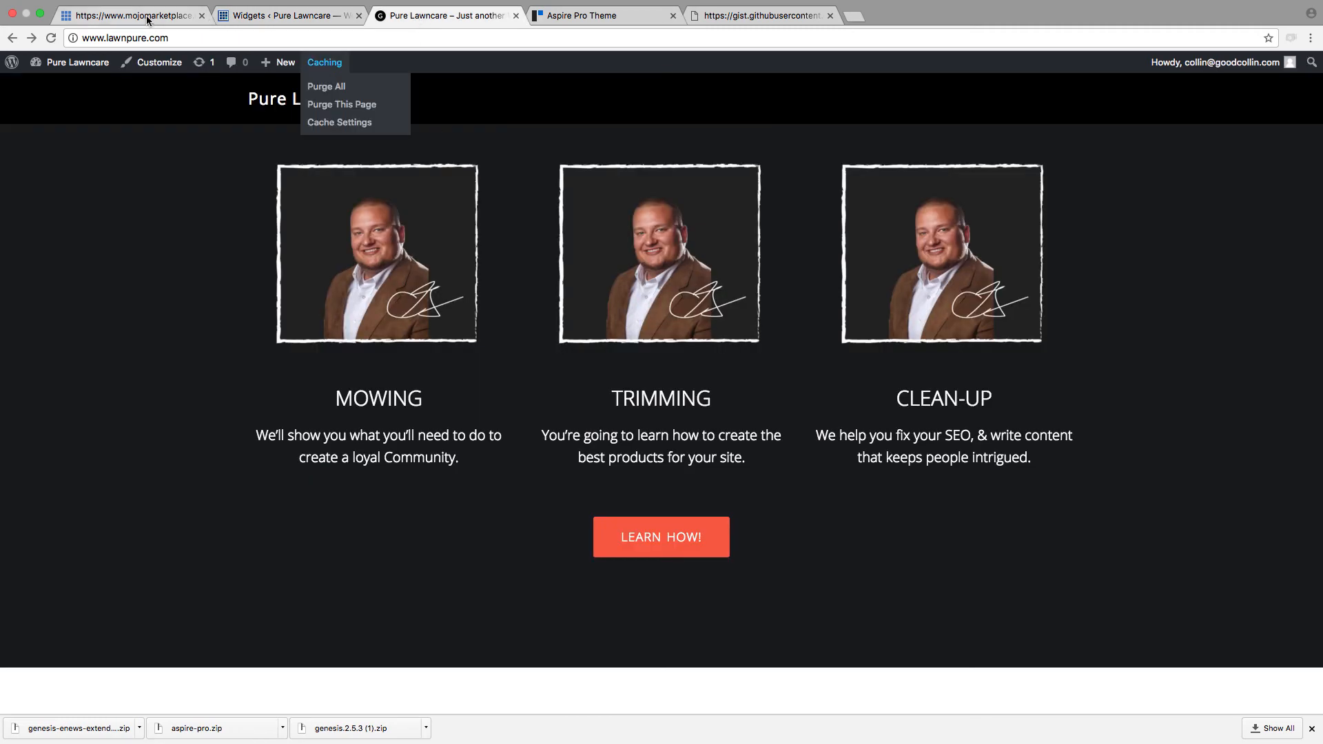
{"action": "left_click", "coordinate": [52, 38]}
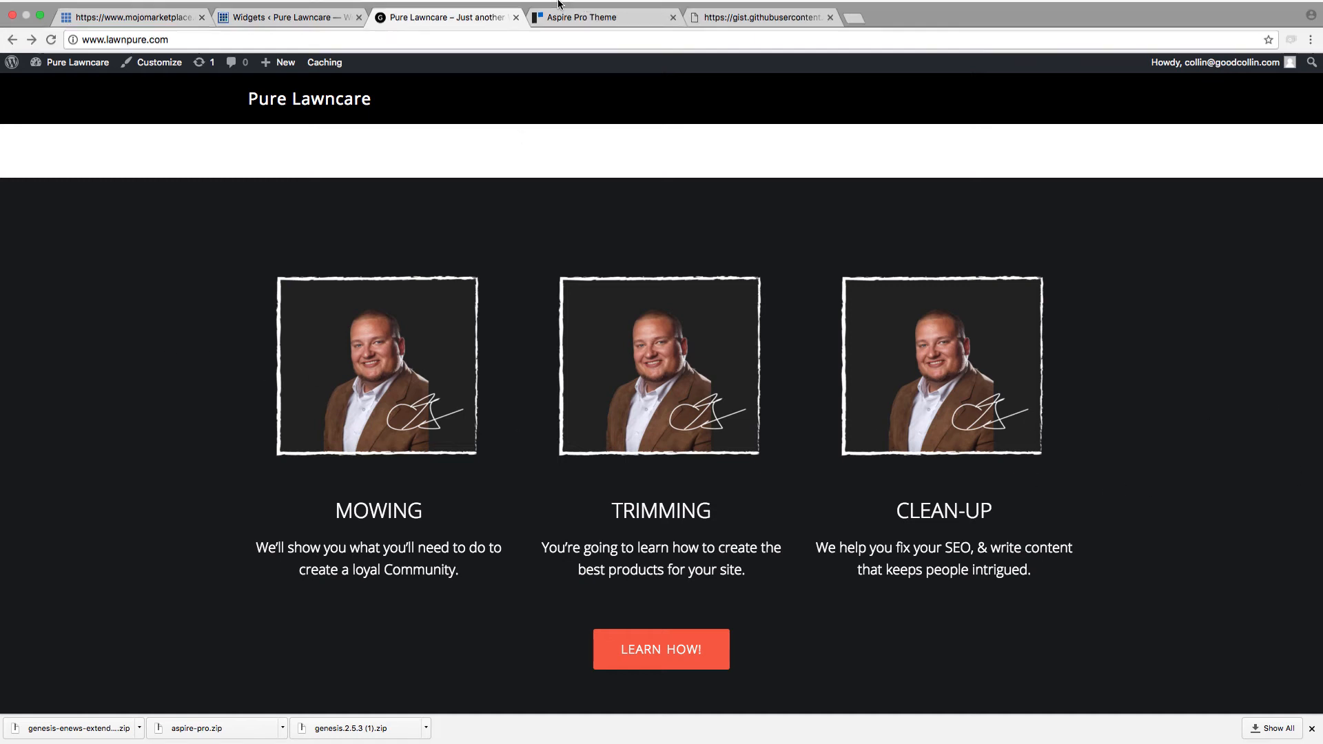
{"action": "left_click", "coordinate": [292, 27]}
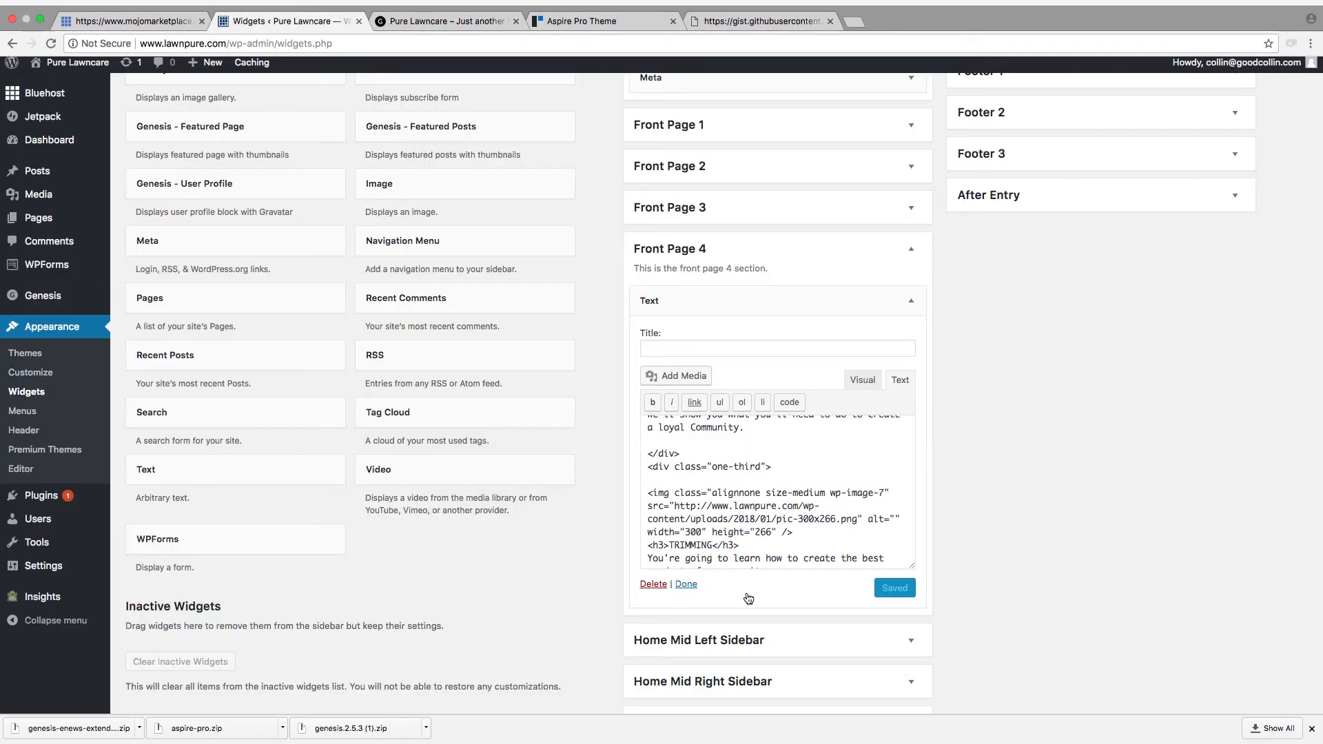
Step: Show the Front Page 4 Text widget's content visually, locate its closing Learn How! text, and compare it with the homepage button
{"action": "left_click", "coordinate": [863, 380]}
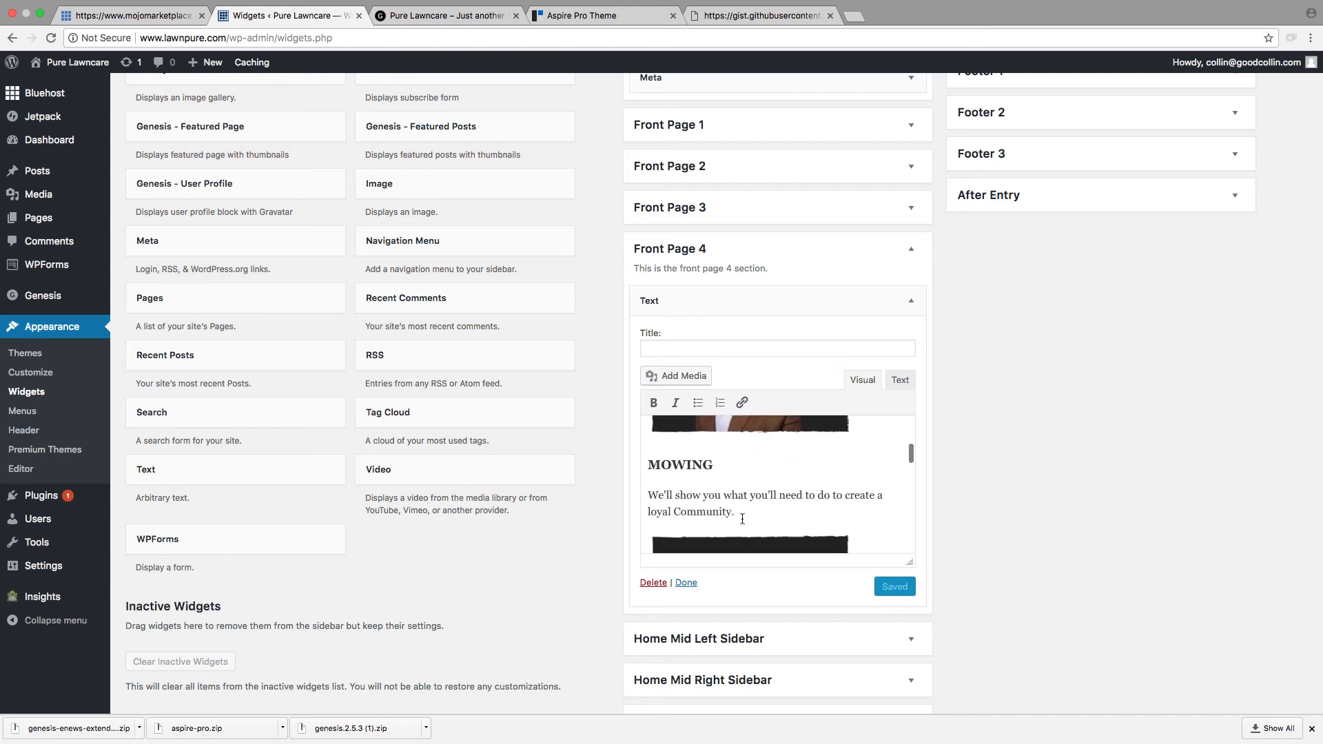
{"action": "scroll", "coordinate": [742, 518], "scroll_direction": "down", "scroll_amount": 10}
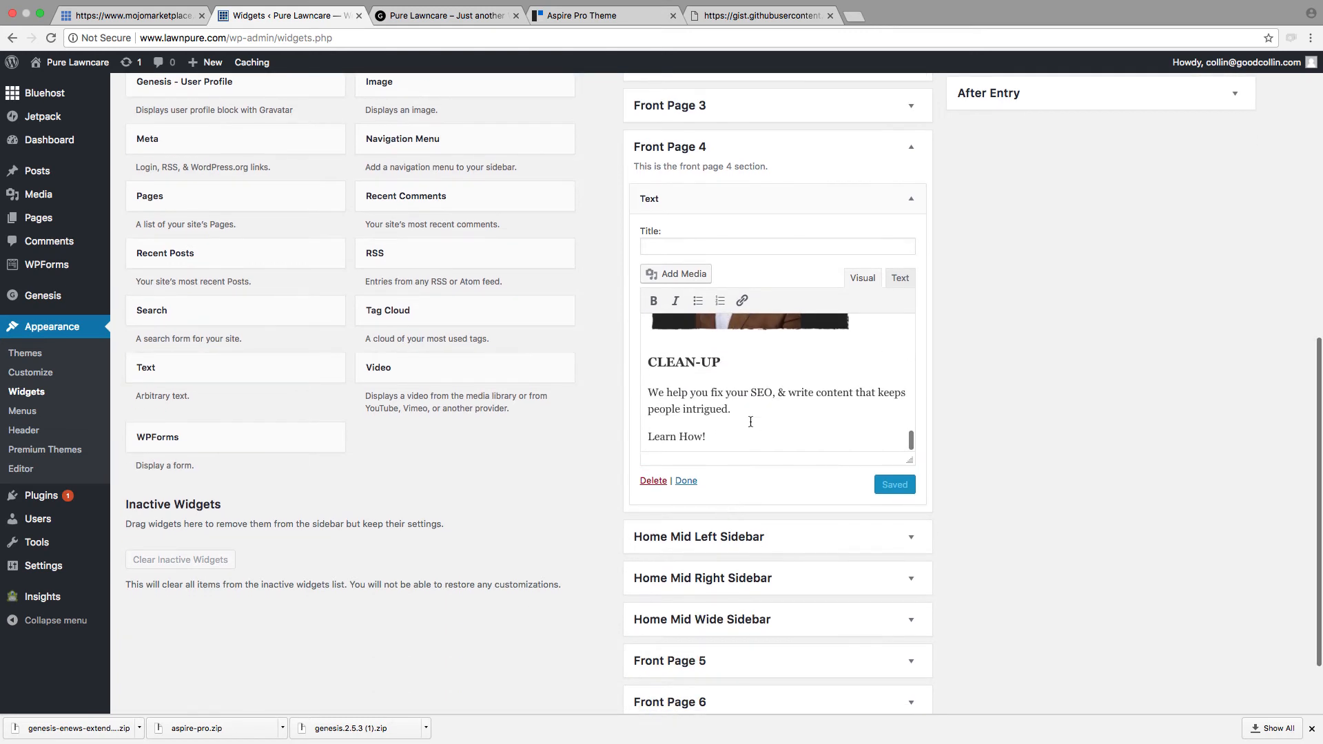
{"action": "left_click_drag", "start_coordinate": [708, 428], "coordinate": [634, 428]}
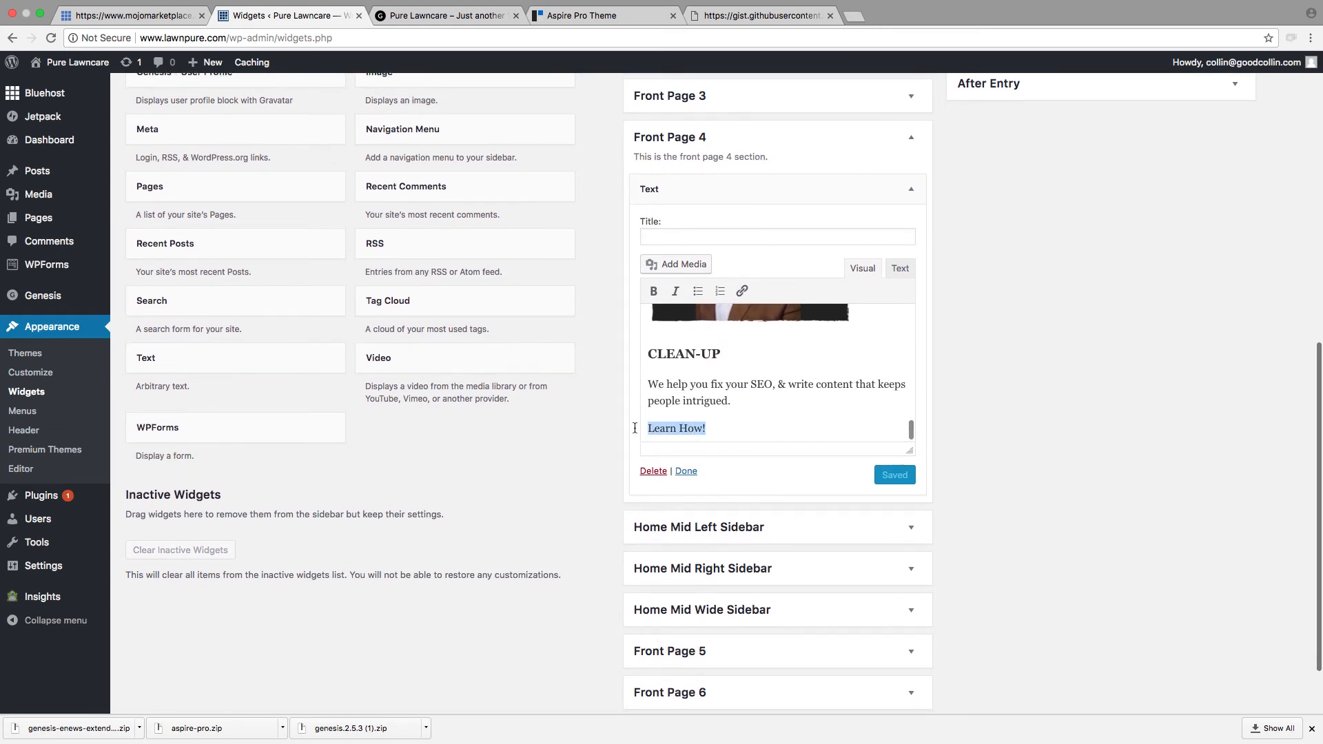
{"action": "scroll", "coordinate": [634, 427], "scroll_direction": "down", "scroll_amount": 1}
{"action": "left_click", "coordinate": [489, 16]}
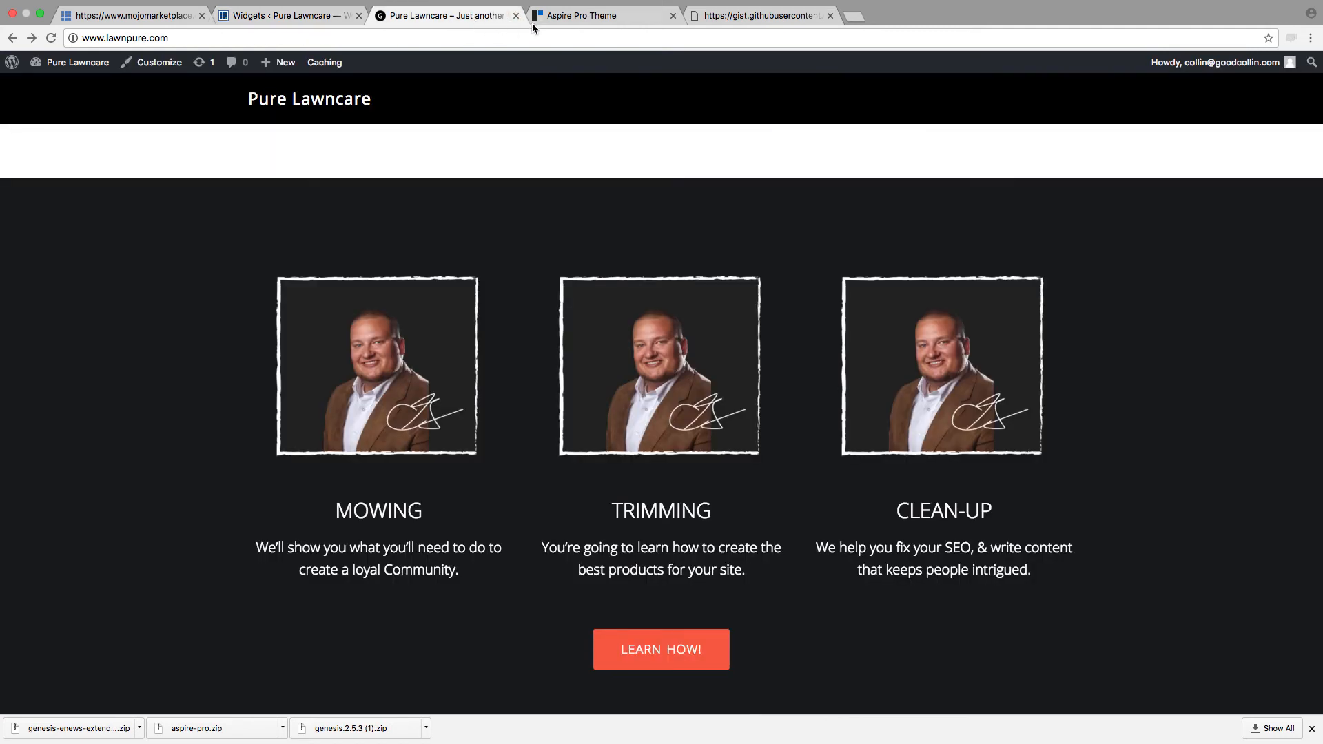
{"action": "double_click", "coordinate": [636, 658]}
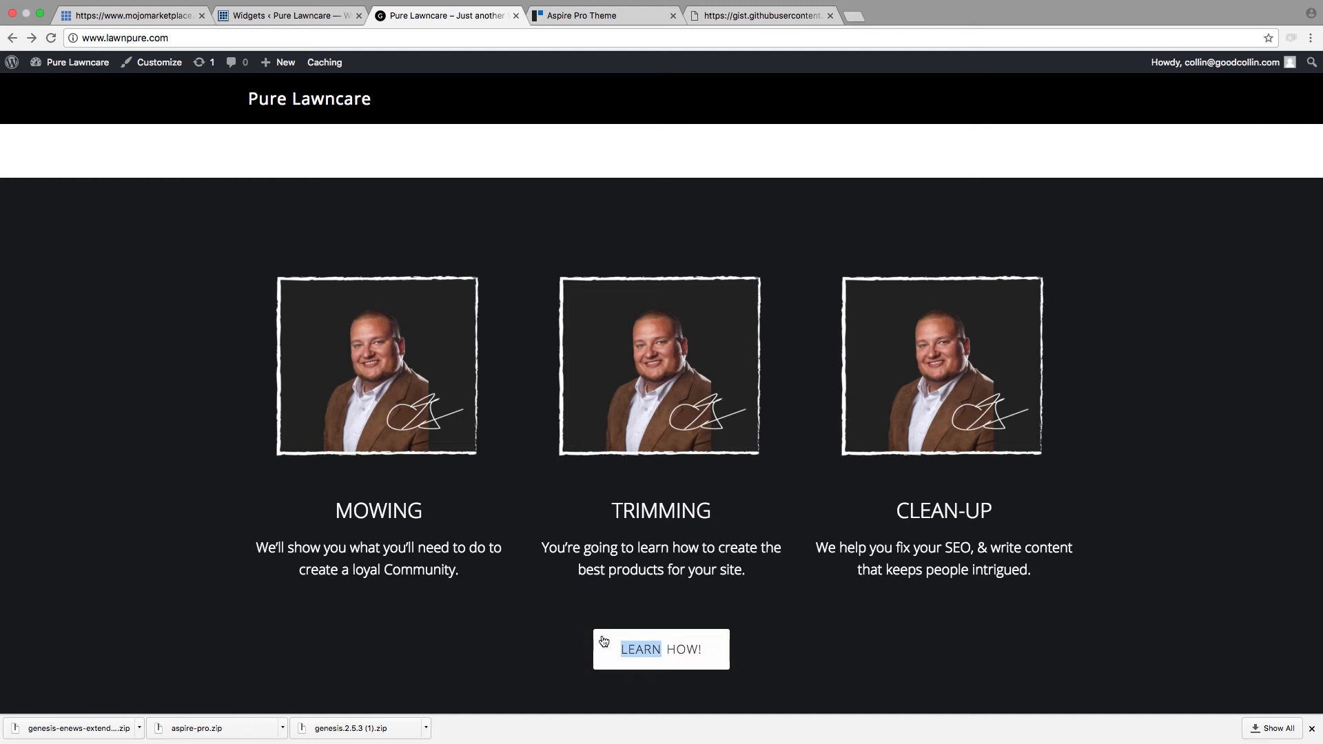
{"action": "left_click", "coordinate": [604, 642]}
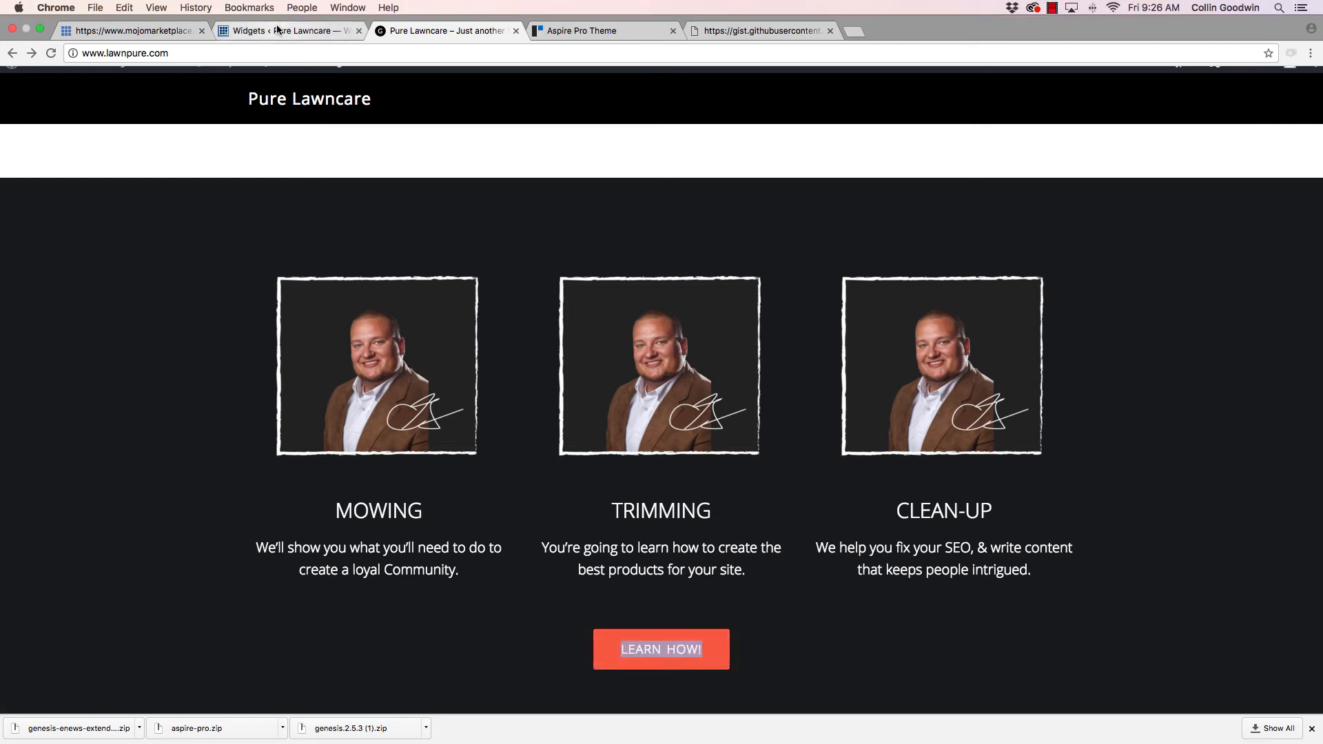
Step: Replace the Learn How! text at the end of the Front Page 4 widget with SCHEDULE NOW!
{"action": "left_click", "coordinate": [278, 30]}
{"action": "left_click_drag", "start_coordinate": [706, 401], "coordinate": [650, 401]}
{"action": "left_click", "coordinate": [646, 401]}
{"action": "type", "text": "SCHEDULE NO"}
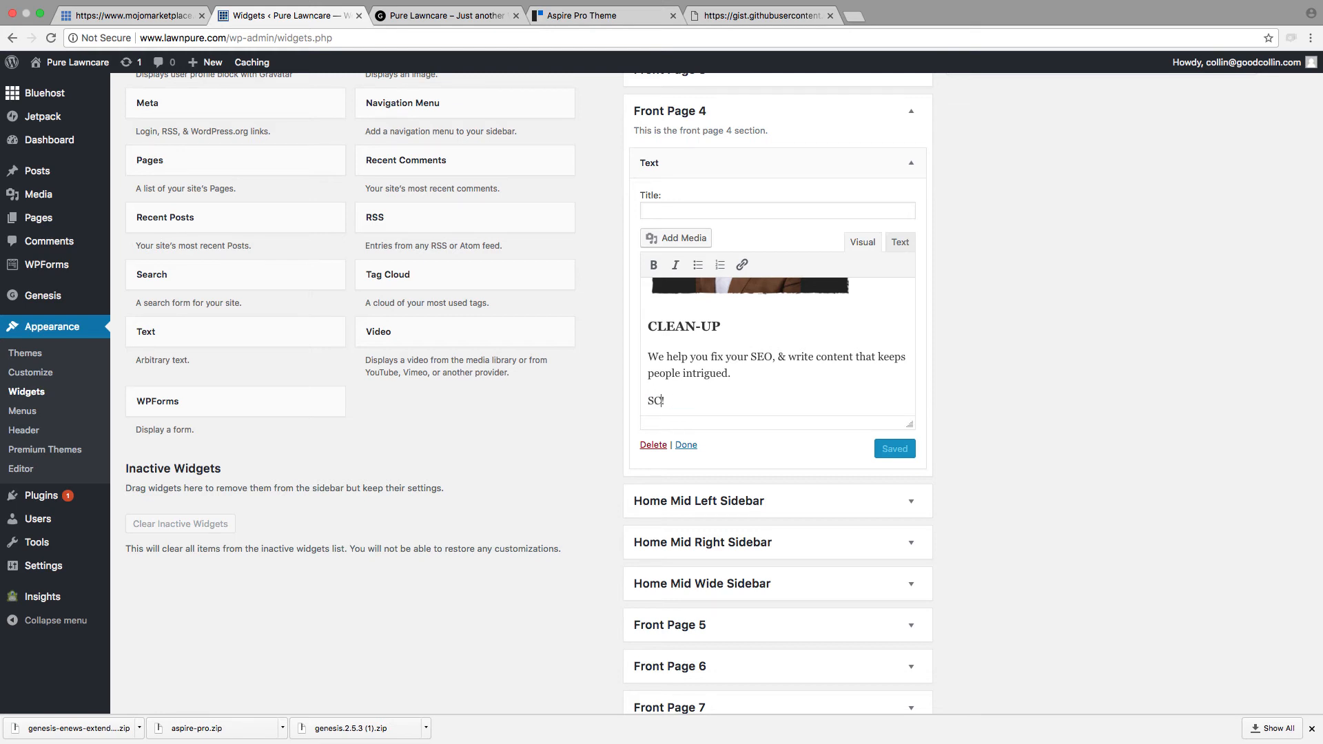
{"action": "type", "text": "W"}
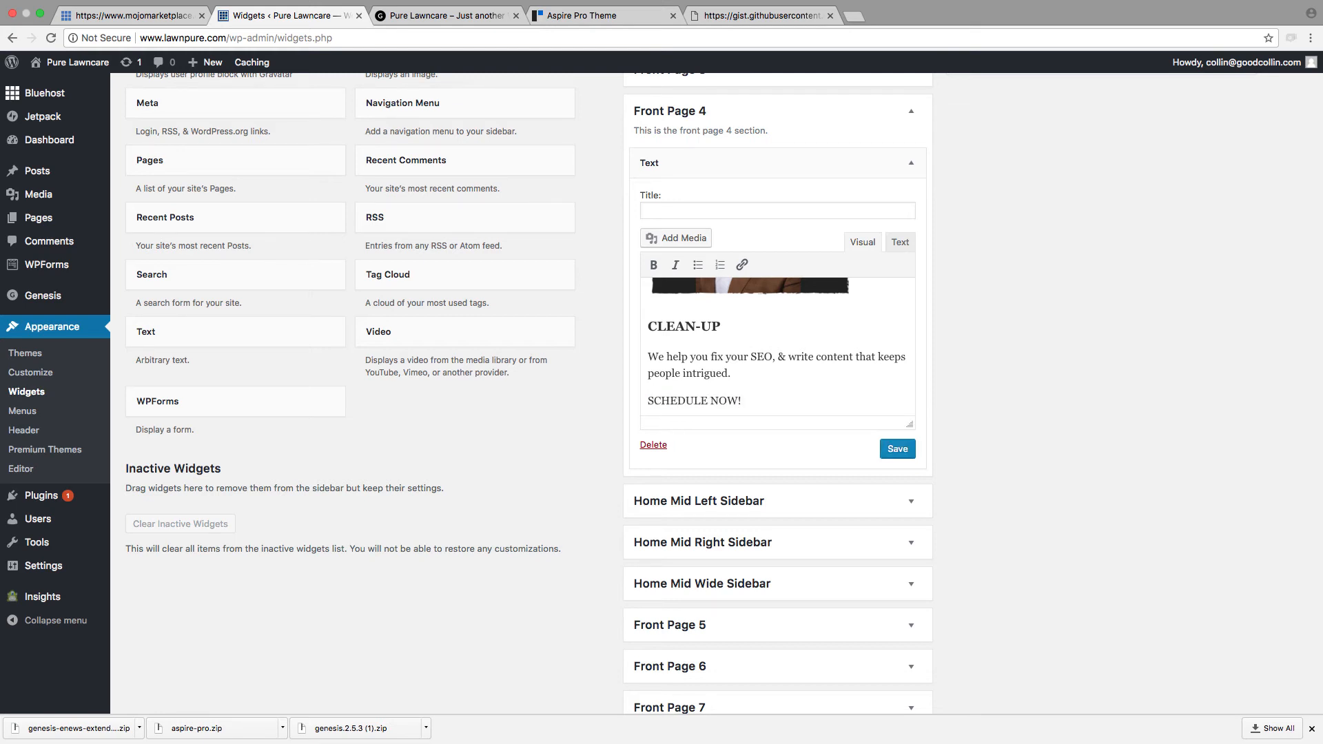
{"action": "left_click_drag", "start_coordinate": [741, 400], "coordinate": [644, 401]}
{"action": "left_click", "coordinate": [741, 265]}
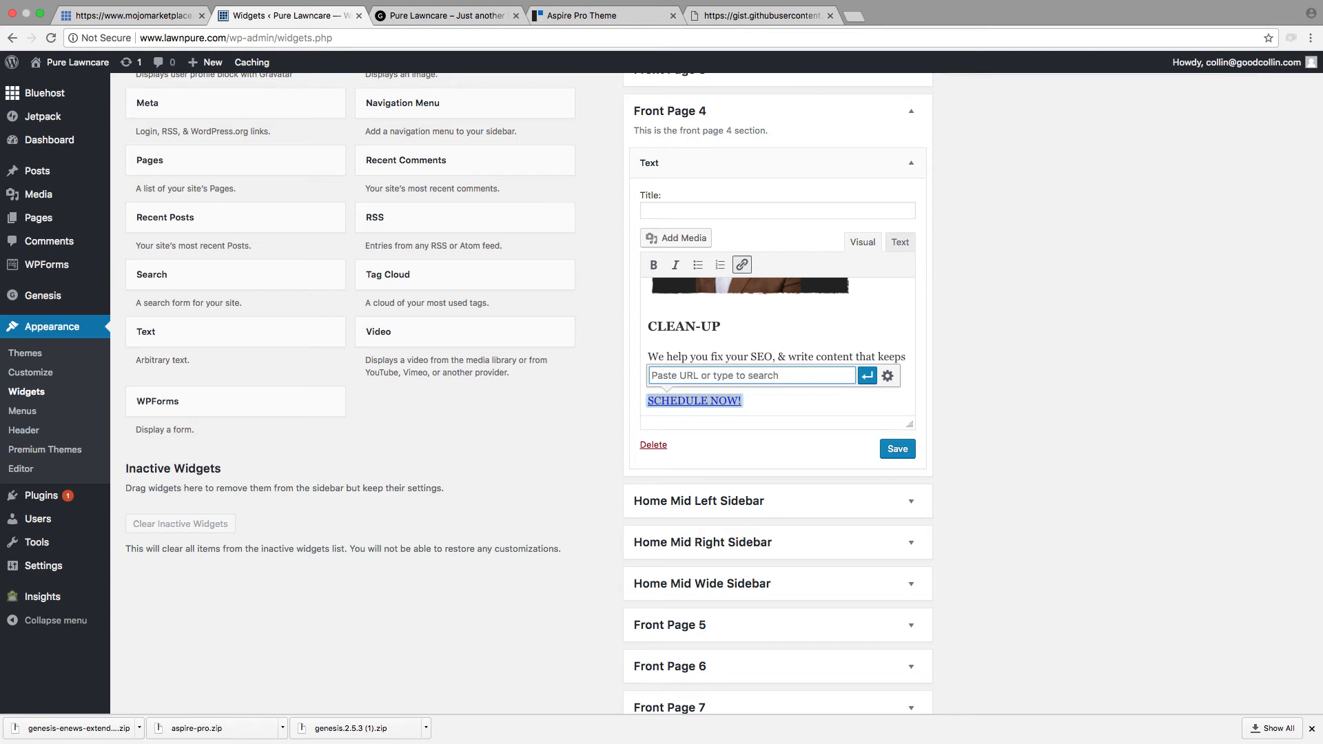
{"action": "type", "text": "www.lawnpure.com/schedule"}
{"action": "left_click", "coordinate": [867, 376]}
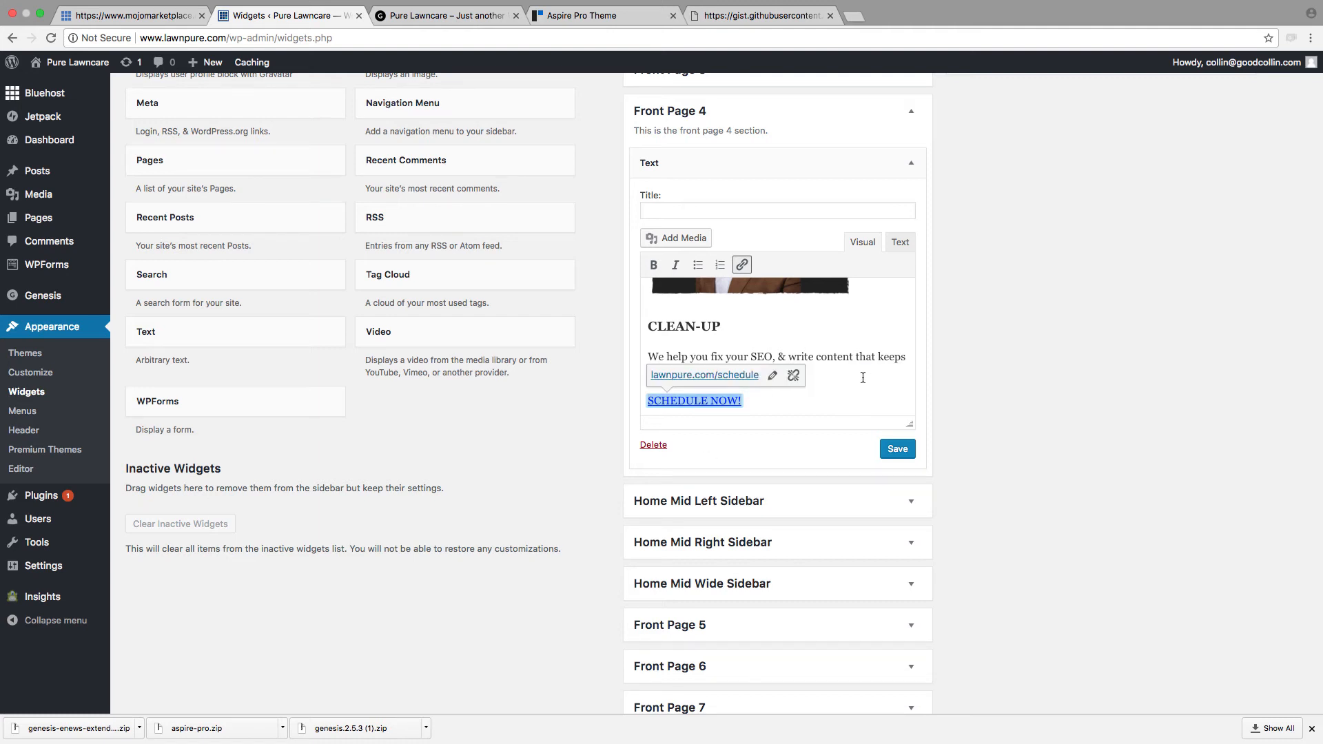
{"action": "left_click", "coordinate": [888, 451]}
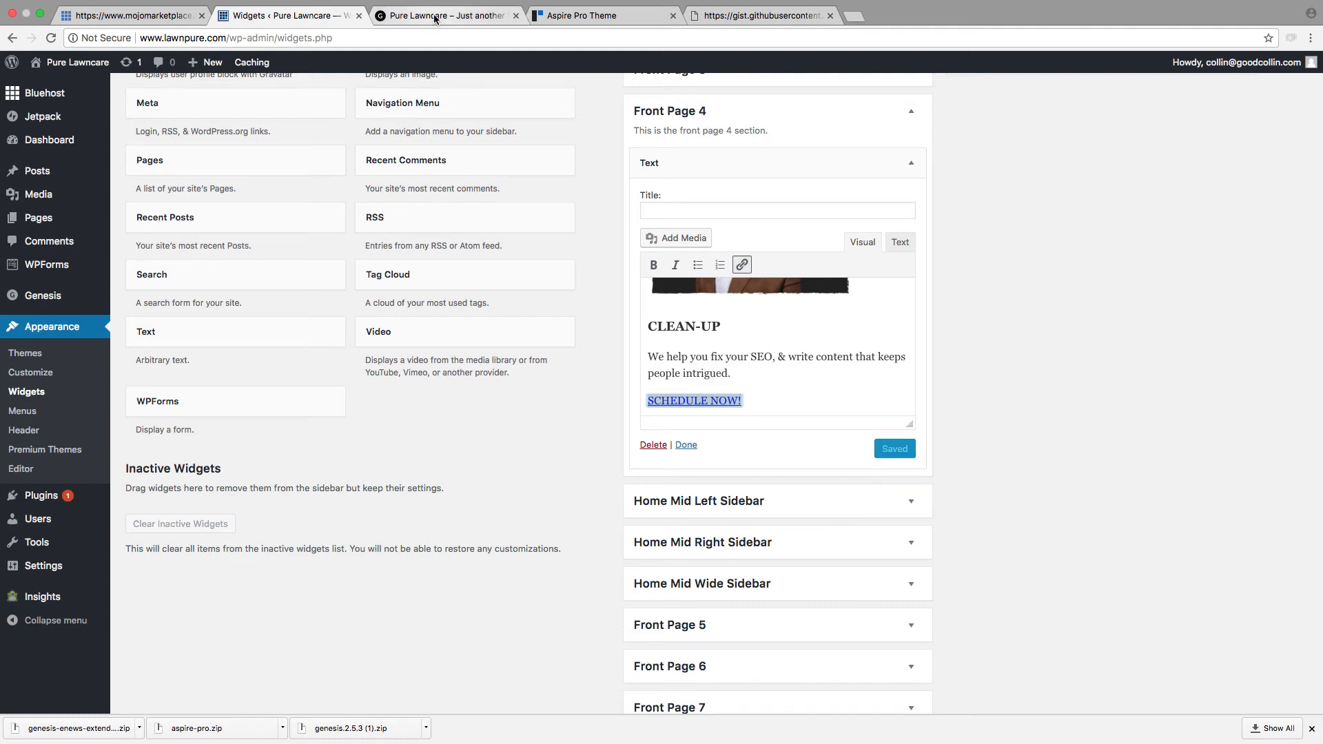
Step: Reload the homepage and follow the SCHEDULE NOW! button to test its link
{"action": "left_click", "coordinate": [435, 16]}
{"action": "left_click", "coordinate": [51, 38]}
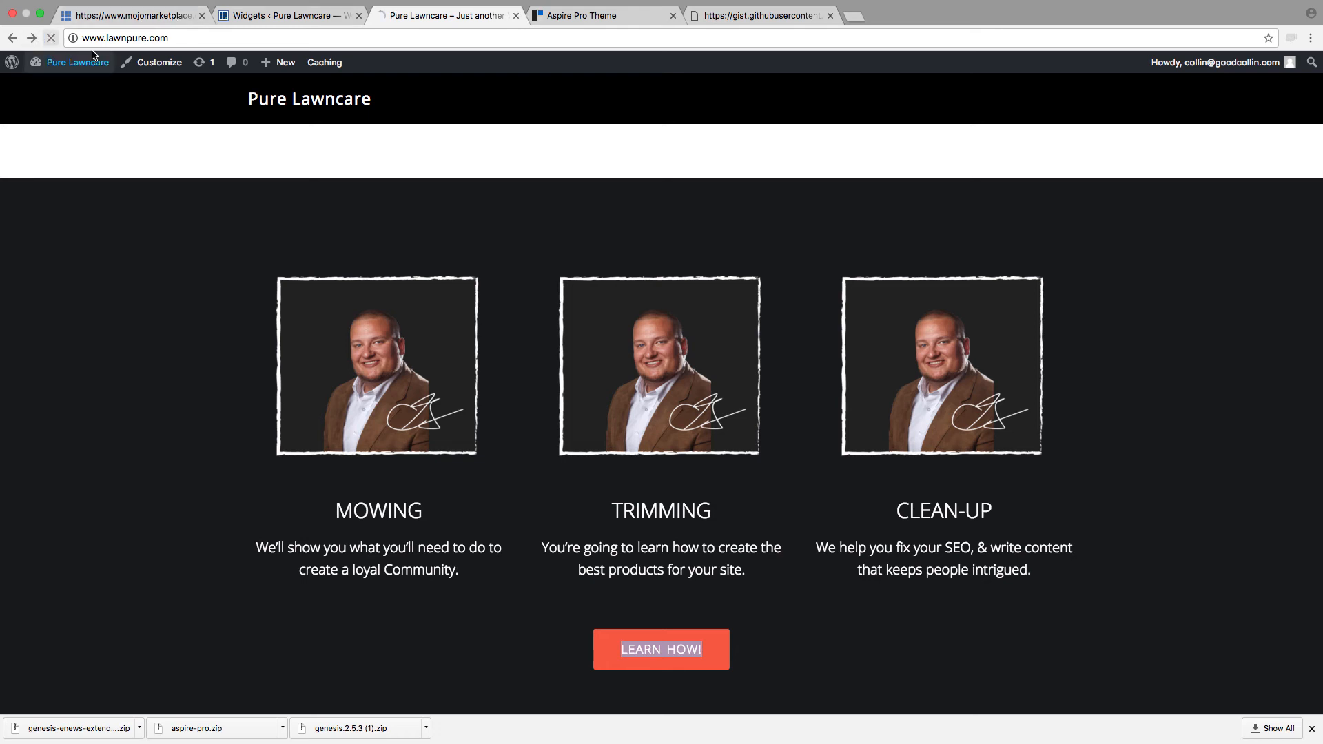
{"action": "scroll", "coordinate": [757, 413], "scroll_direction": "down", "scroll_amount": 1}
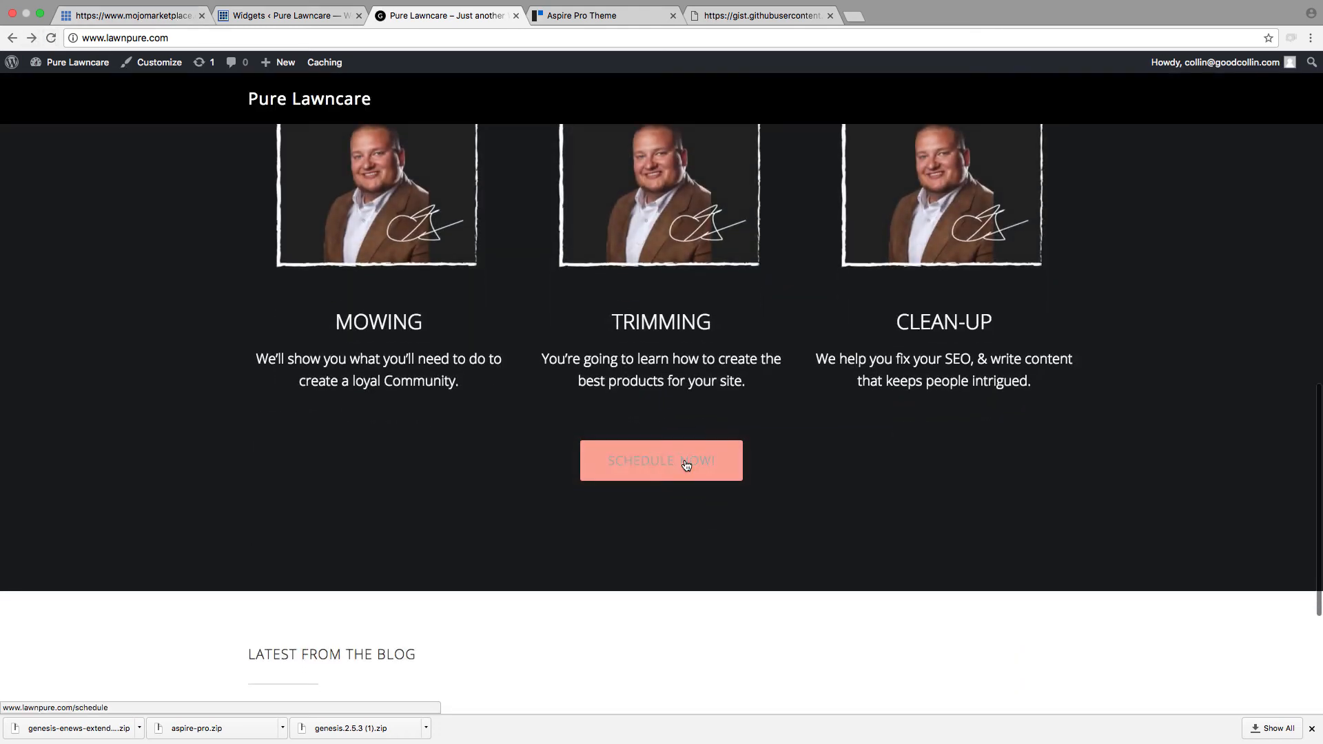
{"action": "left_click", "coordinate": [686, 463]}
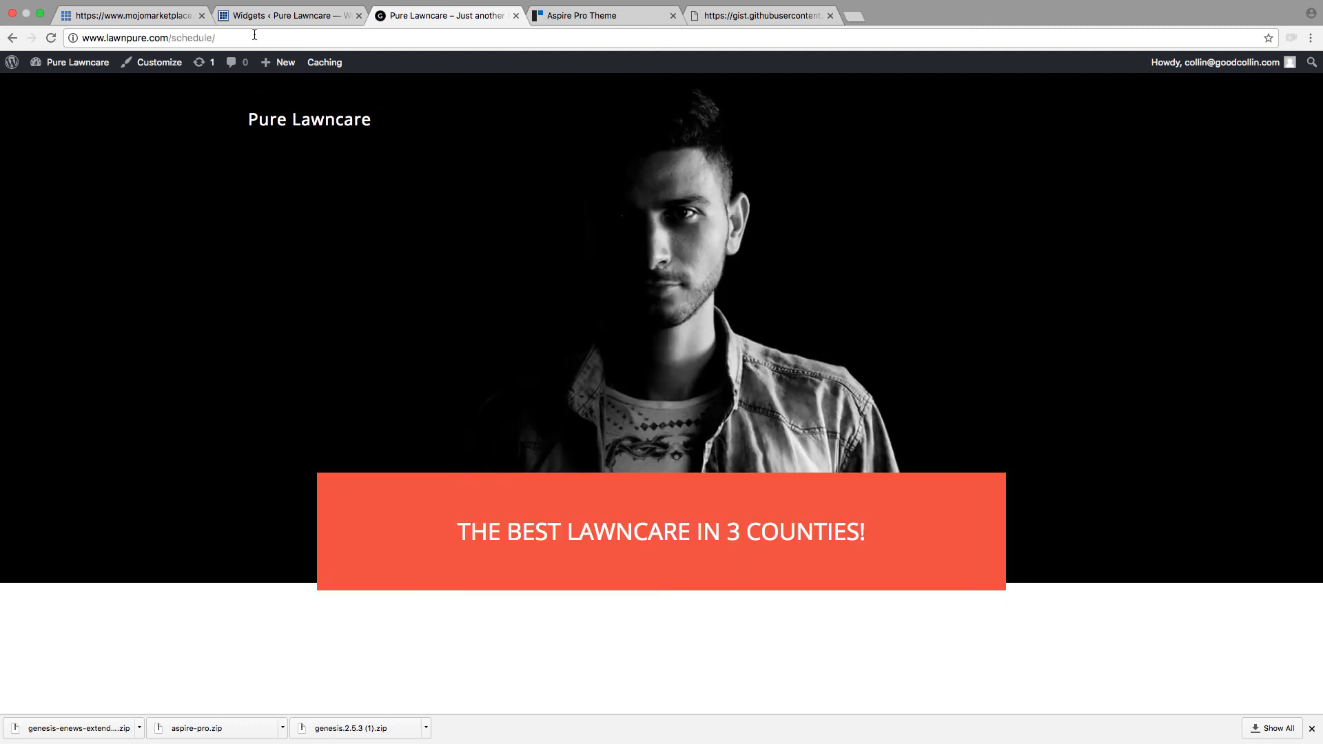
{"action": "scroll", "coordinate": [375, 331], "scroll_direction": "down", "scroll_amount": 10}
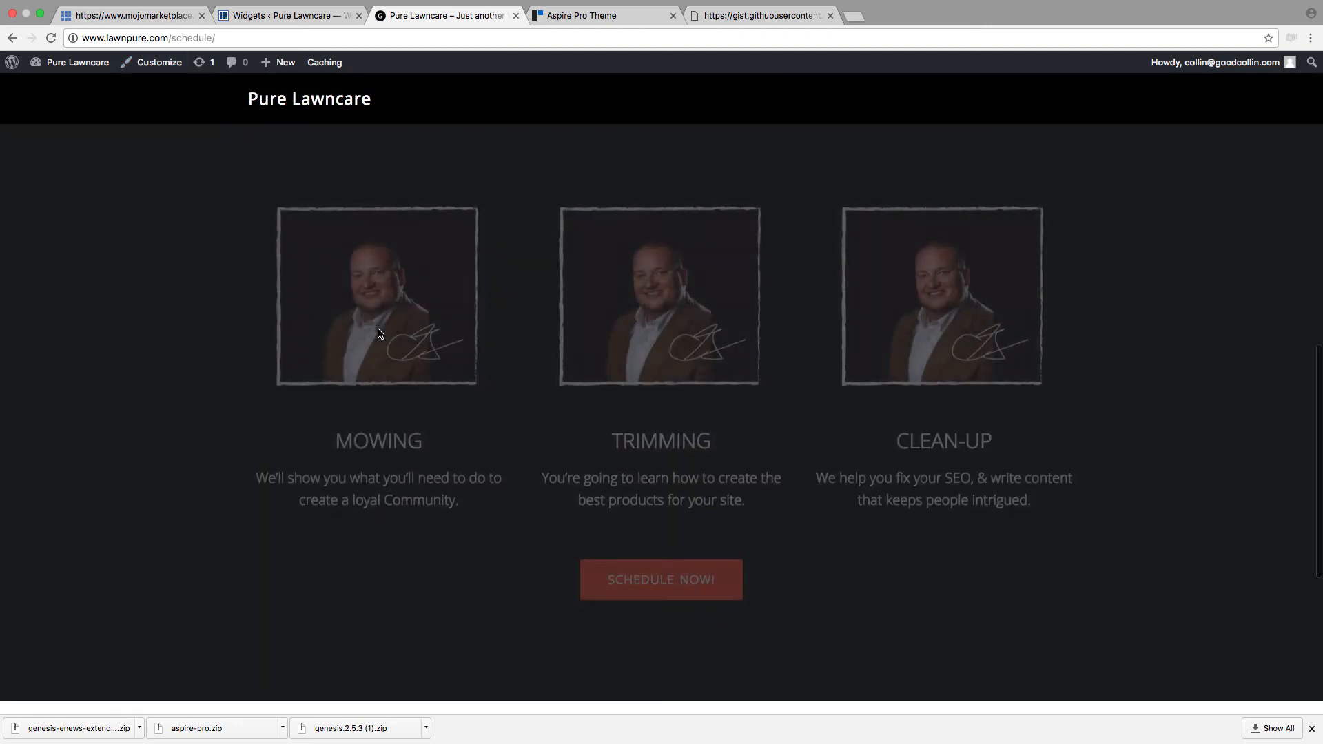
{"action": "scroll", "coordinate": [378, 333], "scroll_direction": "up", "scroll_amount": 6}
{"action": "scroll", "coordinate": [377, 333], "scroll_direction": "up", "scroll_amount": 5}
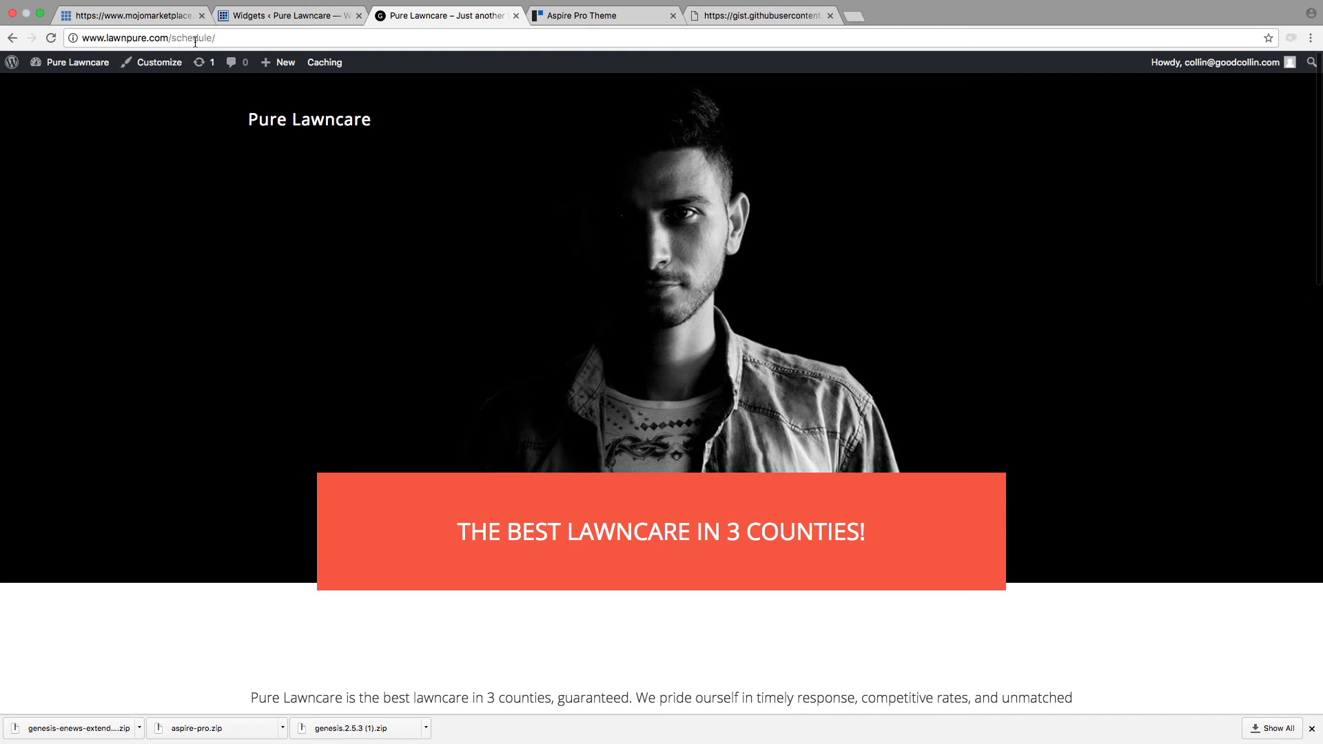
{"action": "left_click_drag", "start_coordinate": [221, 40], "coordinate": [75, 40]}
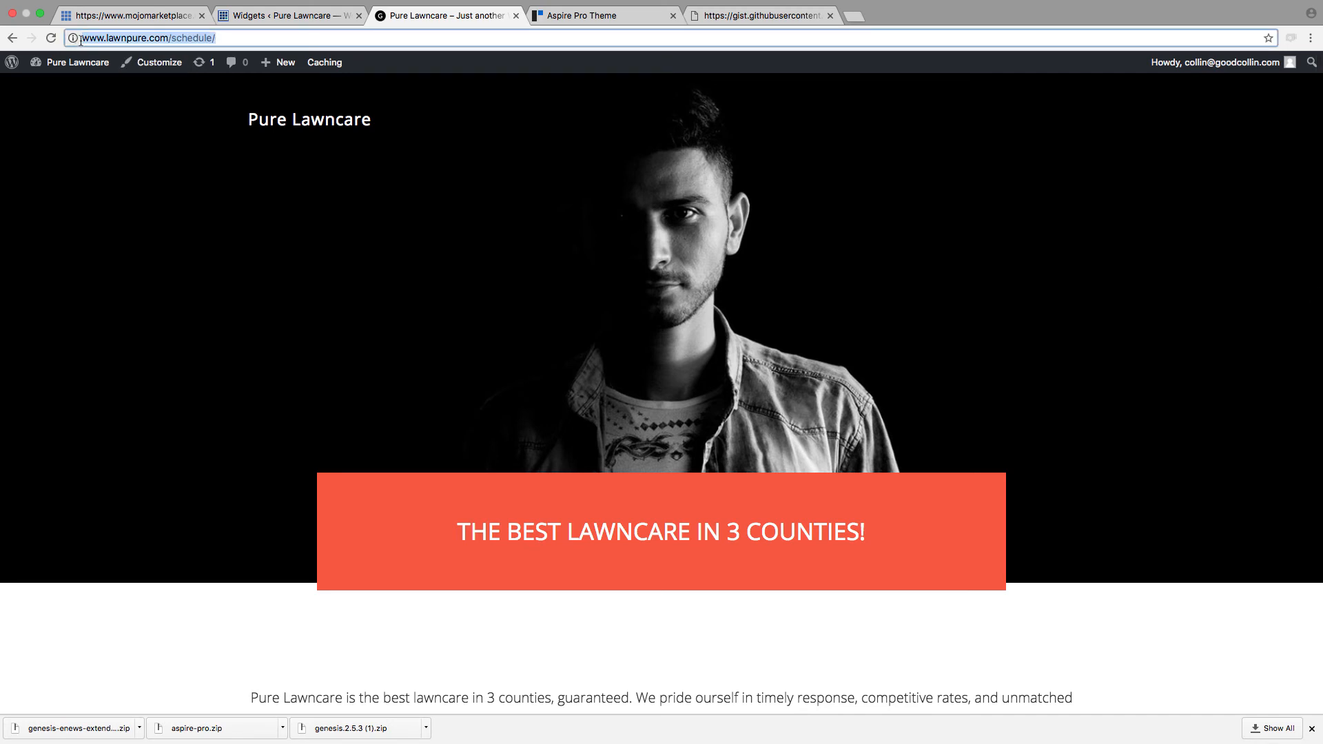
{"action": "left_click", "coordinate": [316, 124]}
{"action": "scroll", "coordinate": [420, 369], "scroll_direction": "down", "scroll_amount": 10}
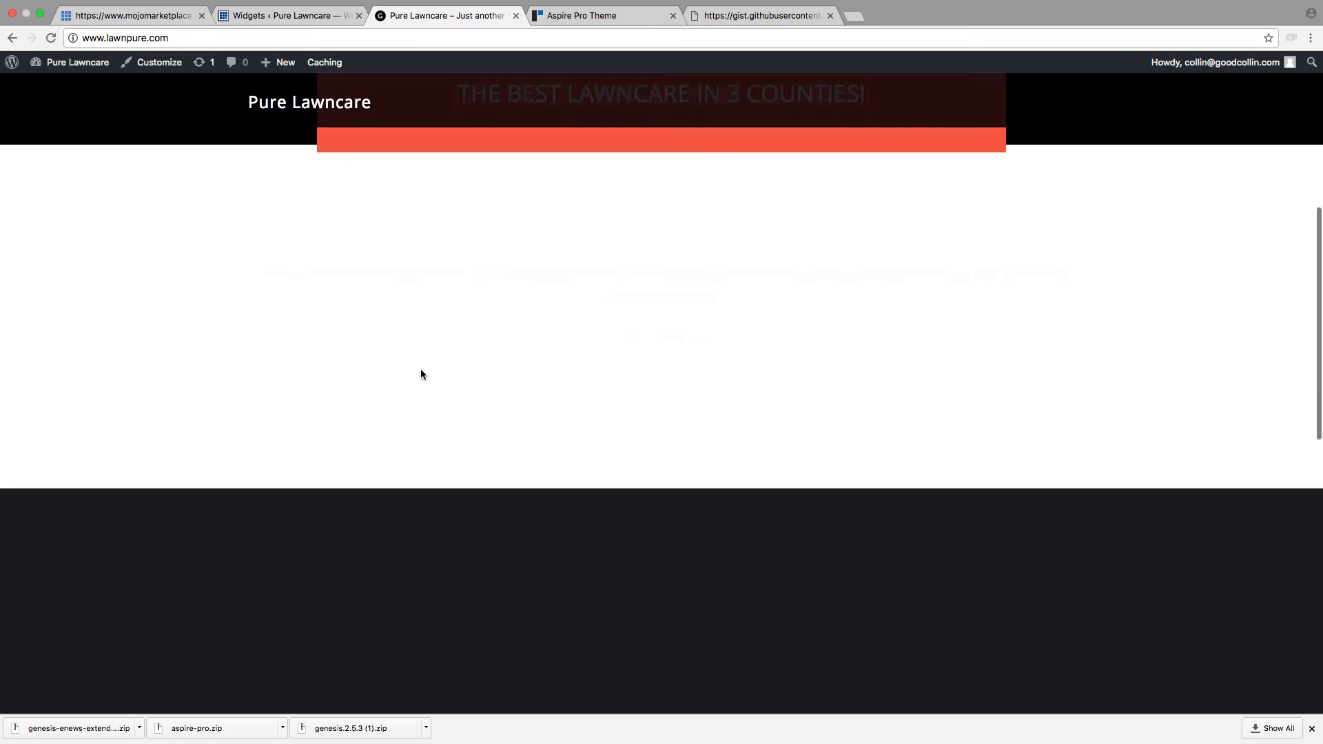
{"action": "scroll", "coordinate": [183, 343], "scroll_direction": "up", "scroll_amount": 4}
{"action": "scroll", "coordinate": [190, 343], "scroll_direction": "up", "scroll_amount": 8}
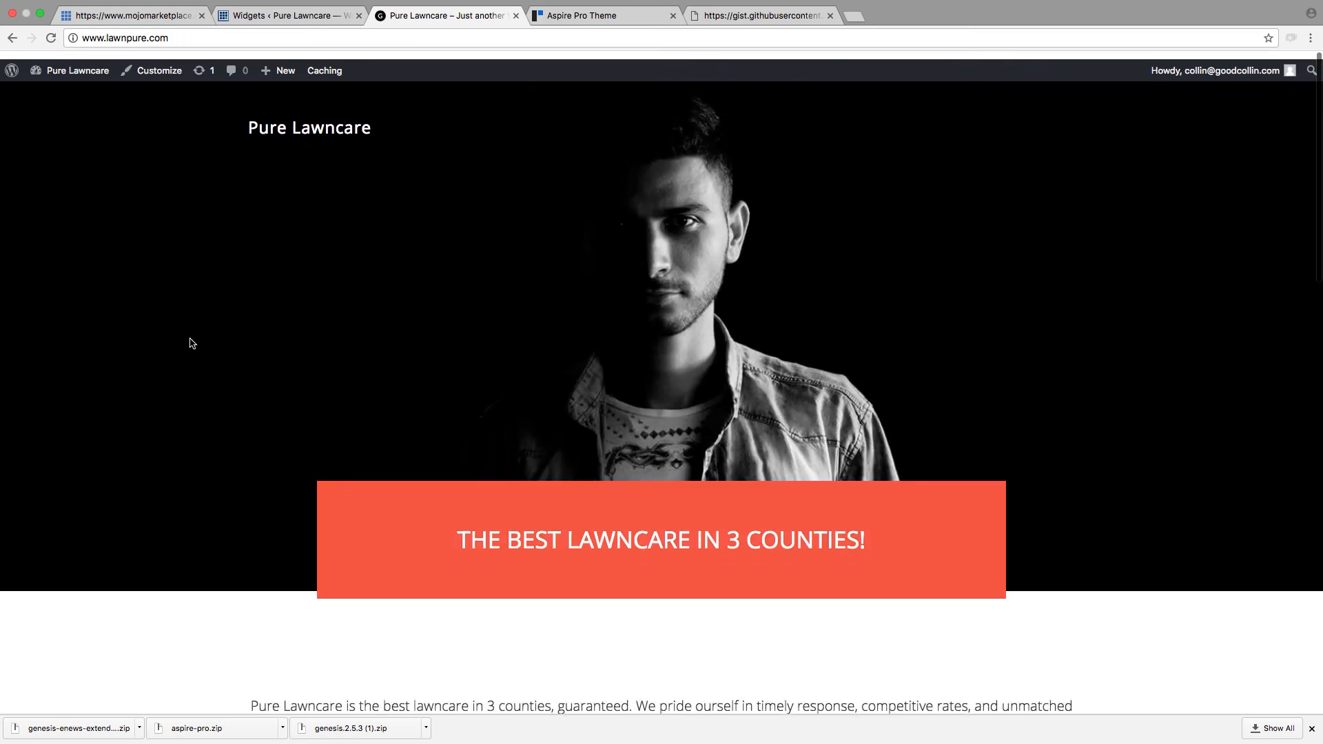
Step: Open the Aspire Theme Setup guide and read its homepage widget instructions through the Home Mid Left and Home Mid Right sections
{"action": "scroll", "coordinate": [820, 507], "scroll_direction": "down", "scroll_amount": 8}
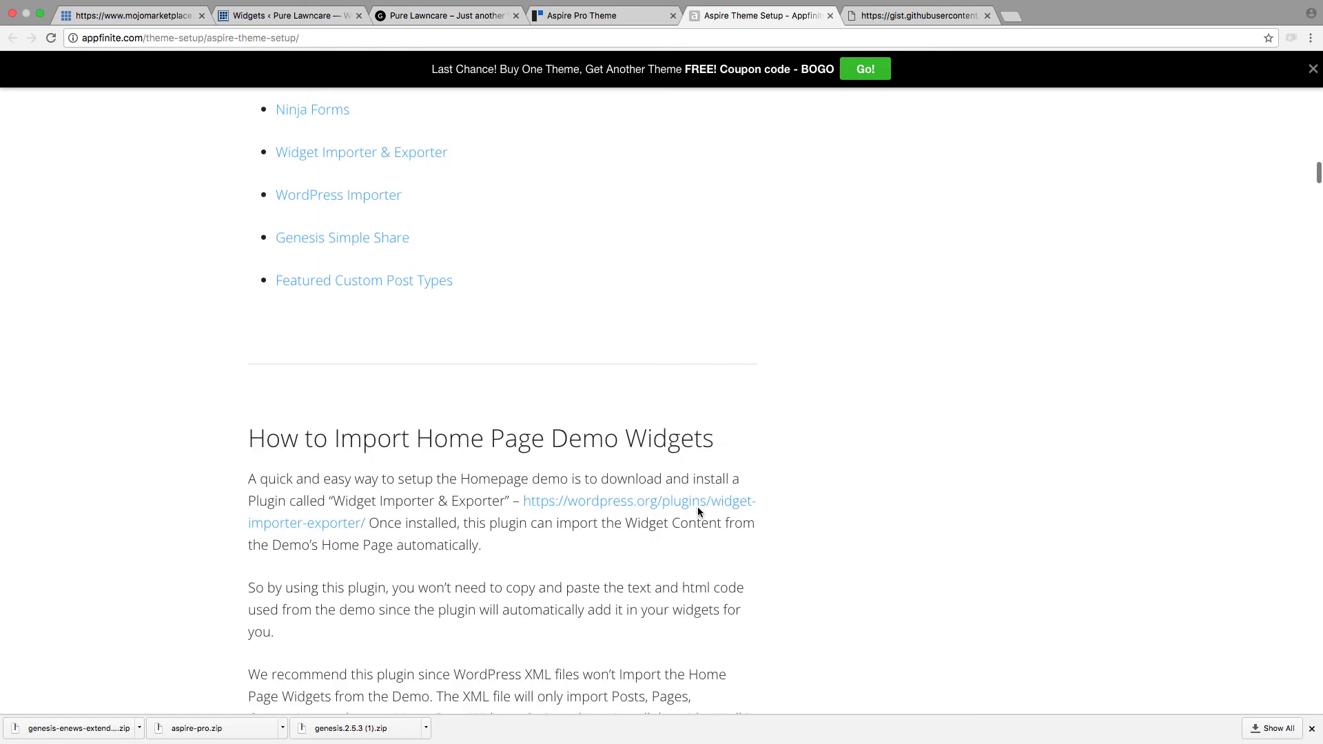
{"action": "scroll", "coordinate": [697, 514], "scroll_direction": "down", "scroll_amount": 10}
{"action": "scroll", "coordinate": [715, 519], "scroll_direction": "down", "scroll_amount": 15}
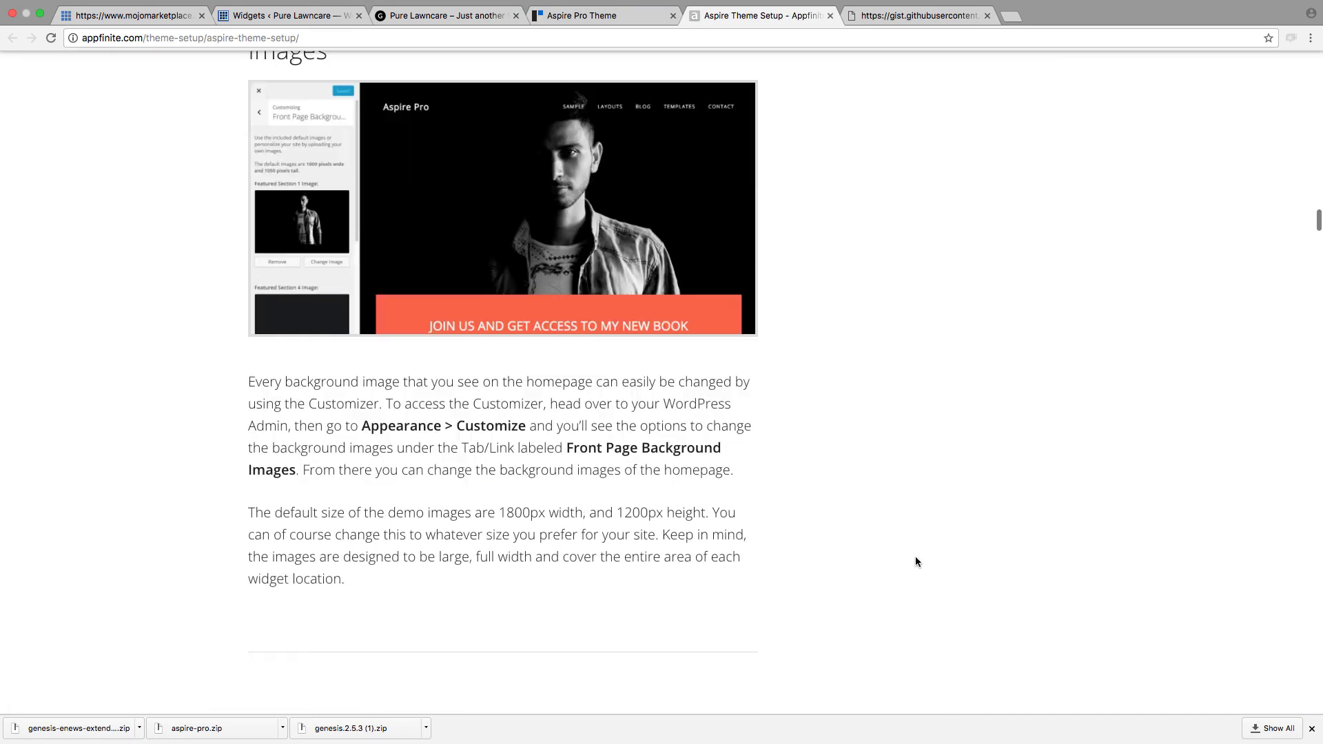
{"action": "scroll", "coordinate": [759, 498], "scroll_direction": "down", "scroll_amount": 15}
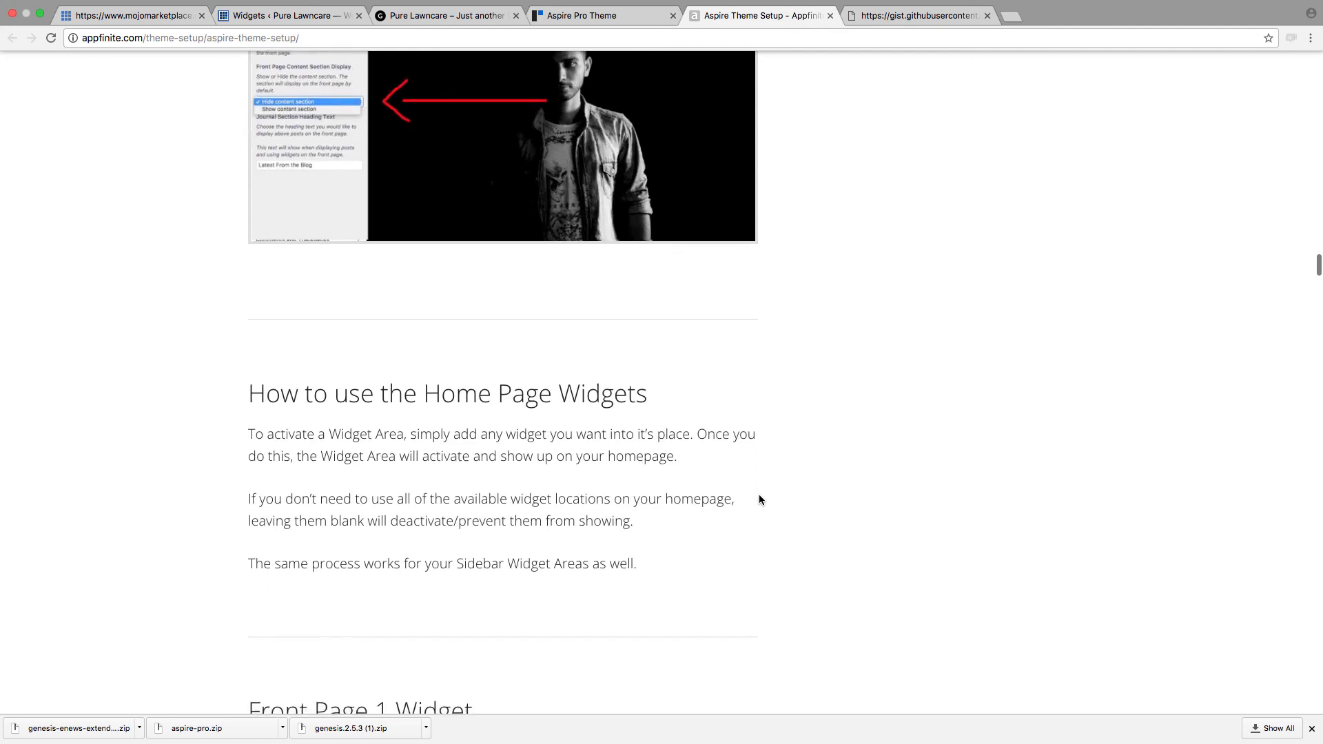
{"action": "scroll", "coordinate": [759, 498], "scroll_direction": "down", "scroll_amount": 15}
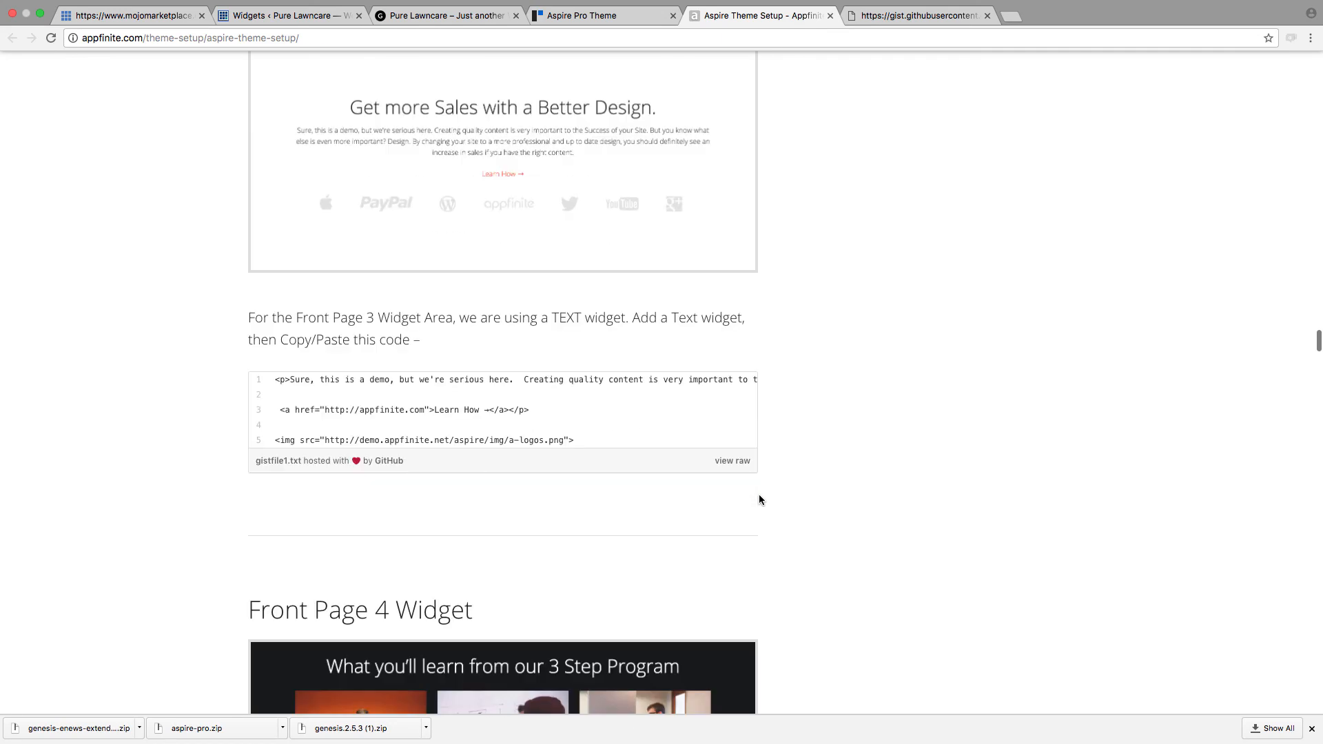
{"action": "scroll", "coordinate": [760, 498], "scroll_direction": "down", "scroll_amount": 4}
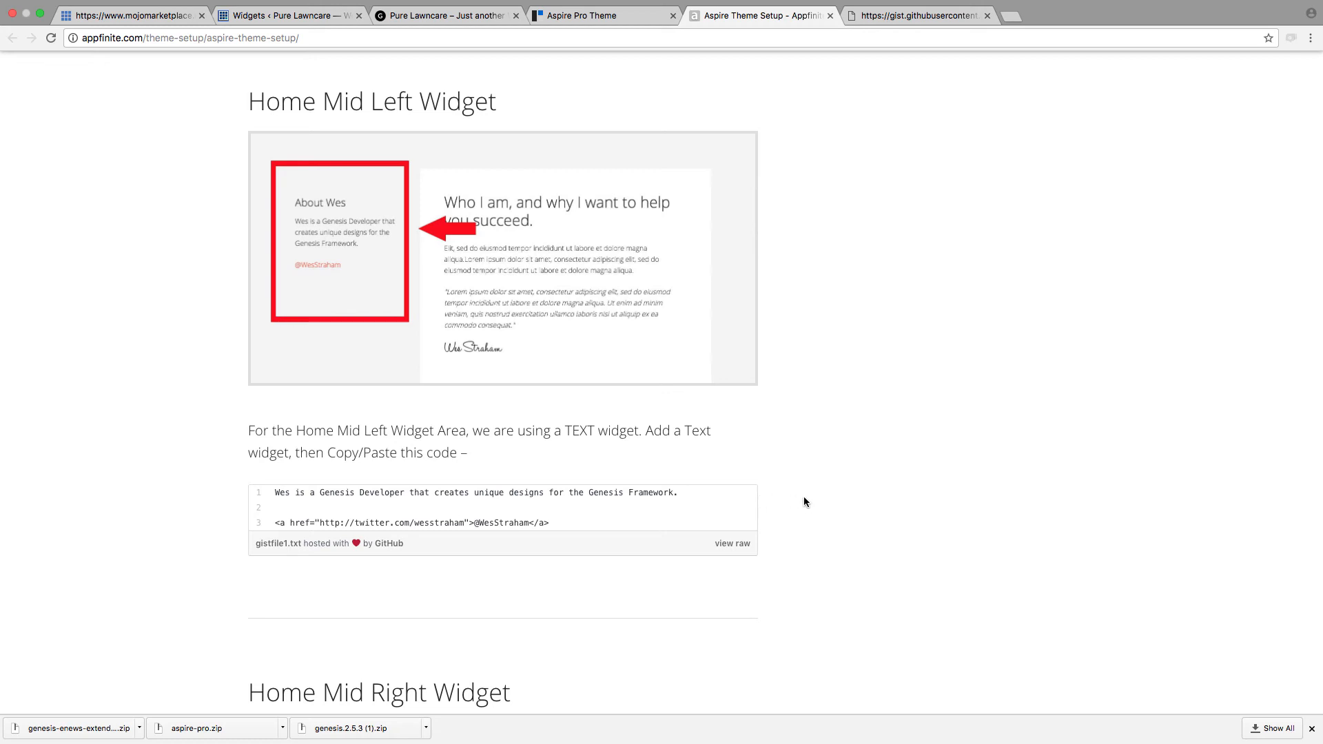
{"action": "scroll", "coordinate": [803, 497], "scroll_direction": "down", "scroll_amount": 3}
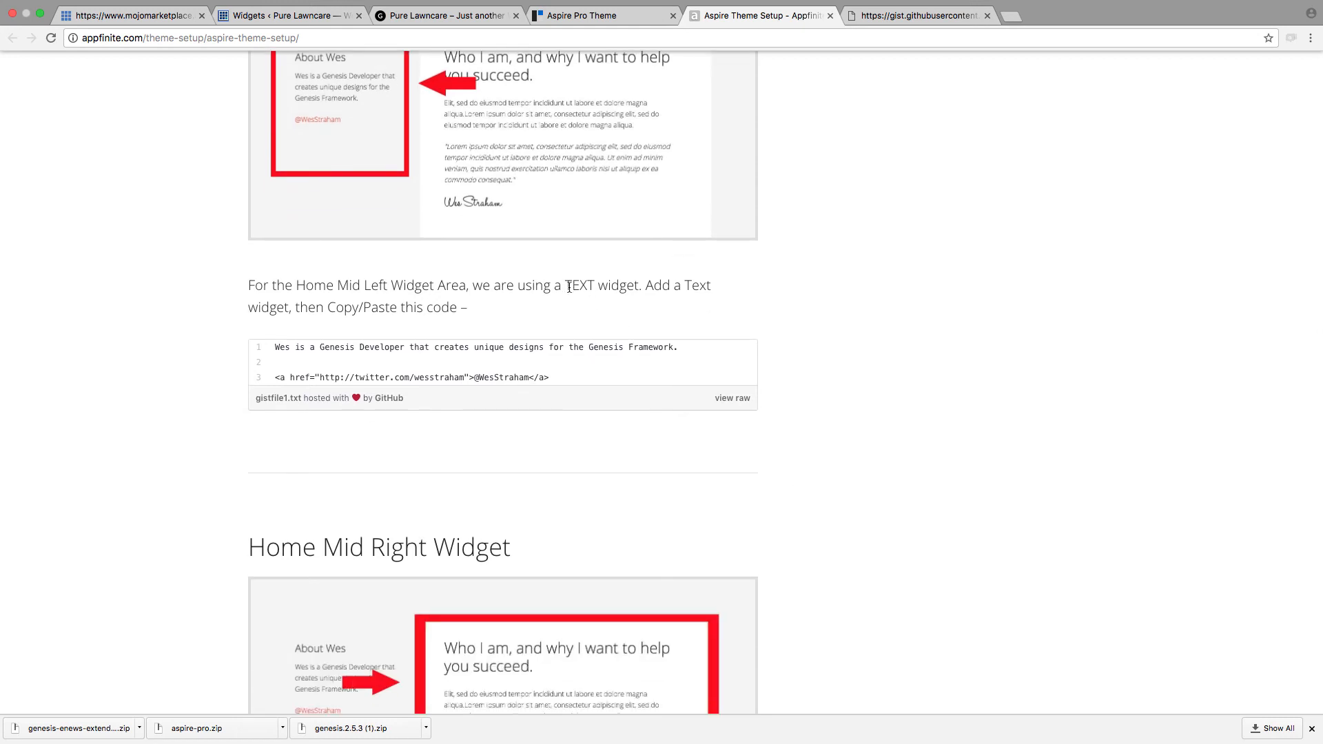
{"action": "left_click_drag", "start_coordinate": [566, 286], "coordinate": [615, 299]}
{"action": "scroll", "coordinate": [672, 472], "scroll_direction": "down", "scroll_amount": 7}
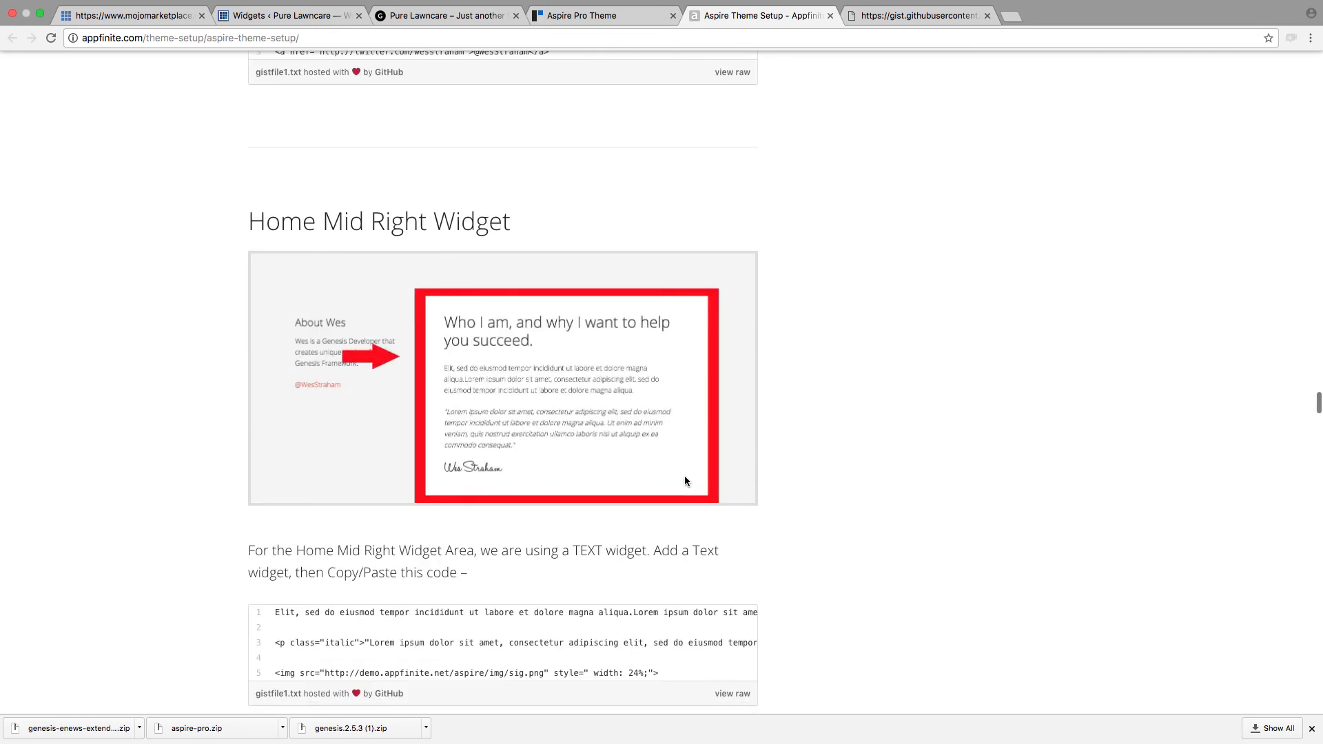
{"action": "left_click_drag", "start_coordinate": [555, 552], "coordinate": [584, 551]}
Step: Examine the guide's Front Page 5 and Front Page 6 sections, including the widget type and code for each
{"action": "scroll", "coordinate": [584, 655], "scroll_direction": "down", "scroll_amount": 14}
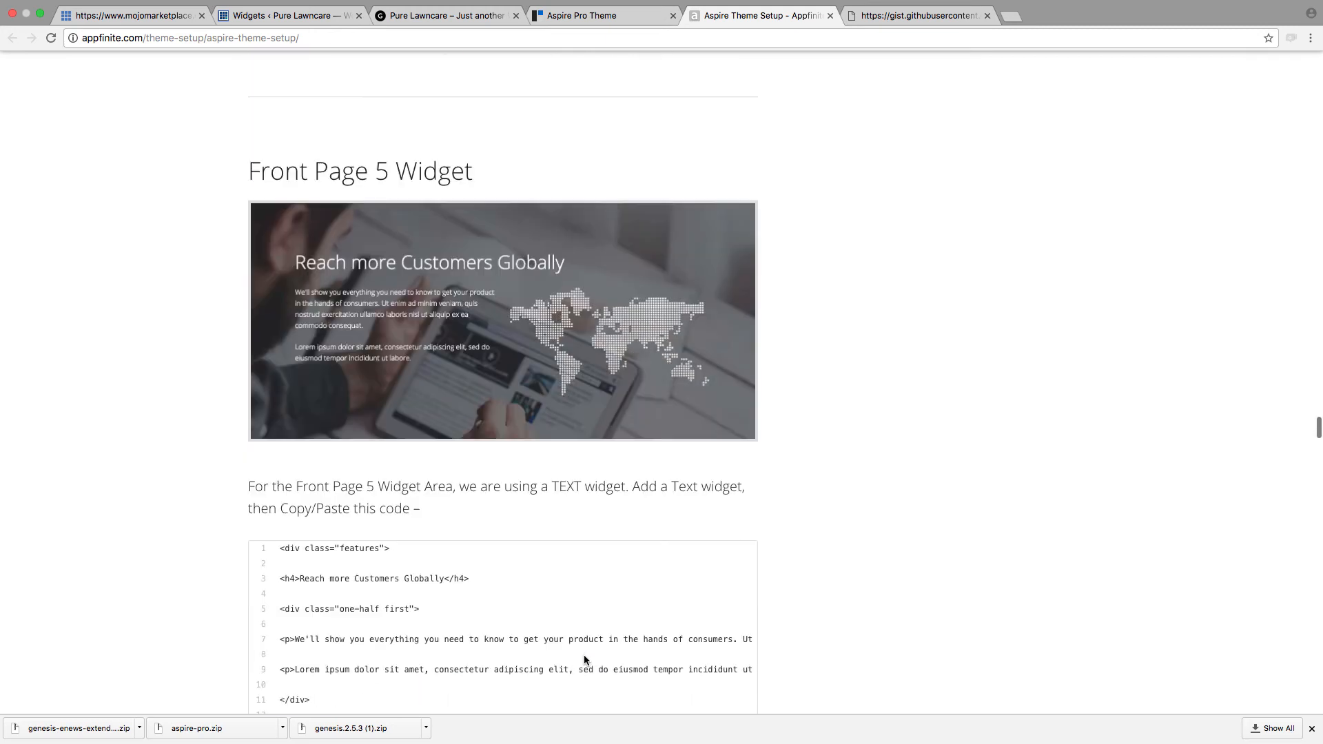
{"action": "scroll", "coordinate": [531, 606], "scroll_direction": "down", "scroll_amount": 3}
{"action": "left_click_drag", "start_coordinate": [542, 369], "coordinate": [597, 369]}
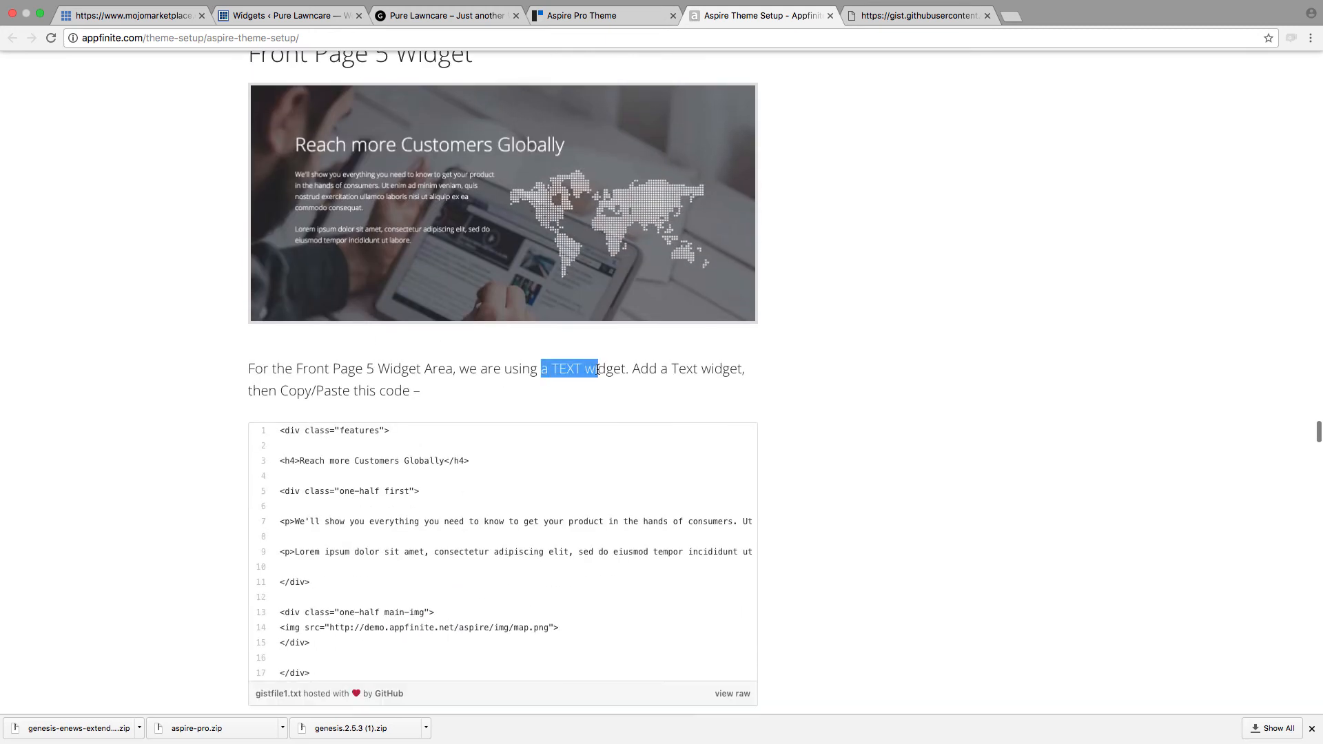
{"action": "scroll", "coordinate": [458, 631], "scroll_direction": "down", "scroll_amount": 13}
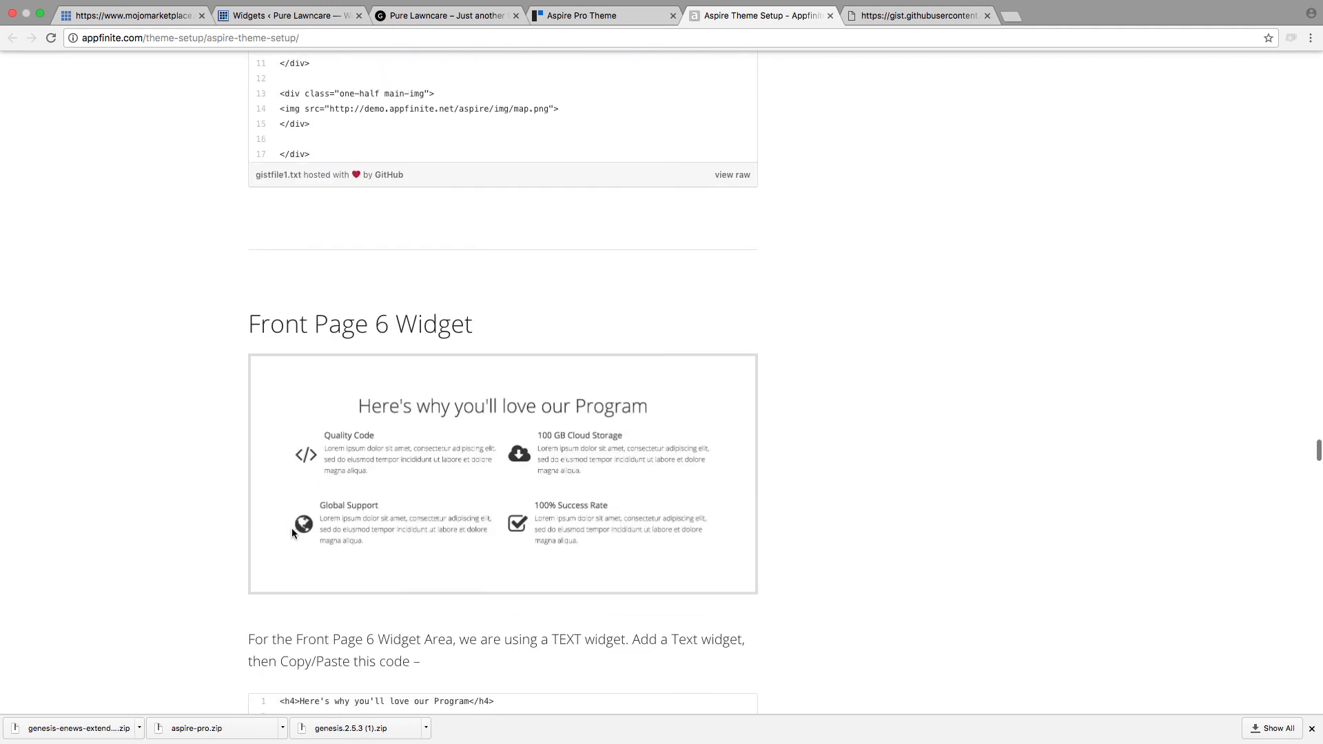
{"action": "left_click_drag", "start_coordinate": [491, 531], "coordinate": [662, 531]}
{"action": "scroll", "coordinate": [603, 576], "scroll_direction": "down", "scroll_amount": 6}
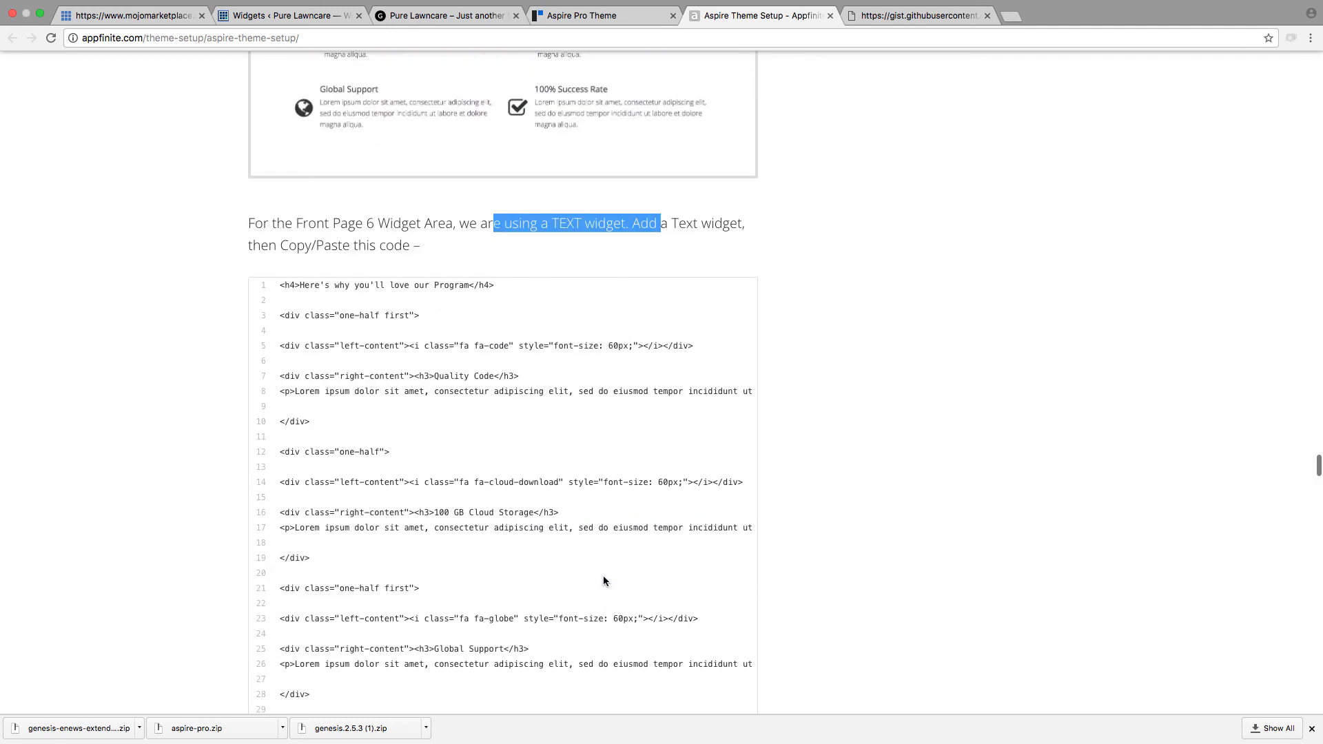
{"action": "scroll", "coordinate": [552, 547], "scroll_direction": "down", "scroll_amount": 4}
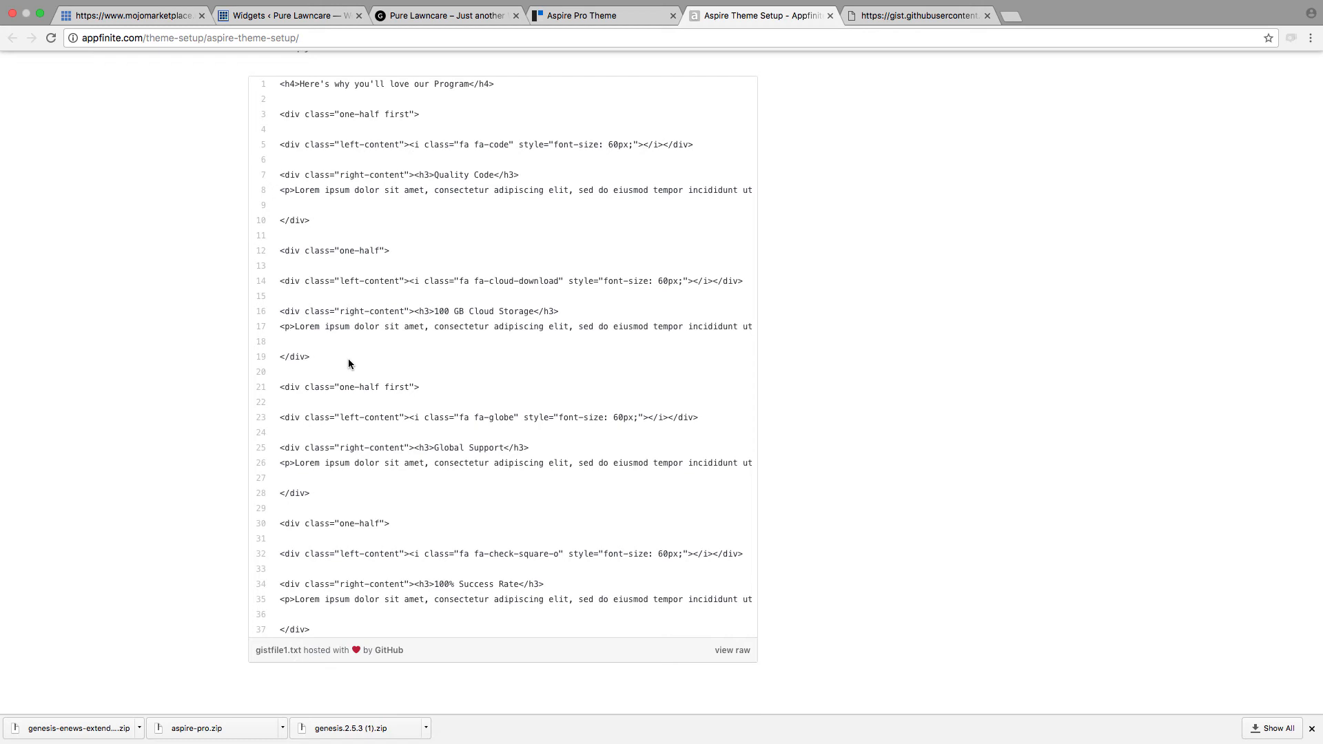
Step: Read the guide's Front Page 7 and Front Page 8 sections, including the instructions for the Featured Custom Post Types plugin
{"action": "scroll", "coordinate": [413, 396], "scroll_direction": "down", "scroll_amount": 15}
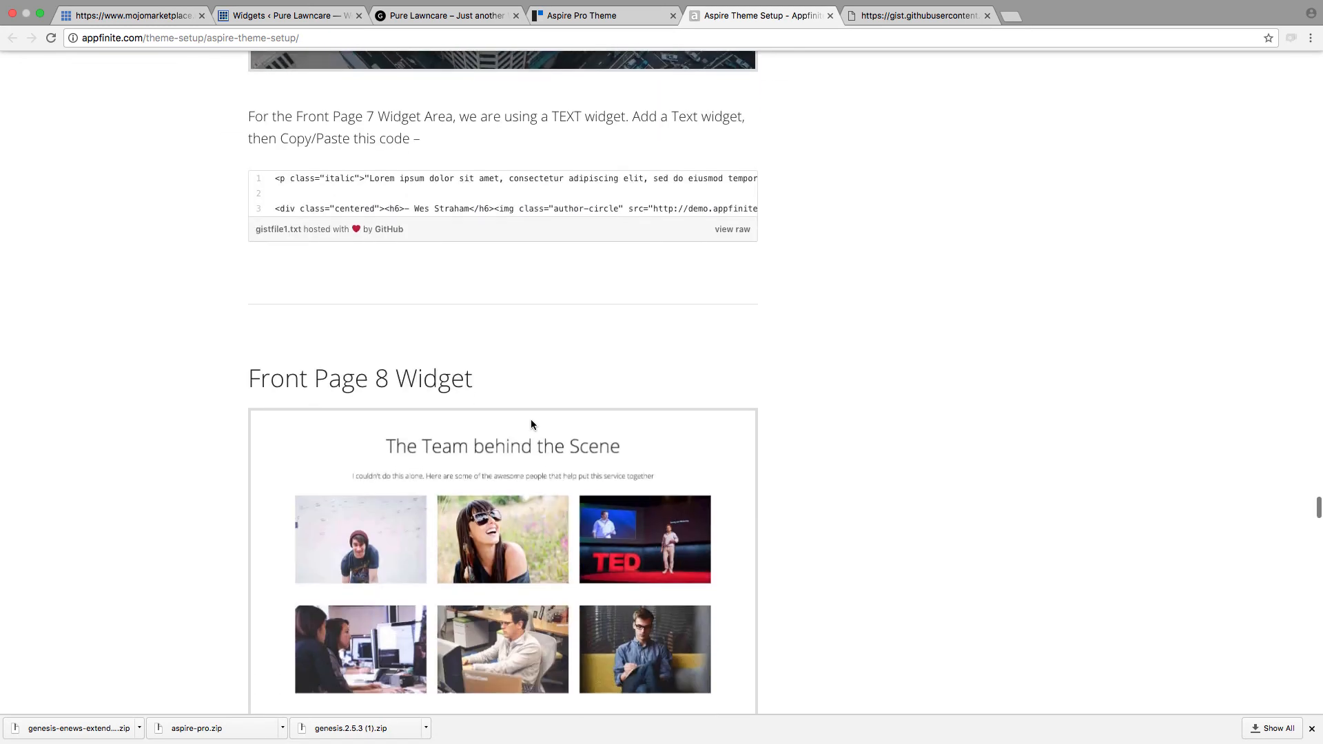
{"action": "scroll", "coordinate": [531, 424], "scroll_direction": "down", "scroll_amount": 3}
{"action": "left_click_drag", "start_coordinate": [487, 191], "coordinate": [342, 184]}
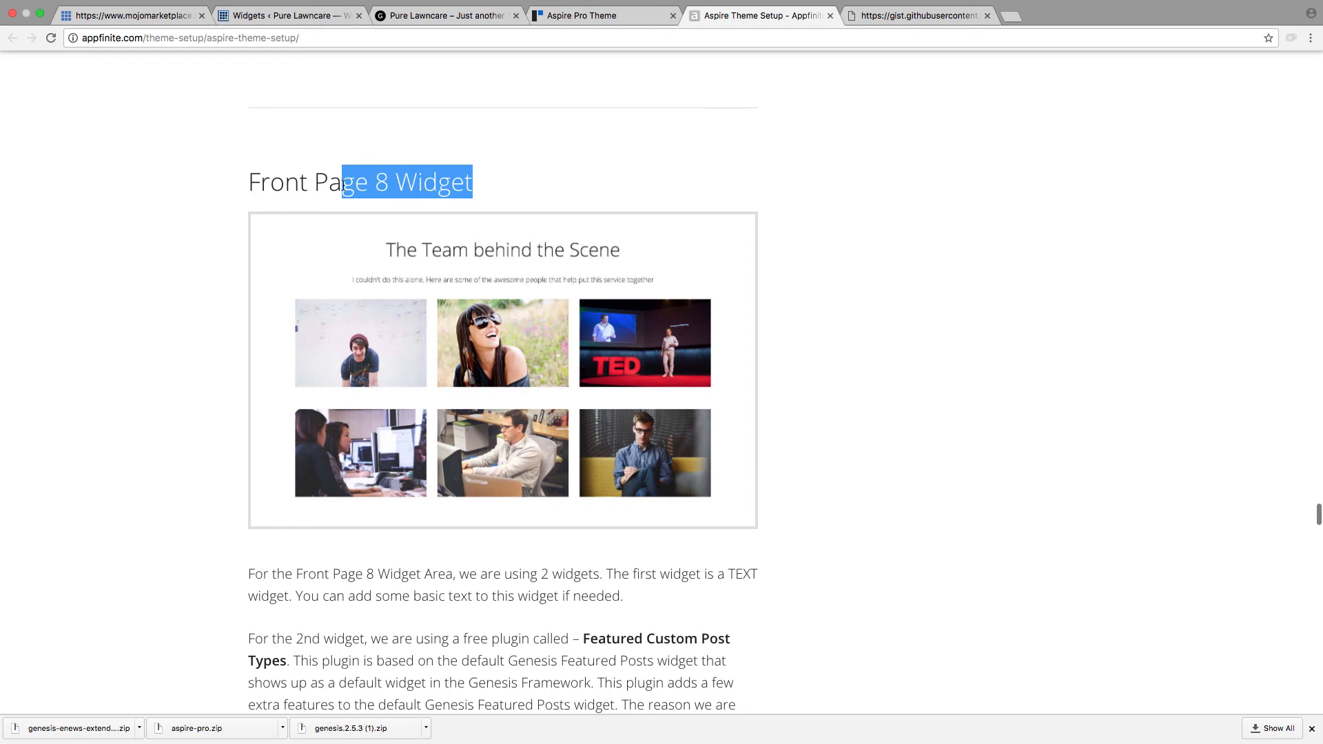
{"action": "scroll", "coordinate": [624, 689], "scroll_direction": "down", "scroll_amount": 2}
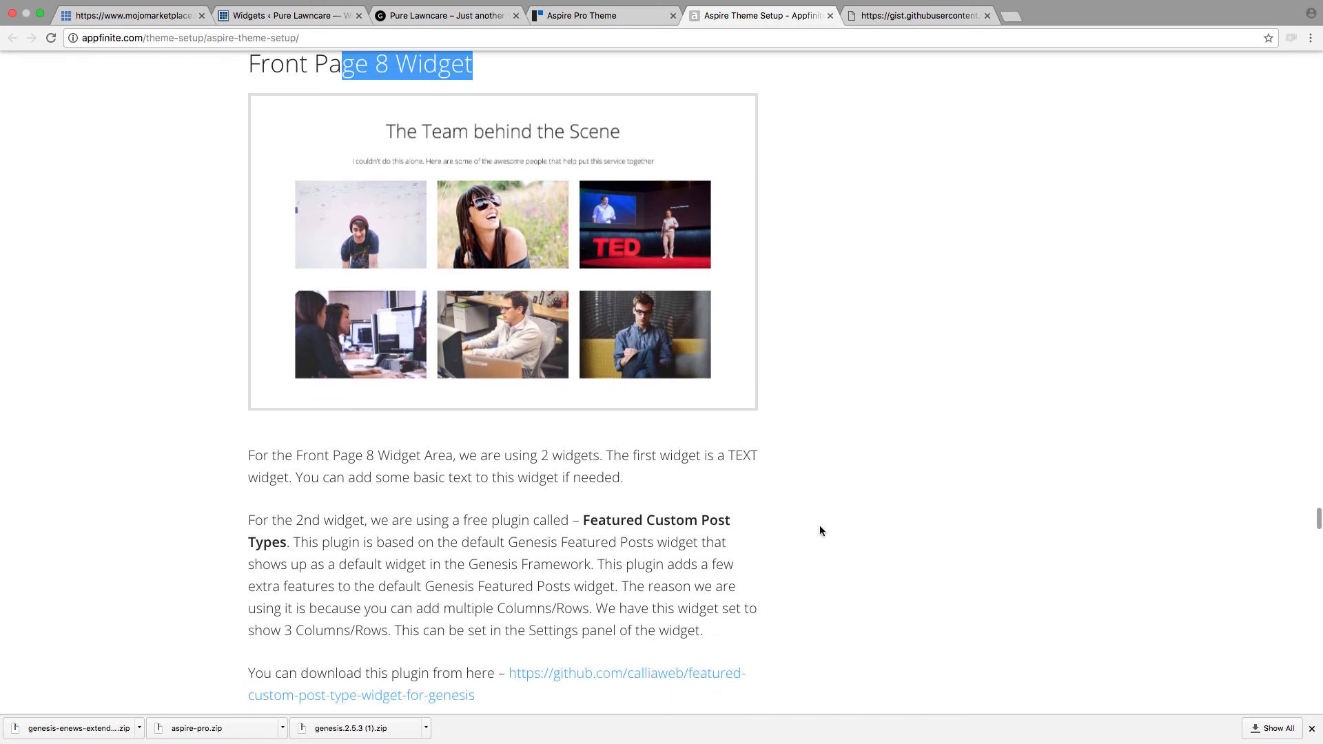
{"action": "scroll", "coordinate": [669, 589], "scroll_direction": "down", "scroll_amount": 1}
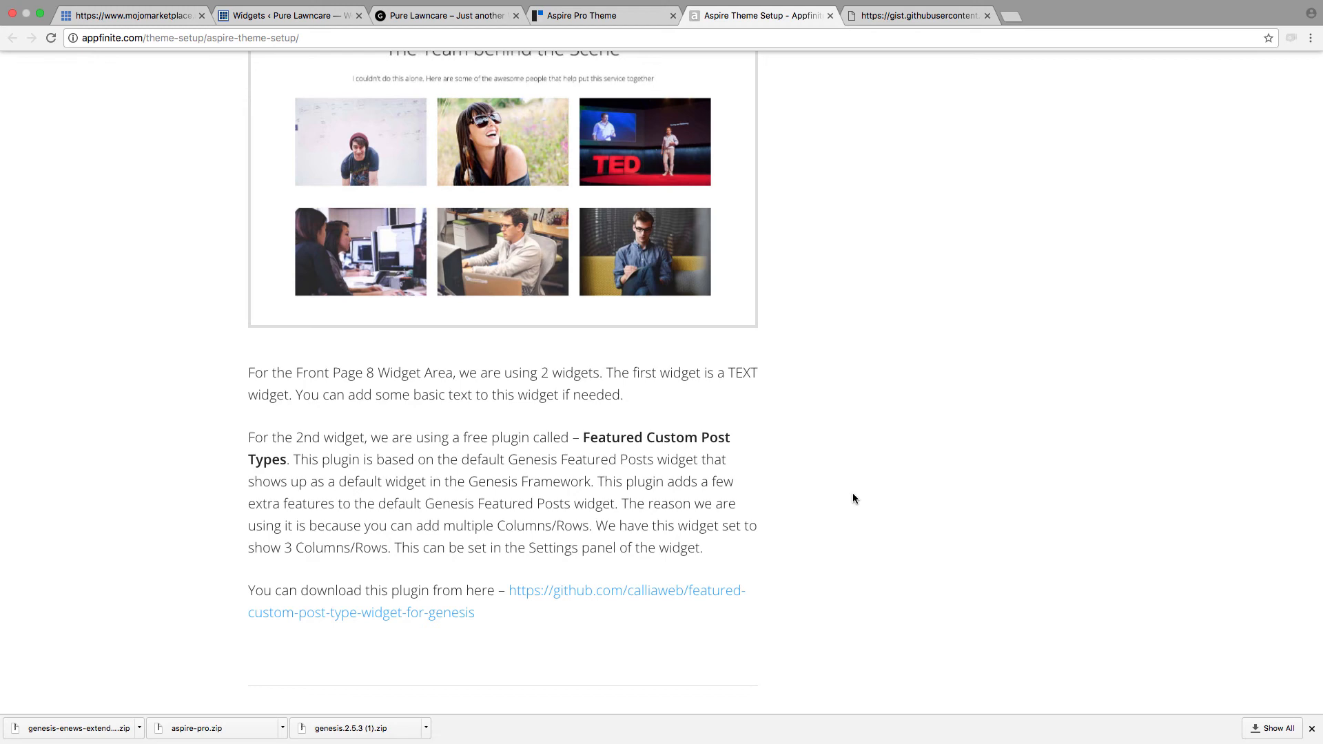
Step: Read the guide's Front Page 9 and Front Page 10 sections, including the widget types and code for each
{"action": "scroll", "coordinate": [853, 497], "scroll_direction": "down", "scroll_amount": 3}
{"action": "scroll", "coordinate": [851, 497], "scroll_direction": "down", "scroll_amount": 5}
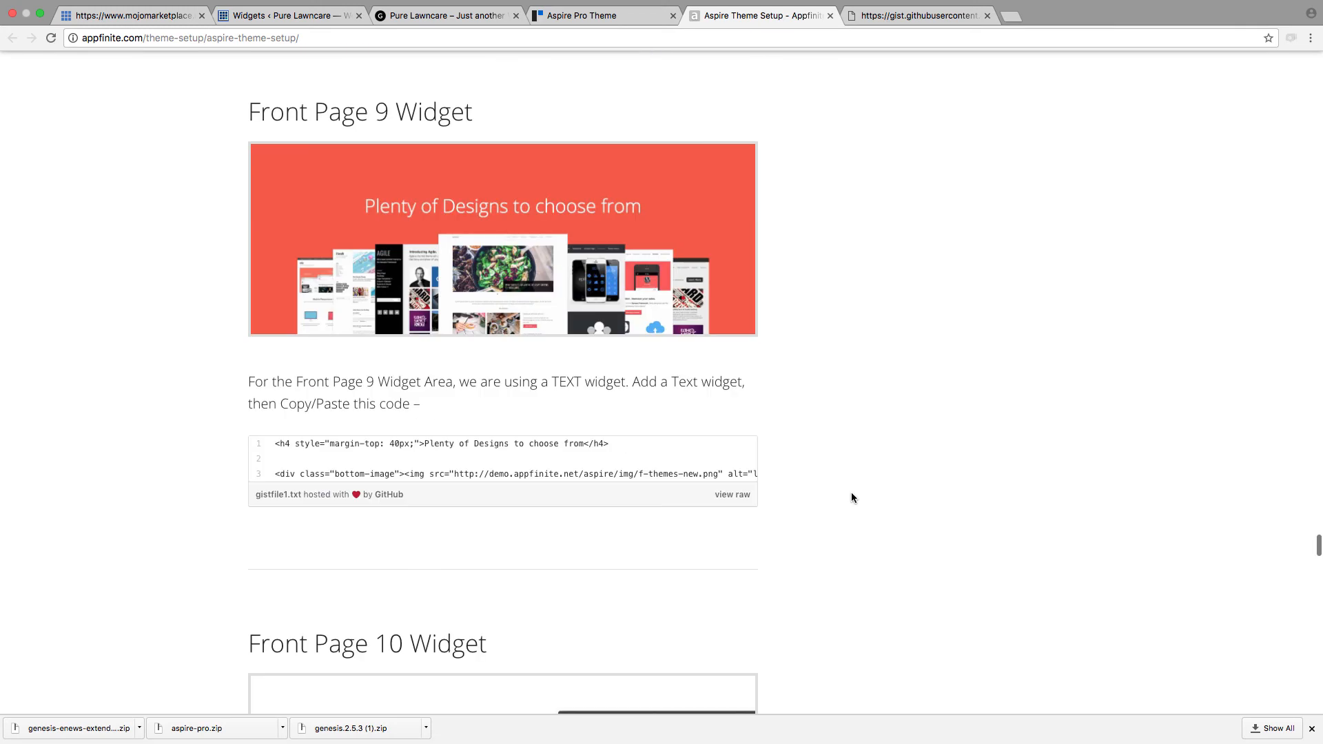
{"action": "left_click_drag", "start_coordinate": [537, 382], "coordinate": [613, 382]}
{"action": "scroll", "coordinate": [667, 558], "scroll_direction": "down", "scroll_amount": 2}
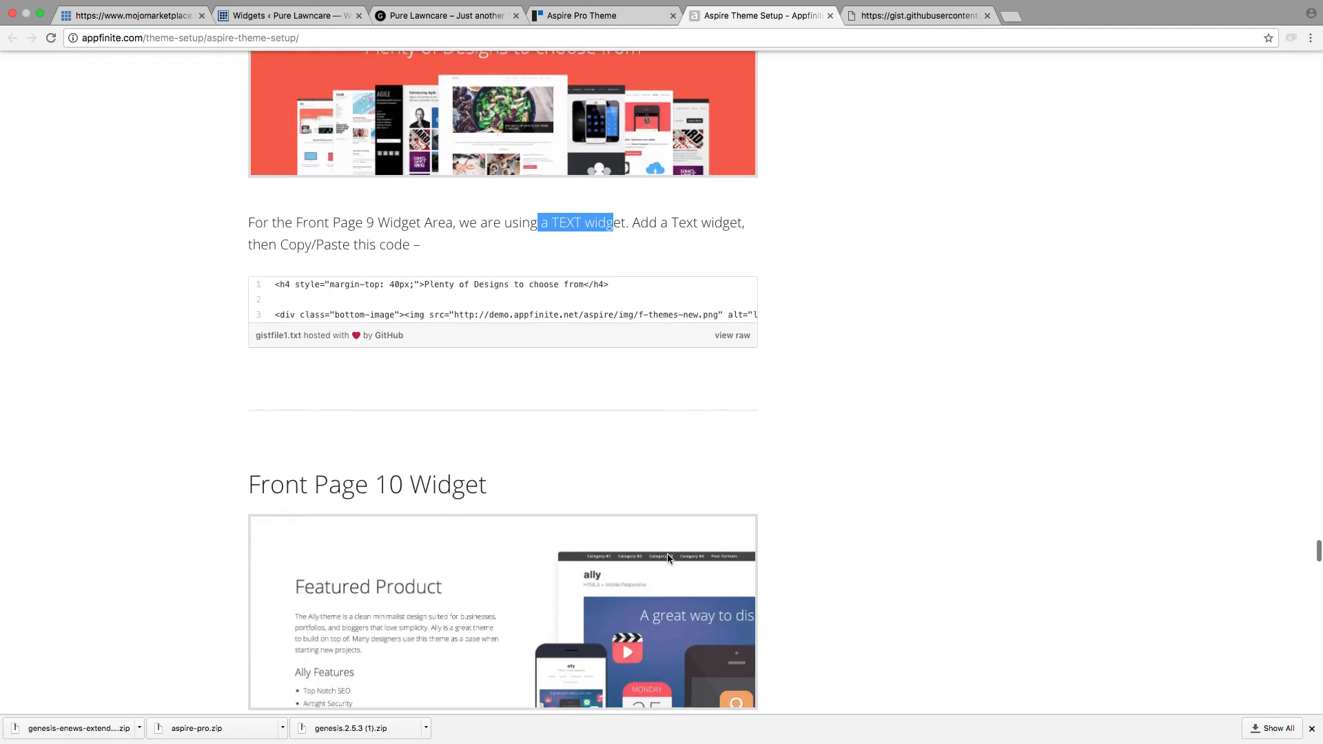
{"action": "scroll", "coordinate": [669, 558], "scroll_direction": "down", "scroll_amount": 5}
{"action": "left_click_drag", "start_coordinate": [477, 407], "coordinate": [650, 410]}
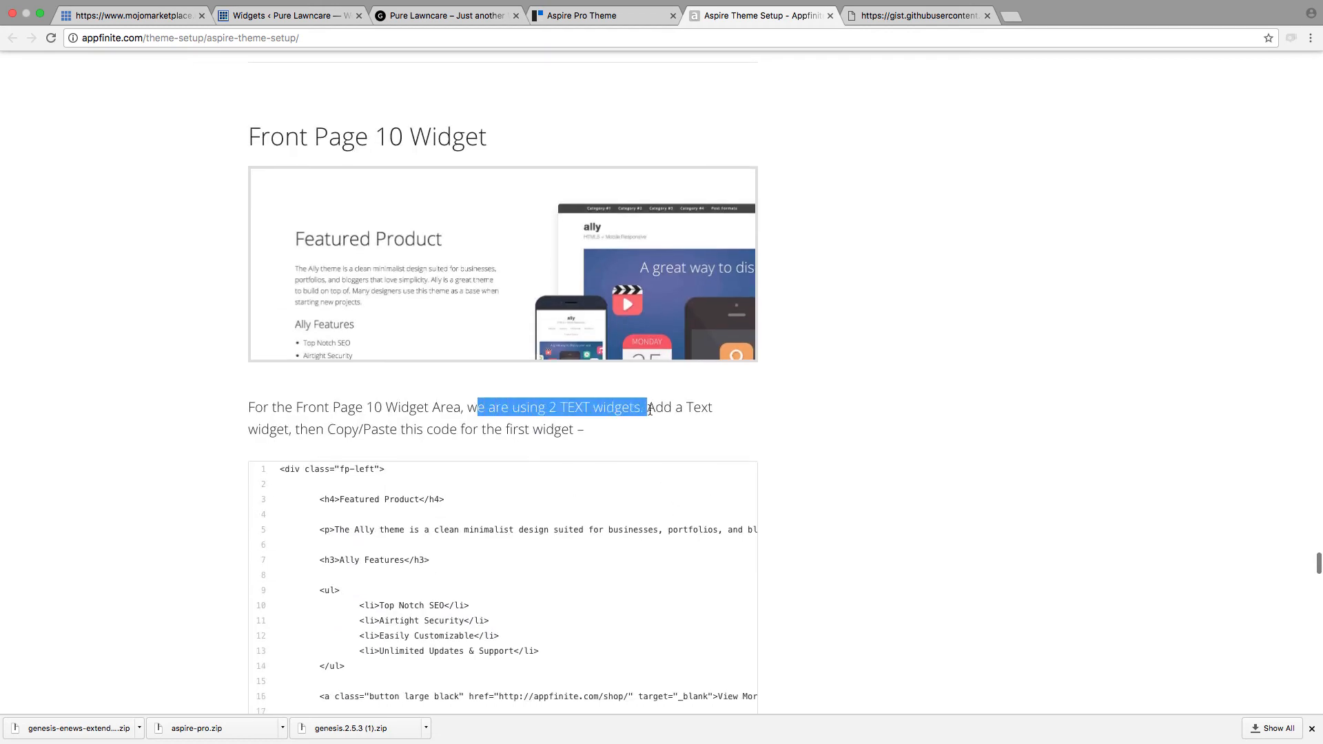
{"action": "scroll", "coordinate": [650, 410], "scroll_direction": "down", "scroll_amount": 11}
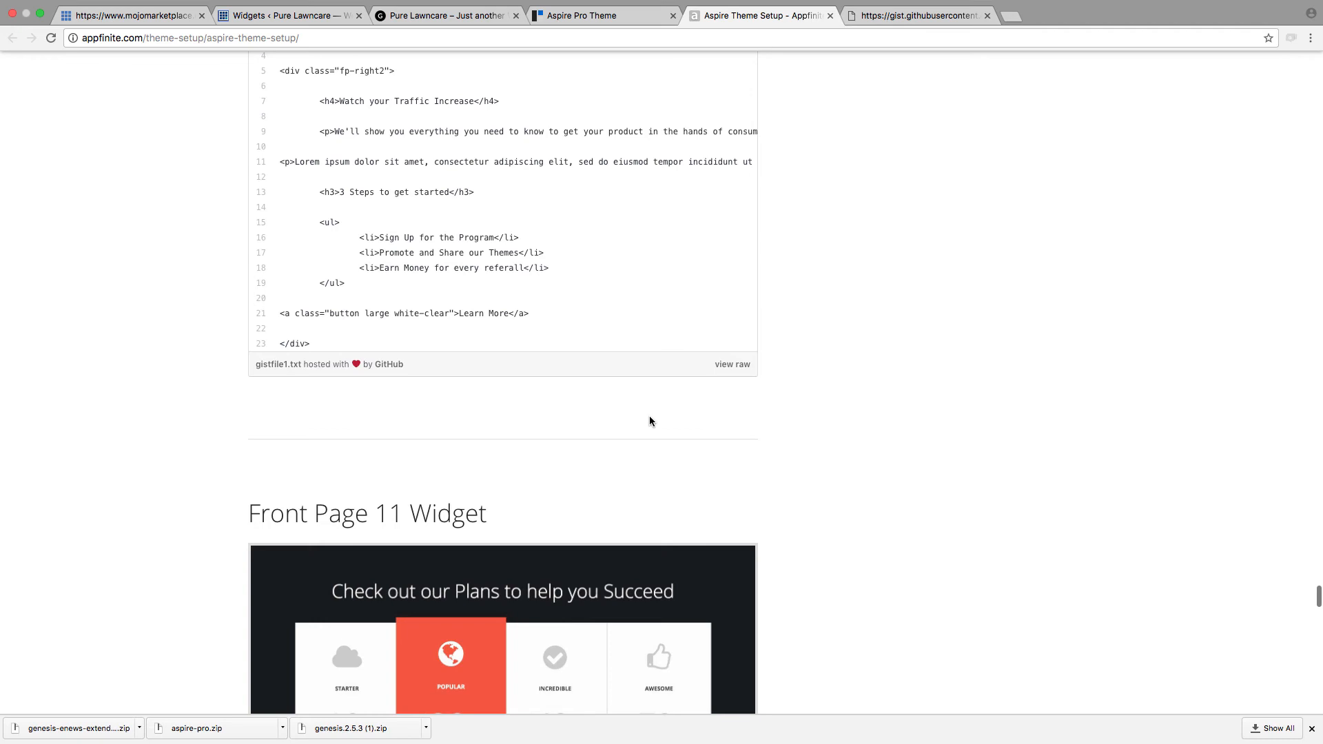
Step: Read the guide's Front Page 11, 12 and 13 sections, including the pricing plan, testimonial and blog widget instructions
{"action": "scroll", "coordinate": [649, 415], "scroll_direction": "down", "scroll_amount": 6}
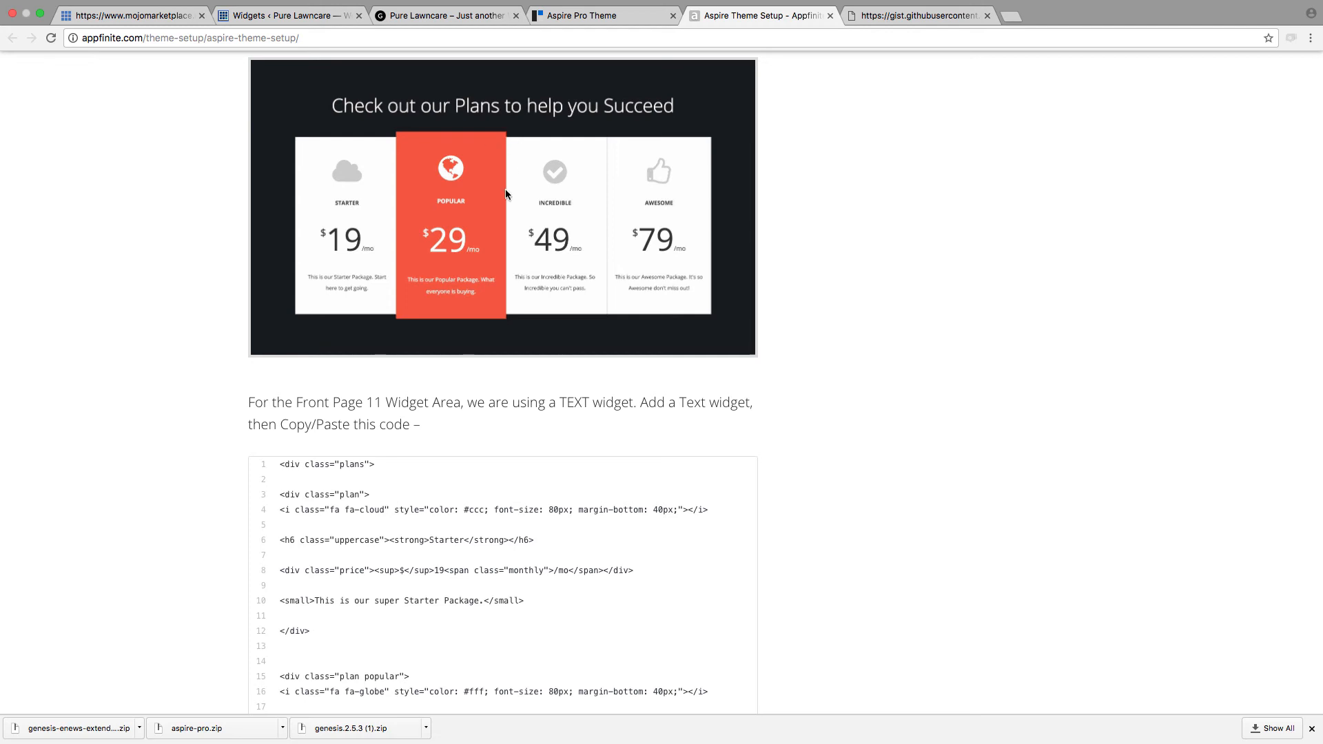
{"action": "scroll", "coordinate": [515, 374], "scroll_direction": "down", "scroll_amount": 2}
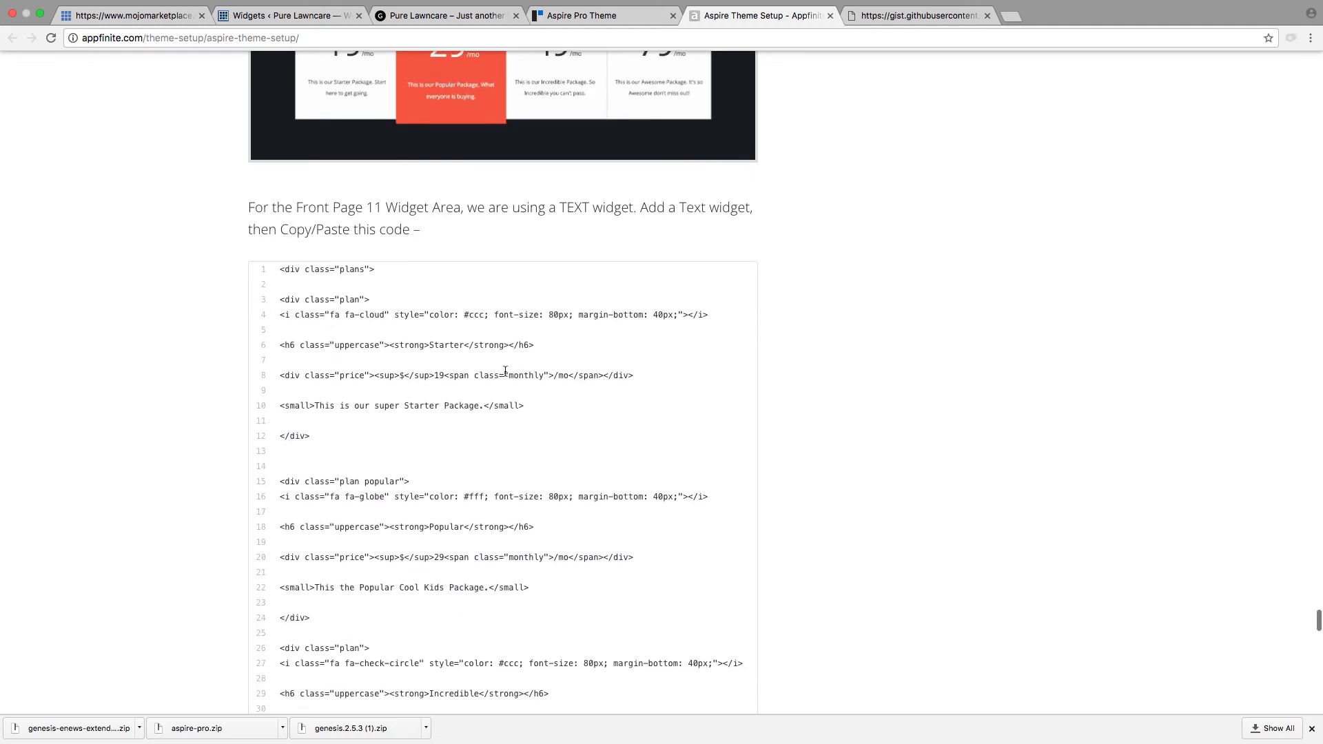
{"action": "scroll", "coordinate": [578, 413], "scroll_direction": "up", "scroll_amount": 2}
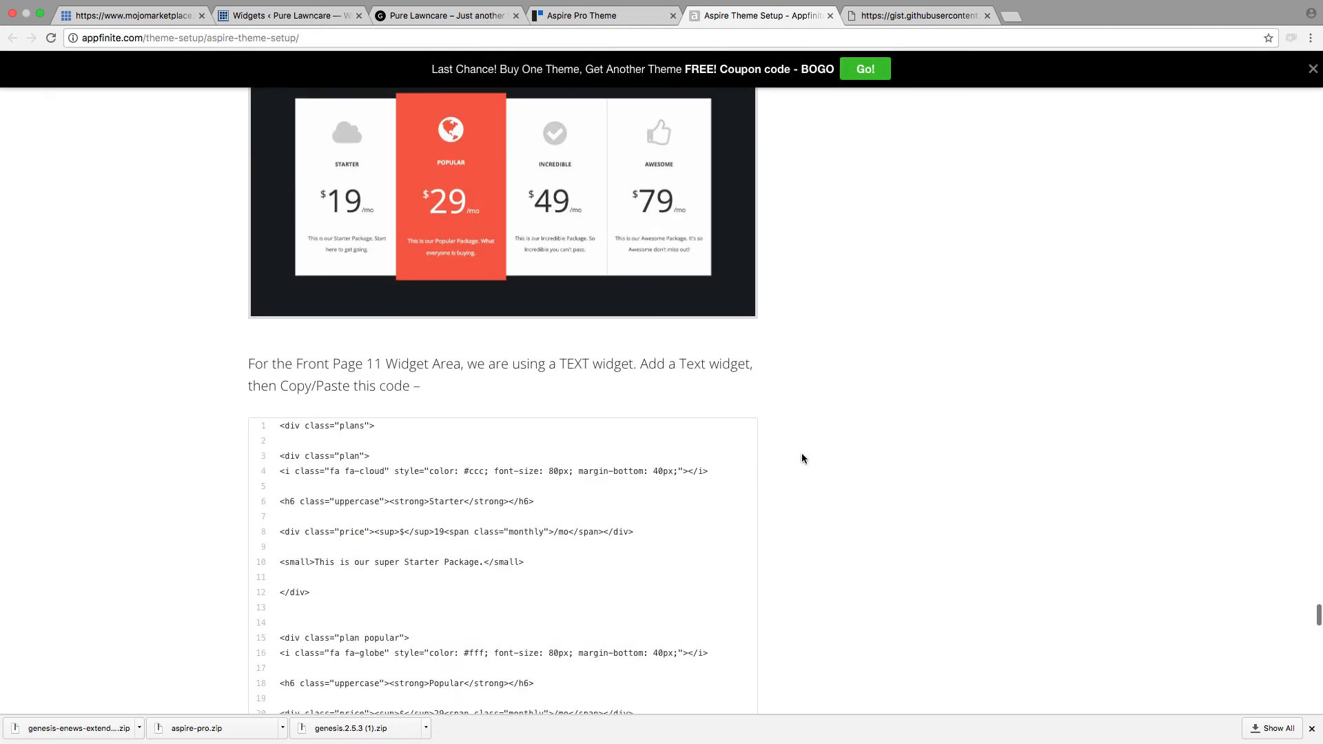
{"action": "scroll", "coordinate": [800, 453], "scroll_direction": "down", "scroll_amount": 4}
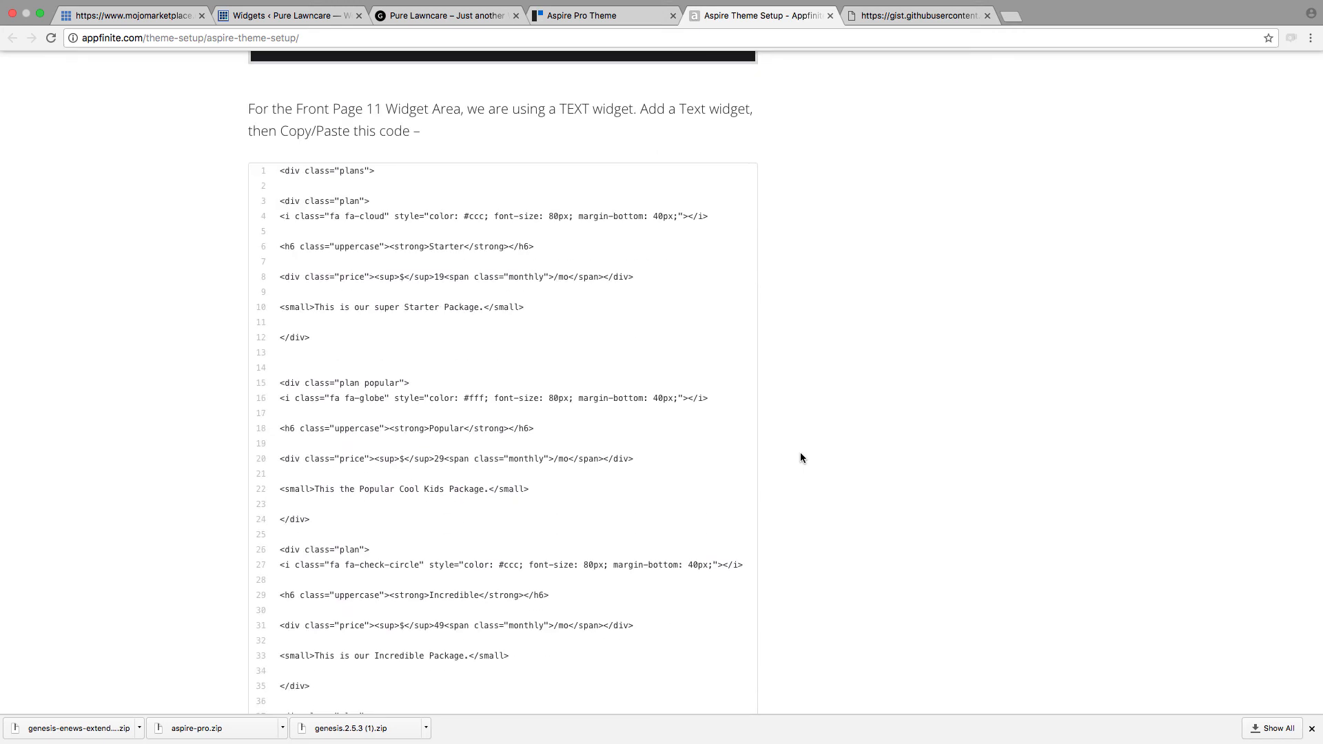
{"action": "scroll", "coordinate": [800, 455], "scroll_direction": "down", "scroll_amount": 10}
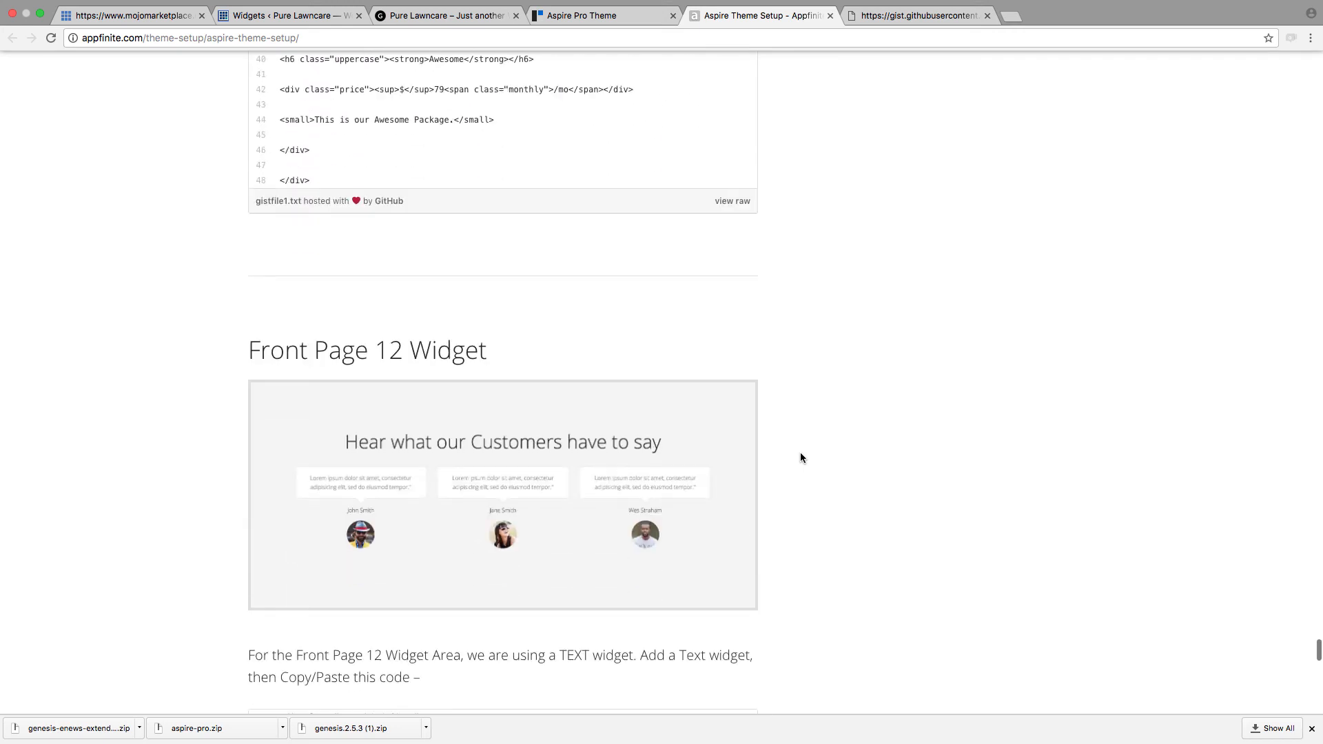
{"action": "scroll", "coordinate": [799, 454], "scroll_direction": "down", "scroll_amount": 5}
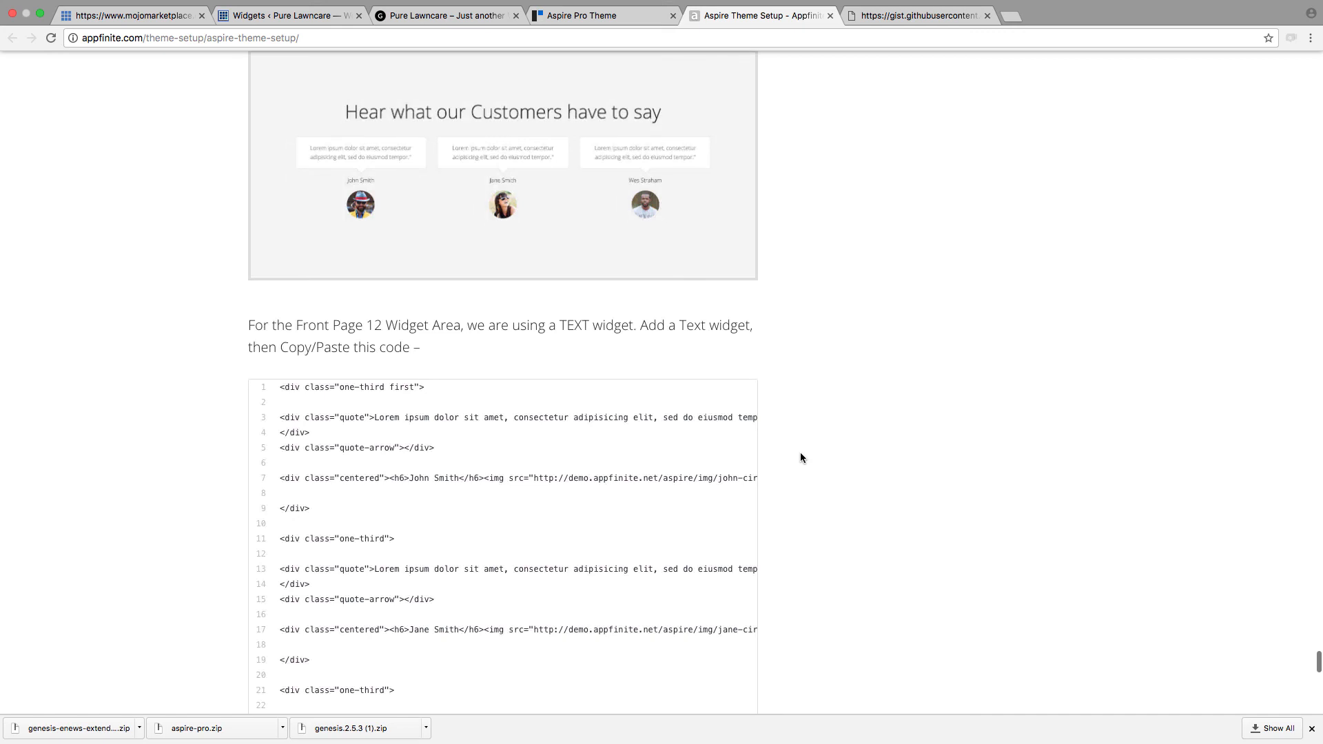
{"action": "scroll", "coordinate": [800, 458], "scroll_direction": "down", "scroll_amount": 14}
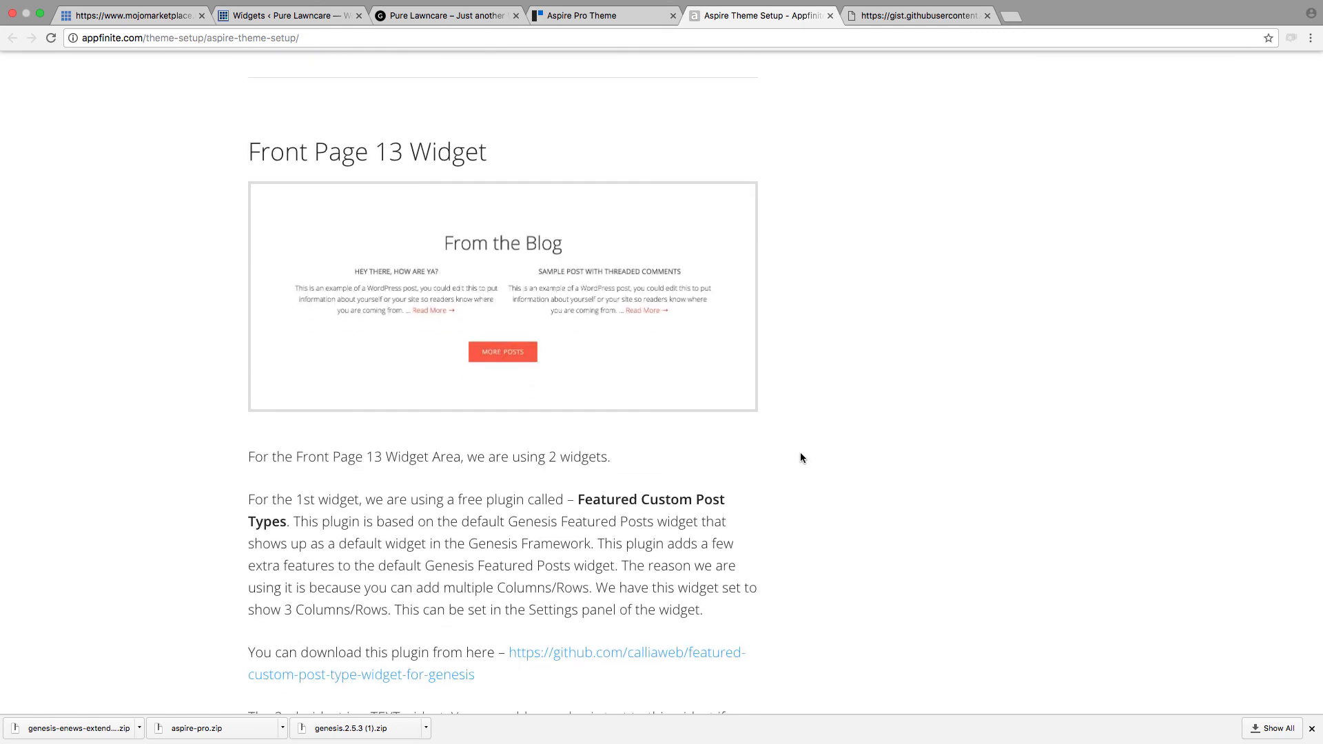
{"action": "scroll", "coordinate": [800, 452], "scroll_direction": "down", "scroll_amount": 5}
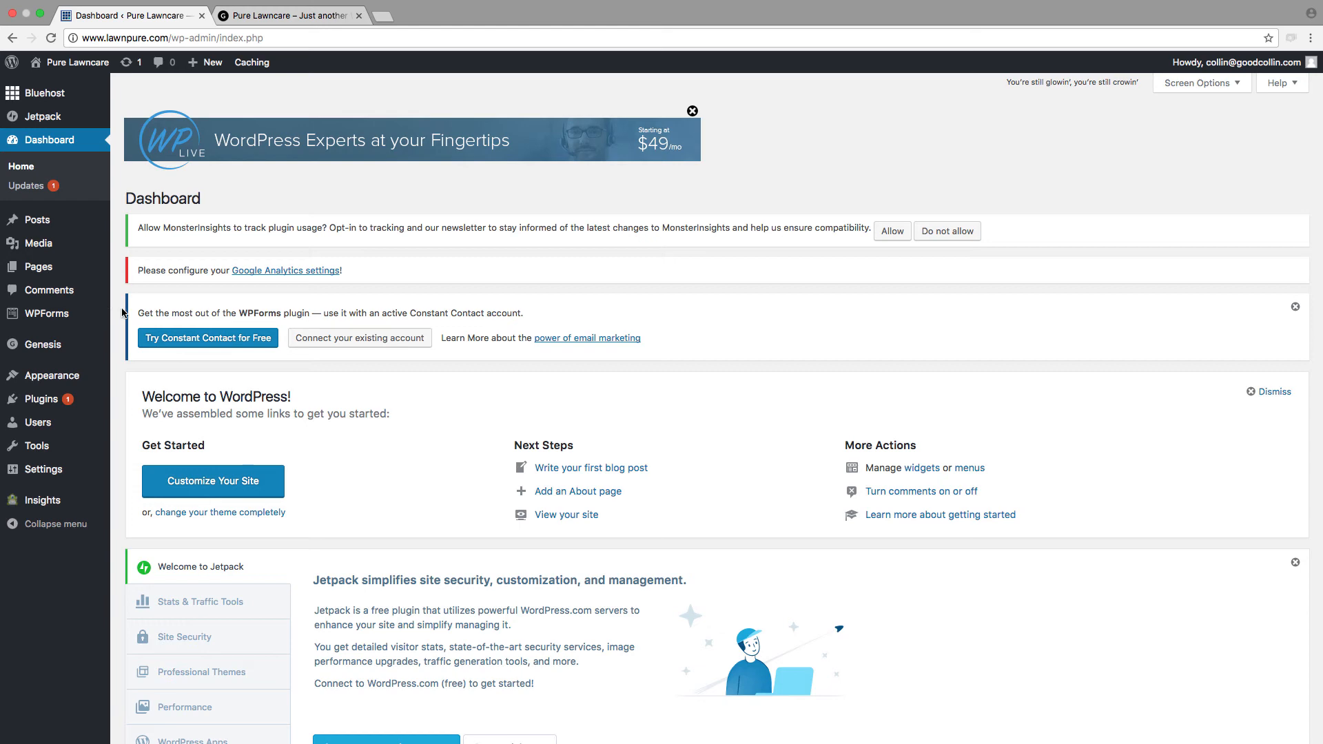
Step: Create and publish a new page titled "Blog", and check its permalink
{"action": "left_click", "coordinate": [39, 273]}
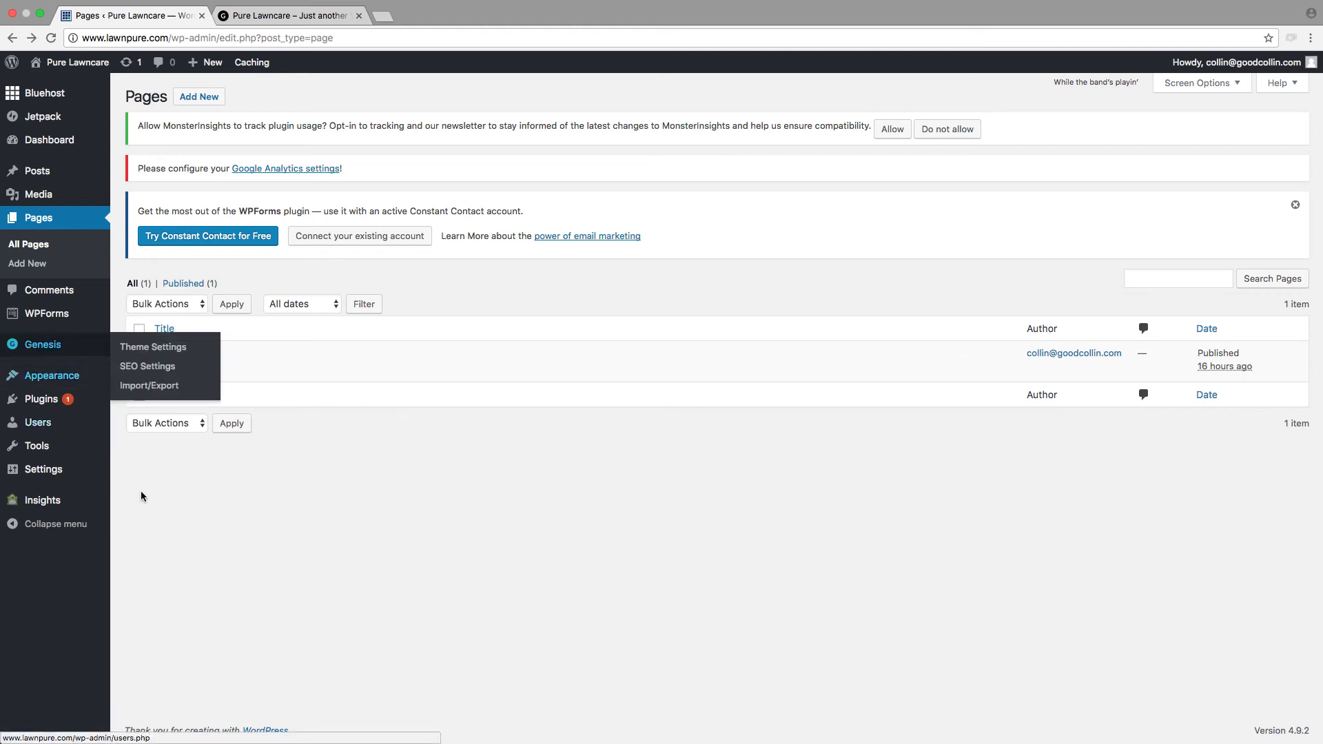
{"action": "mouse_move", "coordinate": [177, 366]}
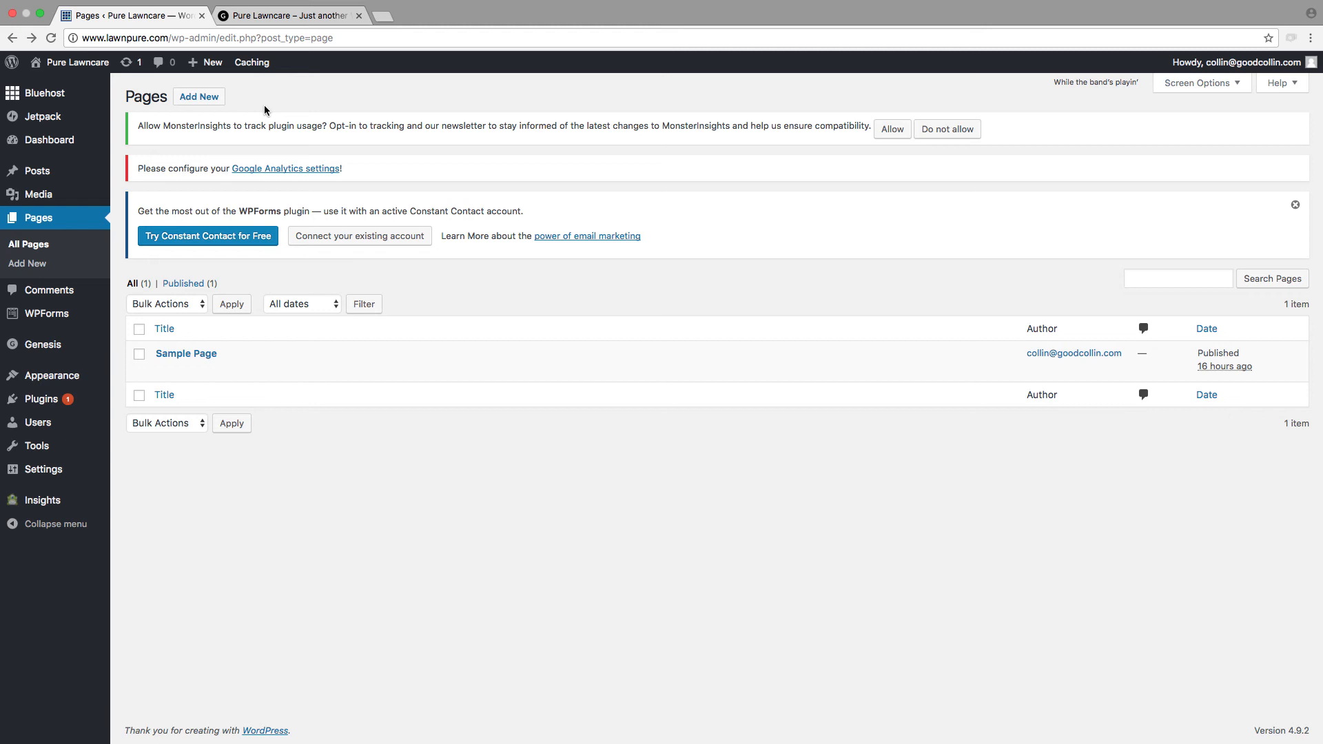
{"action": "left_click", "coordinate": [207, 100]}
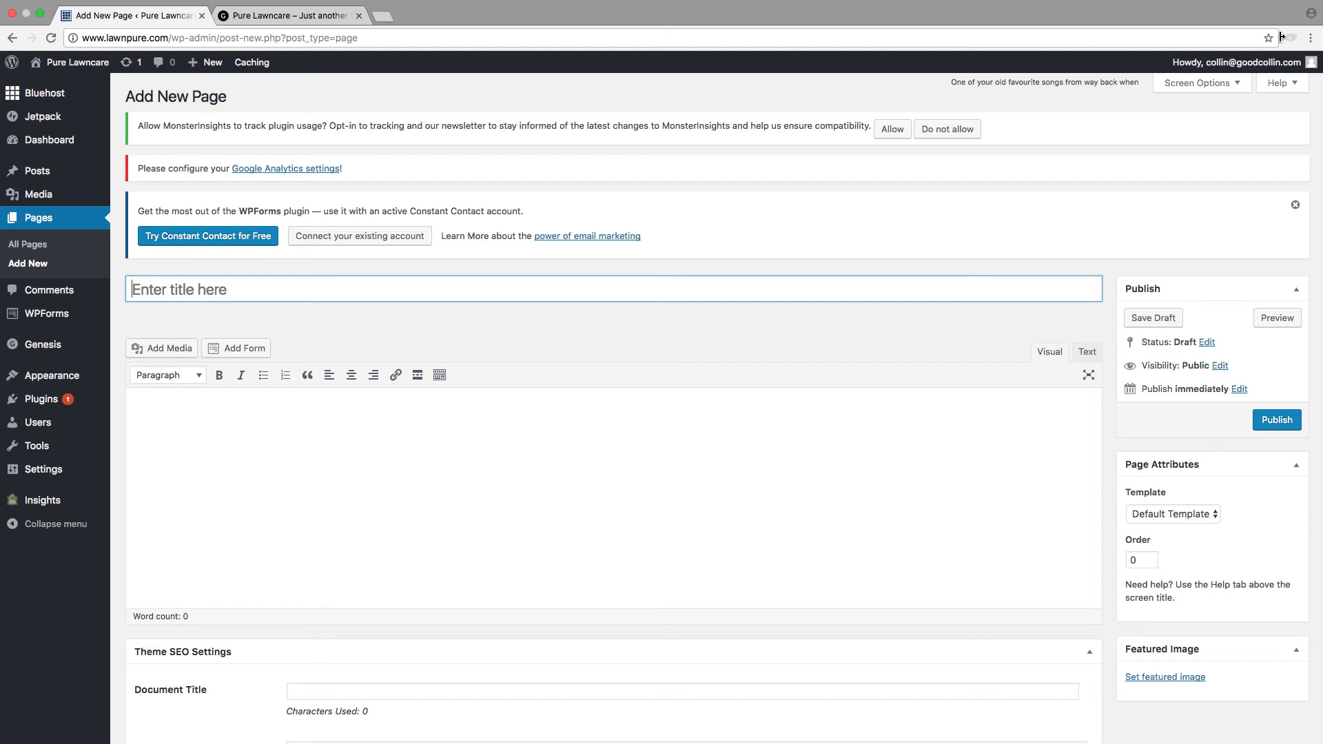
{"action": "type", "text": "B"}
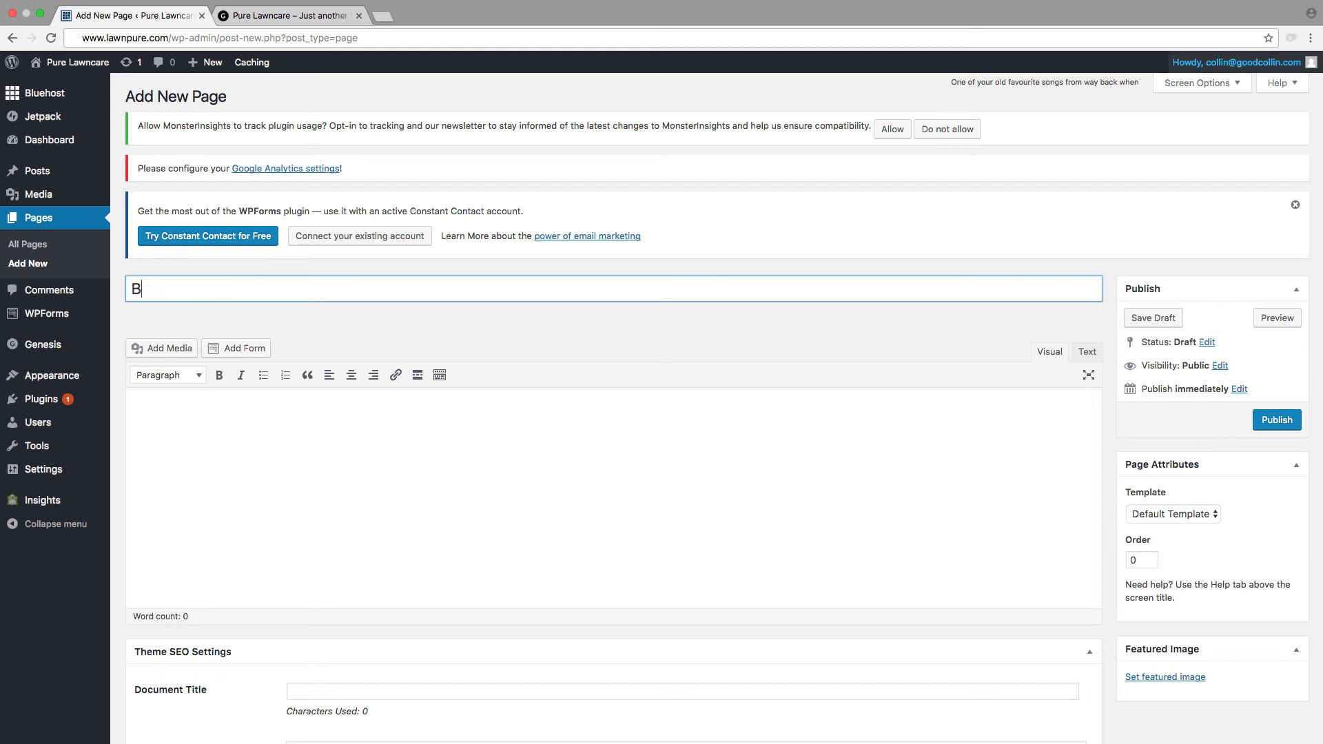
{"action": "type", "text": "log"}
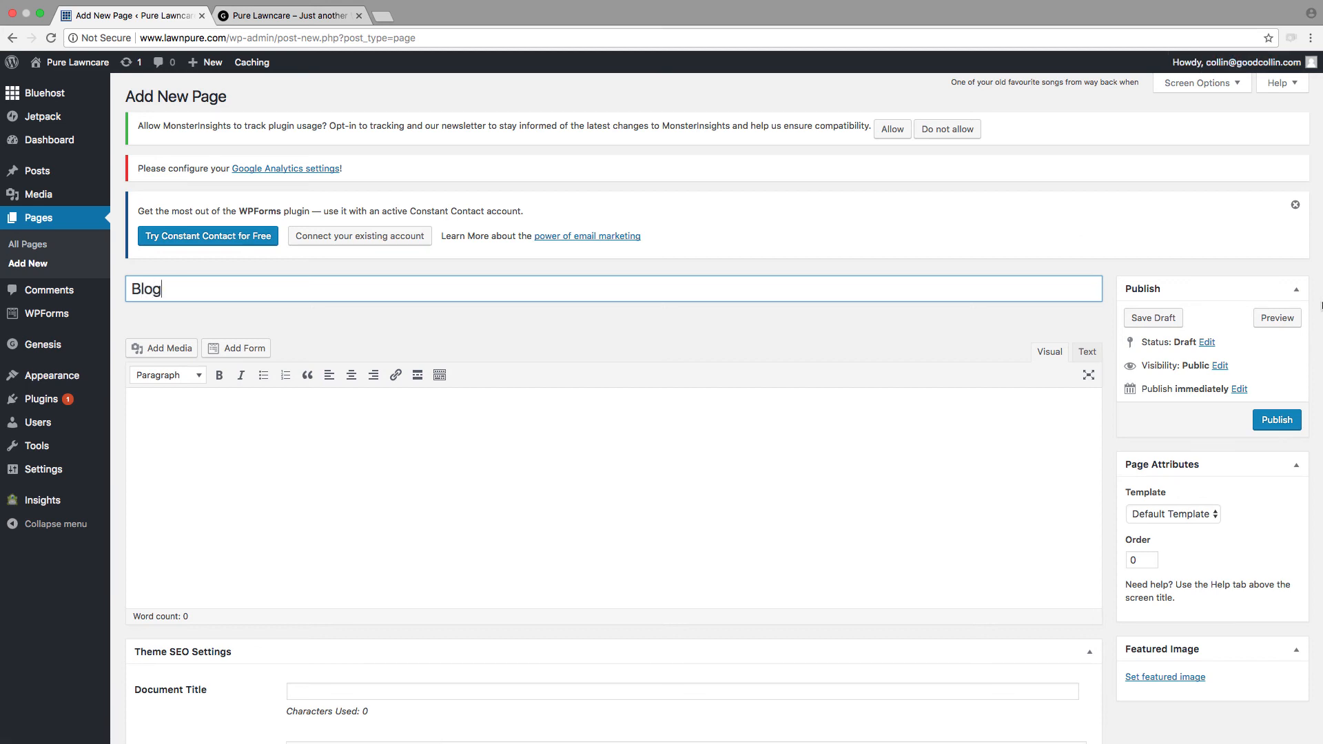
{"action": "left_click", "coordinate": [1279, 421]}
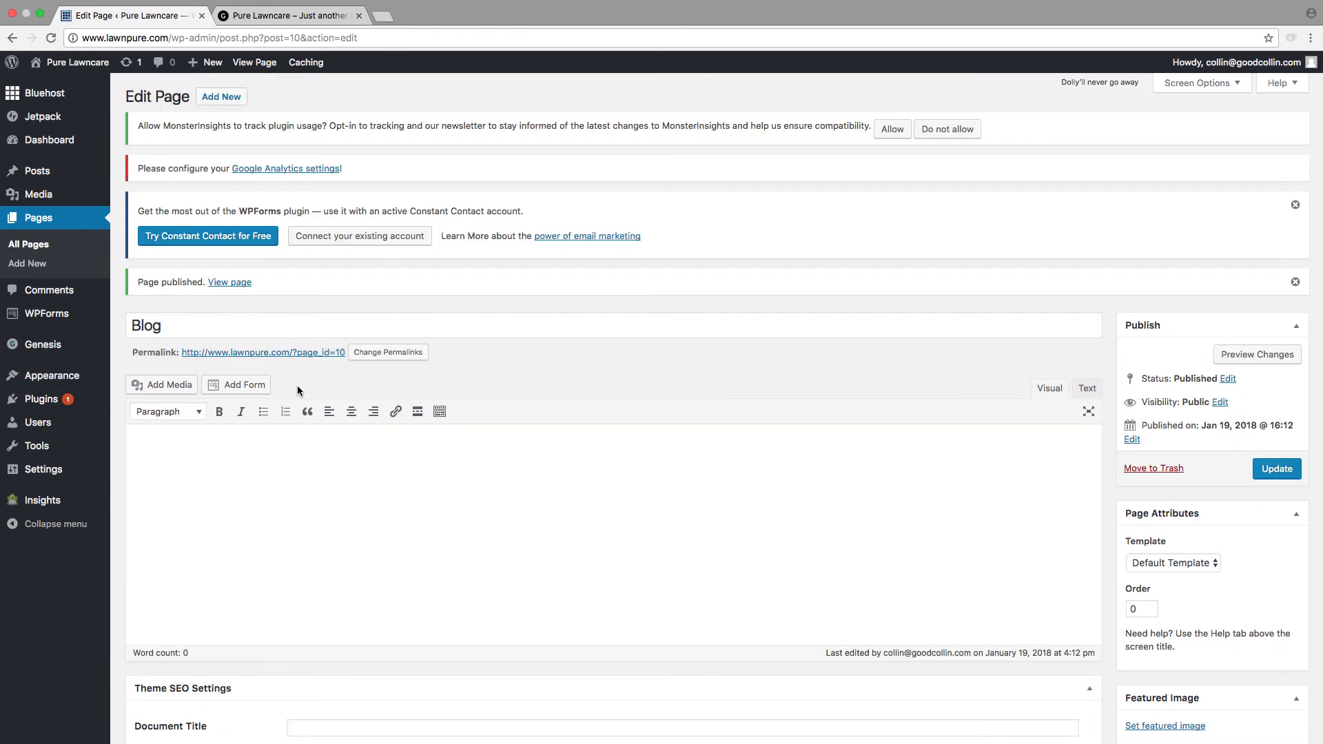
{"action": "left_click_drag", "start_coordinate": [341, 362], "coordinate": [134, 359]}
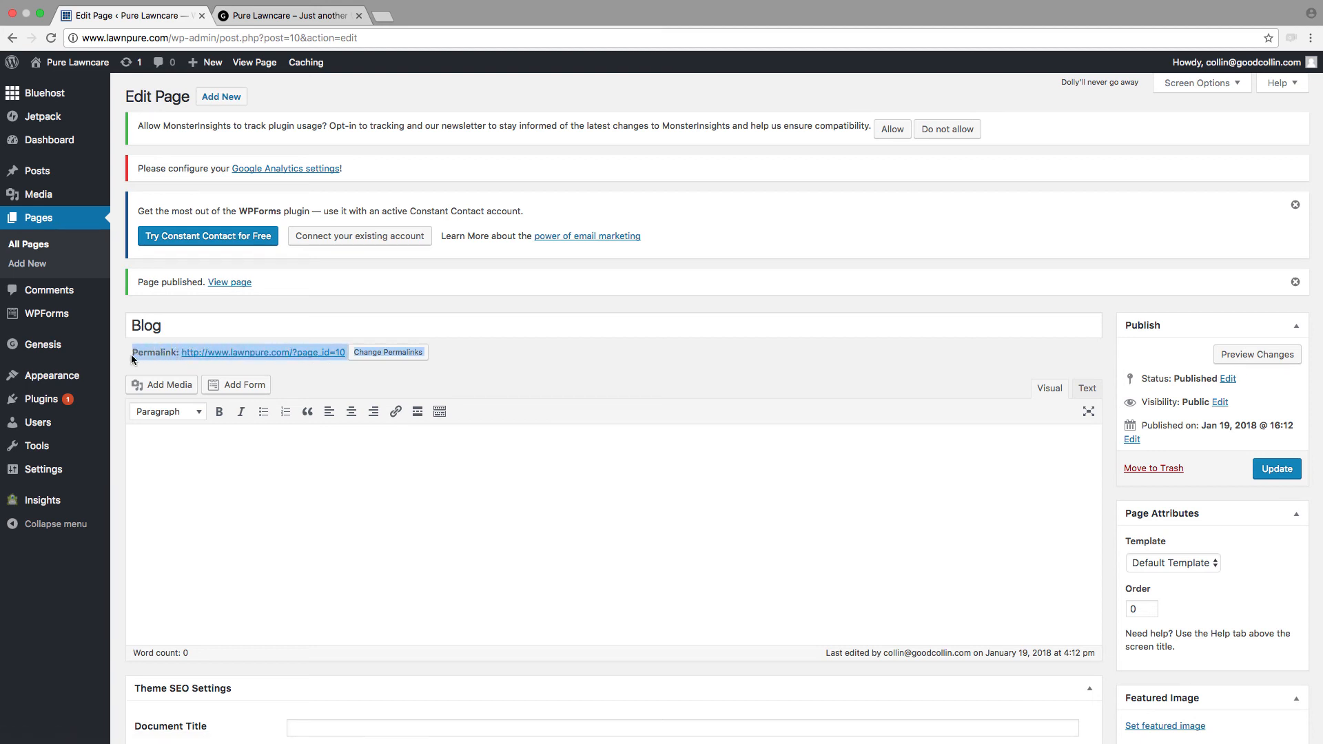
{"action": "left_click", "coordinate": [301, 376]}
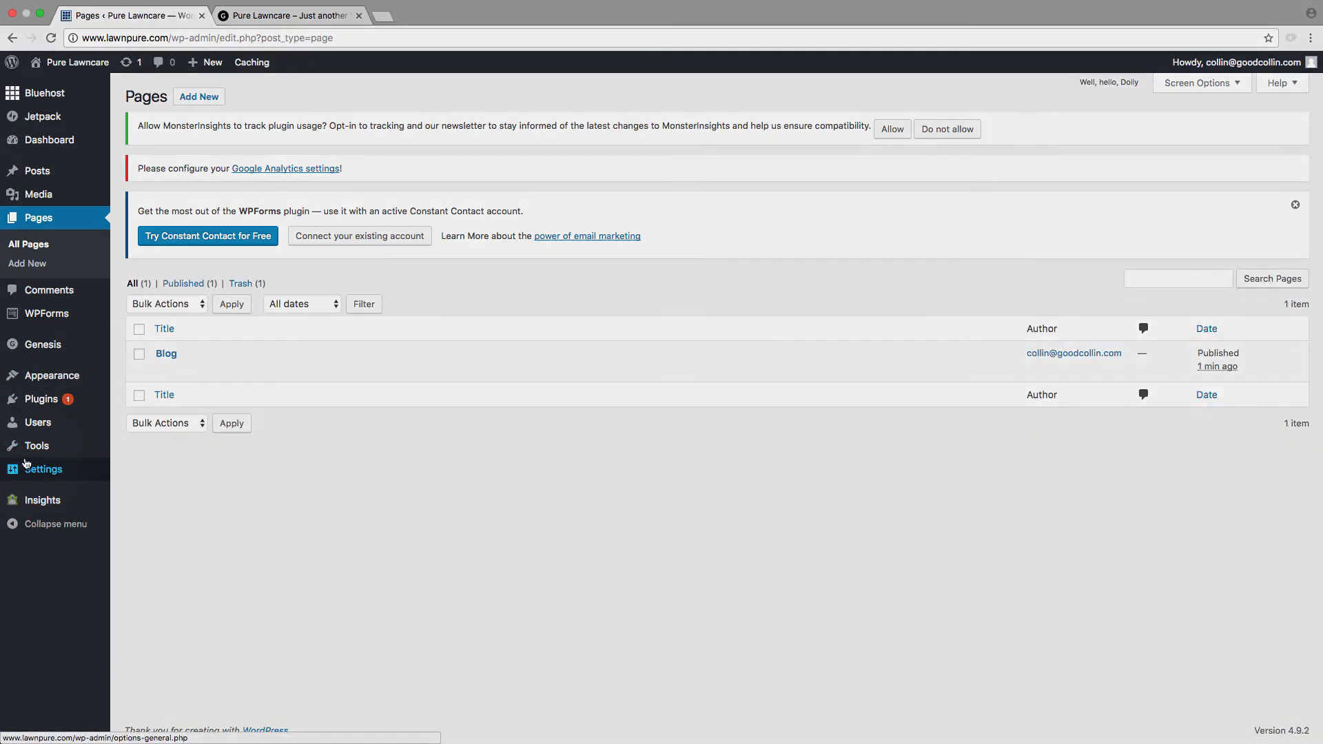
Step: Set the site's permalink structure to Post name and save the changes
{"action": "mouse_move", "coordinate": [41, 470]}
{"action": "left_click", "coordinate": [163, 571]}
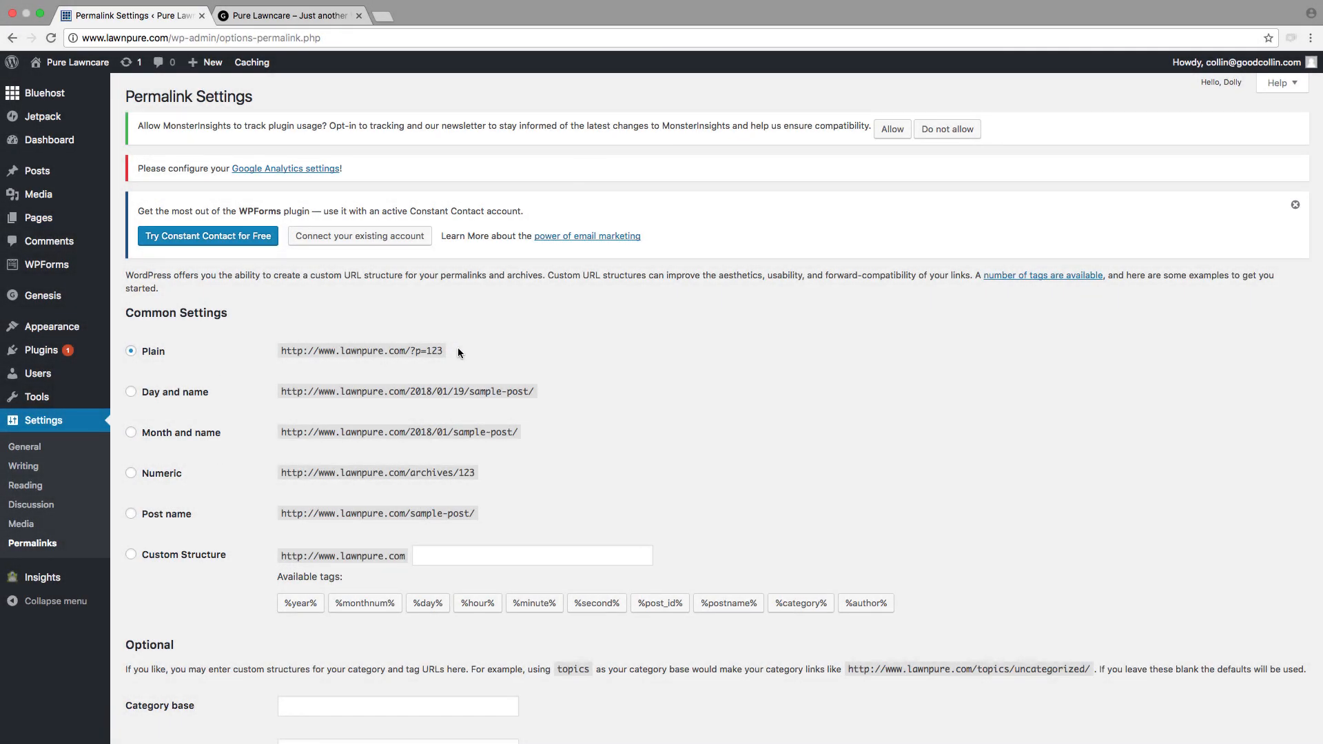
{"action": "left_click_drag", "start_coordinate": [457, 349], "coordinate": [288, 350]}
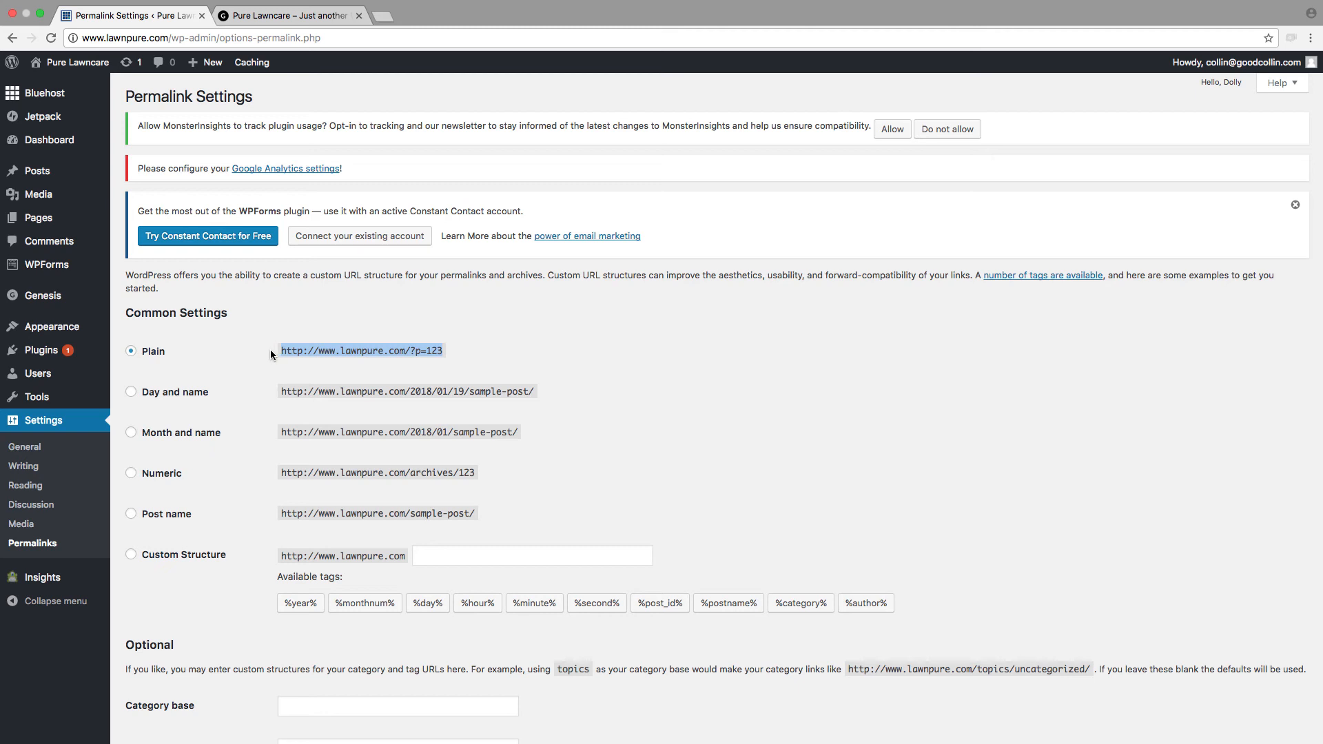
{"action": "scroll", "coordinate": [477, 350], "scroll_direction": "down", "scroll_amount": 1}
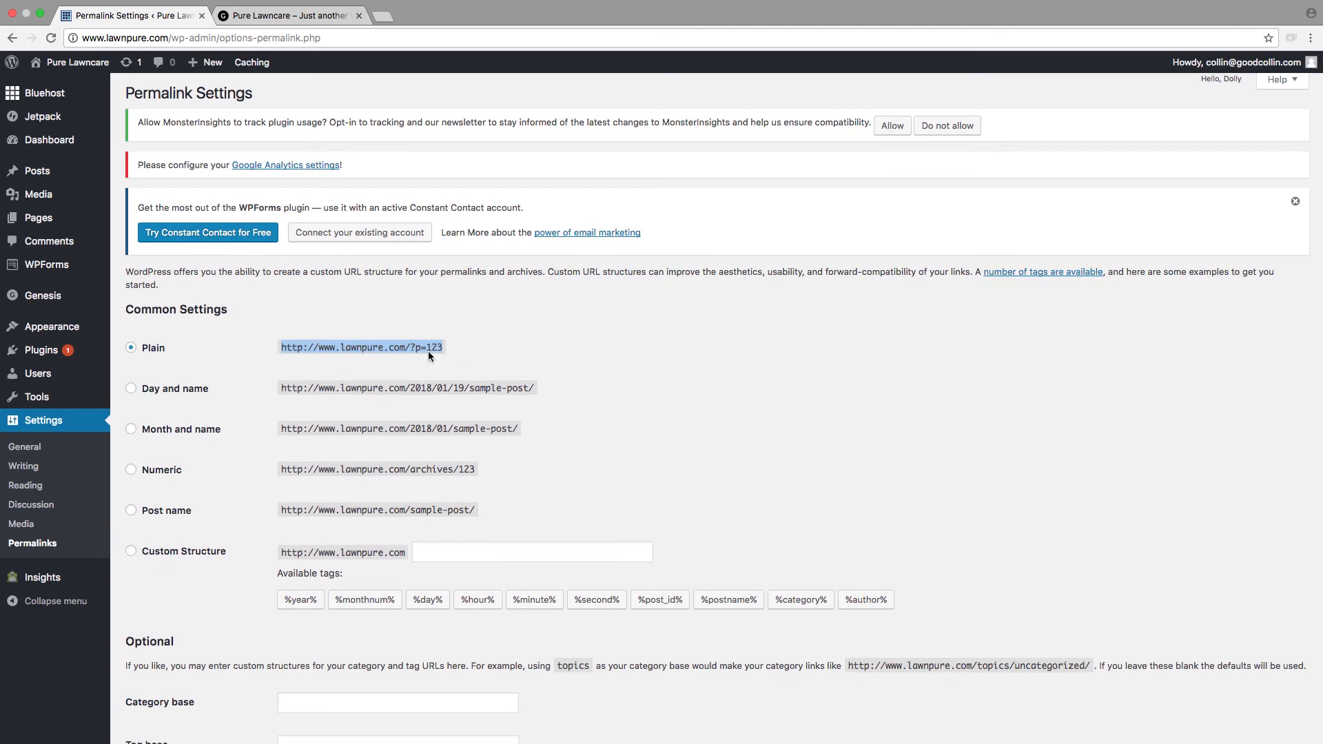
{"action": "scroll", "coordinate": [165, 519], "scroll_direction": "down", "scroll_amount": 1}
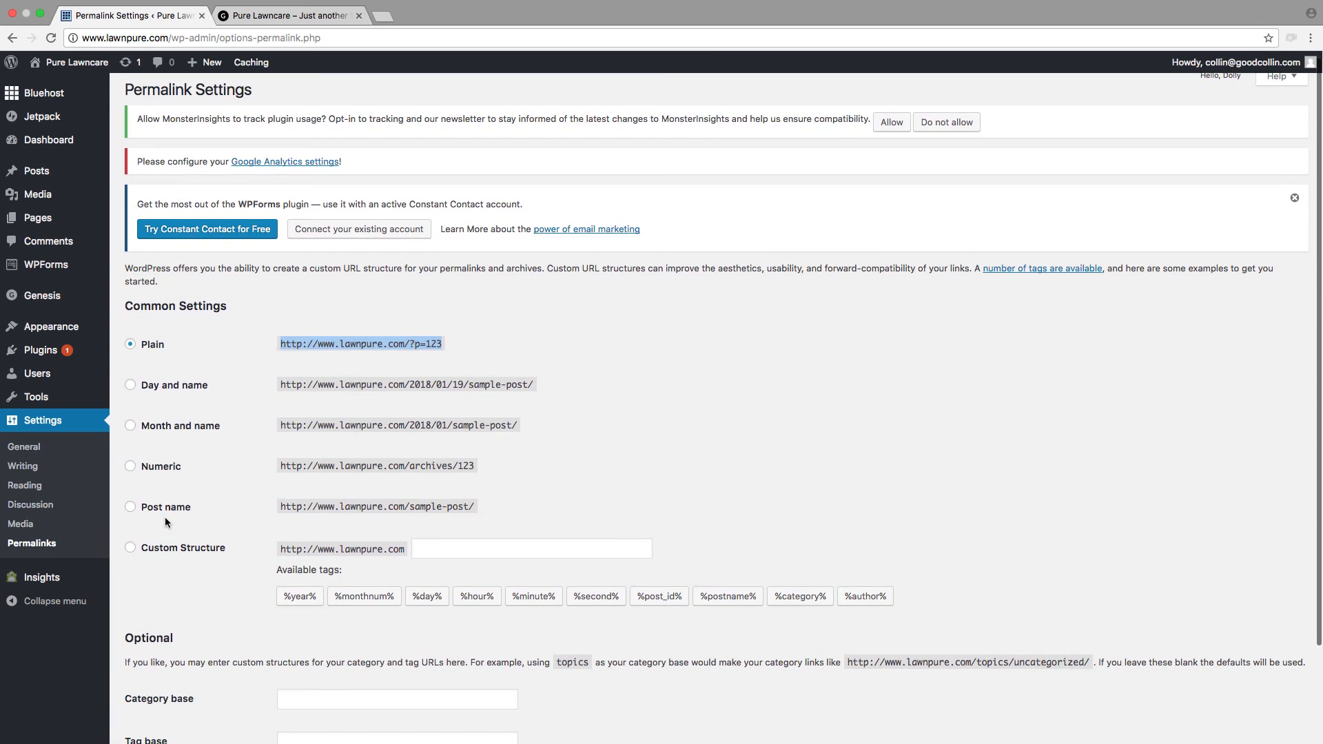
{"action": "scroll", "coordinate": [166, 520], "scroll_direction": "up", "scroll_amount": 1}
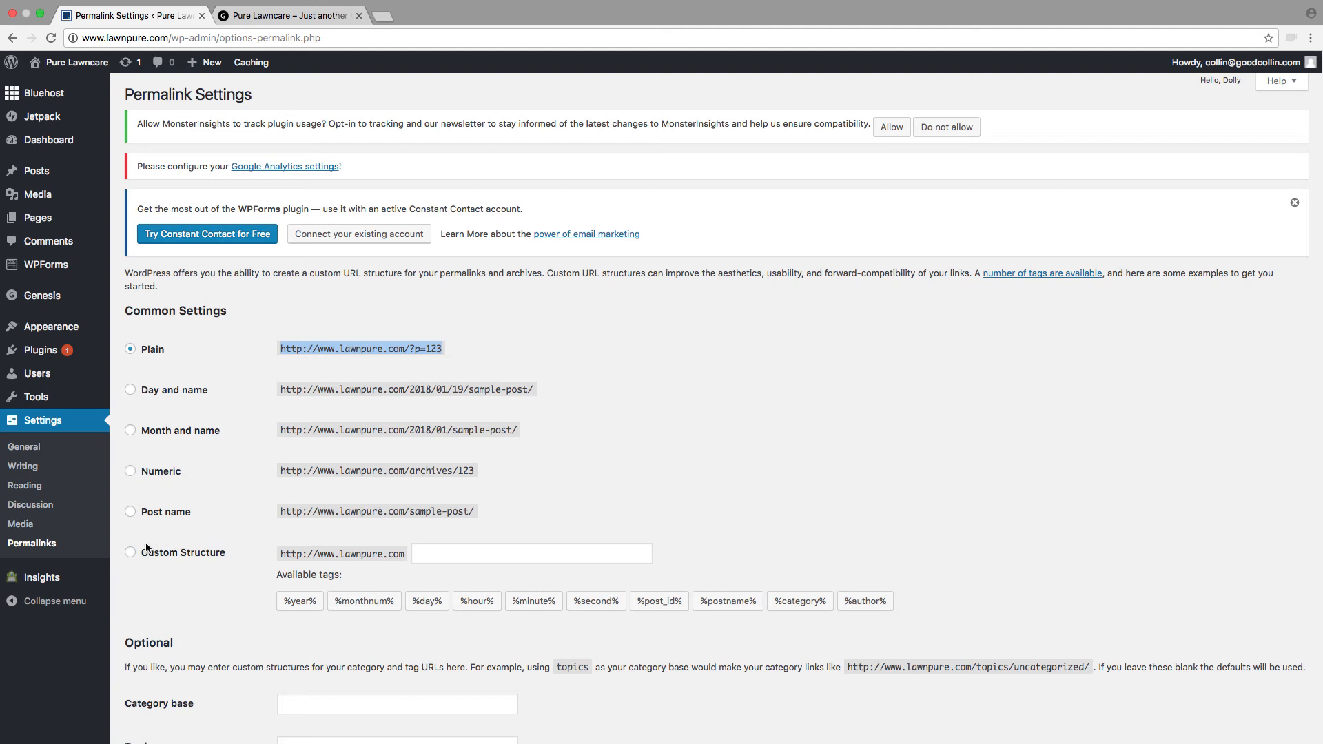
{"action": "scroll", "coordinate": [172, 515], "scroll_direction": "down", "scroll_amount": 1}
{"action": "left_click", "coordinate": [143, 516]}
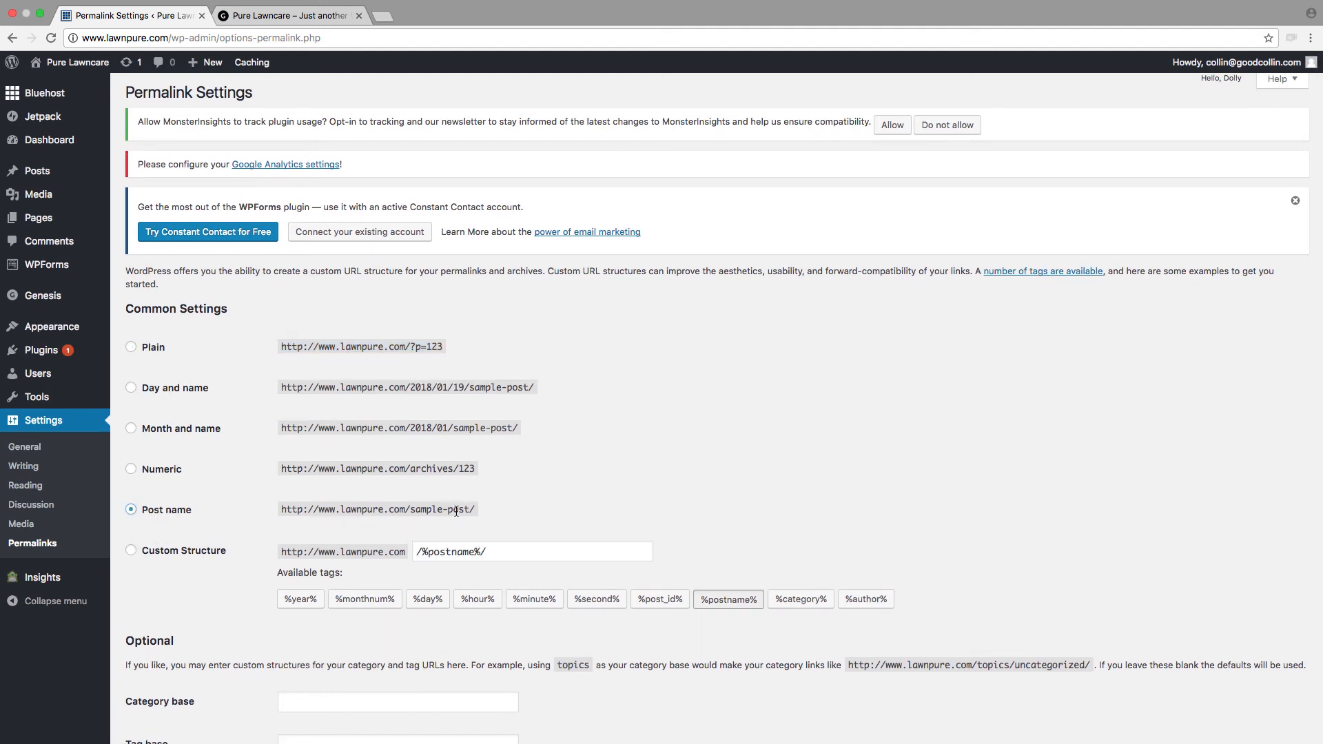
{"action": "scroll", "coordinate": [163, 530], "scroll_direction": "down", "scroll_amount": 3}
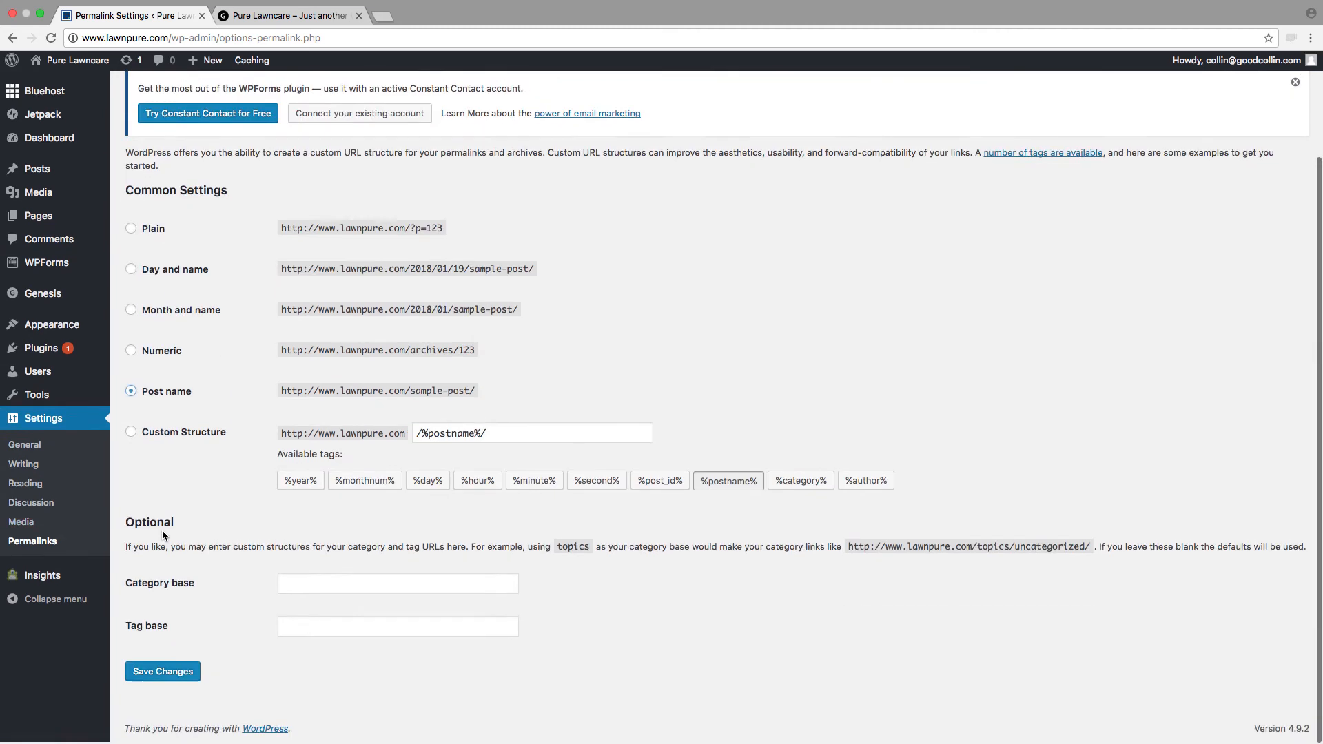
{"action": "left_click", "coordinate": [164, 673]}
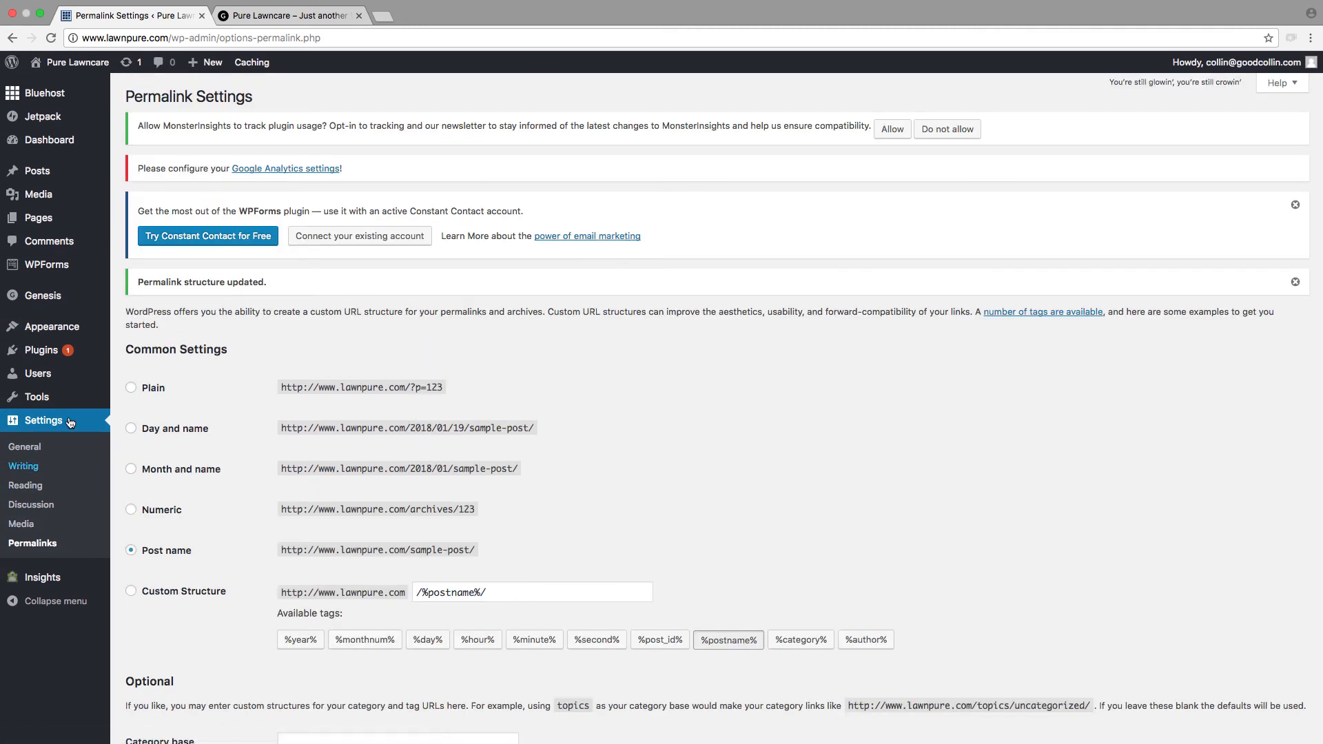
Step: Open the Blog page for editing and examine its permalink, page attributes and Theme SEO Settings
{"action": "mouse_move", "coordinate": [16, 358]}
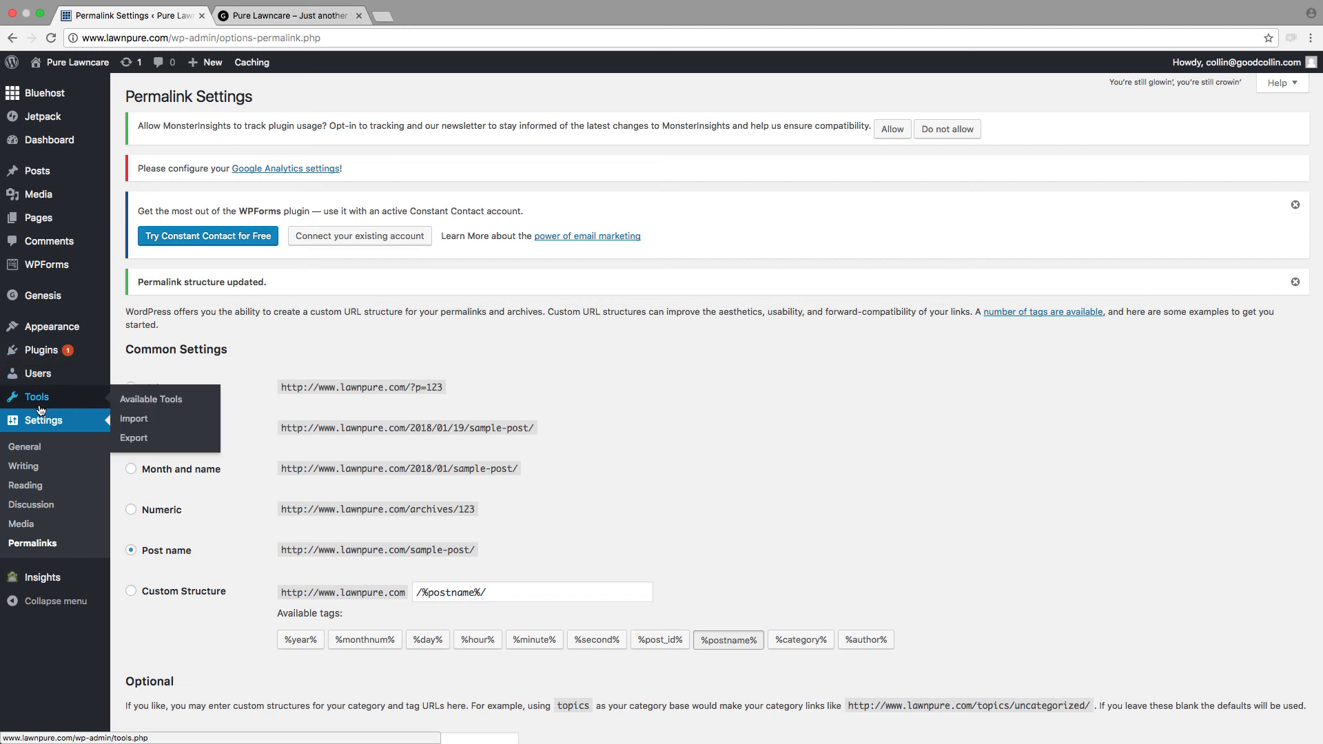
{"action": "mouse_move", "coordinate": [41, 218]}
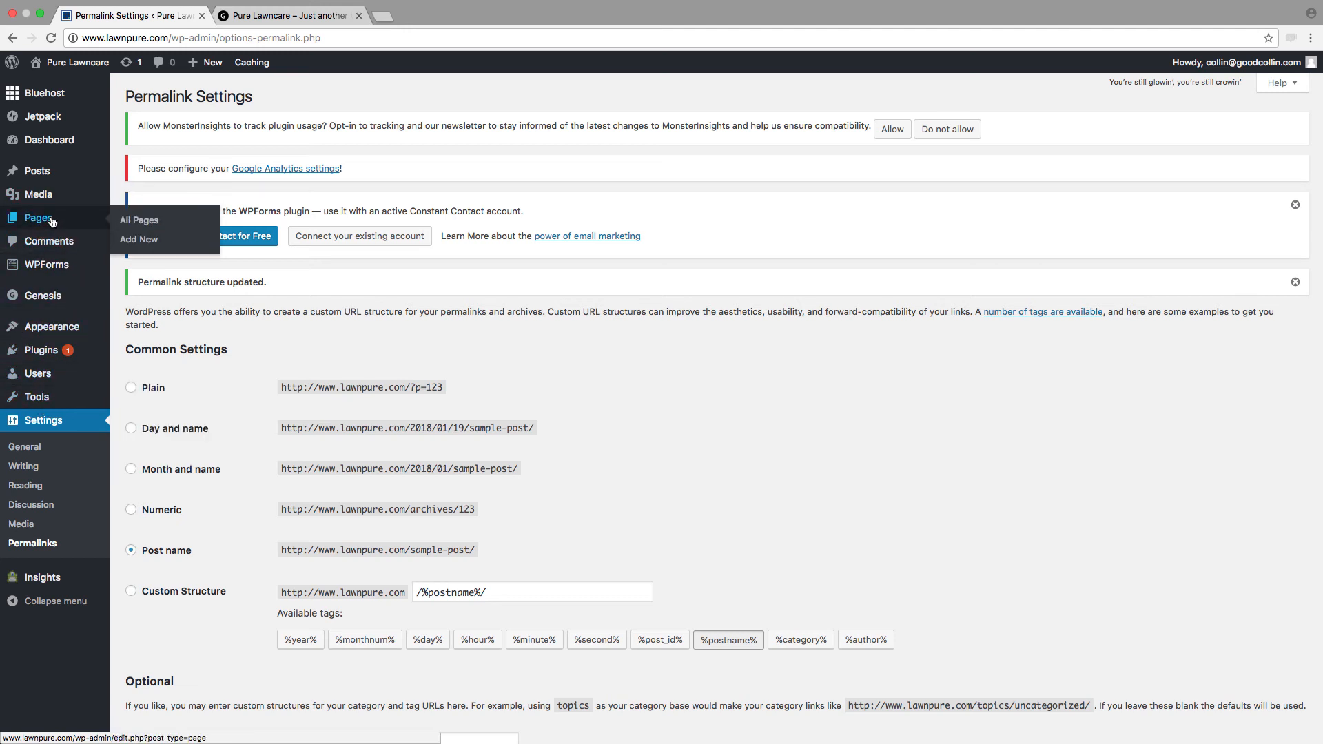
{"action": "left_click", "coordinate": [151, 223]}
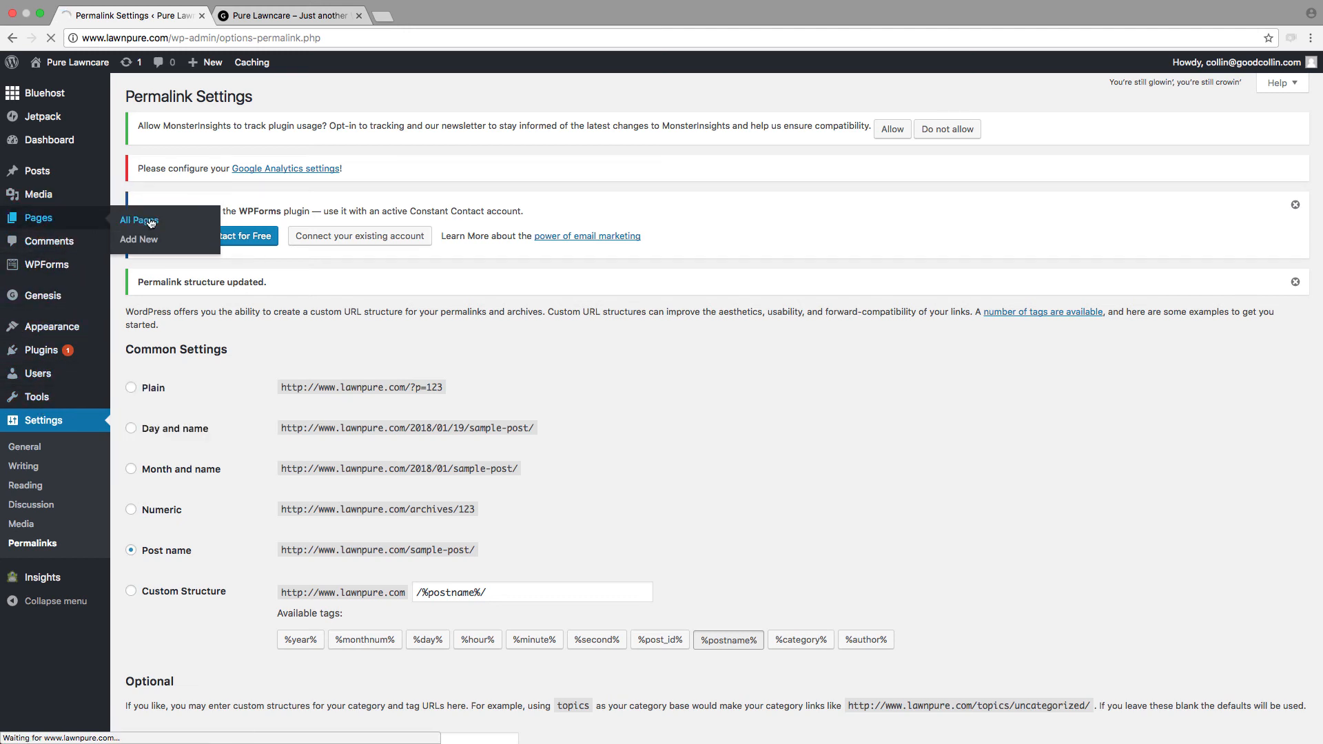
{"action": "mouse_move", "coordinate": [166, 369]}
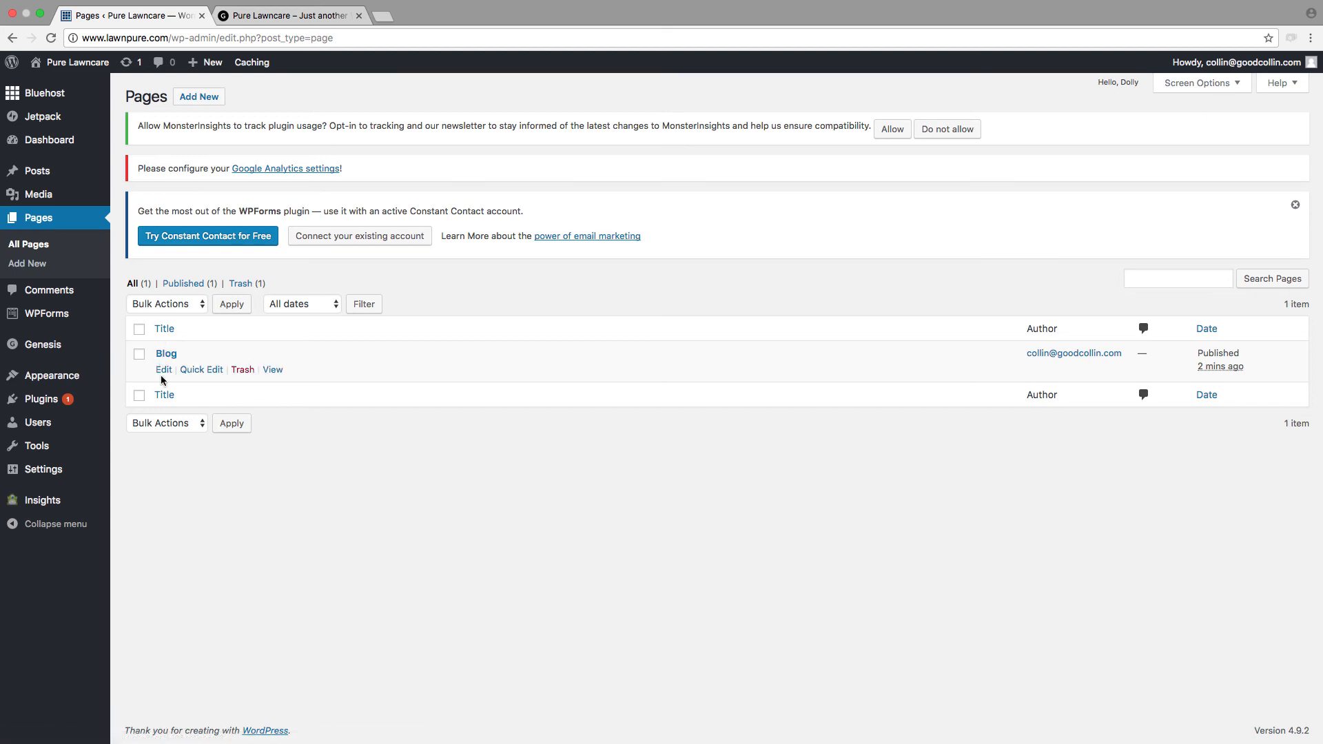
{"action": "left_click", "coordinate": [164, 370]}
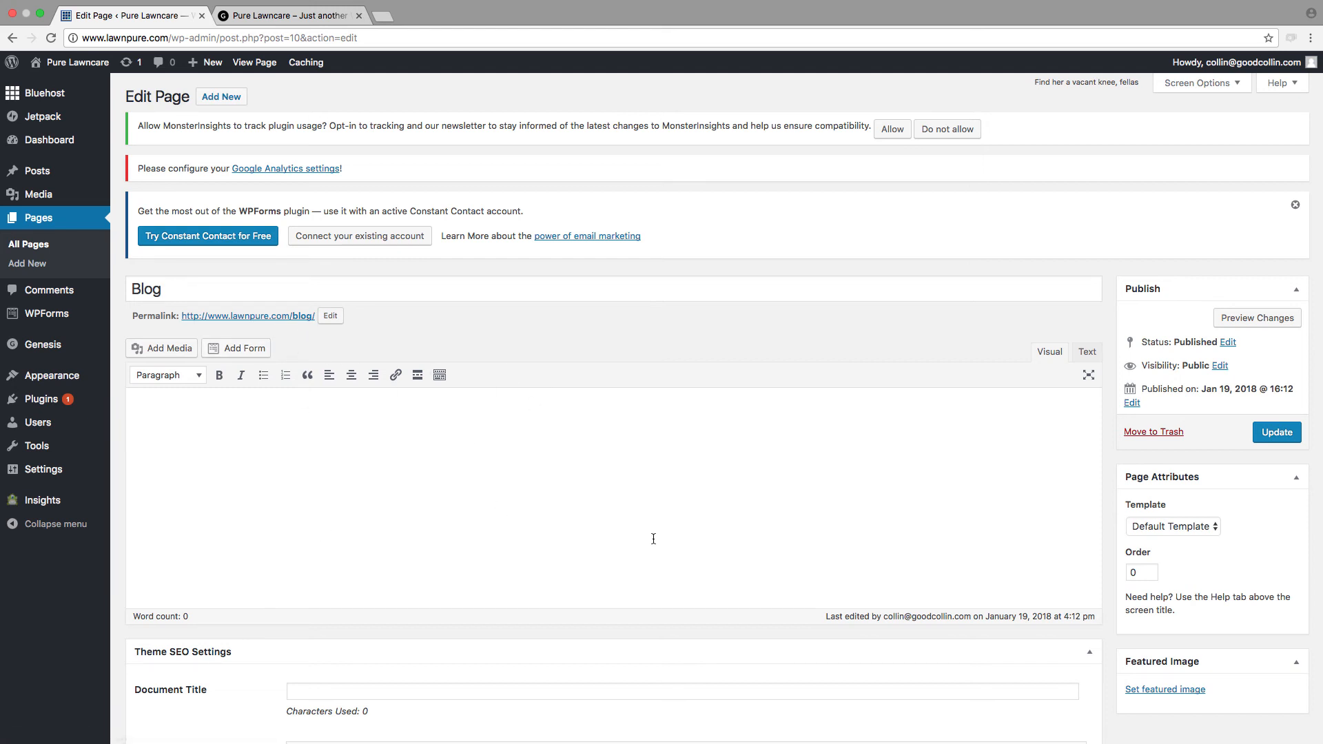
{"action": "scroll", "coordinate": [714, 540], "scroll_direction": "down", "scroll_amount": 1}
{"action": "scroll", "coordinate": [714, 540], "scroll_direction": "down", "scroll_amount": 8}
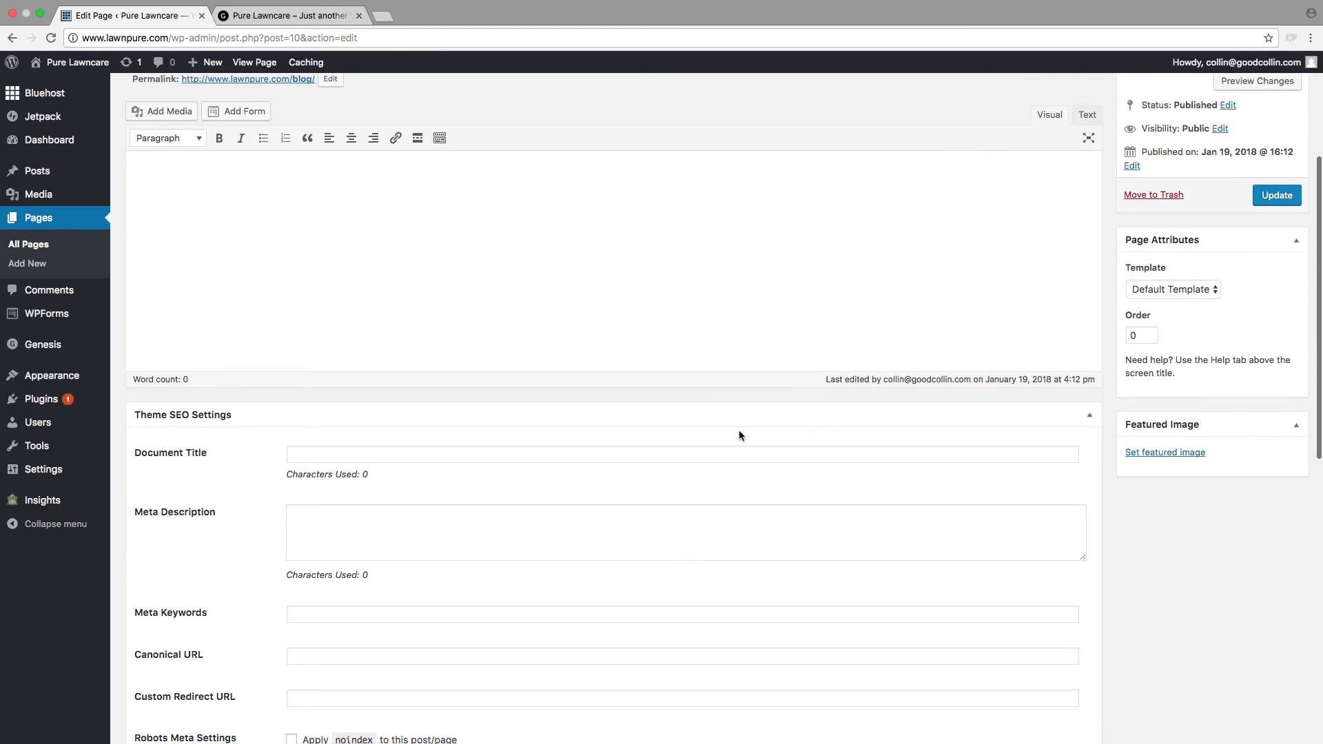
{"action": "scroll", "coordinate": [737, 433], "scroll_direction": "down", "scroll_amount": 4}
{"action": "scroll", "coordinate": [712, 416], "scroll_direction": "up", "scroll_amount": 12}
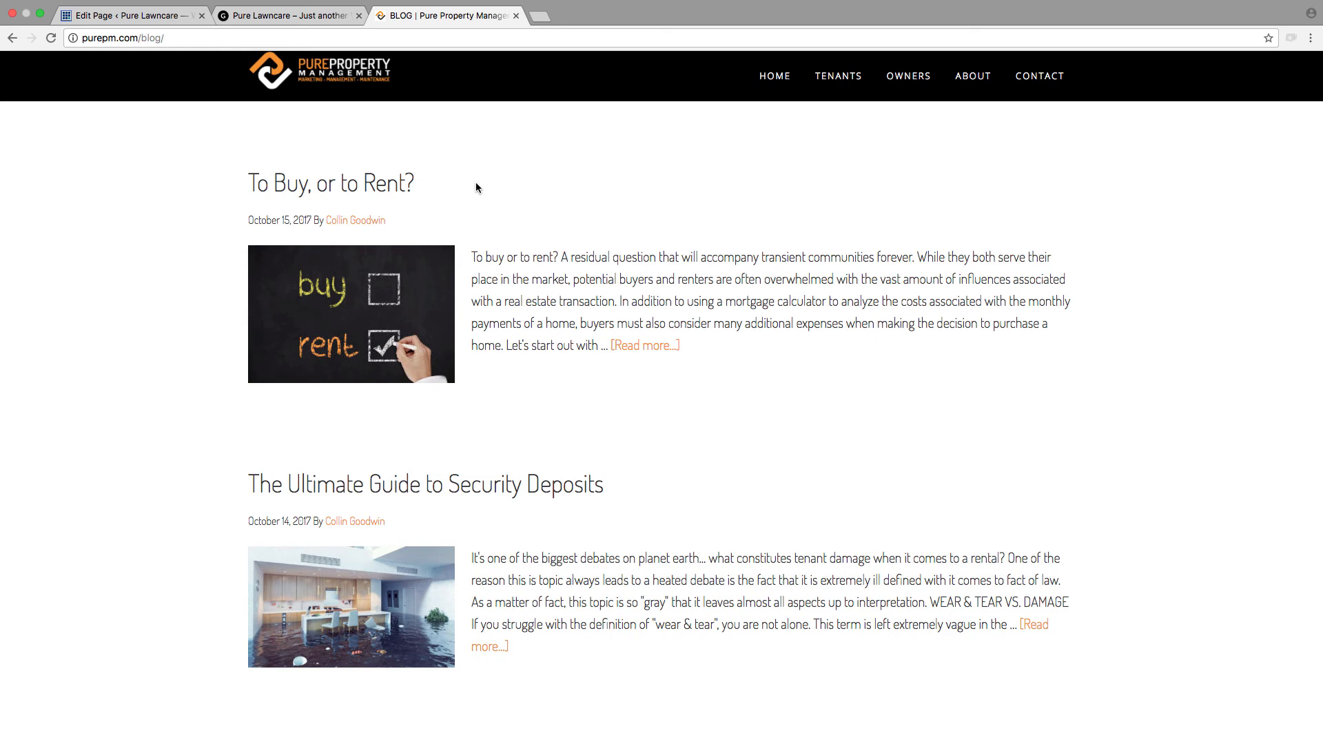
Step: Examine the post list on the Pure Property Management blog page, from the newest post to the footer
{"action": "scroll", "coordinate": [565, 325], "scroll_direction": "down", "scroll_amount": 3}
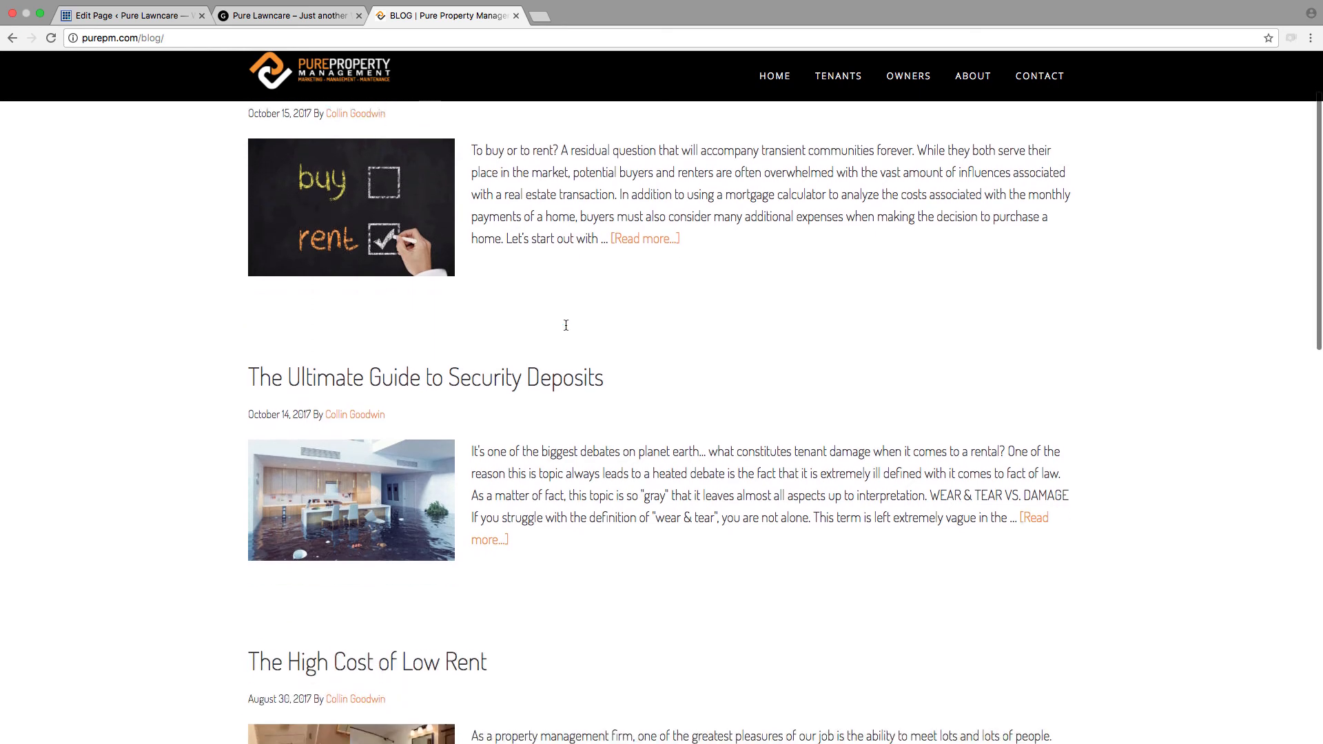
{"action": "scroll", "coordinate": [566, 326], "scroll_direction": "down", "scroll_amount": 5}
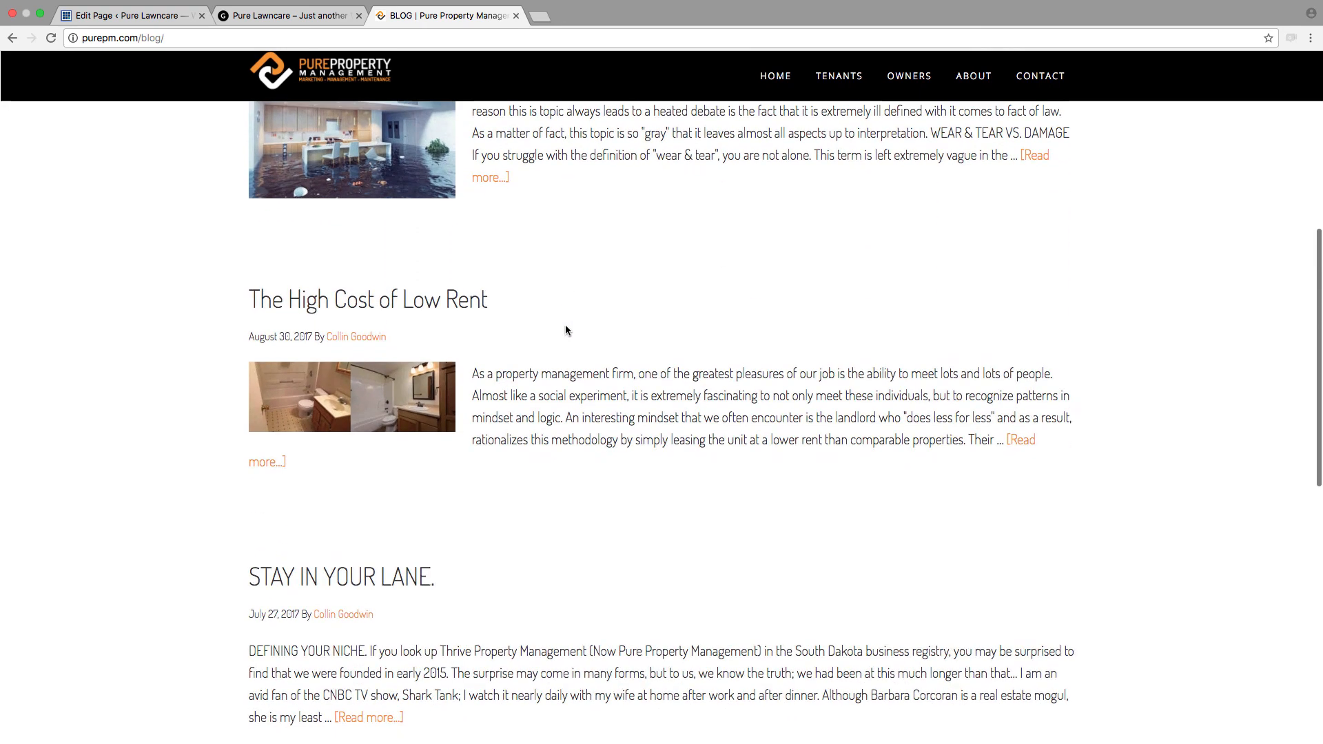
{"action": "scroll", "coordinate": [565, 330], "scroll_direction": "down", "scroll_amount": 1}
{"action": "scroll", "coordinate": [564, 330], "scroll_direction": "up", "scroll_amount": 5}
{"action": "scroll", "coordinate": [564, 330], "scroll_direction": "down", "scroll_amount": 11}
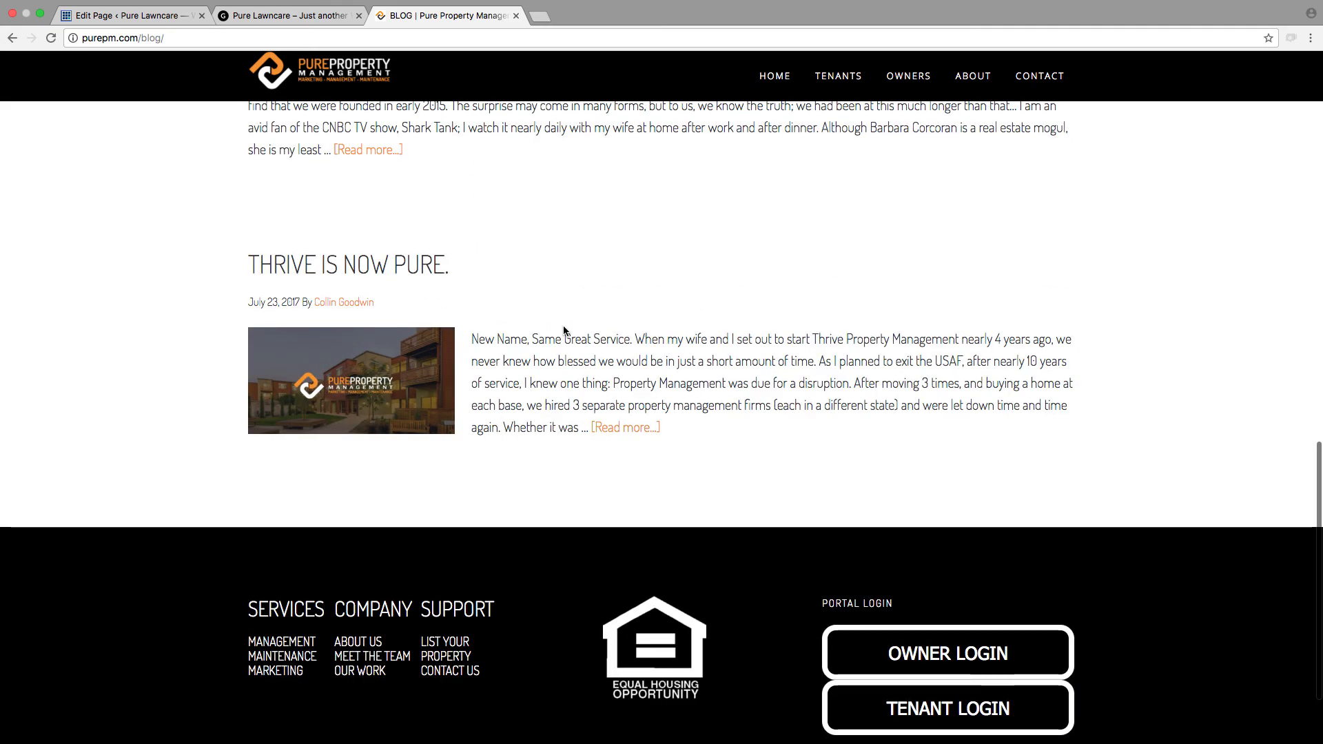
{"action": "scroll", "coordinate": [564, 330], "scroll_direction": "up", "scroll_amount": 15}
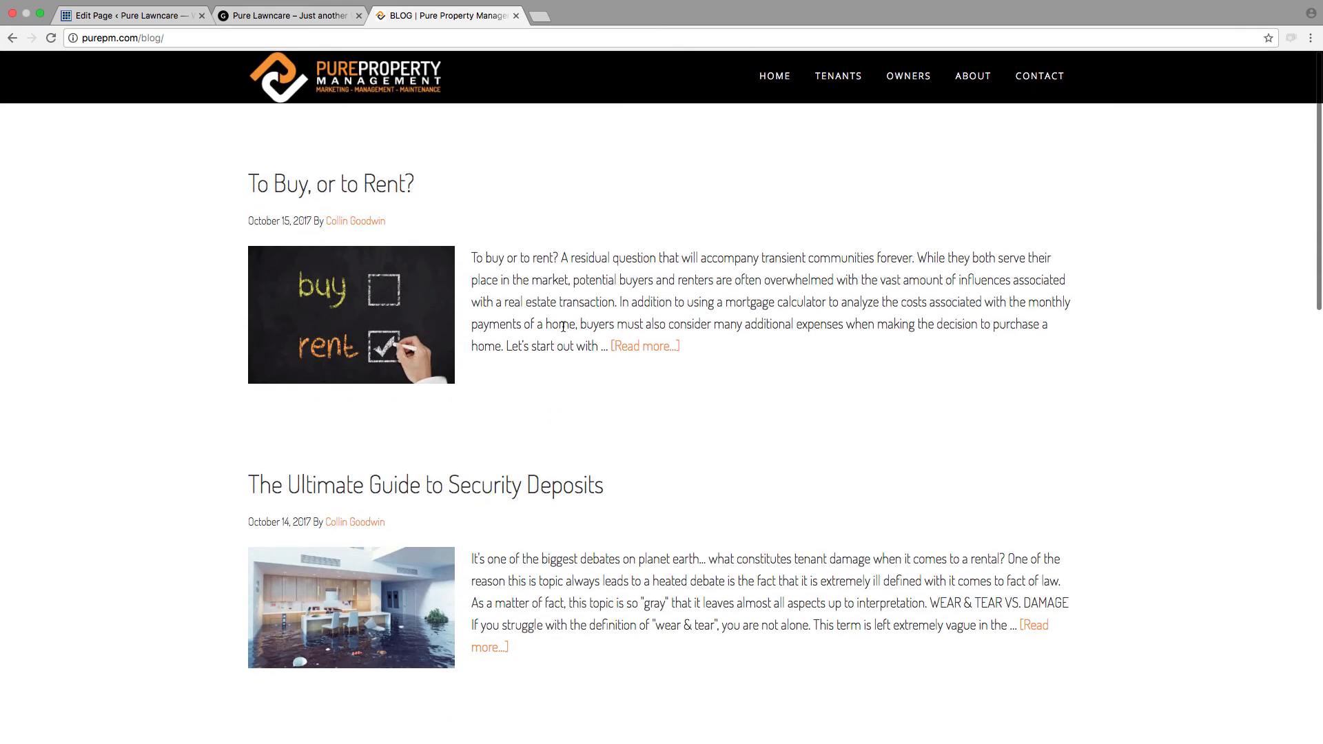
{"action": "scroll", "coordinate": [321, 506], "scroll_direction": "down", "scroll_amount": 3}
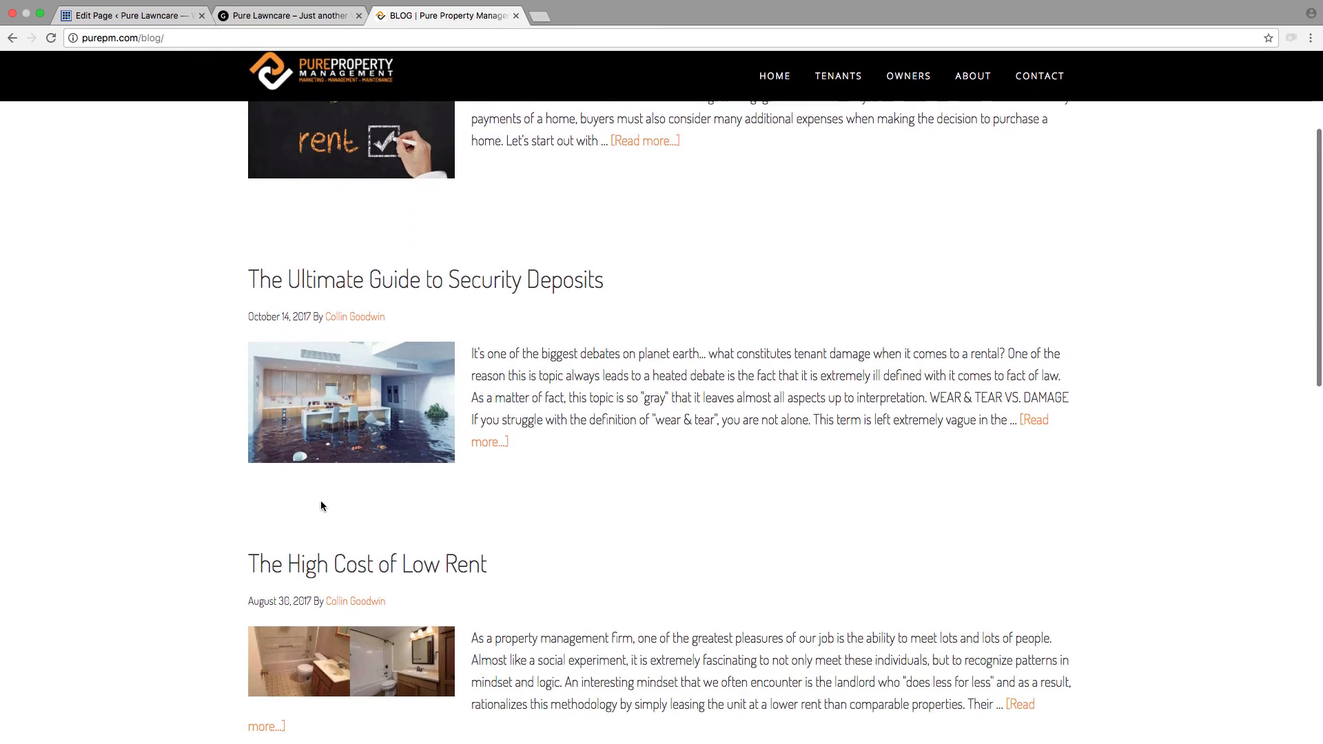
{"action": "scroll", "coordinate": [321, 507], "scroll_direction": "down", "scroll_amount": 10}
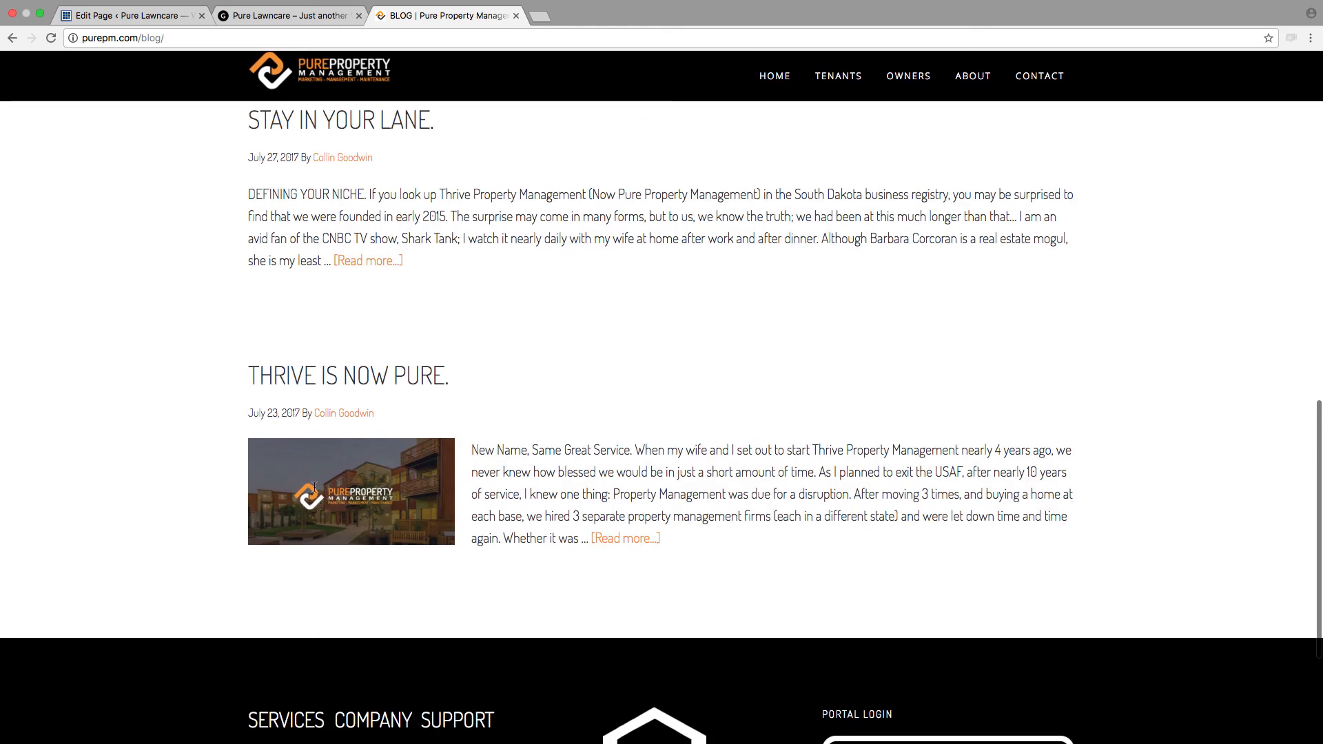
{"action": "scroll", "coordinate": [314, 485], "scroll_direction": "up", "scroll_amount": 15}
Step: Open the example blog's "To Buy, or to Rent?" post, look through the article, and return to the post list
{"action": "left_click", "coordinate": [398, 336]}
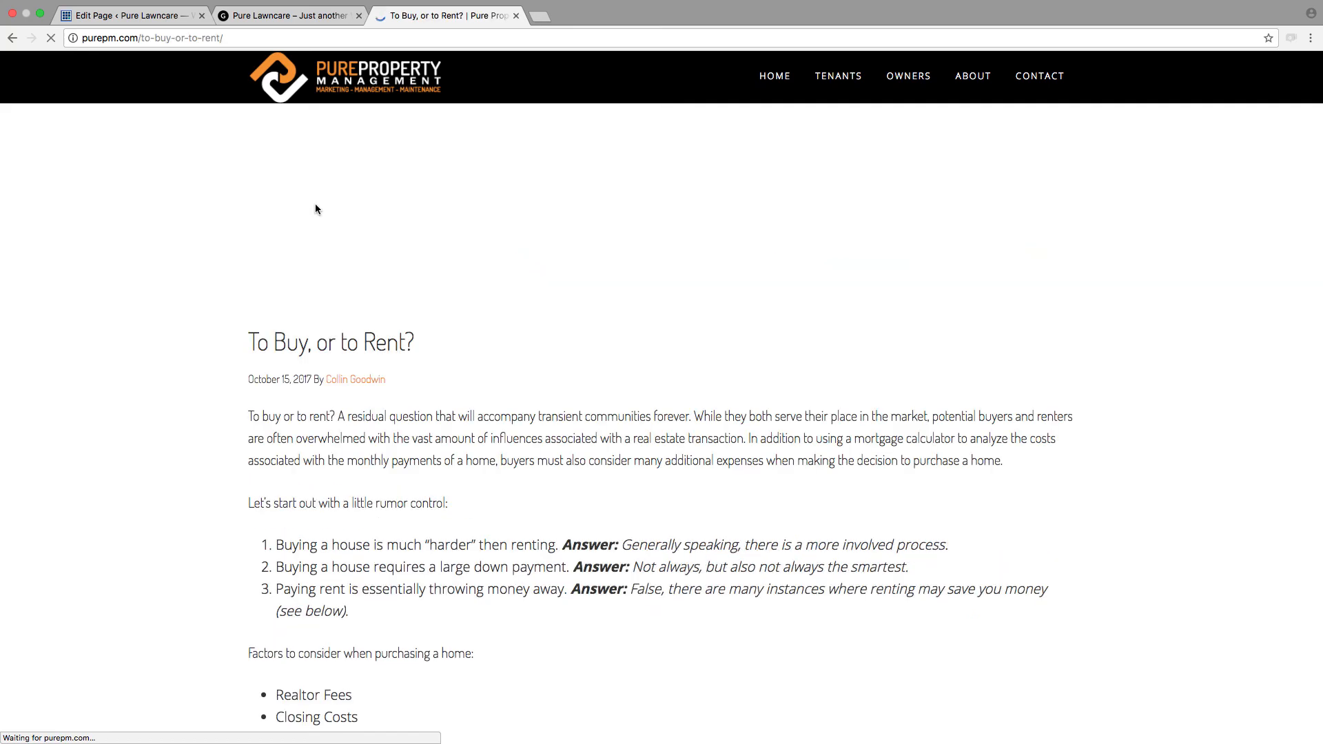
{"action": "scroll", "coordinate": [456, 518], "scroll_direction": "down", "scroll_amount": 5}
{"action": "scroll", "coordinate": [456, 518], "scroll_direction": "down", "scroll_amount": 20}
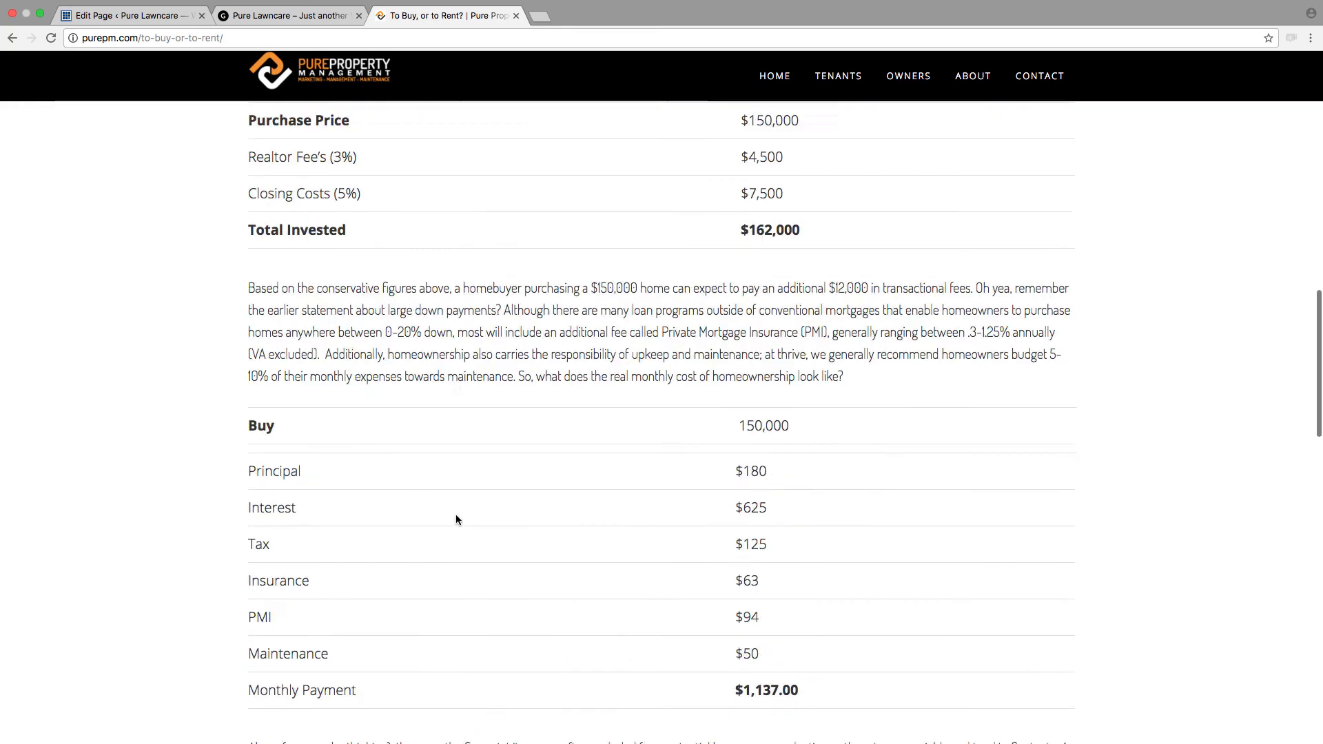
{"action": "scroll", "coordinate": [456, 518], "scroll_direction": "down", "scroll_amount": 4}
{"action": "scroll", "coordinate": [456, 518], "scroll_direction": "up", "scroll_amount": 20}
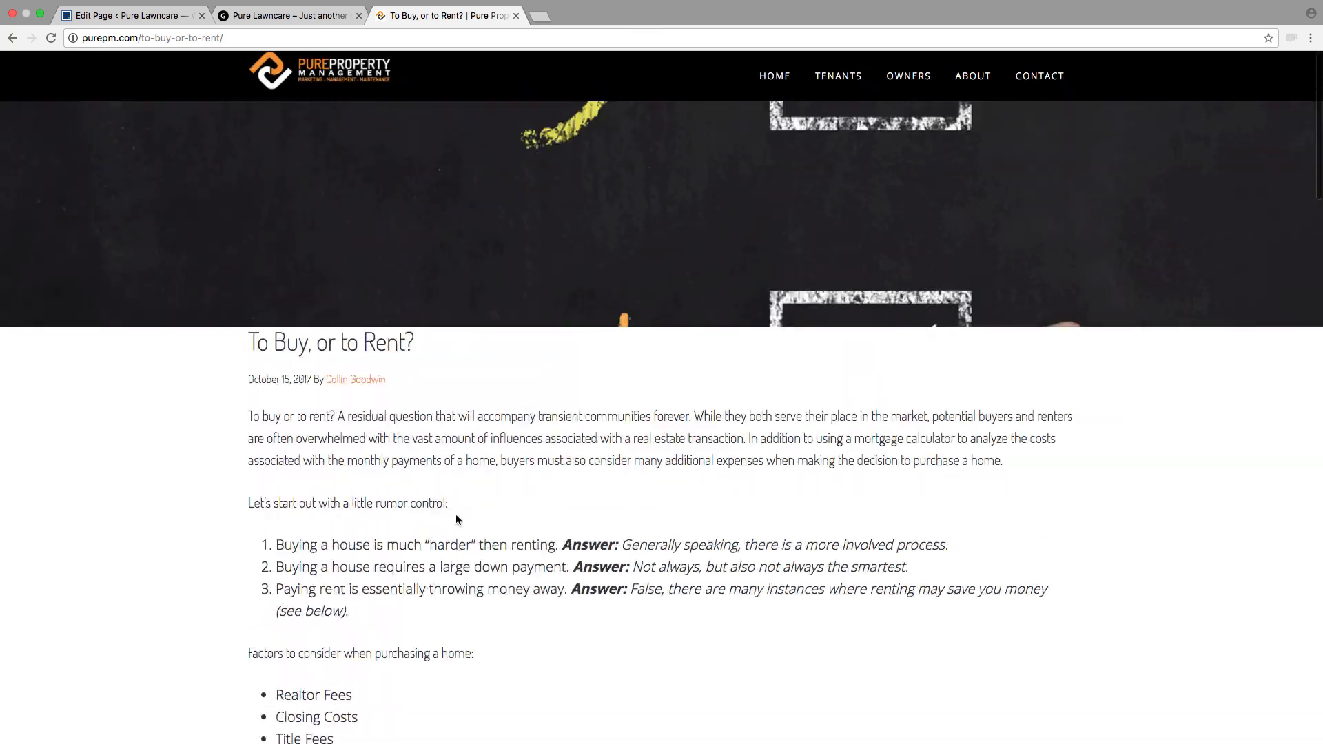
{"action": "left_click", "coordinate": [157, 18]}
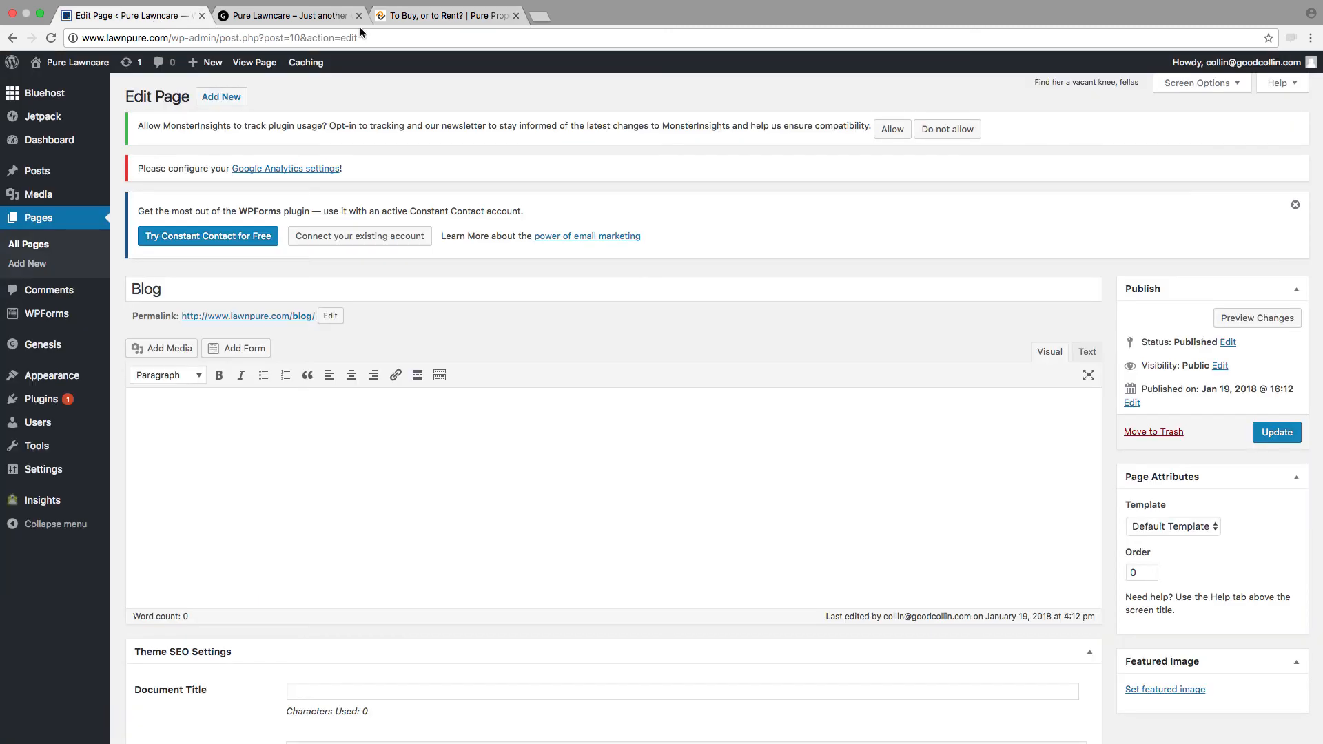
{"action": "left_click", "coordinate": [430, 19]}
{"action": "left_click", "coordinate": [12, 38]}
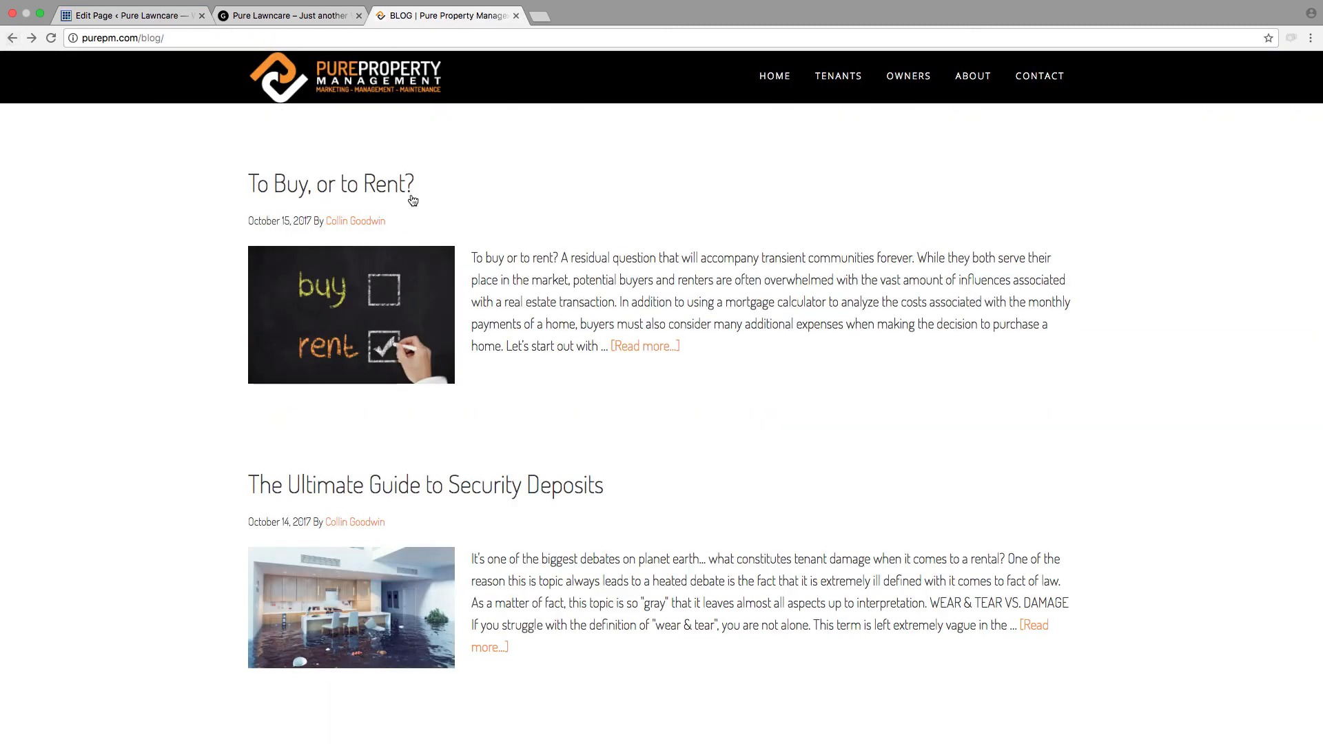
Step: Assign the Blog template to the Pure Lawncare Blog page and update the page
{"action": "left_click", "coordinate": [141, 17]}
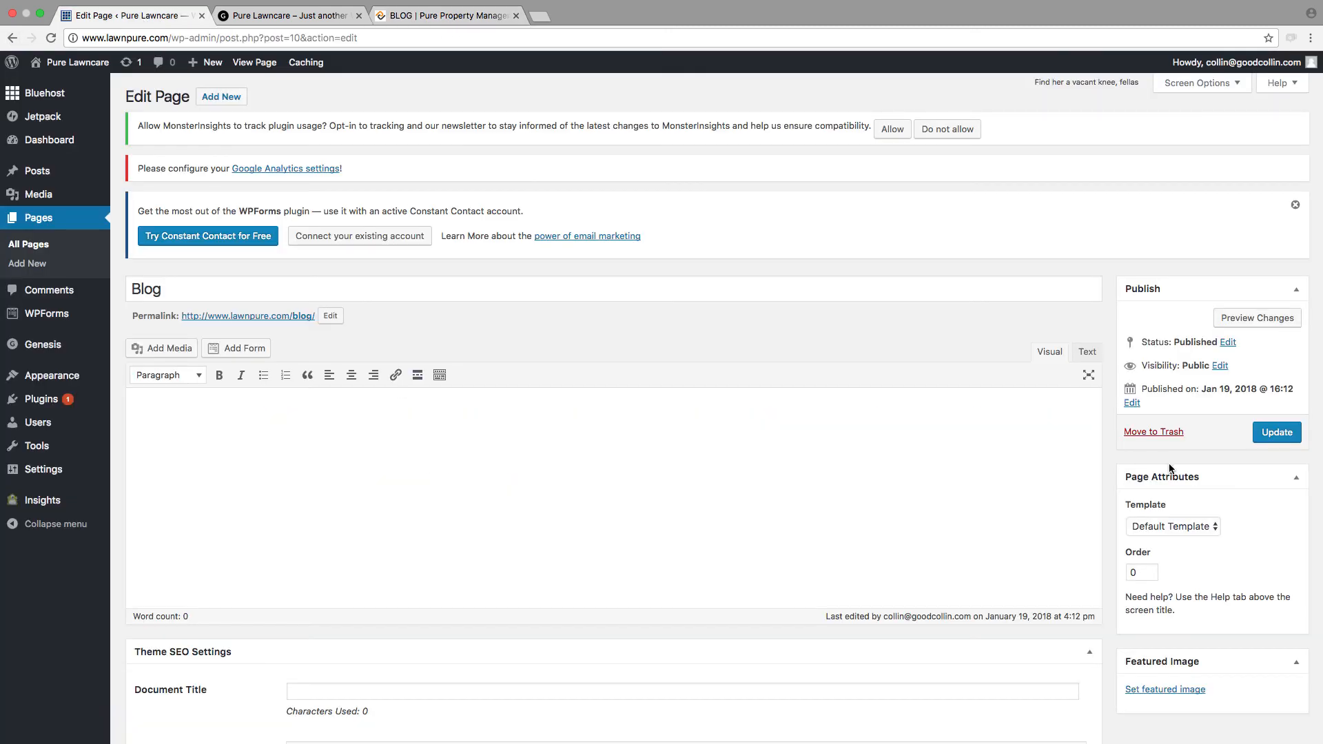
{"action": "left_click", "coordinate": [1168, 528]}
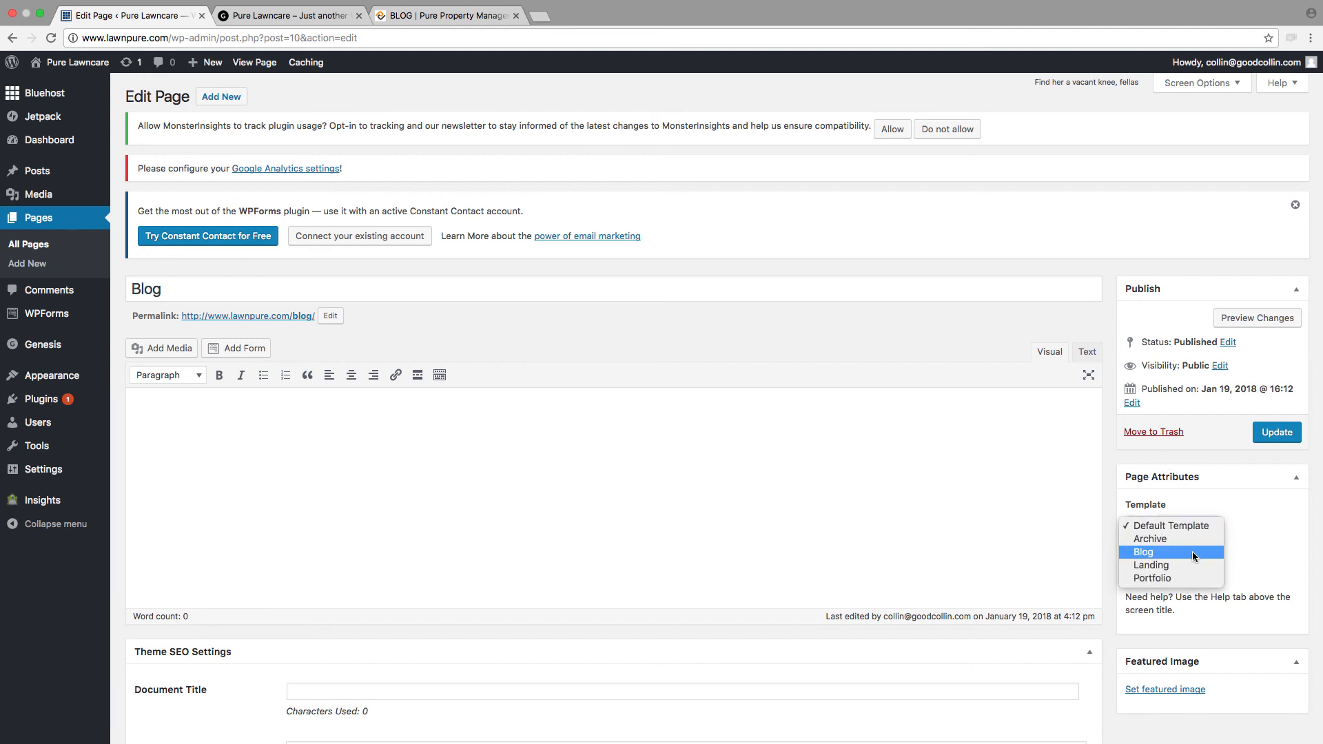
{"action": "left_click", "coordinate": [1192, 552]}
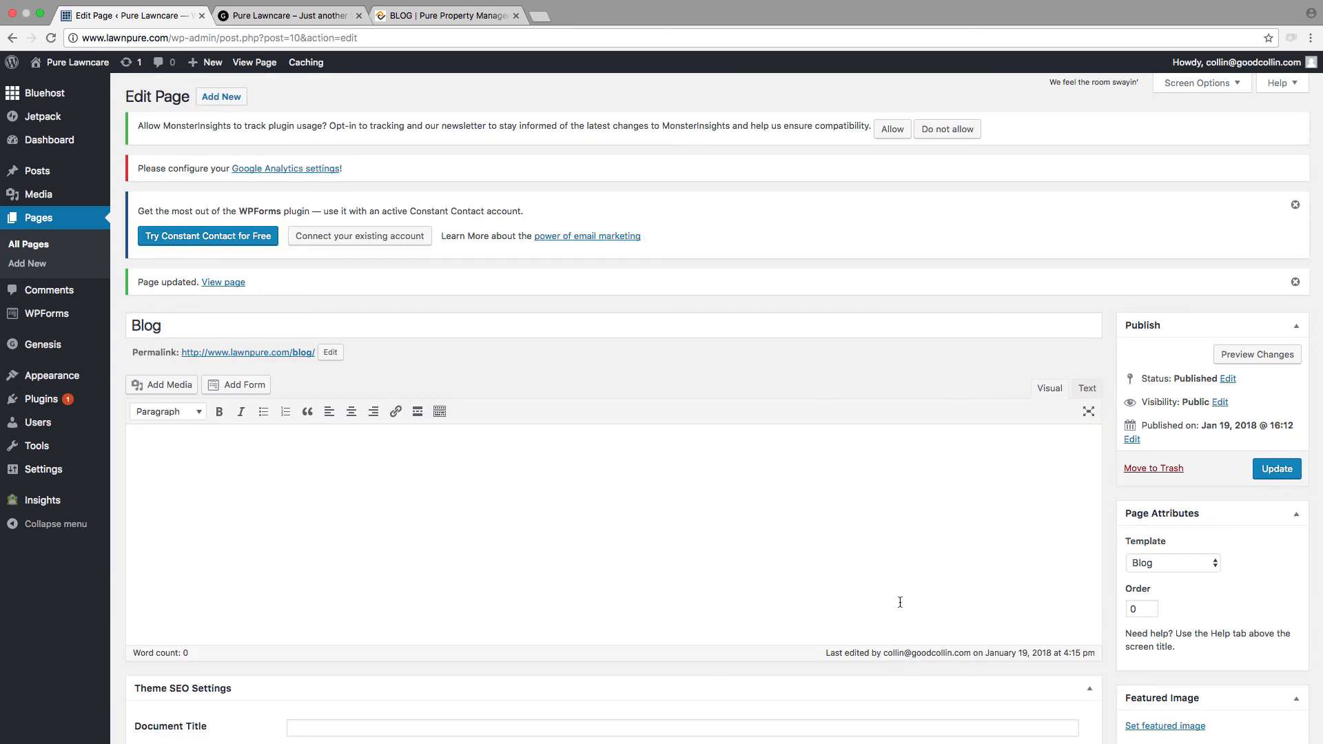
Step: Set the Blog page's layout to full width without a sidebar and update the page
{"action": "scroll", "coordinate": [716, 606], "scroll_direction": "down", "scroll_amount": 10}
{"action": "scroll", "coordinate": [728, 604], "scroll_direction": "down", "scroll_amount": 2}
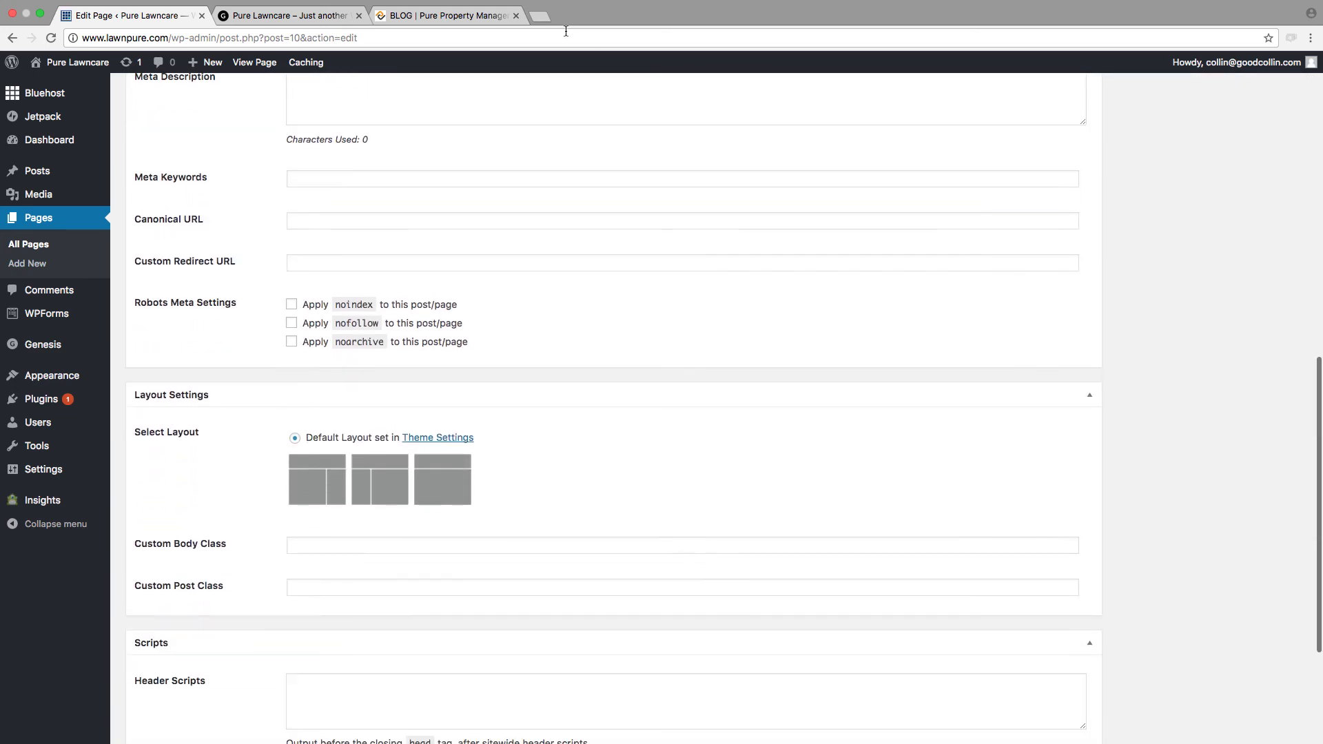
{"action": "left_click", "coordinate": [464, 14]}
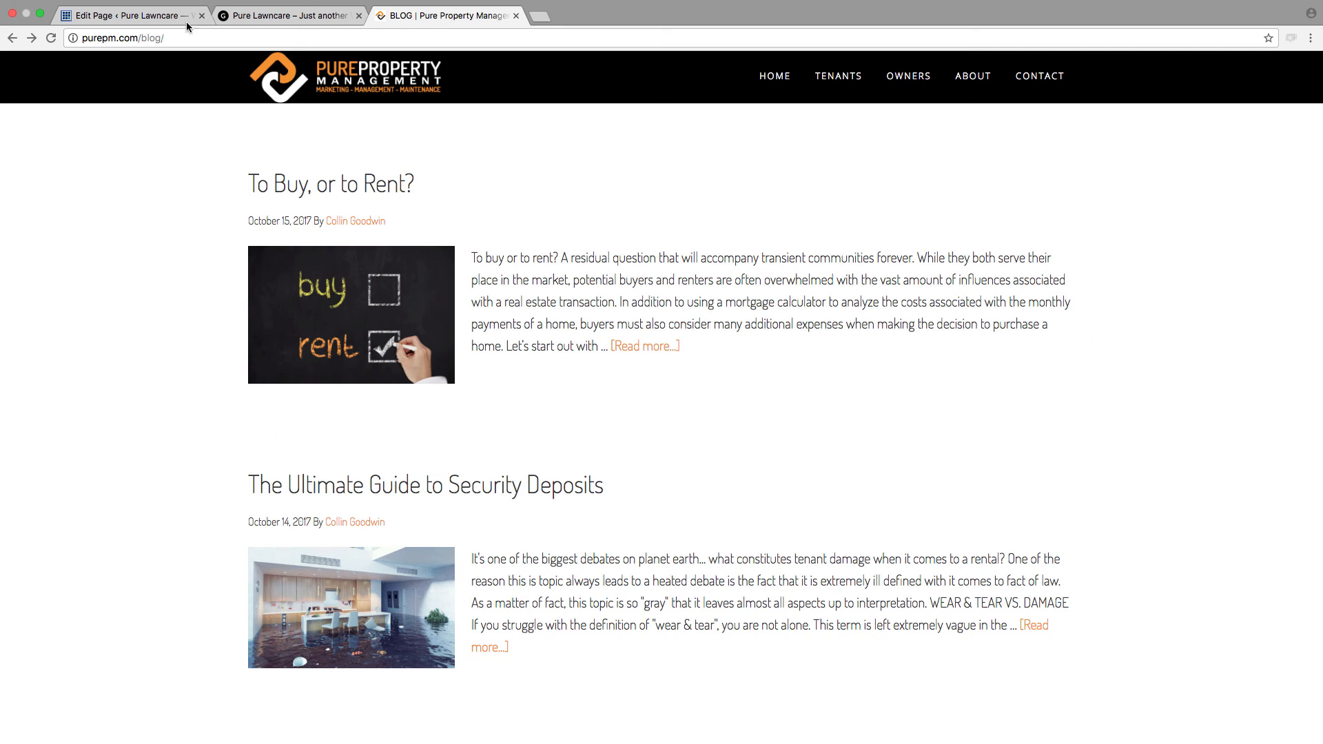
{"action": "left_click", "coordinate": [162, 19]}
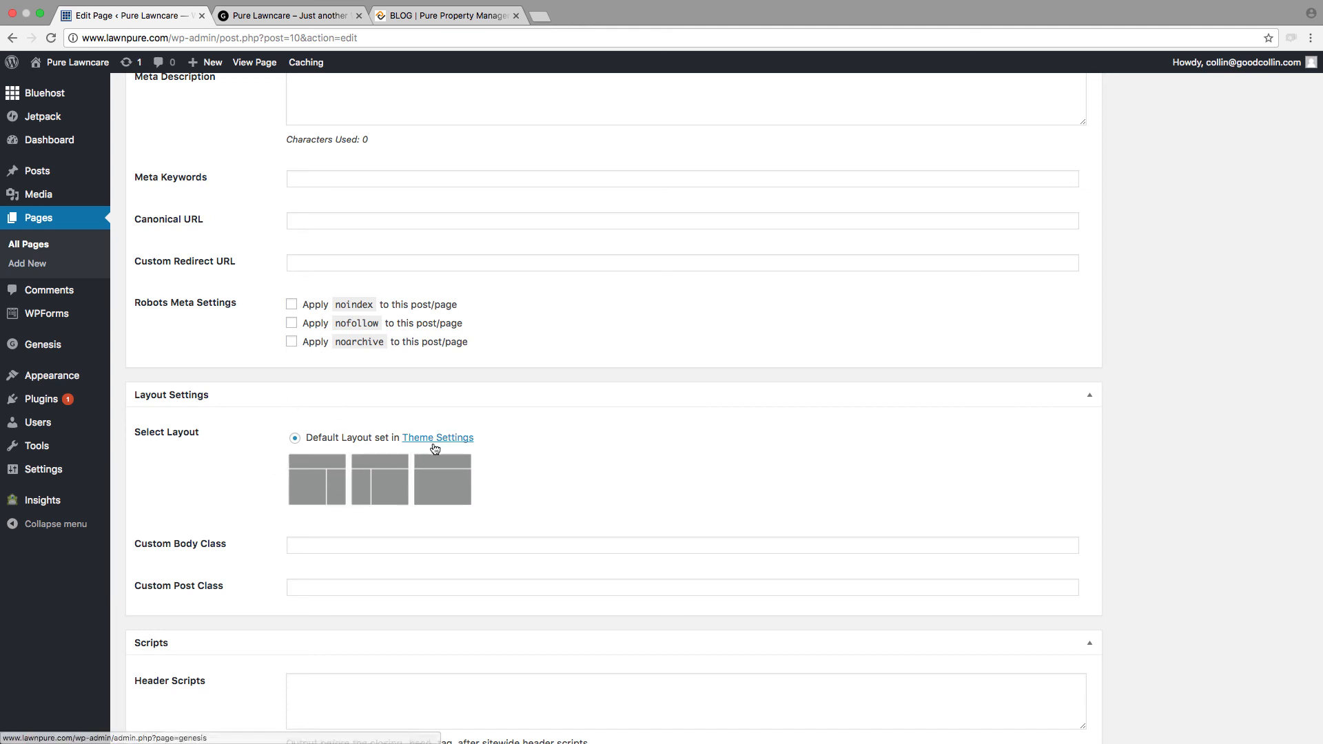
{"action": "scroll", "coordinate": [282, 403], "scroll_direction": "down", "scroll_amount": 1}
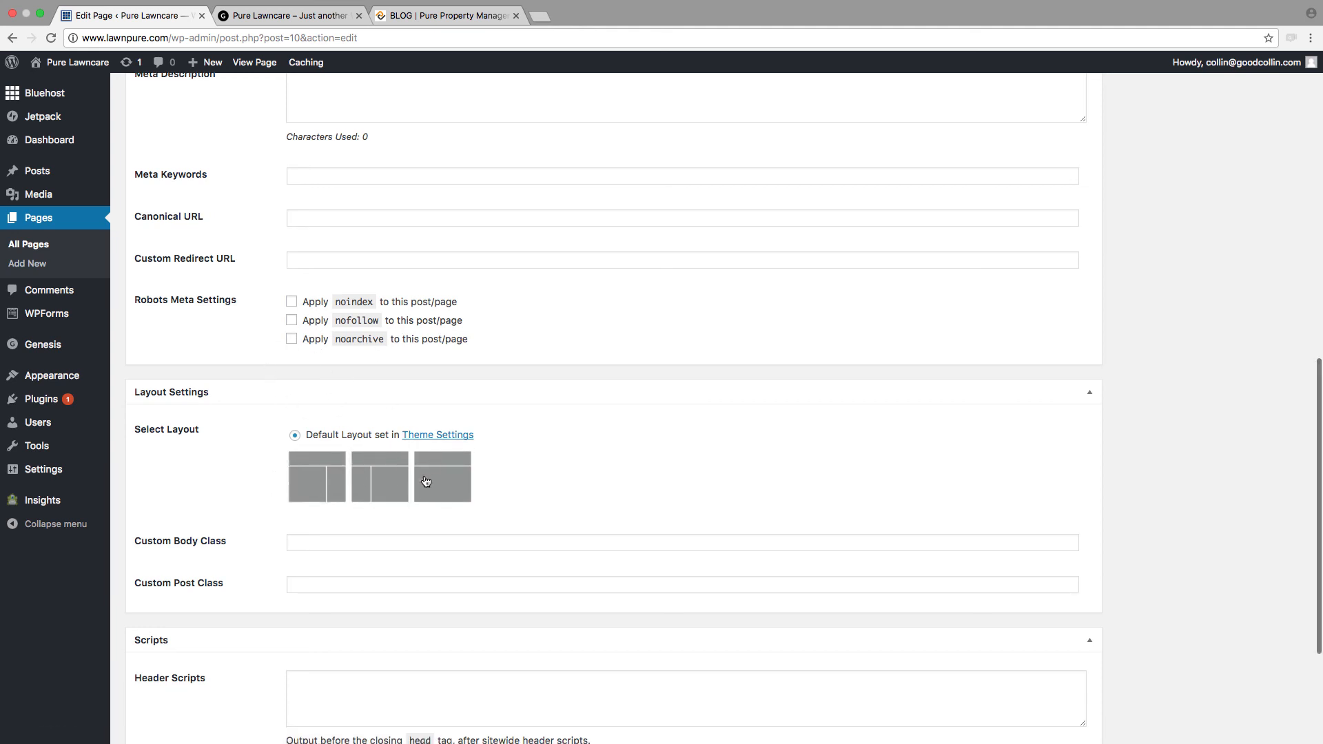
{"action": "left_click", "coordinate": [436, 493]}
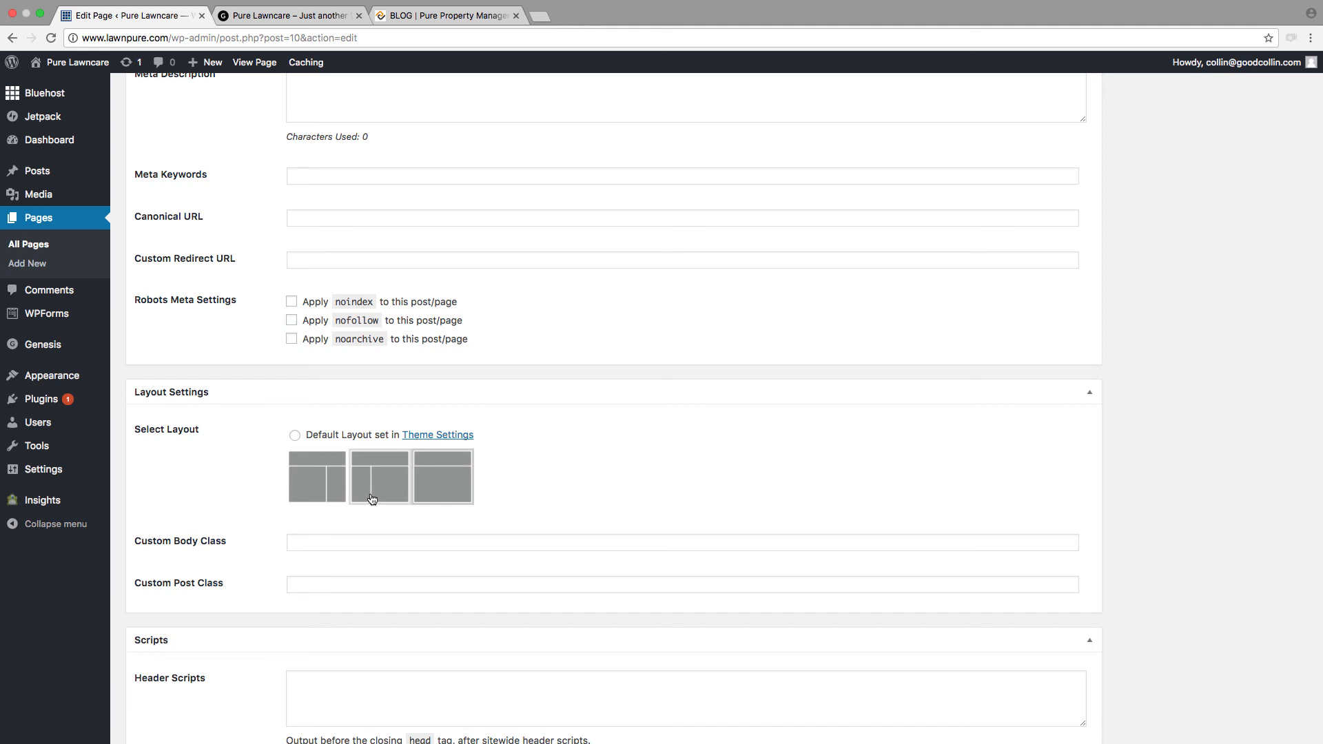
{"action": "left_click", "coordinate": [450, 491]}
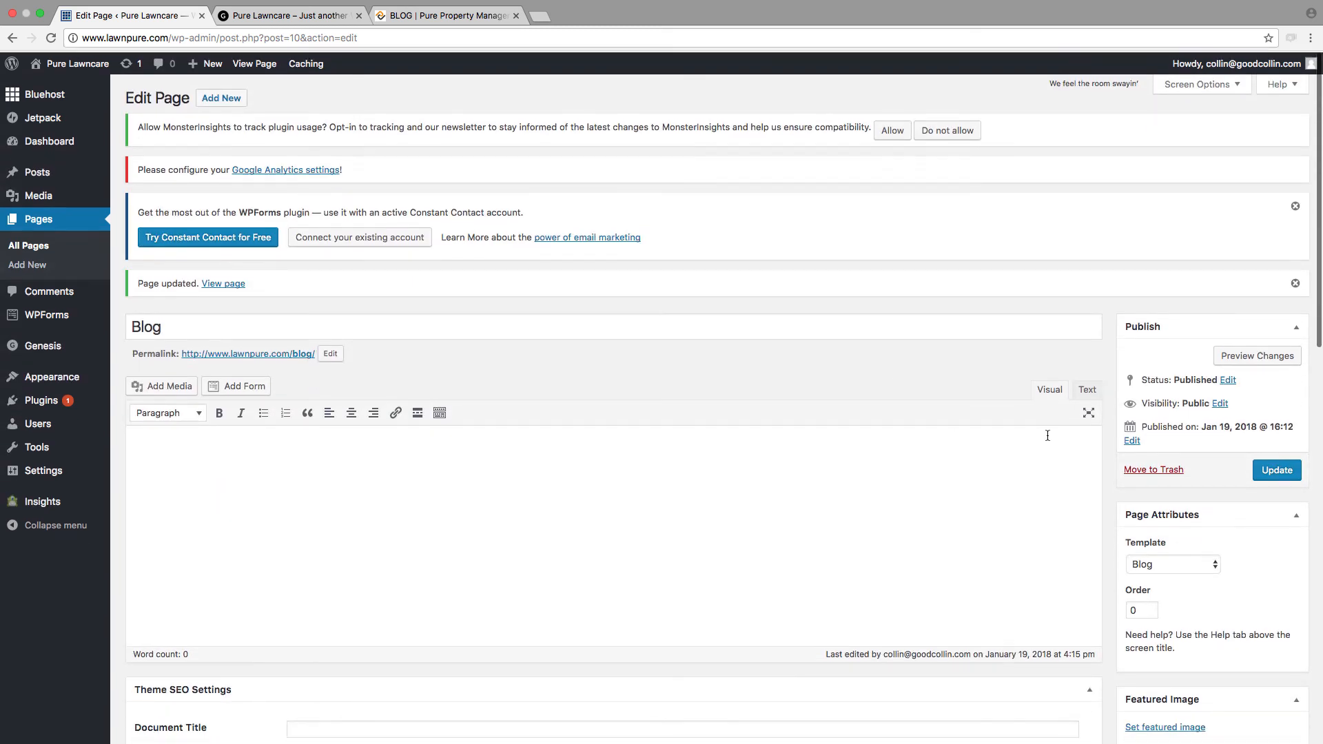
{"action": "left_click", "coordinate": [1272, 468]}
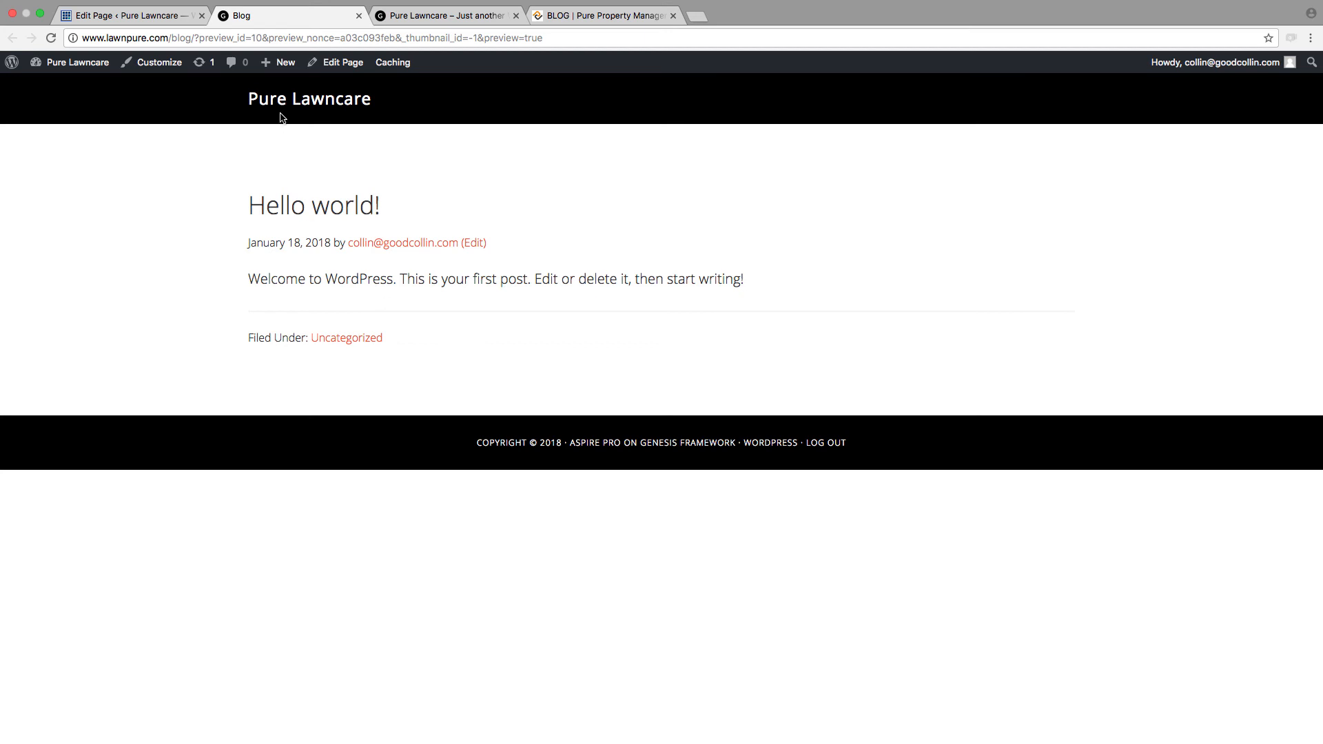
Step: Preview the Blog page and examine how the default "Hello world!" post is displayed
{"action": "left_click_drag", "start_coordinate": [230, 201], "coordinate": [585, 321]}
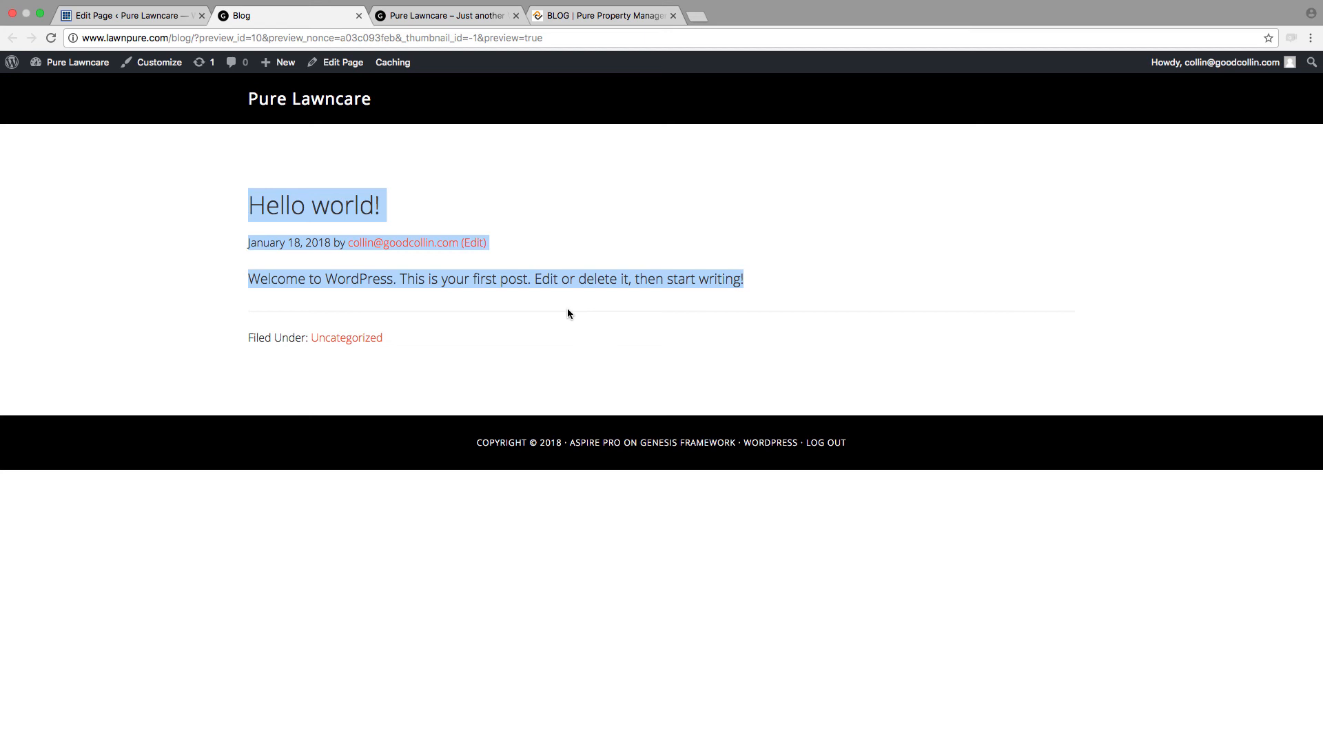
{"action": "left_click", "coordinate": [143, 18]}
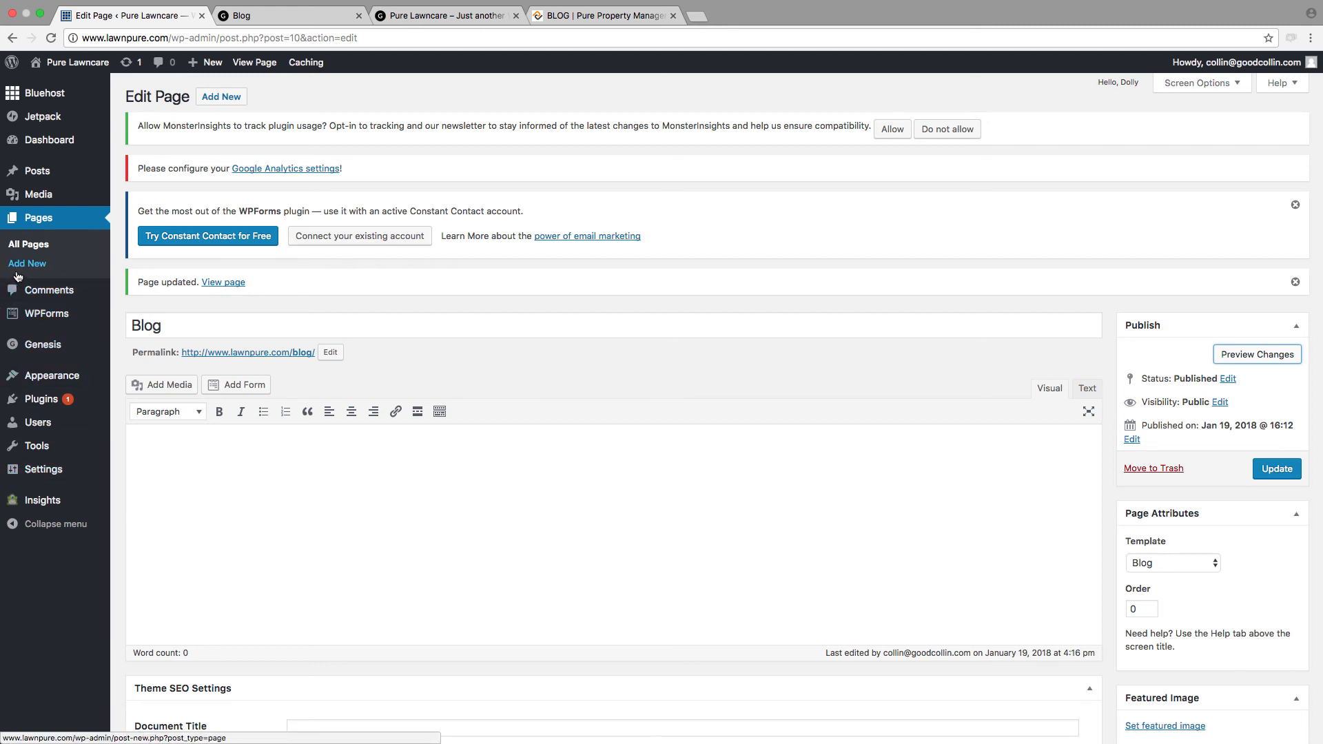
{"action": "mouse_move", "coordinate": [84, 446]}
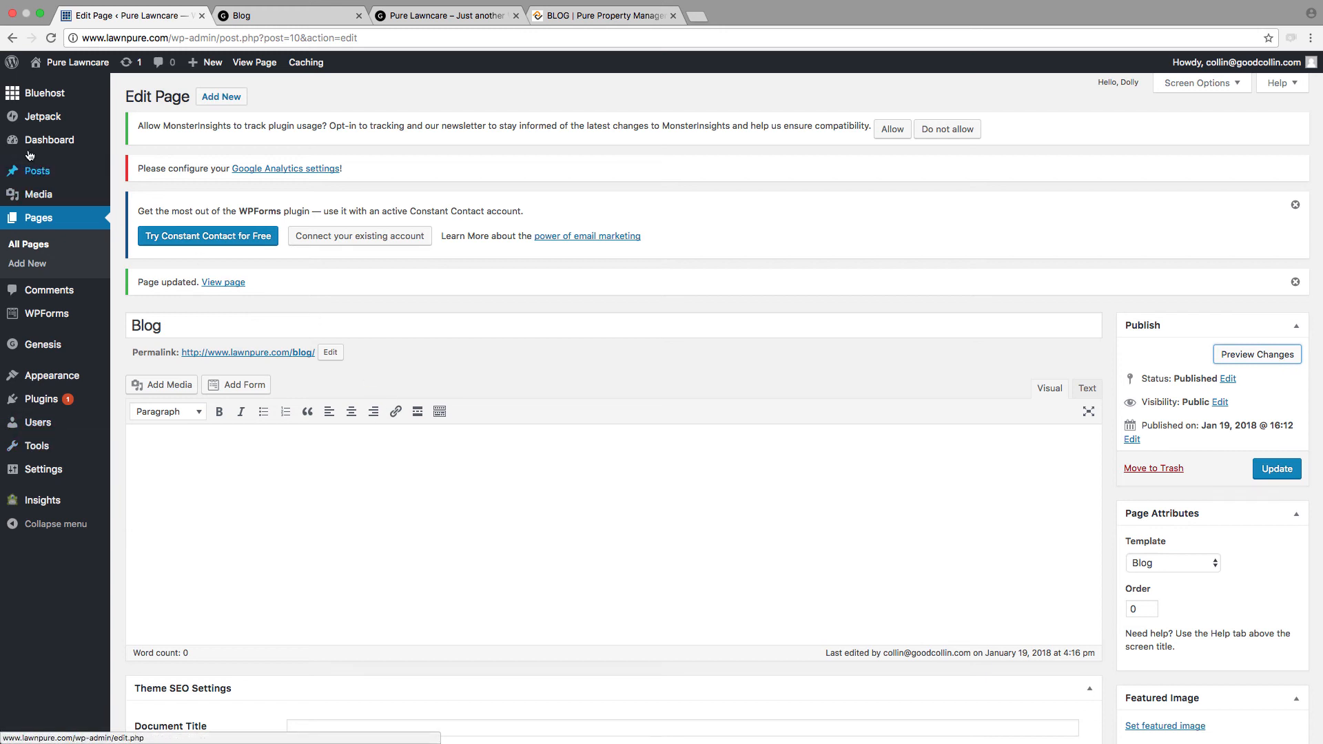
{"action": "mouse_move", "coordinate": [19, 168]}
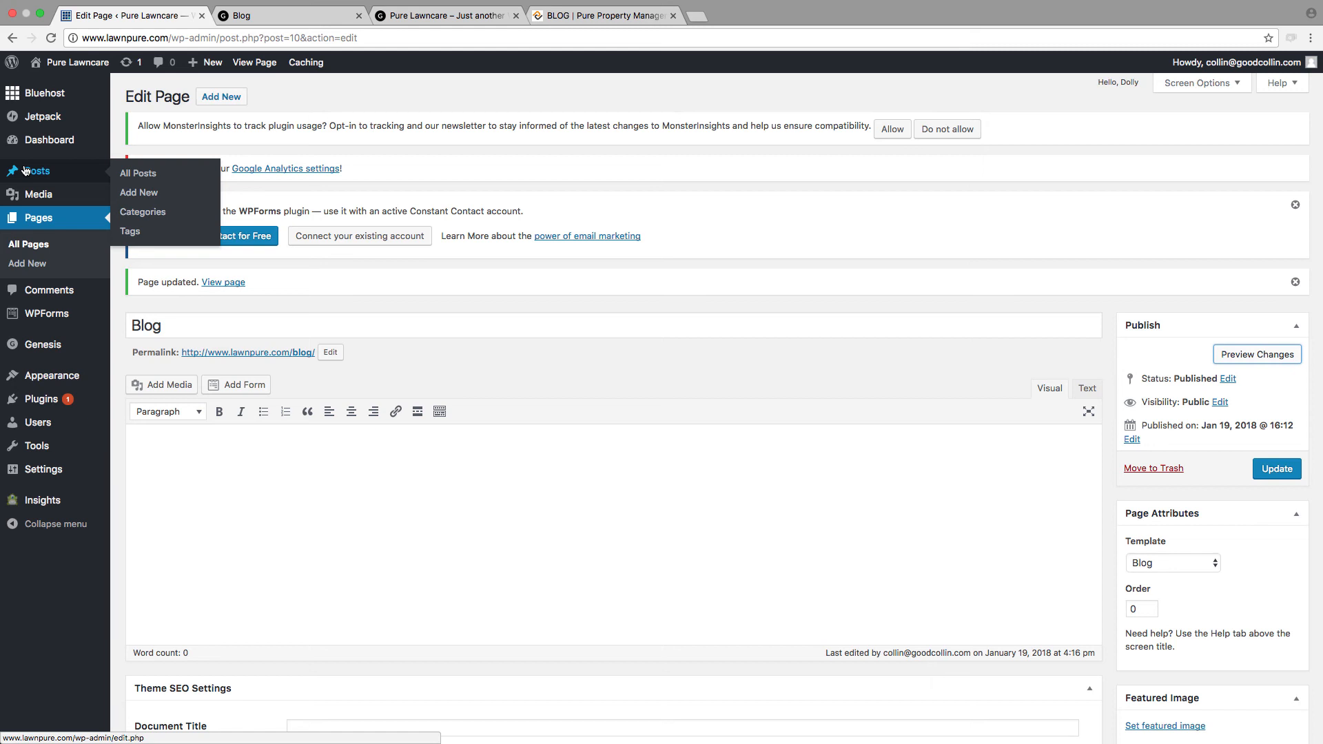
{"action": "left_click", "coordinate": [306, 18]}
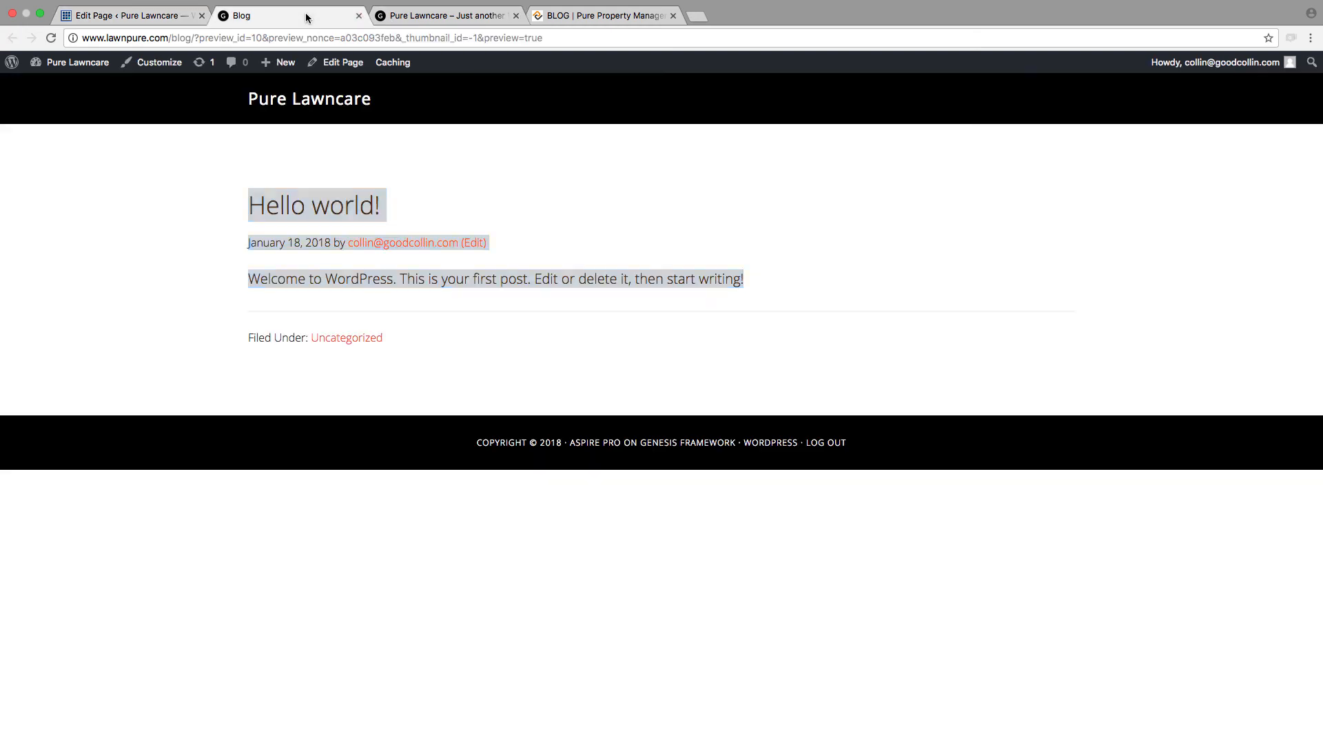
Step: Create a new post titled "How We Cut Grass"
{"action": "left_click", "coordinate": [138, 17]}
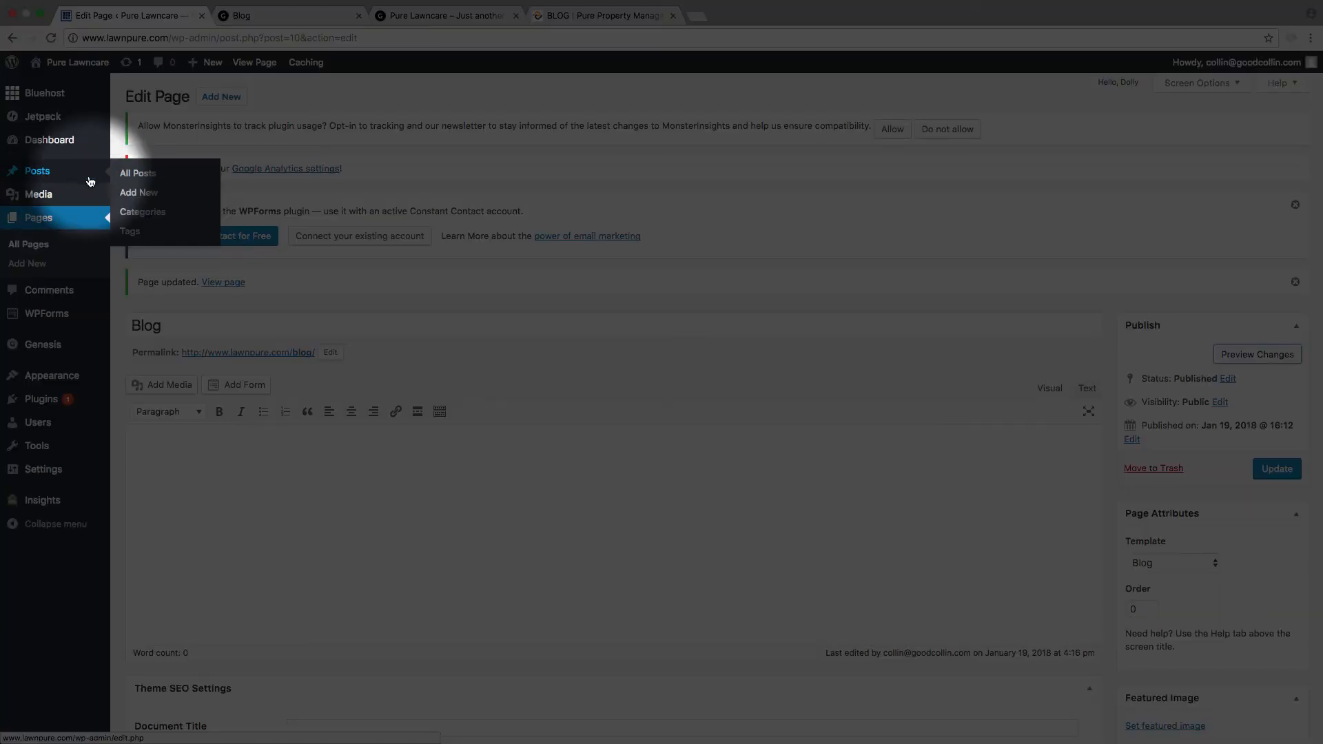
{"action": "left_click", "coordinate": [134, 195]}
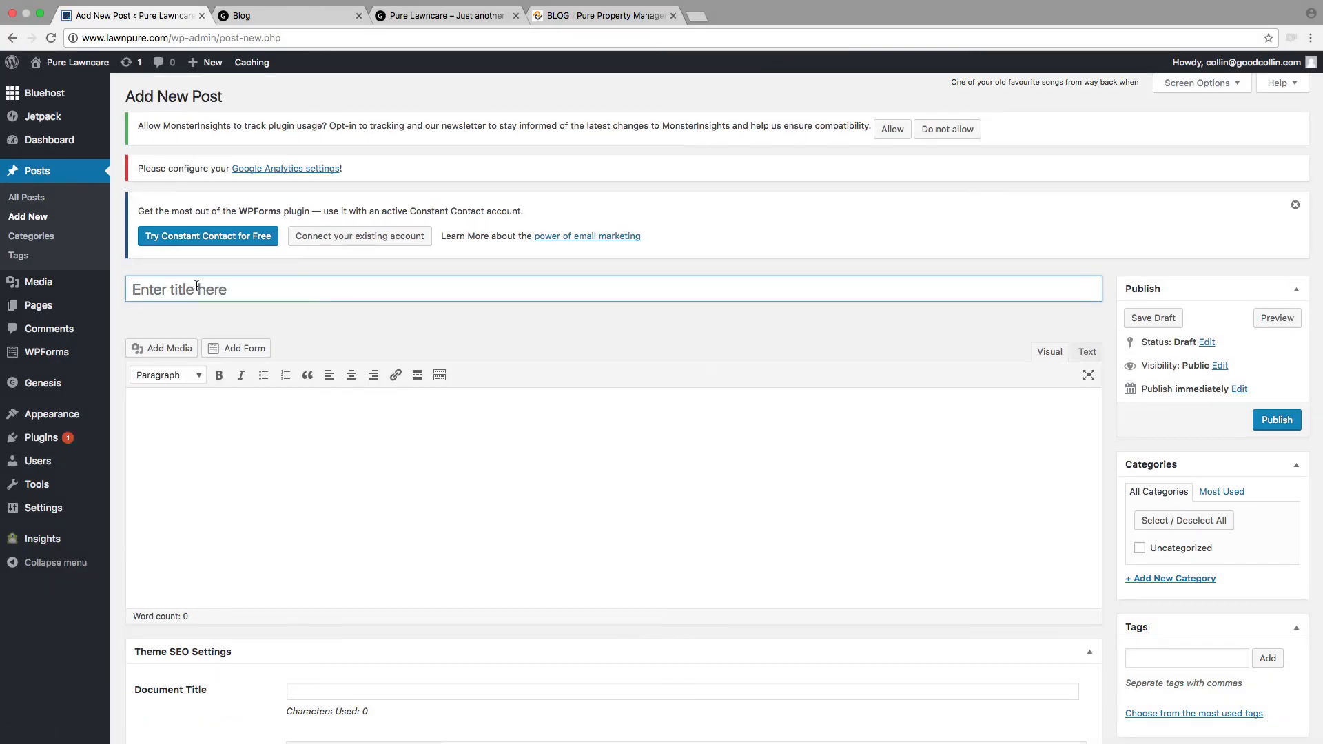
{"action": "left_click", "coordinate": [197, 285]}
{"action": "type", "text": "How W"}
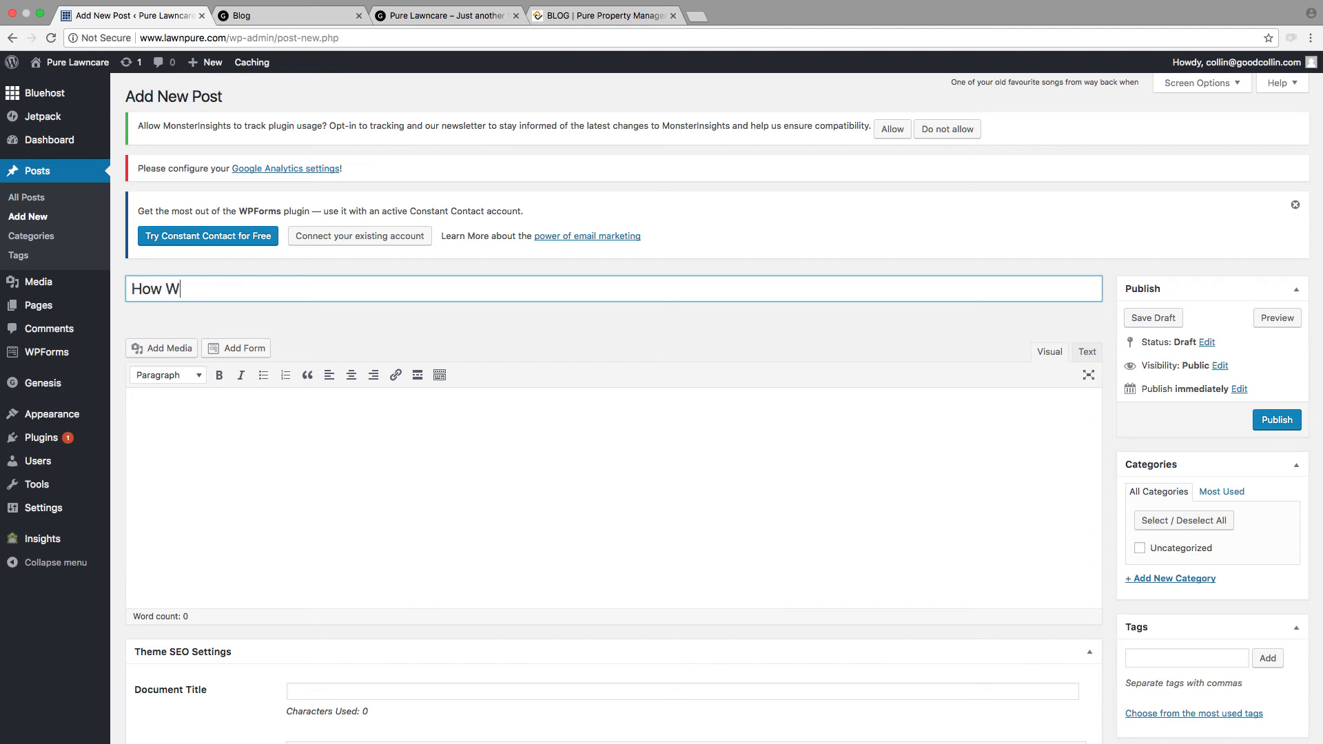
{"action": "type", "text": "e Cut Grass"}
Step: Enter "How we cut grass" as the first line of the post's body
{"action": "left_click", "coordinate": [250, 502]}
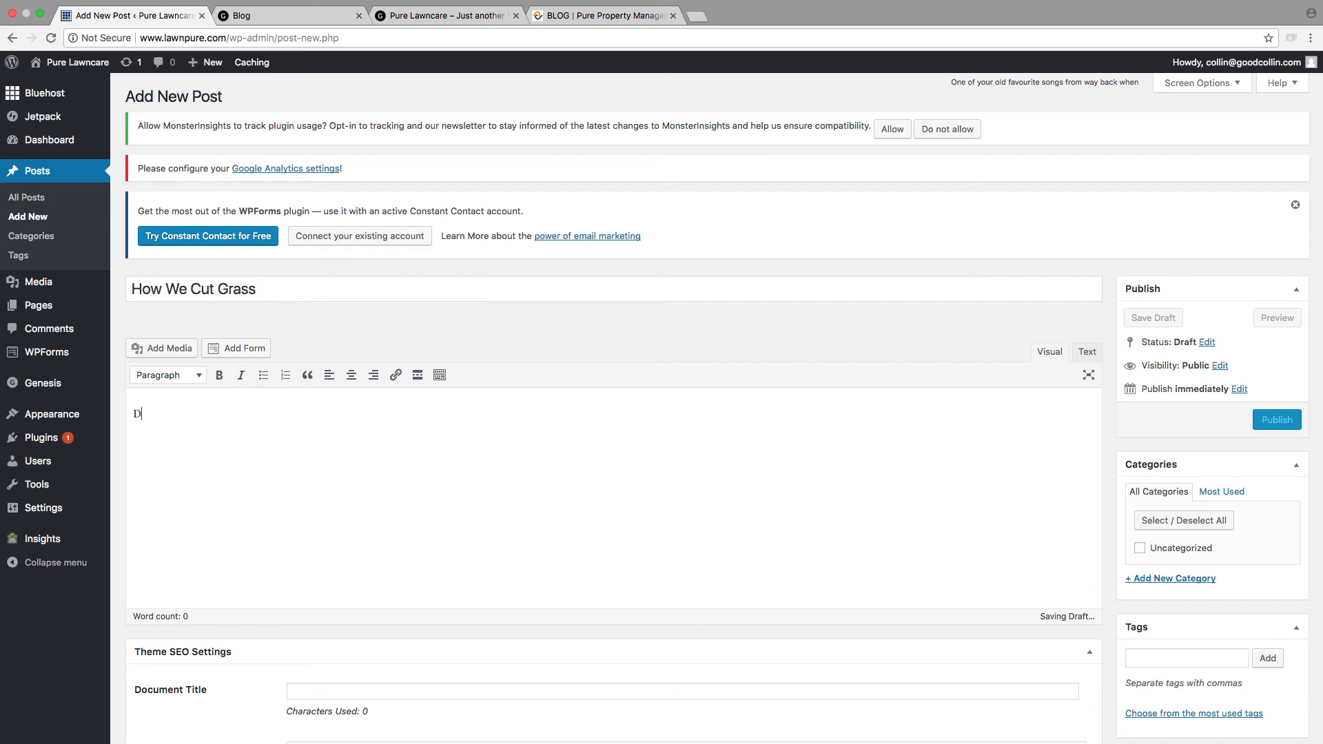
{"action": "type", "text": "How "}
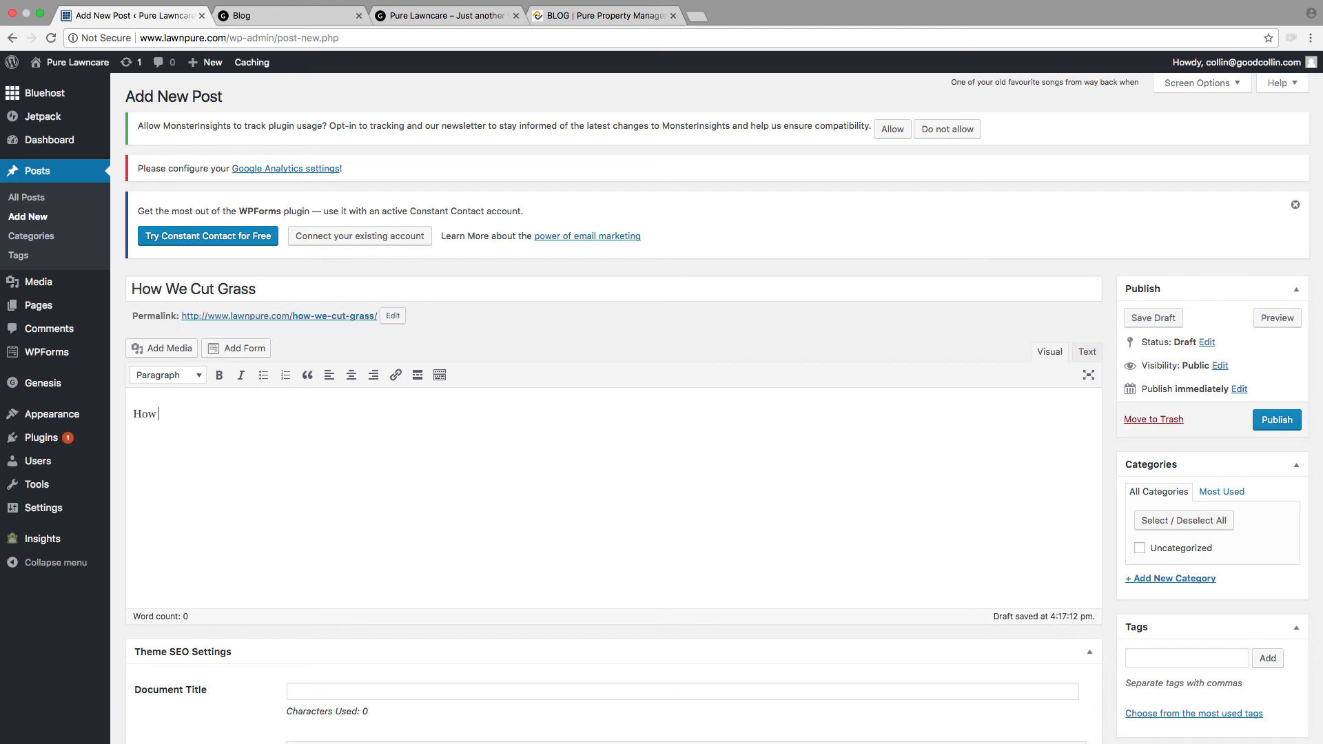
{"action": "type", "text": "we cut grass"}
Step: Copy the body line and paste it repeatedly as separate paragraphs until there are nine lines of placeholder text
{"action": "key", "text": "super+a"}
{"action": "key", "text": "super+c"}
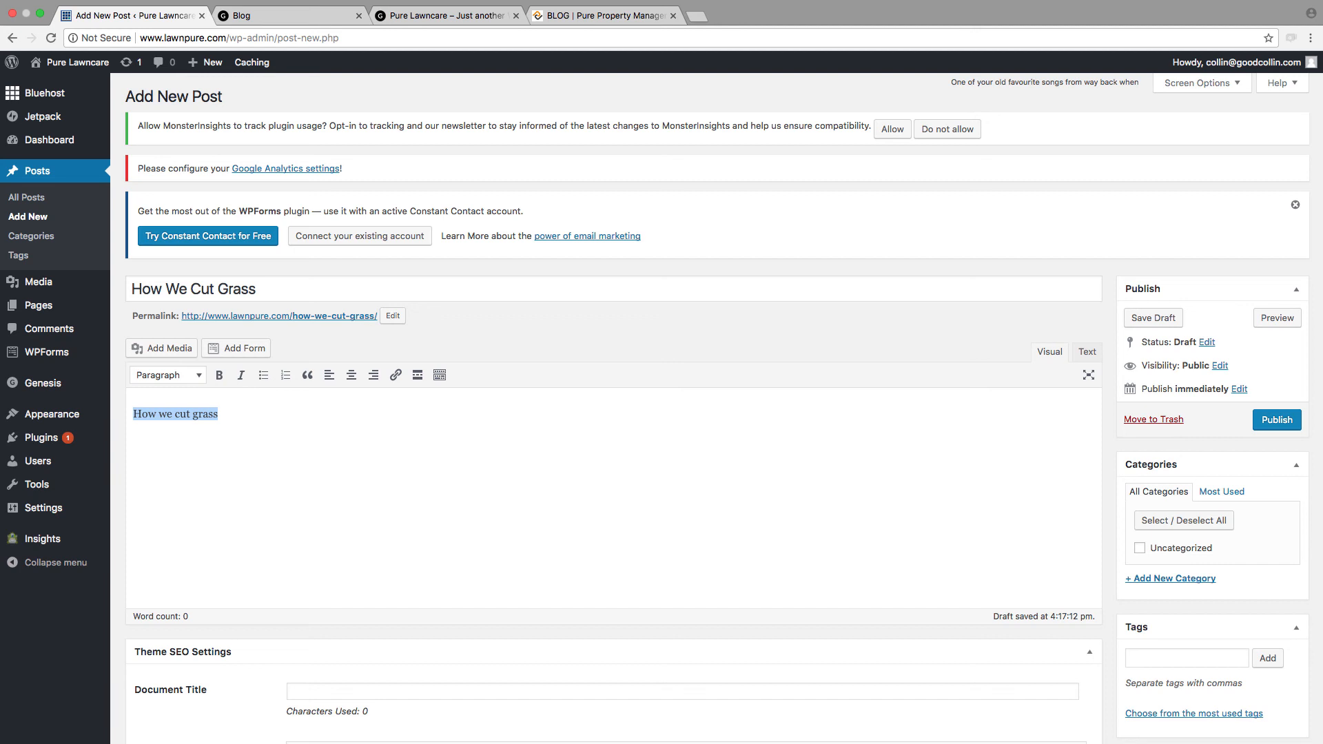
{"action": "left_click", "coordinate": [250, 502]}
{"action": "key", "text": "Return"}
{"action": "key", "text": "super+v"}
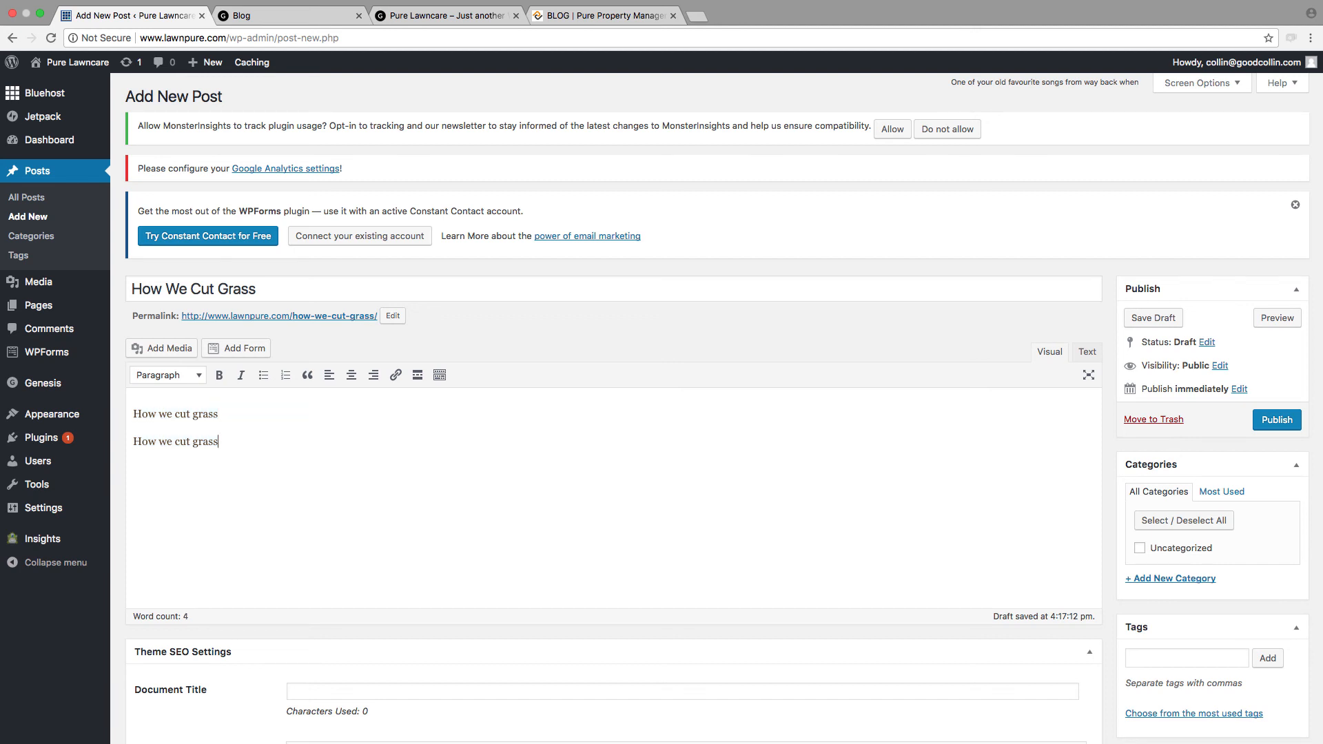
{"action": "key", "text": "Return"}
{"action": "key", "text": "super+v"}
{"action": "key", "text": "Return"}
{"action": "key", "text": "super+v"}
{"action": "key", "text": "Return"}
{"action": "key", "text": "super+v"}
{"action": "key", "text": "Return"}
{"action": "key", "text": "super+v"}
{"action": "key", "text": "Return"}
{"action": "key", "text": "super+v"}
{"action": "key", "text": "Return"}
{"action": "key", "text": "super+v"}
{"action": "key", "text": "Return"}
{"action": "key", "text": "super+v"}
{"action": "key", "text": "Return"}
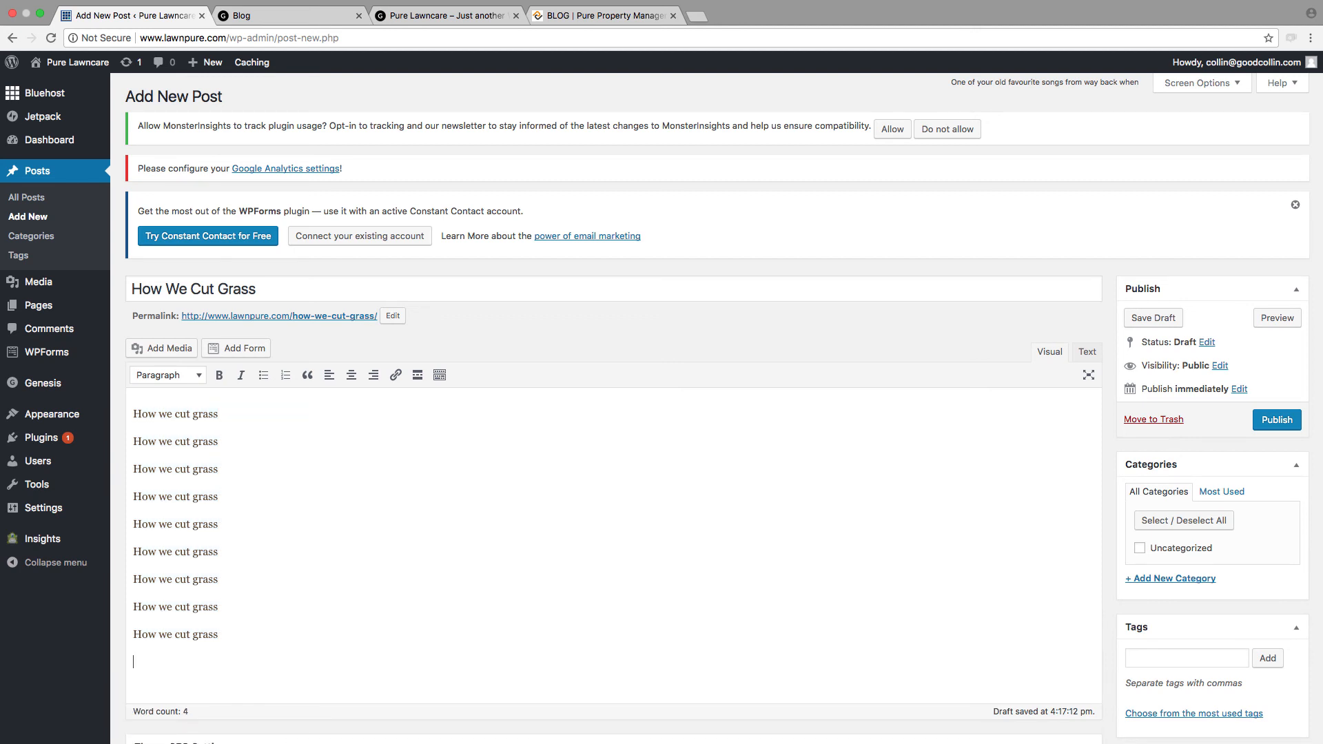
{"action": "scroll", "coordinate": [962, 543], "scroll_direction": "down", "scroll_amount": 4}
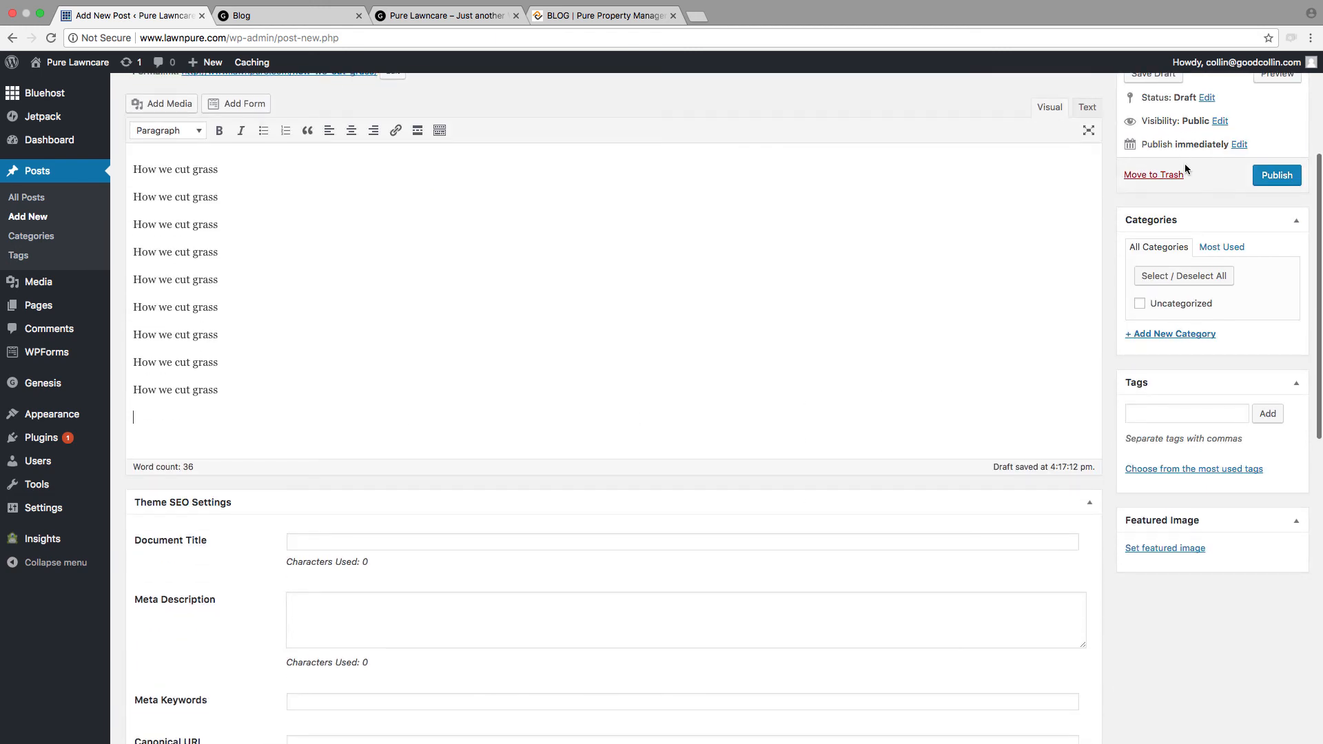
Step: Publish the "How We Cut Grass" post and reload the Blog page preview to check how the post is displayed
{"action": "scroll", "coordinate": [1200, 342], "scroll_direction": "up", "scroll_amount": 2}
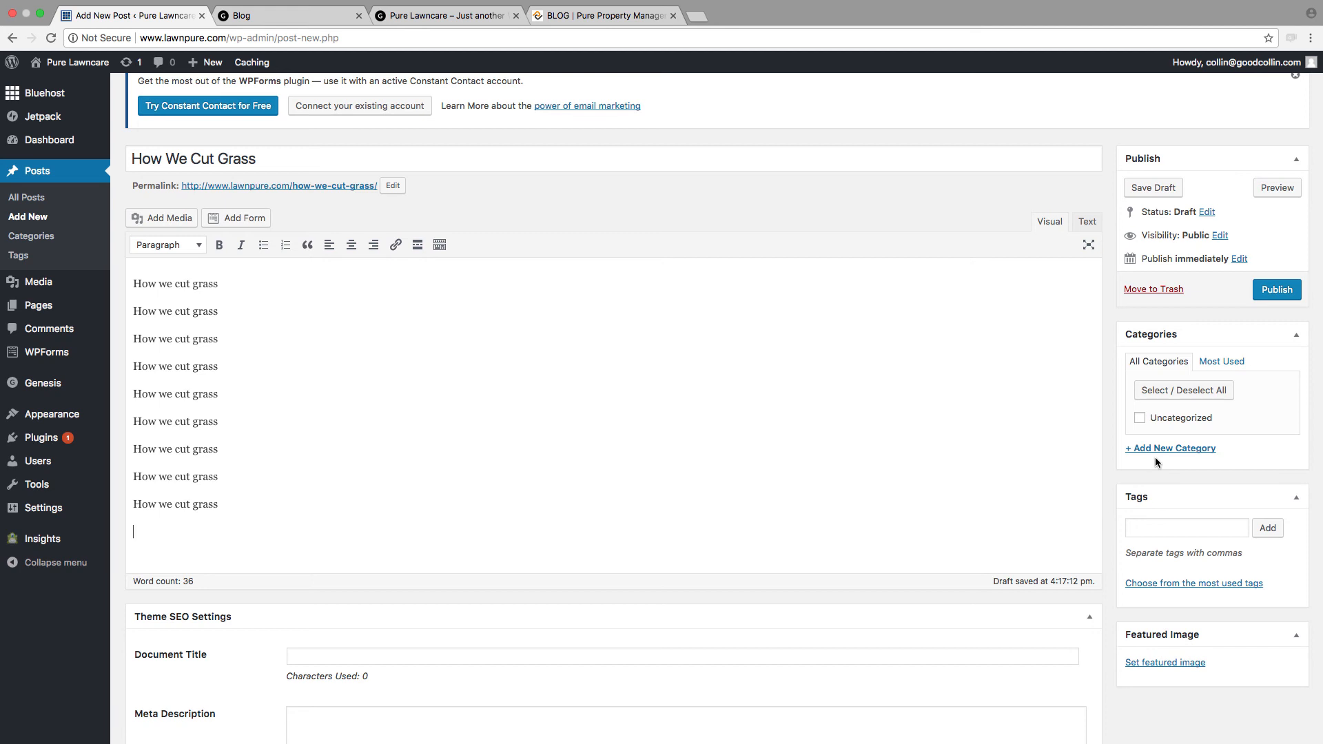
{"action": "scroll", "coordinate": [1175, 430], "scroll_direction": "down", "scroll_amount": 5}
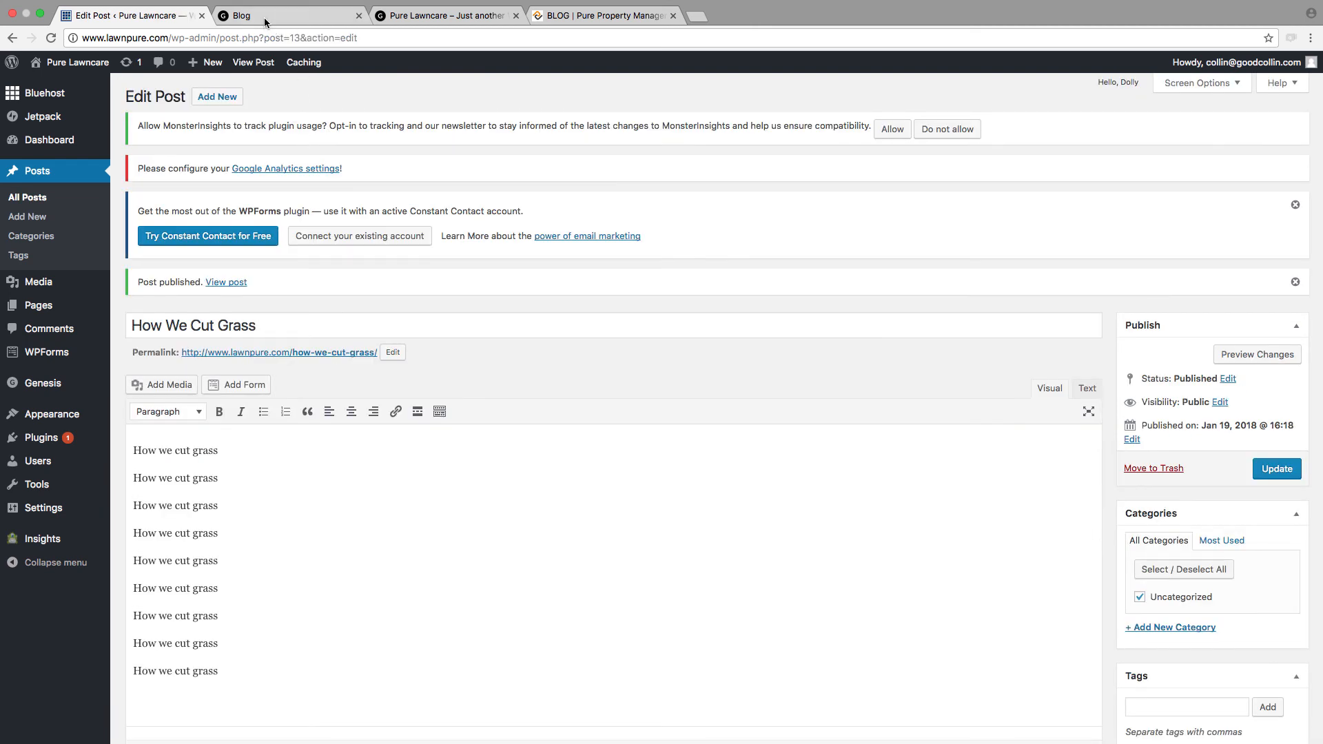
{"action": "left_click", "coordinate": [265, 18]}
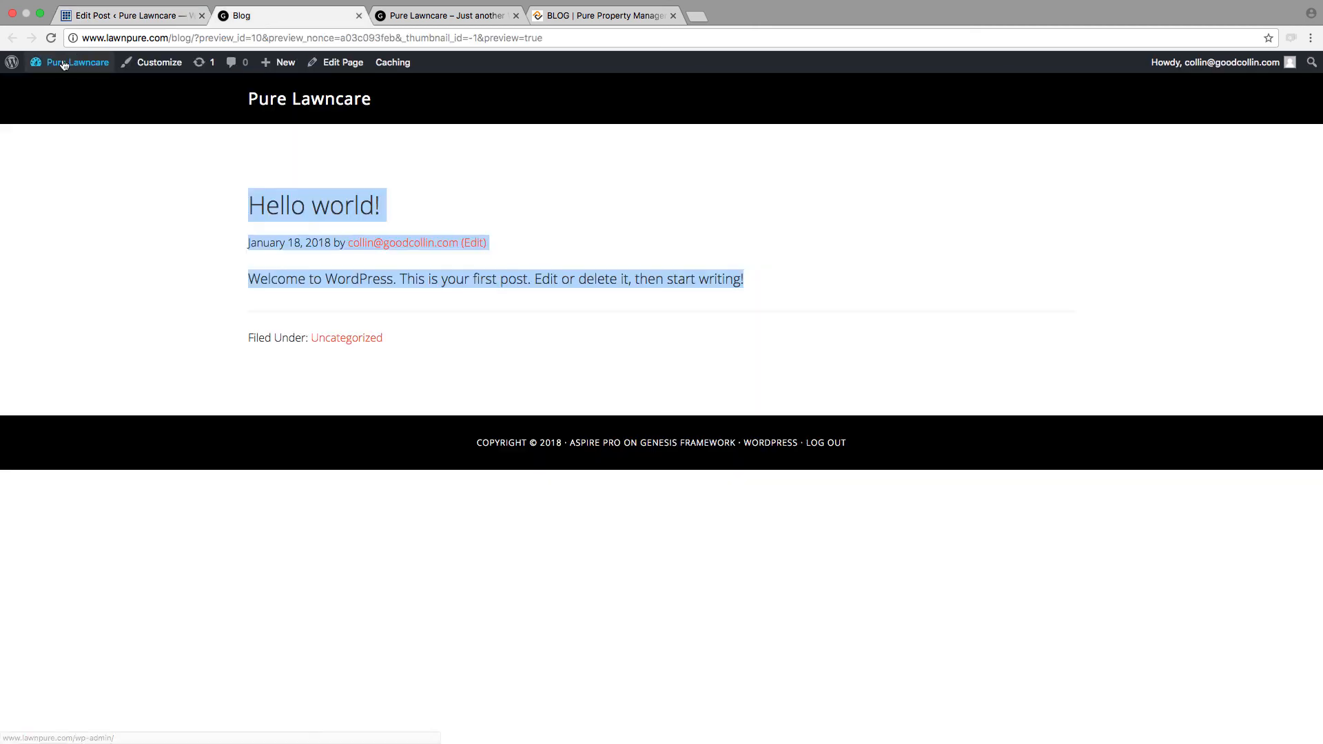
{"action": "left_click", "coordinate": [51, 38]}
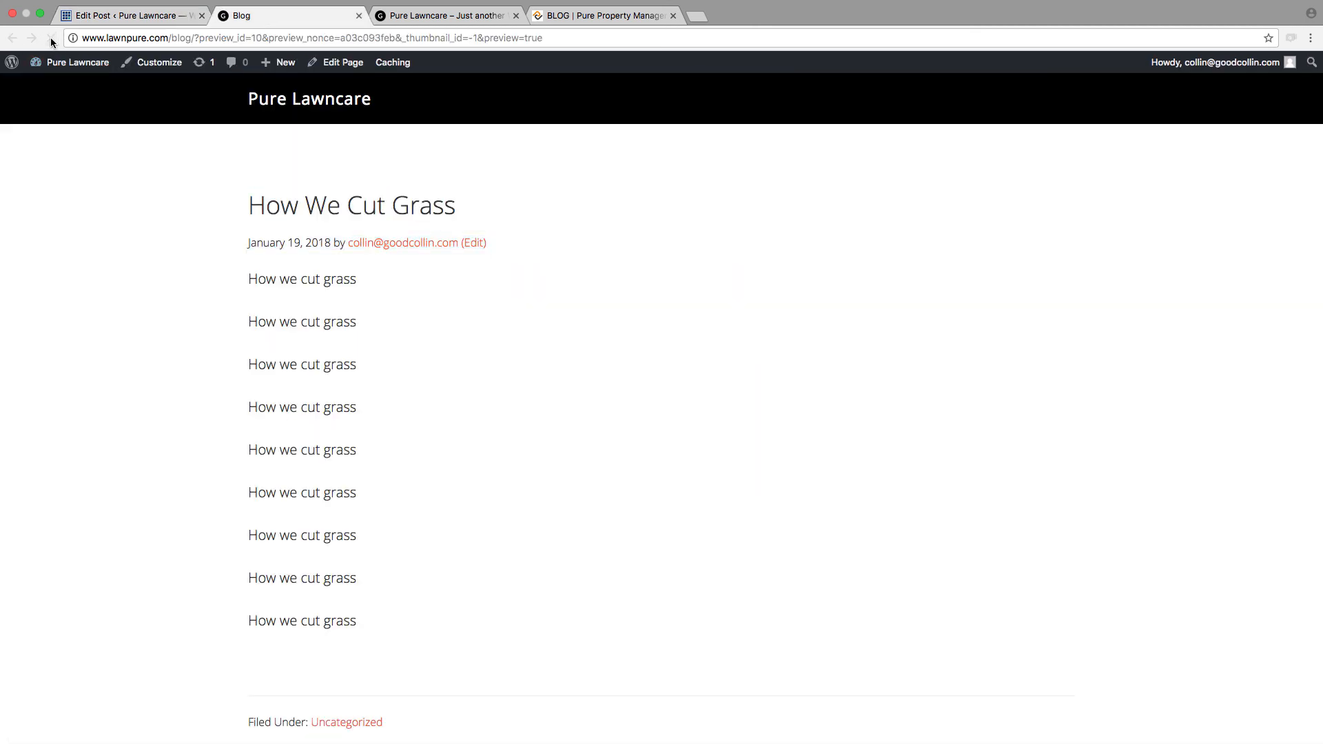
{"action": "scroll", "coordinate": [441, 419], "scroll_direction": "down", "scroll_amount": 5}
{"action": "scroll", "coordinate": [441, 419], "scroll_direction": "up", "scroll_amount": 5}
Step: Open the "How We Cut Grass" post's own page from the Blog page, look it over and return to the Blog page
{"action": "left_click", "coordinate": [353, 208]}
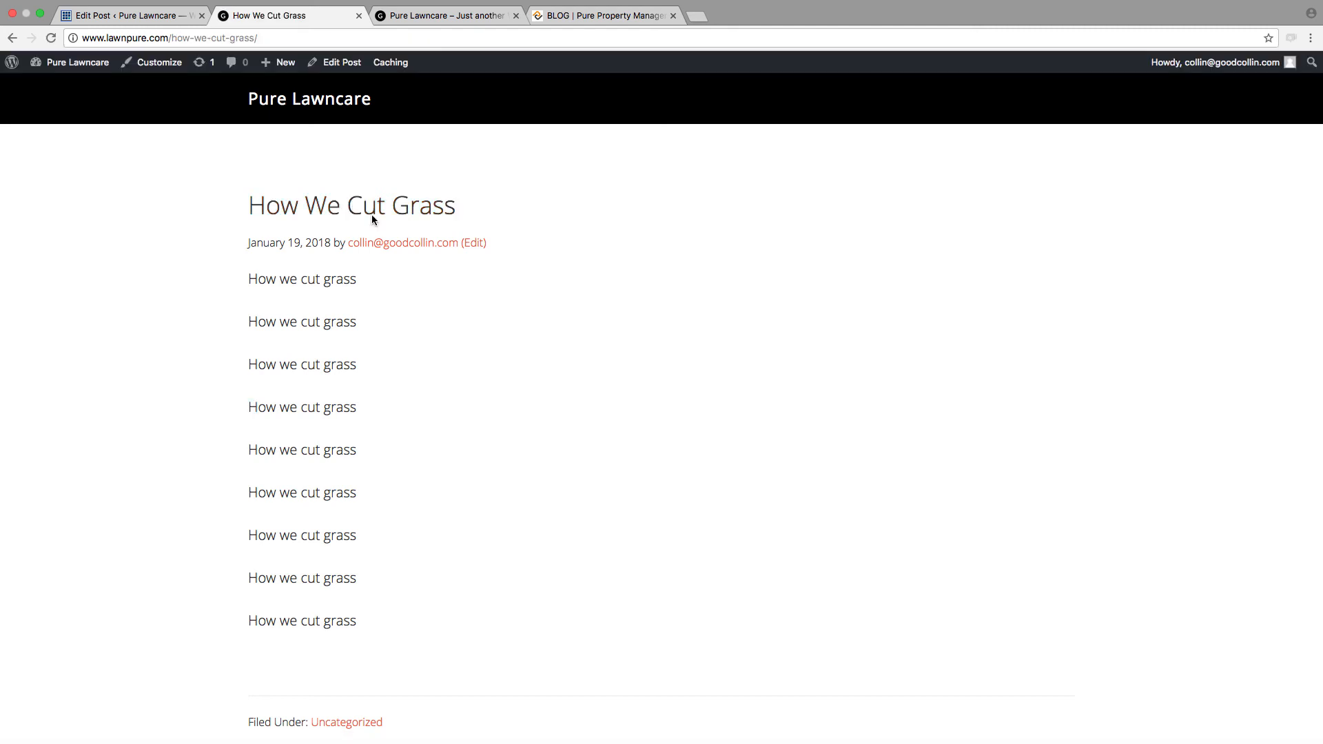
{"action": "scroll", "coordinate": [659, 417], "scroll_direction": "down", "scroll_amount": 3}
{"action": "scroll", "coordinate": [659, 420], "scroll_direction": "up", "scroll_amount": 3}
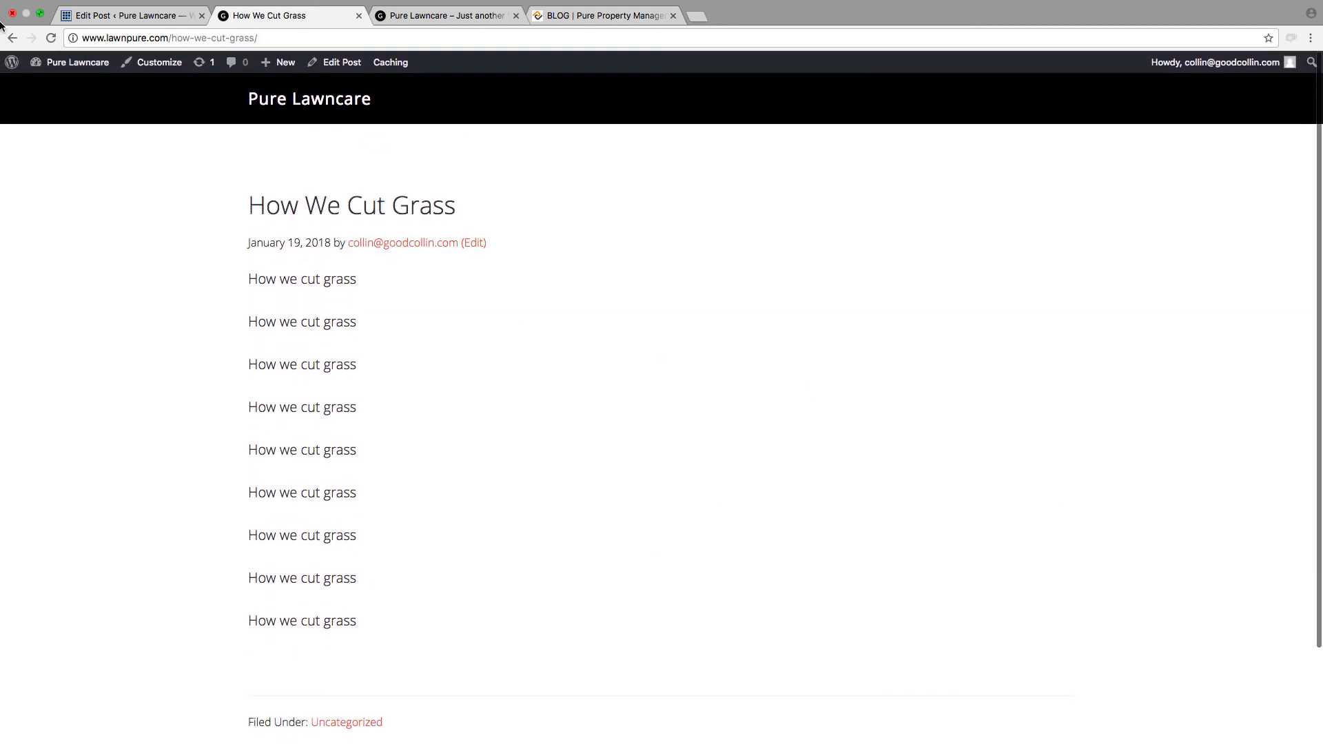
{"action": "left_click", "coordinate": [12, 40]}
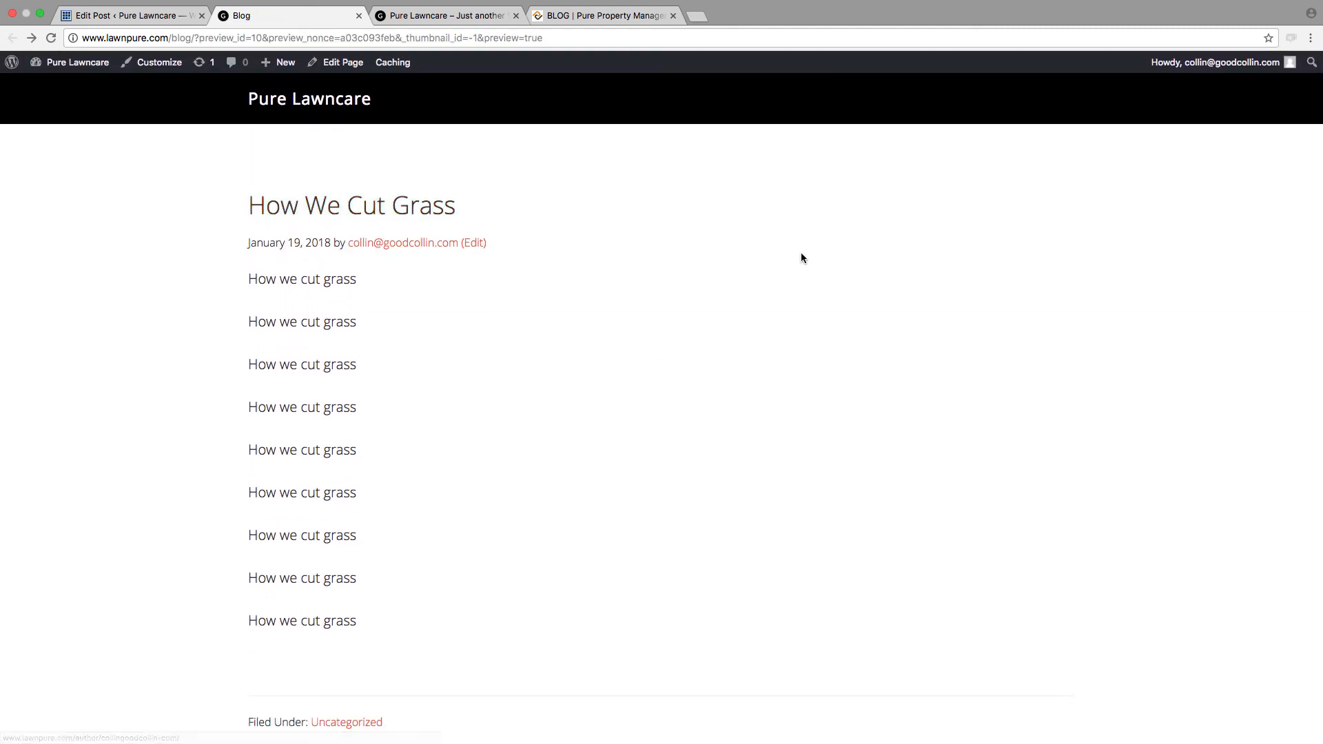
{"action": "scroll", "coordinate": [253, 359], "scroll_direction": "down", "scroll_amount": 5}
{"action": "scroll", "coordinate": [252, 360], "scroll_direction": "up", "scroll_amount": 6}
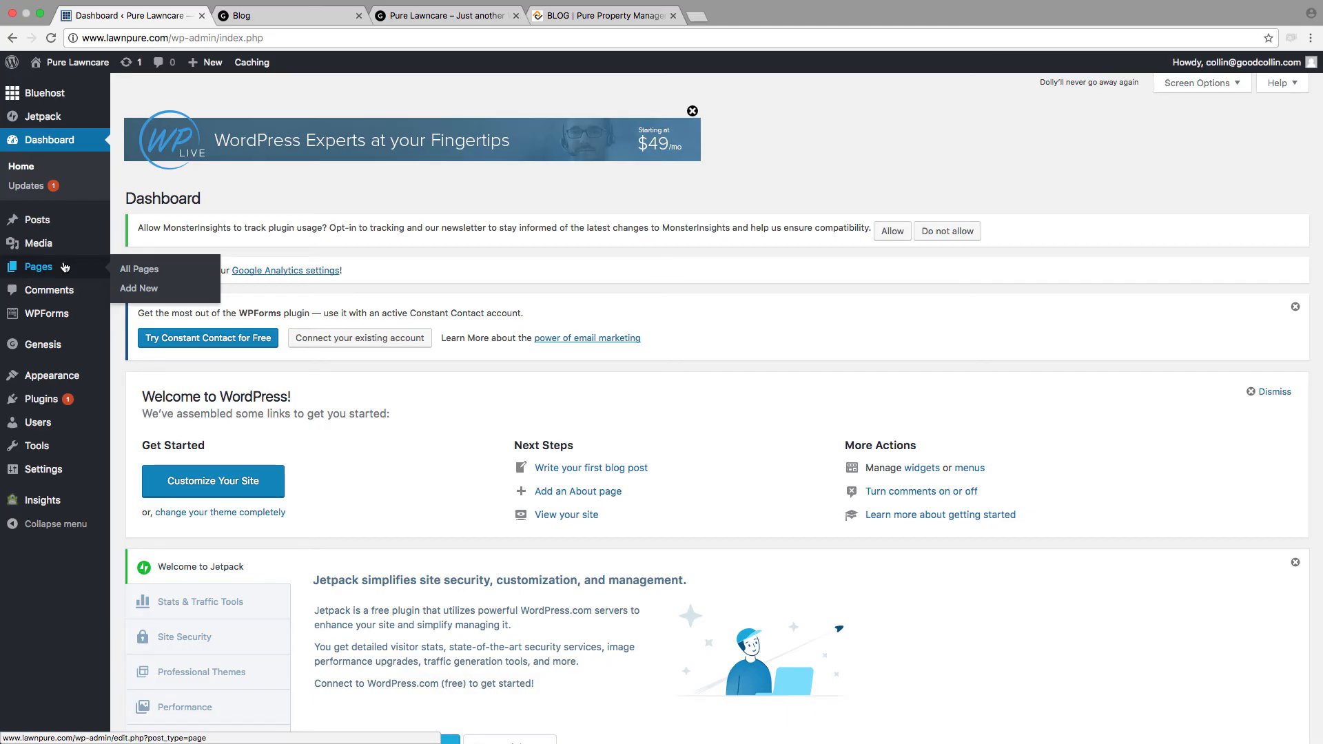
Step: Create a new page titled "Contact" and choose the full-width layout without a sidebar for it
{"action": "left_click", "coordinate": [132, 288]}
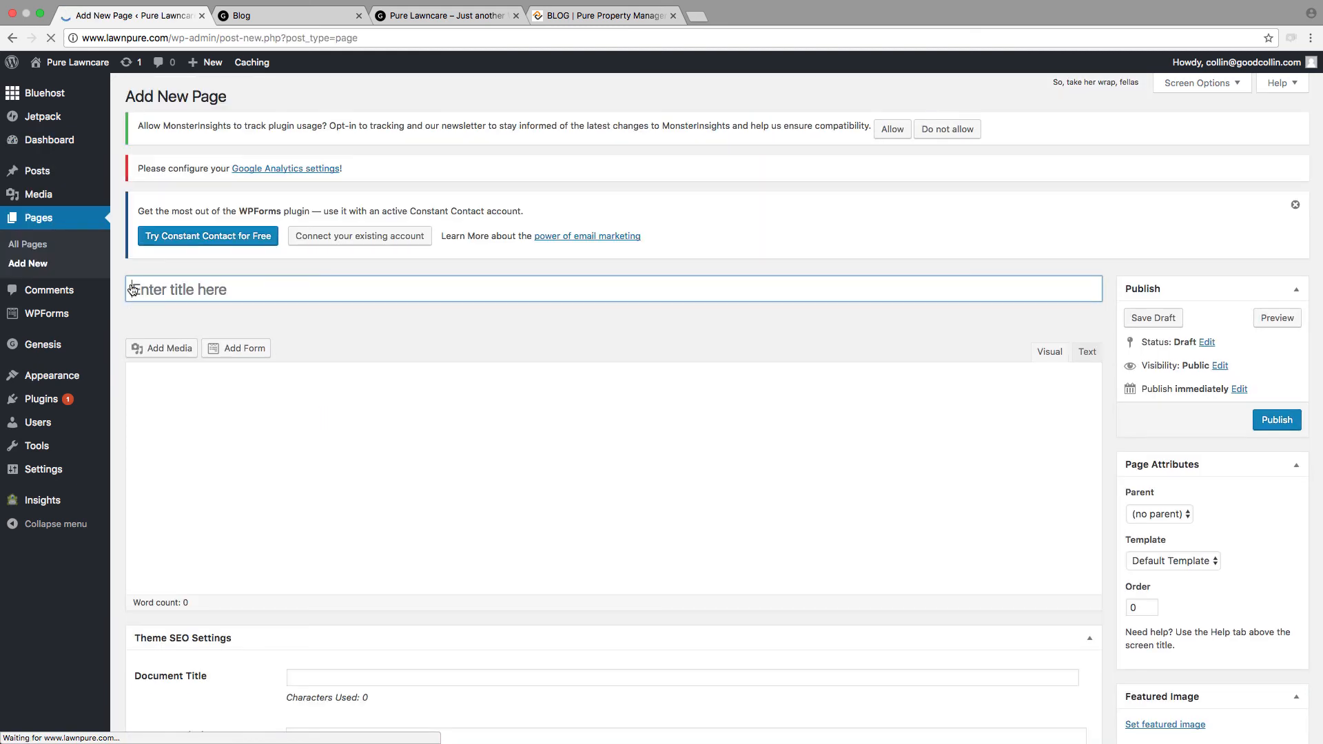
{"action": "type", "text": "Contact"}
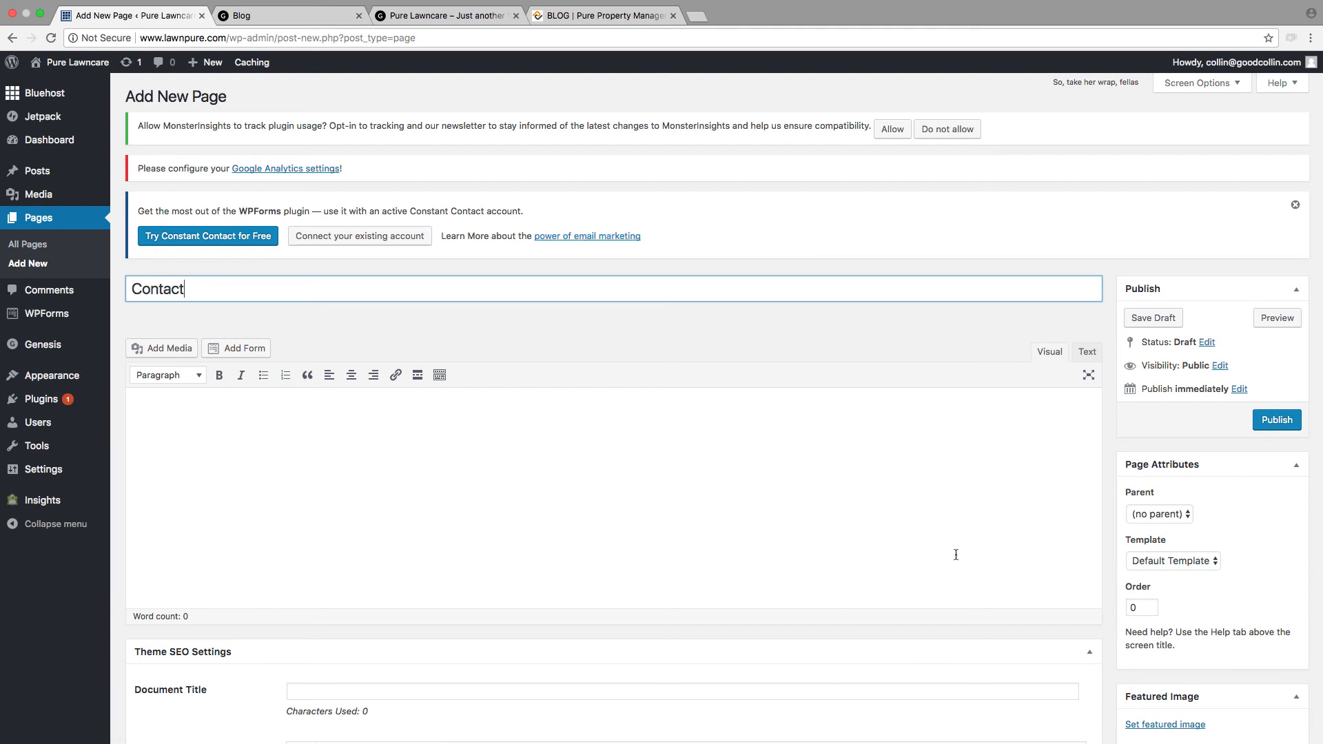
{"action": "scroll", "coordinate": [692, 583], "scroll_direction": "down", "scroll_amount": 3}
{"action": "scroll", "coordinate": [692, 583], "scroll_direction": "down", "scroll_amount": 5}
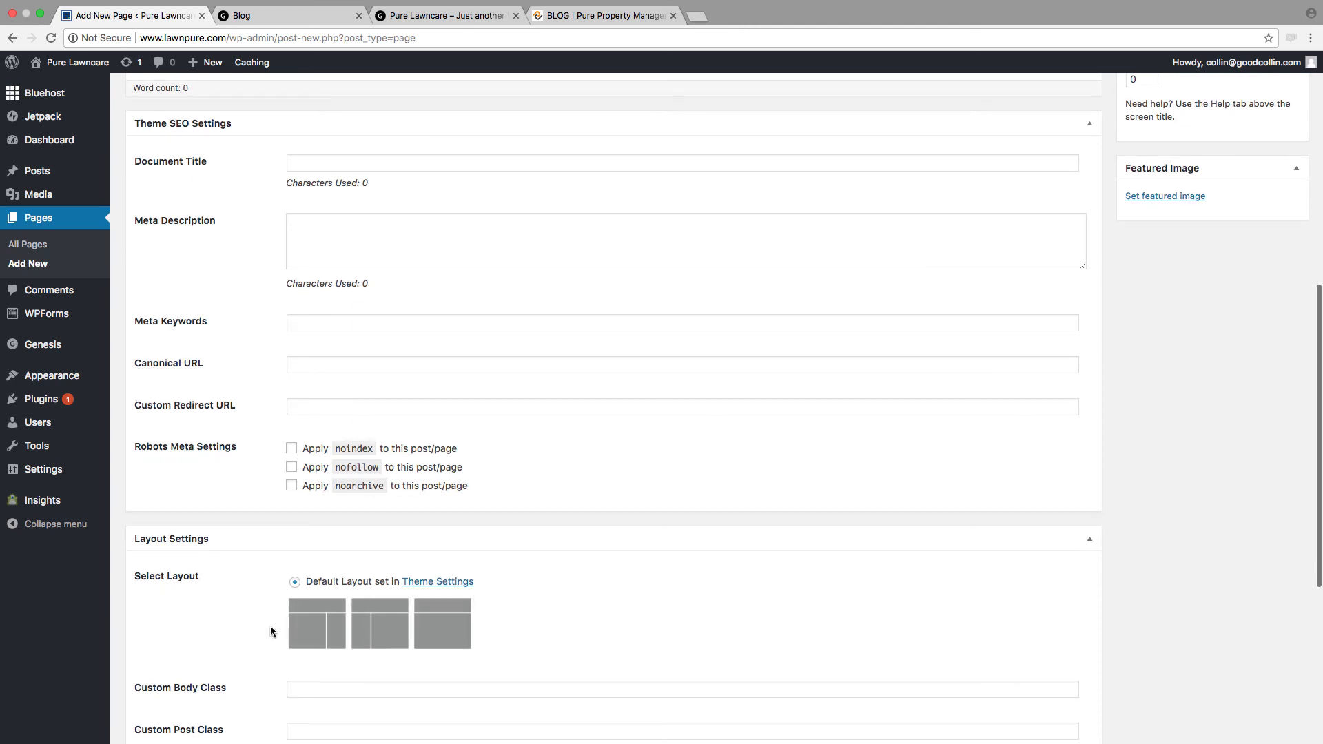
{"action": "left_click", "coordinate": [465, 632]}
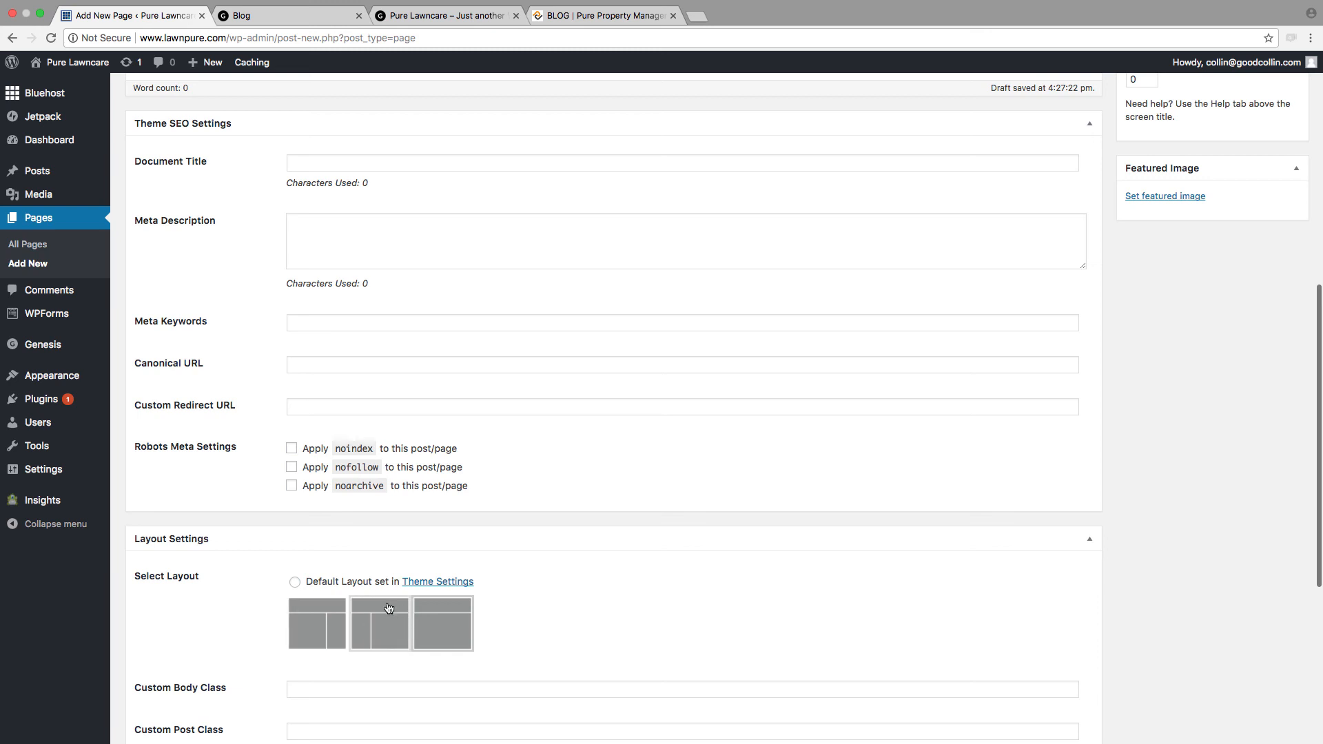
Step: Publish the Contact page with the default template
{"action": "scroll", "coordinate": [428, 629], "scroll_direction": "up", "scroll_amount": 5}
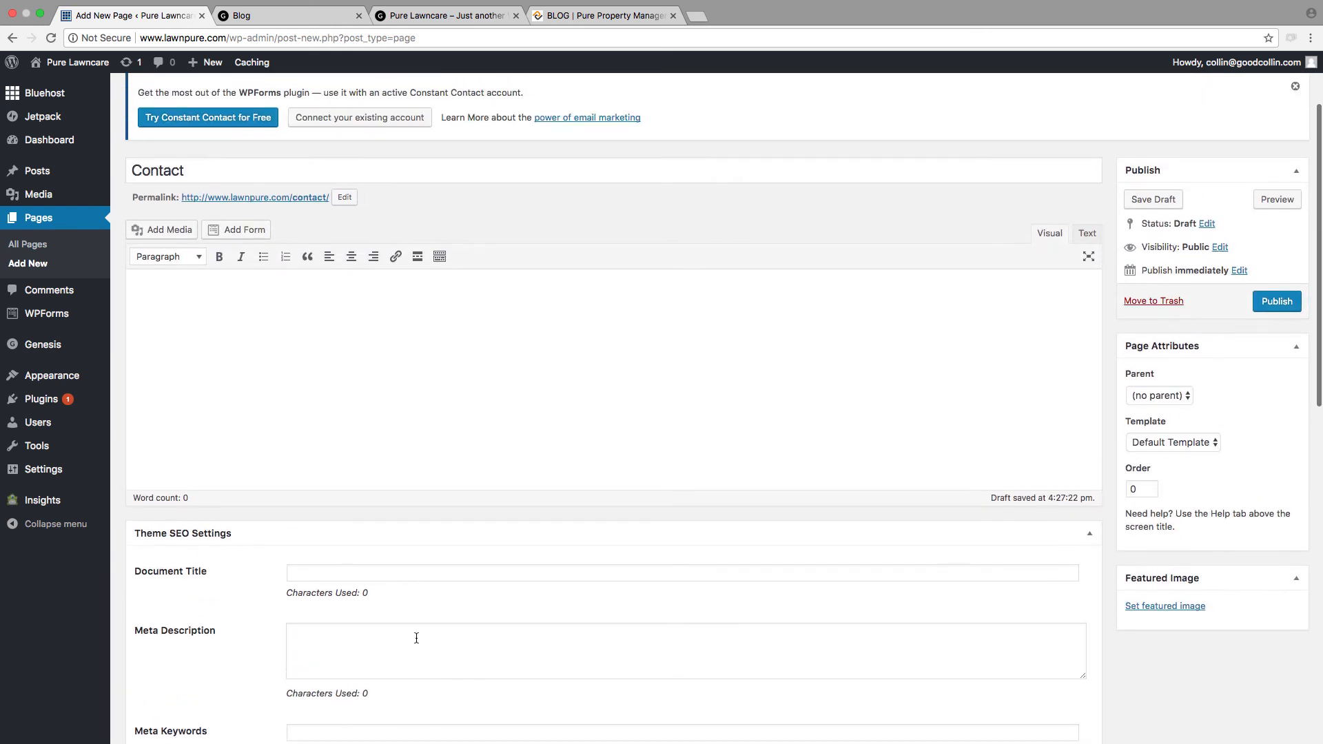
{"action": "scroll", "coordinate": [416, 635], "scroll_direction": "down", "scroll_amount": 8}
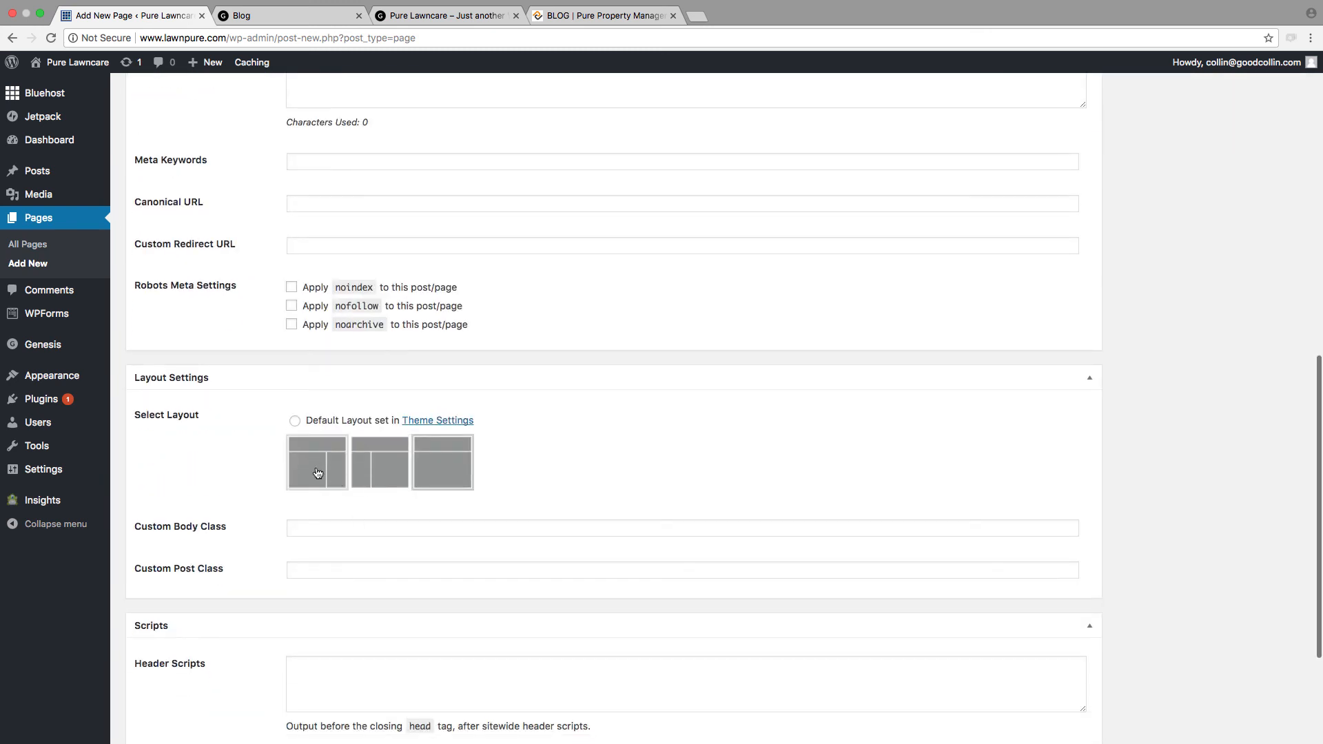
{"action": "scroll", "coordinate": [751, 501], "scroll_direction": "up", "scroll_amount": 10}
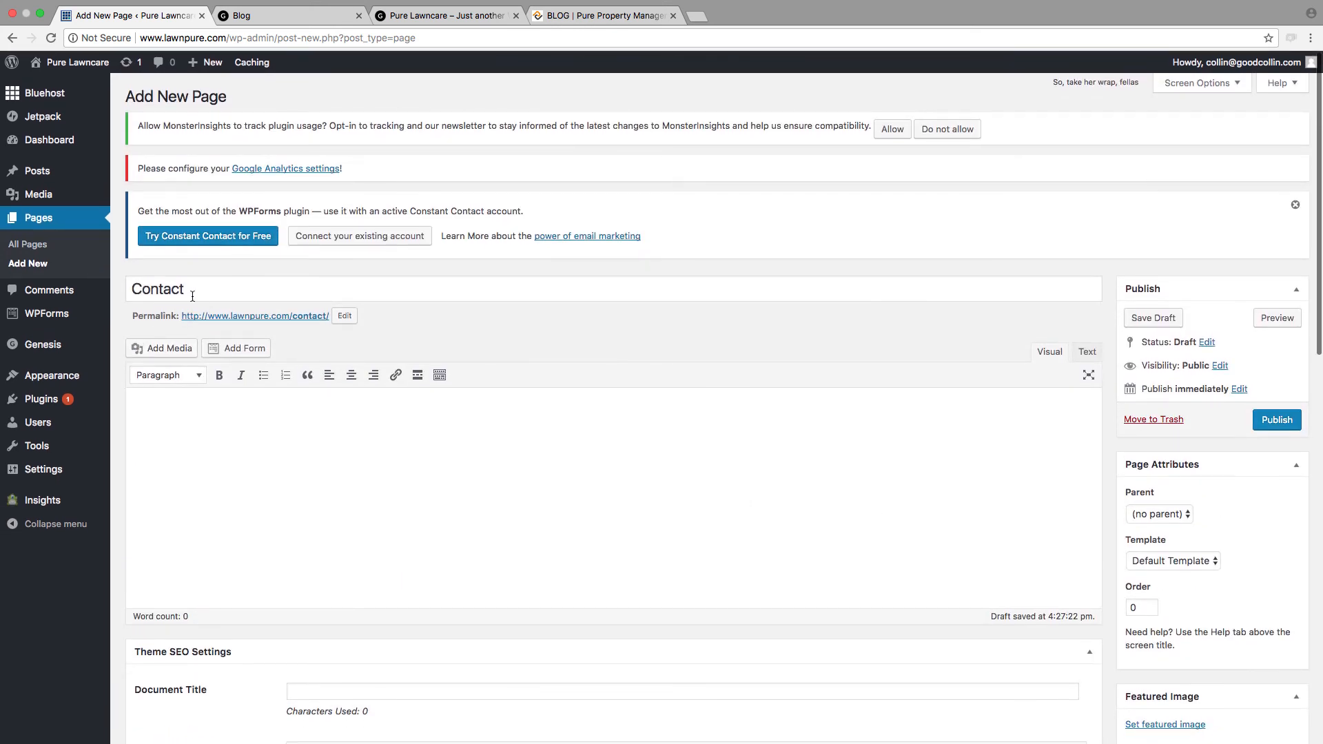
{"action": "left_click", "coordinate": [1272, 422]}
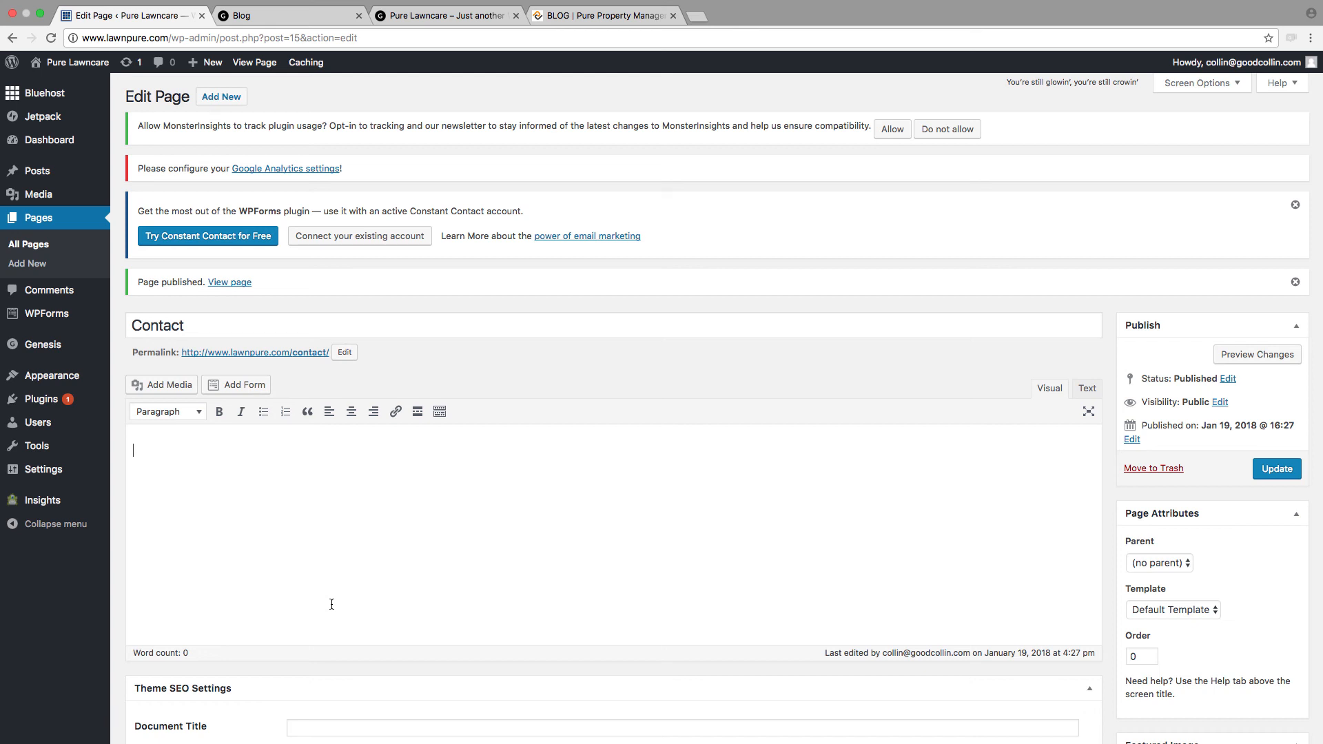
Step: Enter "Contact Pure Lawncare" as the Contact page's body text and update the page
{"action": "type", "text": "Contact Pure"}
{"action": "type", "text": " P"}
{"action": "type", "text": "awncare"}
{"action": "left_click", "coordinate": [1287, 468]}
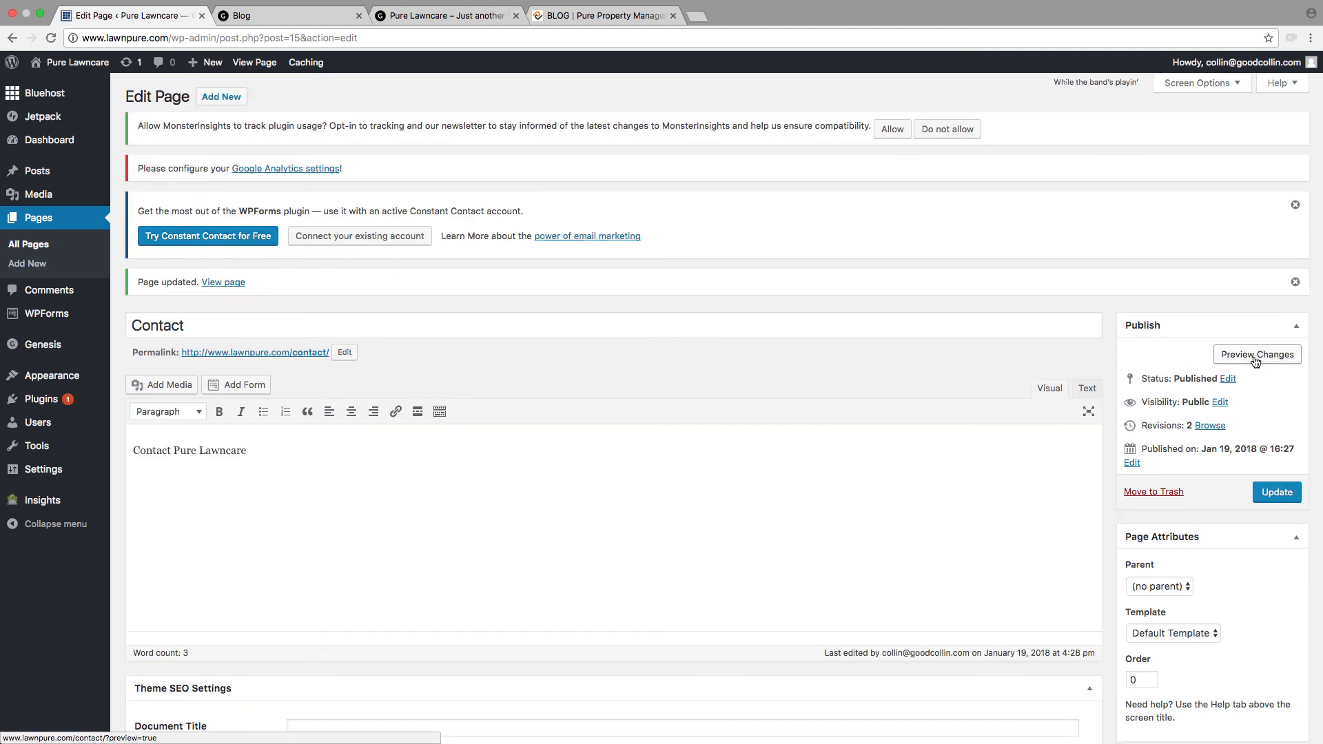
Step: Preview the Contact page and examine how its title and body text are displayed
{"action": "left_click", "coordinate": [1256, 358]}
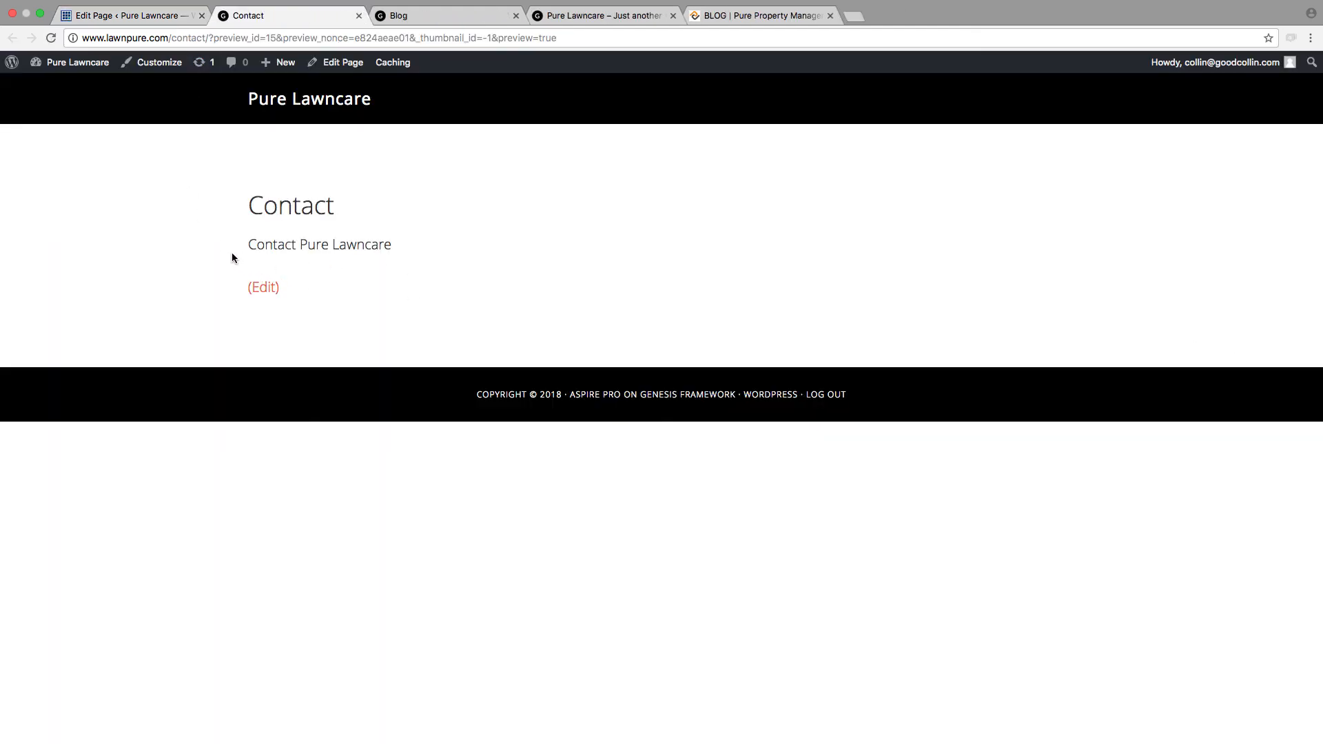
{"action": "left_click_drag", "start_coordinate": [391, 248], "coordinate": [133, 248]}
{"action": "left_click", "coordinate": [349, 242]}
{"action": "left_click_drag", "start_coordinate": [391, 247], "coordinate": [121, 242]}
{"action": "left_click", "coordinate": [449, 265]}
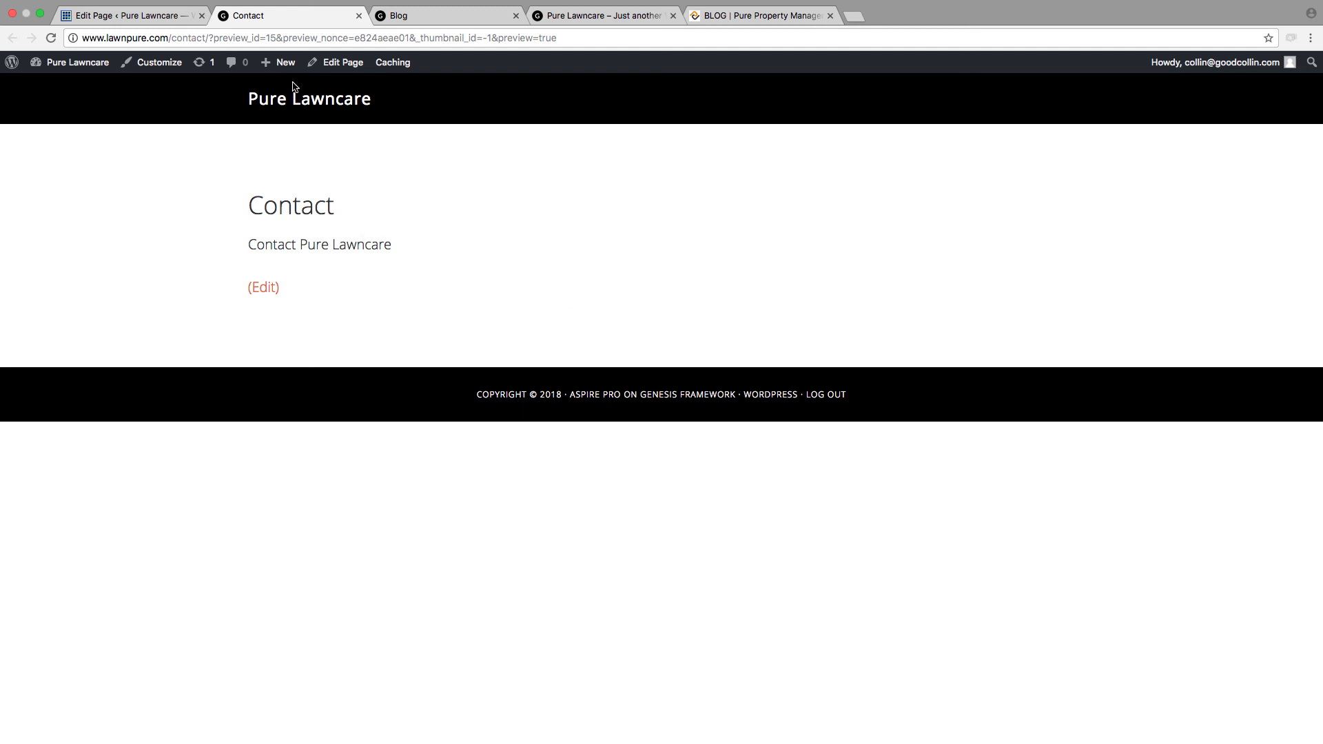
Step: Return to the site admin and search the plugin directory for "ninja" among the plugins that can be added
{"action": "left_click", "coordinate": [117, 20]}
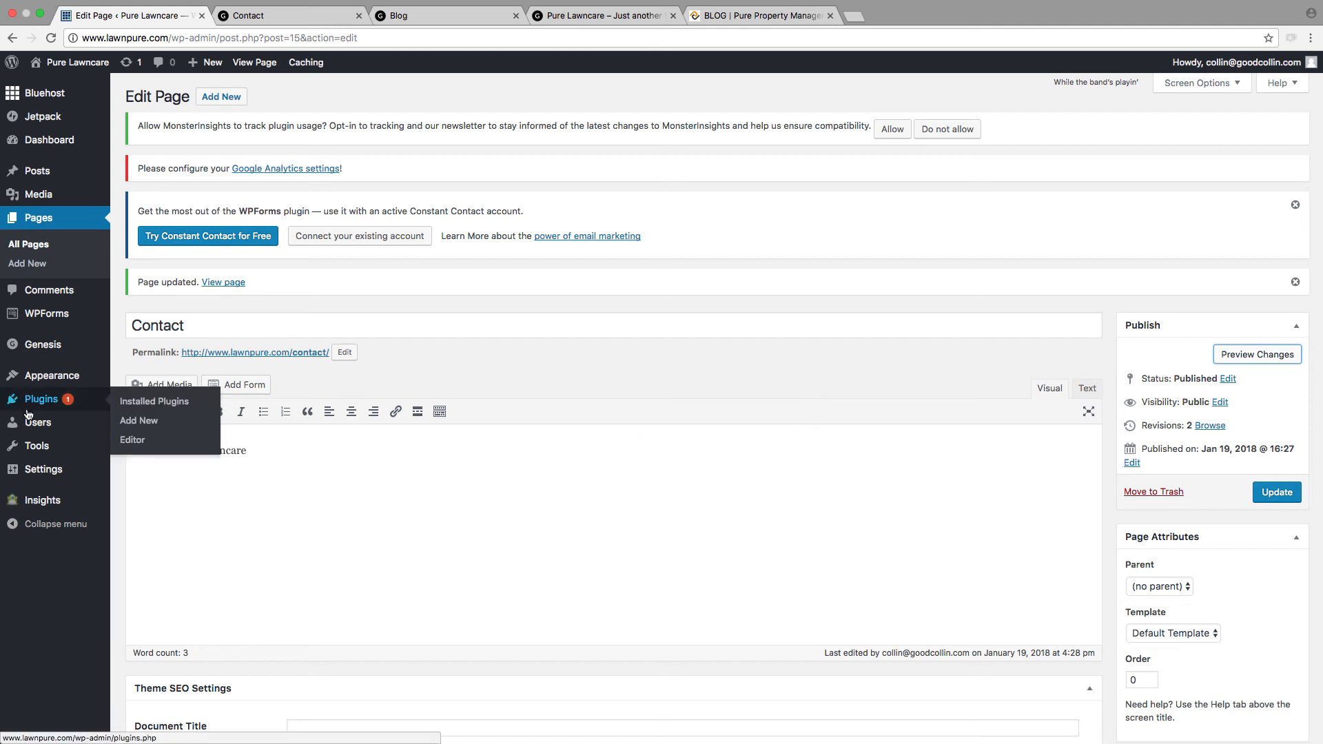
{"action": "mouse_move", "coordinate": [43, 404]}
{"action": "left_click", "coordinate": [172, 422]}
{"action": "left_click", "coordinate": [1243, 288]}
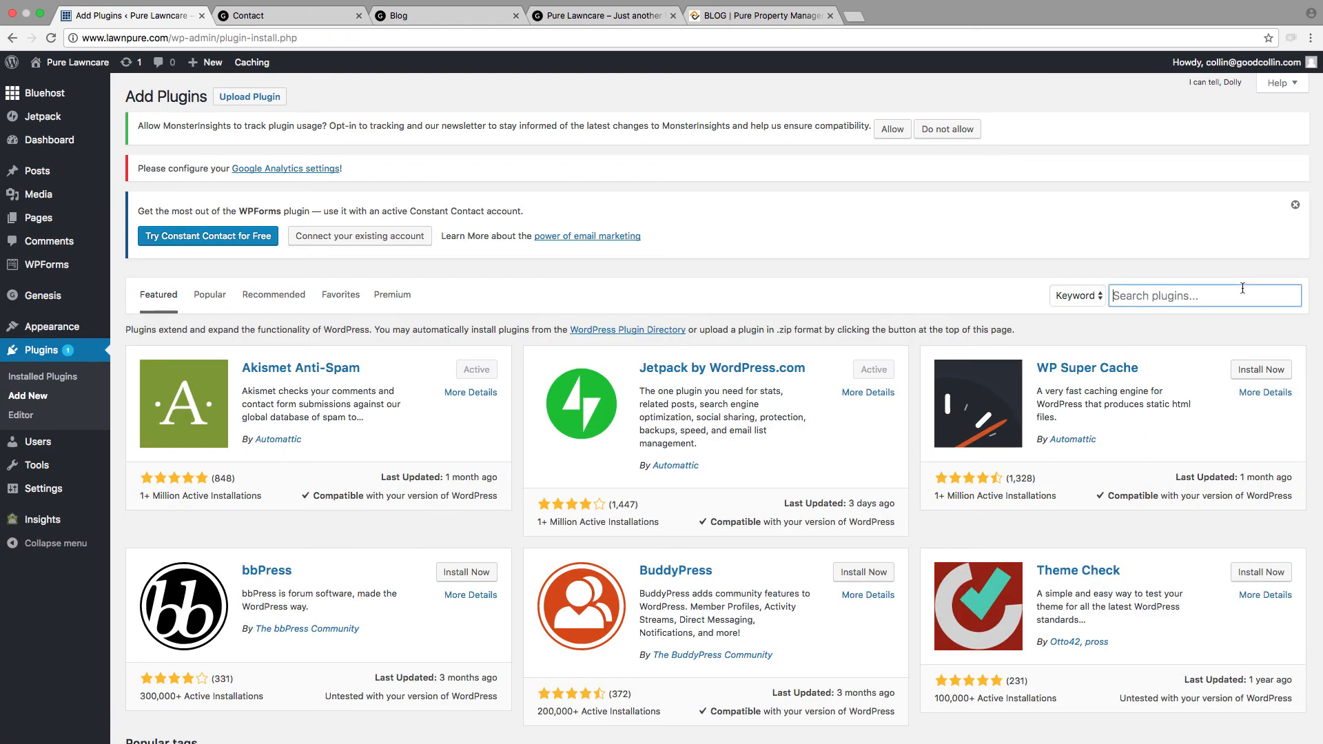
{"action": "type", "text": "ninja"}
Step: Browse the plugin search results and examine the rating, last update and installation figures of Ninja Forms
{"action": "scroll", "coordinate": [238, 519], "scroll_direction": "down", "scroll_amount": 10}
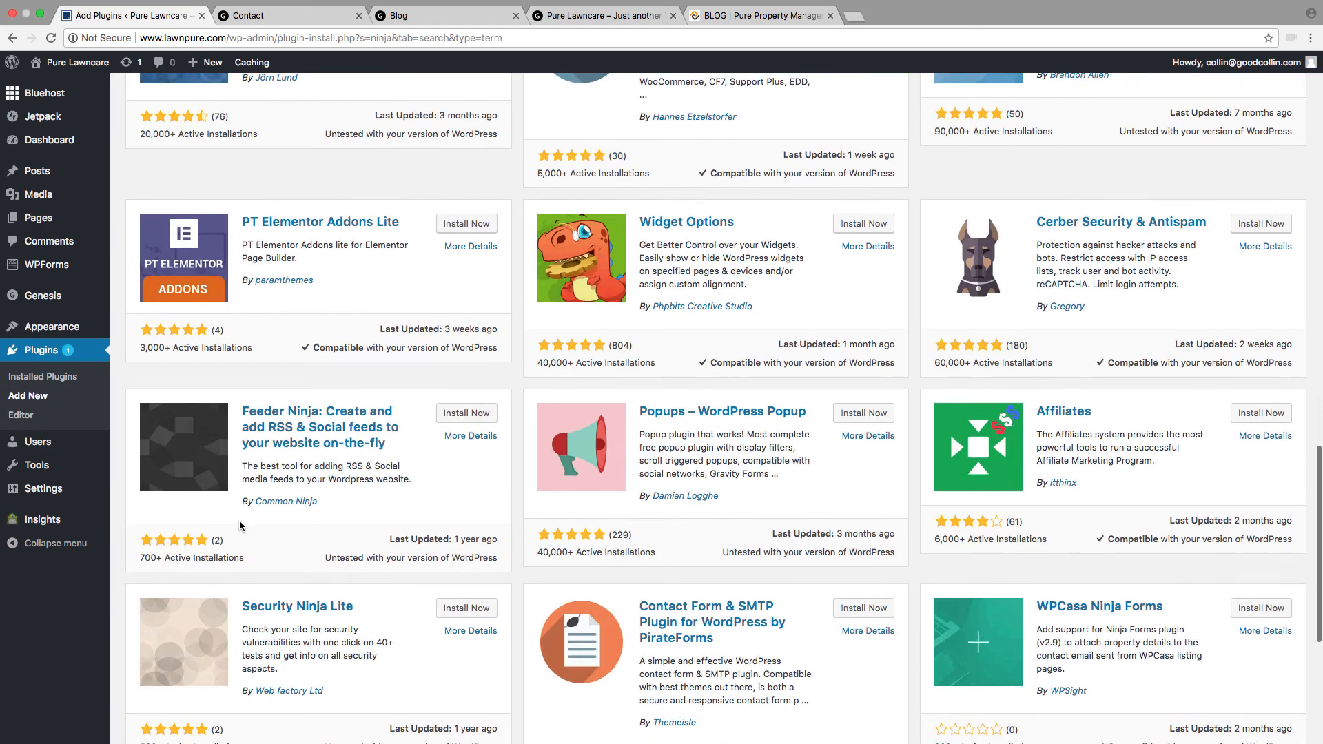
{"action": "scroll", "coordinate": [238, 519], "scroll_direction": "up", "scroll_amount": 3}
{"action": "scroll", "coordinate": [261, 529], "scroll_direction": "up", "scroll_amount": 10}
{"action": "scroll", "coordinate": [500, 564], "scroll_direction": "down", "scroll_amount": 15}
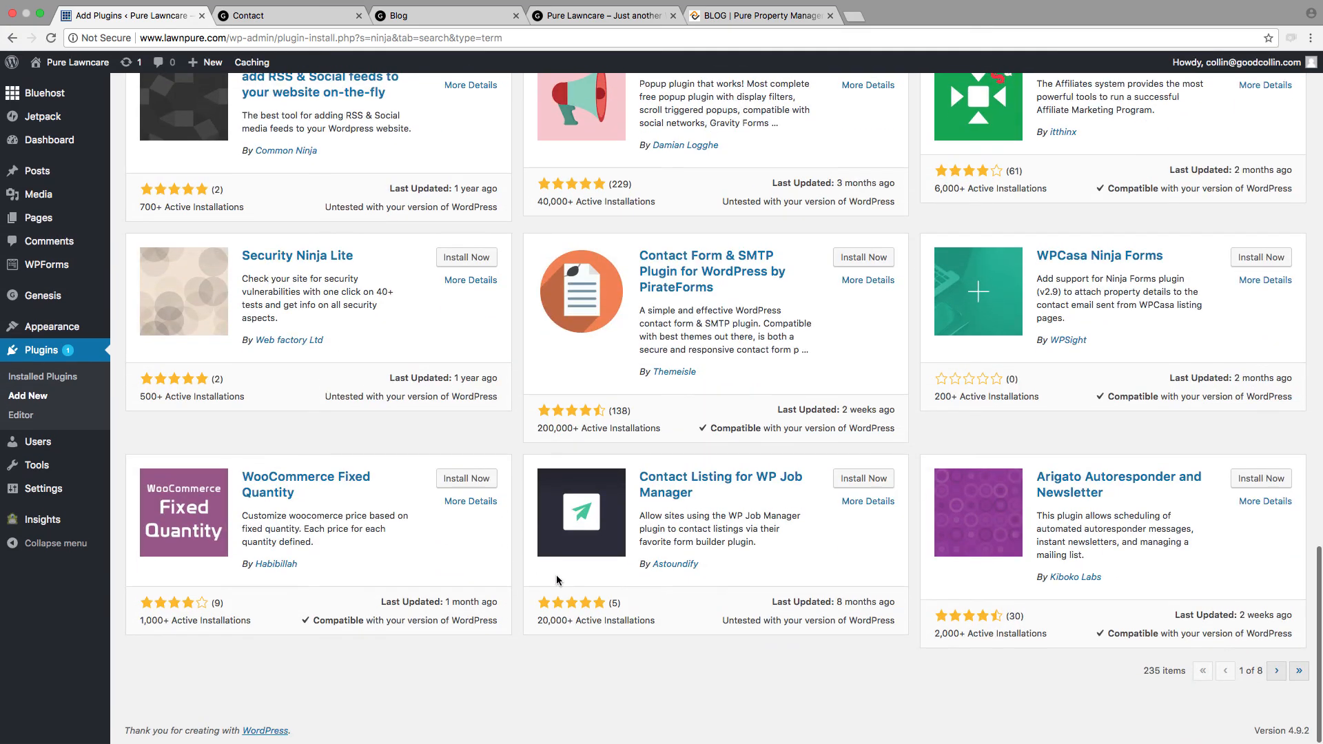
{"action": "scroll", "coordinate": [556, 580], "scroll_direction": "up", "scroll_amount": 15}
{"action": "scroll", "coordinate": [557, 580], "scroll_direction": "down", "scroll_amount": 1}
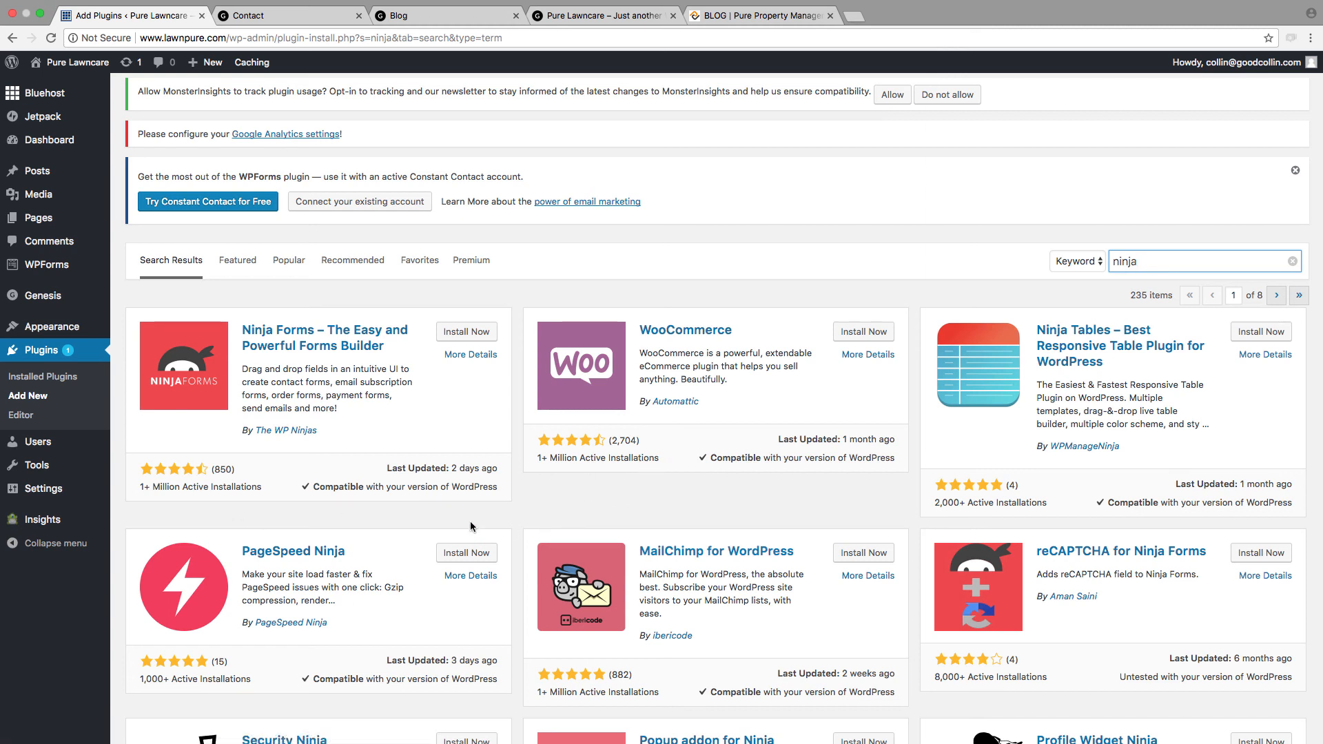
{"action": "left_click_drag", "start_coordinate": [277, 496], "coordinate": [243, 486]}
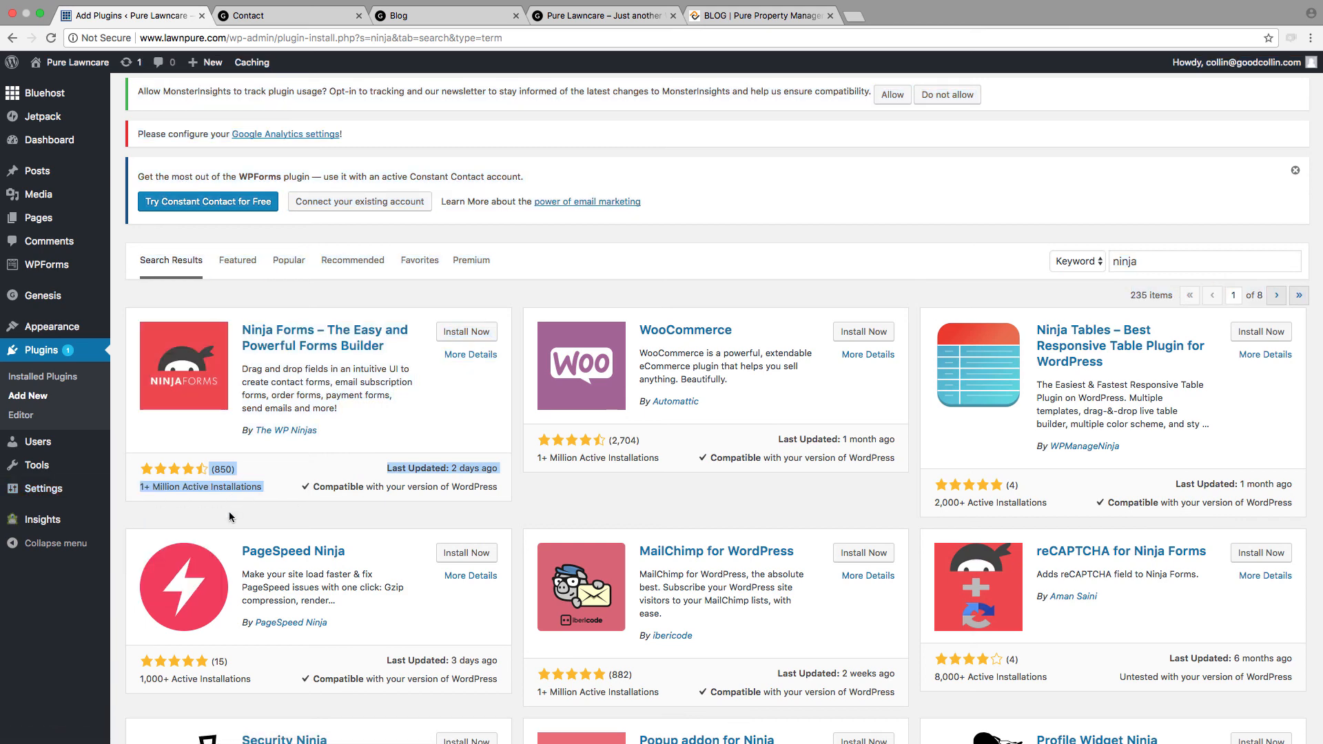
{"action": "left_click", "coordinate": [228, 512]}
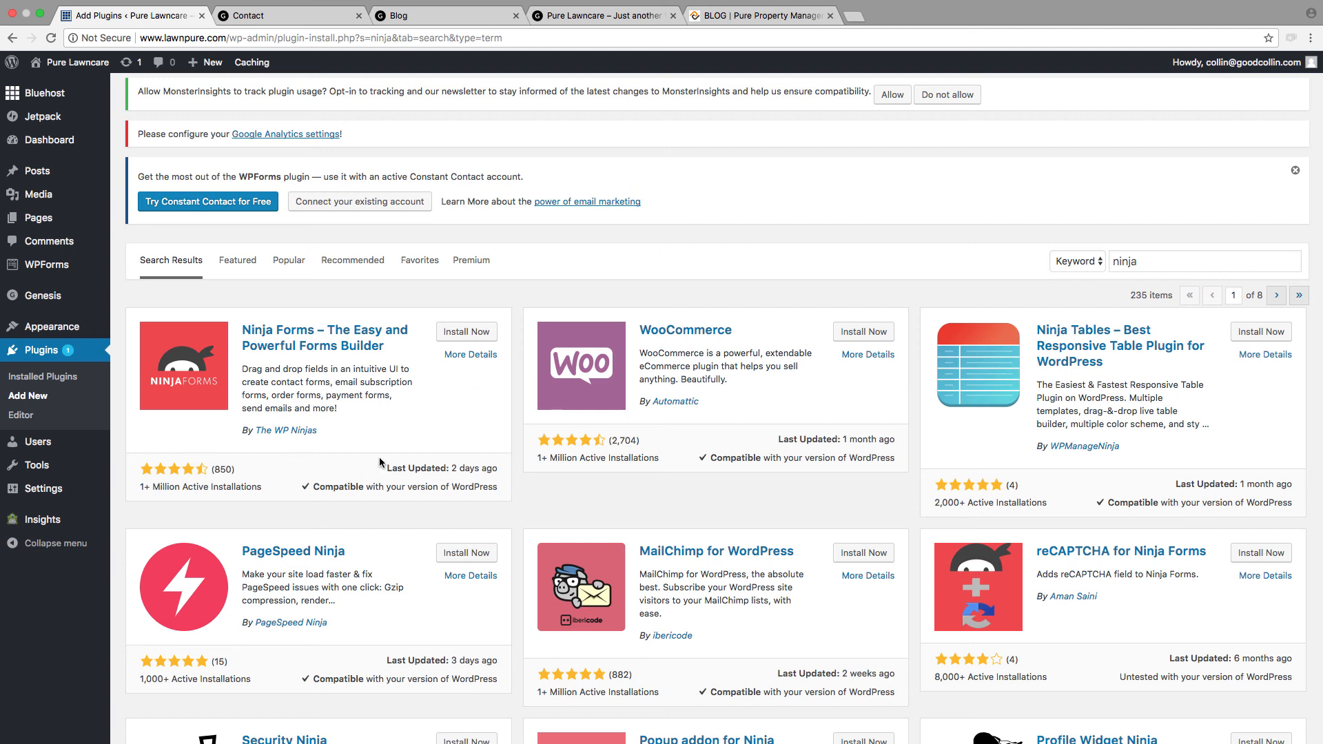
Step: Install and activate the Ninja Forms plugin by The WP Ninjas
{"action": "left_click", "coordinate": [449, 333]}
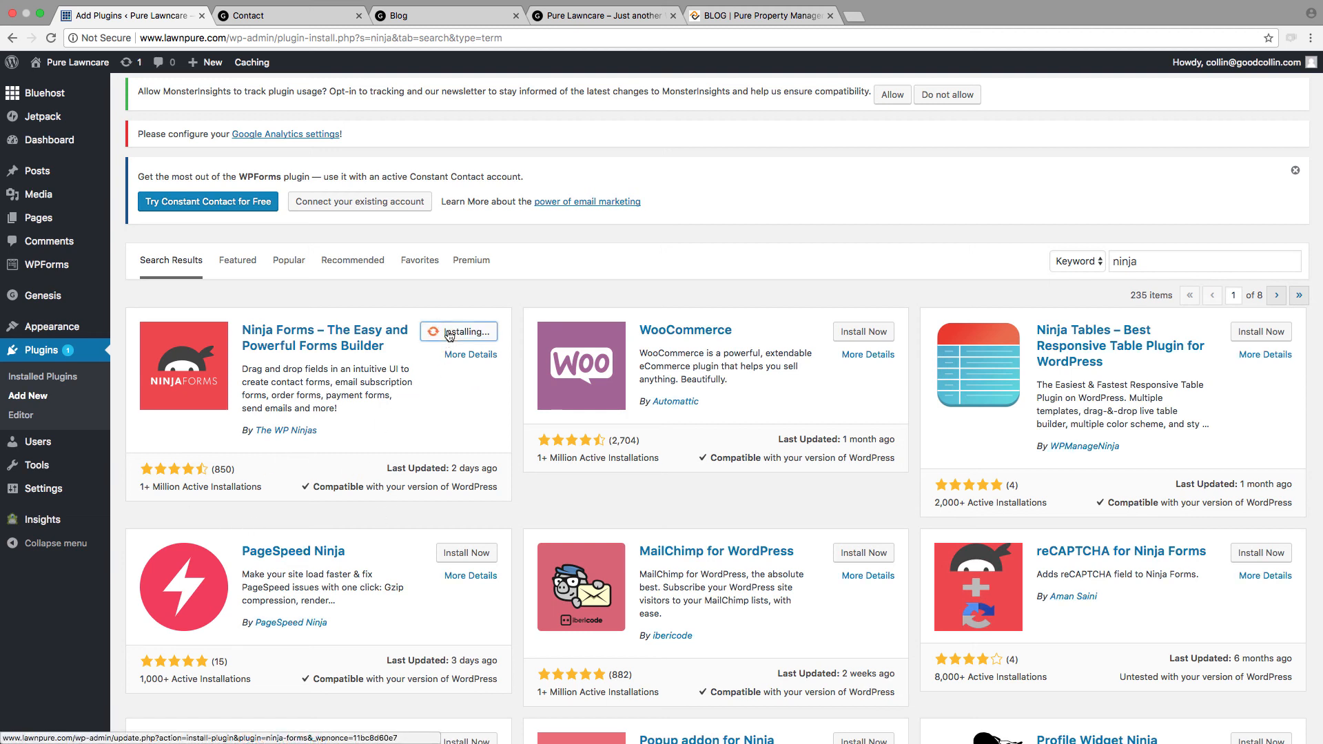
{"action": "left_click", "coordinate": [468, 332]}
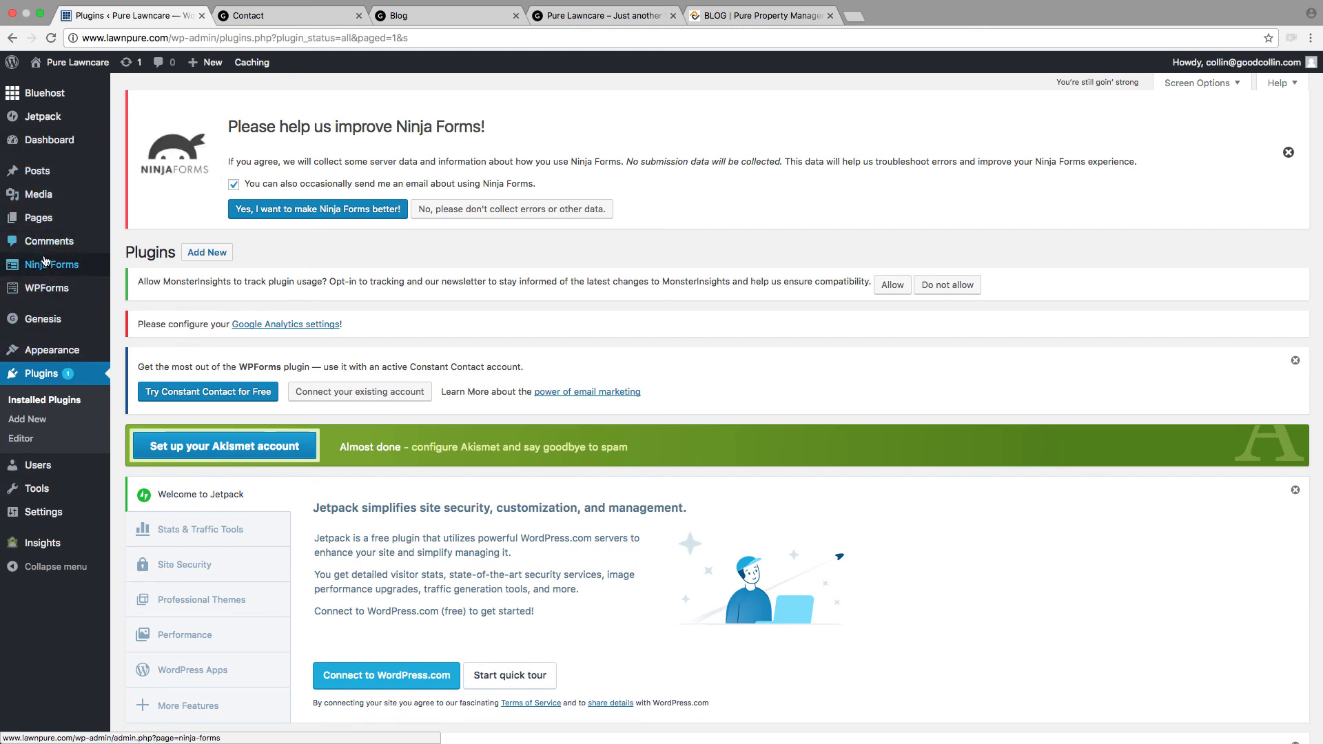
Step: Create a new form in Ninja Forms from the Contact Us template
{"action": "mouse_move", "coordinate": [29, 269]}
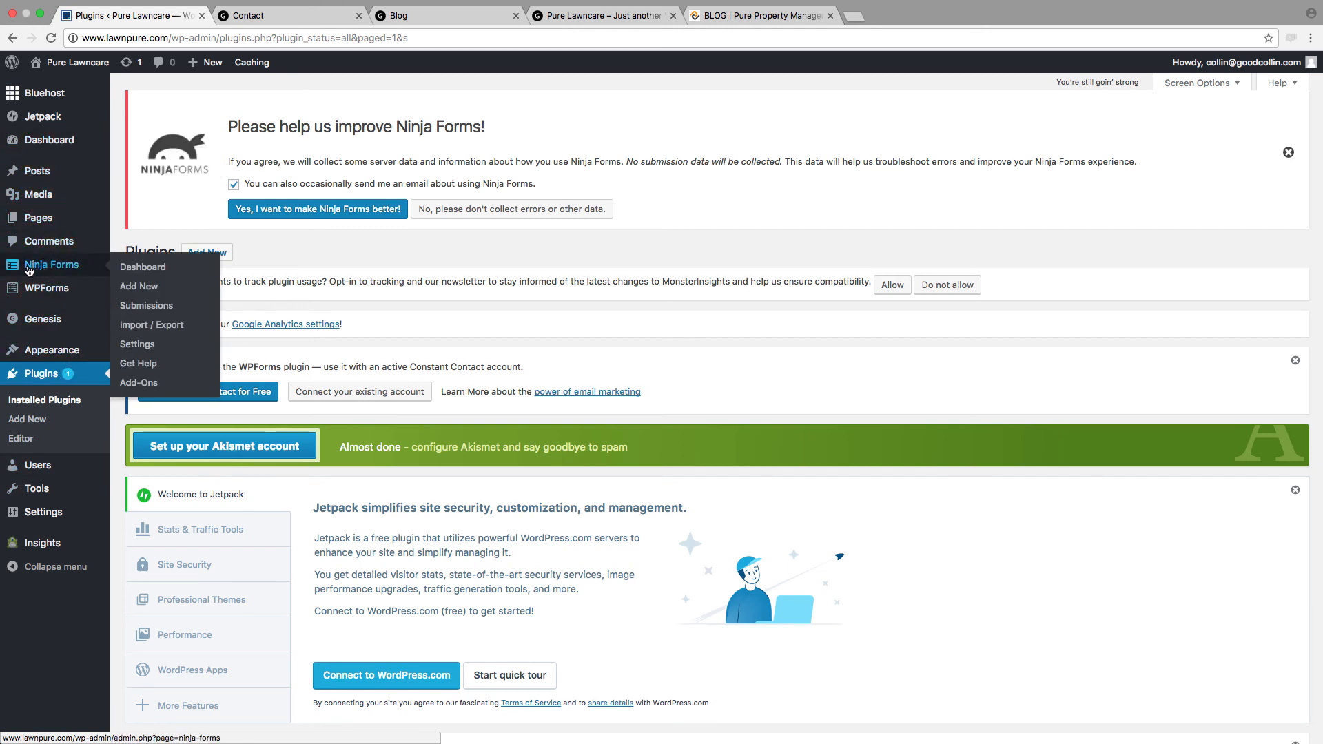
{"action": "left_click", "coordinate": [126, 273]}
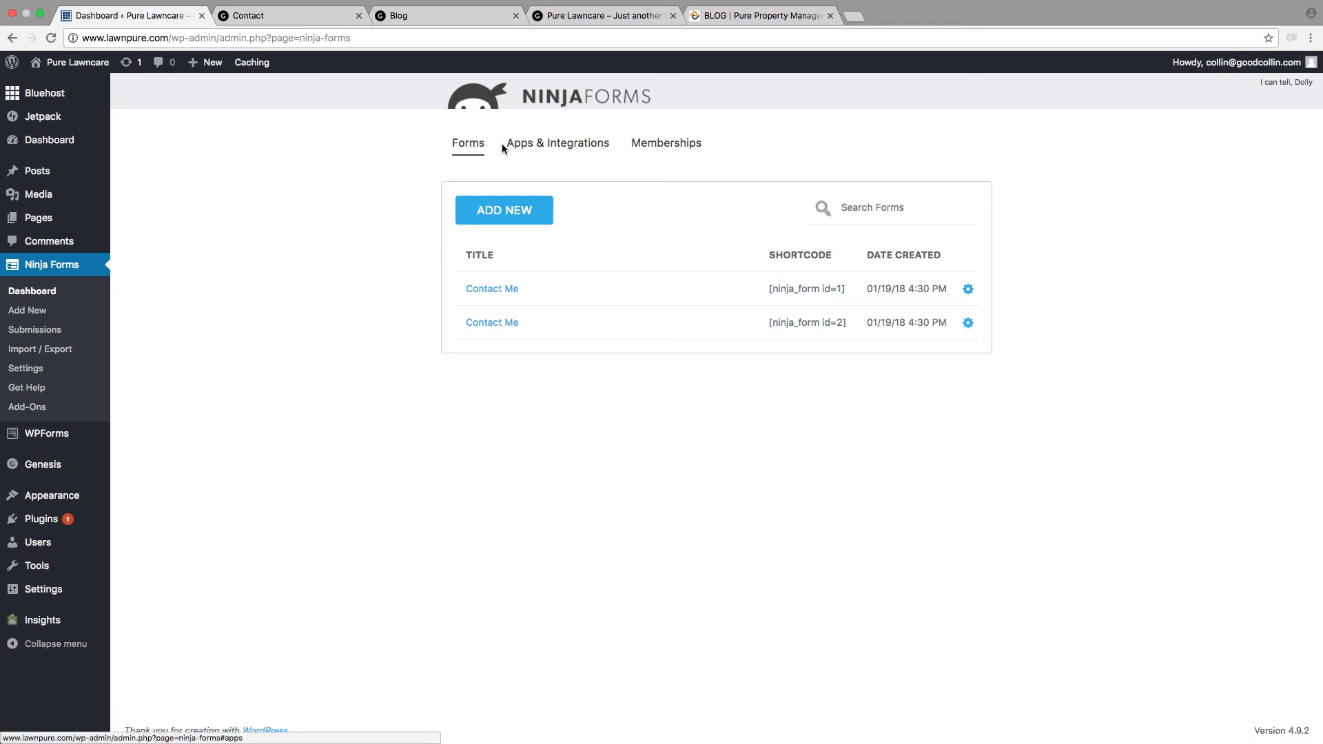
{"action": "left_click", "coordinate": [508, 219]}
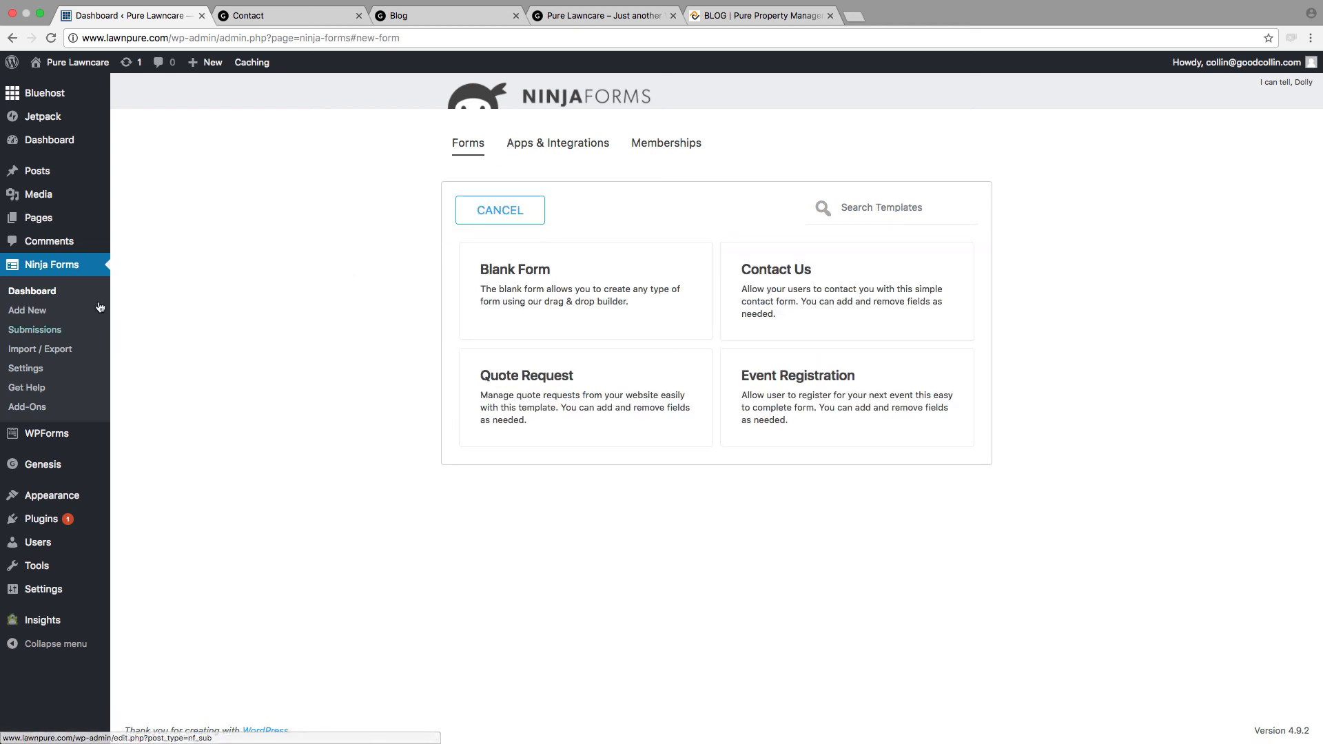
{"action": "left_click", "coordinate": [779, 322]}
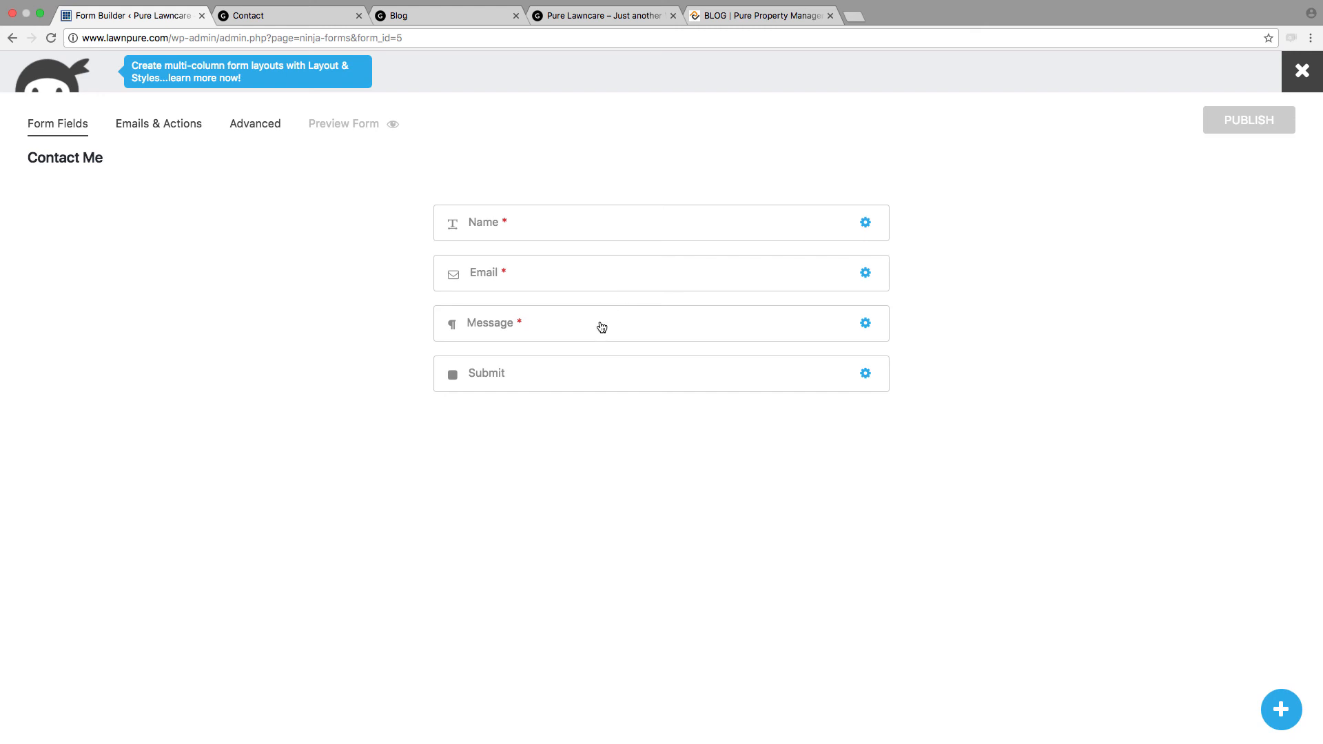
Step: Look through the new form's email actions and advanced settings, and preview the form
{"action": "left_click", "coordinate": [140, 125]}
{"action": "left_click", "coordinate": [268, 128]}
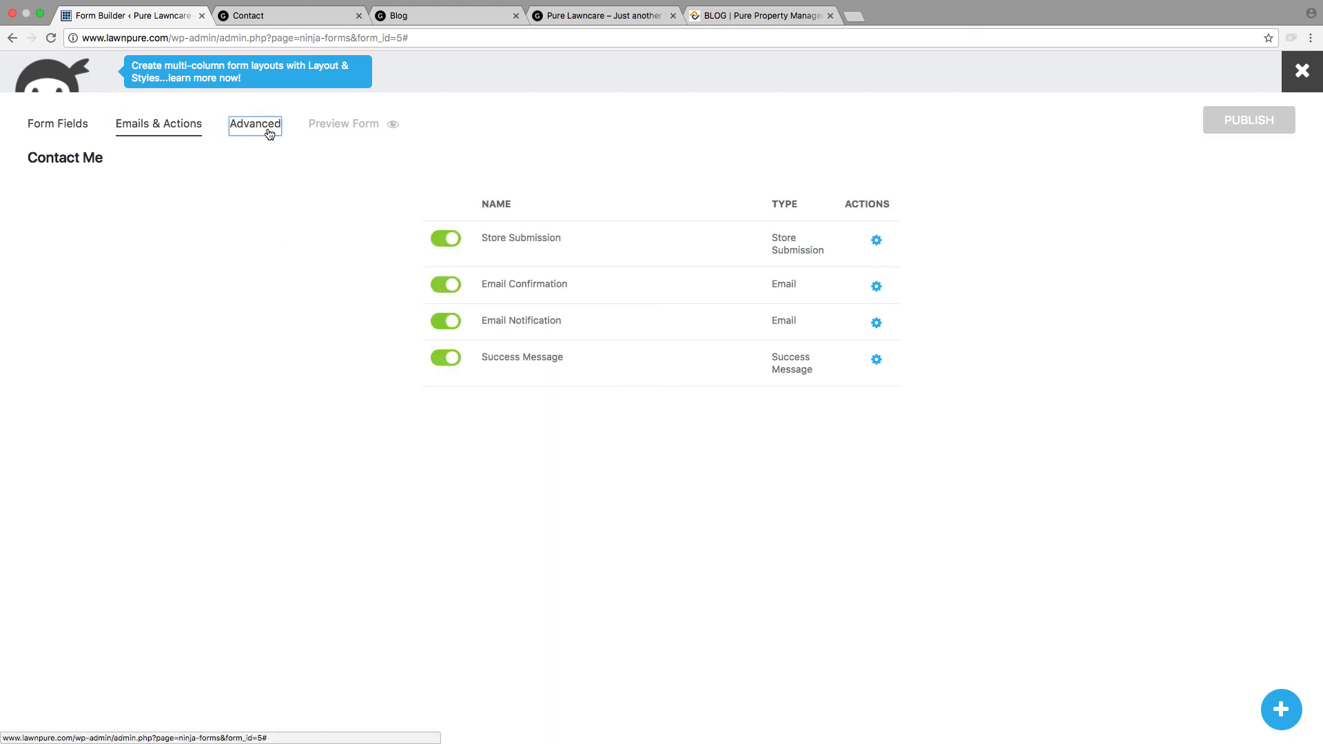
{"action": "left_click", "coordinate": [352, 125]}
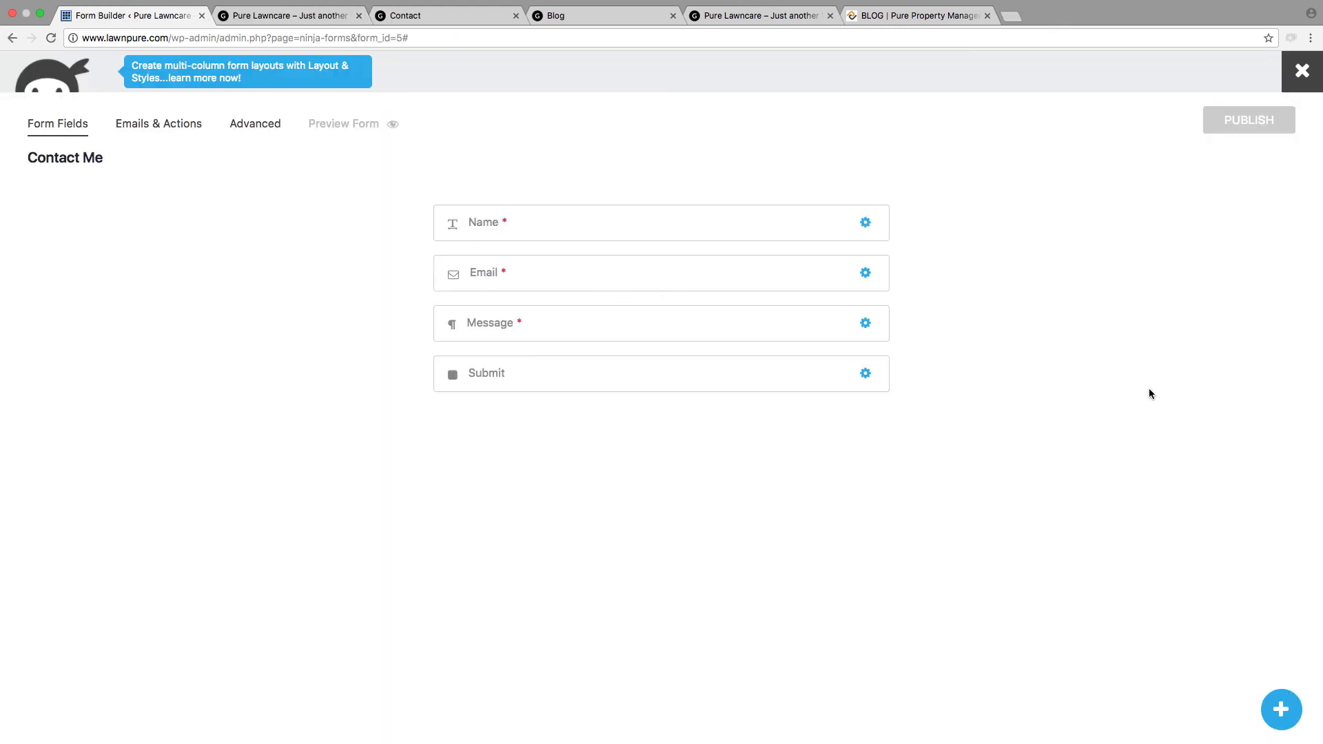
Step: Set the label of the form's Submit field to "Send Now" and close its settings
{"action": "left_click", "coordinate": [765, 390]}
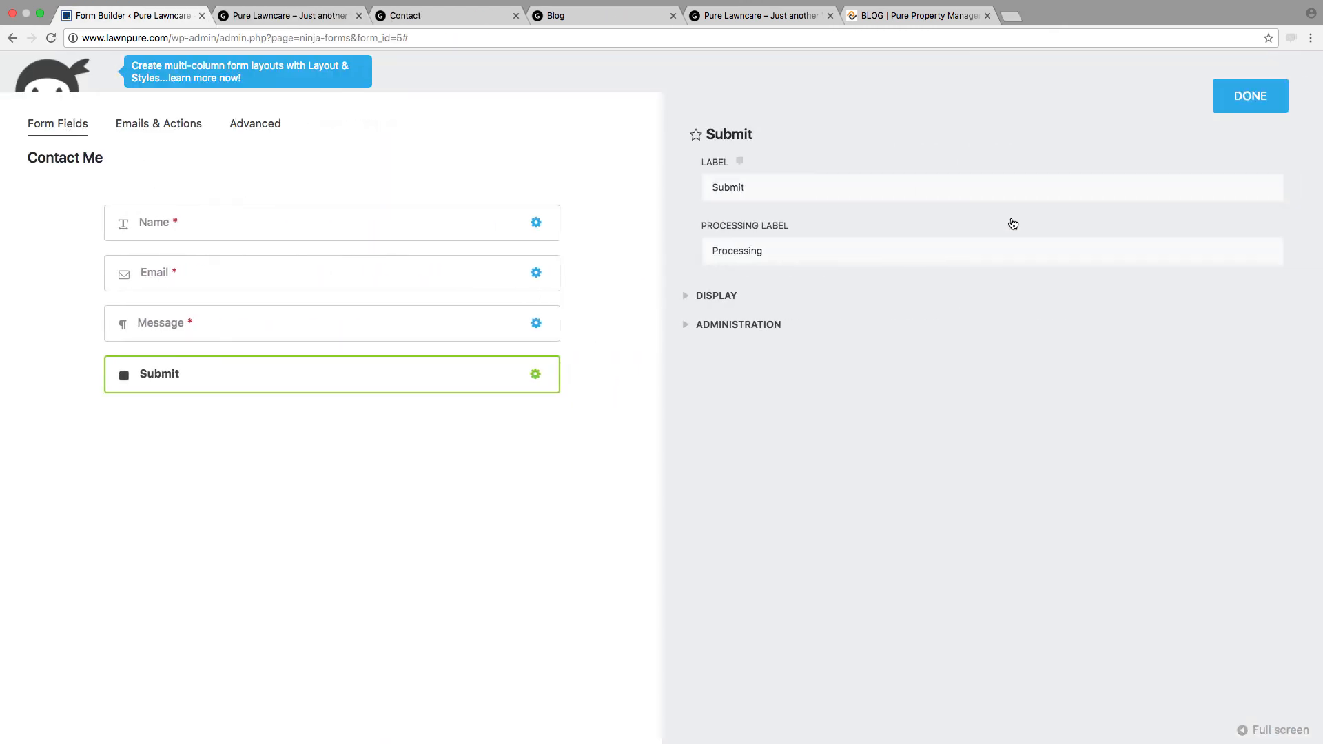
{"action": "double_click", "coordinate": [734, 250]}
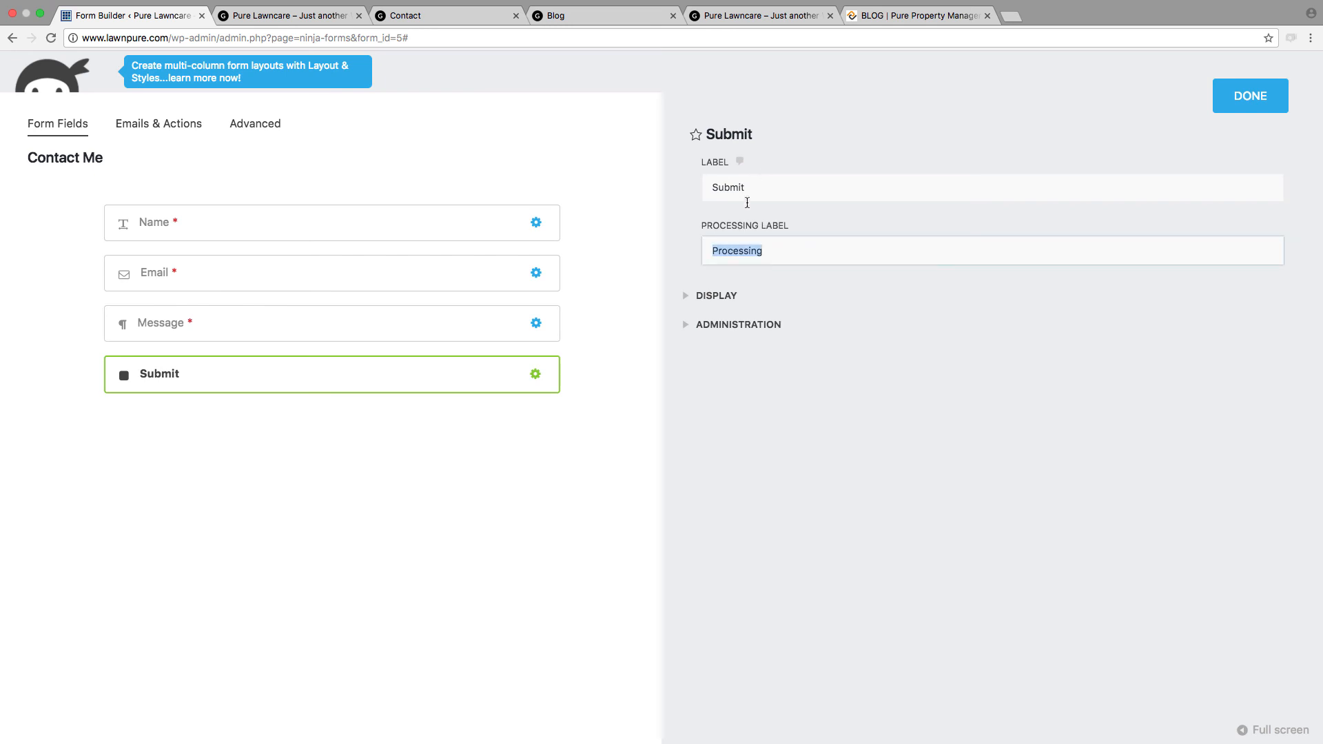
{"action": "left_click", "coordinate": [695, 307]}
{"action": "left_click", "coordinate": [696, 304]}
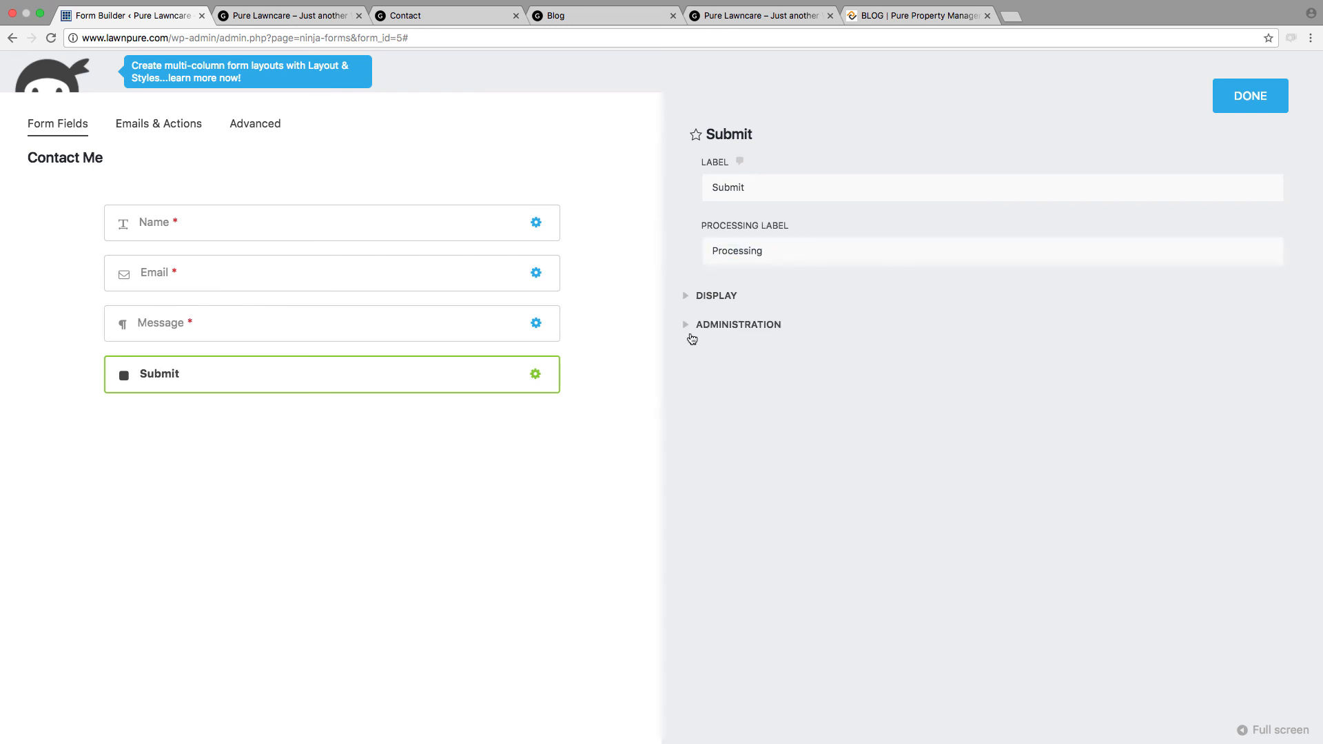
{"action": "left_click", "coordinate": [693, 331]}
{"action": "left_click", "coordinate": [692, 331]}
{"action": "left_click", "coordinate": [692, 331]}
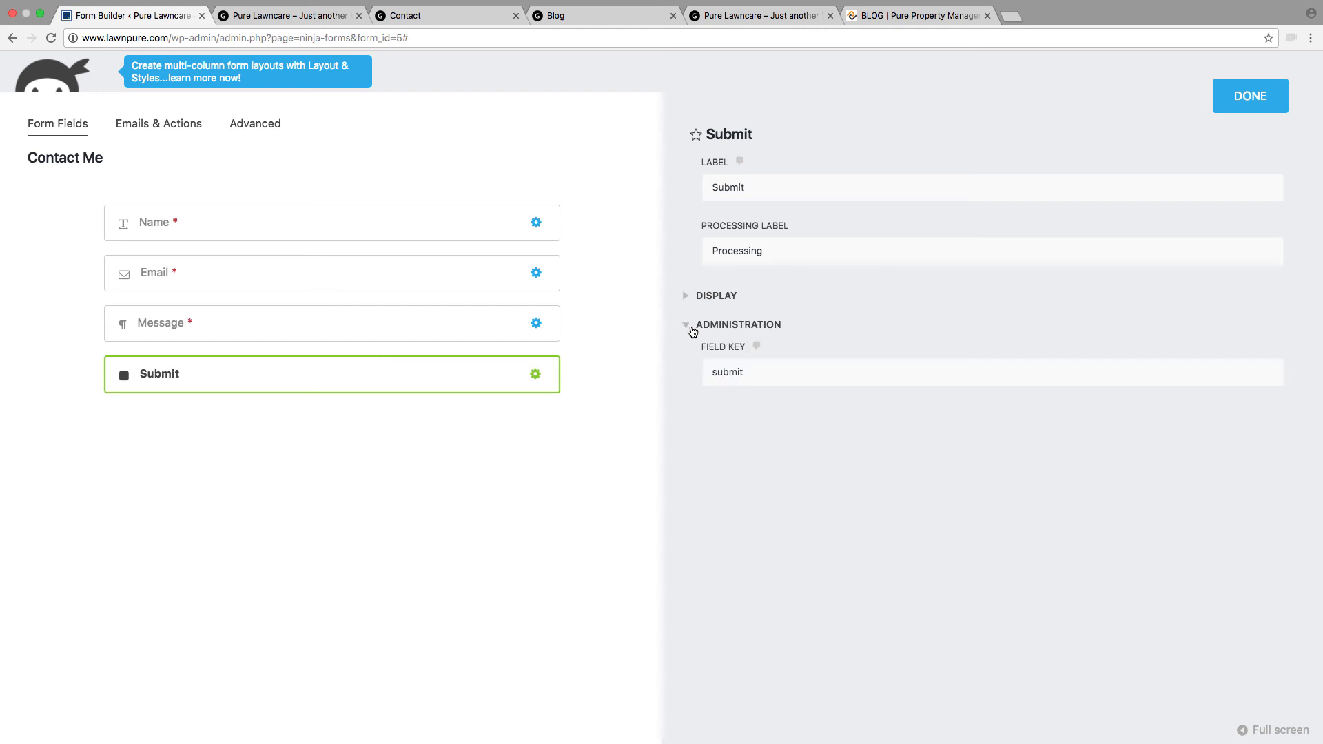
{"action": "left_click", "coordinate": [269, 323]}
{"action": "left_click", "coordinate": [269, 391]}
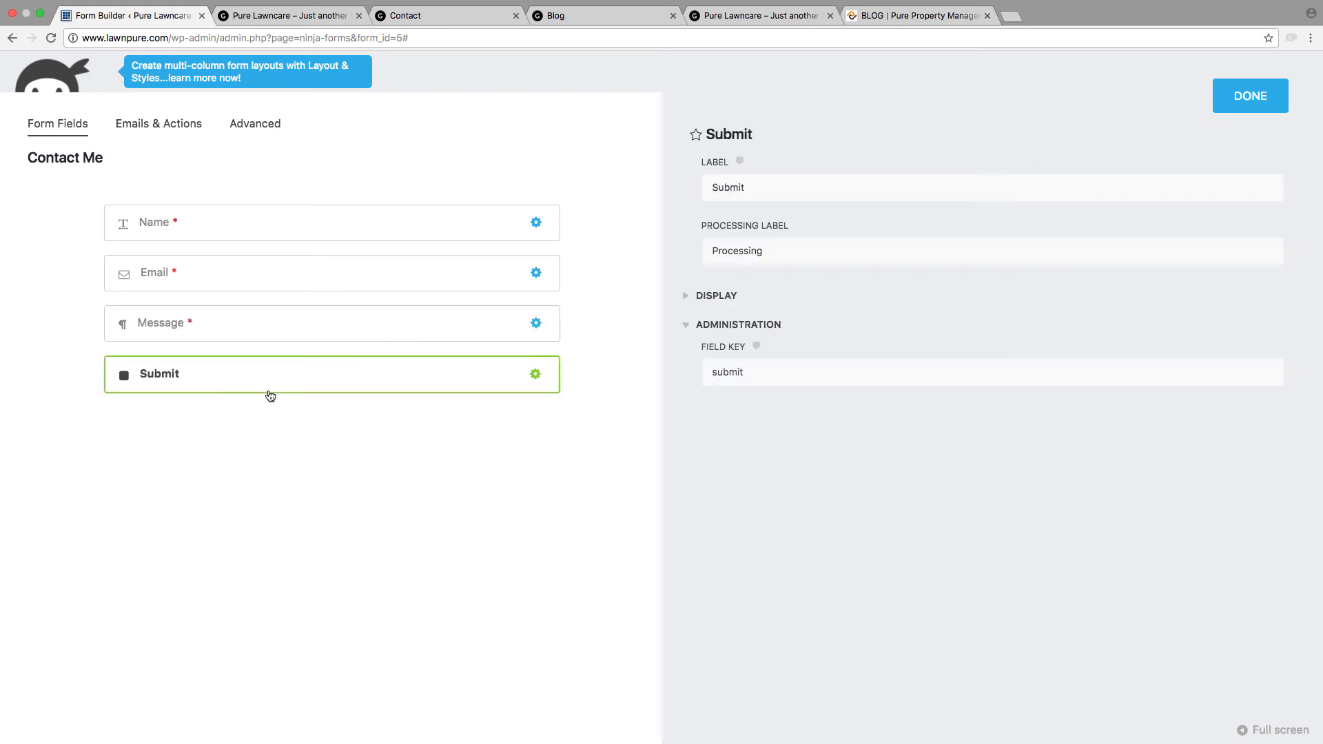
{"action": "double_click", "coordinate": [784, 195]}
{"action": "type", "text": "Send Now"}
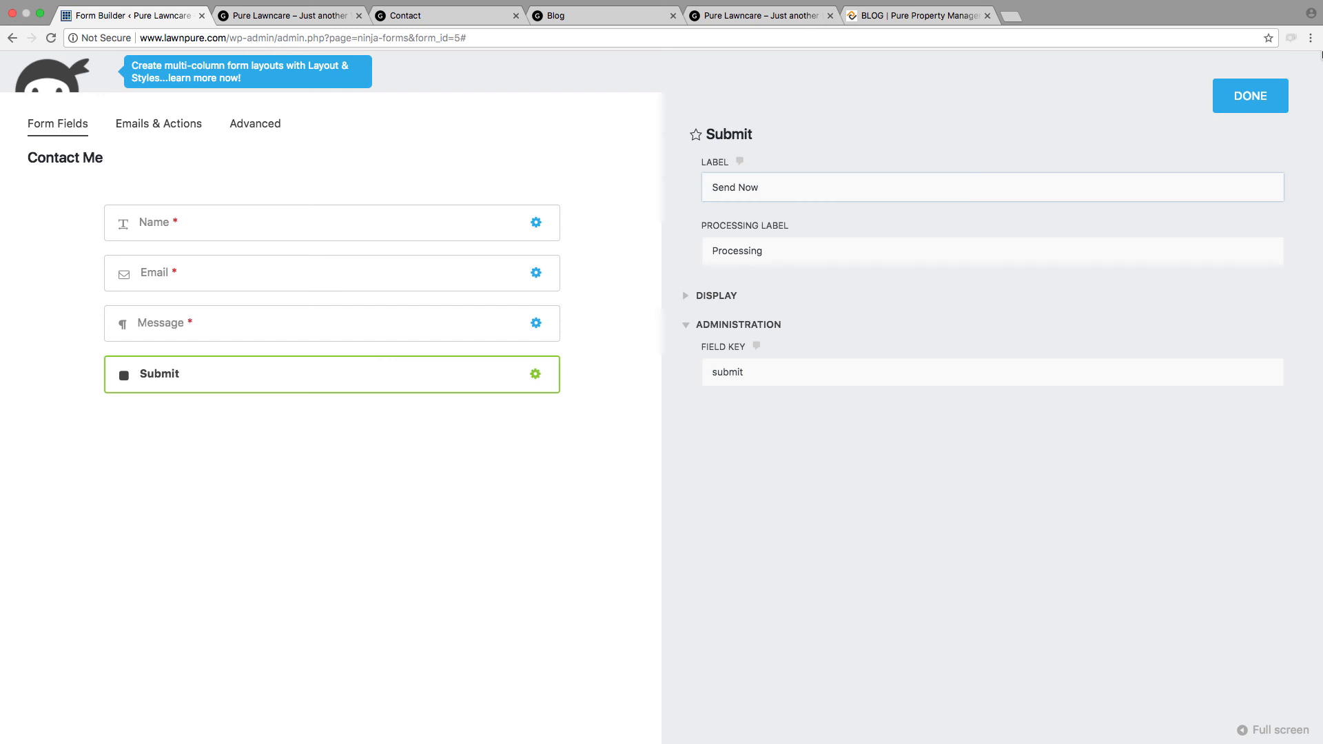
{"action": "left_click", "coordinate": [1257, 100]}
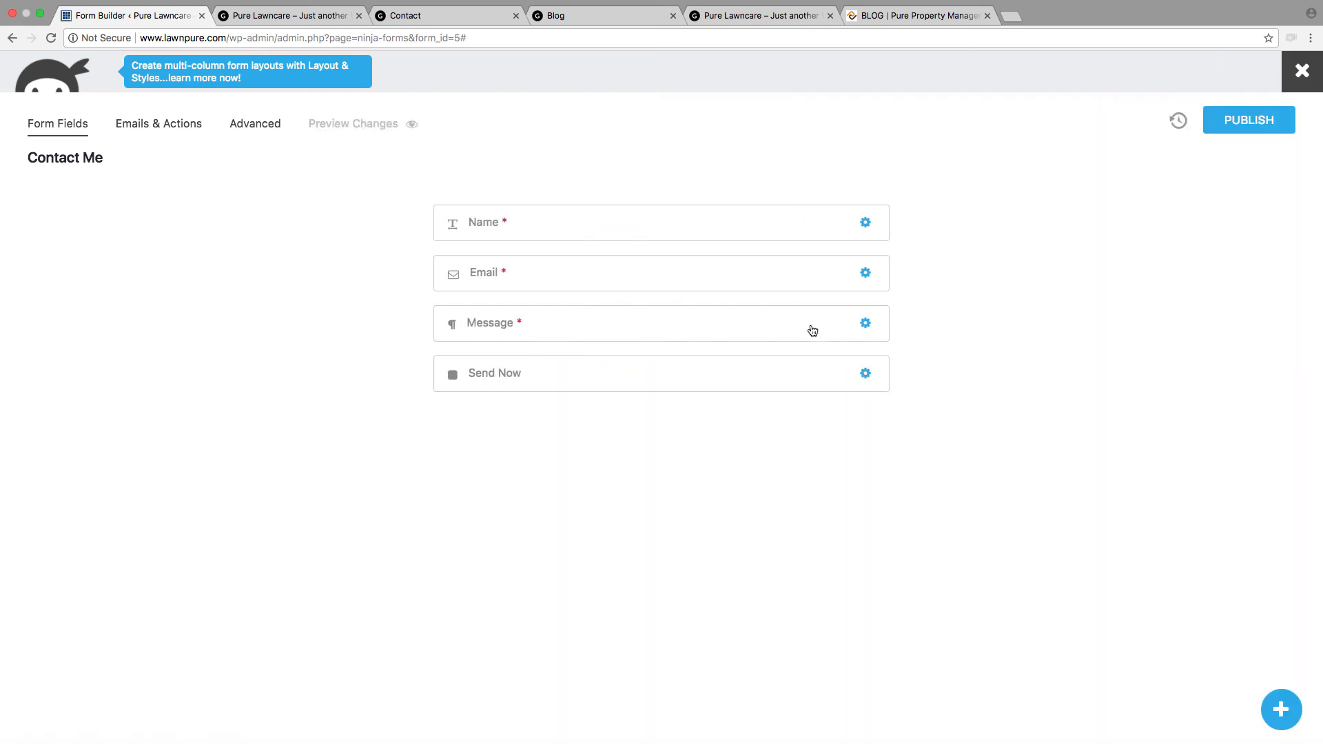
Step: Examine the settings of the form's Message field, including its Advanced and Administration options, and close them without changes
{"action": "mouse_move", "coordinate": [864, 324]}
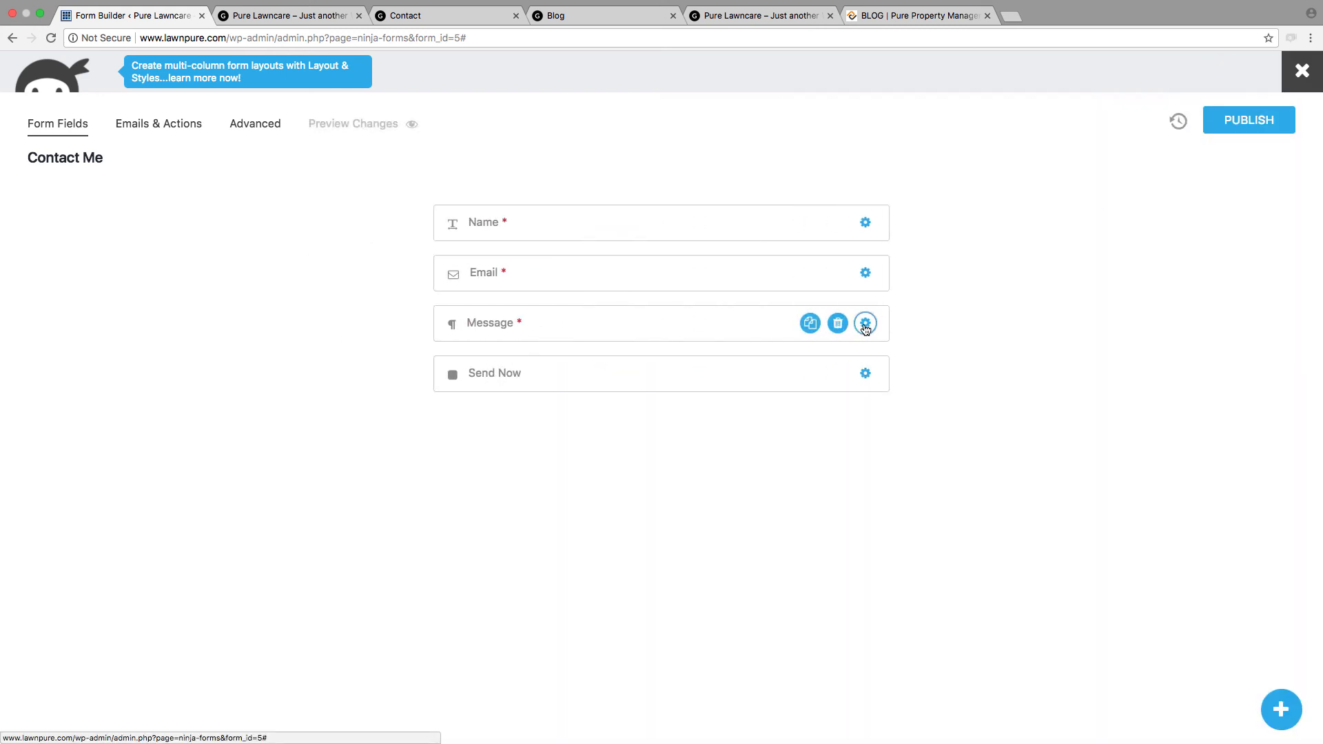
{"action": "left_click", "coordinate": [864, 323]}
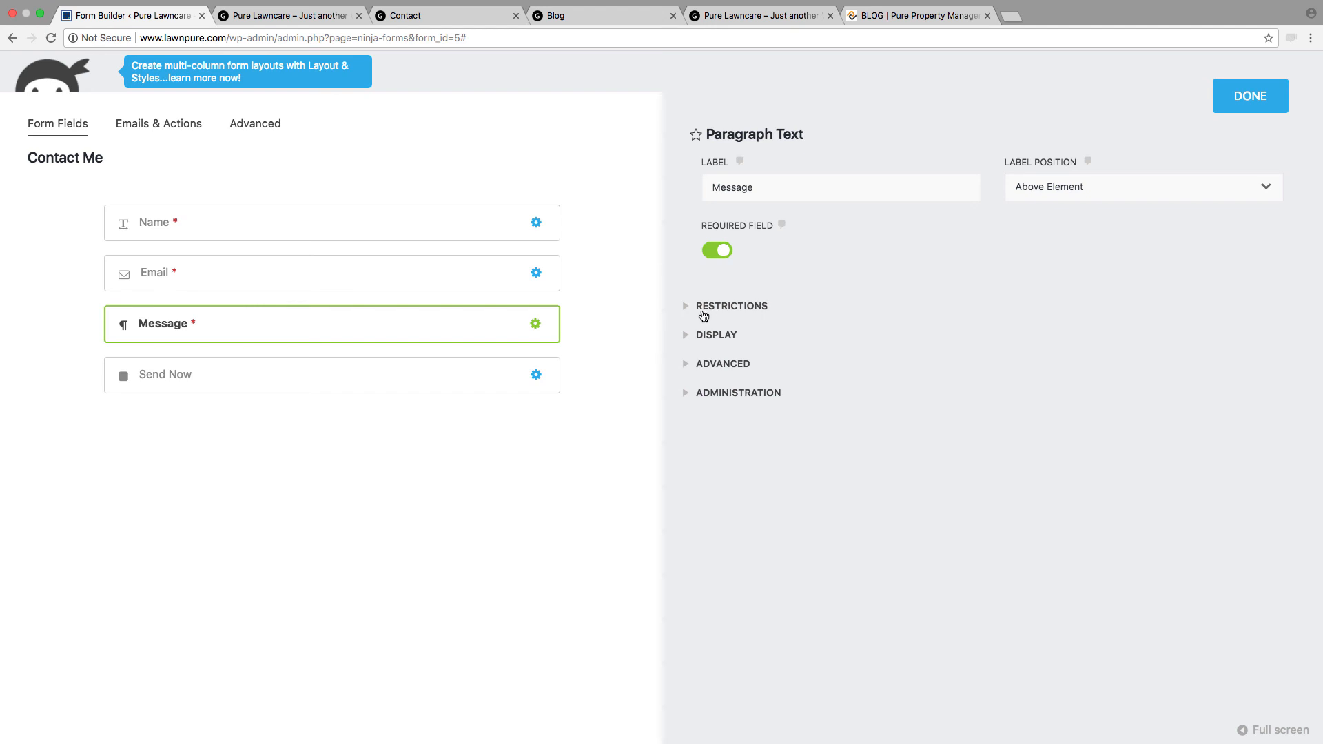
{"action": "left_click", "coordinate": [696, 392]}
{"action": "left_click", "coordinate": [697, 358]}
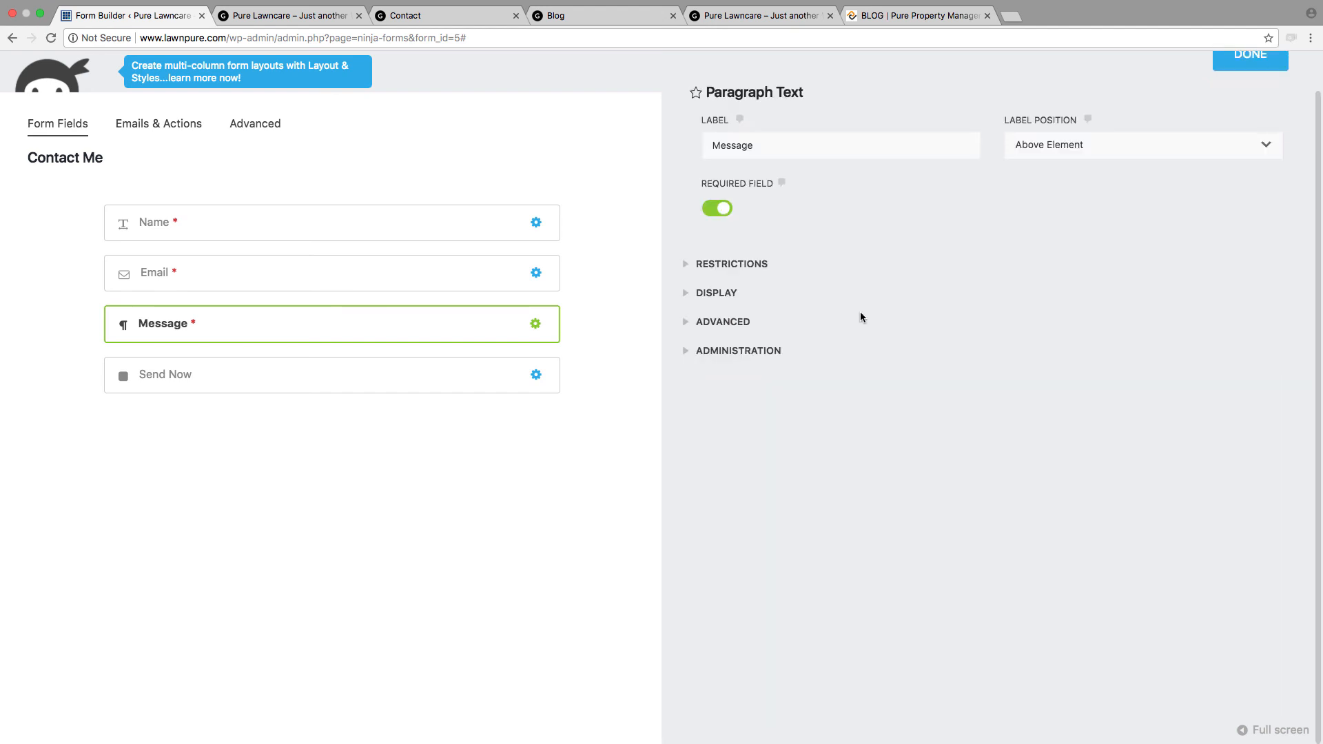
{"action": "left_click", "coordinate": [1274, 63]}
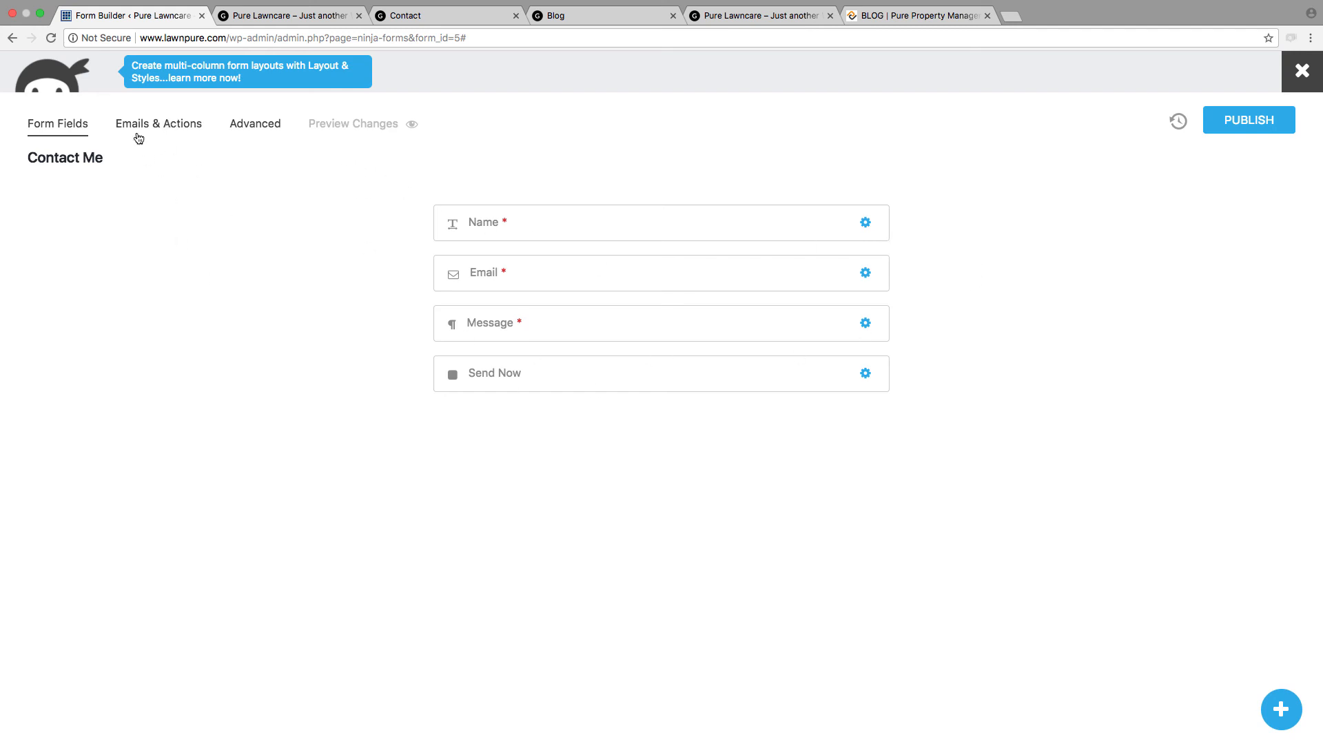
Step: Replace the Email Confirmation action's message with "Thank you for you submission. We will reach out to you shortly." and close its settings
{"action": "left_click", "coordinate": [155, 124]}
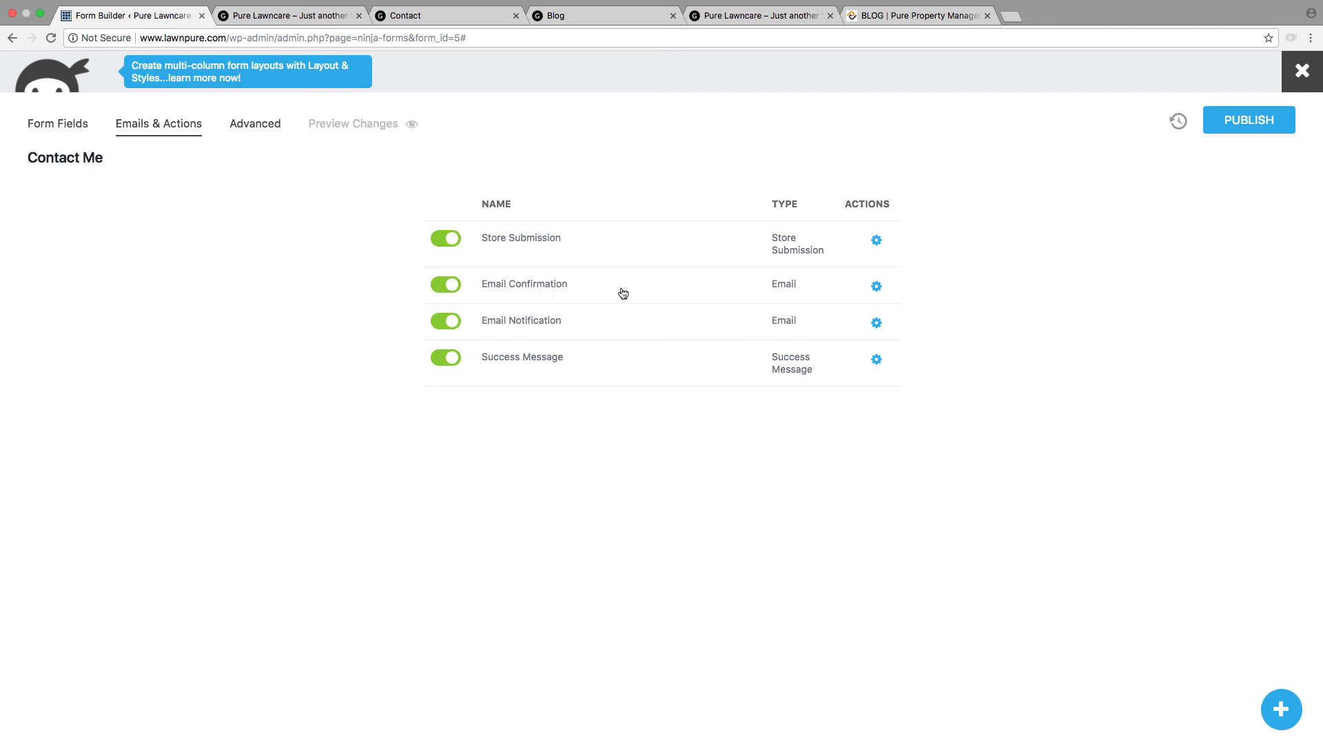
{"action": "left_click", "coordinate": [876, 287]}
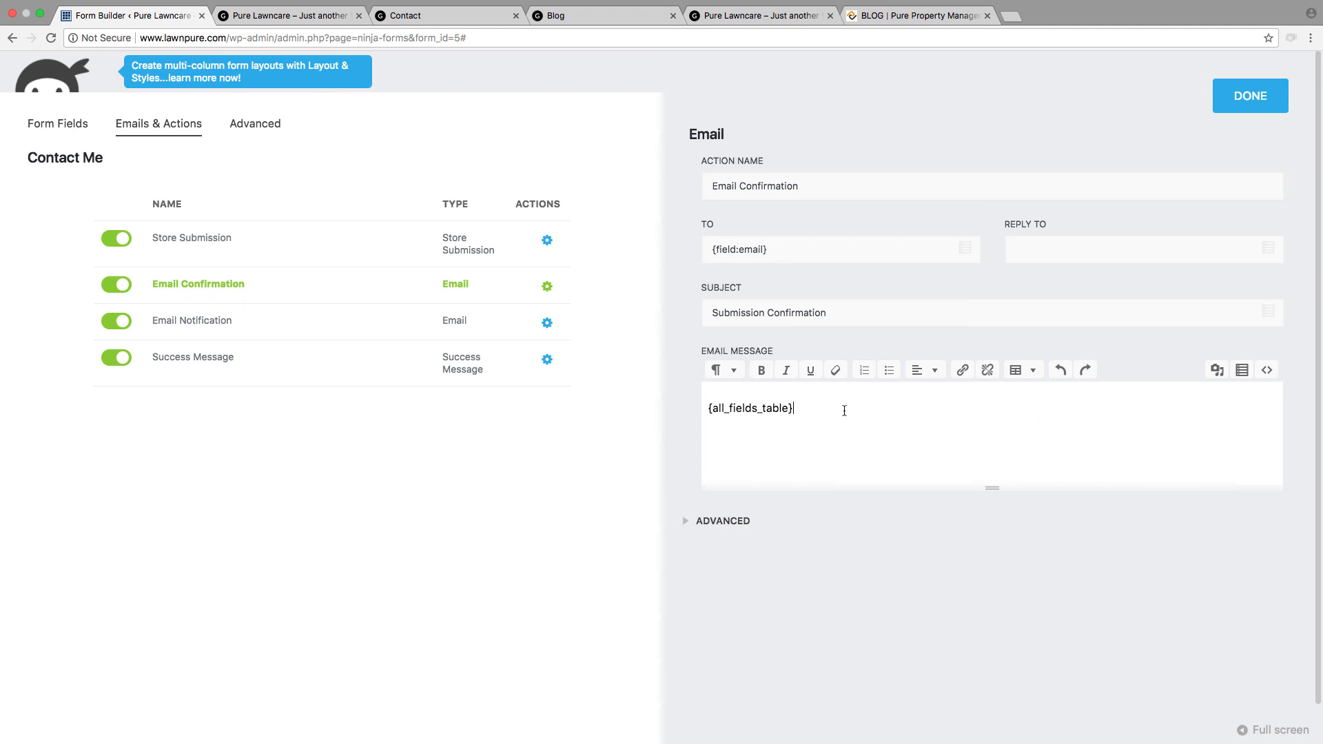
{"action": "left_click_drag", "start_coordinate": [844, 411], "coordinate": [647, 387]}
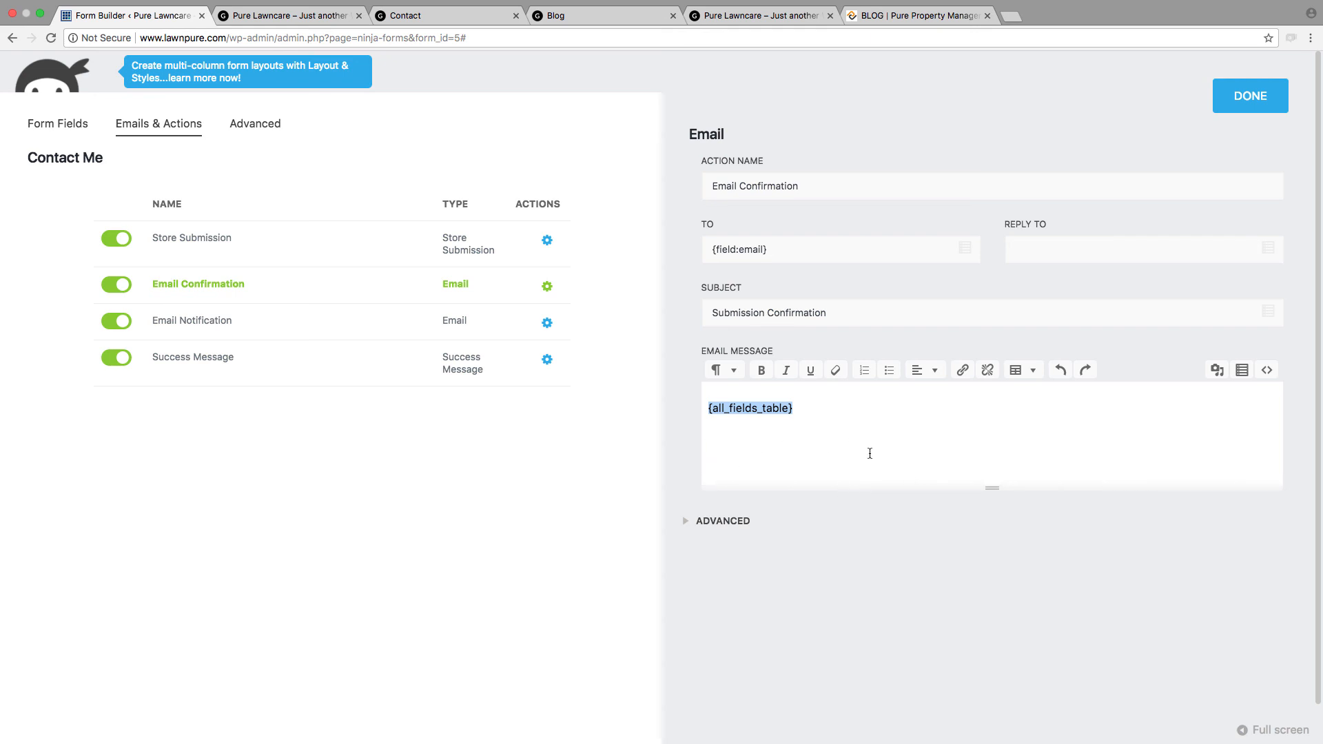
{"action": "key", "text": "BackSpace"}
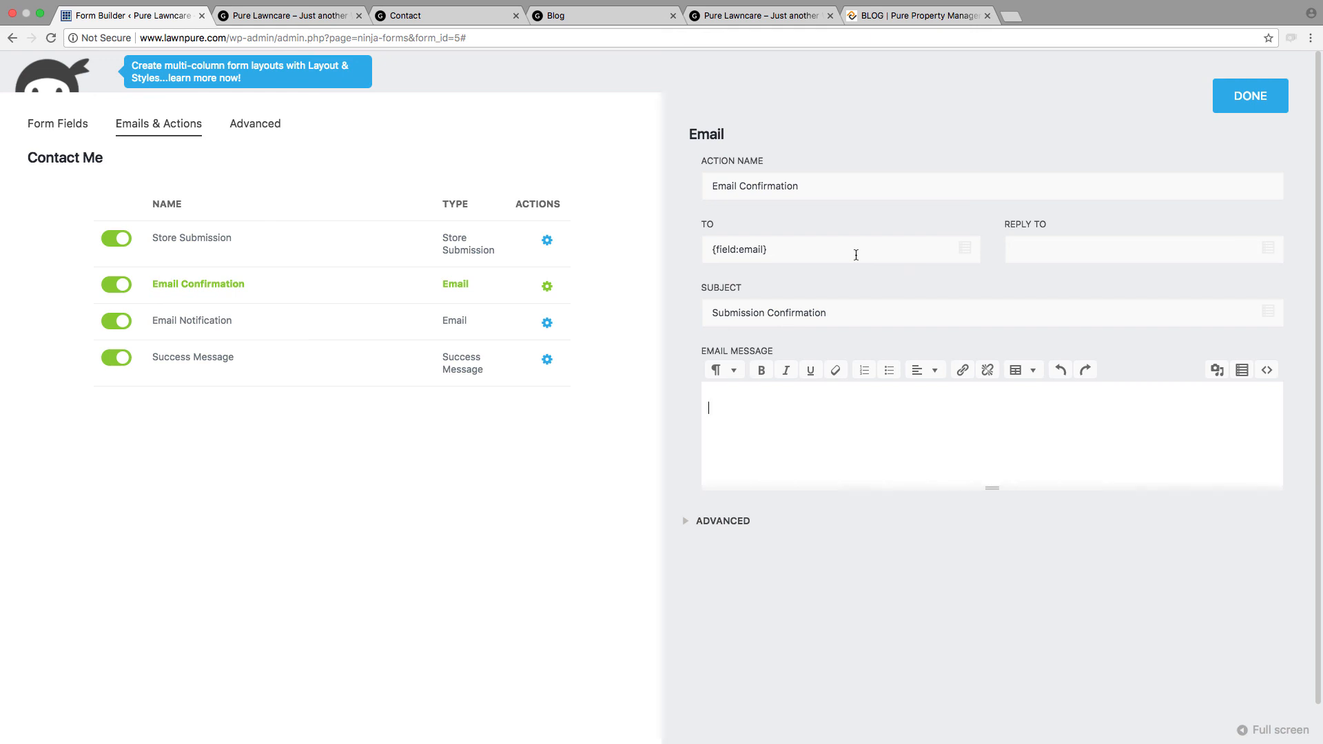
{"action": "type", "text": "Thank you for you submission"}
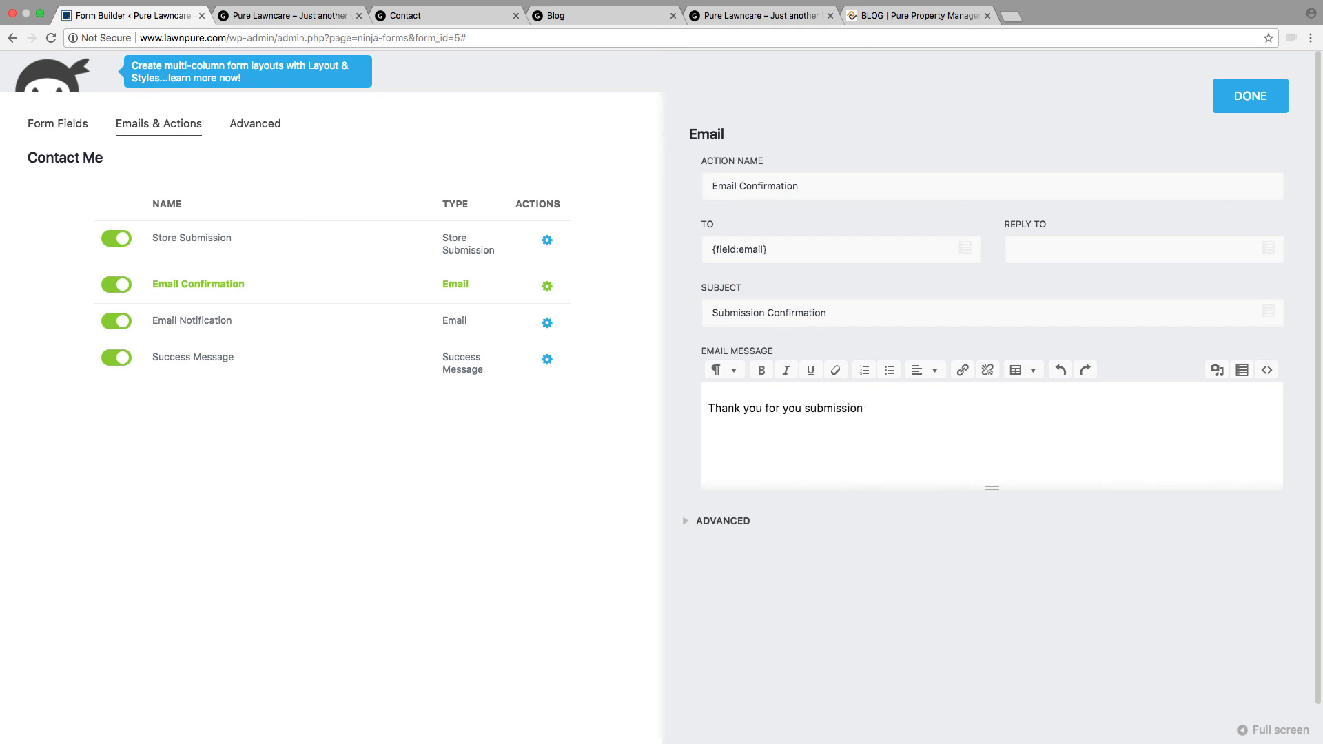
{"action": "type", "text": ". We will reach out to you shortly."}
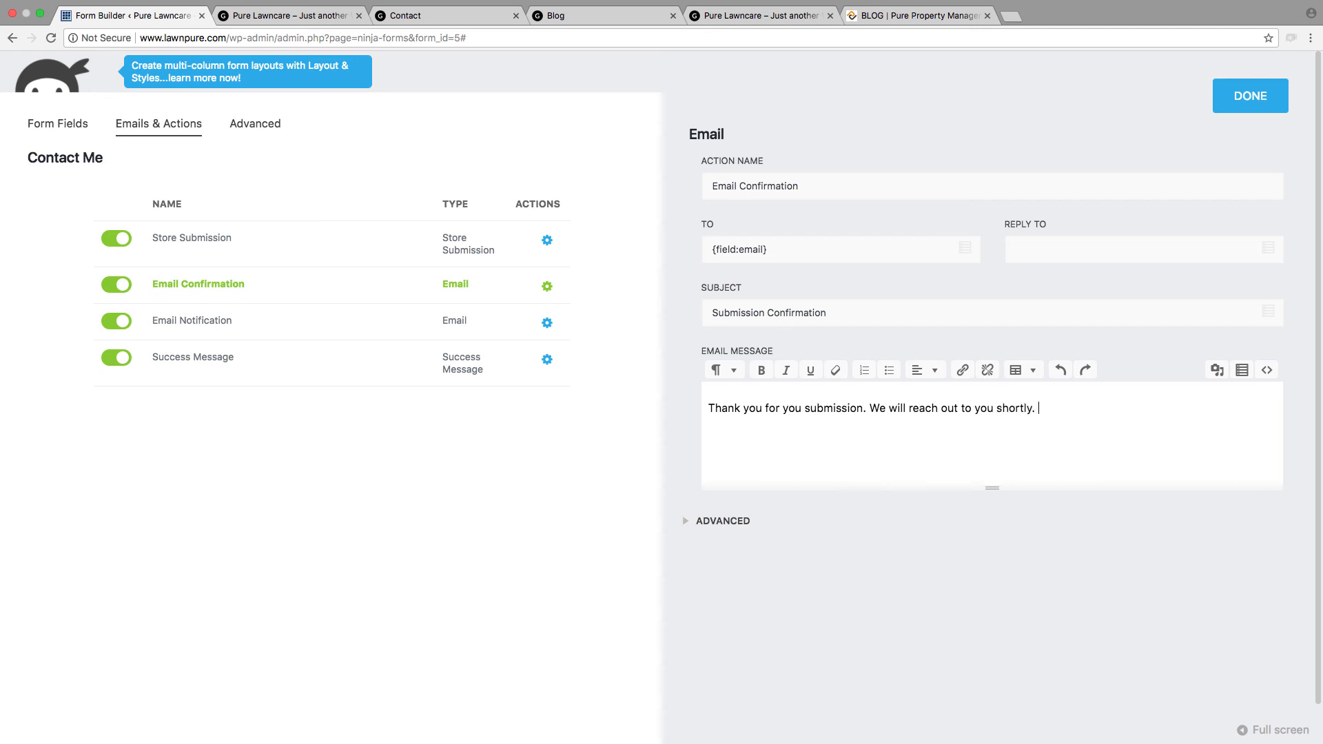
{"action": "left_click", "coordinate": [1247, 84]}
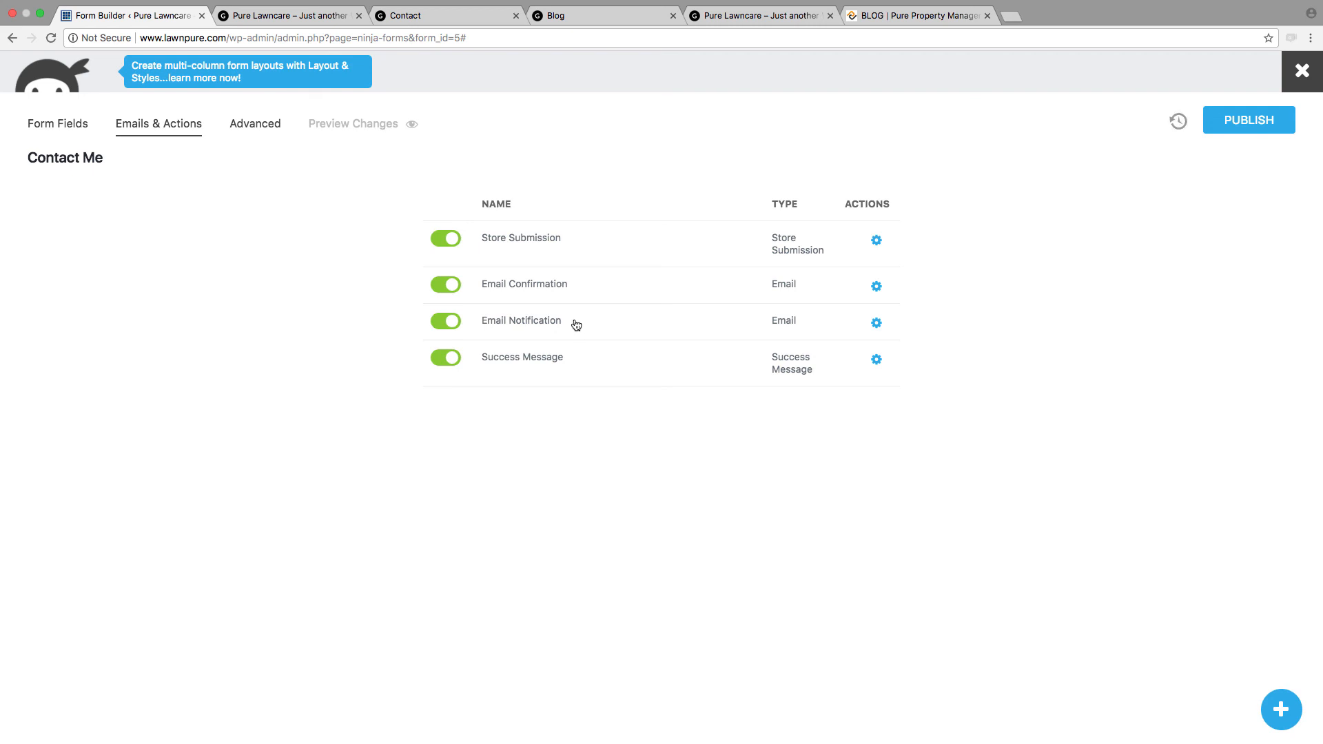
Step: Review the Email Notification action's recipient, subject and message template, leaving the message text as it is
{"action": "left_click", "coordinate": [876, 322]}
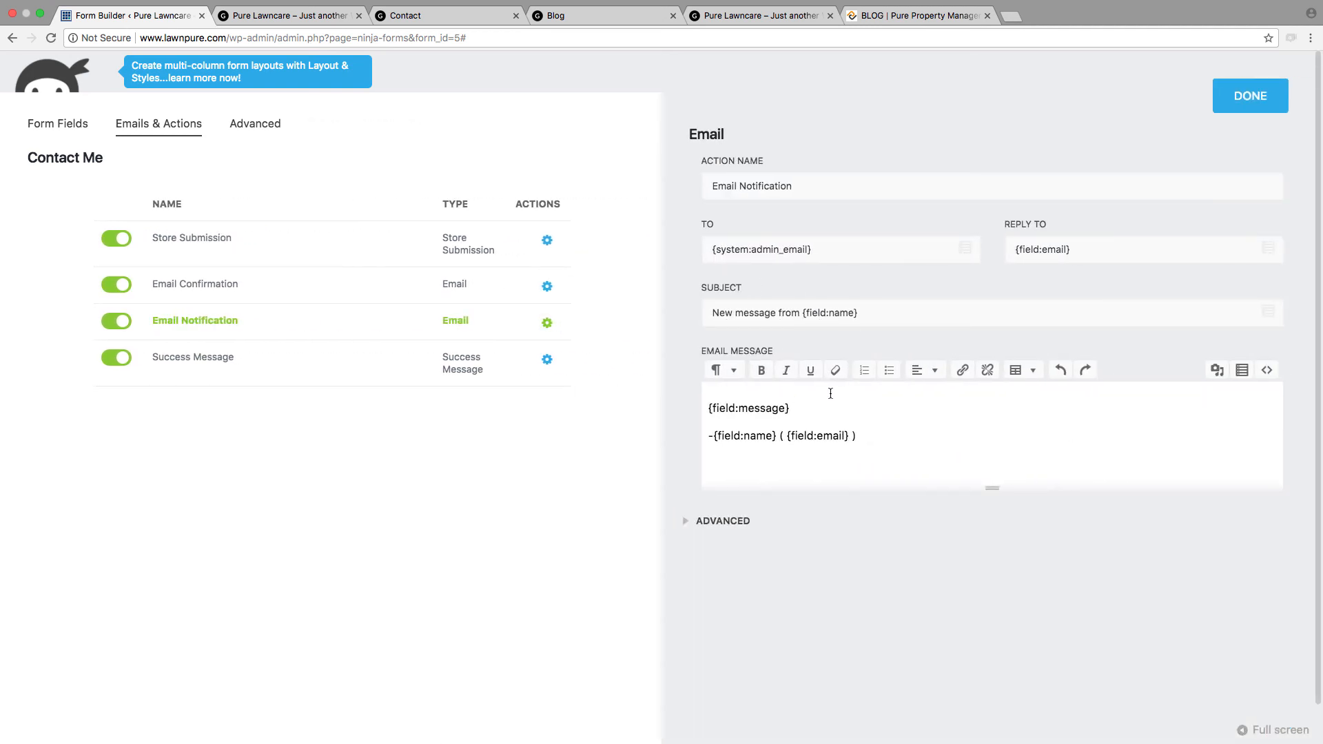
{"action": "key", "text": "Return"}
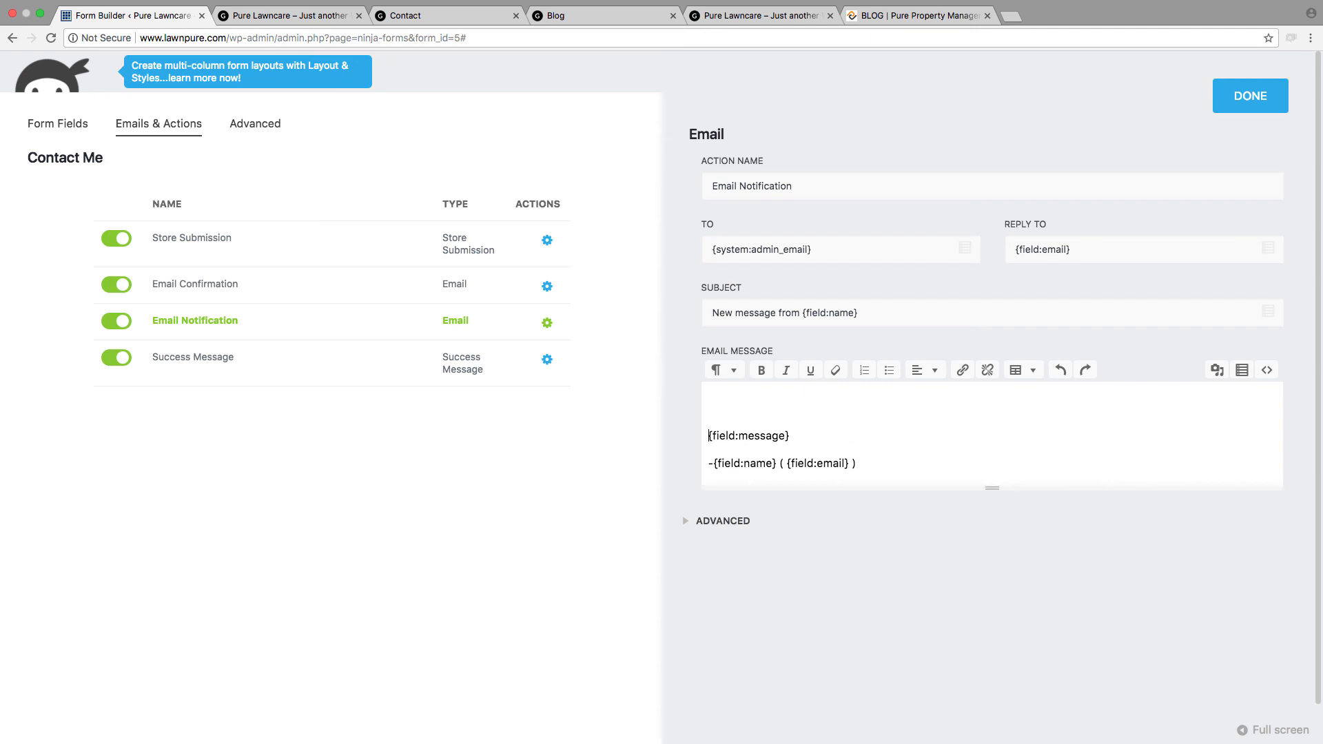
{"action": "key", "text": "BackSpace"}
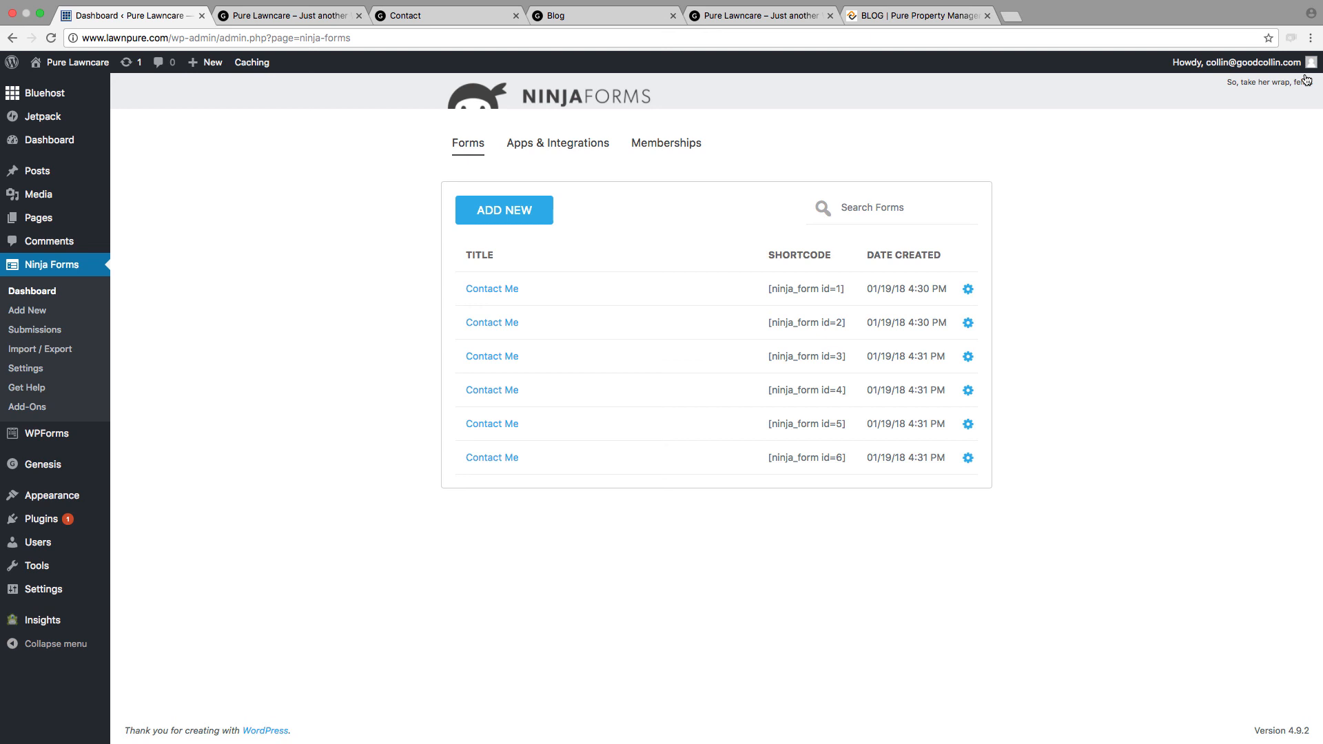
Step: Copy the shortcode [ninja_form id=6] of the last Contact Me form and open the Contact page for editing
{"action": "mouse_move", "coordinate": [765, 458]}
{"action": "left_mouse_down"}
{"action": "mouse_move", "coordinate": [849, 467]}
{"action": "mouse_move", "coordinate": [758, 459]}
{"action": "left_mouse_up"}
{"action": "key", "text": "ctrl+c"}
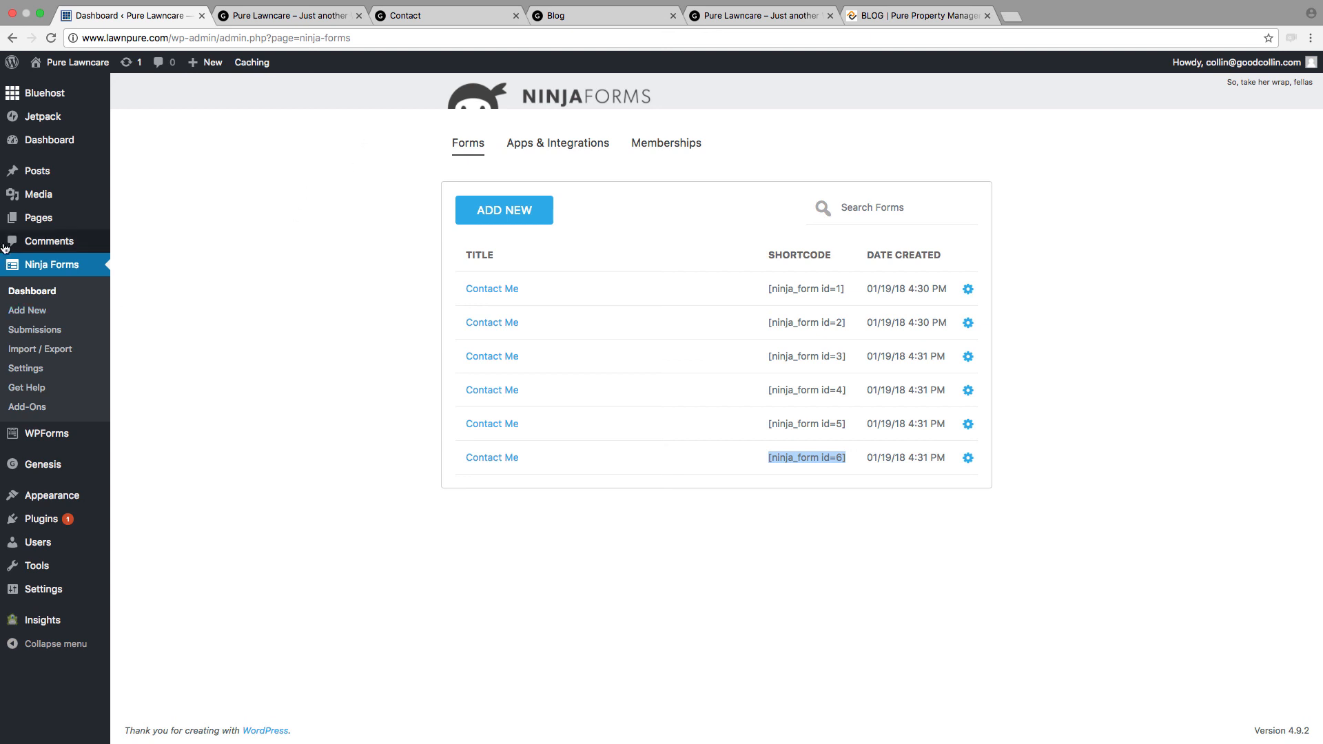
{"action": "mouse_move", "coordinate": [38, 224]}
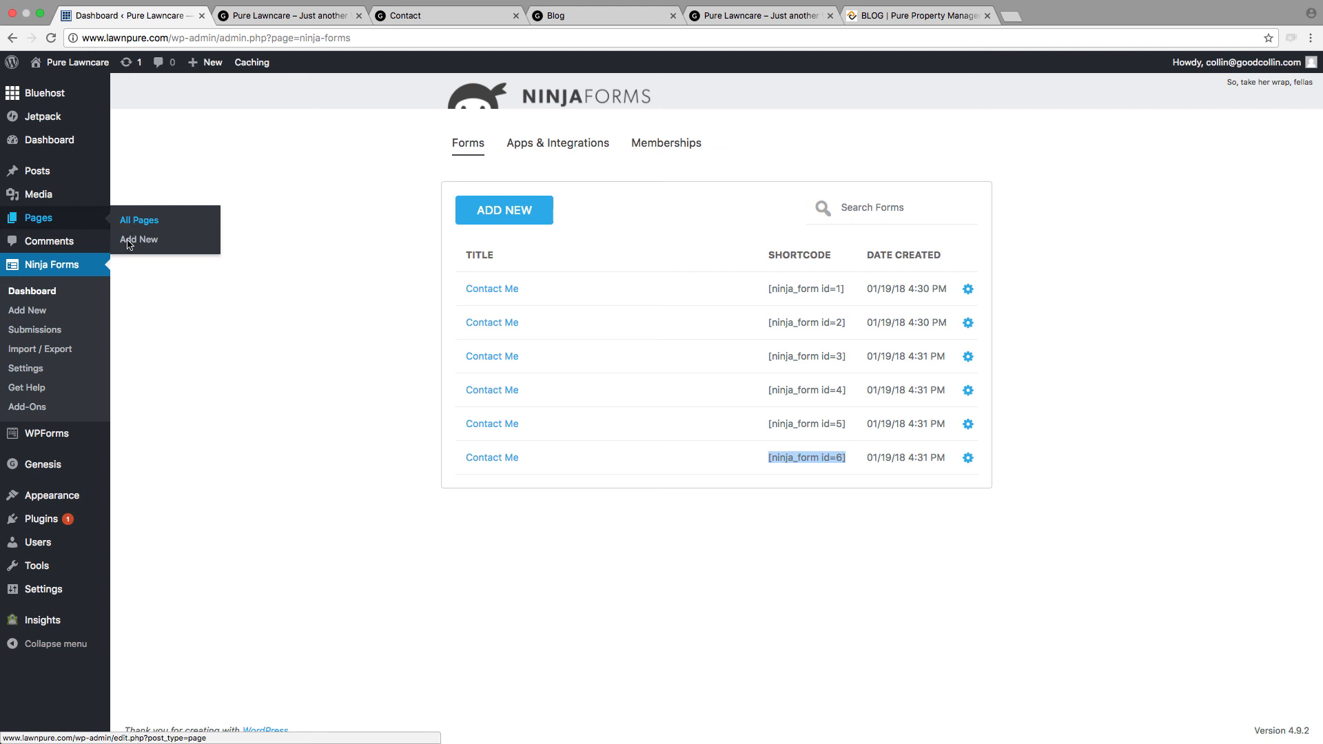
{"action": "left_click", "coordinate": [179, 228]}
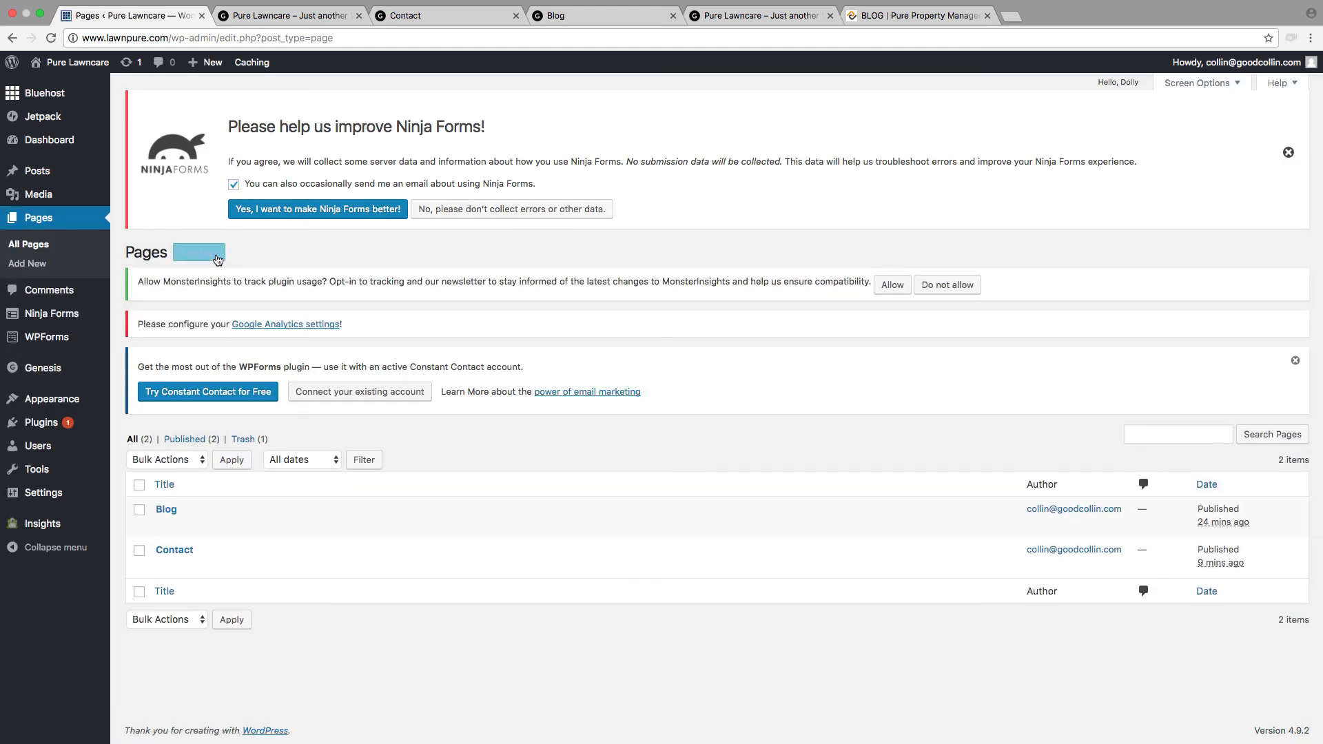
{"action": "mouse_move", "coordinate": [168, 555]}
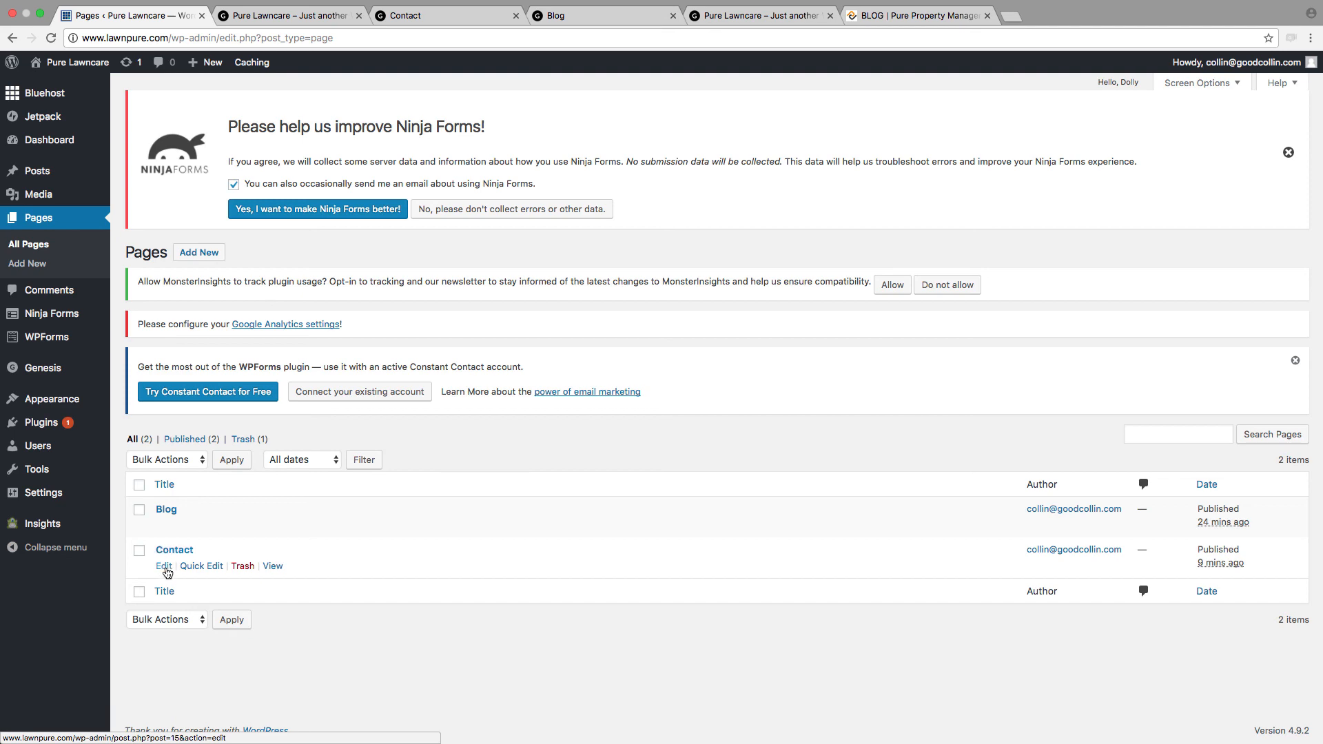
{"action": "left_click", "coordinate": [164, 567]}
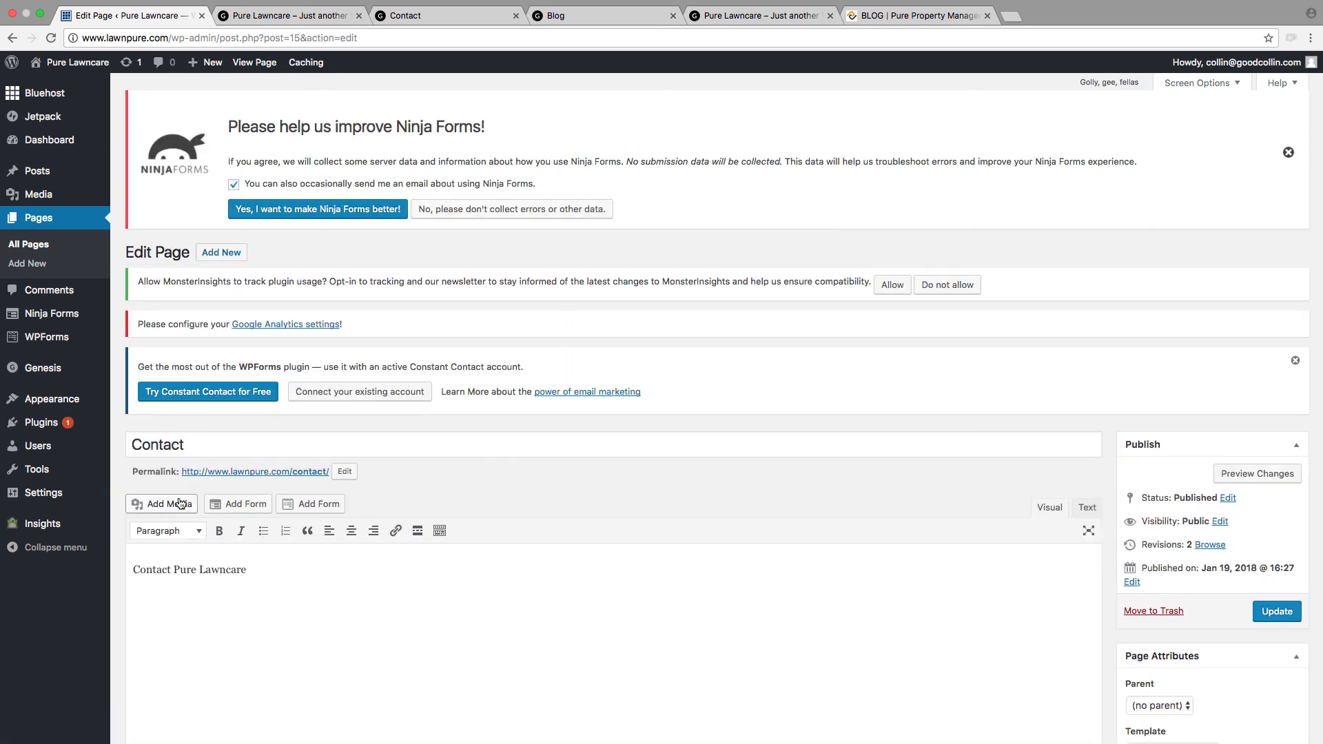
Step: Add the shortcode [ninja_form id=6] below "Contact Pure Lawncare" in the page's text source and update the page
{"action": "scroll", "coordinate": [181, 504], "scroll_direction": "down", "scroll_amount": 3}
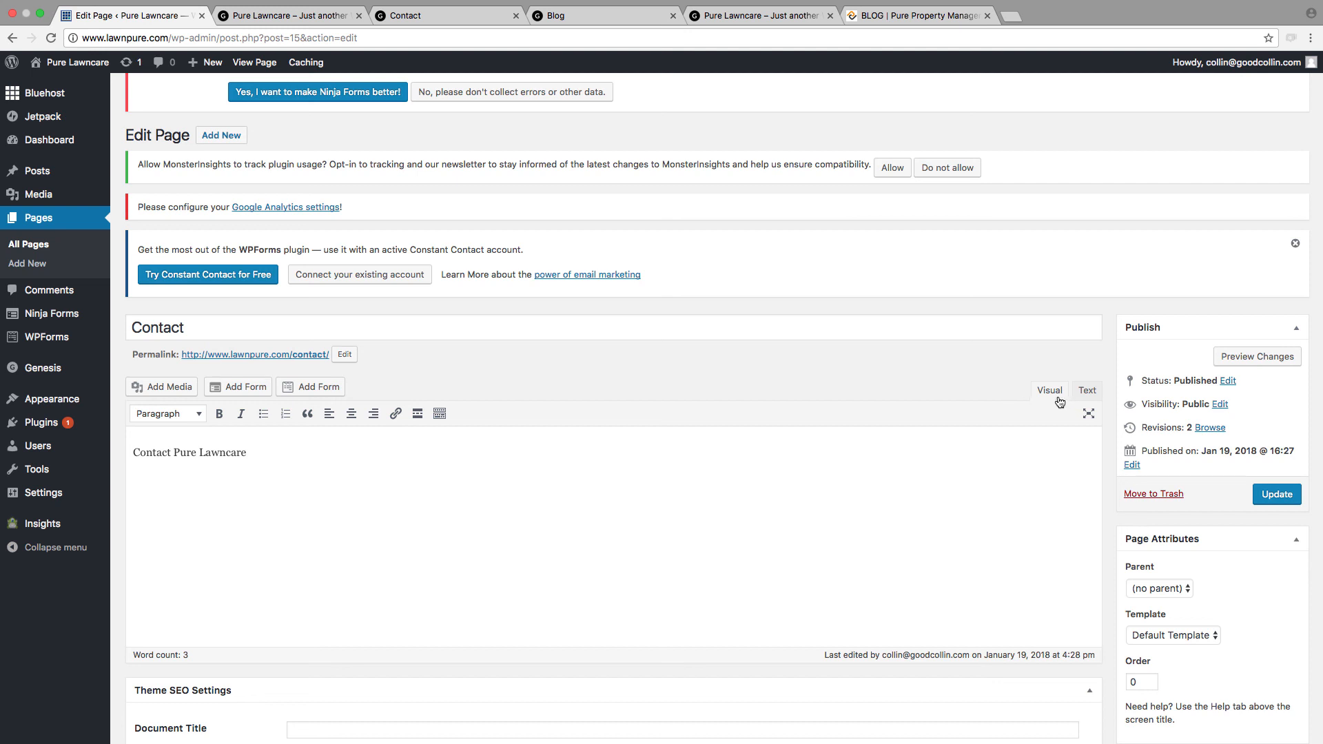
{"action": "left_click", "coordinate": [1086, 391]}
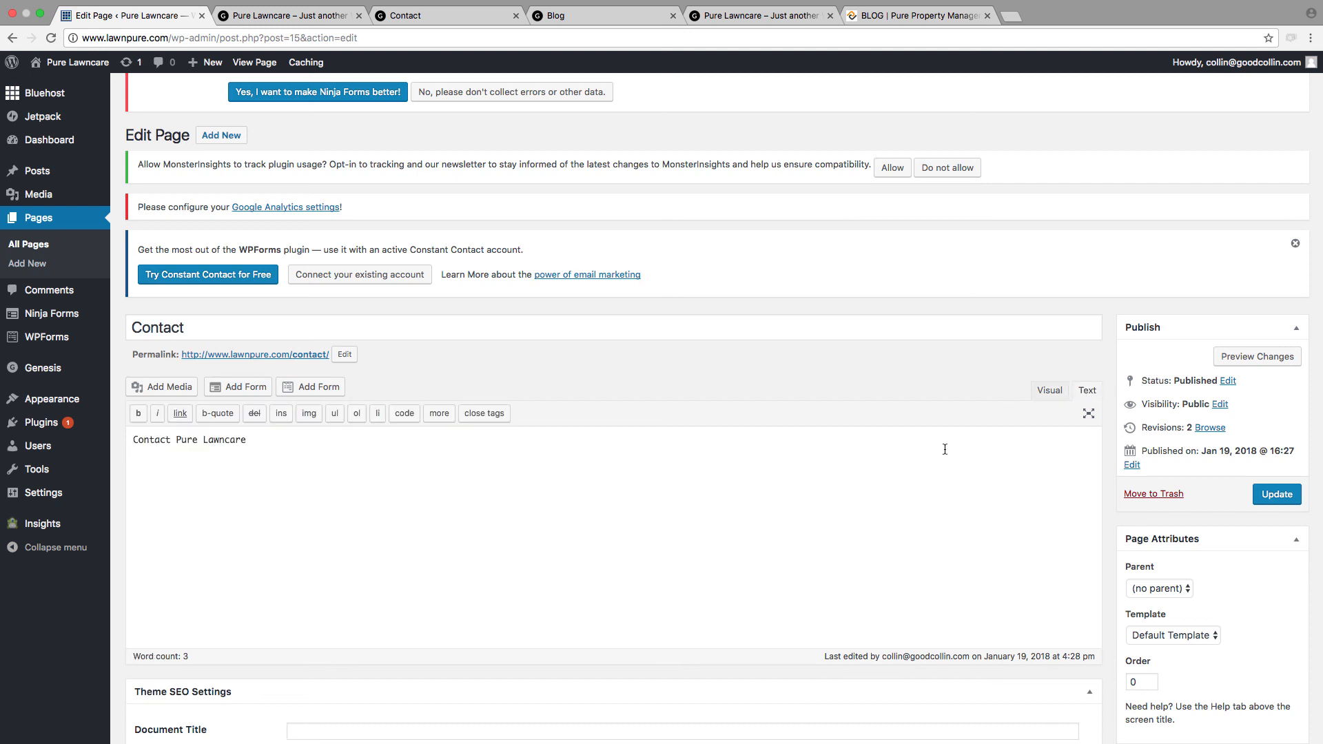
{"action": "left_click", "coordinate": [719, 497]}
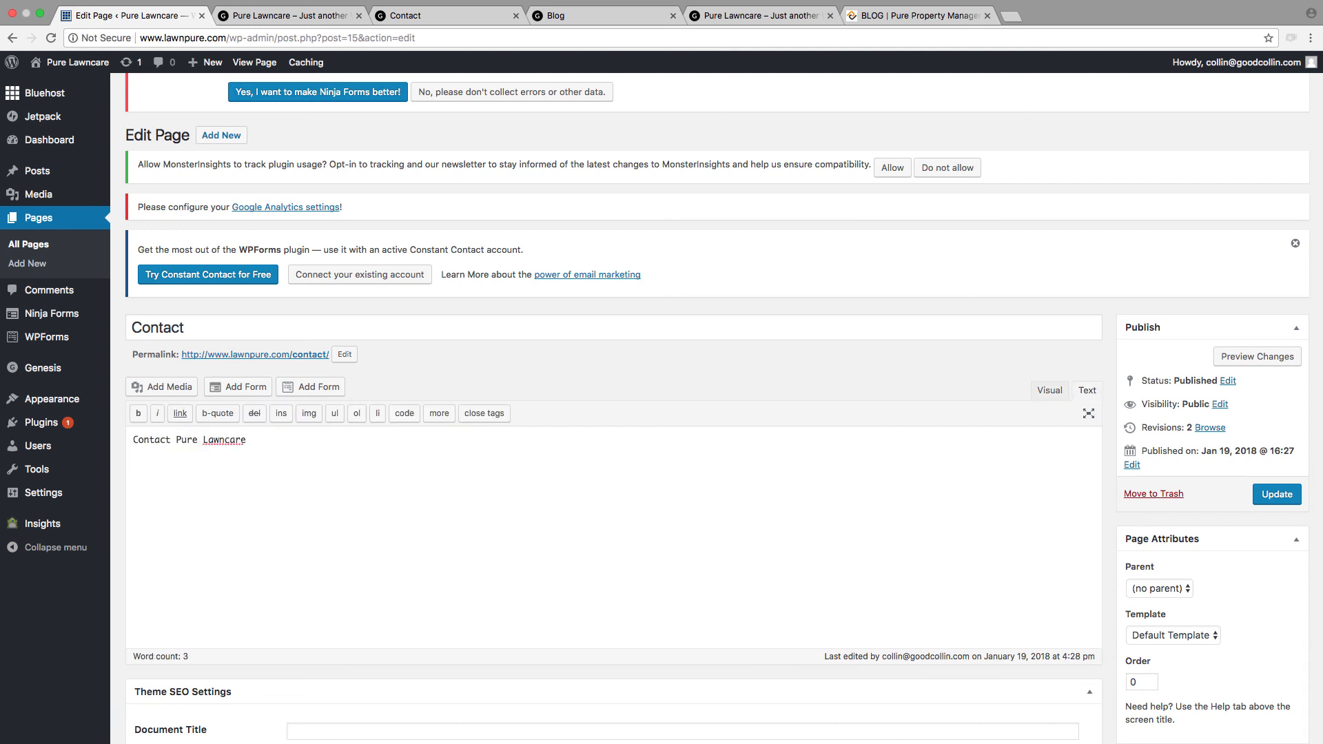
{"action": "key", "text": "ctrl+v"}
{"action": "left_click", "coordinate": [1280, 496]}
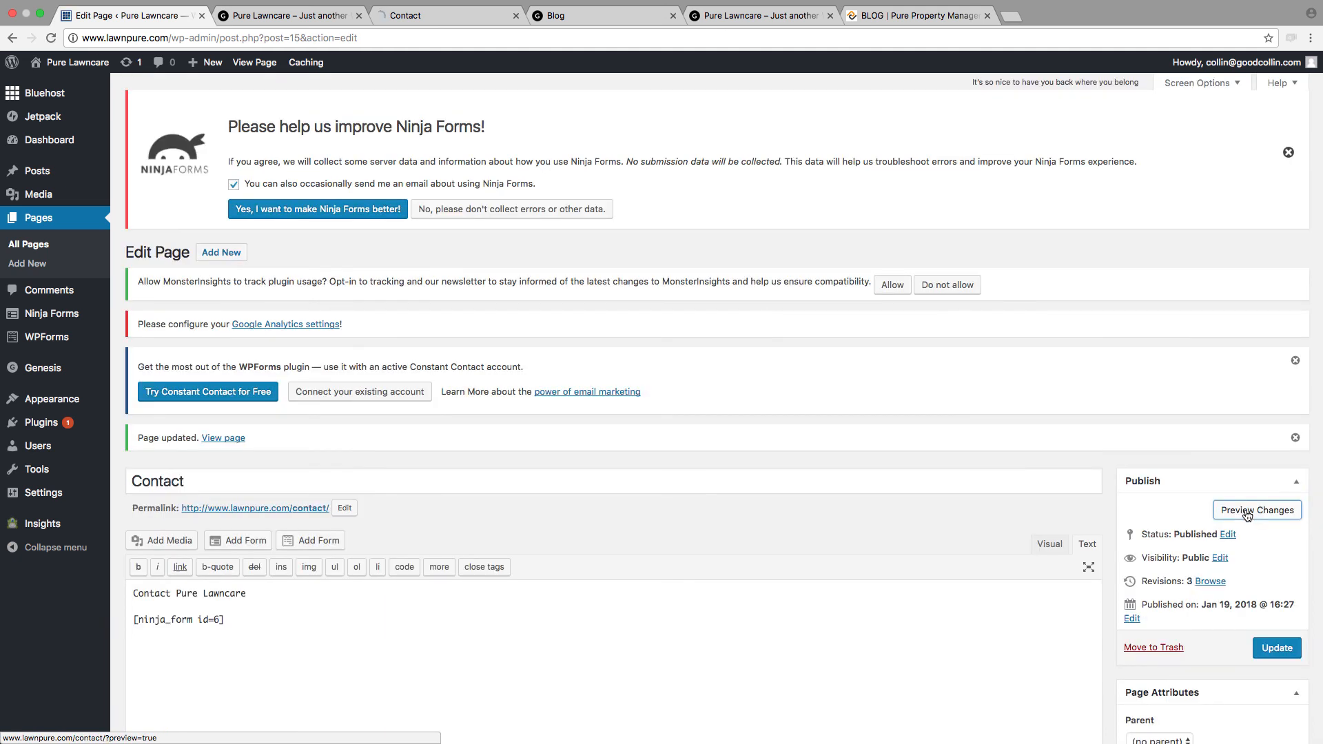
Step: Check the embedded contact form in the Contact page preview
{"action": "left_click", "coordinate": [417, 15]}
{"action": "scroll", "coordinate": [506, 320], "scroll_direction": "down", "scroll_amount": 3}
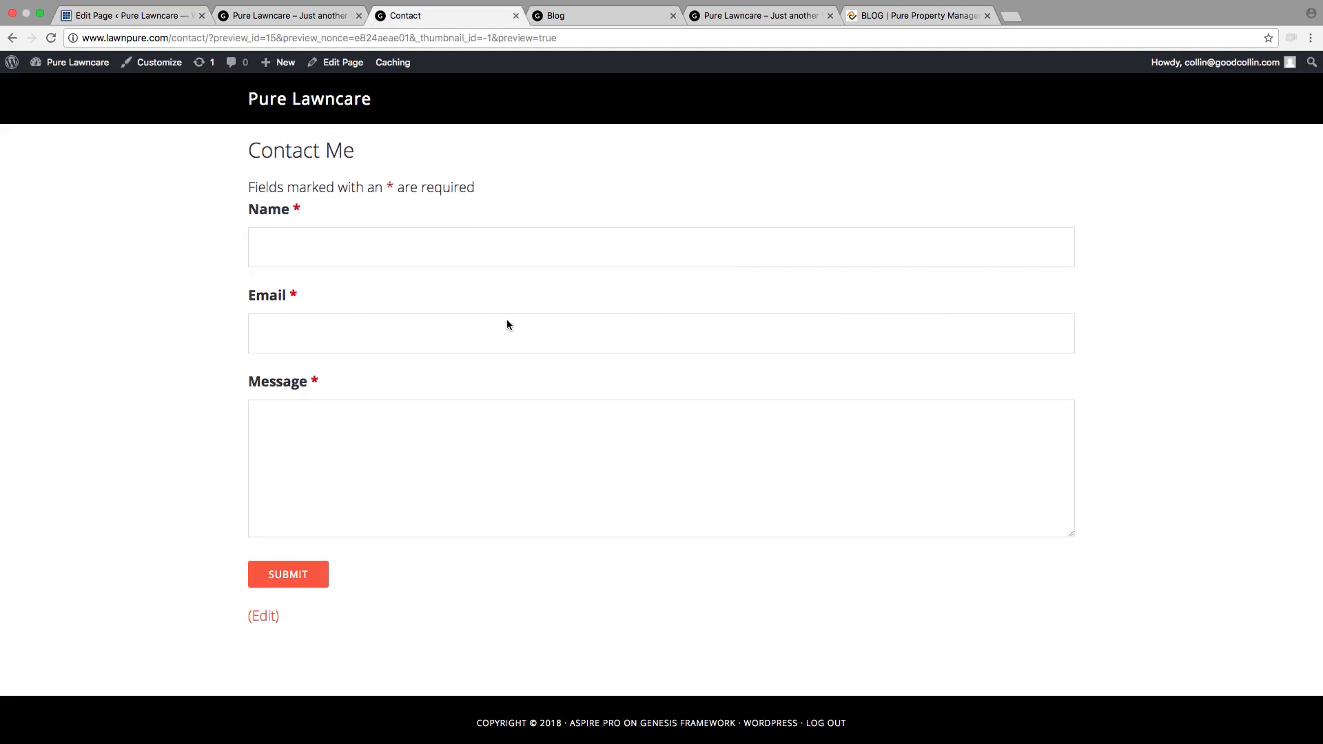
{"action": "scroll", "coordinate": [517, 329], "scroll_direction": "up", "scroll_amount": 2}
{"action": "scroll", "coordinate": [517, 328], "scroll_direction": "up", "scroll_amount": 1}
Step: Fill the previewed form's Name, Email and Message fields with random test text
{"action": "left_click", "coordinate": [515, 366]}
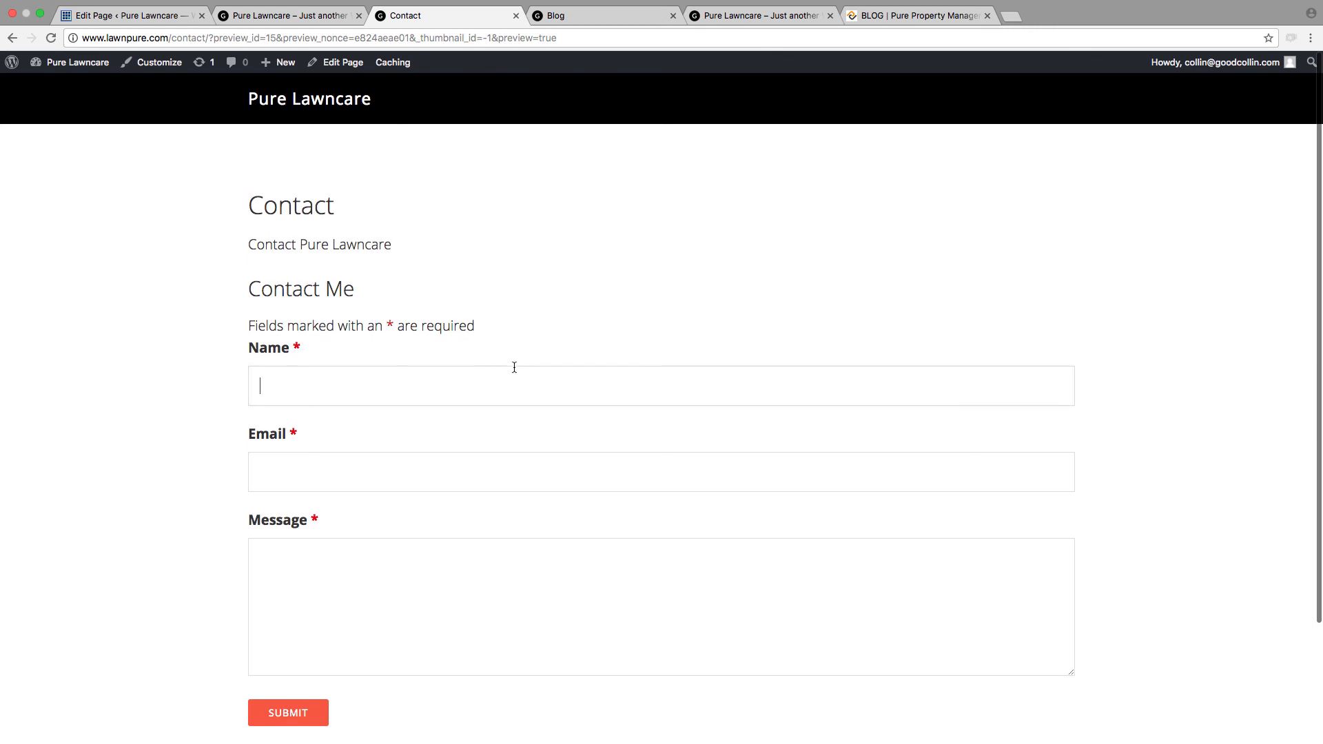
{"action": "type", "text": ";asdfasdlj"}
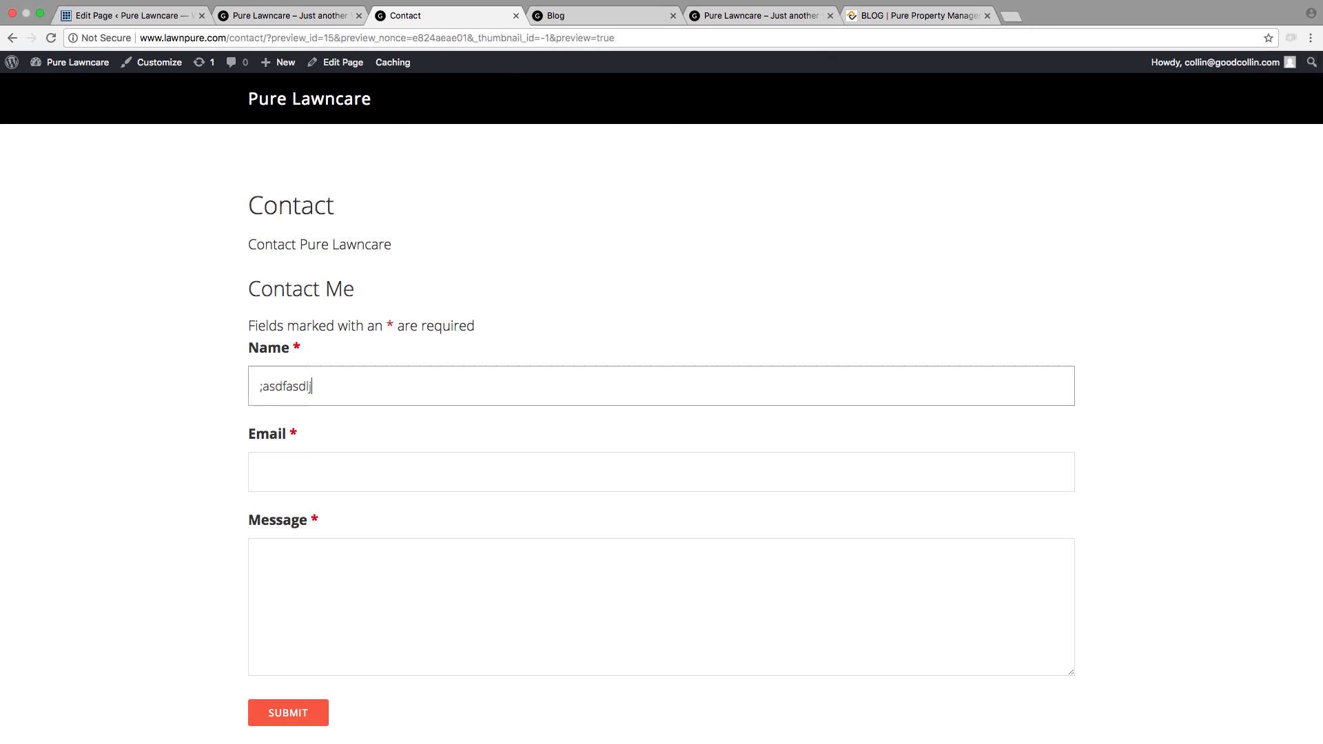
{"action": "key", "text": "Tab"}
{"action": "type", "text": "sadadfsafsdjl"}
{"action": "key", "text": "Tab"}
{"action": "type", "text": "asasdfasd"}
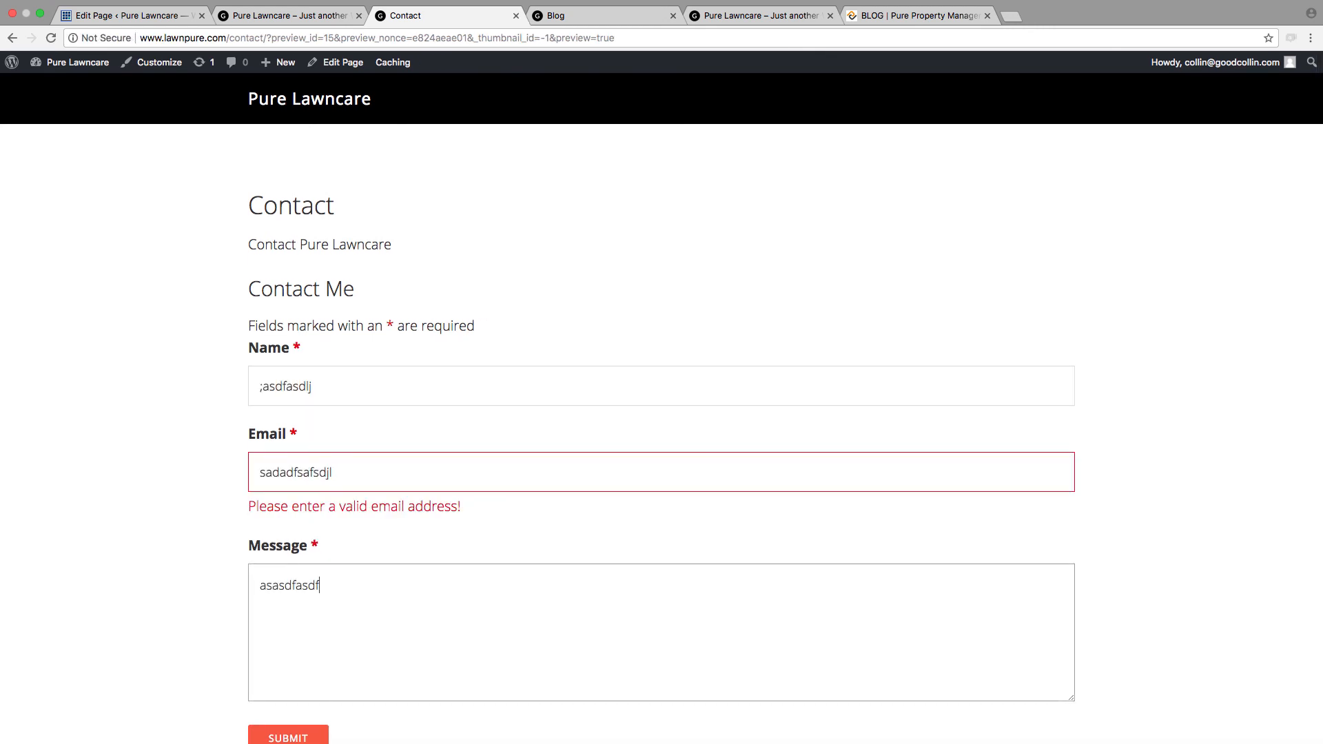
Step: Clear the test text from the form's Message, Email and Name fields
{"action": "key", "text": "BackSpace"}
{"action": "key", "text": "BackSpace"}
{"action": "key", "text": "BackSpace"}
{"action": "key", "text": "BackSpace"}
{"action": "key", "text": "BackSpace"}
{"action": "key", "text": "BackSpace"}
{"action": "key", "text": "BackSpace"}
{"action": "key", "text": "BackSpace"}
{"action": "key", "text": "BackSpace"}
{"action": "key", "text": "BackSpace"}
{"action": "key", "text": "shift+Tab"}
{"action": "key", "text": "BackSpace"}
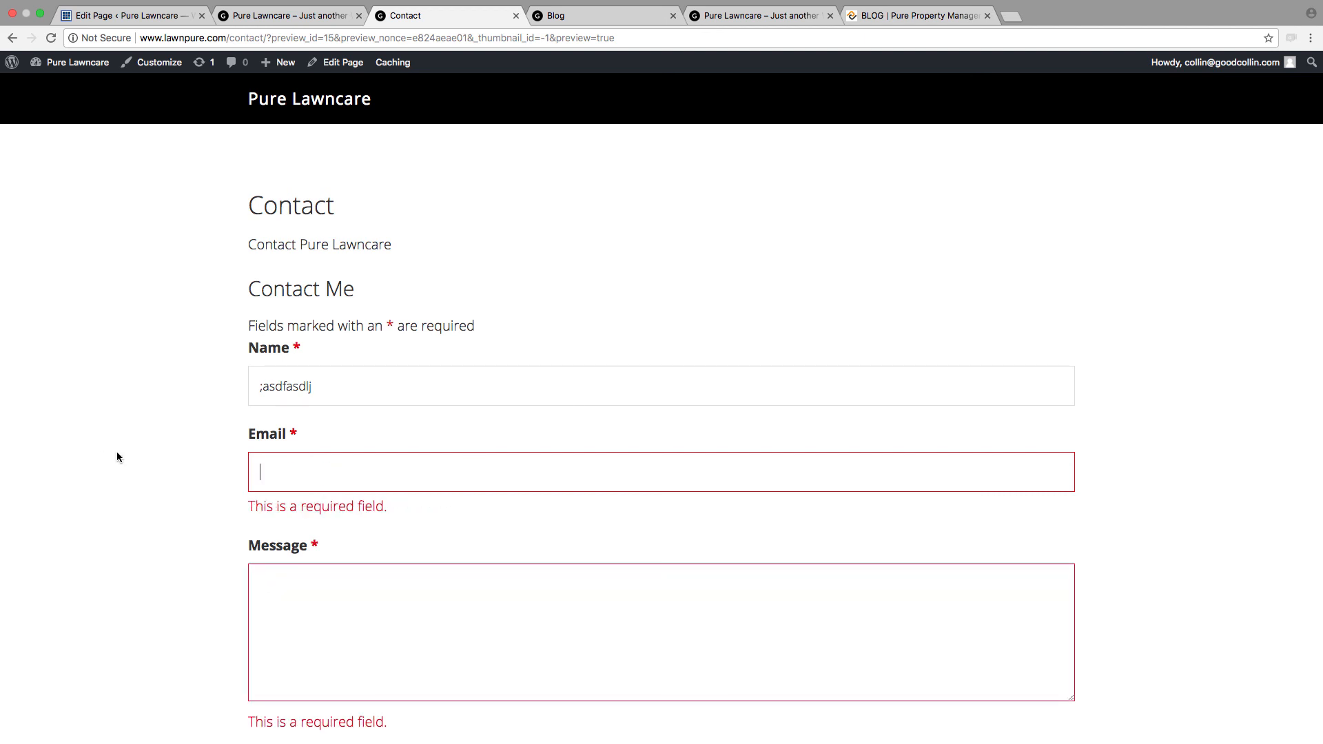
{"action": "key", "text": "shift+Tab"}
{"action": "key", "text": "BackSpace"}
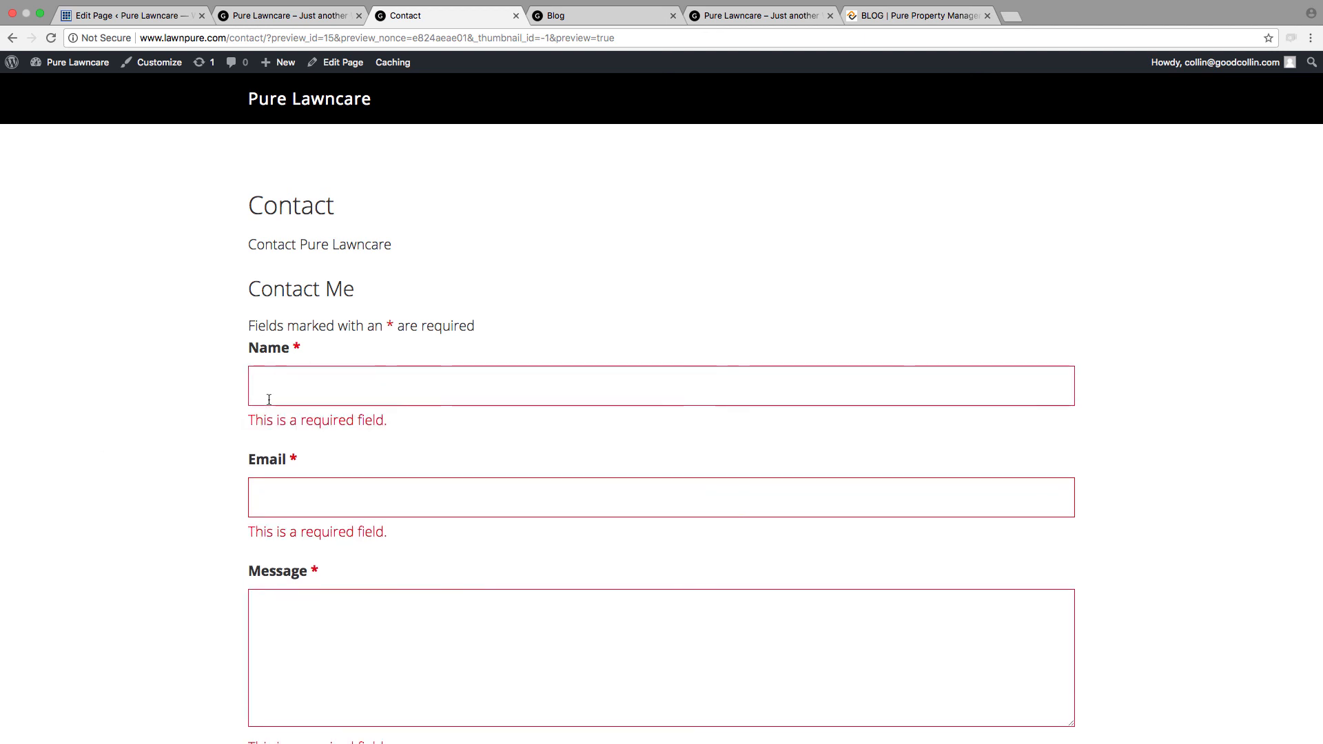
Step: Review the Contact page's heading, intro line and form title in the preview
{"action": "scroll", "coordinate": [241, 398], "scroll_direction": "down", "scroll_amount": 3}
{"action": "scroll", "coordinate": [243, 391], "scroll_direction": "up", "scroll_amount": 3}
{"action": "left_click_drag", "start_coordinate": [246, 247], "coordinate": [439, 246]}
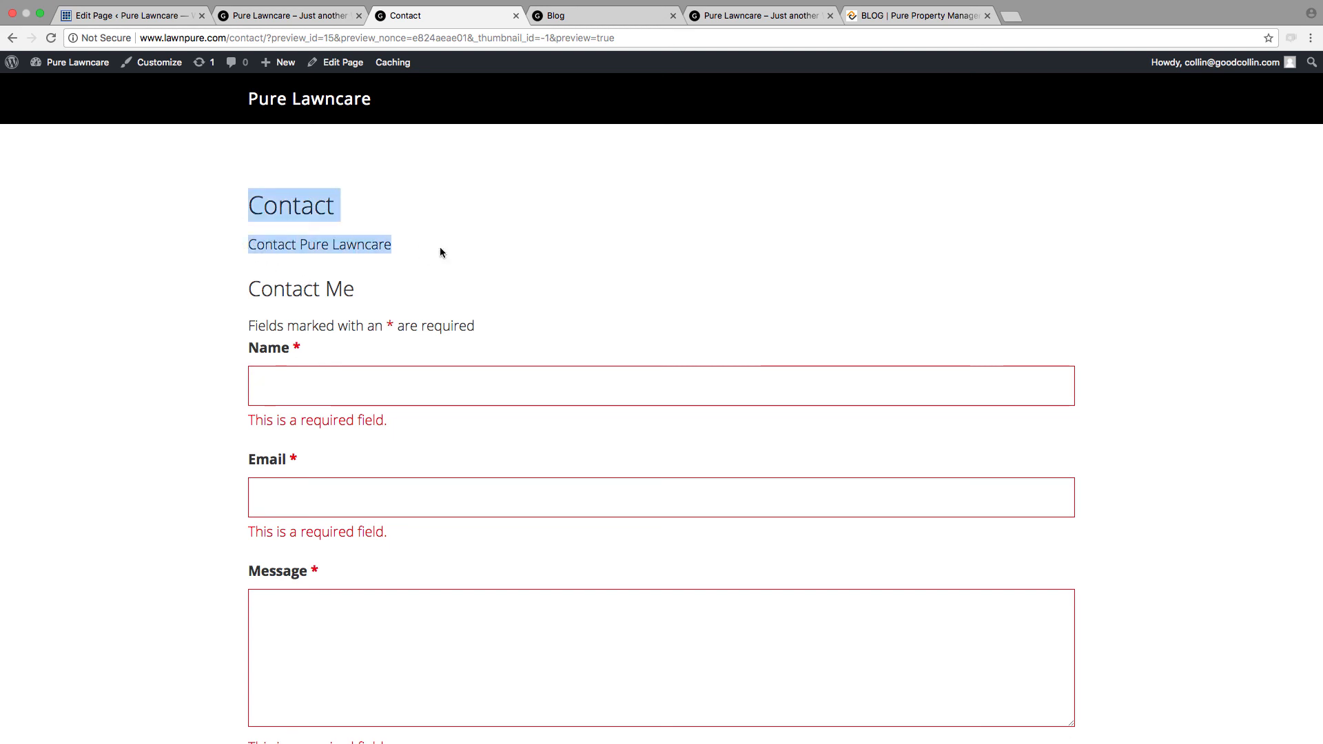
{"action": "left_click_drag", "start_coordinate": [484, 328], "coordinate": [254, 295]}
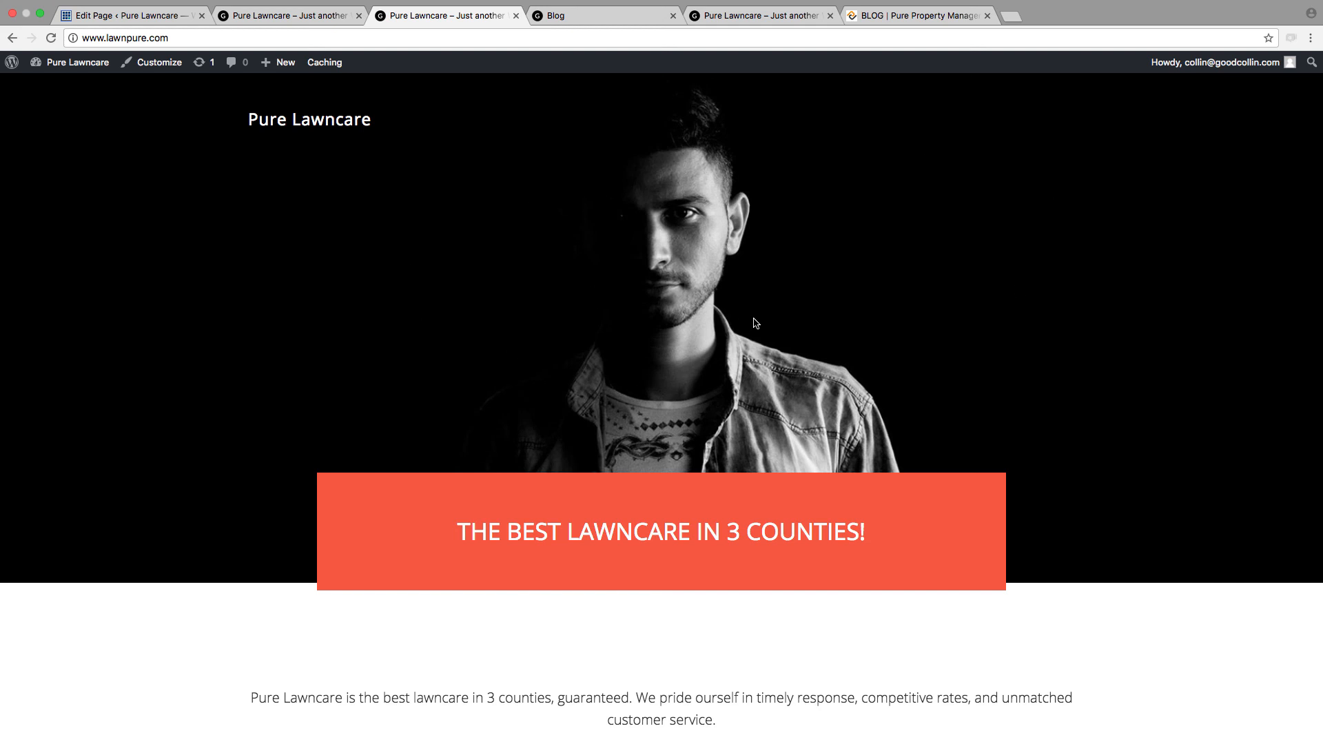
Step: Open the Site Identity settings in the site's Customizer
{"action": "left_click", "coordinate": [151, 68]}
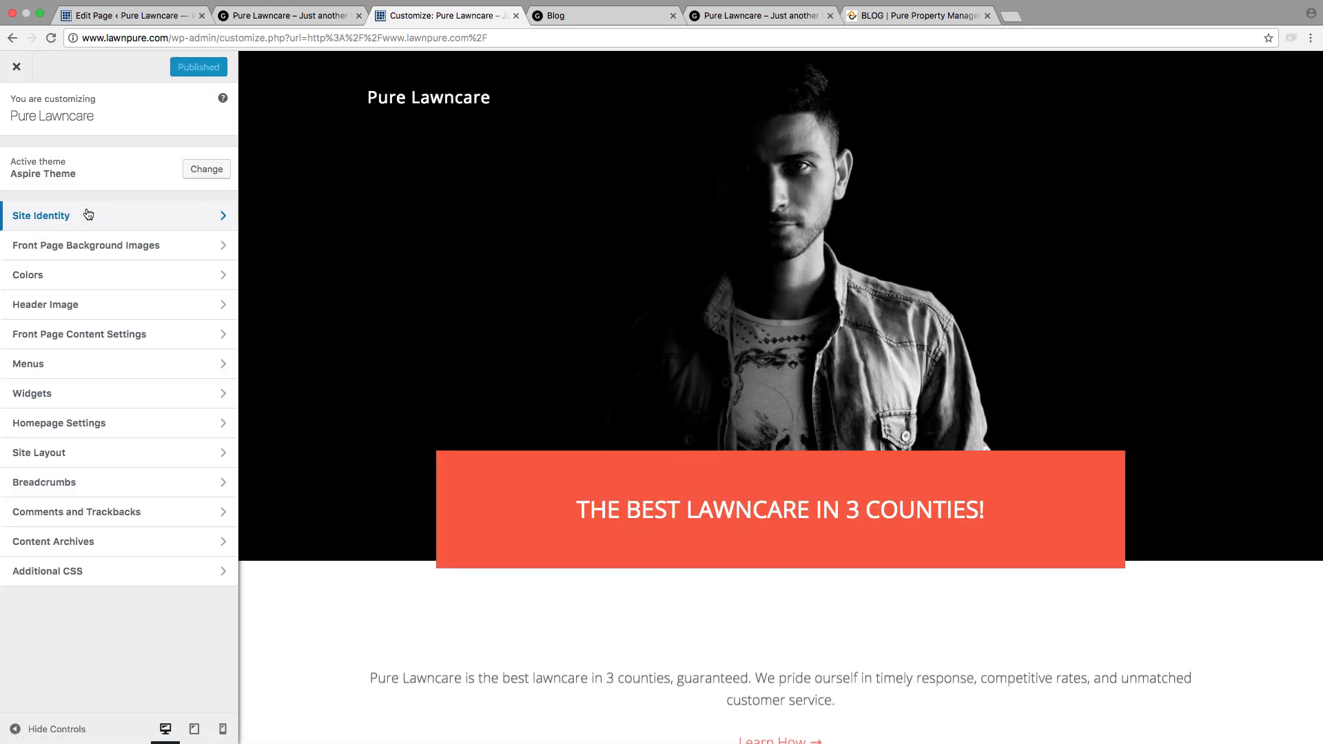
{"action": "left_click", "coordinate": [89, 214]}
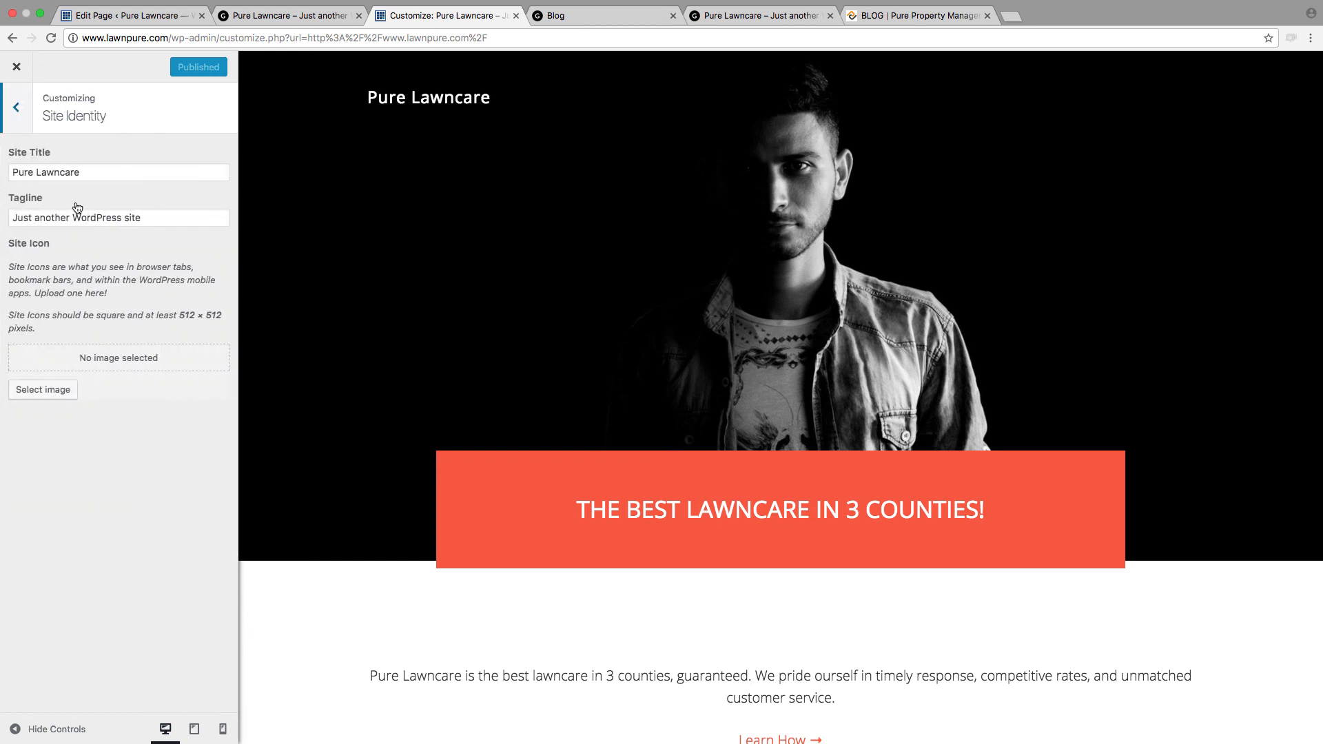
Step: Examine the "Property Management, Redefined." heading on the purepm.com home page as a tagline reference
{"action": "left_click", "coordinate": [942, 20]}
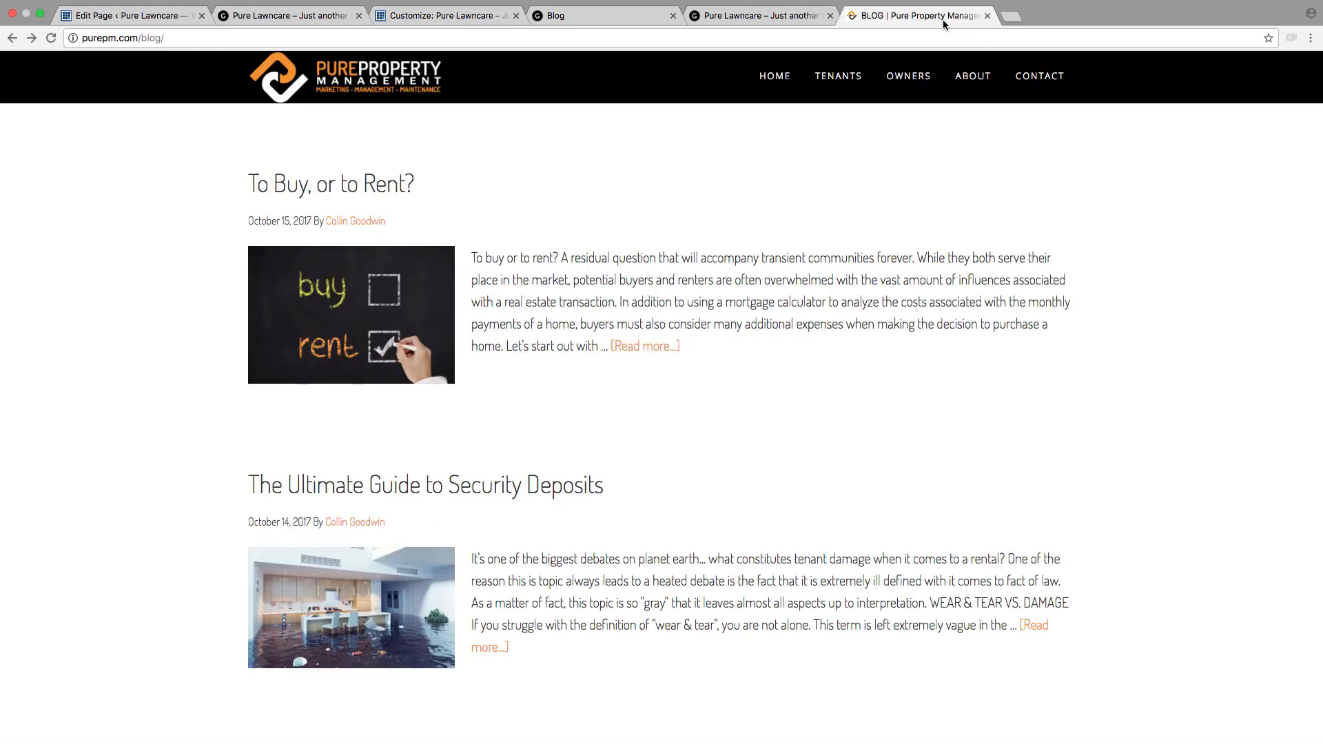
{"action": "left_click", "coordinate": [365, 83]}
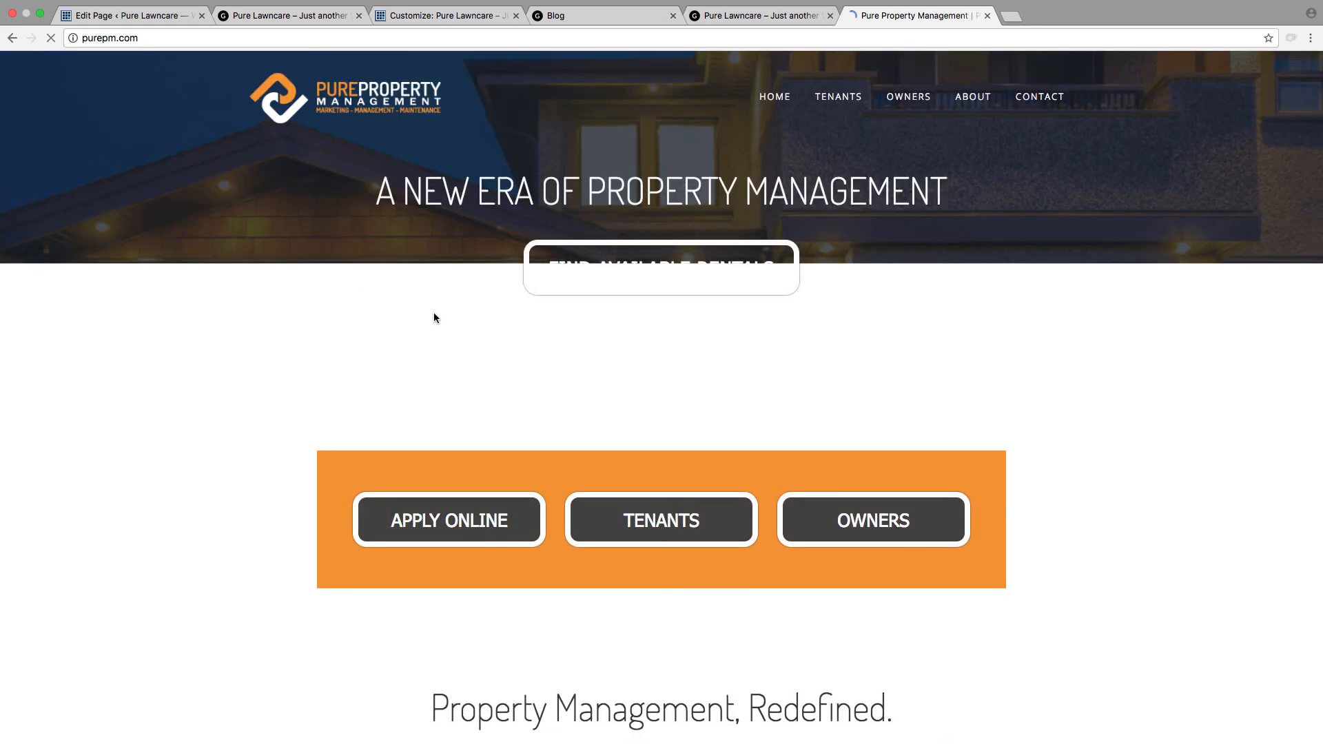
{"action": "scroll", "coordinate": [558, 215], "scroll_direction": "down", "scroll_amount": 5}
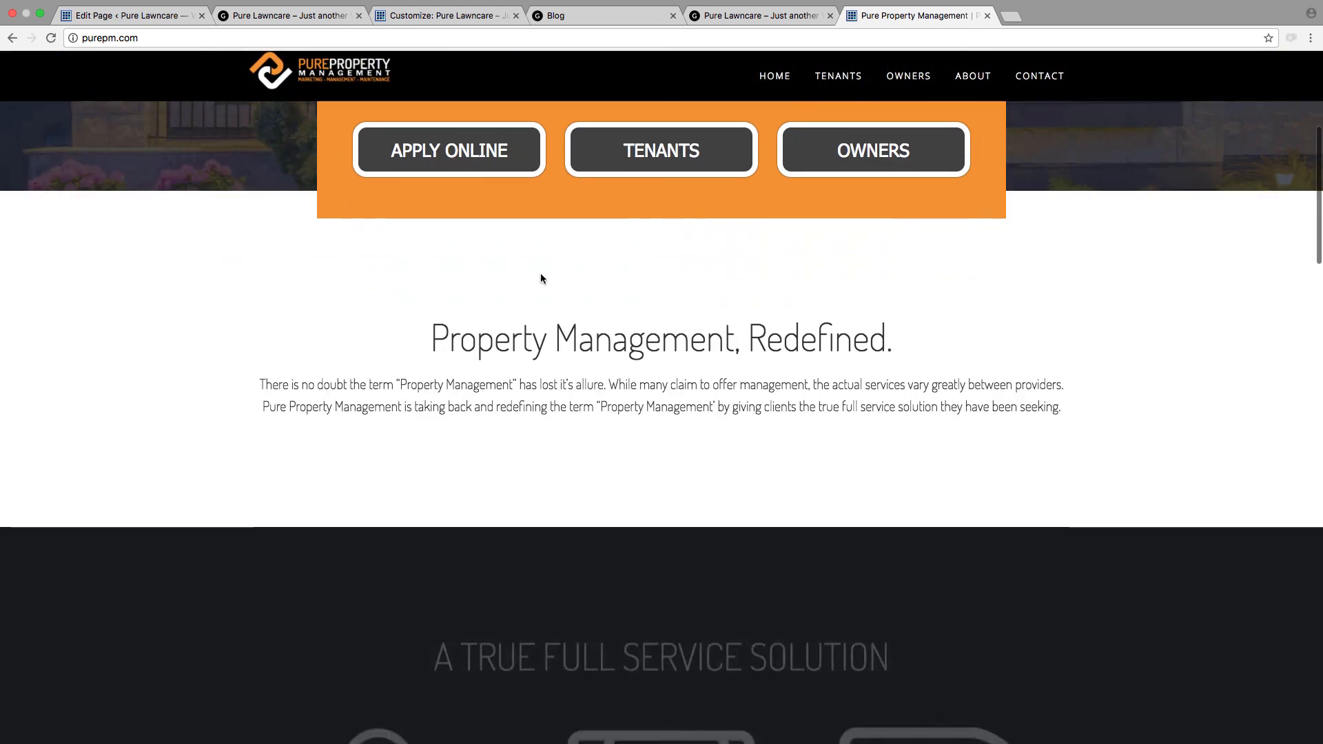
{"action": "left_click_drag", "start_coordinate": [428, 339], "coordinate": [876, 369]}
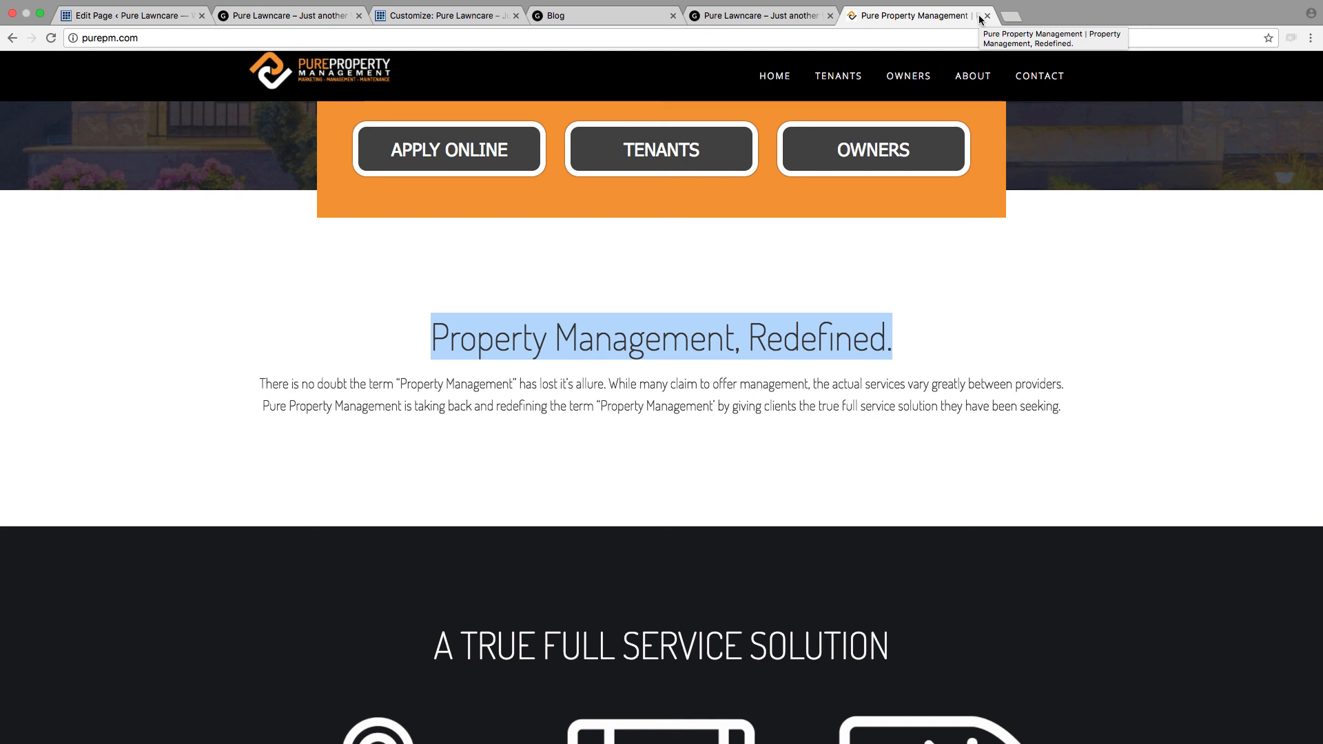
Step: Return to the Customizer and close all the other browser tabs
{"action": "left_click", "coordinate": [286, 16]}
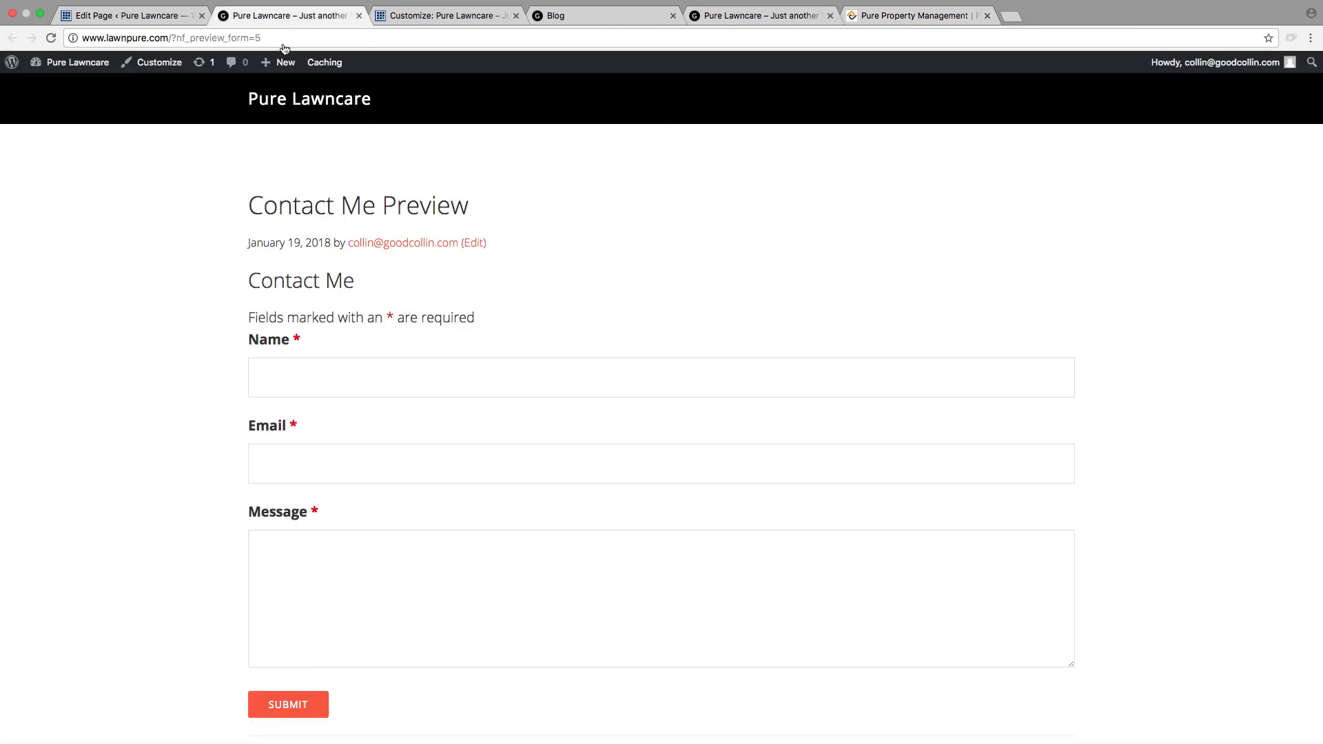
{"action": "left_click", "coordinate": [127, 18]}
{"action": "left_click", "coordinate": [449, 17]}
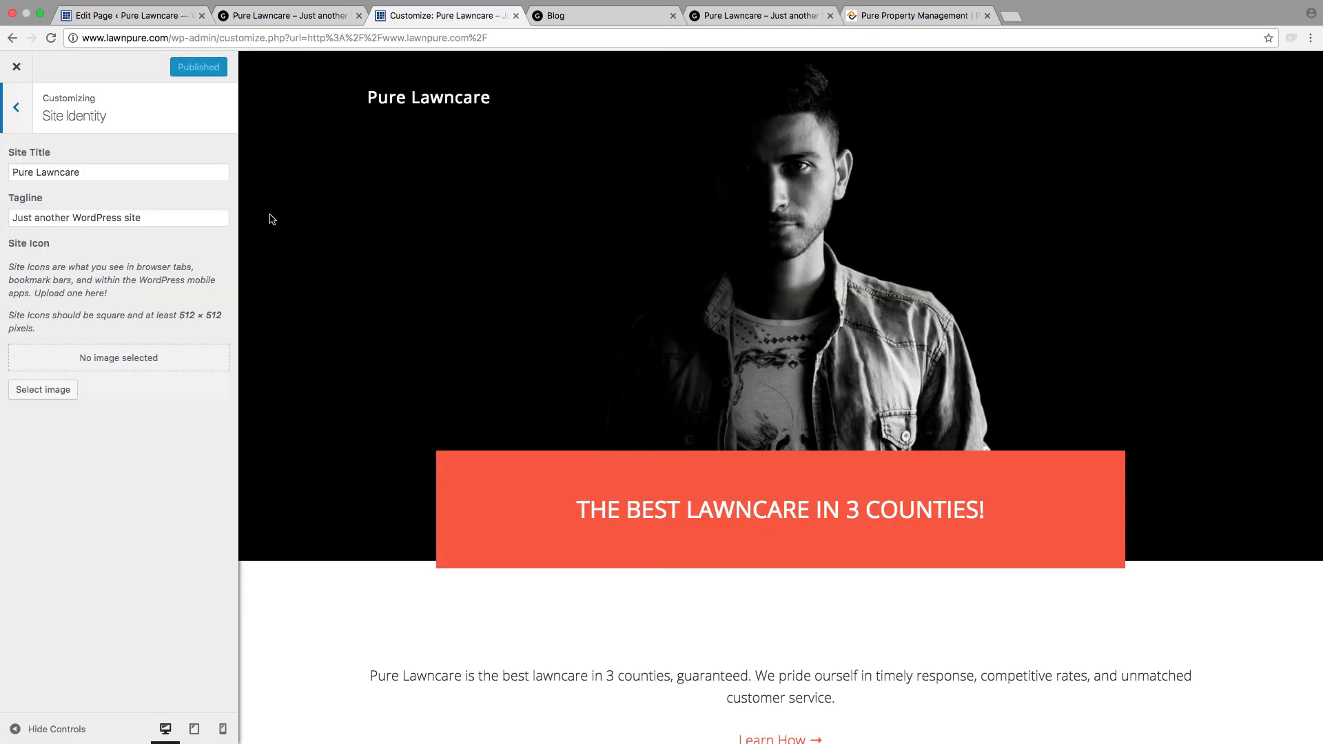
{"action": "left_click", "coordinate": [201, 16]}
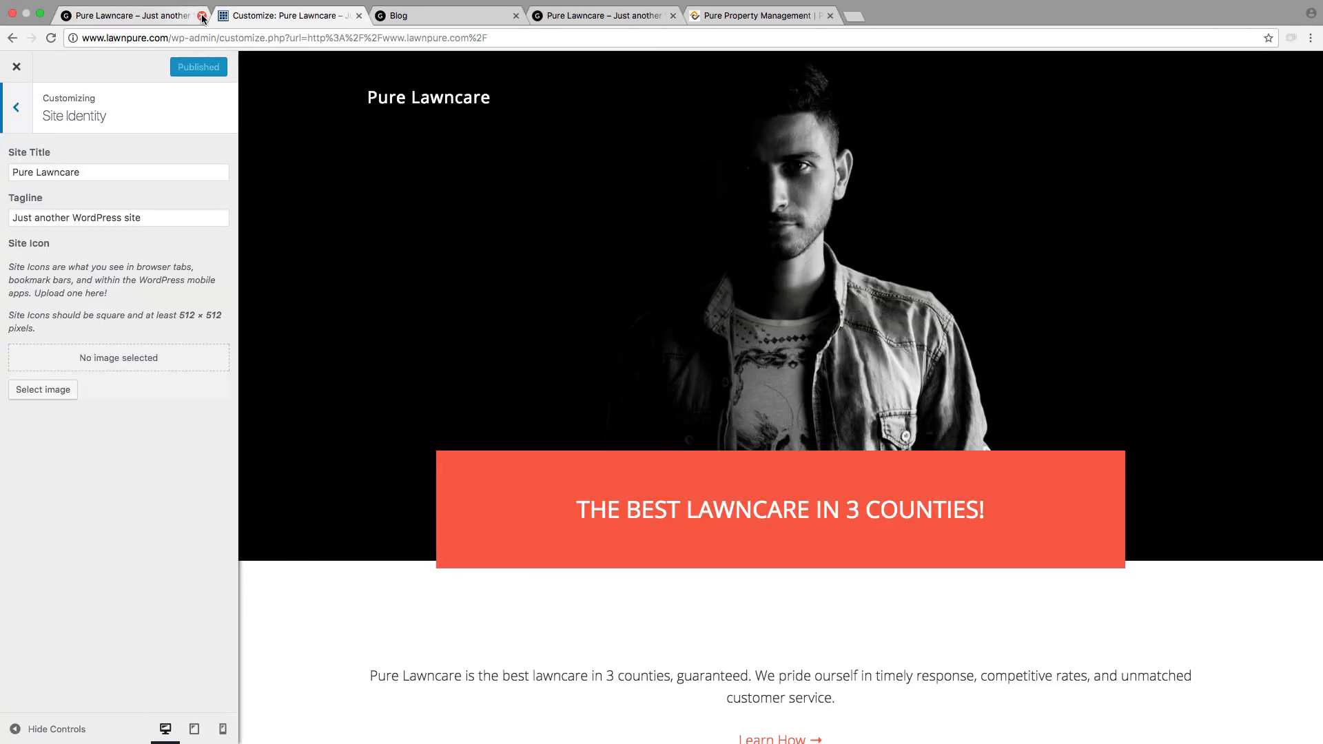
{"action": "left_click", "coordinate": [201, 16]}
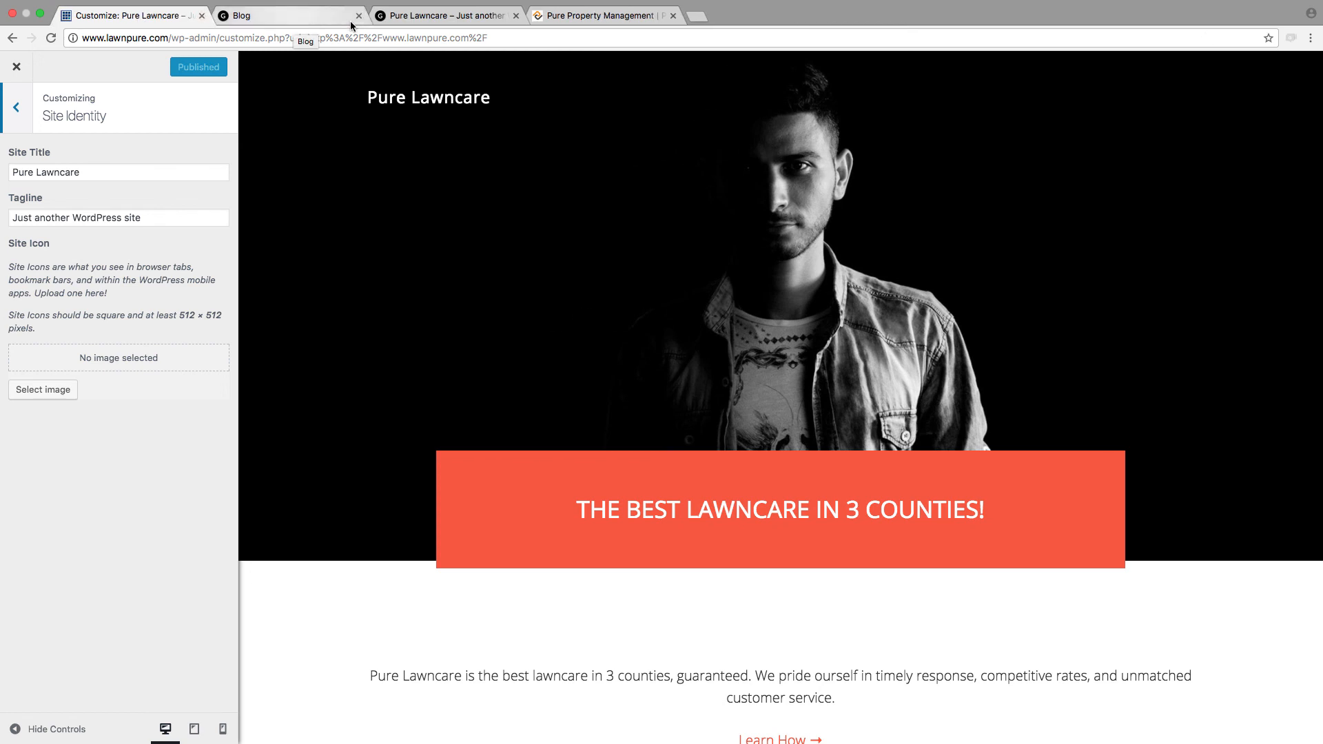
{"action": "left_click", "coordinate": [359, 15]}
{"action": "left_click", "coordinate": [359, 15]}
{"action": "left_click", "coordinate": [359, 15]}
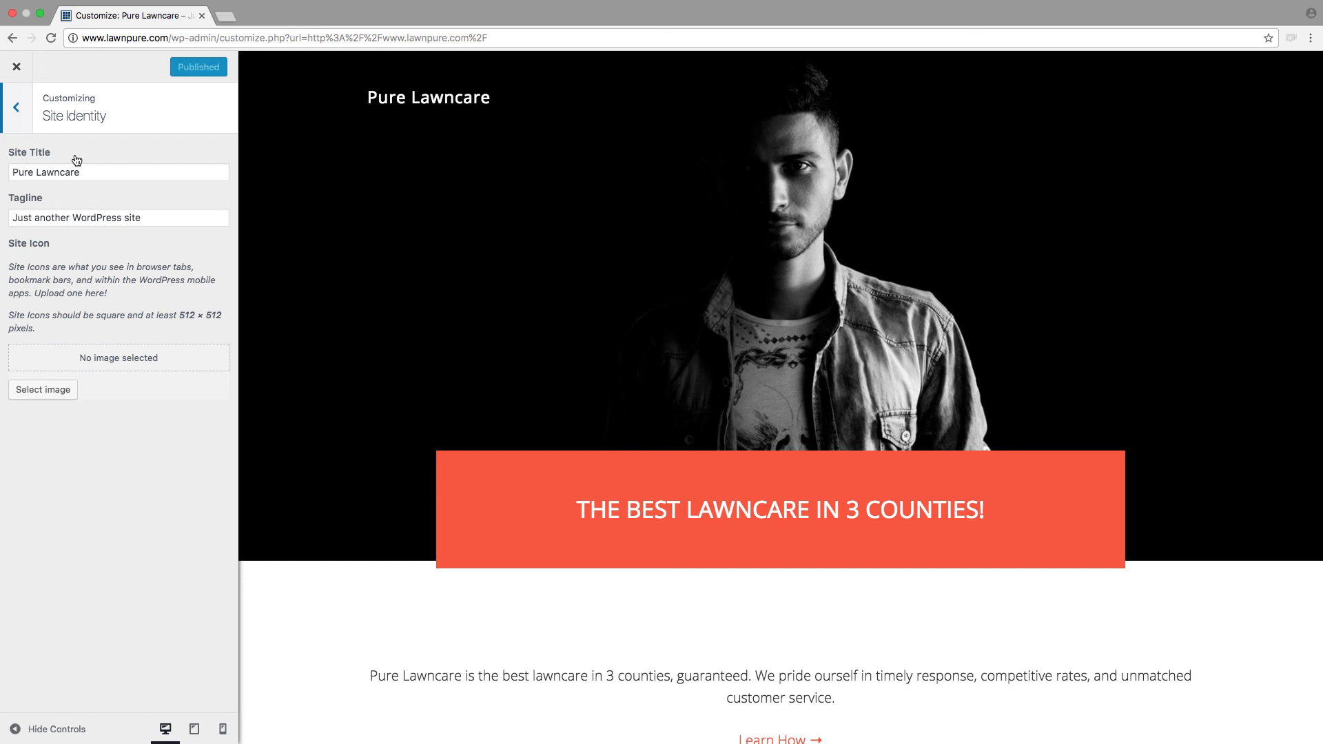
Step: Set the tagline to "Lawncare, Redefined." and the site title to "PURE LAWNCARE", and publish the changes
{"action": "triple_click", "coordinate": [73, 218]}
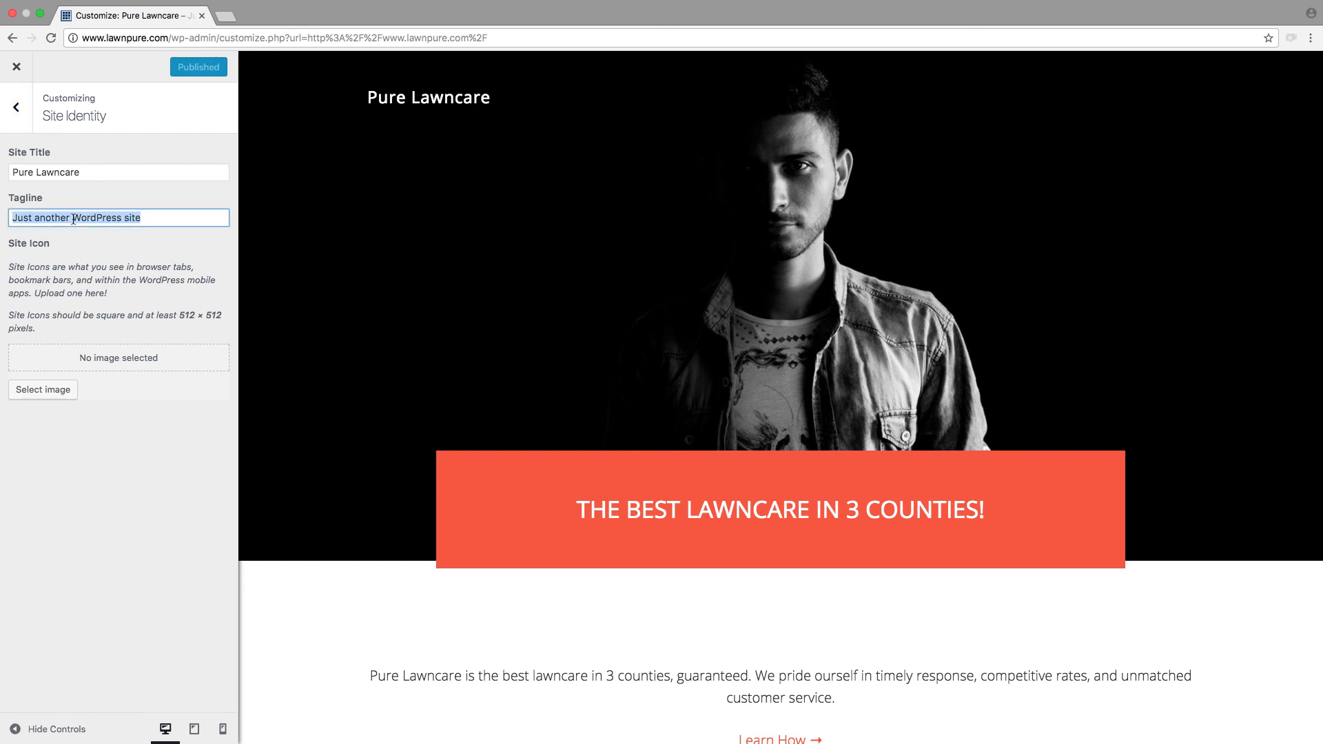
{"action": "type", "text": "Lawnc"}
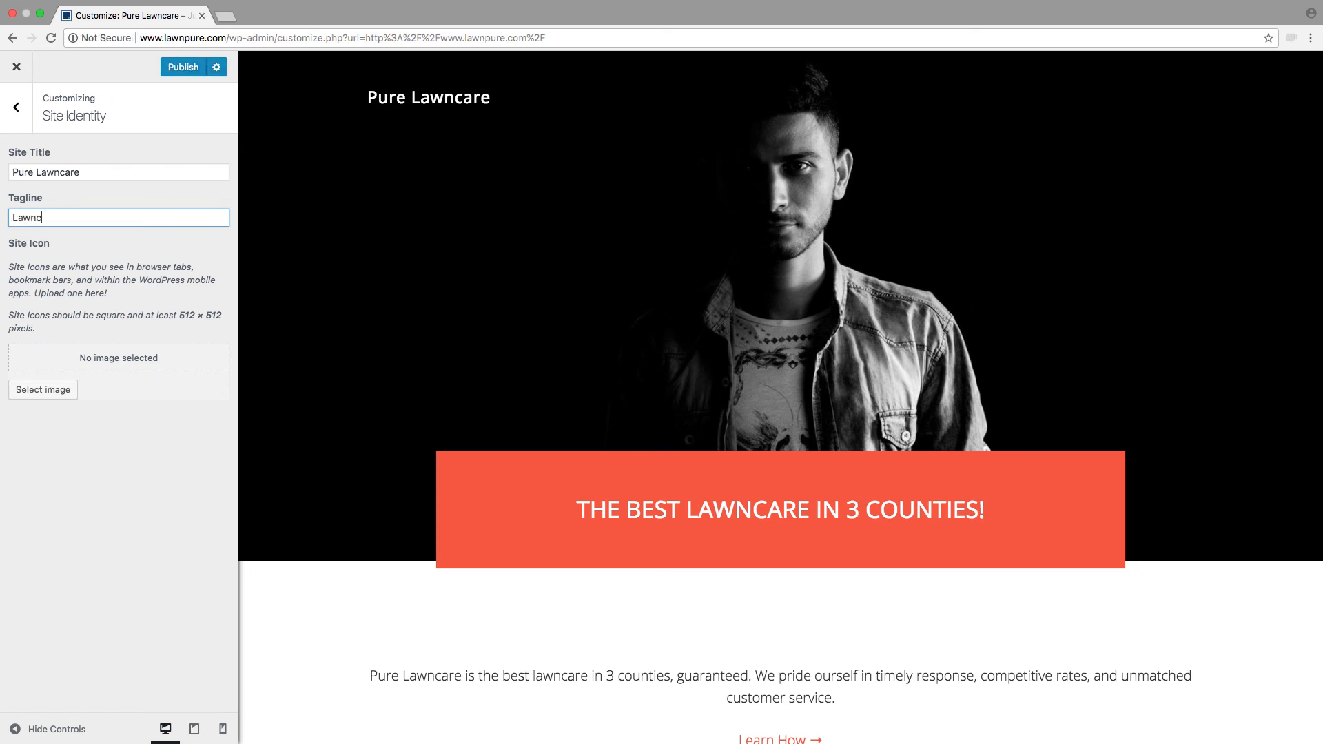
{"action": "type", "text": "a"}
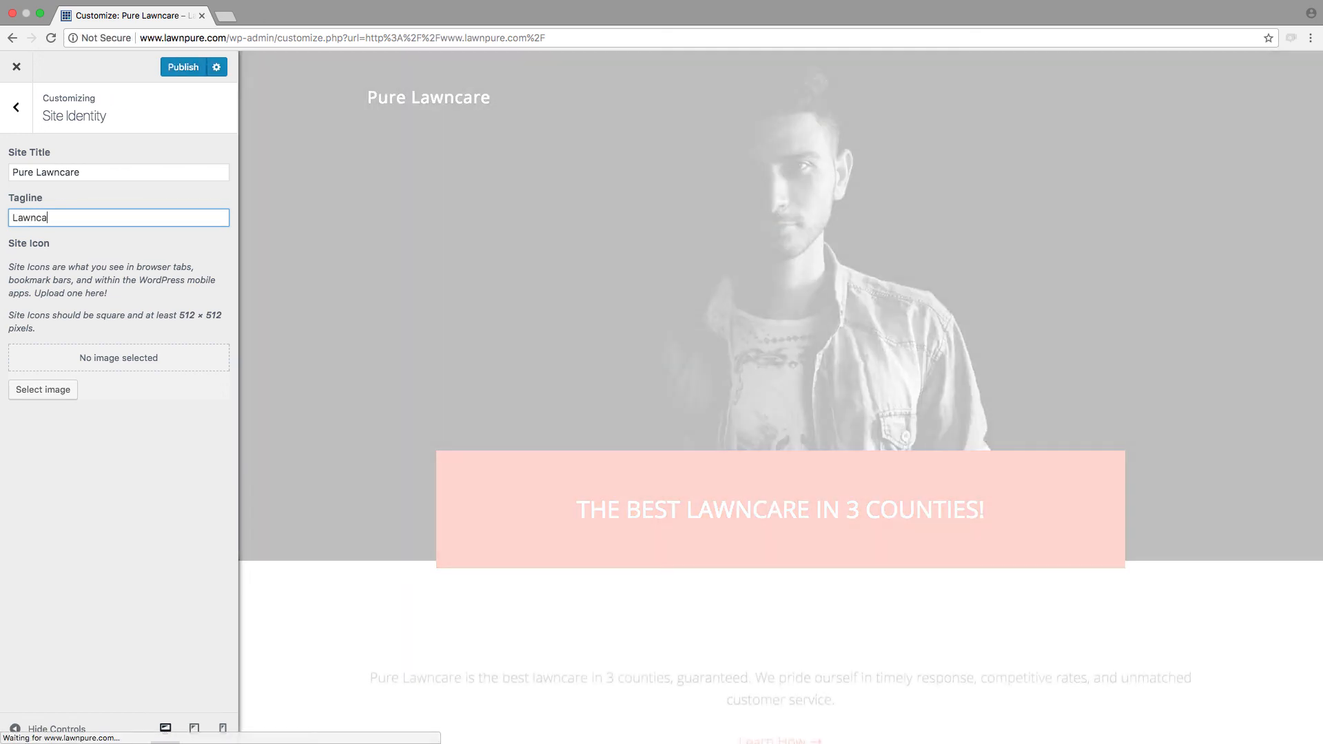
{"action": "type", "text": "re, Redefine"}
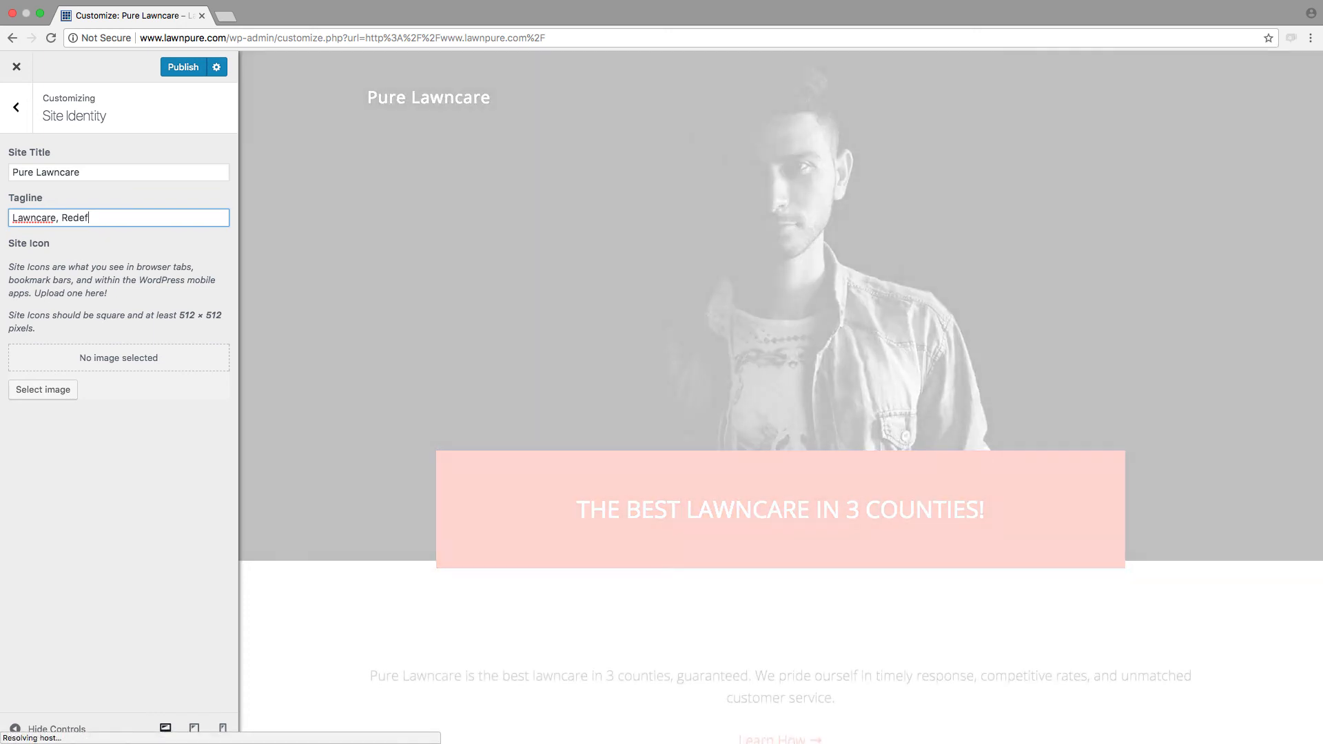
{"action": "type", "text": "d."}
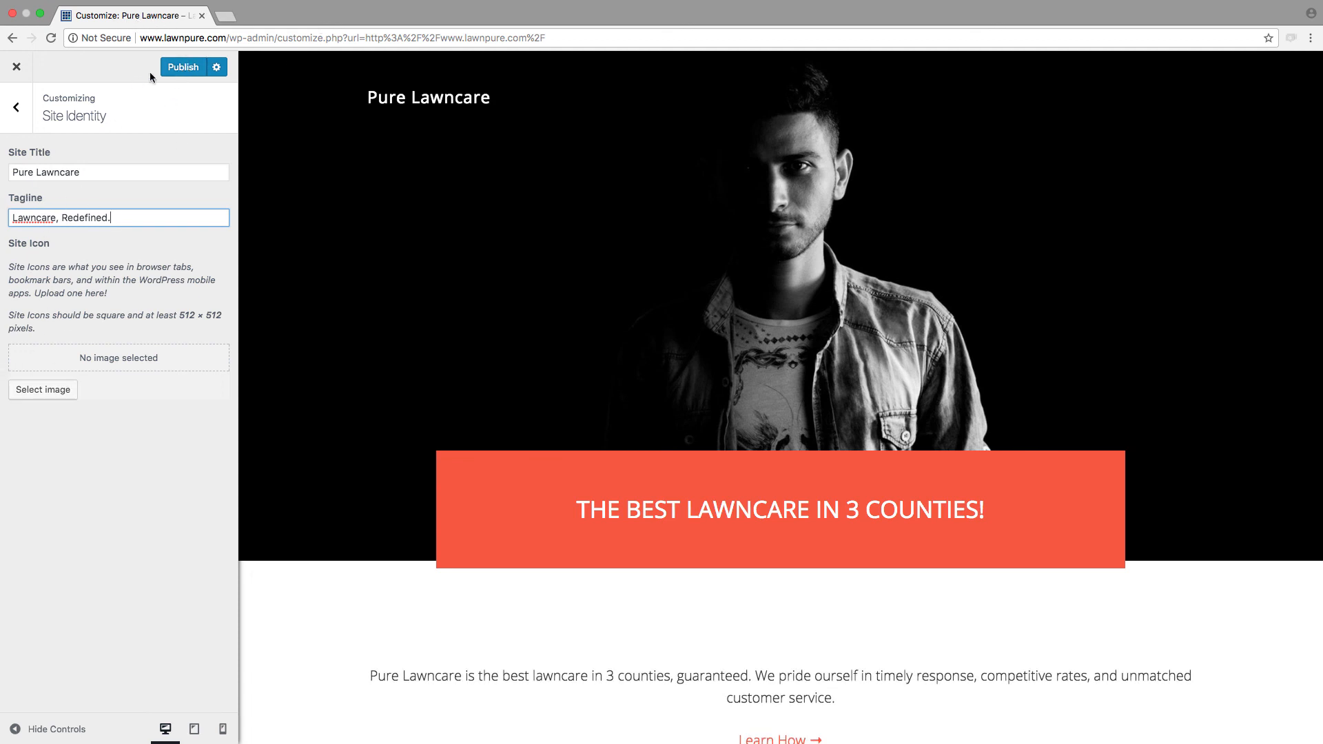
{"action": "left_click", "coordinate": [172, 77]}
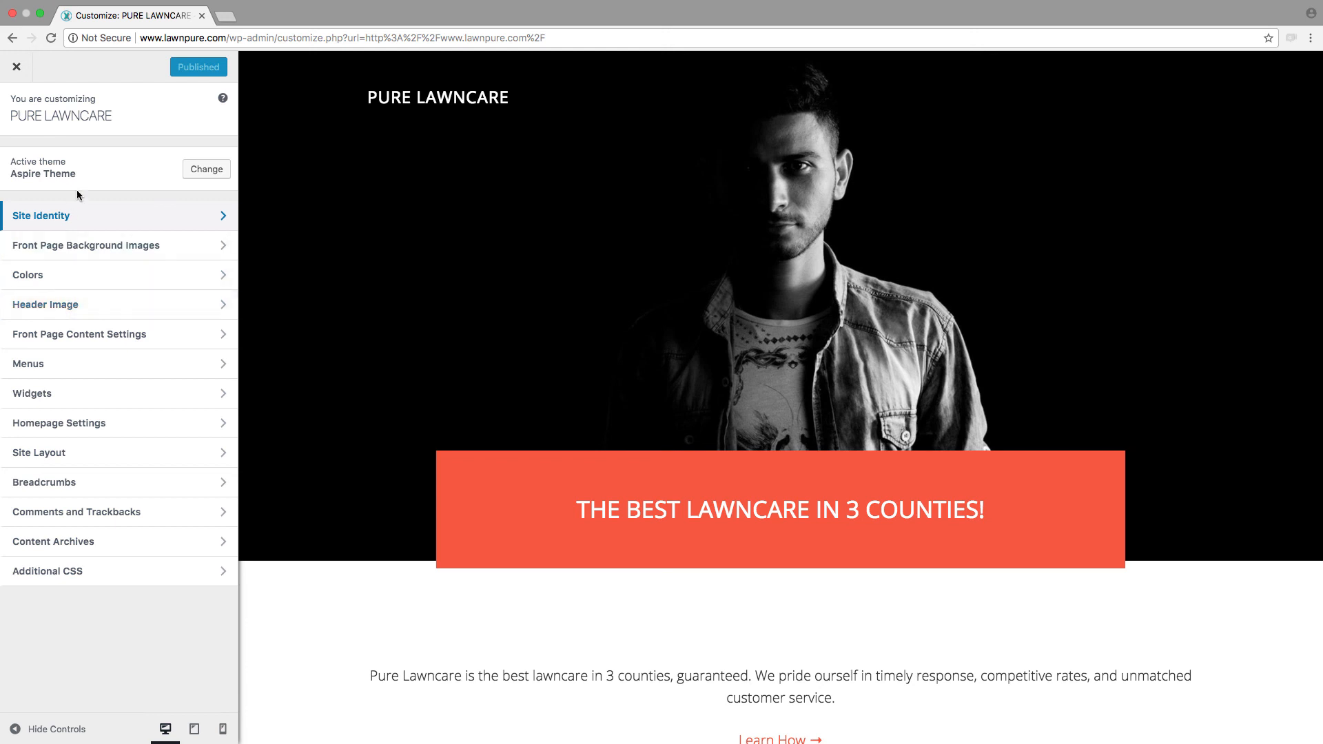
Step: Set SERVICEXwhite.png from the media library as the header image, keeping the whole logo in the crop, publish, and return to the site
{"action": "left_click", "coordinate": [71, 306]}
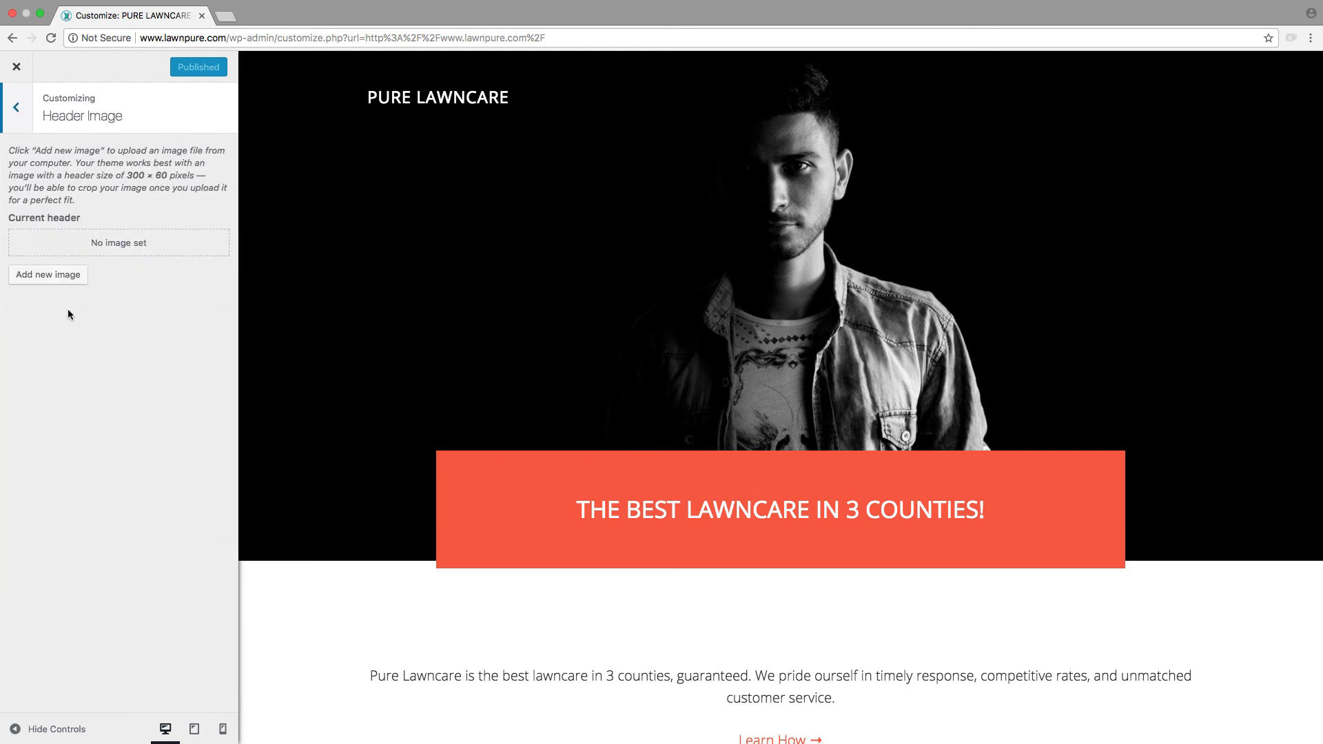
{"action": "left_click", "coordinate": [37, 275]}
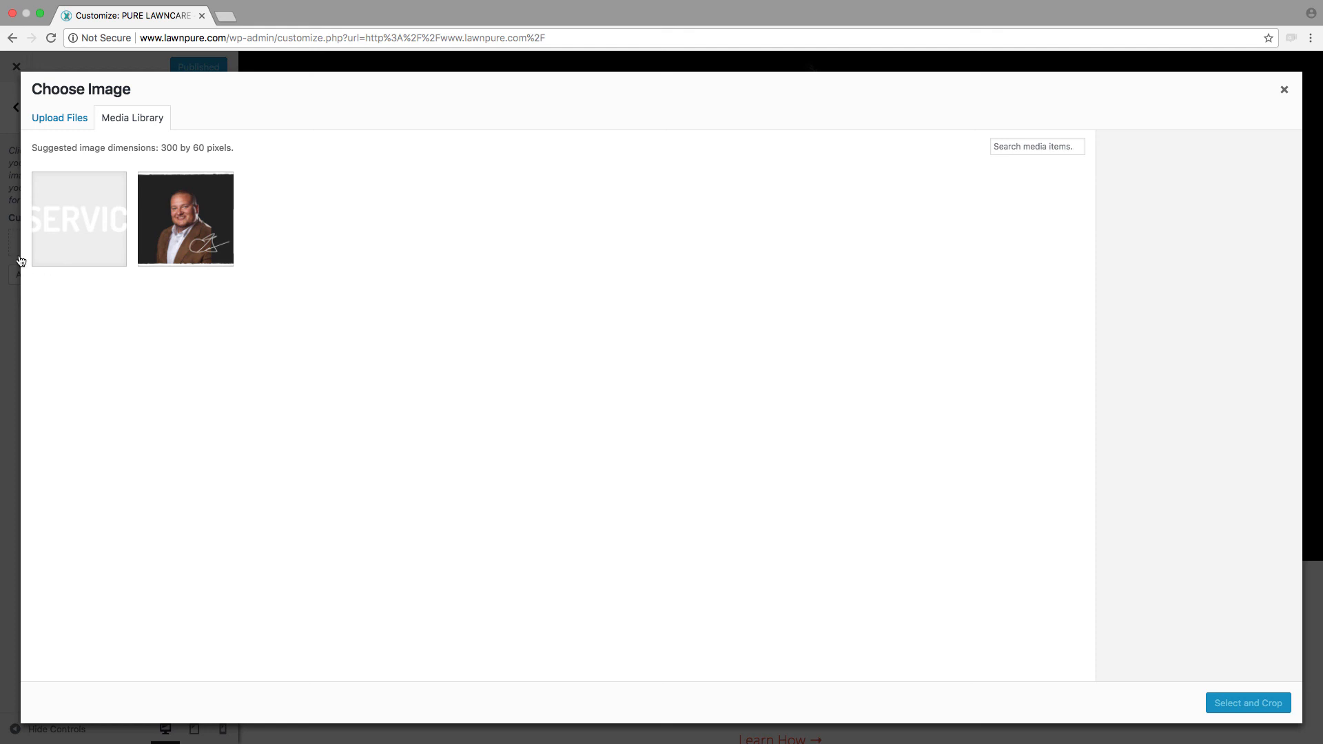
{"action": "left_click", "coordinate": [75, 235]}
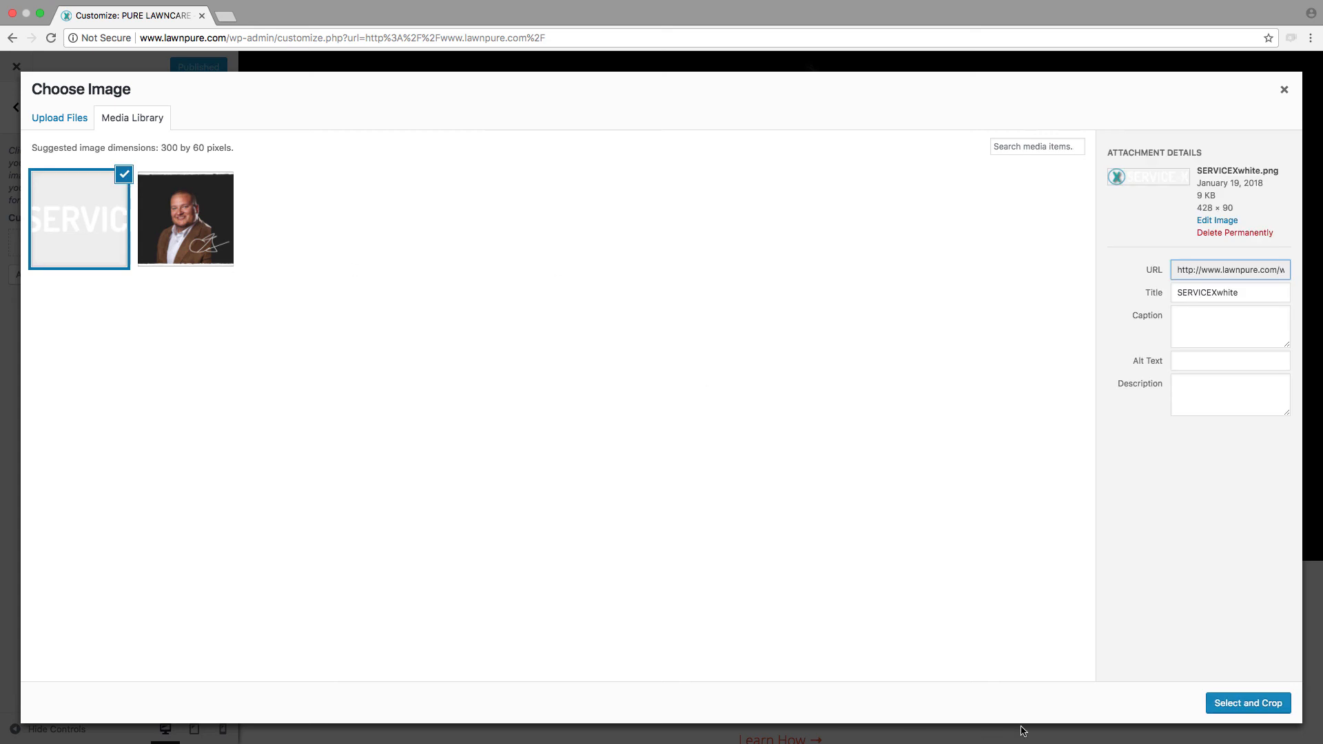
{"action": "left_click", "coordinate": [1253, 707]}
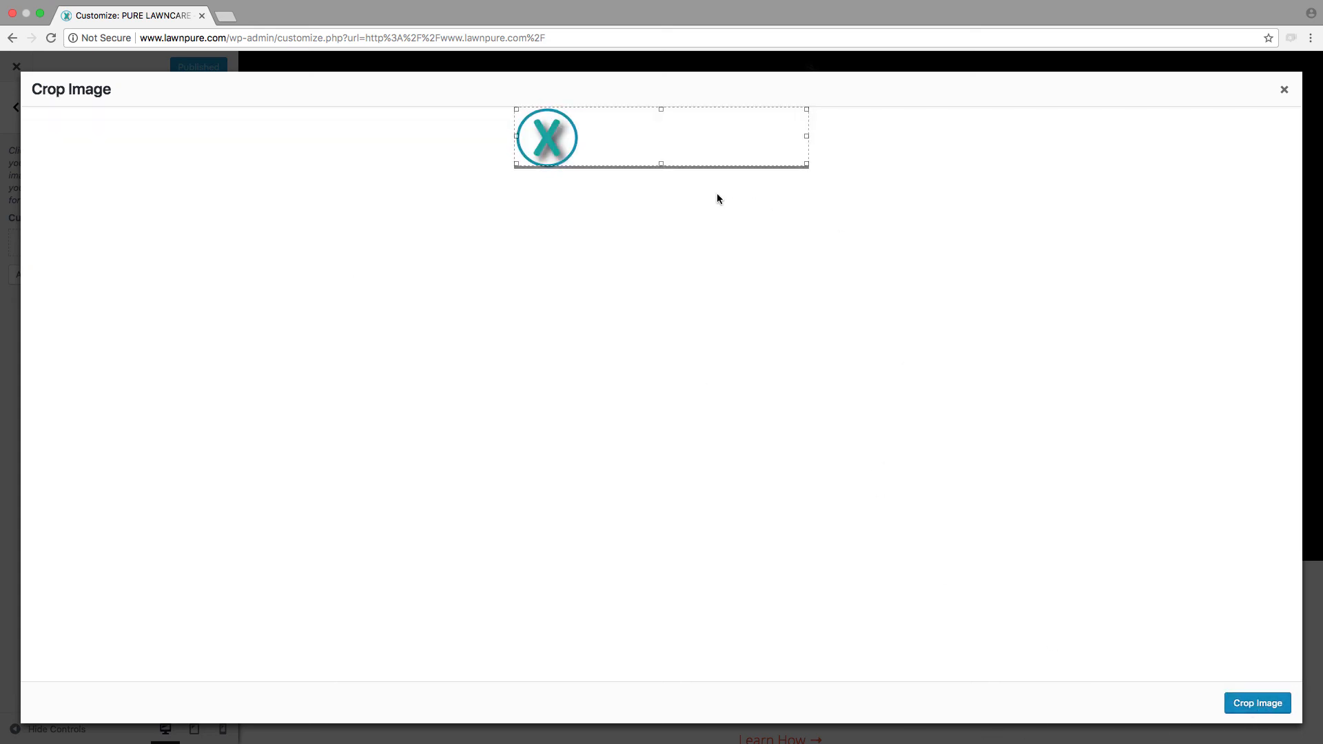
{"action": "left_click_drag", "start_coordinate": [810, 165], "coordinate": [242, 22]}
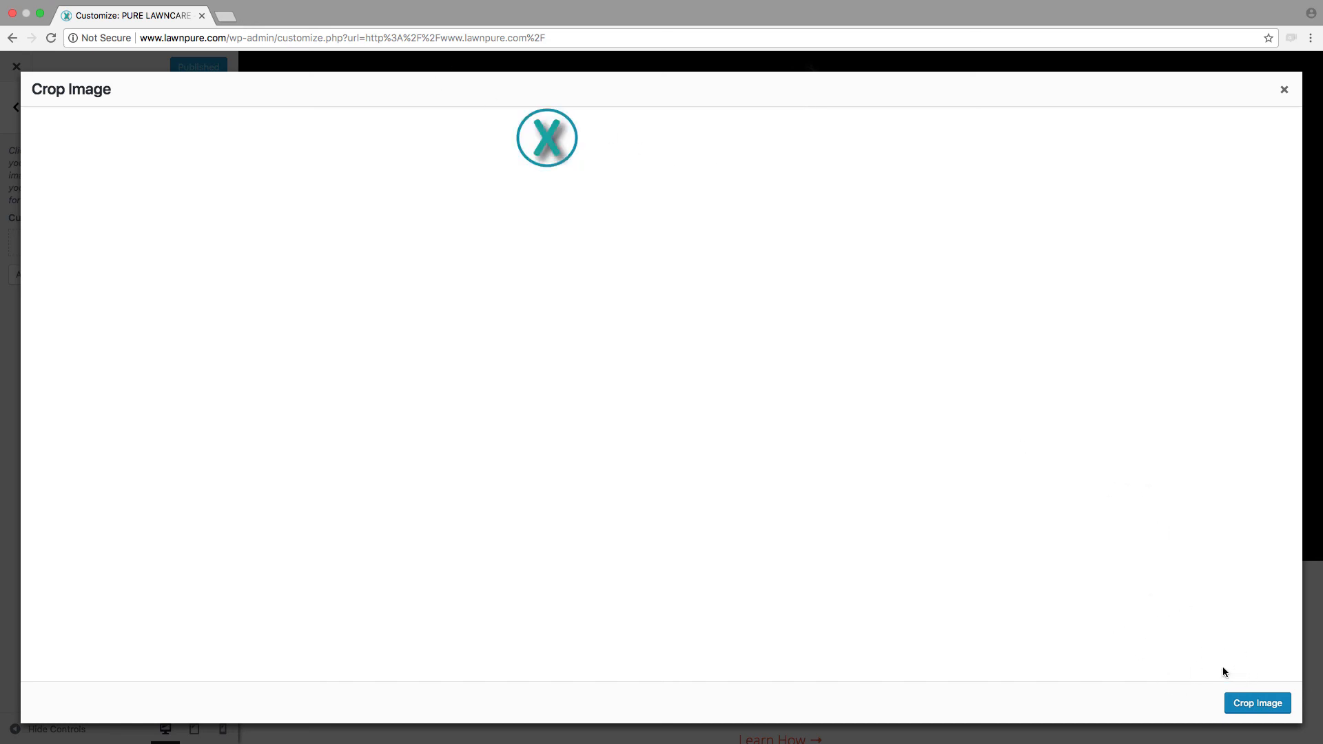
{"action": "left_click", "coordinate": [1259, 704]}
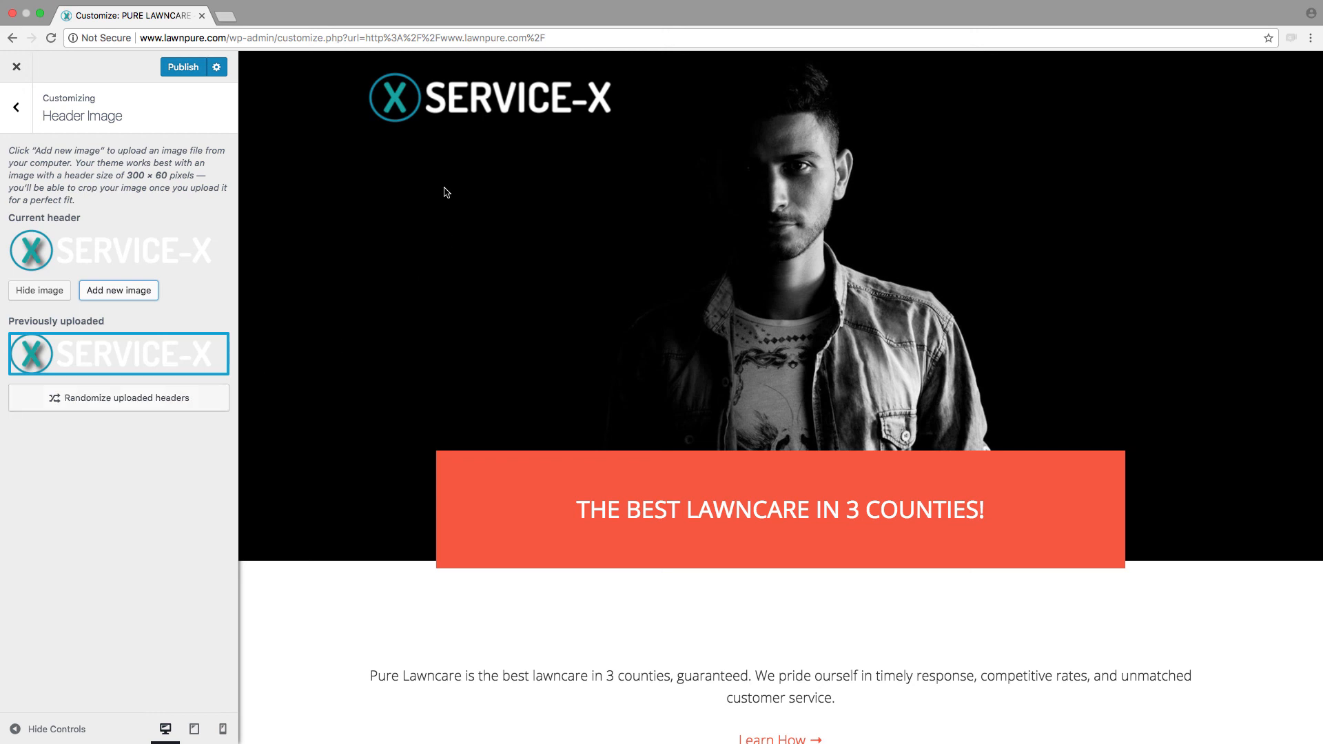
{"action": "left_click", "coordinate": [183, 67]}
{"action": "left_click", "coordinate": [15, 69]}
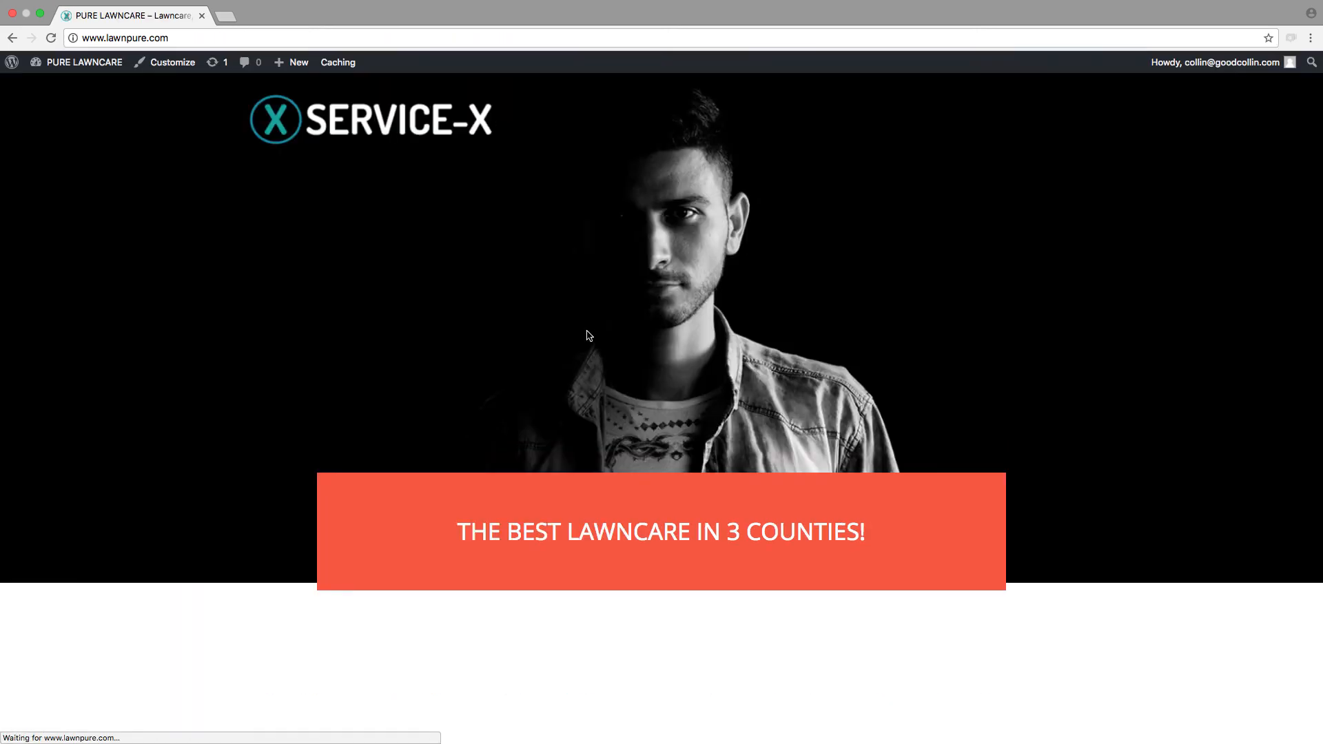
{"action": "scroll", "coordinate": [589, 336], "scroll_direction": "down", "scroll_amount": 2}
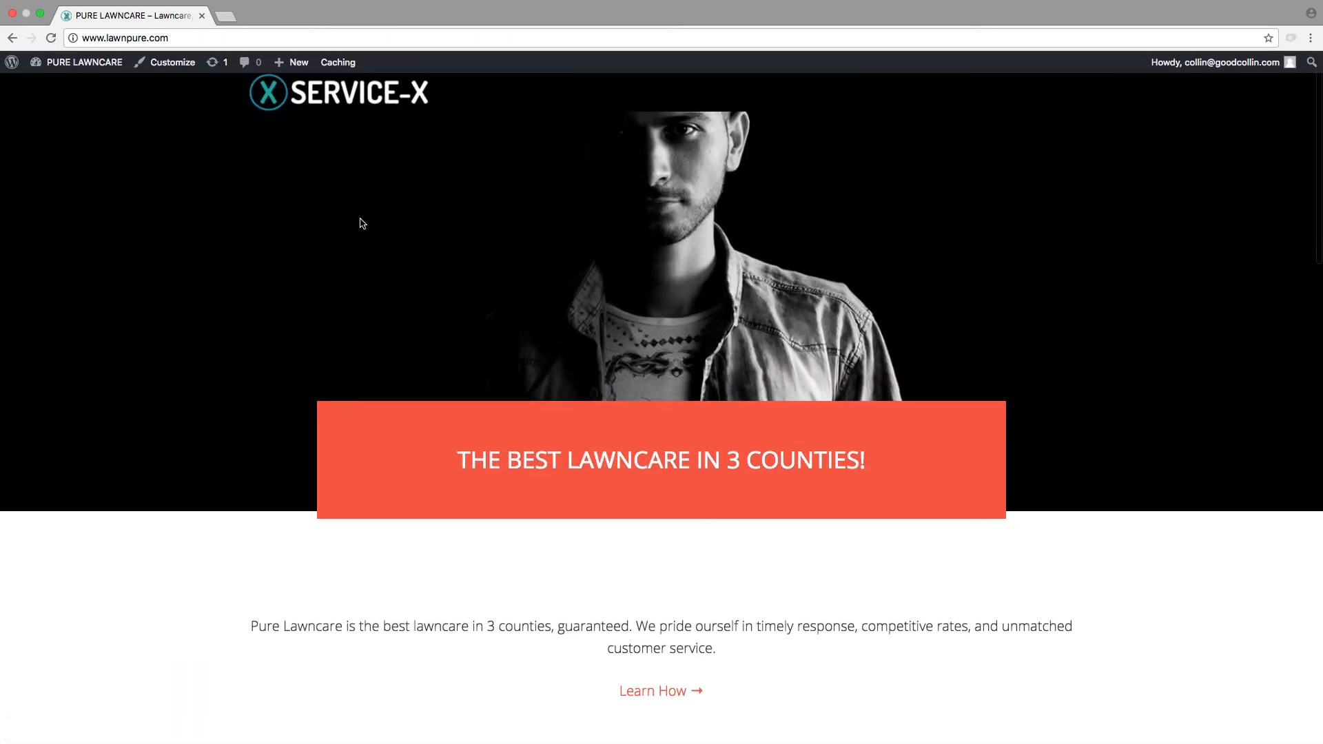
Step: Change the theme's accent color to the teal #48a5af in the Customizer and publish the change
{"action": "left_click", "coordinate": [167, 65]}
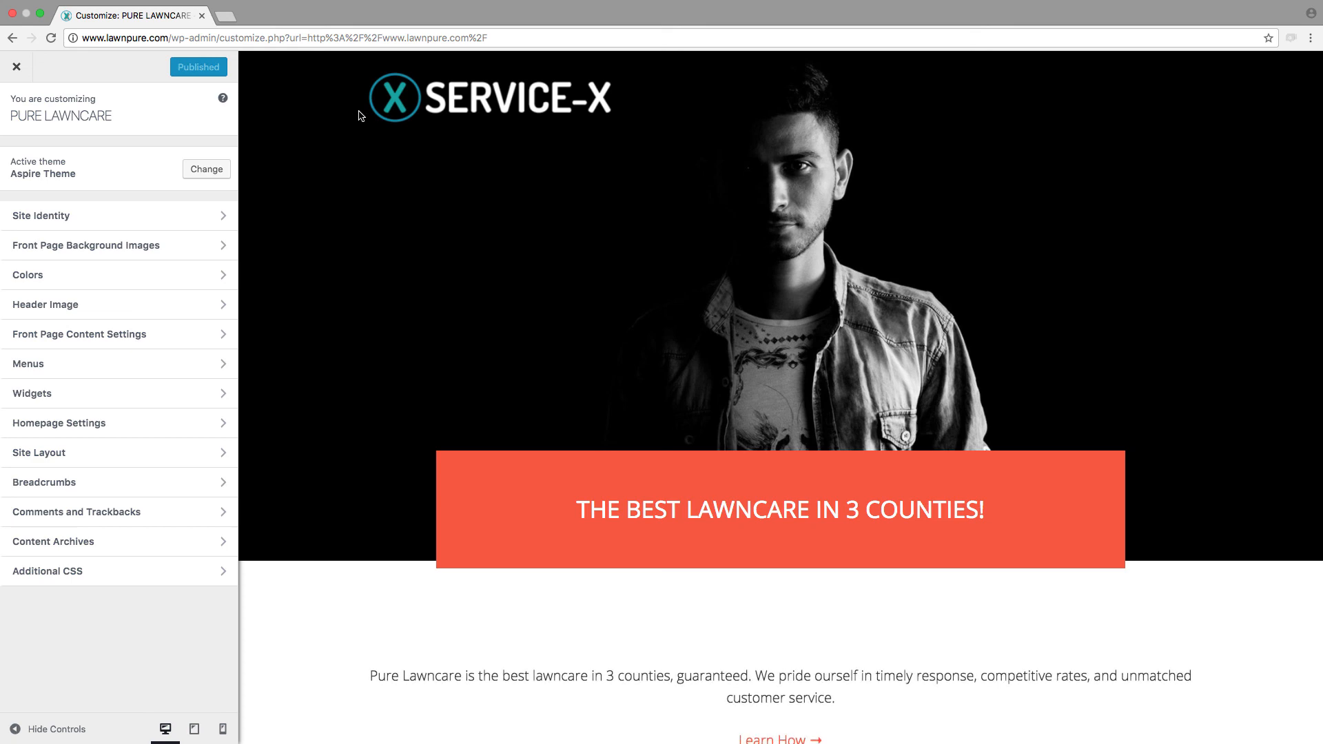
{"action": "left_click", "coordinate": [43, 281]}
{"action": "left_click", "coordinate": [63, 201]}
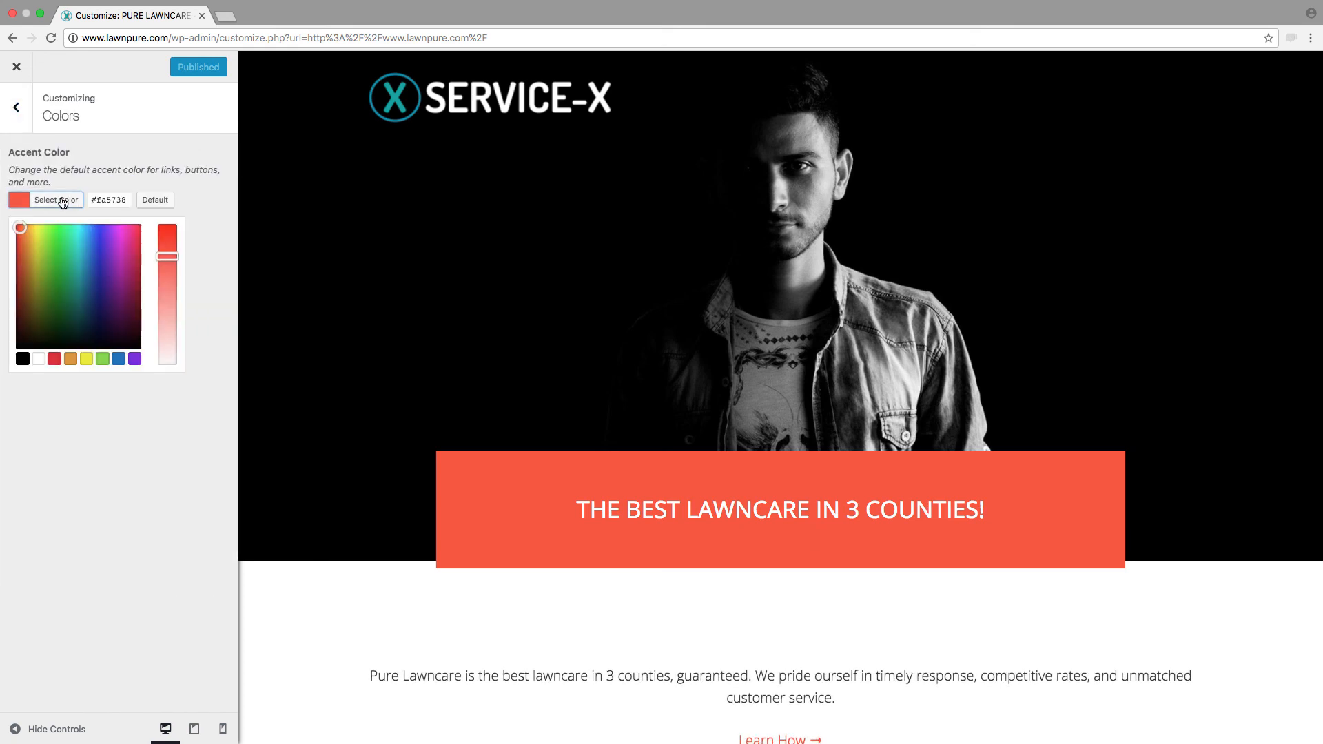
{"action": "left_click", "coordinate": [102, 358]}
{"action": "left_click", "coordinate": [76, 278]}
{"action": "mouse_move", "coordinate": [76, 279]}
{"action": "left_mouse_down"}
{"action": "mouse_move", "coordinate": [90, 277]}
{"action": "mouse_move", "coordinate": [81, 263]}
{"action": "left_mouse_up"}
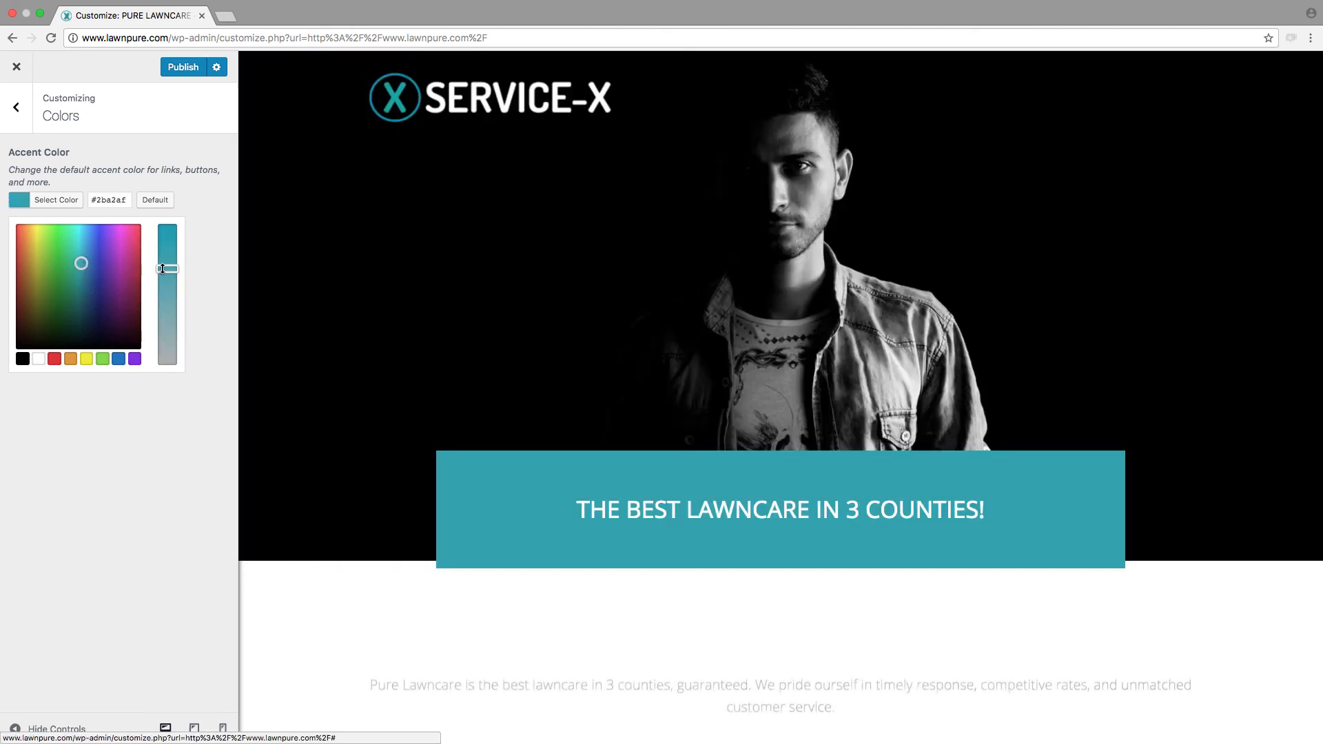
{"action": "left_click_drag", "start_coordinate": [163, 270], "coordinate": [161, 285]}
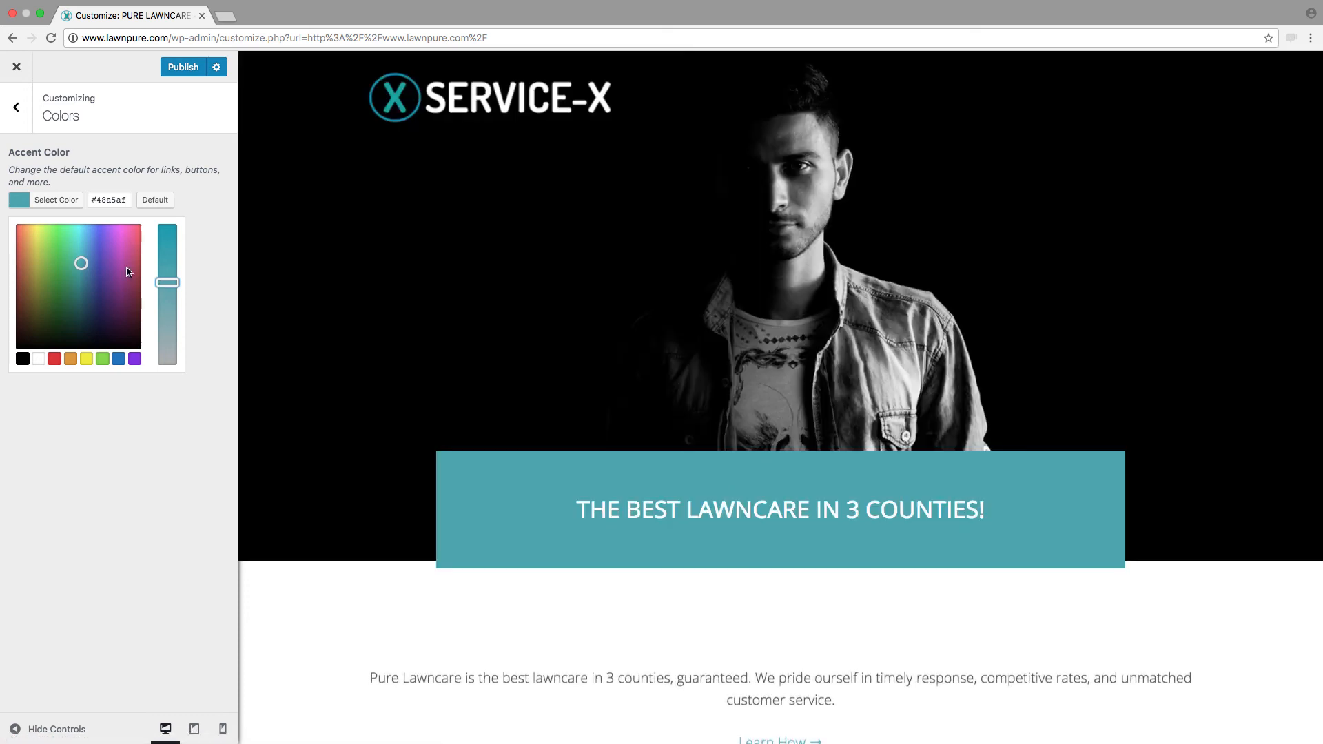
{"action": "left_click", "coordinate": [173, 62]}
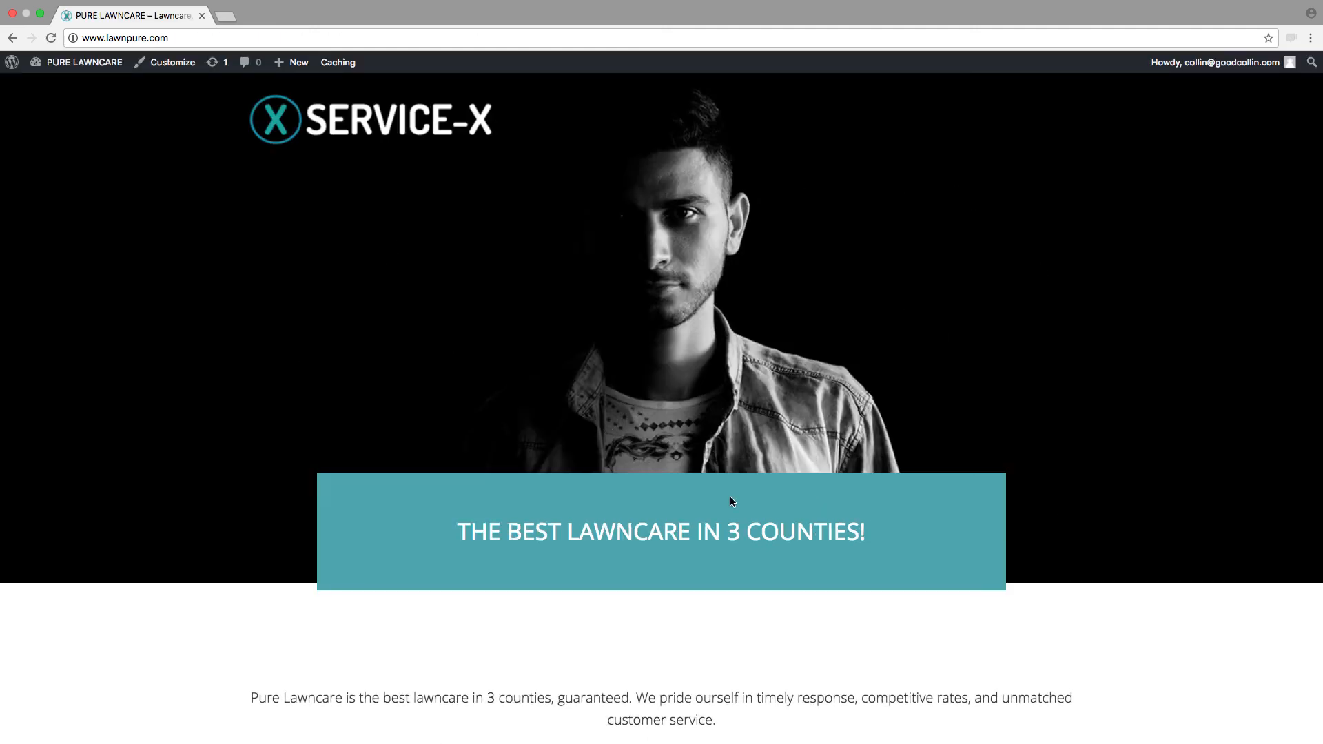
Step: Review the live home page's header logo, banner and sections in the teal accent color
{"action": "scroll", "coordinate": [732, 501], "scroll_direction": "down", "scroll_amount": 10}
{"action": "scroll", "coordinate": [733, 499], "scroll_direction": "up", "scroll_amount": 15}
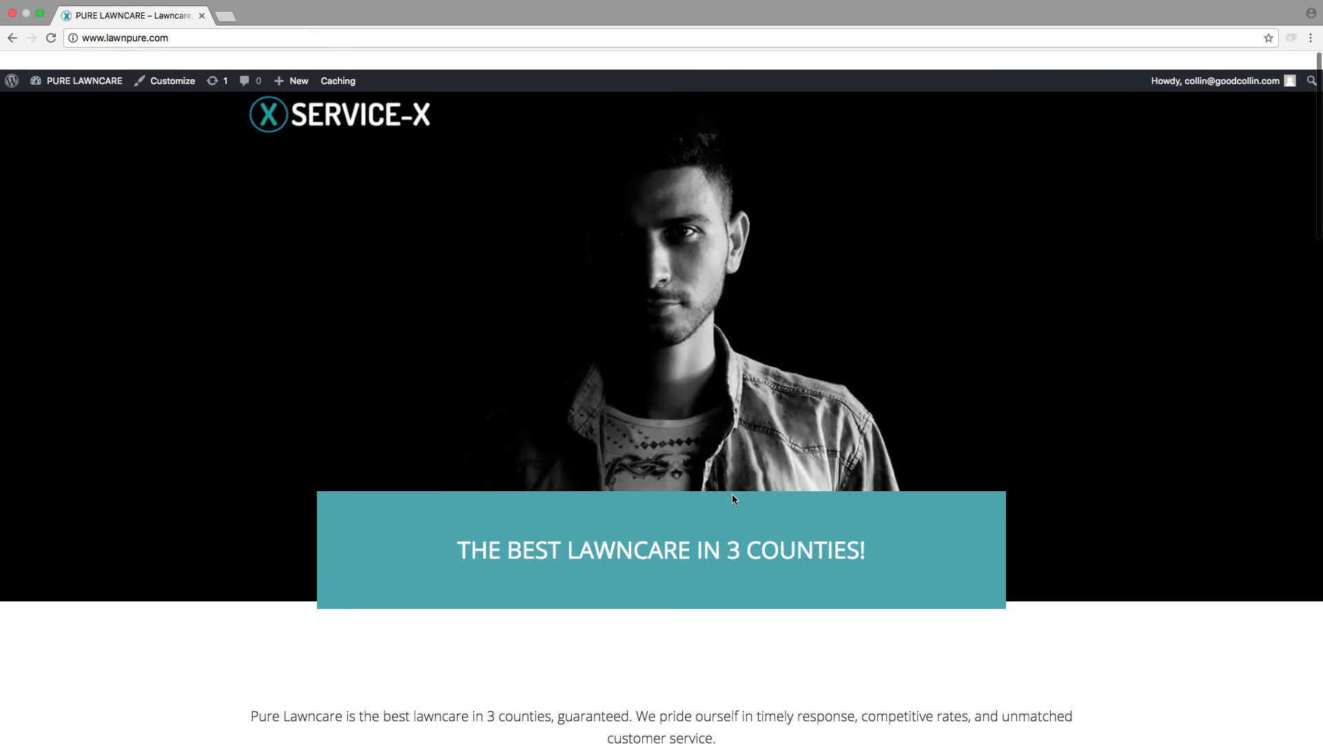
{"action": "scroll", "coordinate": [731, 499], "scroll_direction": "down", "scroll_amount": 10}
{"action": "scroll", "coordinate": [534, 381], "scroll_direction": "up", "scroll_amount": 15}
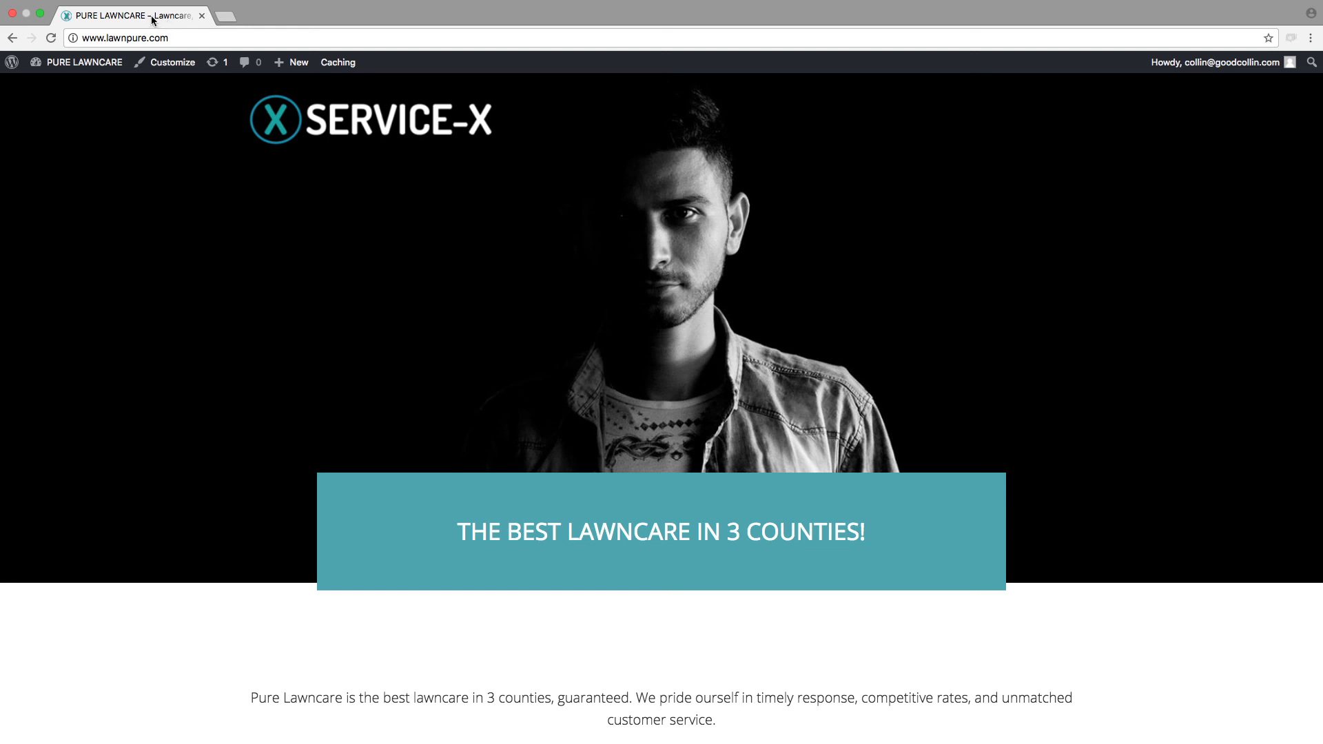
{"action": "scroll", "coordinate": [924, 428], "scroll_direction": "down", "scroll_amount": 4}
{"action": "scroll", "coordinate": [896, 416], "scroll_direction": "up", "scroll_amount": 4}
Step: Create a navigation menu named "Main Menu" in the site's admin area
{"action": "mouse_move", "coordinate": [67, 71]}
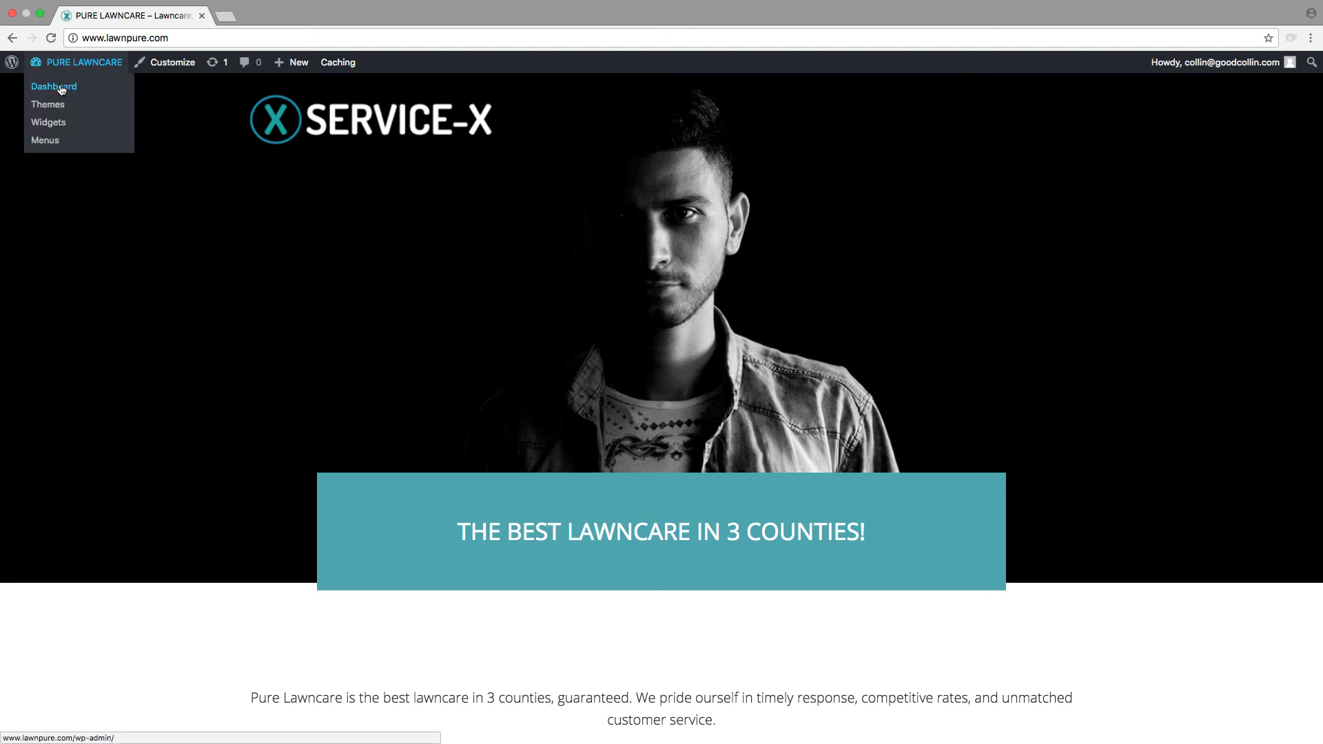
{"action": "left_click", "coordinate": [62, 90]}
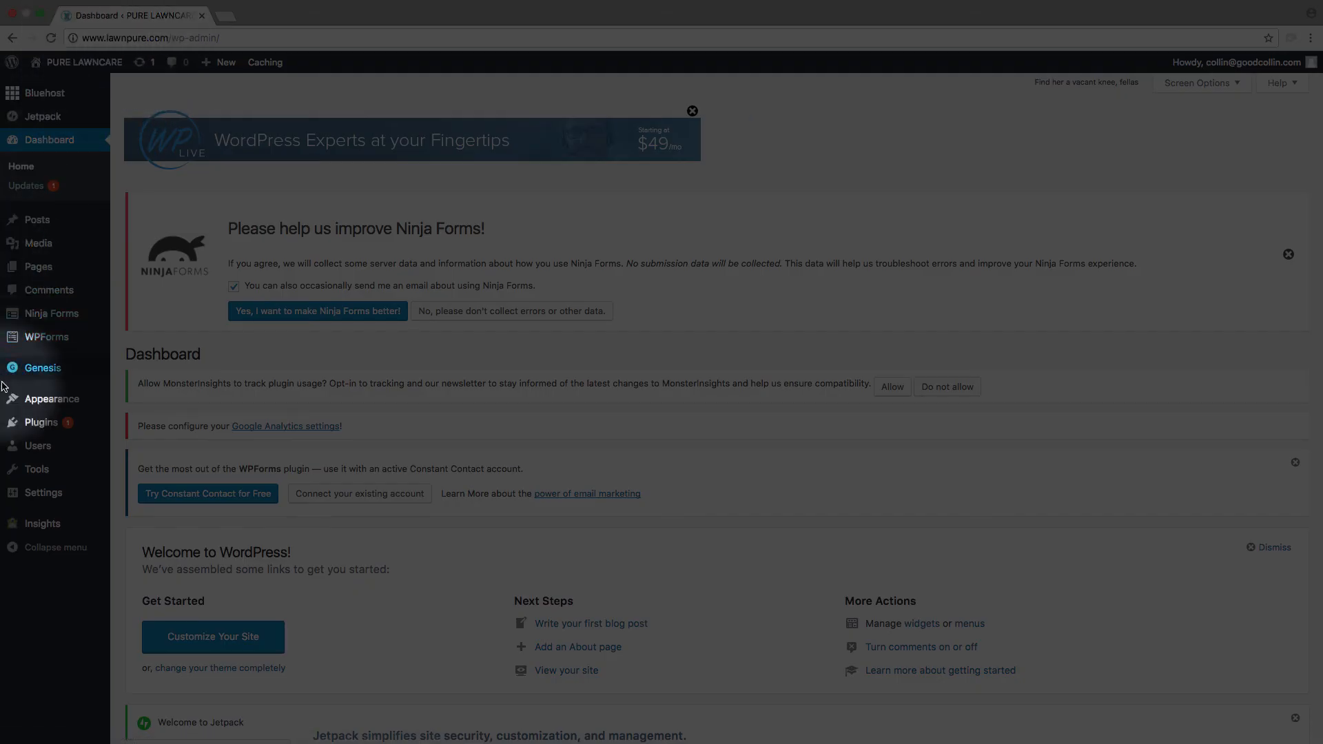
{"action": "mouse_move", "coordinate": [15, 409]}
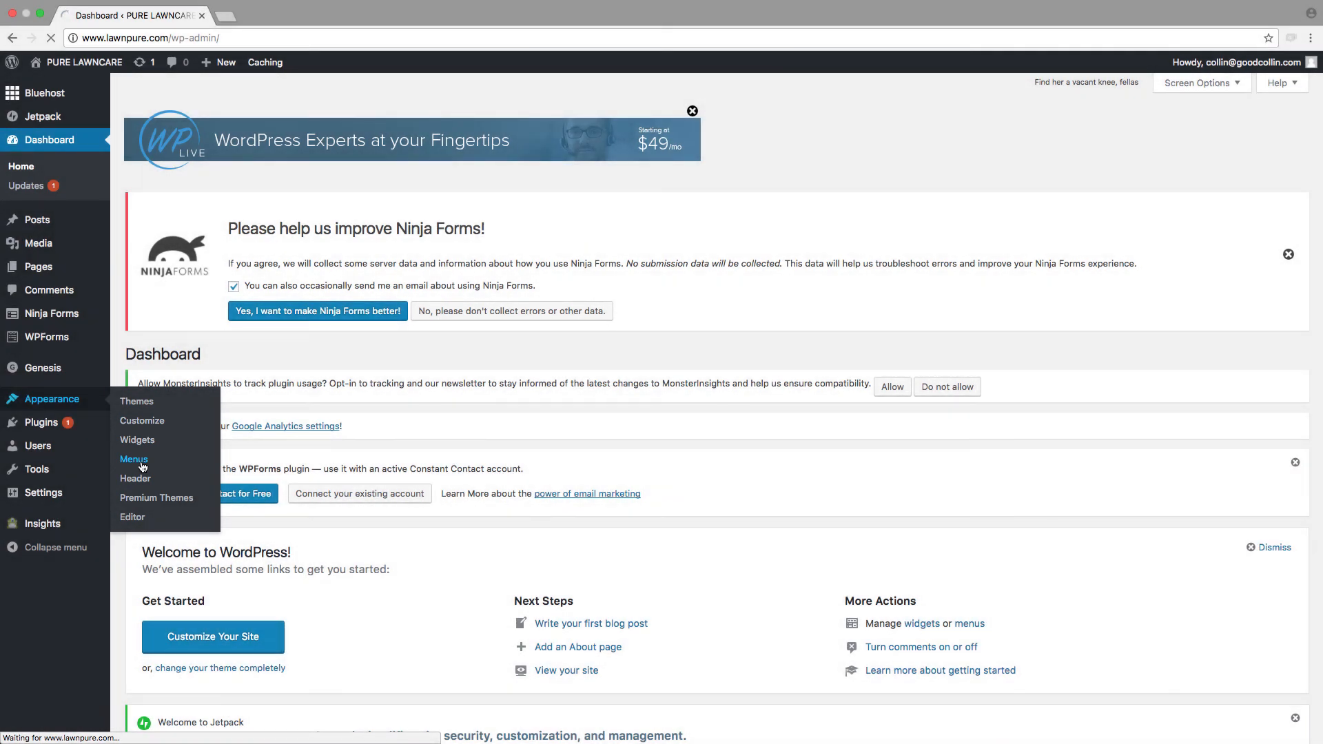
{"action": "left_click", "coordinate": [142, 466]}
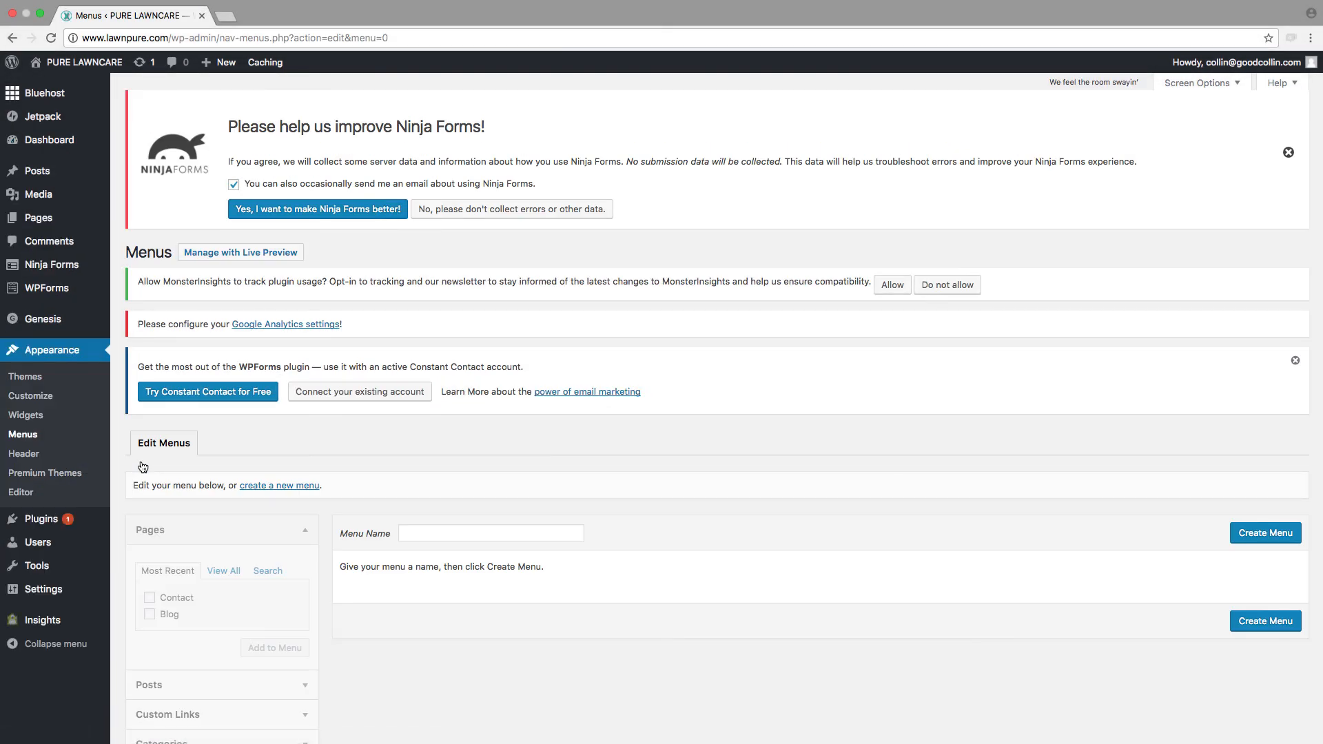
{"action": "scroll", "coordinate": [313, 515], "scroll_direction": "down", "scroll_amount": 2}
{"action": "left_click", "coordinate": [458, 475]}
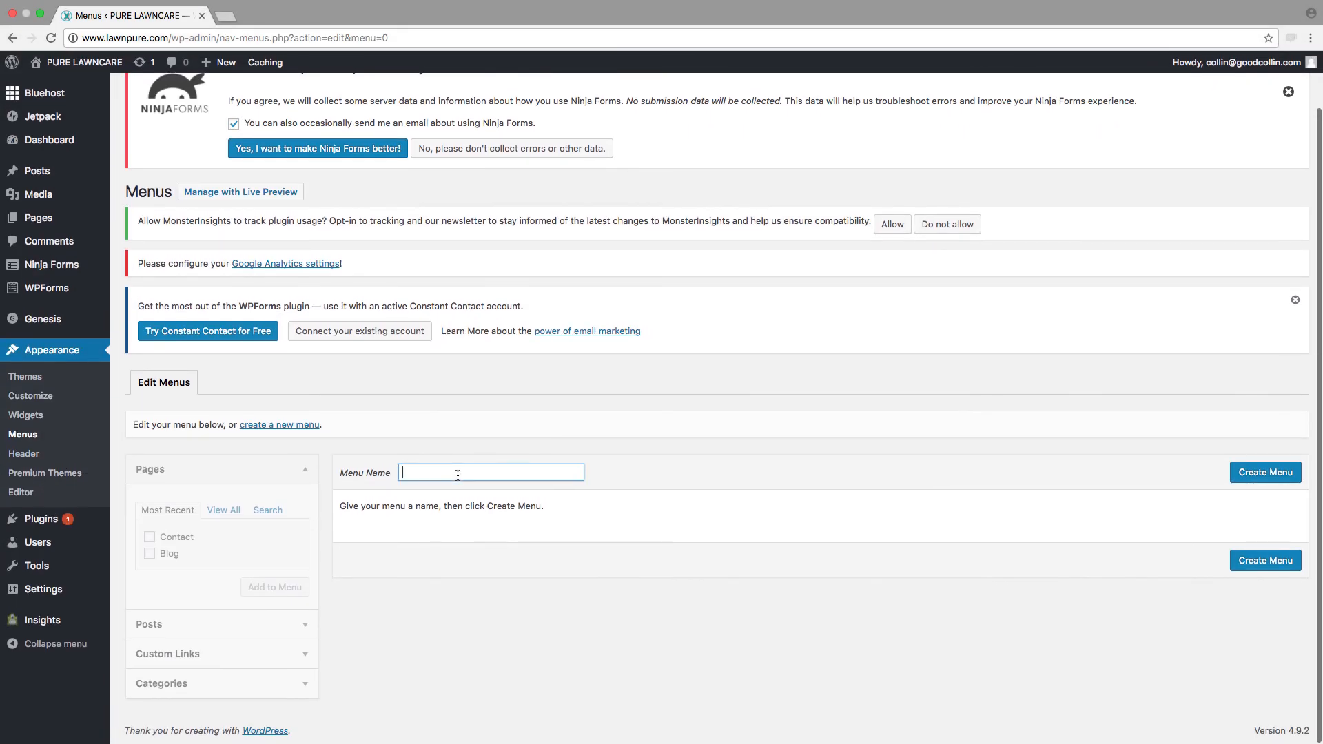
{"action": "type", "text": "Main Menu"}
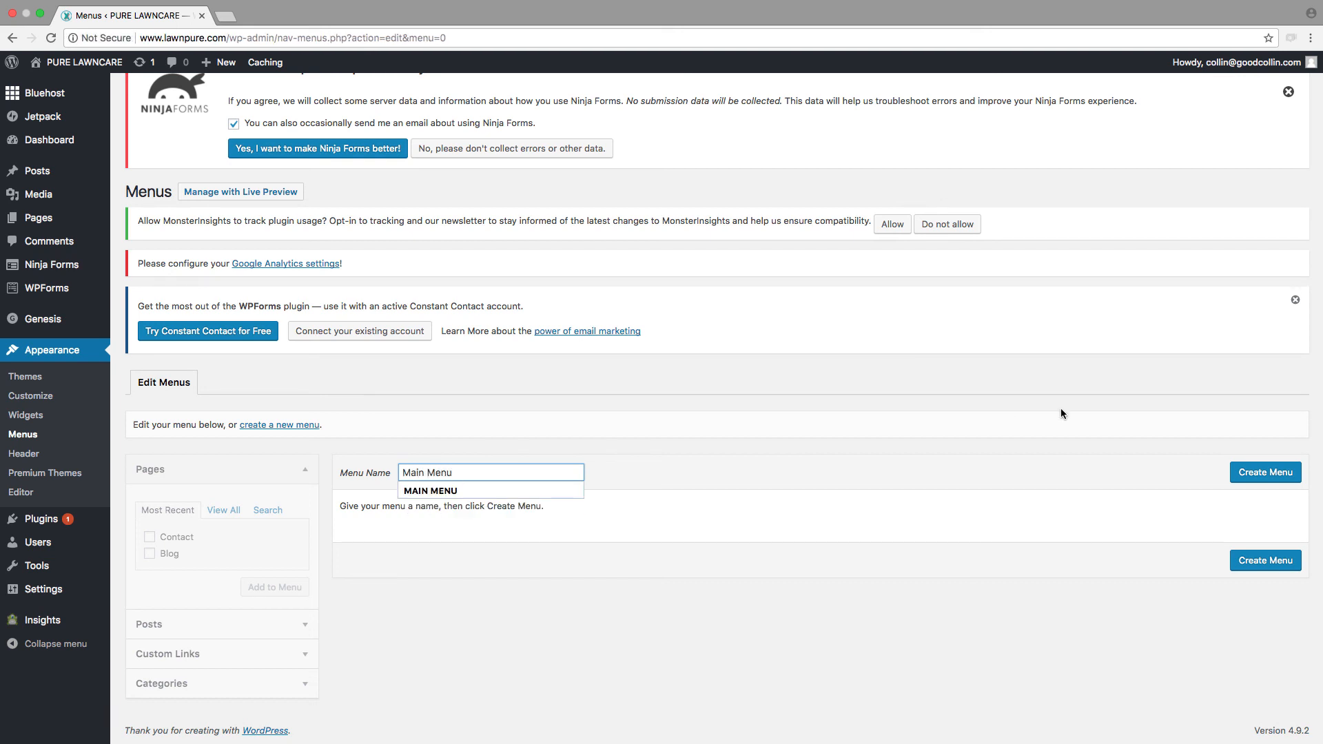
{"action": "left_click", "coordinate": [1294, 477]}
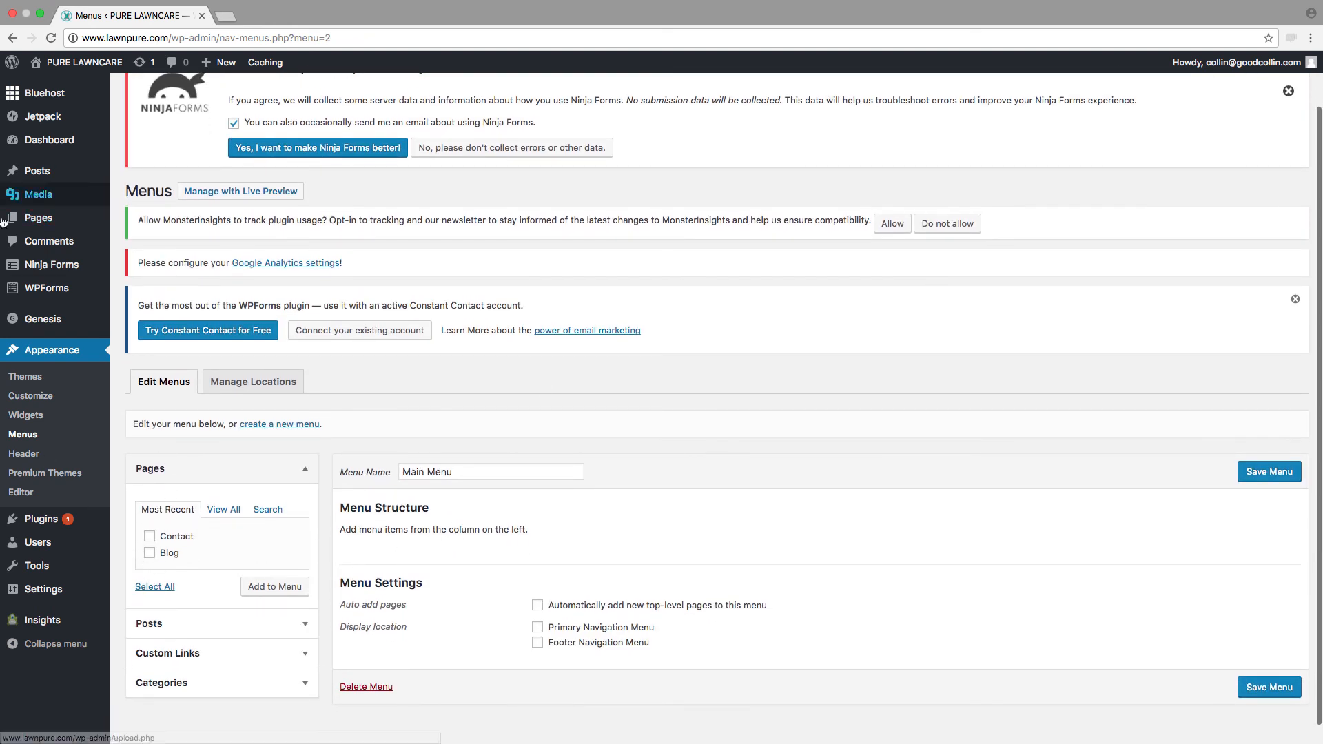
Step: Add the Blog and Contact pages to the Main Menu
{"action": "left_click", "coordinate": [224, 509]}
{"action": "left_click", "coordinate": [149, 553]}
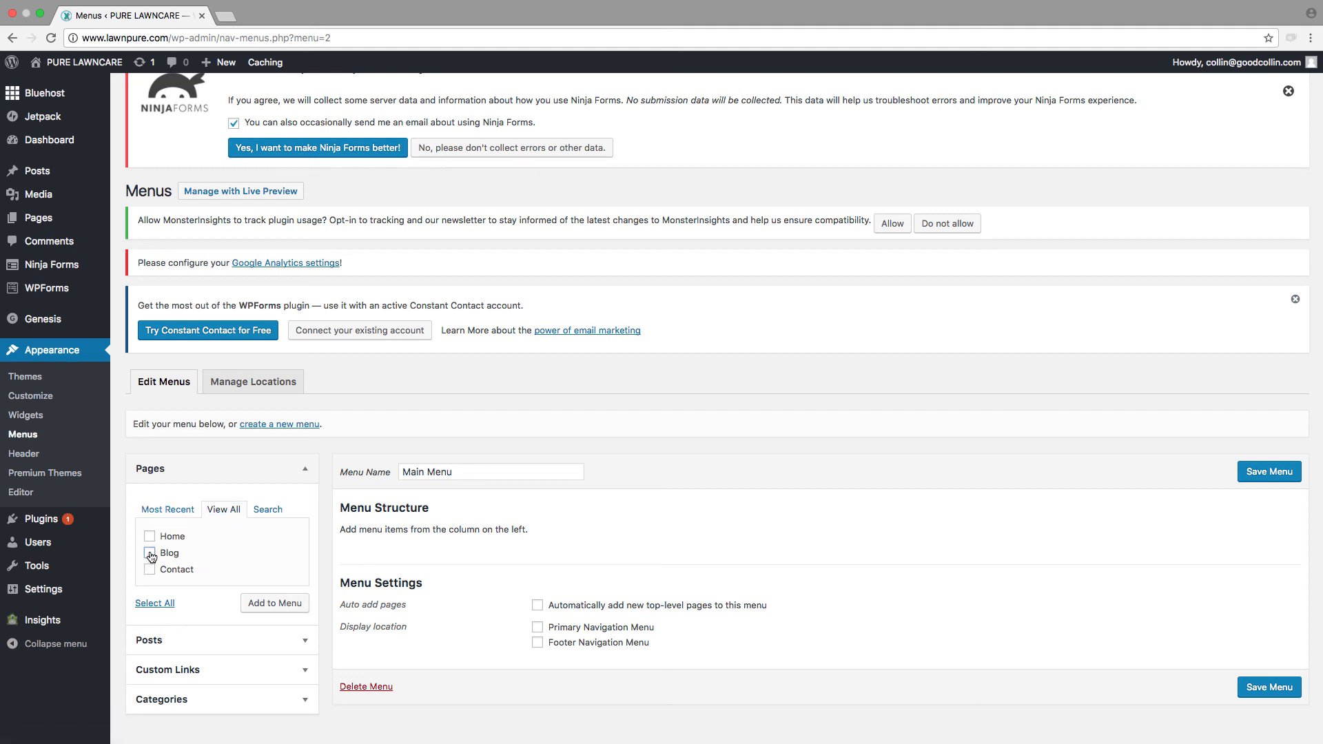
{"action": "left_click", "coordinate": [149, 569]}
{"action": "left_click", "coordinate": [273, 610]}
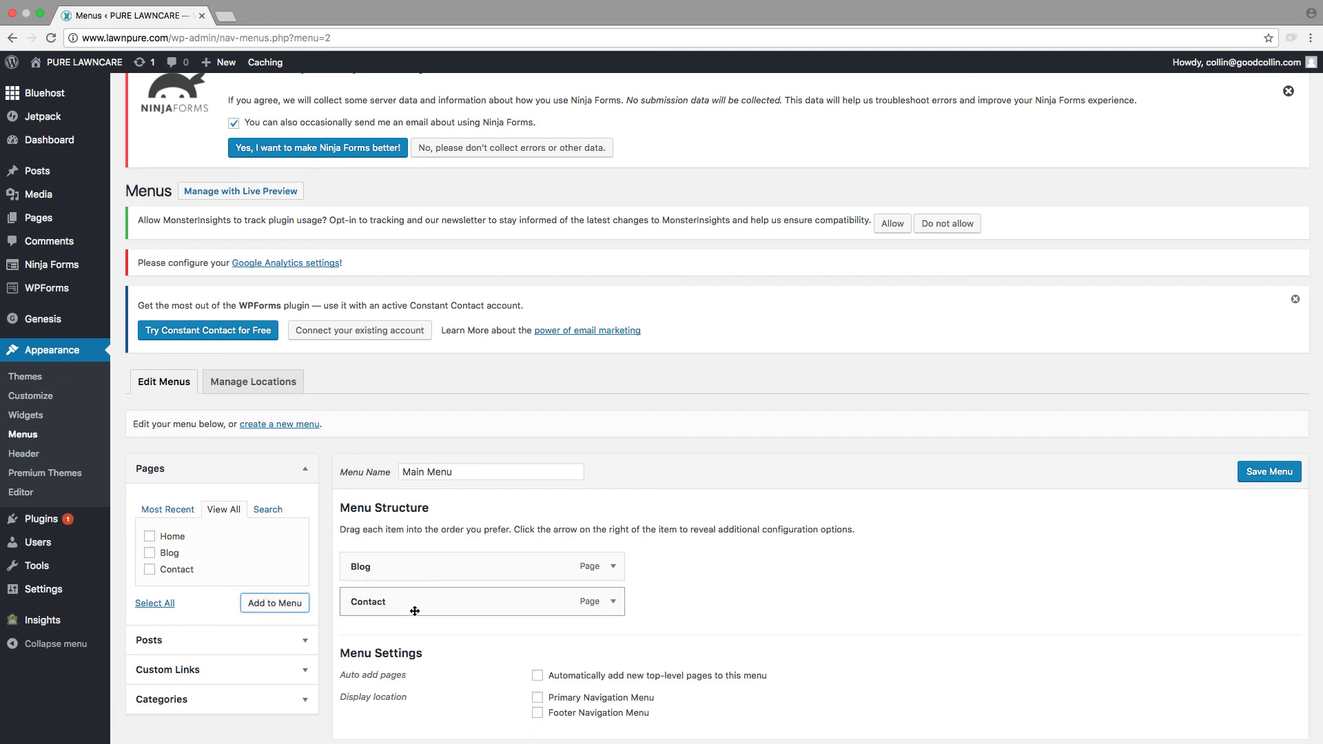
Step: Assign the Main Menu to the Primary Navigation Menu location and save it
{"action": "scroll", "coordinate": [414, 610], "scroll_direction": "down", "scroll_amount": 2}
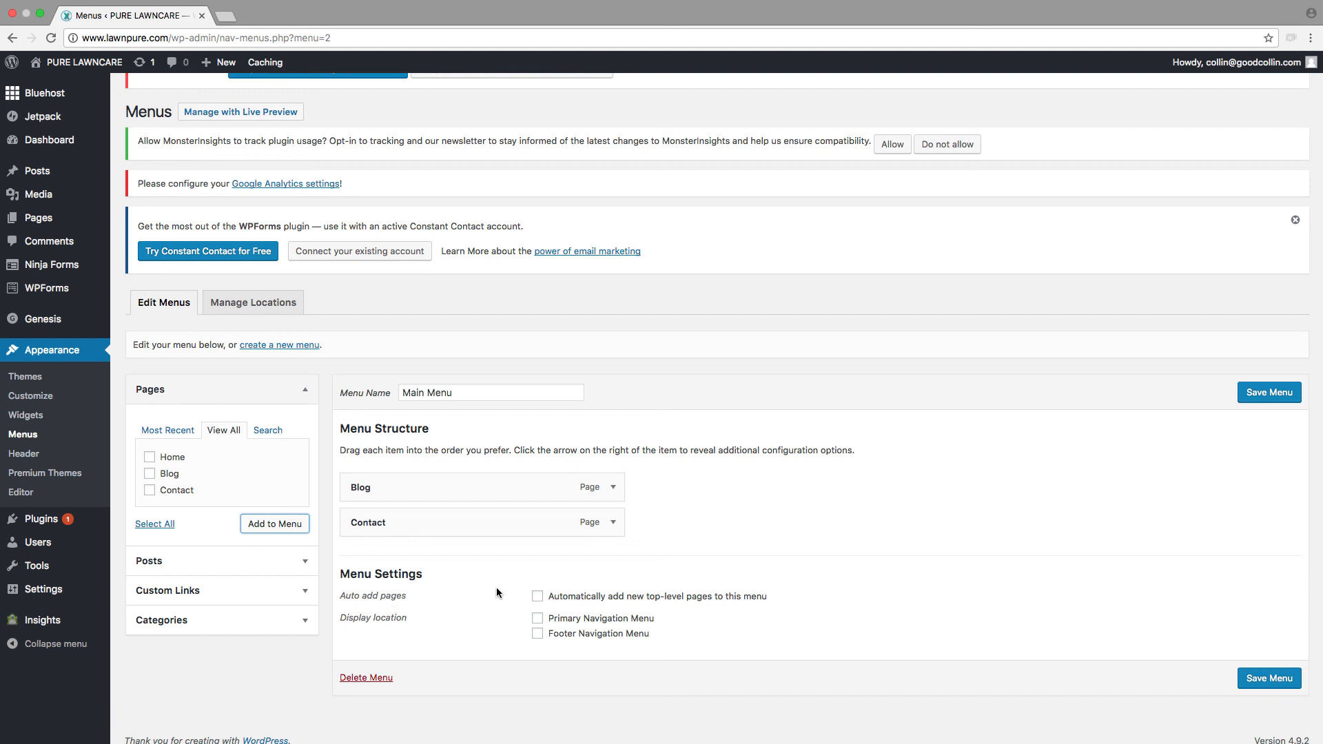
{"action": "left_click_drag", "start_coordinate": [350, 619], "coordinate": [404, 622]}
{"action": "left_click", "coordinate": [538, 620]}
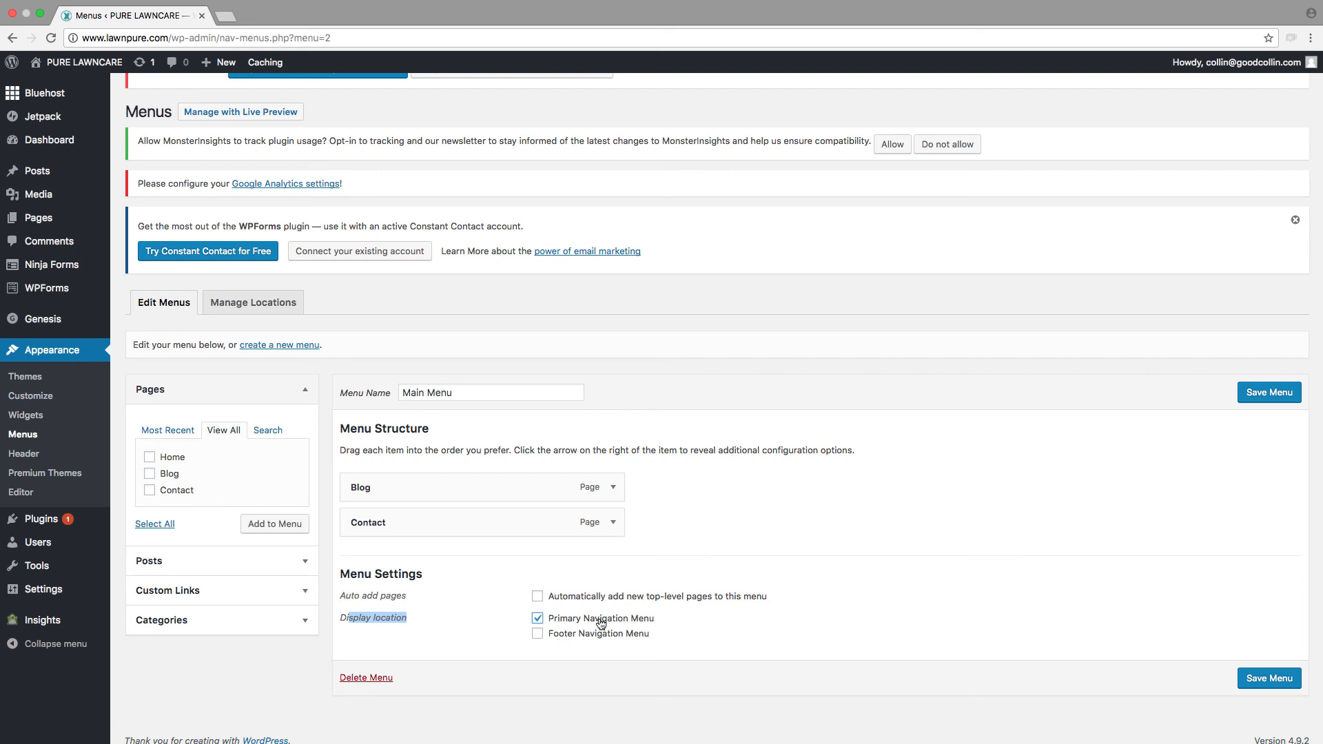
{"action": "left_click", "coordinate": [1278, 682]}
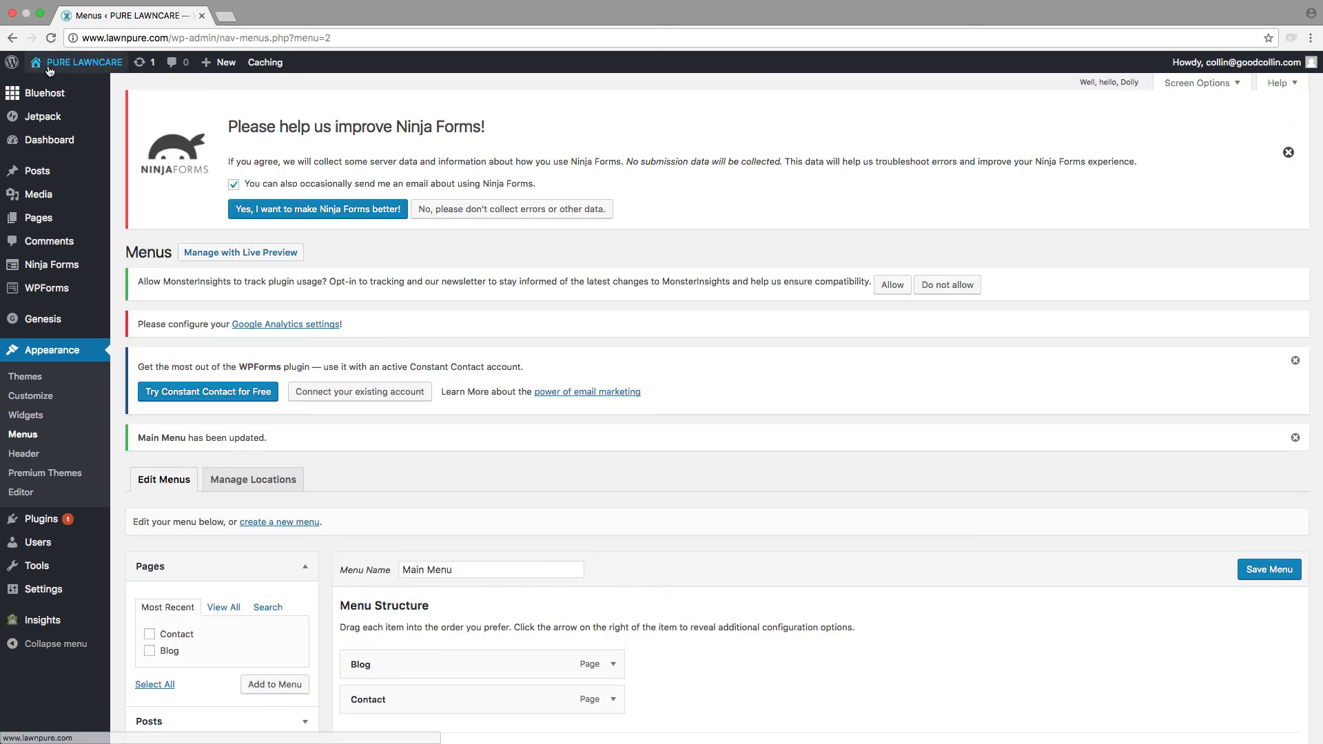
Step: Review the navigation menu and sections on the live home page, and open the Contact page from the menu
{"action": "left_click", "coordinate": [43, 89]}
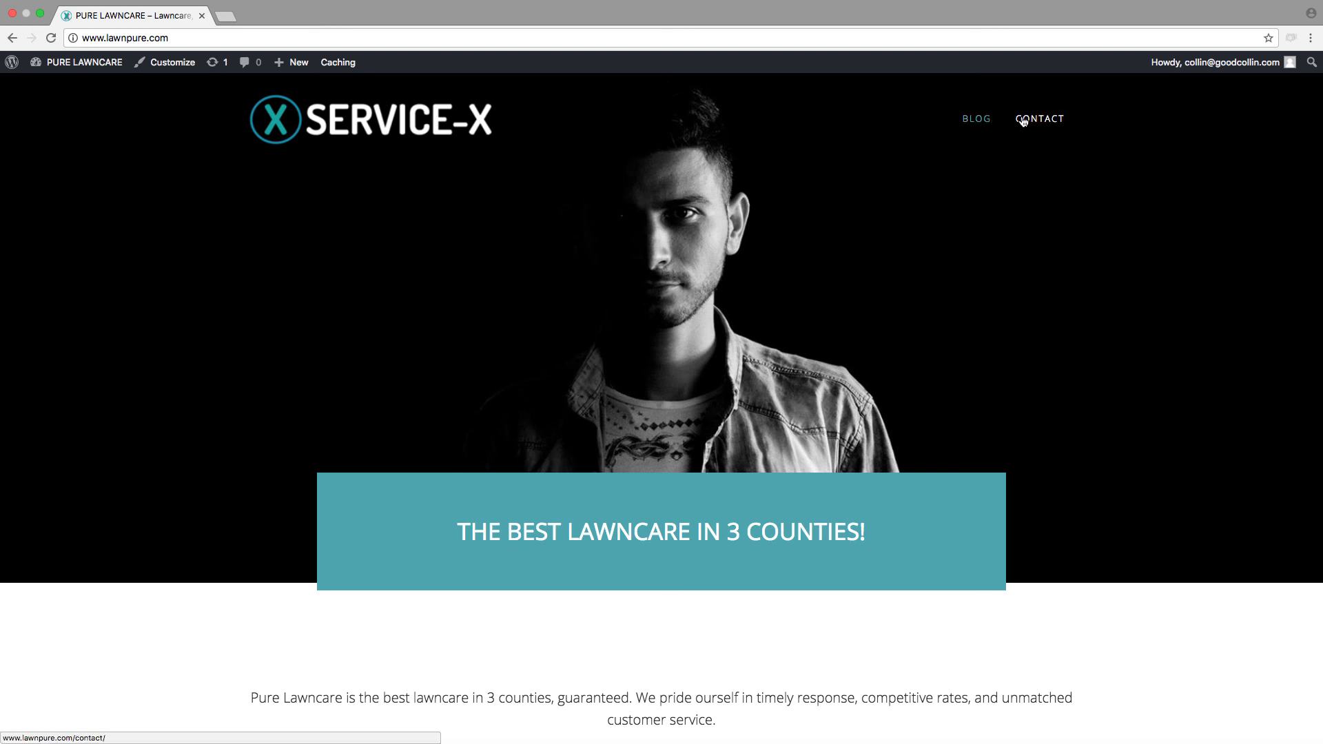
{"action": "scroll", "coordinate": [879, 394], "scroll_direction": "down", "scroll_amount": 4}
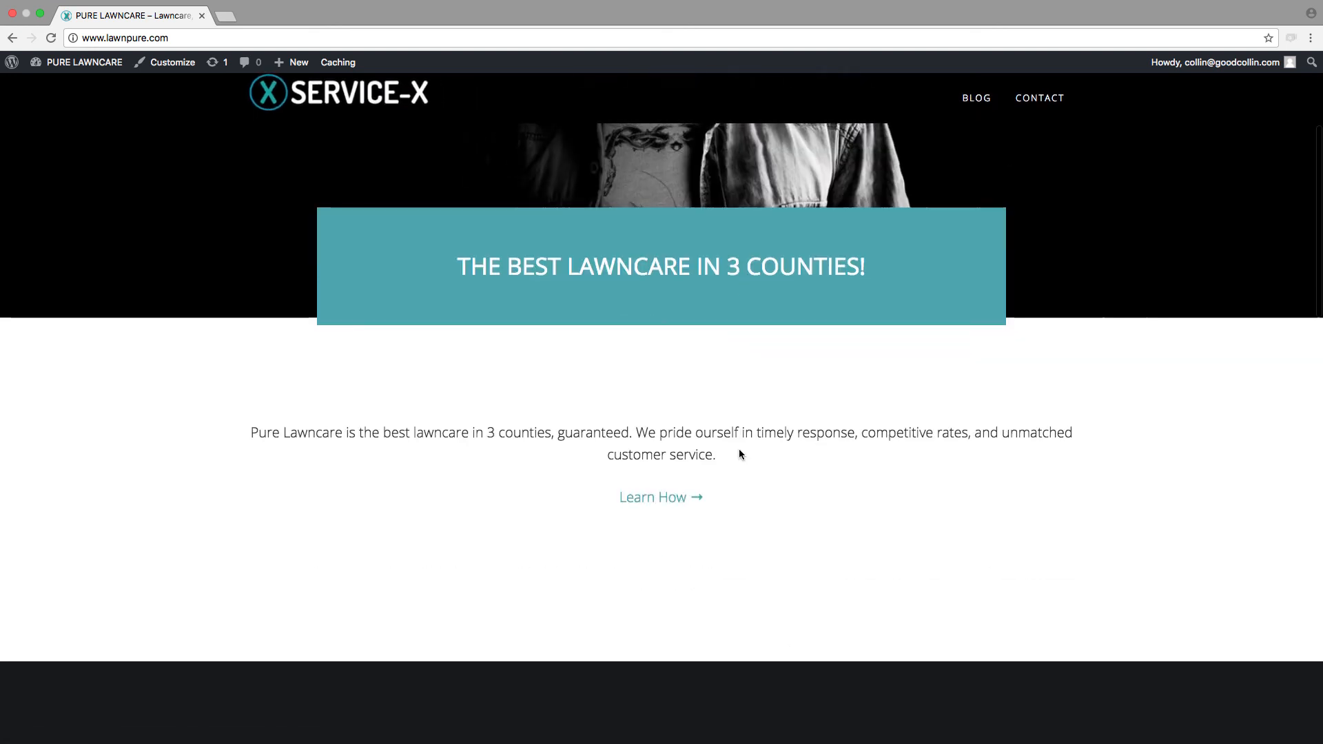
{"action": "scroll", "coordinate": [745, 452], "scroll_direction": "down", "scroll_amount": 4}
{"action": "scroll", "coordinate": [750, 455], "scroll_direction": "up", "scroll_amount": 3}
{"action": "scroll", "coordinate": [748, 451], "scroll_direction": "up", "scroll_amount": 5}
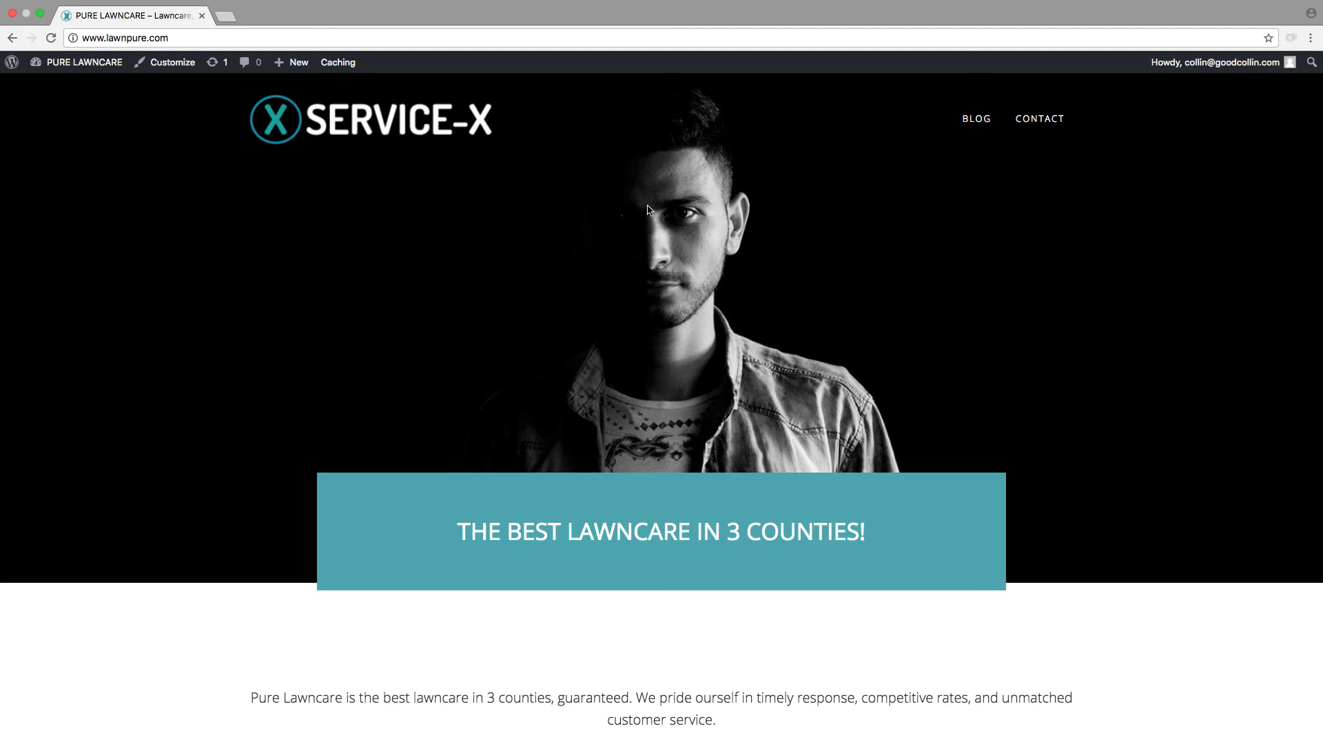
{"action": "scroll", "coordinate": [734, 372], "scroll_direction": "down", "scroll_amount": 7}
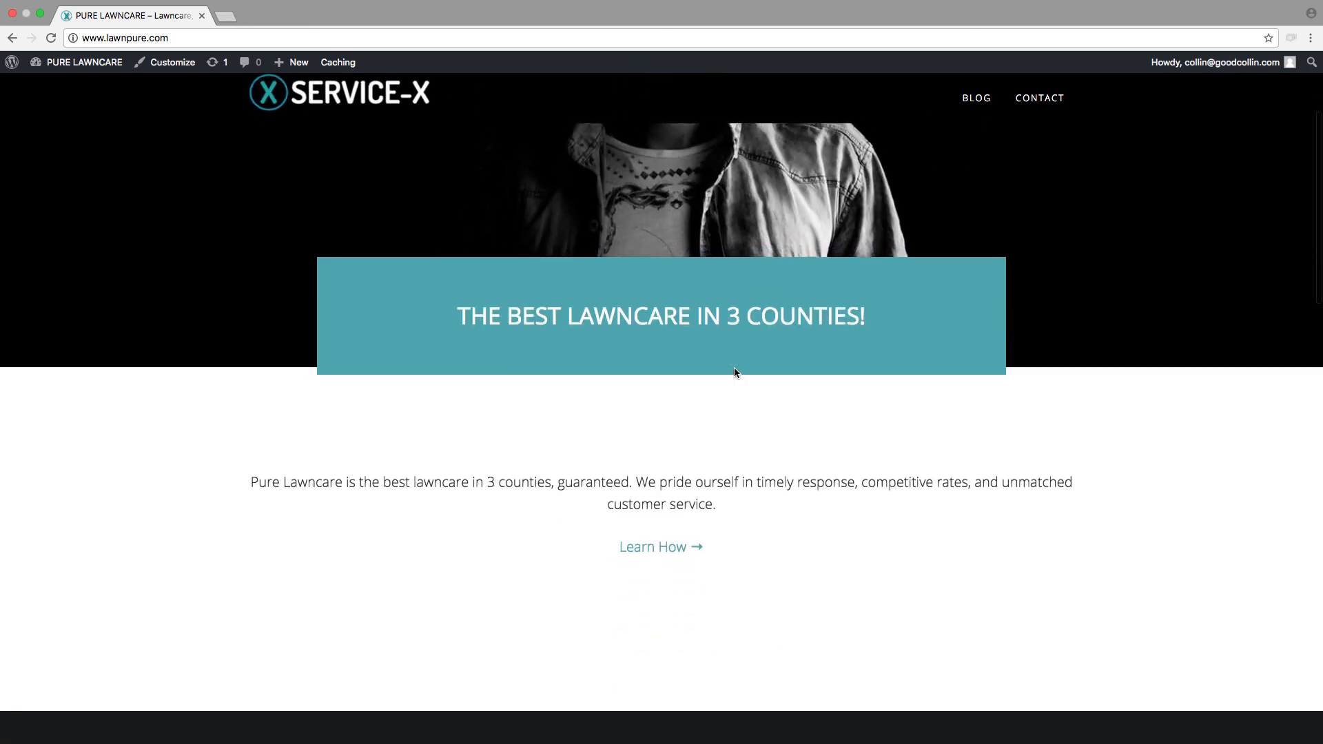
{"action": "scroll", "coordinate": [735, 372], "scroll_direction": "up", "scroll_amount": 8}
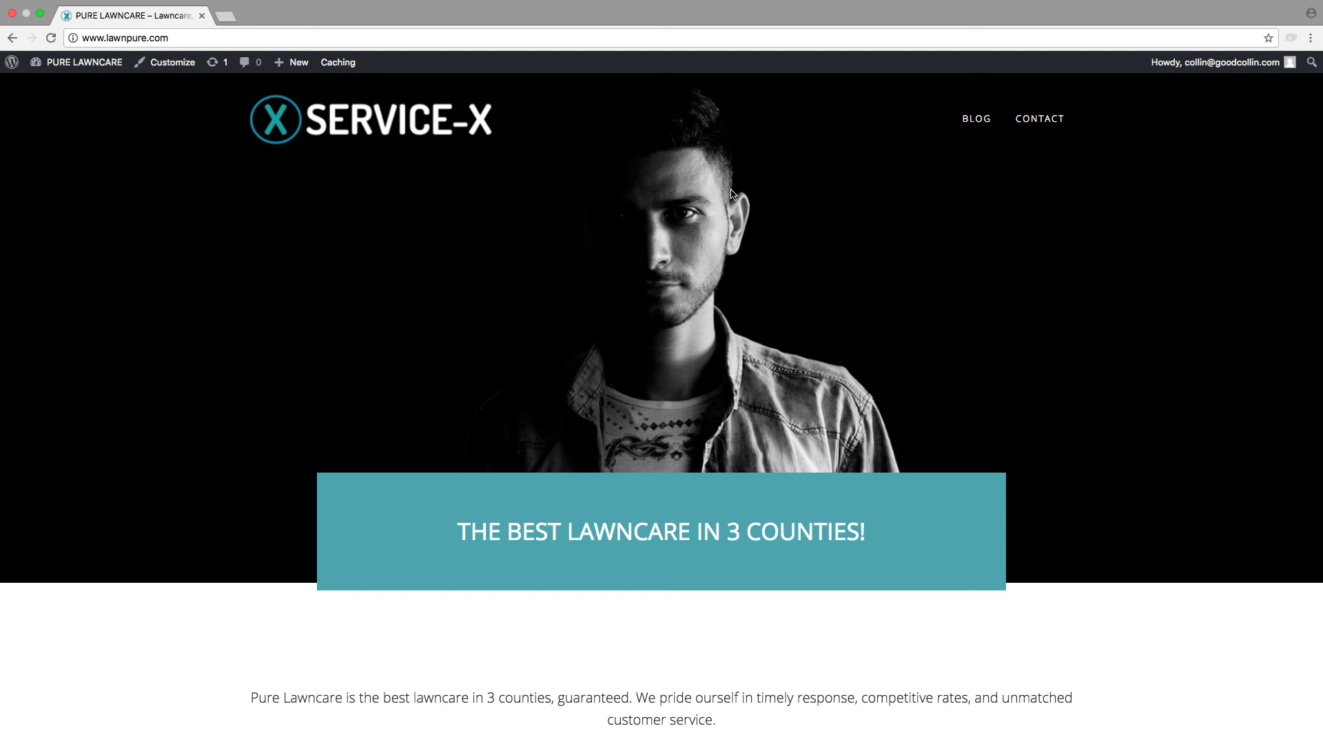
{"action": "scroll", "coordinate": [519, 314], "scroll_direction": "down", "scroll_amount": 5}
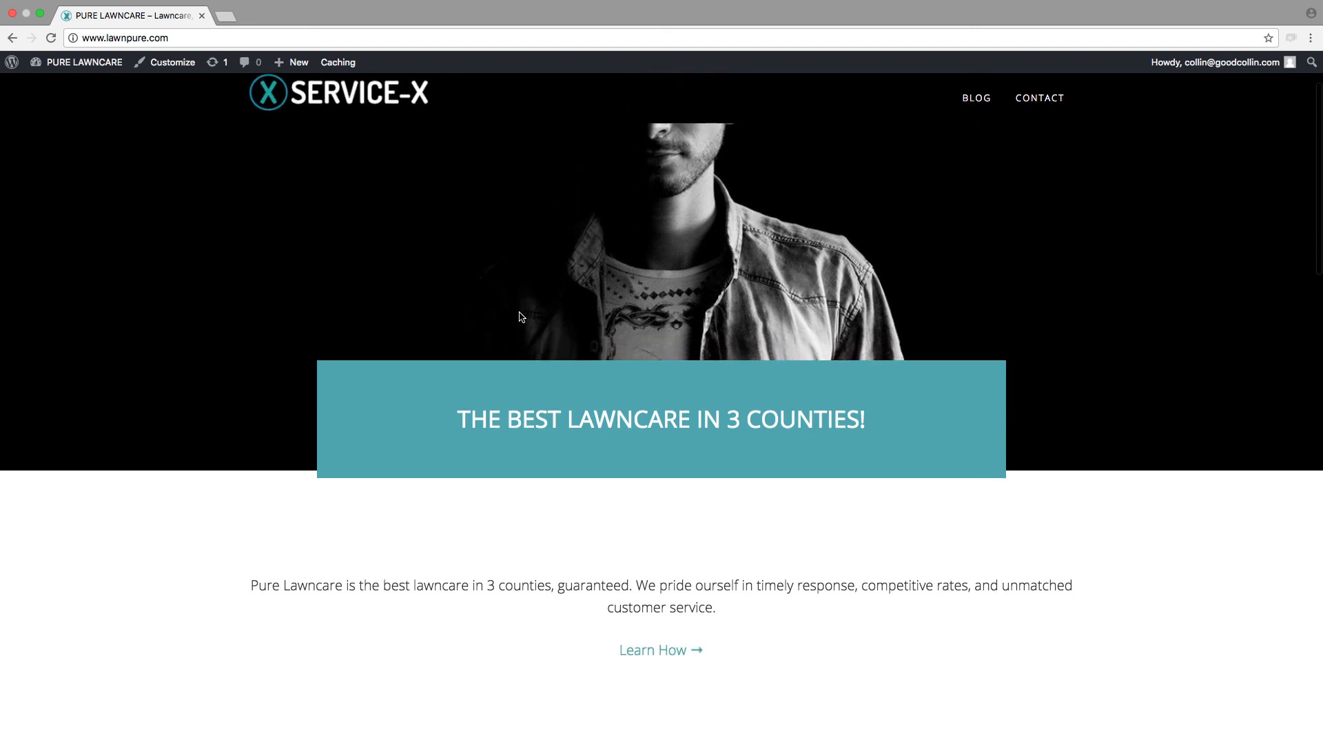
{"action": "scroll", "coordinate": [519, 313], "scroll_direction": "up", "scroll_amount": 5}
{"action": "left_click", "coordinate": [1045, 124]}
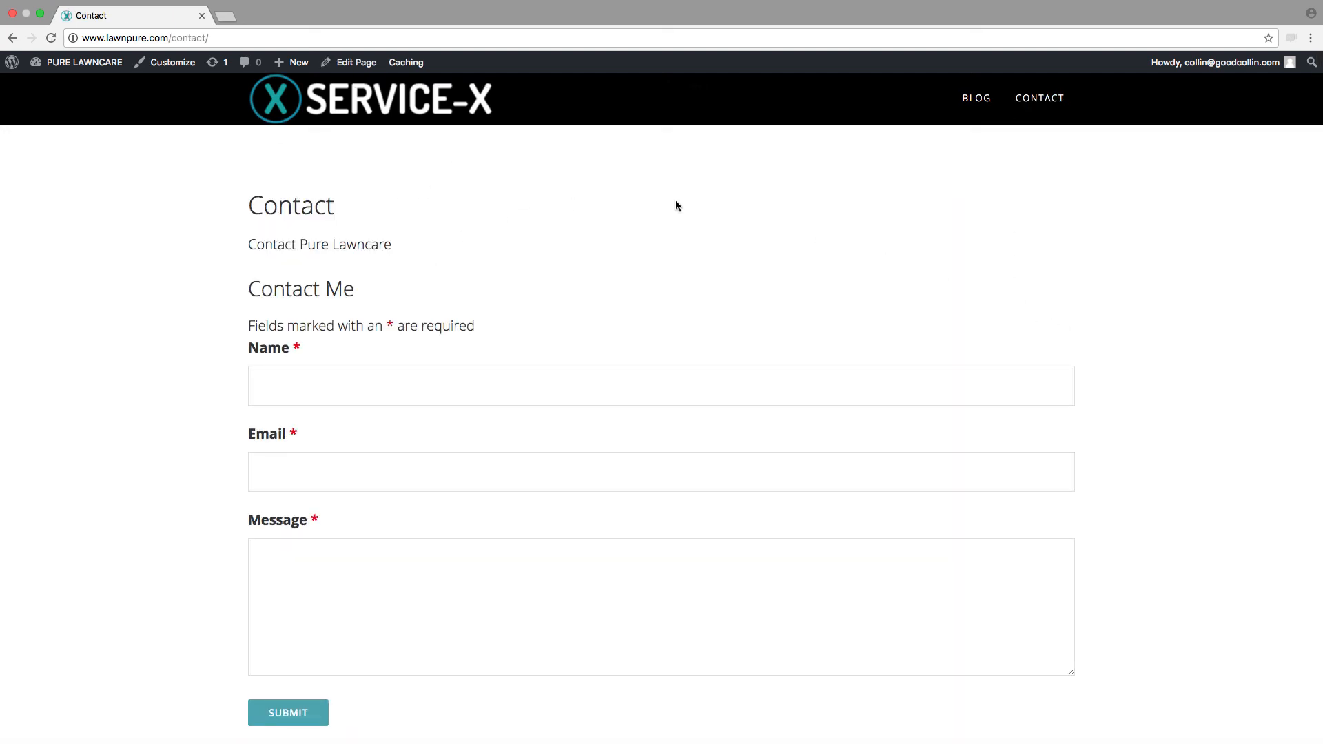
Step: Examine the Contact page from its heading and form fields down to the footer
{"action": "scroll", "coordinate": [318, 383], "scroll_direction": "down", "scroll_amount": 4}
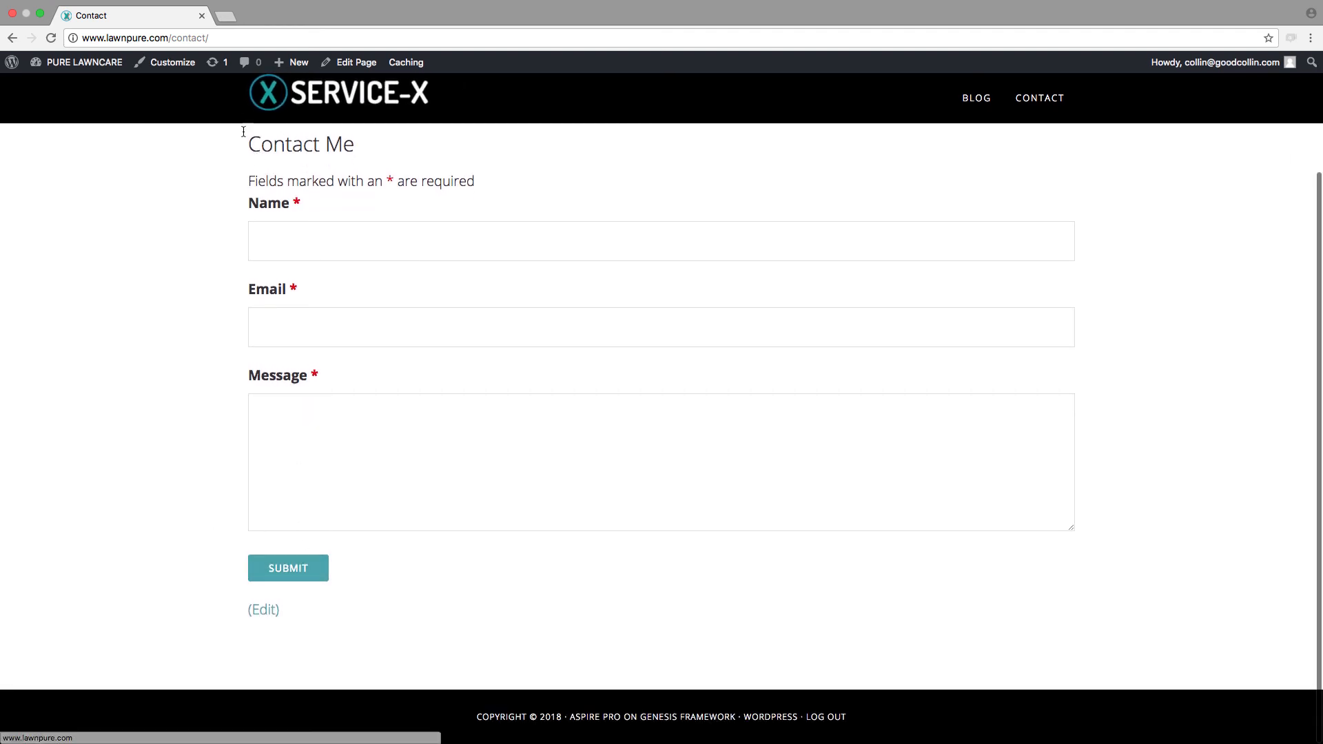
{"action": "scroll", "coordinate": [269, 530], "scroll_direction": "up", "scroll_amount": 4}
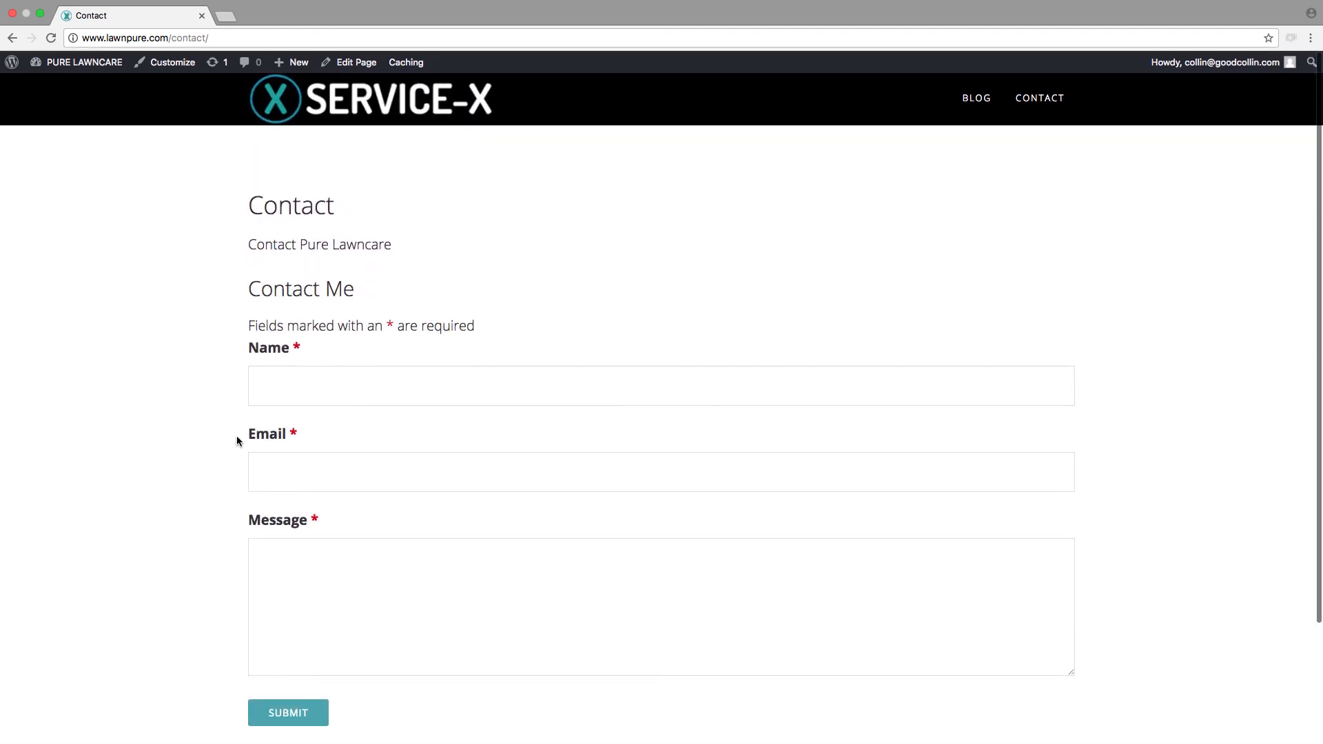
{"action": "scroll", "coordinate": [237, 436], "scroll_direction": "down", "scroll_amount": 4}
{"action": "scroll", "coordinate": [281, 326], "scroll_direction": "up", "scroll_amount": 4}
{"action": "scroll", "coordinate": [283, 326], "scroll_direction": "down", "scroll_amount": 4}
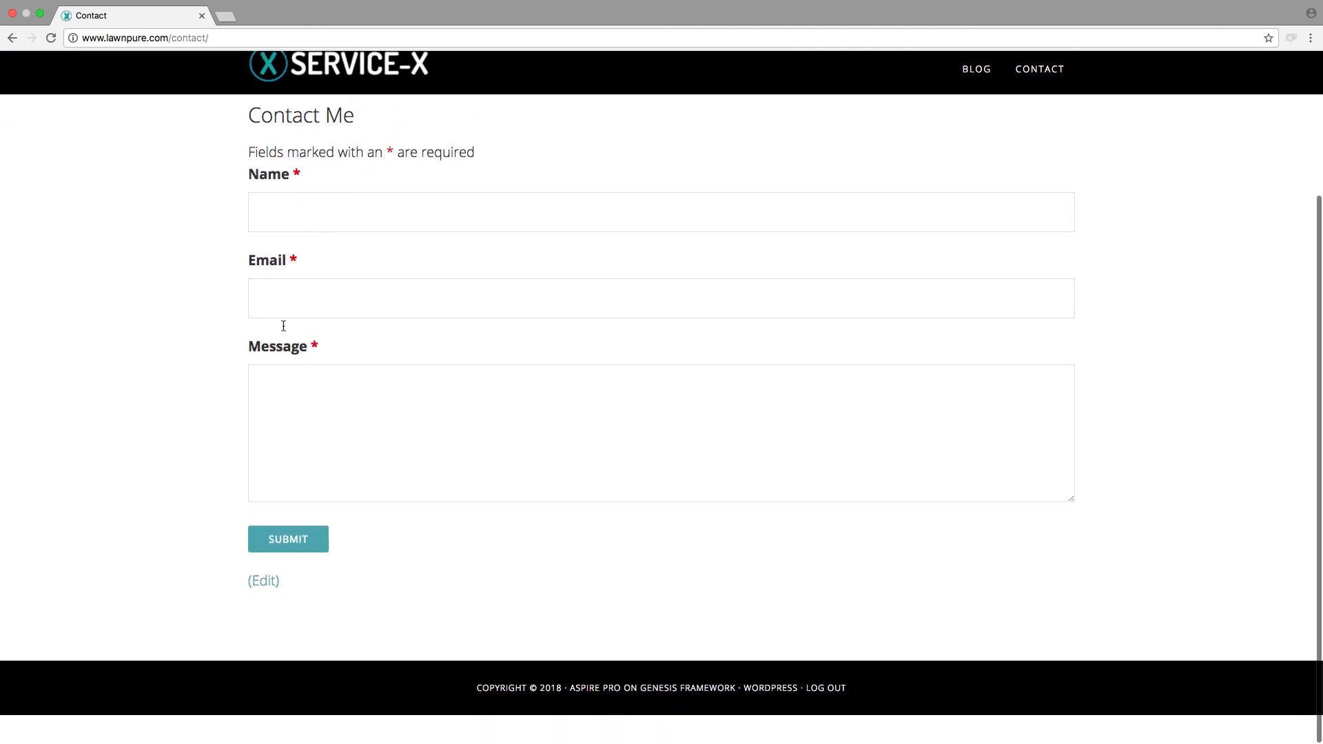
{"action": "scroll", "coordinate": [283, 326], "scroll_direction": "up", "scroll_amount": 4}
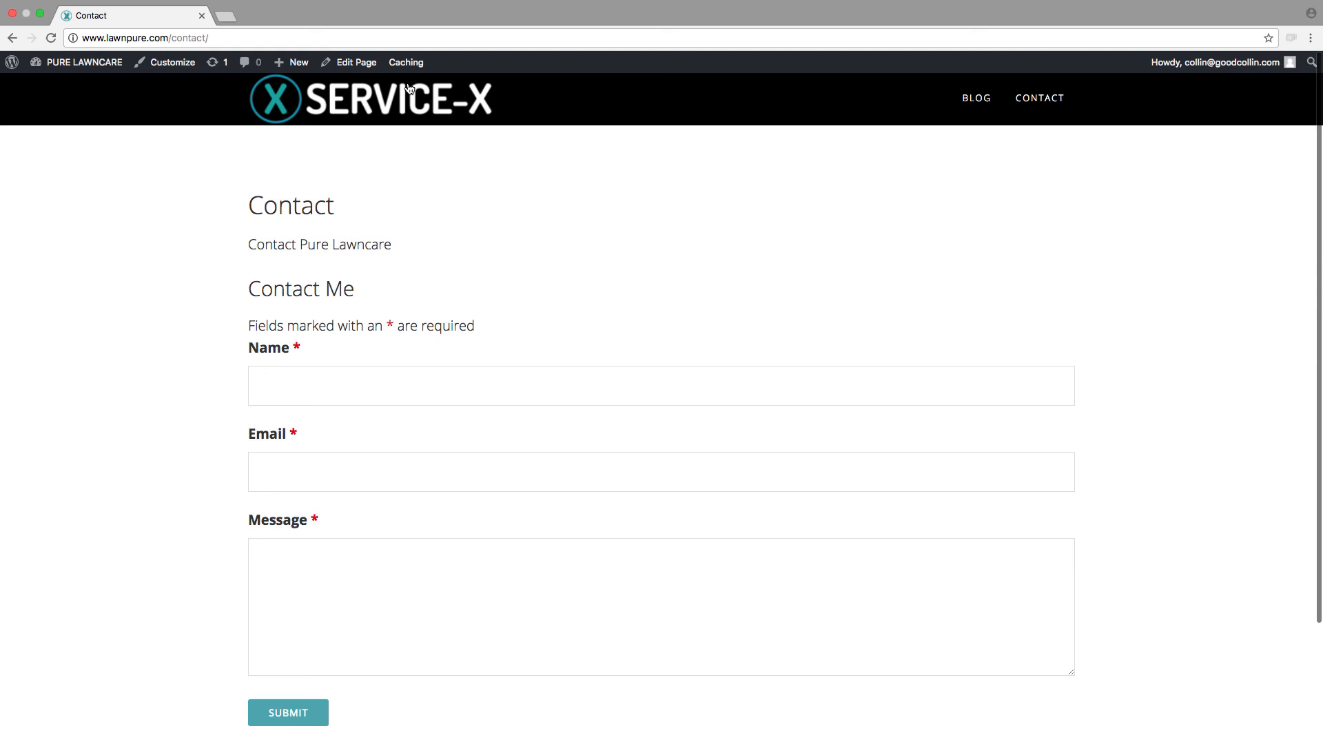
Step: Return to the home page and review its header, banner and introductory text
{"action": "left_click", "coordinate": [357, 100]}
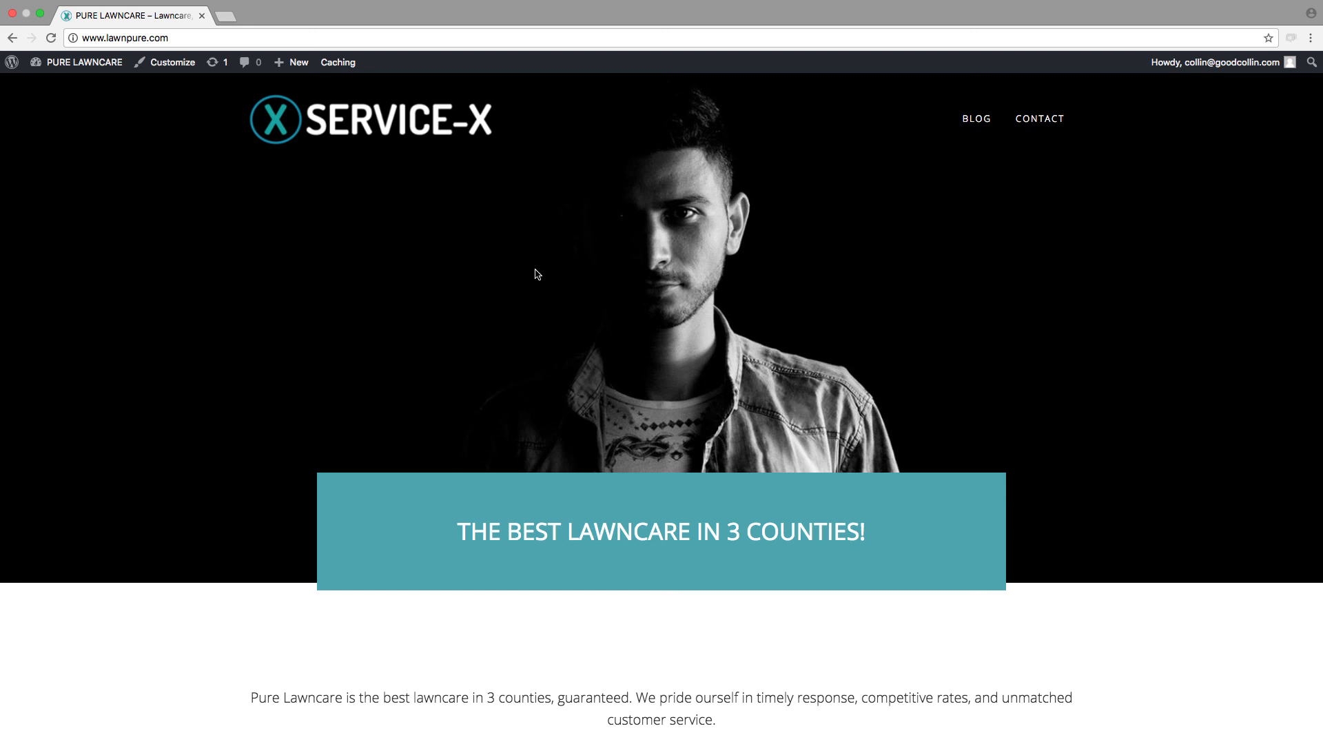
{"action": "scroll", "coordinate": [605, 413], "scroll_direction": "down", "scroll_amount": 10}
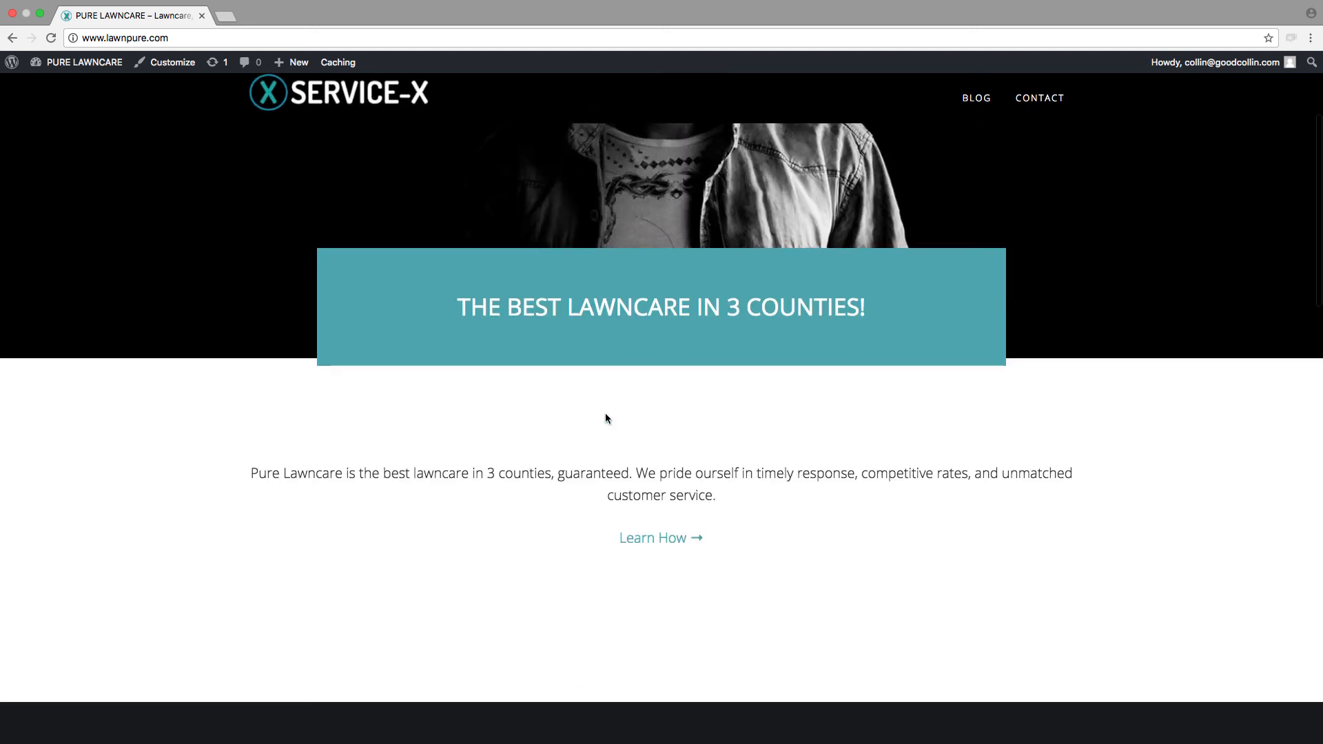
{"action": "scroll", "coordinate": [604, 416], "scroll_direction": "up", "scroll_amount": 10}
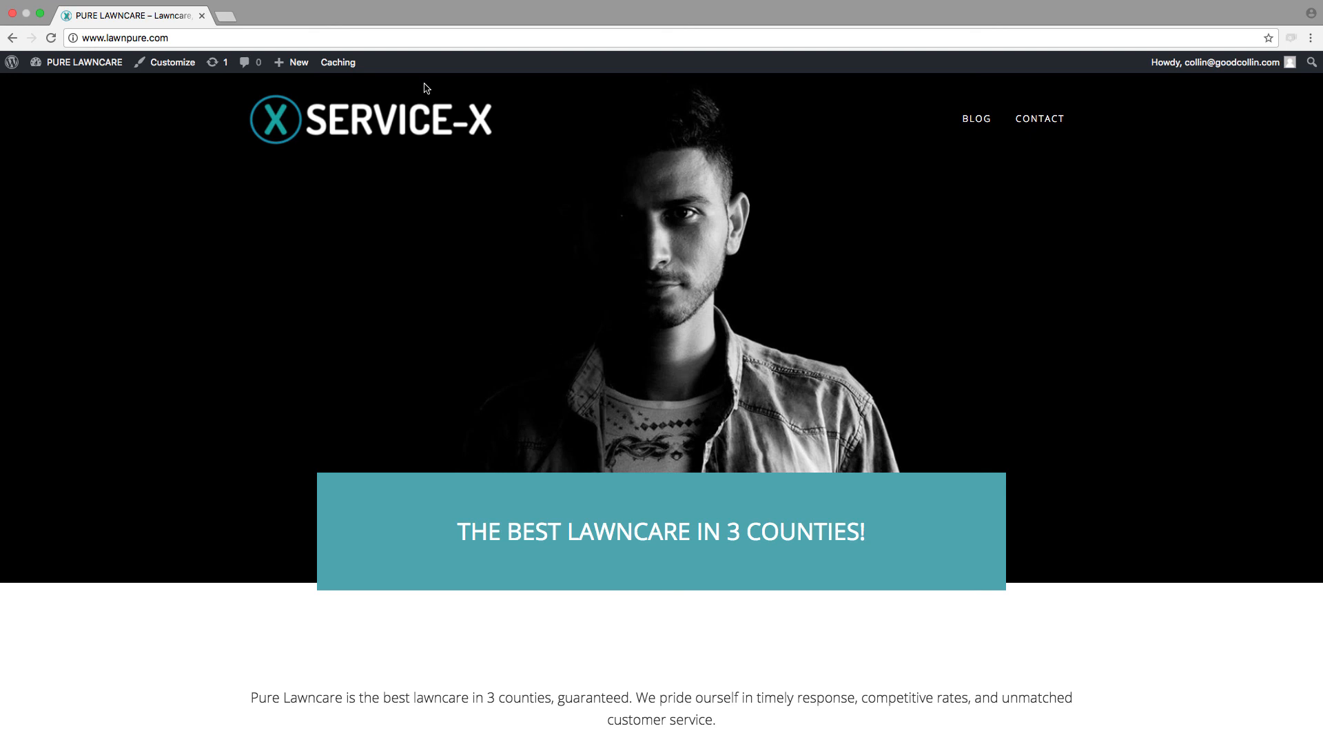
{"action": "mouse_move", "coordinate": [64, 66]}
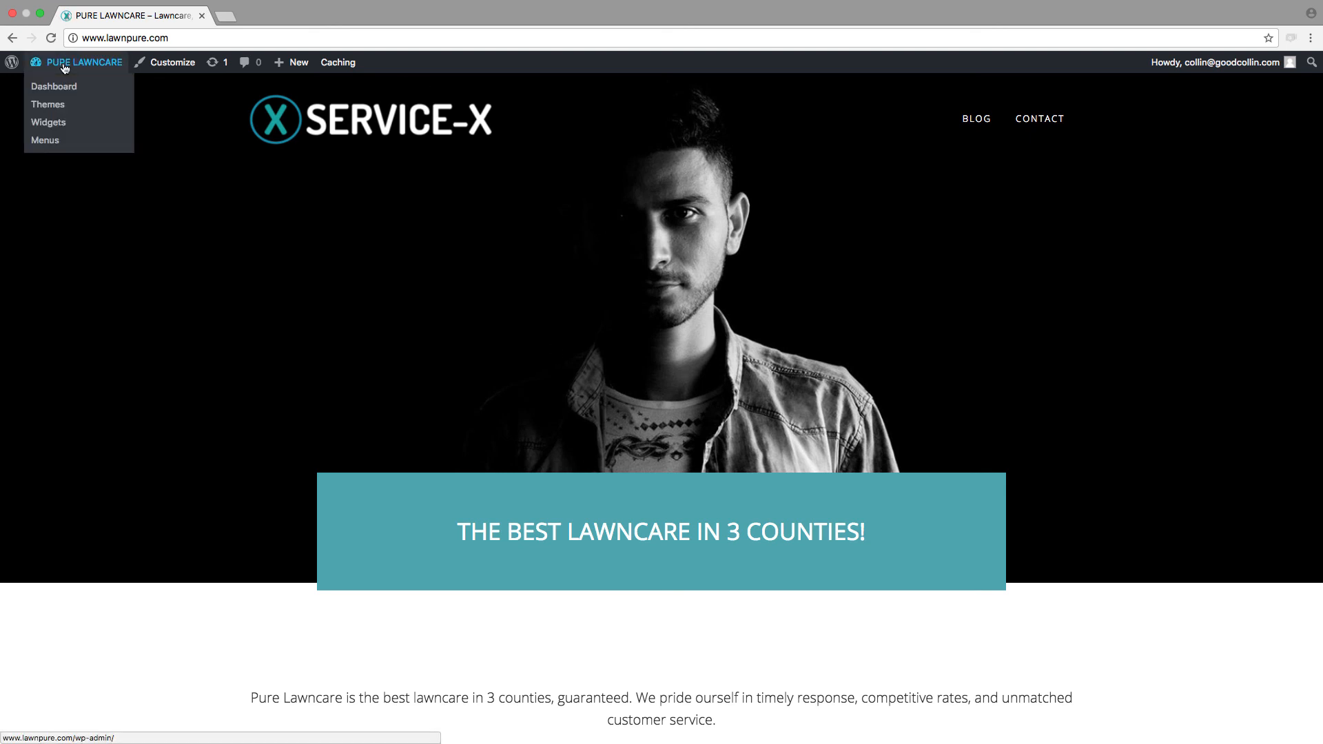